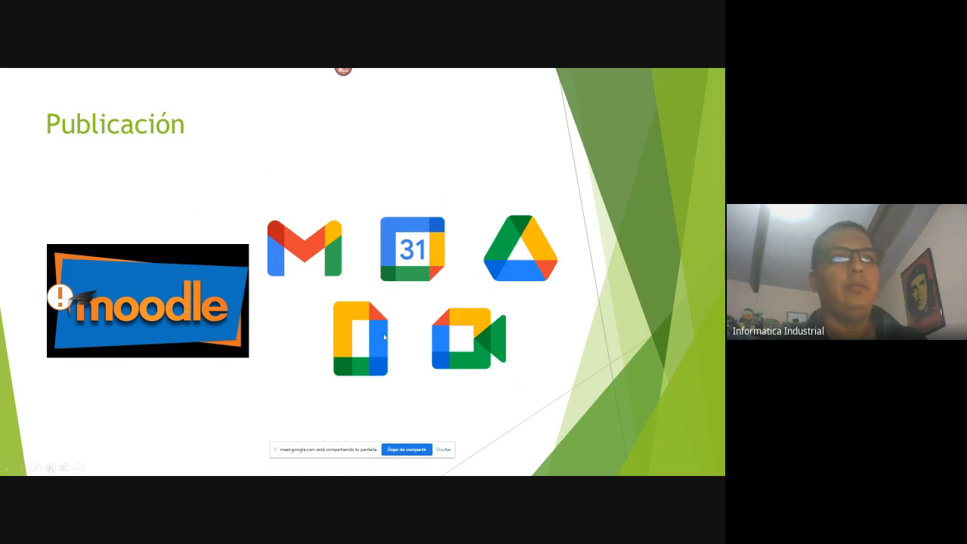
Switch to the browser's Google Calendar tab and scroll through the week view
{"action": "key", "text": "alt+Tab"}
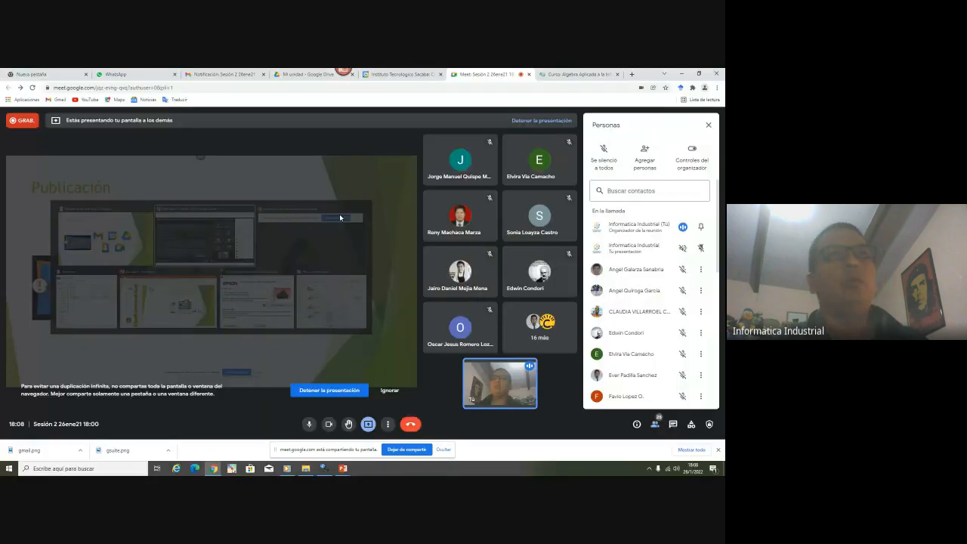
{"action": "left_click", "coordinate": [399, 74]}
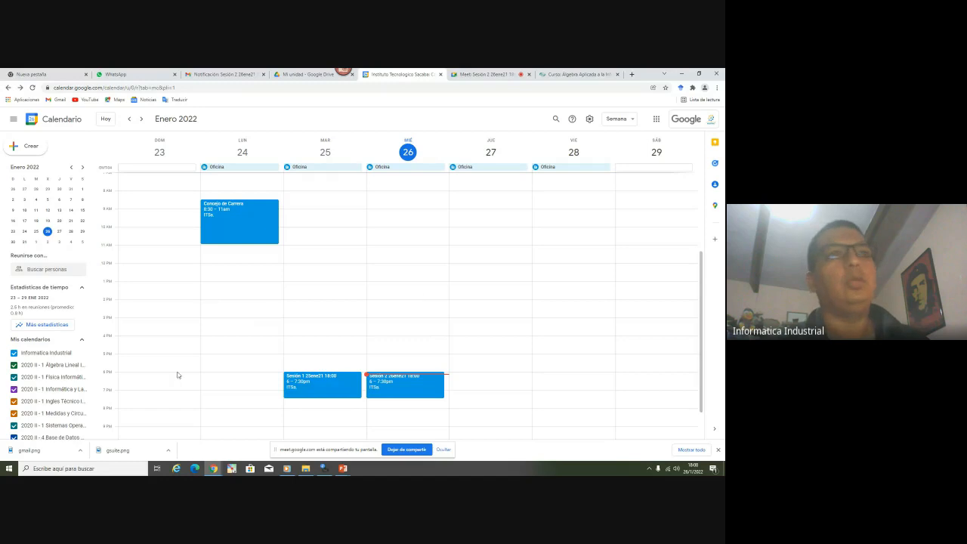
{"action": "scroll", "coordinate": [336, 270], "scroll_direction": "down", "scroll_amount": 1}
{"action": "scroll", "coordinate": [336, 270], "scroll_direction": "down", "scroll_amount": 1}
{"action": "scroll", "coordinate": [336, 269], "scroll_direction": "up", "scroll_amount": 7}
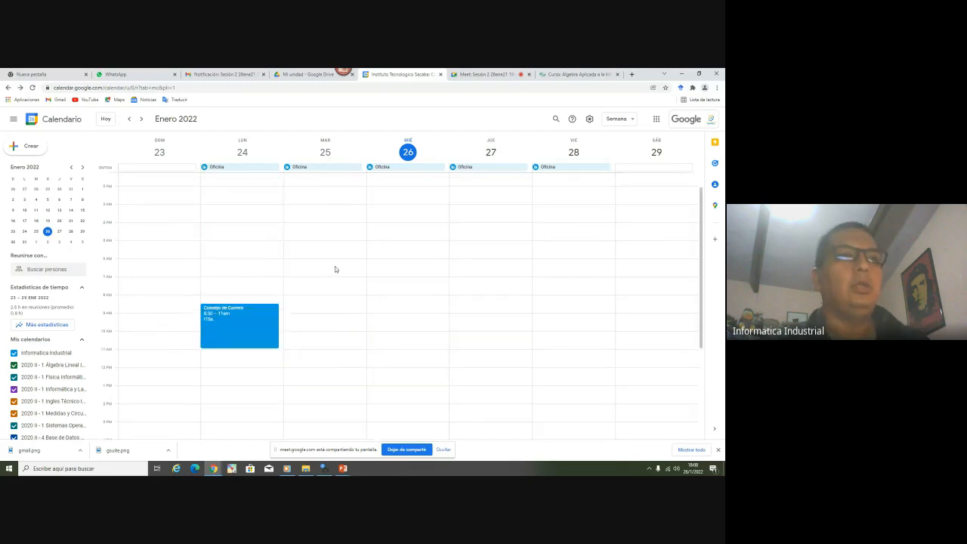
{"action": "scroll", "coordinate": [336, 270], "scroll_direction": "down", "scroll_amount": 6}
{"action": "scroll", "coordinate": [336, 270], "scroll_direction": "down", "scroll_amount": 2}
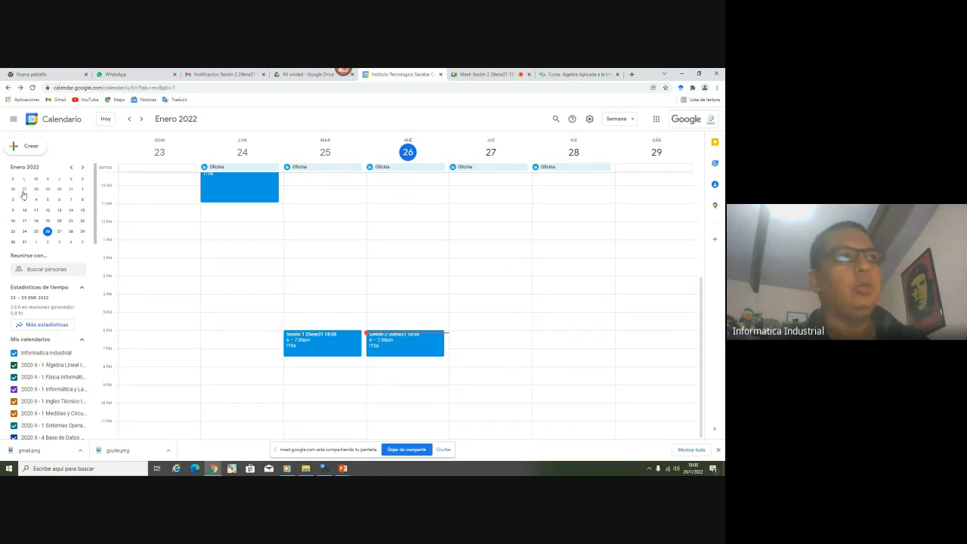
Close the Calendar and Drive tabs, reopen Google Calendar from the apps grid at evening hours
{"action": "left_click", "coordinate": [440, 74]}
{"action": "left_click", "coordinate": [314, 77]}
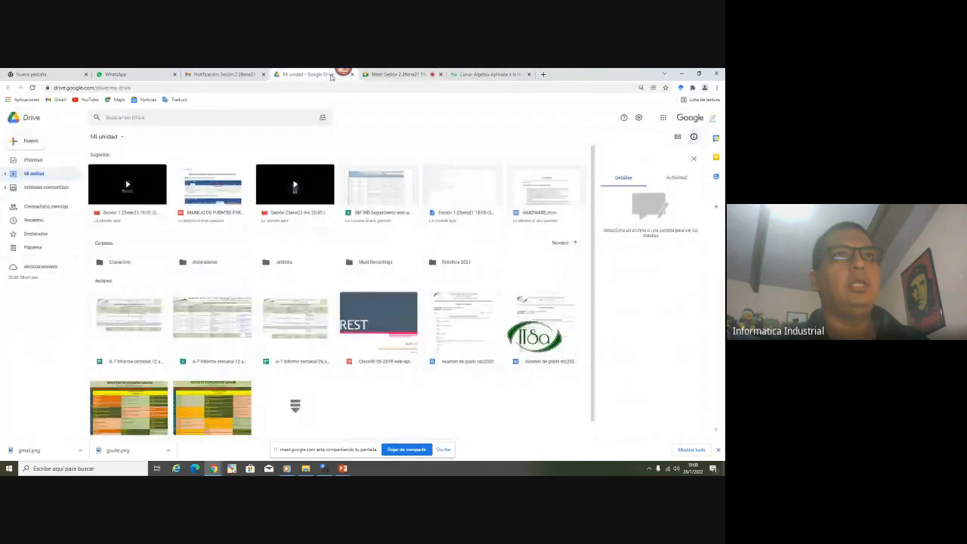
{"action": "left_click", "coordinate": [358, 75]}
{"action": "left_click", "coordinate": [254, 77]}
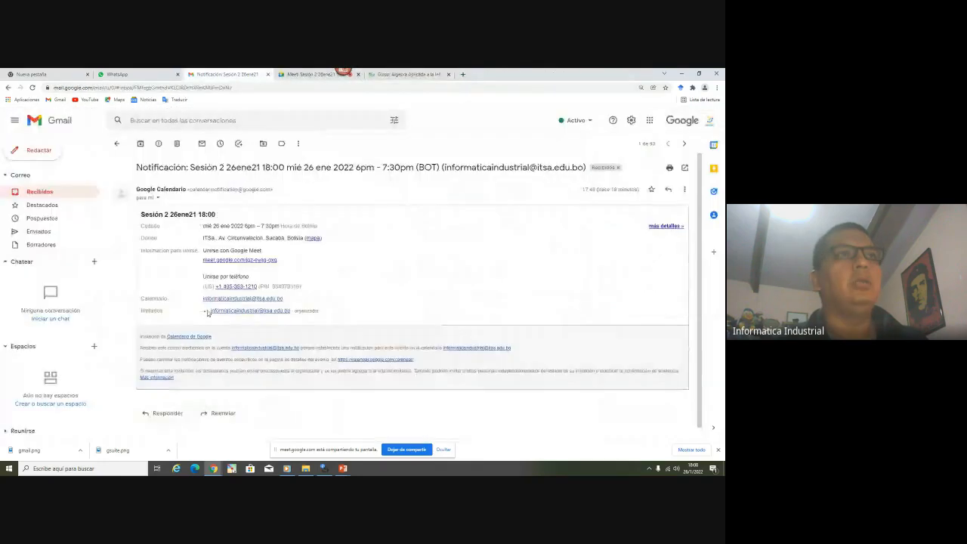
{"action": "left_click", "coordinate": [648, 121]}
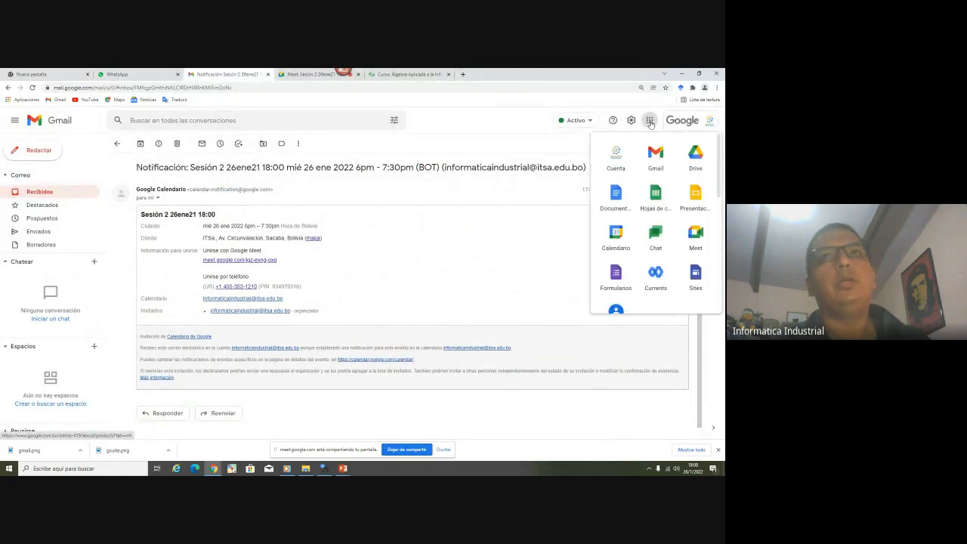
{"action": "left_click", "coordinate": [614, 237]}
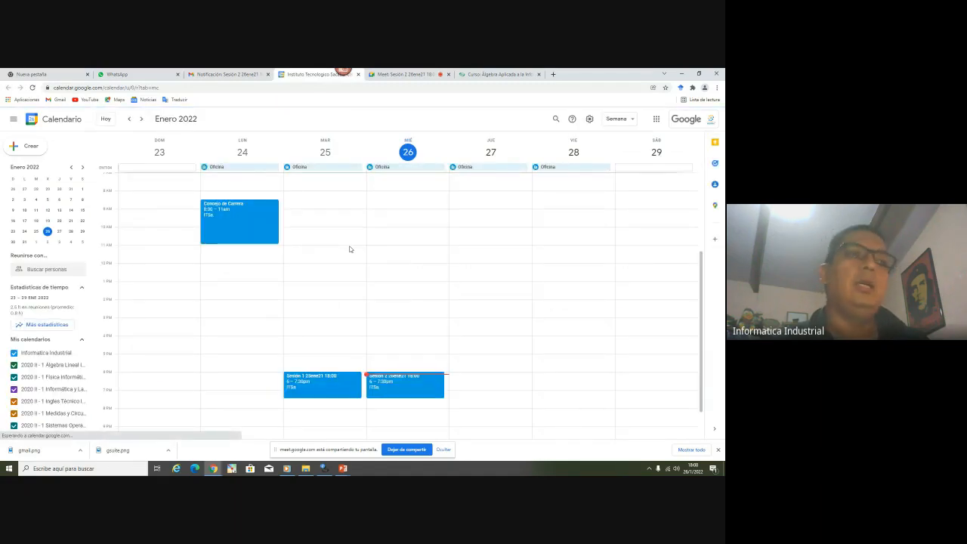
{"action": "scroll", "coordinate": [363, 237], "scroll_direction": "down", "scroll_amount": 1}
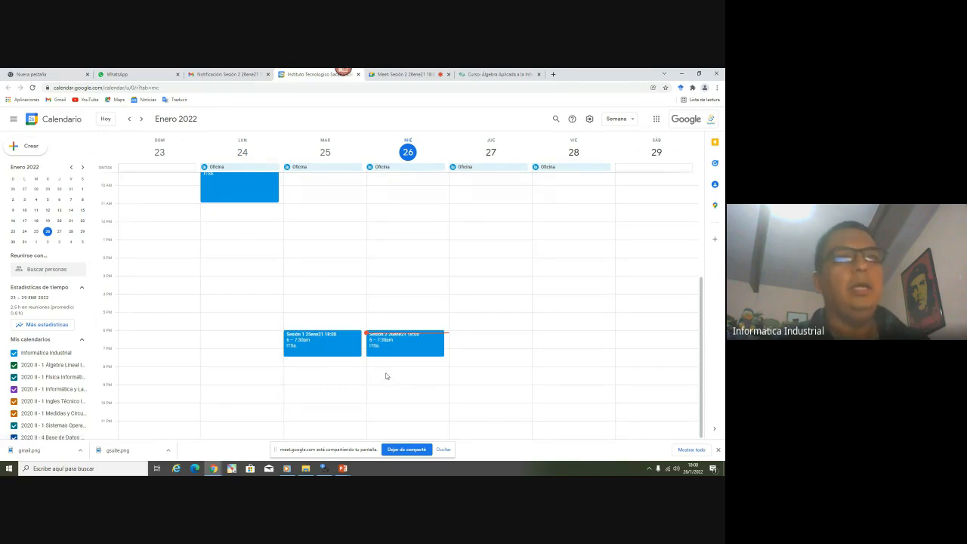
Create an 8pm event on Wednesday 26 January in the full editor, set to Bolivia time
{"action": "left_click", "coordinate": [387, 376]}
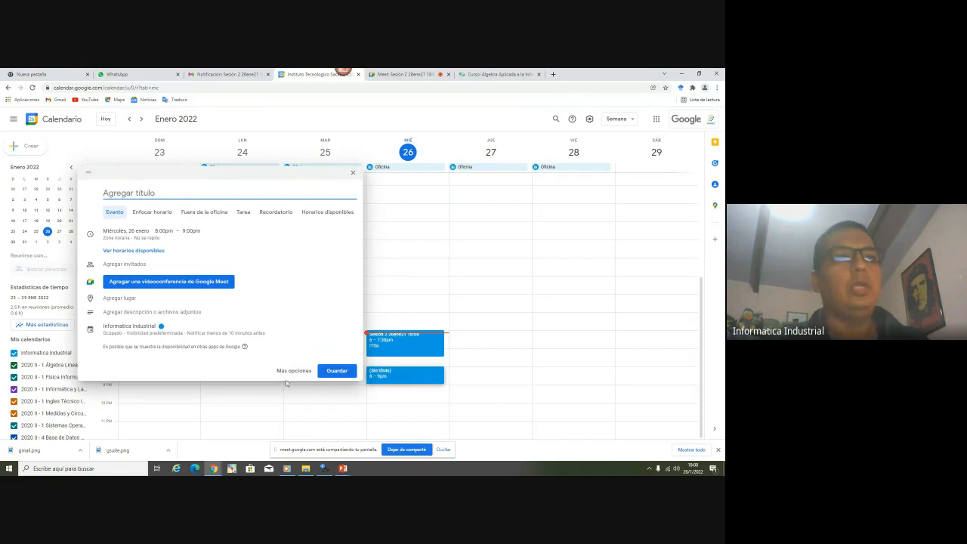
{"action": "left_click", "coordinate": [293, 370]}
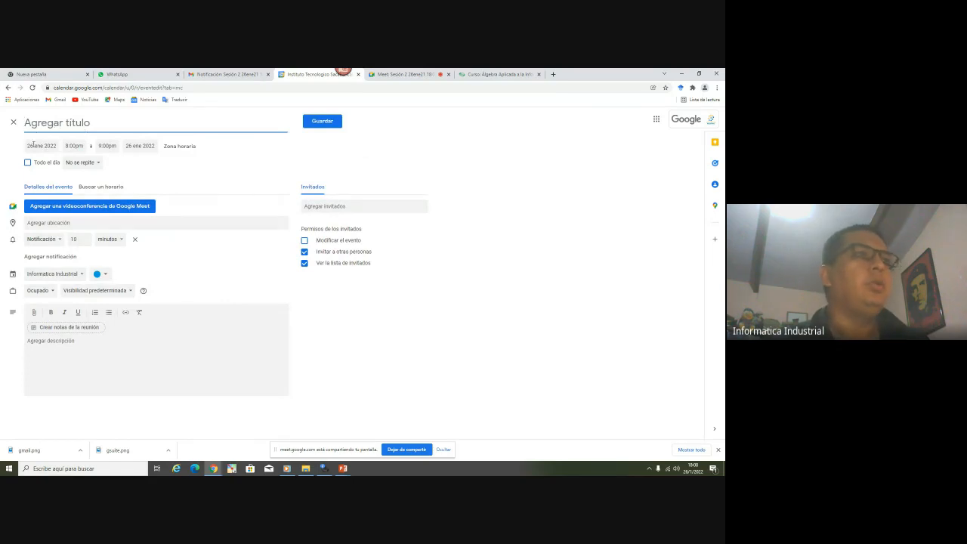
{"action": "left_click", "coordinate": [175, 145]}
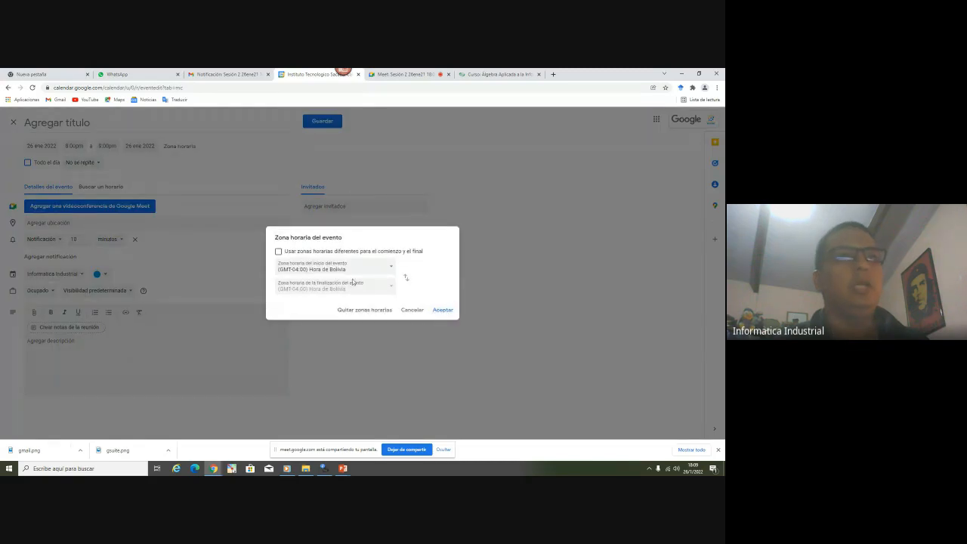
{"action": "left_click", "coordinate": [442, 309]}
Title the event 'Clase 1 - 26ene21 Metodología', correcting the spelling
{"action": "left_click", "coordinate": [99, 125]}
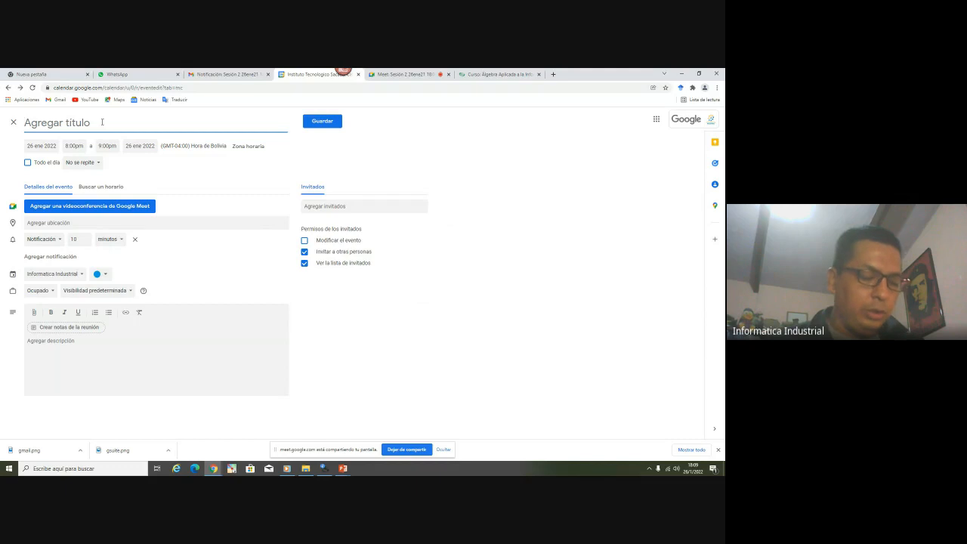
{"action": "type", "text": "Clase"}
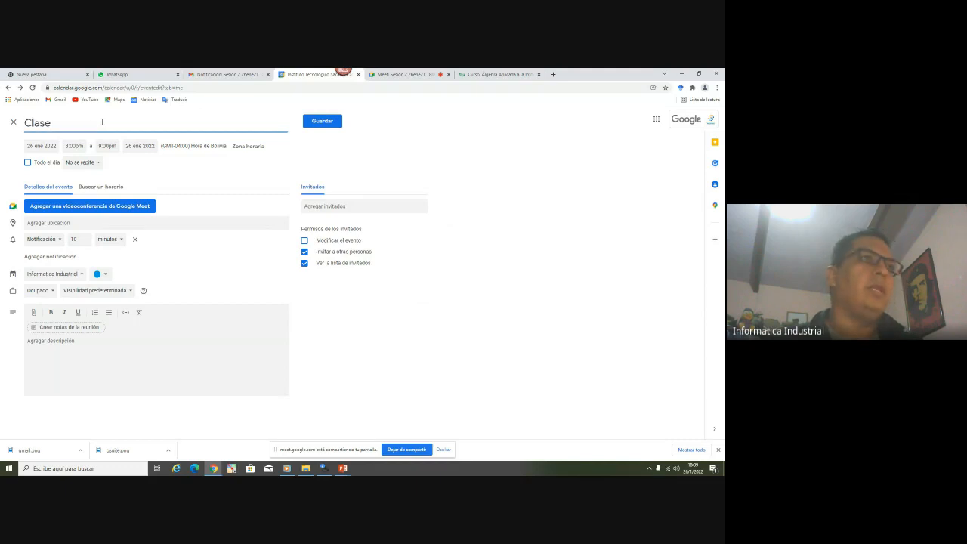
{"action": "type", "text": " 1 Metodología"}
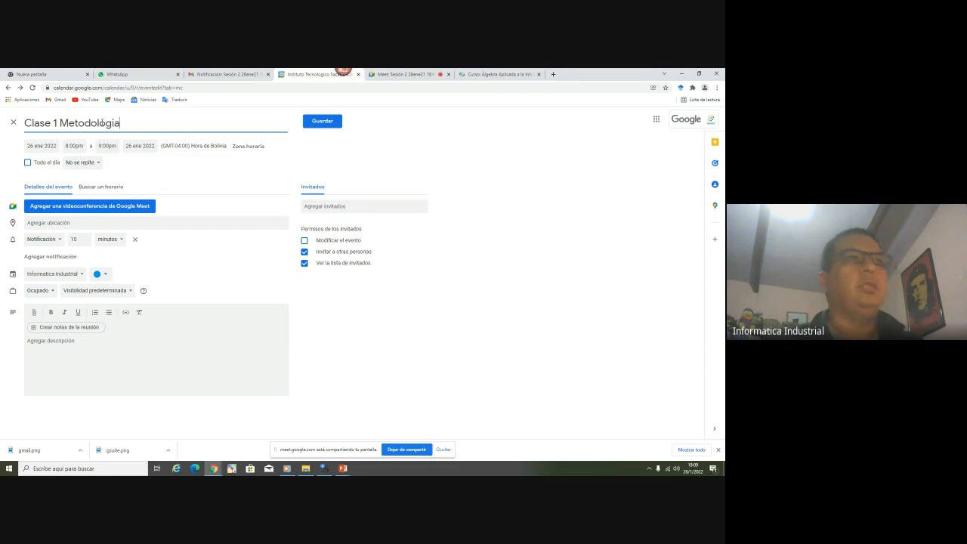
{"action": "right_click", "coordinate": [84, 123]}
{"action": "left_click", "coordinate": [90, 129]}
{"action": "type", "text": "- "}
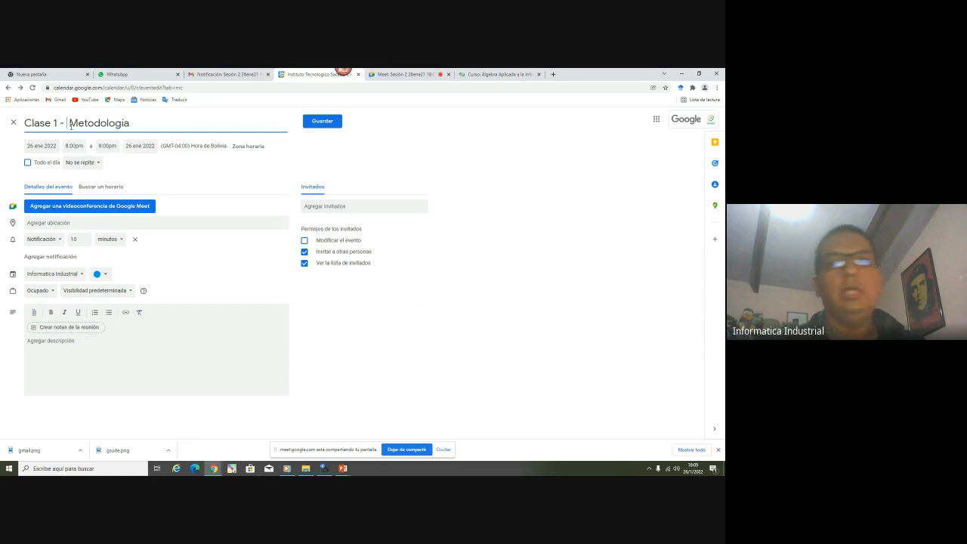
{"action": "type", "text": "26 "}
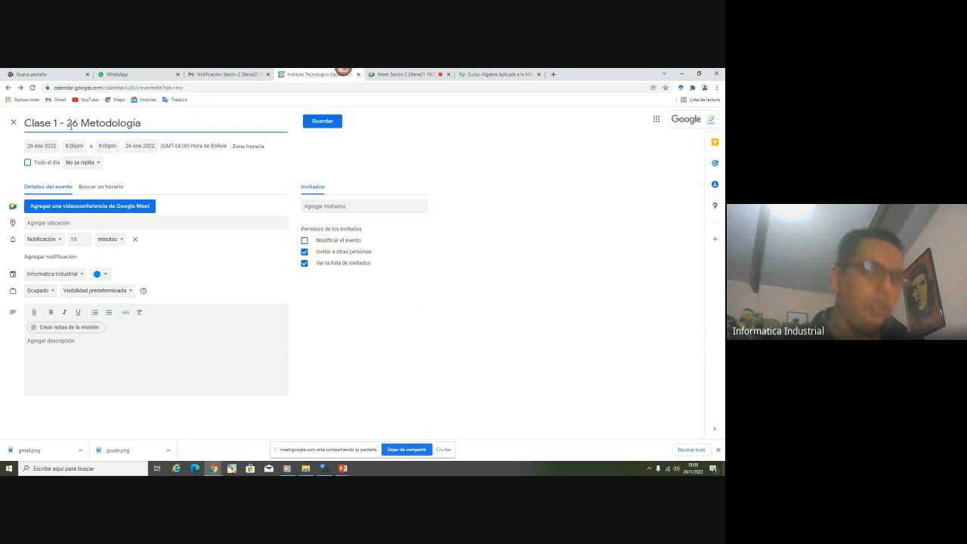
{"action": "type", "text": "ebe"}
{"action": "key", "text": "BackSpace"}
{"action": "key", "text": "BackSpace"}
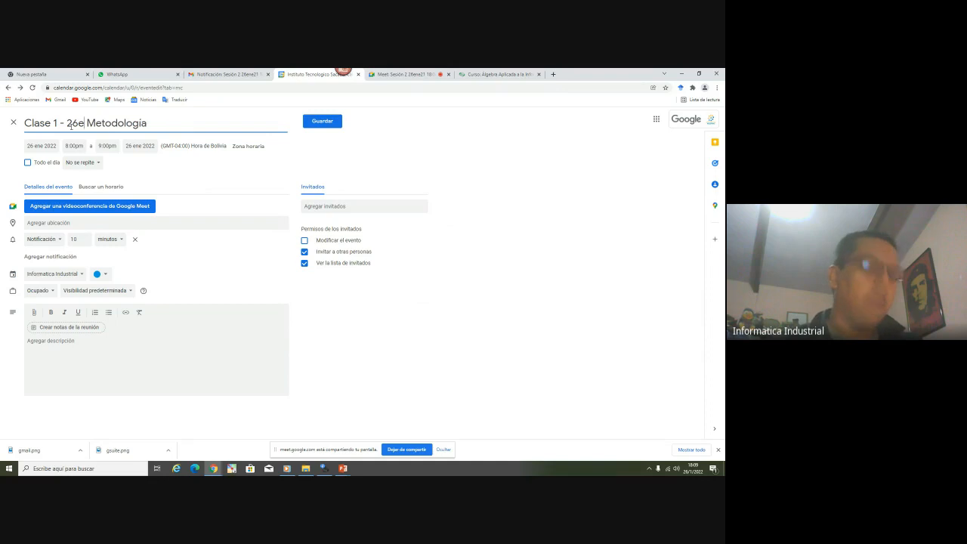
{"action": "type", "text": "ne21"}
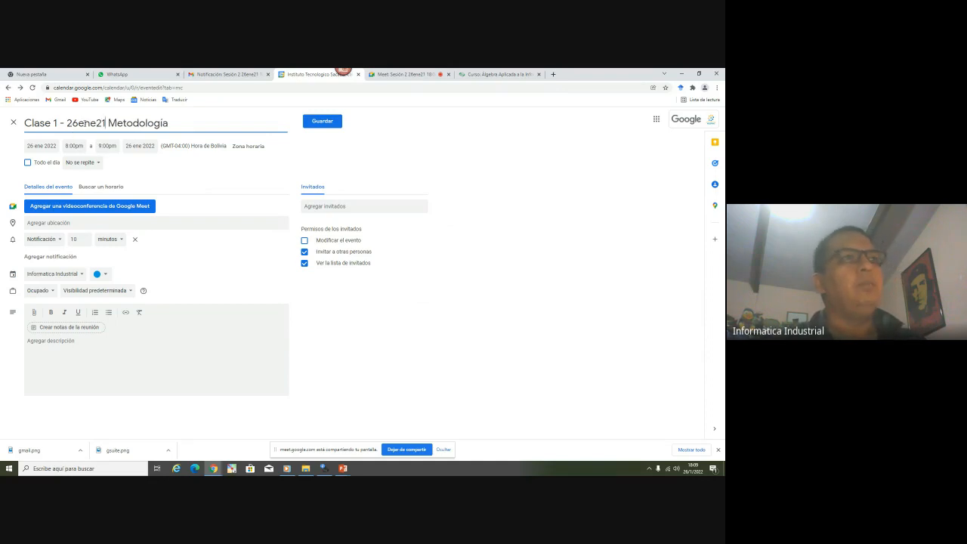
Add a Google Meet conference and set the location to Instituto Tecnico Sacaba
{"action": "left_click", "coordinate": [80, 210]}
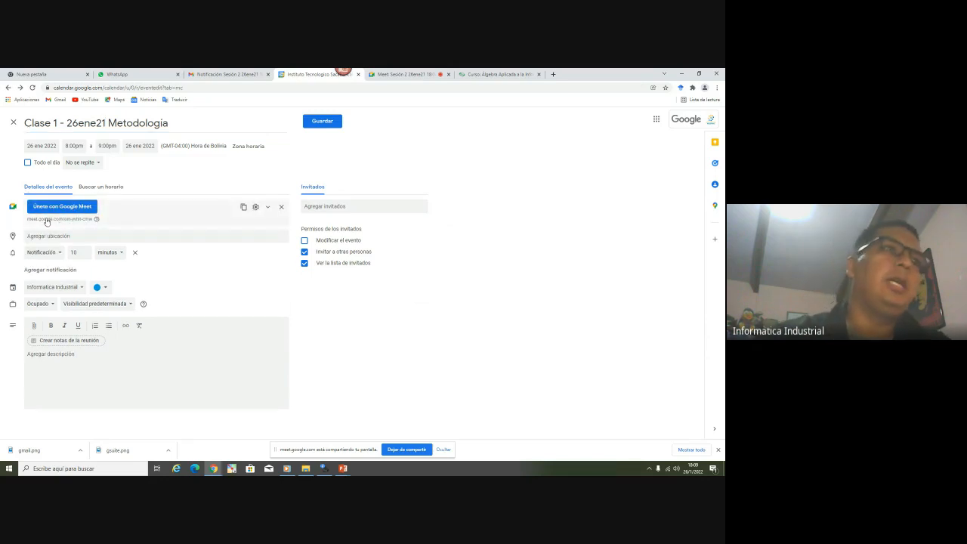
{"action": "left_click", "coordinate": [65, 235]}
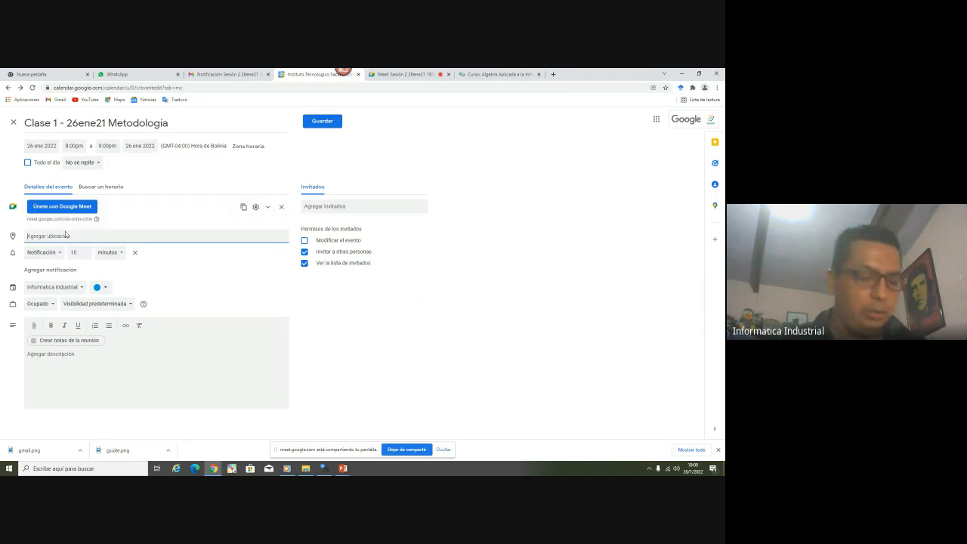
{"action": "type", "text": "Instituto Te"}
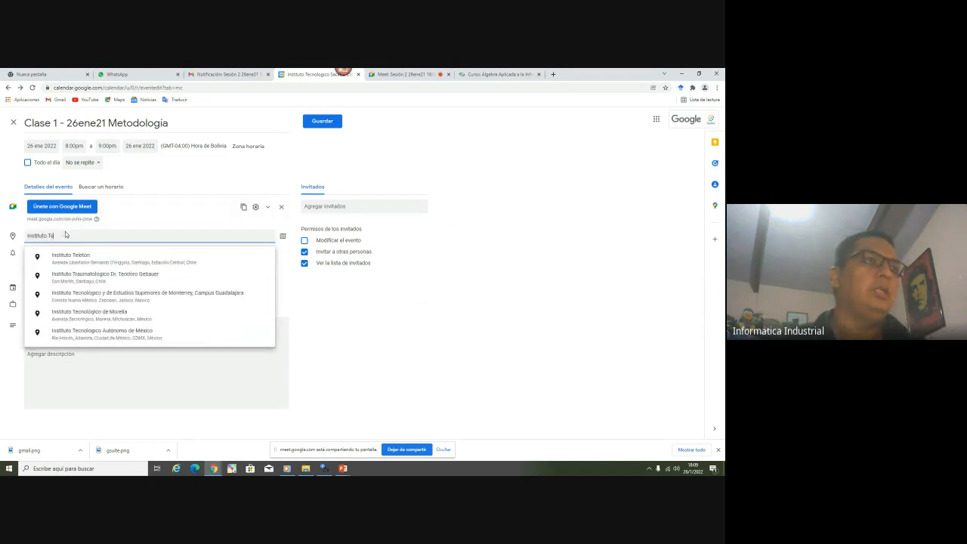
{"action": "type", "text": "cnico Sacab"}
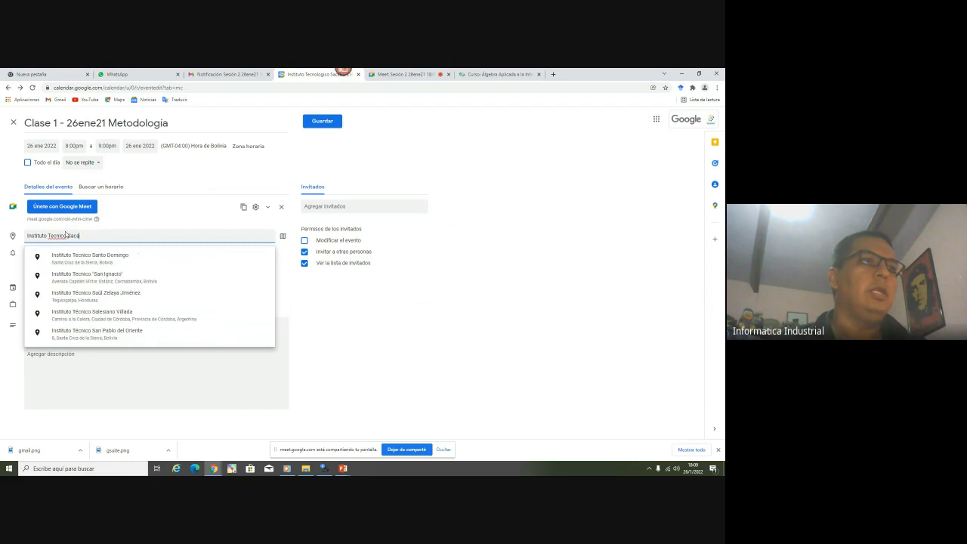
{"action": "left_click", "coordinate": [80, 257]}
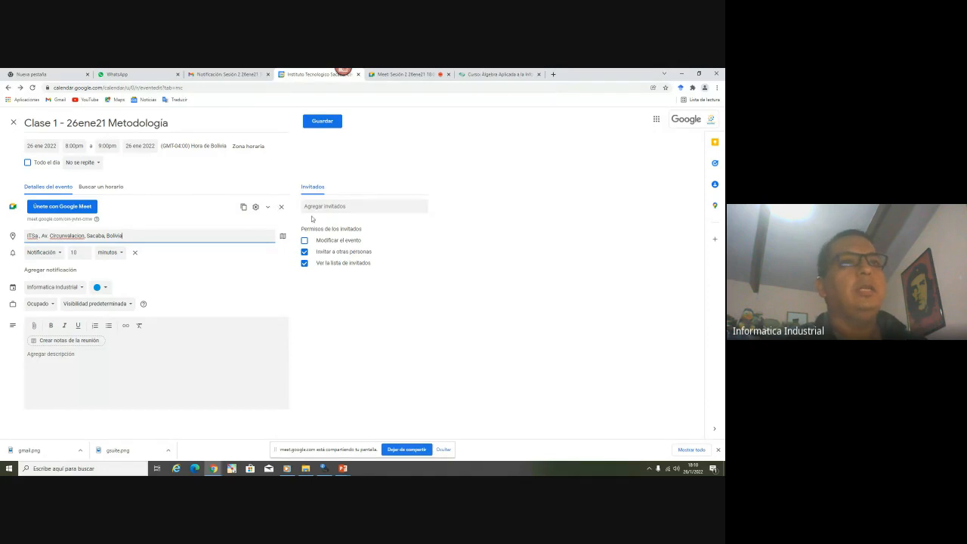
Try the Telemática calendar, then put the event back in Informatica Industrial
{"action": "left_click", "coordinate": [58, 287]}
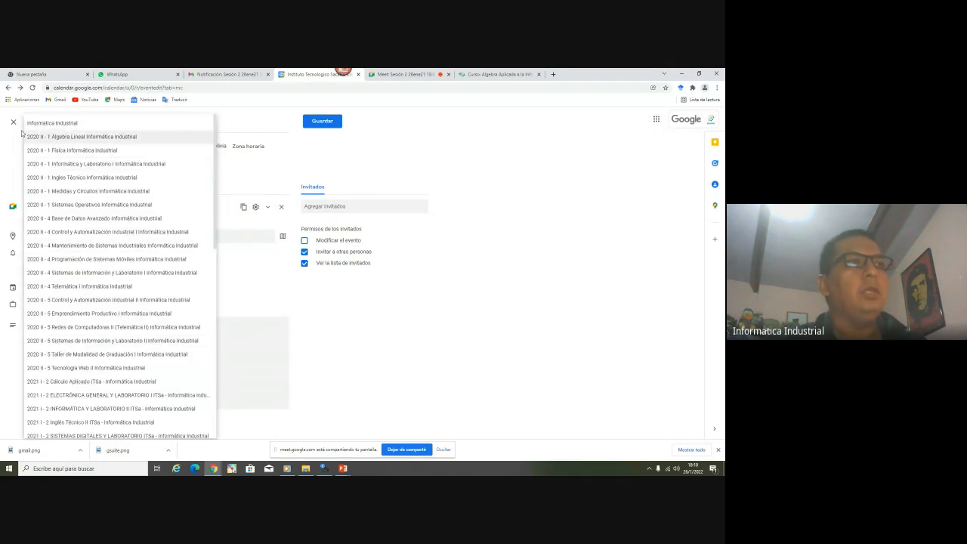
{"action": "left_click", "coordinate": [62, 127]}
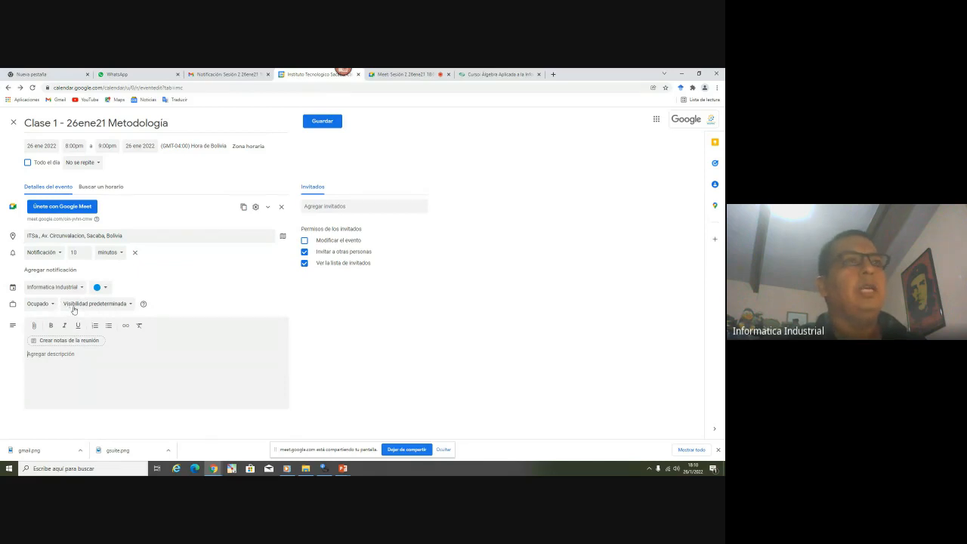
{"action": "left_click", "coordinate": [66, 288]}
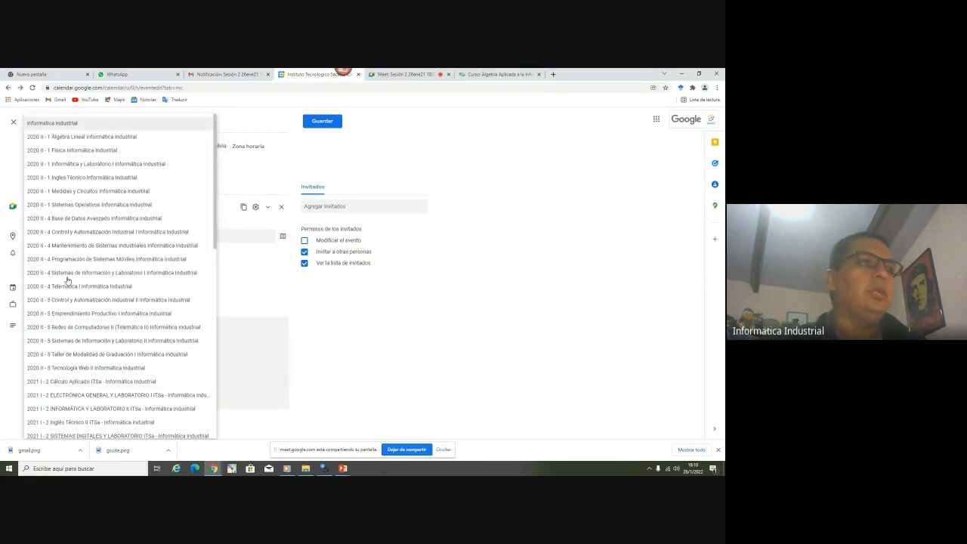
{"action": "left_click", "coordinate": [256, 355]}
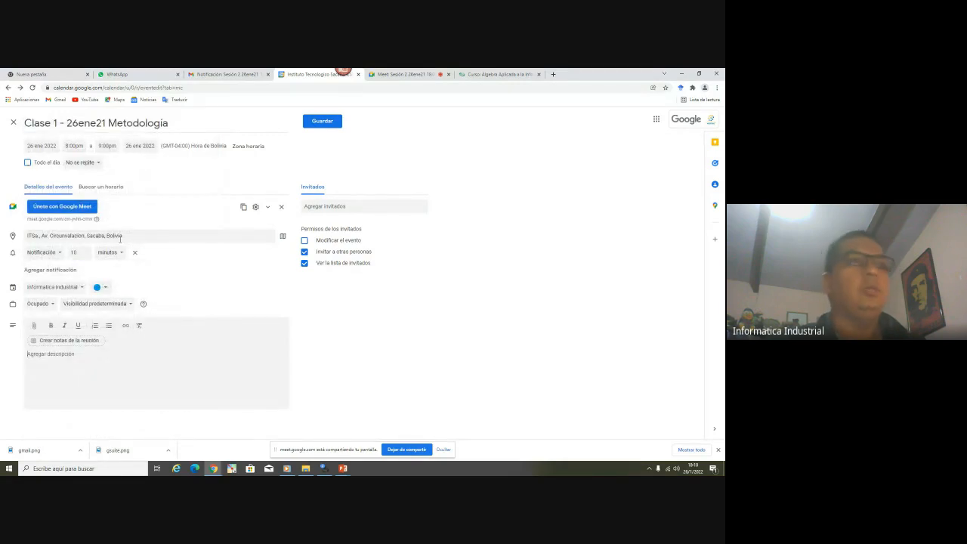
{"action": "left_click", "coordinate": [40, 288]}
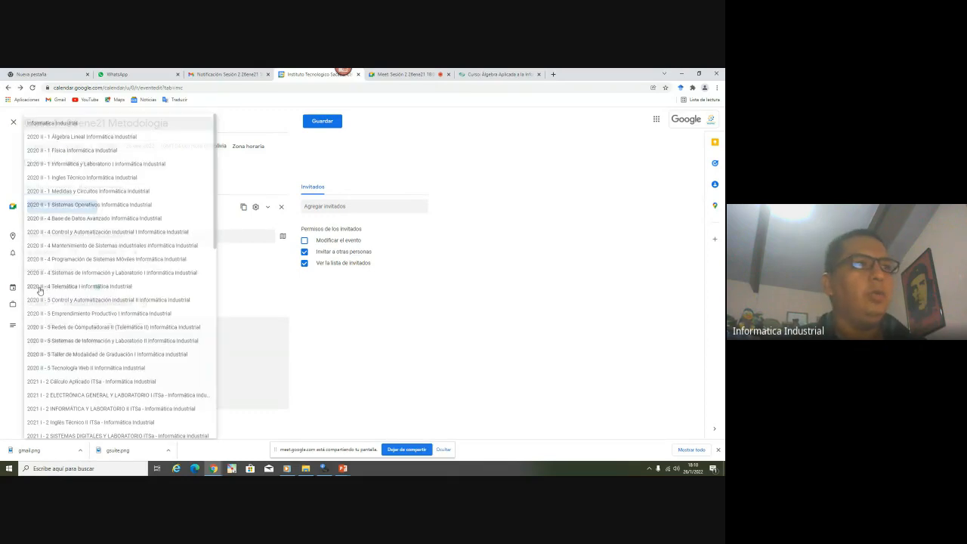
{"action": "left_click", "coordinate": [40, 287]}
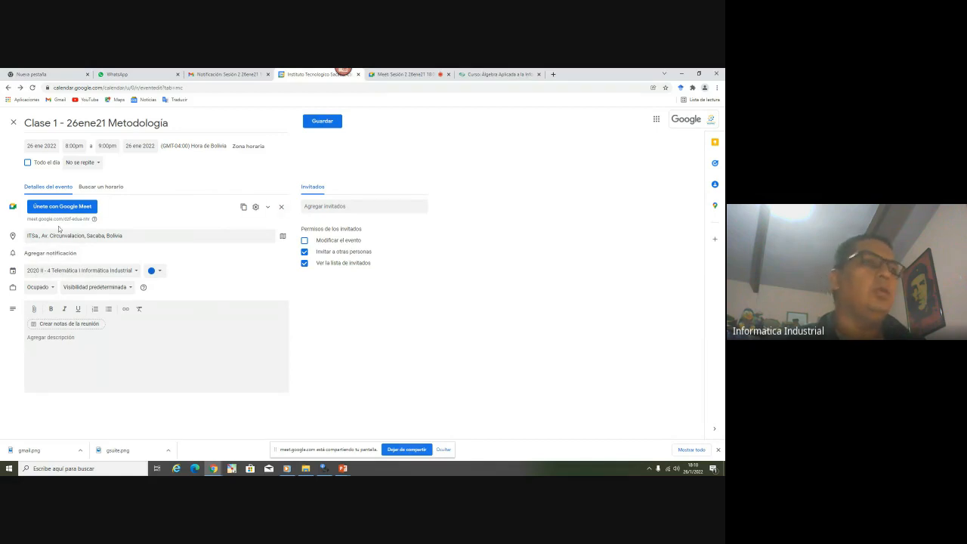
{"action": "left_click", "coordinate": [62, 272]}
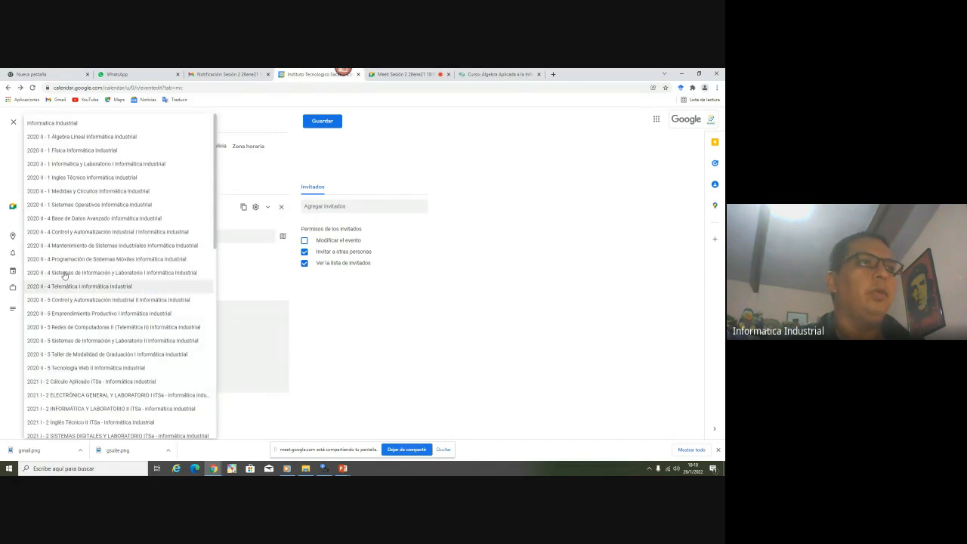
{"action": "left_click", "coordinate": [53, 123]}
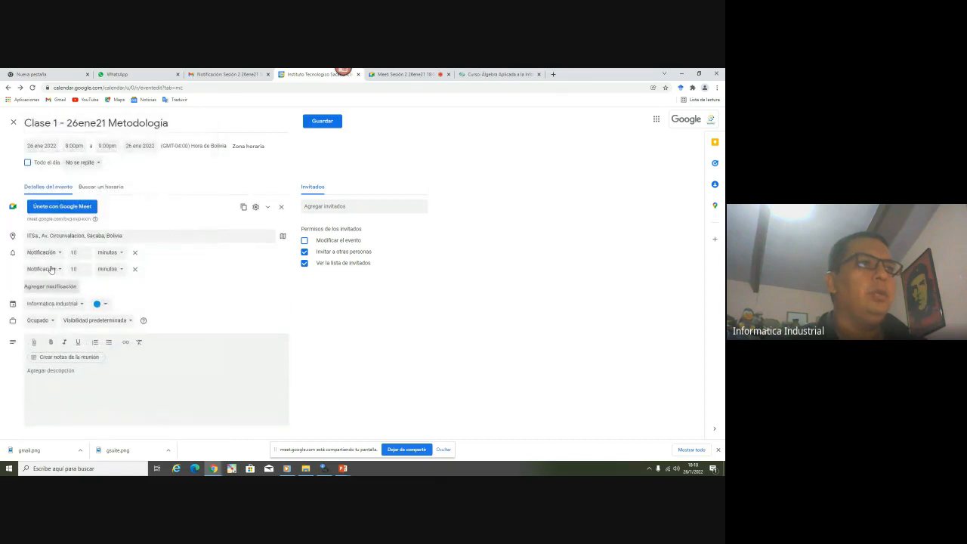
Make the second reminder an email notification 10 minutes before
{"action": "left_click", "coordinate": [51, 269]}
{"action": "left_click", "coordinate": [42, 257]}
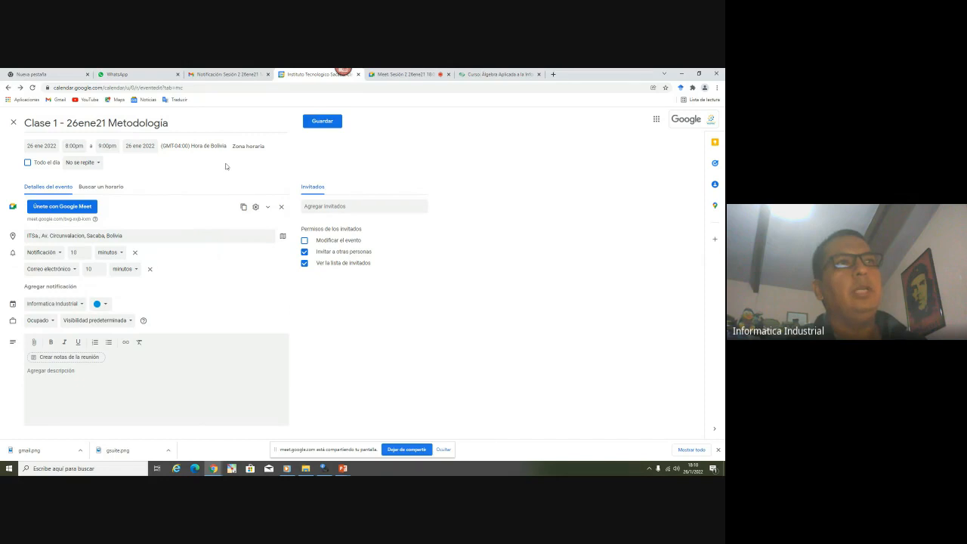
{"action": "left_click", "coordinate": [401, 74]}
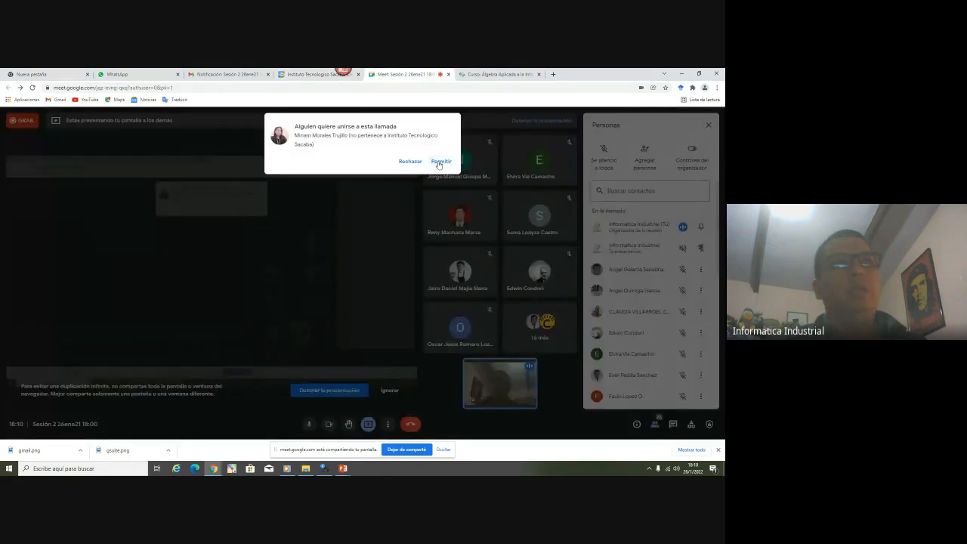
Admit the waiting guest to the Meet call and save the Clase 1 event for 26 January, 8–9pm
{"action": "left_click", "coordinate": [440, 161]}
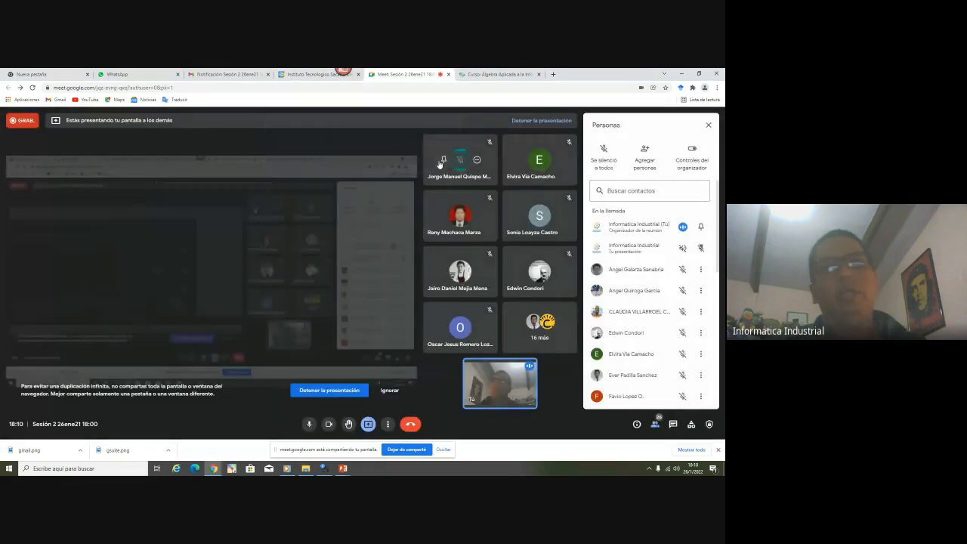
{"action": "left_click", "coordinate": [319, 74]}
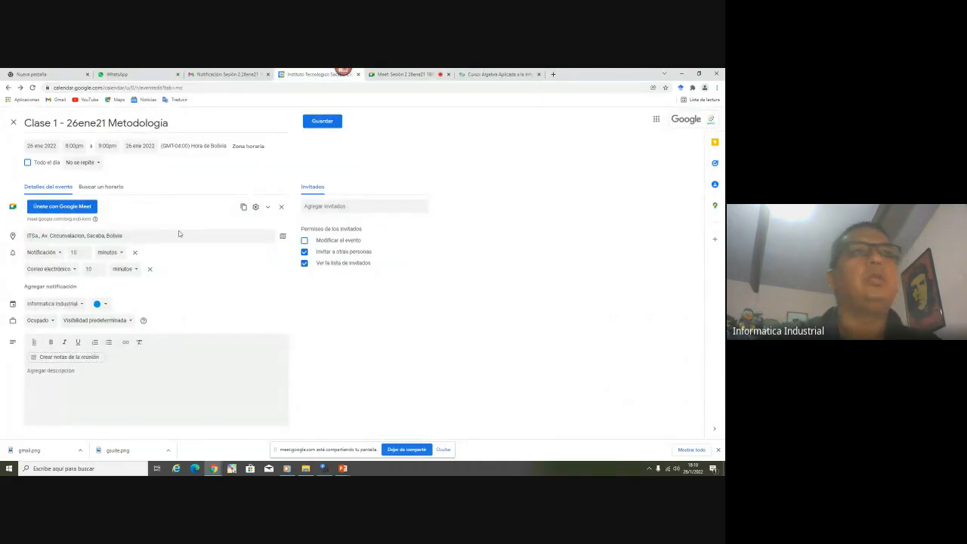
{"action": "left_click", "coordinate": [322, 121]}
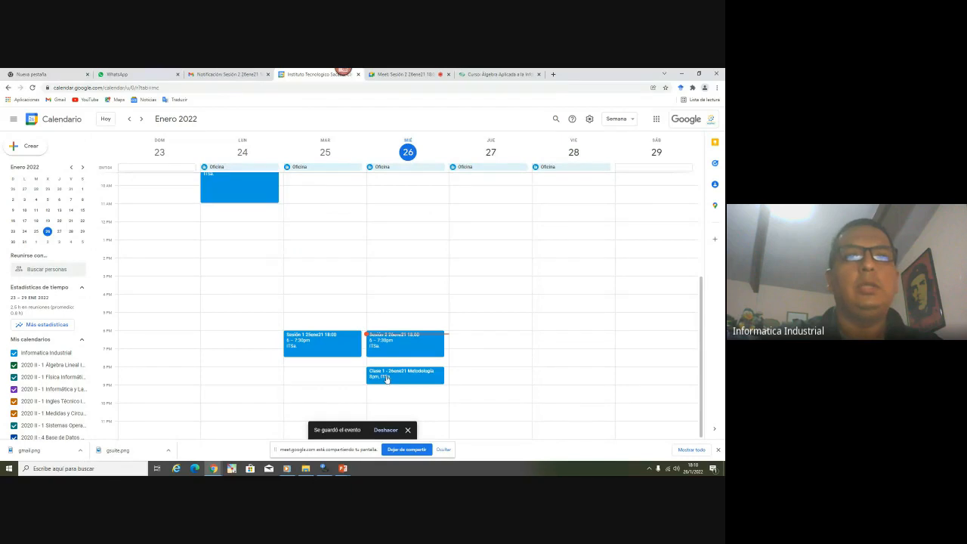
Copy the Clase 1 event's meeting information, including Meet link and dial-in, from its event popup
{"action": "left_click", "coordinate": [386, 379]}
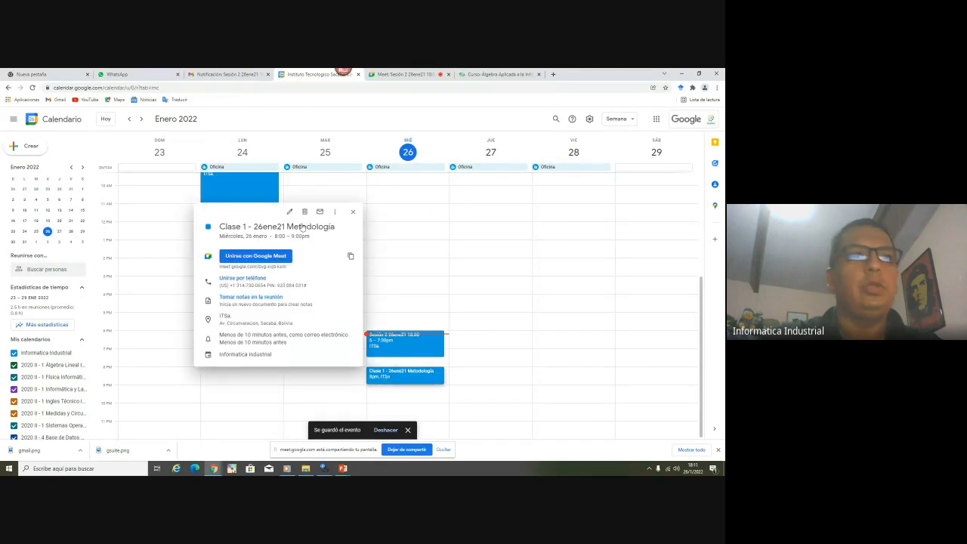
{"action": "left_click", "coordinate": [398, 373]}
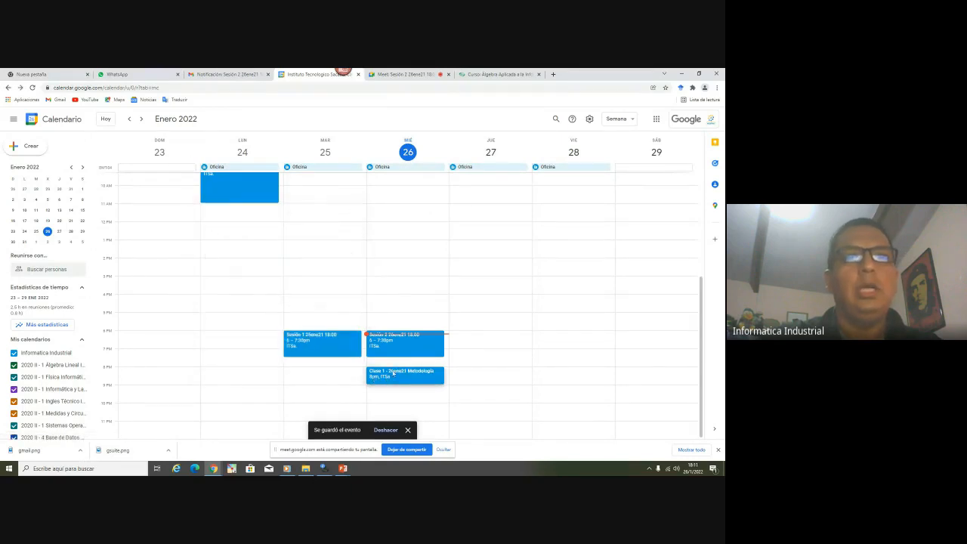
{"action": "left_click", "coordinate": [395, 378]}
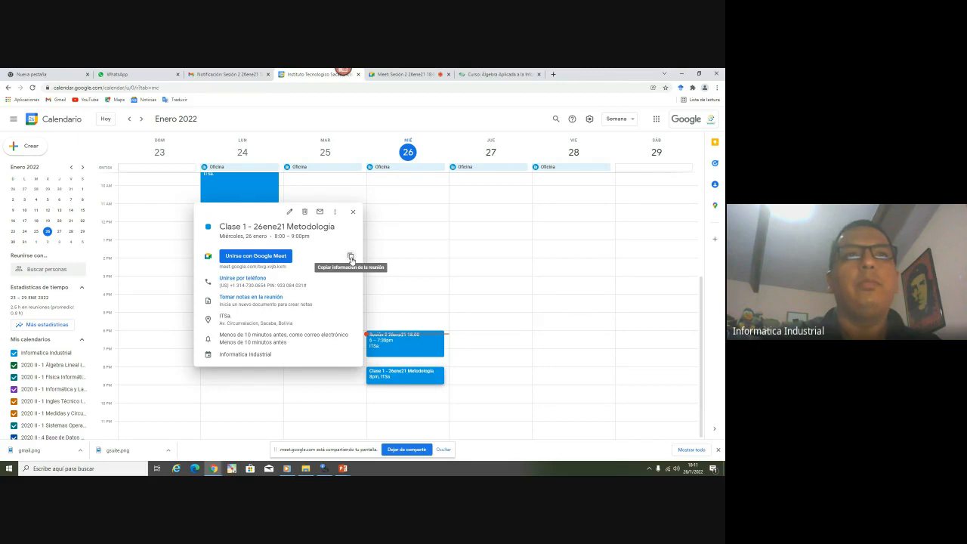
{"action": "left_click", "coordinate": [350, 257]}
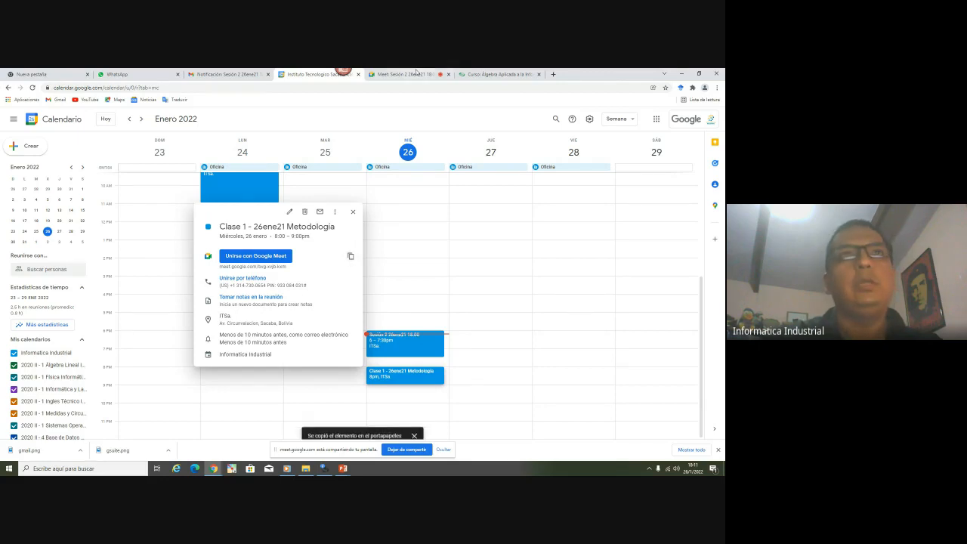
{"action": "left_click", "coordinate": [408, 74]}
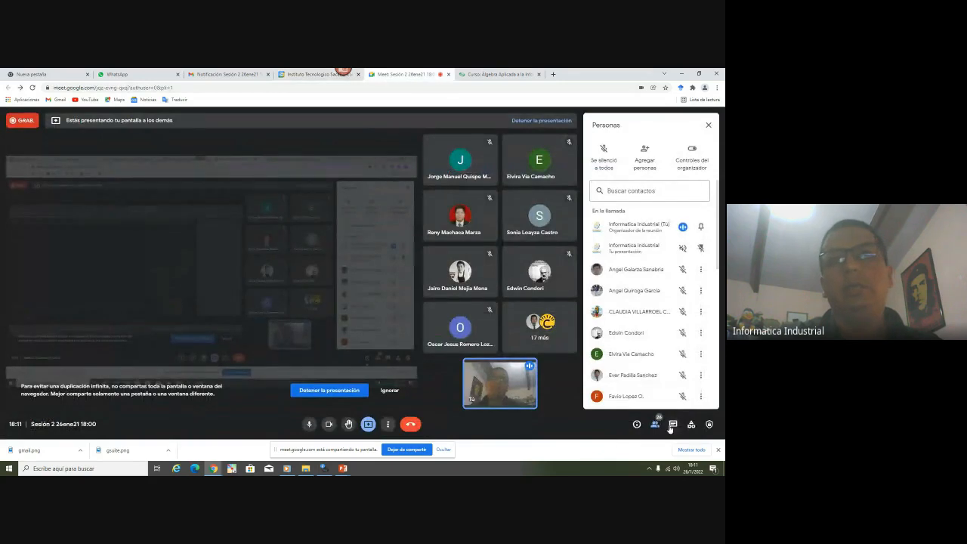
Paste and send the Clase 1 meeting details in the Meet call chat
{"action": "left_click", "coordinate": [672, 425]}
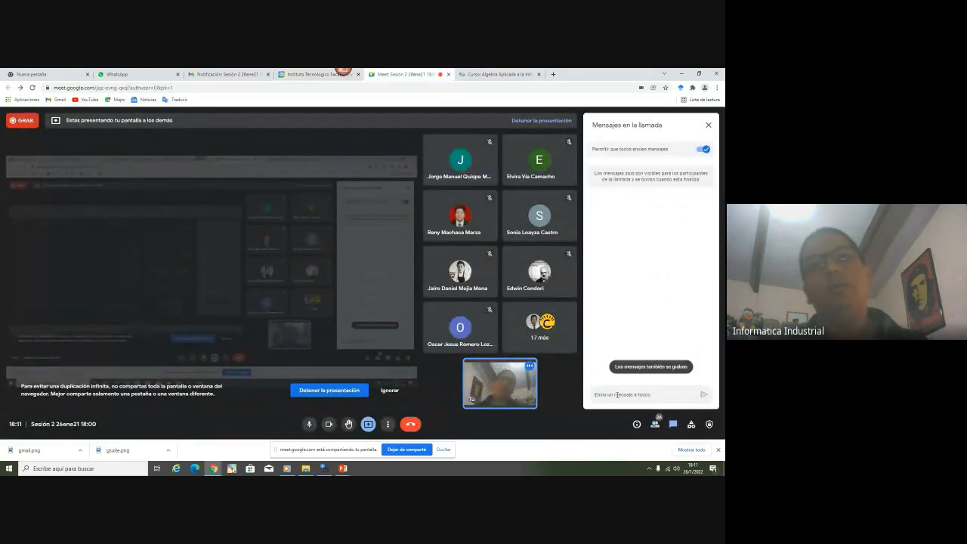
{"action": "key", "text": "ctrl+v"}
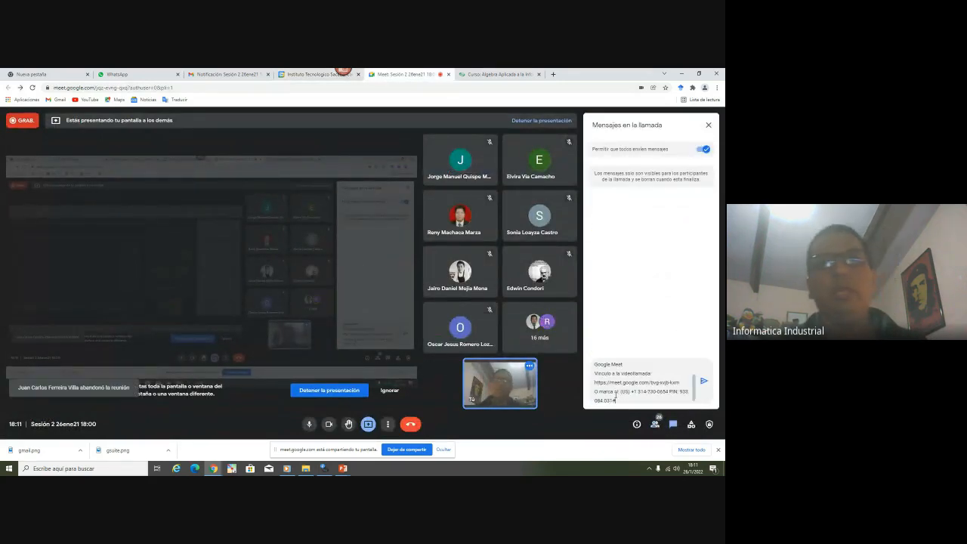
{"action": "key", "text": "Return"}
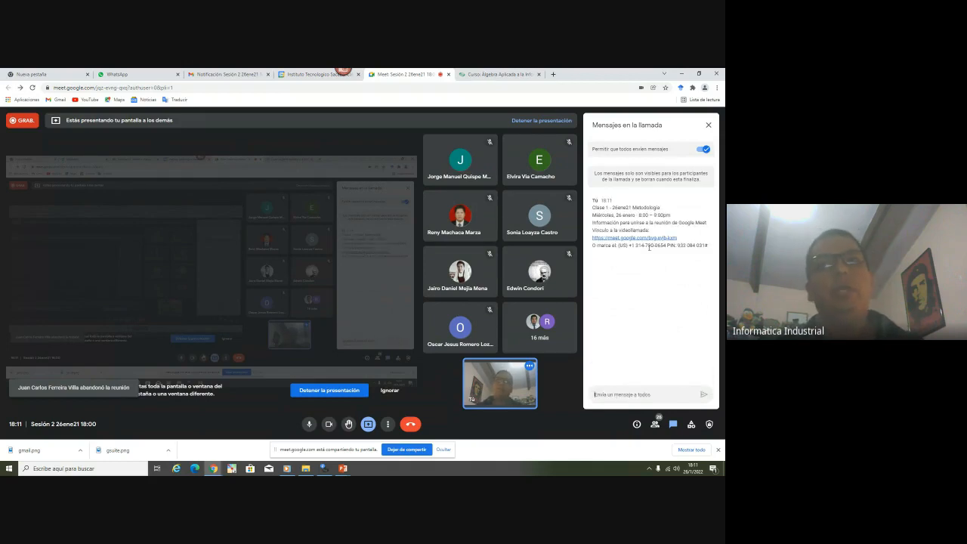
Turn on editing in the Moodle course and make Tema 2 visible to students
{"action": "left_click", "coordinate": [499, 74]}
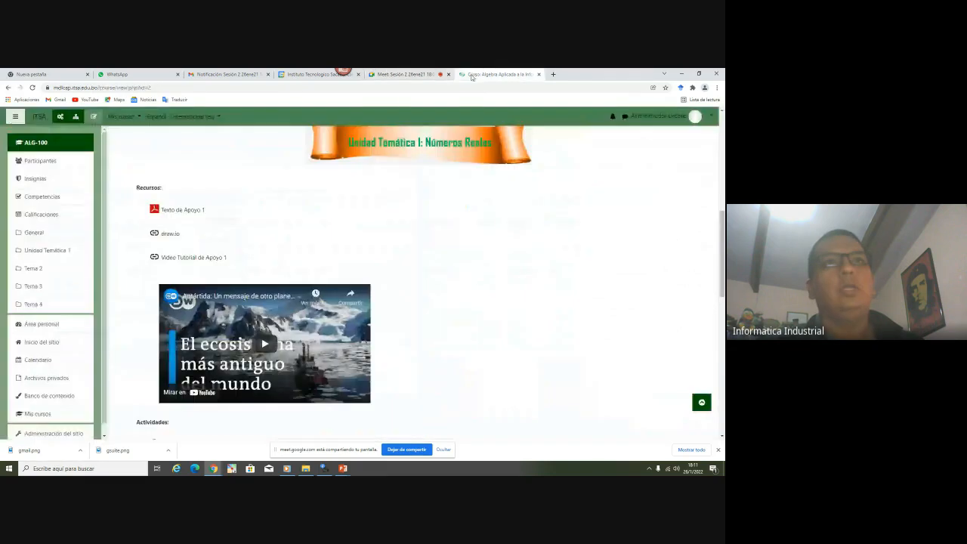
{"action": "scroll", "coordinate": [442, 277], "scroll_direction": "down", "scroll_amount": 4}
{"action": "scroll", "coordinate": [441, 277], "scroll_direction": "down", "scroll_amount": 5}
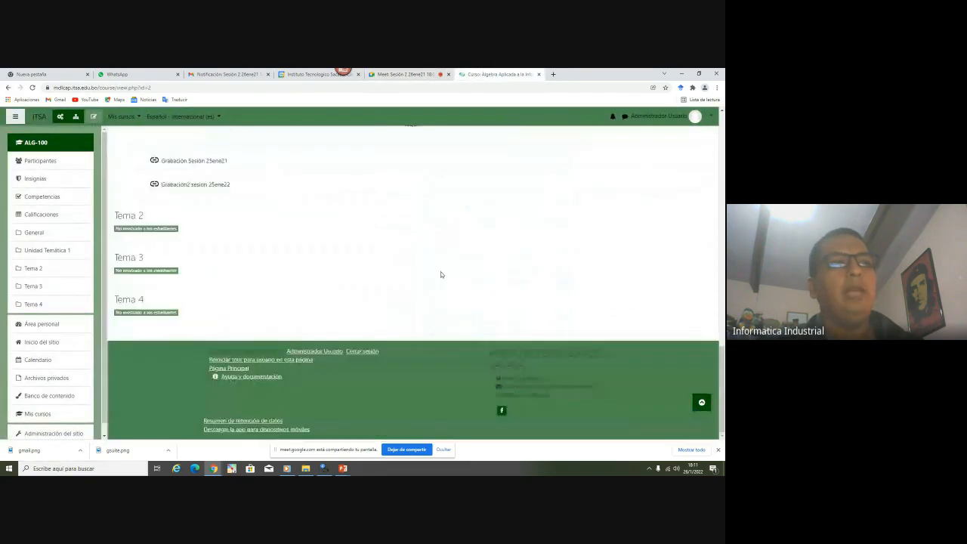
{"action": "scroll", "coordinate": [404, 259], "scroll_direction": "up", "scroll_amount": 2}
{"action": "scroll", "coordinate": [404, 259], "scroll_direction": "up", "scroll_amount": 3}
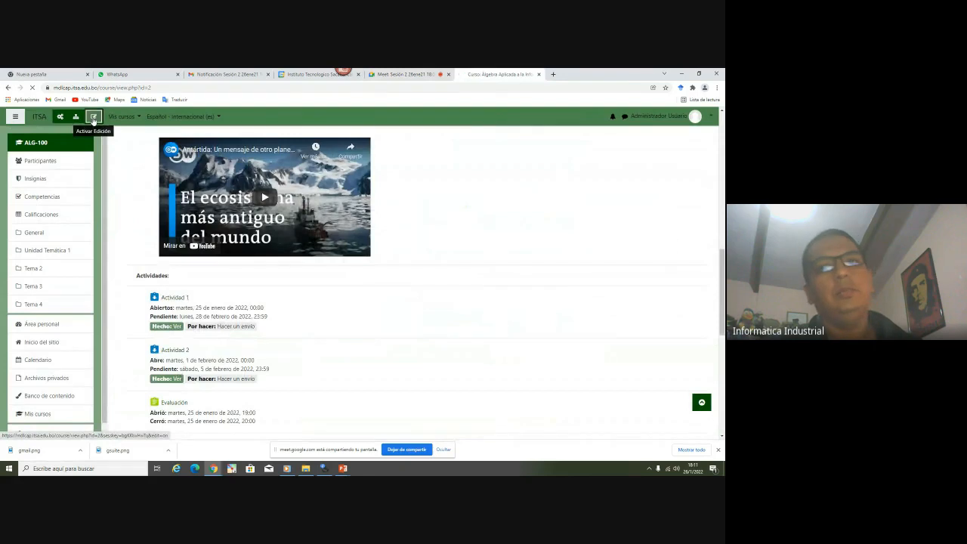
{"action": "left_click", "coordinate": [93, 117]}
{"action": "scroll", "coordinate": [343, 230], "scroll_direction": "down", "scroll_amount": 5}
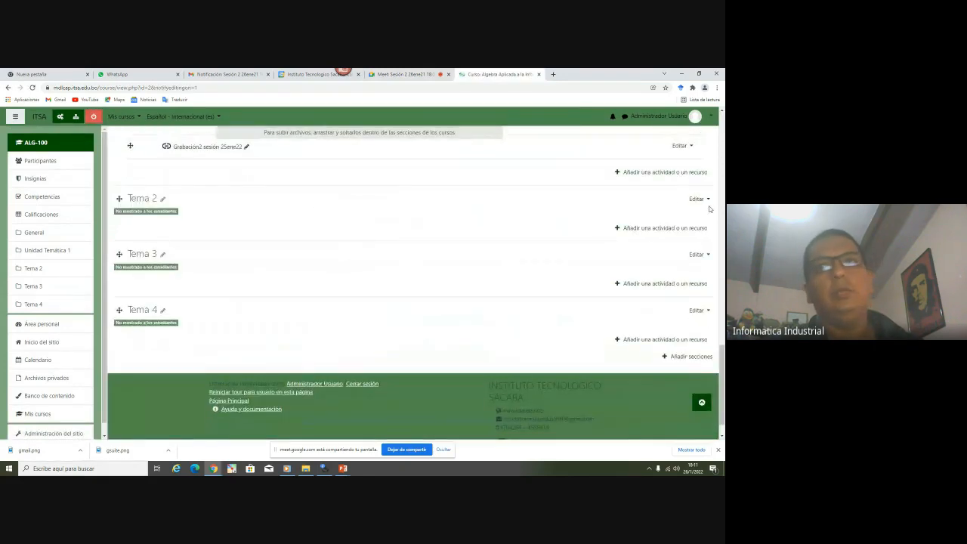
{"action": "left_click", "coordinate": [696, 199]}
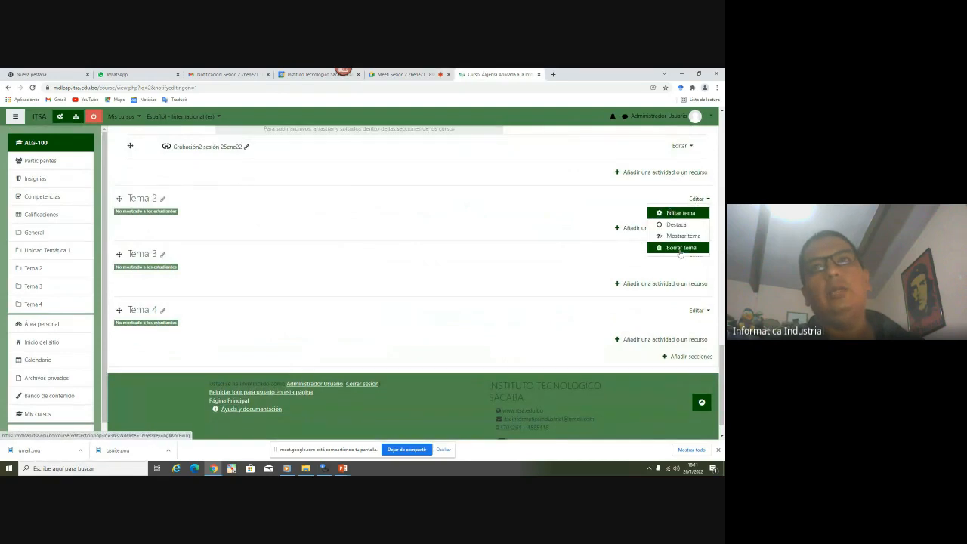
{"action": "left_click", "coordinate": [682, 235]}
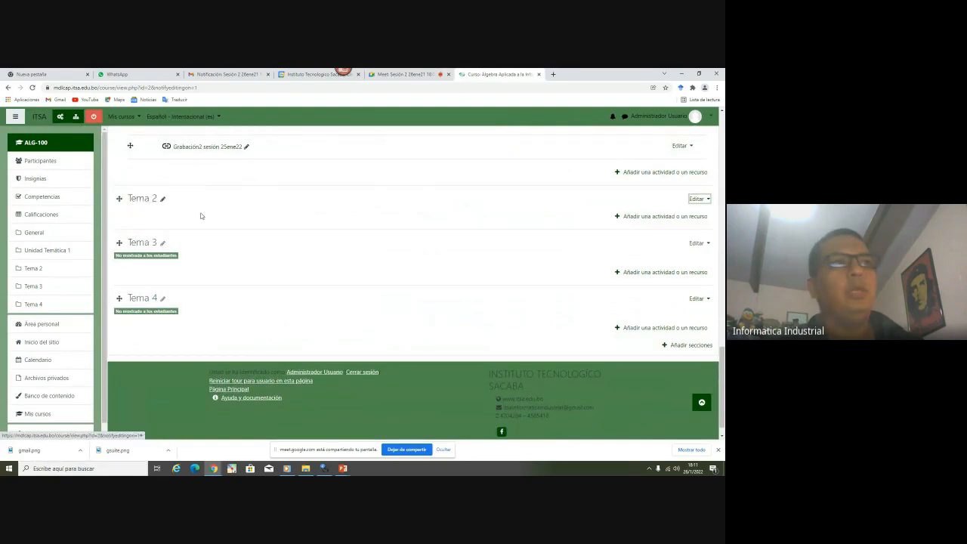
Rename the Tema 2 section to 'Unidad Temática 2'
{"action": "scroll", "coordinate": [200, 216], "scroll_direction": "up", "scroll_amount": 15}
{"action": "scroll", "coordinate": [203, 223], "scroll_direction": "down", "scroll_amount": 15}
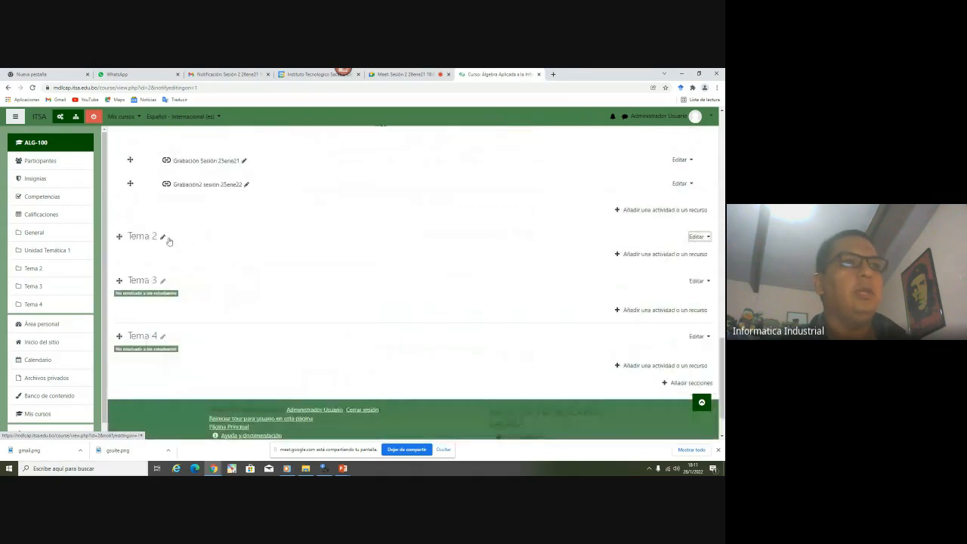
{"action": "left_click", "coordinate": [164, 237]}
{"action": "type", "text": "Unidad Temática "}
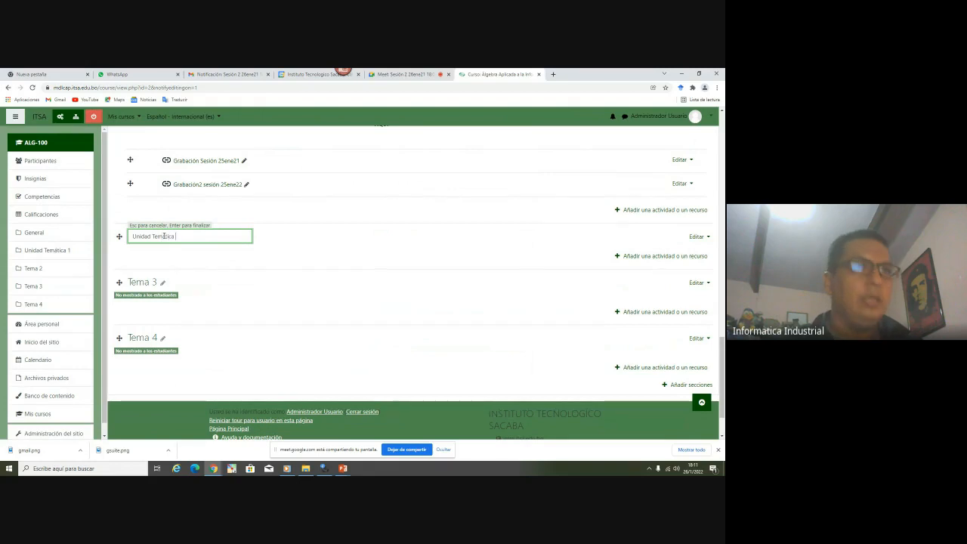
{"action": "type", "text": "2"}
{"action": "key", "text": "Return"}
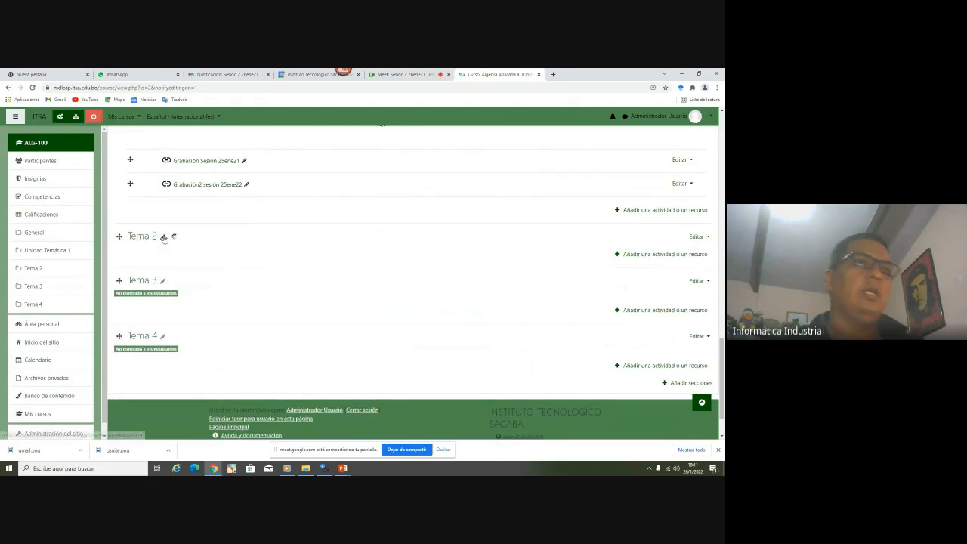
Open the activity or resource chooser for the Unidad Temática 2 section
{"action": "scroll", "coordinate": [628, 257], "scroll_direction": "up", "scroll_amount": 1}
{"action": "scroll", "coordinate": [629, 258], "scroll_direction": "up", "scroll_amount": 1}
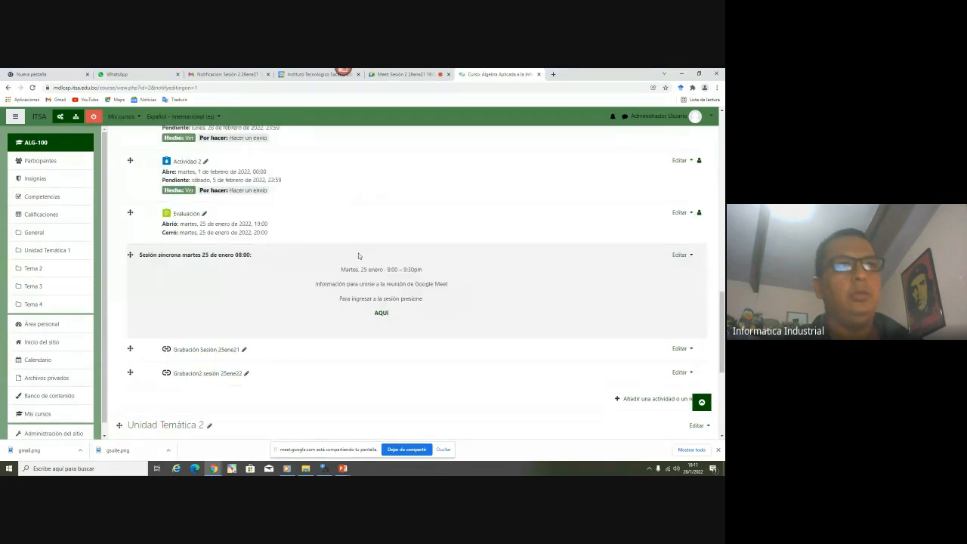
{"action": "left_click", "coordinate": [682, 255]}
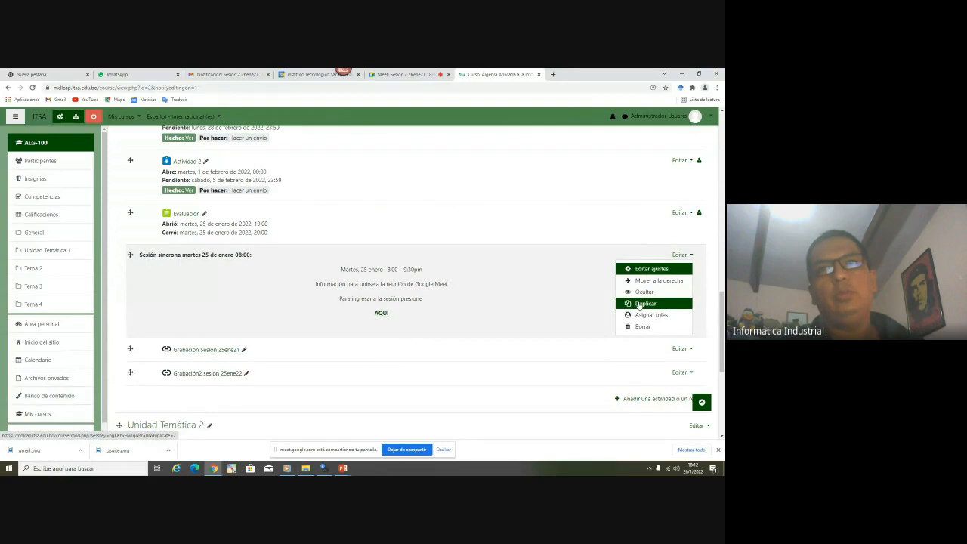
{"action": "scroll", "coordinate": [404, 353], "scroll_direction": "down", "scroll_amount": 1}
{"action": "scroll", "coordinate": [403, 352], "scroll_direction": "down", "scroll_amount": 3}
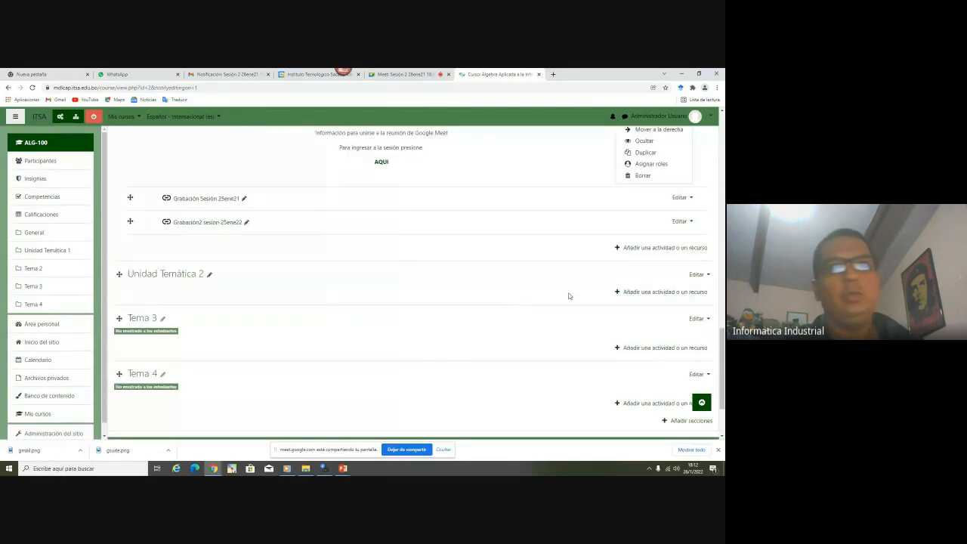
{"action": "left_click", "coordinate": [623, 292]}
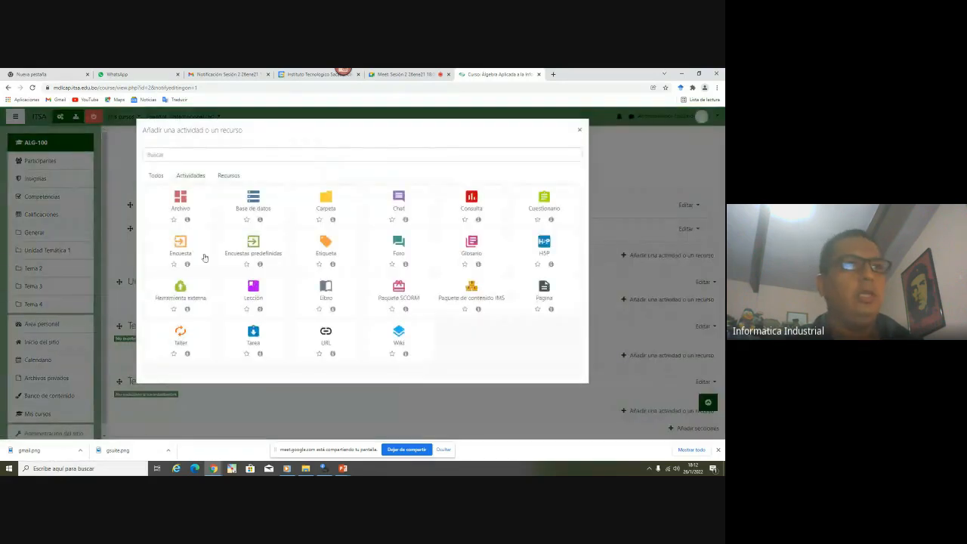
Add an Etiqueta with the full editor toolbar and completion set to 'No indicar finalización de la actividad'
{"action": "left_click", "coordinate": [321, 247]}
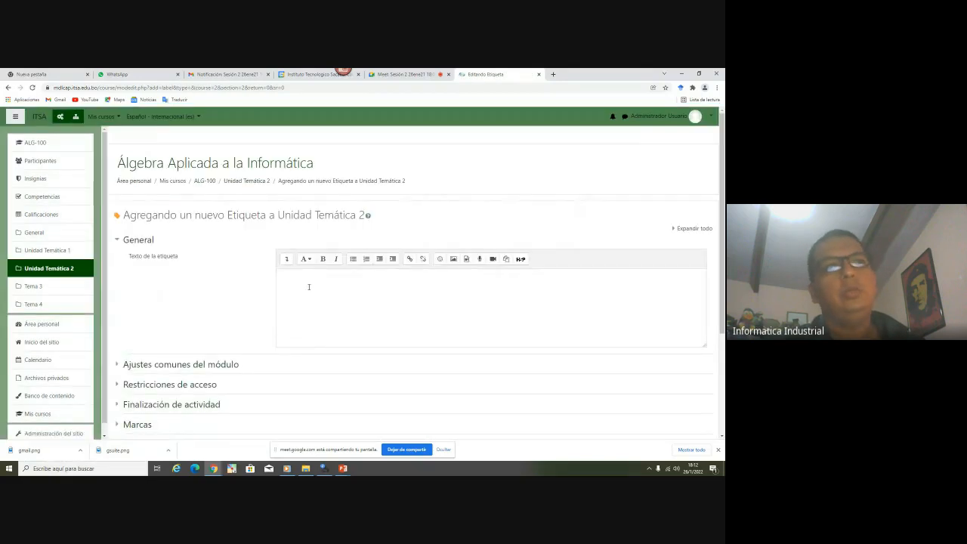
{"action": "left_click", "coordinate": [287, 258]}
{"action": "scroll", "coordinate": [173, 293], "scroll_direction": "down", "scroll_amount": 3}
{"action": "scroll", "coordinate": [173, 292], "scroll_direction": "up", "scroll_amount": 2}
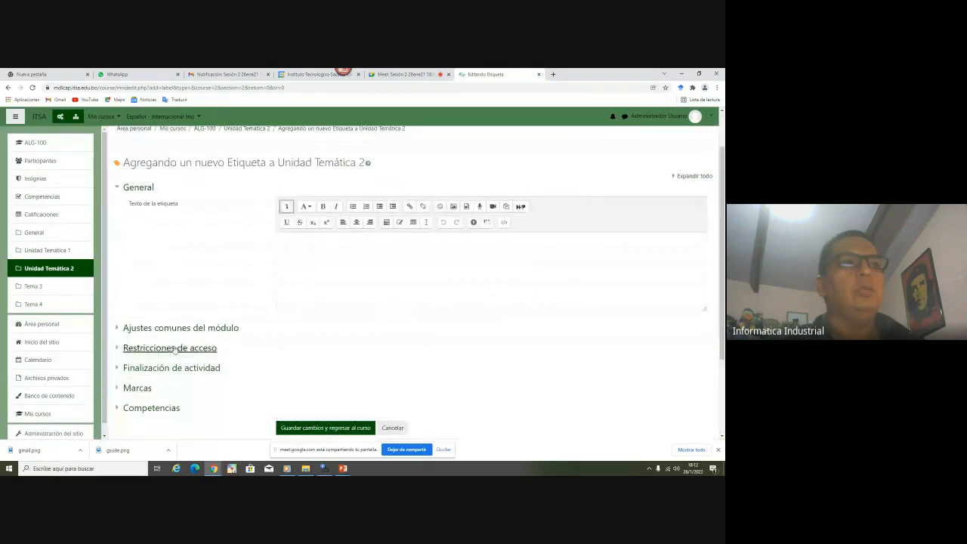
{"action": "left_click", "coordinate": [182, 368]}
{"action": "left_click", "coordinate": [317, 385]}
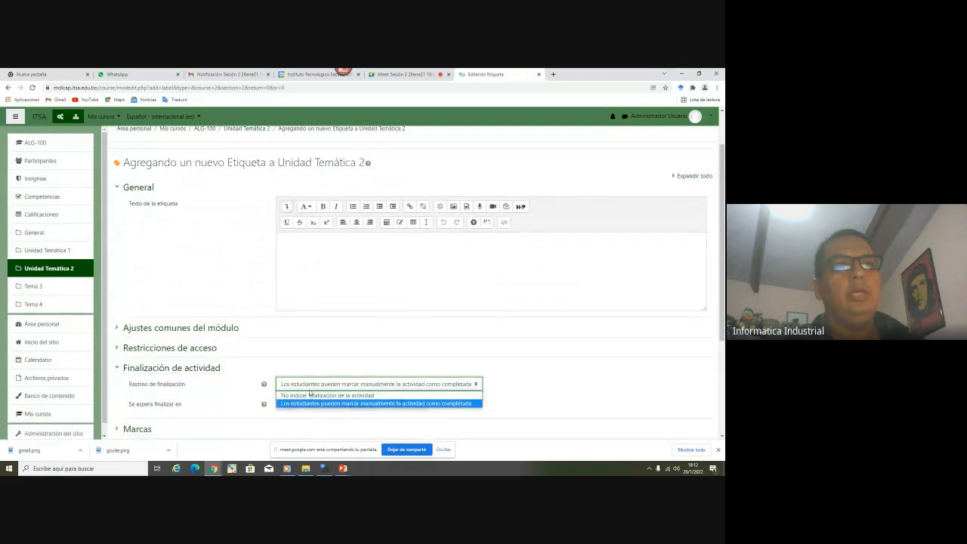
{"action": "left_click", "coordinate": [318, 395]}
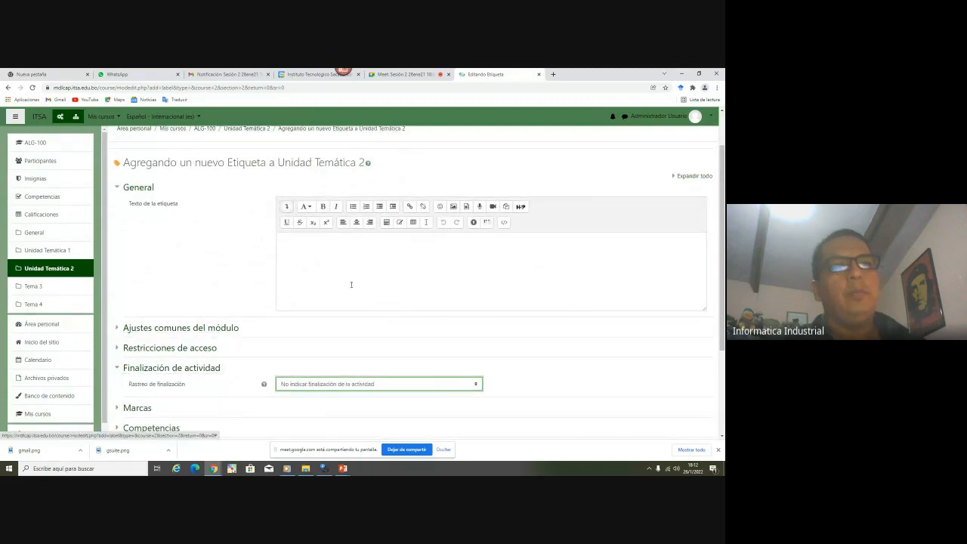
{"action": "left_click", "coordinate": [327, 257]}
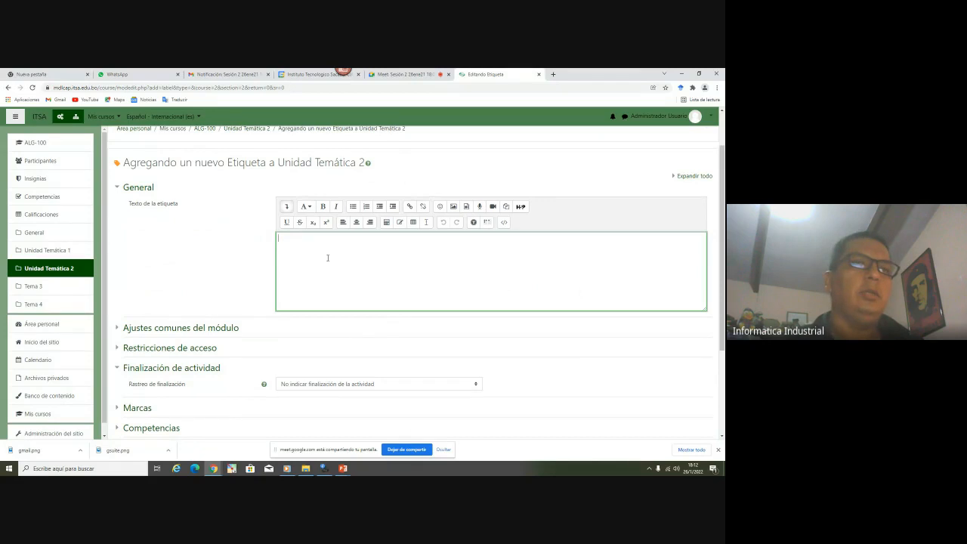
Paste the Meet invitation into the label, removing the Clase 1 title, end time and dial-in line
{"action": "key", "text": "ctrl+v"}
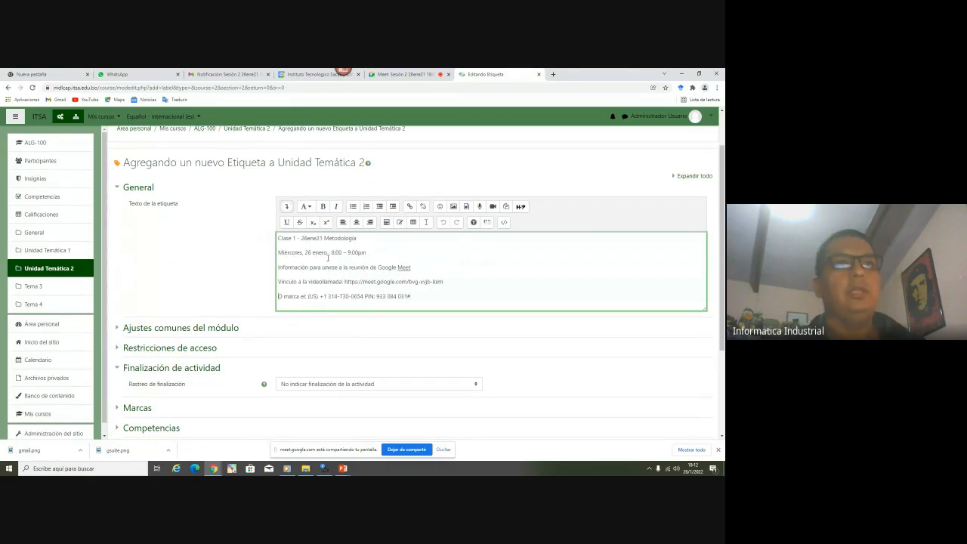
{"action": "key", "text": "ctrl+Home"}
{"action": "key", "text": "shift+End"}
{"action": "key", "text": "Delete"}
{"action": "key", "text": "Delete"}
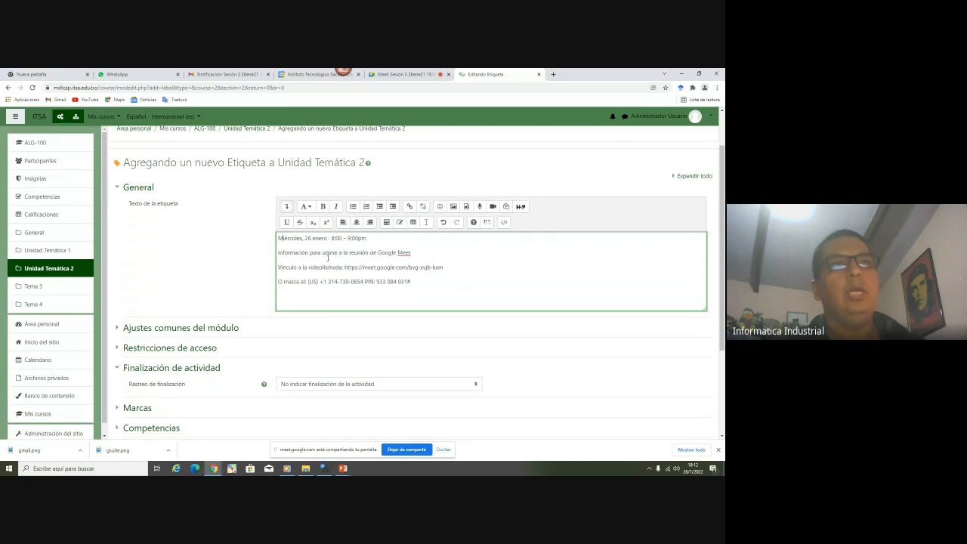
{"action": "key", "text": "Delete"}
{"action": "key", "text": "Delete"}
{"action": "key", "text": "Delete"}
{"action": "key", "text": "Delete"}
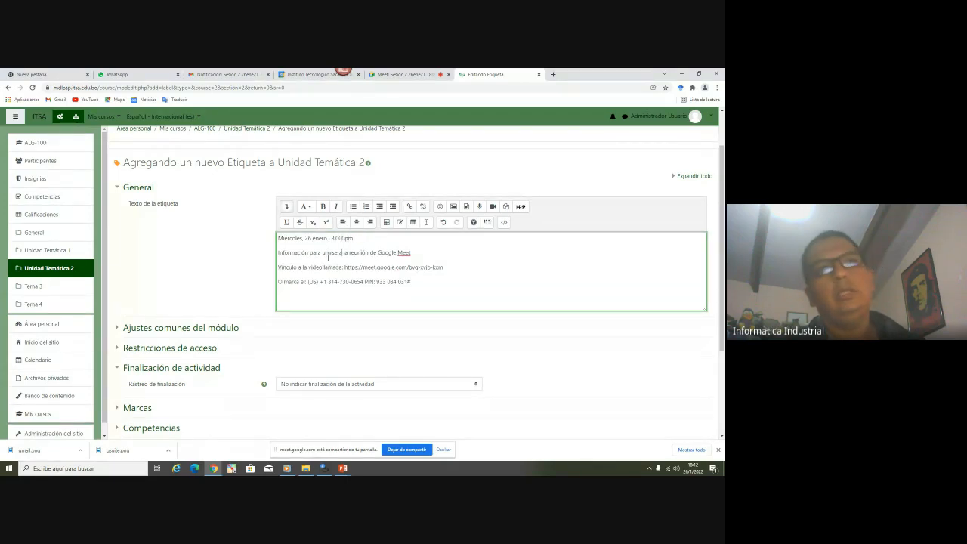
{"action": "key", "text": "ctrl+End"}
{"action": "key", "text": "shift+Home"}
{"action": "key", "text": "Delete"}
Add the bold heading 'Sesión Síncrona Miércoles 26 de enero a hrs: 20:00' at the top
{"action": "key", "text": "ctrl+Home"}
{"action": "key", "text": "Return"}
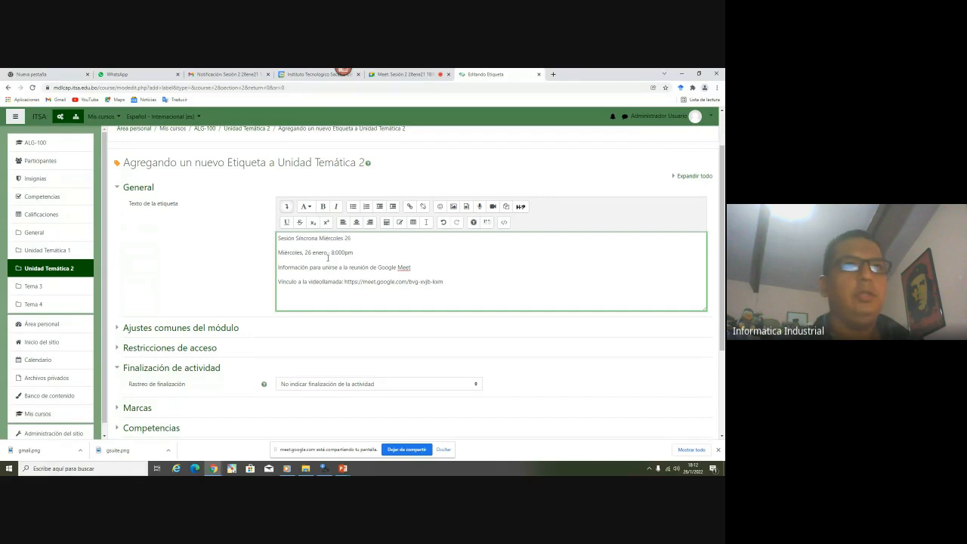
{"action": "type", "text": "de enero a hrs"}
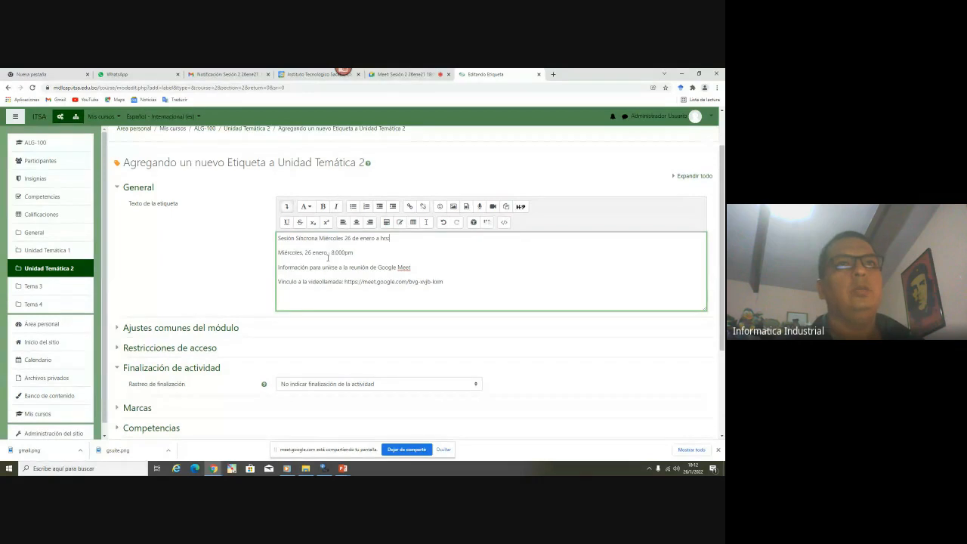
{"action": "type", "text": ": 20:00"}
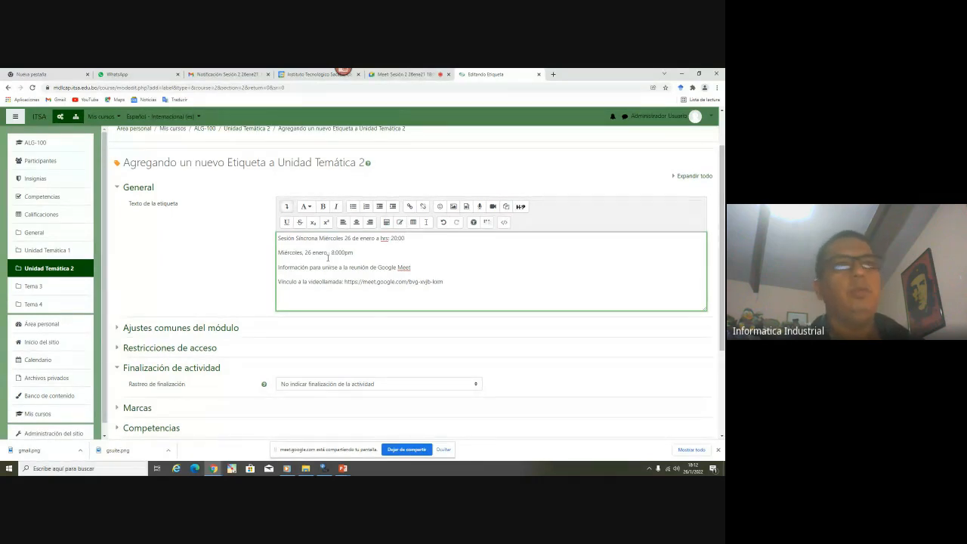
{"action": "left_click_drag", "start_coordinate": [406, 238], "coordinate": [475, 286]}
{"action": "left_click", "coordinate": [323, 208]}
{"action": "left_click", "coordinate": [308, 266]}
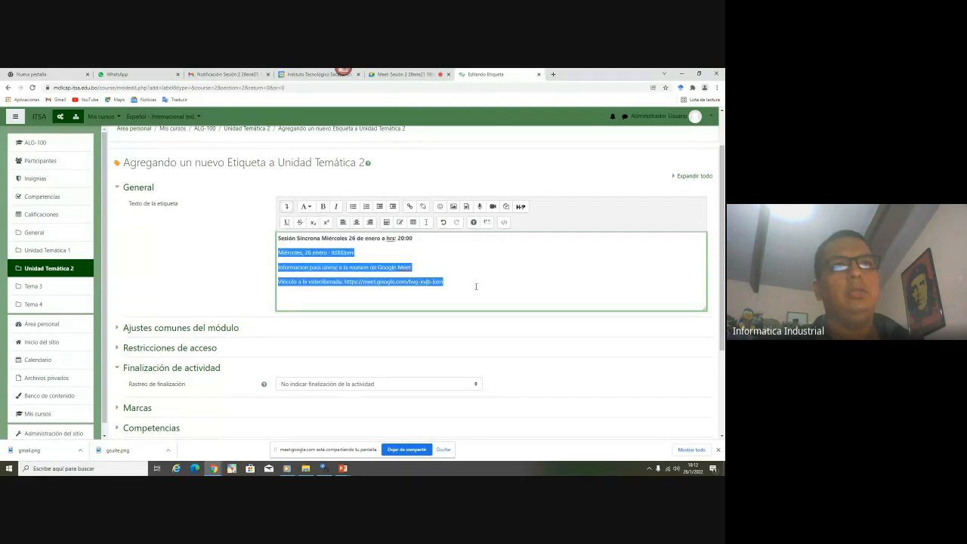
Centre the invitation lines and reword the last one to 'Para ingresar al Vínculo a la videollamada Haga Click:'
{"action": "left_click", "coordinate": [355, 222]}
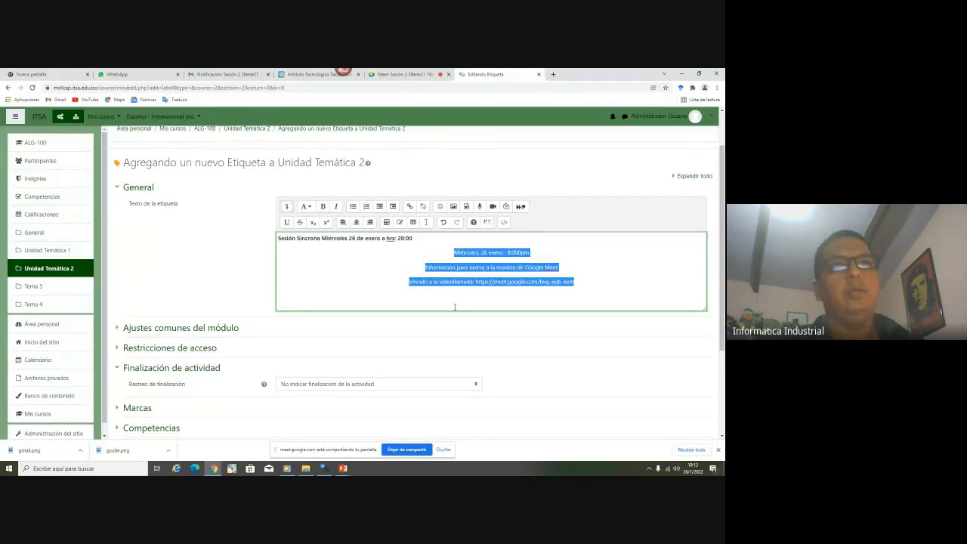
{"action": "left_click", "coordinate": [491, 276]}
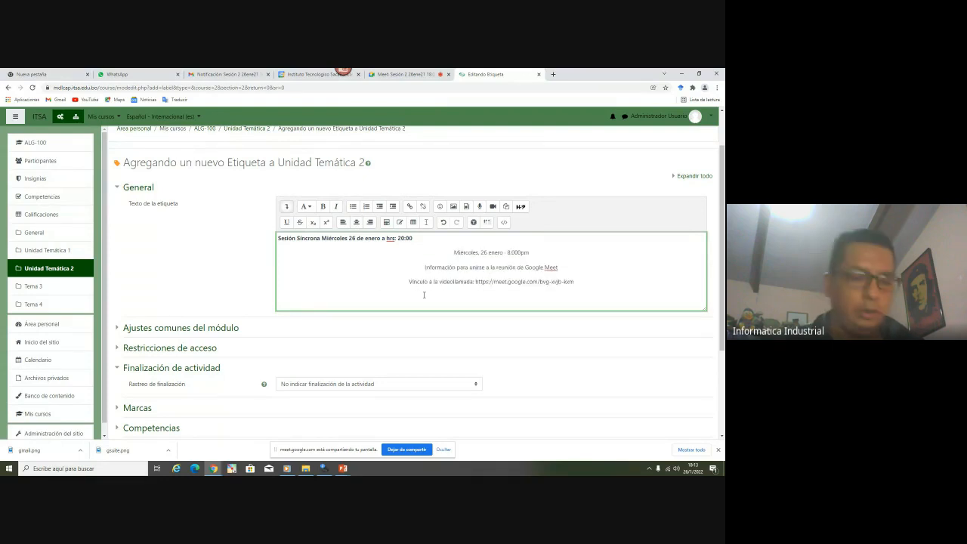
{"action": "type", "text": "Para ingres"}
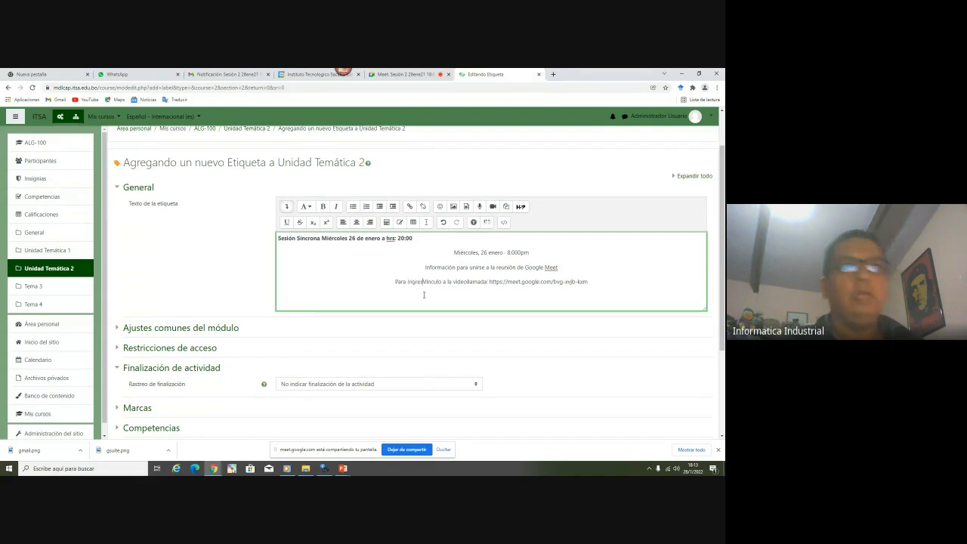
{"action": "type", "text": "ar al"}
{"action": "key", "text": "Right"}
{"action": "key", "text": "Right"}
{"action": "key", "text": "Right"}
{"action": "key", "text": "Right"}
{"action": "key", "text": "Right"}
{"action": "key", "text": "Right"}
{"action": "key", "text": "Right"}
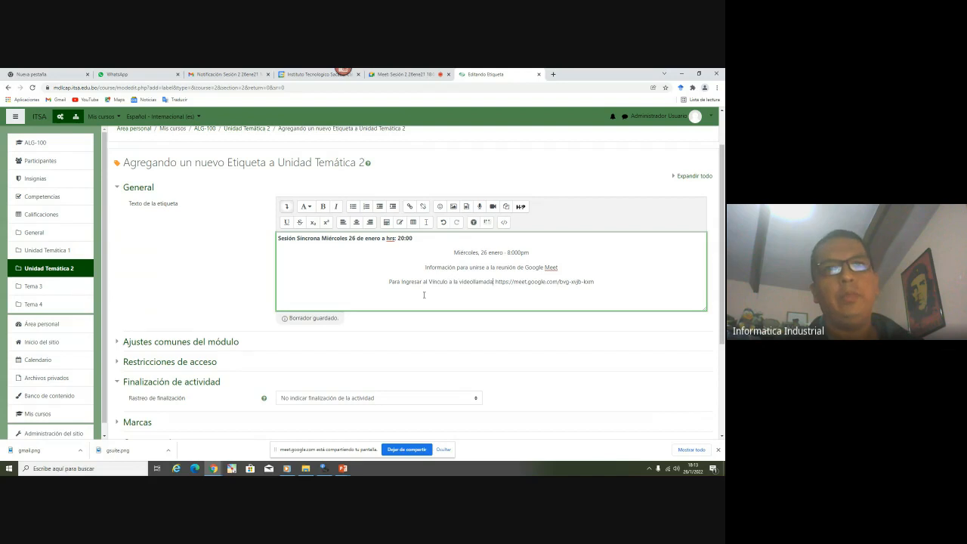
{"action": "type", "text": "Haga"}
{"action": "key", "text": "BackSpace"}
{"action": "key", "text": "BackSpace"}
{"action": "key", "text": "BackSpace"}
{"action": "key", "text": "BackSpace"}
{"action": "type", "text": "Ga"}
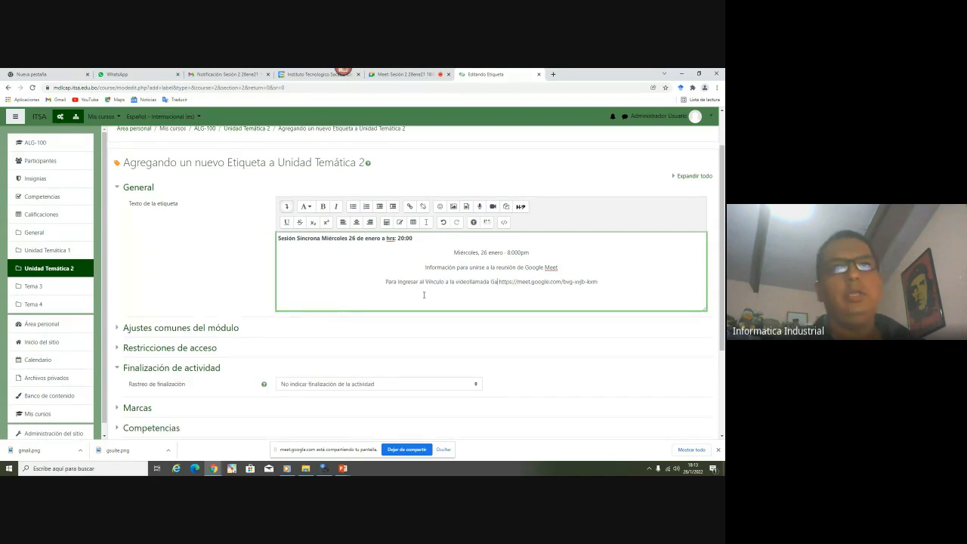
{"action": "key", "text": "BackSpace"}
{"action": "key", "text": "BackSpace"}
{"action": "type", "text": "Hga"}
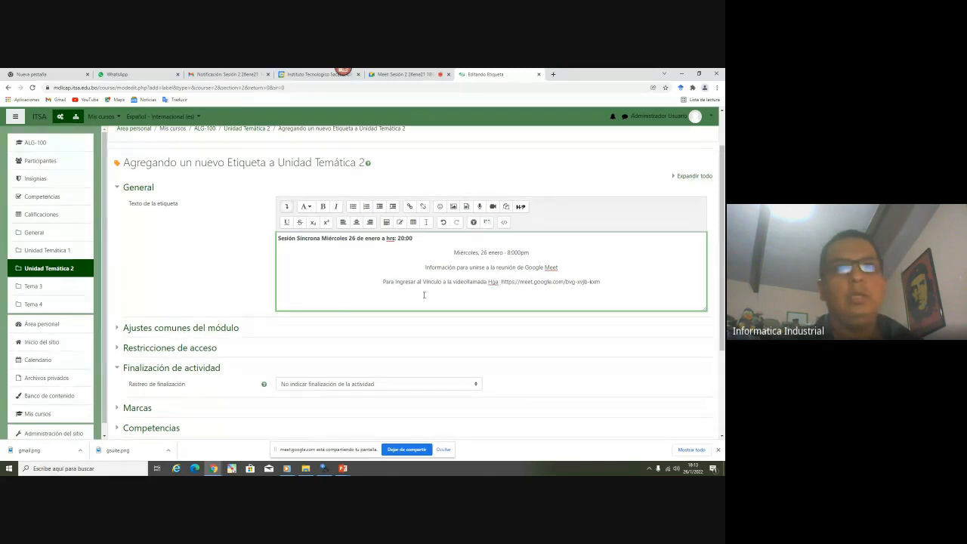
{"action": "key", "text": "BackSpace"}
{"action": "key", "text": "BackSpace"}
{"action": "key", "text": "BackSpace"}
{"action": "key", "text": "BackSpace"}
{"action": "type", "text": "Haga Clic"}
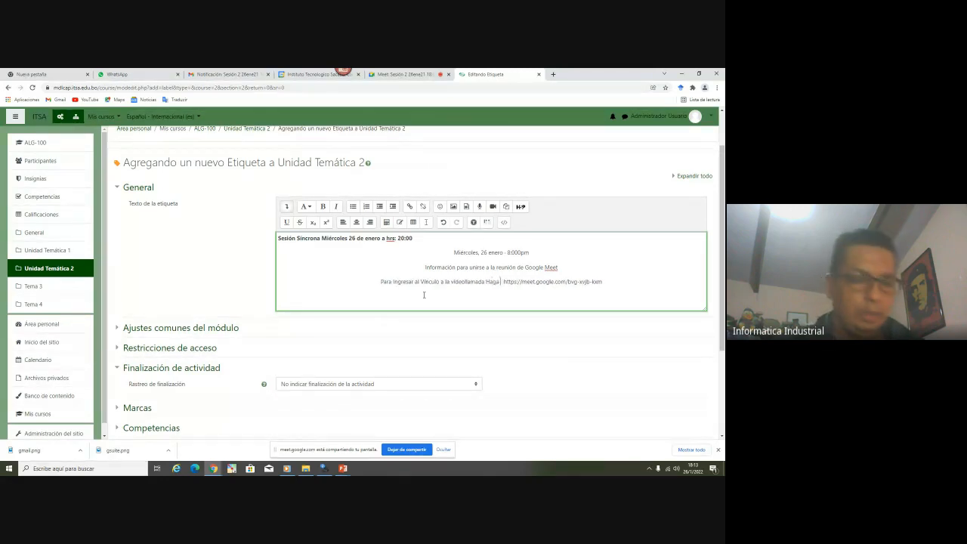
{"action": "type", "text": "k:"}
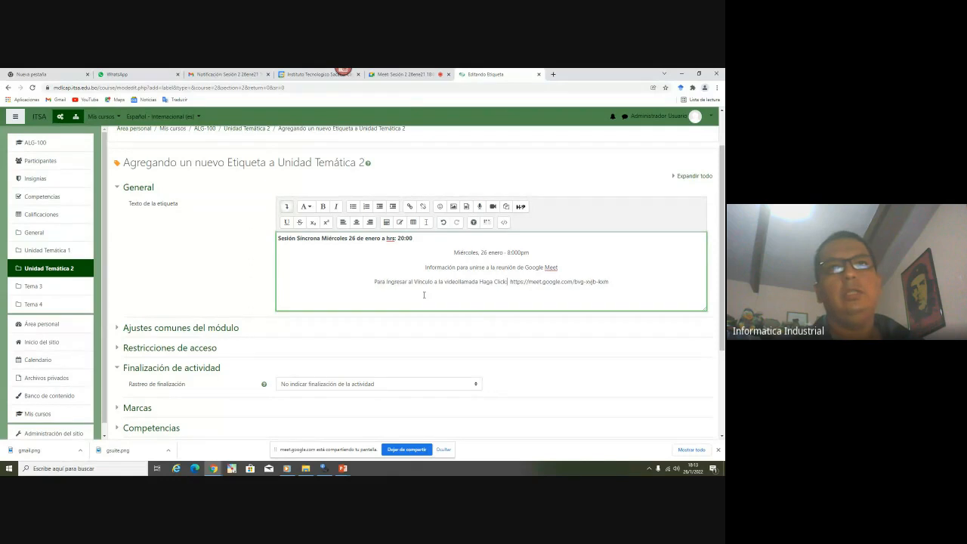
{"action": "key", "text": "Return"}
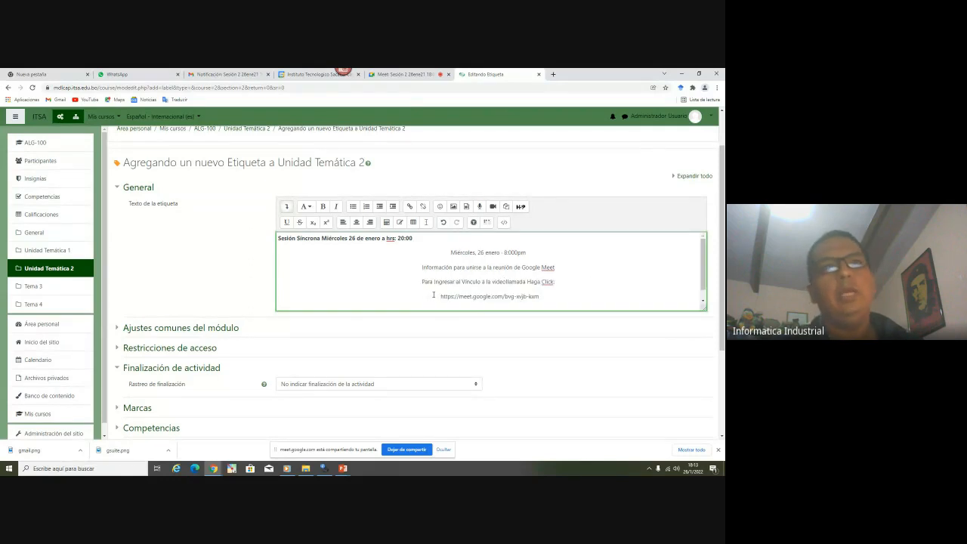
Replace the Meet URL with the word AQUÍ
{"action": "left_click_drag", "start_coordinate": [438, 296], "coordinate": [497, 303]}
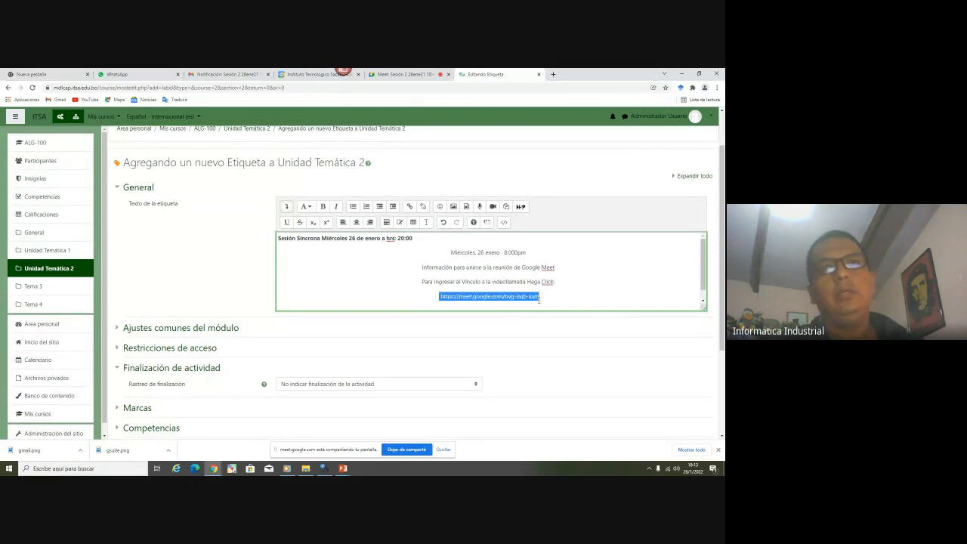
{"action": "left_click", "coordinate": [447, 300]}
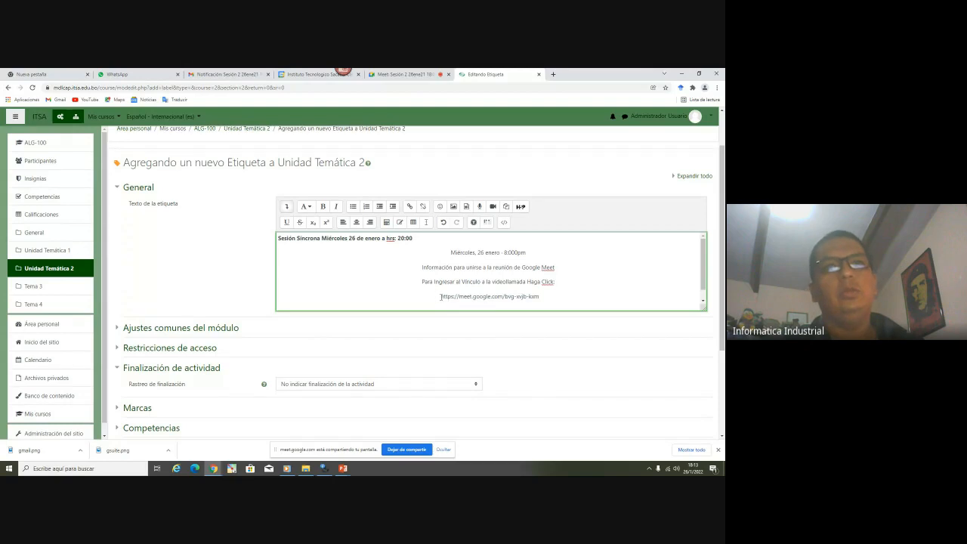
{"action": "type", "text": "AQUÍ"}
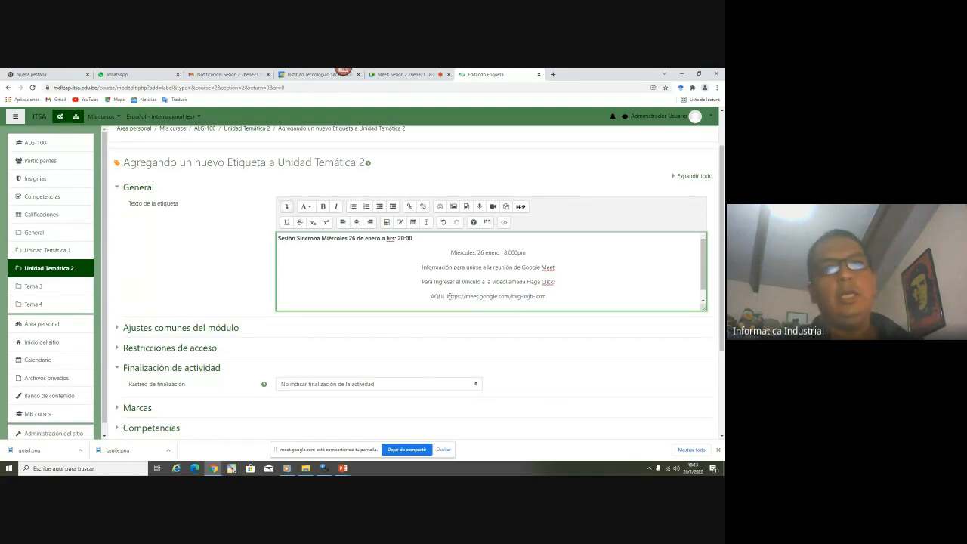
{"action": "left_click_drag", "start_coordinate": [447, 296], "coordinate": [547, 296]}
{"action": "key", "text": "ctrl+x"}
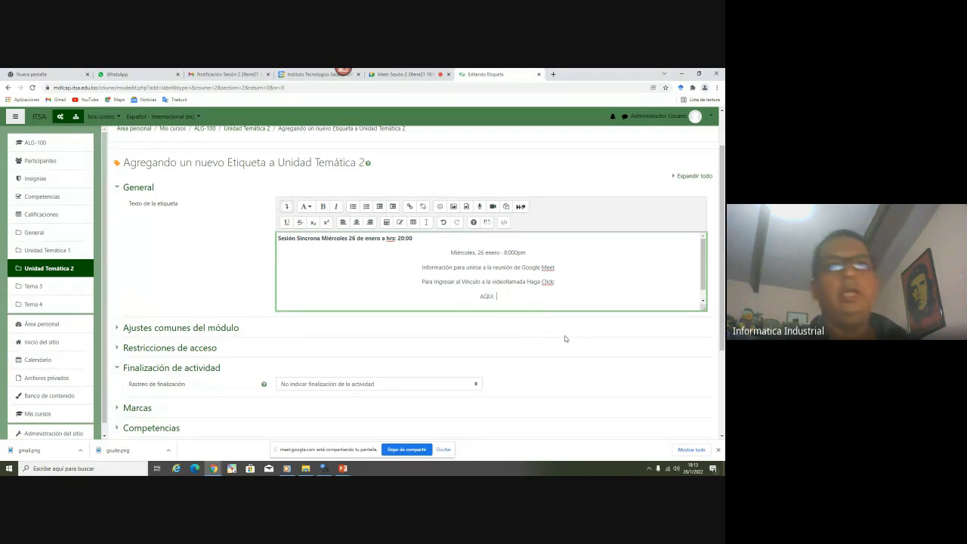
{"action": "double_click", "coordinate": [491, 296]}
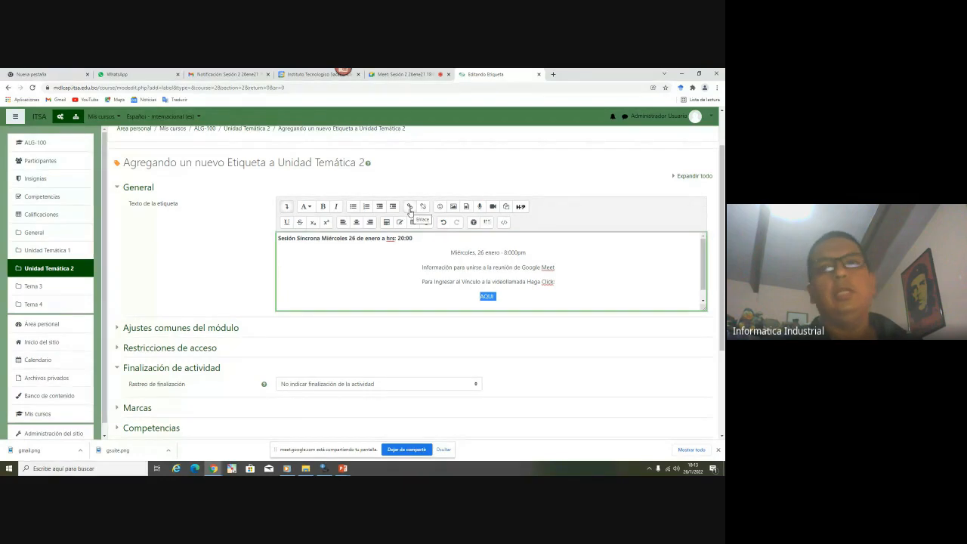
Link AQUI to the pasted Google Meet address, opening in a new window
{"action": "left_click", "coordinate": [410, 208]}
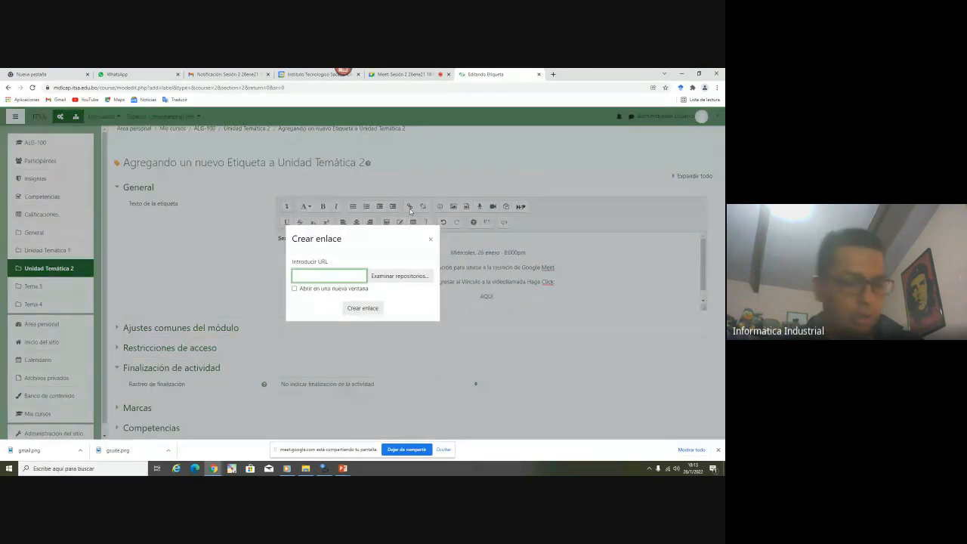
{"action": "key", "text": "ctrl+v"}
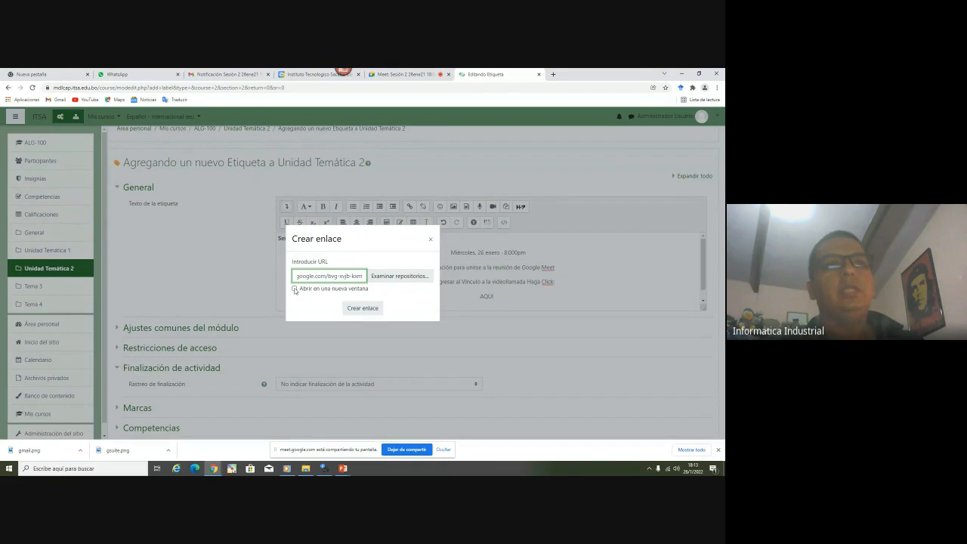
{"action": "left_click", "coordinate": [295, 289]}
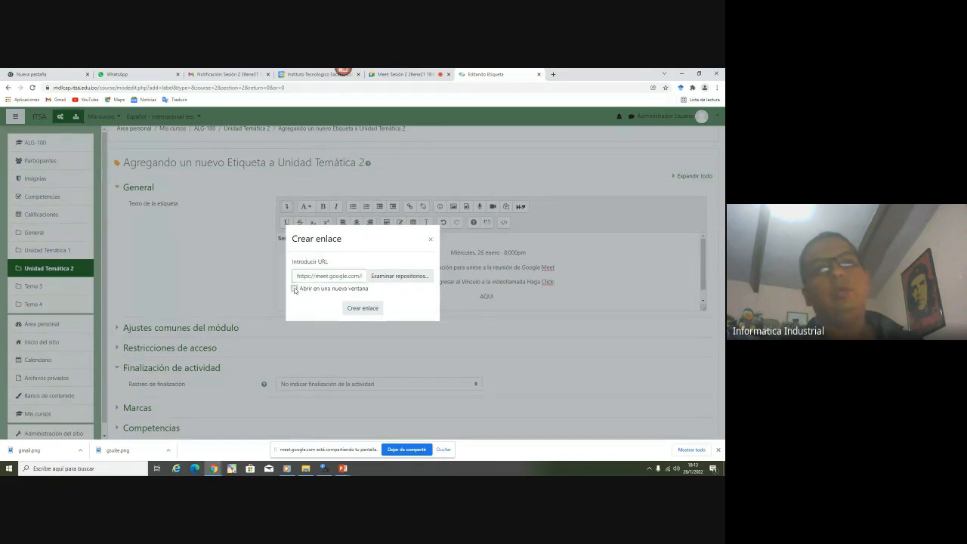
{"action": "left_click", "coordinate": [362, 307]}
Make the word AQUI bold and scroll down to the save buttons
{"action": "double_click", "coordinate": [488, 297]}
{"action": "left_click", "coordinate": [324, 208]}
{"action": "left_click", "coordinate": [506, 283]}
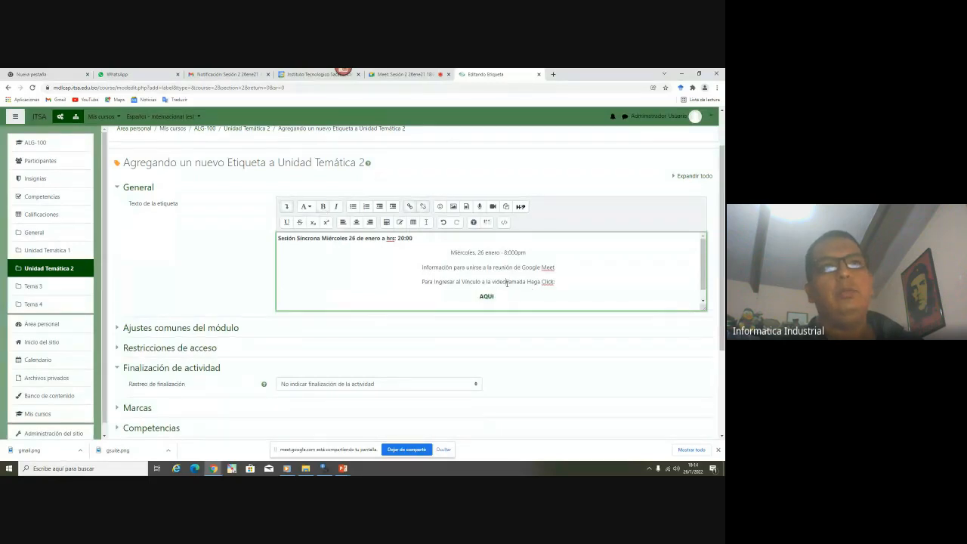
{"action": "scroll", "coordinate": [507, 283], "scroll_direction": "down", "scroll_amount": 1}
{"action": "scroll", "coordinate": [507, 283], "scroll_direction": "up", "scroll_amount": 1}
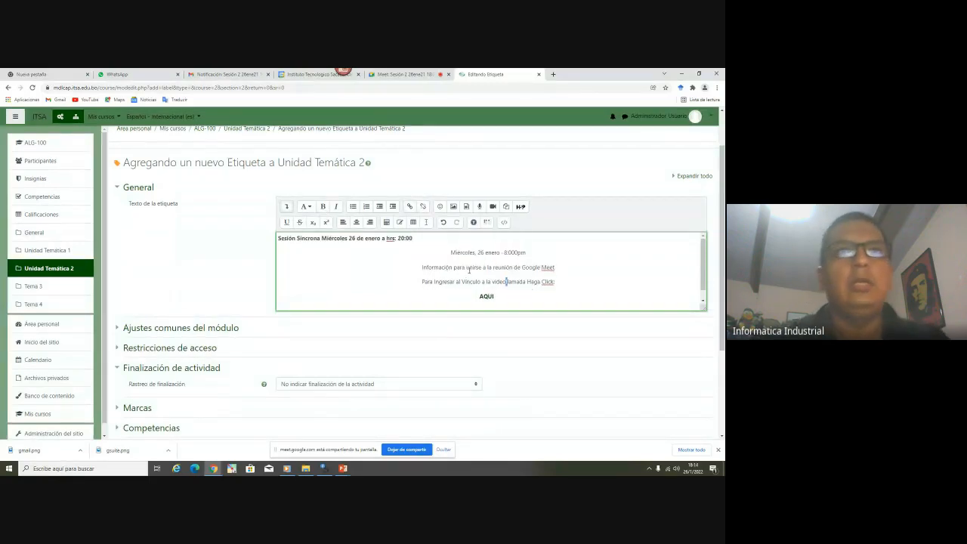
{"action": "scroll", "coordinate": [483, 271], "scroll_direction": "down", "scroll_amount": 1}
{"action": "scroll", "coordinate": [498, 273], "scroll_direction": "up", "scroll_amount": 1}
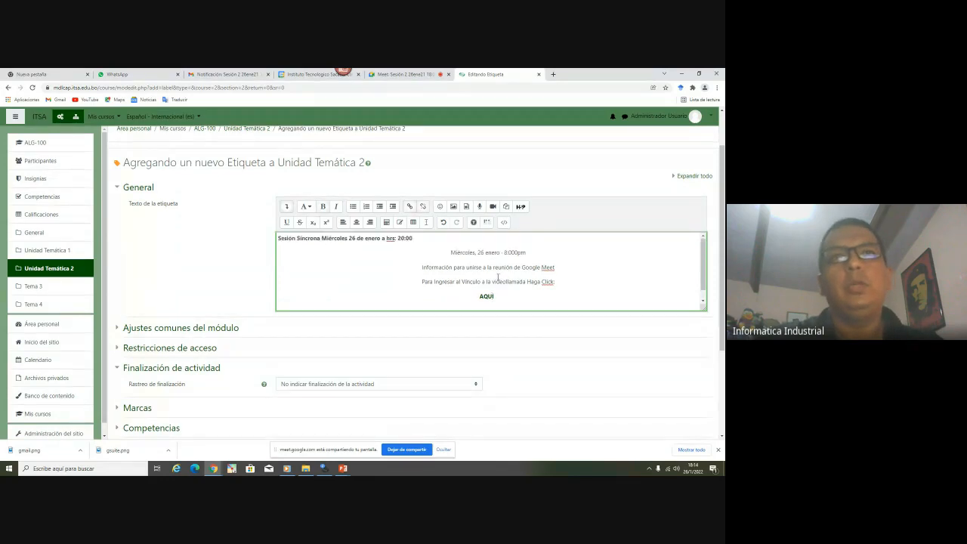
{"action": "scroll", "coordinate": [136, 314], "scroll_direction": "down", "scroll_amount": 1}
{"action": "scroll", "coordinate": [136, 314], "scroll_direction": "down", "scroll_amount": 2}
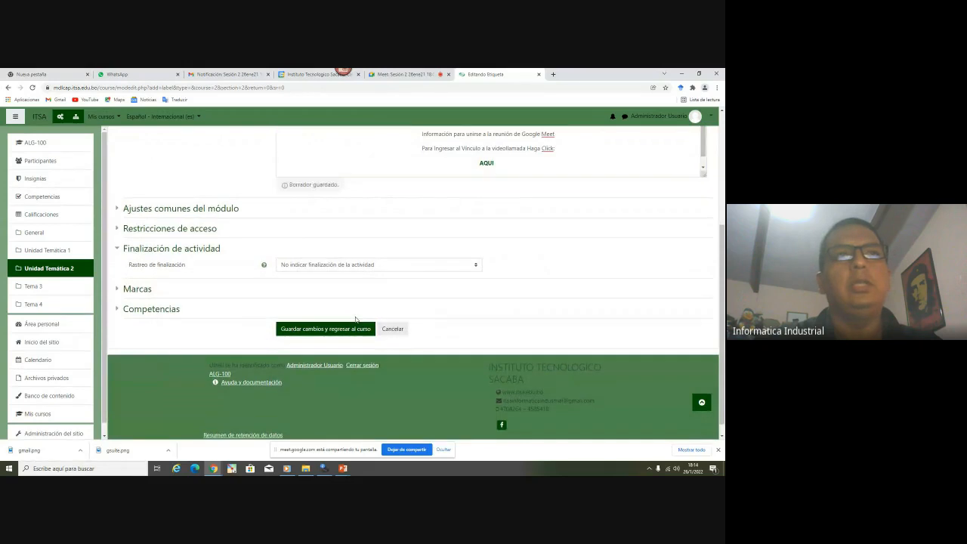
Save the label, then open the Sesión 1 25ene21 18:00 recording email's file in Drive
{"action": "left_click", "coordinate": [347, 331]}
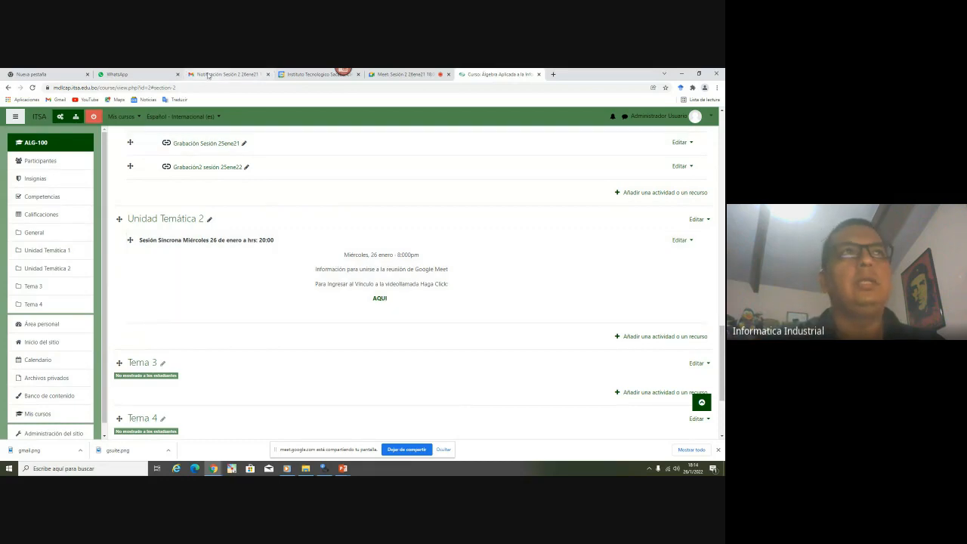
{"action": "left_click", "coordinate": [208, 75]}
{"action": "left_click", "coordinate": [74, 193]}
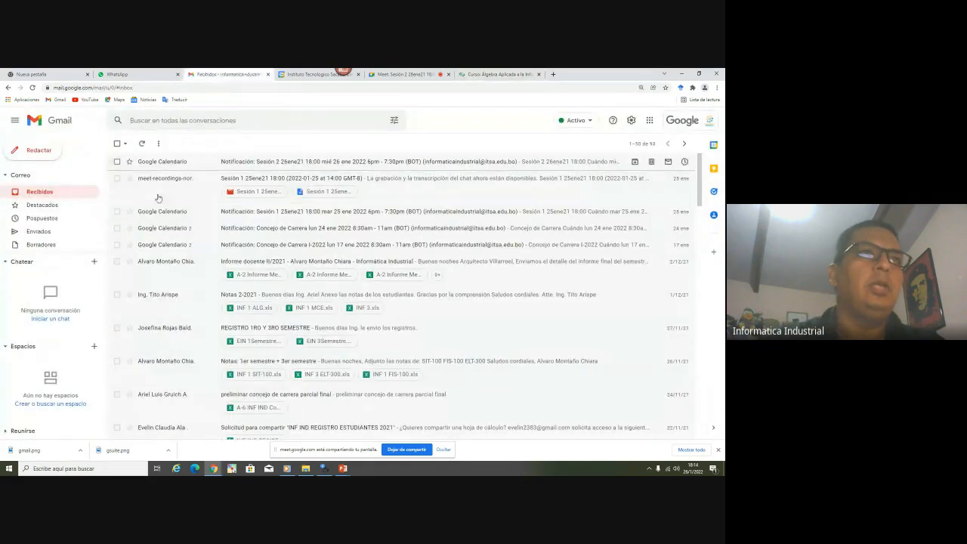
{"action": "left_click", "coordinate": [162, 185]}
{"action": "left_click", "coordinate": [296, 262]}
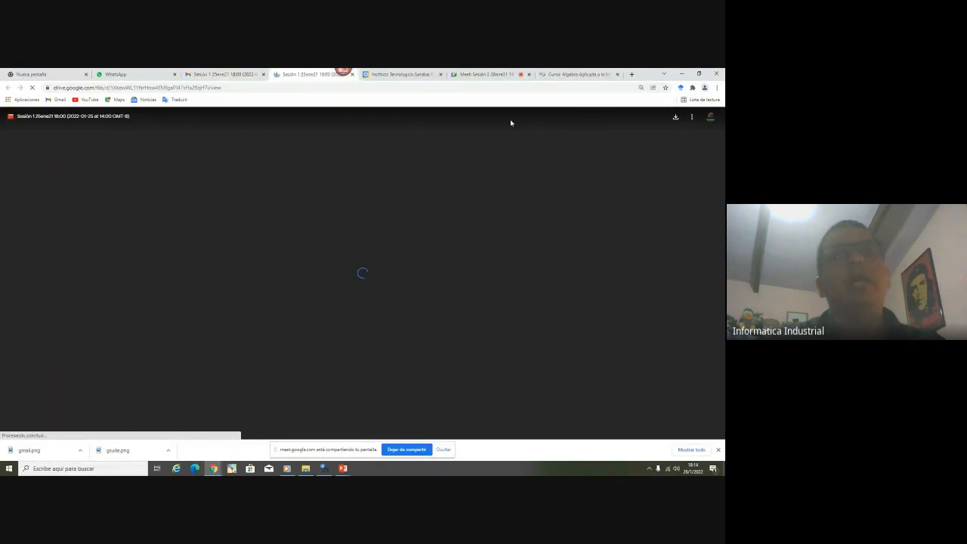
Open the sharing settings for the Sesión 1 recording in Drive
{"action": "left_click", "coordinate": [692, 117]}
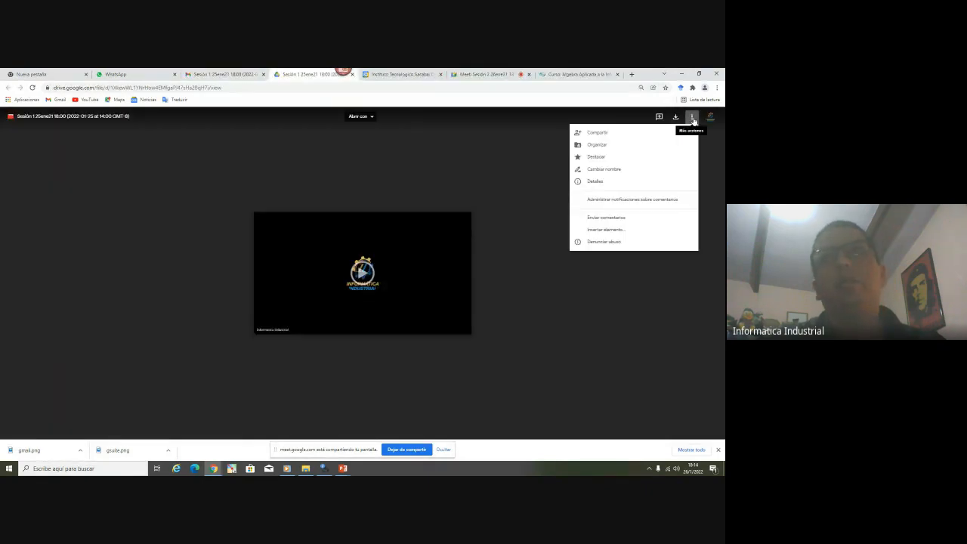
{"action": "left_click", "coordinate": [597, 133]}
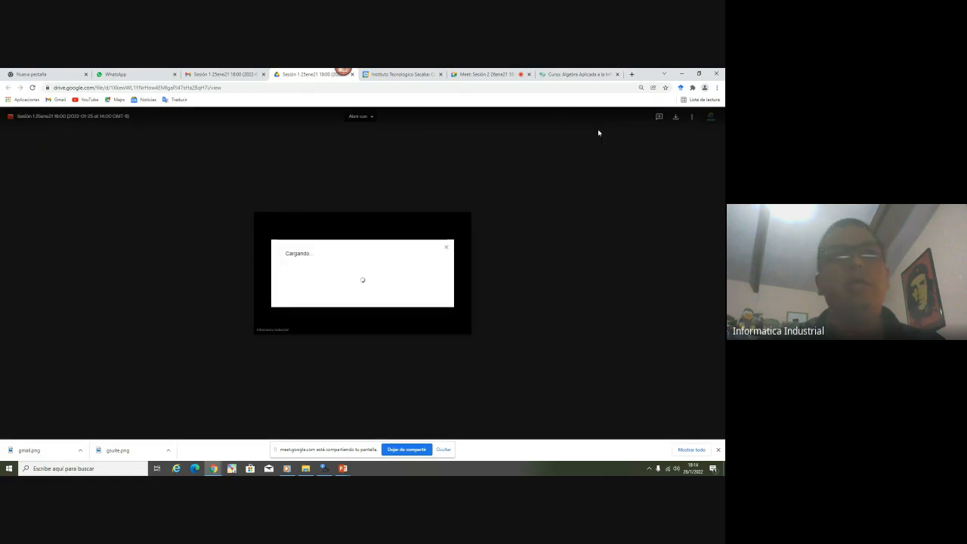
{"action": "left_click", "coordinate": [483, 74]}
{"action": "left_click", "coordinate": [578, 74]}
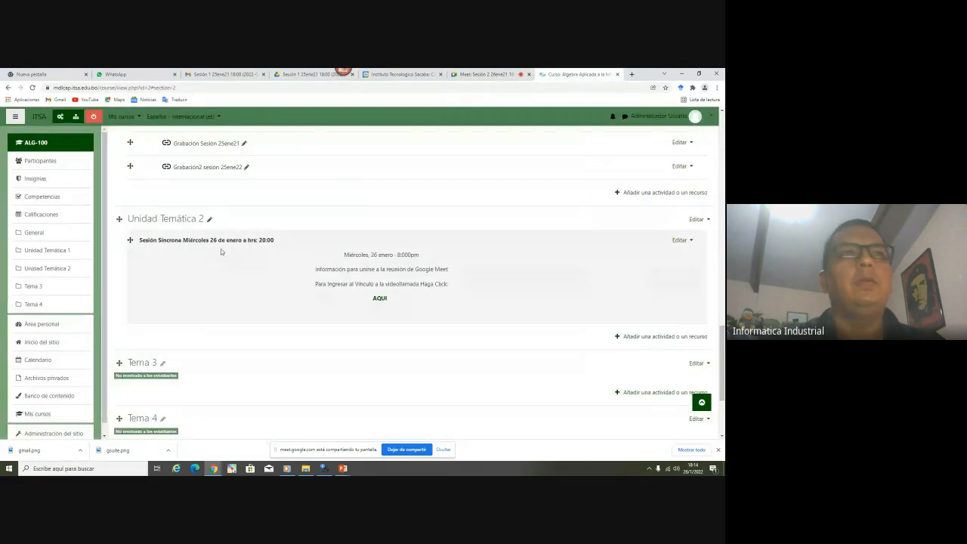
{"action": "left_click", "coordinate": [311, 74]}
{"action": "left_click", "coordinate": [224, 74]}
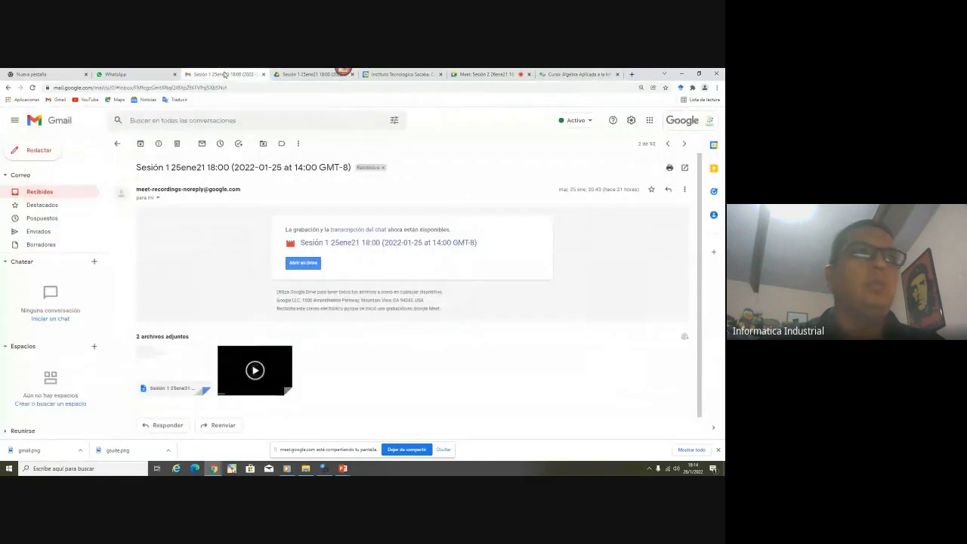
{"action": "left_click", "coordinate": [321, 73]}
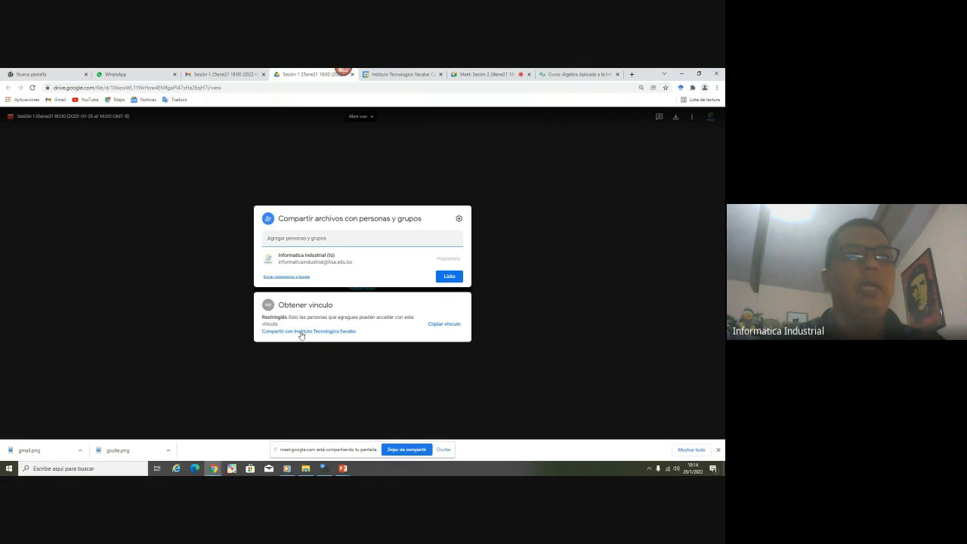
Set link access to 'Cualquier persona que tenga el vínculo' as Lector and copy the link
{"action": "left_click", "coordinate": [301, 332]}
{"action": "left_click", "coordinate": [334, 288]}
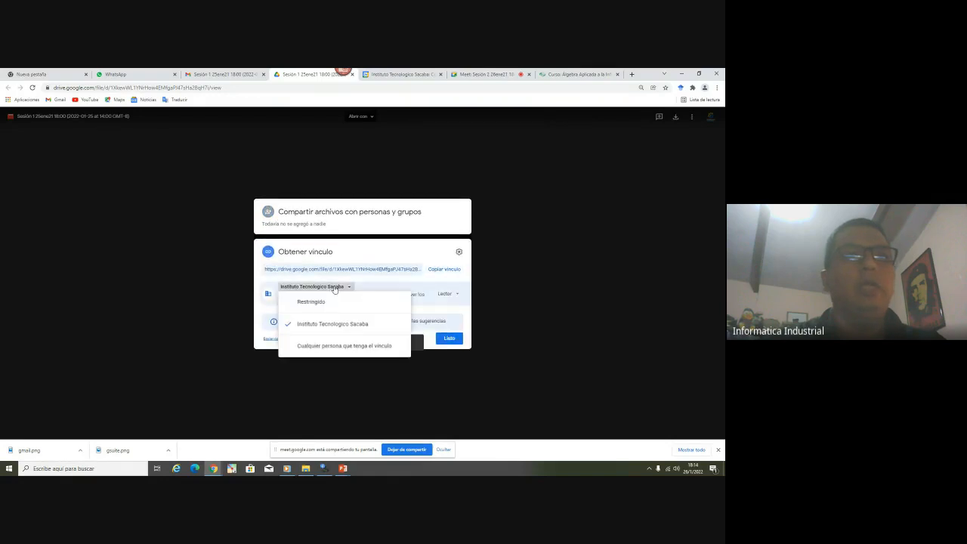
{"action": "left_click", "coordinate": [340, 347]}
{"action": "left_click", "coordinate": [445, 294]}
{"action": "left_click", "coordinate": [446, 299]}
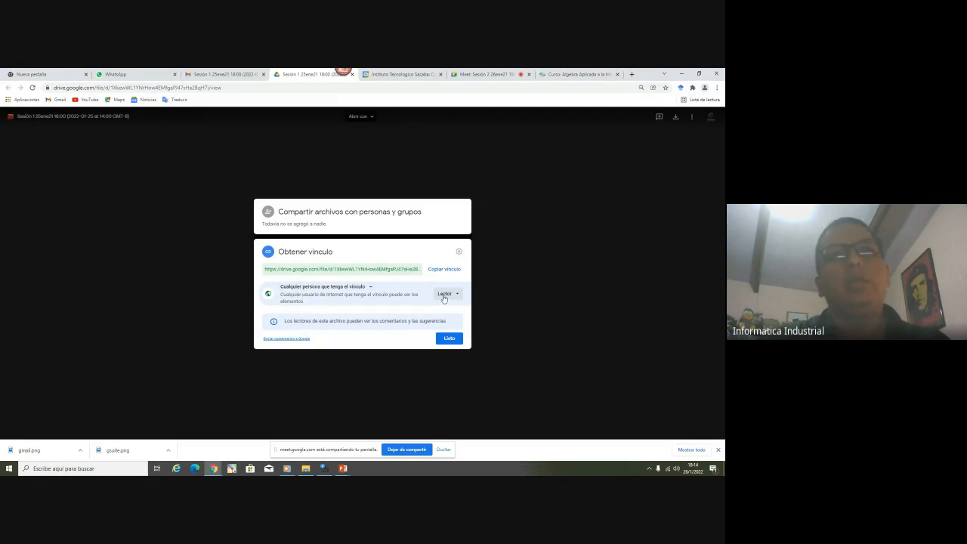
{"action": "left_click", "coordinate": [445, 269]}
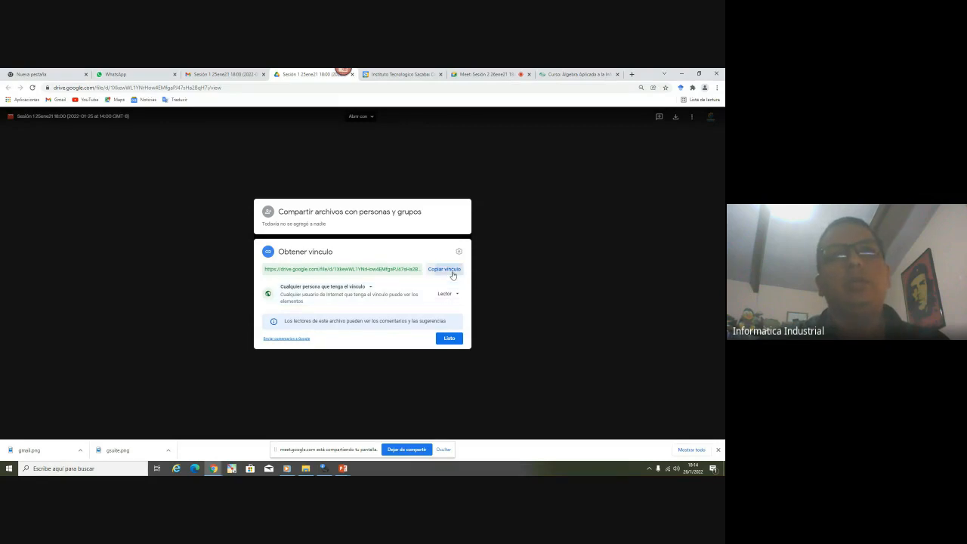
{"action": "left_click", "coordinate": [448, 339]}
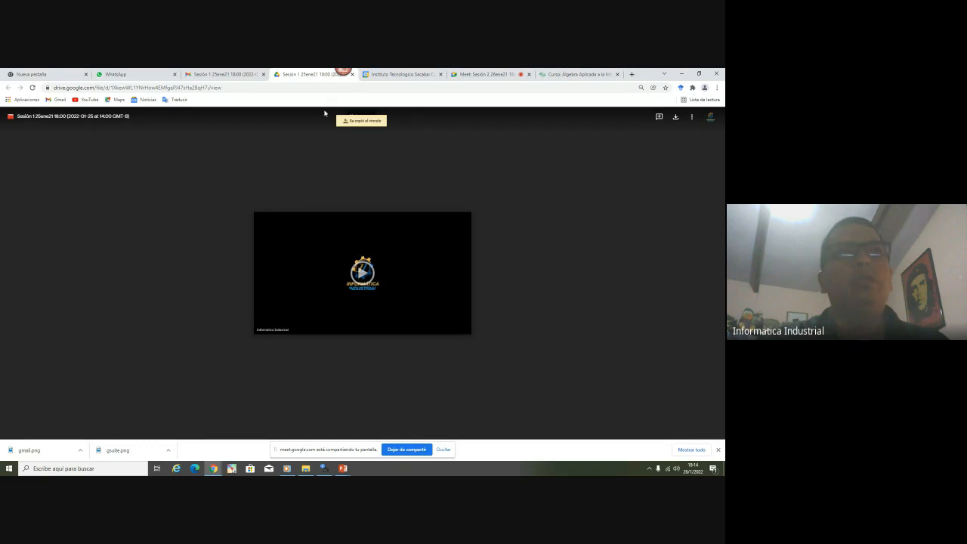
Close the Drive recording tab and return to the Moodle course page
{"action": "left_click", "coordinate": [352, 74]}
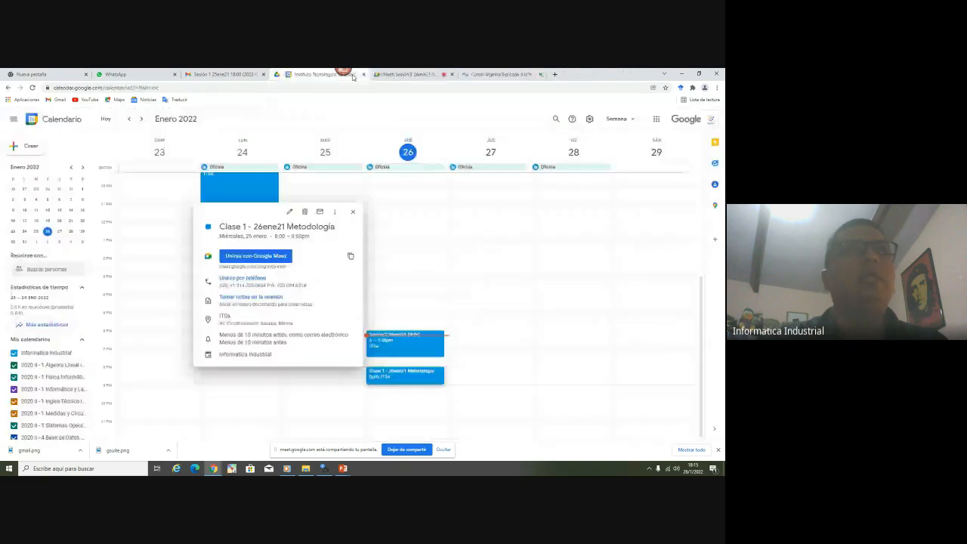
{"action": "left_click", "coordinate": [223, 74]}
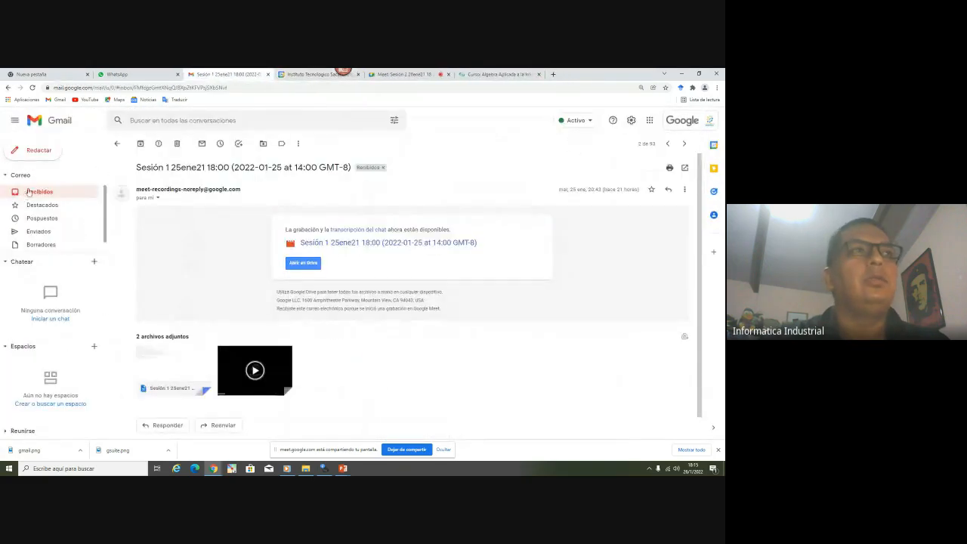
{"action": "left_click", "coordinate": [26, 193]}
{"action": "left_click", "coordinate": [498, 74]}
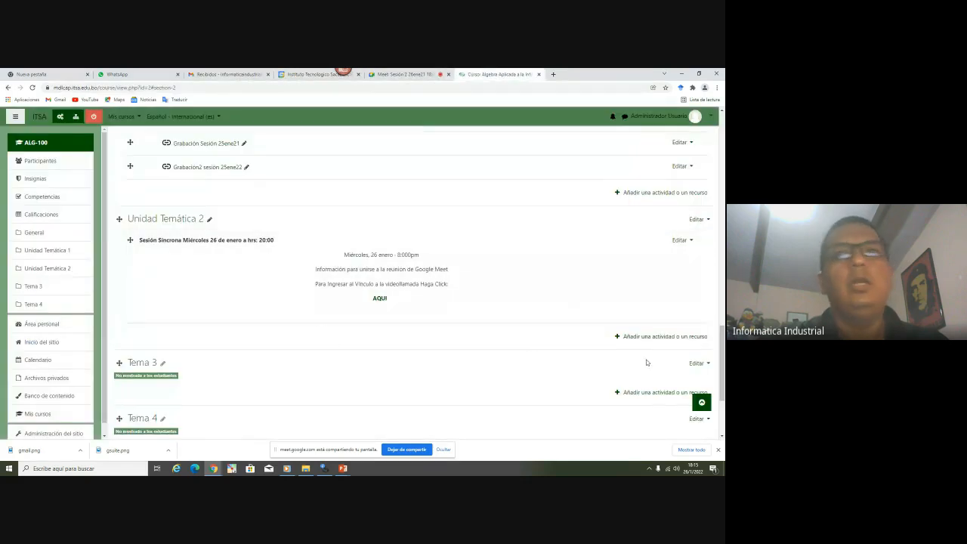
Add a URL resource named 'Grabación Sesión 1' with the copied Drive recording link
{"action": "left_click", "coordinate": [647, 338]}
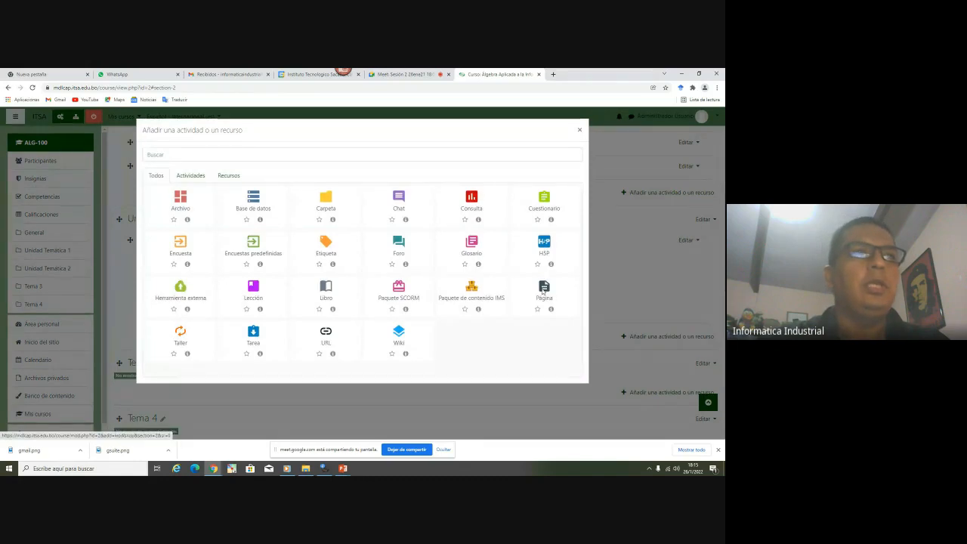
{"action": "left_click", "coordinate": [327, 341]}
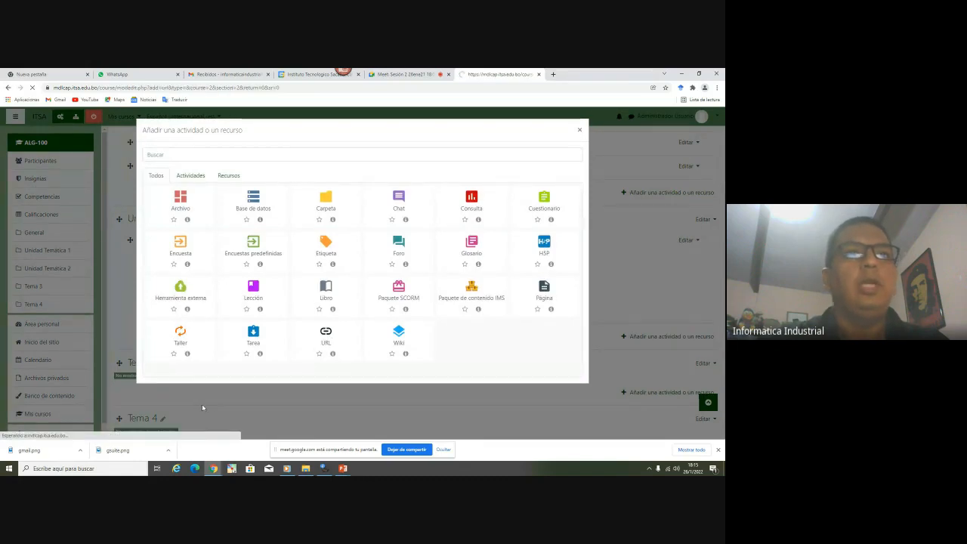
{"action": "left_click", "coordinate": [310, 255]}
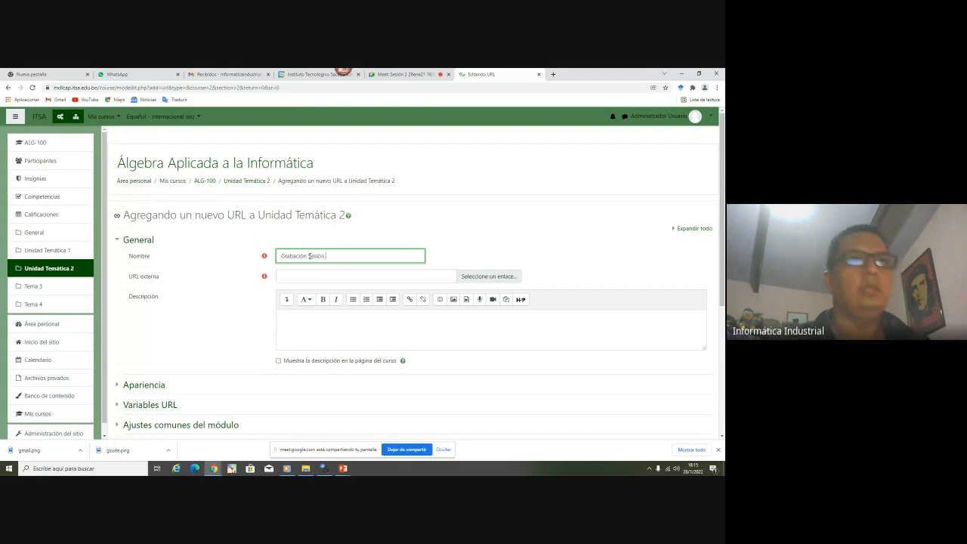
{"action": "left_click", "coordinate": [289, 277]}
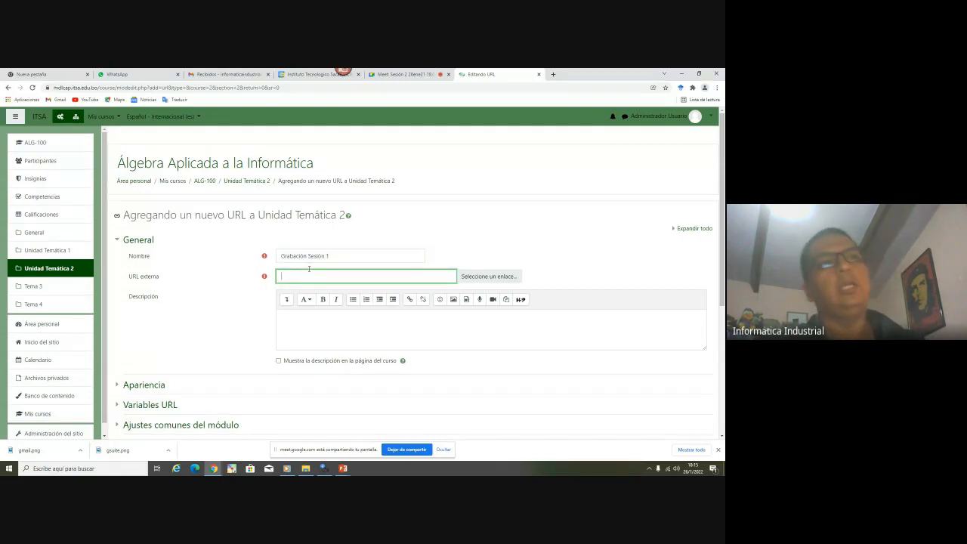
{"action": "double_click", "coordinate": [140, 276]}
{"action": "left_click", "coordinate": [297, 276]}
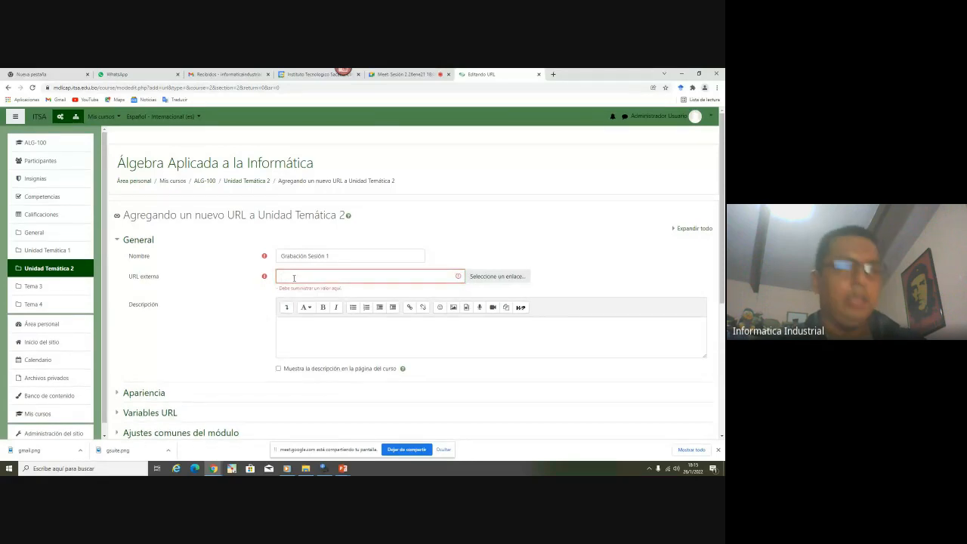
{"action": "key", "text": "ctrl+v"}
{"action": "scroll", "coordinate": [255, 275], "scroll_direction": "down", "scroll_amount": 3}
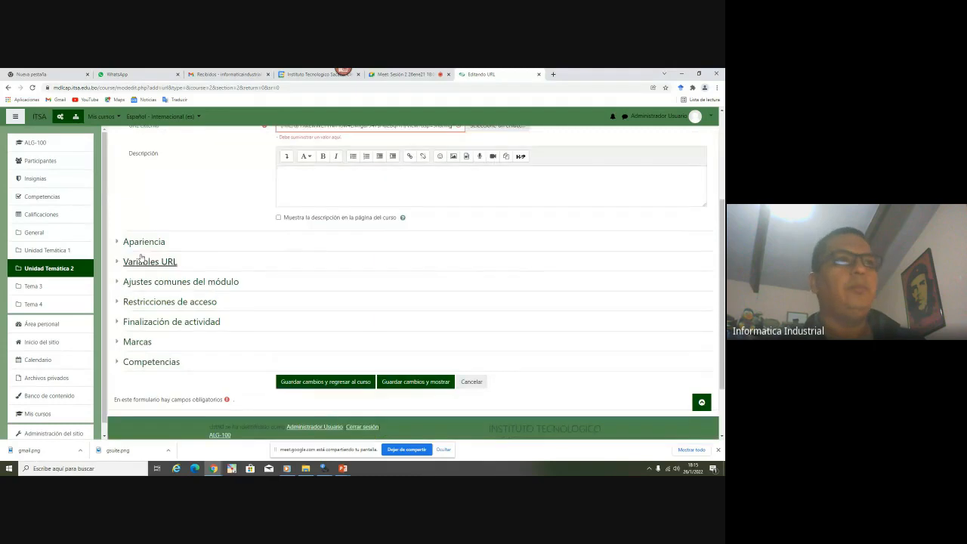
Set display to Abrir and completion tracking to 'No indicar finalización'
{"action": "left_click", "coordinate": [144, 234]}
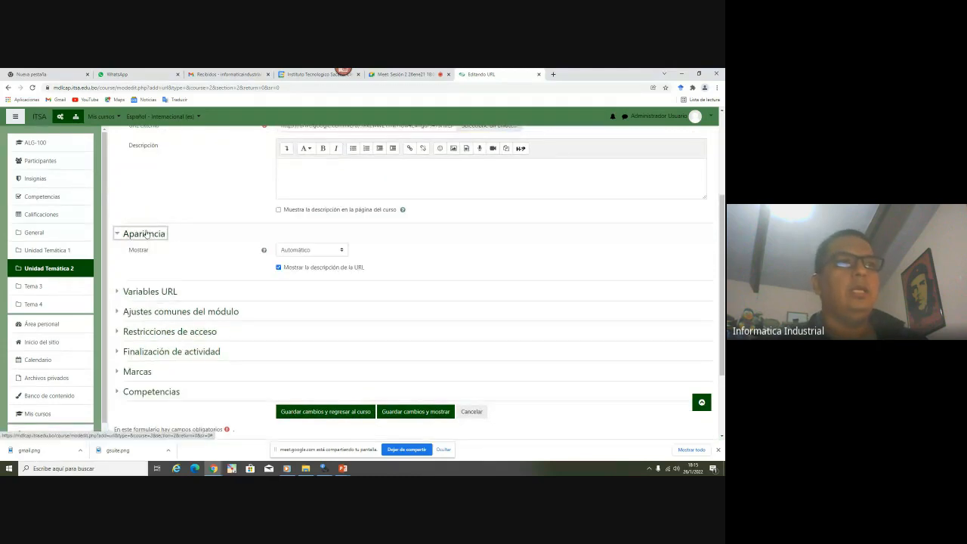
{"action": "left_click", "coordinate": [282, 252]}
{"action": "left_click", "coordinate": [291, 278]}
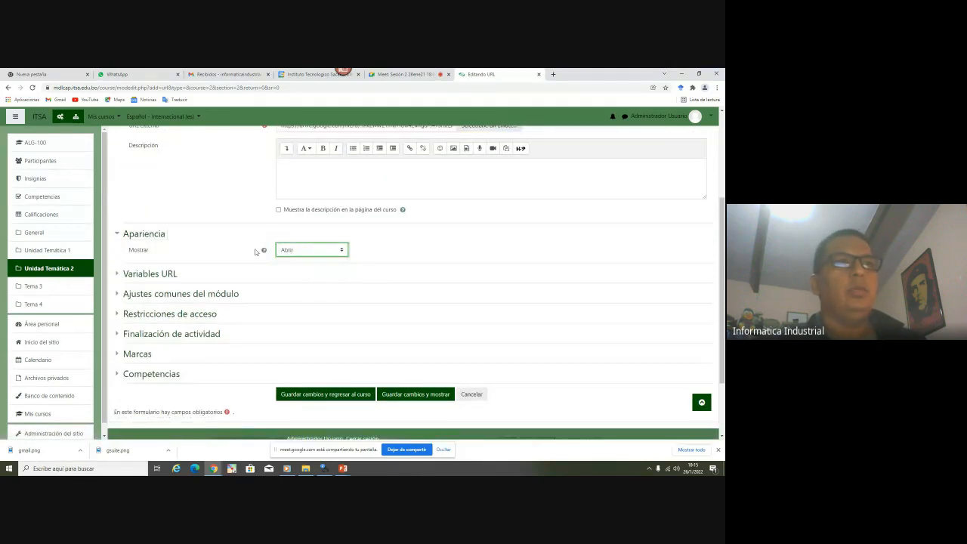
{"action": "left_click", "coordinate": [163, 334]}
{"action": "left_click", "coordinate": [334, 349]}
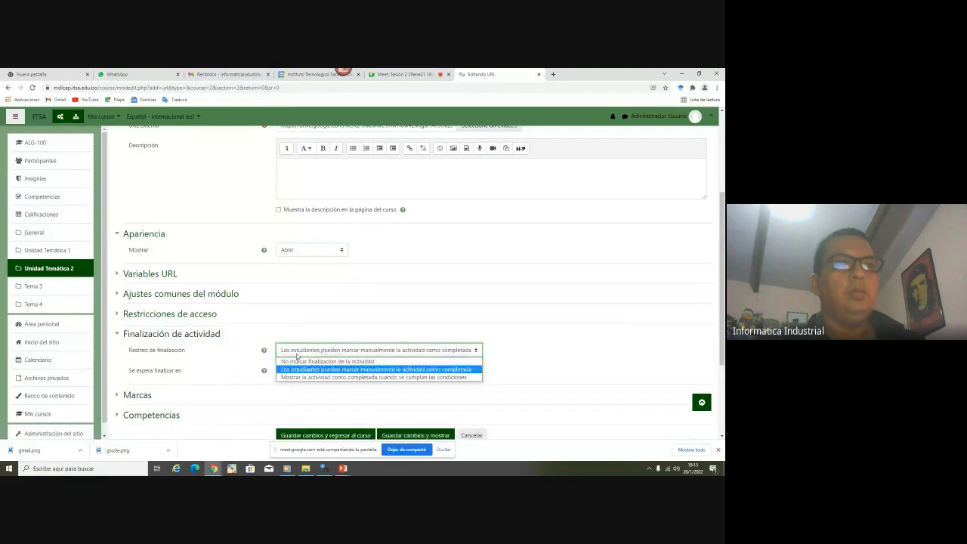
{"action": "left_click", "coordinate": [295, 361]}
Save the Grabación Sesión 1 link and return to the course
{"action": "scroll", "coordinate": [540, 363], "scroll_direction": "up", "scroll_amount": 2}
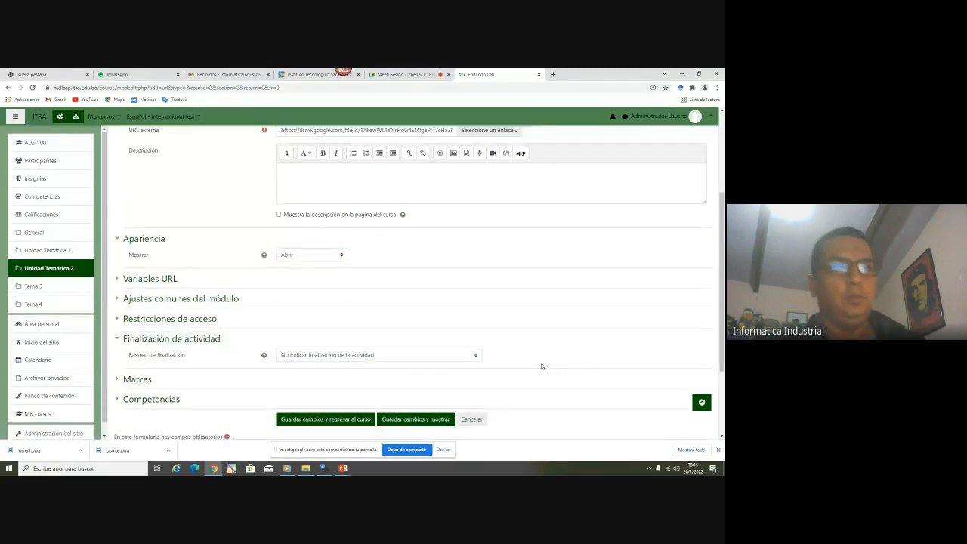
{"action": "scroll", "coordinate": [539, 366], "scroll_direction": "up", "scroll_amount": 2}
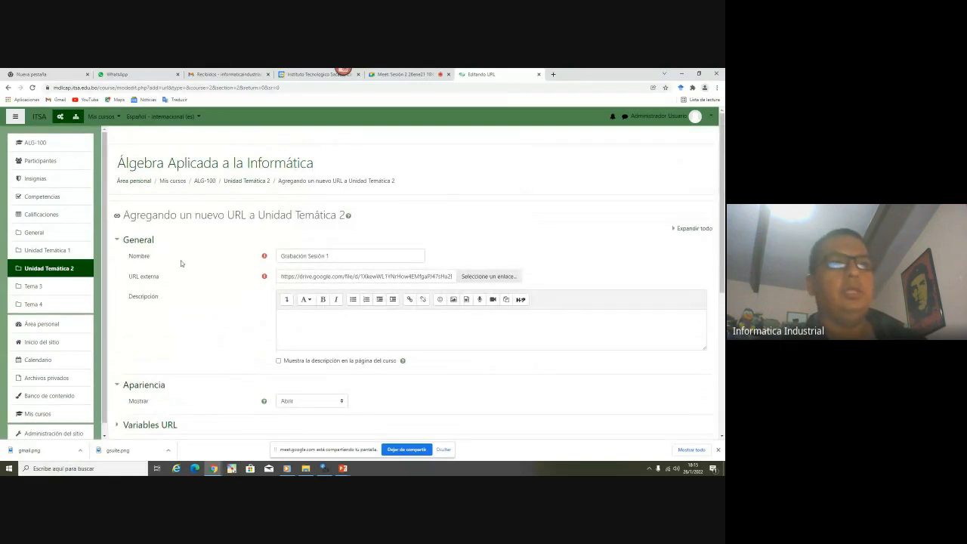
{"action": "scroll", "coordinate": [180, 263], "scroll_direction": "down", "scroll_amount": 4}
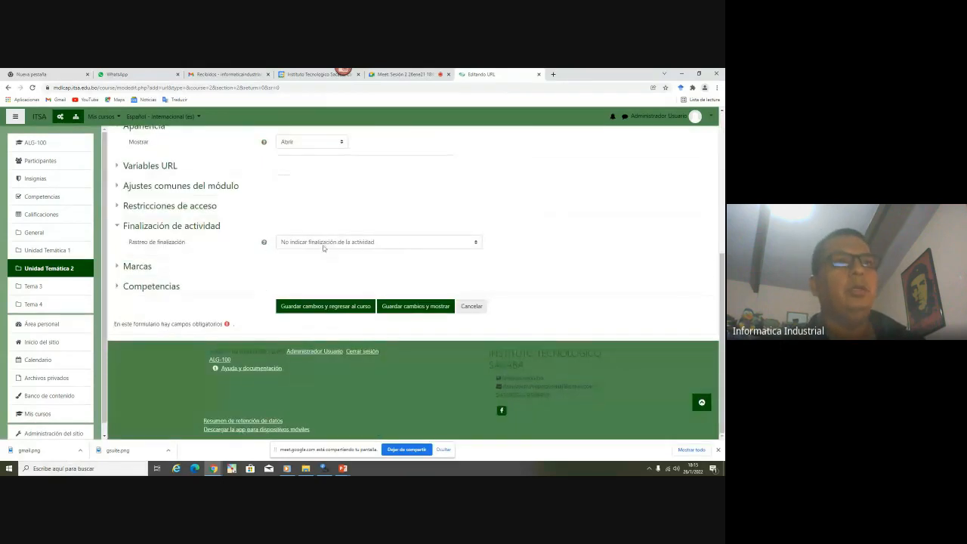
{"action": "scroll", "coordinate": [318, 247], "scroll_direction": "up", "scroll_amount": 1}
{"action": "scroll", "coordinate": [302, 279], "scroll_direction": "down", "scroll_amount": 2}
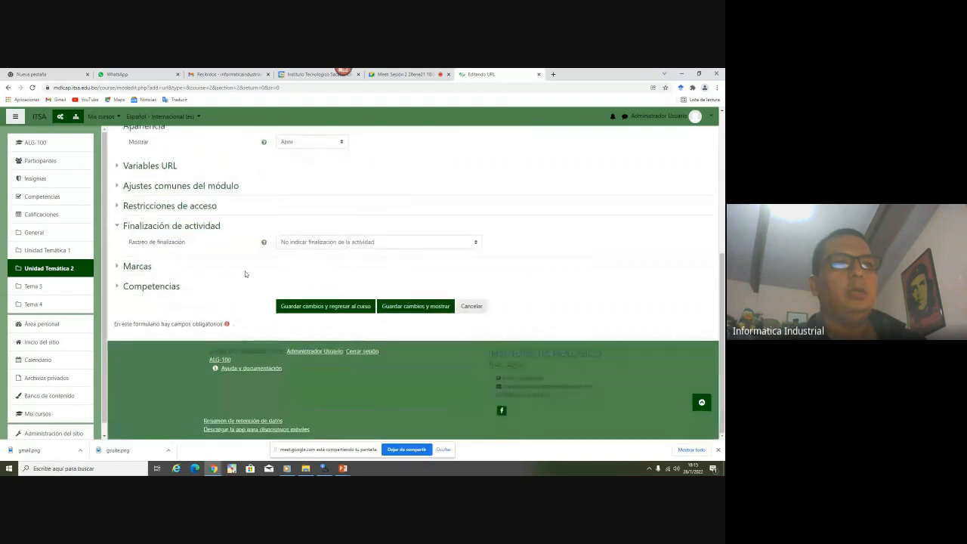
{"action": "scroll", "coordinate": [294, 287], "scroll_direction": "up", "scroll_amount": 5}
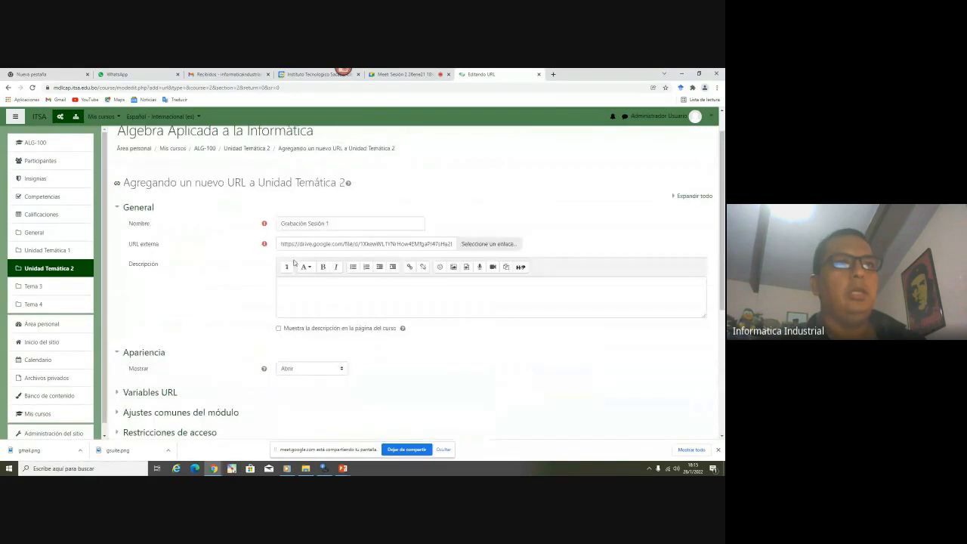
{"action": "scroll", "coordinate": [231, 233], "scroll_direction": "down", "scroll_amount": 3}
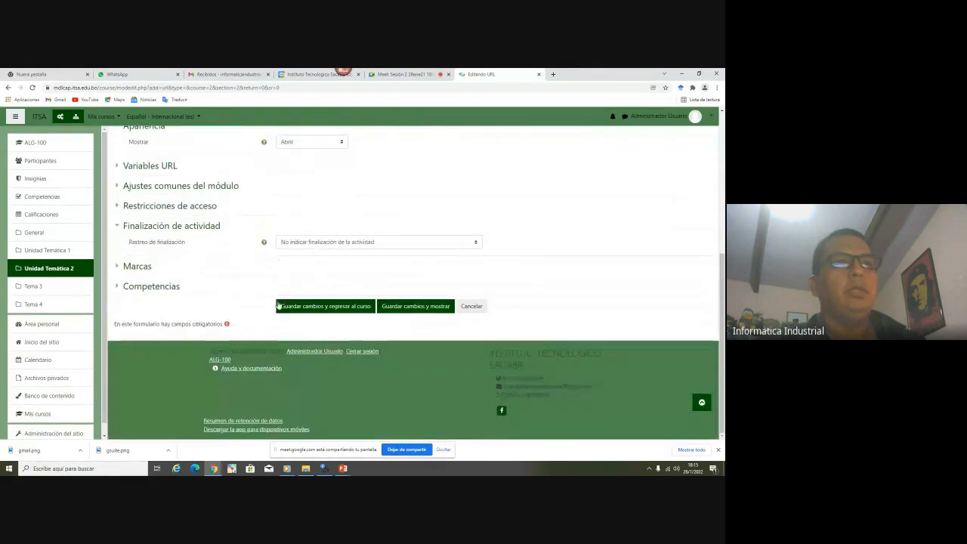
{"action": "left_click", "coordinate": [329, 311]}
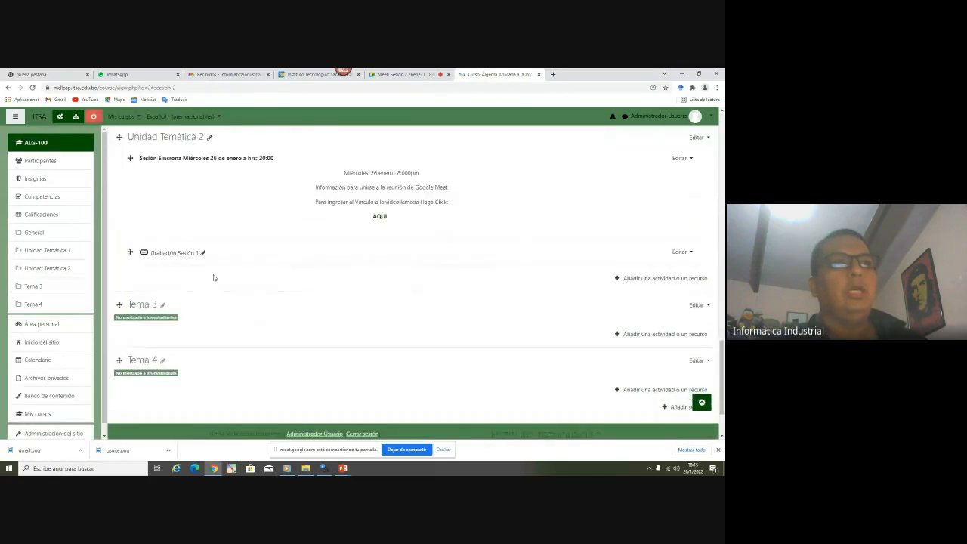
Move the Grabación Sesión 1 link two levels right and turn editing off
{"action": "left_click", "coordinate": [679, 252]}
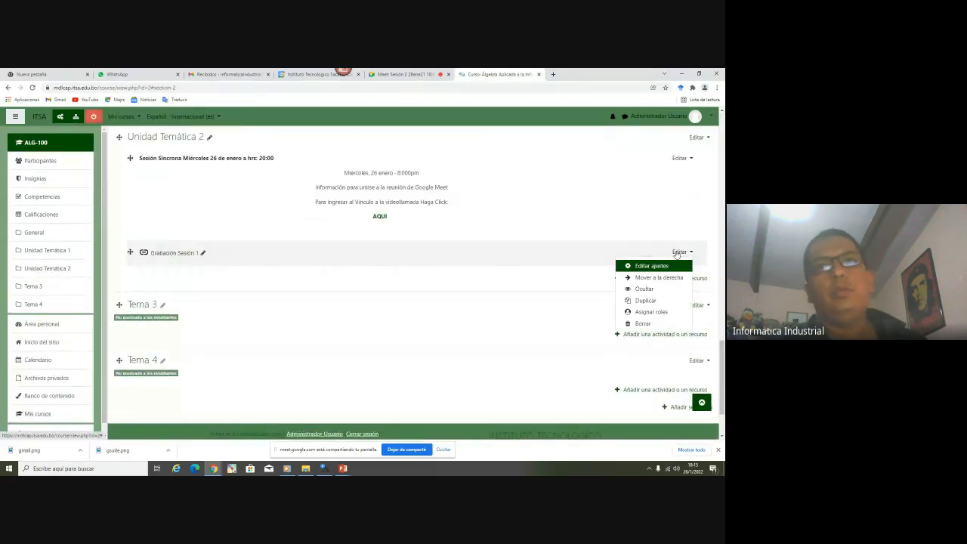
{"action": "left_click", "coordinate": [647, 277]}
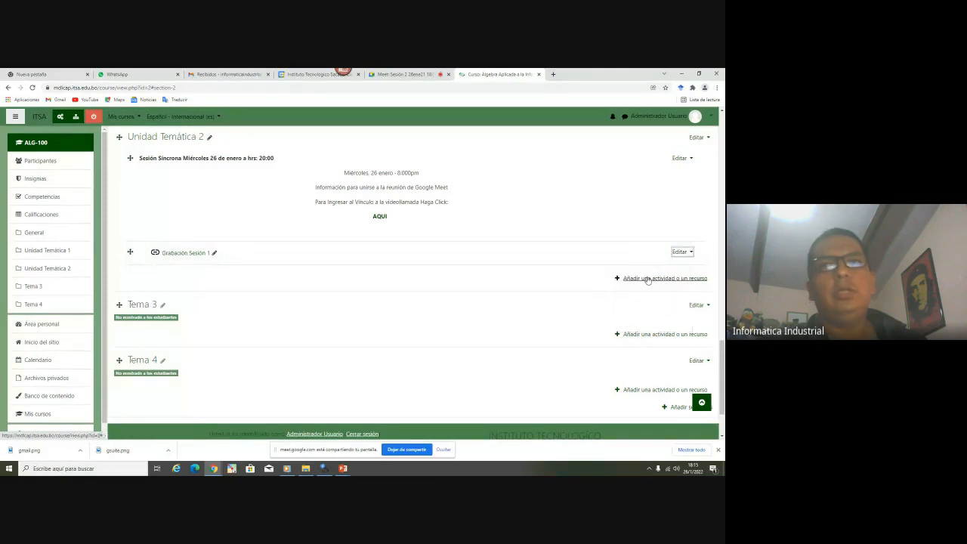
{"action": "left_click", "coordinate": [679, 252]}
{"action": "left_click", "coordinate": [670, 279]}
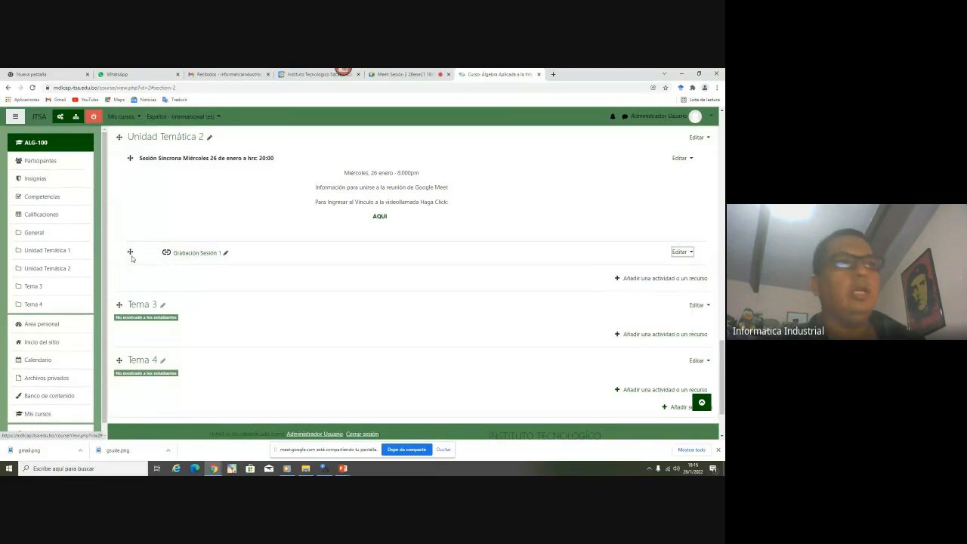
{"action": "left_click", "coordinate": [94, 120]}
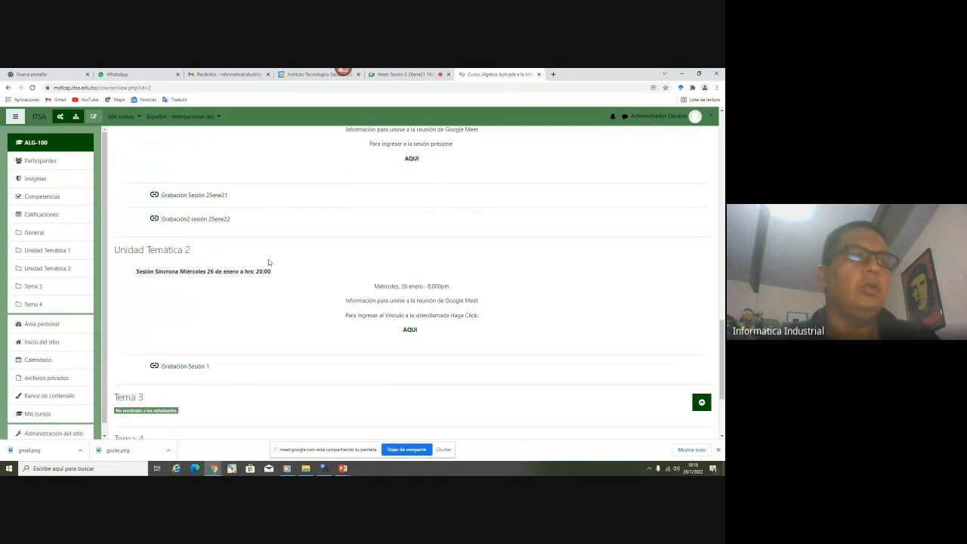
Open Grabación Sesión 1 in a new tab and start playing the recording
{"action": "right_click", "coordinate": [184, 367]}
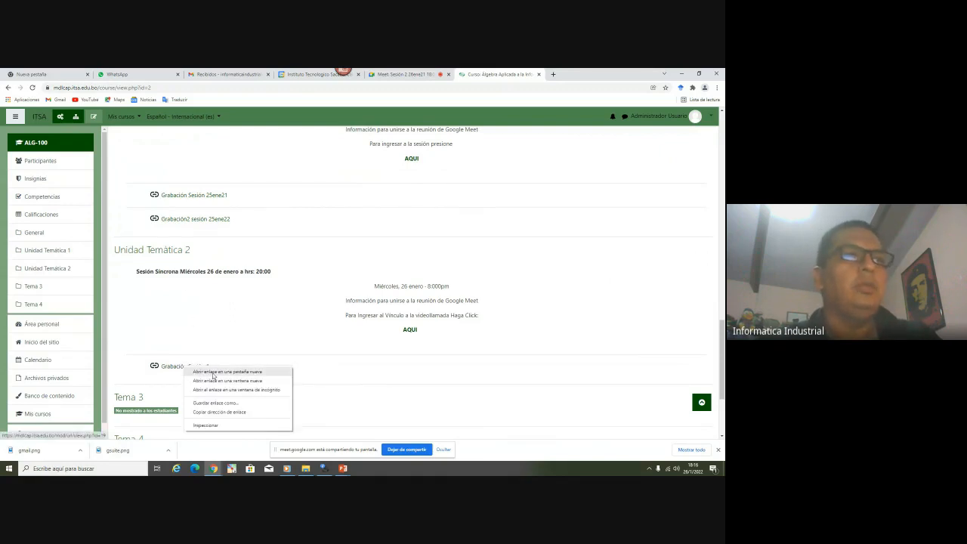
{"action": "left_click", "coordinate": [227, 371]}
{"action": "left_click", "coordinate": [578, 74]}
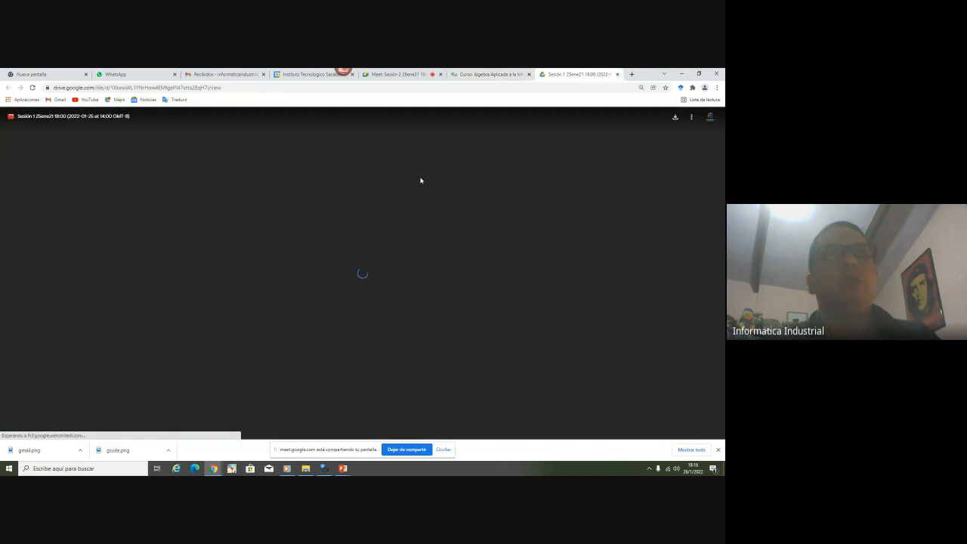
{"action": "left_click", "coordinate": [369, 275]}
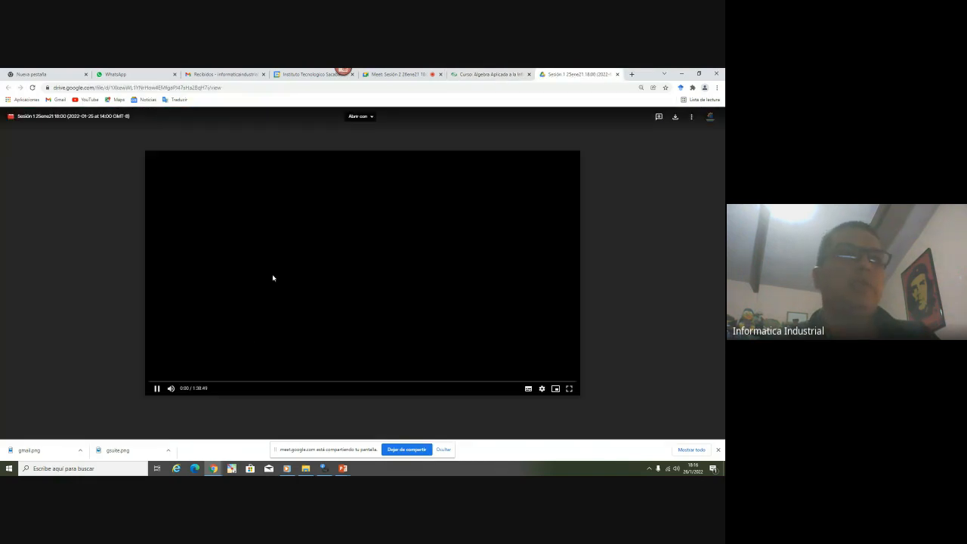
{"action": "left_click", "coordinate": [156, 390]}
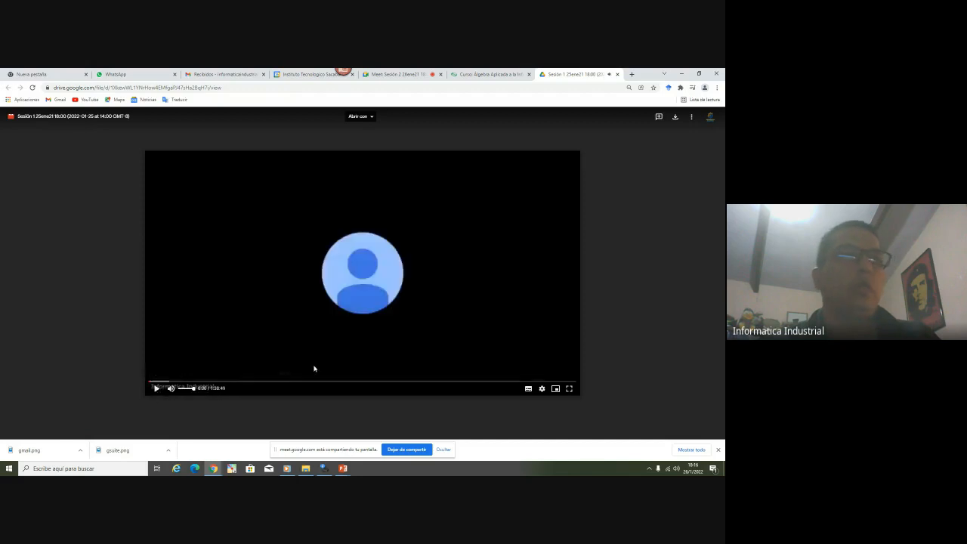
Set the recording's video quality to 720p, admitting a participant to the Meet call meanwhile
{"action": "left_click", "coordinate": [542, 388]}
{"action": "left_click", "coordinate": [554, 368]}
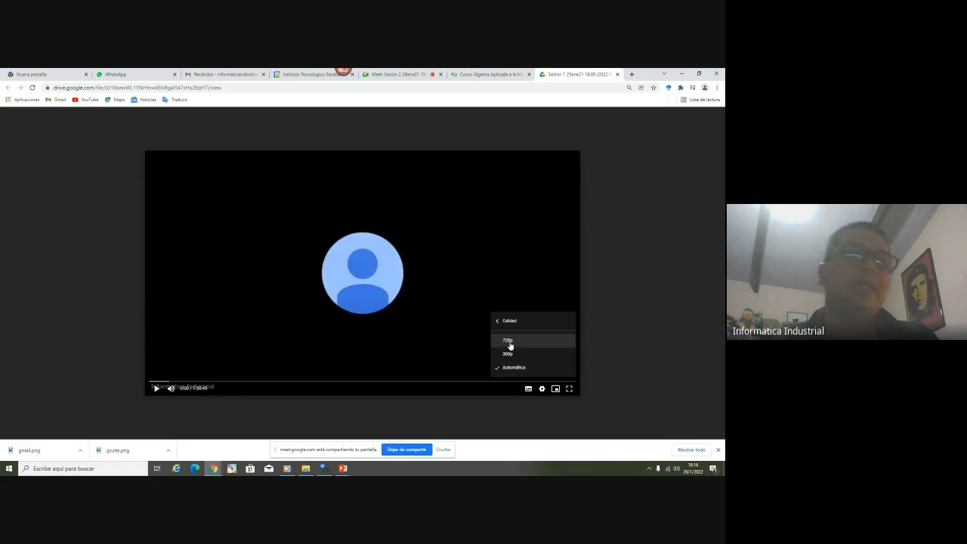
{"action": "left_click", "coordinate": [396, 72]}
{"action": "left_click", "coordinate": [441, 160]}
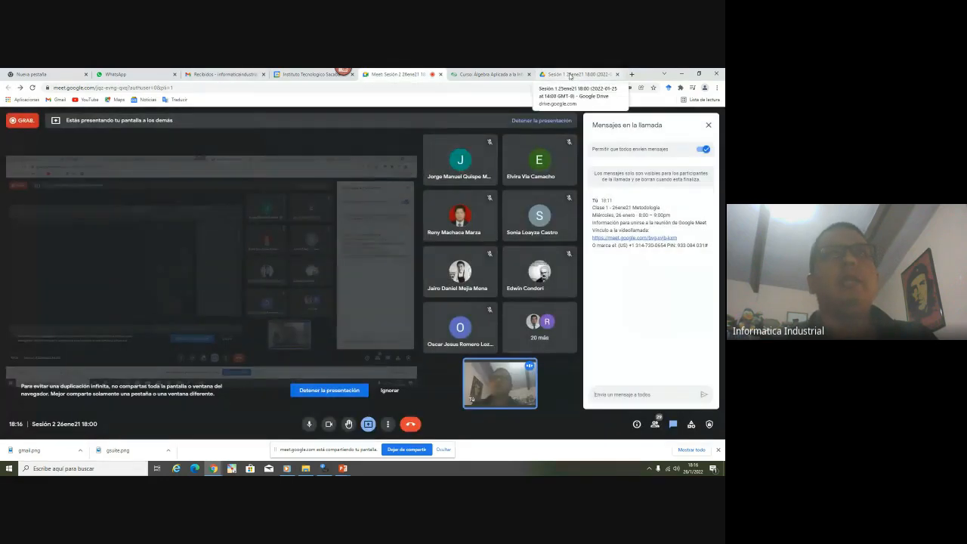
{"action": "left_click", "coordinate": [571, 75]}
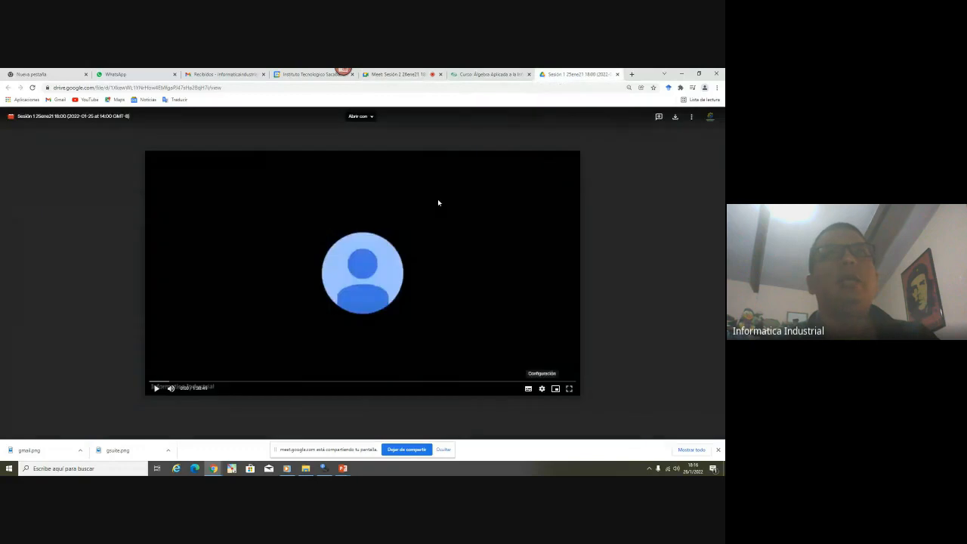
{"action": "left_click", "coordinate": [542, 390]}
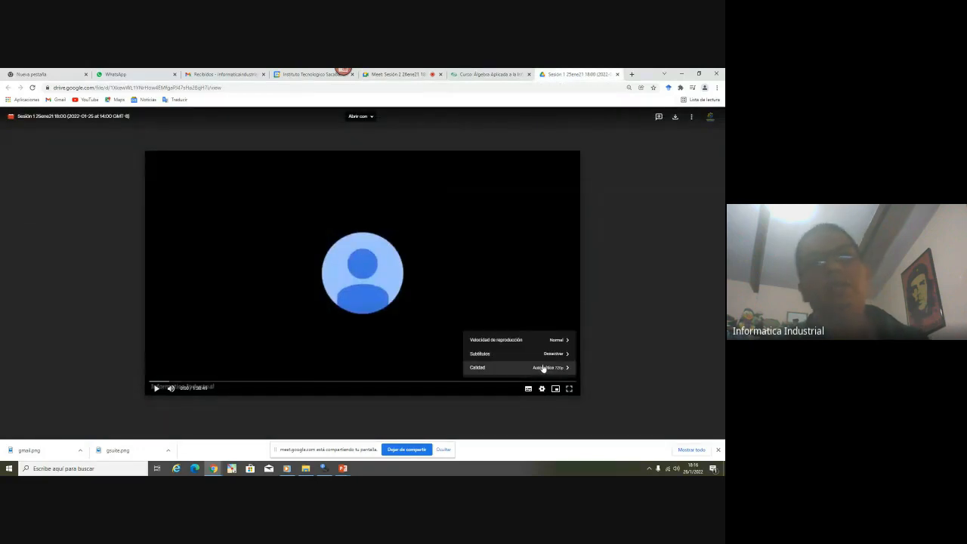
{"action": "left_click", "coordinate": [543, 367]}
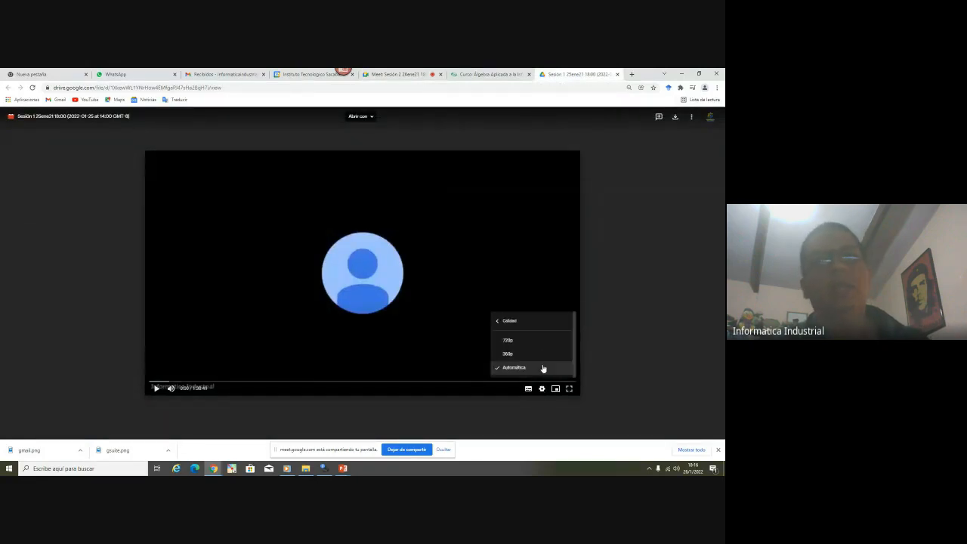
{"action": "left_click", "coordinate": [509, 341]}
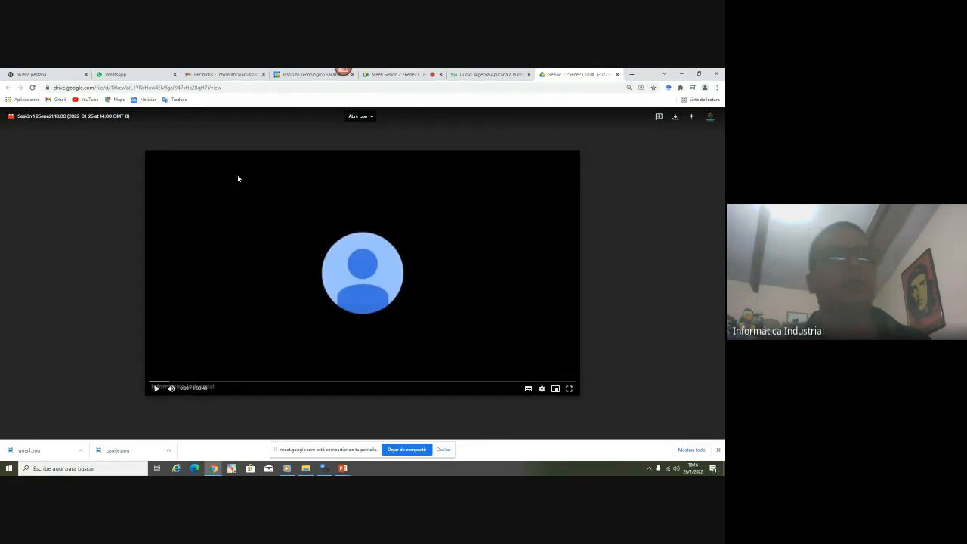
{"action": "left_click", "coordinate": [396, 74]}
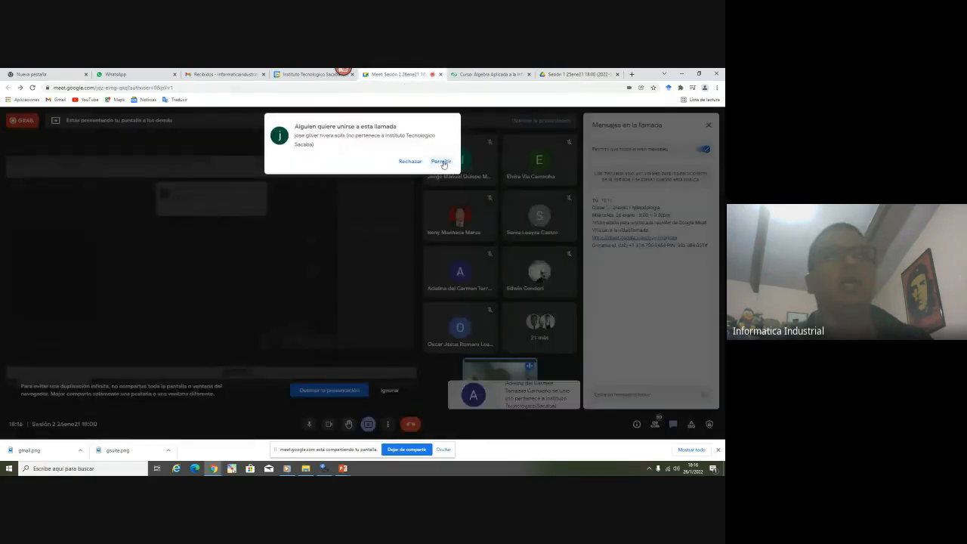
{"action": "left_click", "coordinate": [441, 162]}
{"action": "left_click", "coordinate": [581, 74]}
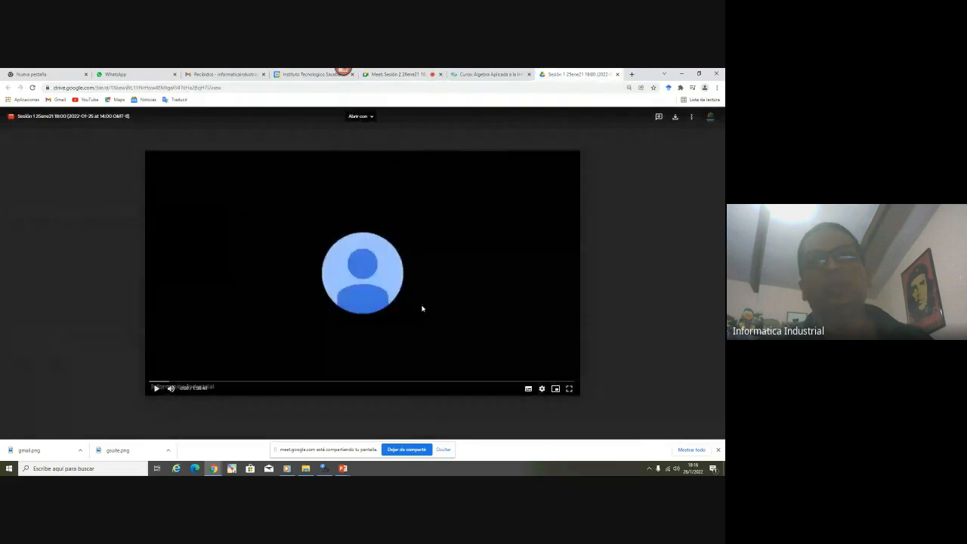
Resume playback, jump to about 12:44, pause at 12:47, and close the recording tab
{"action": "left_click", "coordinate": [155, 389]}
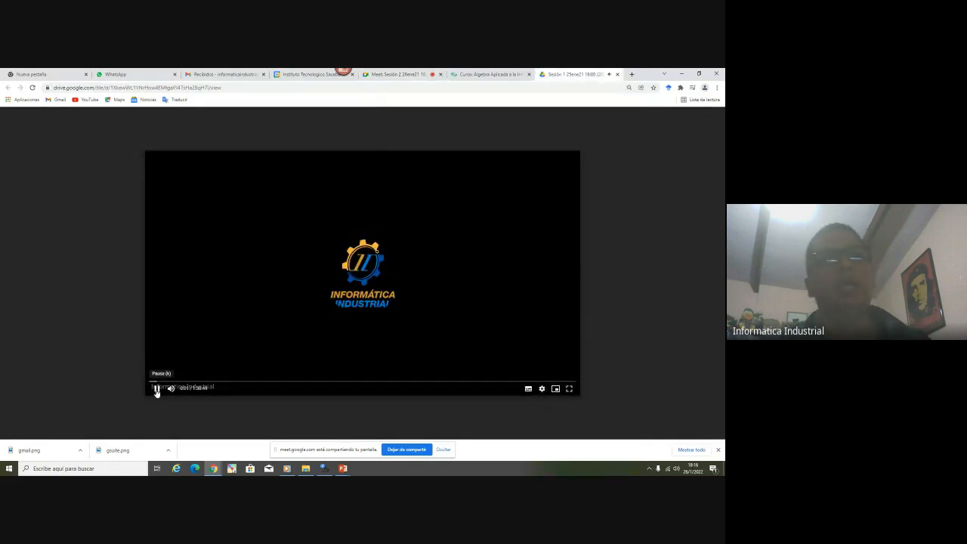
{"action": "left_click", "coordinate": [205, 383]}
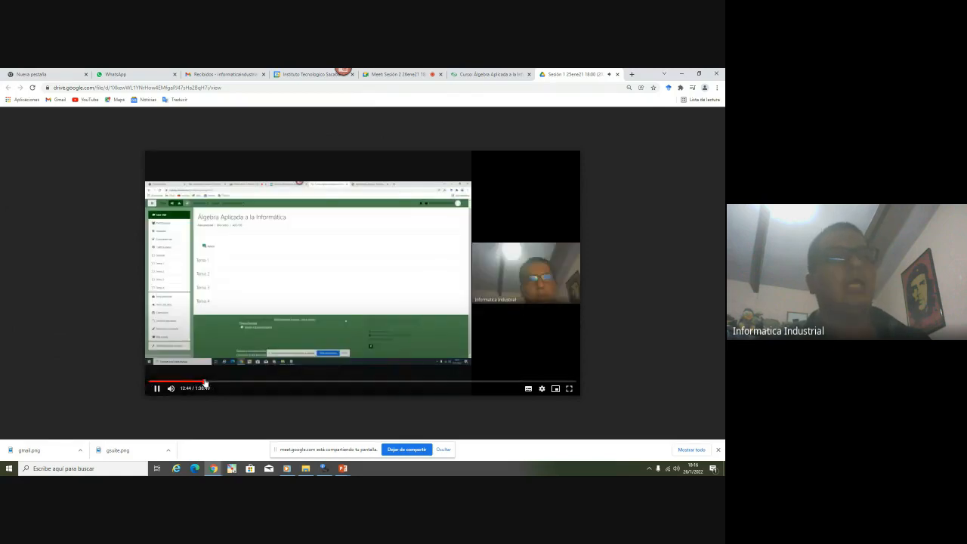
{"action": "left_click", "coordinate": [155, 392]}
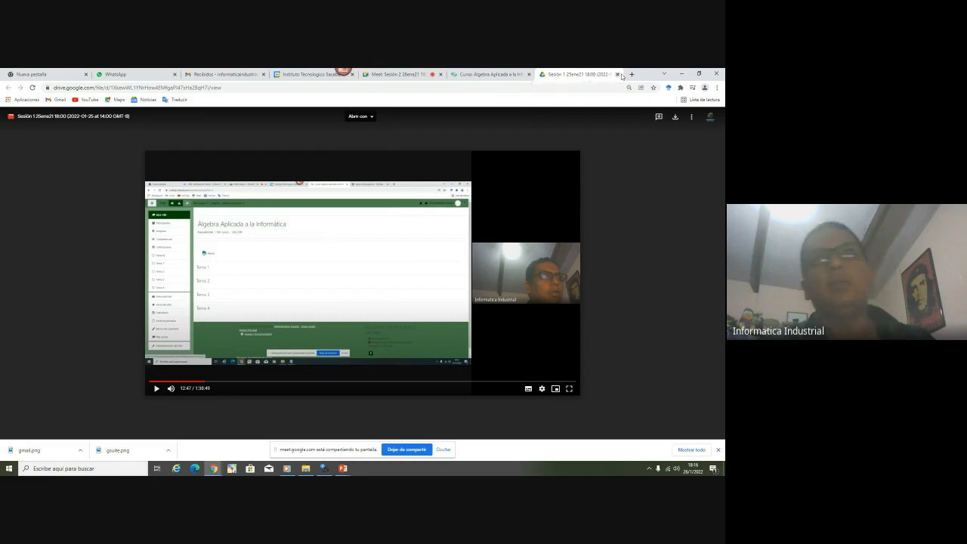
{"action": "left_click", "coordinate": [617, 74]}
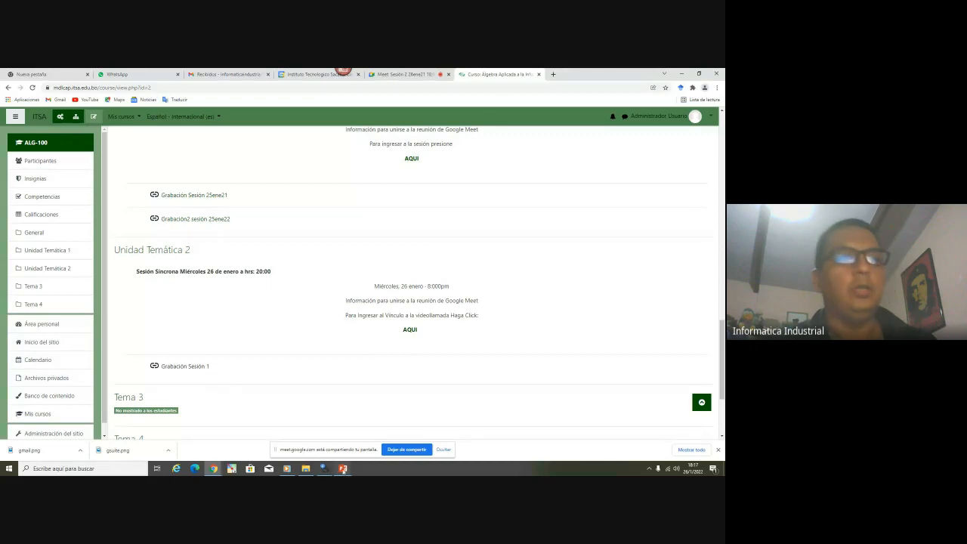
Bring the PowerPoint slideshow back to full screen on the Publicación slide
{"action": "mouse_move", "coordinate": [342, 468]}
{"action": "left_click", "coordinate": [387, 429]}
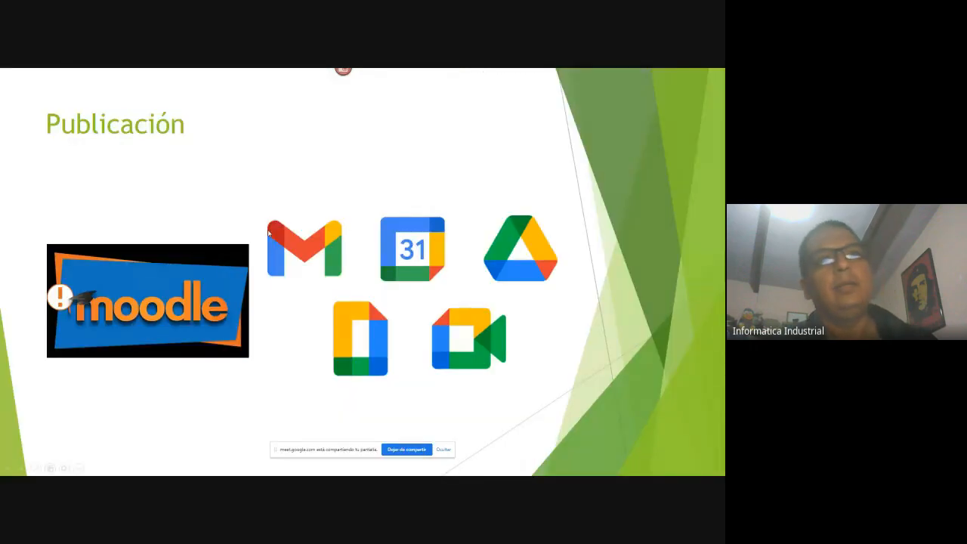
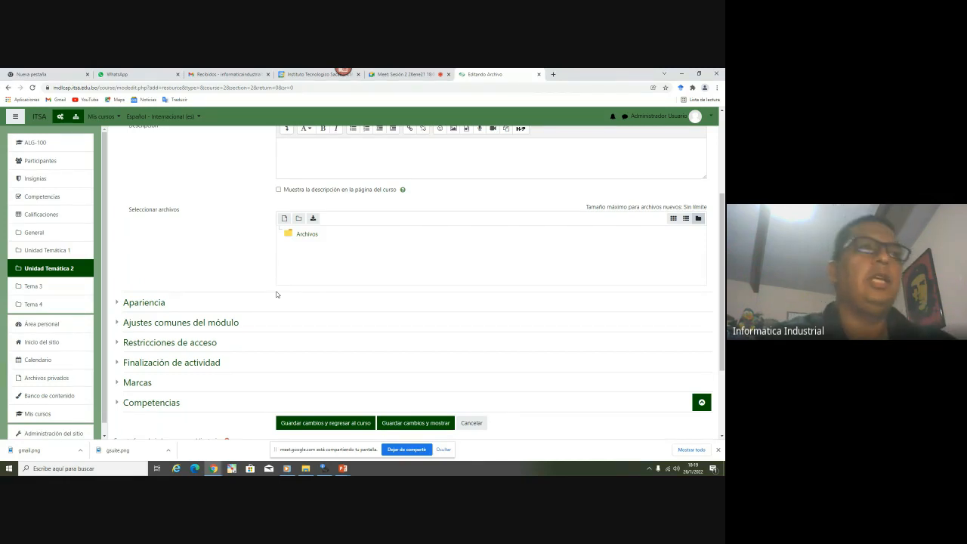
Scroll through the blank Archivo form for Unidad Temática 2, then switch to the Gmail inbox
{"action": "scroll", "coordinate": [278, 295], "scroll_direction": "up", "scroll_amount": 4}
{"action": "scroll", "coordinate": [363, 302], "scroll_direction": "down", "scroll_amount": 3}
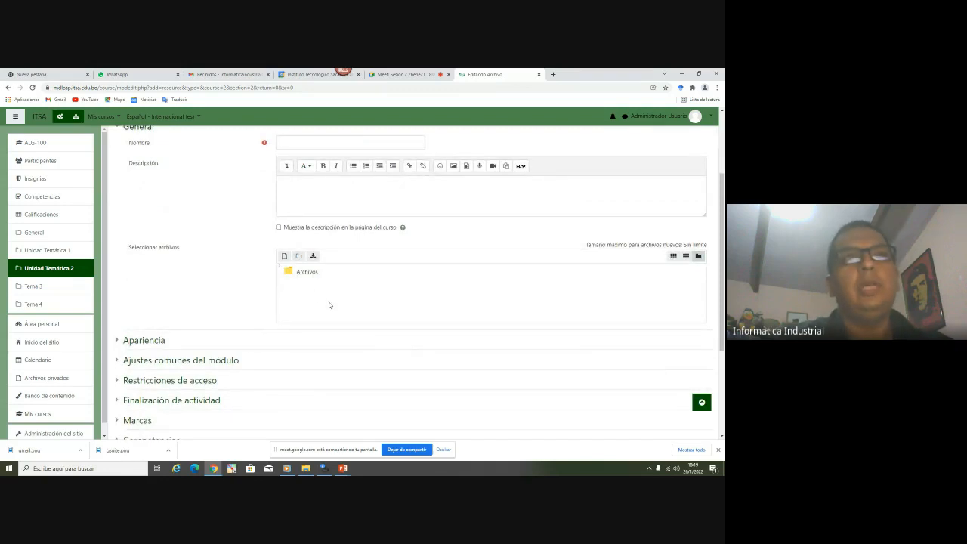
{"action": "scroll", "coordinate": [333, 303], "scroll_direction": "down", "scroll_amount": 3}
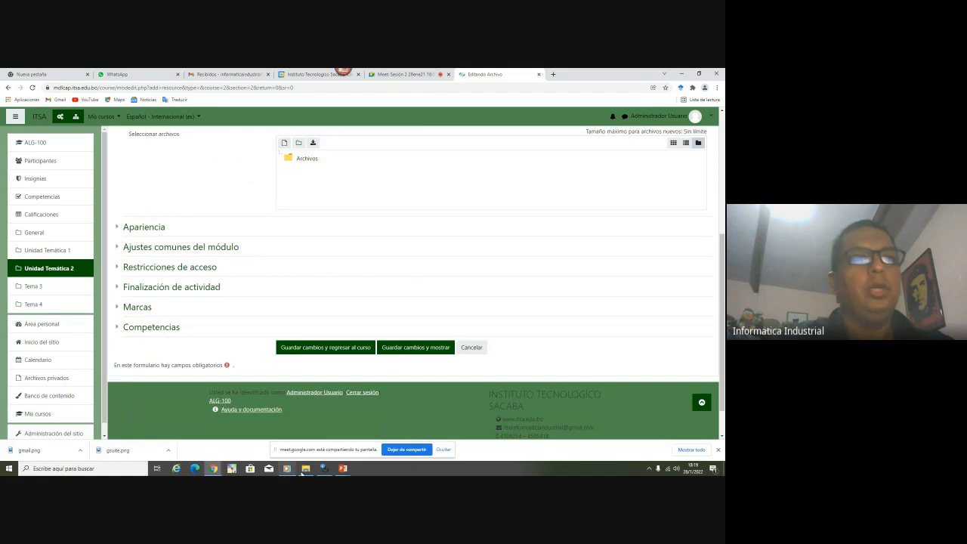
{"action": "mouse_move", "coordinate": [308, 472]}
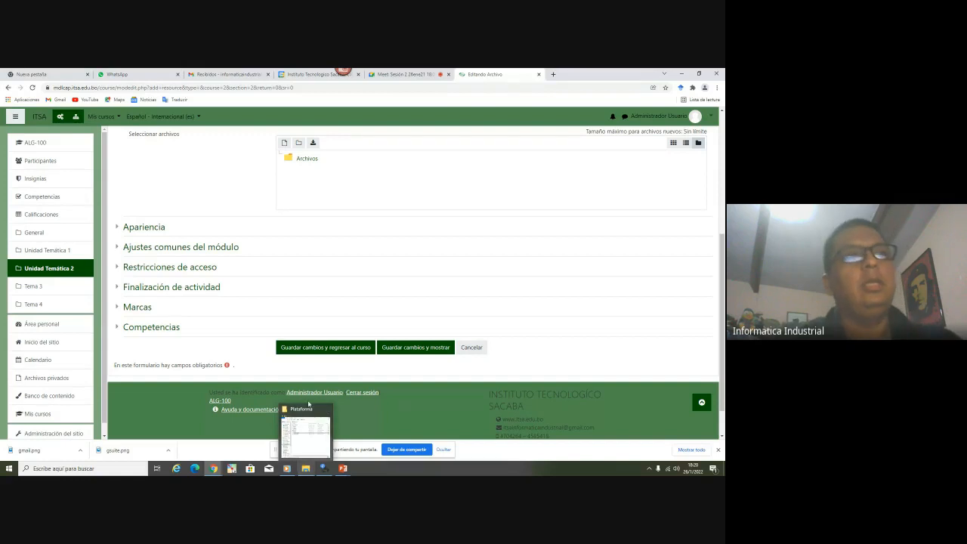
{"action": "scroll", "coordinate": [295, 319], "scroll_direction": "up", "scroll_amount": 3}
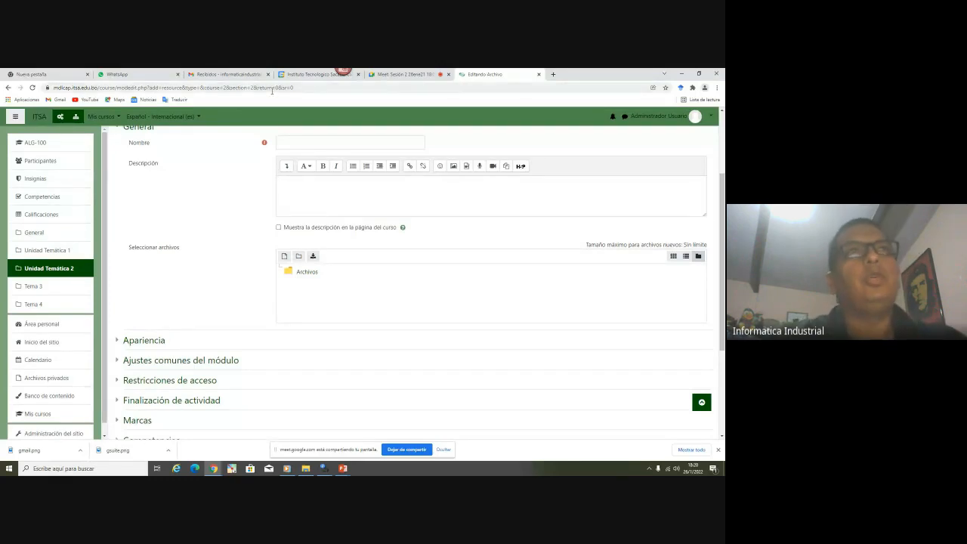
{"action": "left_click", "coordinate": [246, 74]}
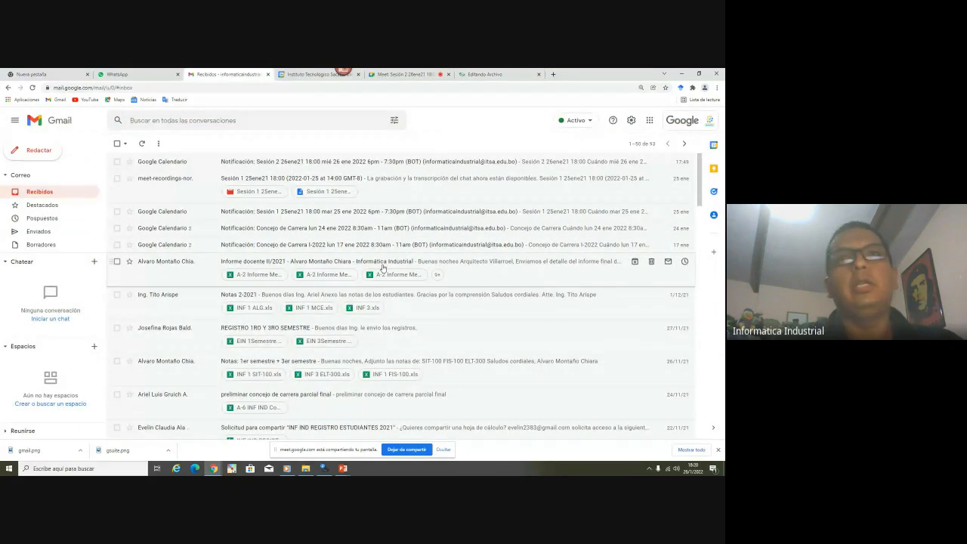
Open Google Drive from the apps grid and select Pointofix.zip in the Instaladores folder
{"action": "left_click", "coordinate": [649, 120]}
{"action": "left_click", "coordinate": [686, 160]}
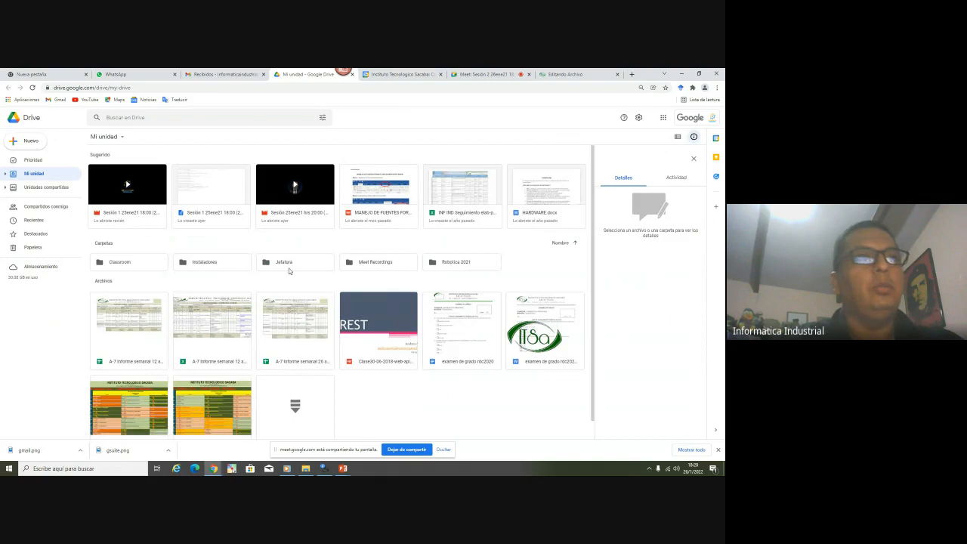
{"action": "left_click", "coordinate": [223, 265]}
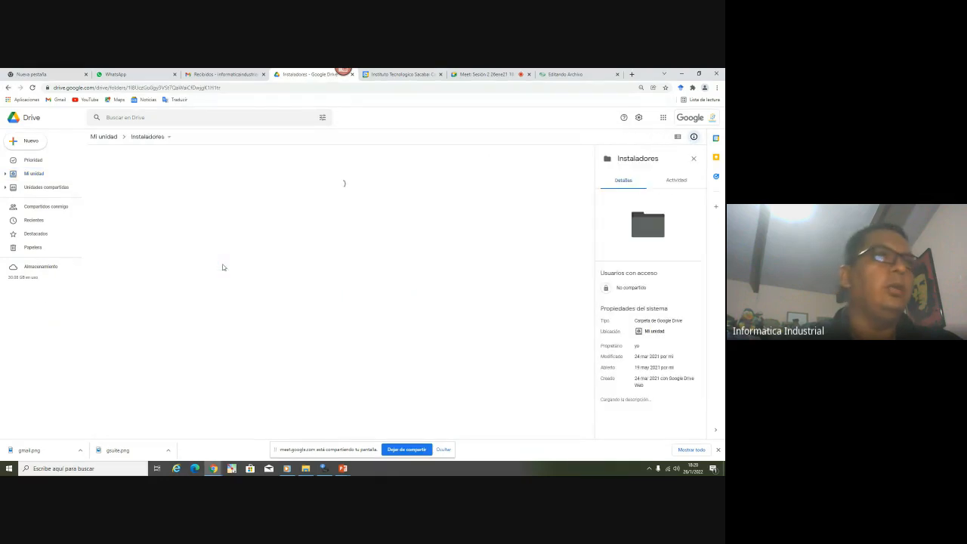
{"action": "left_click", "coordinate": [137, 266]}
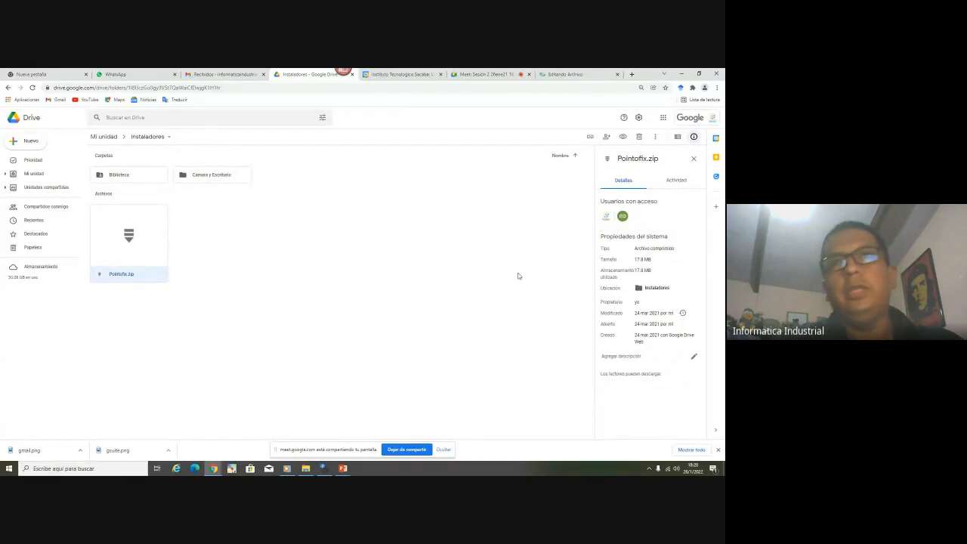
Return to the Moodle Archivo form and leave it for the course page
{"action": "left_click", "coordinate": [549, 75]}
{"action": "scroll", "coordinate": [492, 273], "scroll_direction": "up", "scroll_amount": 2}
{"action": "scroll", "coordinate": [419, 341], "scroll_direction": "down", "scroll_amount": 5}
{"action": "left_click", "coordinate": [447, 306]}
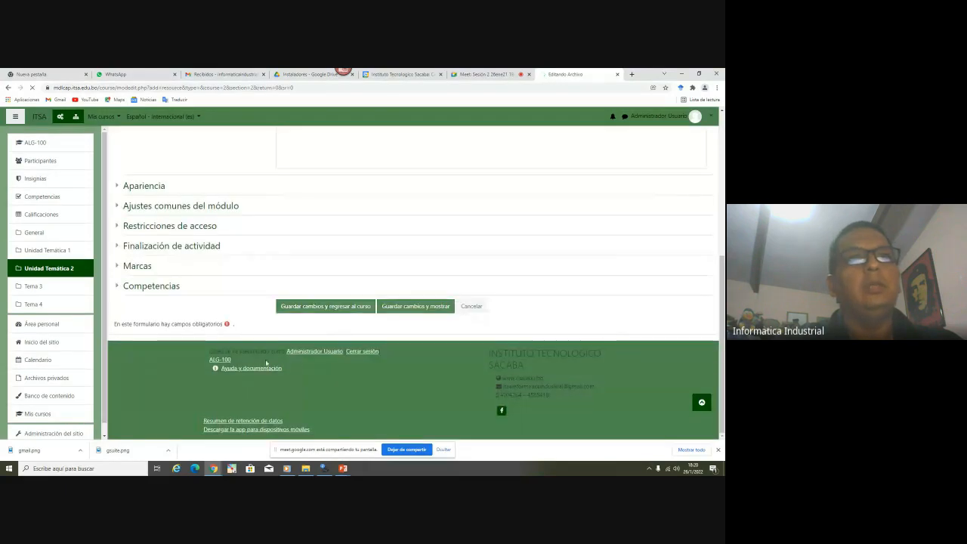
Review Unidad Temática 1 and 2 on the course page, then return to the Drive Instaladores folder
{"action": "scroll", "coordinate": [310, 346], "scroll_direction": "down", "scroll_amount": 2}
{"action": "scroll", "coordinate": [265, 279], "scroll_direction": "up", "scroll_amount": 5}
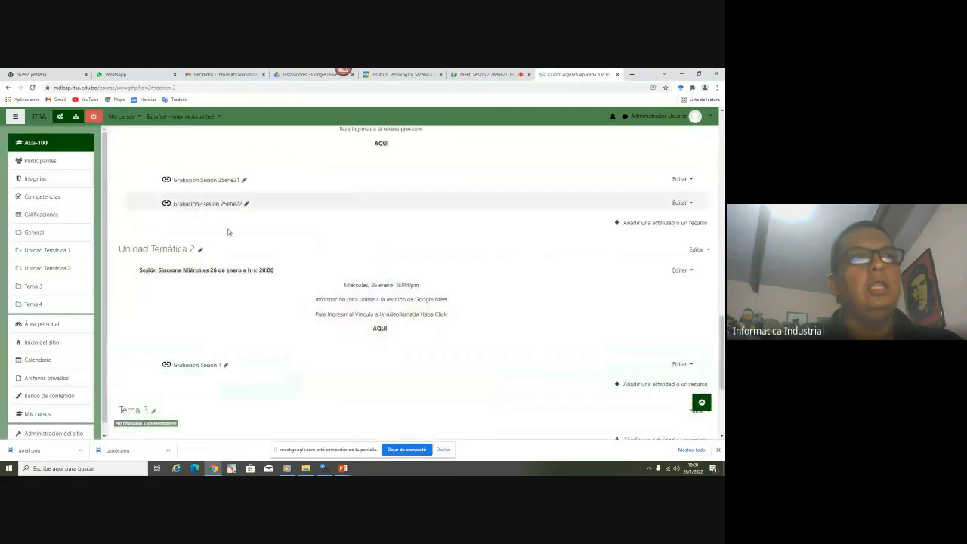
{"action": "scroll", "coordinate": [292, 325], "scroll_direction": "down", "scroll_amount": 2}
{"action": "scroll", "coordinate": [257, 330], "scroll_direction": "down", "scroll_amount": 1}
{"action": "scroll", "coordinate": [280, 257], "scroll_direction": "up", "scroll_amount": 5}
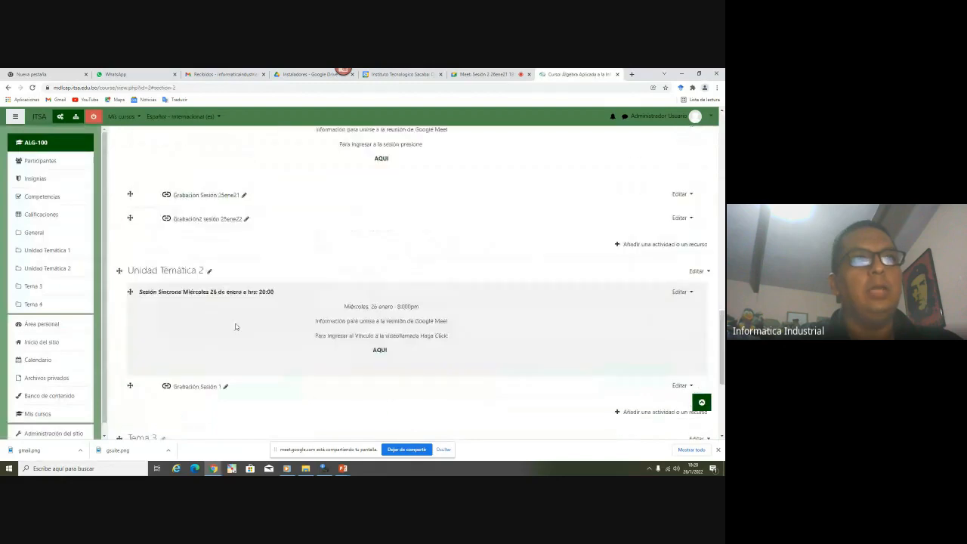
{"action": "scroll", "coordinate": [323, 297], "scroll_direction": "up", "scroll_amount": 10}
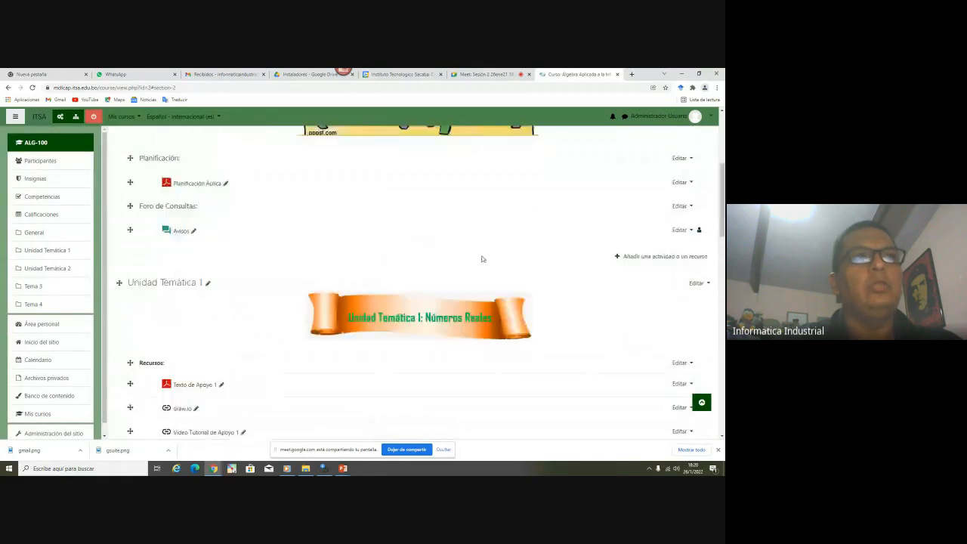
{"action": "scroll", "coordinate": [366, 305], "scroll_direction": "down", "scroll_amount": 10}
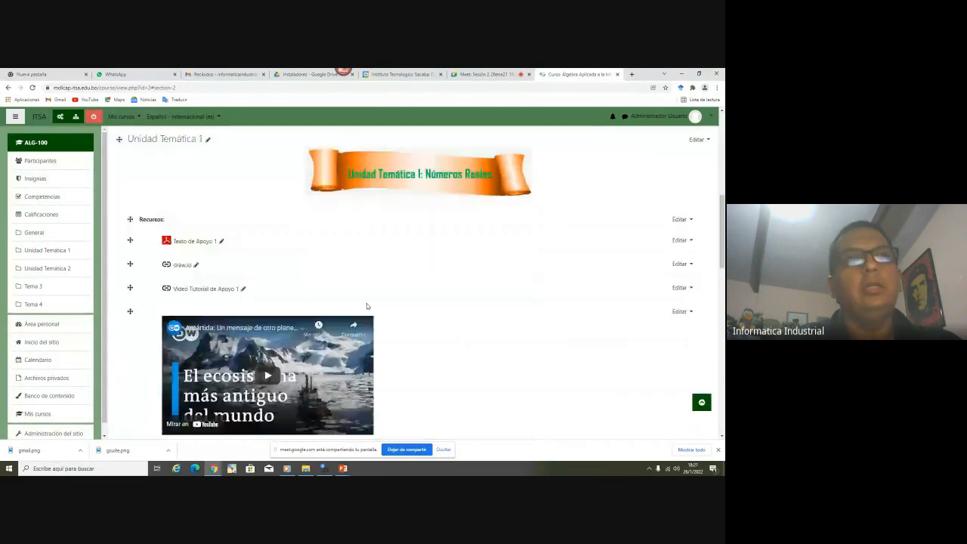
{"action": "scroll", "coordinate": [366, 303], "scroll_direction": "down", "scroll_amount": 5}
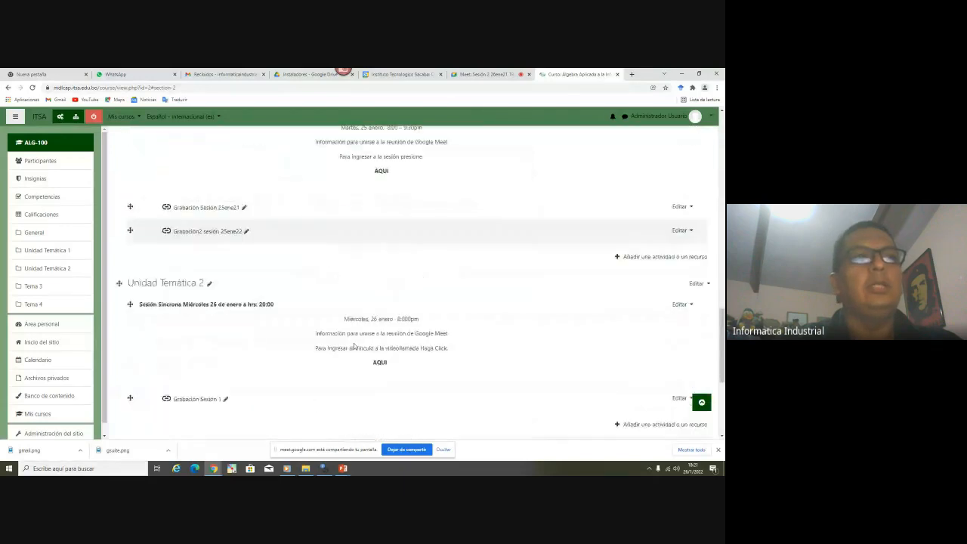
{"action": "left_click", "coordinate": [287, 74]}
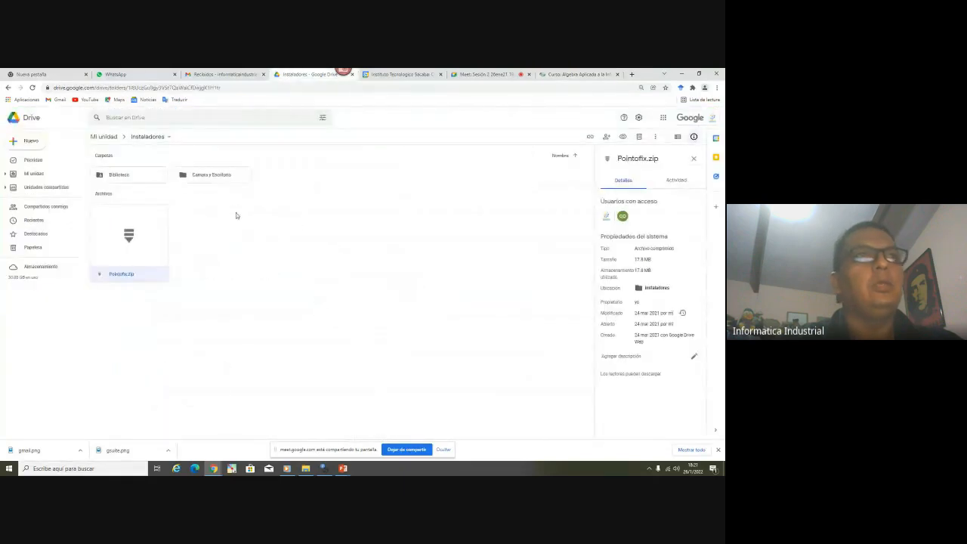
Open Camara y Escritorio twice, going back to Instaladores, and show the folder's actions menu
{"action": "double_click", "coordinate": [230, 178]}
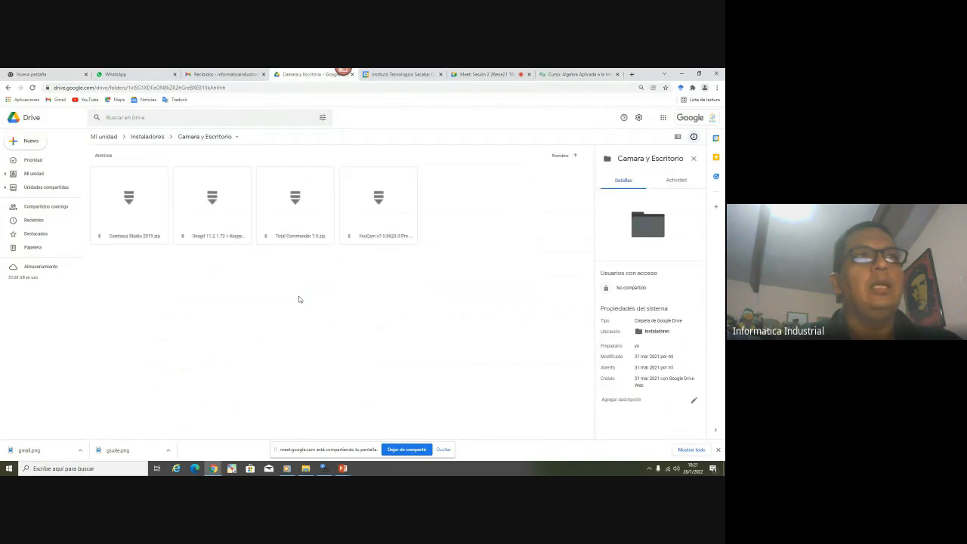
{"action": "left_click", "coordinate": [140, 136]}
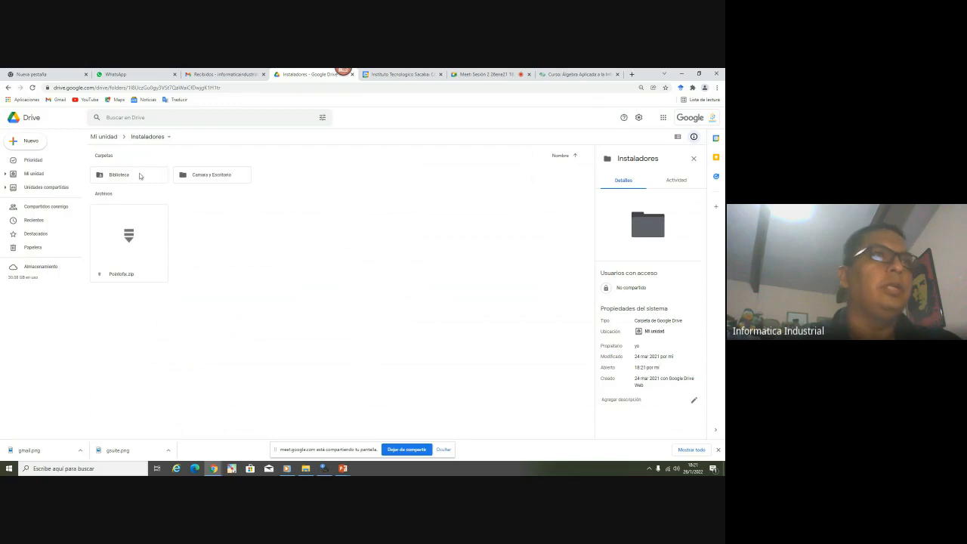
{"action": "double_click", "coordinate": [213, 179]}
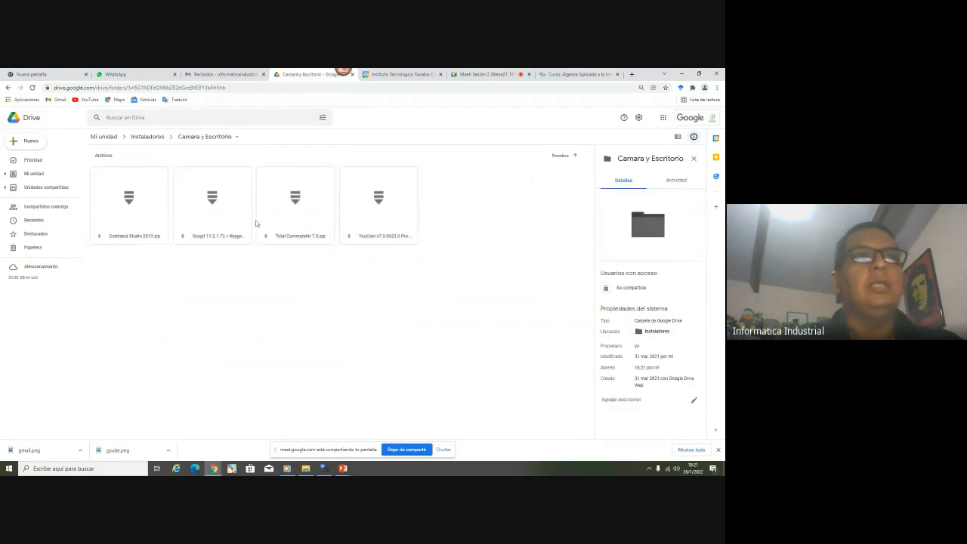
{"action": "left_click", "coordinate": [146, 137]}
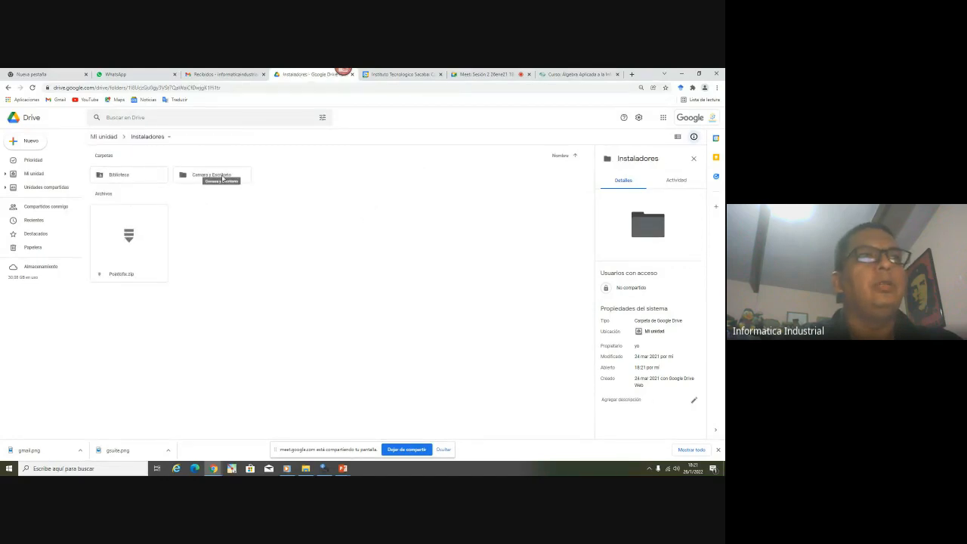
{"action": "right_click", "coordinate": [223, 178]}
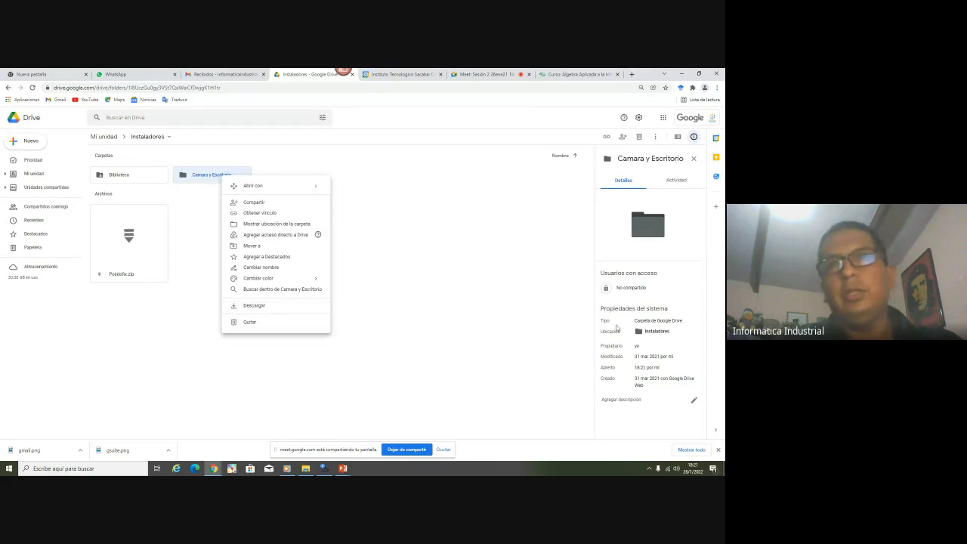
Inspect the Camtasia, Snagit, Total Commander and YouCam zips, then return to the My Drive root
{"action": "double_click", "coordinate": [218, 178]}
{"action": "left_click", "coordinate": [161, 214]}
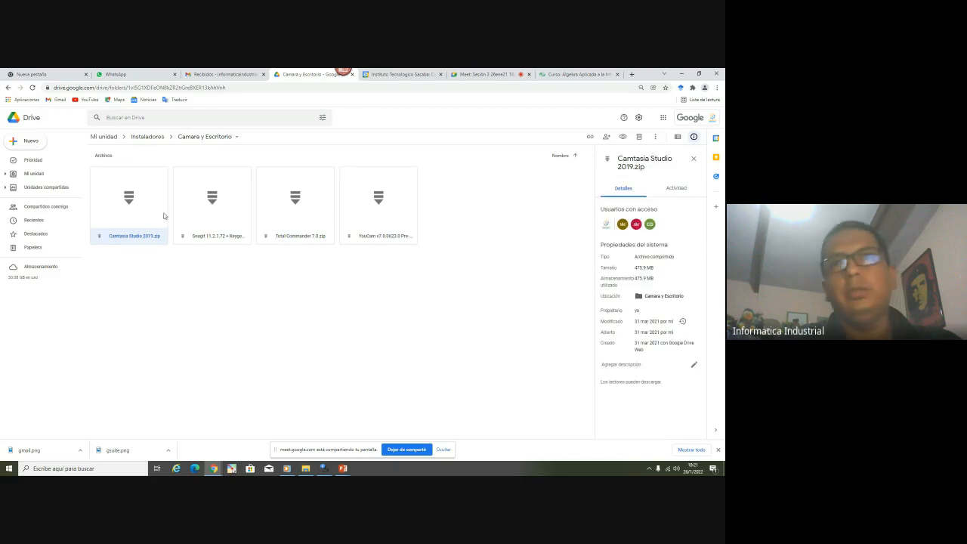
{"action": "left_click", "coordinate": [204, 216]}
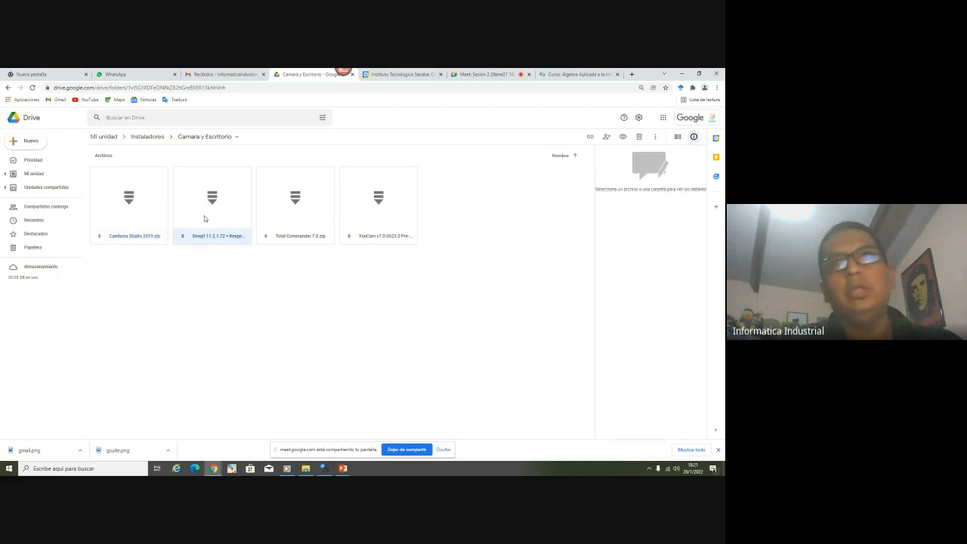
{"action": "left_click", "coordinate": [299, 213]}
{"action": "left_click", "coordinate": [367, 207]}
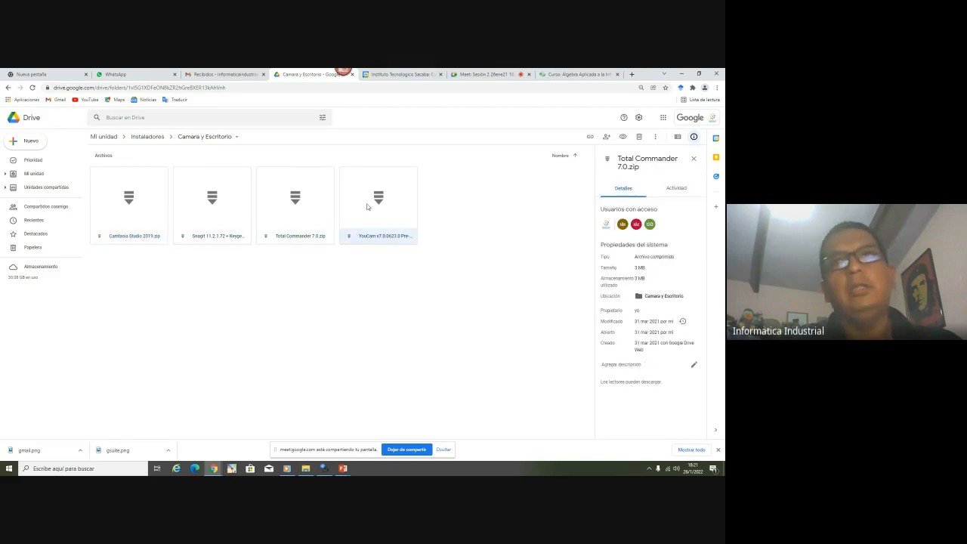
{"action": "left_click", "coordinate": [145, 136]}
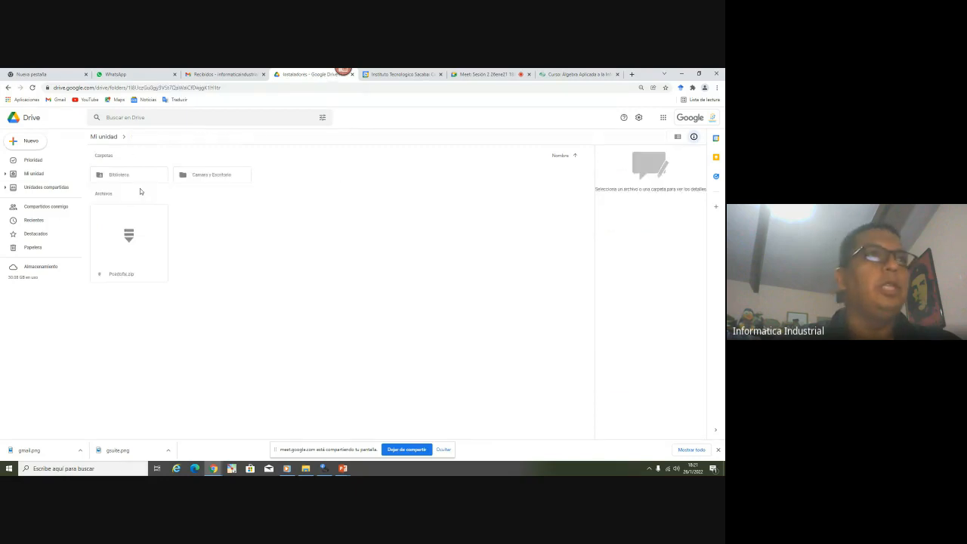
{"action": "left_click", "coordinate": [208, 178]}
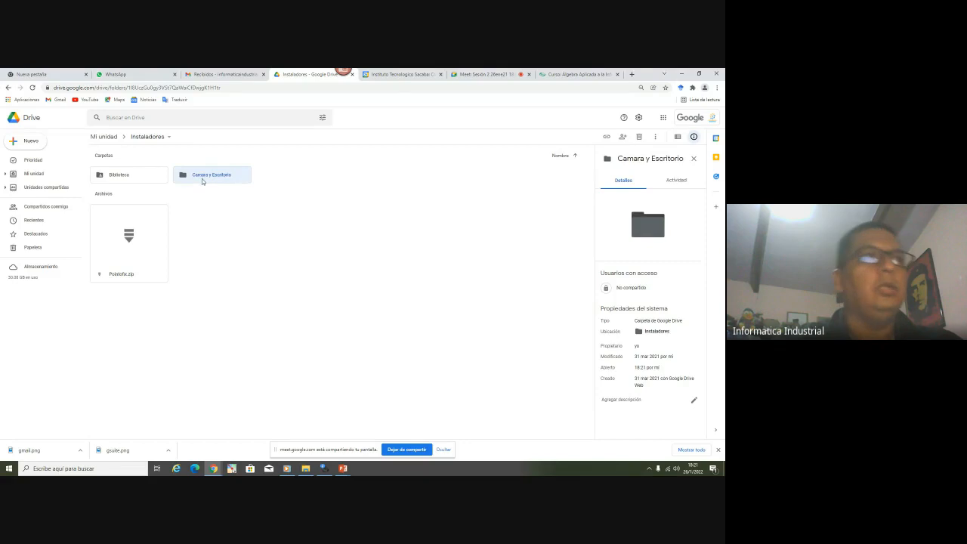
{"action": "left_click", "coordinate": [106, 136]}
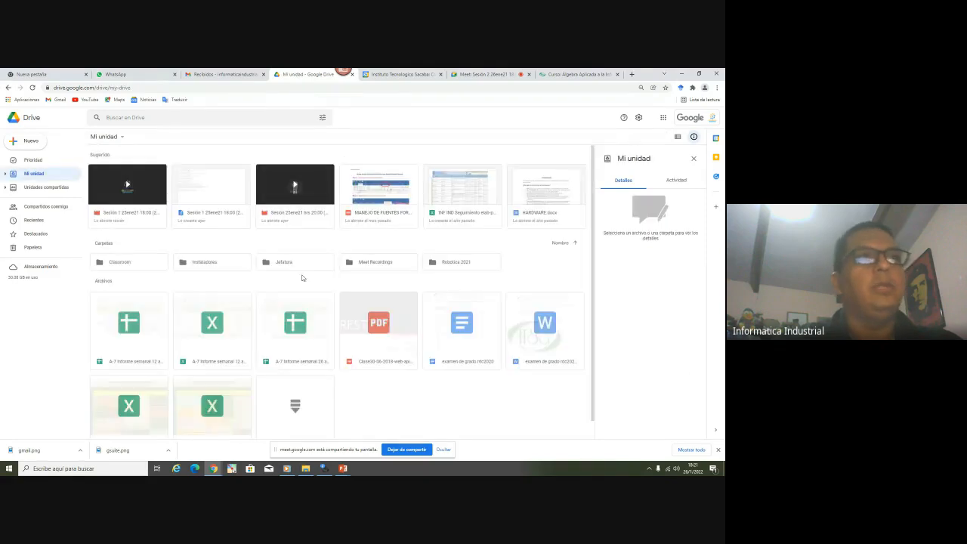
Create a new folder named Ejemplo in Mi unidad, open it, and bring up the Plataforma window
{"action": "right_click", "coordinate": [518, 274]}
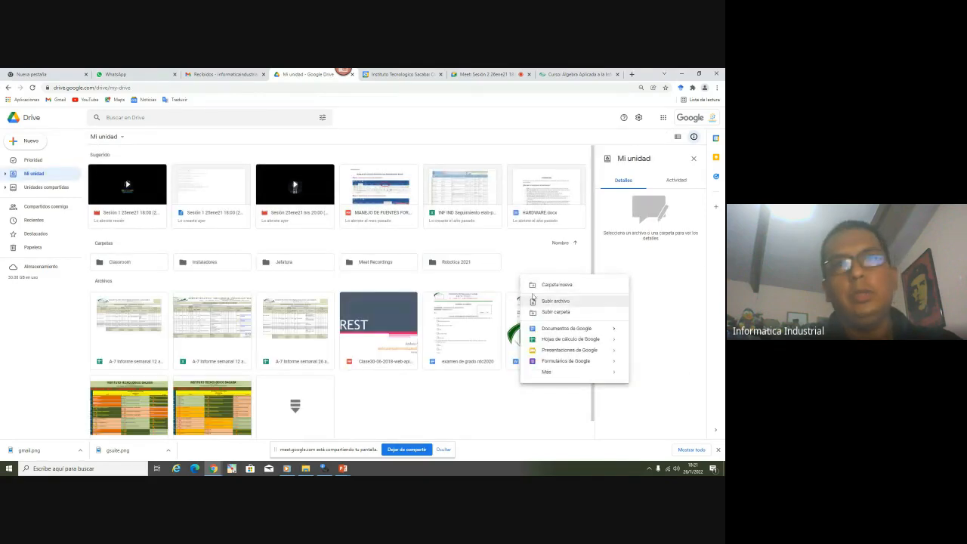
{"action": "left_click", "coordinate": [541, 284]}
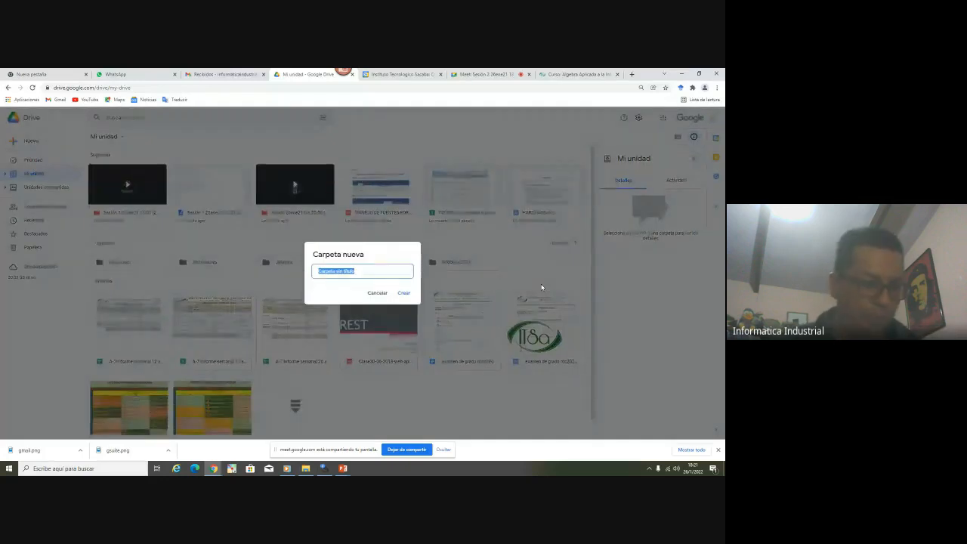
{"action": "type", "text": "Ejemplo"}
{"action": "key", "text": "Return"}
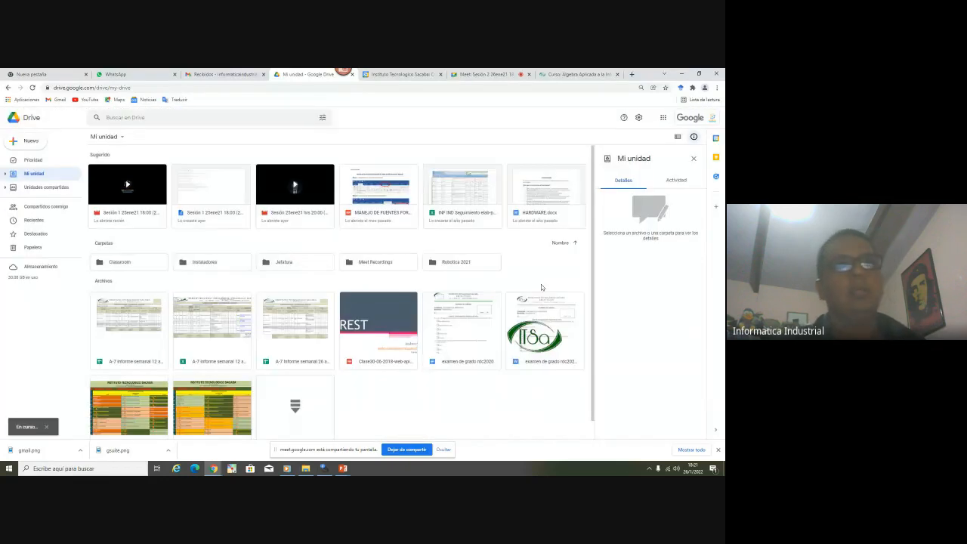
{"action": "key", "text": "Return"}
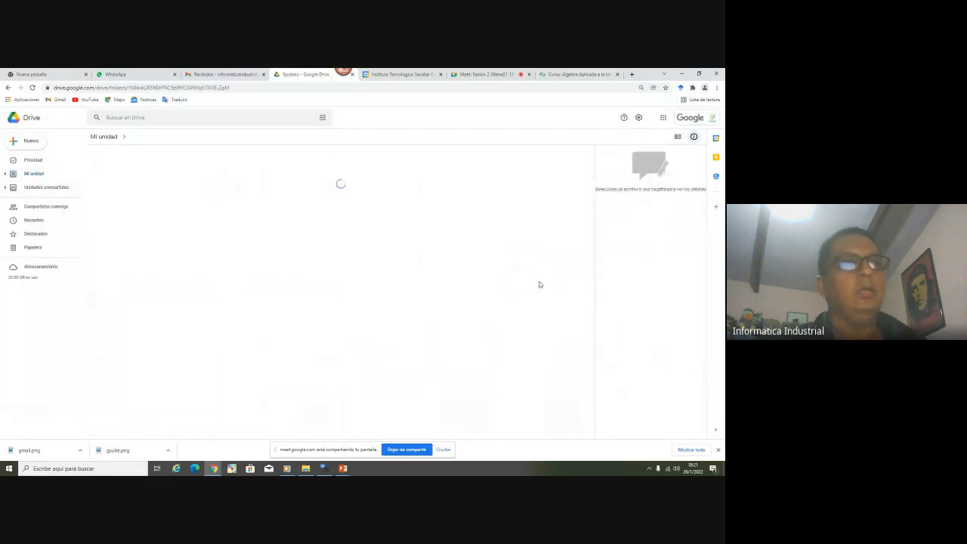
{"action": "left_click", "coordinate": [306, 468]}
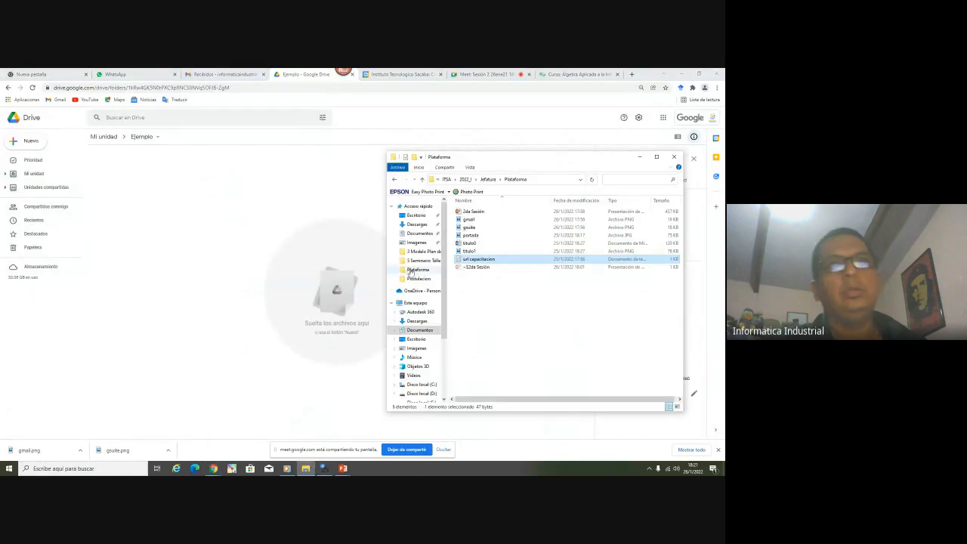
Open drive D: in a separate window and browse the drives to Nuevo vol (F:)
{"action": "right_click", "coordinate": [421, 392]}
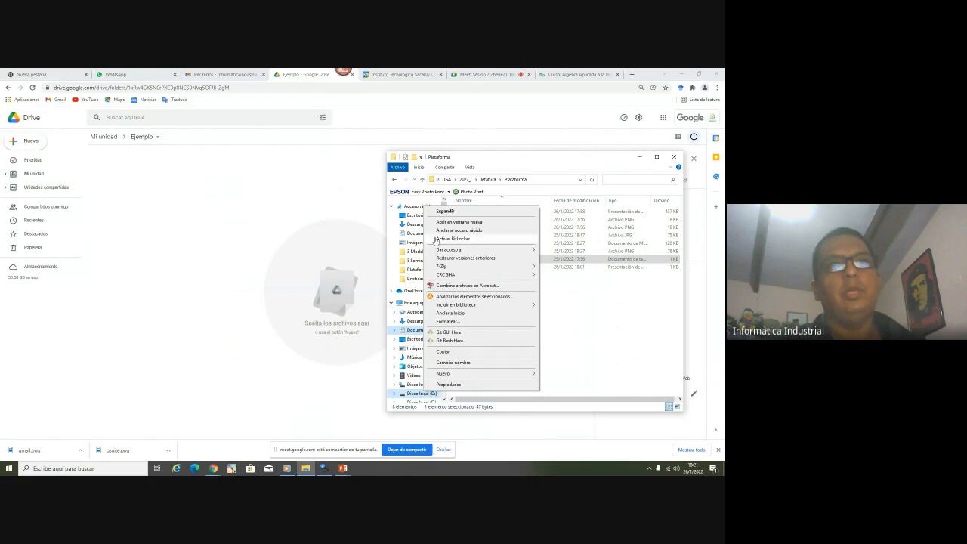
{"action": "left_click", "coordinate": [453, 222]}
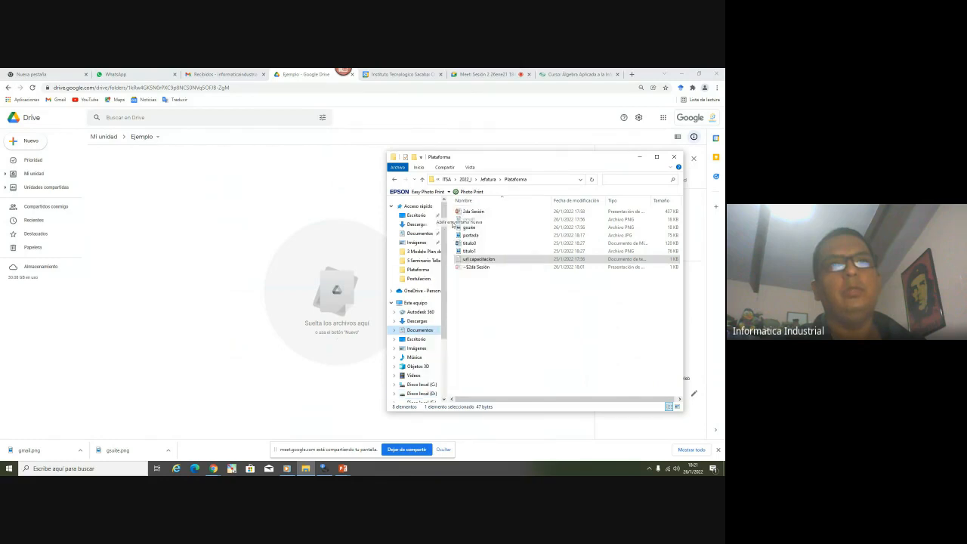
{"action": "scroll", "coordinate": [96, 347], "scroll_direction": "down", "scroll_amount": 1}
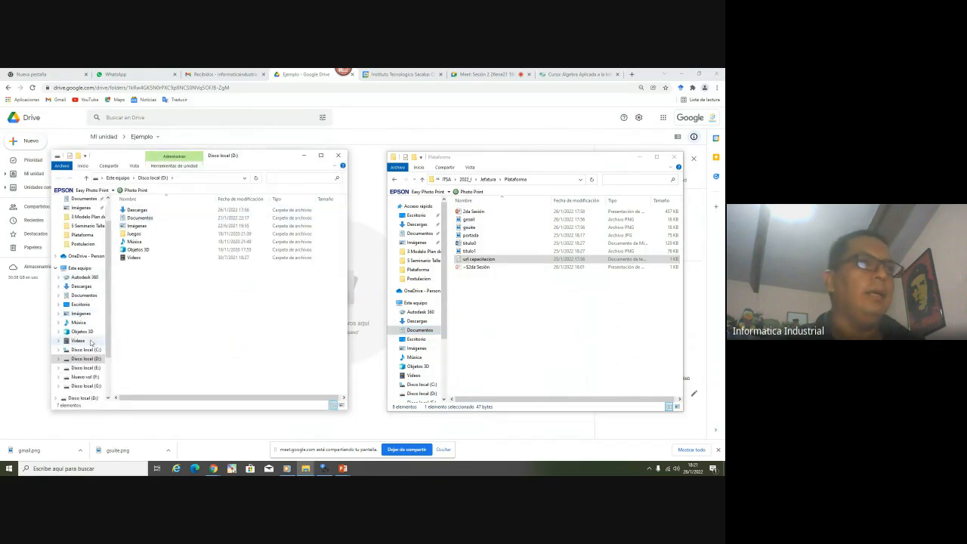
{"action": "left_click", "coordinate": [95, 367]}
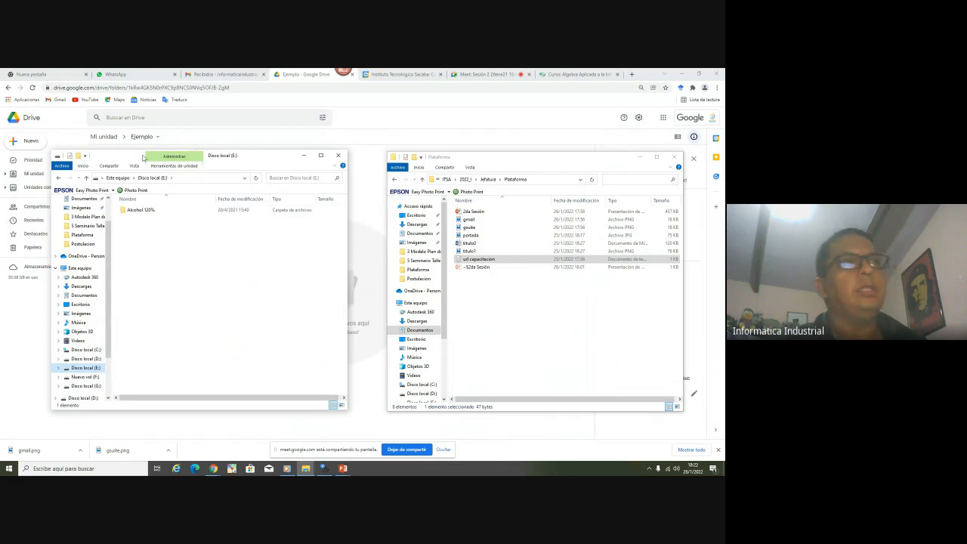
{"action": "left_click_drag", "start_coordinate": [145, 155], "coordinate": [433, 145]}
{"action": "scroll", "coordinate": [389, 355], "scroll_direction": "down", "scroll_amount": 1}
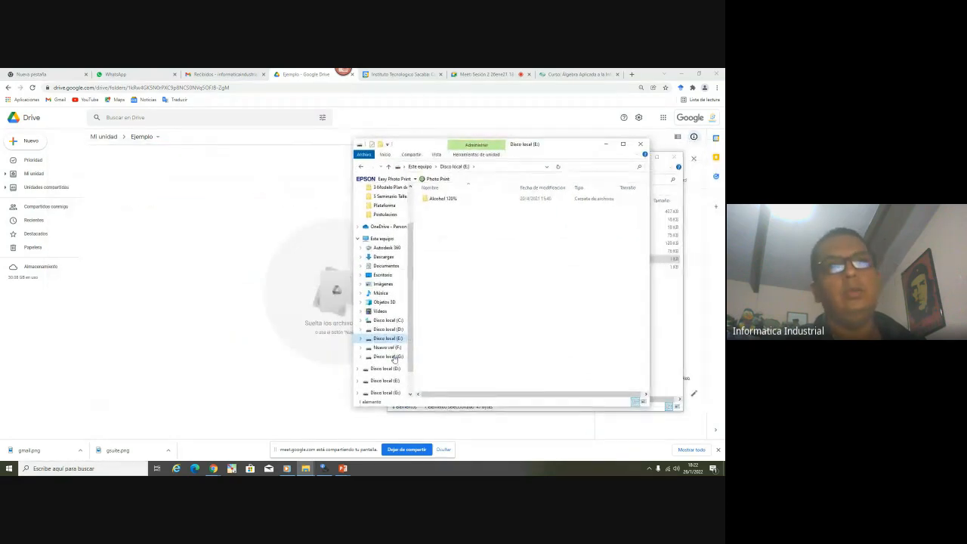
{"action": "left_click", "coordinate": [389, 348]}
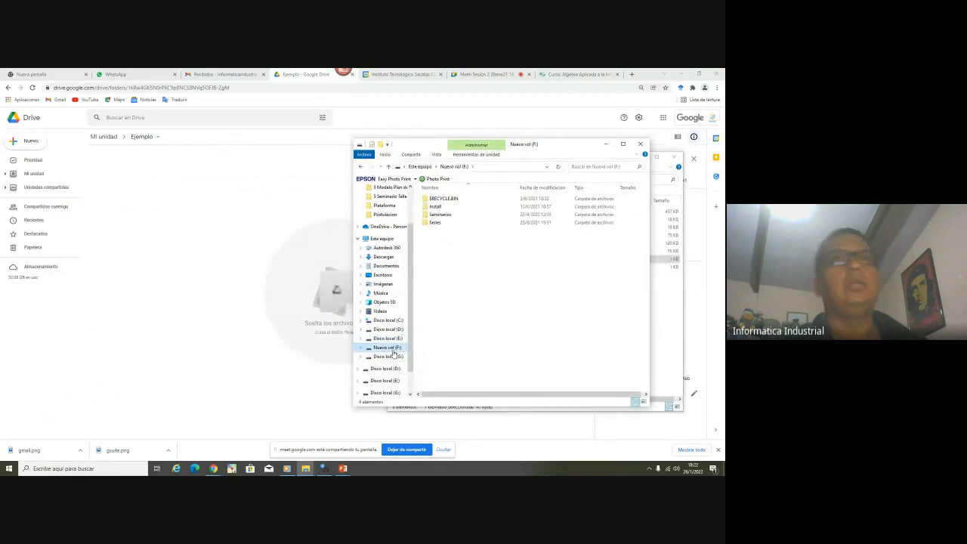
{"action": "left_click", "coordinate": [392, 356]}
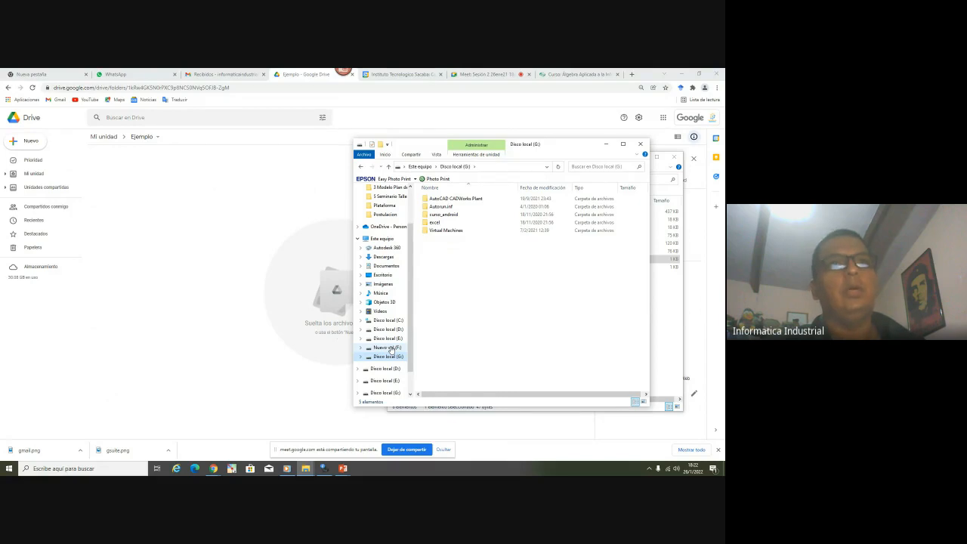
{"action": "left_click", "coordinate": [389, 347]}
Upload the Snagit zip from Install > Camara y Escritorio into the Drive Ejemplo folder
{"action": "left_click", "coordinate": [441, 206]}
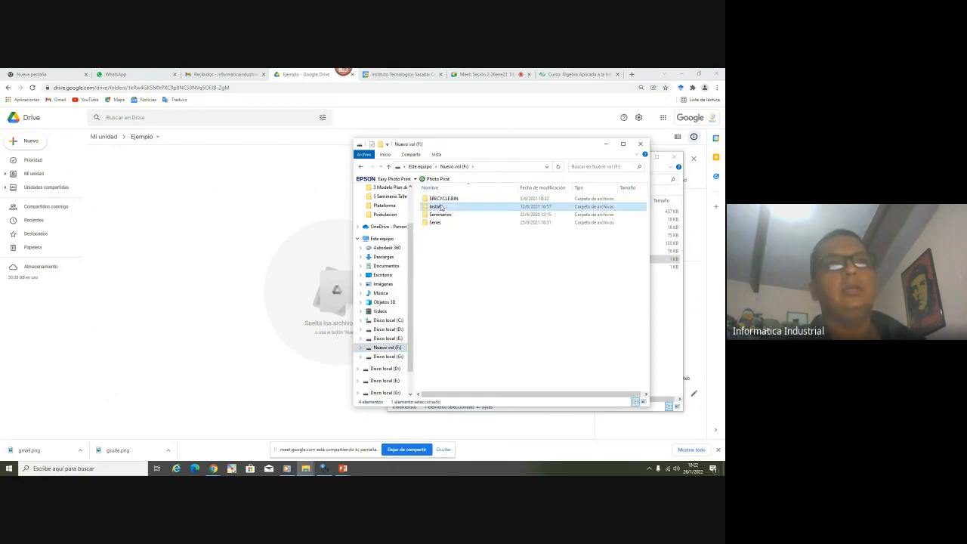
{"action": "double_click", "coordinate": [440, 207]}
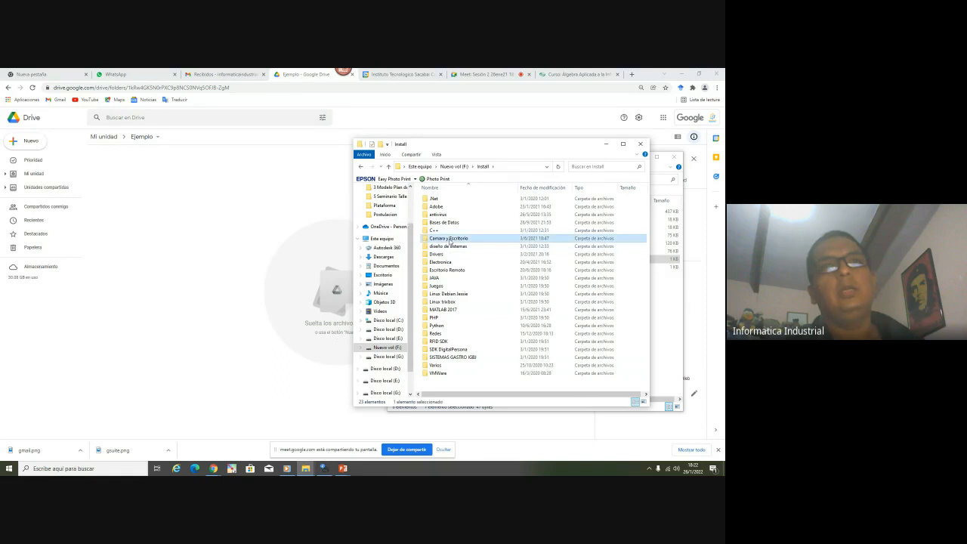
{"action": "double_click", "coordinate": [453, 238]}
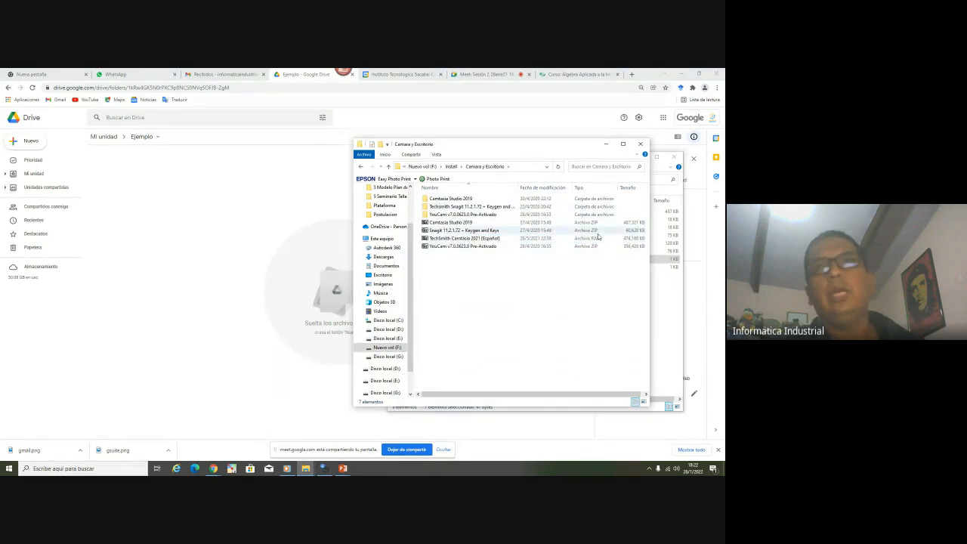
{"action": "left_click", "coordinate": [451, 231]}
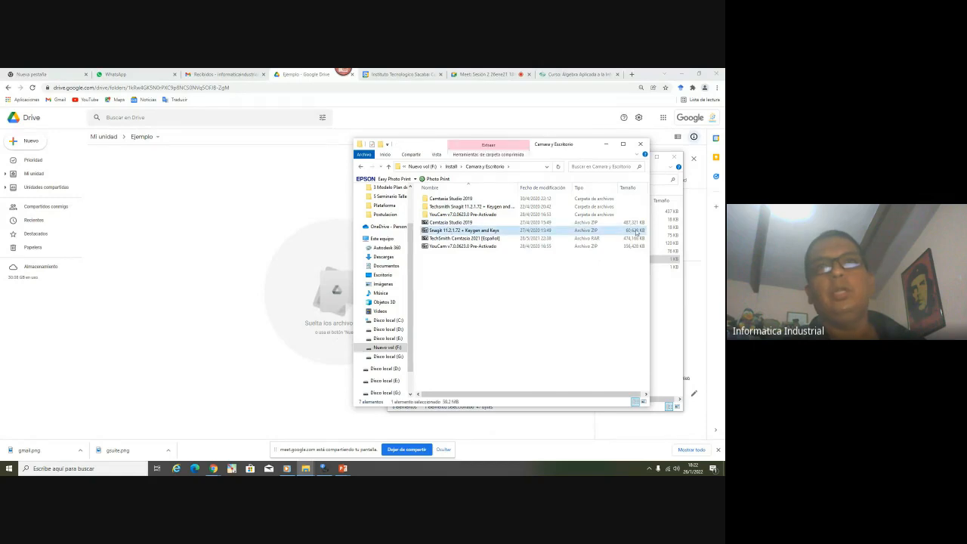
{"action": "left_click_drag", "start_coordinate": [440, 230], "coordinate": [193, 270]}
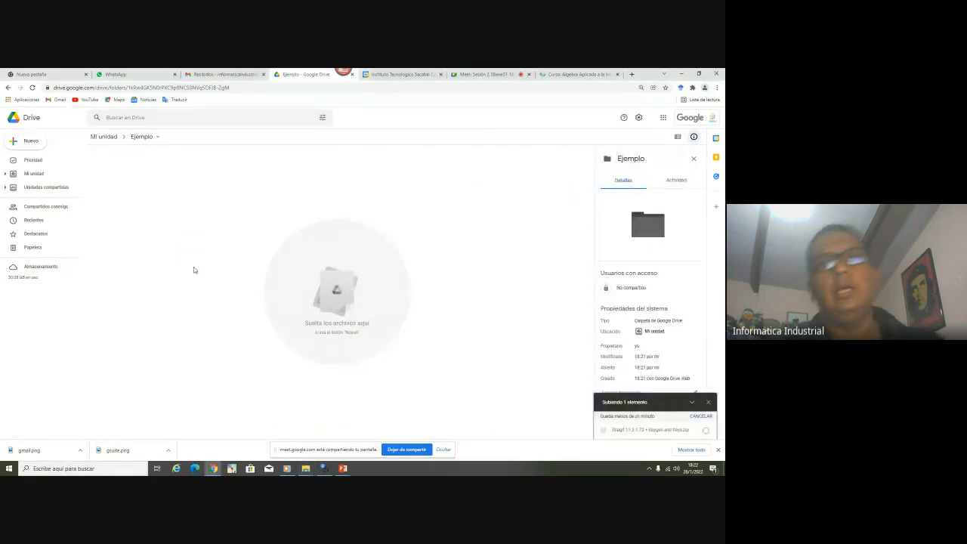
Reopen Ejemplo in Drive, show the Plataforma folder, and bring the 2da Sesión presentation forward
{"action": "left_click", "coordinate": [104, 136]}
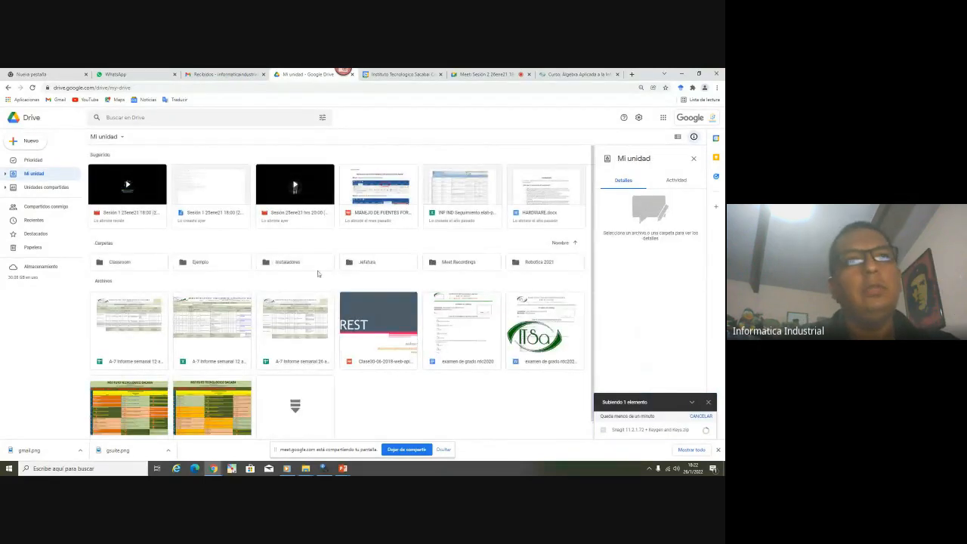
{"action": "double_click", "coordinate": [195, 266]}
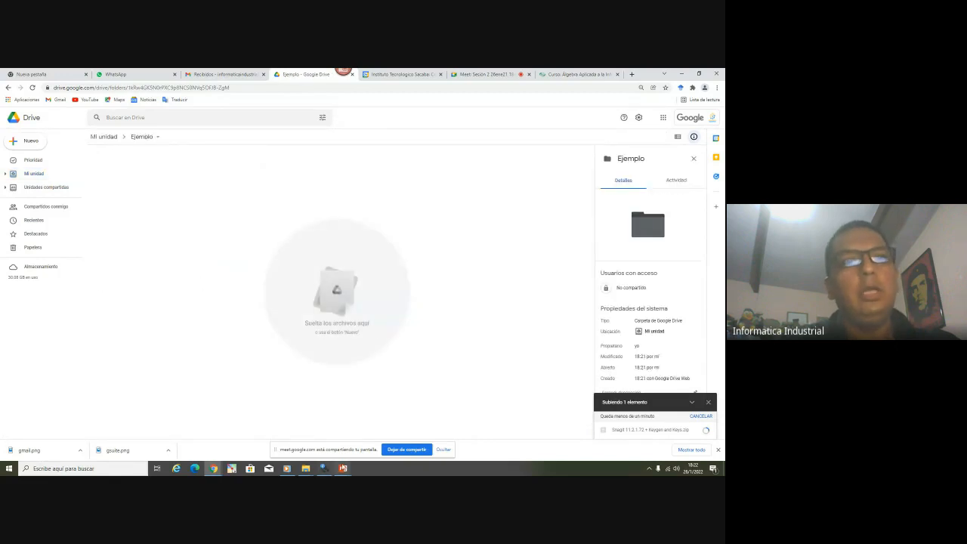
{"action": "left_click", "coordinate": [306, 469]}
{"action": "left_click", "coordinate": [333, 435]}
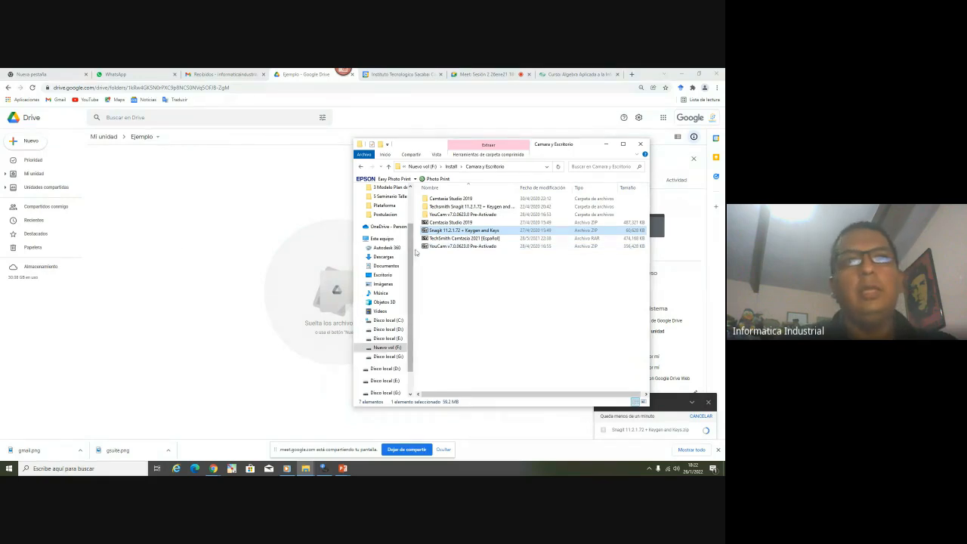
{"action": "scroll", "coordinate": [411, 237], "scroll_direction": "up", "scroll_amount": 3}
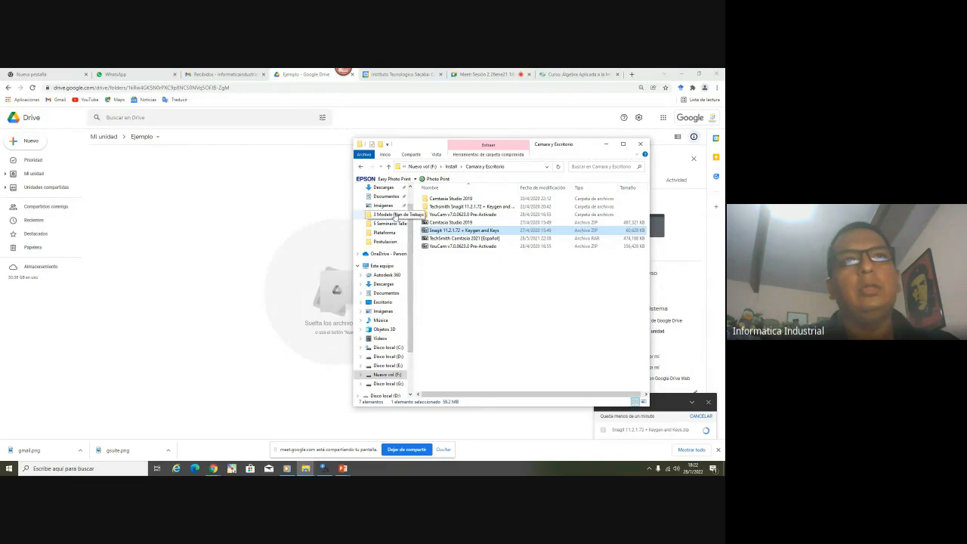
{"action": "left_click", "coordinate": [385, 232]}
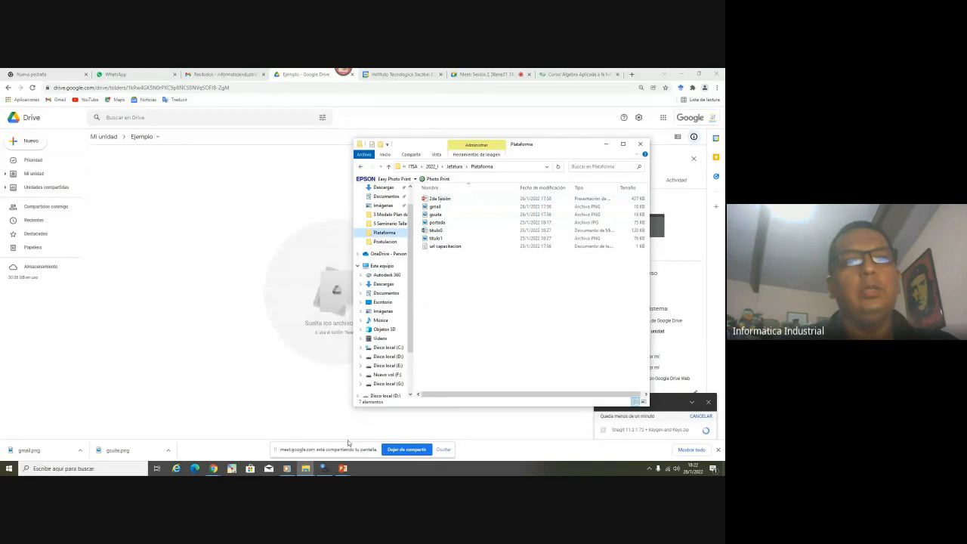
{"action": "left_click", "coordinate": [346, 469]}
{"action": "left_click", "coordinate": [301, 435]}
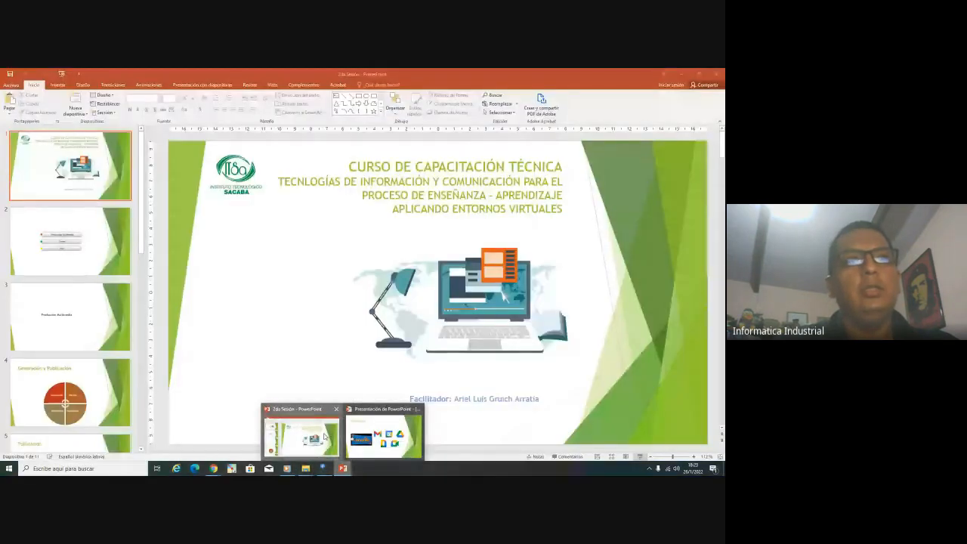
Use Guardar como to save 2da Sesión as a PDF into Plataforma, then return to Drive
{"action": "left_click", "coordinate": [11, 85]}
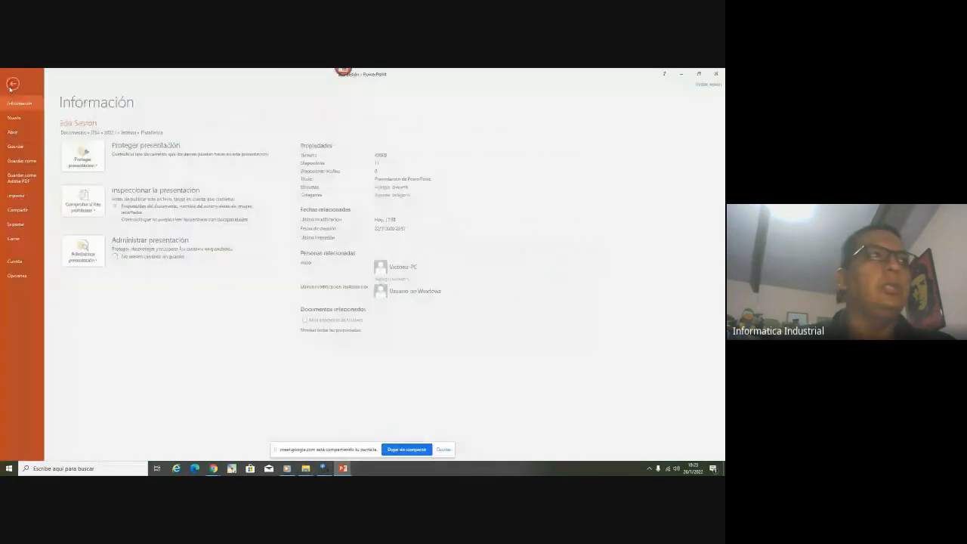
{"action": "left_click", "coordinate": [17, 161]}
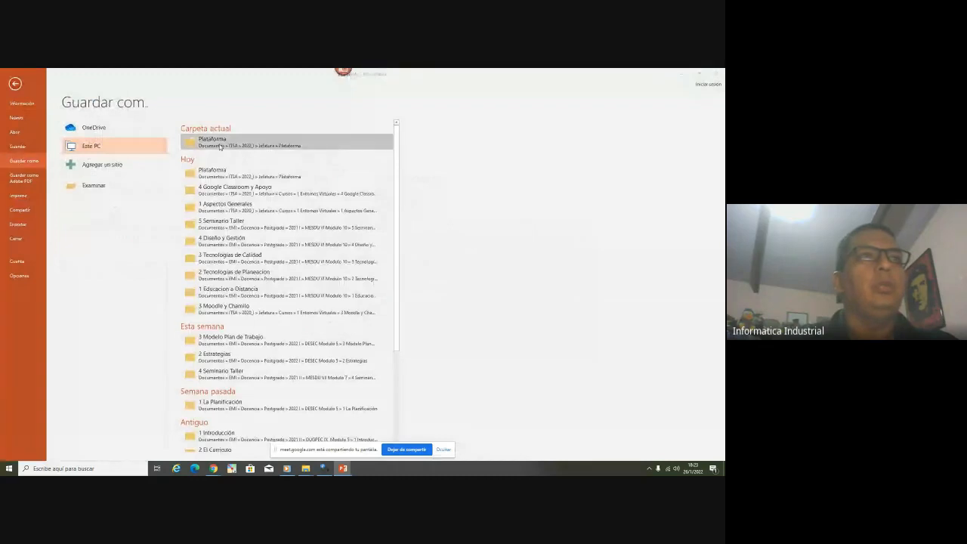
{"action": "left_click", "coordinate": [226, 142]}
{"action": "left_click", "coordinate": [113, 229]}
{"action": "left_click", "coordinate": [56, 254]}
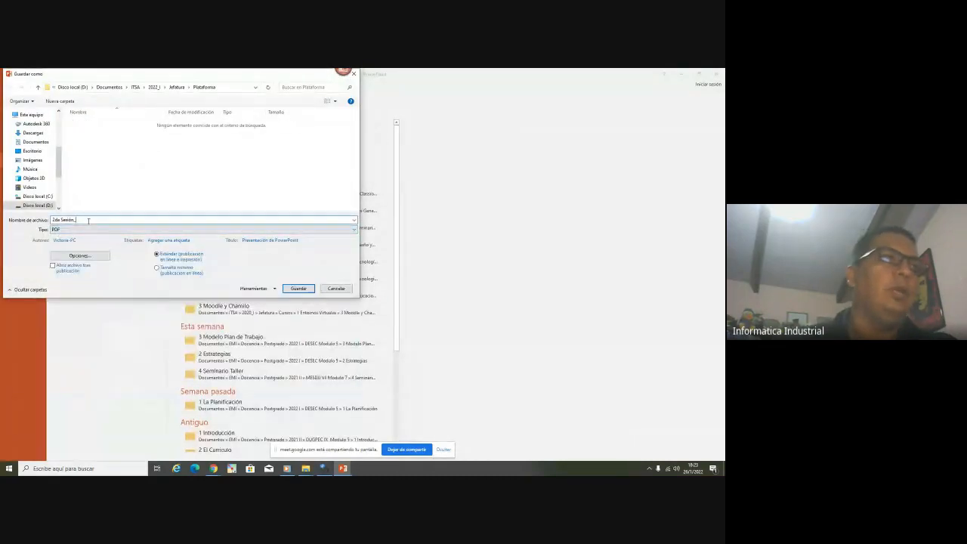
{"action": "key", "text": "Return"}
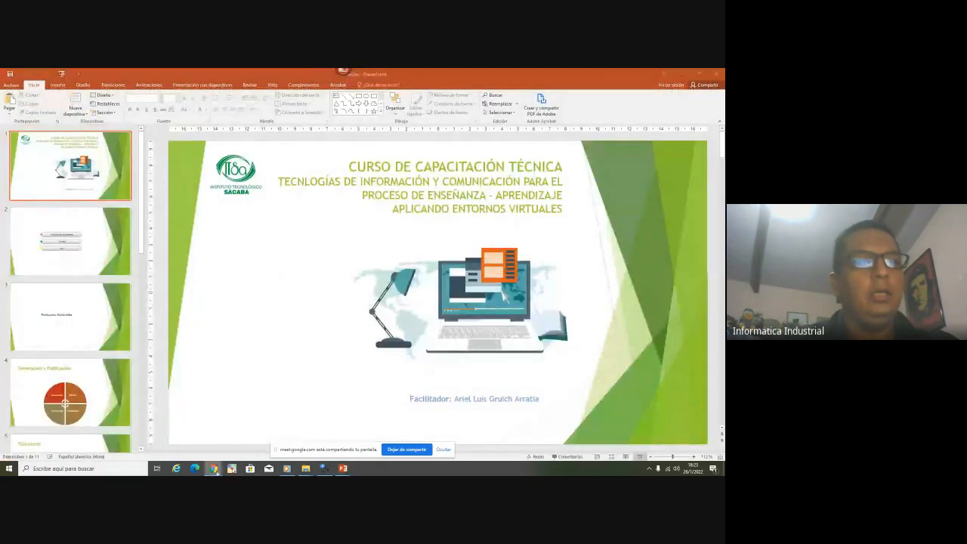
{"action": "mouse_move", "coordinate": [216, 472]}
{"action": "left_click", "coordinate": [183, 440]}
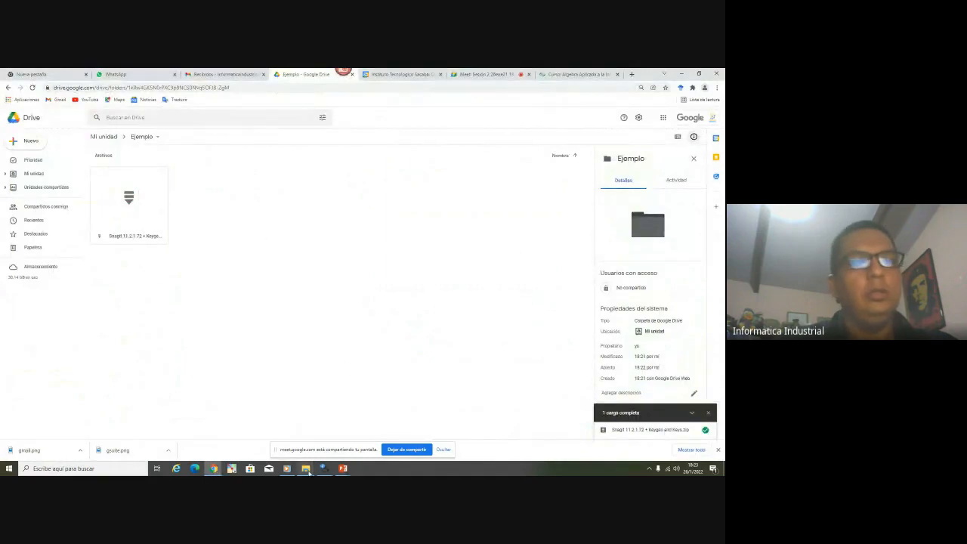
Drag 2da Sesión_.pdf from the Plataforma folder into the Drive Ejemplo folder
{"action": "mouse_move", "coordinate": [309, 472]}
{"action": "mouse_move", "coordinate": [294, 440]}
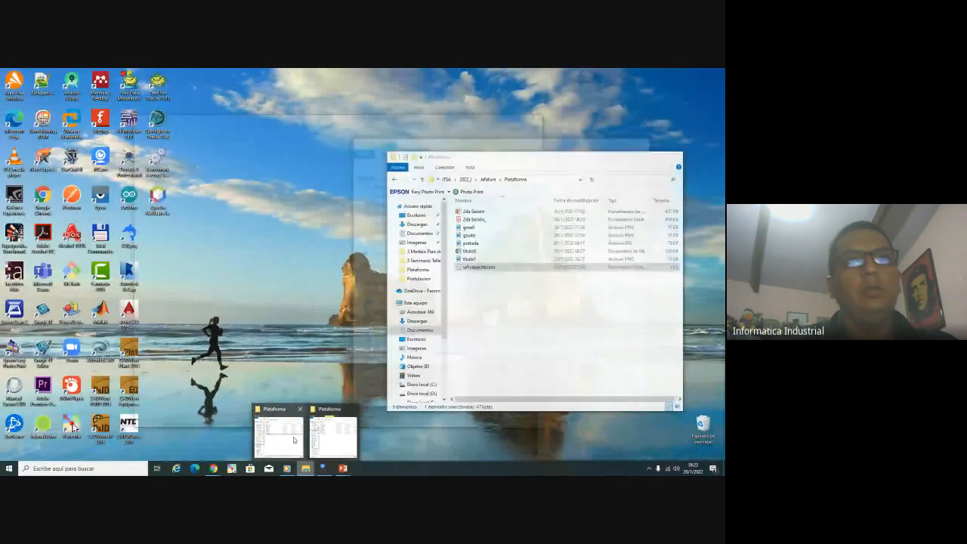
{"action": "left_click", "coordinate": [294, 440]}
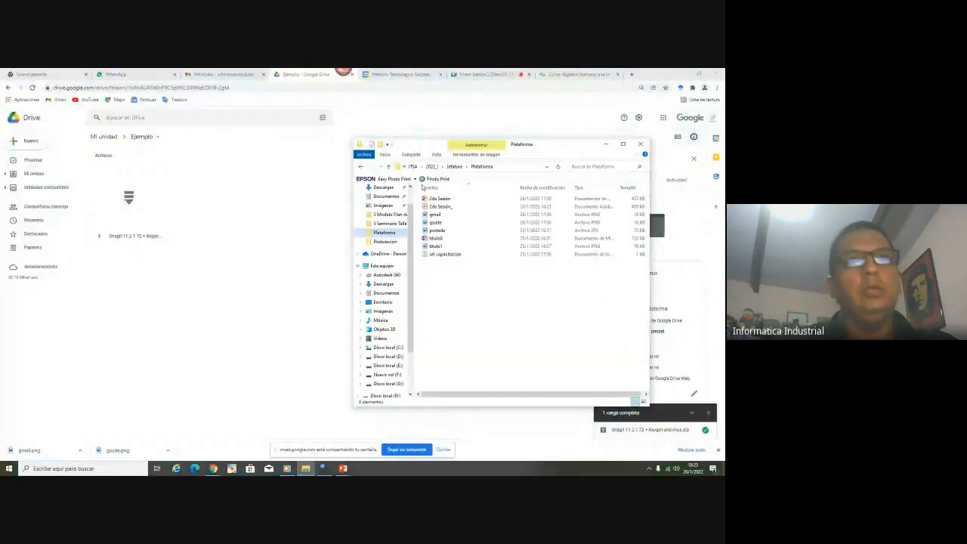
{"action": "left_click", "coordinate": [438, 206]}
{"action": "left_click_drag", "start_coordinate": [433, 210], "coordinate": [238, 256]}
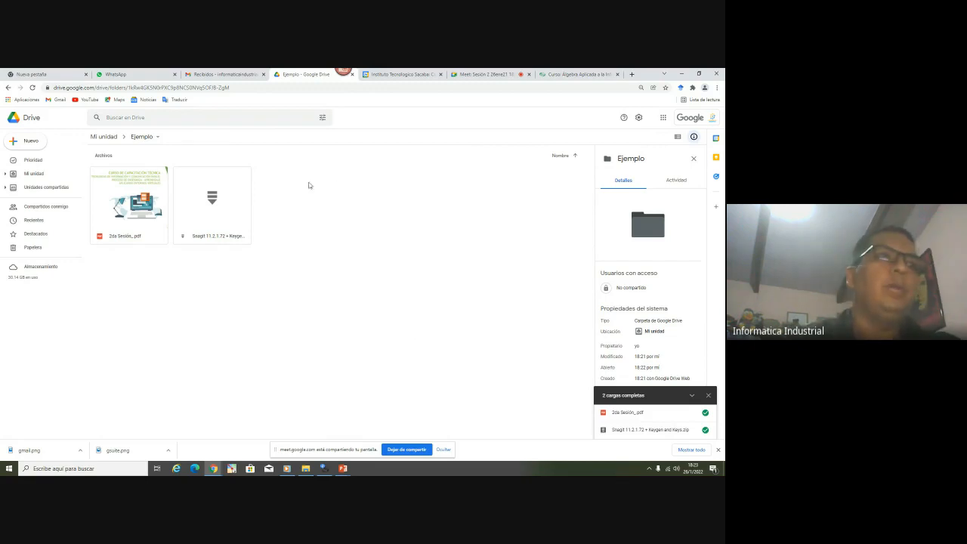
Open sharing settings for 2da Sesión_.pdf, admitting a participant to the Meet call meanwhile
{"action": "left_click", "coordinate": [119, 208]}
{"action": "right_click", "coordinate": [134, 206]}
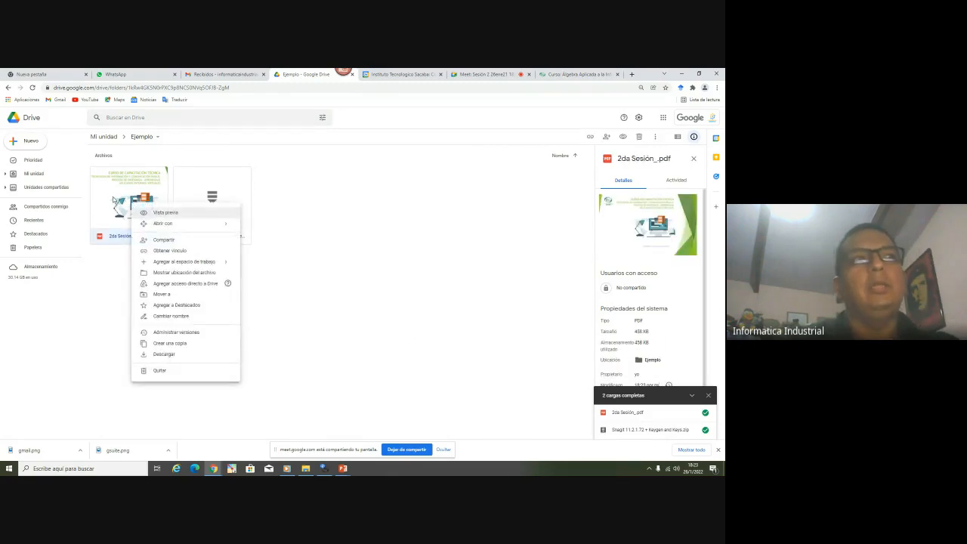
{"action": "left_click", "coordinate": [94, 358]}
{"action": "right_click", "coordinate": [113, 211]}
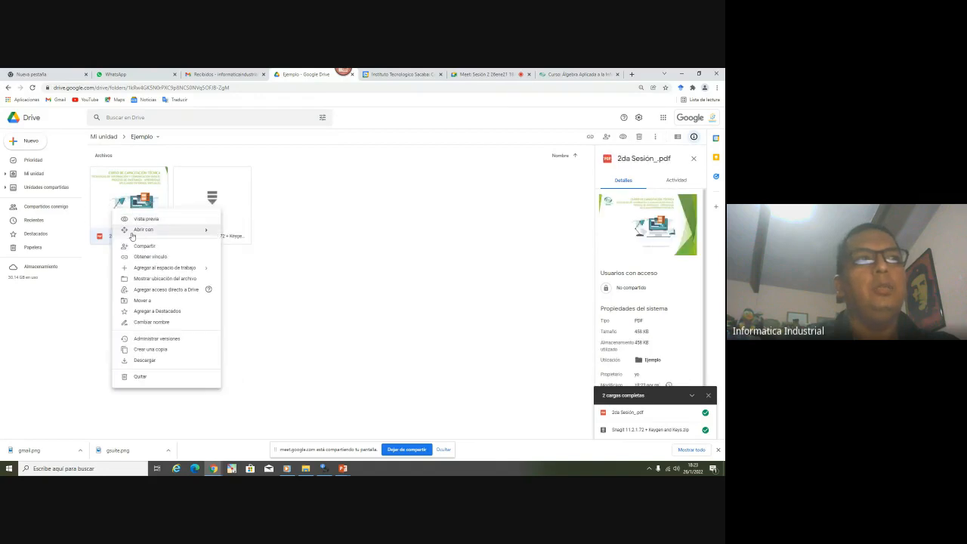
{"action": "left_click", "coordinate": [137, 247]}
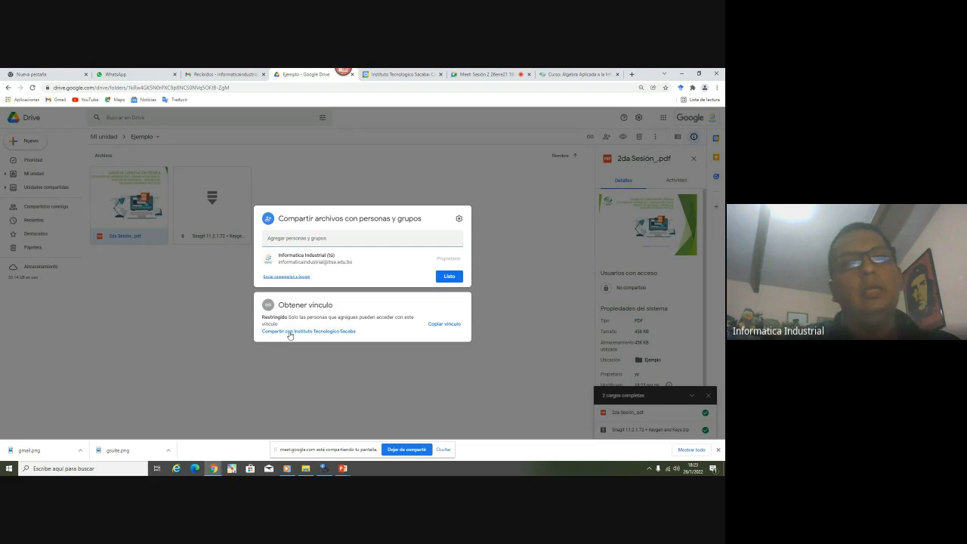
{"action": "left_click", "coordinate": [332, 335]}
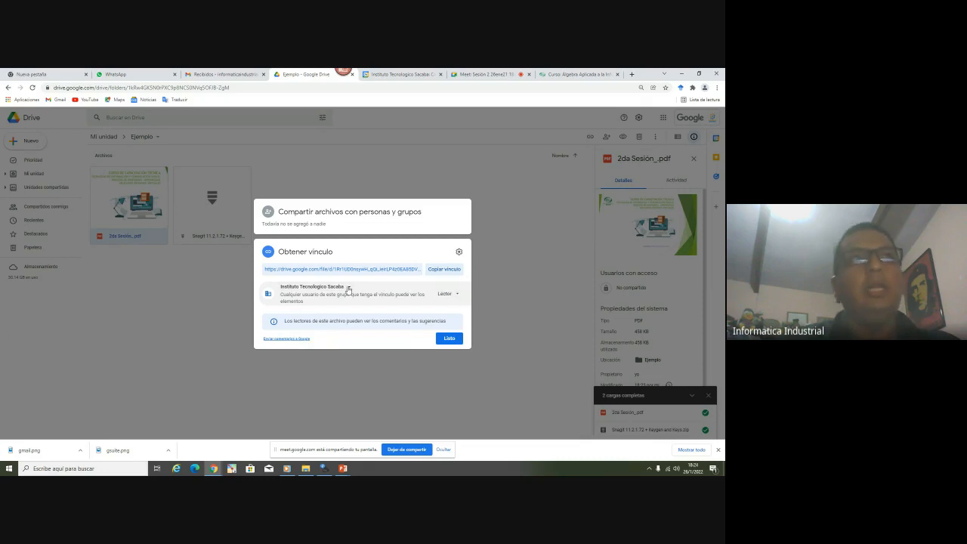
{"action": "left_click", "coordinate": [484, 74]}
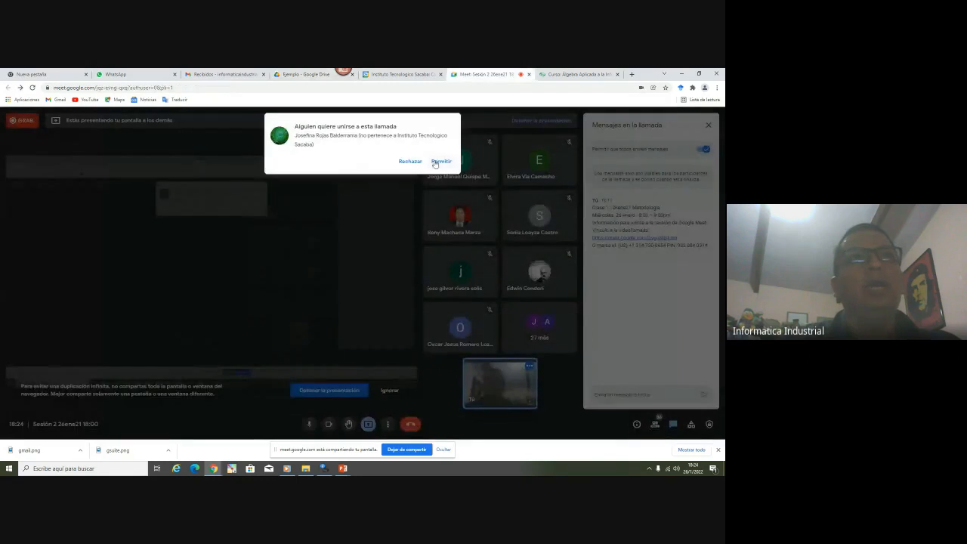
{"action": "left_click", "coordinate": [441, 162]}
{"action": "left_click", "coordinate": [306, 74]}
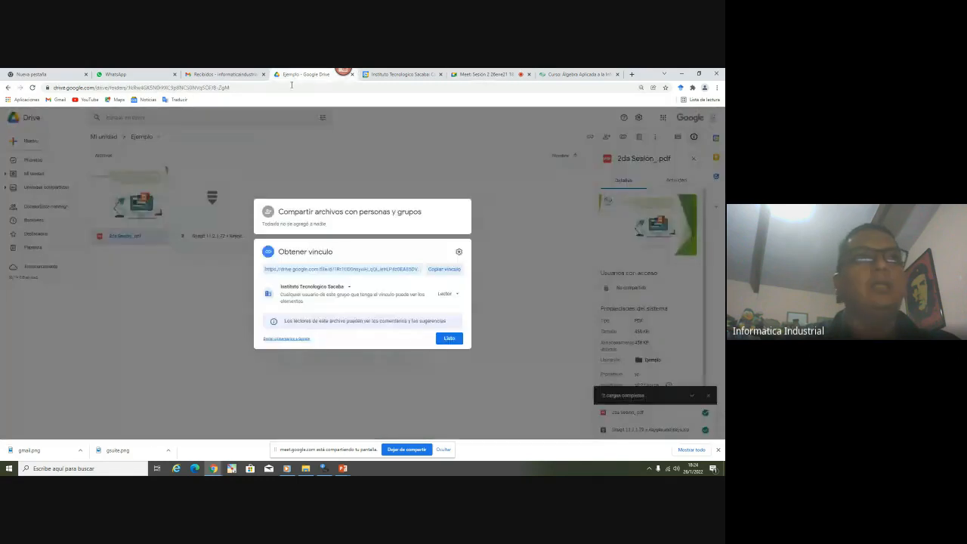
Set link access to 'Cualquier persona que tenga el vínculo', copy the link, and close the dialog
{"action": "left_click", "coordinate": [341, 287]}
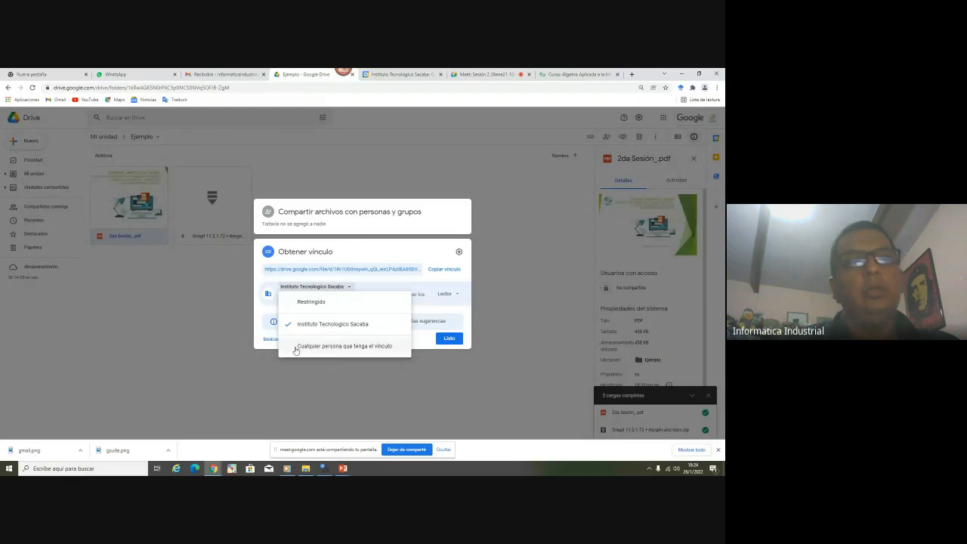
{"action": "left_click", "coordinate": [366, 347]}
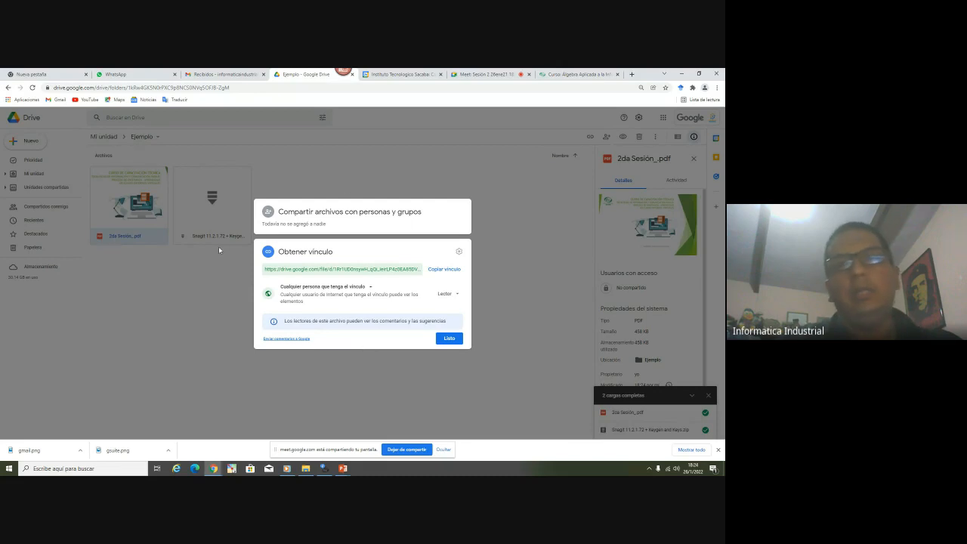
{"action": "left_click", "coordinate": [436, 271]}
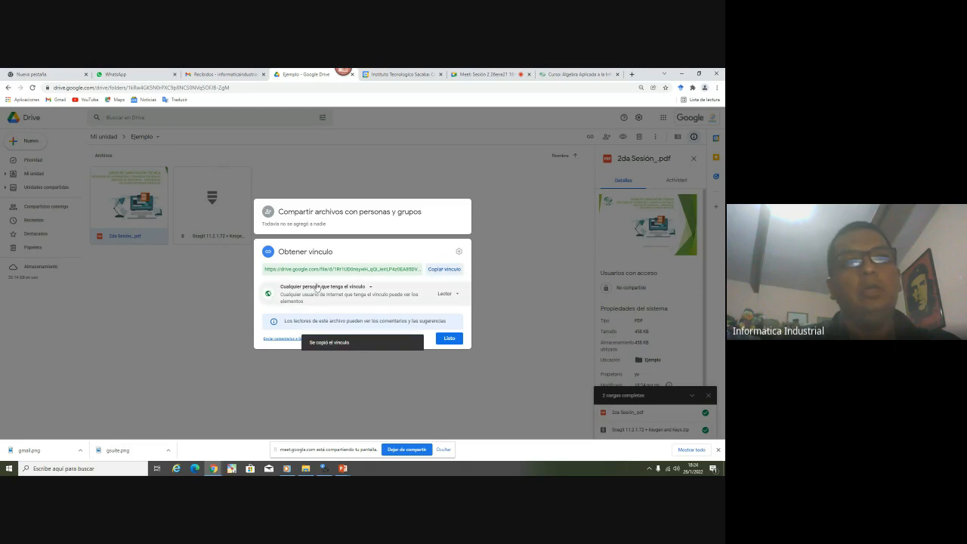
{"action": "left_click", "coordinate": [439, 270]}
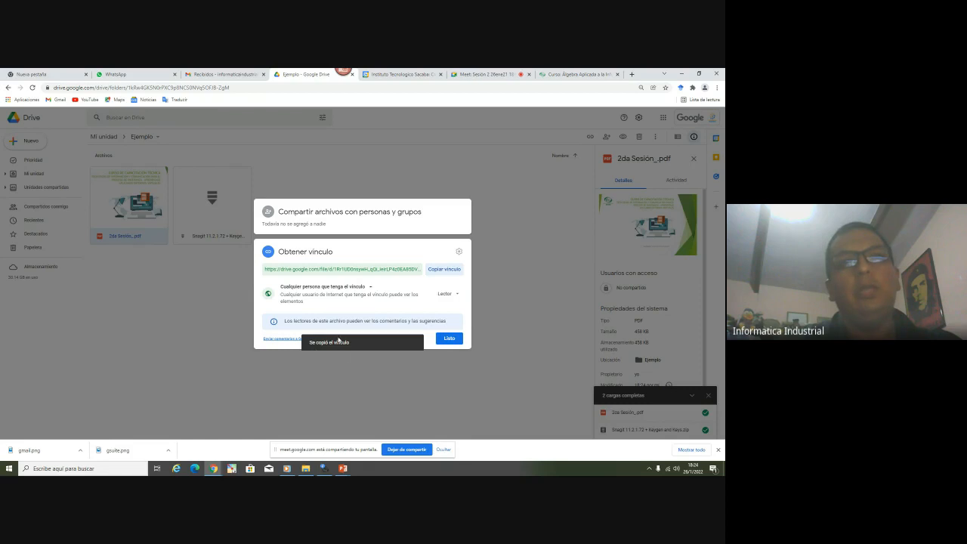
{"action": "left_click", "coordinate": [448, 339]}
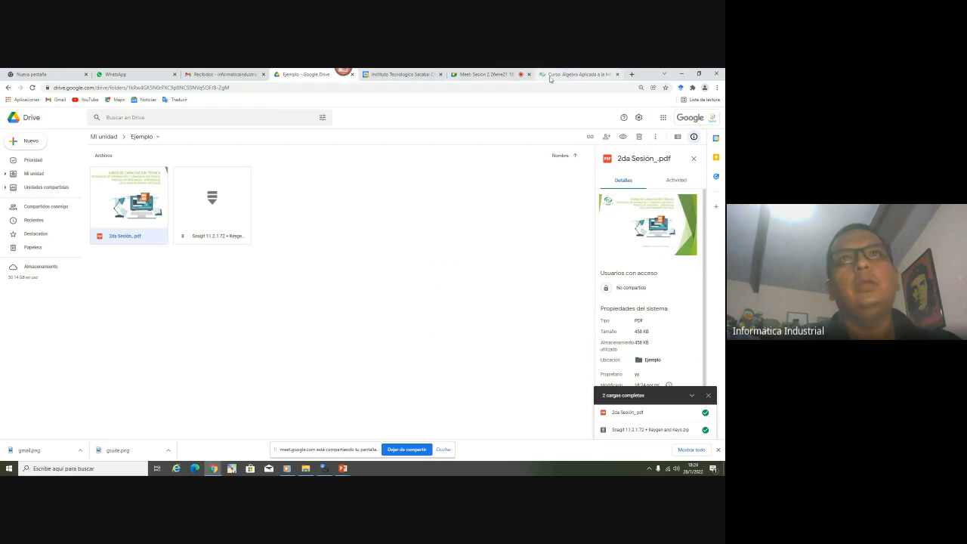
{"action": "left_click", "coordinate": [551, 77]}
Add an Etiqueta reading 'Recursos:' without completion tracking and drag it above Sesión Síncrona
{"action": "scroll", "coordinate": [431, 287], "scroll_direction": "down", "scroll_amount": 2}
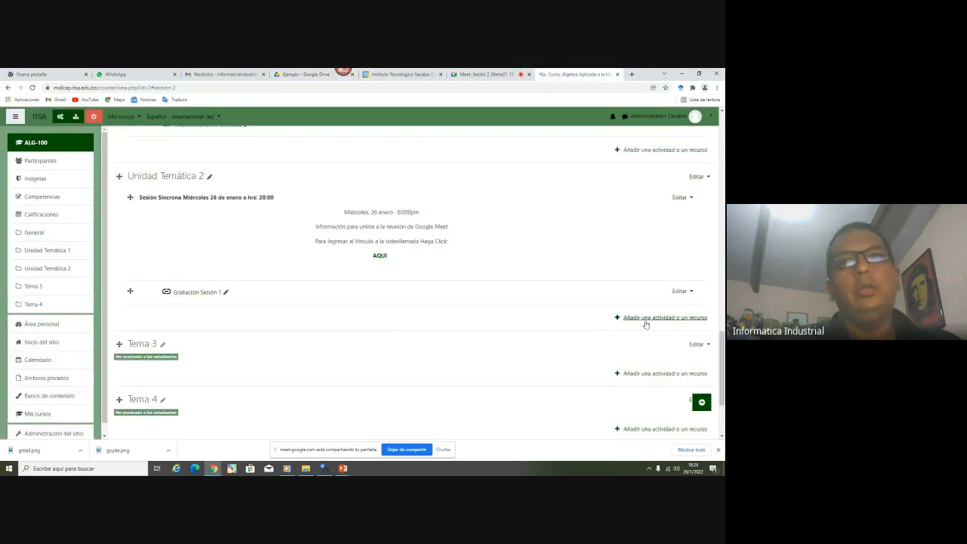
{"action": "left_click", "coordinate": [646, 318]}
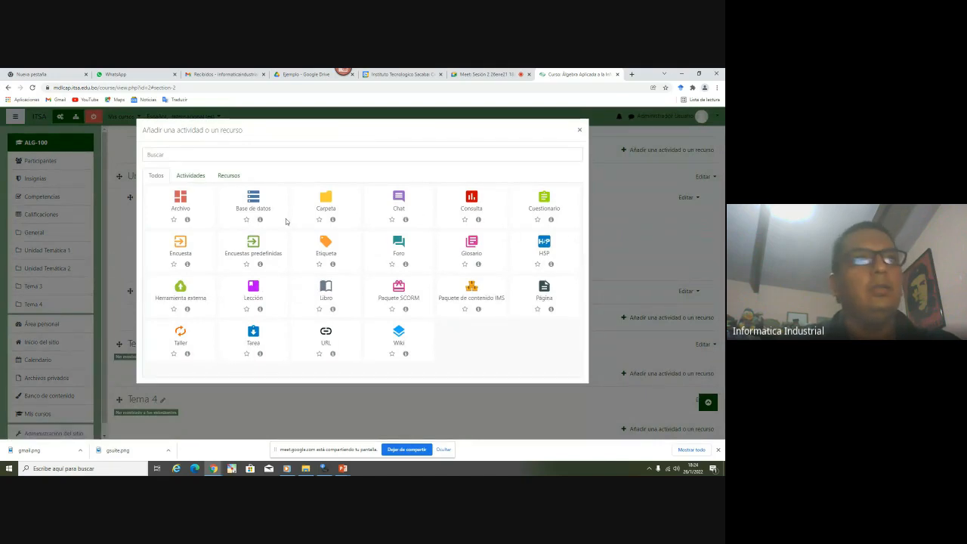
{"action": "left_click", "coordinate": [332, 246]}
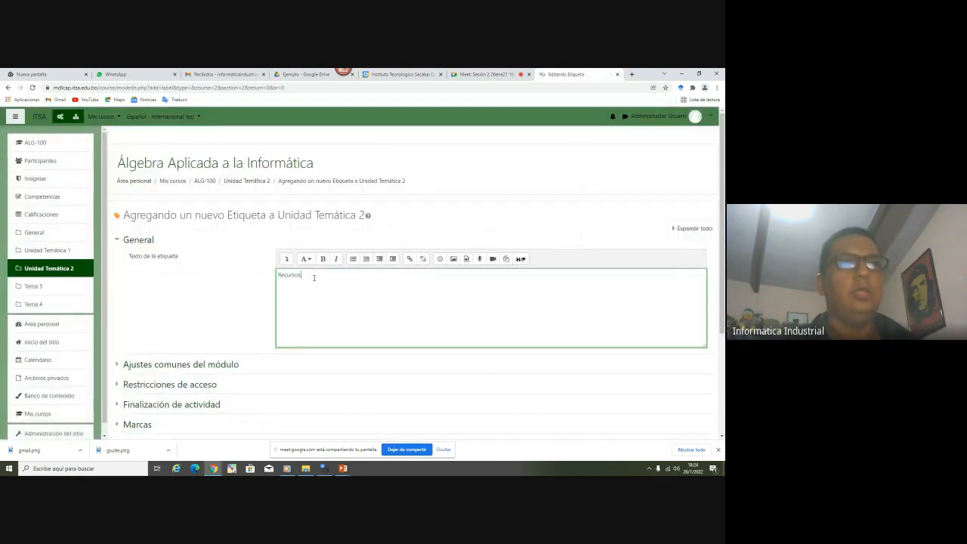
{"action": "triple_click", "coordinate": [315, 276]}
{"action": "left_click", "coordinate": [286, 258]}
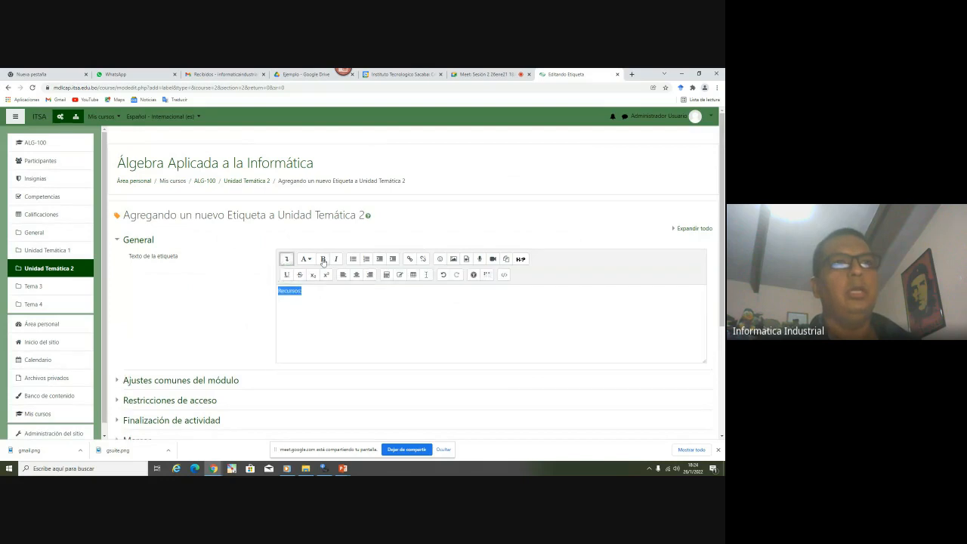
{"action": "scroll", "coordinate": [263, 309], "scroll_direction": "down", "scroll_amount": 2}
{"action": "left_click", "coordinate": [196, 266]}
{"action": "left_click", "coordinate": [309, 284]}
{"action": "left_click", "coordinate": [351, 303]}
{"action": "left_click", "coordinate": [308, 349]}
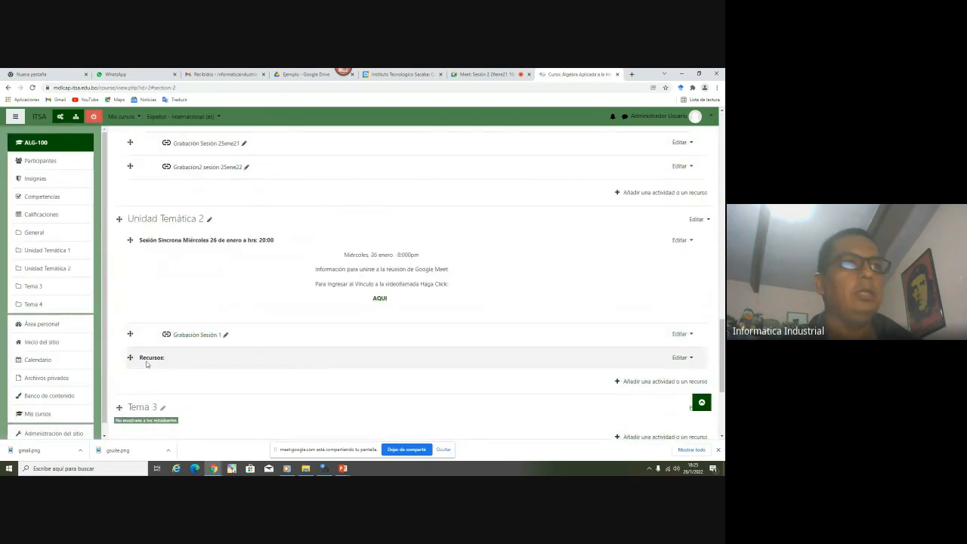
{"action": "left_click_drag", "start_coordinate": [130, 357], "coordinate": [135, 251]}
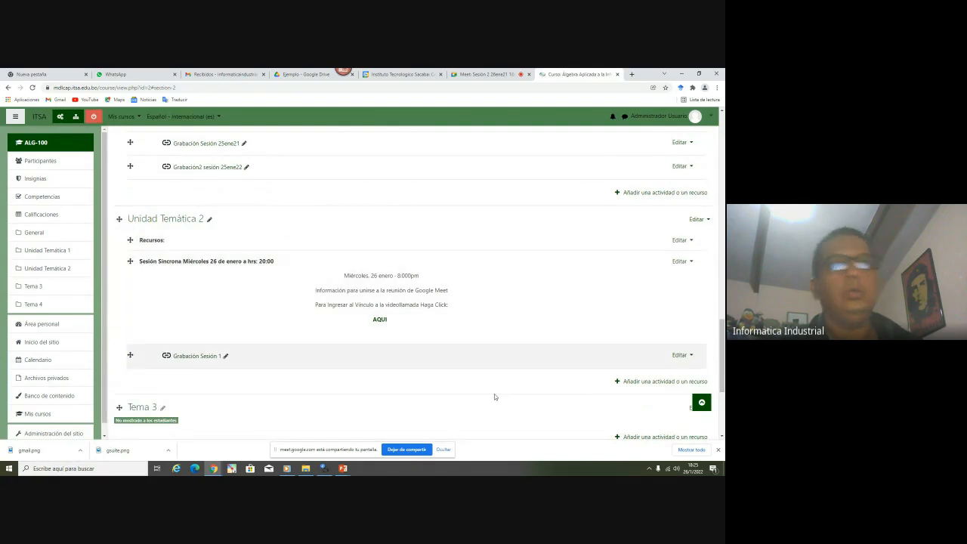
Add a URL resource to Unidad Temática 2 with the copied Drive link, named Presentación Sesión 2
{"action": "left_click", "coordinate": [647, 382]}
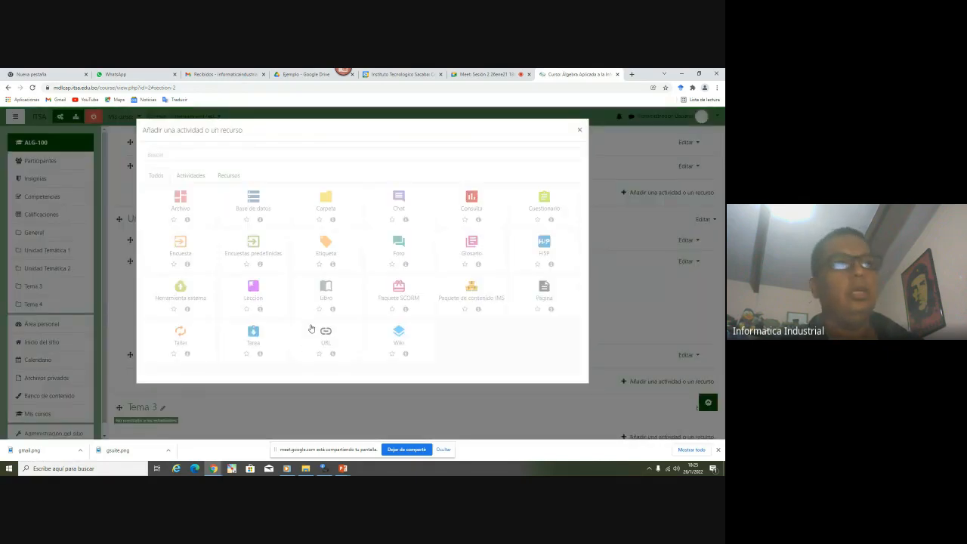
{"action": "left_click", "coordinate": [329, 339]}
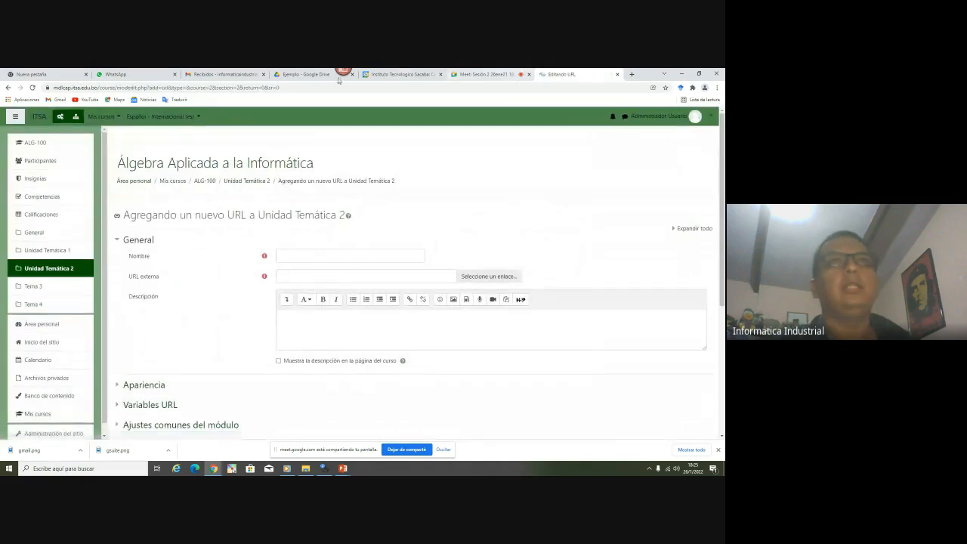
{"action": "left_click", "coordinate": [305, 75]}
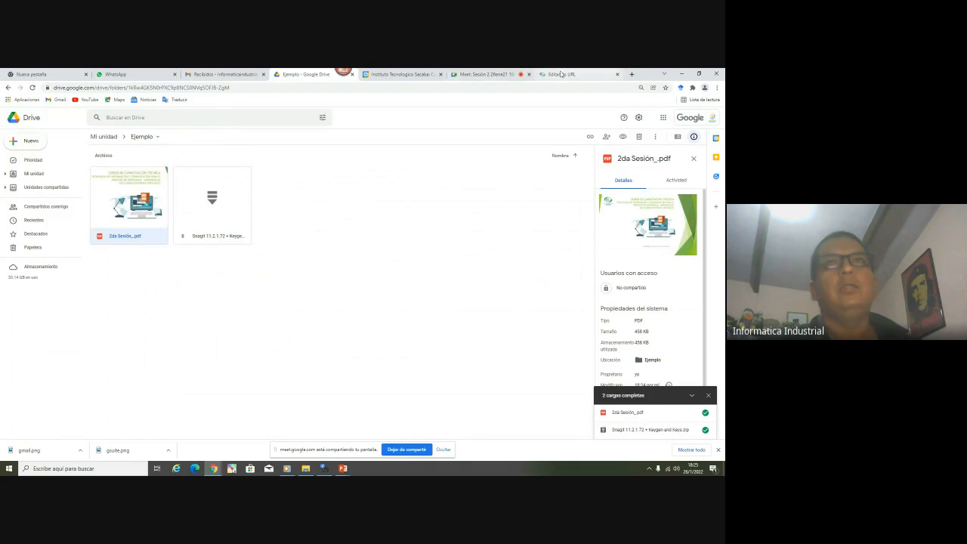
{"action": "left_click", "coordinate": [562, 74]}
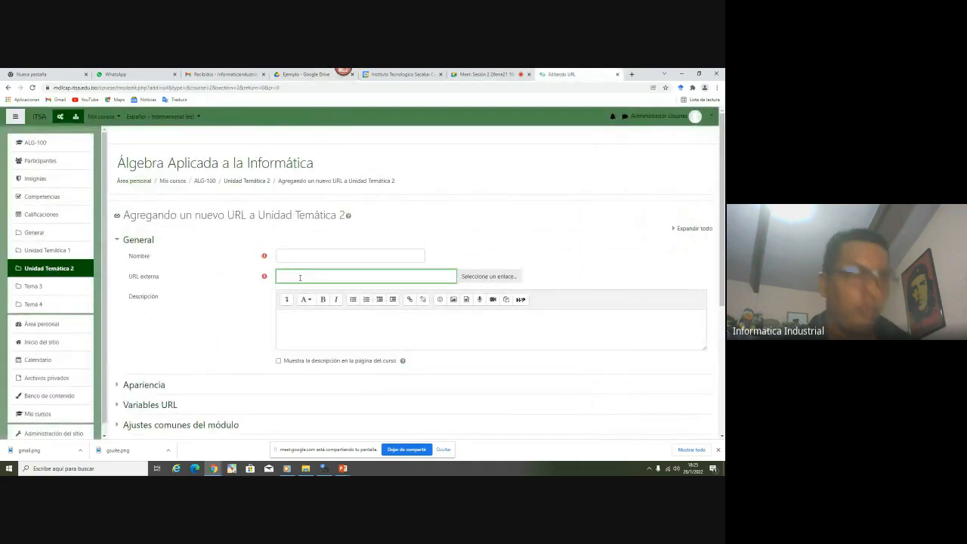
{"action": "left_click", "coordinate": [320, 260]}
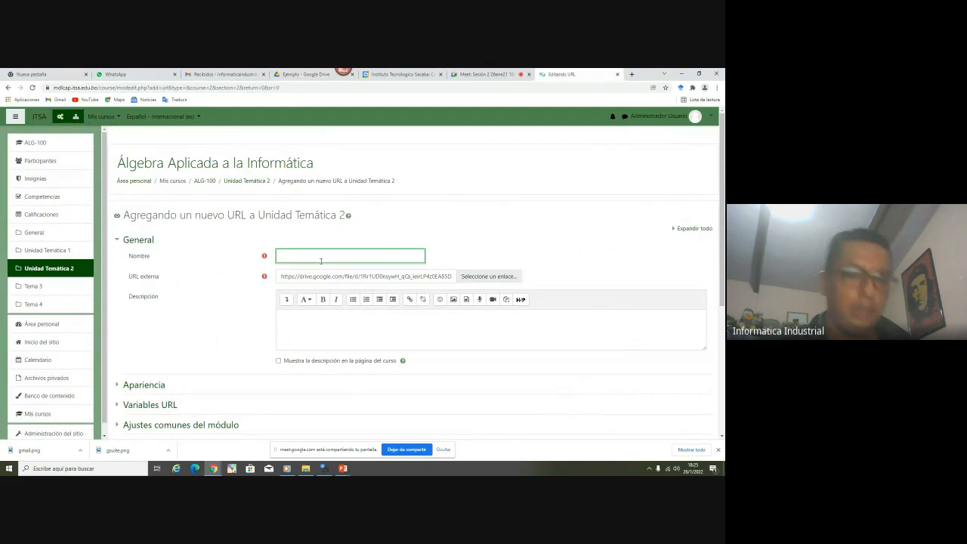
{"action": "type", "text": "Prwaw"}
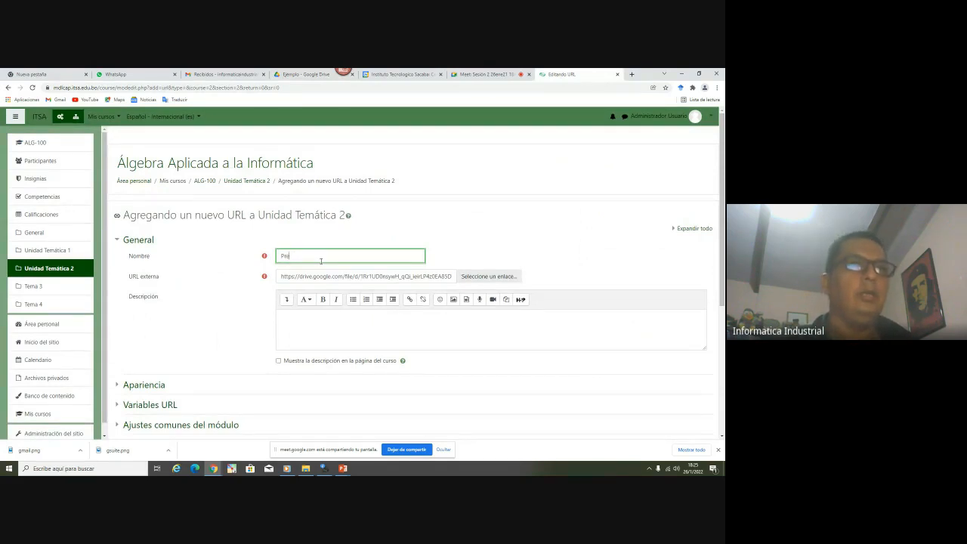
{"action": "type", "text": "ntac"}
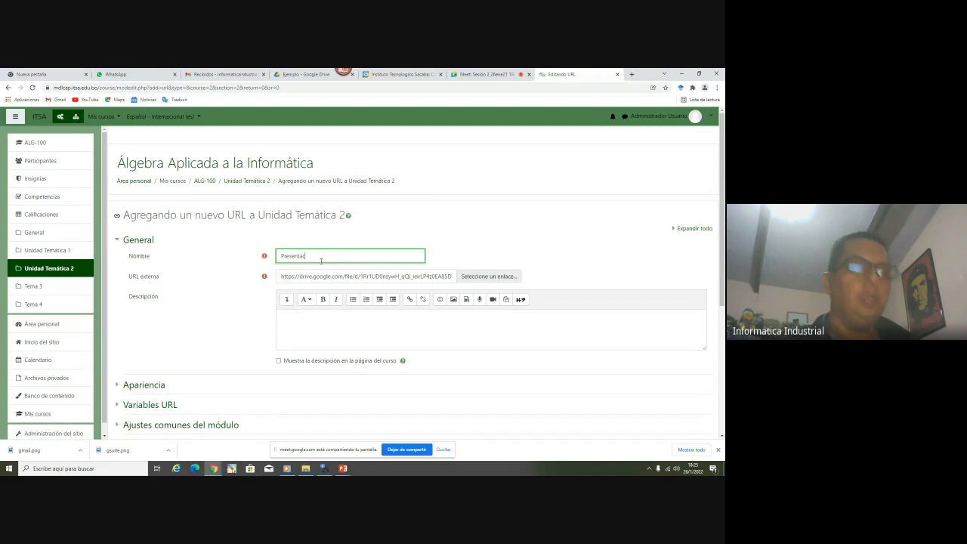
{"action": "type", "text": "ión Sesión 2"}
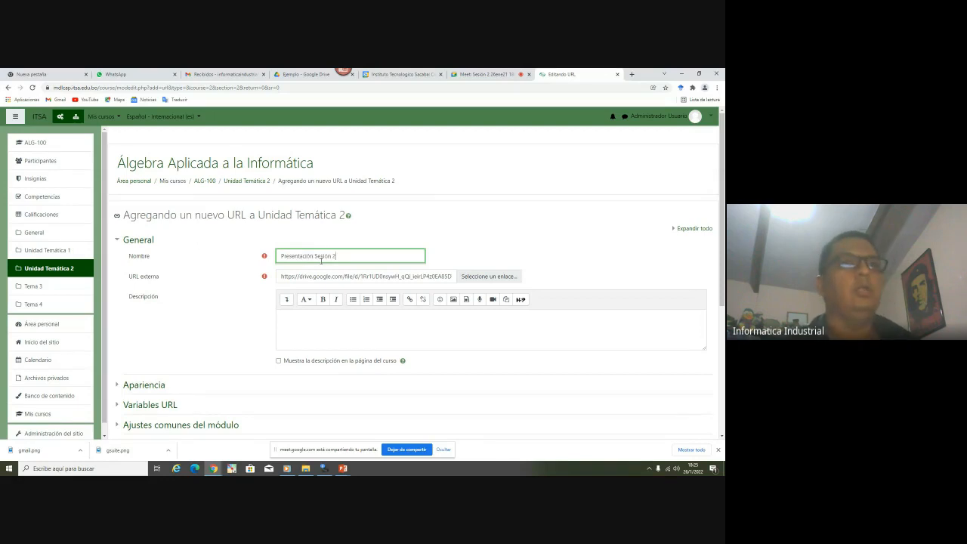
Set Mostrar to Abrir, set completion to No indicar finalización, and save back to the course
{"action": "scroll", "coordinate": [321, 261], "scroll_direction": "down", "scroll_amount": 3}
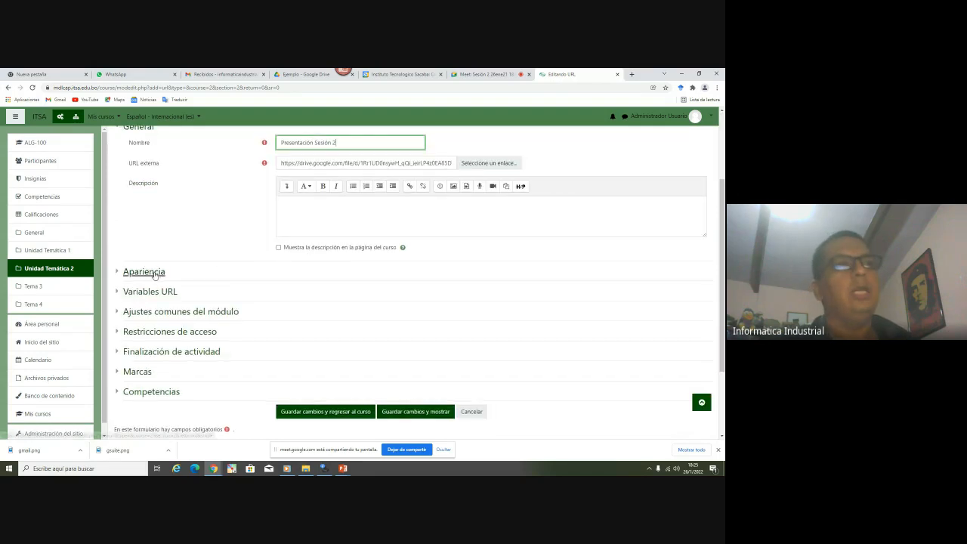
{"action": "left_click", "coordinate": [153, 274]}
{"action": "left_click", "coordinate": [306, 289]}
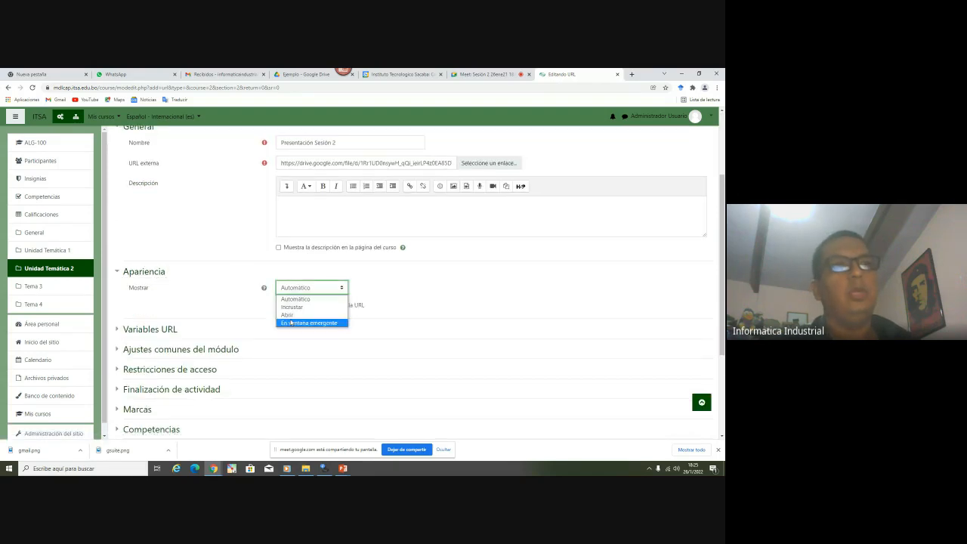
{"action": "left_click", "coordinate": [293, 316]}
{"action": "scroll", "coordinate": [225, 281], "scroll_direction": "down", "scroll_amount": 3}
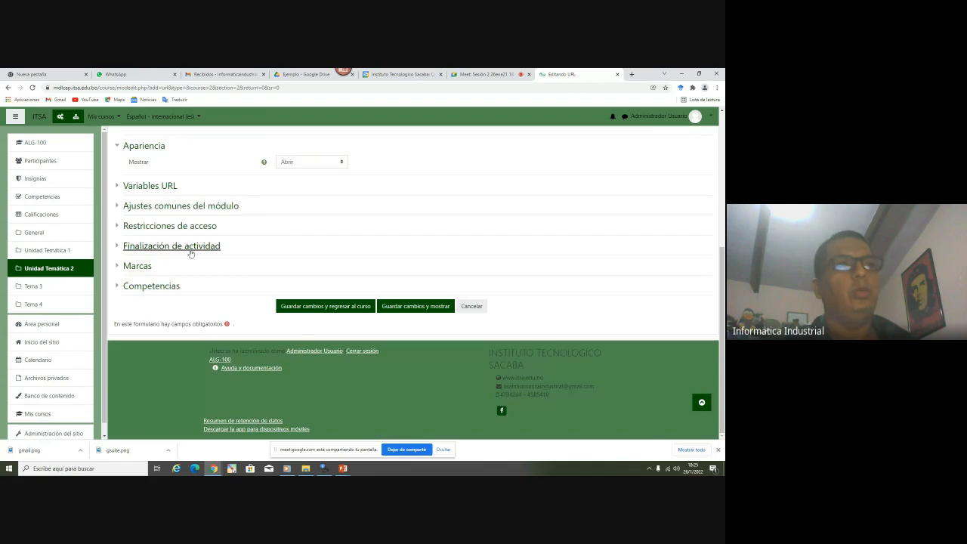
{"action": "left_click", "coordinate": [195, 247]}
{"action": "left_click", "coordinate": [289, 261]}
{"action": "left_click", "coordinate": [300, 275]}
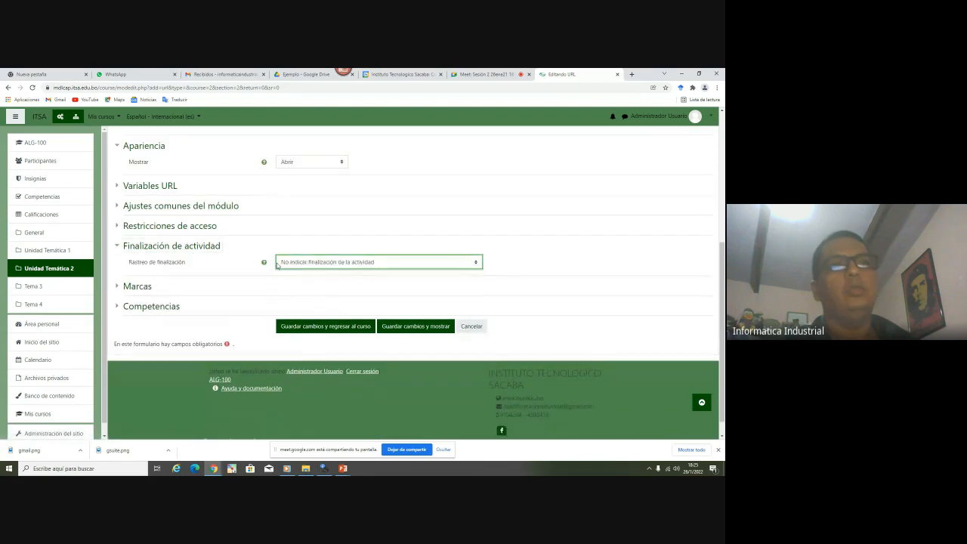
{"action": "left_click", "coordinate": [321, 327]}
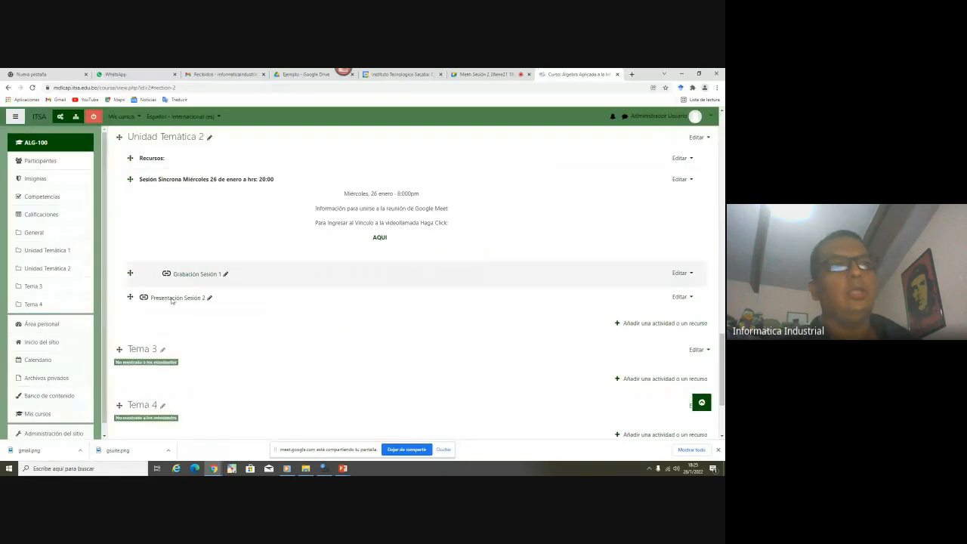
Move Presentación Sesión 2 just below Recursos and indent it one level right
{"action": "scroll", "coordinate": [175, 321], "scroll_direction": "up", "scroll_amount": 2}
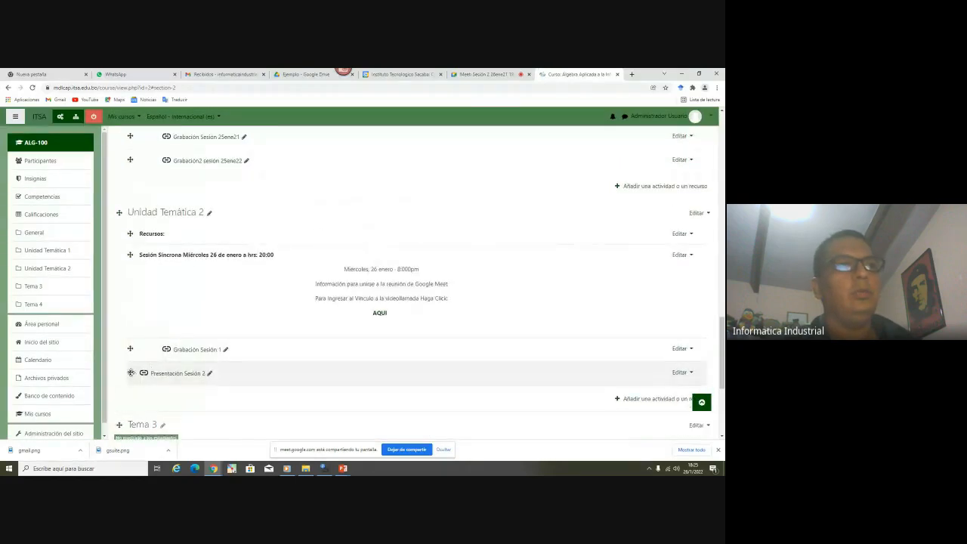
{"action": "left_click_drag", "start_coordinate": [132, 372], "coordinate": [151, 261]}
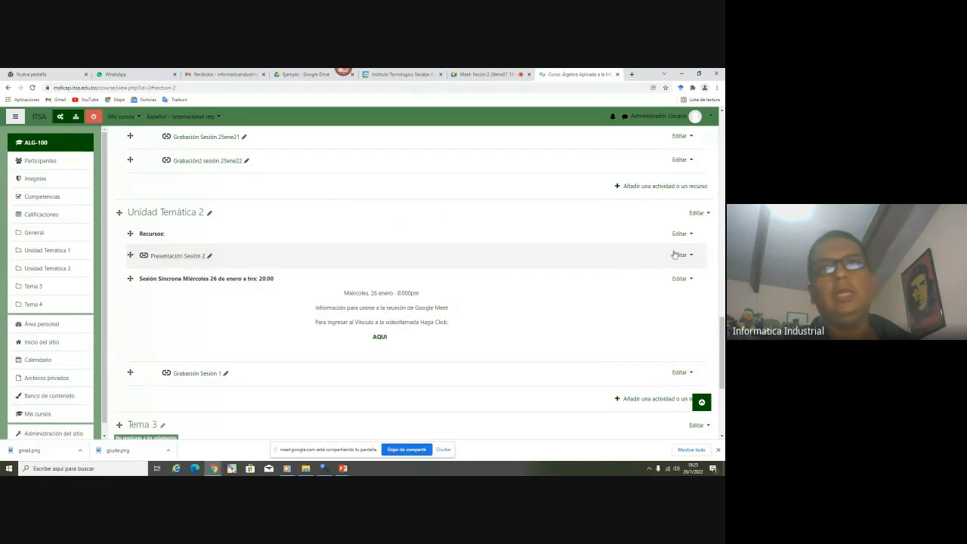
{"action": "left_click", "coordinate": [676, 255]}
{"action": "left_click", "coordinate": [686, 256]}
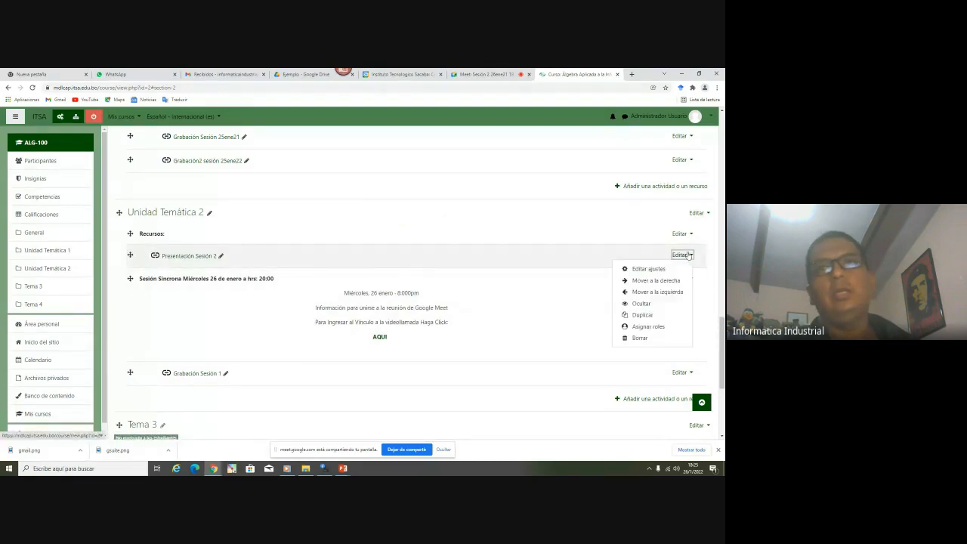
{"action": "left_click", "coordinate": [664, 281]}
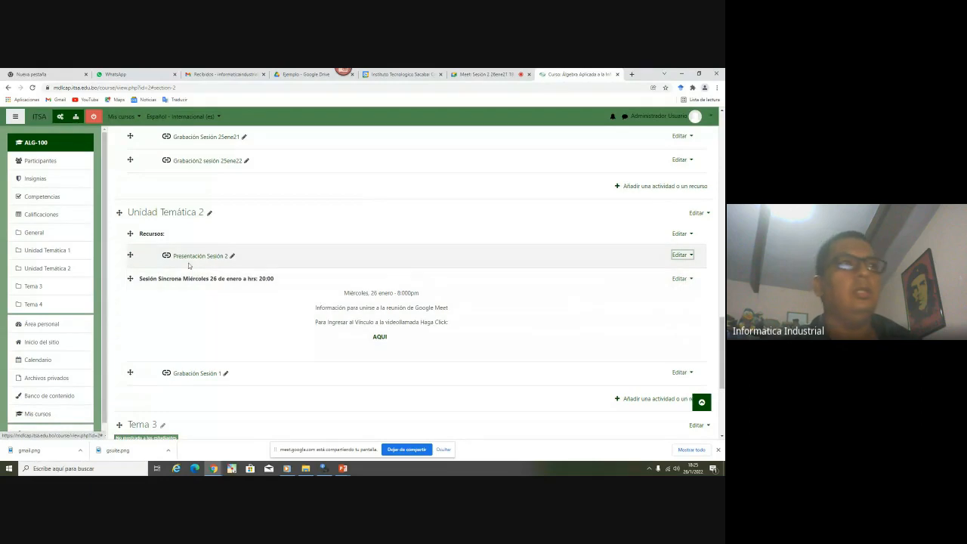
Turn editing off and review Unidad Temática 2 as students see it
{"action": "left_click", "coordinate": [95, 117]}
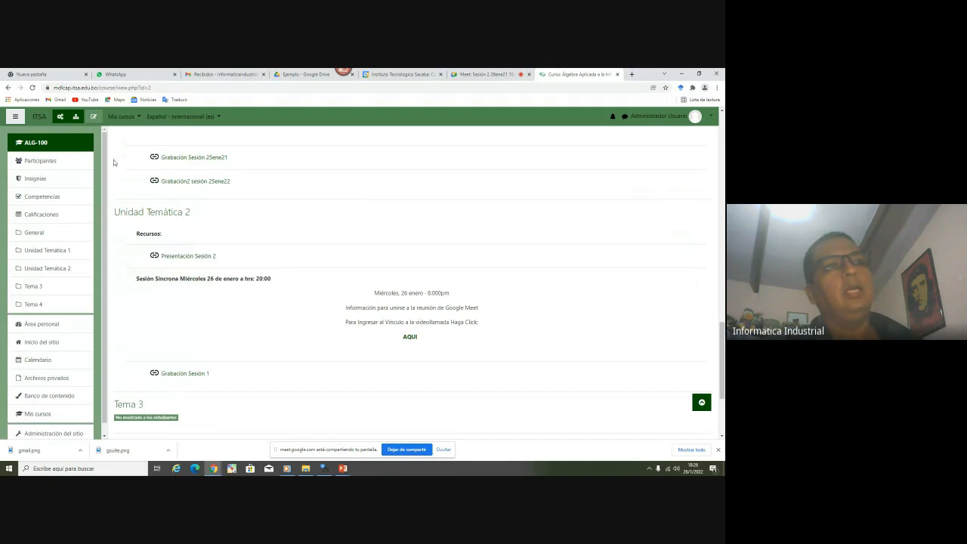
{"action": "scroll", "coordinate": [181, 231], "scroll_direction": "up", "scroll_amount": 5}
{"action": "scroll", "coordinate": [181, 231], "scroll_direction": "down", "scroll_amount": 3}
{"action": "scroll", "coordinate": [268, 224], "scroll_direction": "down", "scroll_amount": 4}
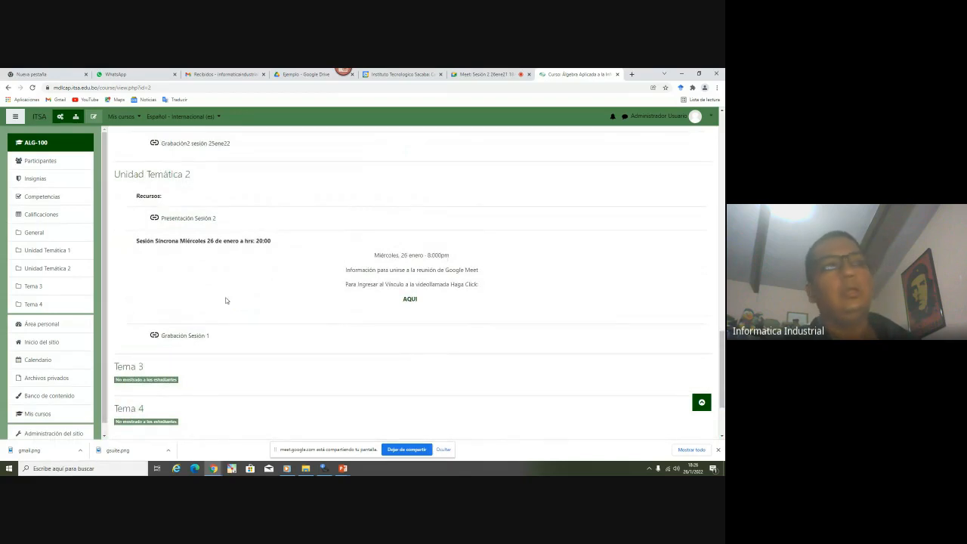
{"action": "left_click", "coordinate": [303, 74]}
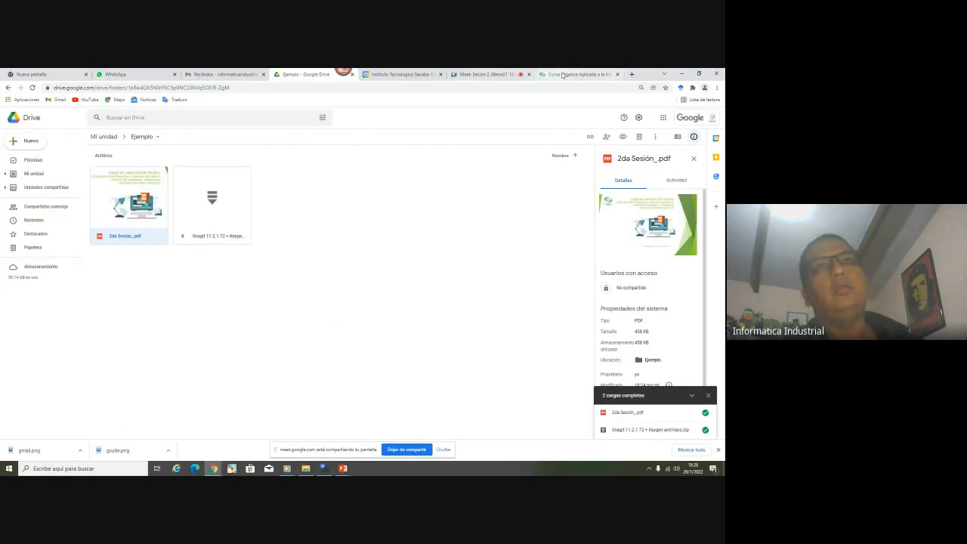
Open Presentación Sesión 2 in a new tab, check the 2da Sesión_.pdf slides, then close it
{"action": "left_click", "coordinate": [562, 75]}
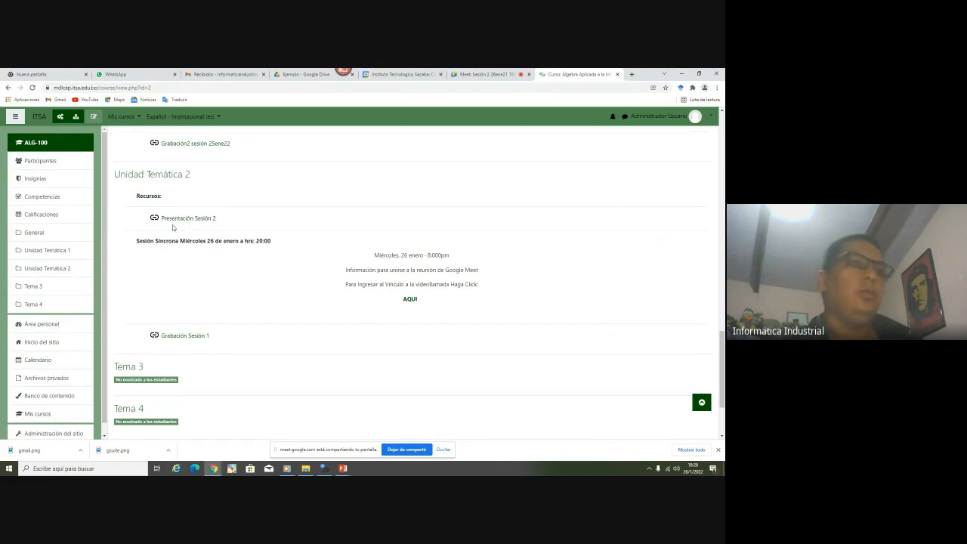
{"action": "right_click", "coordinate": [180, 219]}
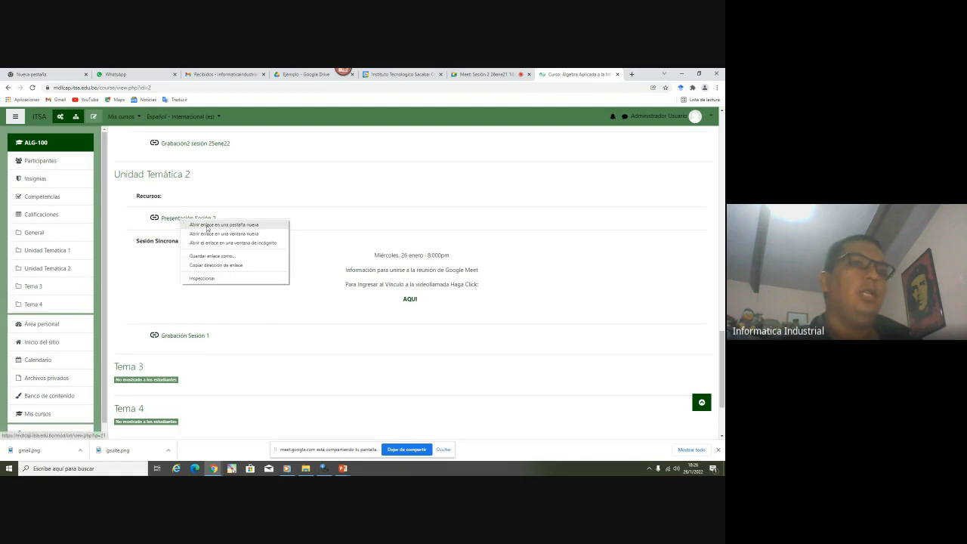
{"action": "left_click", "coordinate": [207, 226]}
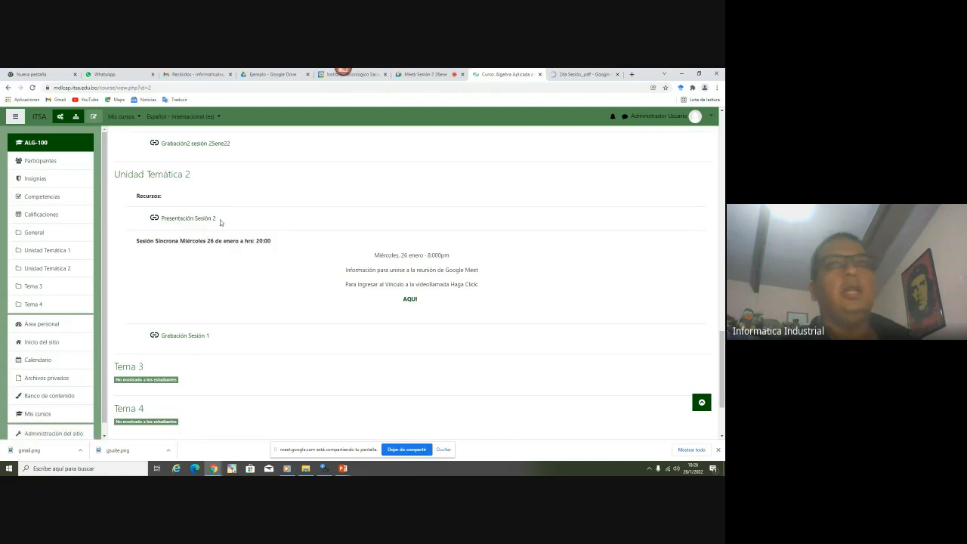
{"action": "left_click", "coordinate": [581, 73]}
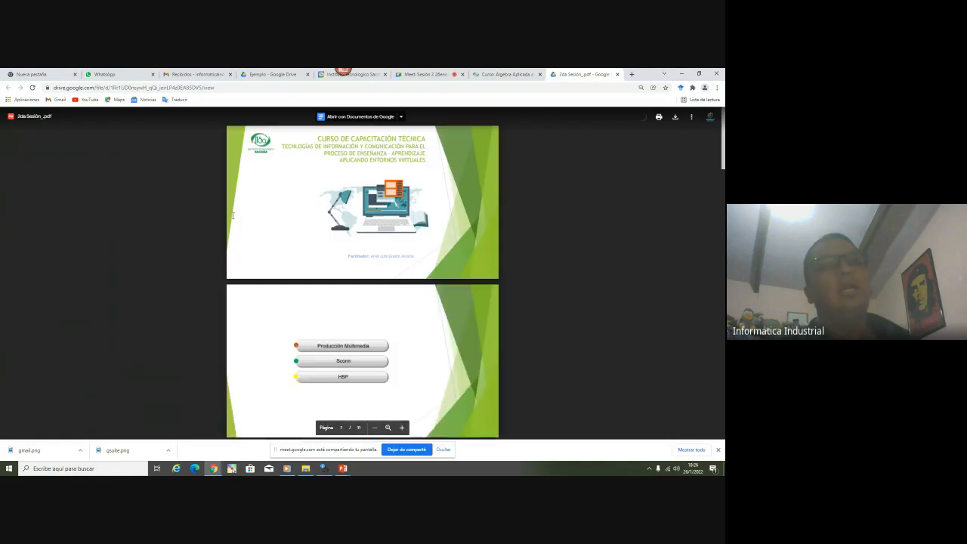
{"action": "scroll", "coordinate": [353, 224], "scroll_direction": "down", "scroll_amount": 15}
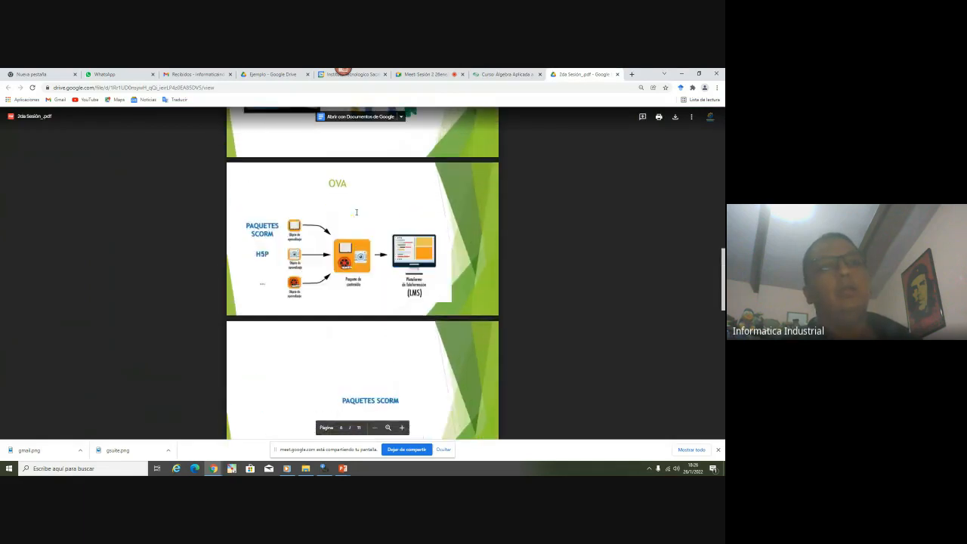
{"action": "scroll", "coordinate": [361, 227], "scroll_direction": "down", "scroll_amount": 6}
{"action": "scroll", "coordinate": [368, 244], "scroll_direction": "up", "scroll_amount": 20}
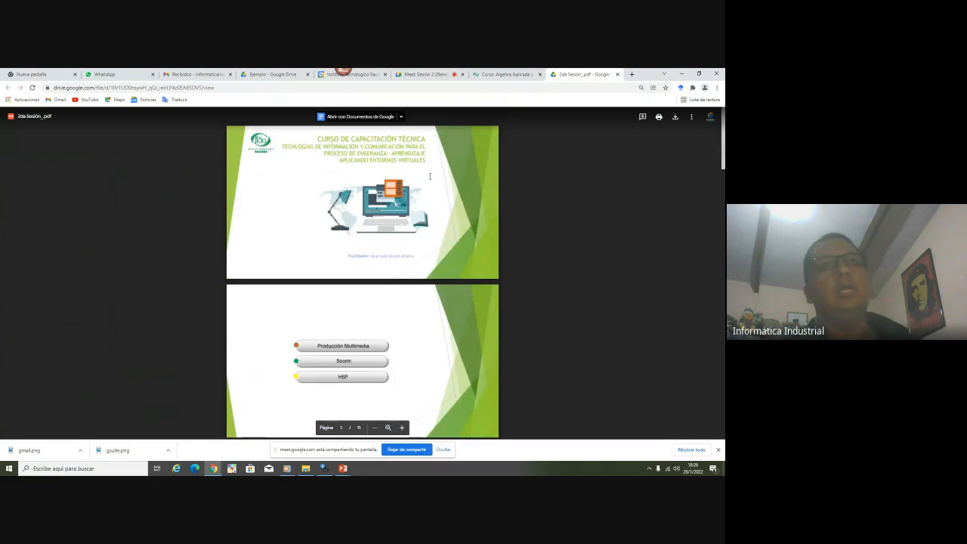
{"action": "left_click", "coordinate": [690, 117]}
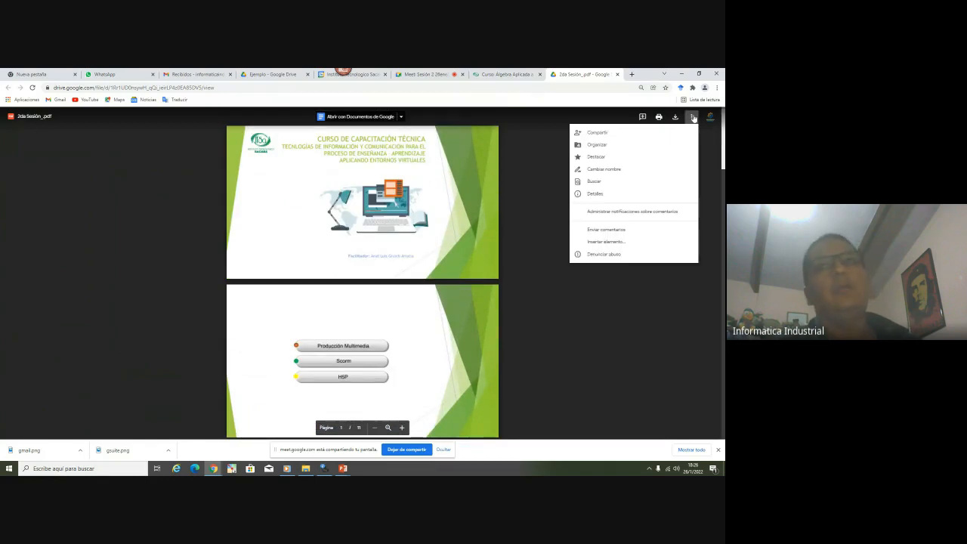
{"action": "left_click", "coordinate": [617, 74]}
Post 'presentacion ejemplo' followed by the presentation's Drive link in the Meet chat
{"action": "left_click", "coordinate": [478, 75]}
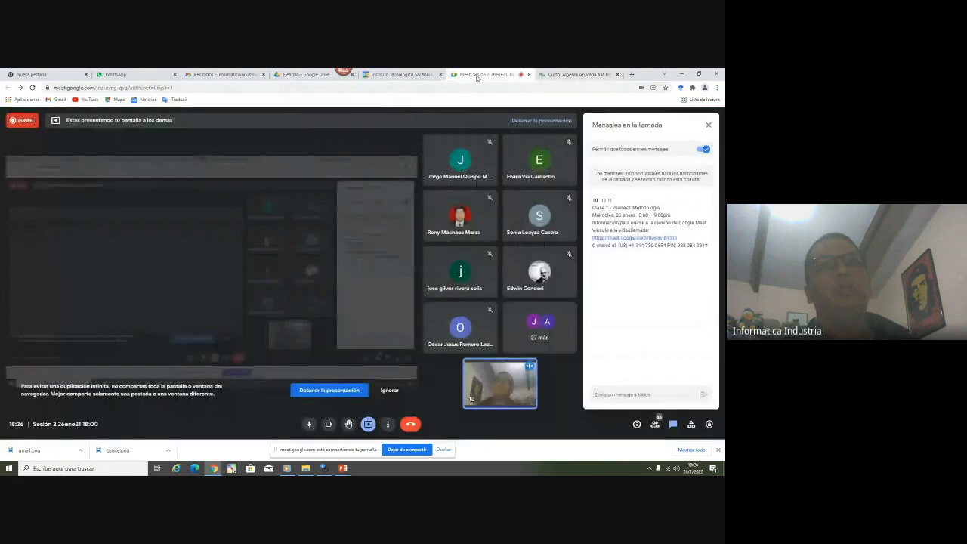
{"action": "type", "text": "presen"}
{"action": "type", "text": "tacion djemplo"}
{"action": "key", "text": "Return"}
{"action": "key", "text": "Return"}
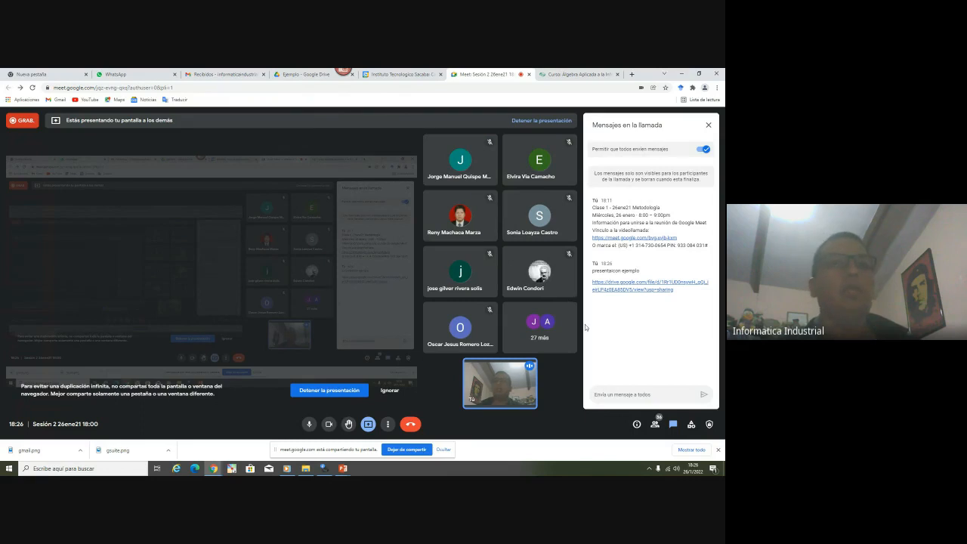
{"action": "left_click", "coordinate": [556, 73]}
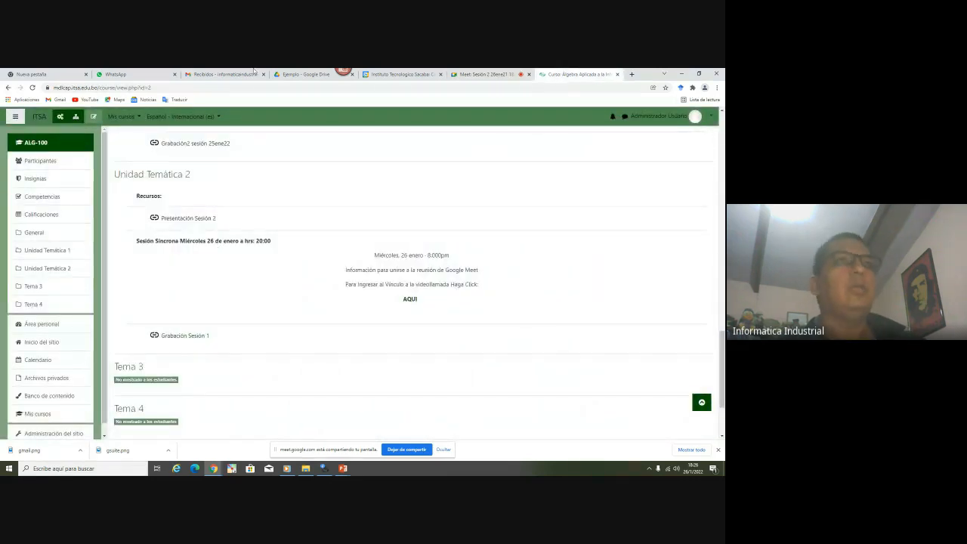
{"action": "left_click", "coordinate": [306, 74]}
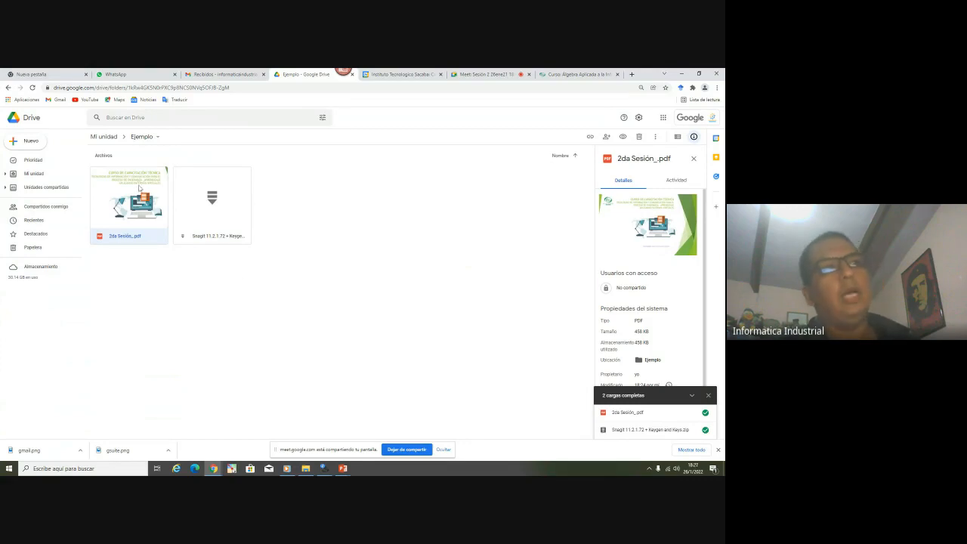
Go up from the Ejemplo folder to the Mi unidad root in Google Drive
{"action": "left_click", "coordinate": [212, 215]}
{"action": "right_click", "coordinate": [212, 215]}
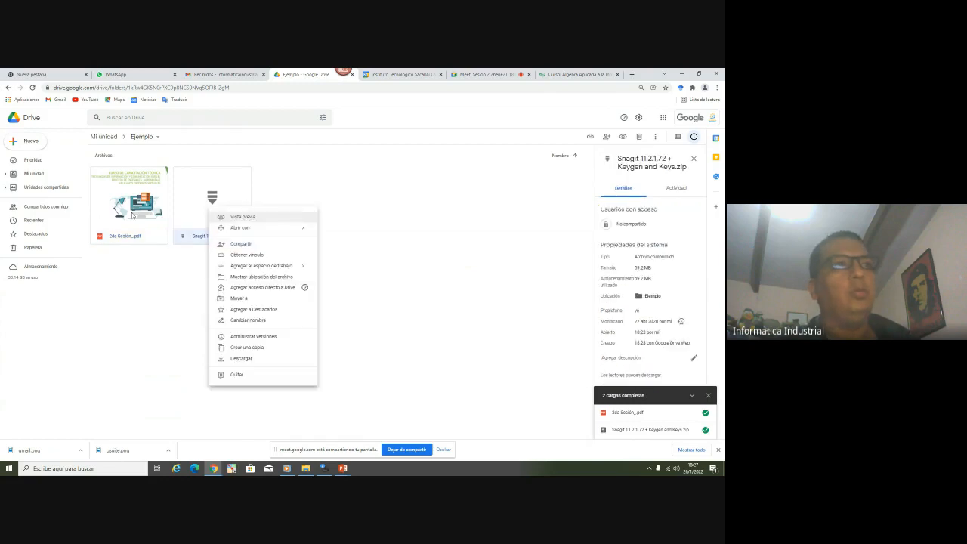
{"action": "left_click", "coordinate": [131, 212]}
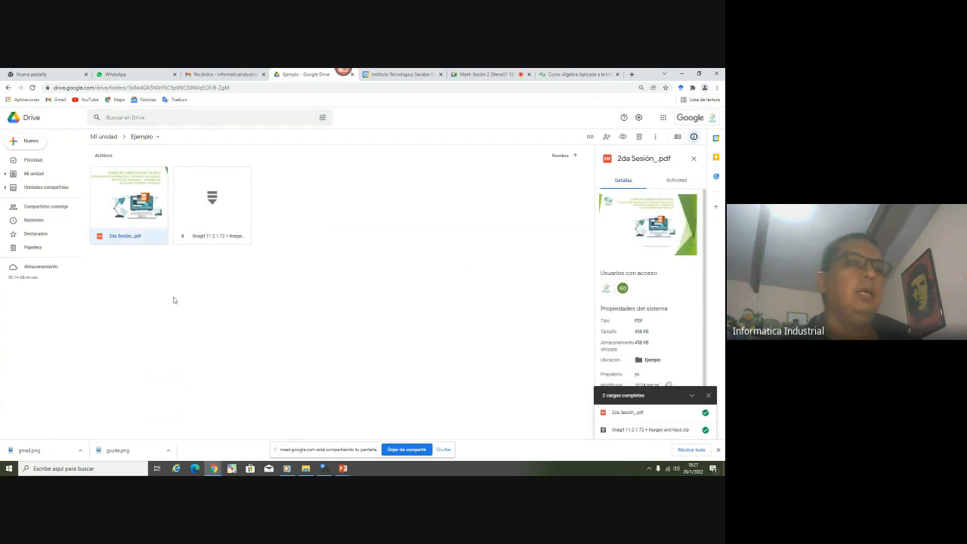
{"action": "left_click", "coordinate": [204, 270]}
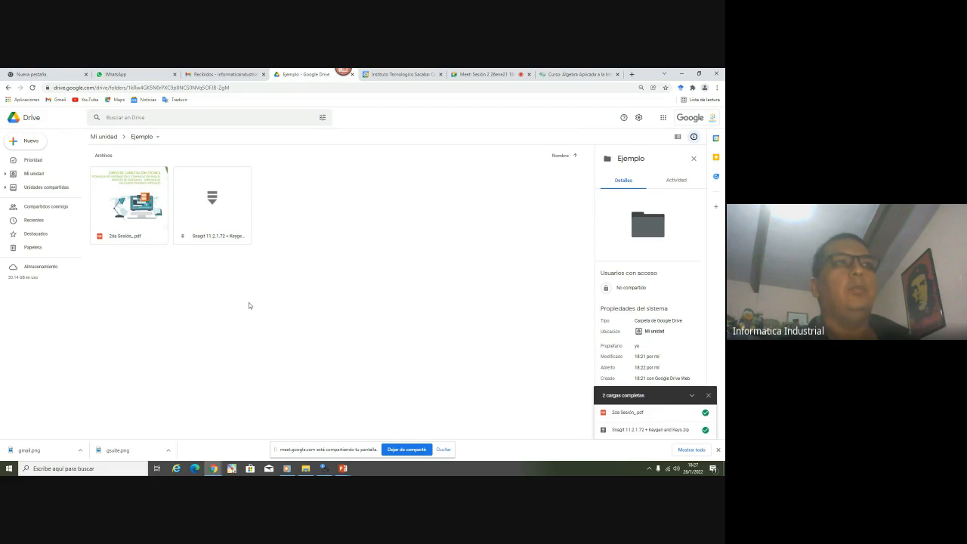
{"action": "left_click", "coordinate": [100, 138]}
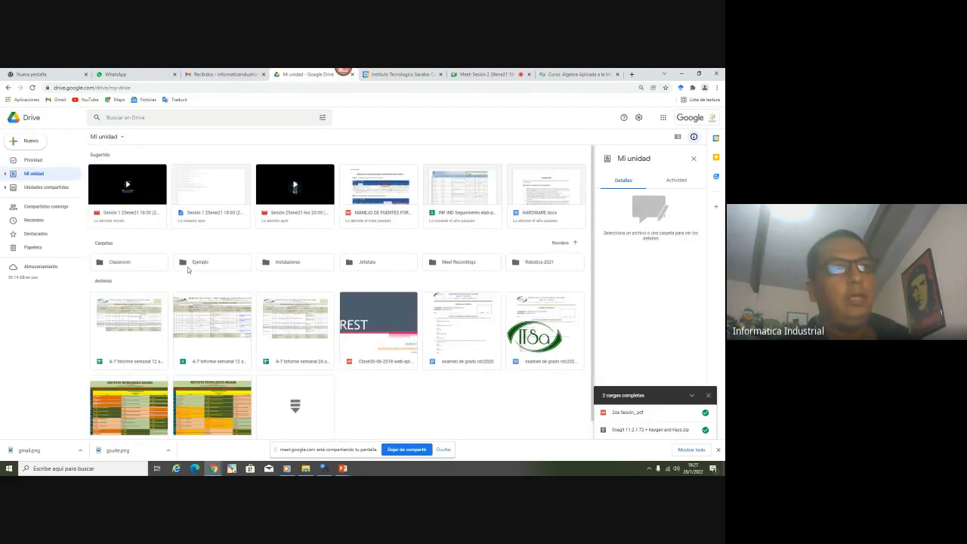
Share the Ejemplo folder with 'Cualquier persona que tenga el vínculo' and copy its link
{"action": "left_click", "coordinate": [197, 263]}
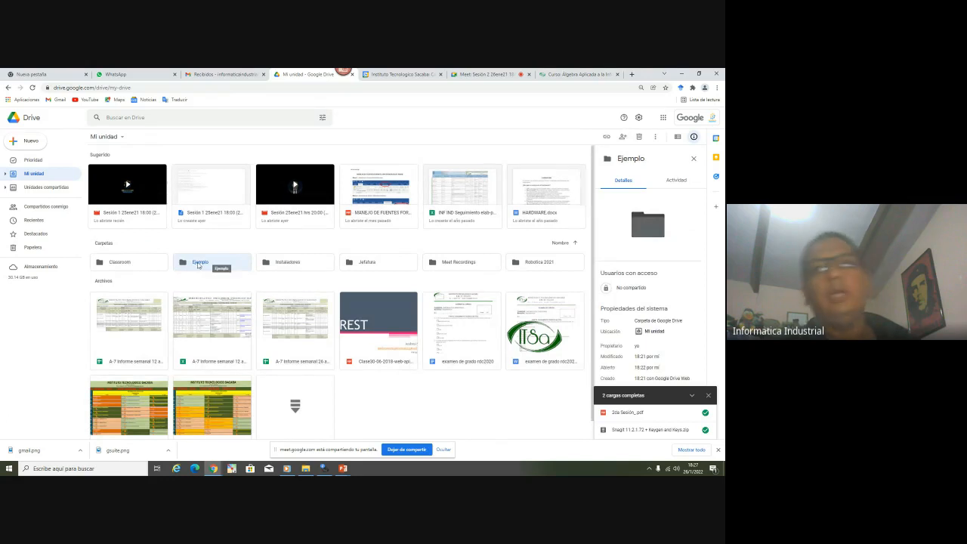
{"action": "right_click", "coordinate": [198, 264]}
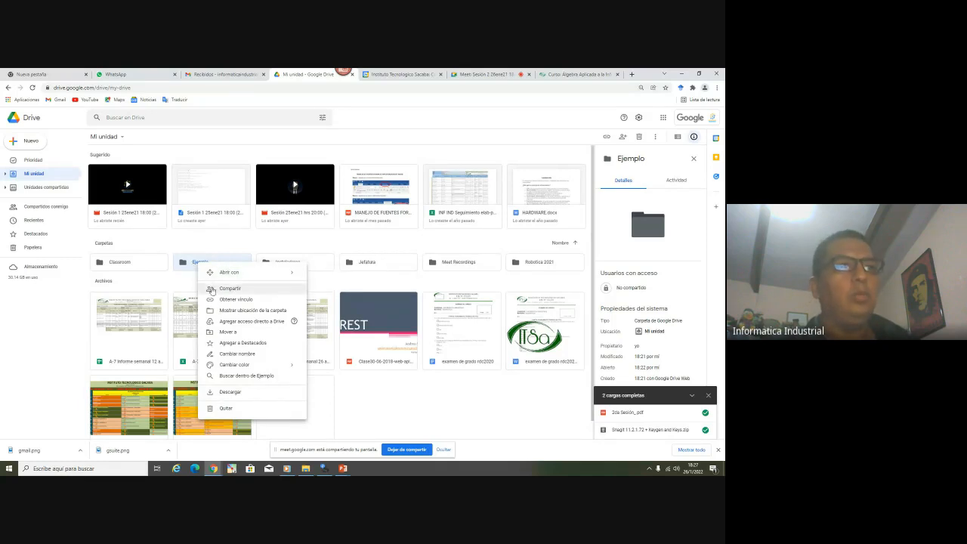
{"action": "left_click", "coordinate": [231, 289]}
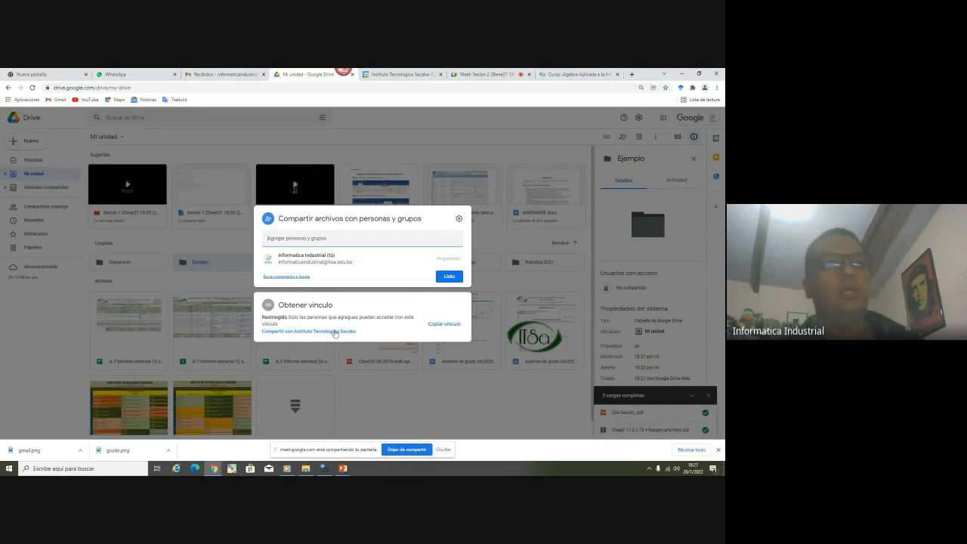
{"action": "left_click", "coordinate": [264, 317]}
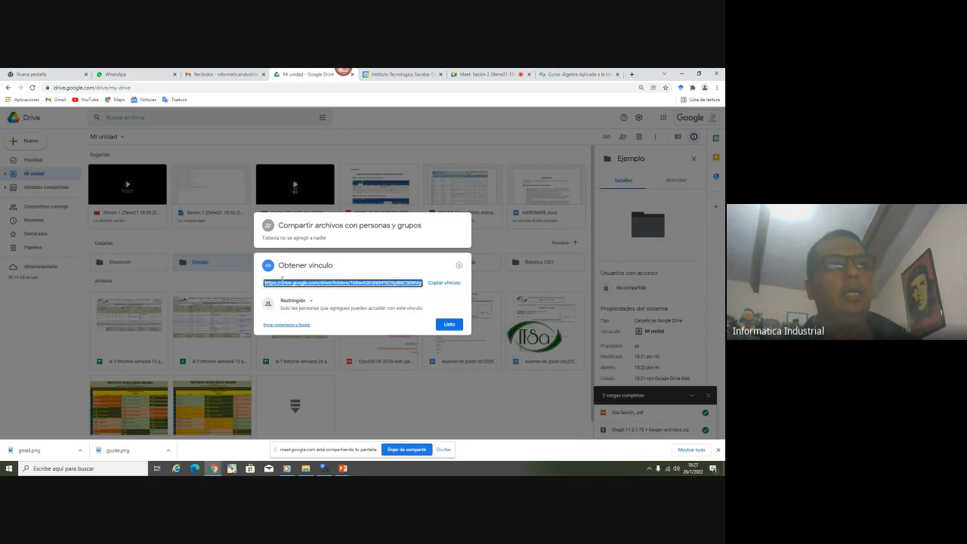
{"action": "left_click", "coordinate": [299, 300]}
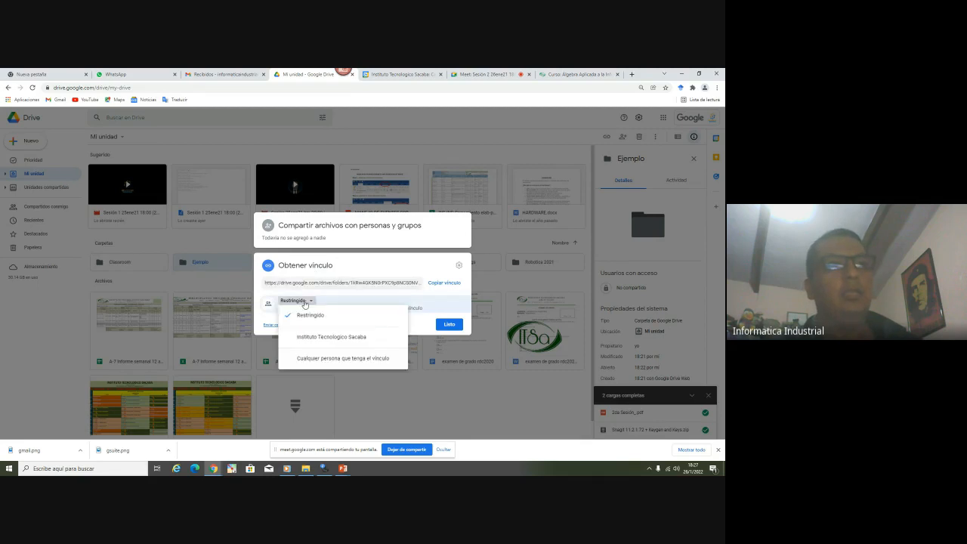
{"action": "left_click", "coordinate": [320, 360]}
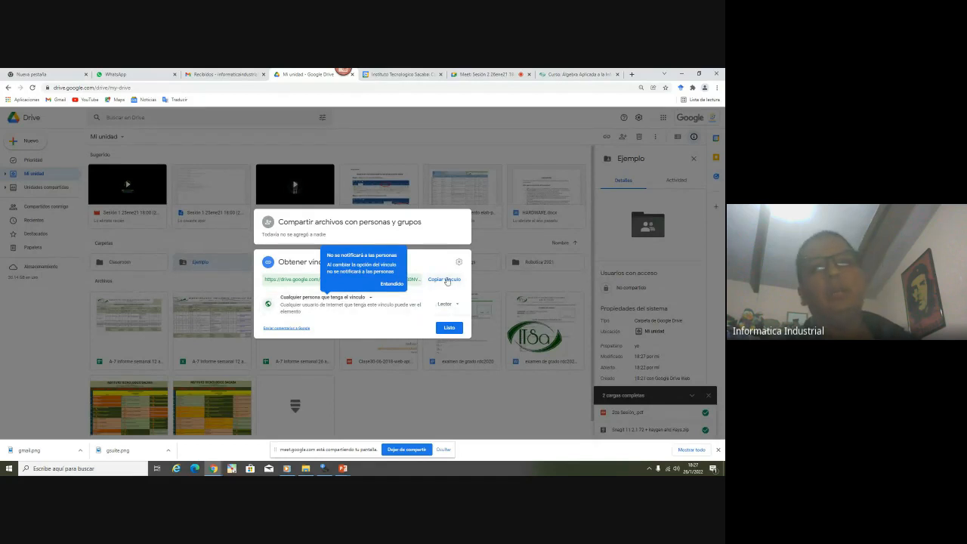
{"action": "left_click", "coordinate": [446, 280]}
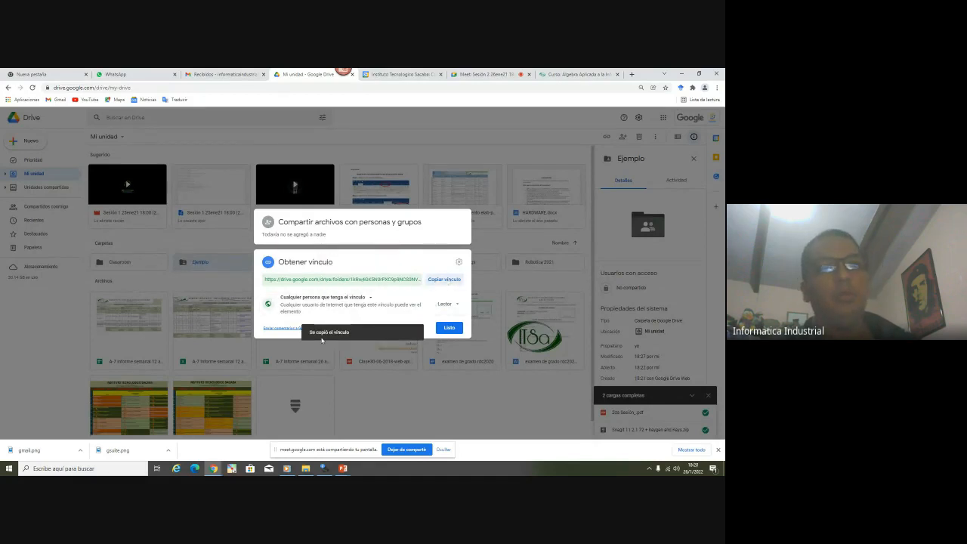
{"action": "left_click", "coordinate": [444, 280]}
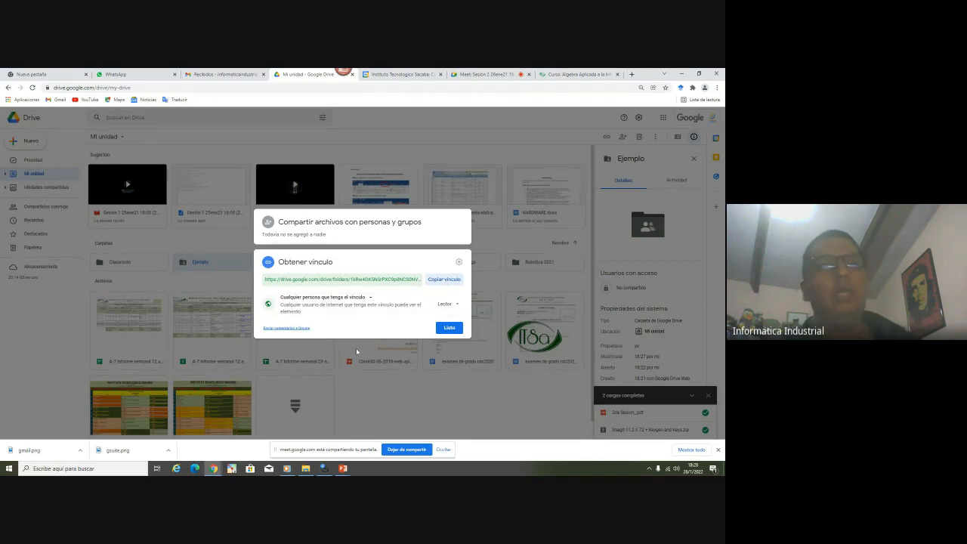
{"action": "left_click", "coordinate": [449, 330]}
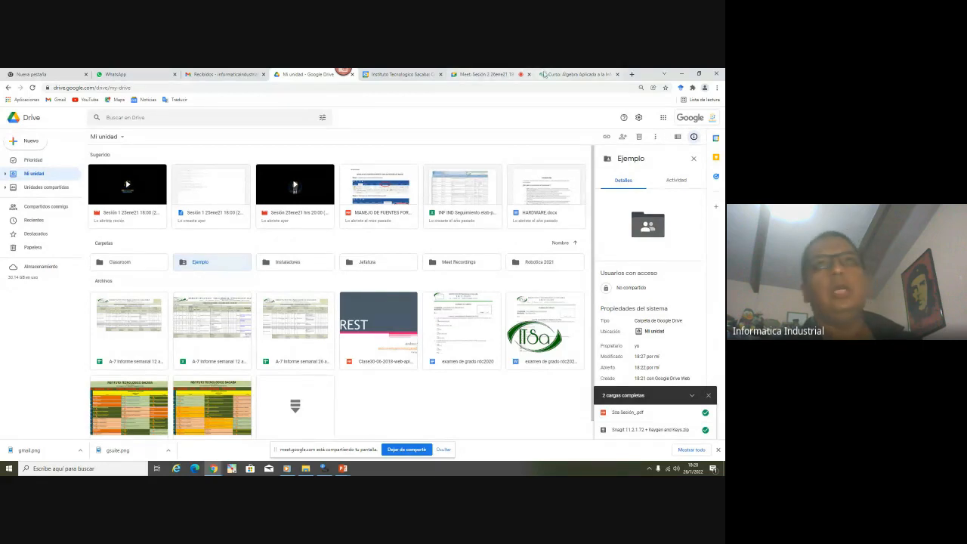
Post 'enlace carpeta compartida' followed by the Ejemplo folder link in the Meet chat
{"action": "left_click", "coordinate": [577, 74]}
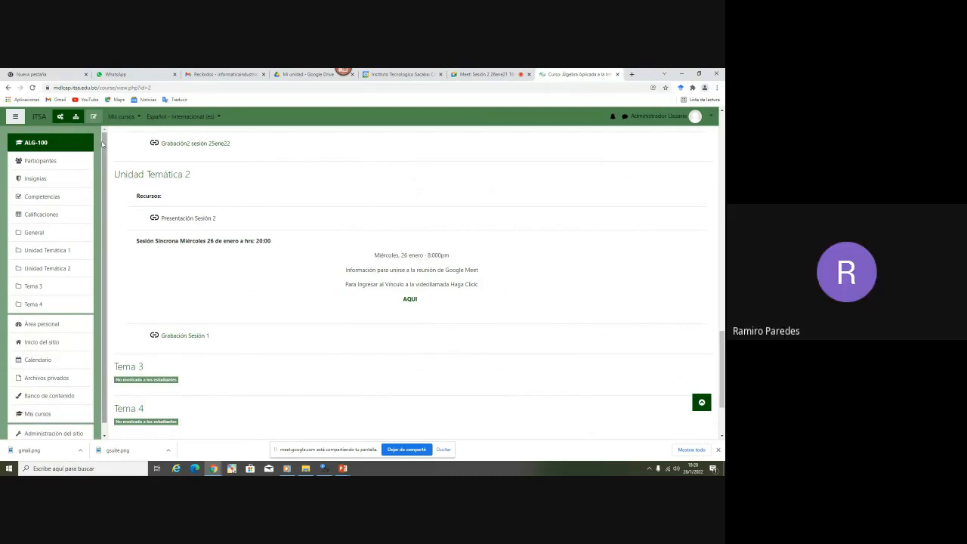
{"action": "left_click", "coordinate": [298, 75]}
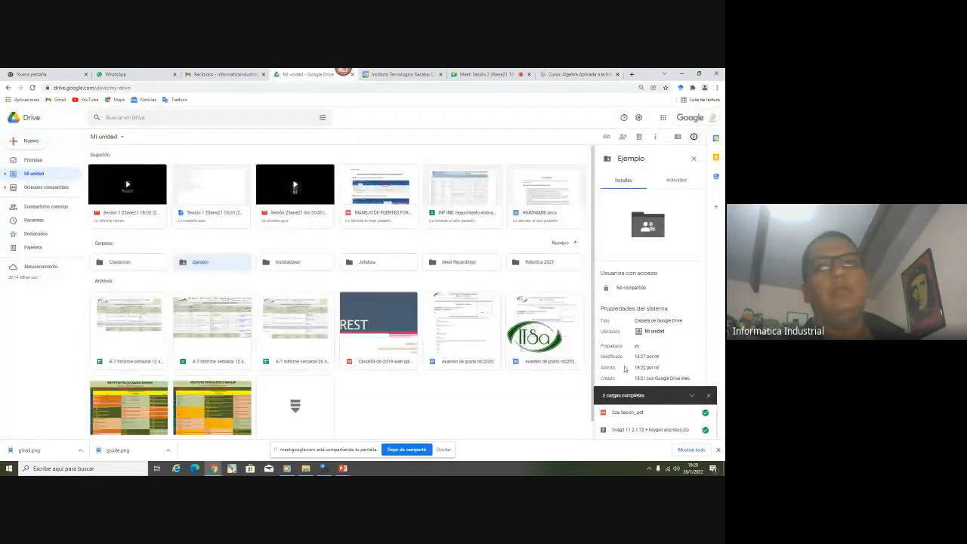
{"action": "left_click", "coordinate": [497, 76]}
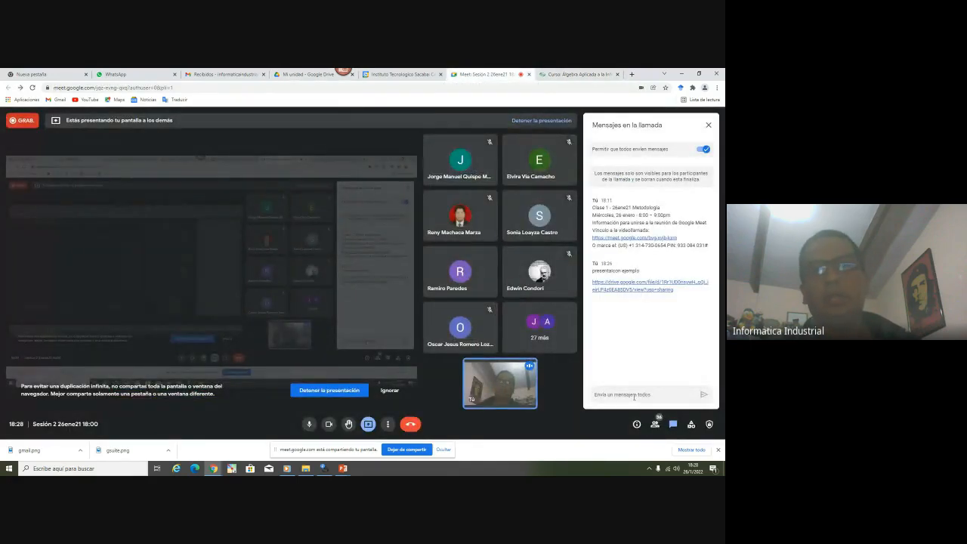
{"action": "left_click", "coordinate": [633, 396]}
{"action": "type", "text": "anlace"}
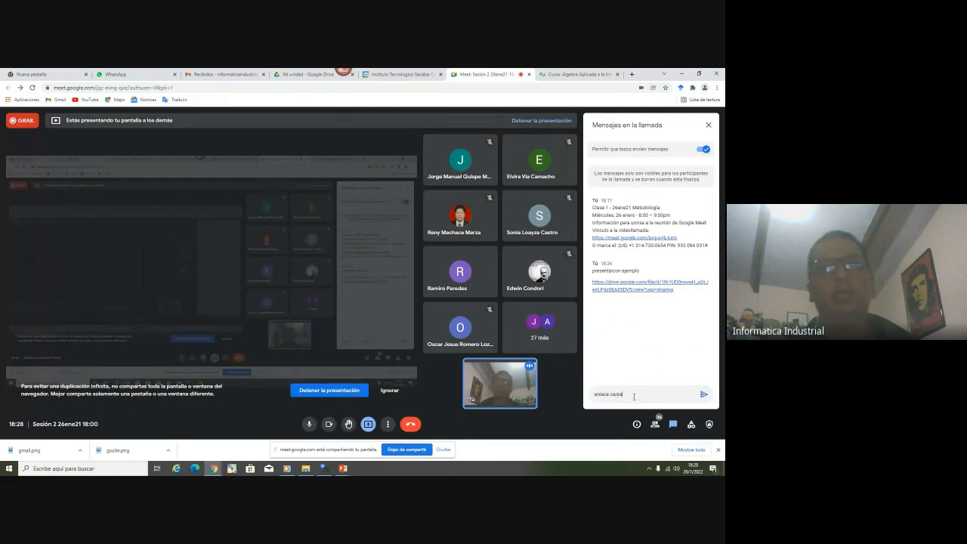
{"action": "type", "text": " carpeta compartida"}
{"action": "key", "text": "Return"}
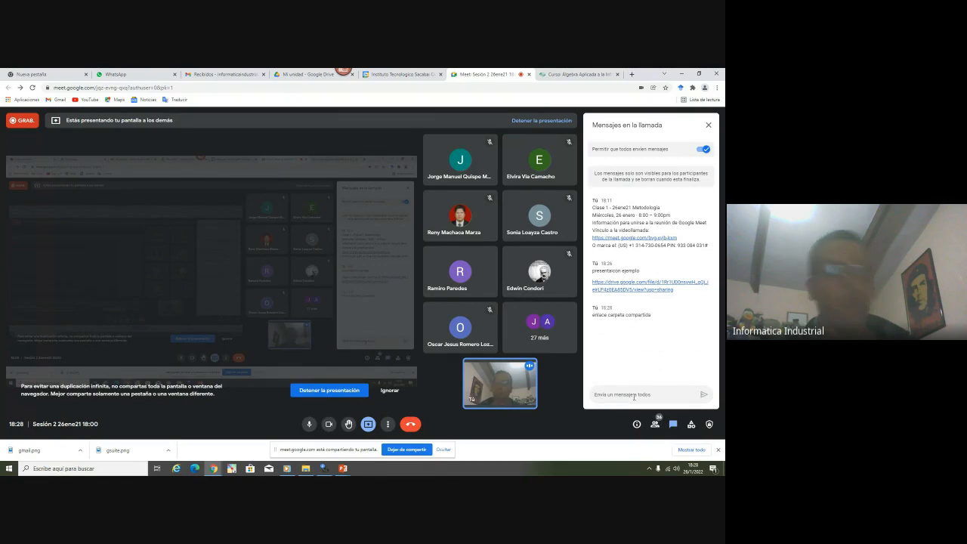
{"action": "key", "text": "Return"}
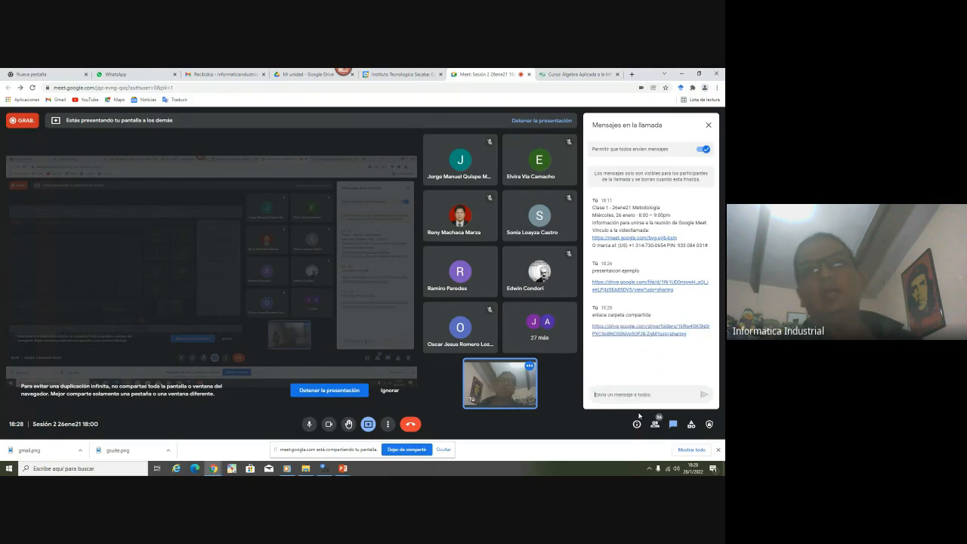
{"action": "left_click", "coordinate": [654, 424]}
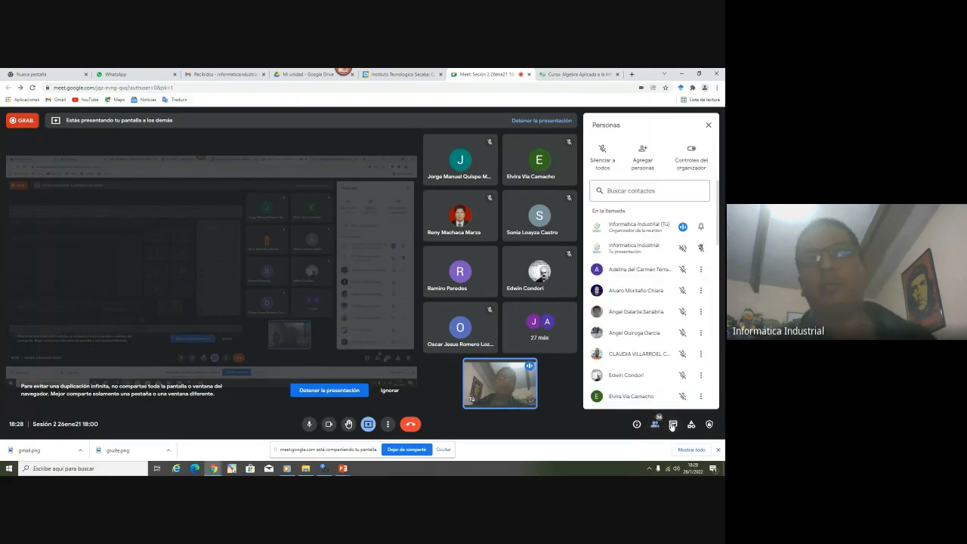
{"action": "left_click", "coordinate": [672, 424]}
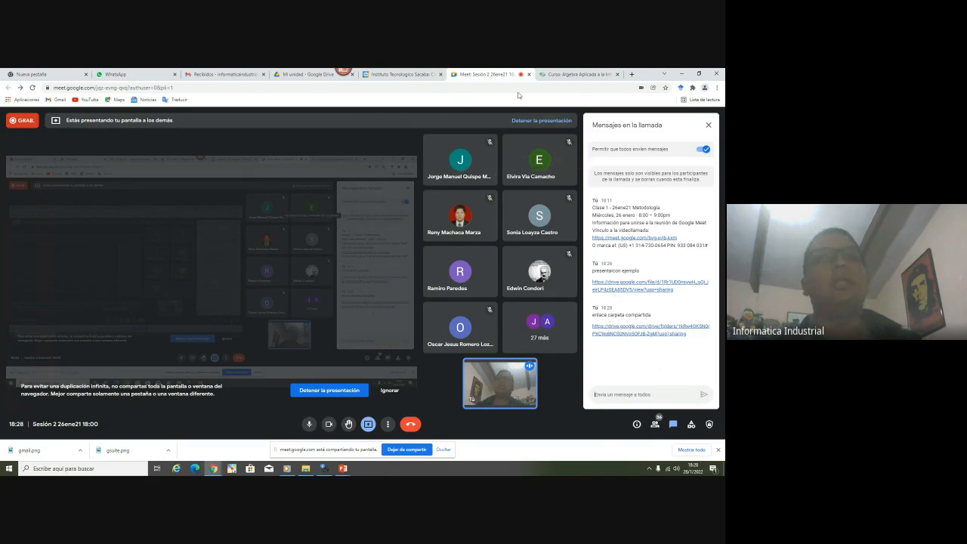
{"action": "left_click", "coordinate": [561, 74]}
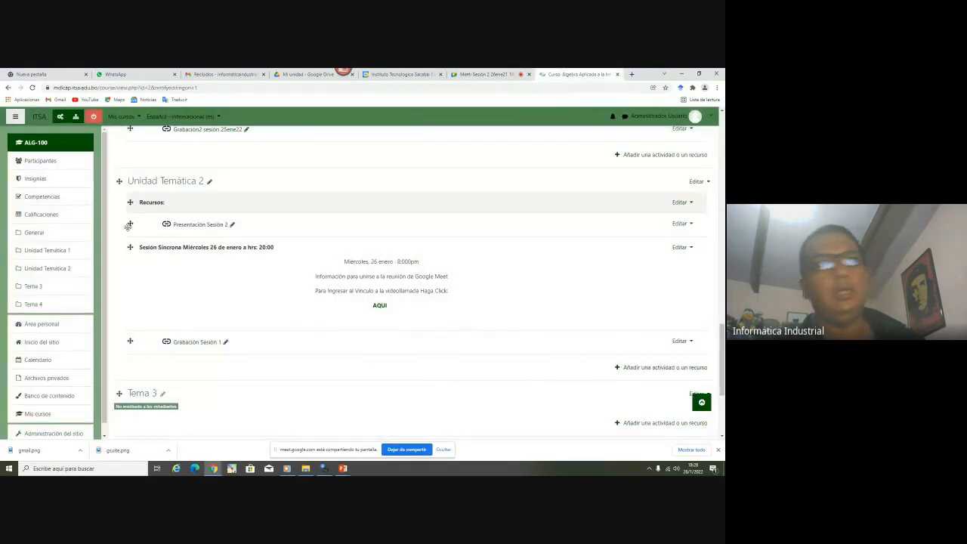
Pick URL in the activity chooser for Unidad Temática 2
{"action": "left_click", "coordinate": [675, 369]}
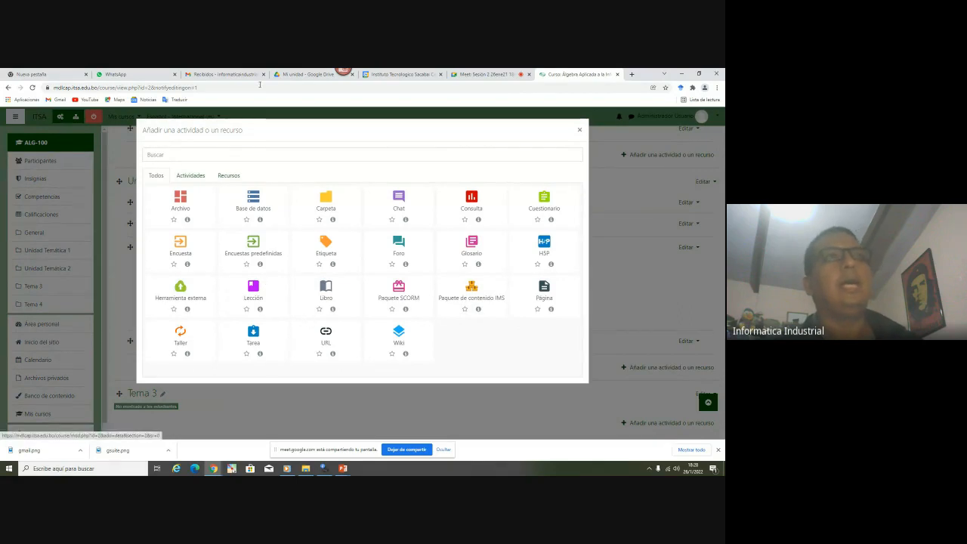
{"action": "left_click", "coordinate": [304, 74]}
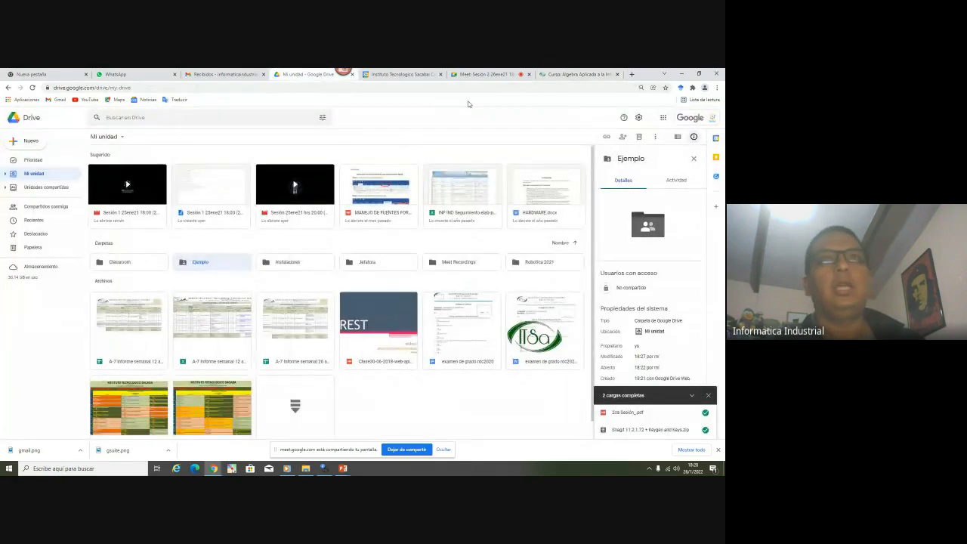
{"action": "left_click", "coordinate": [576, 74]}
{"action": "left_click", "coordinate": [324, 337]}
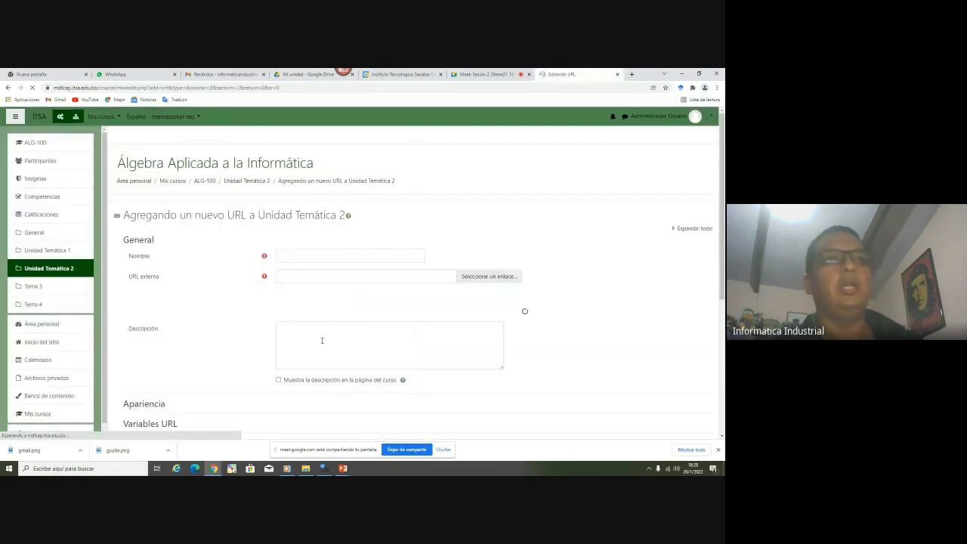
Name the resource Carpeta Semana 1 and paste the shared Drive folder link as its URL
{"action": "left_click", "coordinate": [283, 256]}
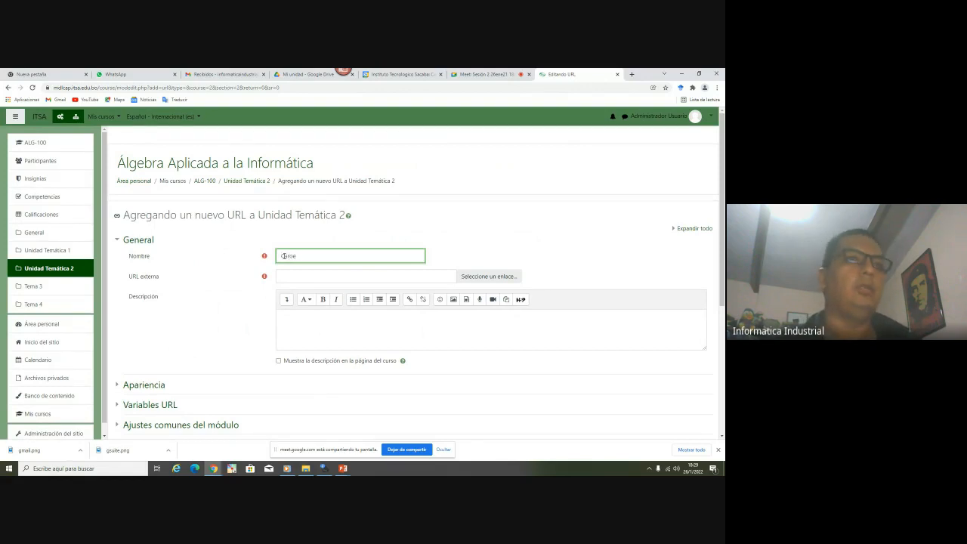
{"action": "type", "text": "Carpeta"}
{"action": "key", "text": "BackSpace"}
{"action": "key", "text": "BackSpace"}
{"action": "key", "text": "BackSpace"}
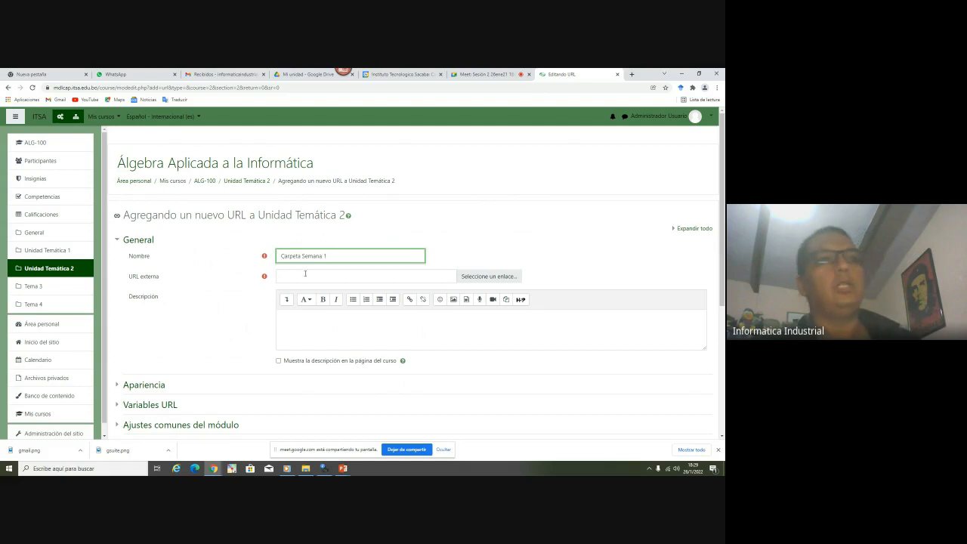
{"action": "left_click", "coordinate": [297, 277]}
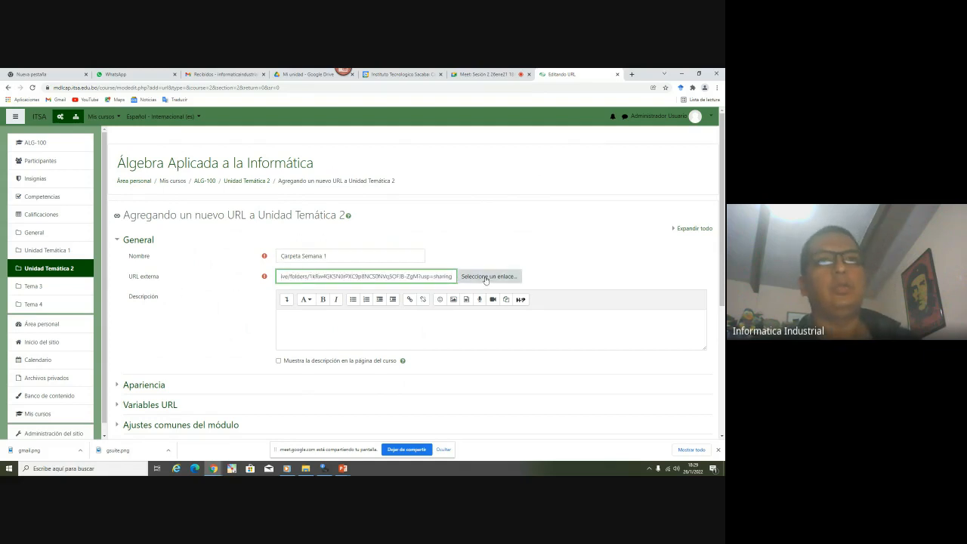
{"action": "triple_click", "coordinate": [308, 276]}
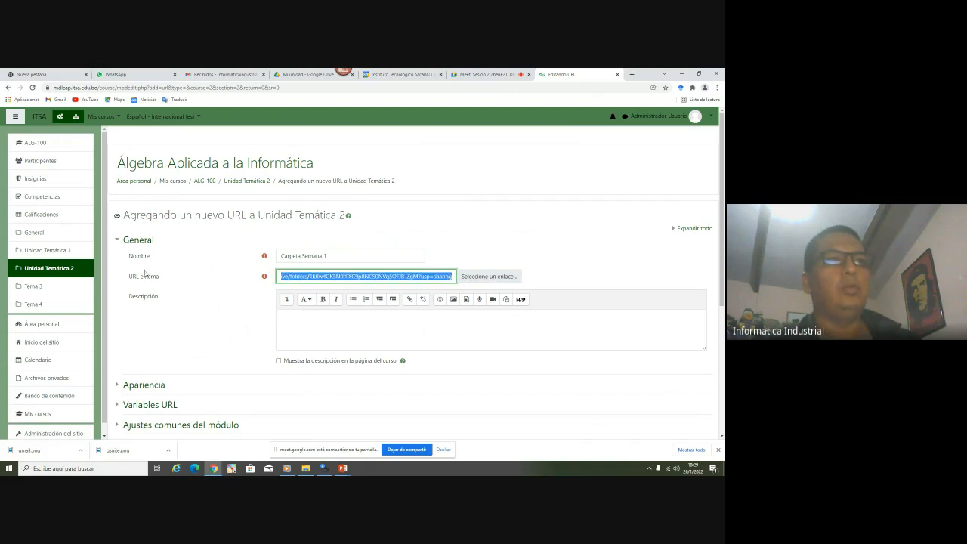
Admit the participant asking to join the Meet call
{"action": "scroll", "coordinate": [214, 270], "scroll_direction": "down", "scroll_amount": 3}
{"action": "left_click", "coordinate": [483, 74]}
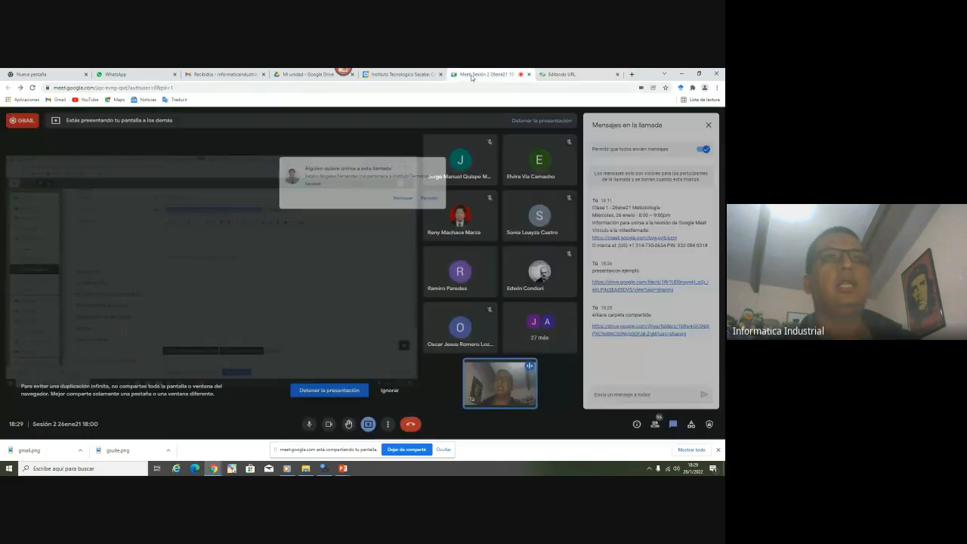
{"action": "left_click", "coordinate": [441, 159]}
{"action": "left_click", "coordinate": [561, 74]}
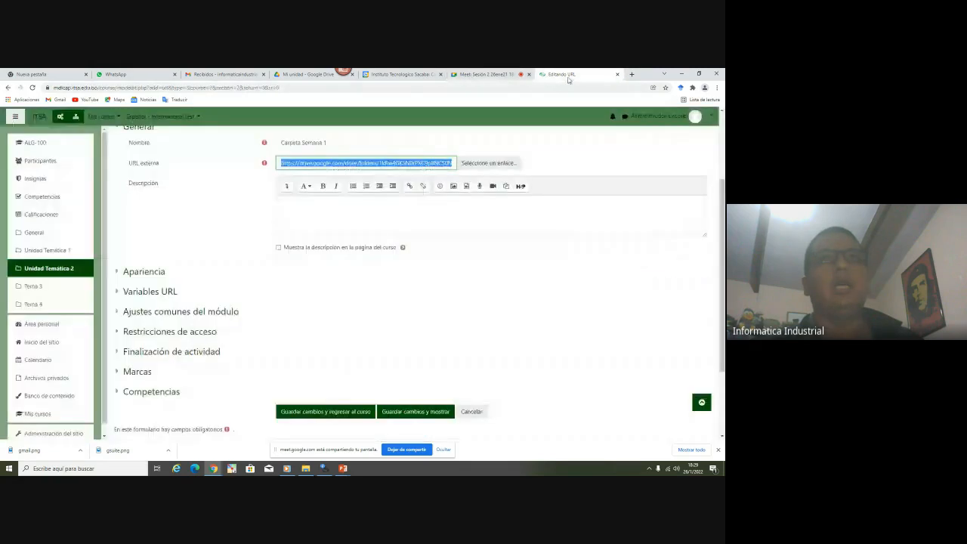
Set Mostrar to Abrir and Rastreo de finalización to No indicar finalización
{"action": "left_click", "coordinate": [144, 274]}
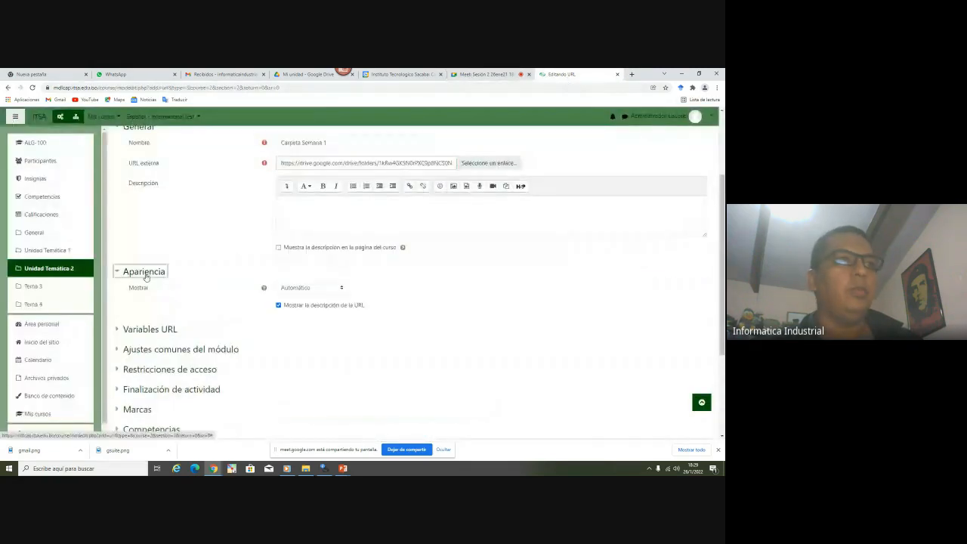
{"action": "left_click", "coordinate": [300, 288]}
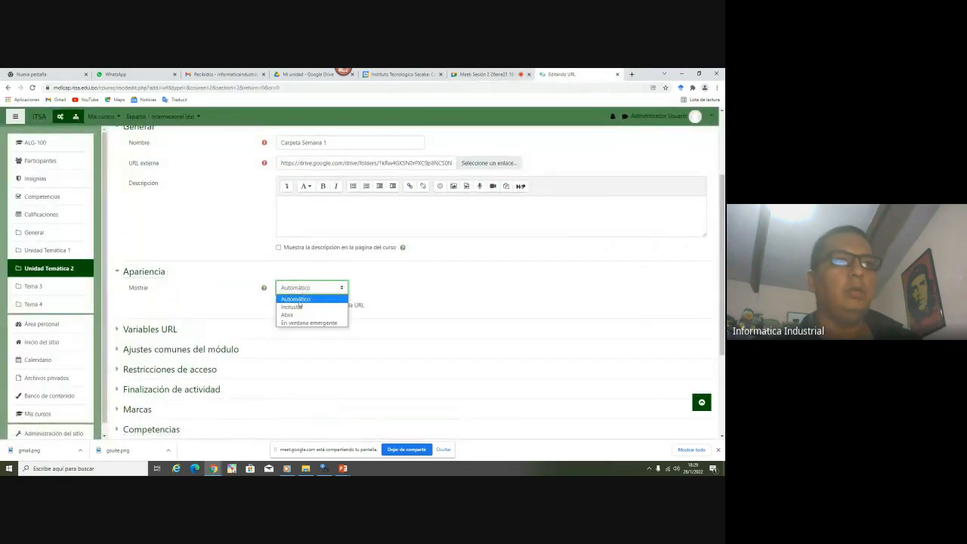
{"action": "left_click", "coordinate": [294, 315]}
{"action": "scroll", "coordinate": [411, 288], "scroll_direction": "down", "scroll_amount": 3}
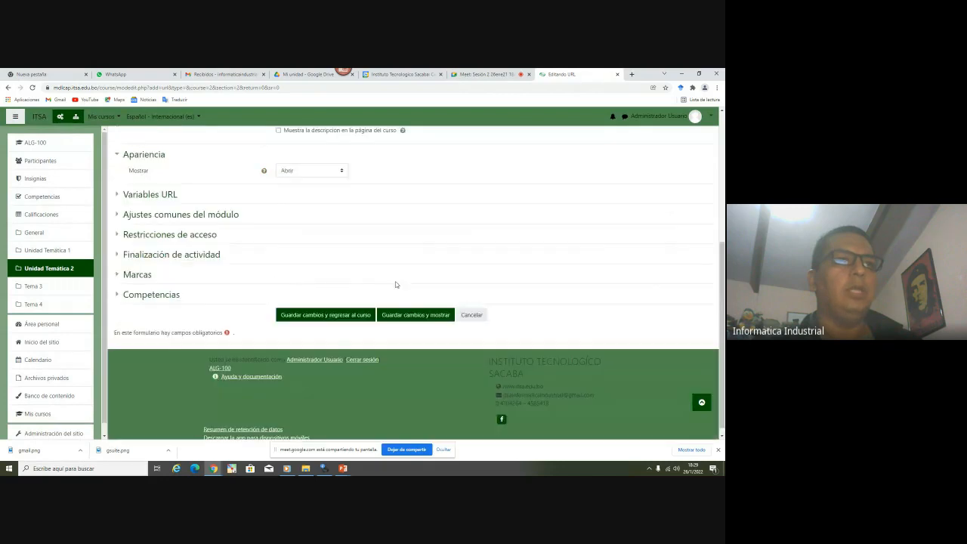
{"action": "left_click", "coordinate": [138, 249]}
{"action": "left_click", "coordinate": [325, 261]}
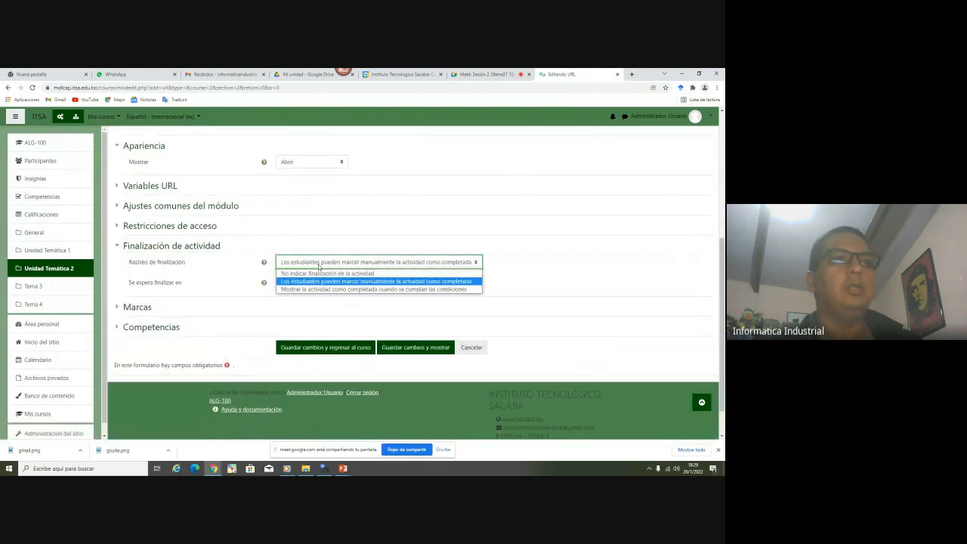
{"action": "left_click", "coordinate": [325, 272]}
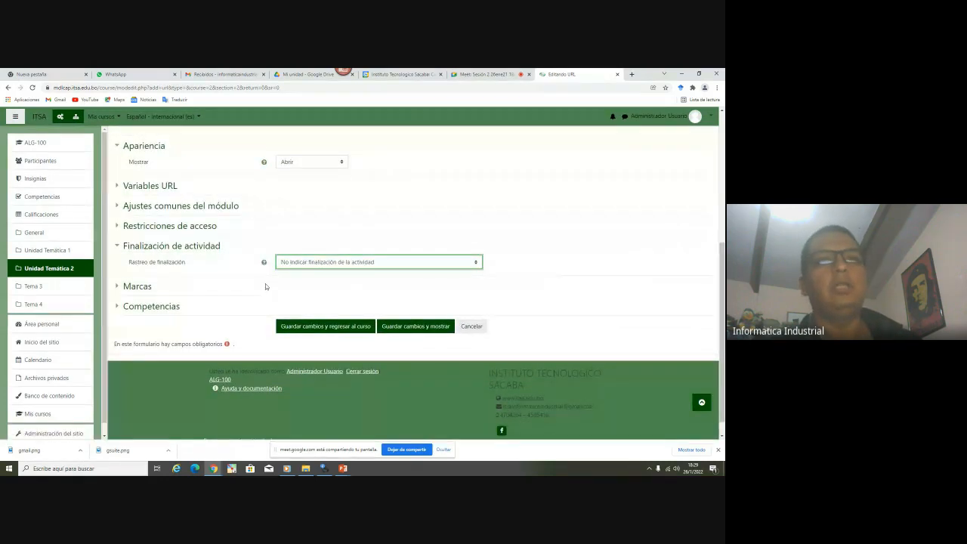
{"action": "left_click", "coordinate": [504, 284]}
{"action": "scroll", "coordinate": [287, 288], "scroll_direction": "up", "scroll_amount": 1}
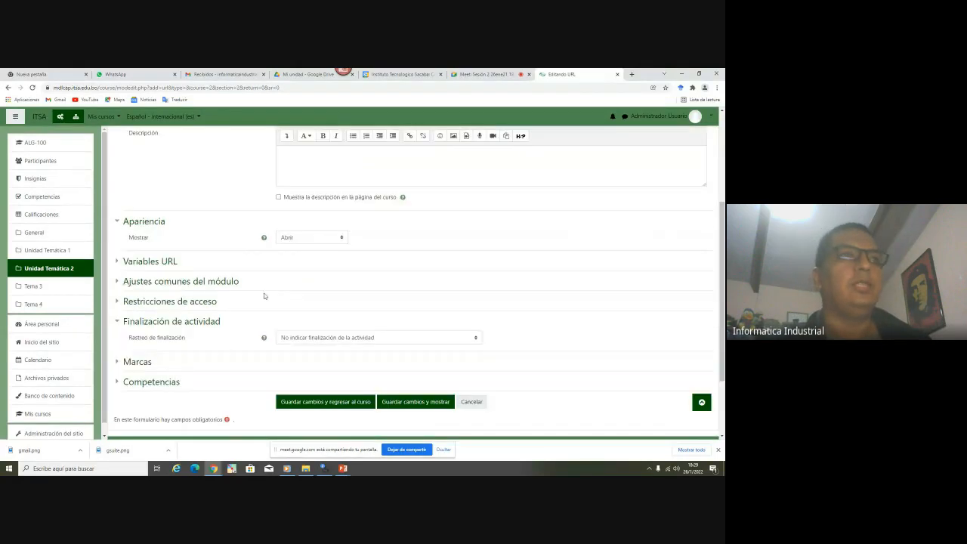
{"action": "scroll", "coordinate": [272, 294], "scroll_direction": "up", "scroll_amount": 1}
{"action": "scroll", "coordinate": [215, 313], "scroll_direction": "up", "scroll_amount": 1}
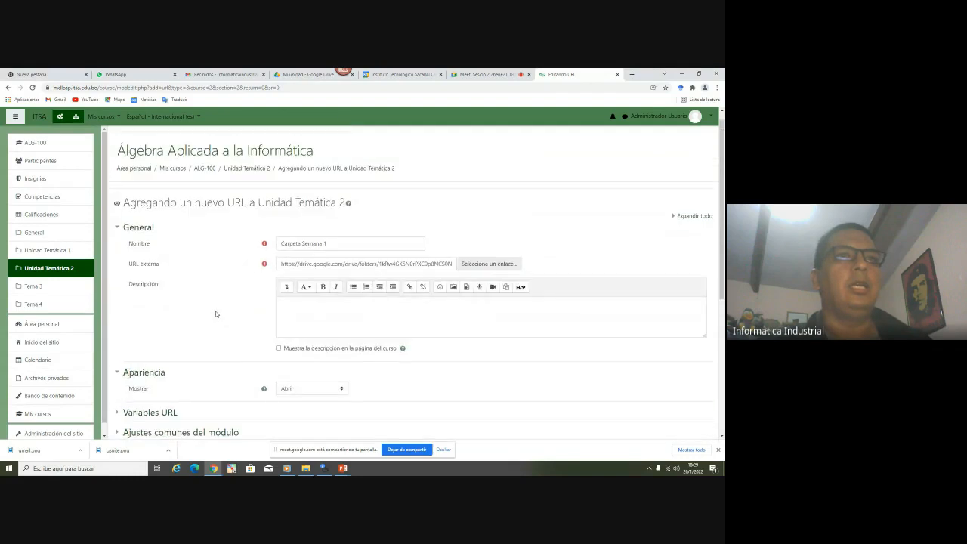
{"action": "scroll", "coordinate": [216, 313], "scroll_direction": "down", "scroll_amount": 3}
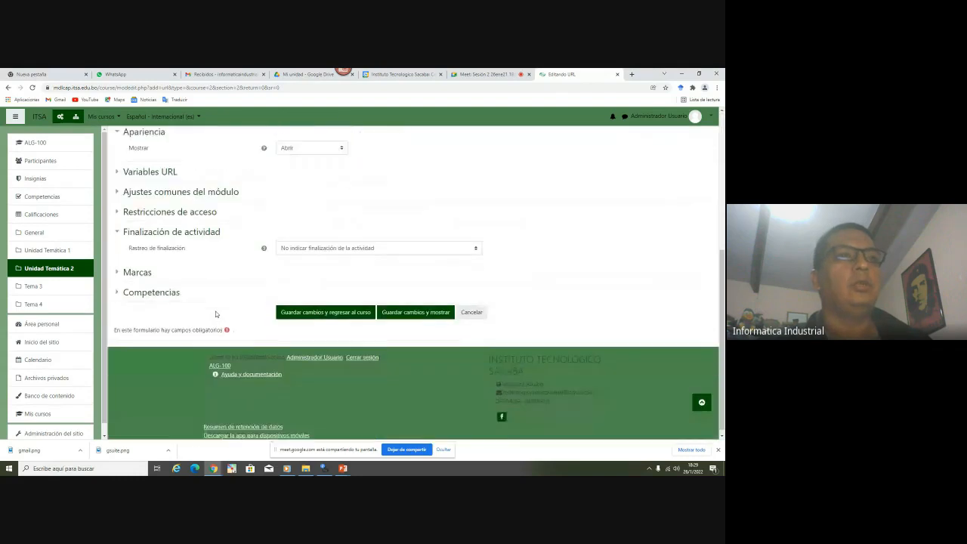
Save Carpeta Semana 1 and move it just below Presentación Sesión 2
{"action": "left_click", "coordinate": [324, 310]}
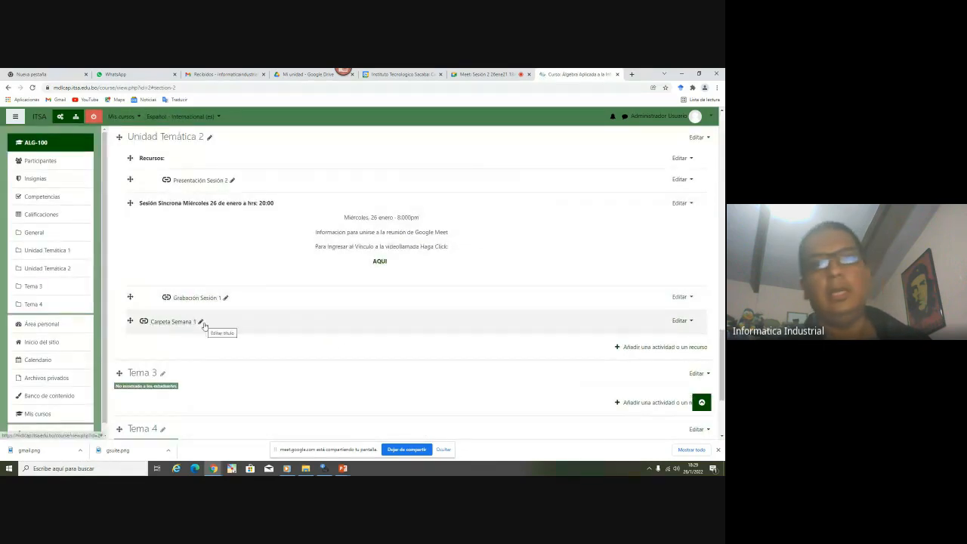
{"action": "left_click_drag", "start_coordinate": [128, 323], "coordinate": [129, 182]}
{"action": "right_click", "coordinate": [130, 182]}
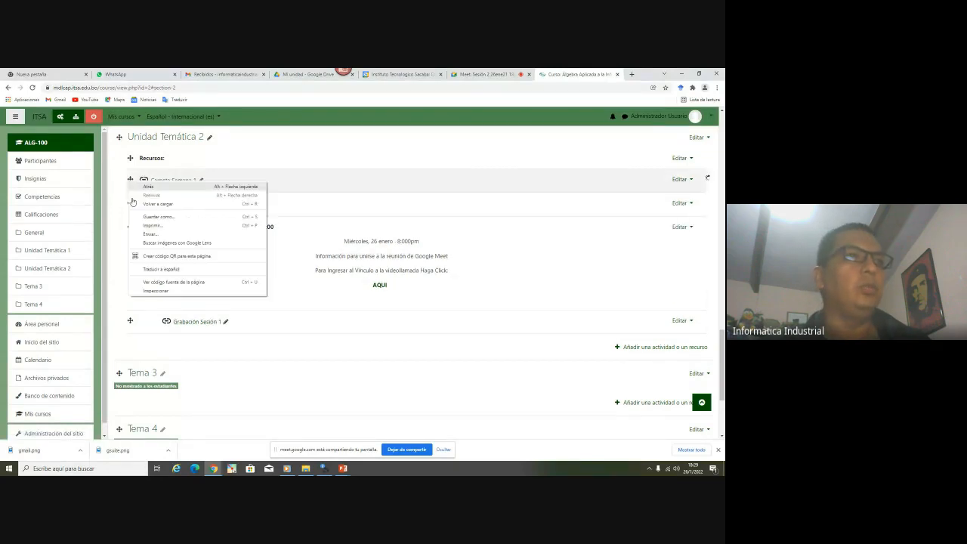
{"action": "left_click", "coordinate": [136, 203]}
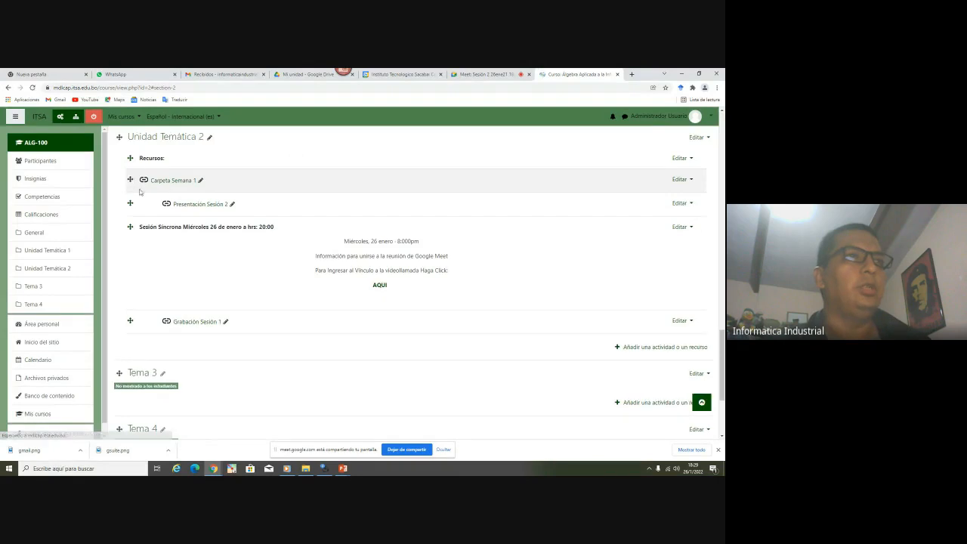
{"action": "left_click_drag", "start_coordinate": [130, 178], "coordinate": [137, 195]}
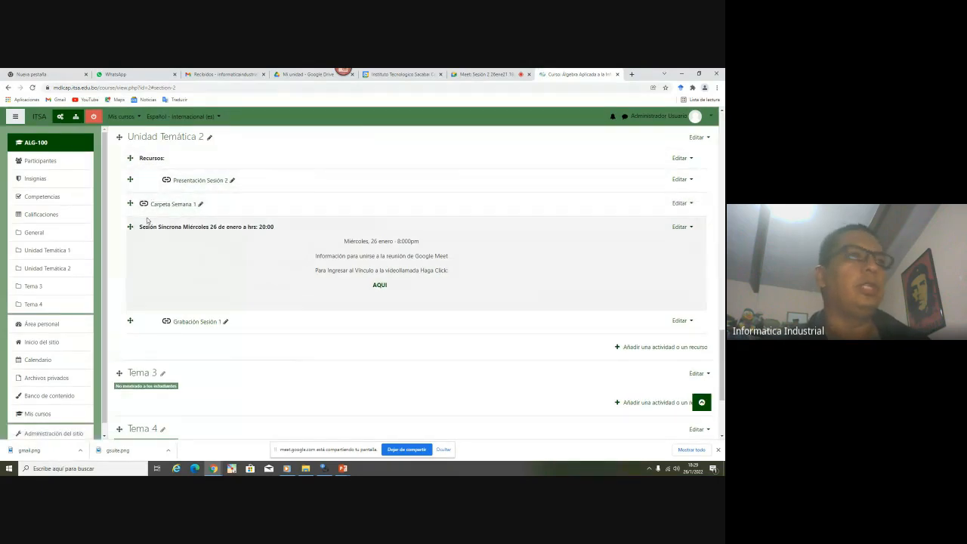
Indent Carpeta Semana 1 to the right twice and turn editing off
{"action": "left_click", "coordinate": [681, 203]}
{"action": "left_click", "coordinate": [654, 233]}
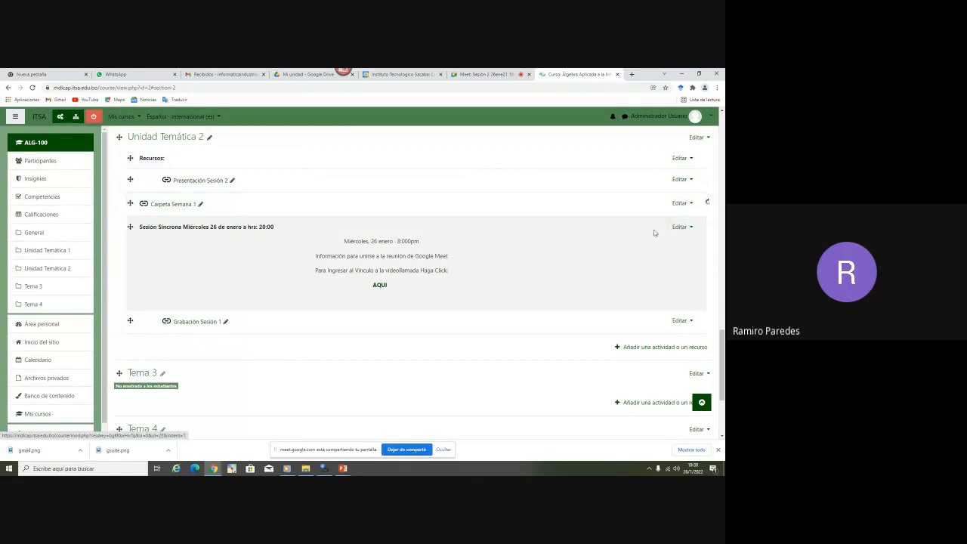
{"action": "left_click", "coordinate": [687, 203]}
{"action": "left_click", "coordinate": [661, 228]}
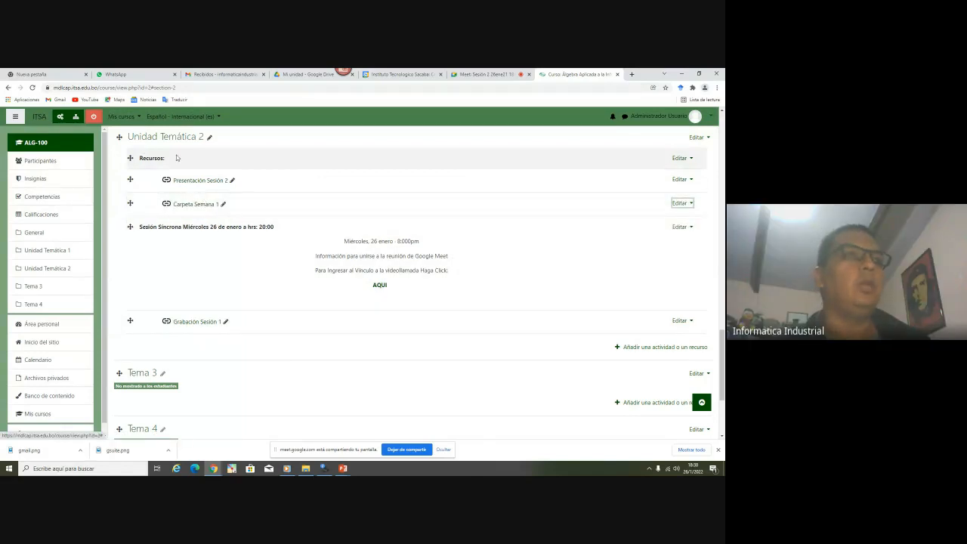
{"action": "left_click", "coordinate": [94, 118]}
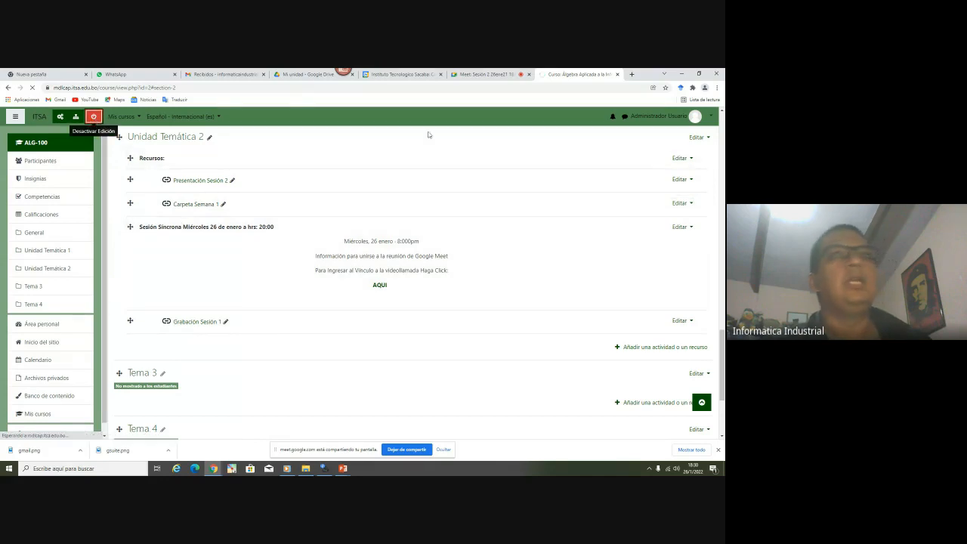
Back in the Meet call, mute one participant's microphone for everyone from the Personas list
{"action": "left_click", "coordinate": [486, 74]}
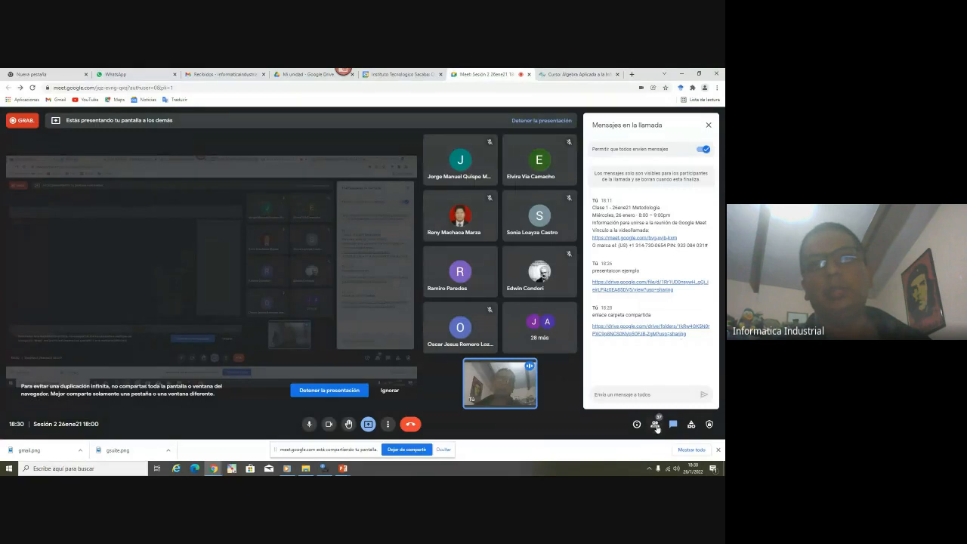
{"action": "left_click", "coordinate": [654, 424]}
{"action": "scroll", "coordinate": [682, 336], "scroll_direction": "down", "scroll_amount": 10}
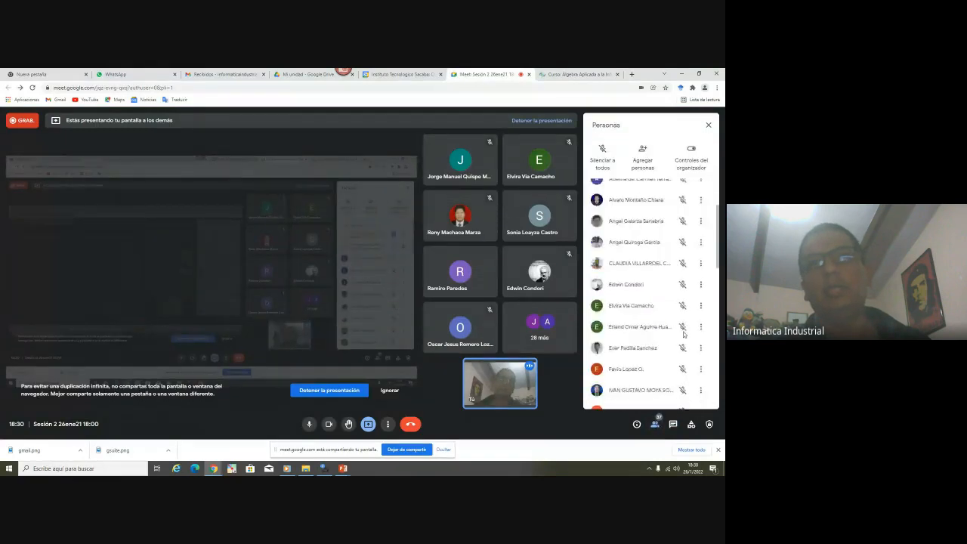
{"action": "scroll", "coordinate": [683, 332], "scroll_direction": "down", "scroll_amount": 5}
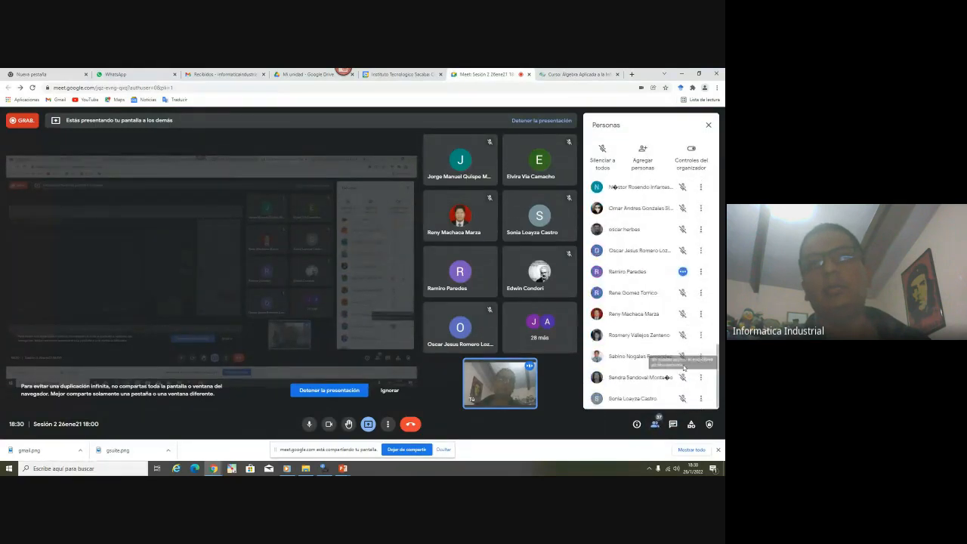
{"action": "left_click", "coordinate": [683, 274]}
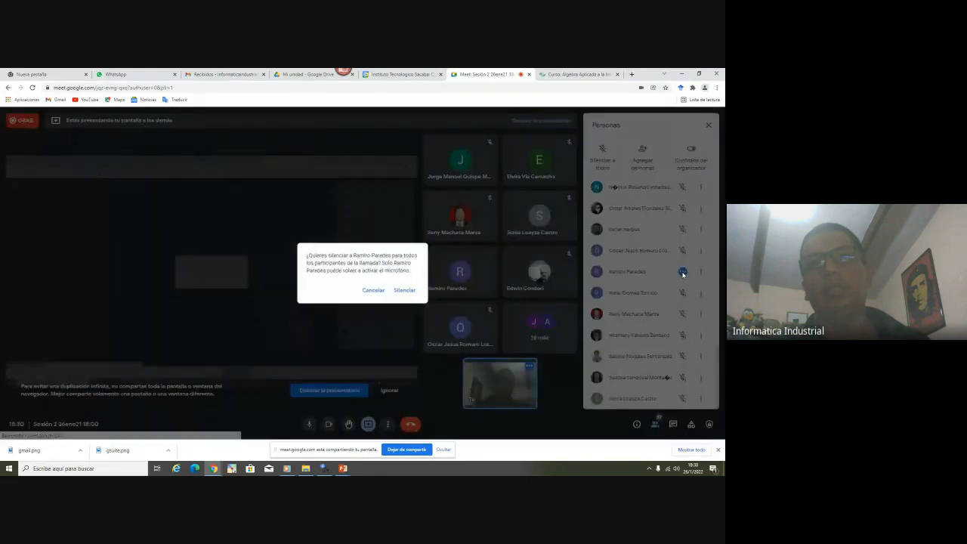
{"action": "left_click", "coordinate": [405, 292]}
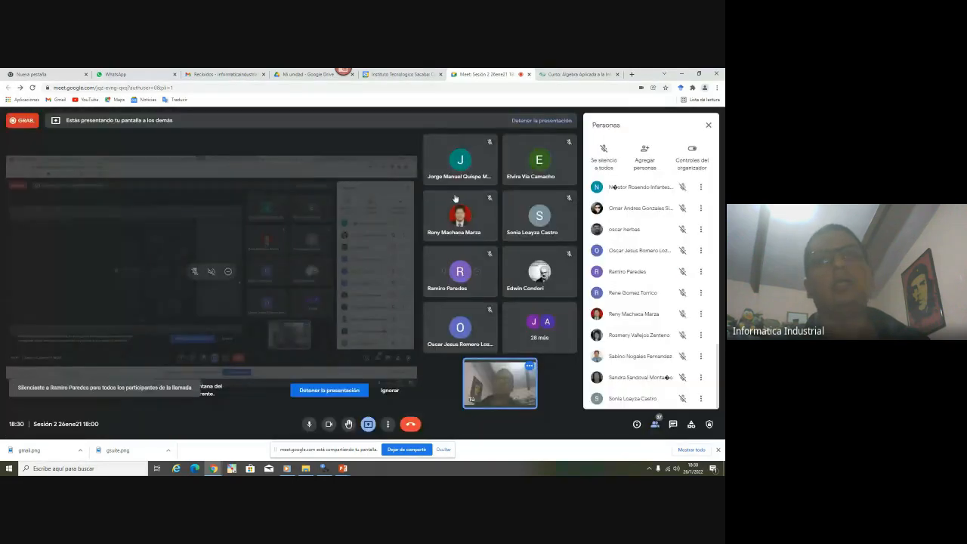
On the Moodle course page, open Unidad Temática 2's 'Carpeta Semana 1' link in a new tab
{"action": "left_click", "coordinate": [564, 73]}
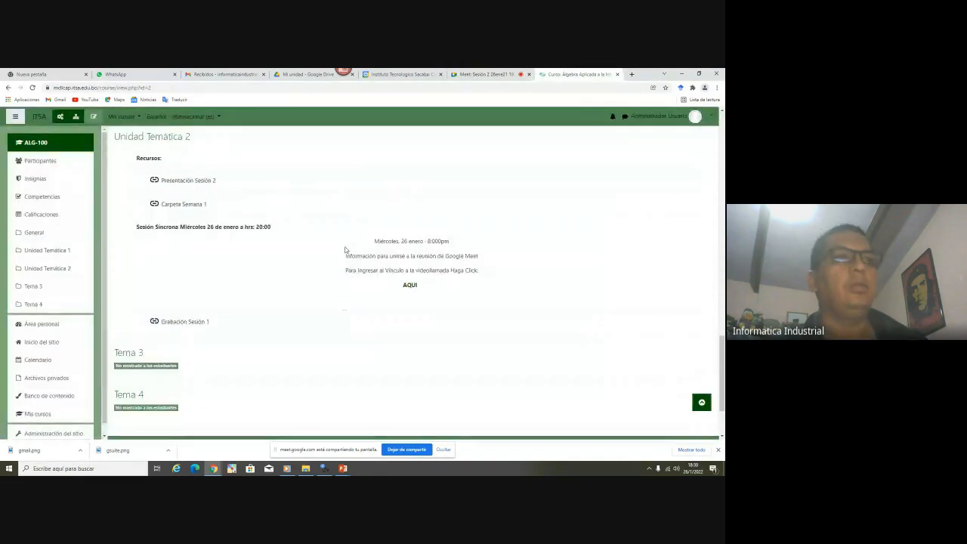
{"action": "scroll", "coordinate": [239, 264], "scroll_direction": "up", "scroll_amount": 4}
{"action": "scroll", "coordinate": [242, 267], "scroll_direction": "up", "scroll_amount": 3}
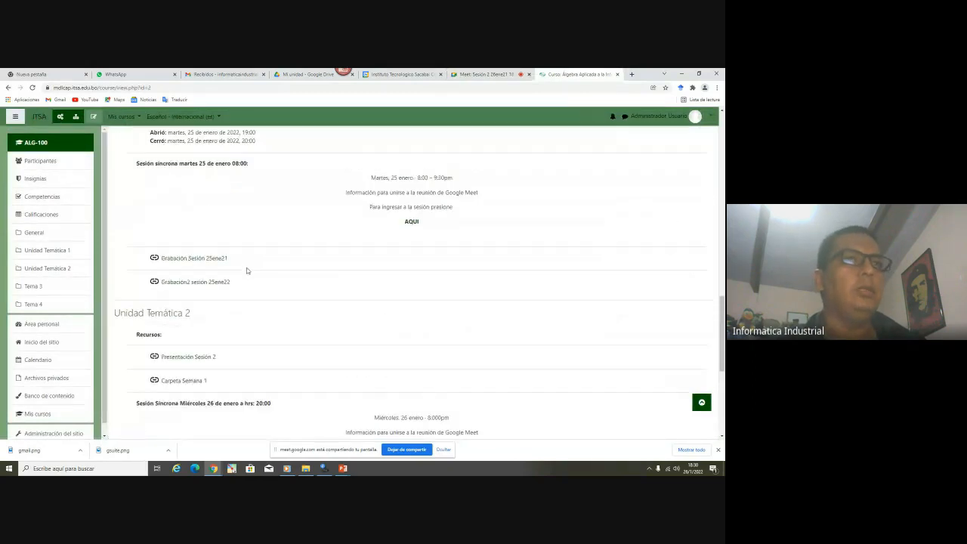
{"action": "scroll", "coordinate": [246, 269], "scroll_direction": "down", "scroll_amount": 5}
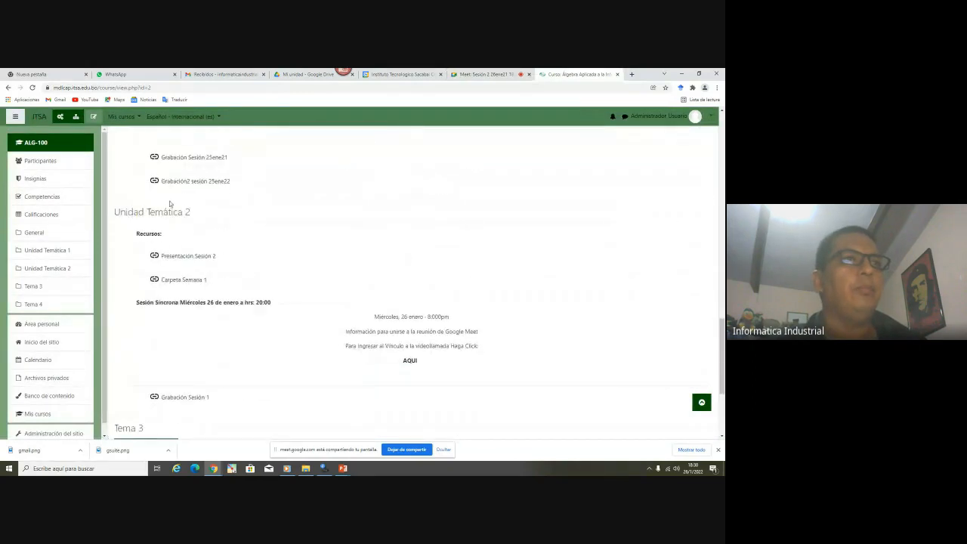
{"action": "scroll", "coordinate": [181, 227], "scroll_direction": "down", "scroll_amount": 2}
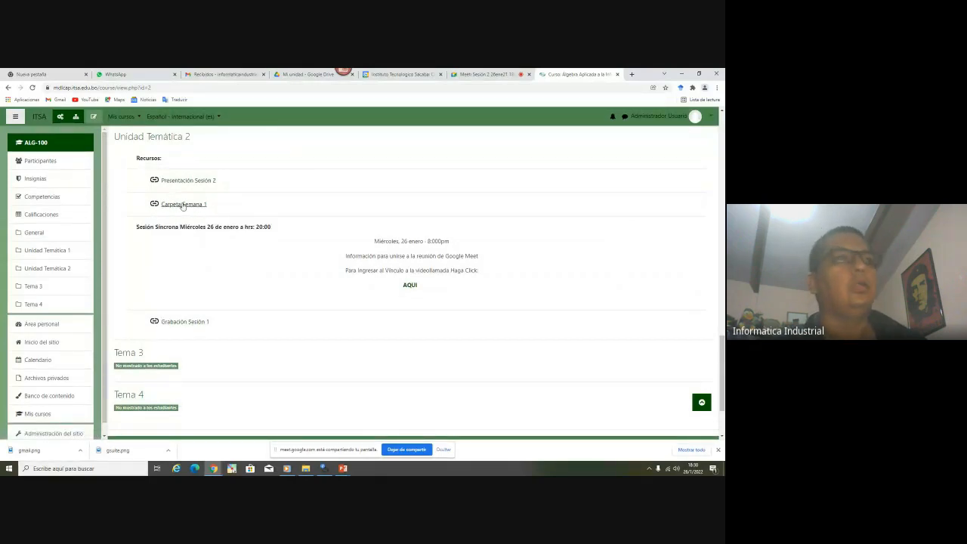
{"action": "right_click", "coordinate": [192, 206]}
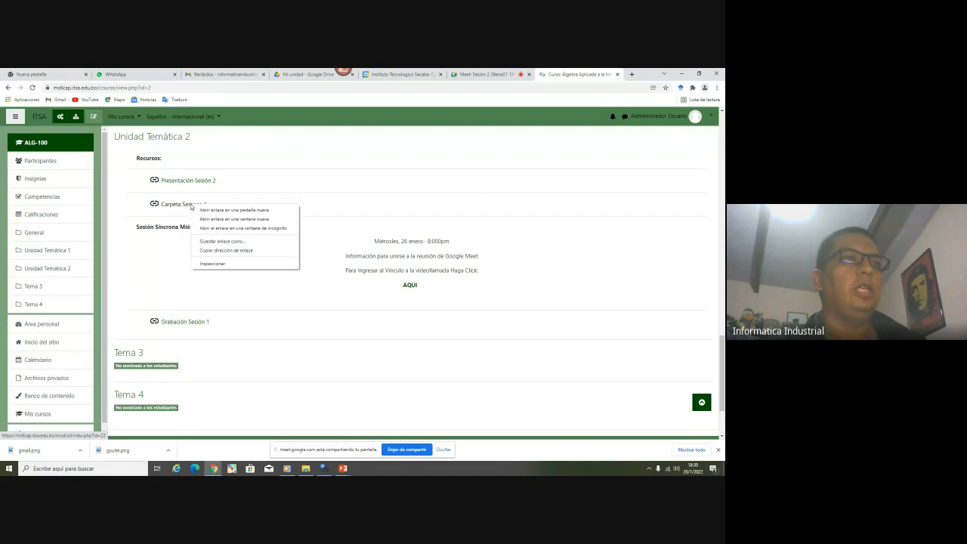
{"action": "left_click", "coordinate": [226, 209]}
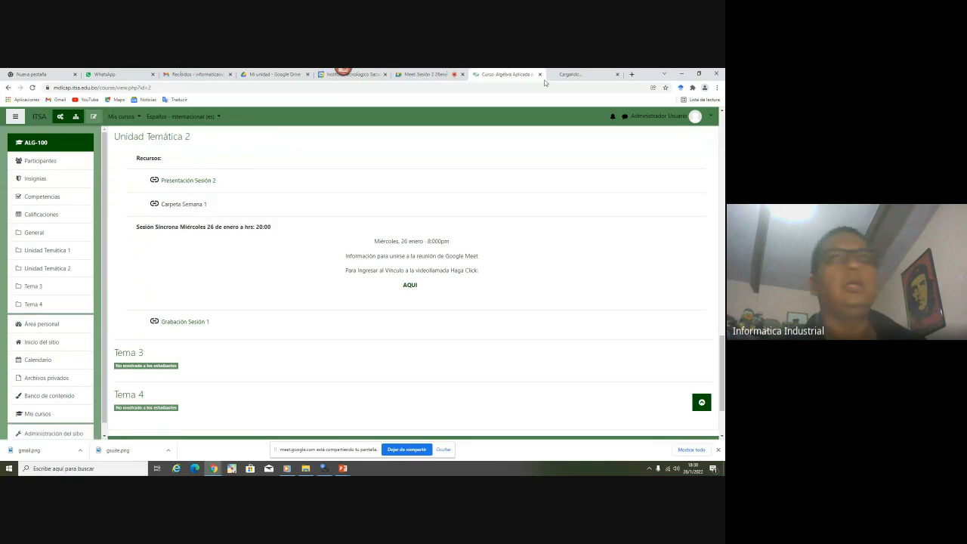
View the 'Ejemplo' Google Drive folder with its two files, then close that tab
{"action": "left_click", "coordinate": [572, 74]}
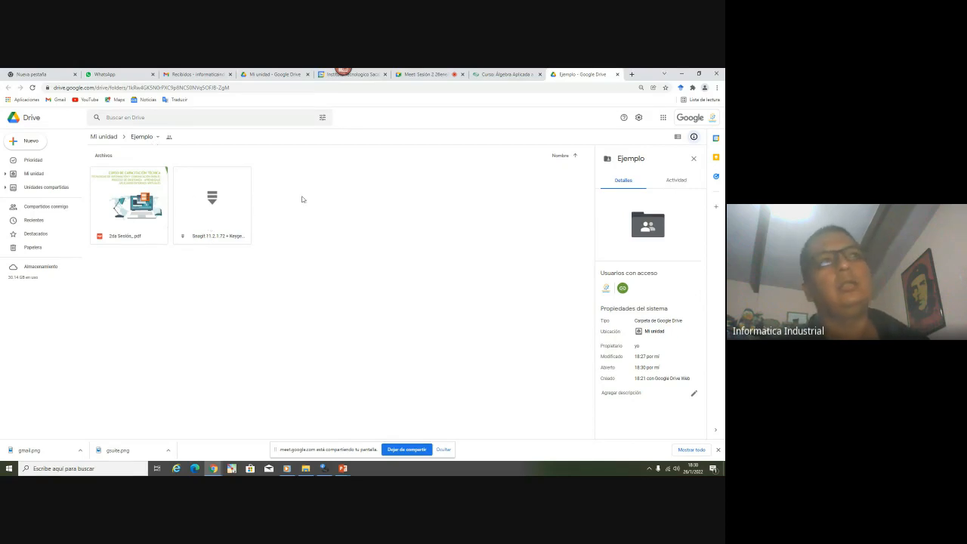
{"action": "left_click", "coordinate": [617, 74]}
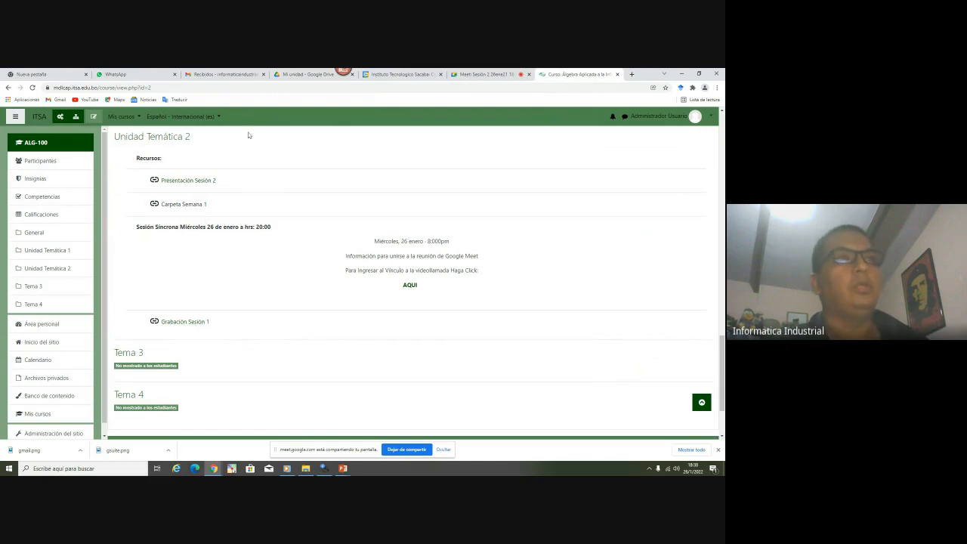
Review the 'Presentación Sesión 2' and 'Carpeta Semana 1' links, then return to the Publicación slideshow
{"action": "scroll", "coordinate": [239, 328], "scroll_direction": "up", "scroll_amount": 2}
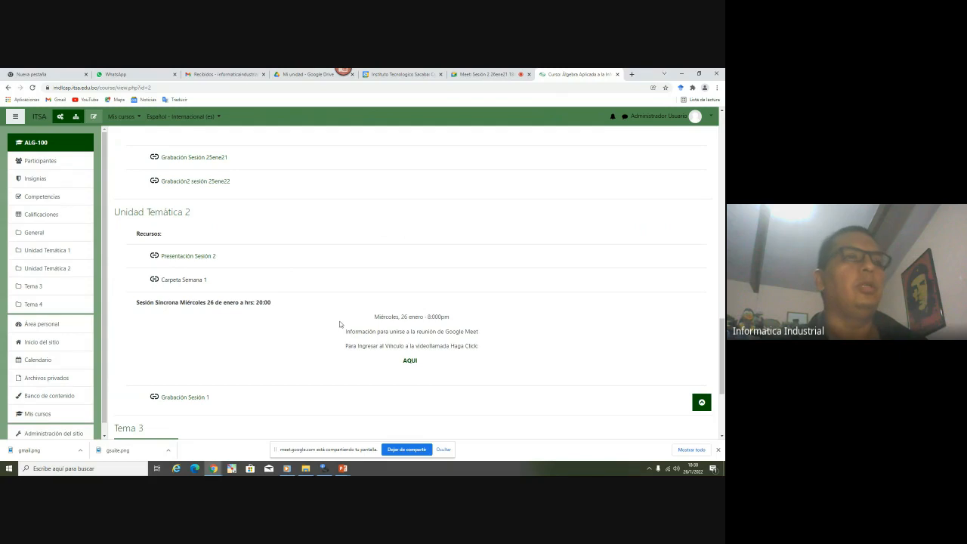
{"action": "scroll", "coordinate": [340, 322], "scroll_direction": "up", "scroll_amount": 1}
{"action": "scroll", "coordinate": [339, 321], "scroll_direction": "down", "scroll_amount": 3}
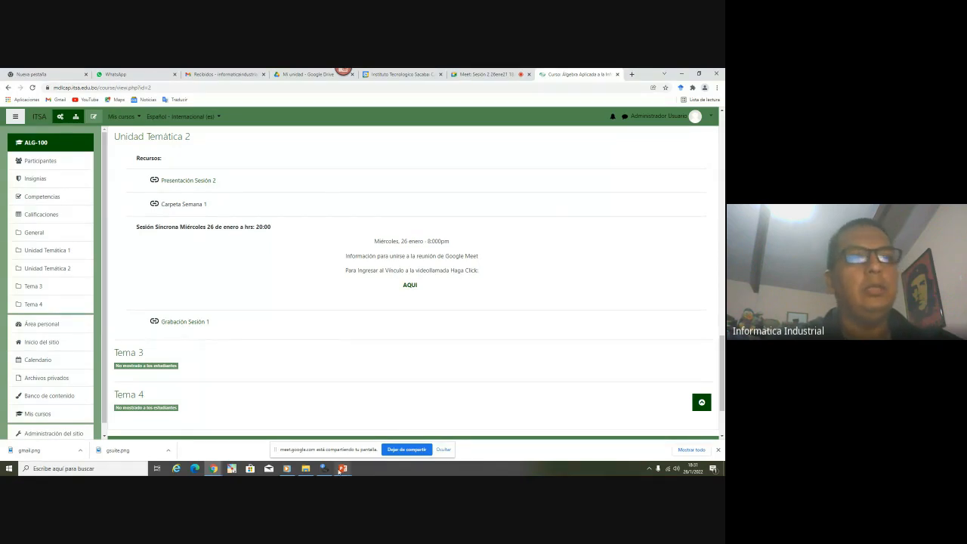
{"action": "mouse_move", "coordinate": [343, 468]}
{"action": "left_click", "coordinate": [296, 436]}
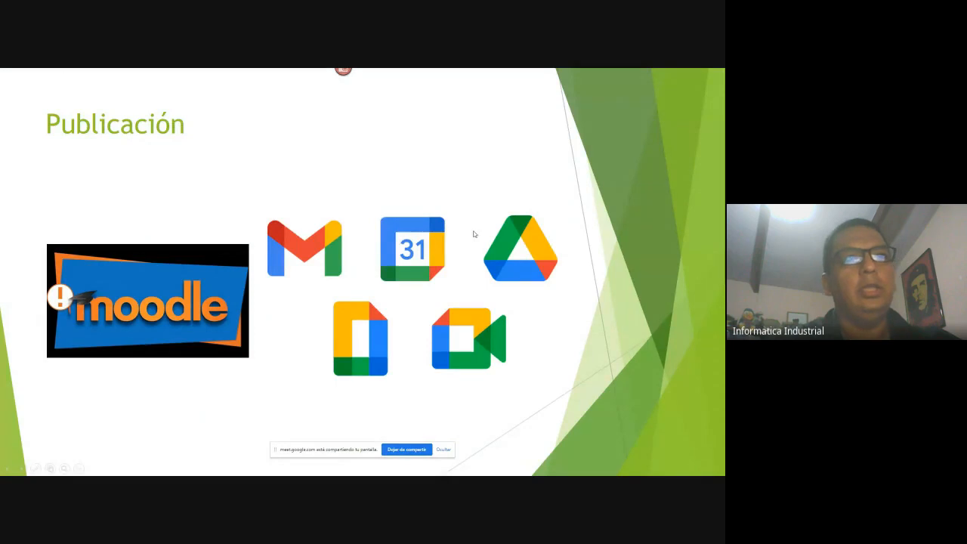
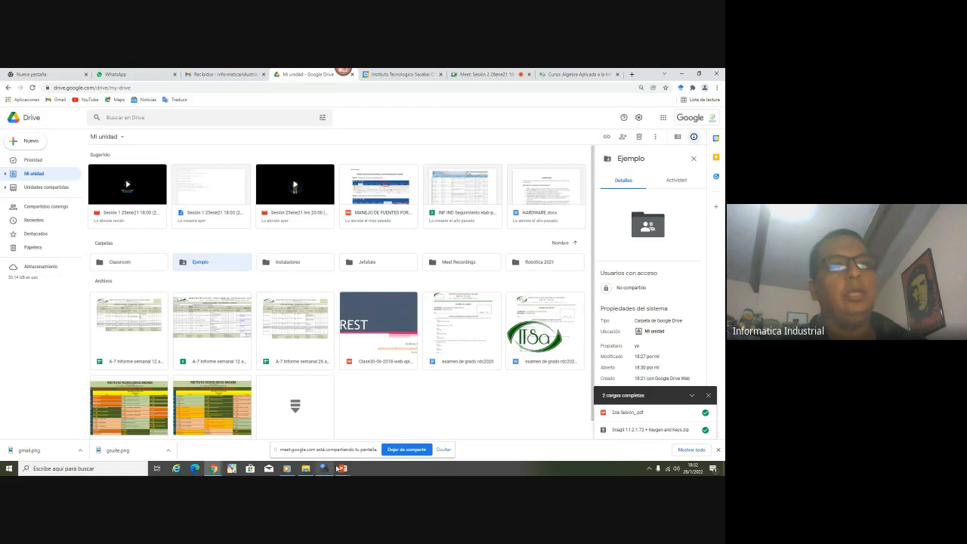
Resume the PowerPoint slide show and advance to the OVA slide
{"action": "mouse_move", "coordinate": [343, 468]}
{"action": "left_click", "coordinate": [373, 440]}
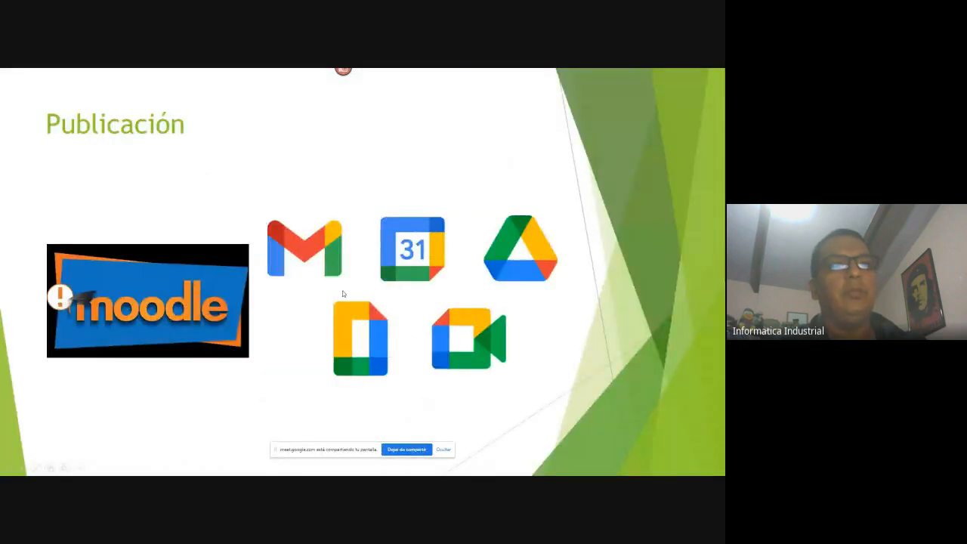
{"action": "left_click", "coordinate": [431, 278]}
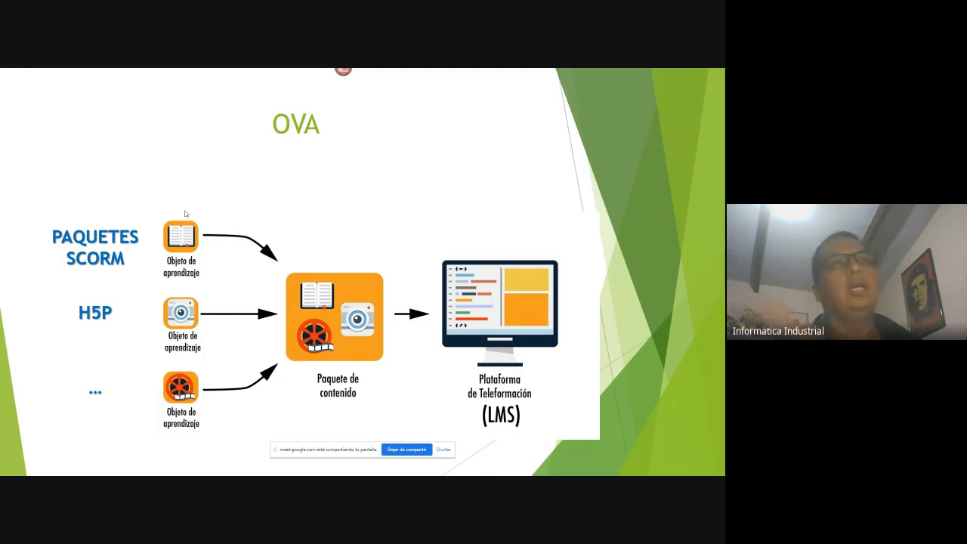
Admit the pending join request in the Meet call, then return to the slide show
{"action": "key", "text": "alt+Tab"}
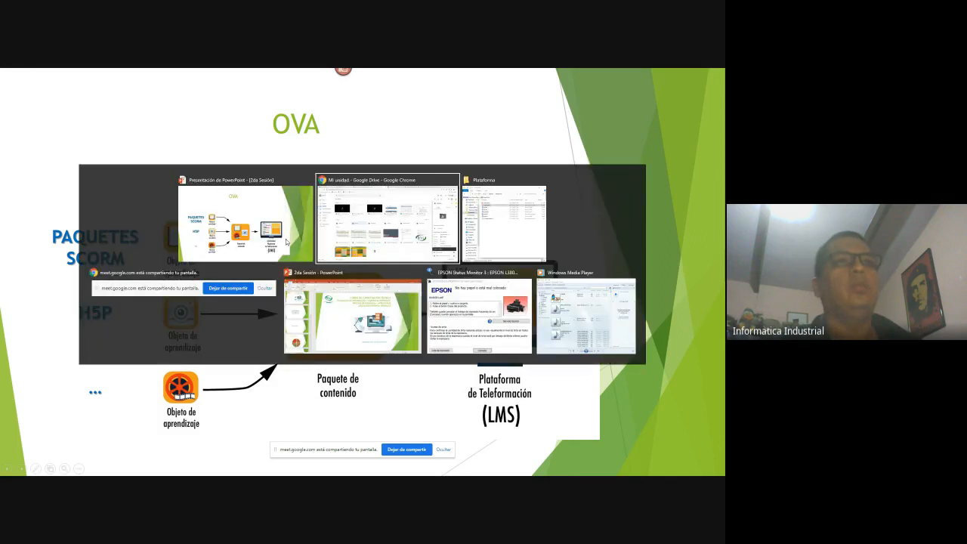
{"action": "left_click", "coordinate": [484, 74]}
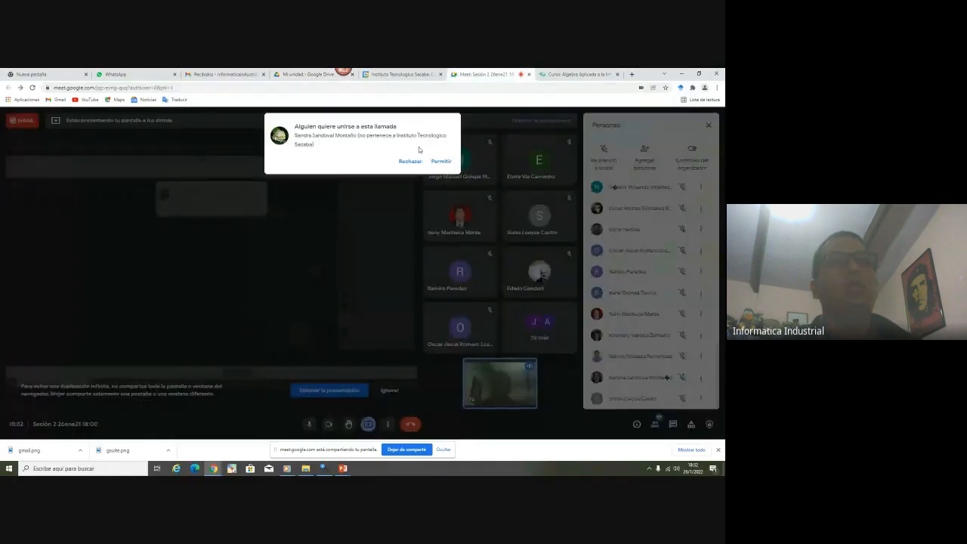
{"action": "left_click", "coordinate": [442, 162]}
{"action": "key", "text": "alt+Tab"}
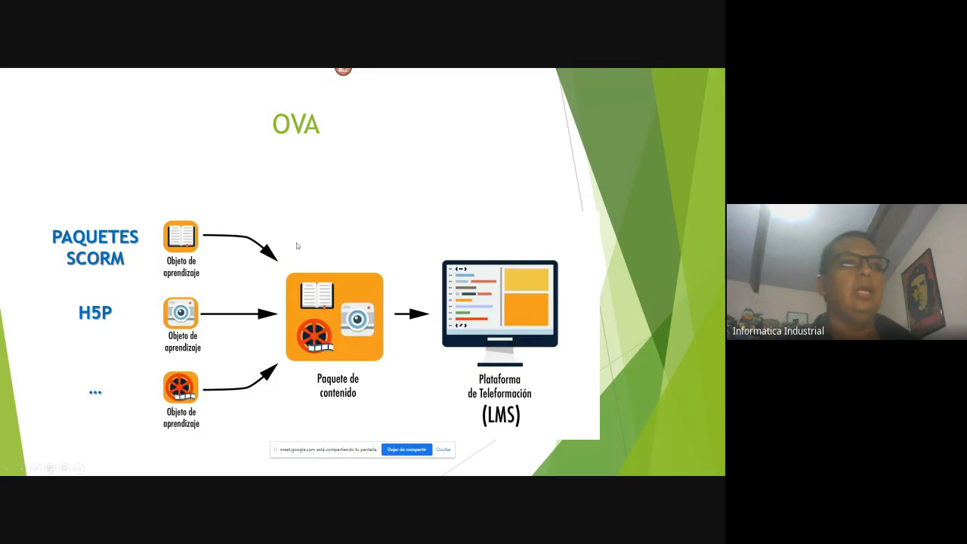
{"action": "left_click", "coordinate": [105, 312]}
{"action": "left_click", "coordinate": [330, 278]}
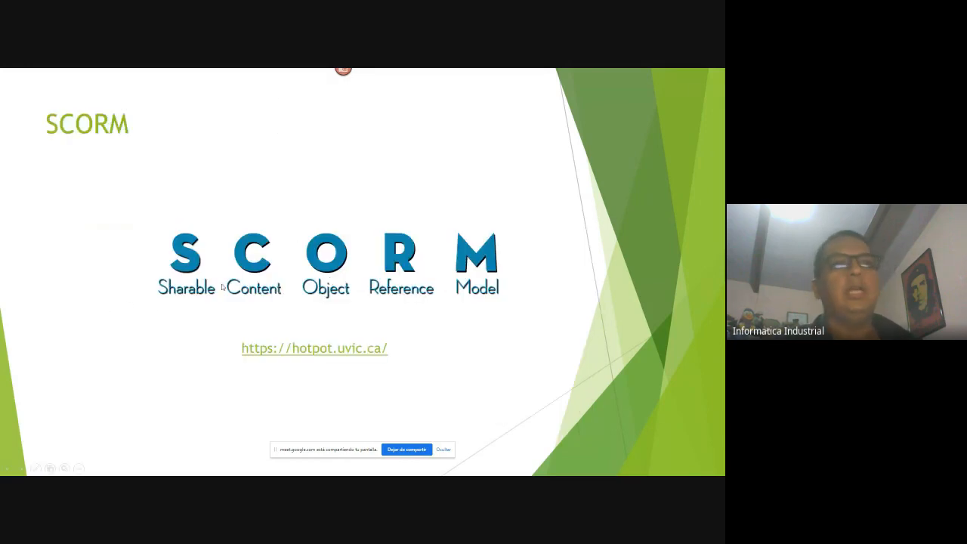
{"action": "left_click", "coordinate": [290, 281]}
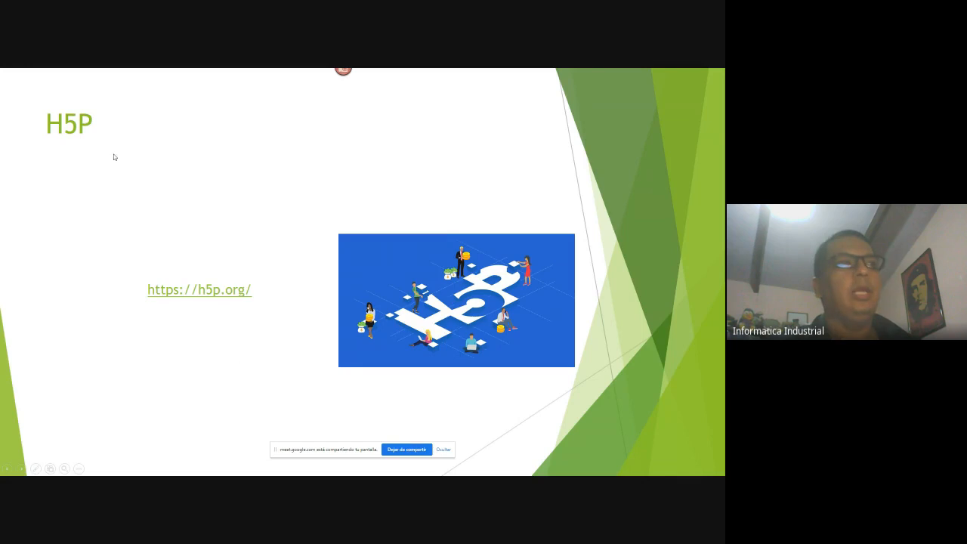
{"action": "left_click", "coordinate": [182, 293]}
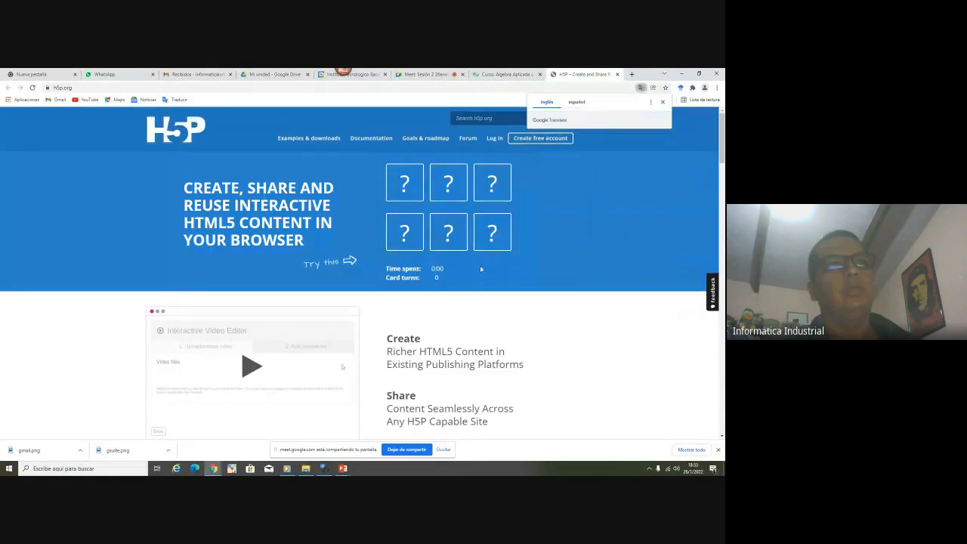
Dismiss the translation offer and start creating a free H5P account
{"action": "left_click", "coordinate": [663, 103]}
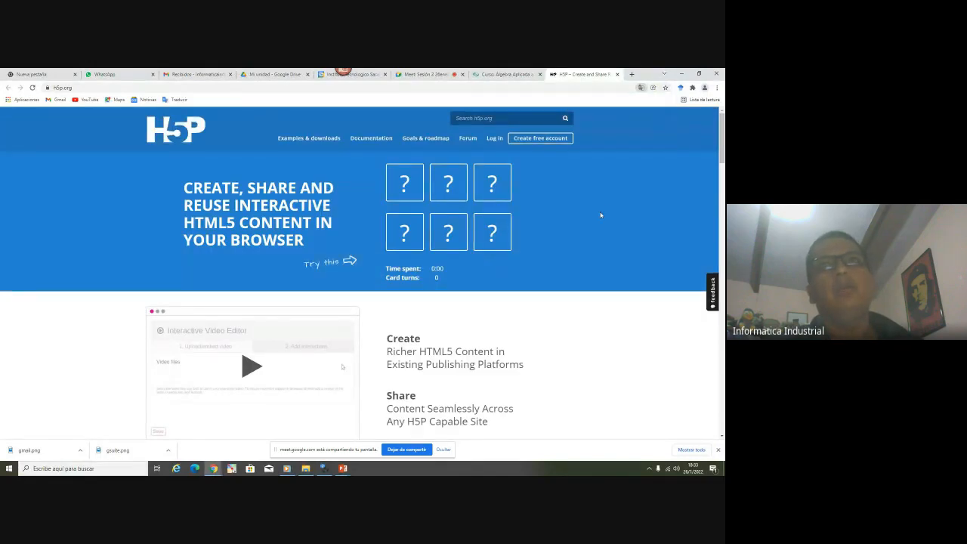
{"action": "scroll", "coordinate": [604, 212], "scroll_direction": "down", "scroll_amount": 5}
{"action": "scroll", "coordinate": [622, 217], "scroll_direction": "up", "scroll_amount": 5}
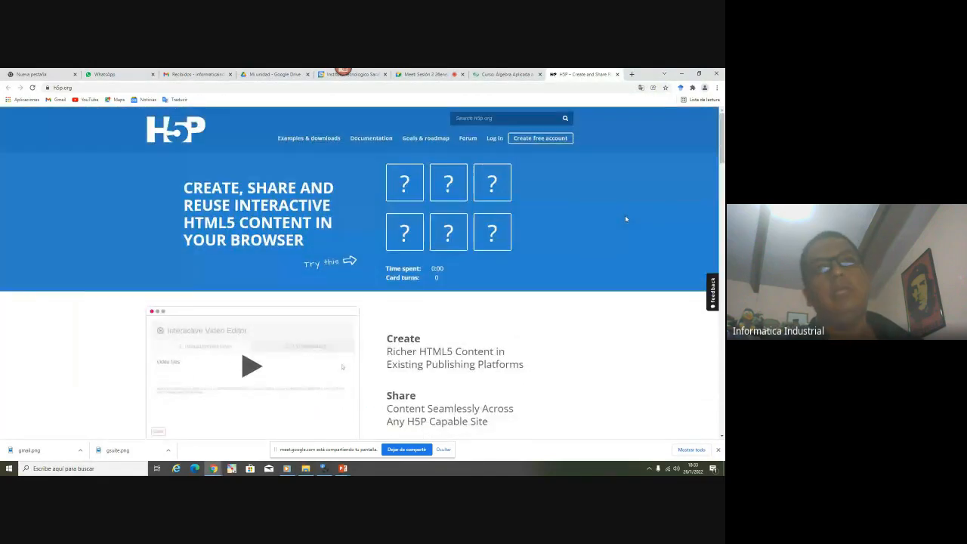
{"action": "left_click", "coordinate": [542, 140]}
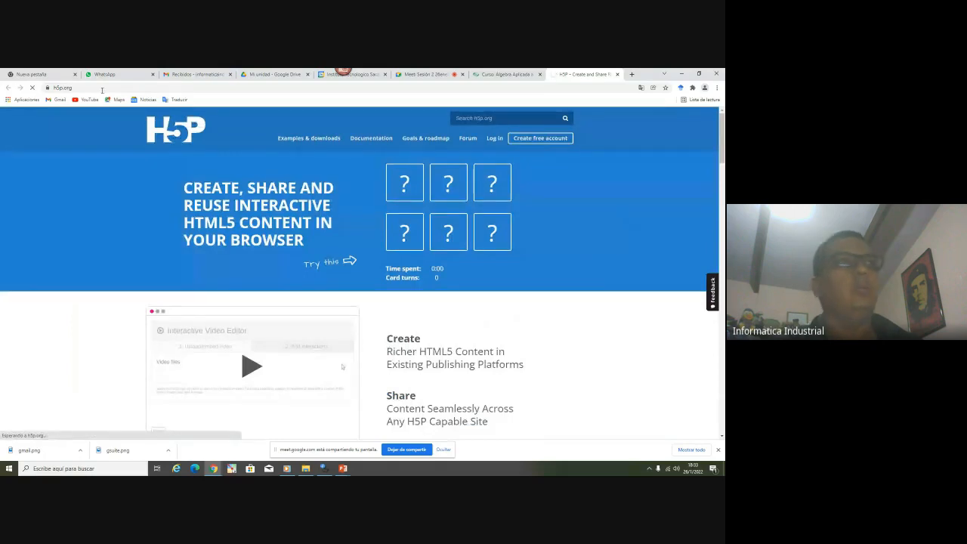
Copy the signed-in Gmail account's e-mail address from the account menu
{"action": "left_click", "coordinate": [190, 74]}
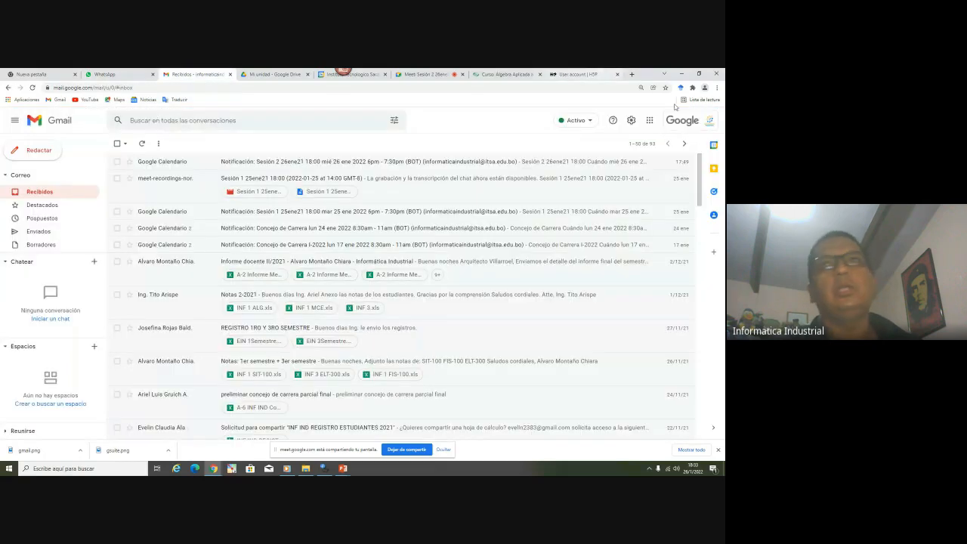
{"action": "left_click", "coordinate": [709, 120]}
{"action": "triple_click", "coordinate": [648, 207]}
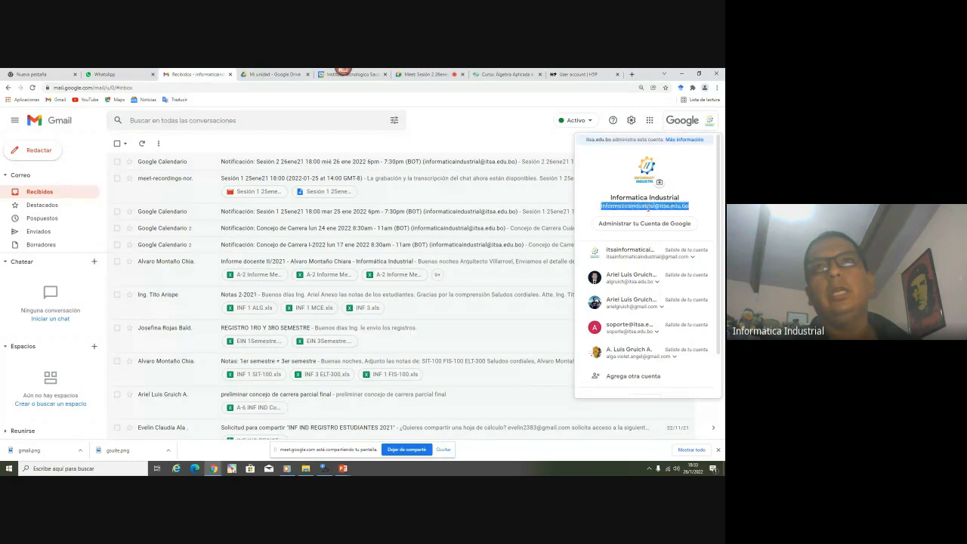
{"action": "right_click", "coordinate": [647, 207]}
{"action": "left_click", "coordinate": [643, 217]}
{"action": "left_click", "coordinate": [578, 74]}
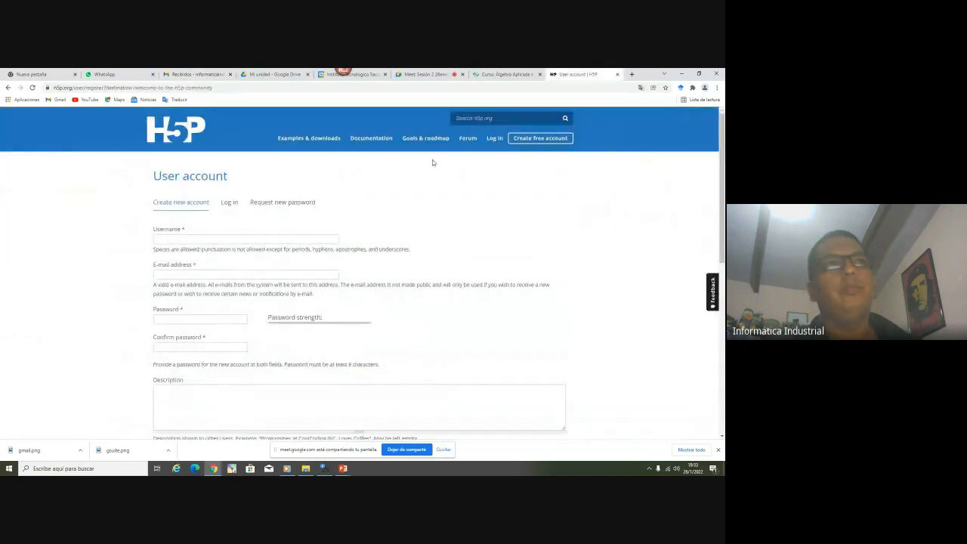
Enter username 'informaticaindustrial' and paste the copied e-mail into the registration form
{"action": "left_click", "coordinate": [222, 240]}
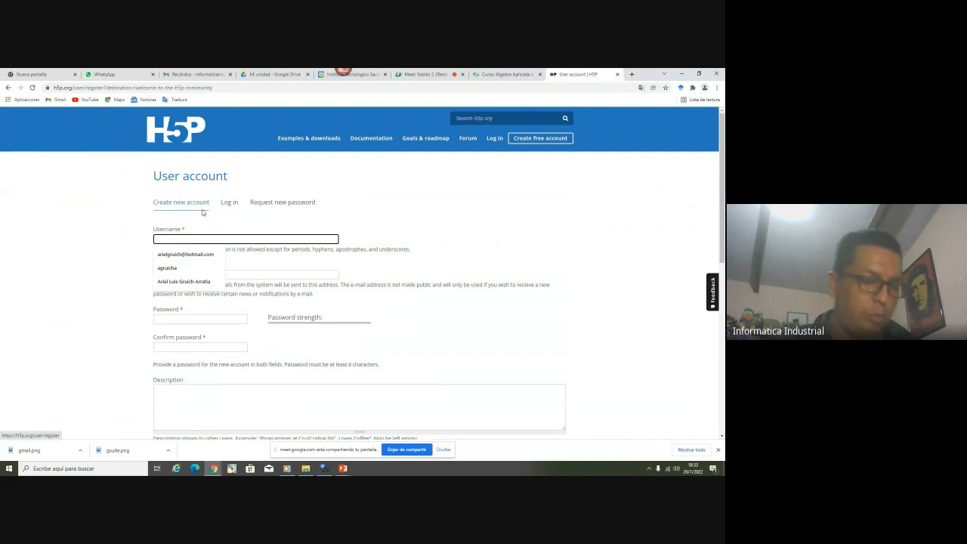
{"action": "type", "text": "informaticaindustrial"}
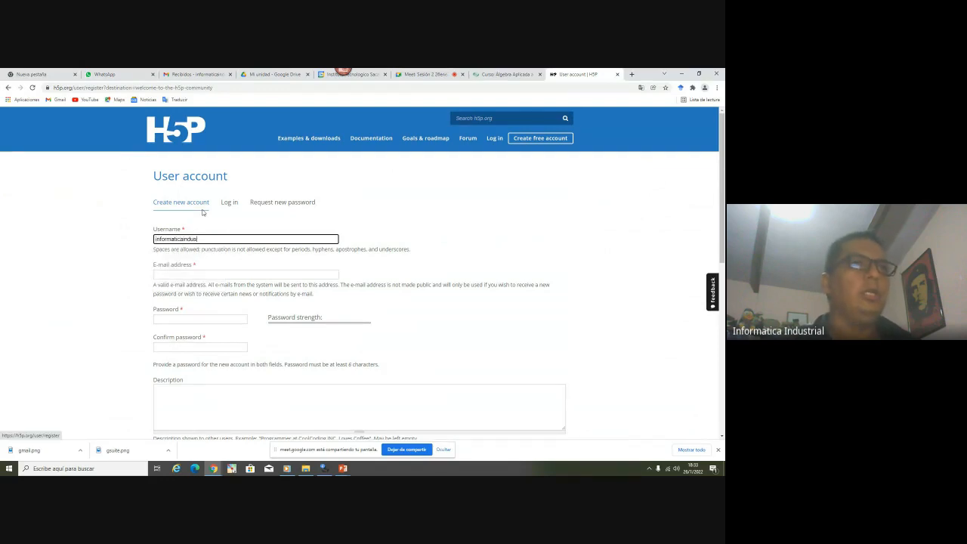
{"action": "left_click", "coordinate": [195, 272]}
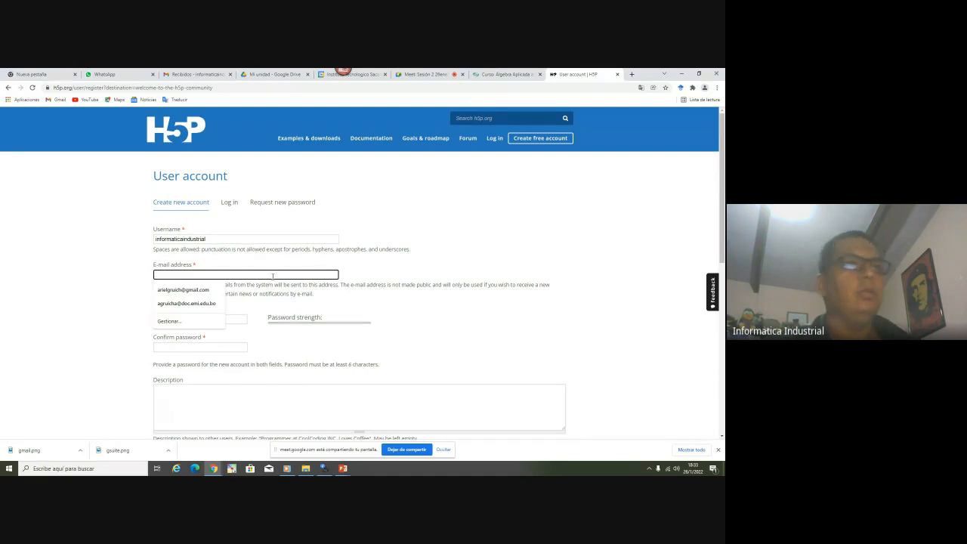
{"action": "key", "text": "ctrl+v"}
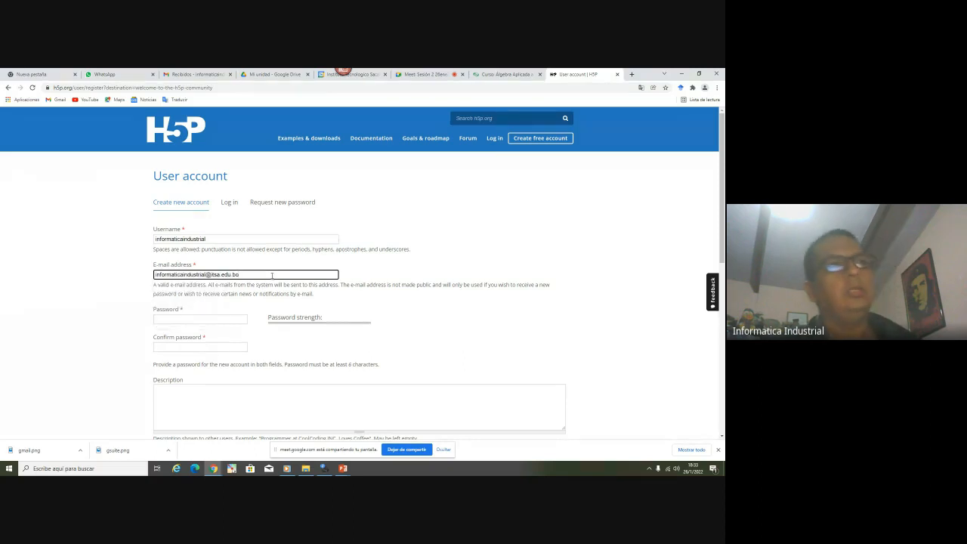
{"action": "scroll", "coordinate": [270, 271], "scroll_direction": "down", "scroll_amount": 1}
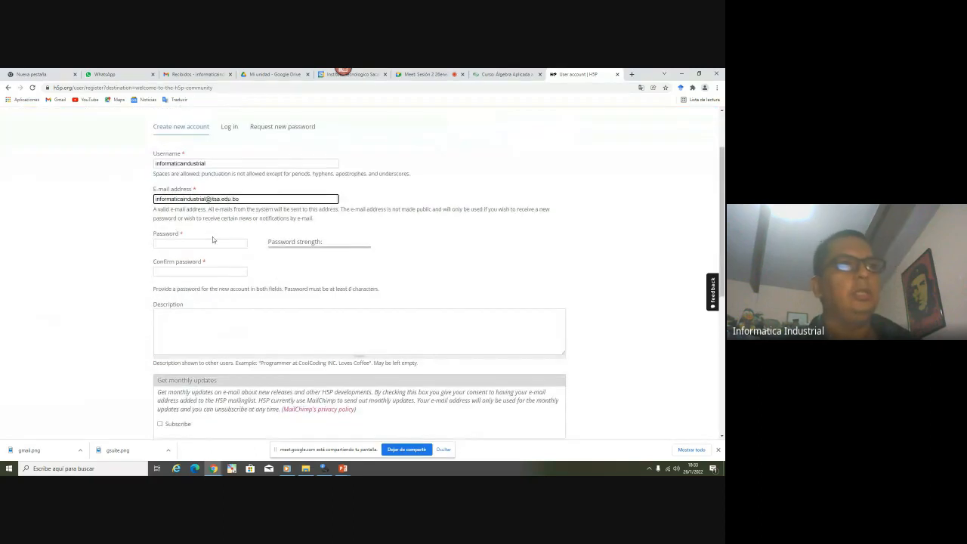
{"action": "left_click", "coordinate": [191, 163]}
{"action": "double_click", "coordinate": [191, 163]}
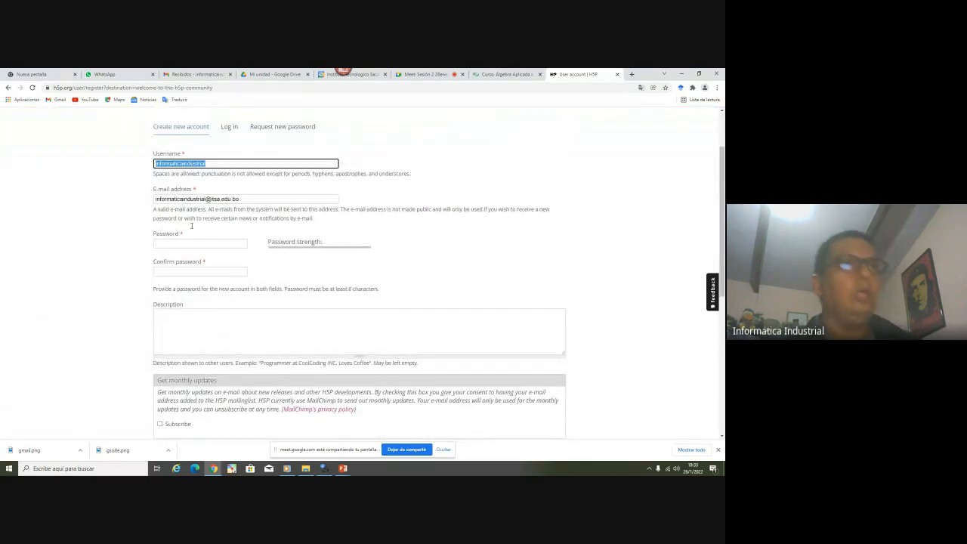
Paste the account password into both the Password and Confirm password fields
{"action": "left_click", "coordinate": [213, 245]}
{"action": "key", "text": "ctrl+v"}
{"action": "left_click", "coordinate": [201, 271]}
{"action": "key", "text": "ctrl+v"}
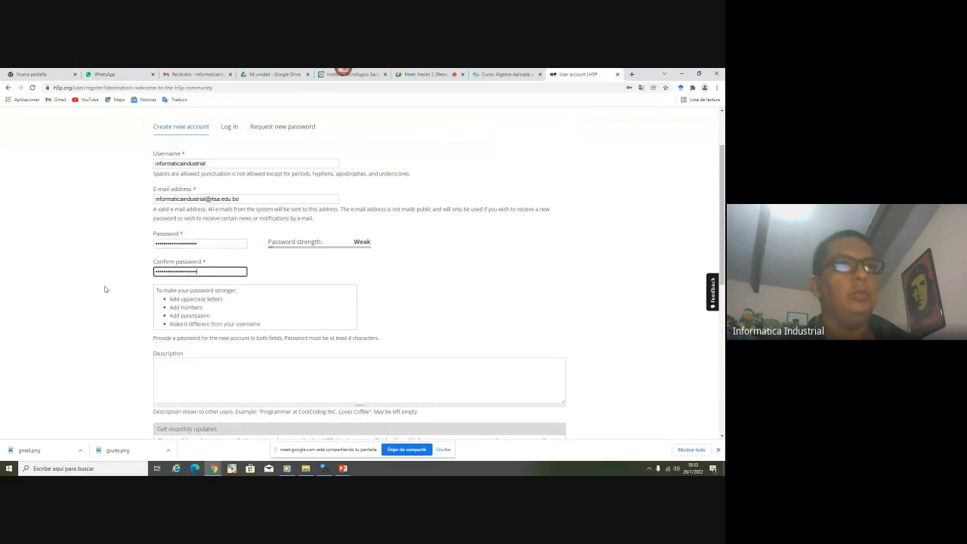
{"action": "left_click", "coordinate": [78, 287]}
Scroll past the optional description and updates sections and answer the CAPTCHA with 'white'
{"action": "scroll", "coordinate": [176, 307], "scroll_direction": "down", "scroll_amount": 1}
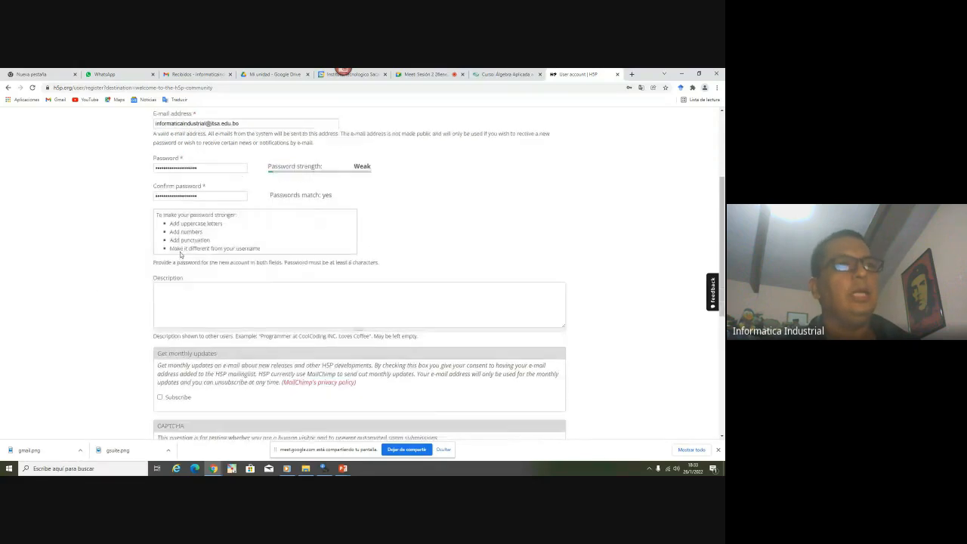
{"action": "left_click", "coordinate": [183, 295]}
{"action": "scroll", "coordinate": [212, 295], "scroll_direction": "down", "scroll_amount": 1}
{"action": "scroll", "coordinate": [211, 296], "scroll_direction": "up", "scroll_amount": 5}
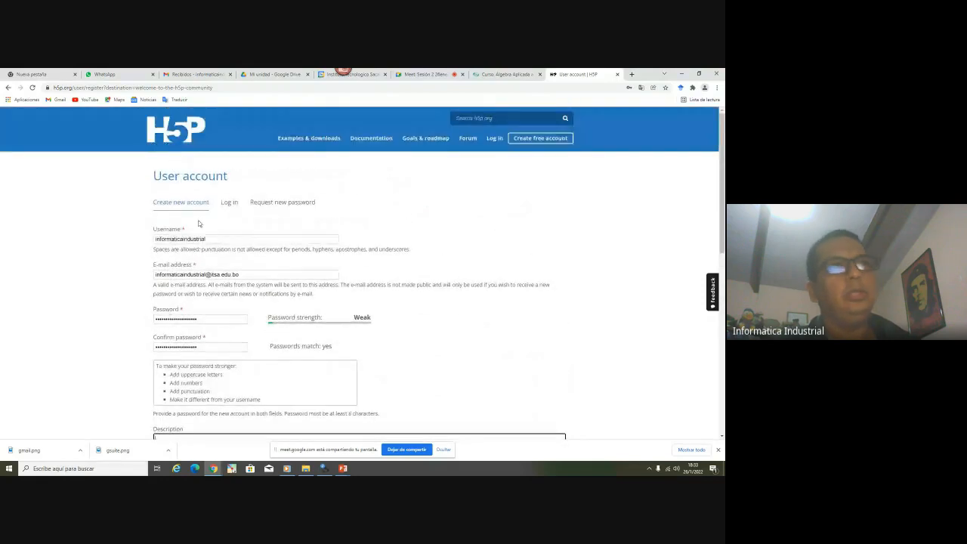
{"action": "scroll", "coordinate": [185, 248], "scroll_direction": "down", "scroll_amount": 3}
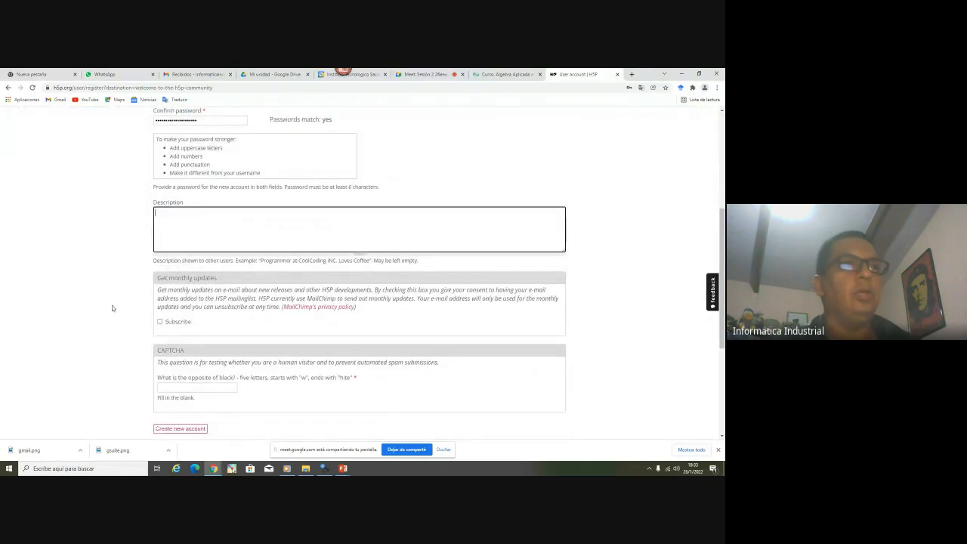
{"action": "scroll", "coordinate": [111, 308], "scroll_direction": "down", "scroll_amount": 1}
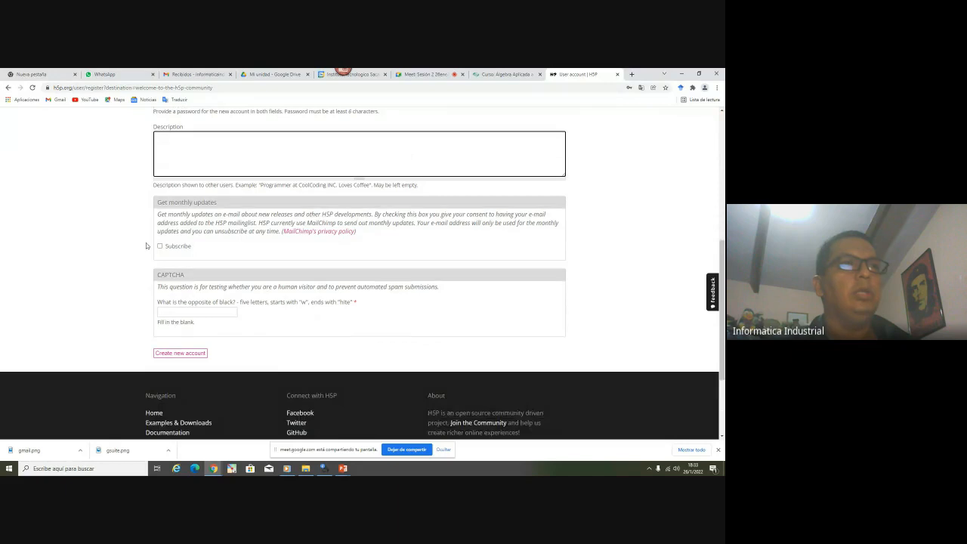
{"action": "left_click", "coordinate": [192, 203]}
{"action": "triple_click", "coordinate": [192, 202]}
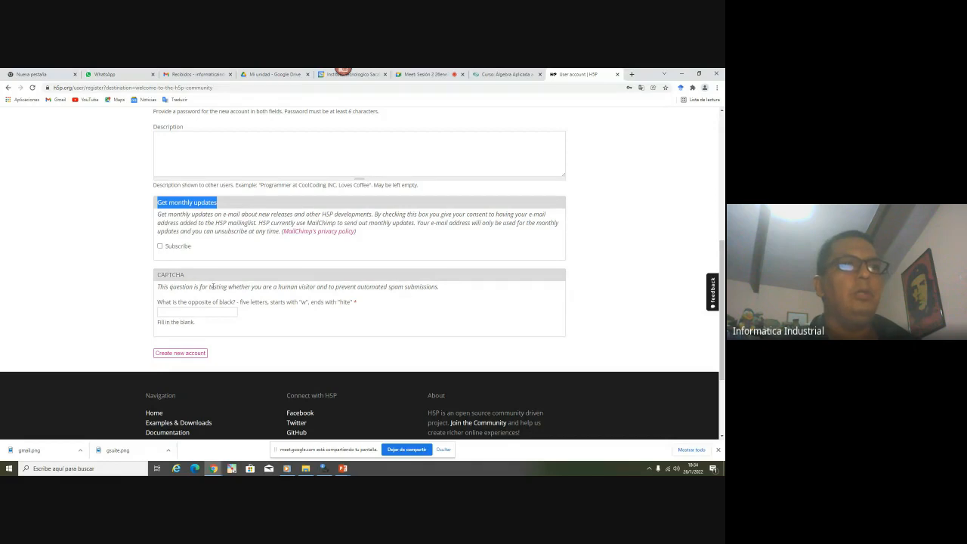
{"action": "left_click", "coordinate": [269, 289]}
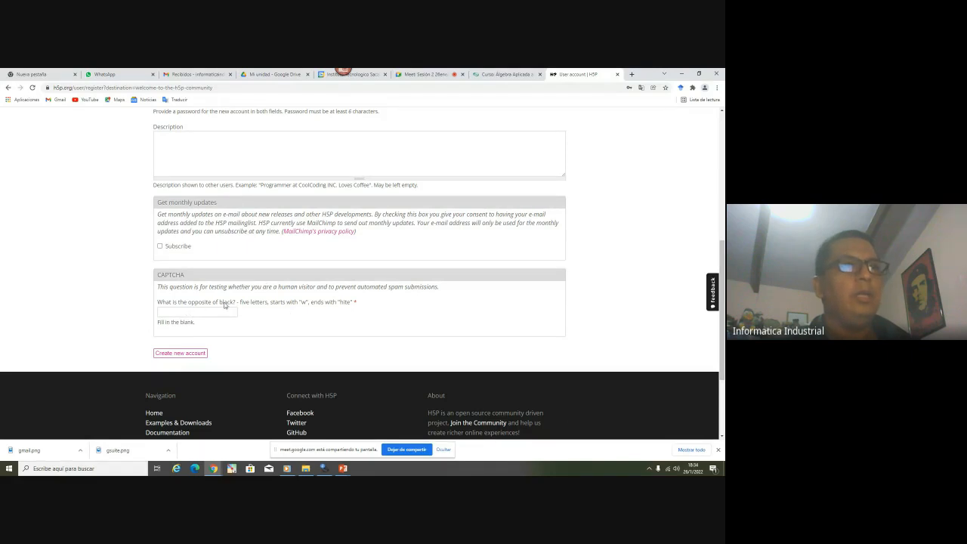
{"action": "left_click", "coordinate": [219, 311]}
{"action": "type", "text": "white"}
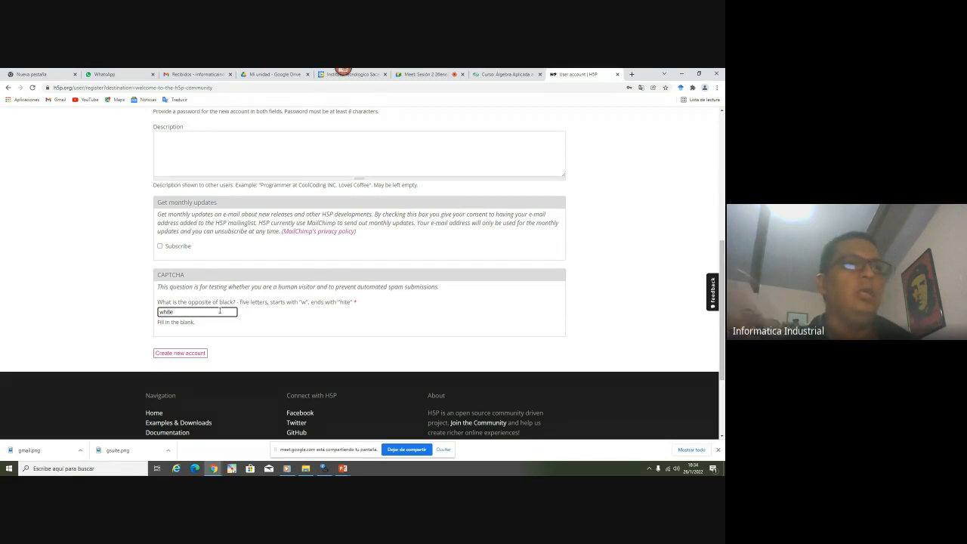
{"action": "key", "text": "Left"}
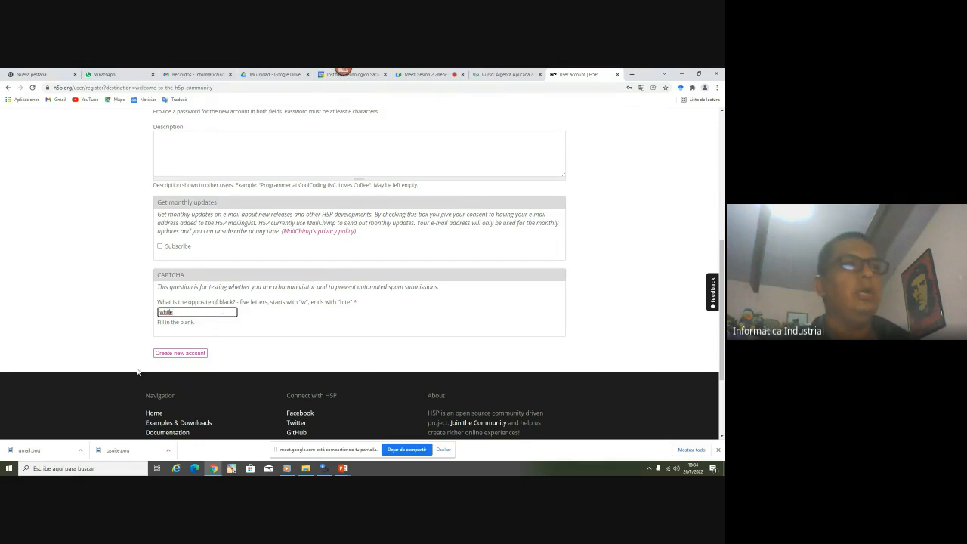
Recheck the username, password and e-mail entries, then submit Create new account
{"action": "scroll", "coordinate": [151, 324], "scroll_direction": "up", "scroll_amount": 5}
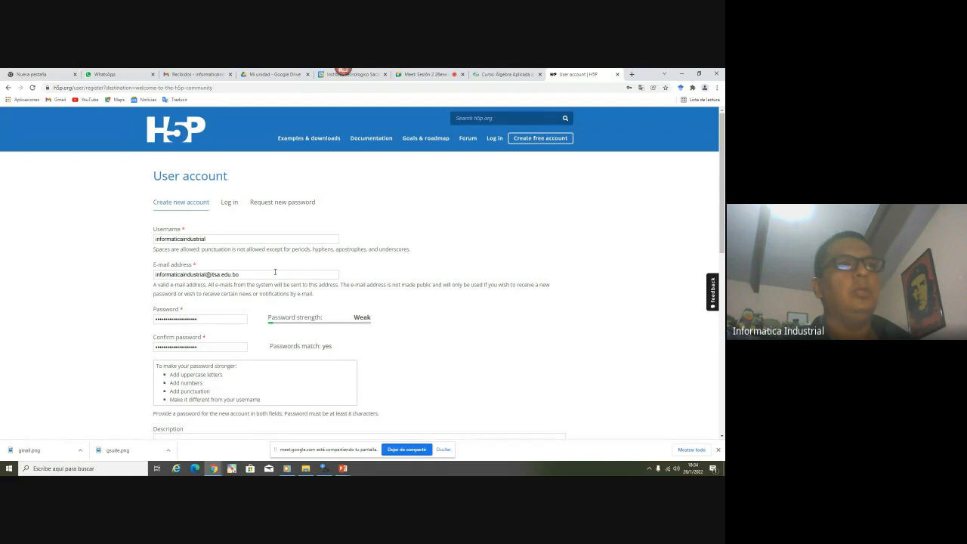
{"action": "double_click", "coordinate": [173, 238]}
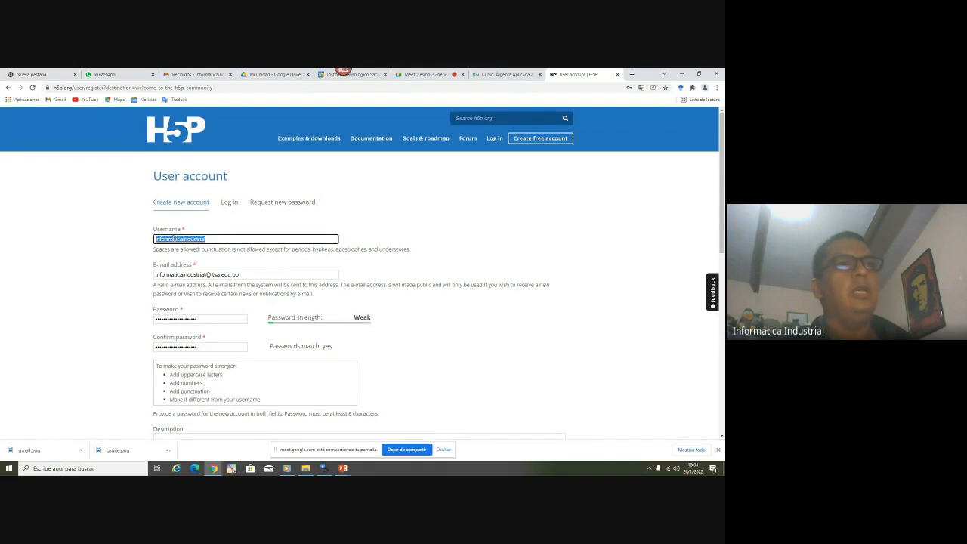
{"action": "left_click", "coordinate": [219, 320]}
{"action": "key", "text": "Tab"}
{"action": "scroll", "coordinate": [245, 315], "scroll_direction": "down", "scroll_amount": 4}
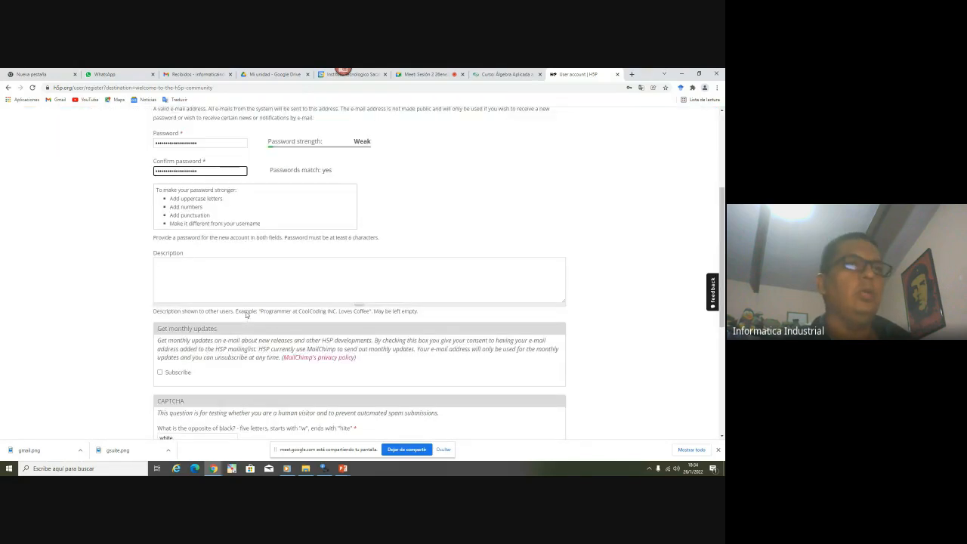
{"action": "scroll", "coordinate": [245, 315], "scroll_direction": "up", "scroll_amount": 4}
{"action": "double_click", "coordinate": [235, 236]}
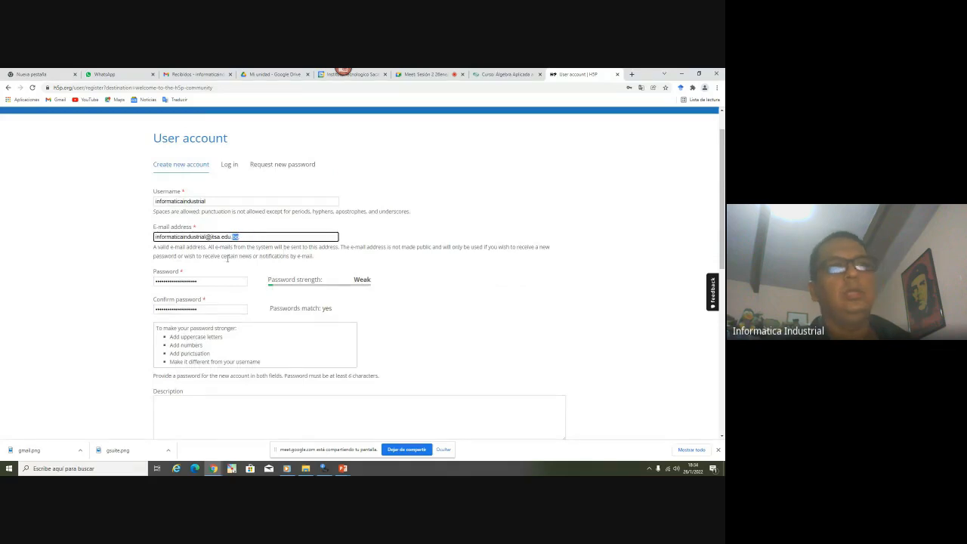
{"action": "scroll", "coordinate": [226, 258], "scroll_direction": "down", "scroll_amount": 8}
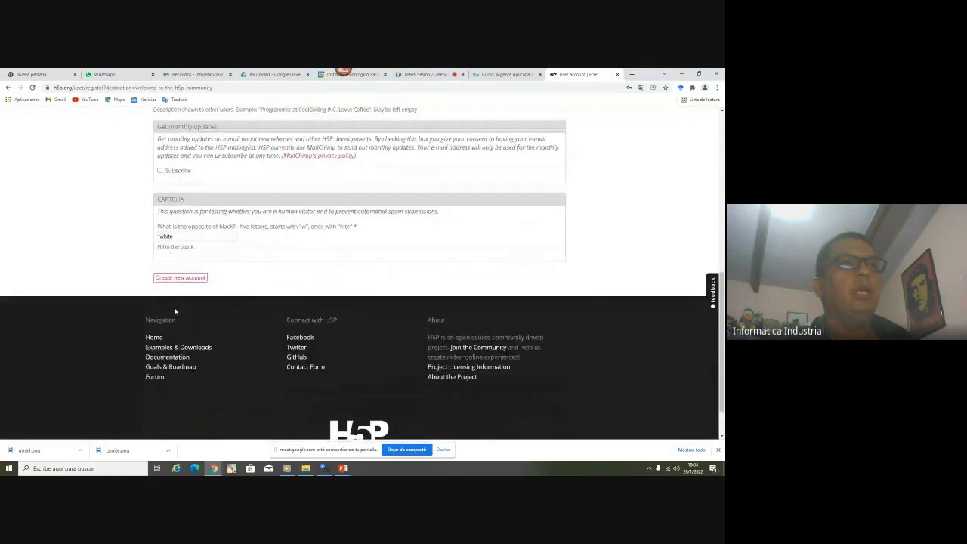
{"action": "left_click", "coordinate": [192, 278]}
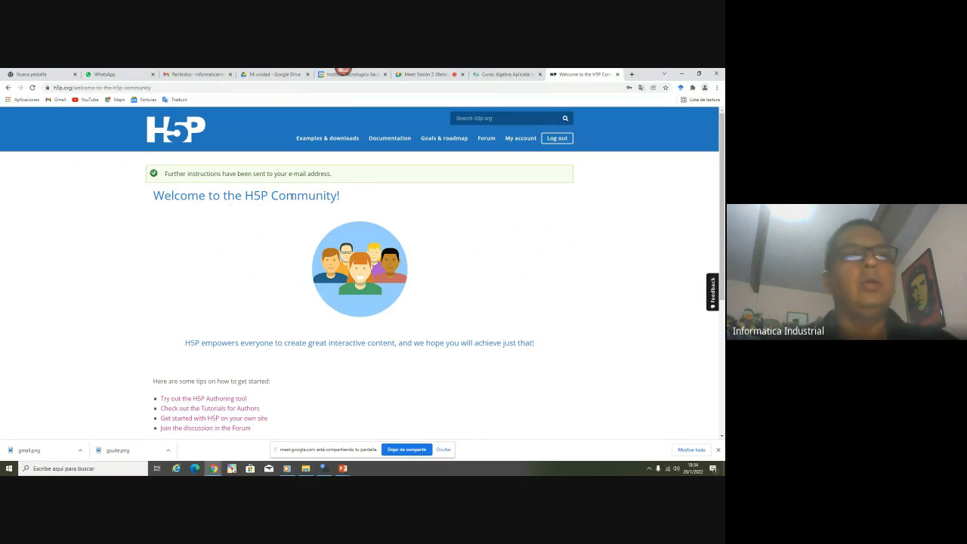
Read the welcome page and launch 'Try out the H5P Authoring tool'
{"action": "scroll", "coordinate": [320, 261], "scroll_direction": "down", "scroll_amount": 7}
{"action": "scroll", "coordinate": [320, 261], "scroll_direction": "up", "scroll_amount": 4}
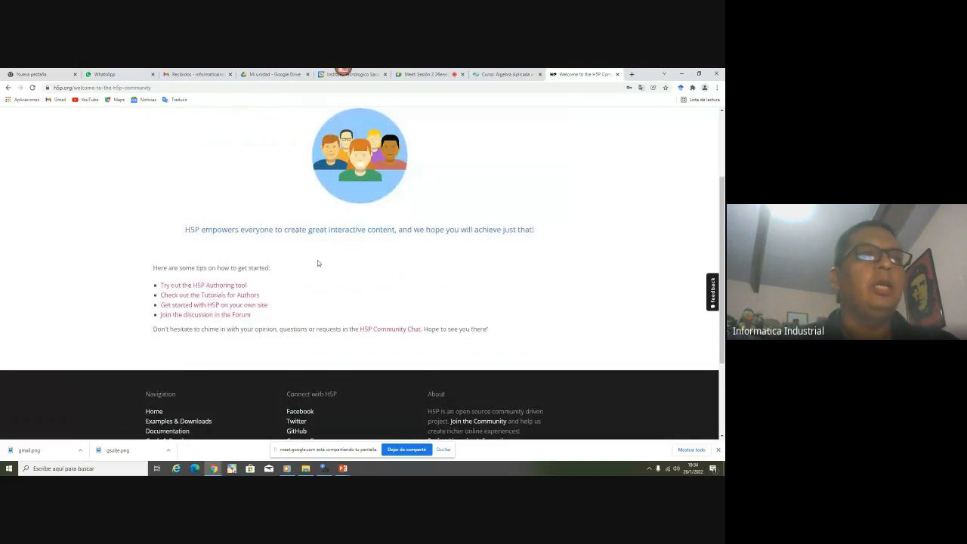
{"action": "scroll", "coordinate": [317, 262], "scroll_direction": "up", "scroll_amount": 3}
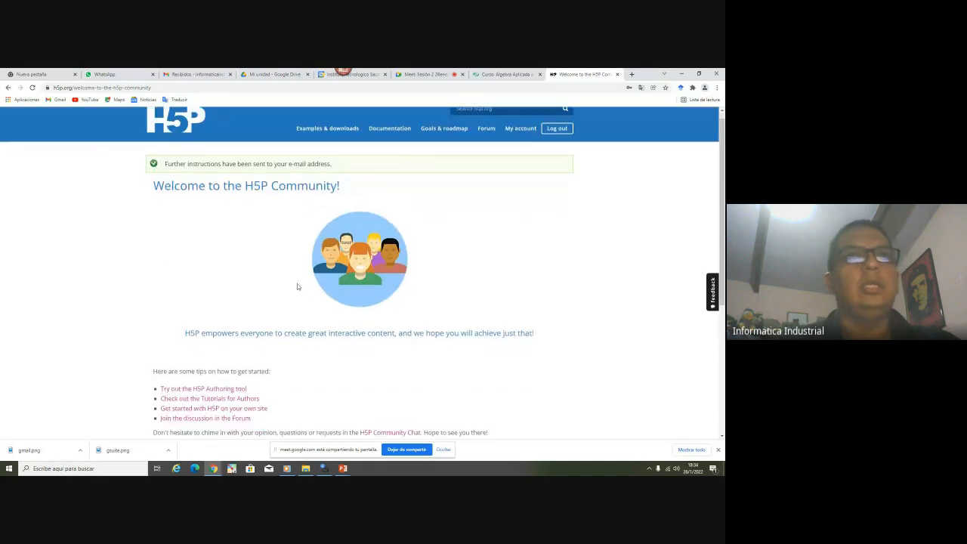
{"action": "scroll", "coordinate": [297, 286], "scroll_direction": "down", "scroll_amount": 3}
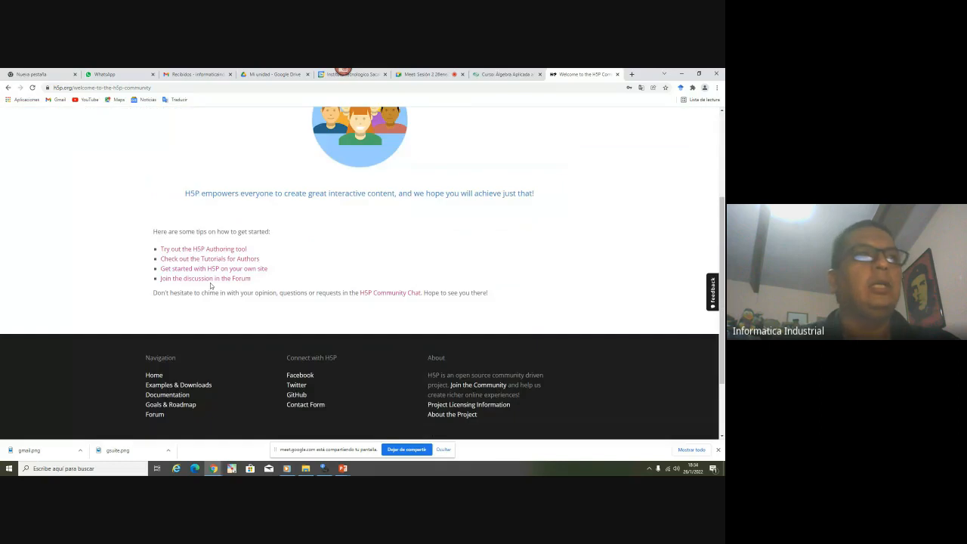
{"action": "left_click", "coordinate": [235, 253]}
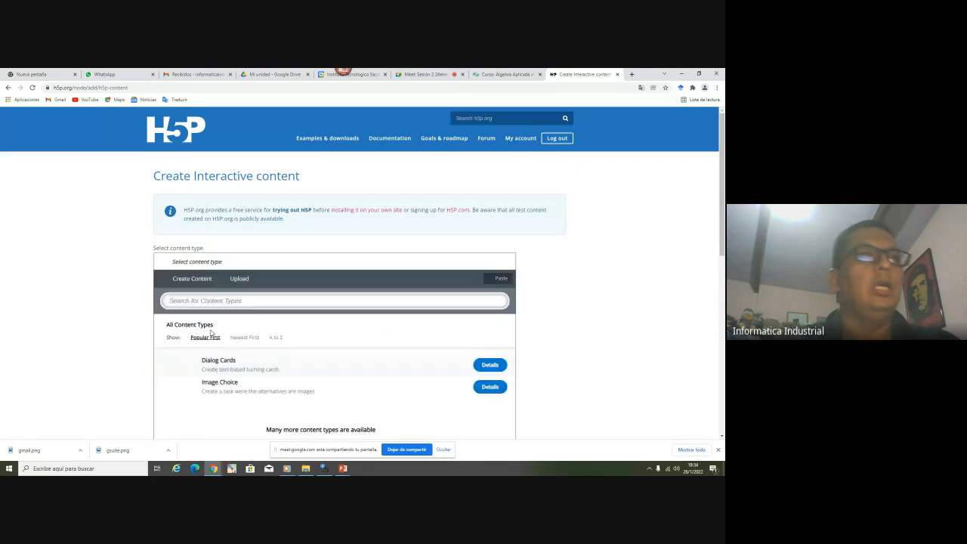
Browse the content type hub and sort the content types A to Z
{"action": "scroll", "coordinate": [173, 288], "scroll_direction": "down", "scroll_amount": 2}
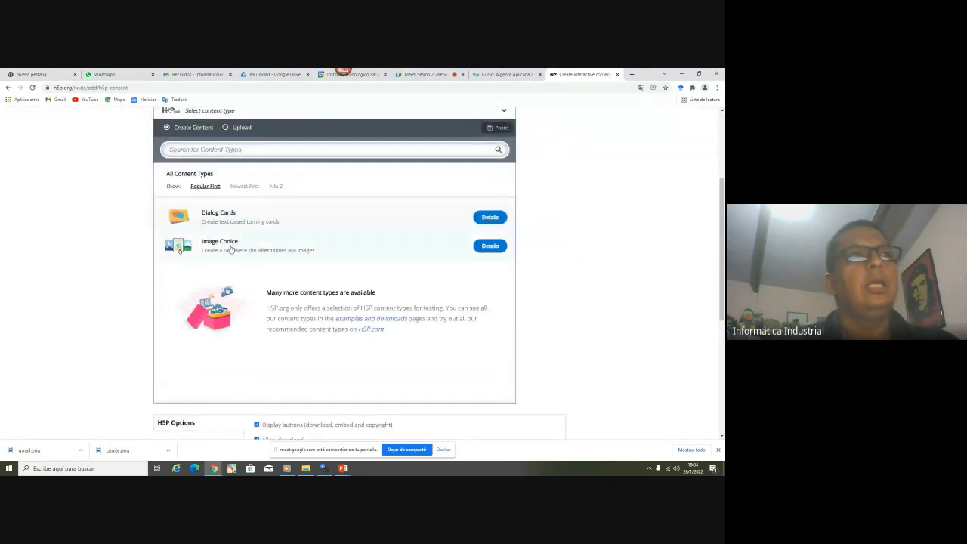
{"action": "scroll", "coordinate": [239, 206], "scroll_direction": "up", "scroll_amount": 5}
{"action": "scroll", "coordinate": [240, 204], "scroll_direction": "down", "scroll_amount": 10}
{"action": "scroll", "coordinate": [236, 206], "scroll_direction": "down", "scroll_amount": 1}
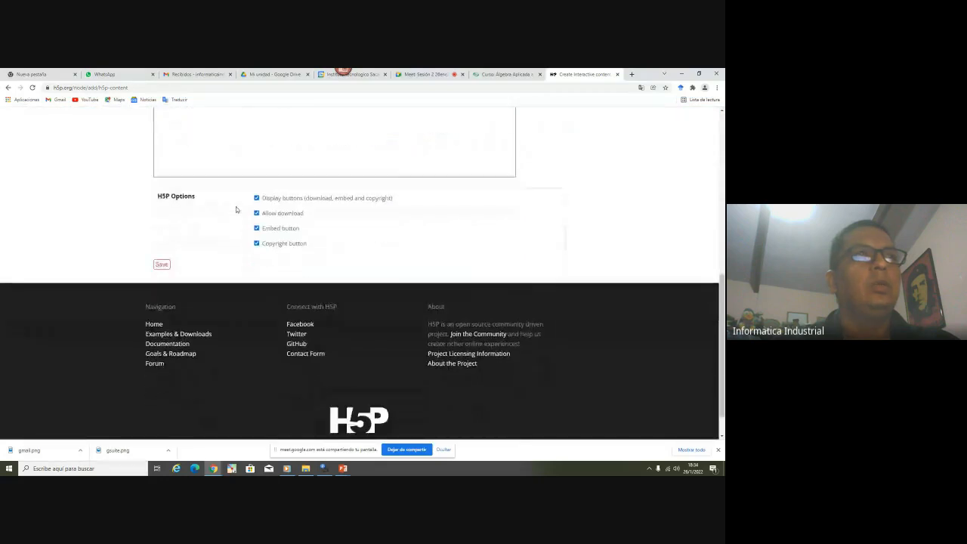
{"action": "scroll", "coordinate": [173, 350], "scroll_direction": "up", "scroll_amount": 3}
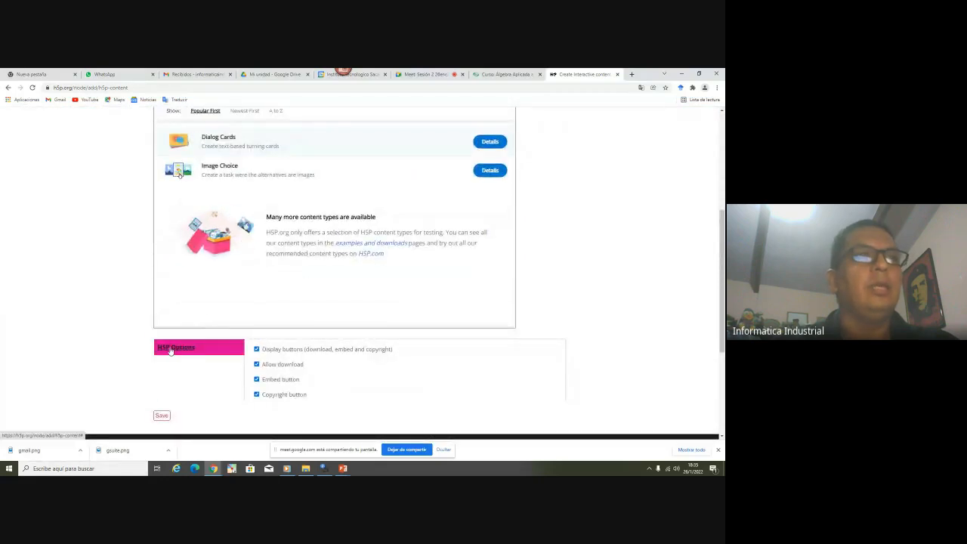
{"action": "scroll", "coordinate": [213, 218], "scroll_direction": "up", "scroll_amount": 2}
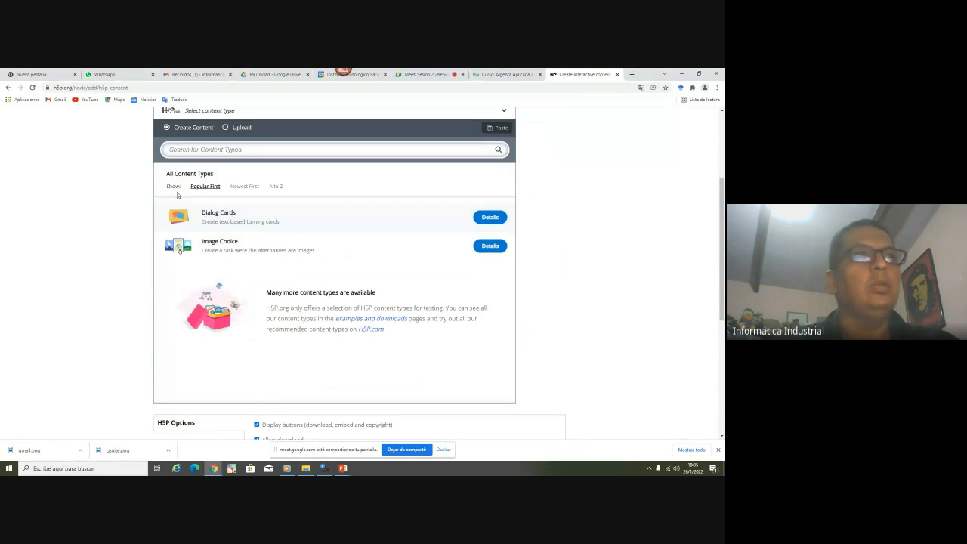
{"action": "left_click", "coordinate": [275, 186]}
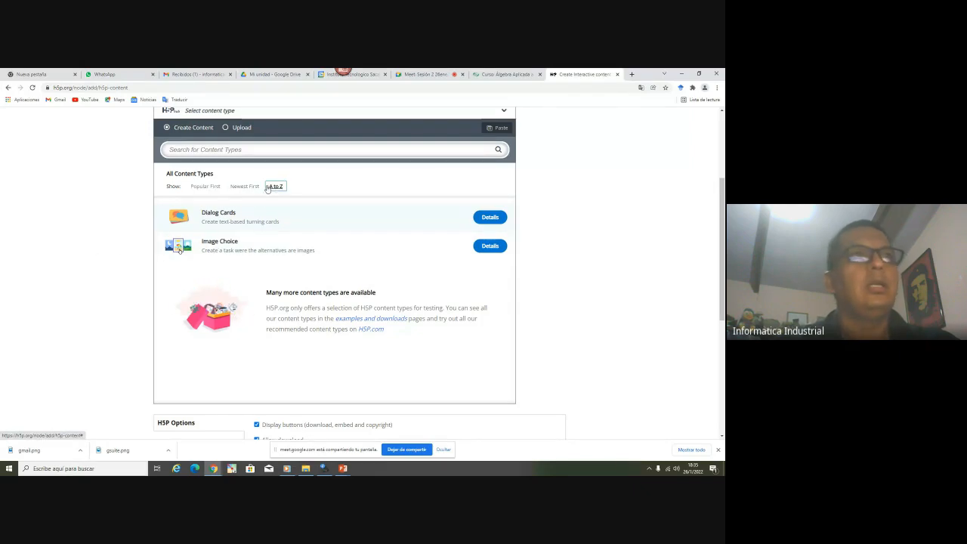
Switch the hub back to Popular sorting and choose the Dialog Cards content type
{"action": "left_click", "coordinate": [244, 186]}
{"action": "left_click", "coordinate": [205, 186]}
{"action": "left_click", "coordinate": [205, 186]}
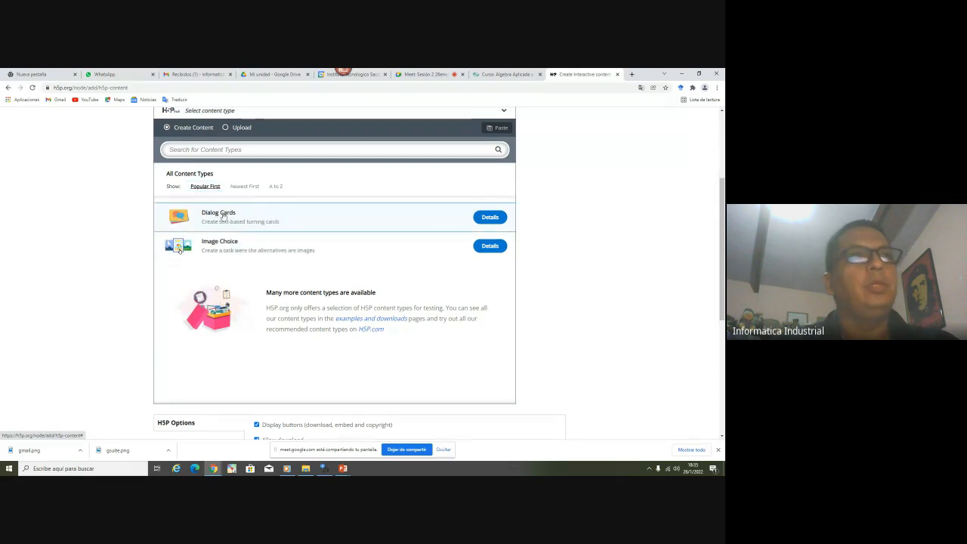
{"action": "left_click", "coordinate": [224, 216]}
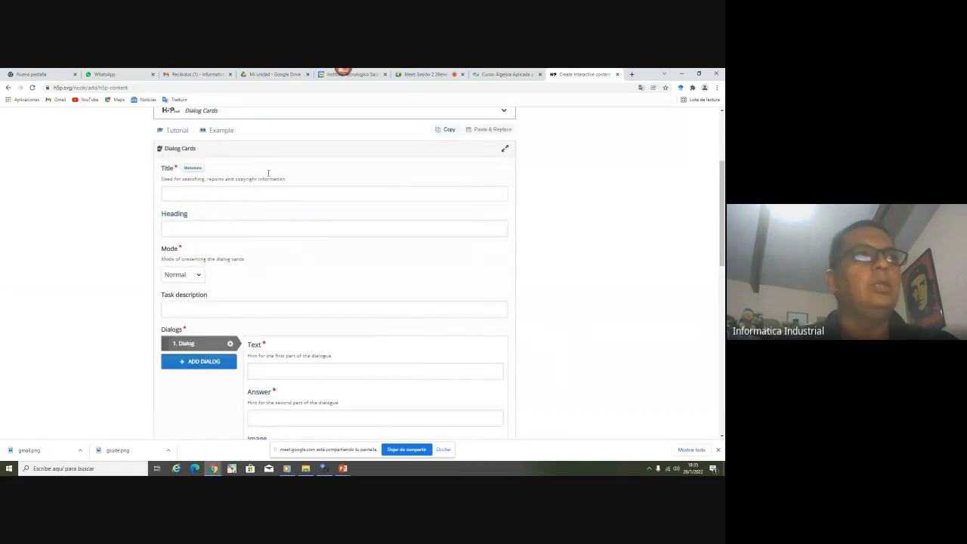
Title the item 'cartas' and enter the heading 'Diálogo de Cartas'
{"action": "scroll", "coordinate": [268, 241], "scroll_direction": "down", "scroll_amount": 8}
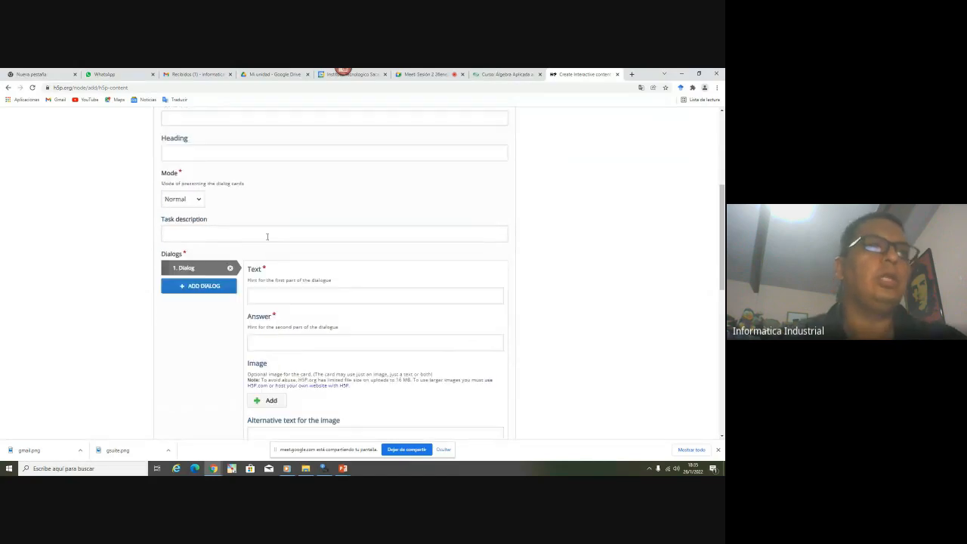
{"action": "scroll", "coordinate": [266, 237], "scroll_direction": "up", "scroll_amount": 3}
{"action": "scroll", "coordinate": [267, 236], "scroll_direction": "up", "scroll_amount": 5}
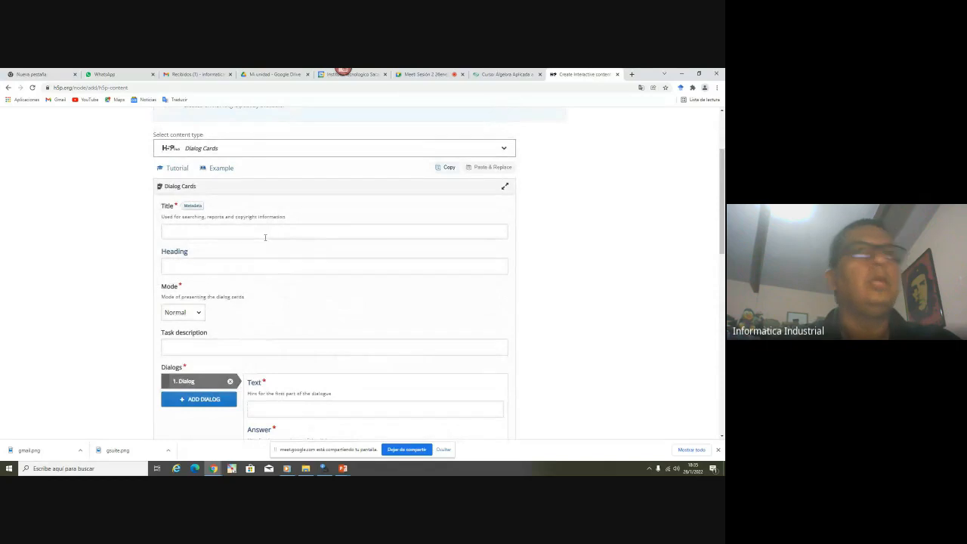
{"action": "left_click", "coordinate": [190, 233]}
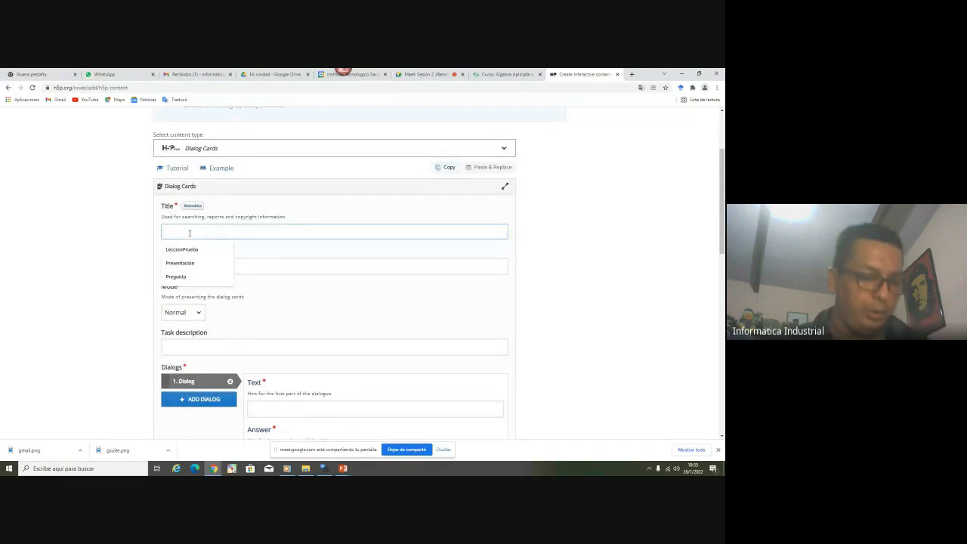
{"action": "type", "text": "cartas"}
{"action": "left_click", "coordinate": [187, 270]}
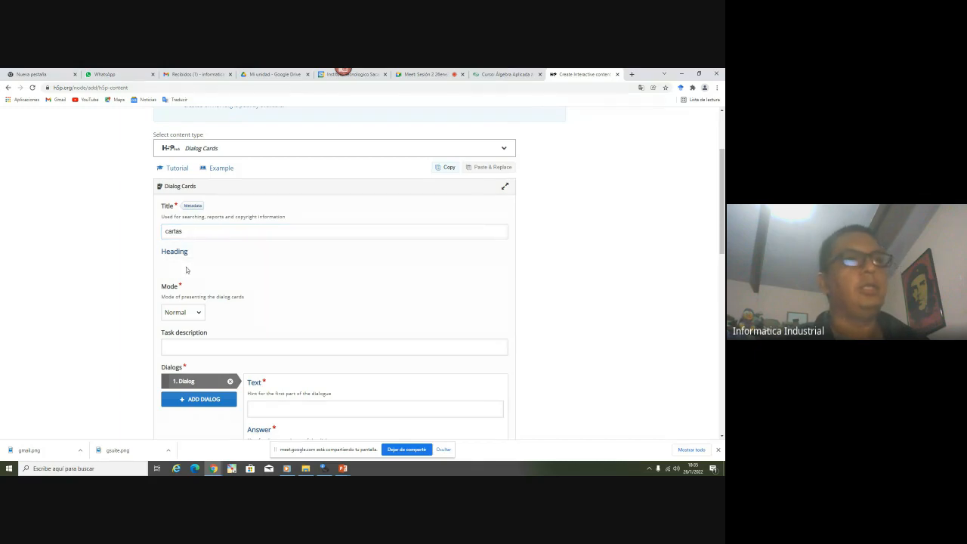
Keep the Normal presentation mode and focus the first card's Text and Answer fields
{"action": "scroll", "coordinate": [146, 278], "scroll_direction": "down", "scroll_amount": 1}
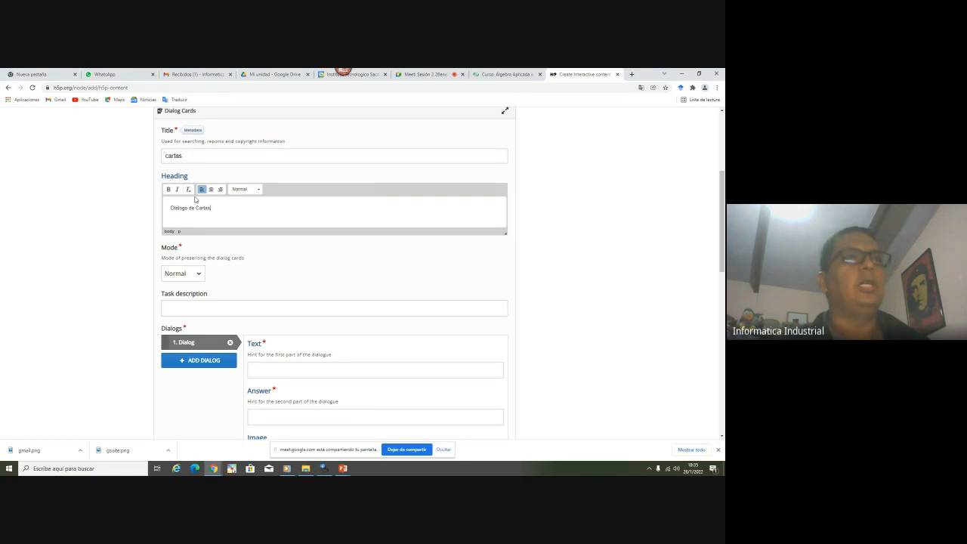
{"action": "scroll", "coordinate": [186, 167], "scroll_direction": "down", "scroll_amount": 2}
{"action": "left_click", "coordinate": [195, 195]}
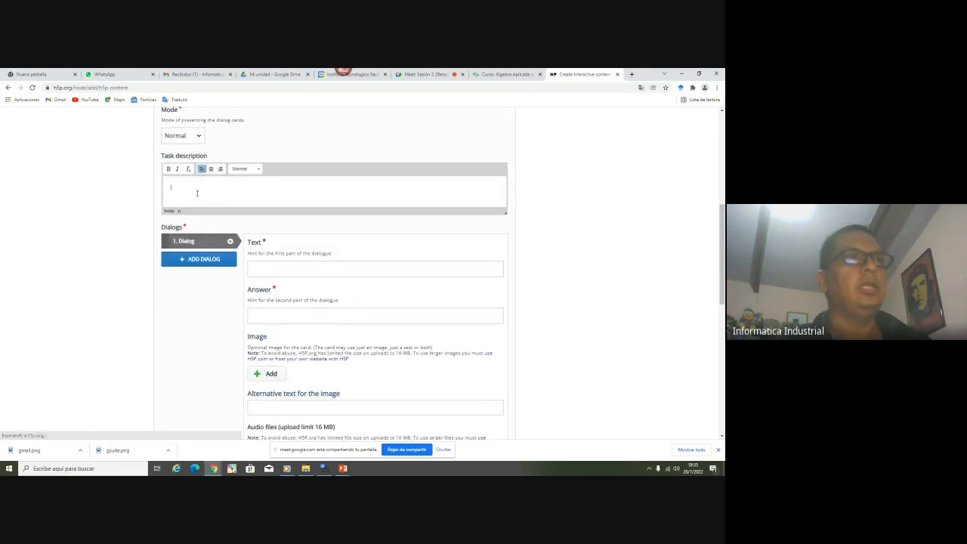
{"action": "scroll", "coordinate": [186, 246], "scroll_direction": "up", "scroll_amount": 3}
{"action": "left_click", "coordinate": [183, 249]}
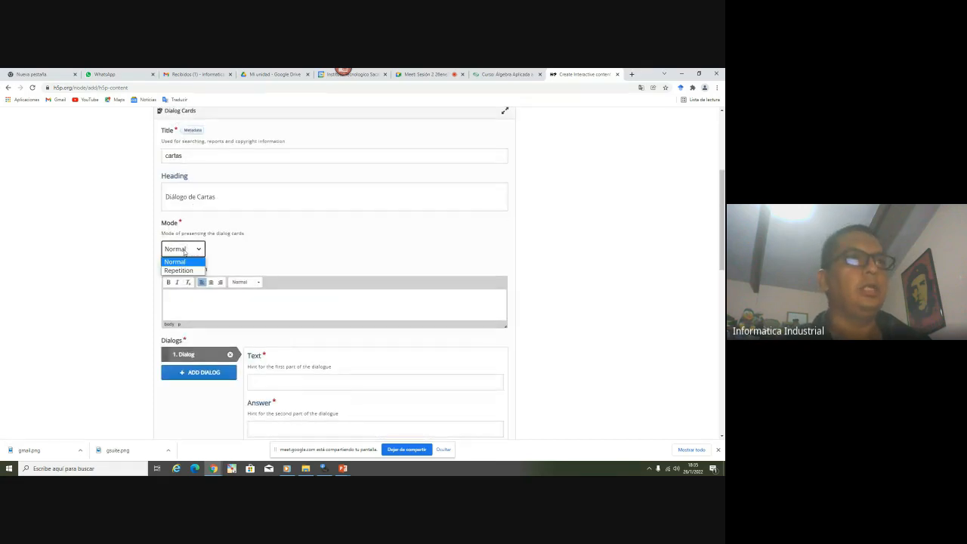
{"action": "left_click", "coordinate": [181, 262]}
{"action": "scroll", "coordinate": [237, 252], "scroll_direction": "down", "scroll_amount": 3}
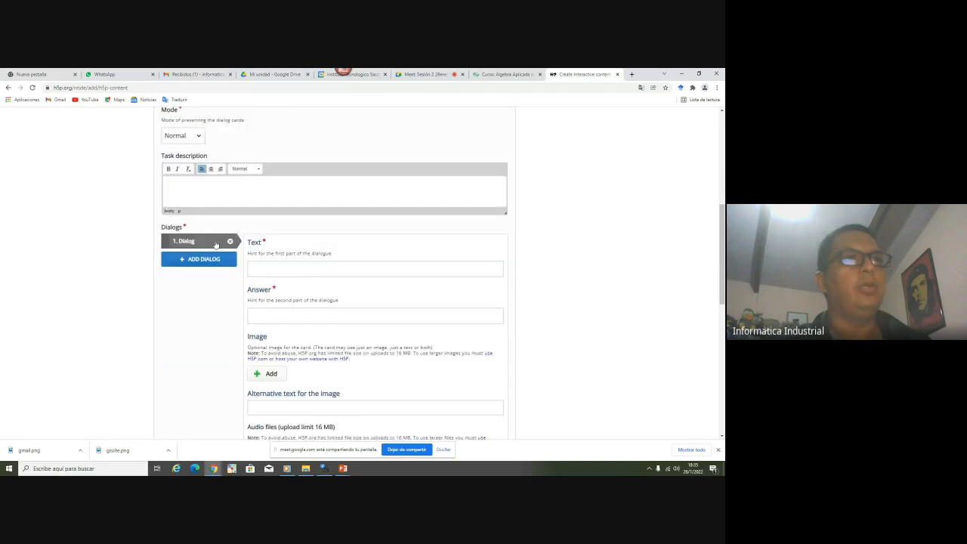
{"action": "left_click", "coordinate": [274, 266]}
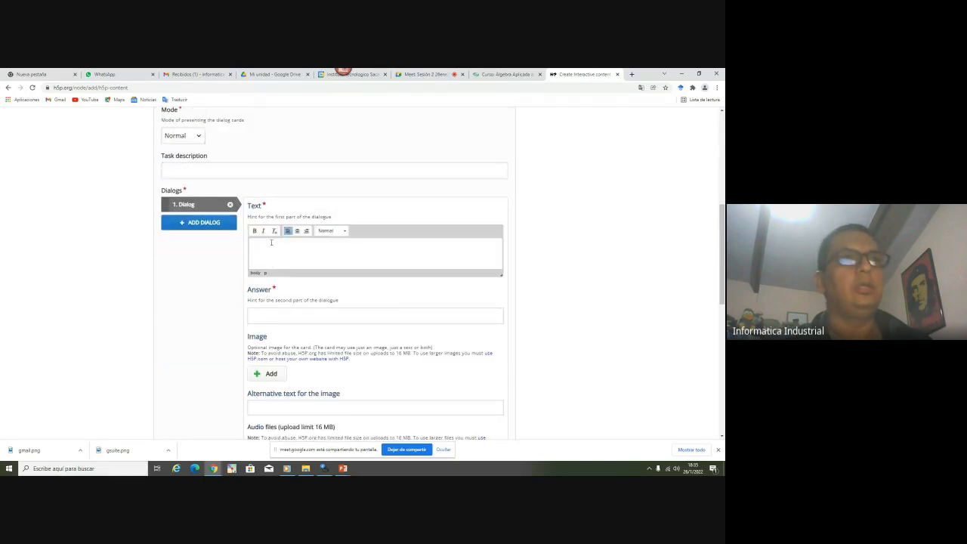
{"action": "left_click", "coordinate": [281, 312]}
{"action": "scroll", "coordinate": [277, 303], "scroll_direction": "down", "scroll_amount": 3}
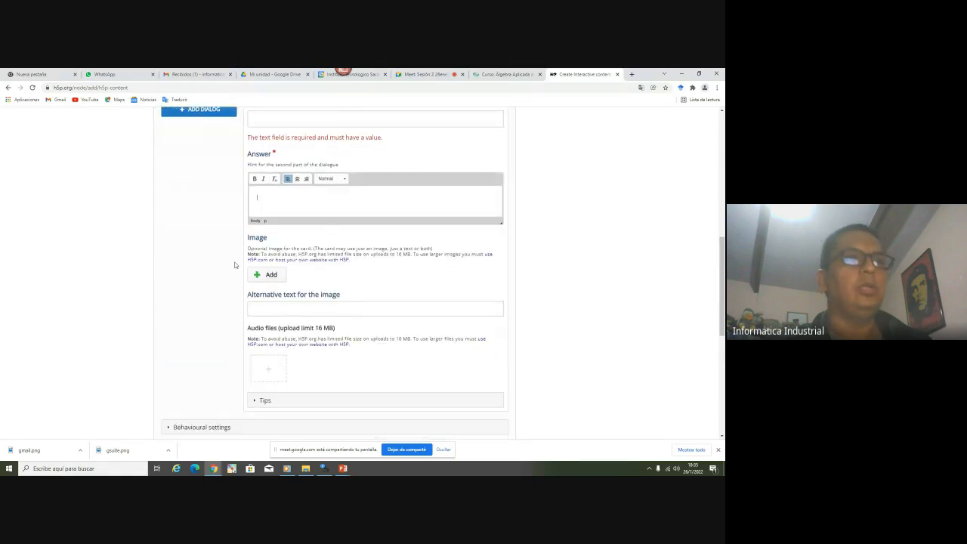
Add the gsuite image from the Plataforma folder to the first dialog card
{"action": "left_click", "coordinate": [272, 283]}
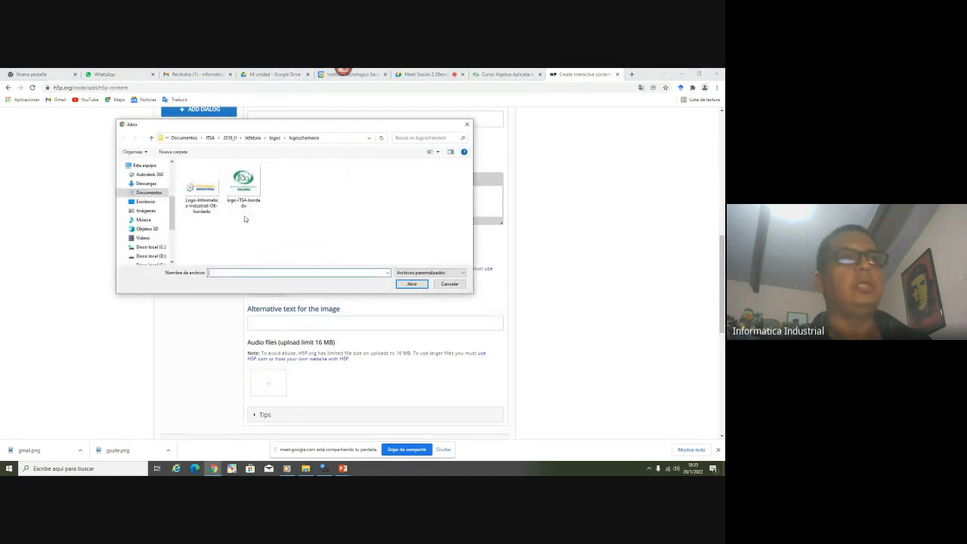
{"action": "left_click", "coordinate": [305, 468]}
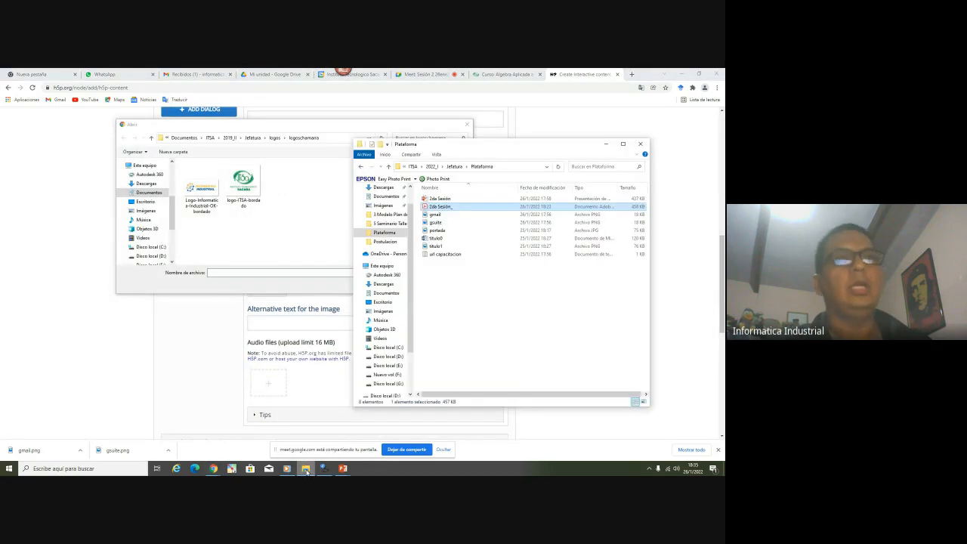
{"action": "left_click", "coordinate": [501, 166]}
{"action": "key", "text": "ctrl+c"}
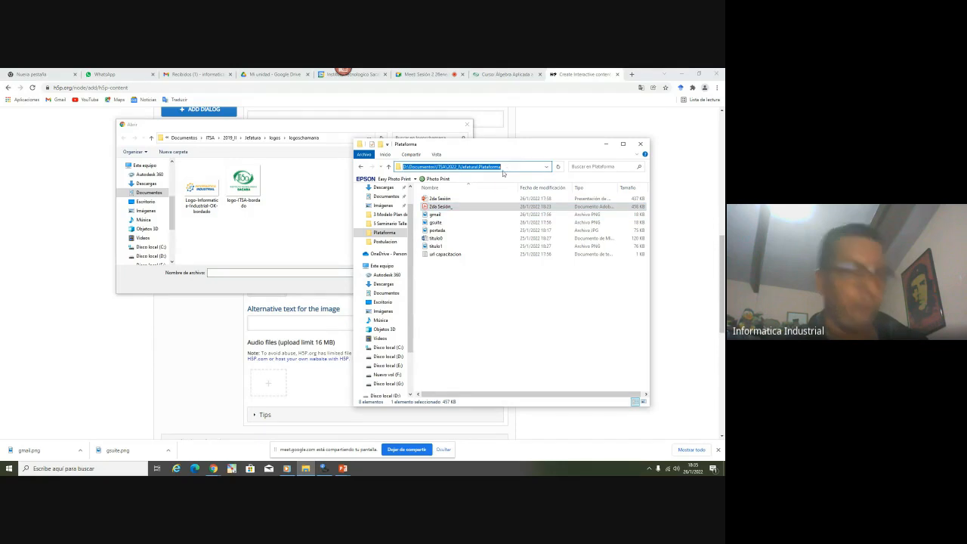
{"action": "left_click", "coordinate": [247, 272]}
{"action": "key", "text": "ctrl+v"}
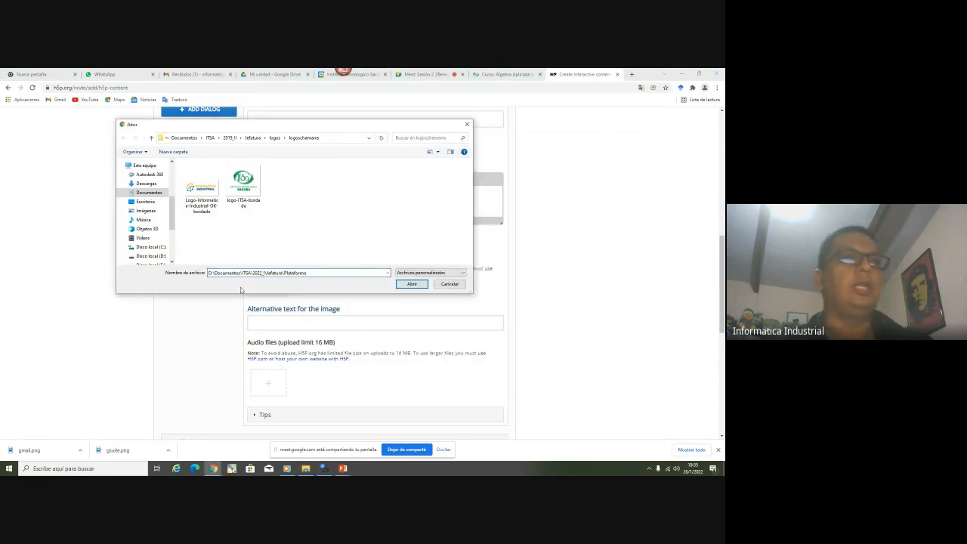
{"action": "key", "text": "Return"}
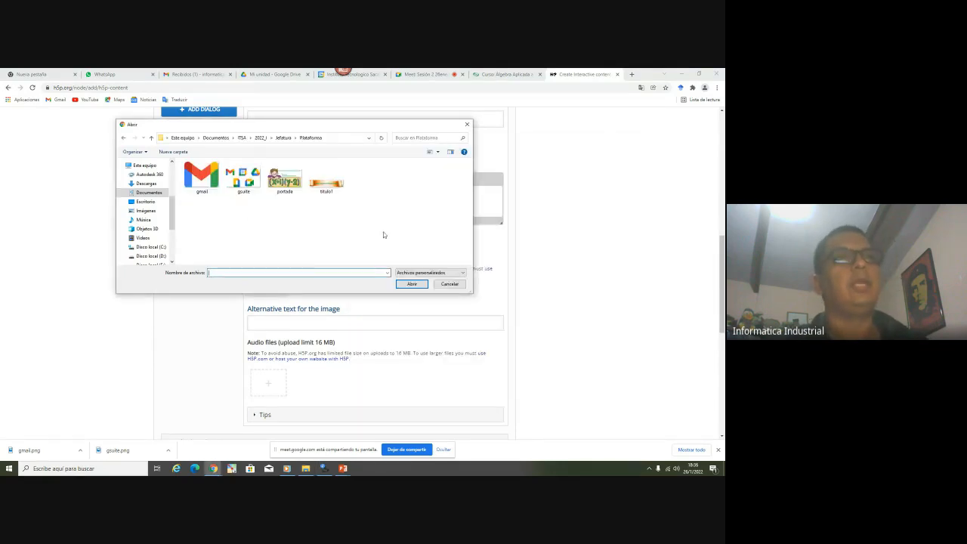
{"action": "double_click", "coordinate": [243, 178]}
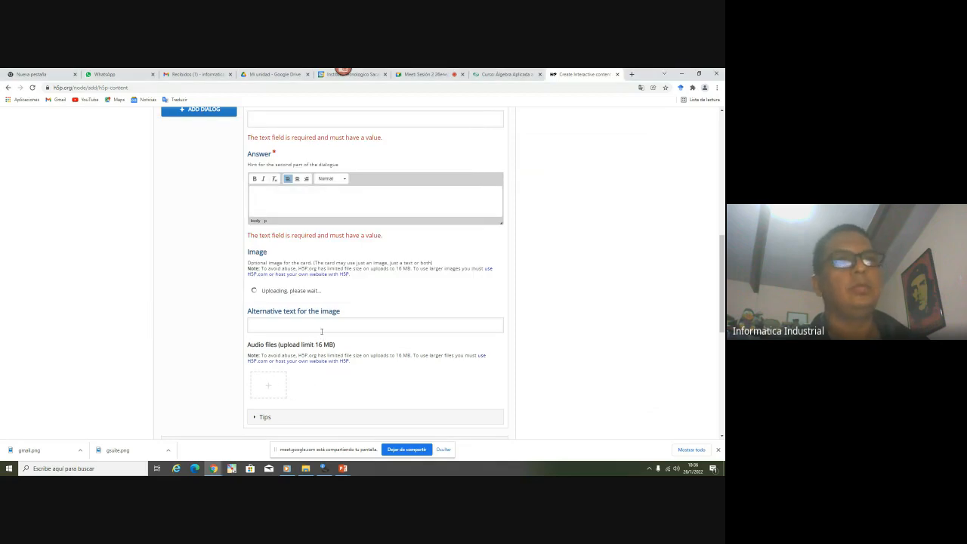
Fill the first card's Text with 'Google contempla' and enter 'Varias' as the answer
{"action": "scroll", "coordinate": [225, 284], "scroll_direction": "down", "scroll_amount": 3}
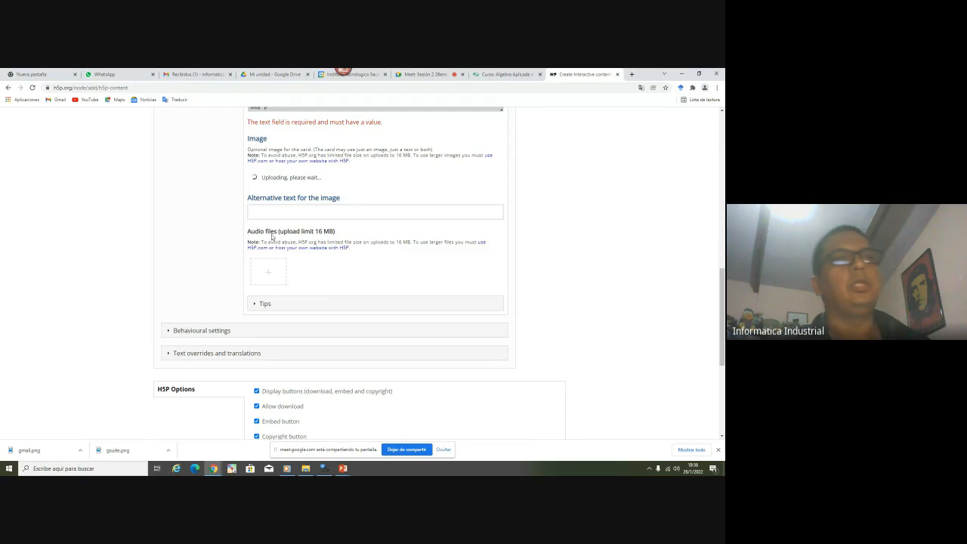
{"action": "scroll", "coordinate": [296, 257], "scroll_direction": "up", "scroll_amount": 3}
{"action": "scroll", "coordinate": [297, 258], "scroll_direction": "up", "scroll_amount": 1}
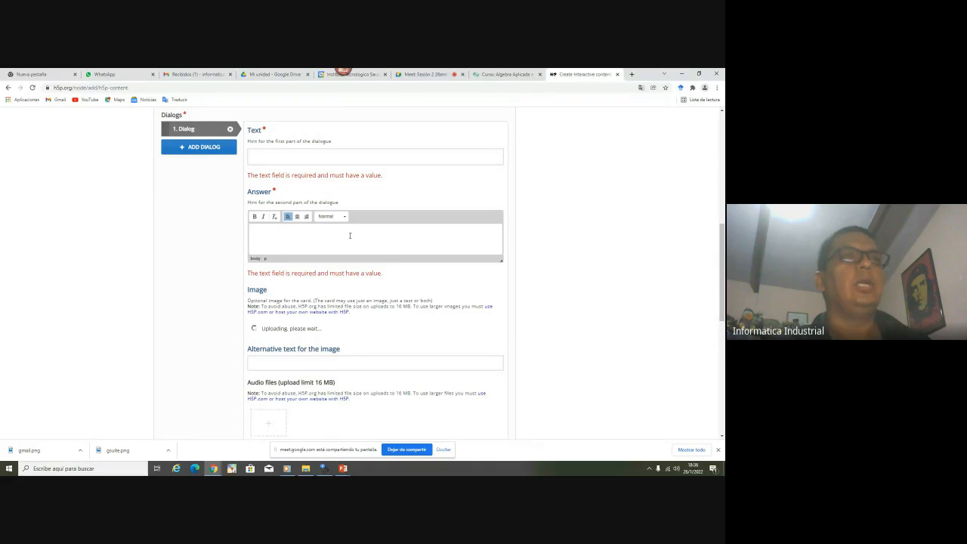
{"action": "scroll", "coordinate": [350, 235], "scroll_direction": "up", "scroll_amount": 1}
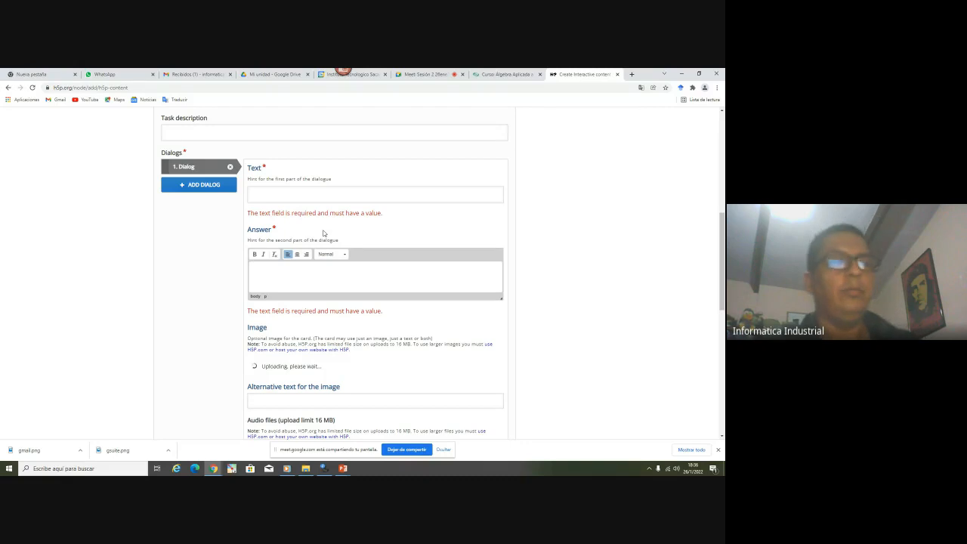
{"action": "left_click", "coordinate": [269, 194]}
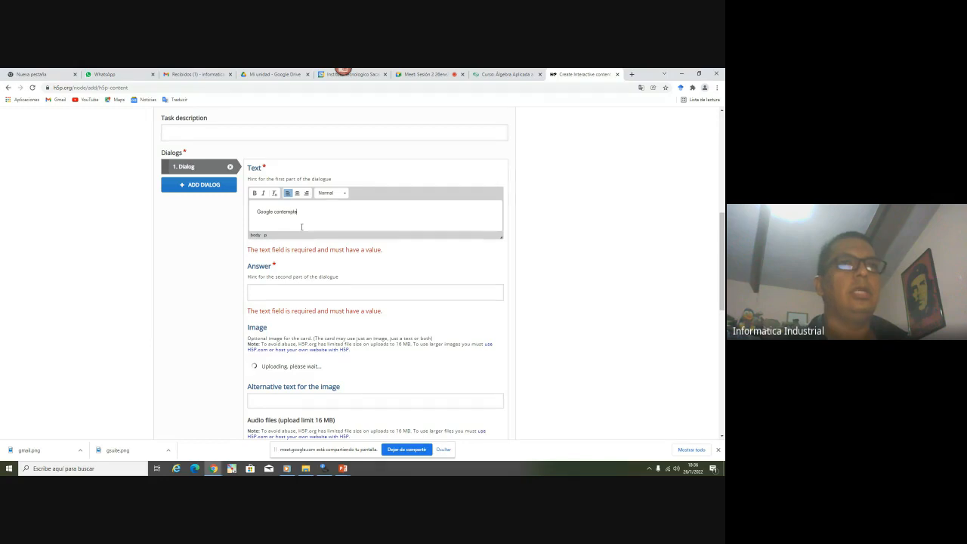
{"action": "left_click", "coordinate": [253, 293]}
{"action": "type", "text": "Varias aplicaciones"}
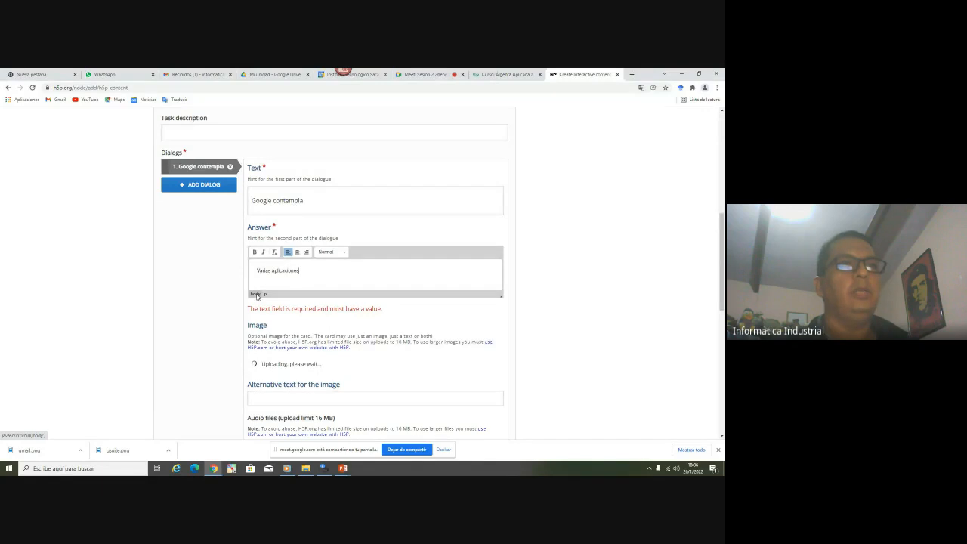
Set the image alt text to 'GSuite' and change the answer from 'Varias' to 'Aplicaciones'
{"action": "scroll", "coordinate": [264, 291], "scroll_direction": "down", "scroll_amount": 2}
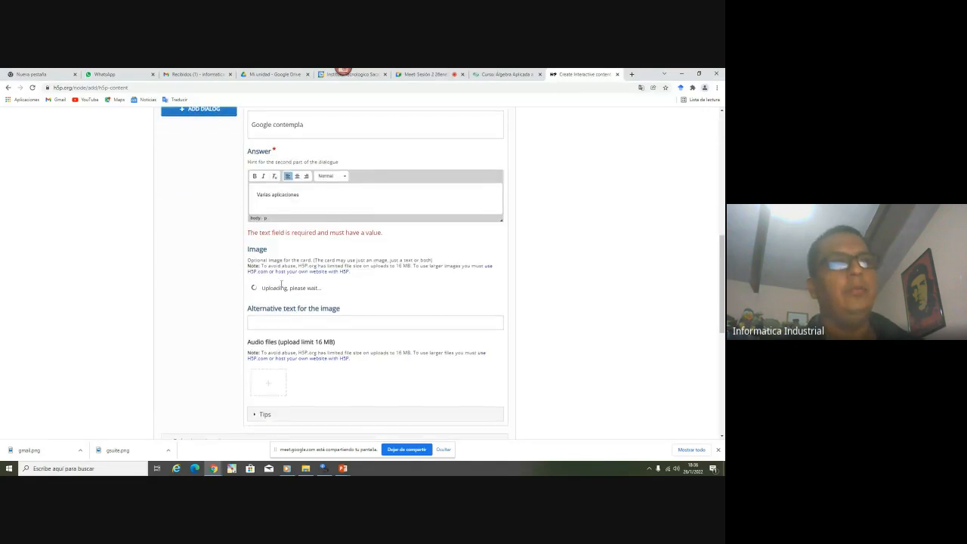
{"action": "scroll", "coordinate": [281, 287], "scroll_direction": "down", "scroll_amount": 3}
{"action": "scroll", "coordinate": [305, 204], "scroll_direction": "up", "scroll_amount": 2}
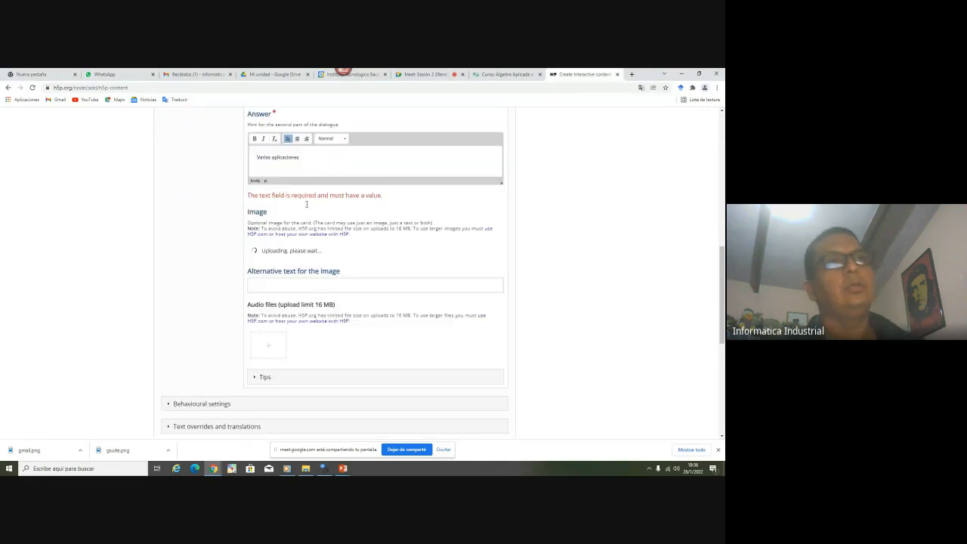
{"action": "left_click", "coordinate": [290, 287]}
{"action": "type", "text": "GS"}
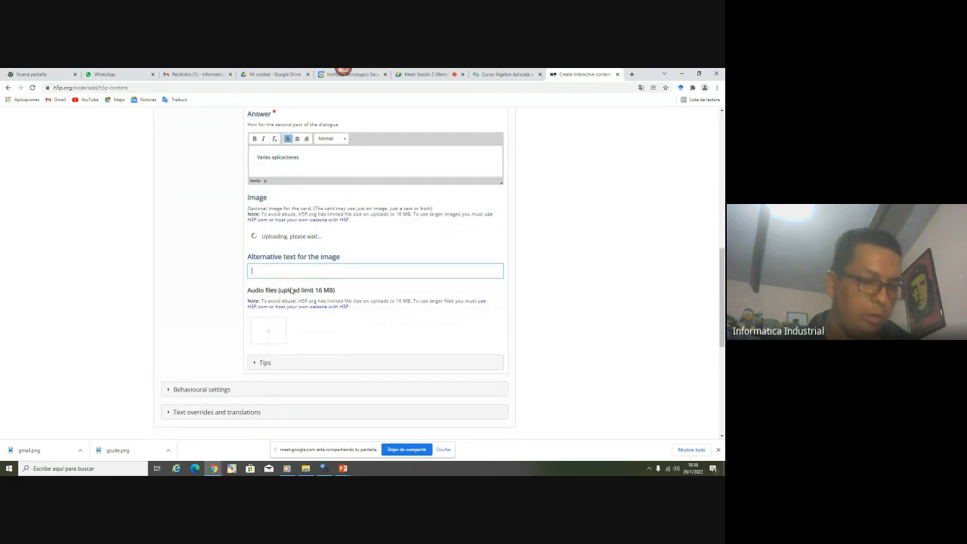
{"action": "type", "text": "uite"}
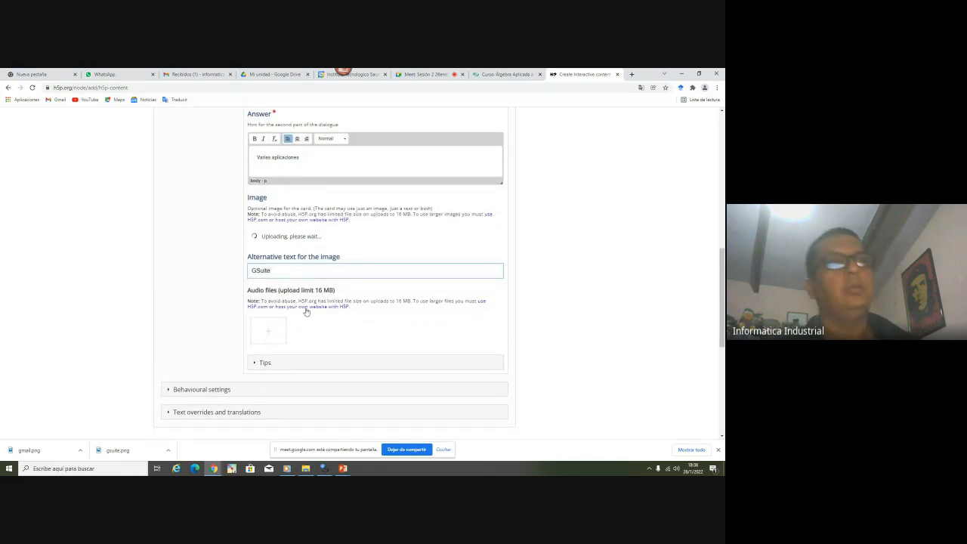
{"action": "scroll", "coordinate": [259, 334], "scroll_direction": "down", "scroll_amount": 2}
{"action": "left_click", "coordinate": [262, 287]}
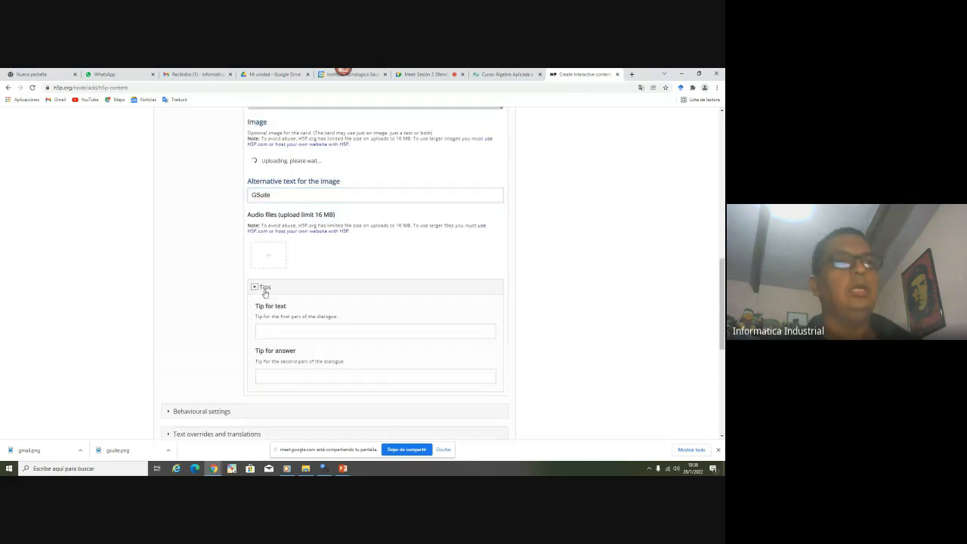
{"action": "left_click", "coordinate": [329, 288]}
{"action": "scroll", "coordinate": [329, 290], "scroll_direction": "up", "scroll_amount": 3}
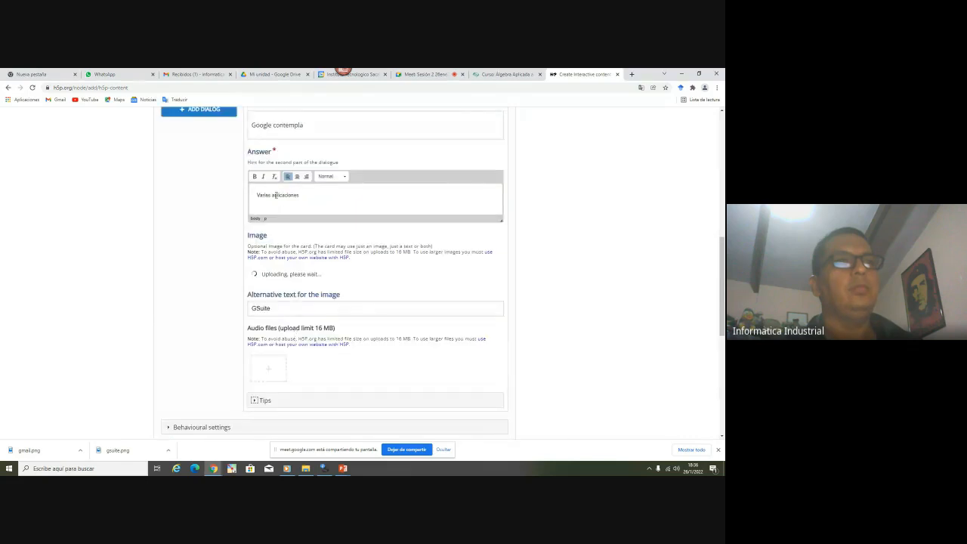
{"action": "left_click_drag", "start_coordinate": [272, 195], "coordinate": [193, 197]}
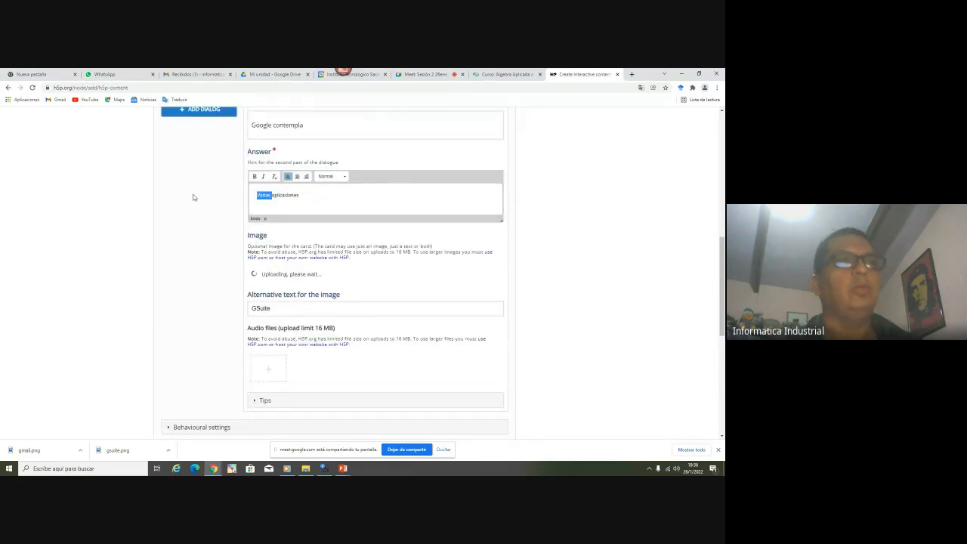
{"action": "key", "text": "Delete"}
{"action": "key", "text": "Delete"}
{"action": "type", "text": "A"}
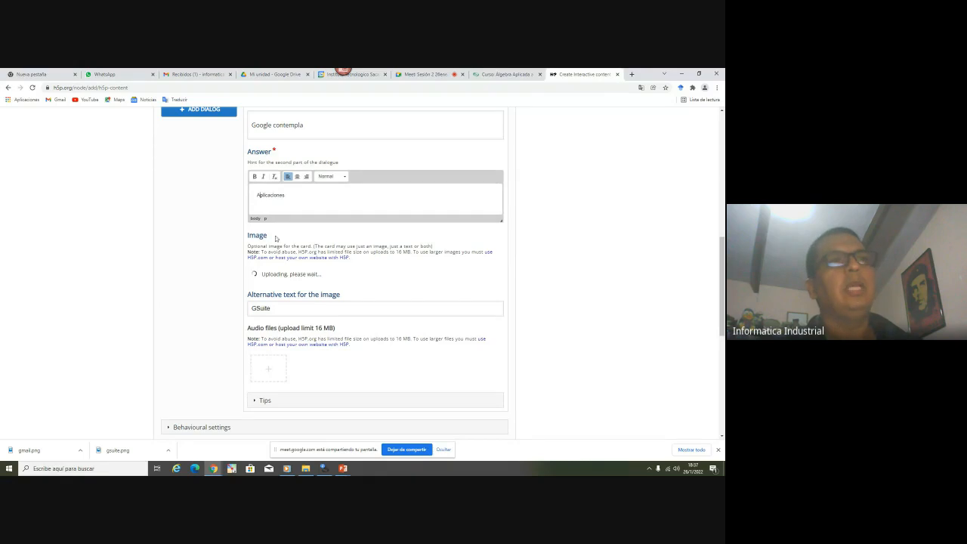
{"action": "scroll", "coordinate": [276, 238], "scroll_direction": "down", "scroll_amount": 1}
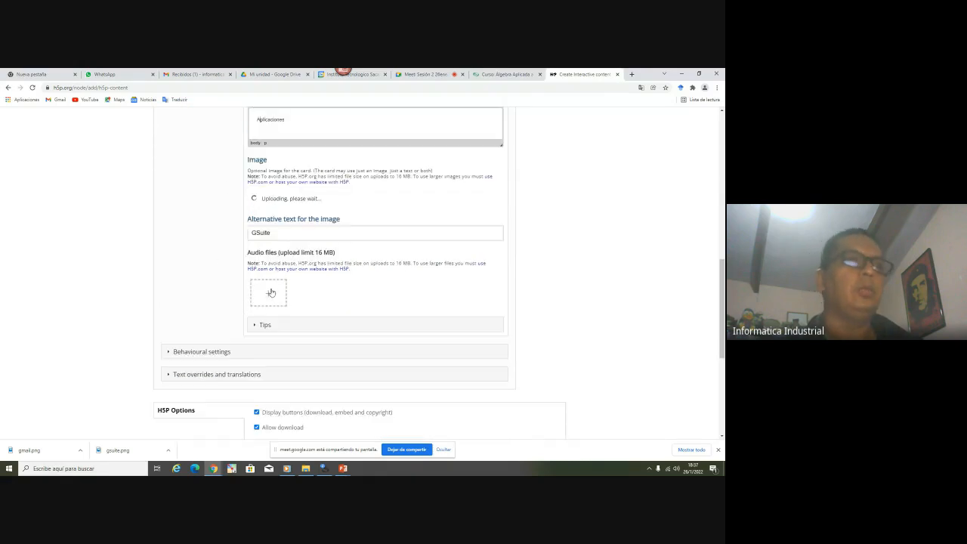
Switch the language under Text overrides and translations to Spanish (Español)
{"action": "left_click", "coordinate": [212, 351]}
{"action": "scroll", "coordinate": [198, 342], "scroll_direction": "down", "scroll_amount": 3}
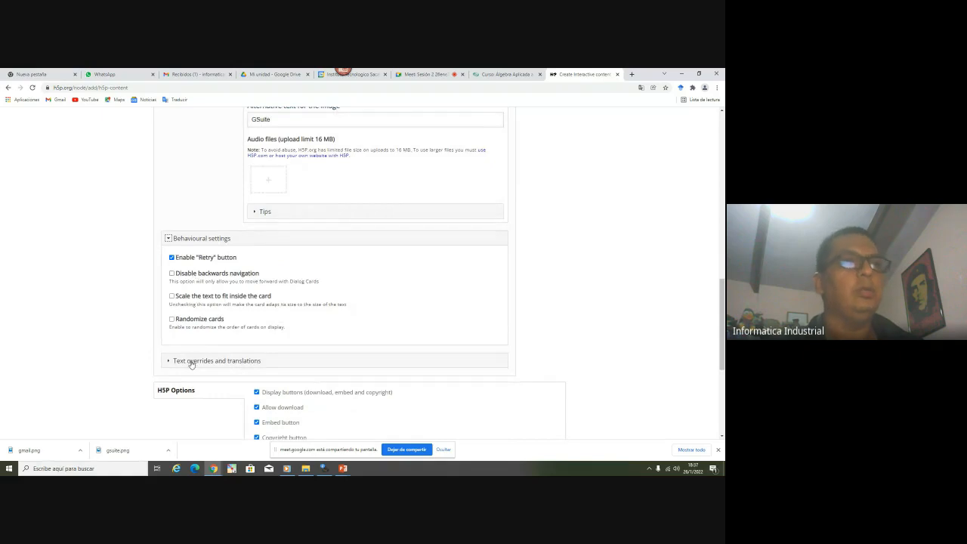
{"action": "left_click", "coordinate": [190, 363]}
{"action": "scroll", "coordinate": [146, 311], "scroll_direction": "down", "scroll_amount": 2}
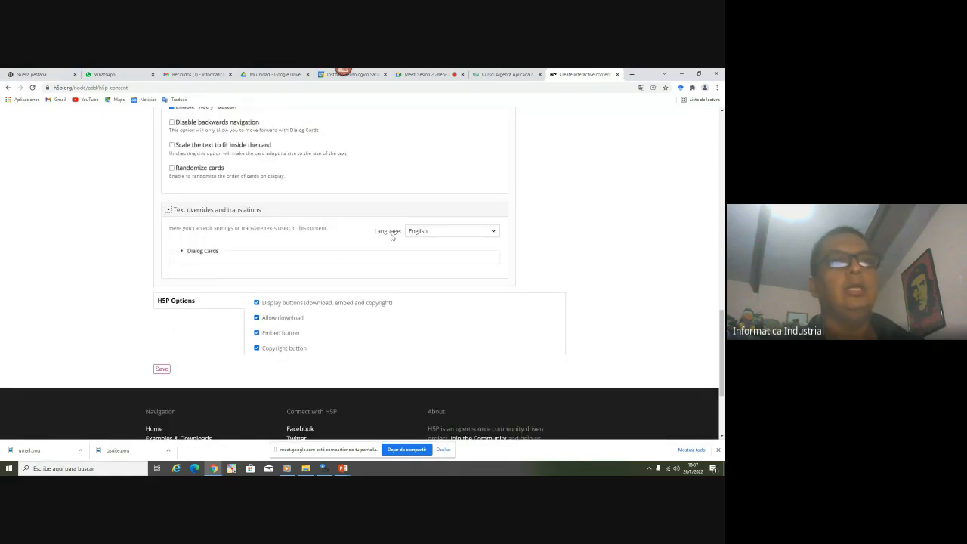
{"action": "left_click", "coordinate": [437, 233]}
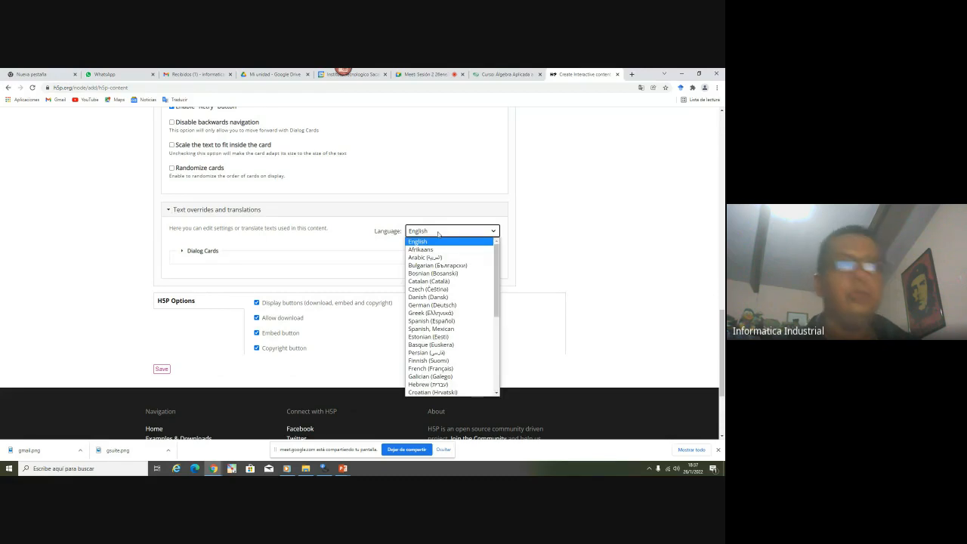
{"action": "left_click", "coordinate": [431, 321]}
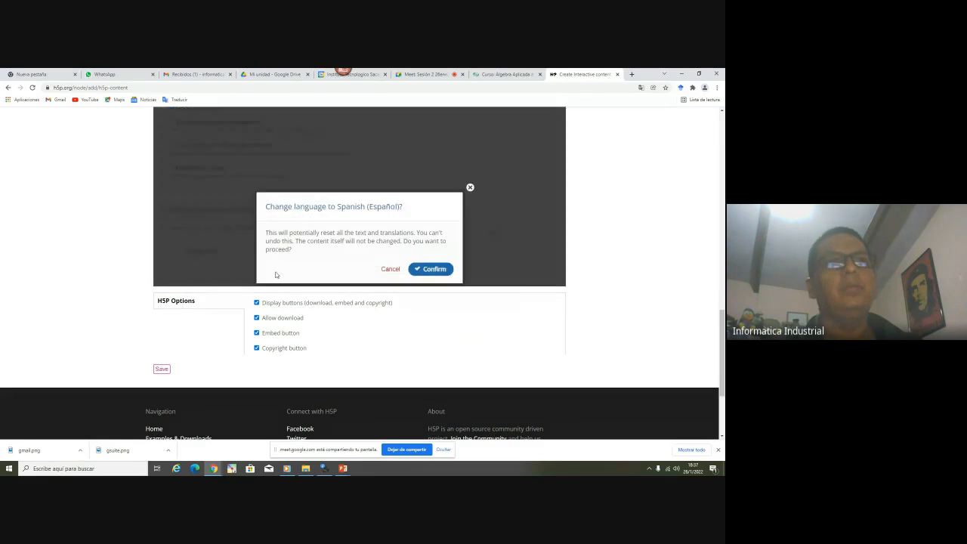
{"action": "left_click", "coordinate": [431, 269]}
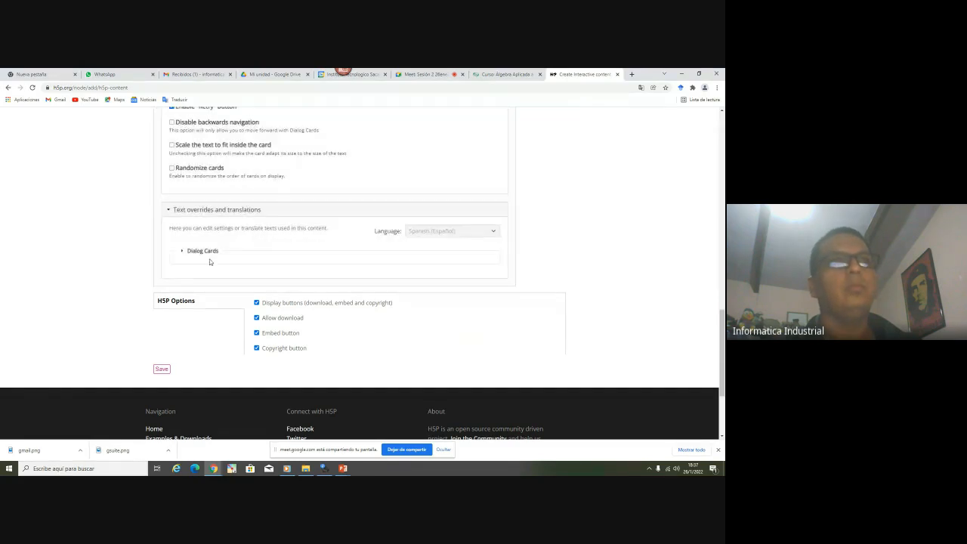
Review the Spanish button labels in the Dialog Cards text overrides
{"action": "scroll", "coordinate": [211, 261], "scroll_direction": "up", "scroll_amount": 3}
{"action": "scroll", "coordinate": [91, 268], "scroll_direction": "up", "scroll_amount": 3}
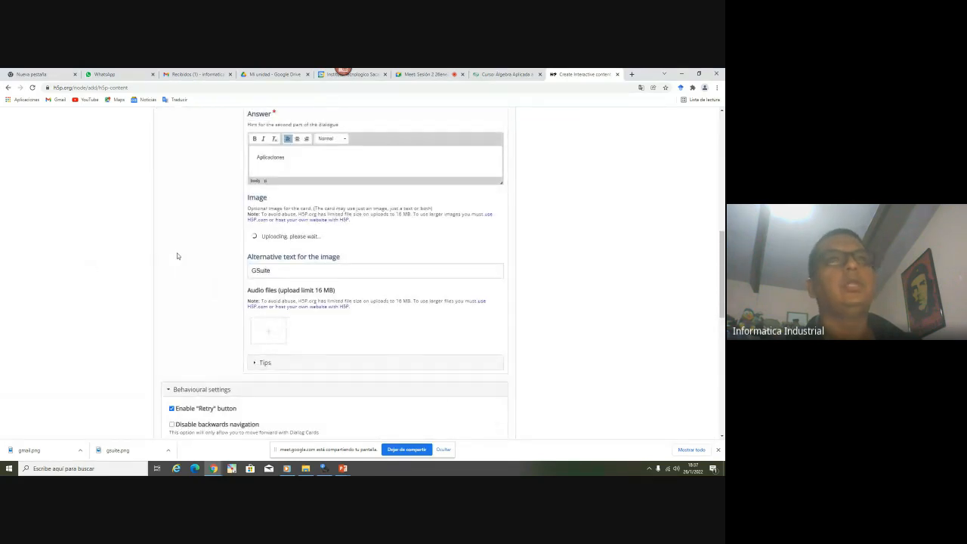
{"action": "scroll", "coordinate": [209, 255], "scroll_direction": "down", "scroll_amount": 3}
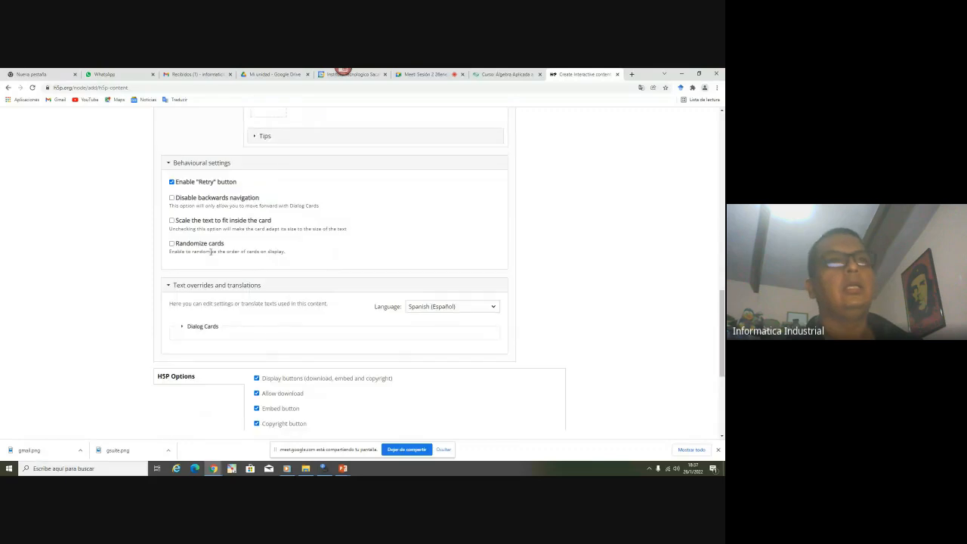
{"action": "scroll", "coordinate": [210, 251], "scroll_direction": "up", "scroll_amount": 6}
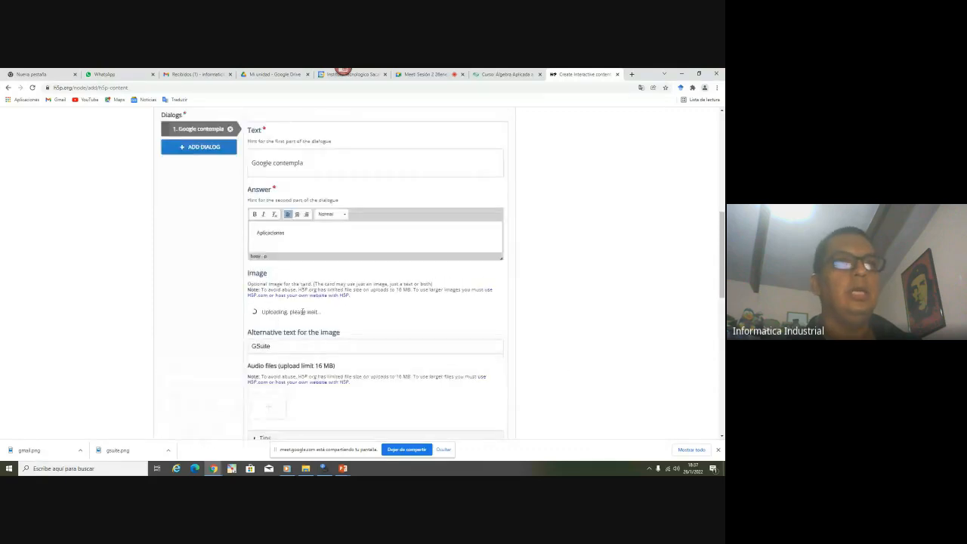
{"action": "scroll", "coordinate": [152, 317], "scroll_direction": "up", "scroll_amount": 3}
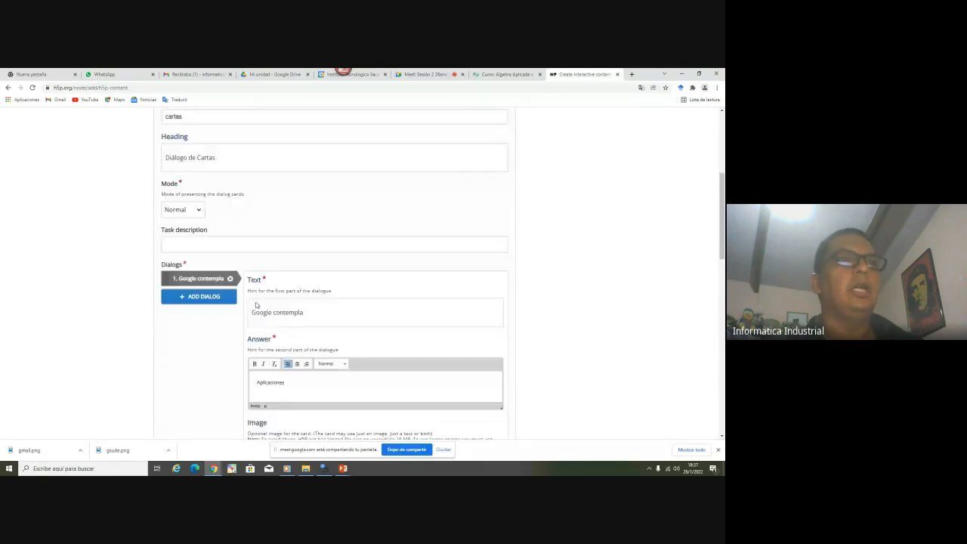
{"action": "scroll", "coordinate": [151, 317], "scroll_direction": "up", "scroll_amount": 4}
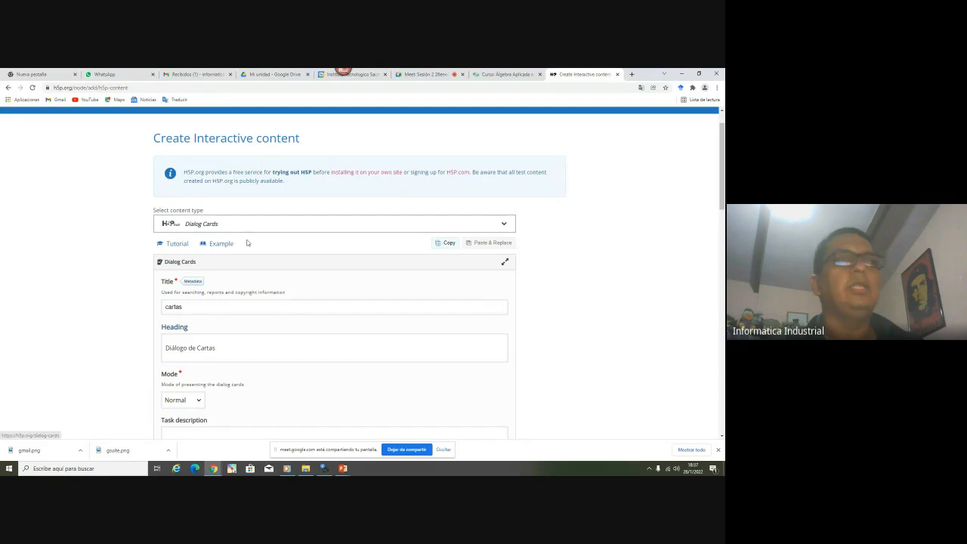
{"action": "scroll", "coordinate": [249, 219], "scroll_direction": "down", "scroll_amount": 10}
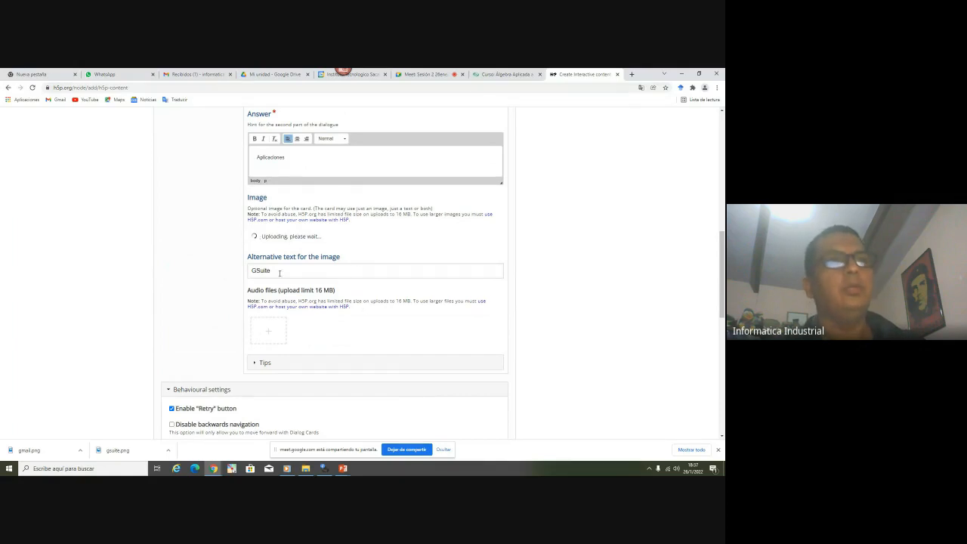
{"action": "scroll", "coordinate": [276, 279], "scroll_direction": "down", "scroll_amount": 5}
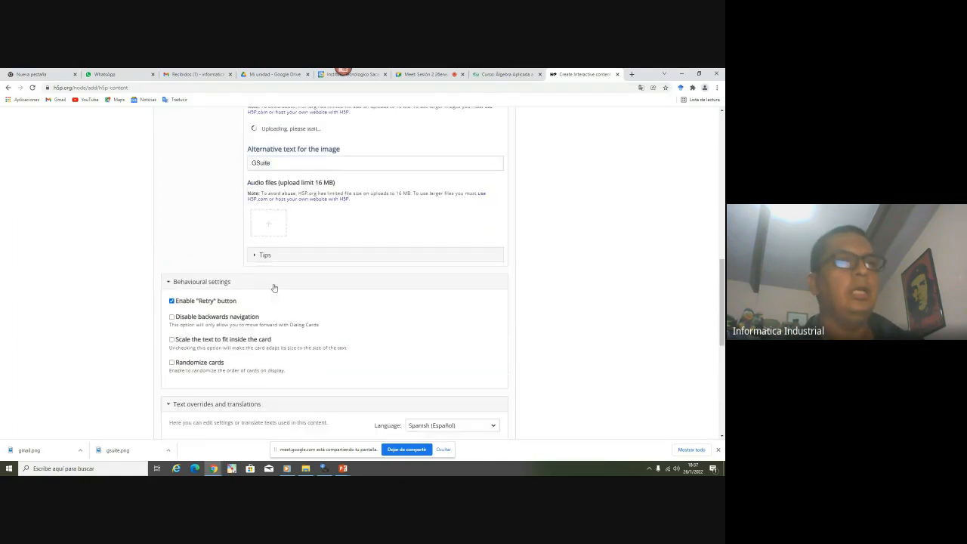
{"action": "scroll", "coordinate": [274, 287], "scroll_direction": "down", "scroll_amount": 2}
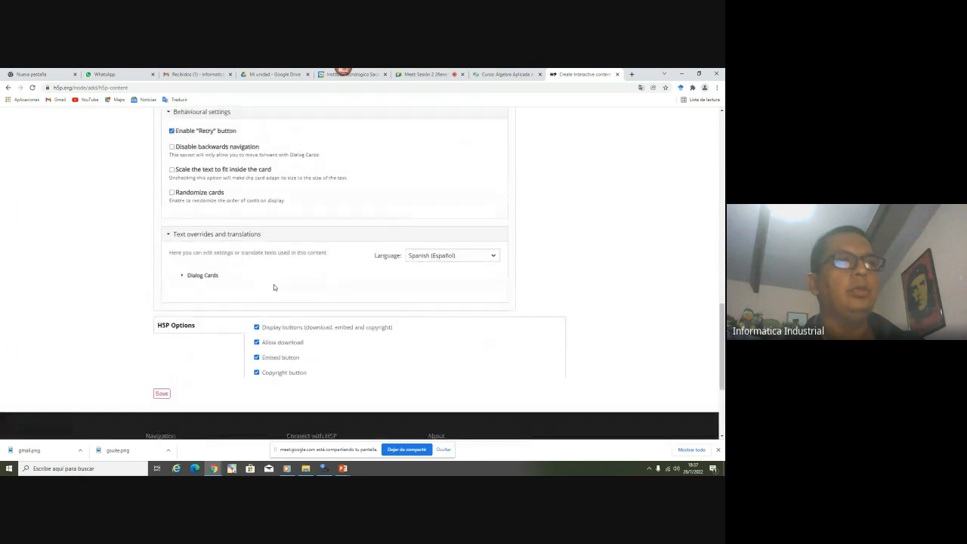
{"action": "left_click", "coordinate": [202, 290]}
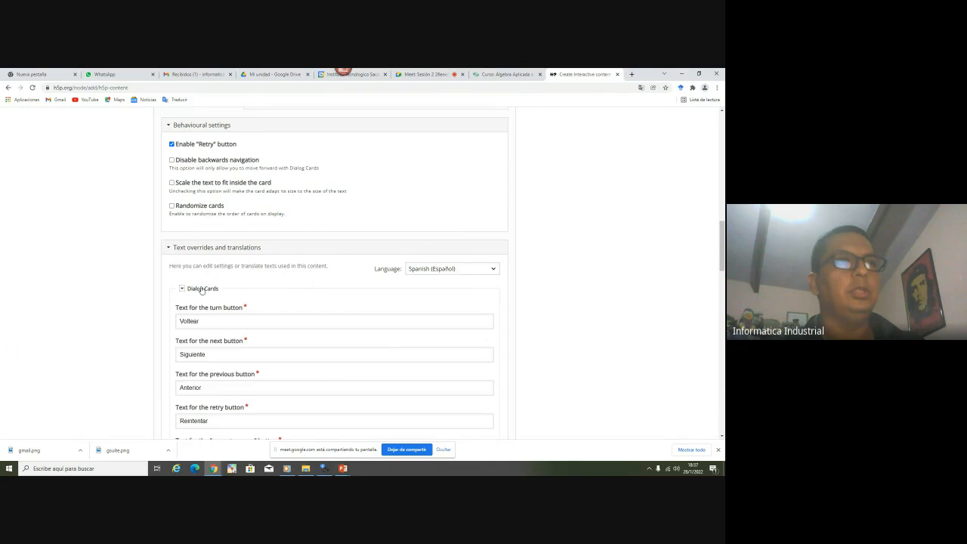
{"action": "scroll", "coordinate": [202, 290], "scroll_direction": "down", "scroll_amount": 5}
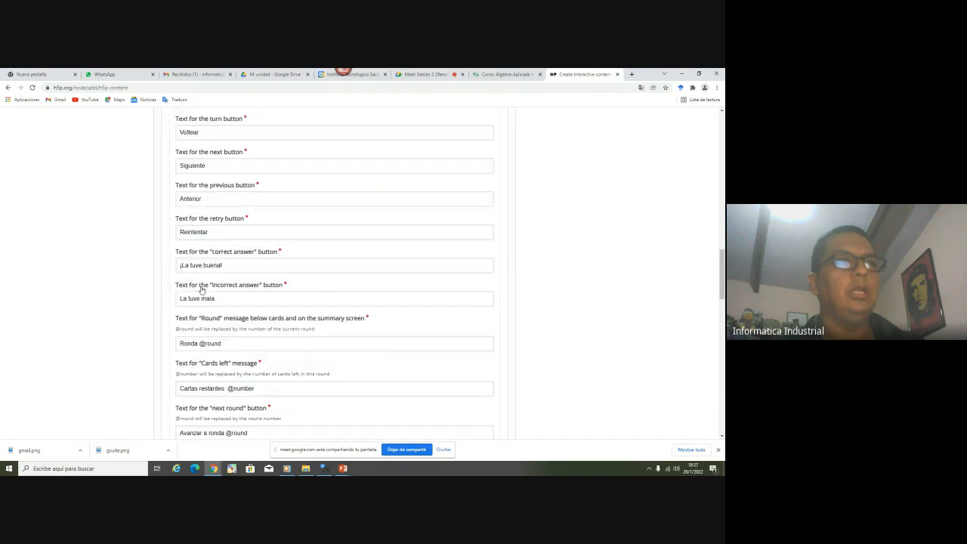
{"action": "scroll", "coordinate": [201, 292], "scroll_direction": "up", "scroll_amount": 6}
Collapse the Dialog Cards overrides, Text overrides and translations, and Behavioural settings
{"action": "left_click", "coordinate": [186, 328]}
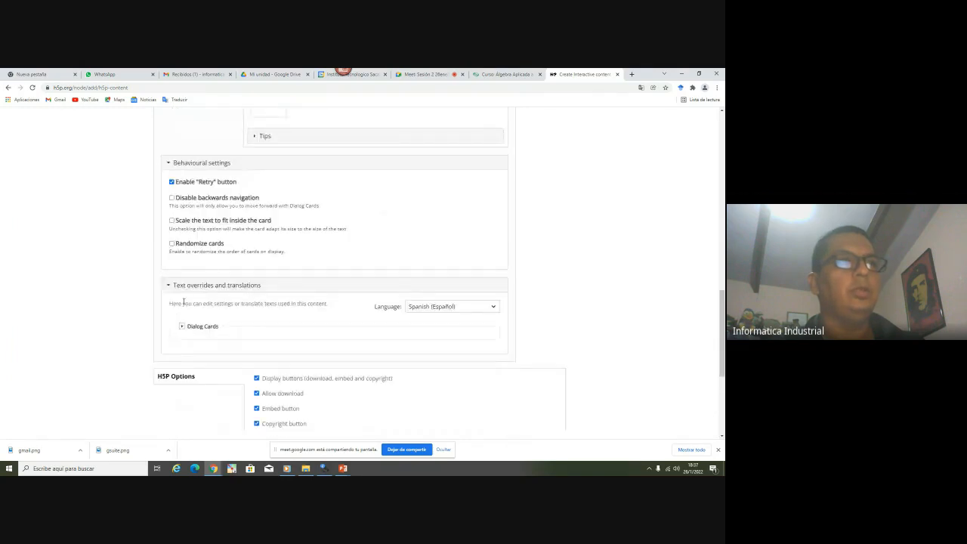
{"action": "left_click", "coordinate": [198, 287]}
{"action": "scroll", "coordinate": [210, 298], "scroll_direction": "up", "scroll_amount": 1}
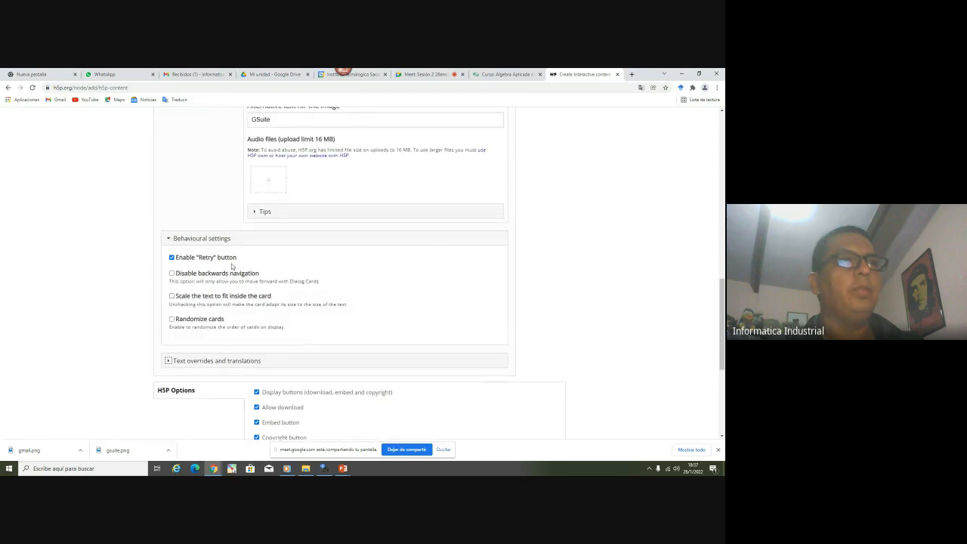
{"action": "left_click", "coordinate": [225, 240]}
{"action": "scroll", "coordinate": [325, 304], "scroll_direction": "up", "scroll_amount": 3}
{"action": "scroll", "coordinate": [326, 304], "scroll_direction": "down", "scroll_amount": 4}
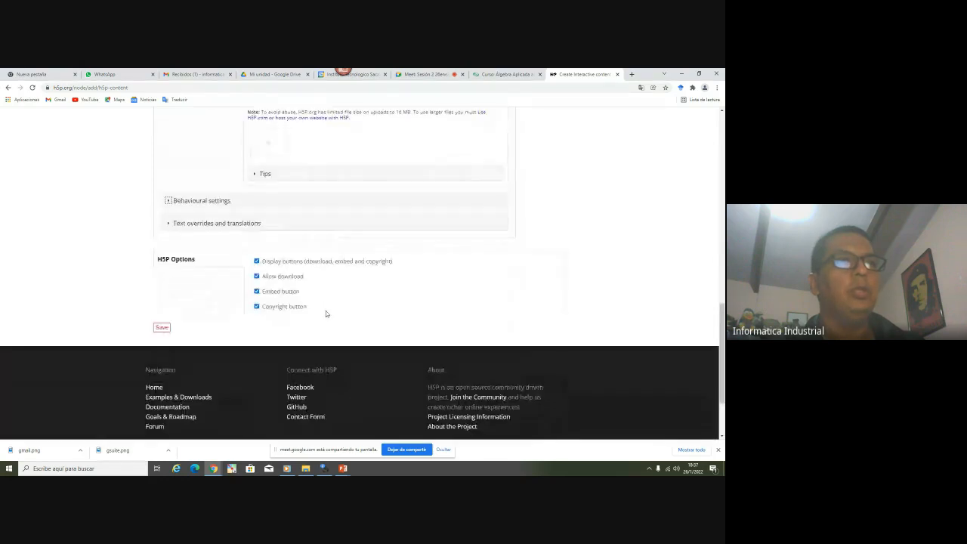
{"action": "scroll", "coordinate": [325, 310], "scroll_direction": "up", "scroll_amount": 4}
{"action": "scroll", "coordinate": [325, 313], "scroll_direction": "down", "scroll_amount": 1}
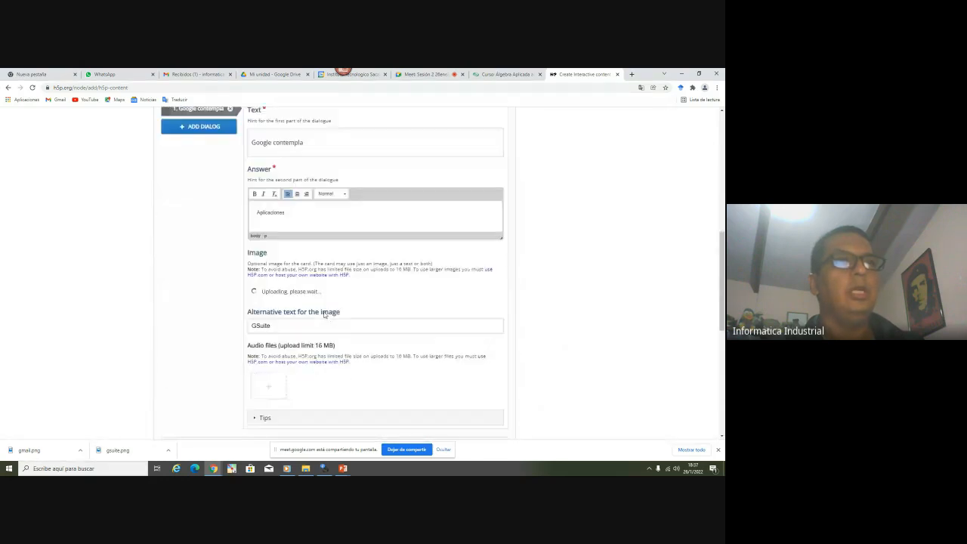
{"action": "scroll", "coordinate": [324, 313], "scroll_direction": "down", "scroll_amount": 1}
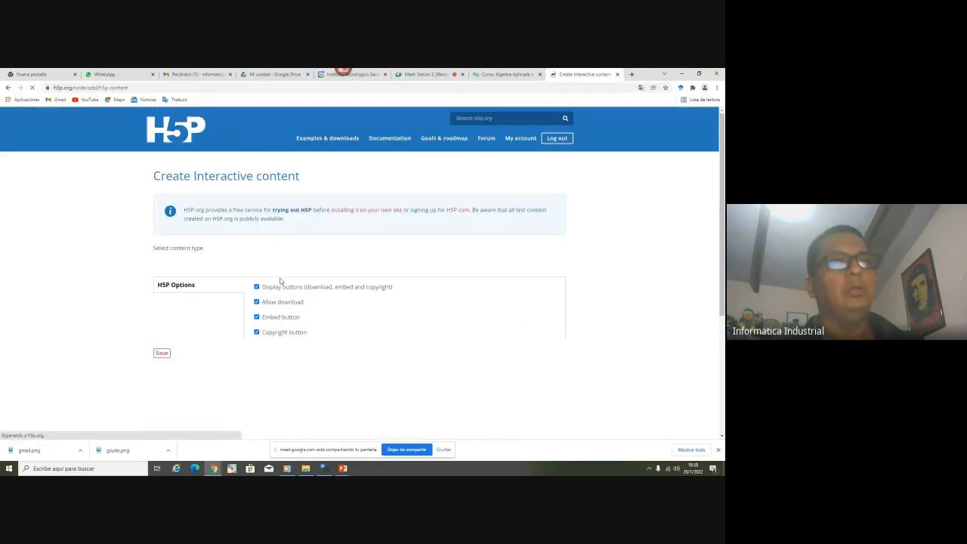
Choose Dialog Cards as the content type and title it 'cartas'
{"action": "scroll", "coordinate": [279, 284], "scroll_direction": "down", "scroll_amount": 3}
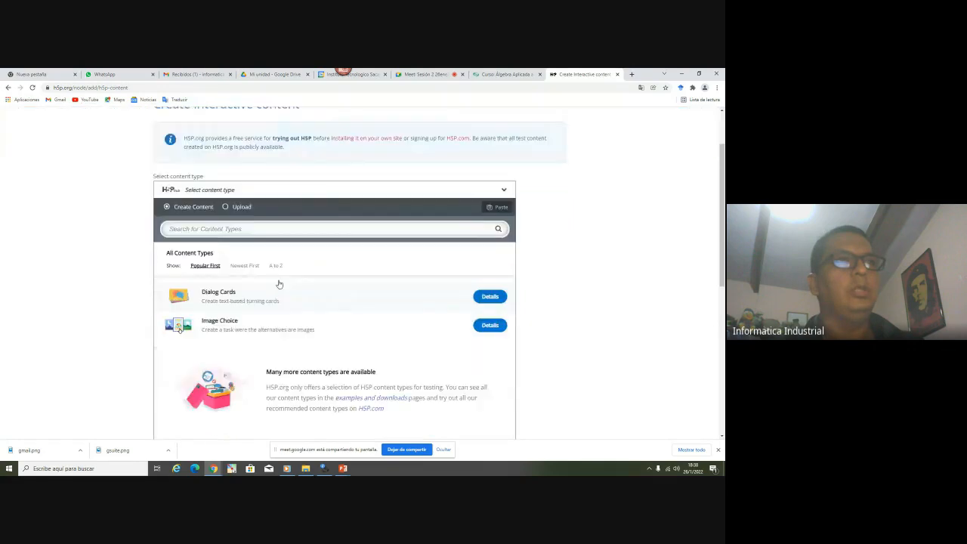
{"action": "left_click", "coordinate": [192, 219]}
{"action": "scroll", "coordinate": [277, 271], "scroll_direction": "up", "scroll_amount": 2}
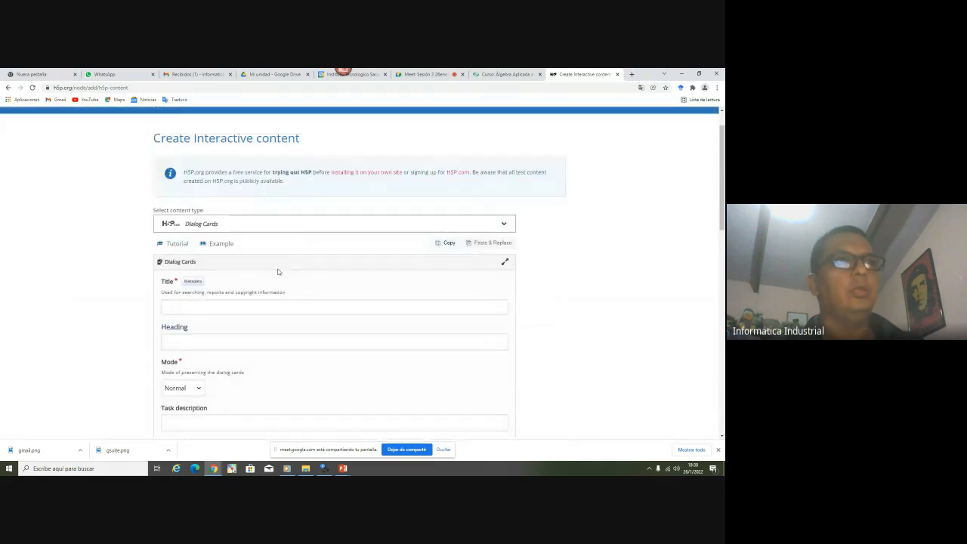
{"action": "scroll", "coordinate": [265, 279], "scroll_direction": "down", "scroll_amount": 3}
{"action": "scroll", "coordinate": [266, 279], "scroll_direction": "up", "scroll_amount": 3}
{"action": "scroll", "coordinate": [265, 279], "scroll_direction": "down", "scroll_amount": 3}
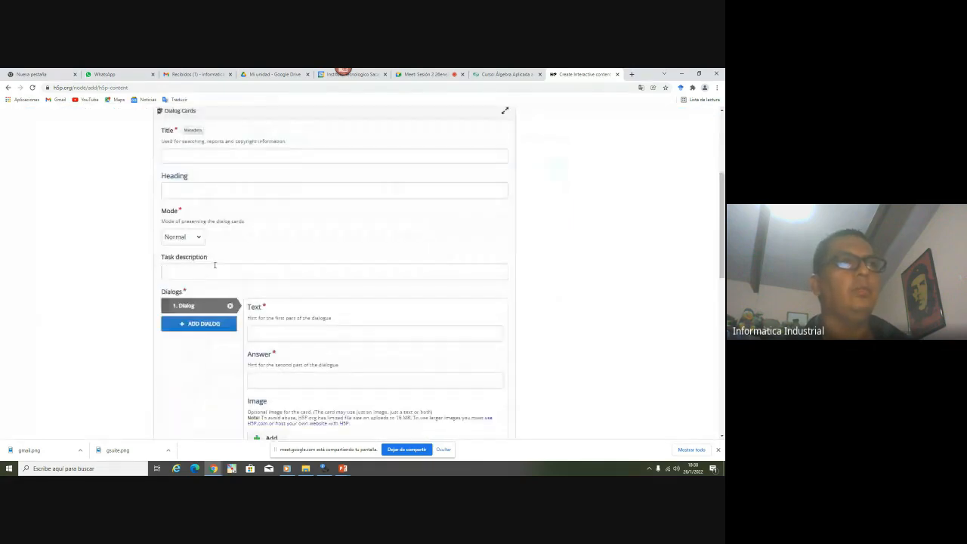
{"action": "left_click", "coordinate": [201, 155]}
{"action": "left_click", "coordinate": [305, 470]}
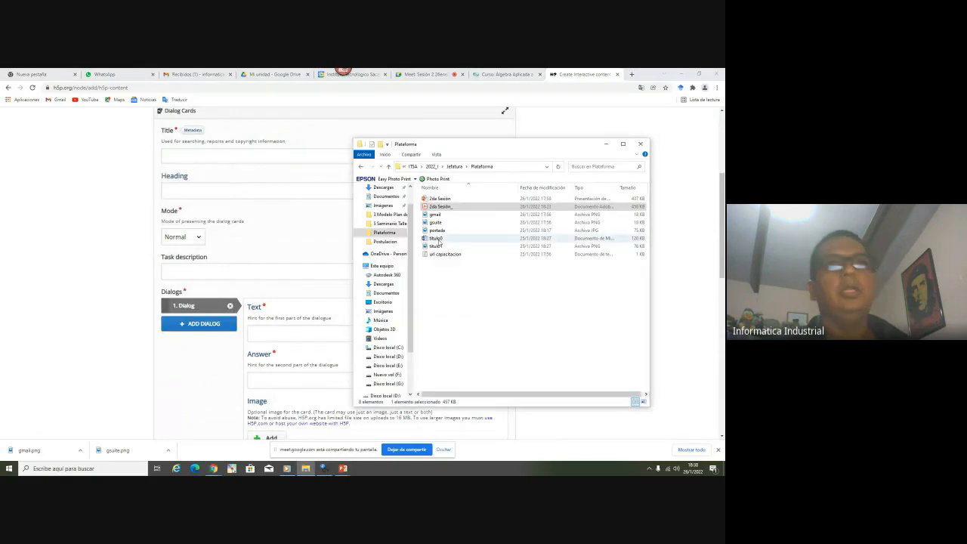
{"action": "left_click", "coordinate": [194, 157]}
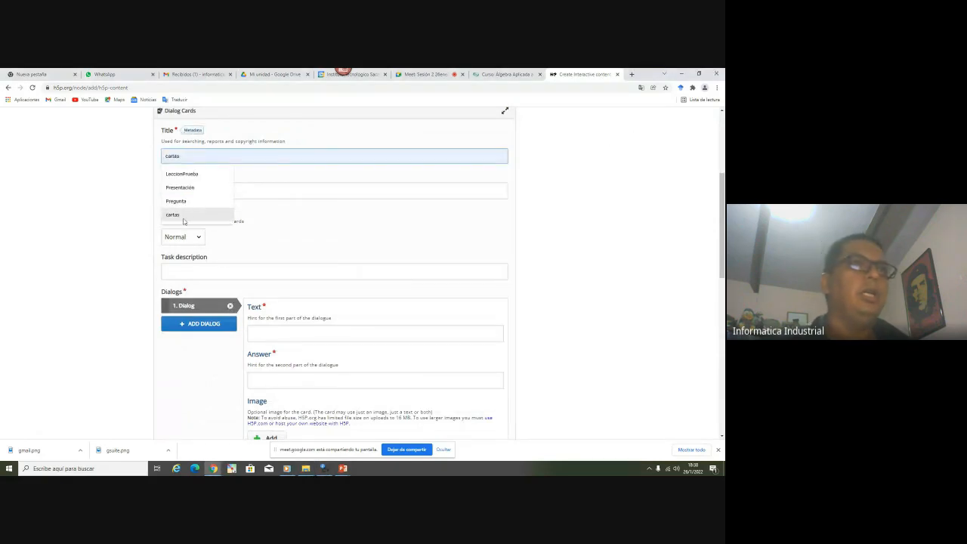
{"action": "left_click", "coordinate": [182, 214]}
Set the heading to 'Logos' and the task description to 'Identificacion de logos'
{"action": "left_click", "coordinate": [185, 190]}
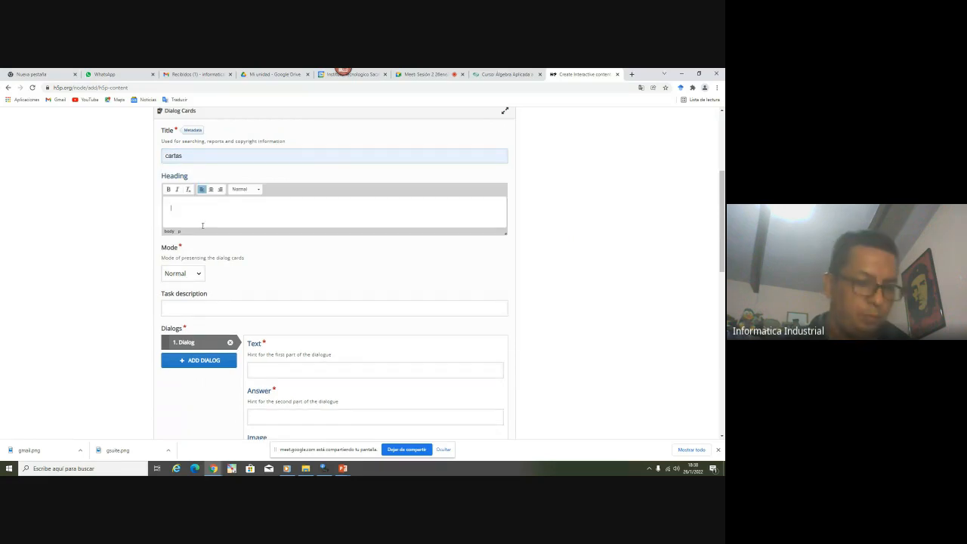
{"action": "type", "text": "Logos"}
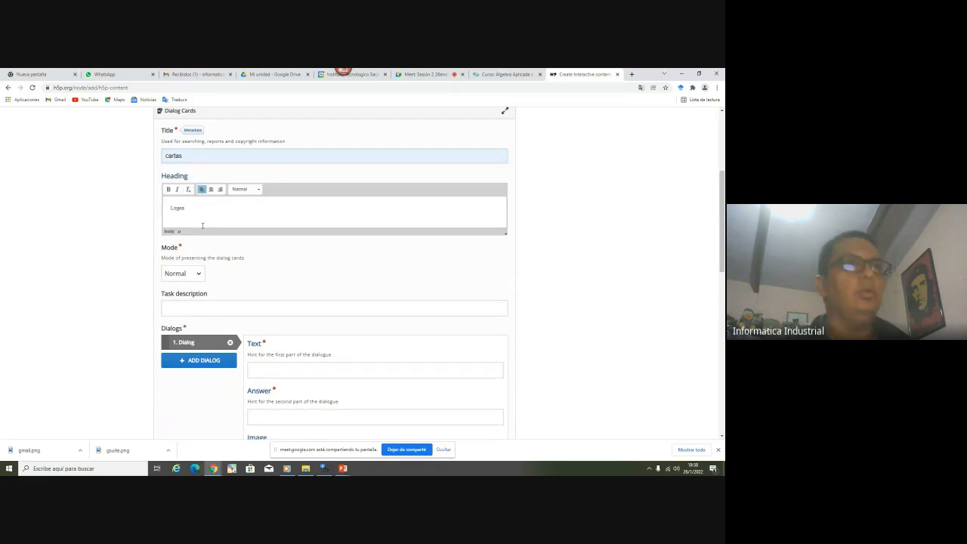
{"action": "scroll", "coordinate": [202, 225], "scroll_direction": "down", "scroll_amount": 2}
{"action": "left_click", "coordinate": [200, 234]}
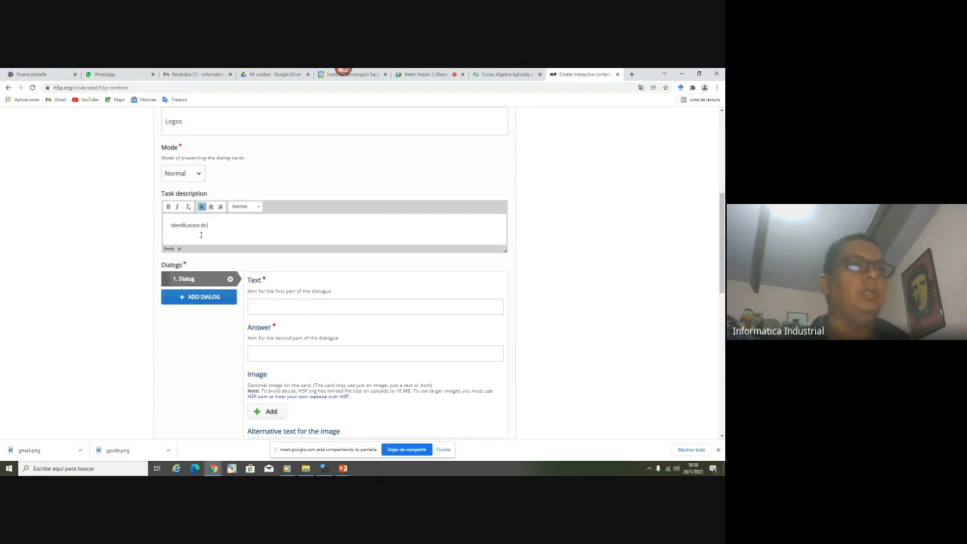
{"action": "type", "text": "Identificacion de logos"}
Fill the first card with text 'Instituto?' and answer 'ITSA', then add an image
{"action": "left_click", "coordinate": [297, 306]}
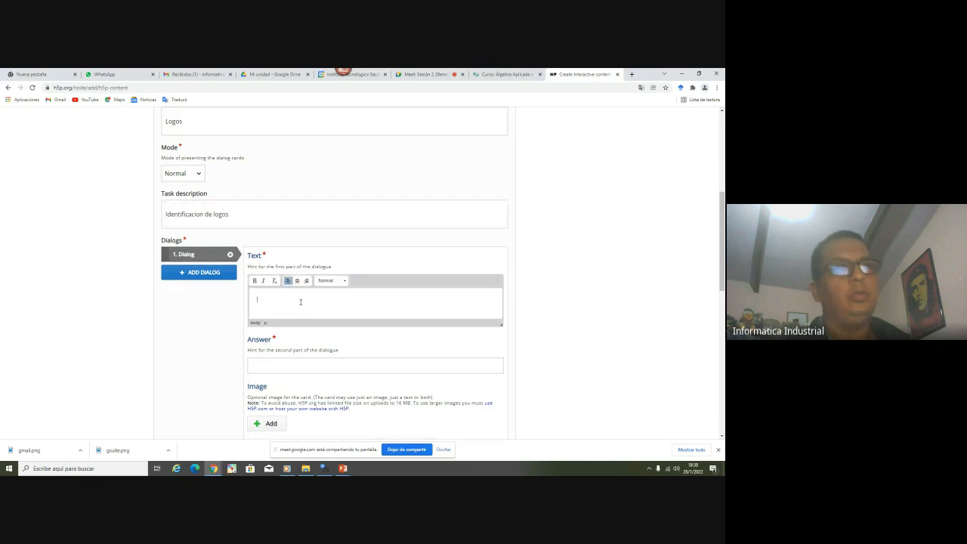
{"action": "scroll", "coordinate": [299, 303], "scroll_direction": "down", "scroll_amount": 3}
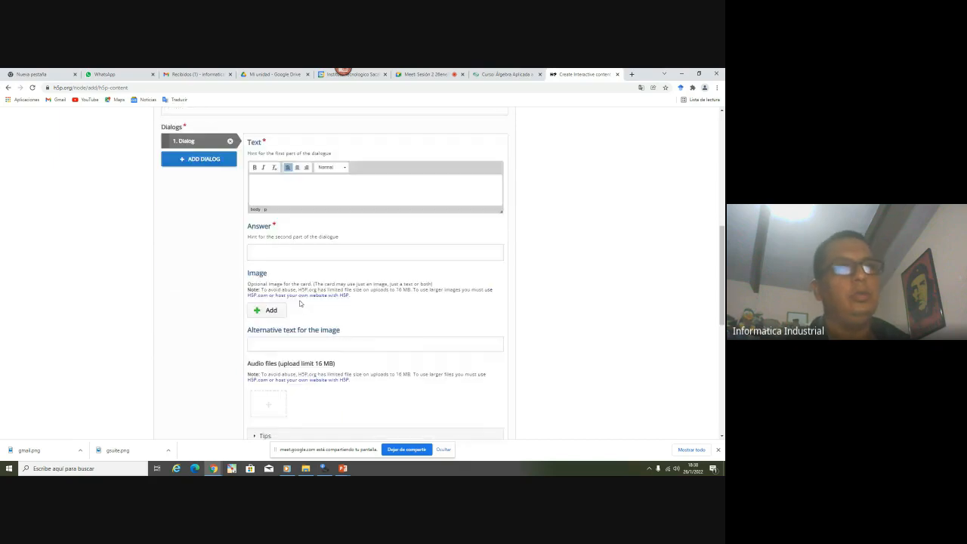
{"action": "left_click", "coordinate": [282, 246]}
{"action": "type", "text": "ITSA"}
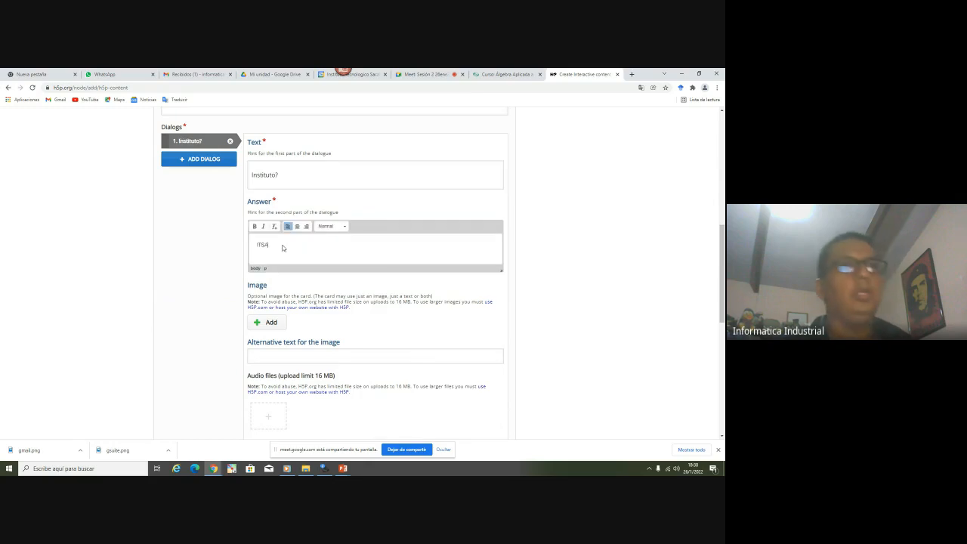
{"action": "left_click", "coordinate": [274, 321]}
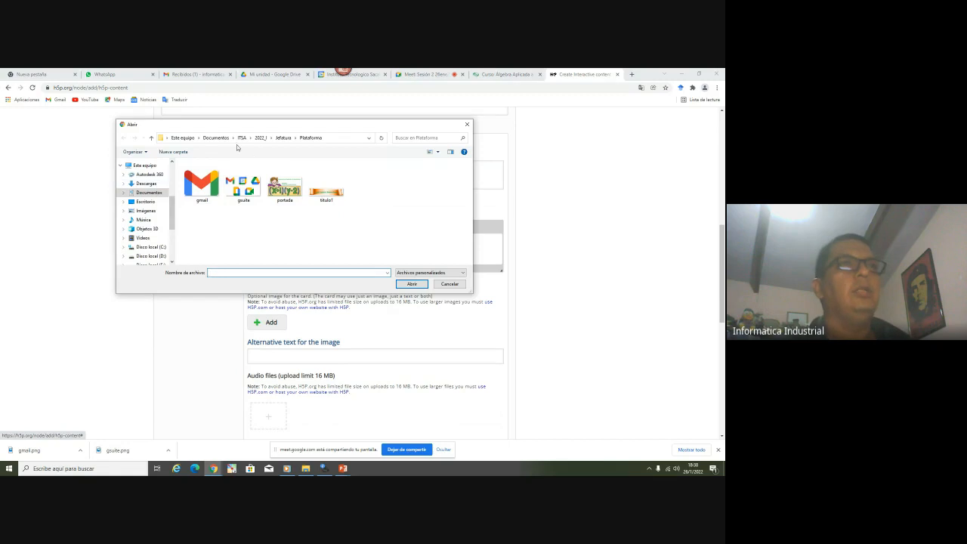
Upload the ITSA logo from ITSA > 2019_II > Jefatura > logos > logoschamarra as the card image
{"action": "left_click", "coordinate": [241, 138]}
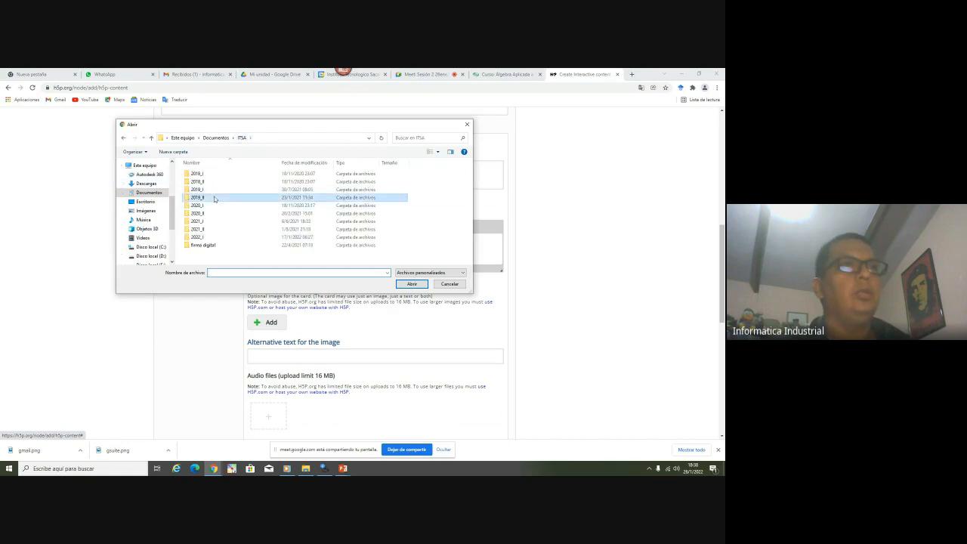
{"action": "double_click", "coordinate": [223, 197]}
{"action": "double_click", "coordinate": [212, 205]}
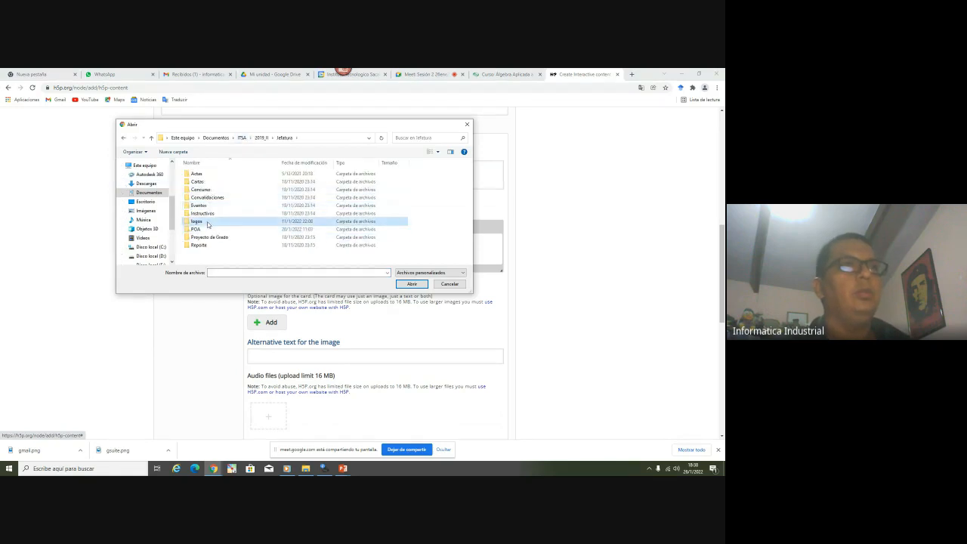
{"action": "double_click", "coordinate": [198, 221]}
{"action": "double_click", "coordinate": [215, 184]}
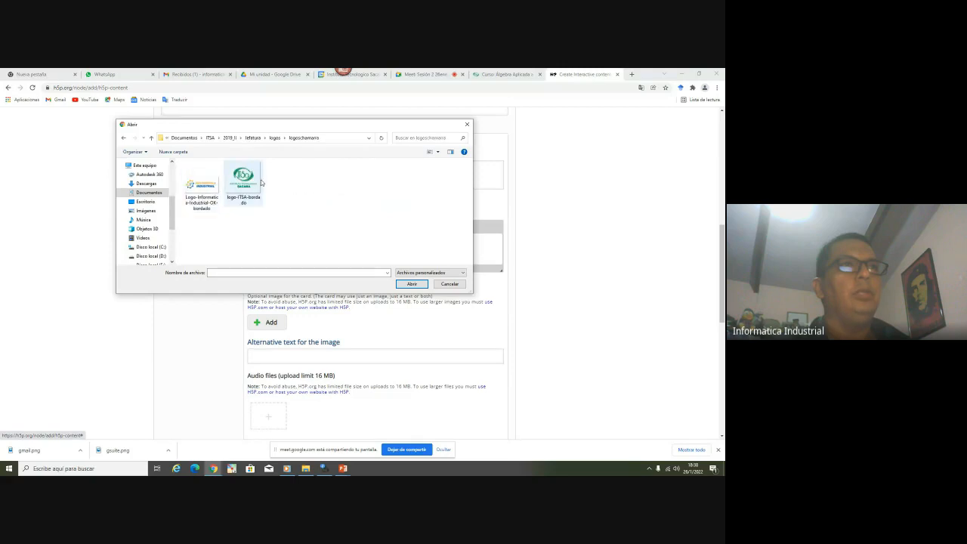
{"action": "double_click", "coordinate": [257, 184]}
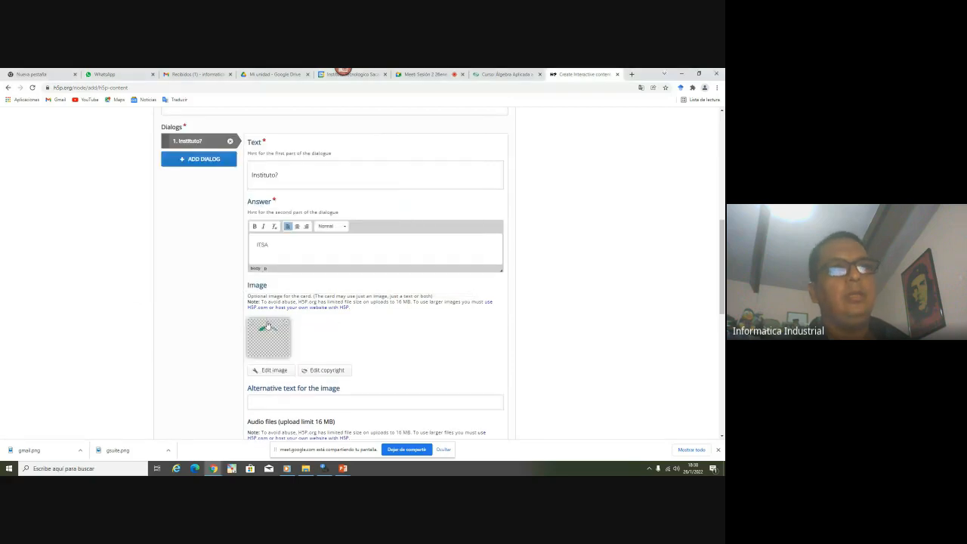
Save the 'cartas' Dialog Cards content
{"action": "scroll", "coordinate": [225, 329], "scroll_direction": "down", "scroll_amount": 2}
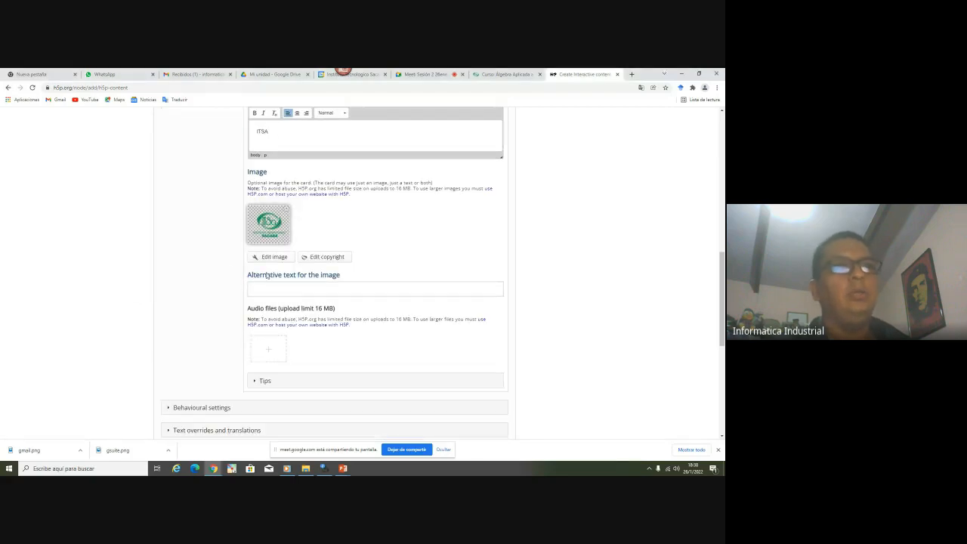
{"action": "left_click", "coordinate": [270, 285]}
{"action": "scroll", "coordinate": [189, 288], "scroll_direction": "down", "scroll_amount": 2}
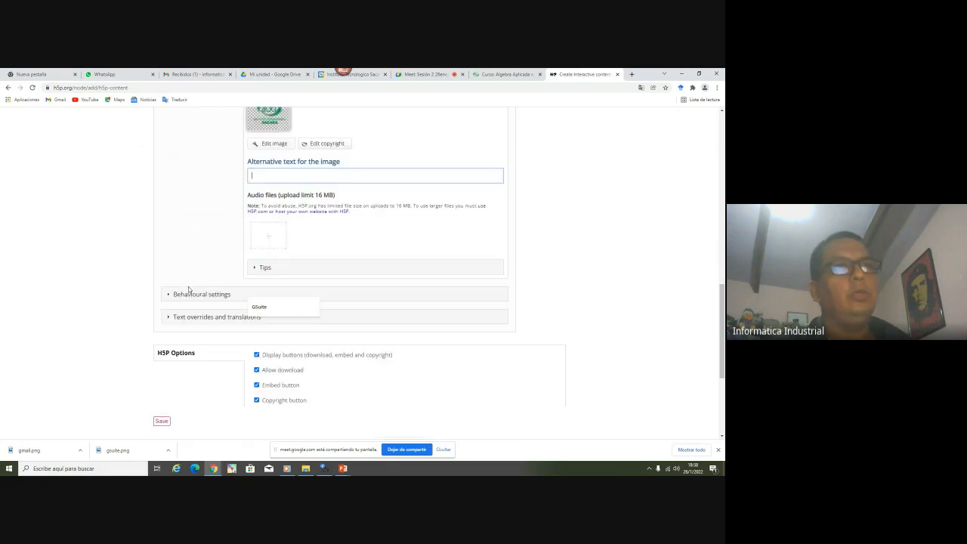
{"action": "scroll", "coordinate": [216, 277], "scroll_direction": "down", "scroll_amount": 2}
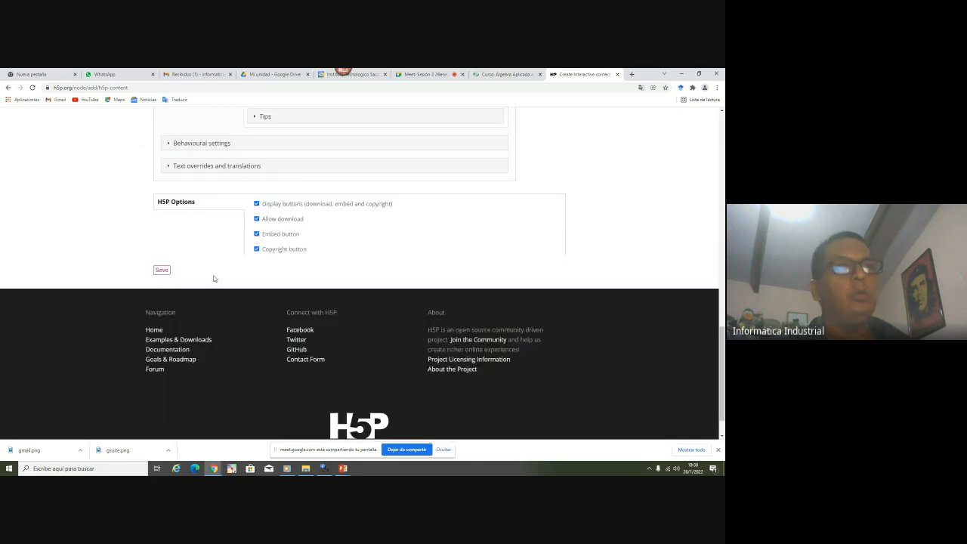
{"action": "left_click", "coordinate": [162, 271]}
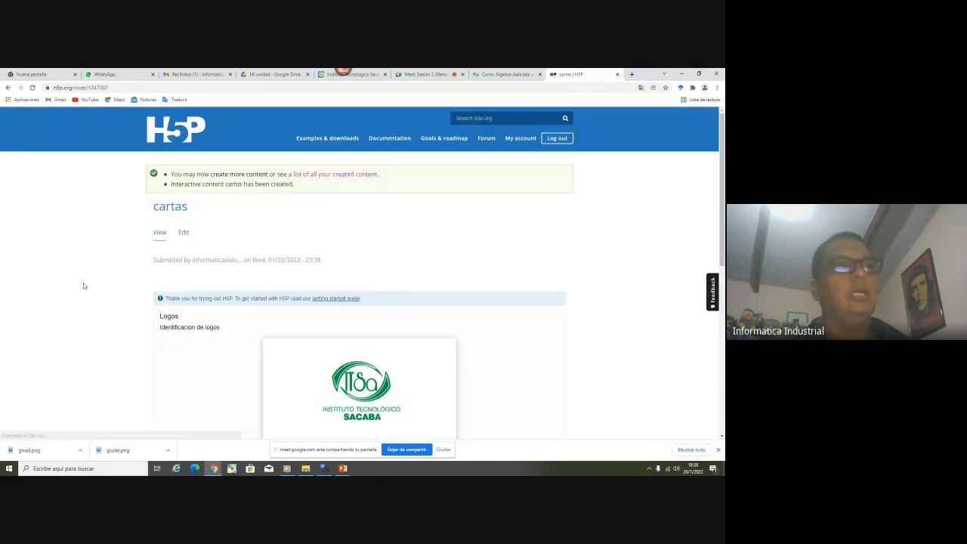
Flip the ITSA logo card to show the answer 'ITSA' and review the published page
{"action": "scroll", "coordinate": [84, 286], "scroll_direction": "down", "scroll_amount": 4}
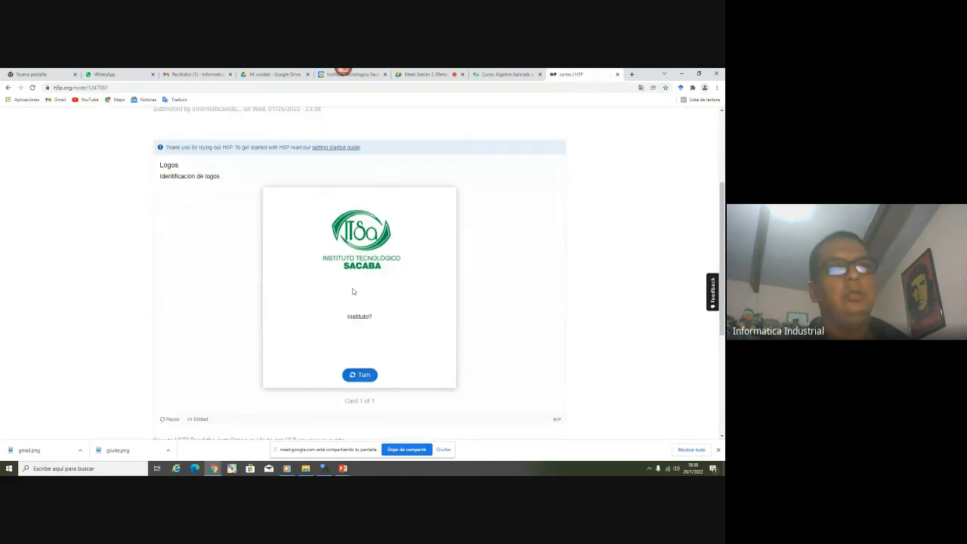
{"action": "left_click", "coordinate": [364, 380]}
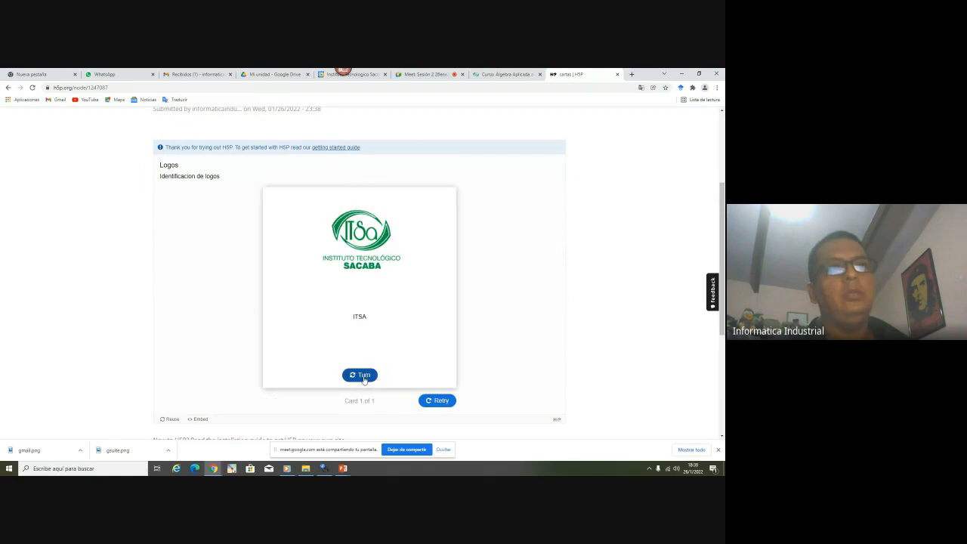
{"action": "left_click", "coordinate": [362, 376]}
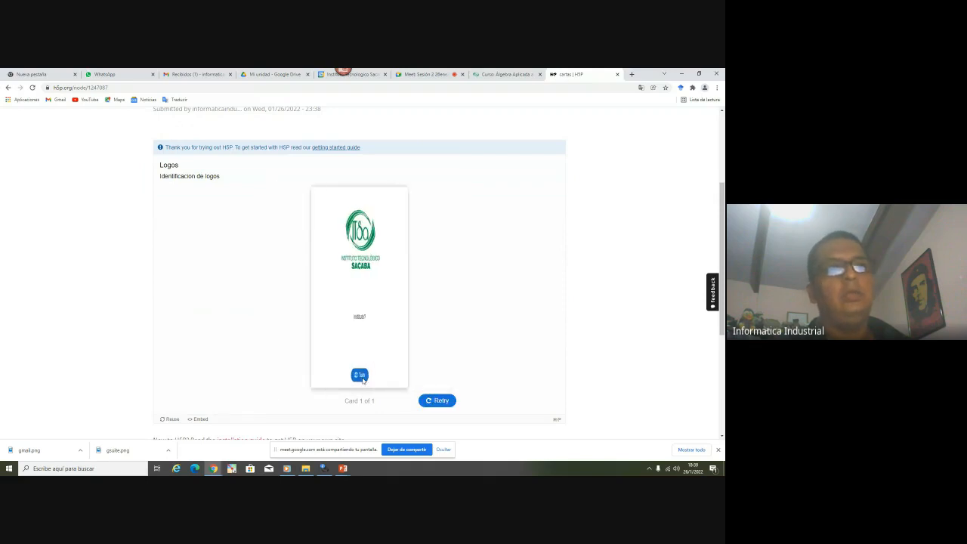
{"action": "left_click", "coordinate": [363, 378]}
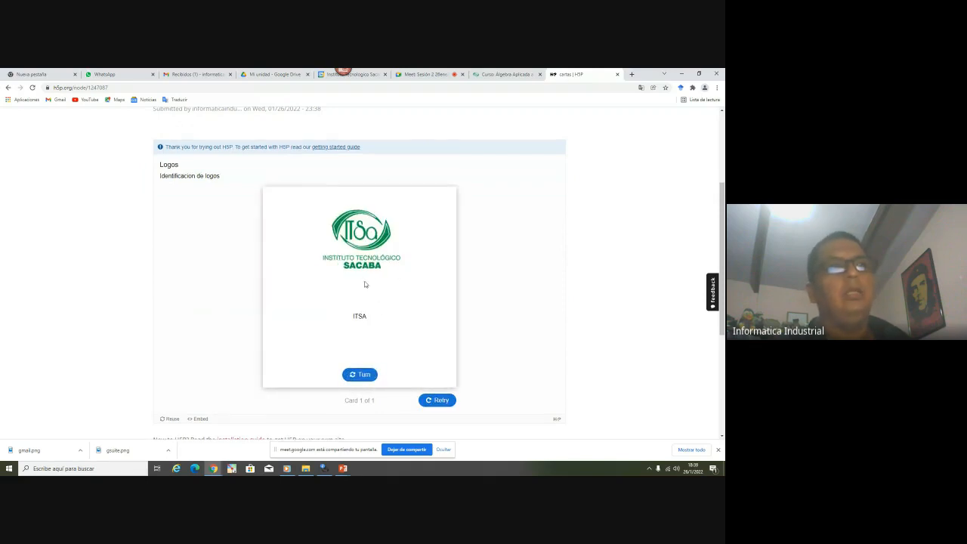
{"action": "scroll", "coordinate": [364, 282], "scroll_direction": "down", "scroll_amount": 3}
{"action": "scroll", "coordinate": [364, 283], "scroll_direction": "up", "scroll_amount": 3}
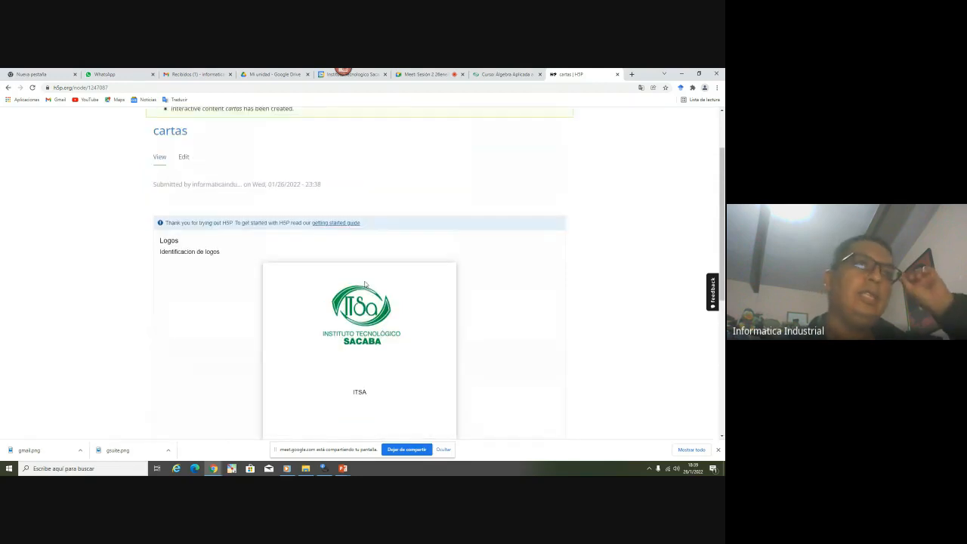
{"action": "scroll", "coordinate": [365, 283], "scroll_direction": "down", "scroll_amount": 2}
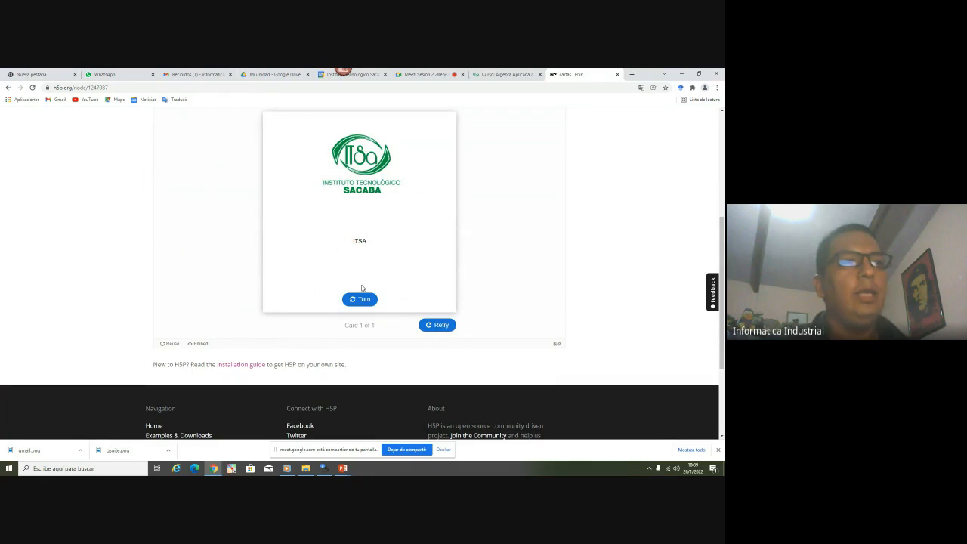
{"action": "scroll", "coordinate": [361, 288], "scroll_direction": "up", "scroll_amount": 2}
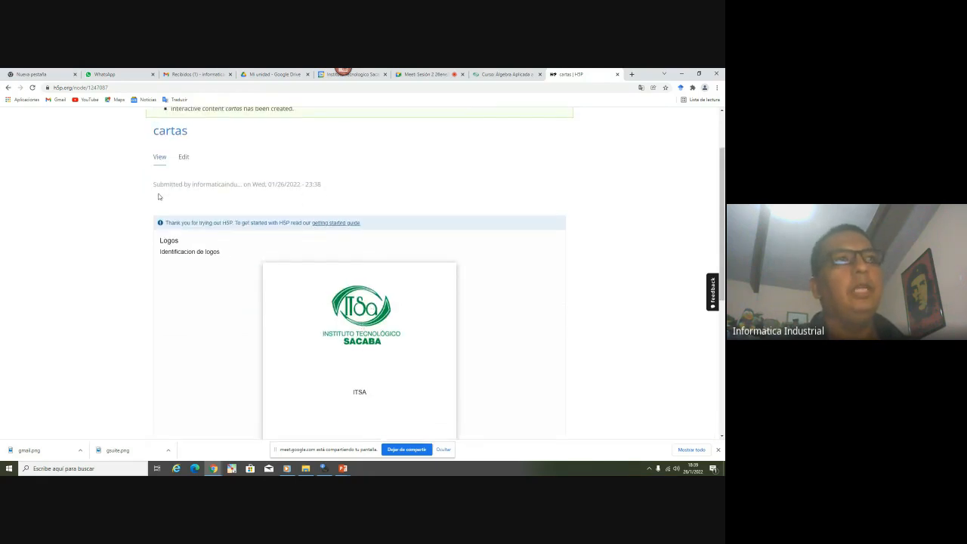
{"action": "scroll", "coordinate": [189, 219], "scroll_direction": "up", "scroll_amount": 1}
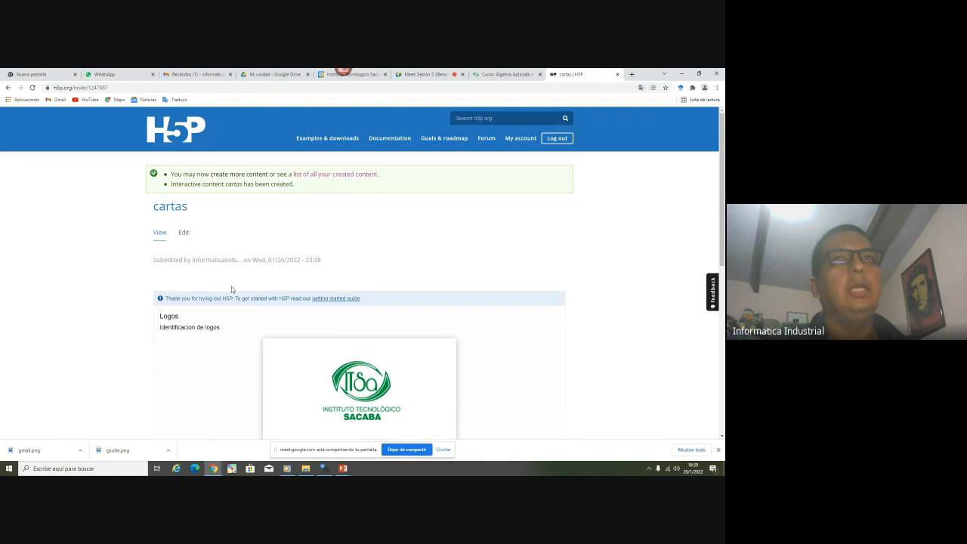
{"action": "scroll", "coordinate": [231, 287], "scroll_direction": "down", "scroll_amount": 4}
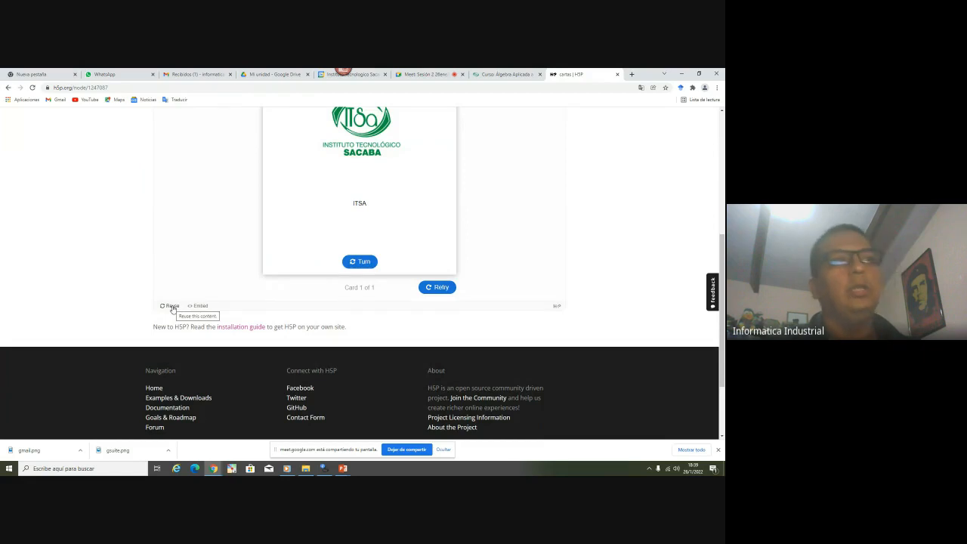
Download the cartas content from Reuse as an .h5p file
{"action": "left_click", "coordinate": [172, 306]}
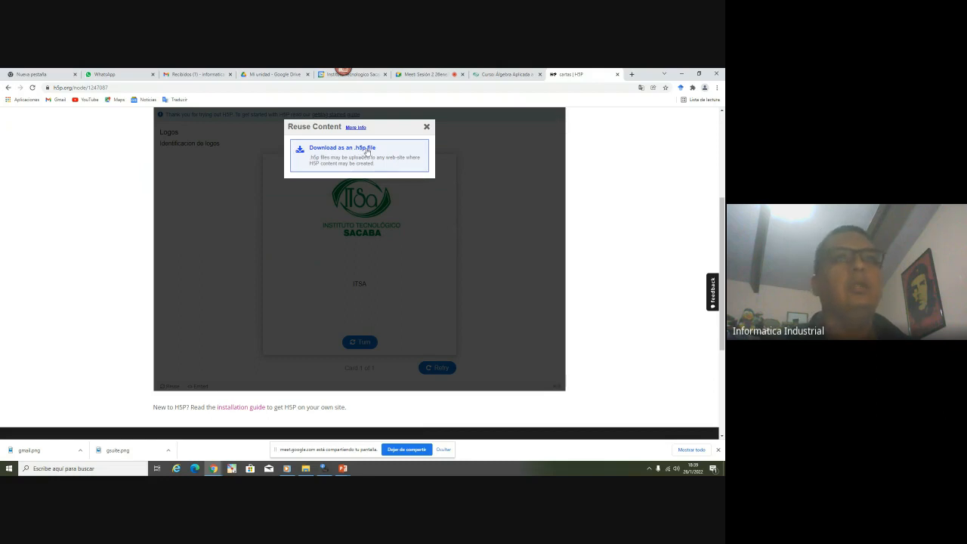
{"action": "left_click", "coordinate": [366, 151]}
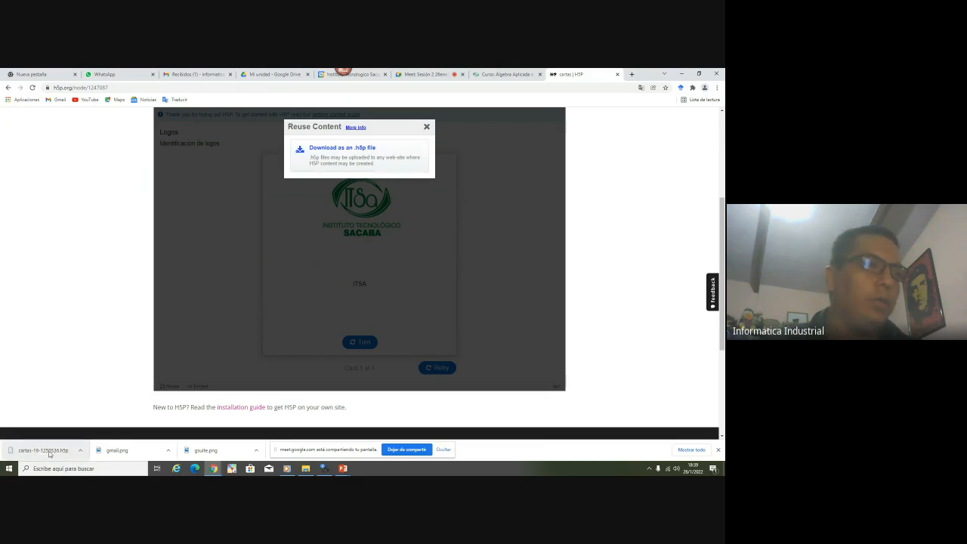
Locate the downloaded cartas-19-1250536.h5p in its folder and copy it
{"action": "left_click", "coordinate": [80, 450]}
{"action": "left_click", "coordinate": [114, 426]}
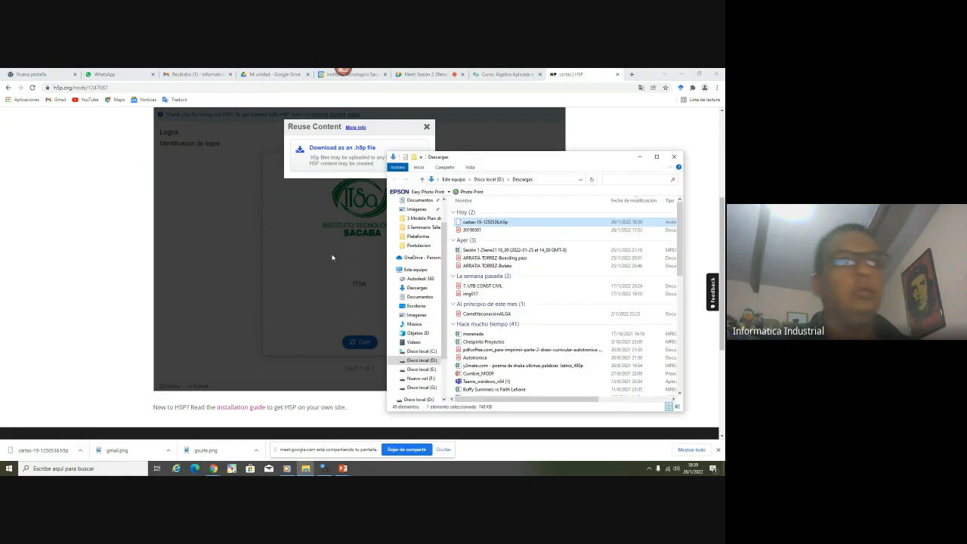
{"action": "right_click", "coordinate": [492, 224]}
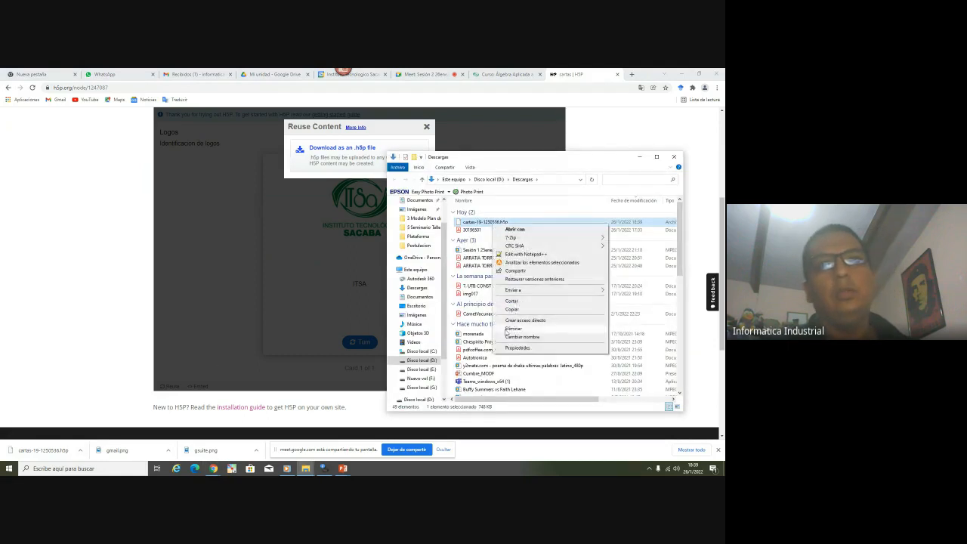
{"action": "left_click", "coordinate": [512, 308]}
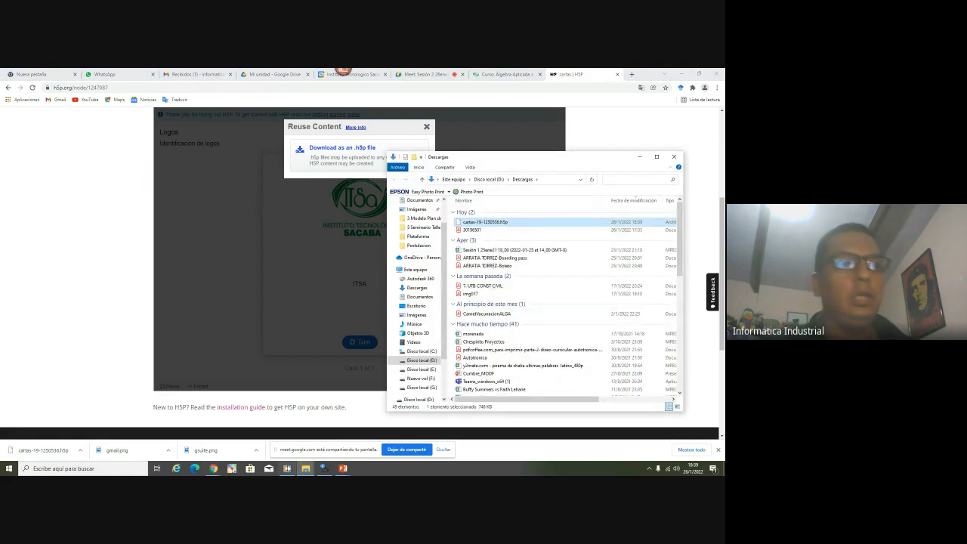
Paste the file into the Plataforma folder and return to the Moodle course page
{"action": "mouse_move", "coordinate": [305, 469]}
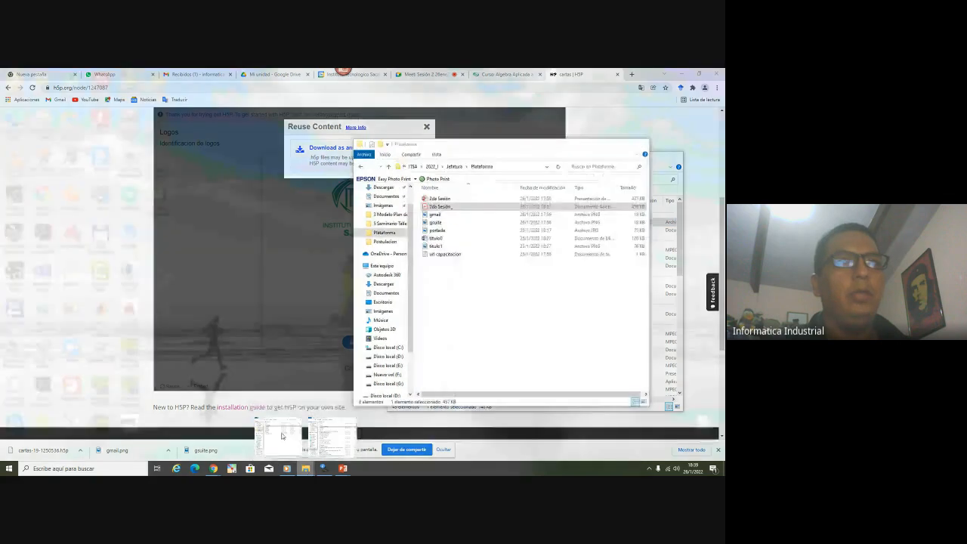
{"action": "left_click", "coordinate": [284, 434]}
{"action": "right_click", "coordinate": [431, 322]}
{"action": "left_click", "coordinate": [457, 373]}
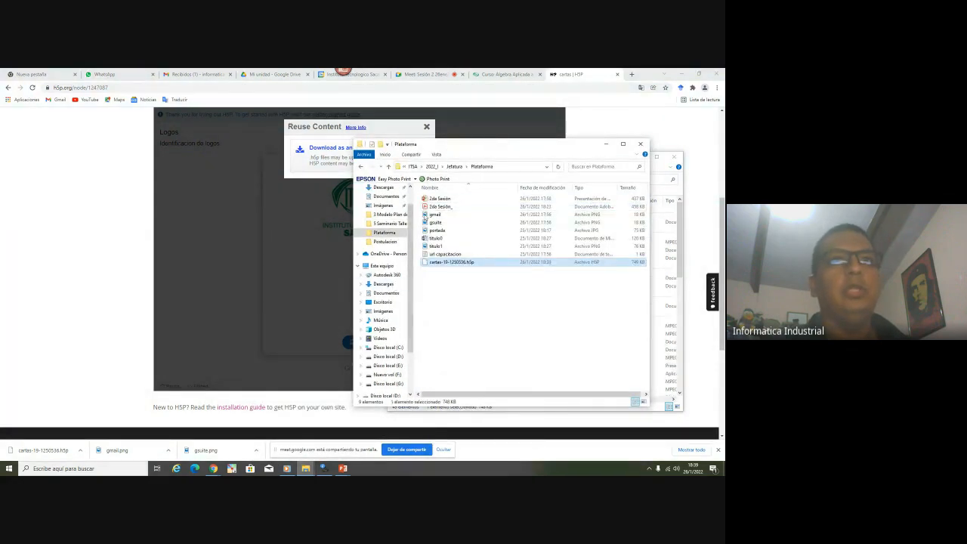
{"action": "left_click", "coordinate": [506, 166]}
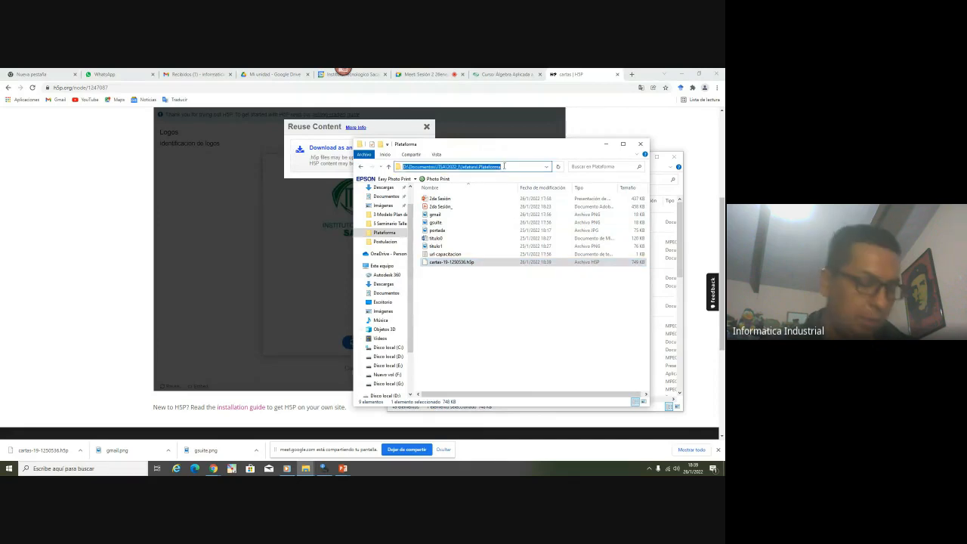
{"action": "left_click", "coordinate": [516, 73]}
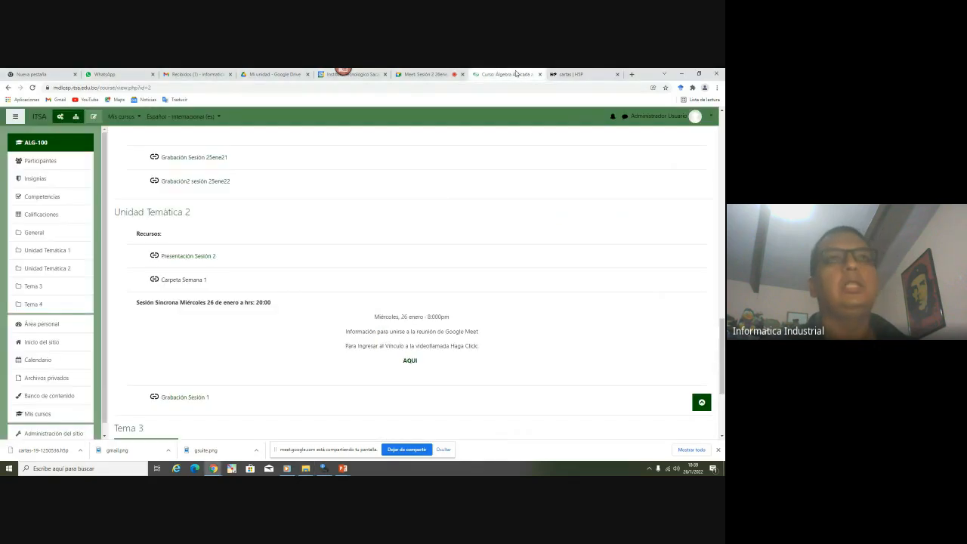
Turn on editing in ALG-100 and start adding an activity to Unidad Temática 2
{"action": "left_click", "coordinate": [93, 116]}
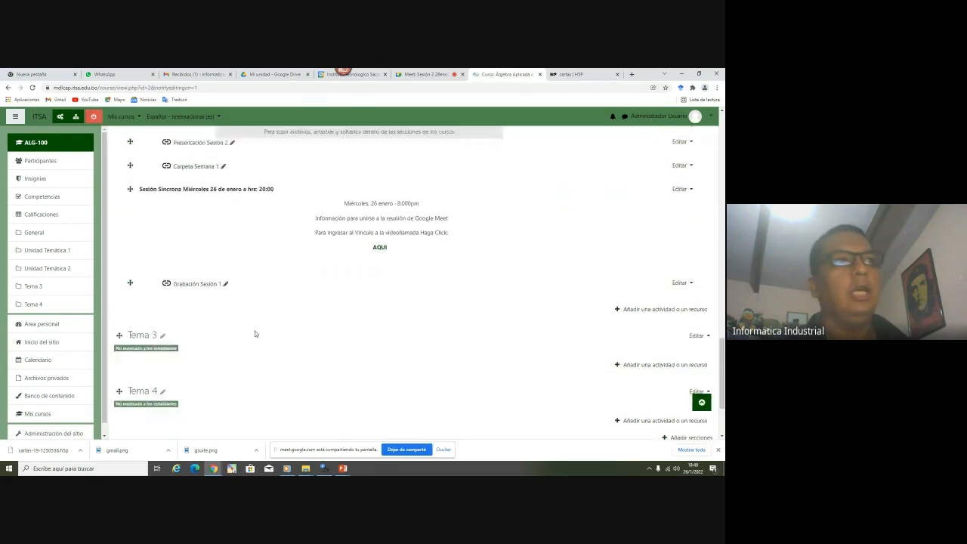
{"action": "left_click", "coordinate": [645, 310]}
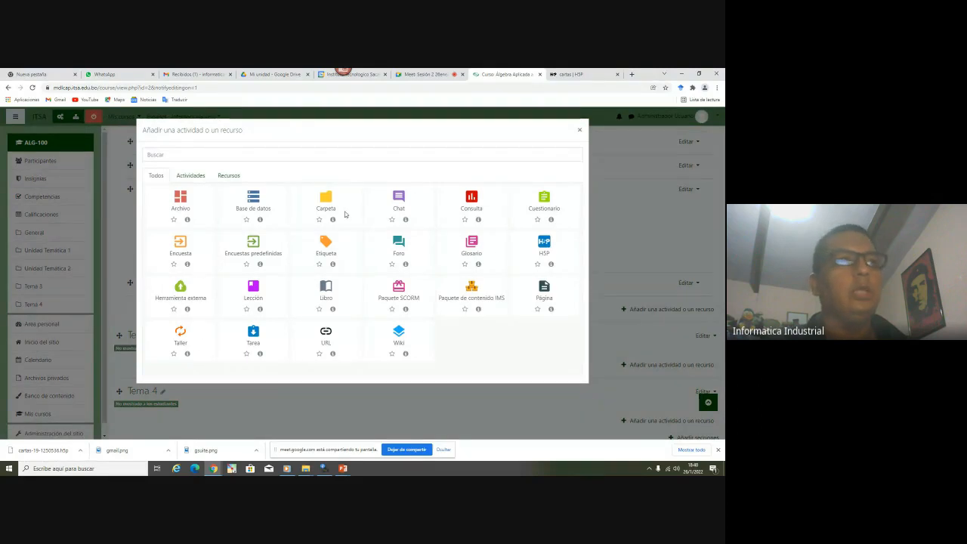
Create an H5P activity and drag in cartas-19-1250536.h5p as its package file
{"action": "left_click", "coordinate": [545, 245]}
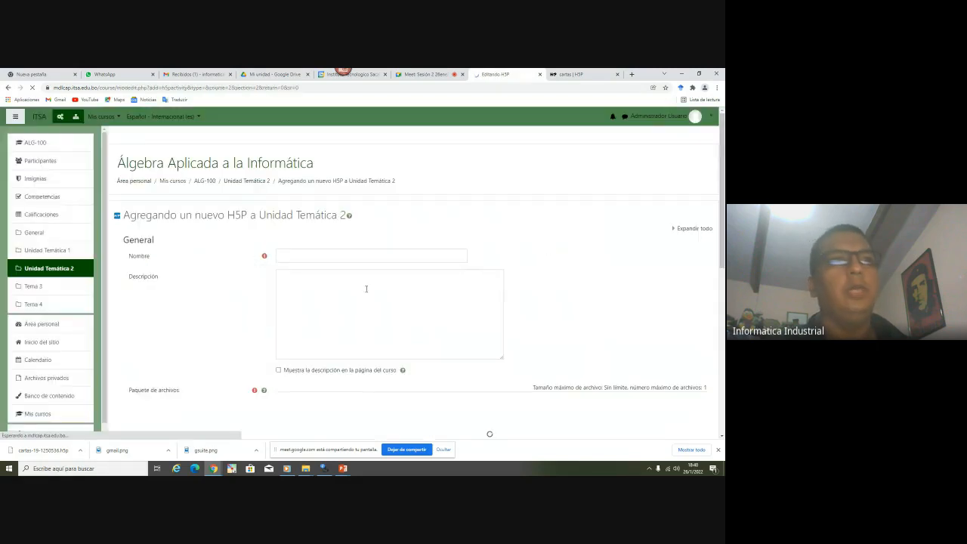
{"action": "scroll", "coordinate": [259, 294], "scroll_direction": "down", "scroll_amount": 5}
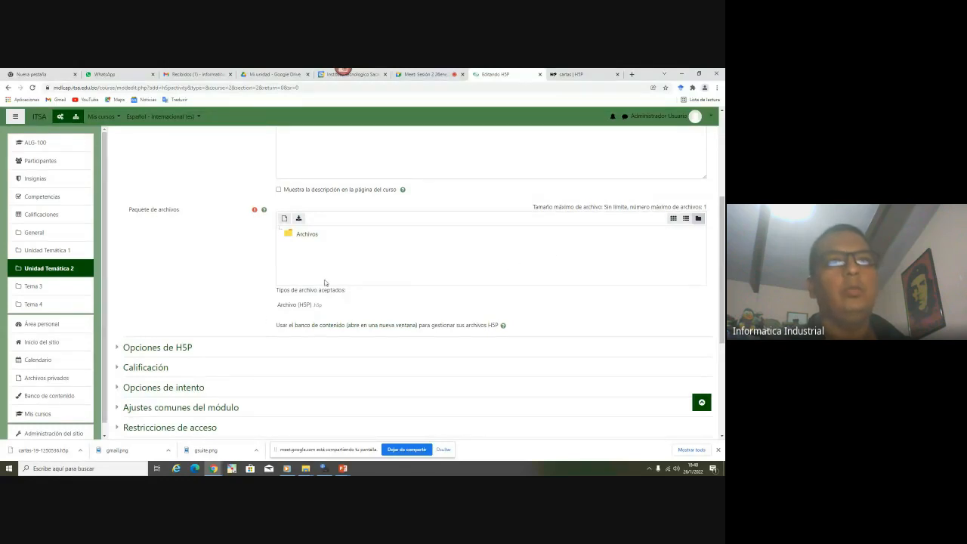
{"action": "key", "text": "alt+Tab"}
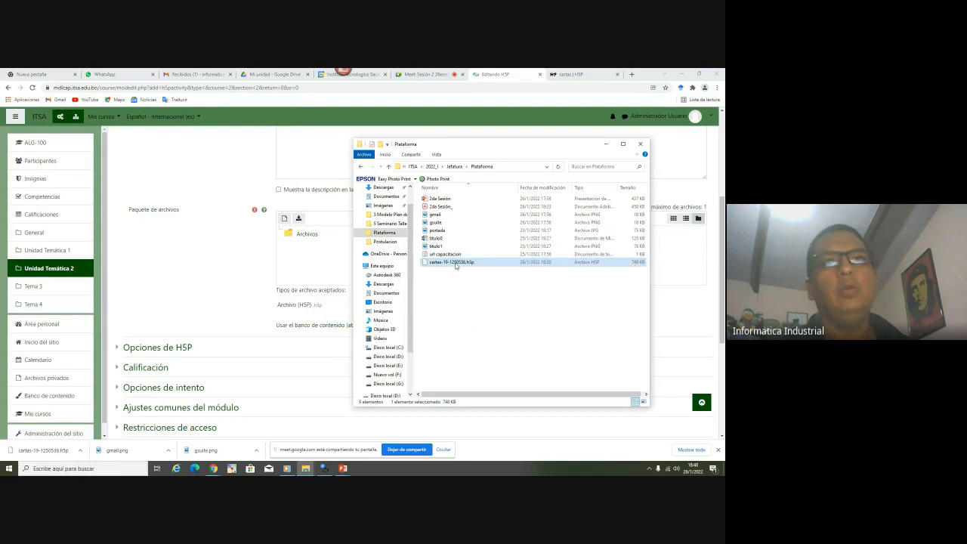
{"action": "mouse_move", "coordinate": [455, 264]}
{"action": "left_mouse_down"}
{"action": "mouse_move", "coordinate": [313, 272]}
{"action": "mouse_move", "coordinate": [446, 272]}
{"action": "mouse_move", "coordinate": [318, 266]}
{"action": "mouse_move", "coordinate": [475, 262]}
{"action": "mouse_move", "coordinate": [467, 269]}
{"action": "left_mouse_up"}
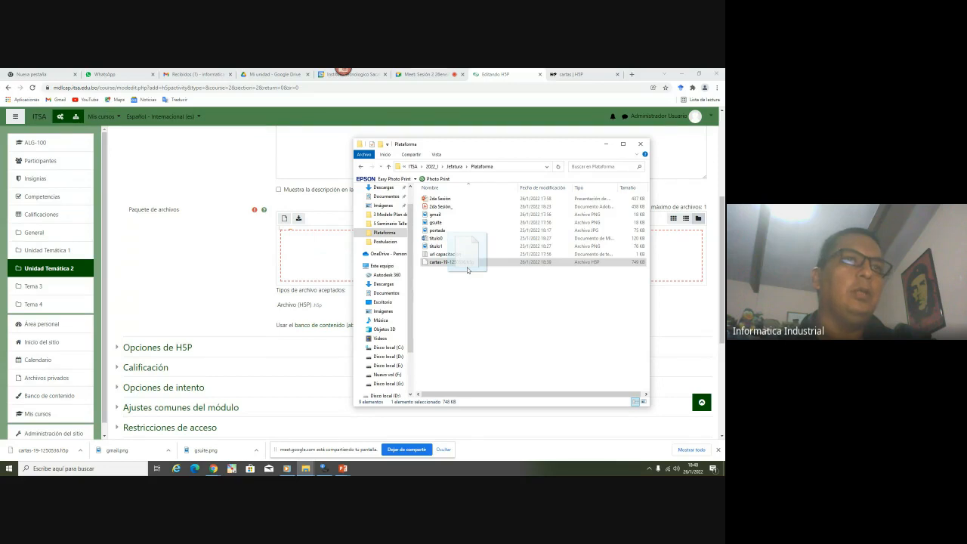
{"action": "left_click_drag", "start_coordinate": [467, 269], "coordinate": [319, 268]}
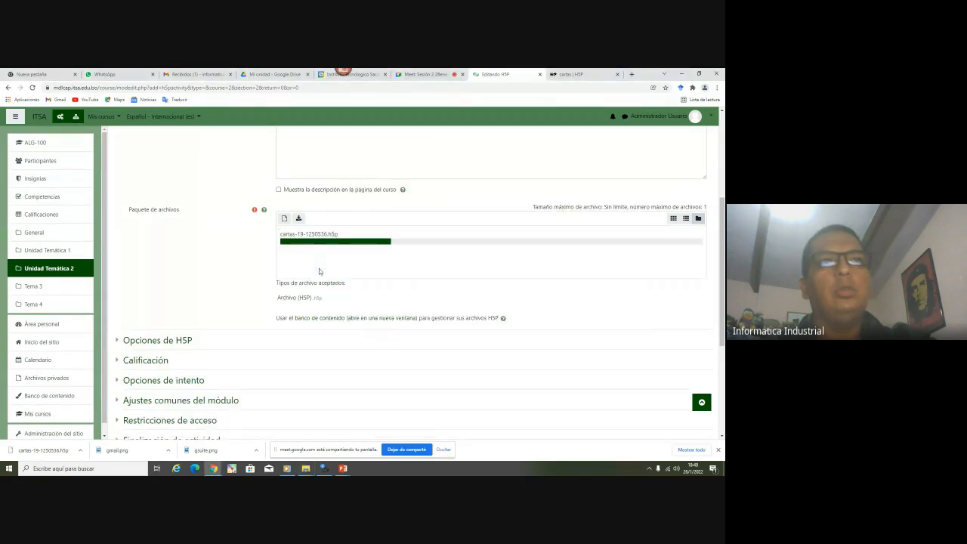
{"action": "scroll", "coordinate": [340, 264], "scroll_direction": "up", "scroll_amount": 2}
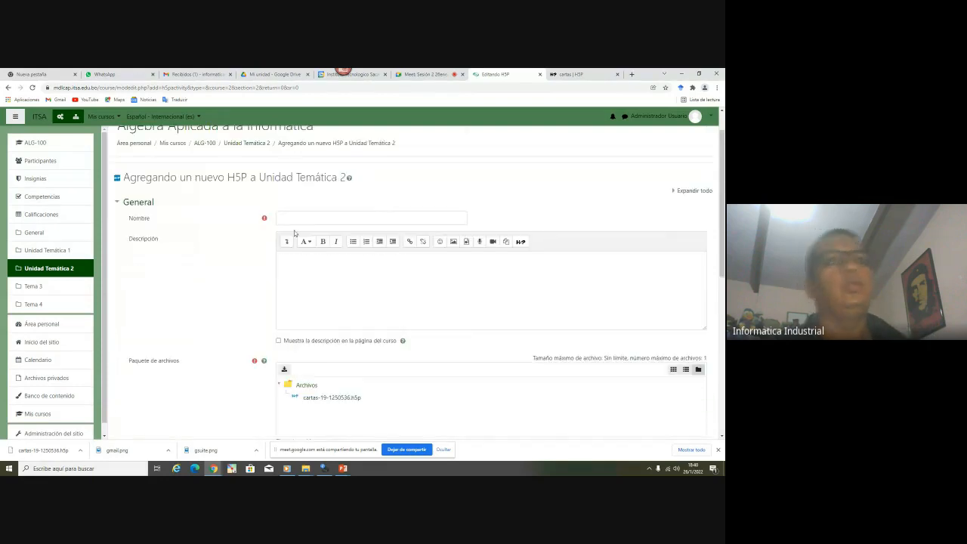
Name the activity 'Cartas H5P', set completion to 'No indicar finalización', and save to the course
{"action": "left_click", "coordinate": [295, 218]}
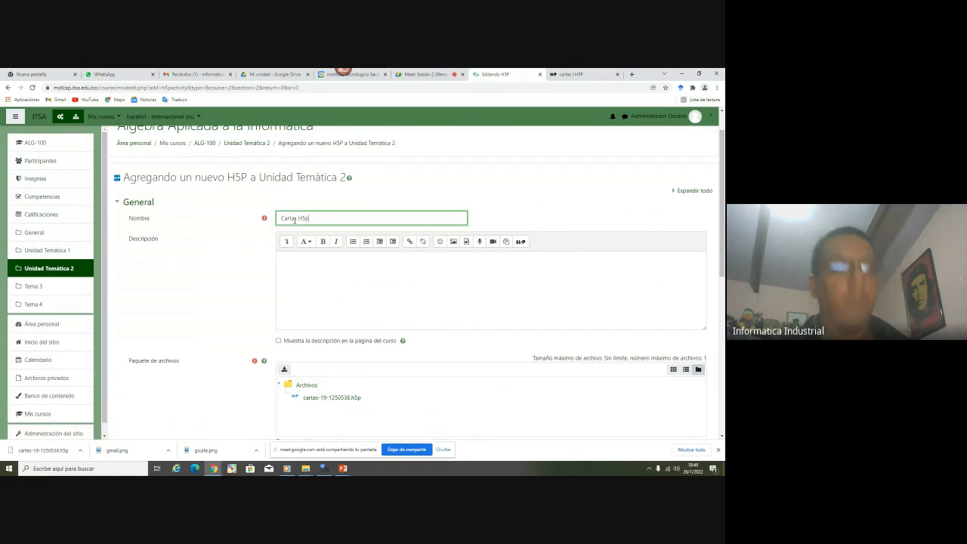
{"action": "scroll", "coordinate": [327, 215], "scroll_direction": "down", "scroll_amount": 2}
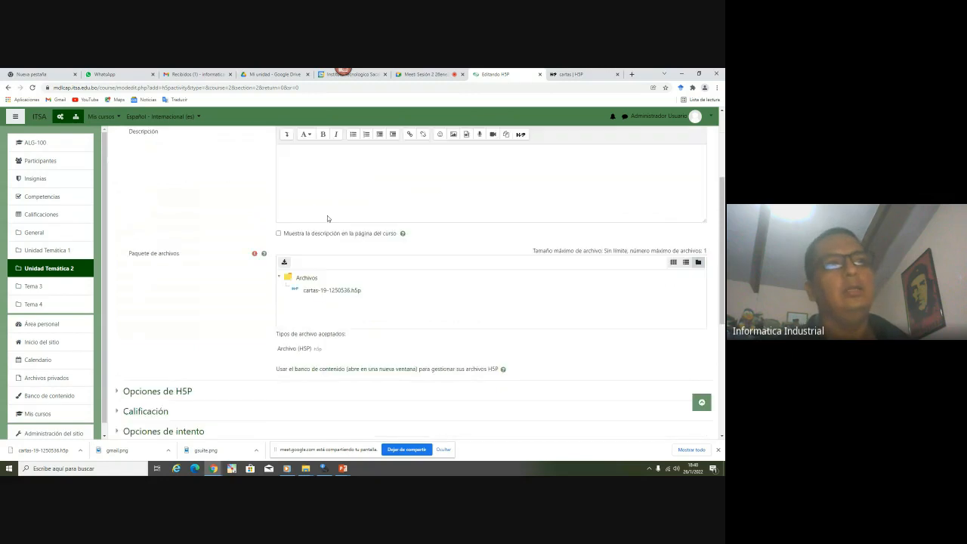
{"action": "scroll", "coordinate": [325, 199], "scroll_direction": "up", "scroll_amount": 1}
{"action": "scroll", "coordinate": [325, 198], "scroll_direction": "down", "scroll_amount": 5}
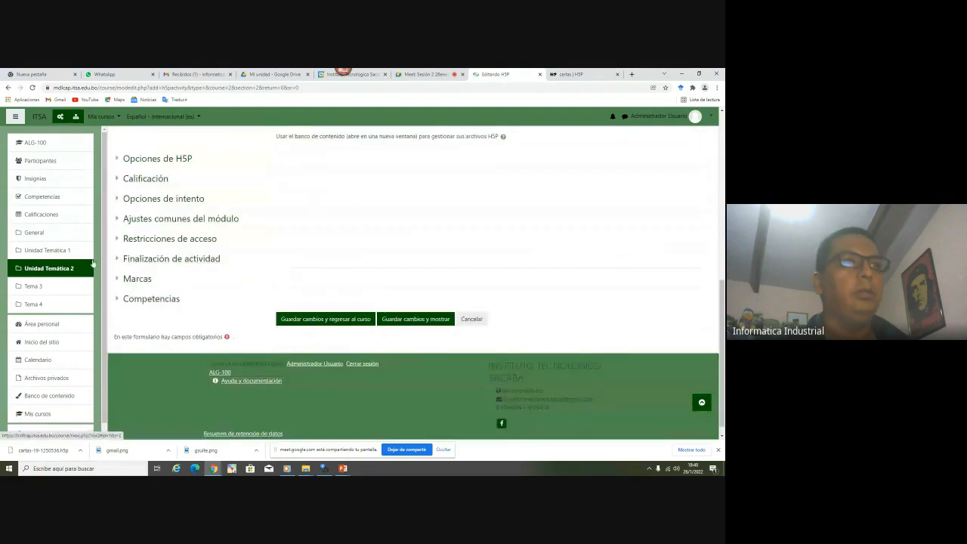
{"action": "left_click", "coordinate": [171, 258]}
{"action": "left_click", "coordinate": [308, 275]}
{"action": "left_click", "coordinate": [303, 283]}
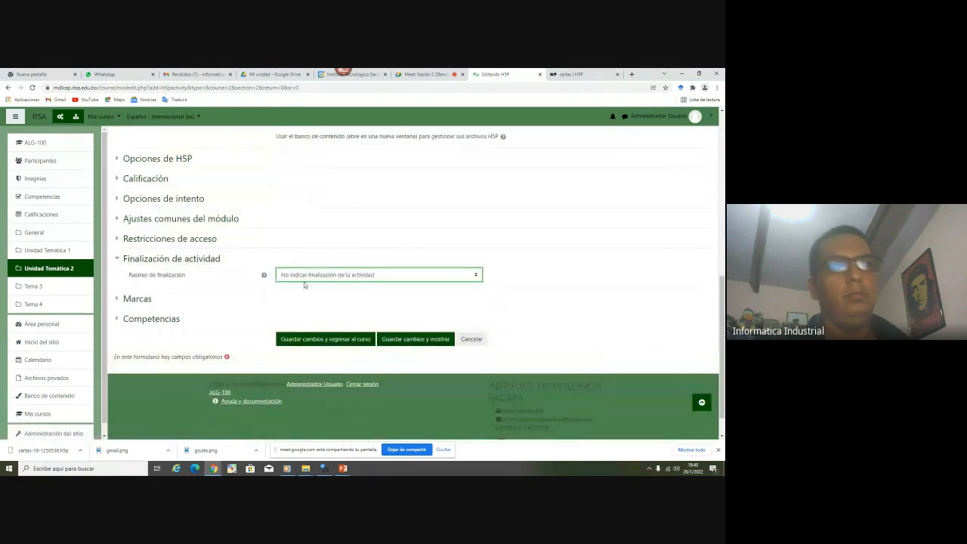
{"action": "left_click", "coordinate": [345, 341]}
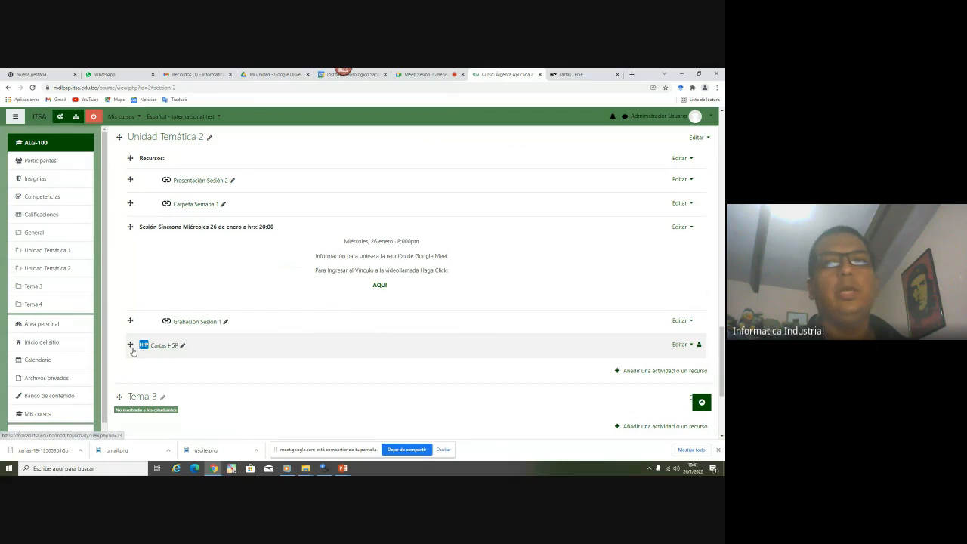
Move Cartas H5P above the Sesión Sincrona block and indent it one level right
{"action": "left_click_drag", "start_coordinate": [129, 345], "coordinate": [135, 237]}
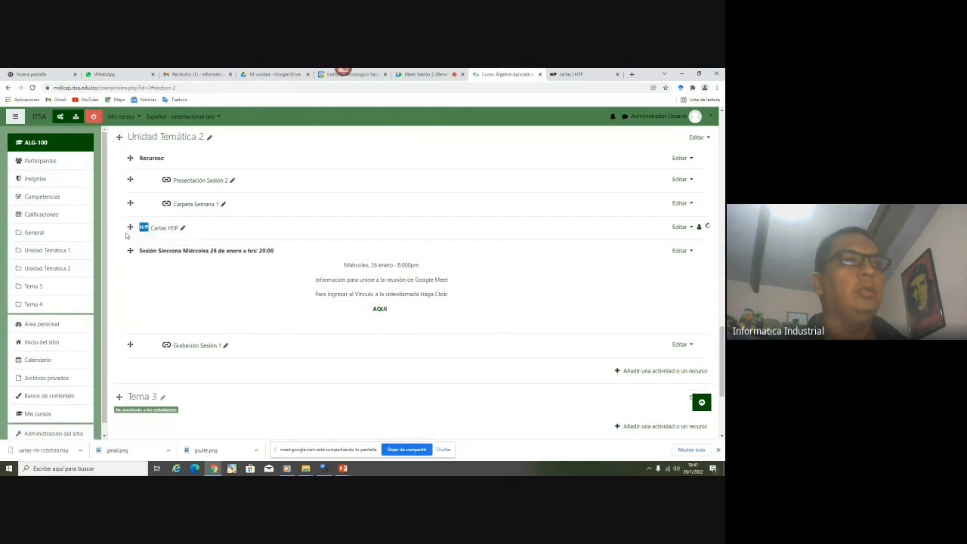
{"action": "left_click", "coordinate": [680, 227]}
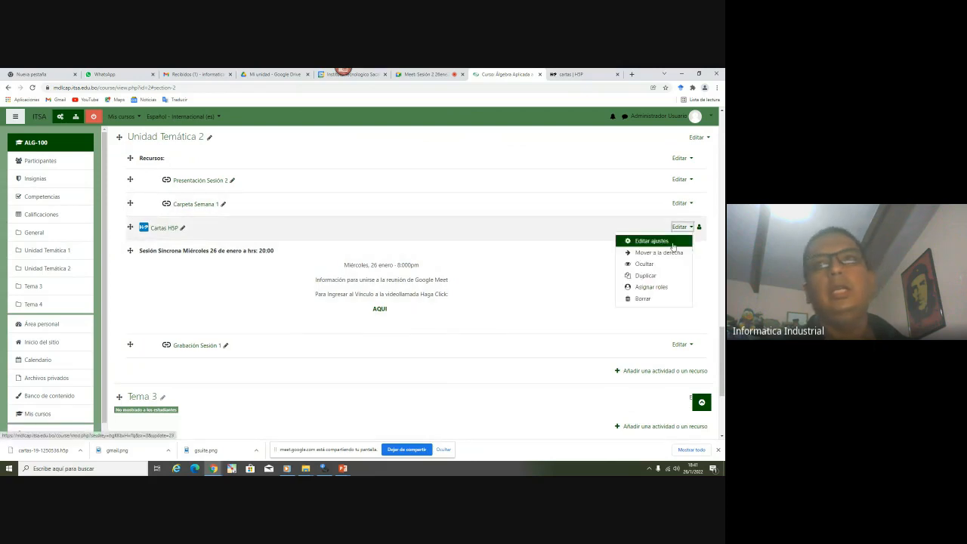
{"action": "left_click", "coordinate": [668, 255]}
{"action": "left_click", "coordinate": [686, 228]}
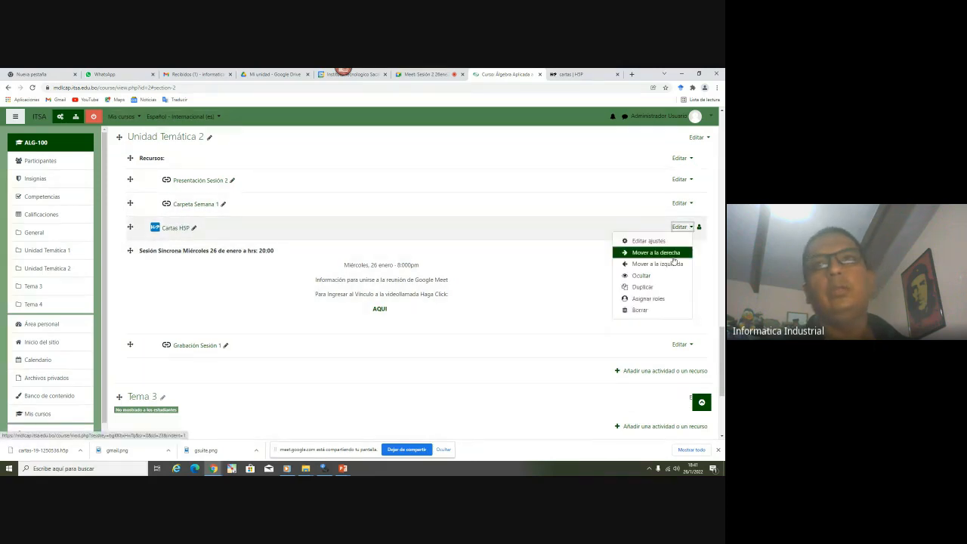
{"action": "left_click", "coordinate": [671, 253]}
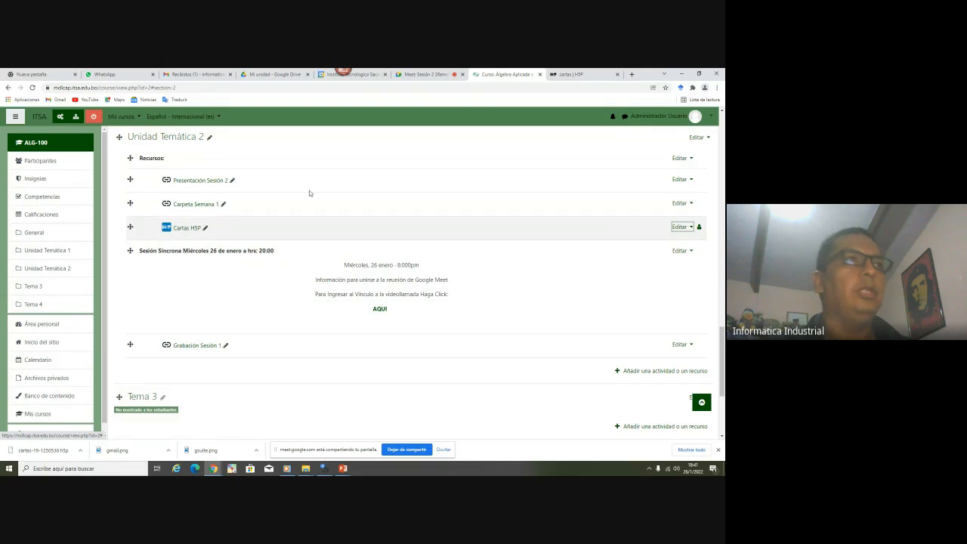
Turn off course editing and look over the updated course page
{"action": "left_click", "coordinate": [93, 116]}
{"action": "scroll", "coordinate": [227, 350], "scroll_direction": "down", "scroll_amount": 10}
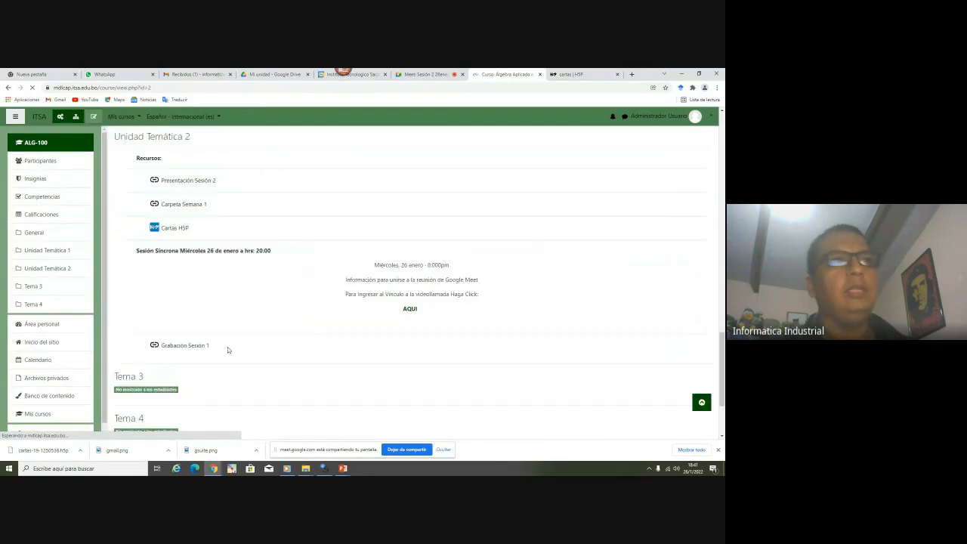
{"action": "scroll", "coordinate": [337, 335], "scroll_direction": "up", "scroll_amount": 3}
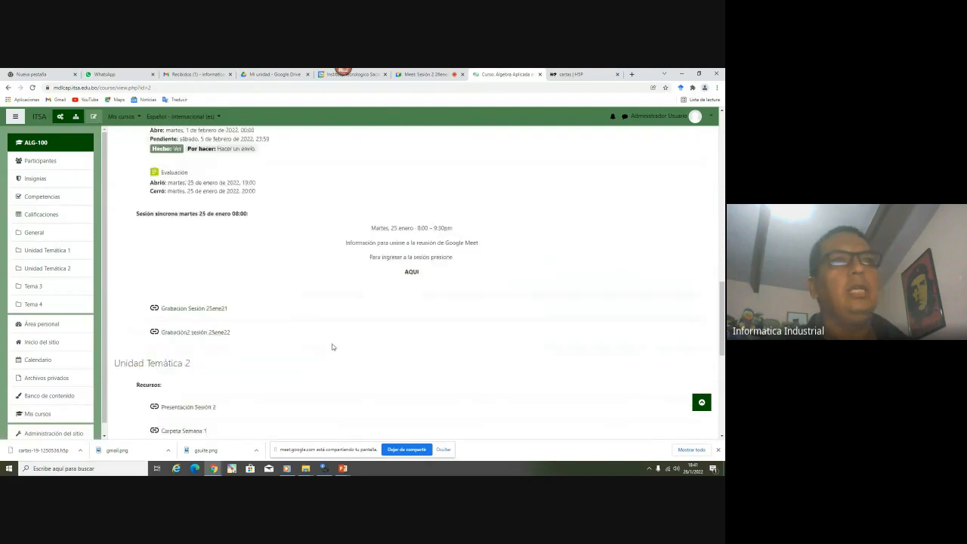
{"action": "scroll", "coordinate": [332, 347], "scroll_direction": "down", "scroll_amount": 1}
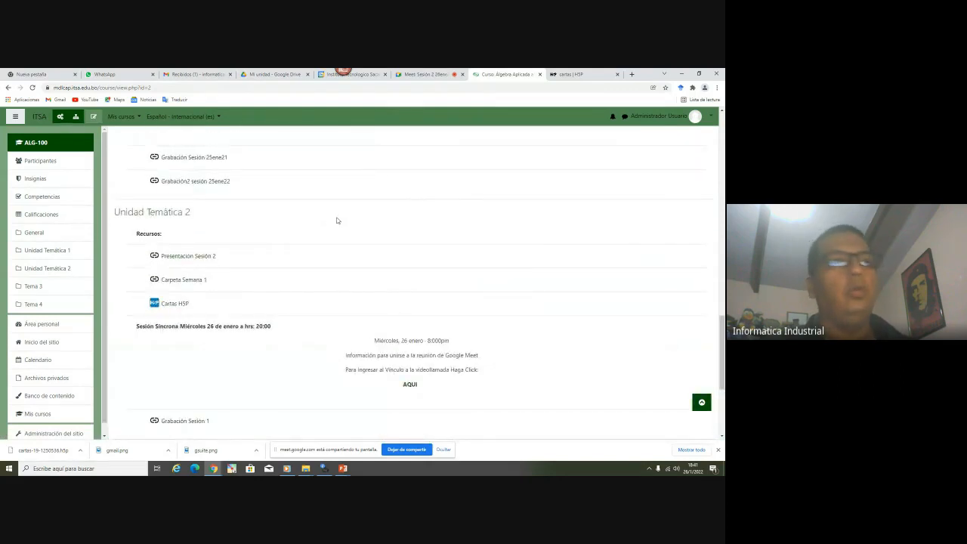
{"action": "left_click", "coordinate": [178, 306]}
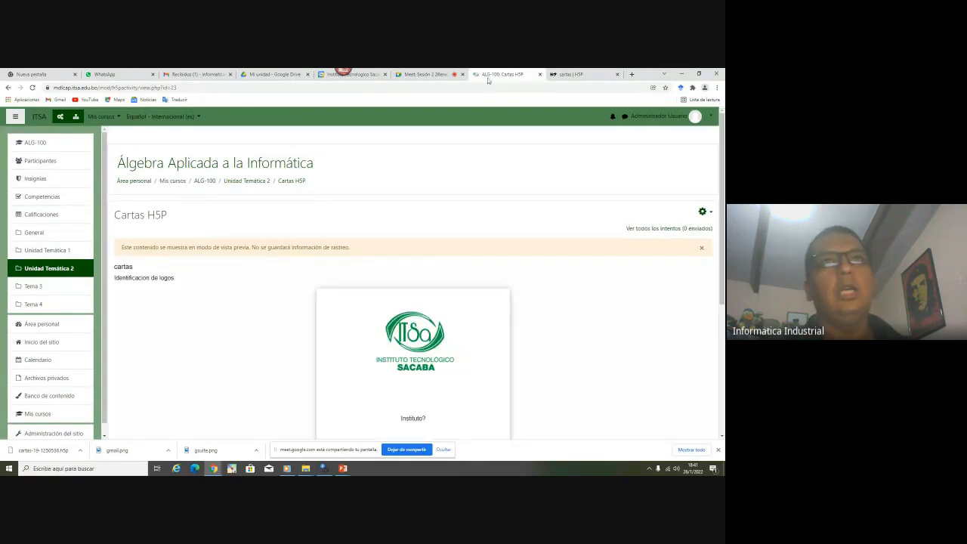
{"action": "scroll", "coordinate": [364, 253], "scroll_direction": "down", "scroll_amount": 1}
{"action": "scroll", "coordinate": [207, 237], "scroll_direction": "down", "scroll_amount": 3}
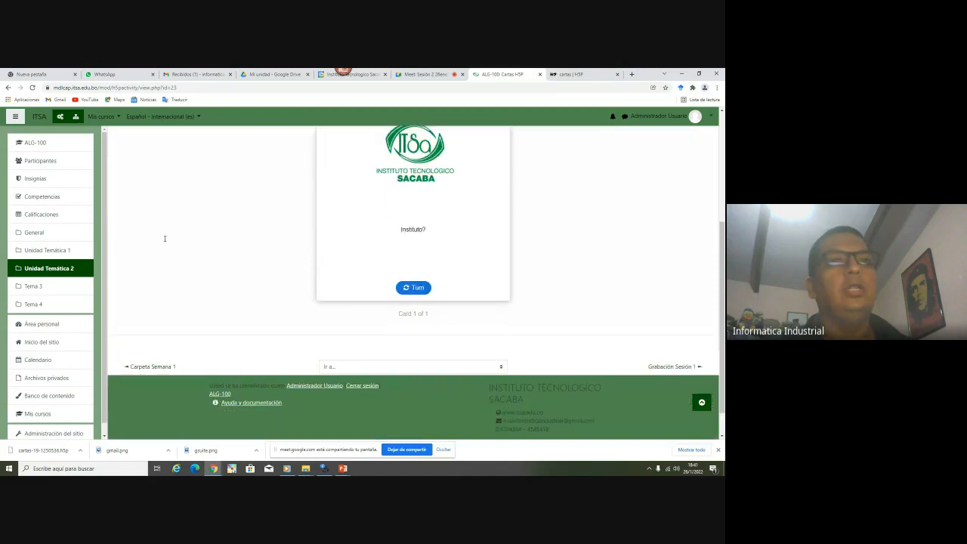
{"action": "scroll", "coordinate": [469, 362], "scroll_direction": "up", "scroll_amount": 1}
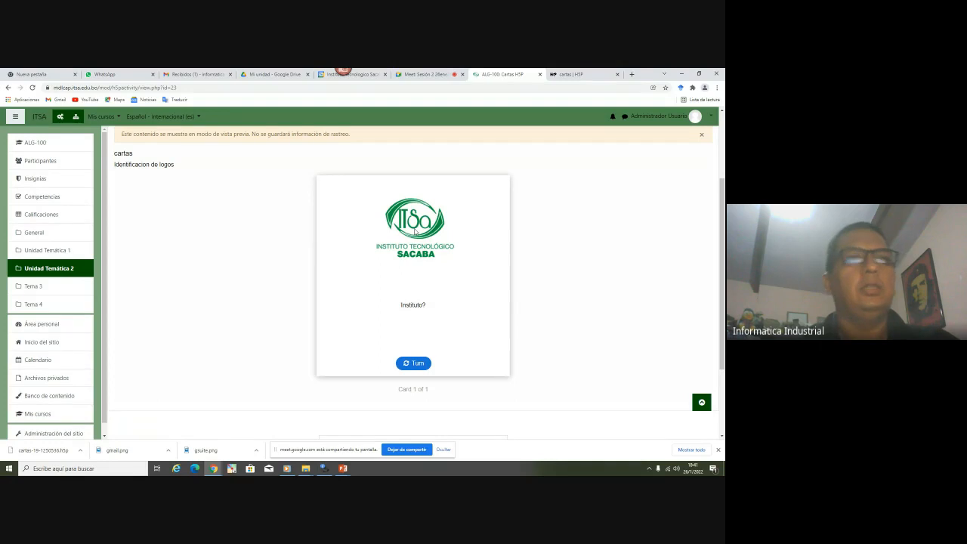
{"action": "left_click", "coordinate": [412, 363]}
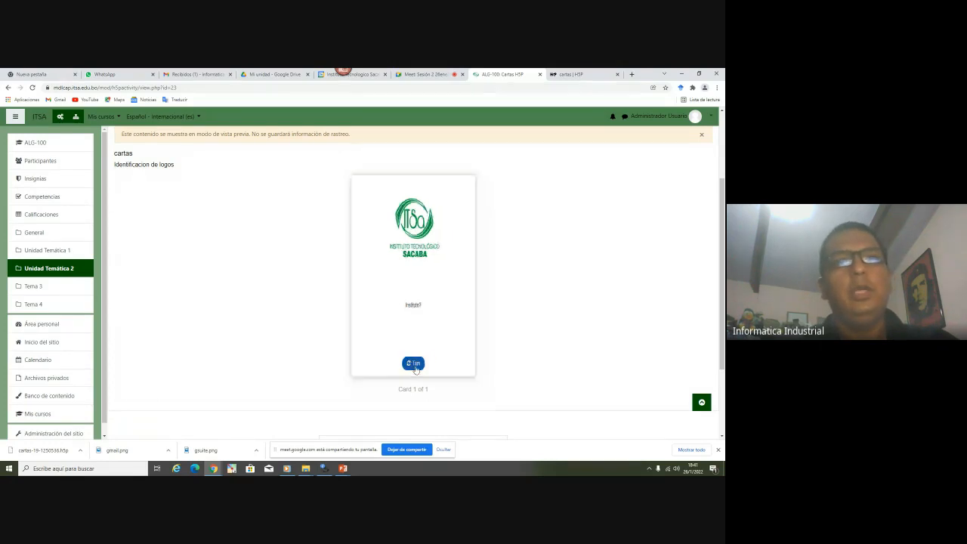
{"action": "left_click", "coordinate": [415, 367]}
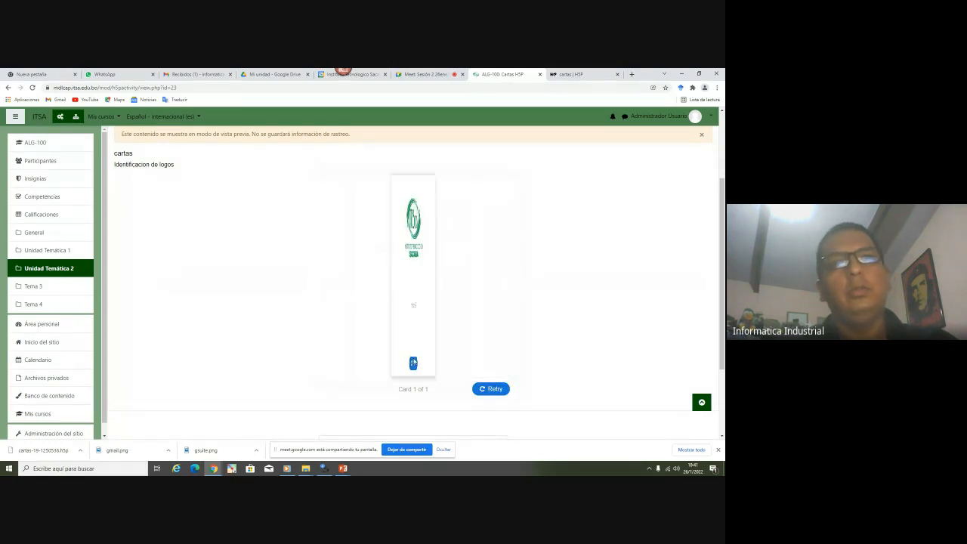
{"action": "left_click", "coordinate": [416, 364]}
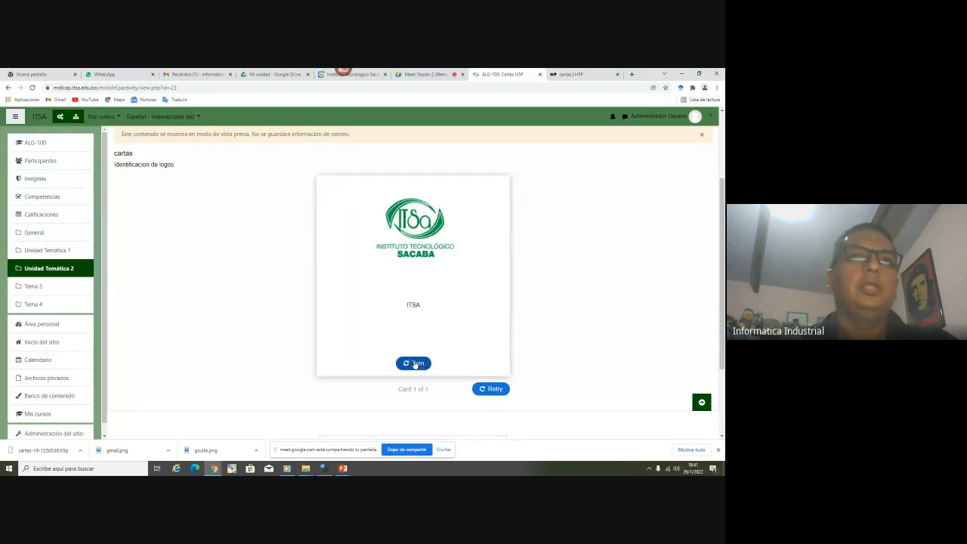
{"action": "left_click", "coordinate": [414, 363]}
{"action": "left_click", "coordinate": [413, 362]}
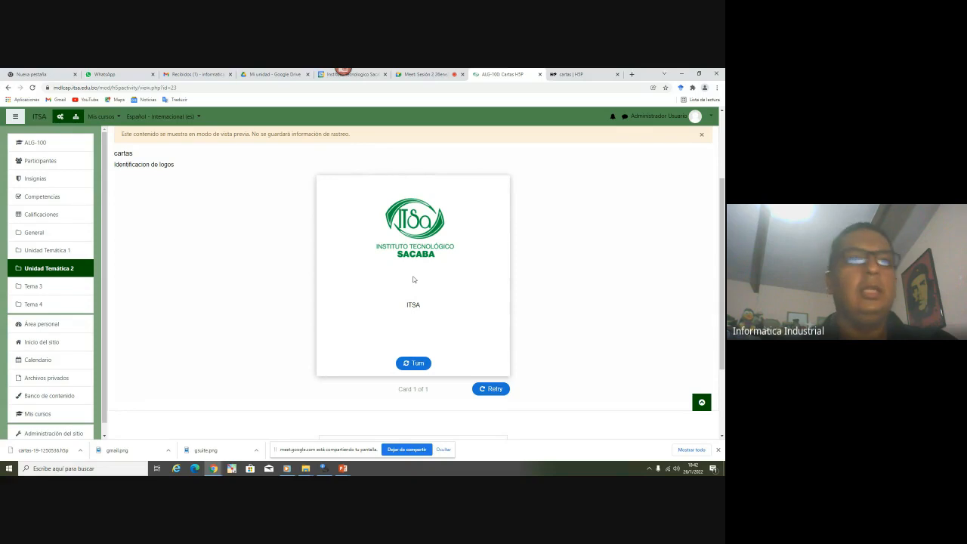
{"action": "scroll", "coordinate": [427, 302], "scroll_direction": "down", "scroll_amount": 3}
{"action": "scroll", "coordinate": [430, 300], "scroll_direction": "up", "scroll_amount": 4}
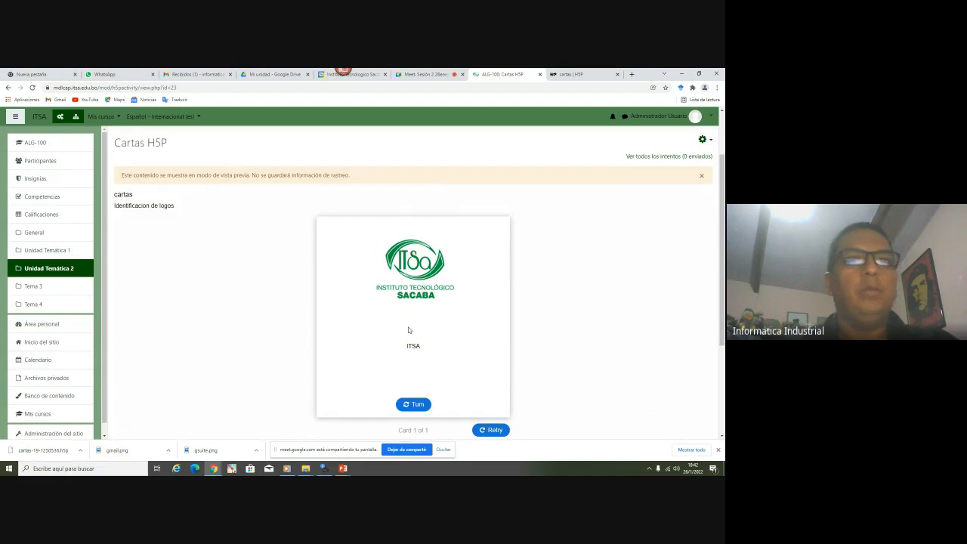
{"action": "left_click", "coordinate": [416, 404]}
{"action": "left_click", "coordinate": [418, 406]}
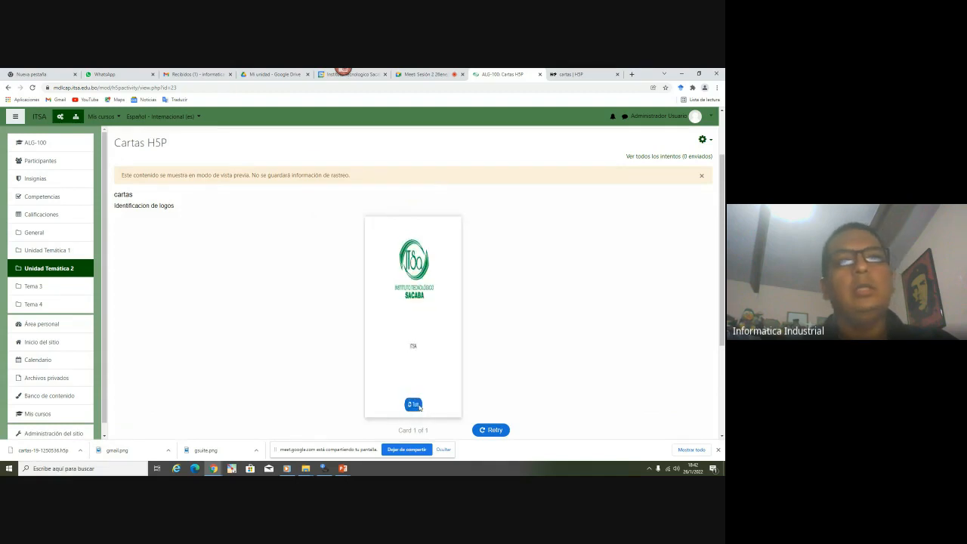
{"action": "left_click", "coordinate": [53, 272]}
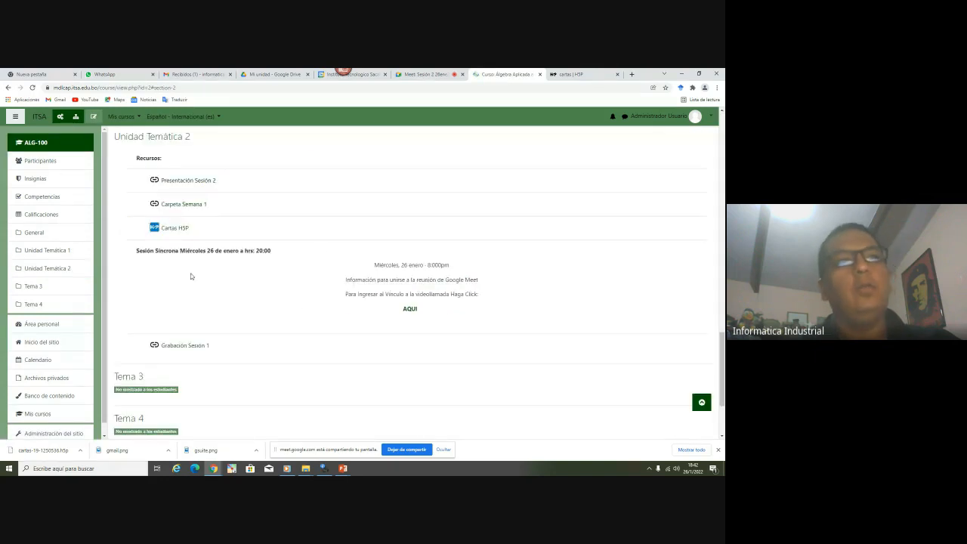
Re-enable course editing and open the activity/resource chooser under Unidad Temática 2
{"action": "scroll", "coordinate": [111, 270], "scroll_direction": "up", "scroll_amount": 1}
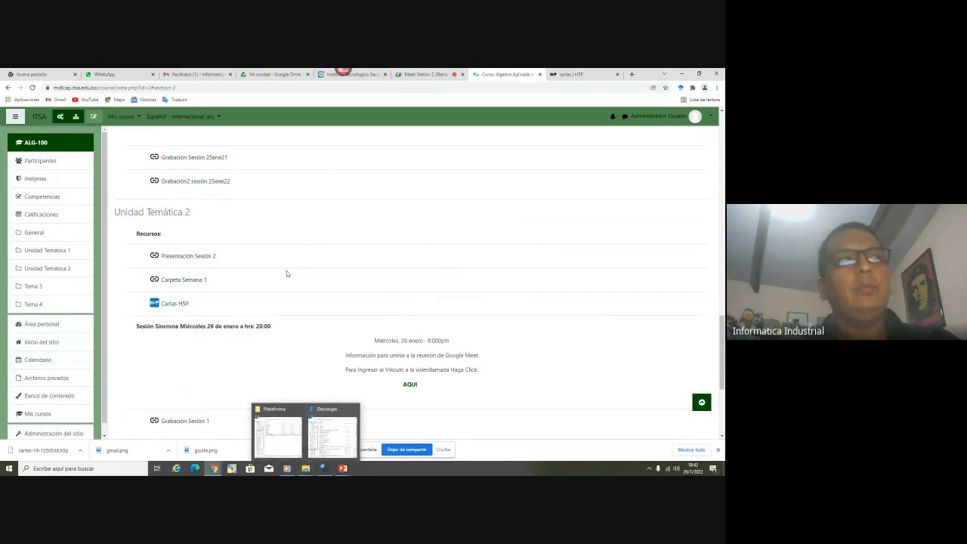
{"action": "left_click", "coordinate": [93, 118]}
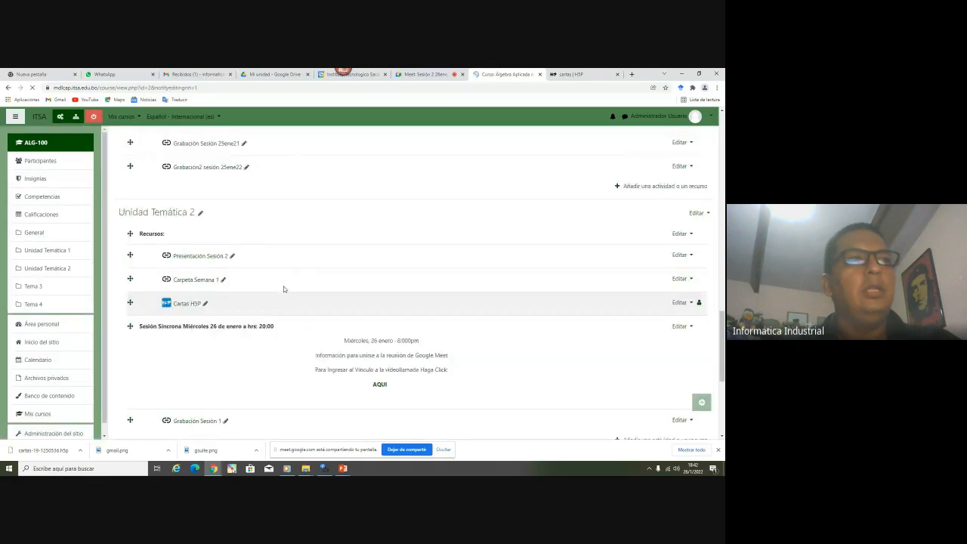
{"action": "scroll", "coordinate": [284, 289], "scroll_direction": "down", "scroll_amount": 2}
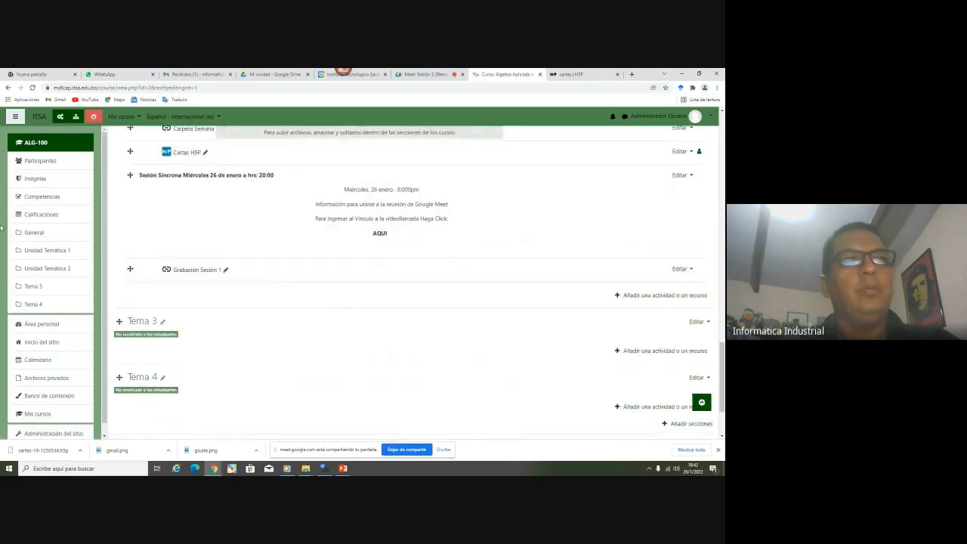
{"action": "scroll", "coordinate": [499, 322], "scroll_direction": "up", "scroll_amount": 2}
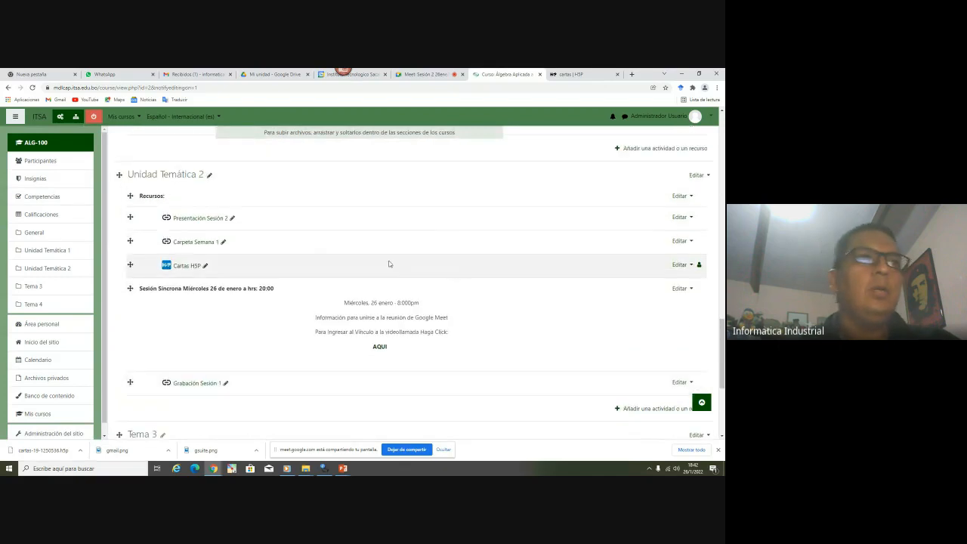
{"action": "scroll", "coordinate": [477, 323], "scroll_direction": "down", "scroll_amount": 2}
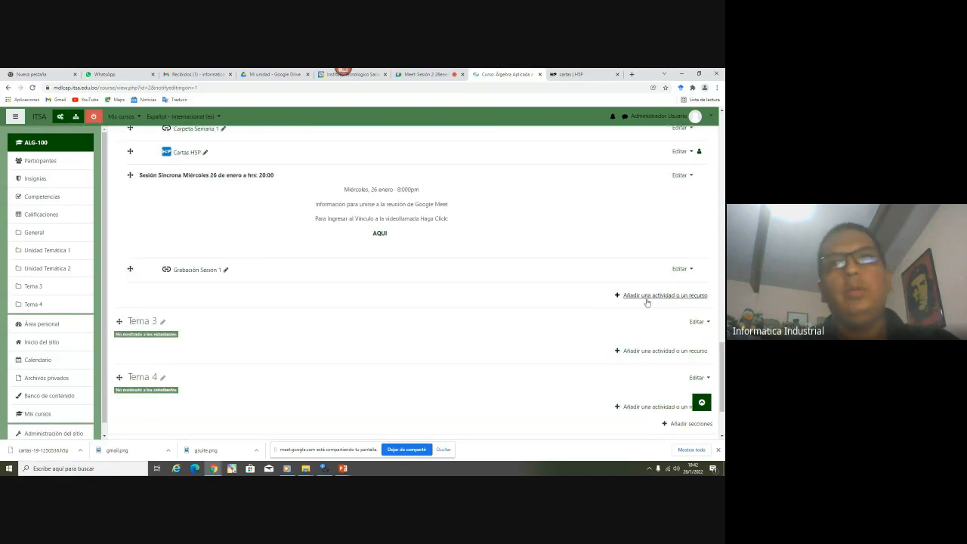
{"action": "left_click", "coordinate": [645, 300]}
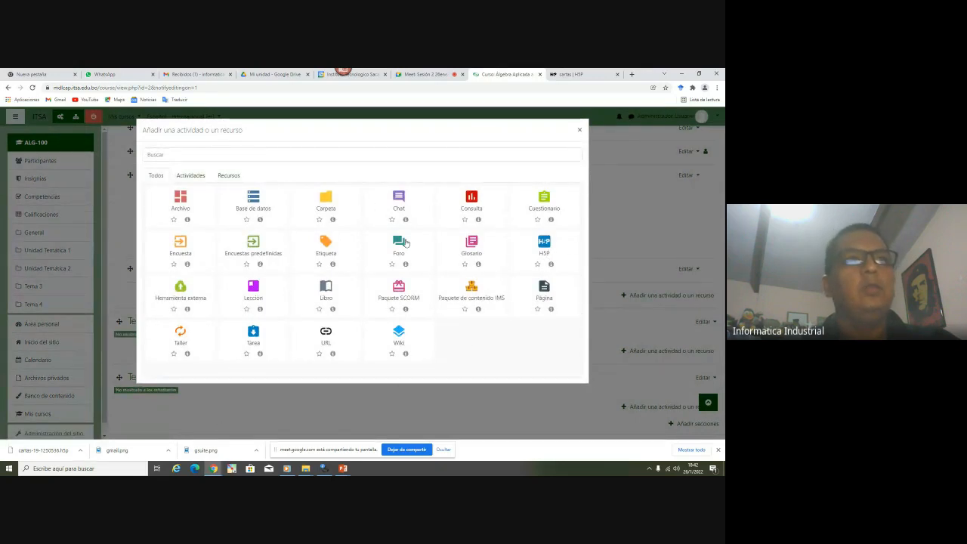
Add an Etiqueta label to Unidad Temática 2 and switch its Atto text to HTML source view
{"action": "left_click", "coordinate": [327, 245]}
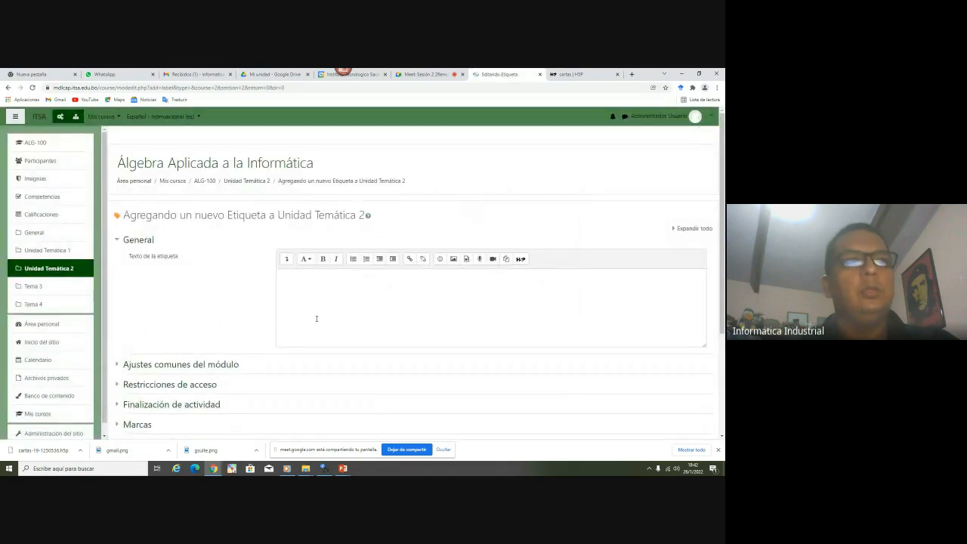
{"action": "left_click", "coordinate": [312, 316]}
{"action": "left_click", "coordinate": [287, 260]}
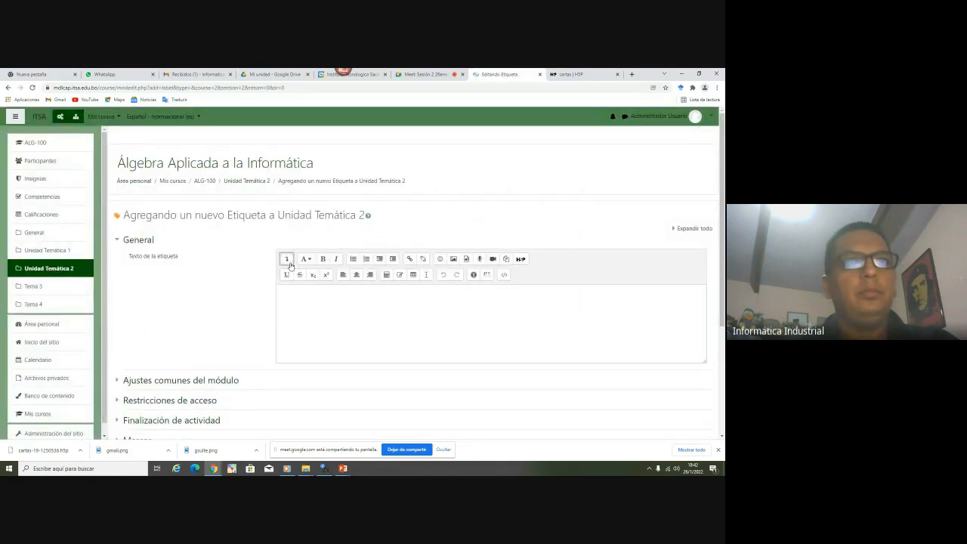
{"action": "left_click", "coordinate": [299, 317]}
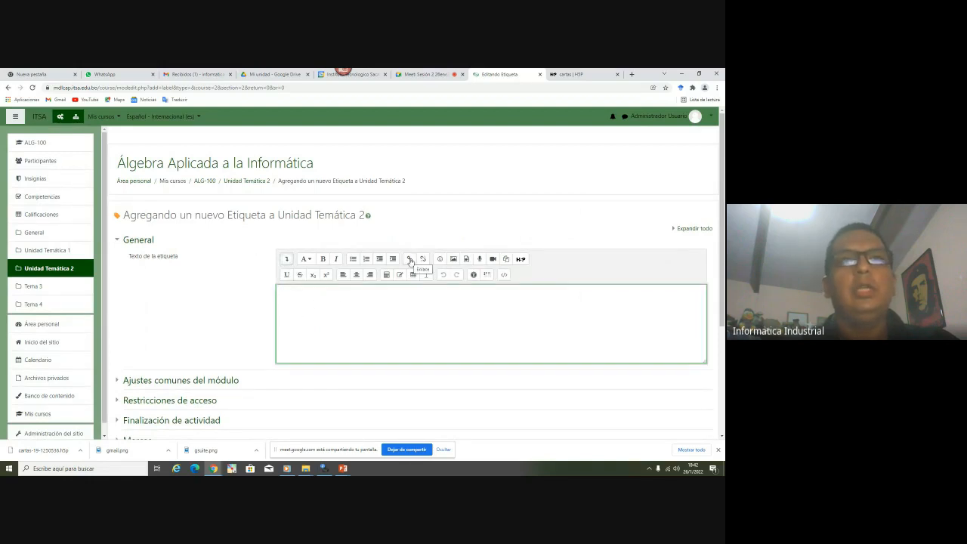
{"action": "left_click", "coordinate": [504, 276]}
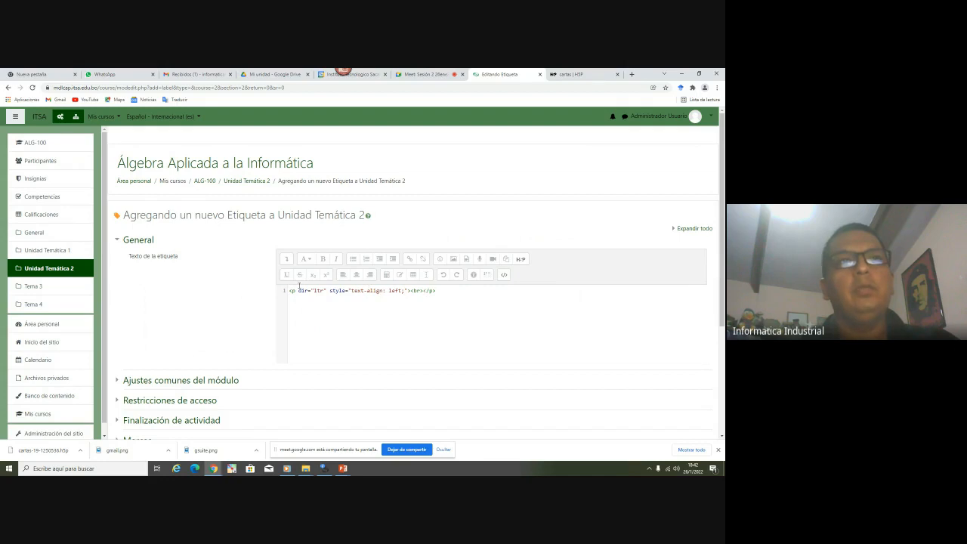
{"action": "left_click_drag", "start_coordinate": [288, 290], "coordinate": [311, 284]}
{"action": "left_click", "coordinate": [436, 291]}
{"action": "left_click_drag", "start_coordinate": [433, 291], "coordinate": [464, 301]}
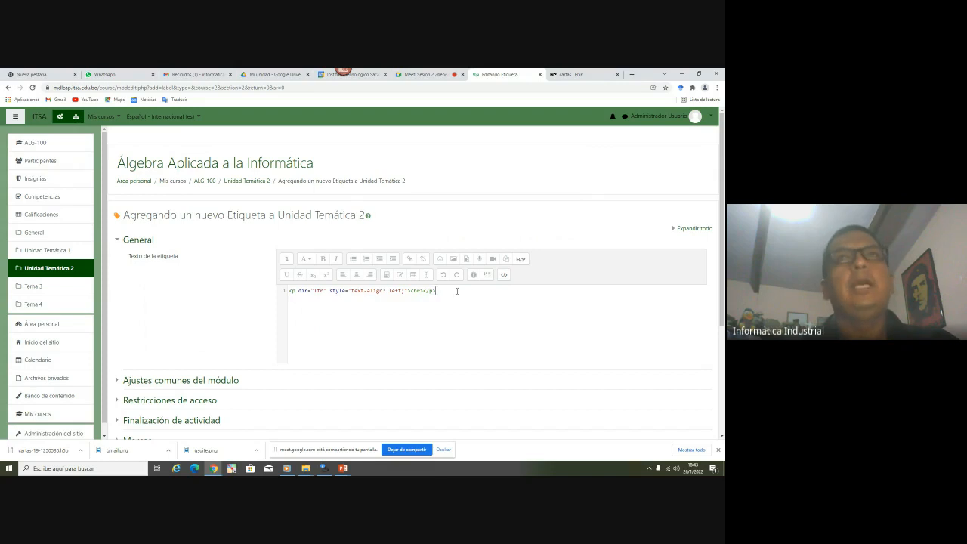
{"action": "left_click", "coordinate": [589, 73]}
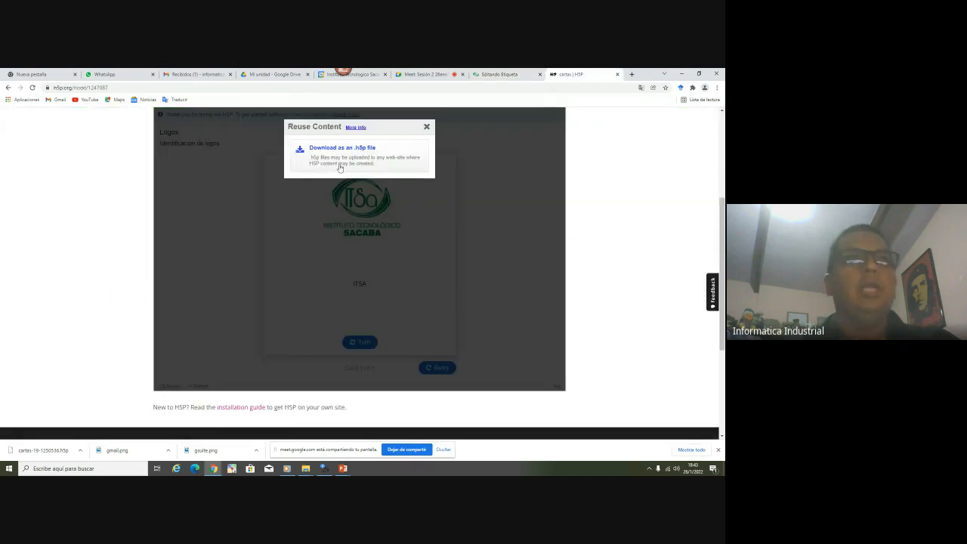
Open the cartas embed code and change its size from 1090 × 751 to 545 × 375
{"action": "left_click", "coordinate": [426, 127]}
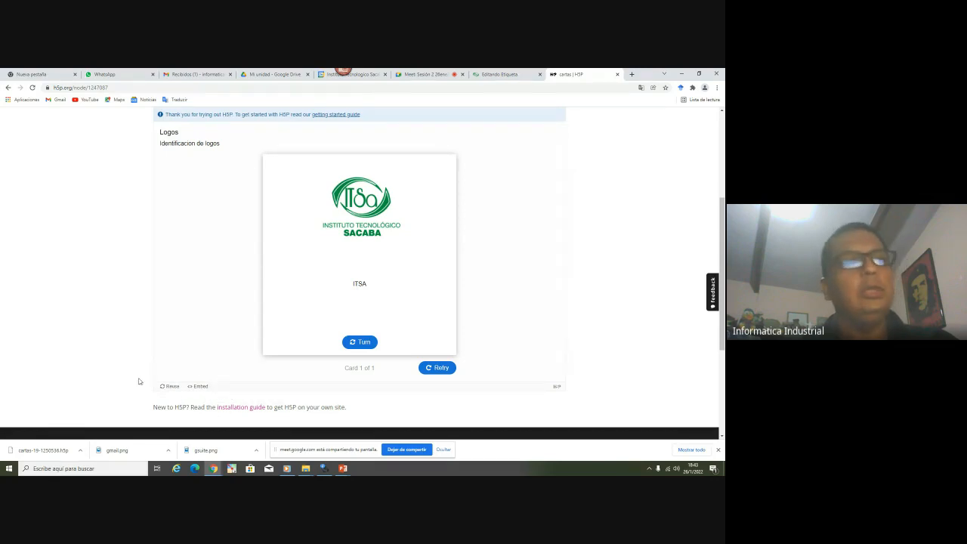
{"action": "left_click", "coordinate": [200, 387]}
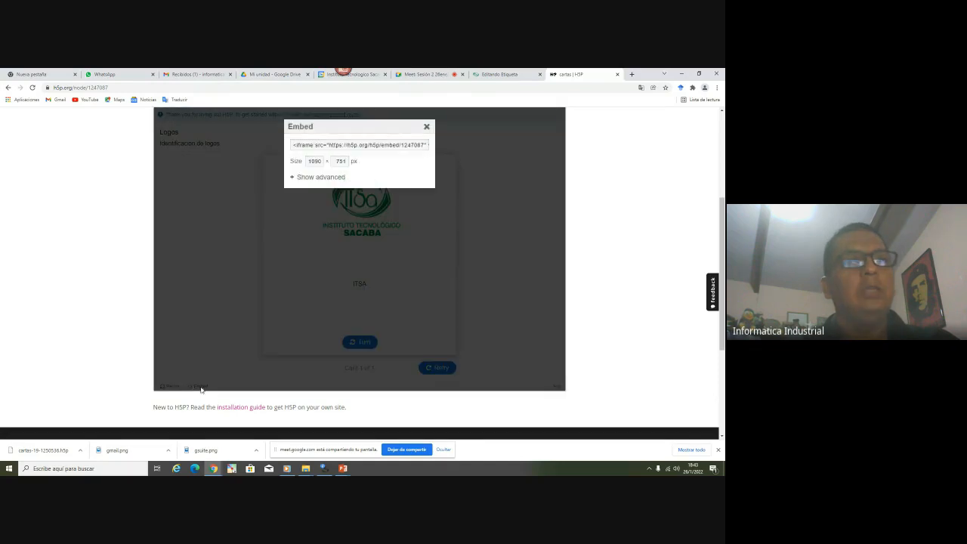
{"action": "double_click", "coordinate": [309, 161]}
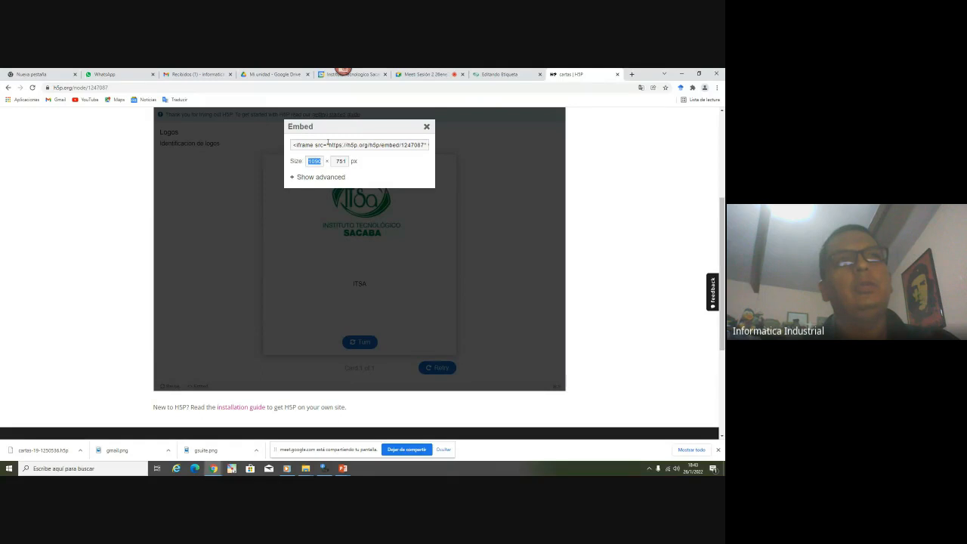
{"action": "double_click", "coordinate": [341, 161]}
{"action": "double_click", "coordinate": [309, 161]}
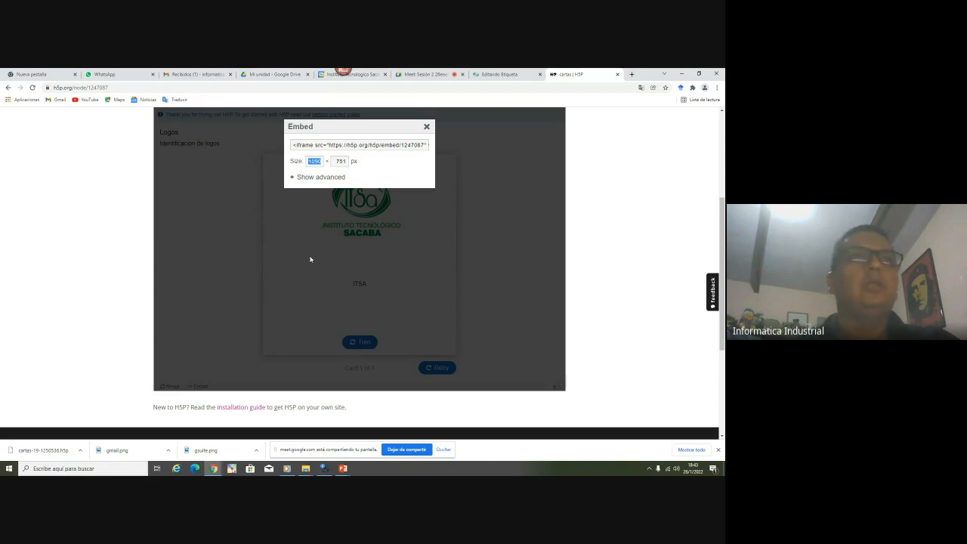
{"action": "type", "text": "545"}
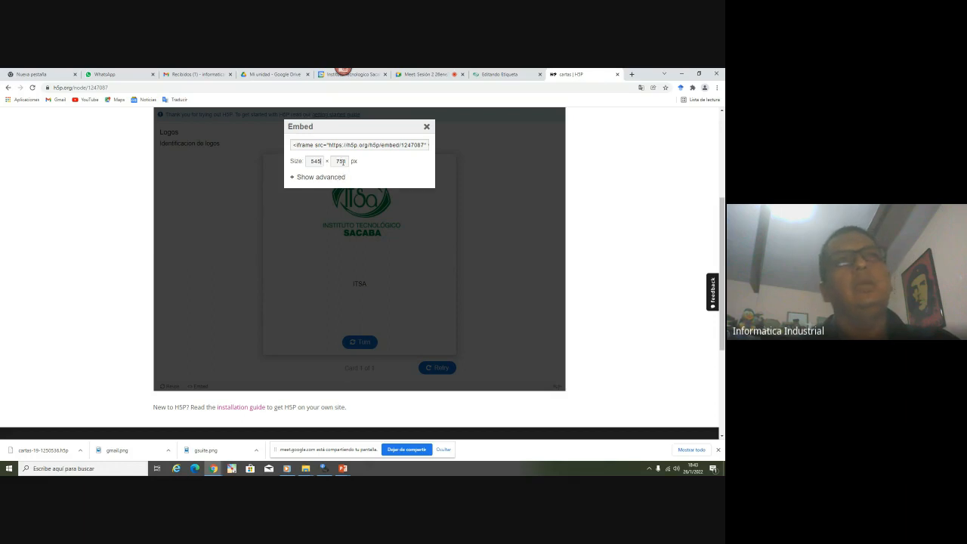
{"action": "double_click", "coordinate": [341, 161]}
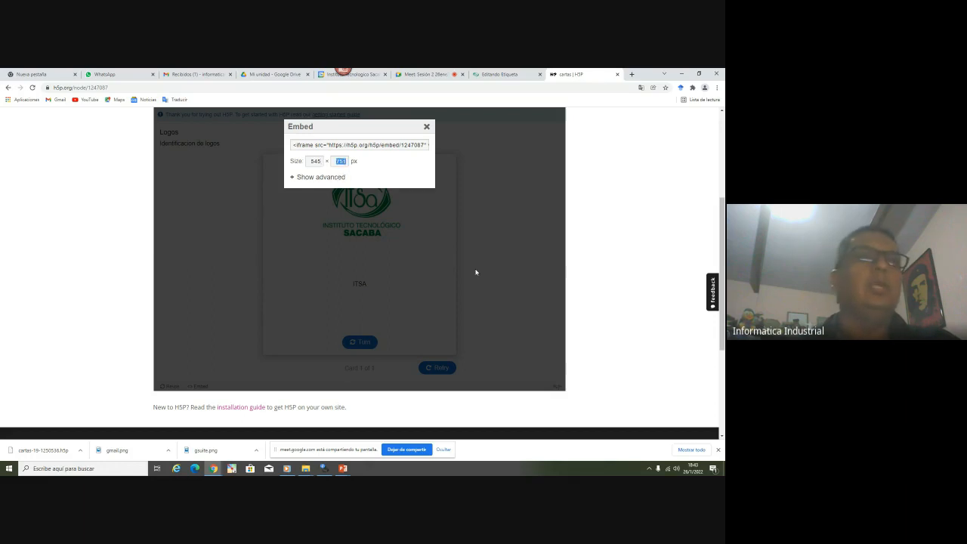
{"action": "type", "text": "37"}
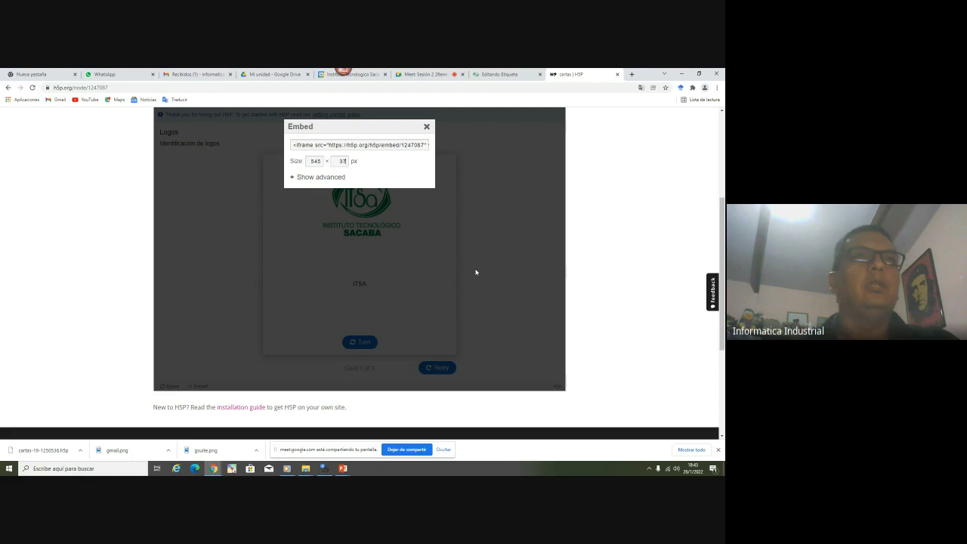
Copy the whole iframe embed code and return to the Moodle 'Editando Etiqueta' tab
{"action": "left_click", "coordinate": [349, 147]}
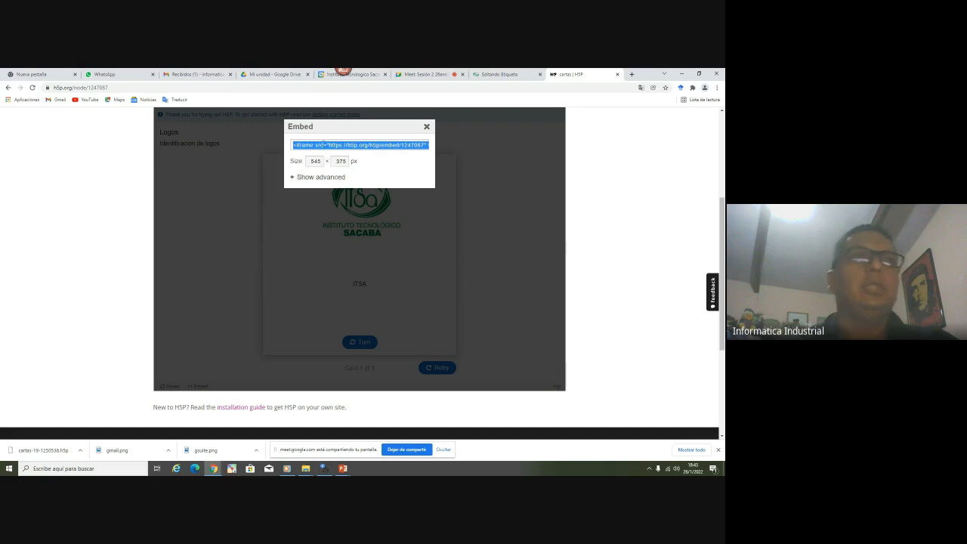
{"action": "left_click", "coordinate": [315, 160]}
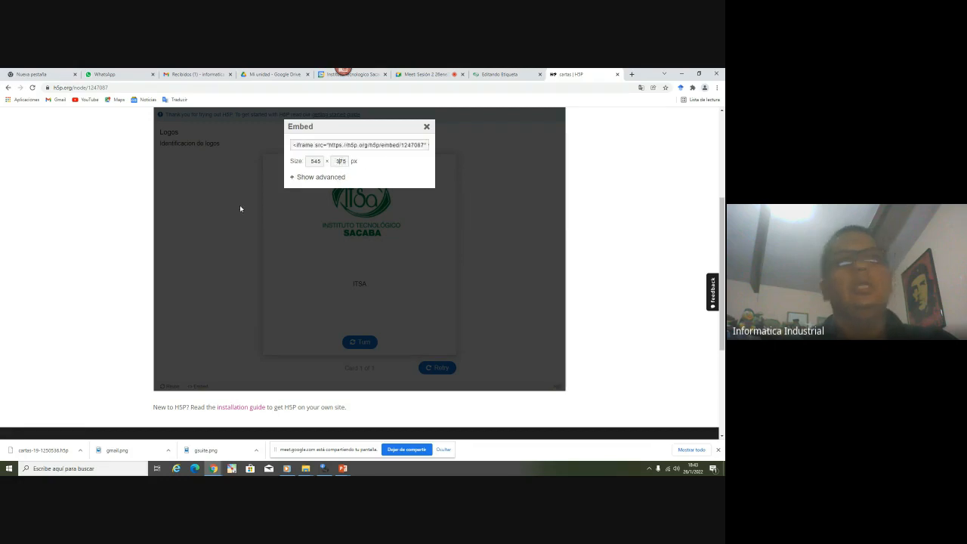
{"action": "left_click", "coordinate": [317, 145]}
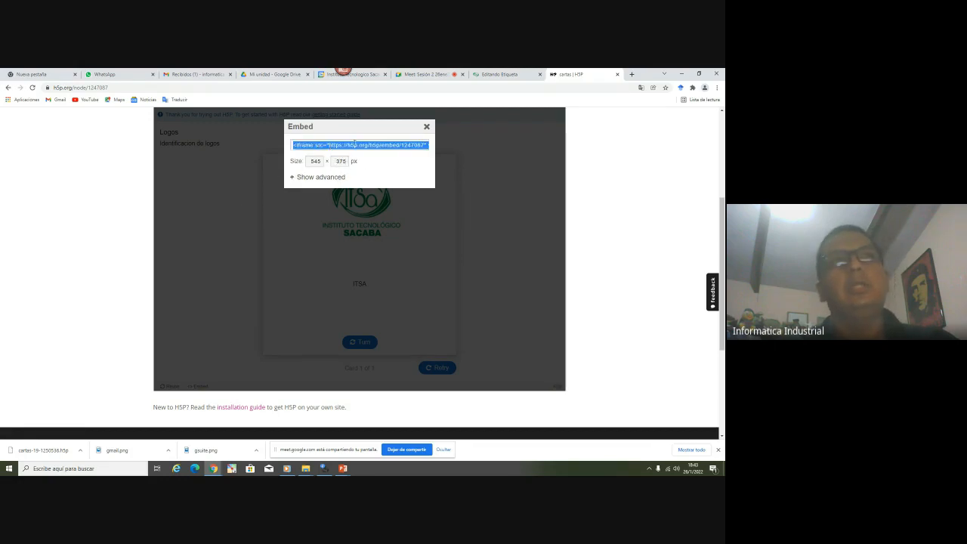
{"action": "right_click", "coordinate": [363, 145]}
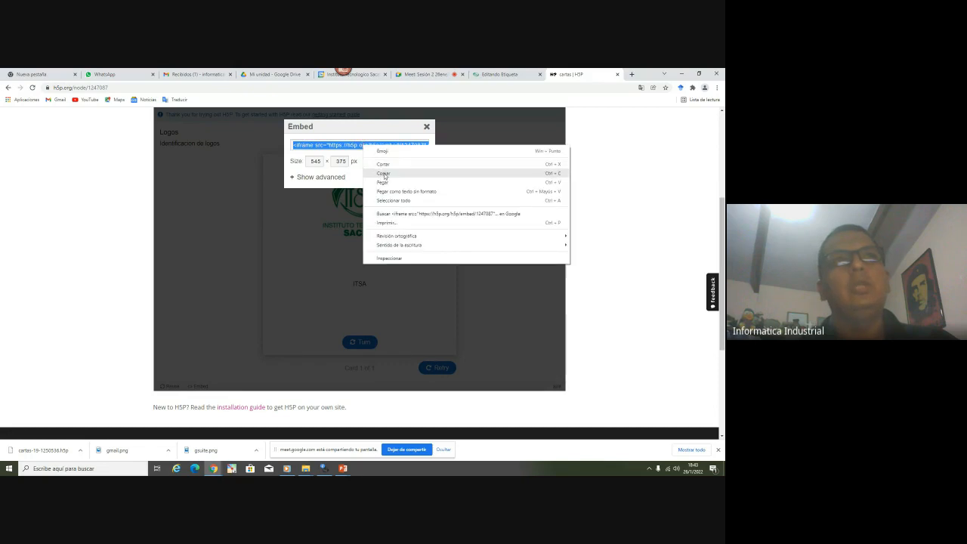
{"action": "left_click", "coordinate": [385, 175]}
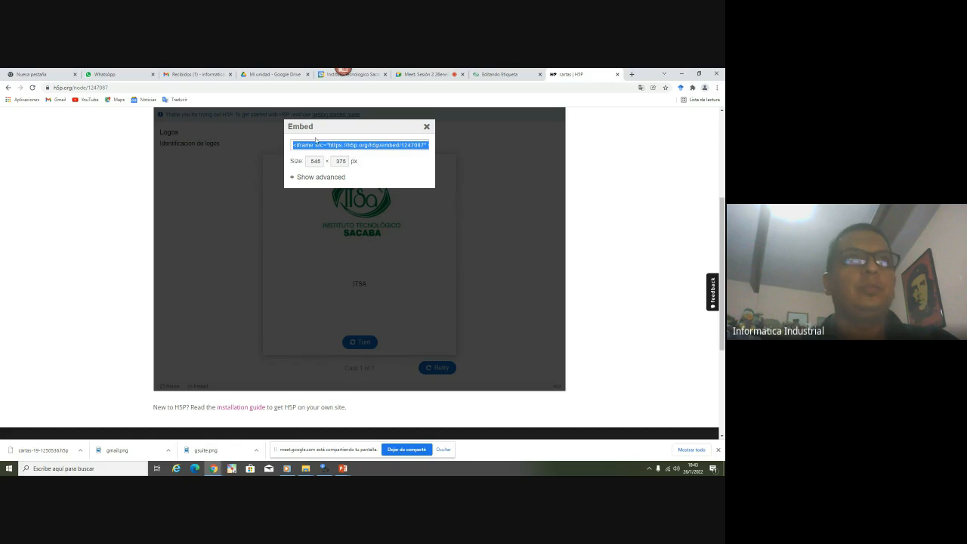
{"action": "left_click", "coordinate": [480, 74]}
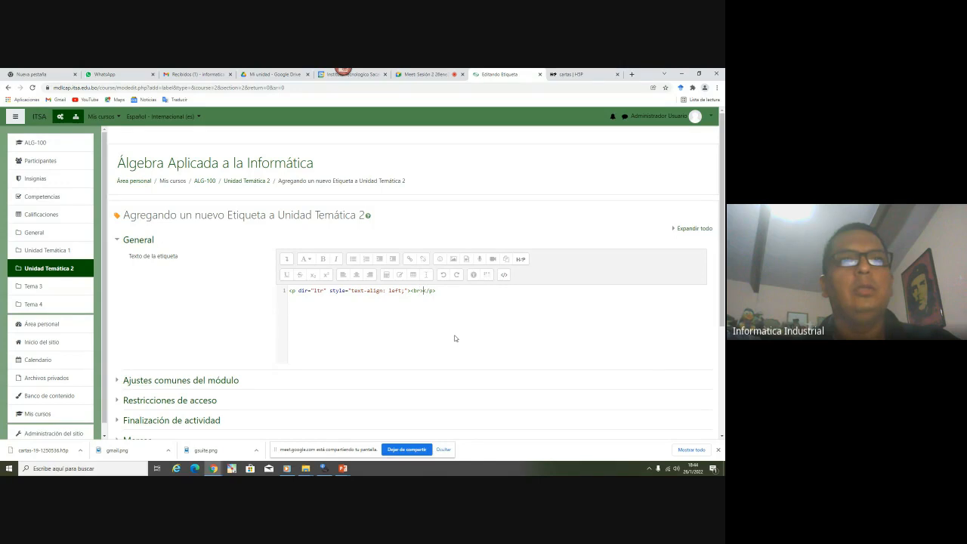
Paste the cartas iframe code into the label's HTML, set completion tracking to 'No indicar', and save
{"action": "key", "text": "Return"}
{"action": "key", "text": "Return"}
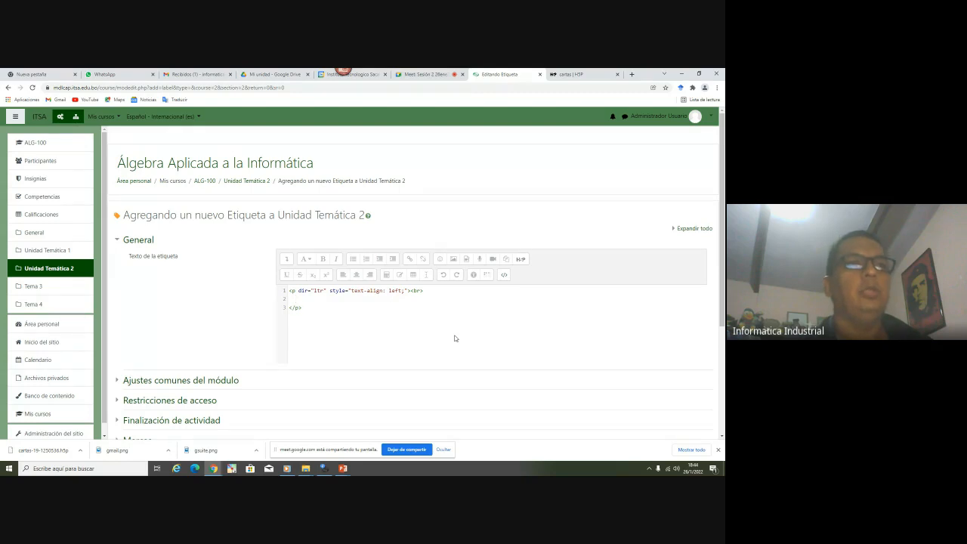
{"action": "type", "text": "<iframe src=\"https://h5p.org/h5p/embed/1247087\" width=\"545\" height=\"375\" frameborder=\"0\" allowfullscreen=\"allowfullscreen\" allow=\"geolocation *; microphone *; camera *; midi *; encrypted-media *\" title=\"cartas\"></iframe><script src=\"https://h5p.org/sites/all/modules/h5p/library/js/h5p-resizer.js\" charset=\"UTF-8\"></script>"}
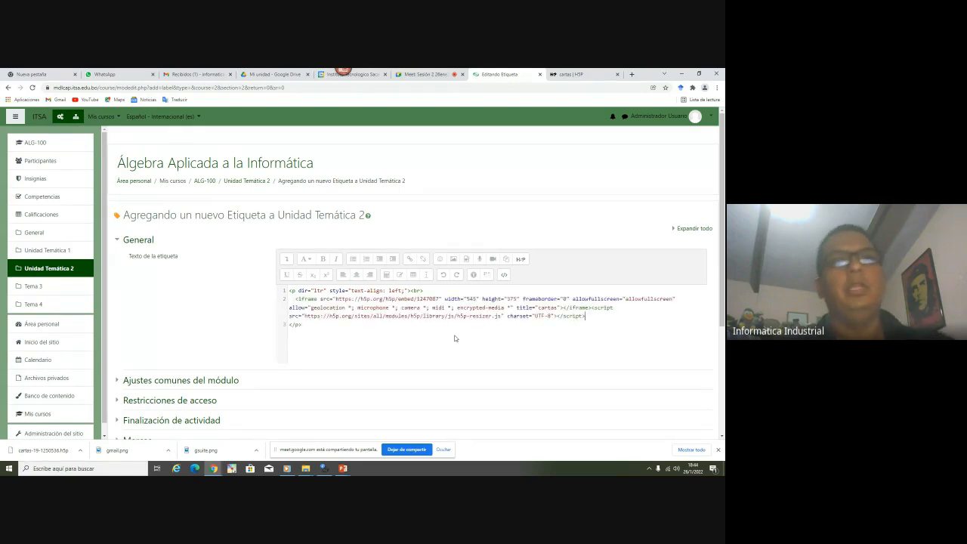
{"action": "scroll", "coordinate": [164, 302], "scroll_direction": "down", "scroll_amount": 3}
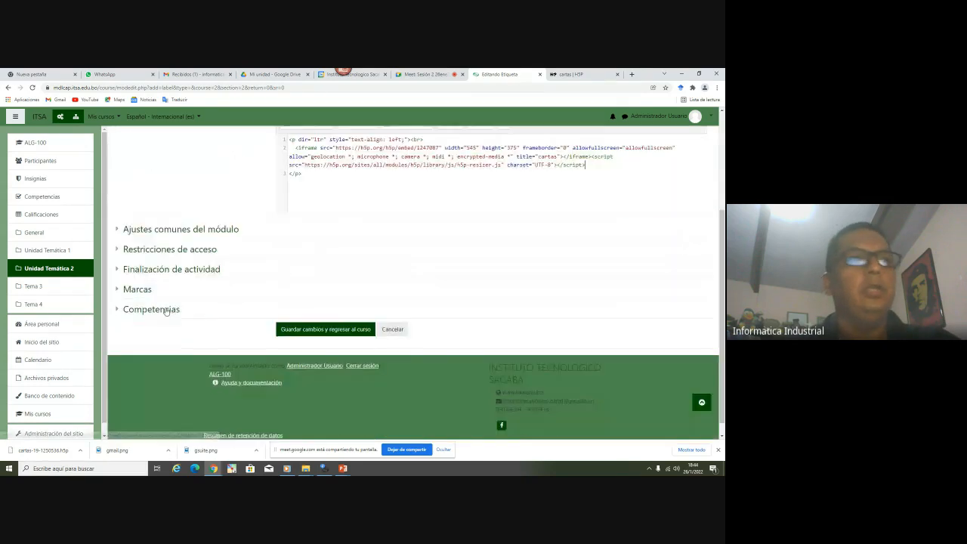
{"action": "left_click", "coordinate": [171, 269]}
{"action": "left_click", "coordinate": [298, 285]}
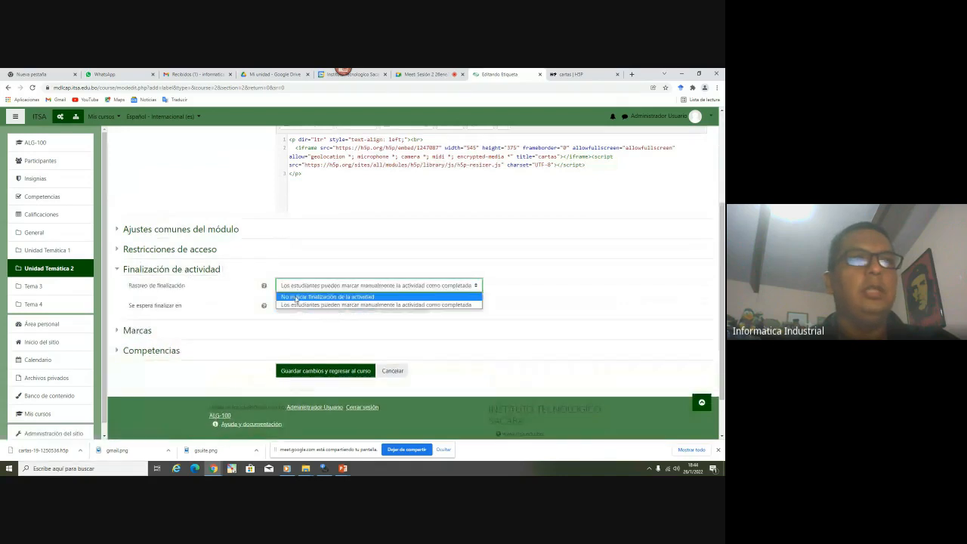
{"action": "left_click", "coordinate": [296, 300]}
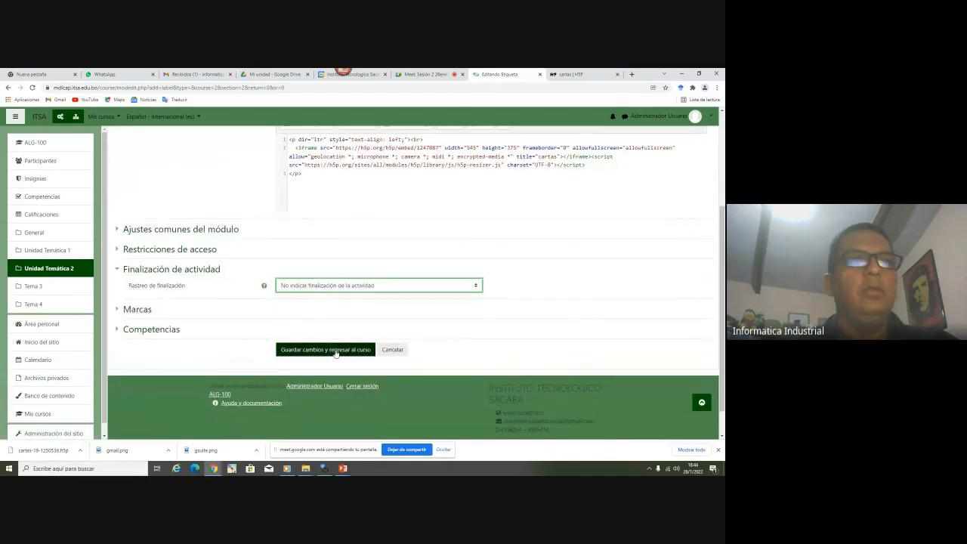
{"action": "left_click", "coordinate": [336, 353]}
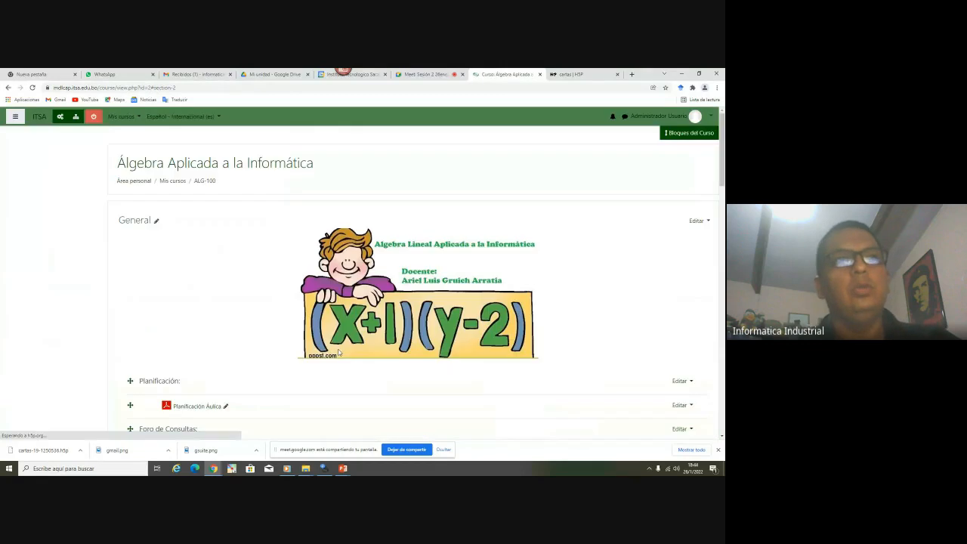
Drag the Logos label up to sit directly below Cartas H5P
{"action": "scroll", "coordinate": [227, 291], "scroll_direction": "down", "scroll_amount": 2}
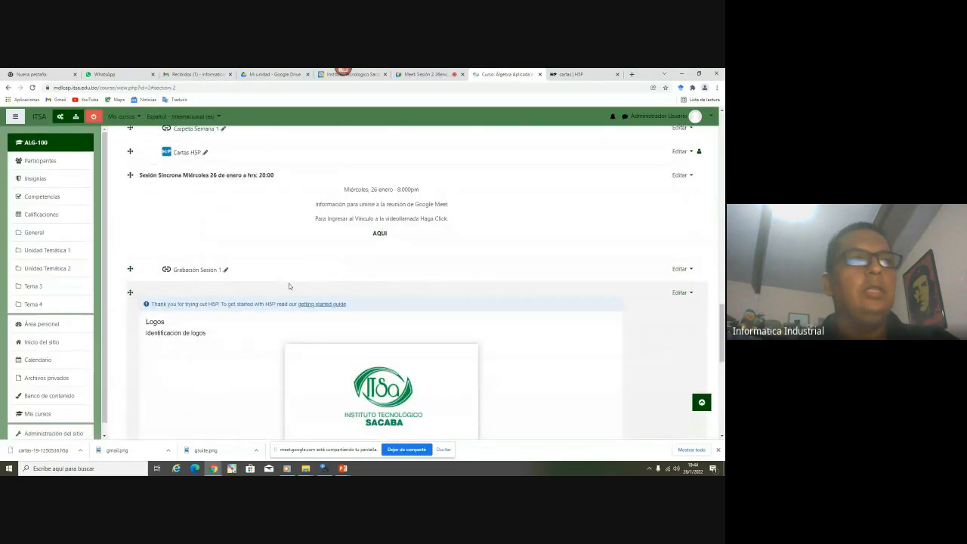
{"action": "scroll", "coordinate": [283, 279], "scroll_direction": "down", "scroll_amount": 4}
{"action": "scroll", "coordinate": [310, 246], "scroll_direction": "up", "scroll_amount": 2}
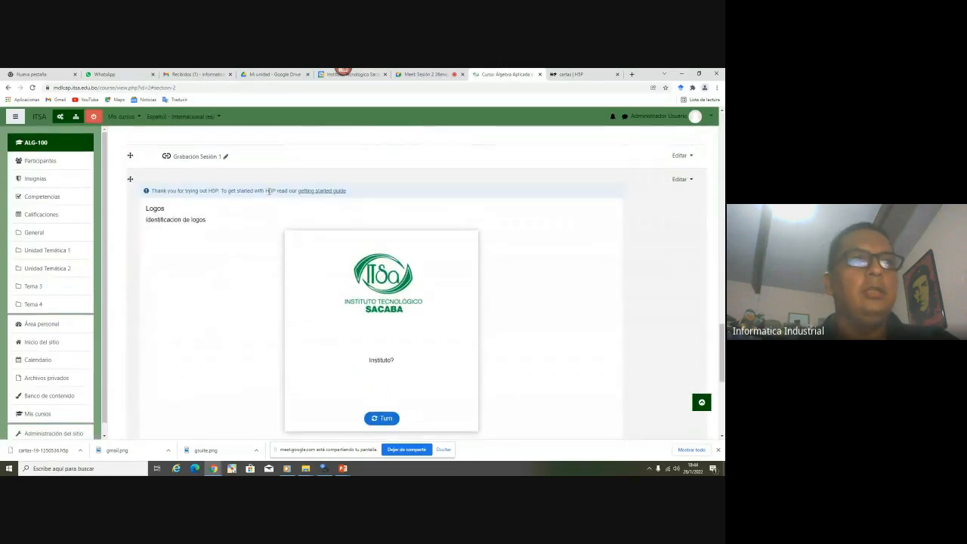
{"action": "scroll", "coordinate": [335, 270], "scroll_direction": "down", "scroll_amount": 2}
{"action": "scroll", "coordinate": [333, 269], "scroll_direction": "up", "scroll_amount": 3}
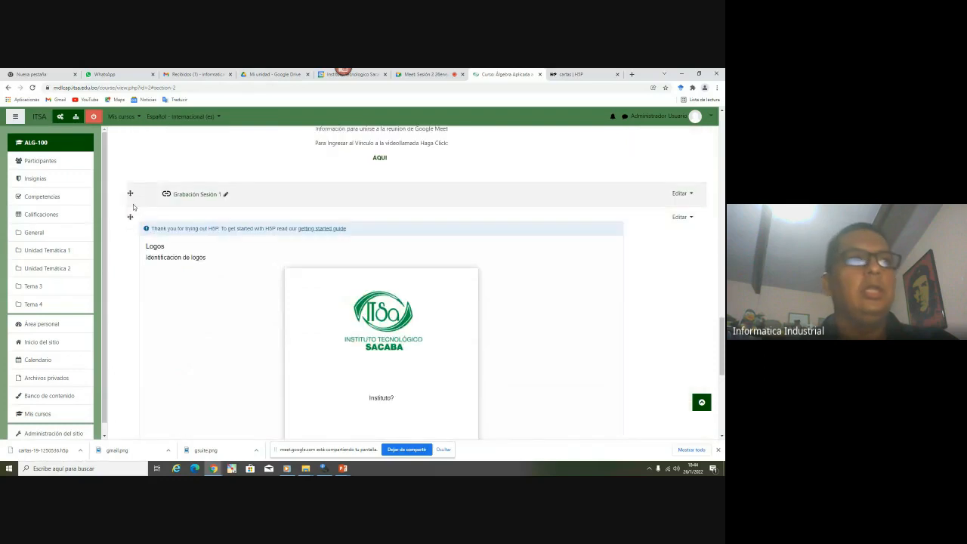
{"action": "left_click_drag", "start_coordinate": [131, 217], "coordinate": [222, 191]}
Indent the Logos label one step right with Mover a la derecha, then turn off course editing
{"action": "scroll", "coordinate": [175, 219], "scroll_direction": "up", "scroll_amount": 2}
{"action": "scroll", "coordinate": [176, 230], "scroll_direction": "up", "scroll_amount": 1}
{"action": "scroll", "coordinate": [177, 255], "scroll_direction": "up", "scroll_amount": 3}
{"action": "scroll", "coordinate": [179, 306], "scroll_direction": "up", "scroll_amount": 3}
{"action": "scroll", "coordinate": [180, 304], "scroll_direction": "down", "scroll_amount": 3}
{"action": "scroll", "coordinate": [182, 307], "scroll_direction": "up", "scroll_amount": 3}
{"action": "scroll", "coordinate": [214, 248], "scroll_direction": "down", "scroll_amount": 2}
{"action": "scroll", "coordinate": [214, 243], "scroll_direction": "up", "scroll_amount": 2}
{"action": "scroll", "coordinate": [214, 243], "scroll_direction": "down", "scroll_amount": 1}
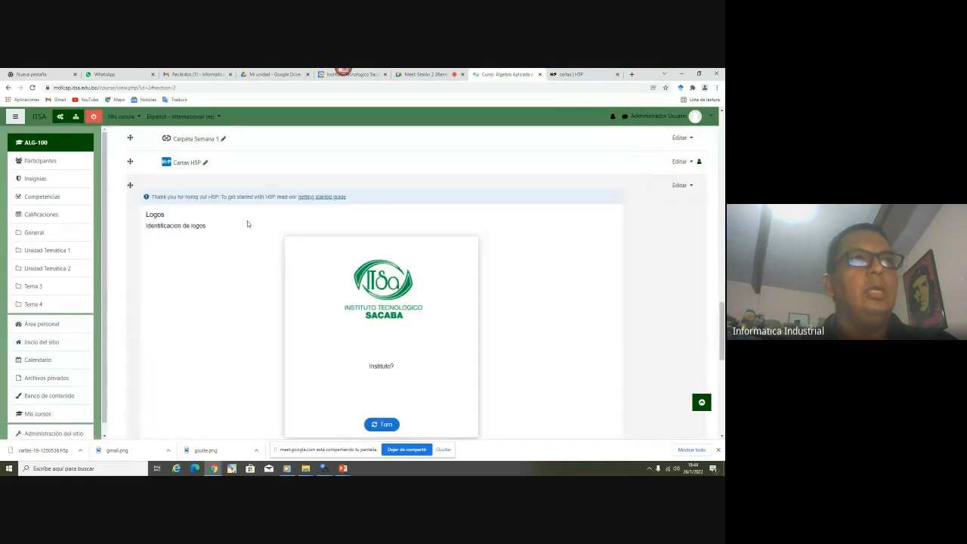
{"action": "scroll", "coordinate": [246, 224], "scroll_direction": "up", "scroll_amount": 1}
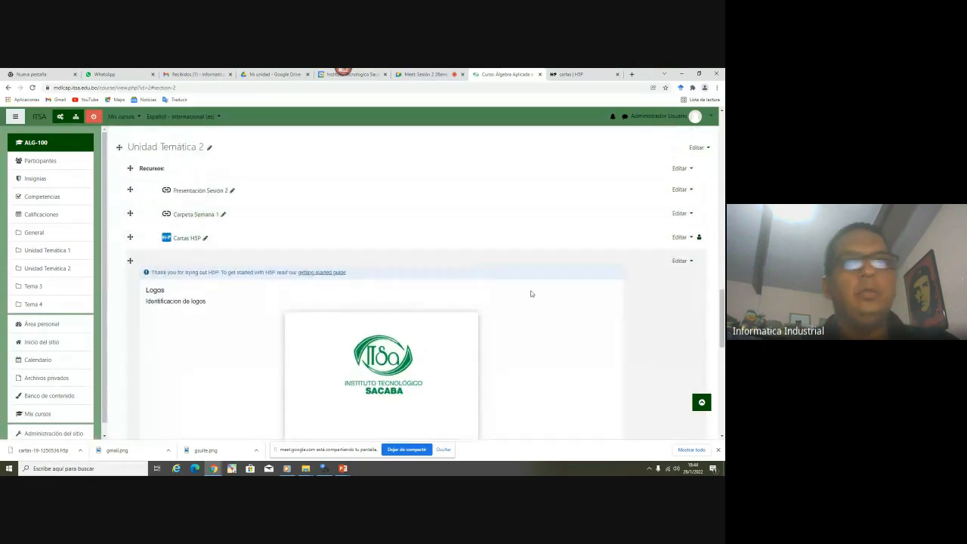
{"action": "left_click", "coordinate": [680, 261]}
{"action": "left_click", "coordinate": [663, 287]}
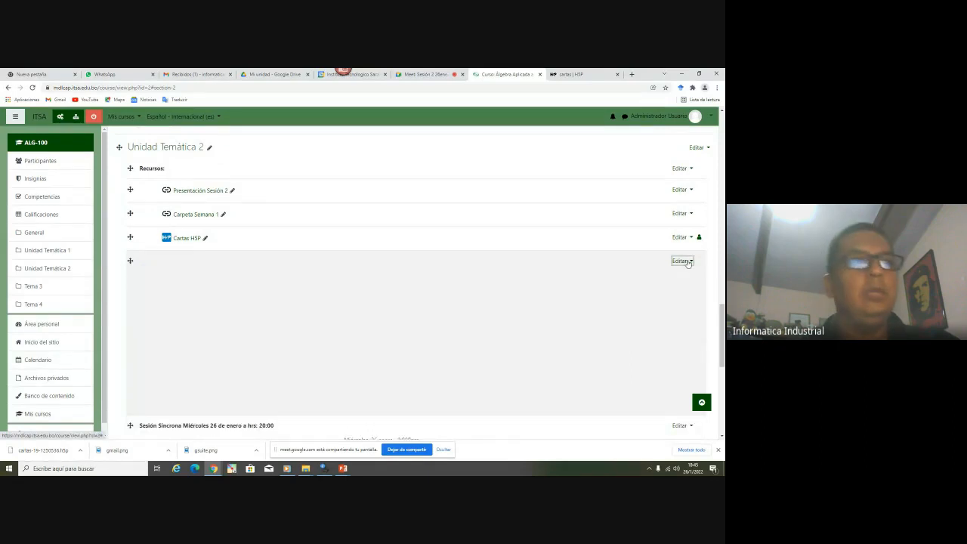
{"action": "left_click", "coordinate": [685, 261]}
{"action": "left_click", "coordinate": [674, 286]}
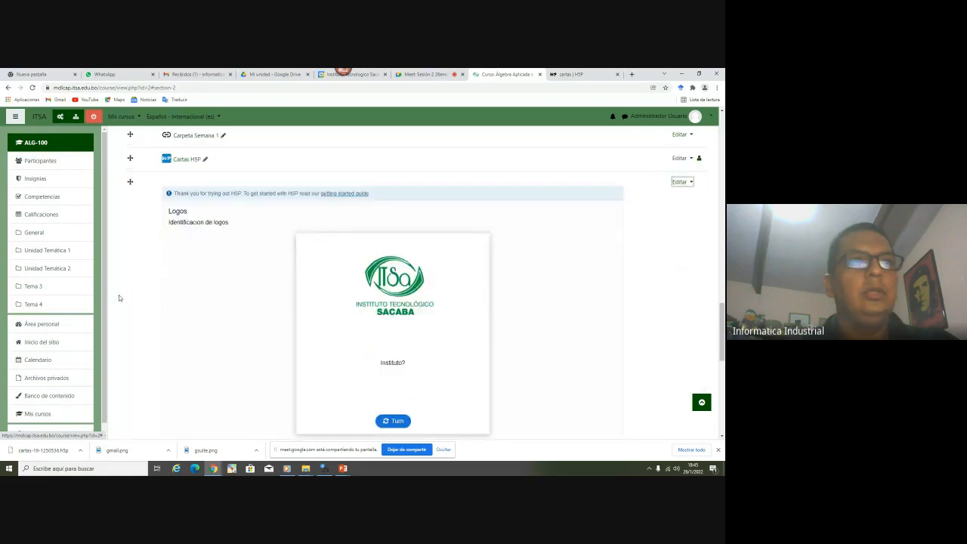
{"action": "left_click", "coordinate": [95, 117]}
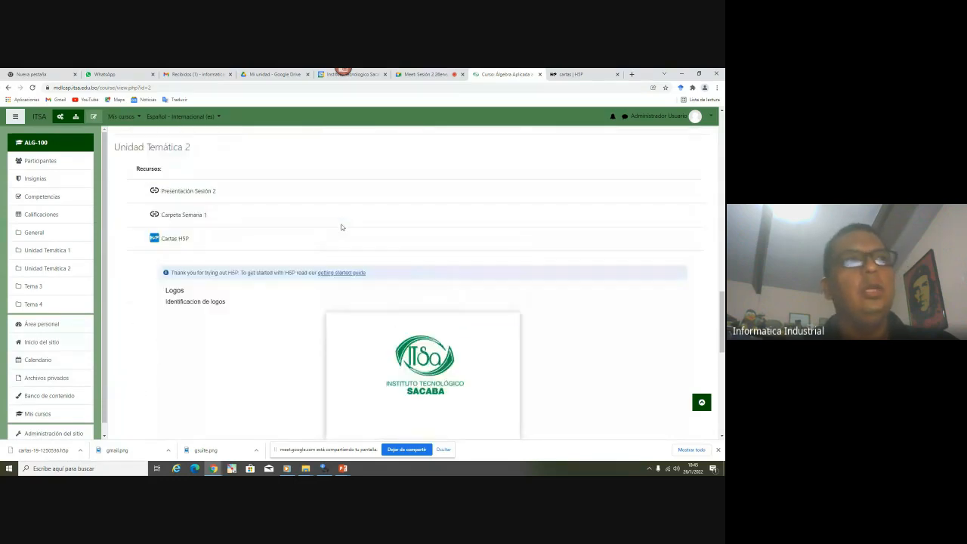
Flip the embedded Logos card back and forth between Instituto? and ITSA, then return to the cartas page
{"action": "left_click", "coordinate": [424, 352]}
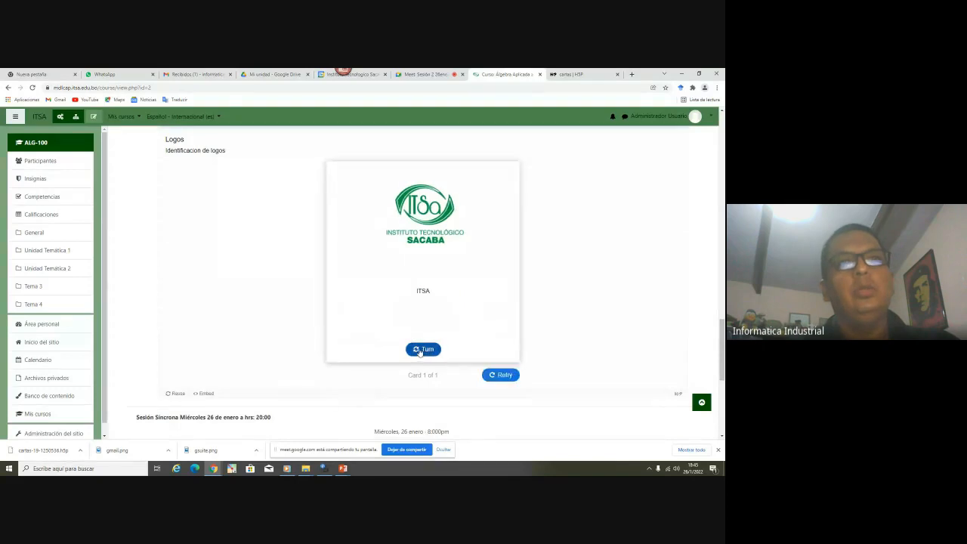
{"action": "left_click", "coordinate": [417, 350]}
{"action": "left_click", "coordinate": [417, 349]}
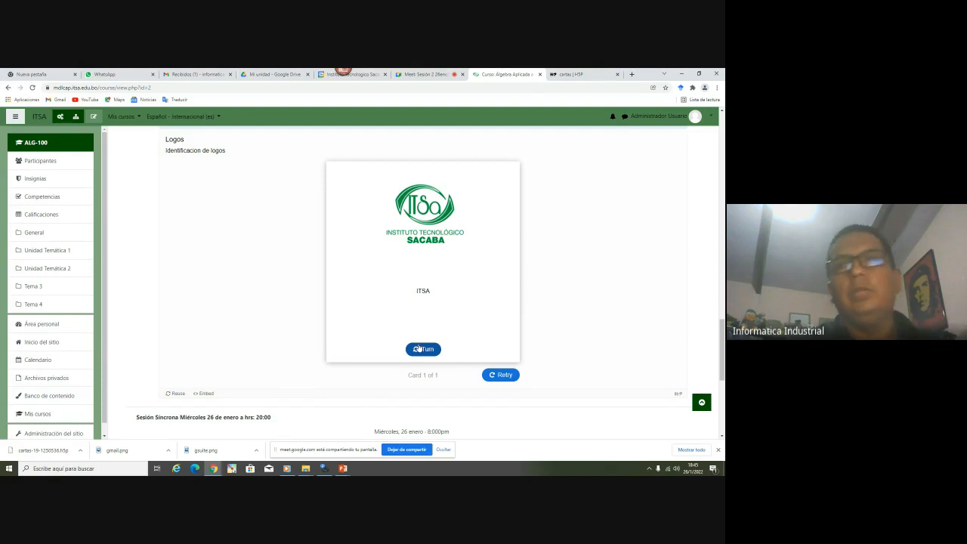
{"action": "left_click", "coordinate": [419, 348]}
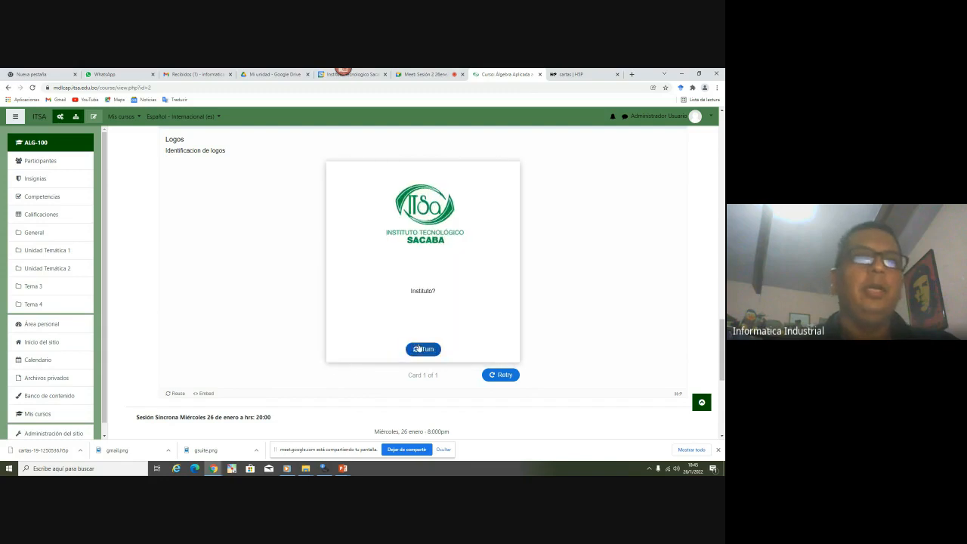
{"action": "left_click", "coordinate": [419, 348]}
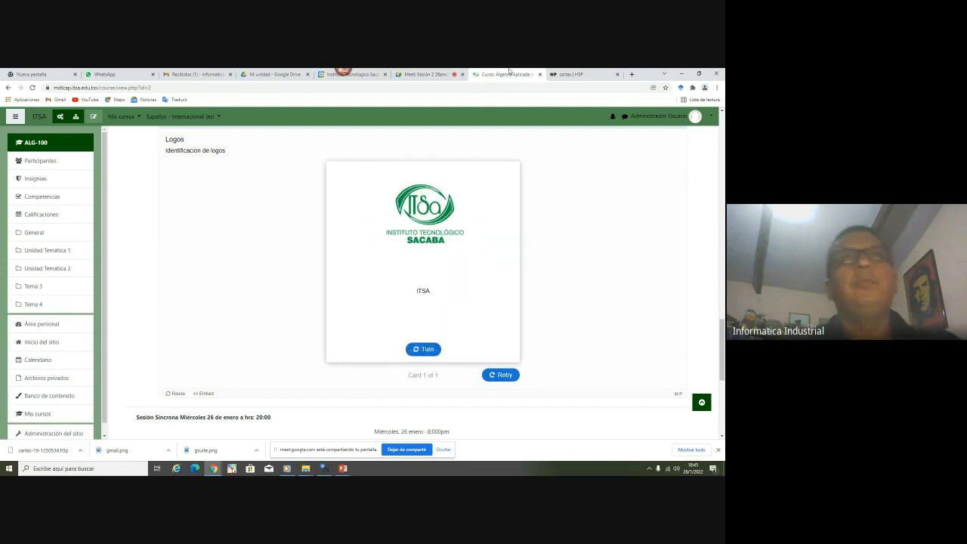
{"action": "left_click", "coordinate": [559, 74]}
Close the embed dialog and reach Create Interactive content via a new h5p.org tab and My account
{"action": "left_click", "coordinate": [426, 127]}
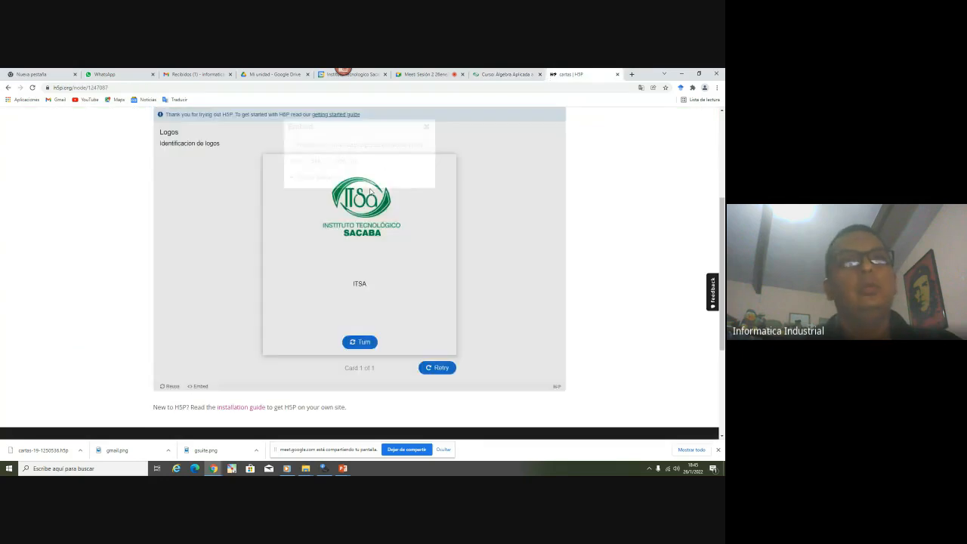
{"action": "scroll", "coordinate": [220, 312], "scroll_direction": "down", "scroll_amount": 2}
{"action": "scroll", "coordinate": [218, 313], "scroll_direction": "up", "scroll_amount": 3}
{"action": "scroll", "coordinate": [218, 313], "scroll_direction": "up", "scroll_amount": 1}
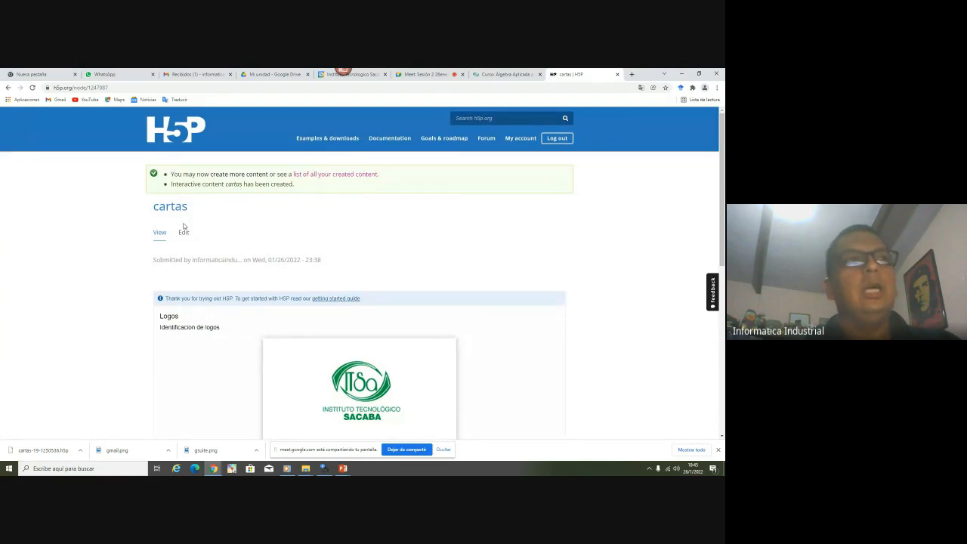
{"action": "scroll", "coordinate": [302, 264], "scroll_direction": "down", "scroll_amount": 6}
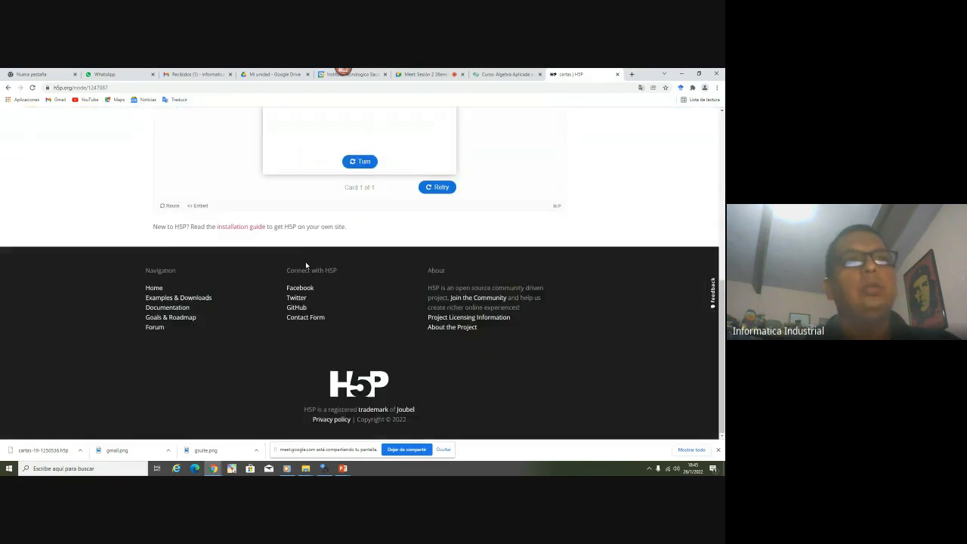
{"action": "left_click", "coordinate": [558, 208]}
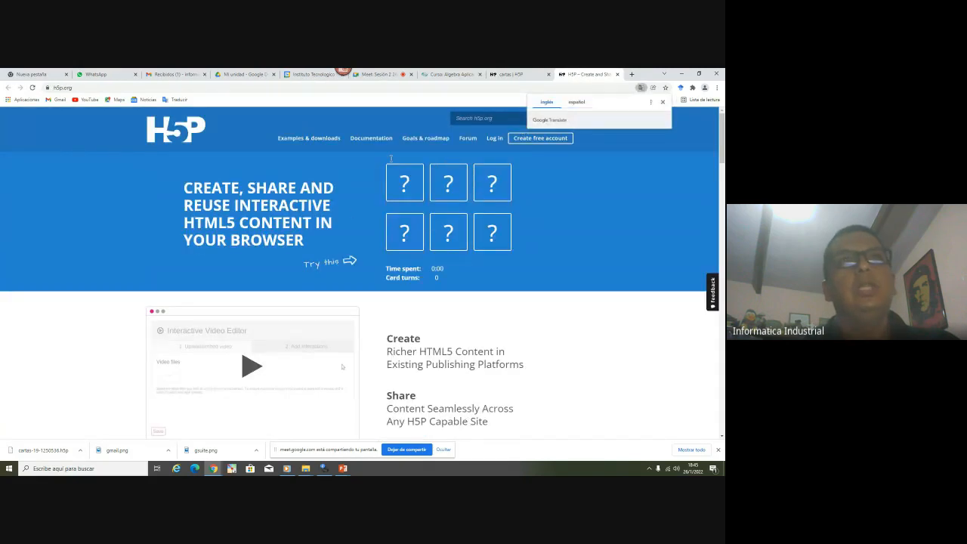
{"action": "left_click", "coordinate": [495, 142]}
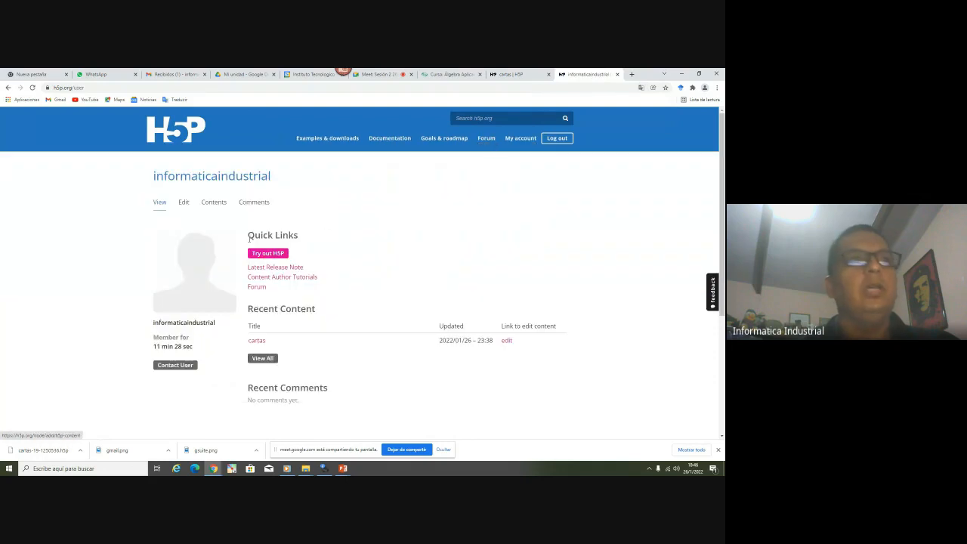
{"action": "left_click", "coordinate": [277, 257]}
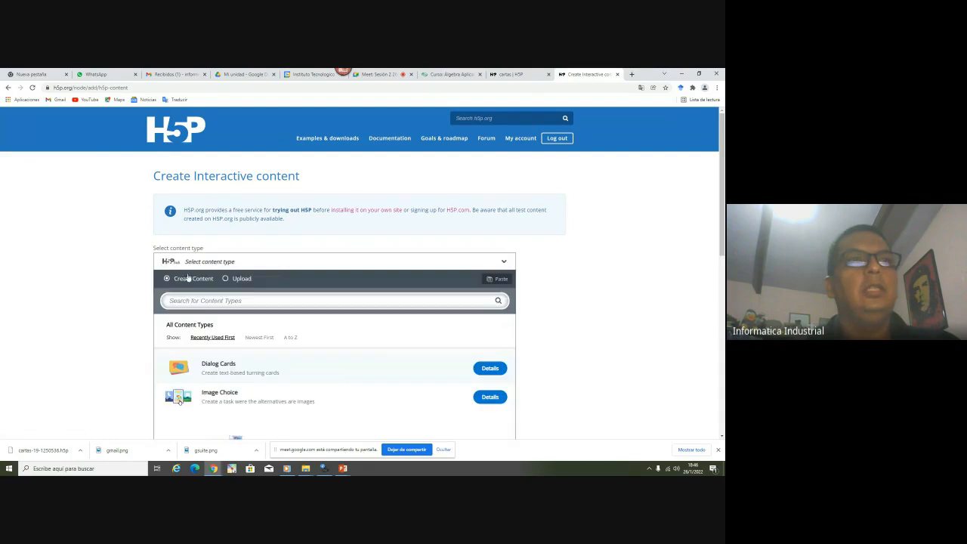
Choose Image Choice as the new content type
{"action": "scroll", "coordinate": [187, 277], "scroll_direction": "down", "scroll_amount": 3}
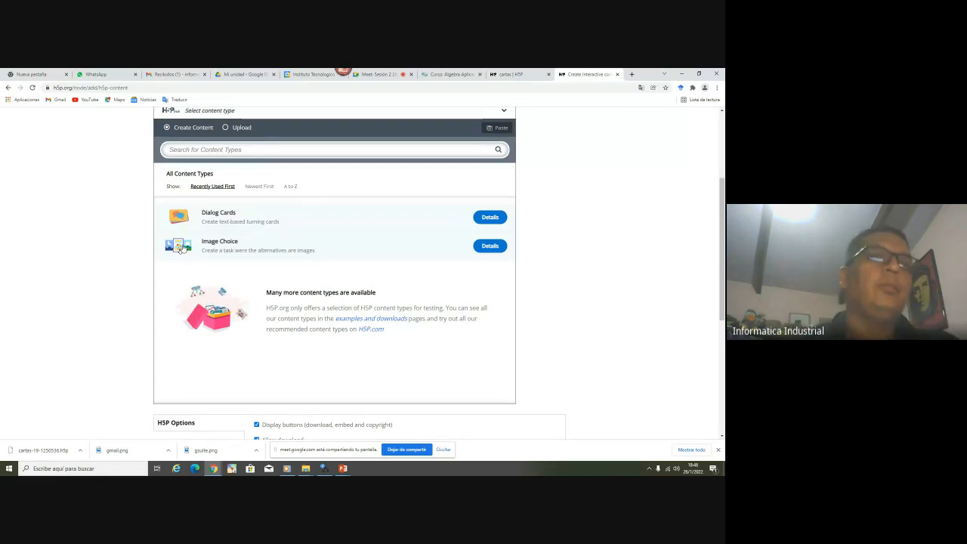
{"action": "scroll", "coordinate": [220, 234], "scroll_direction": "down", "scroll_amount": 1}
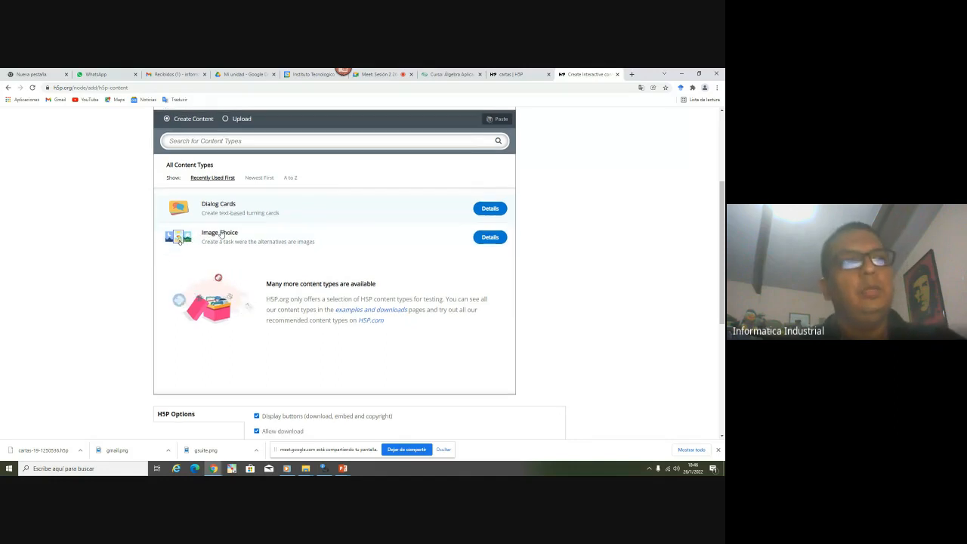
{"action": "scroll", "coordinate": [204, 241], "scroll_direction": "up", "scroll_amount": 1}
{"action": "left_click", "coordinate": [189, 246]}
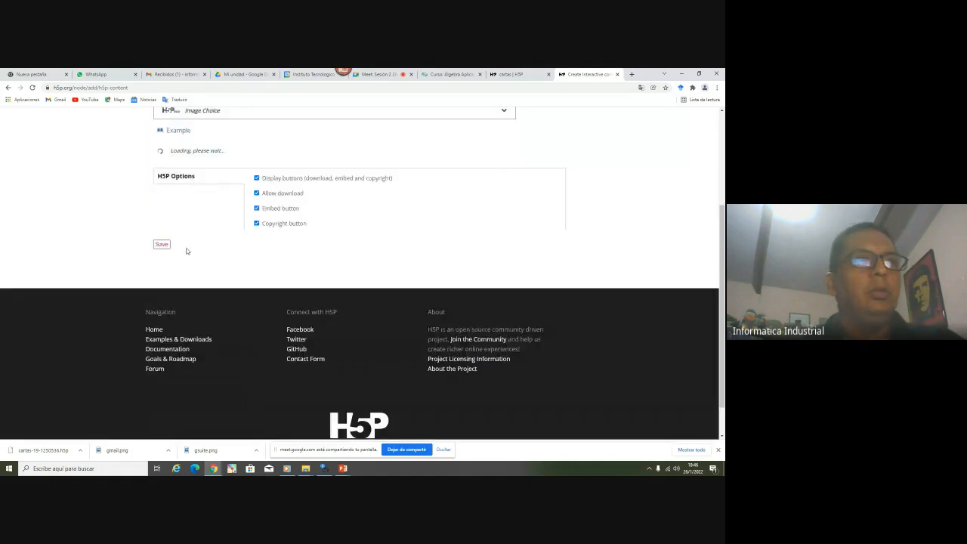
Enter the title 'Pregunta' and the question '¿Que carrera deseas estudiar?'
{"action": "scroll", "coordinate": [226, 317], "scroll_direction": "down", "scroll_amount": 5}
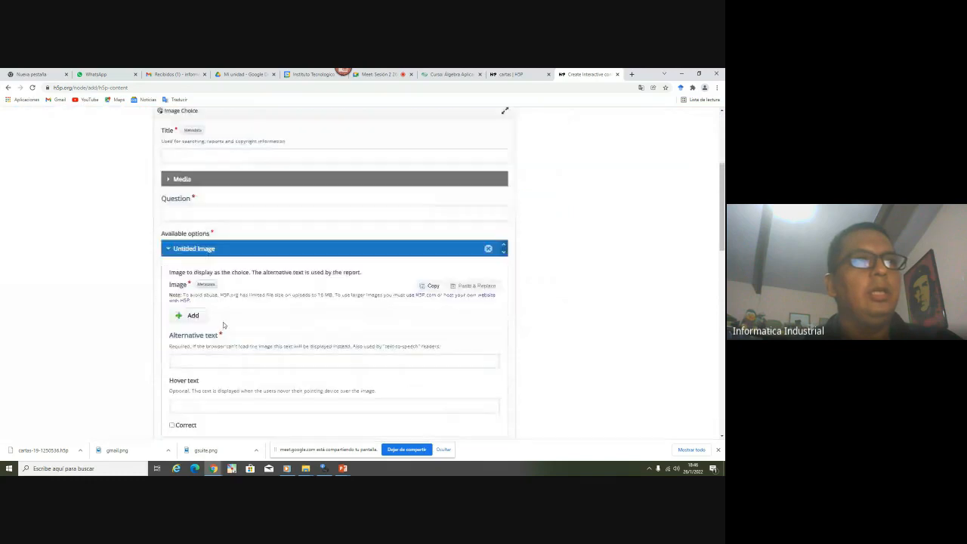
{"action": "scroll", "coordinate": [223, 325], "scroll_direction": "down", "scroll_amount": 4}
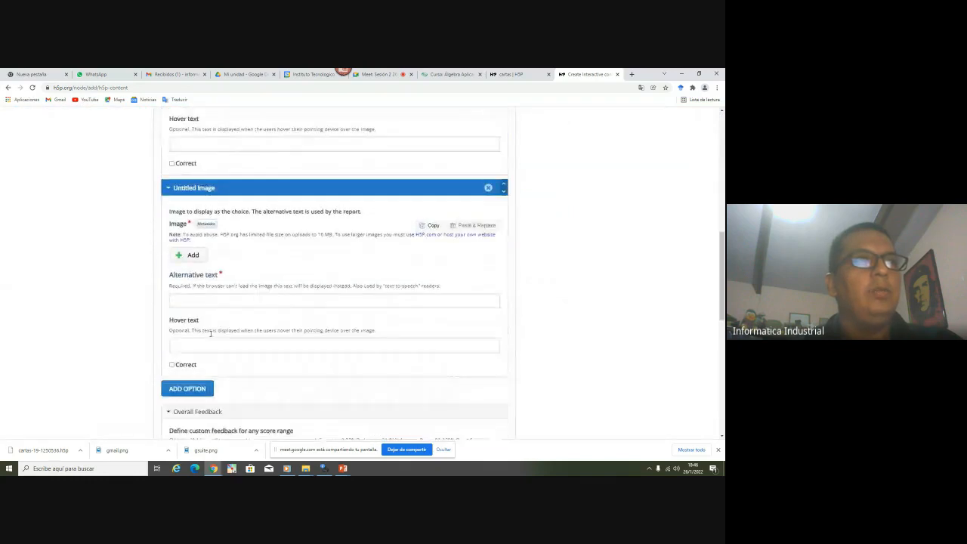
{"action": "scroll", "coordinate": [210, 333], "scroll_direction": "down", "scroll_amount": 4}
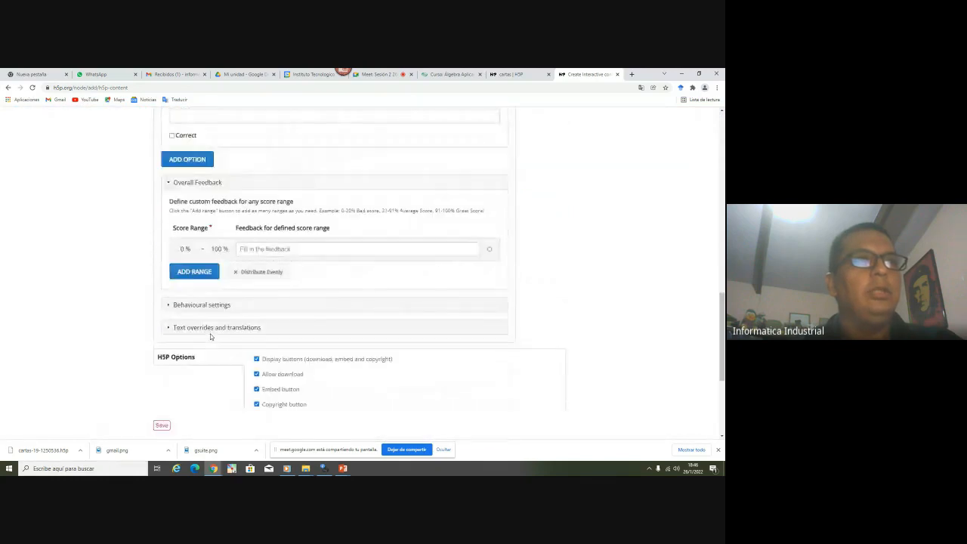
{"action": "scroll", "coordinate": [210, 336], "scroll_direction": "up", "scroll_amount": 15}
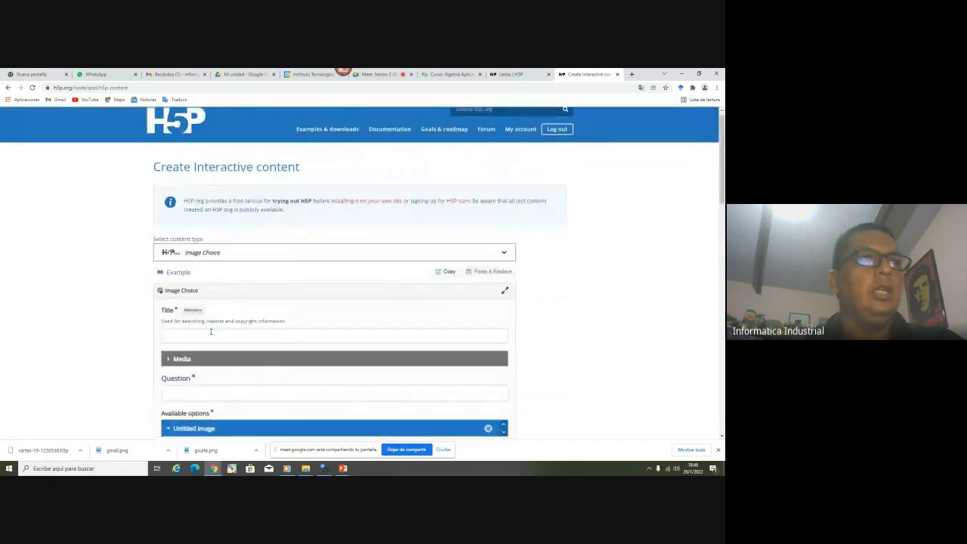
{"action": "scroll", "coordinate": [210, 331], "scroll_direction": "down", "scroll_amount": 2}
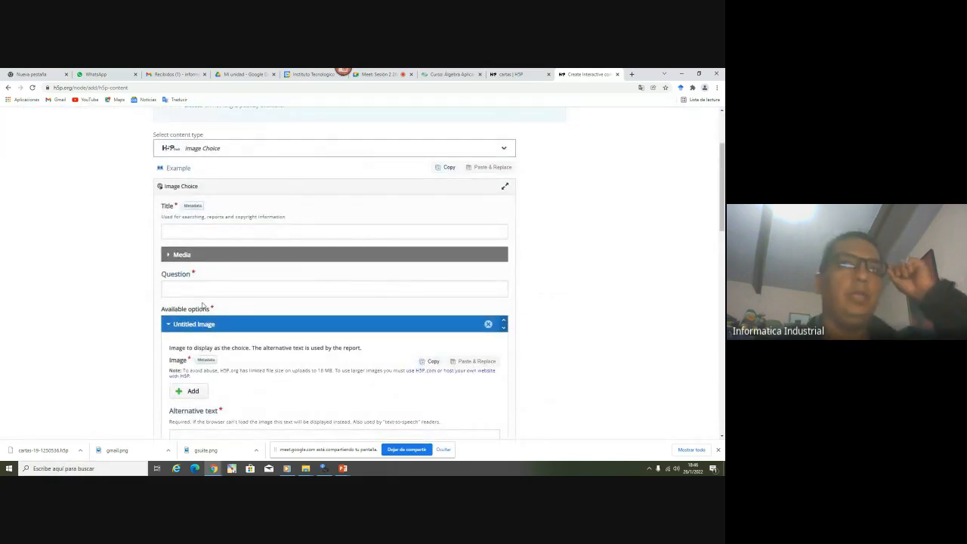
{"action": "left_click", "coordinate": [194, 231]}
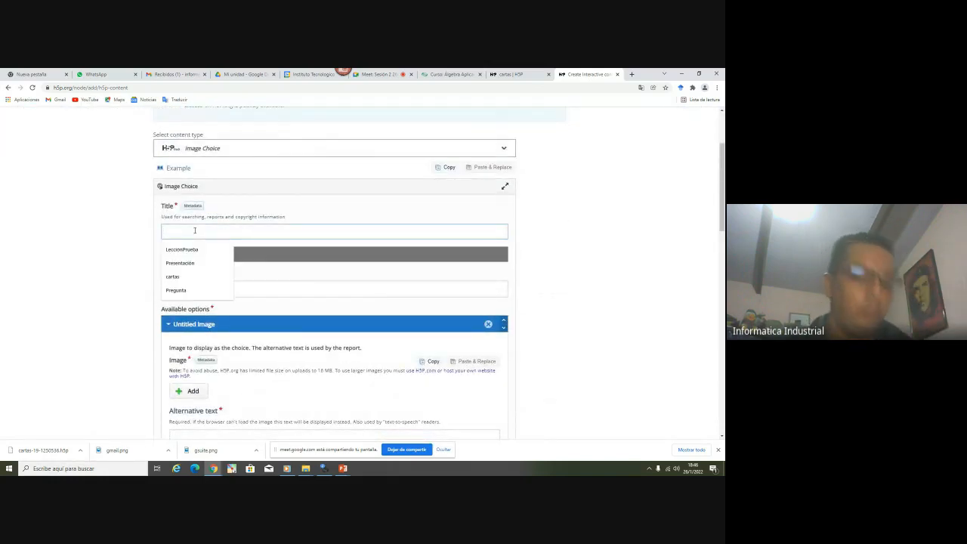
{"action": "type", "text": "Carrera"}
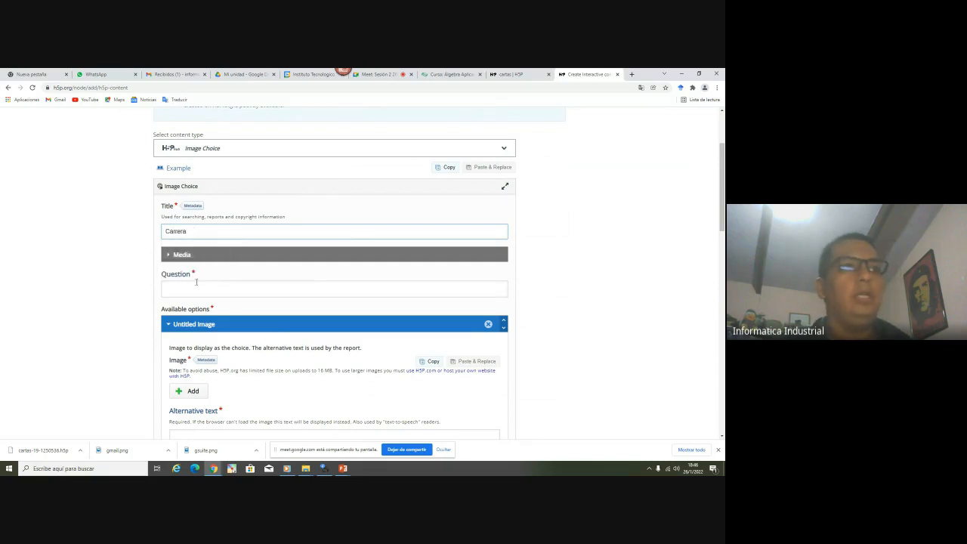
{"action": "left_click", "coordinate": [196, 282]}
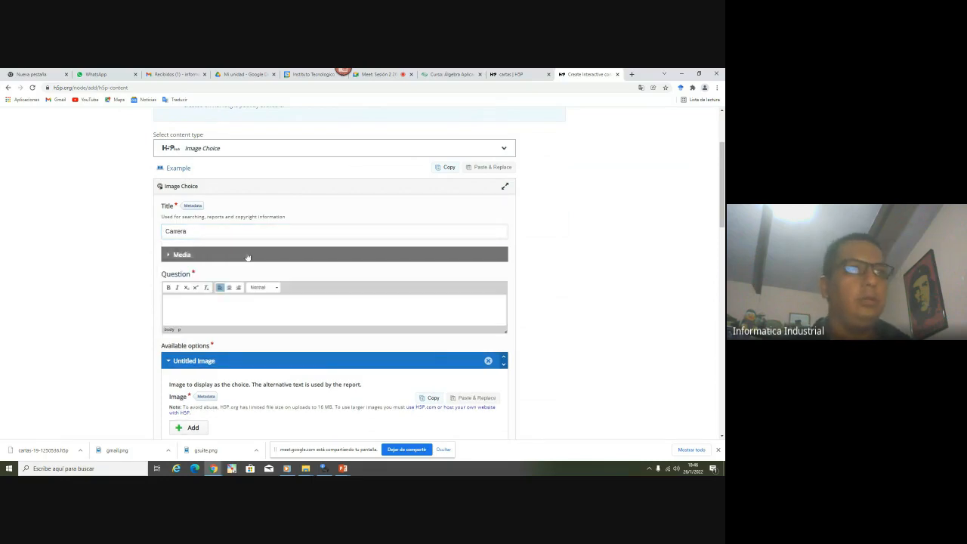
{"action": "left_click", "coordinate": [189, 232]}
{"action": "double_click", "coordinate": [191, 232]}
{"action": "type", "text": "Pregunta"}
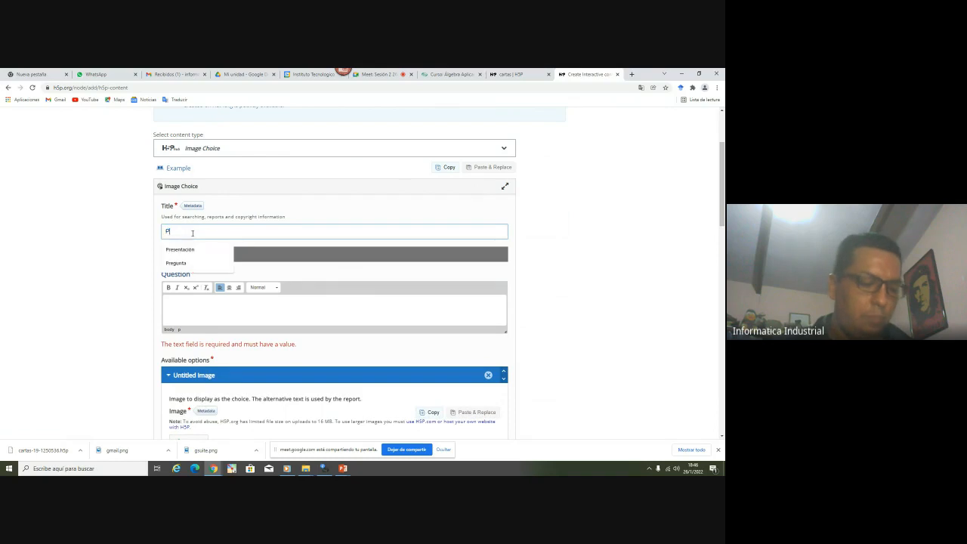
{"action": "left_click", "coordinate": [218, 305]}
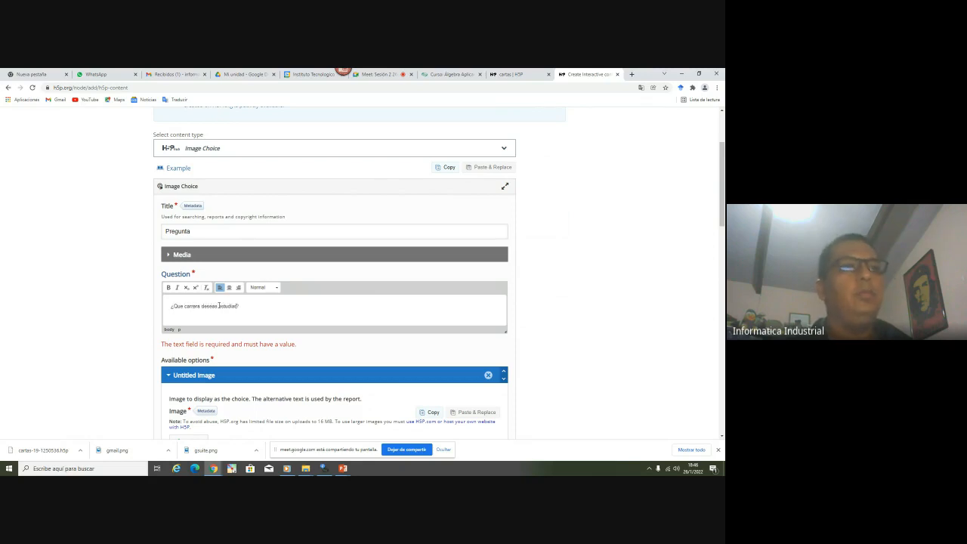
{"action": "scroll", "coordinate": [219, 305], "scroll_direction": "down", "scroll_amount": 3}
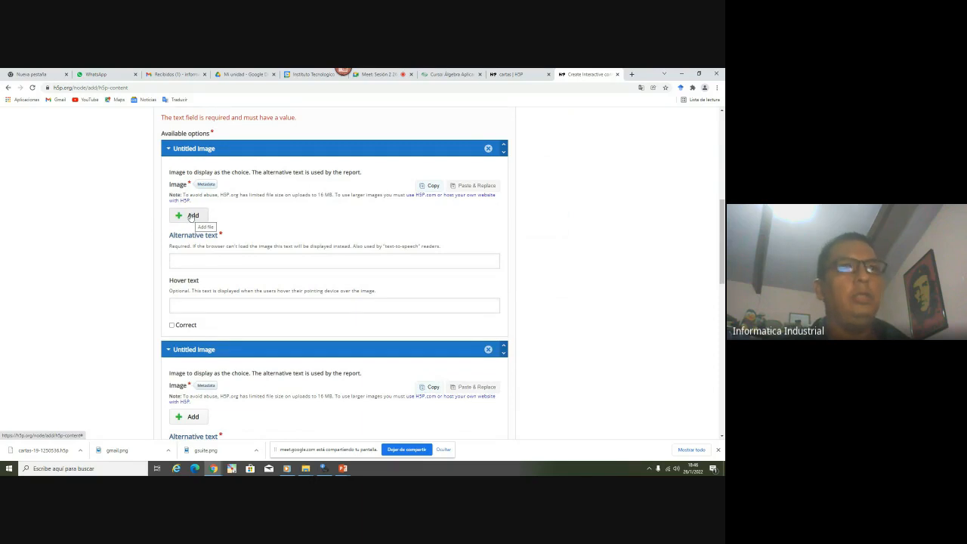
Make the first option the Informatica Industrial logo, marked correct, with hover text 'Informatica Industrial'
{"action": "left_click", "coordinate": [192, 216]}
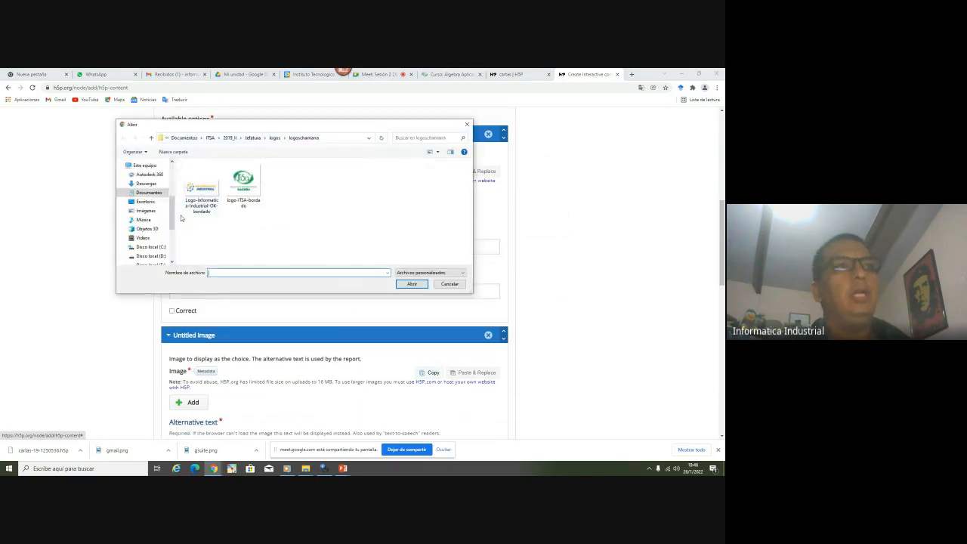
{"action": "left_click", "coordinate": [200, 193]}
{"action": "double_click", "coordinate": [195, 200]}
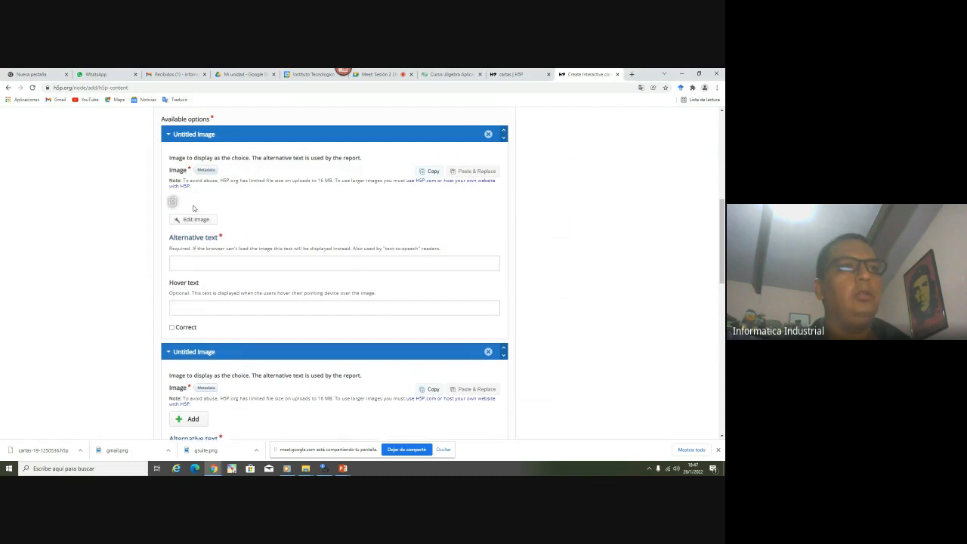
{"action": "scroll", "coordinate": [197, 331], "scroll_direction": "down", "scroll_amount": 2}
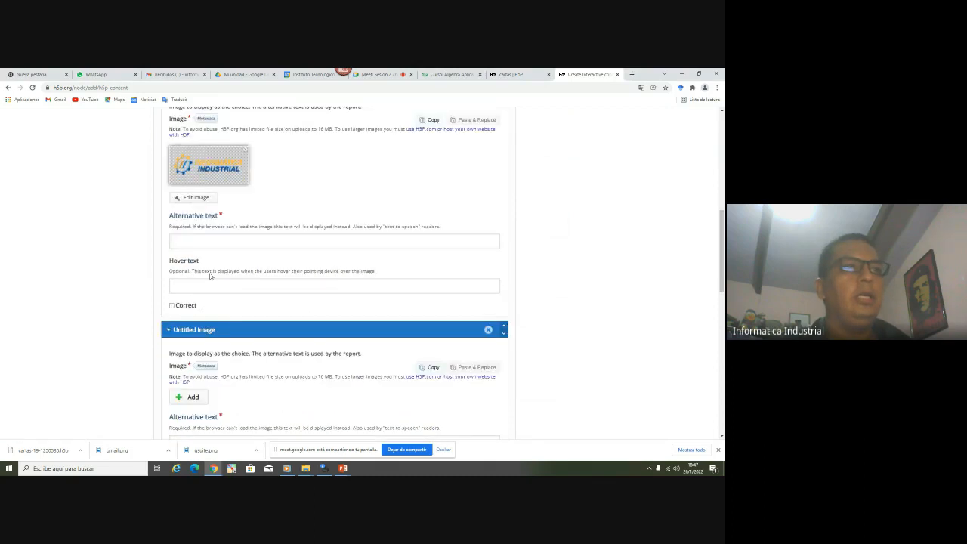
{"action": "scroll", "coordinate": [198, 264], "scroll_direction": "up", "scroll_amount": 4}
{"action": "scroll", "coordinate": [200, 197], "scroll_direction": "down", "scroll_amount": 5}
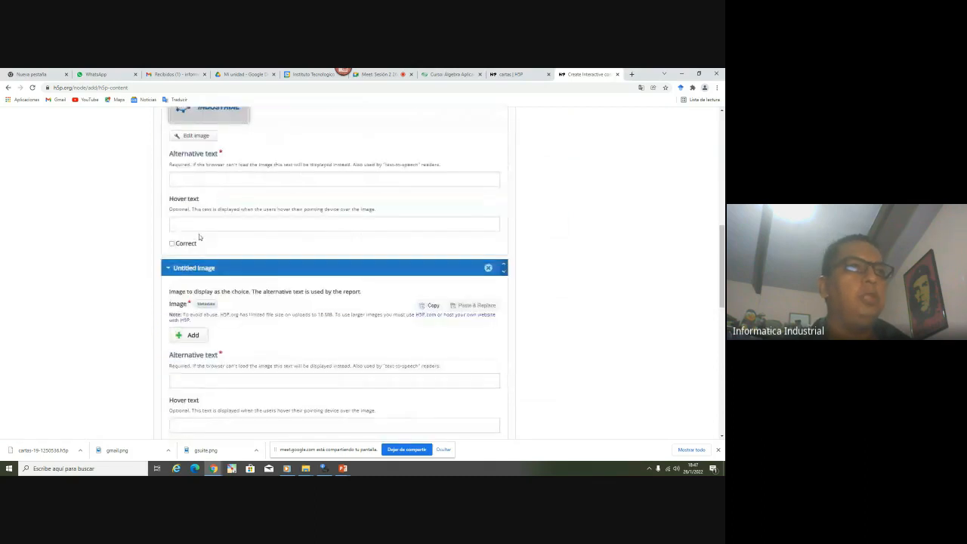
{"action": "left_click", "coordinate": [171, 243]}
{"action": "left_click", "coordinate": [182, 224]}
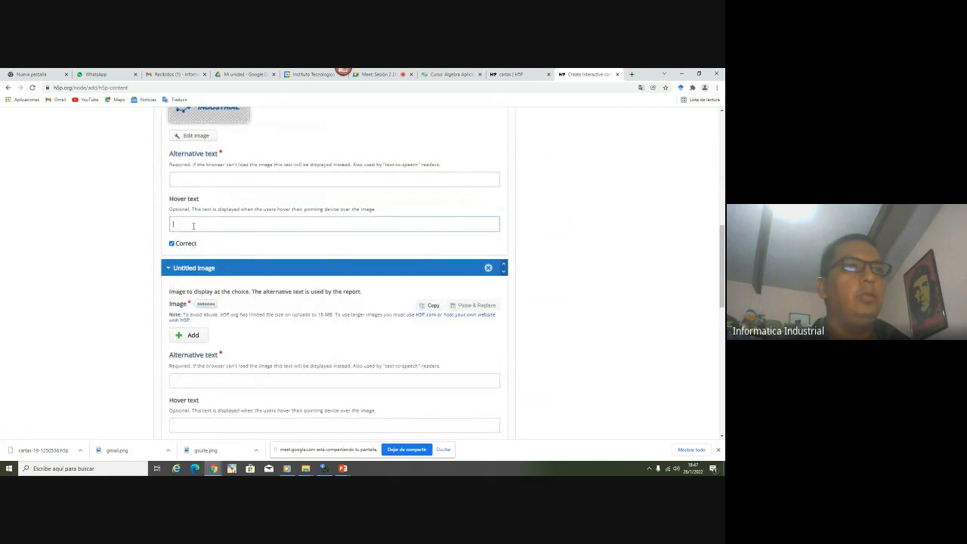
{"action": "type", "text": "Informatica Industrial"}
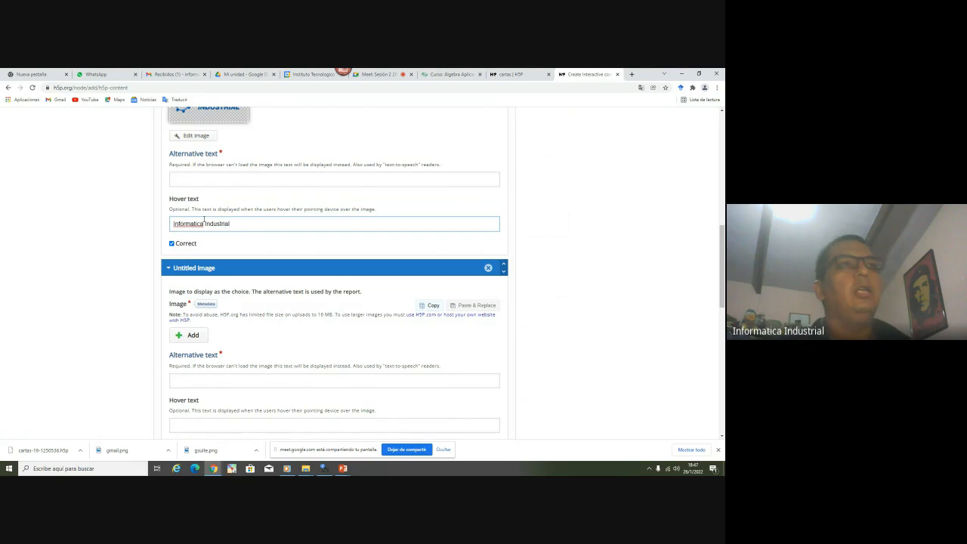
{"action": "scroll", "coordinate": [187, 267], "scroll_direction": "down", "scroll_amount": 2}
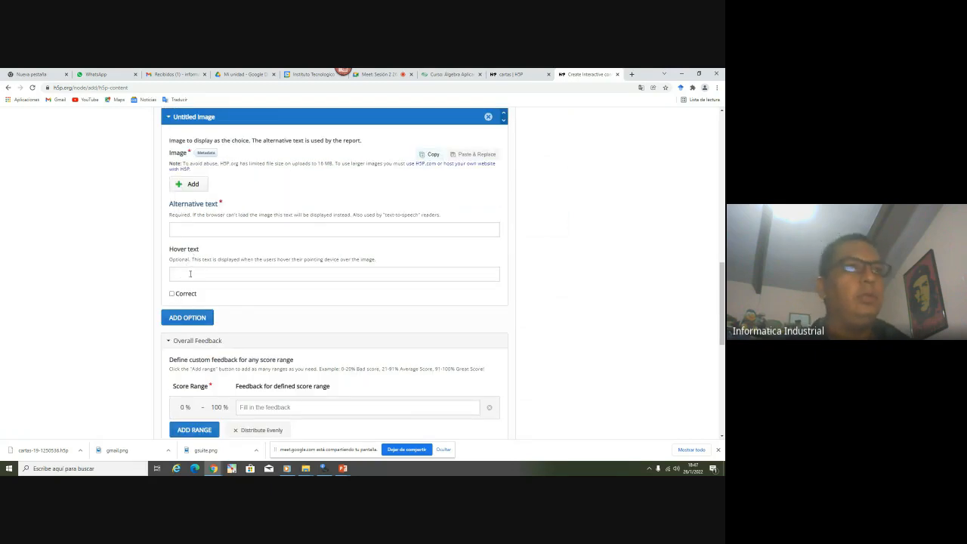
Set the second option to the Mecanica logo from img.PNG, hover text 'Mecanica automotriz', marked correct
{"action": "left_click", "coordinate": [191, 188]}
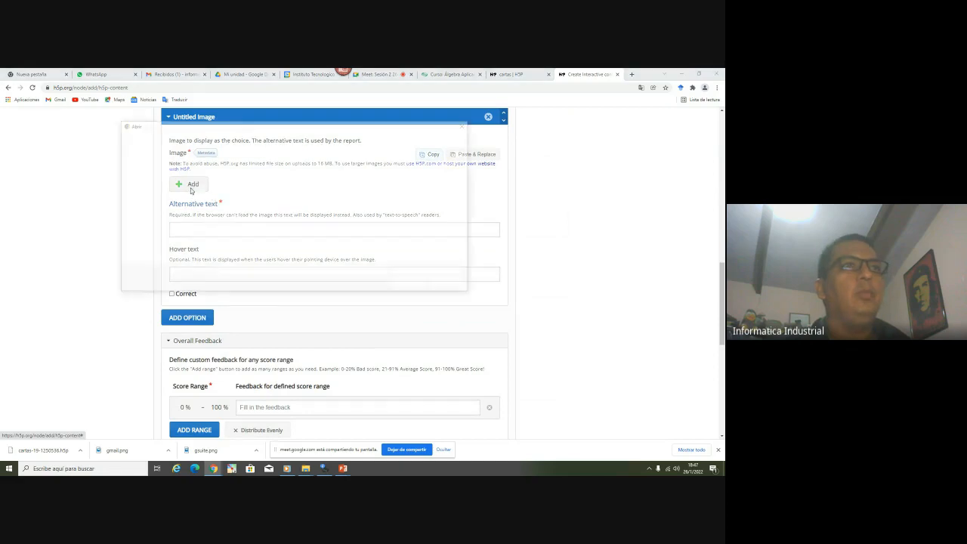
{"action": "left_click", "coordinate": [274, 137]}
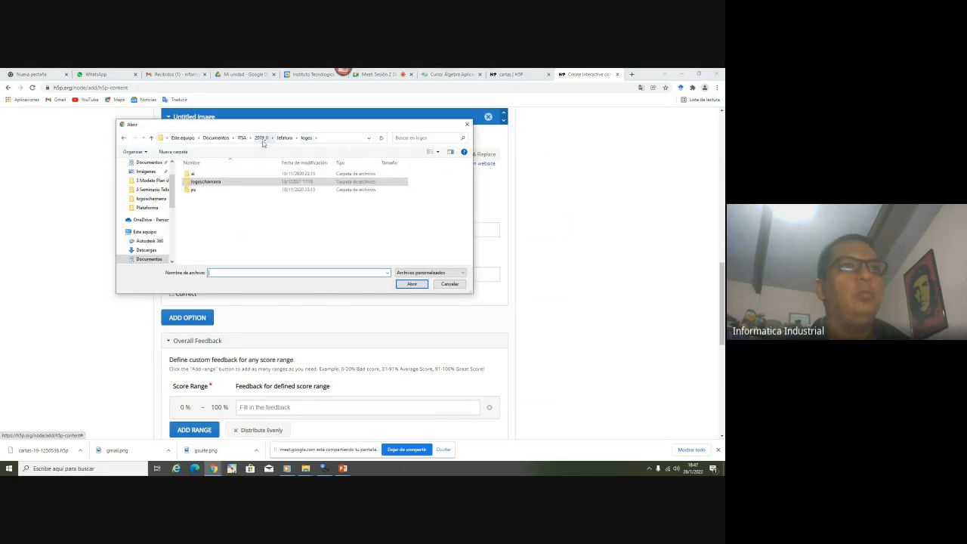
{"action": "double_click", "coordinate": [198, 174]}
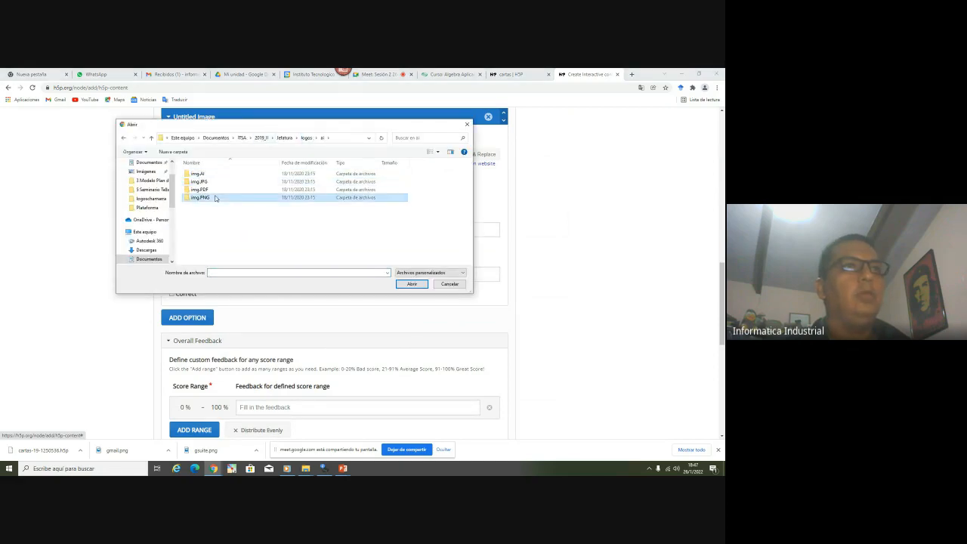
{"action": "double_click", "coordinate": [200, 197]}
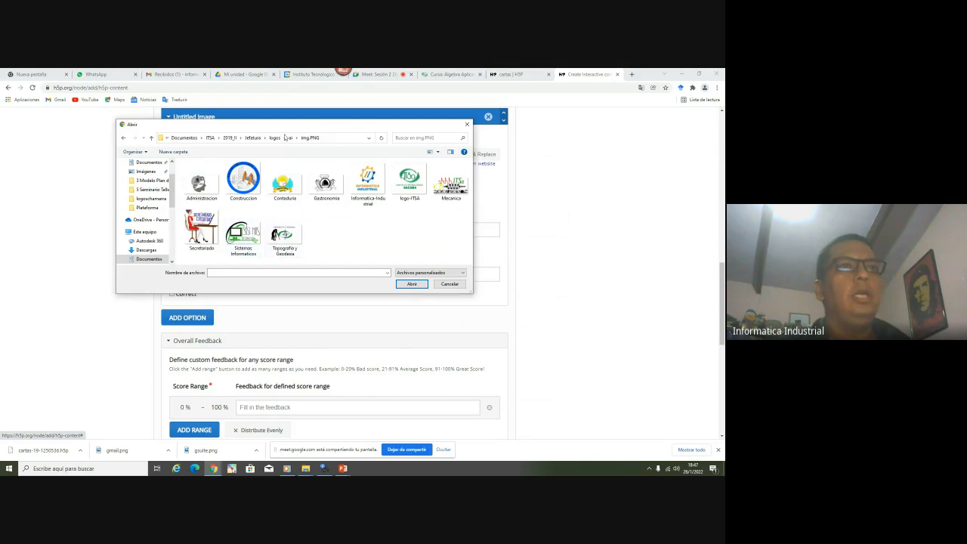
{"action": "double_click", "coordinate": [450, 183]}
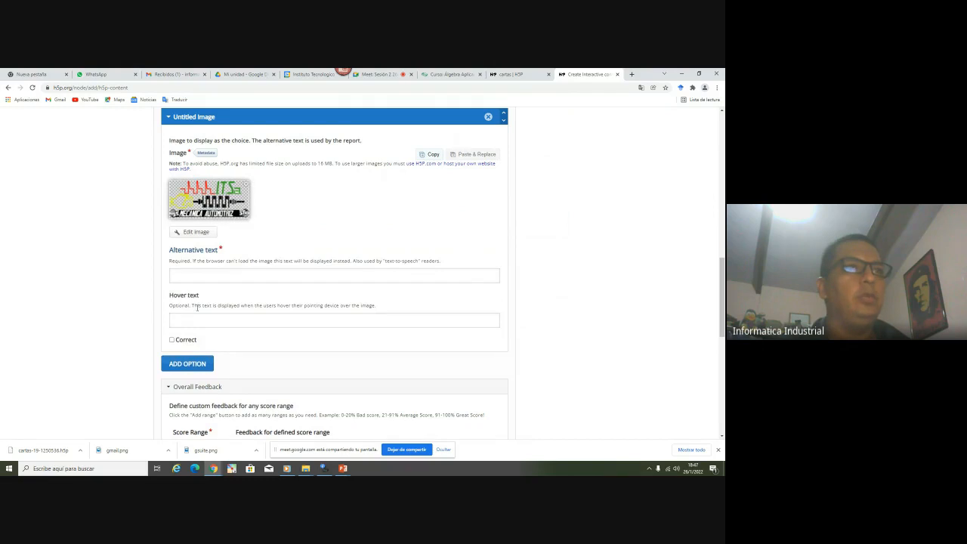
{"action": "left_click", "coordinate": [202, 319]}
{"action": "type", "text": "Mecanic"}
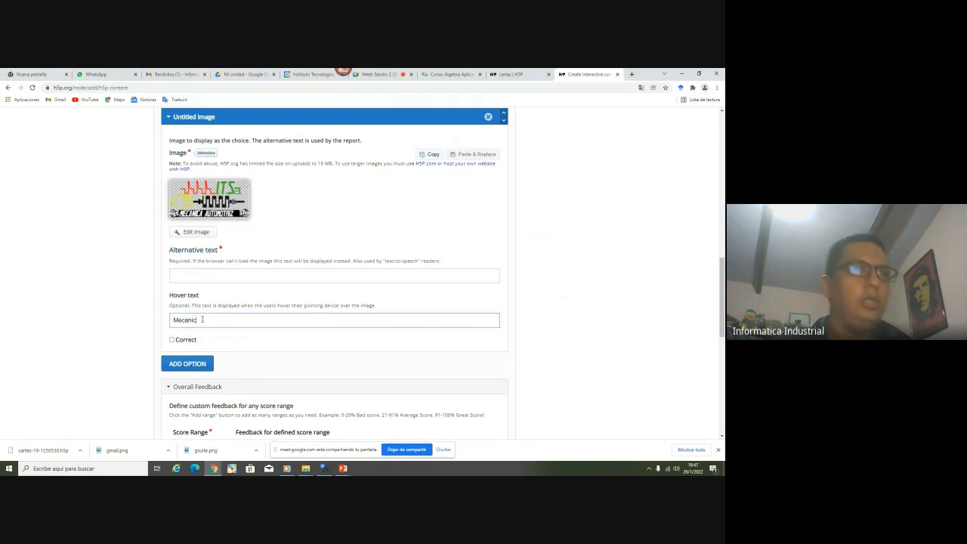
{"action": "type", "text": "a automotri"}
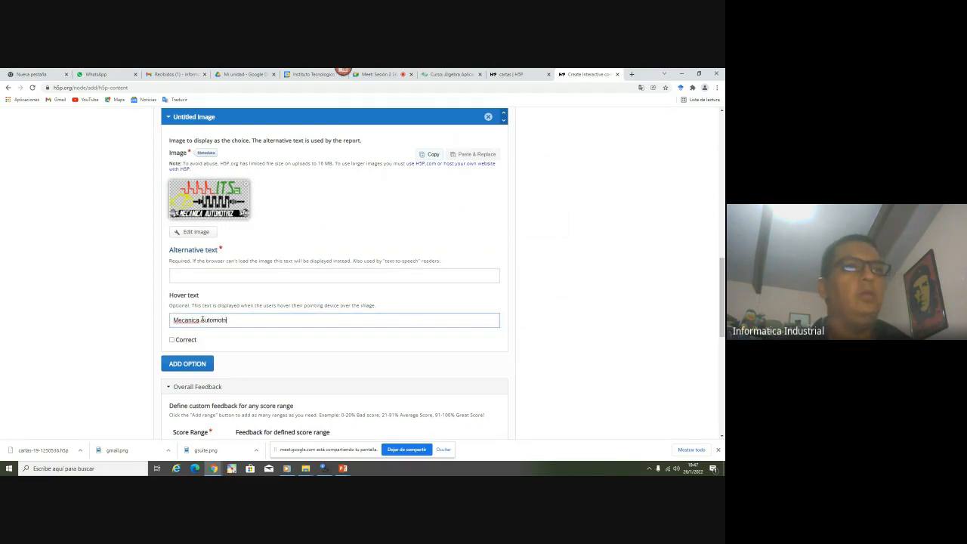
{"action": "type", "text": "z"}
{"action": "scroll", "coordinate": [204, 320], "scroll_direction": "down", "scroll_amount": 1}
{"action": "left_click", "coordinate": [171, 265]}
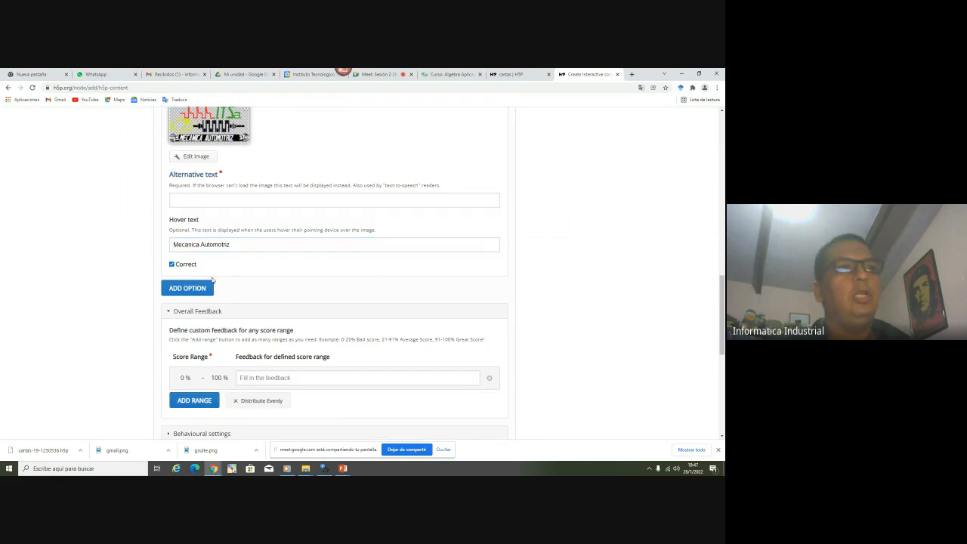
{"action": "scroll", "coordinate": [212, 280], "scroll_direction": "up", "scroll_amount": 12}
{"action": "scroll", "coordinate": [149, 260], "scroll_direction": "down", "scroll_amount": 11}
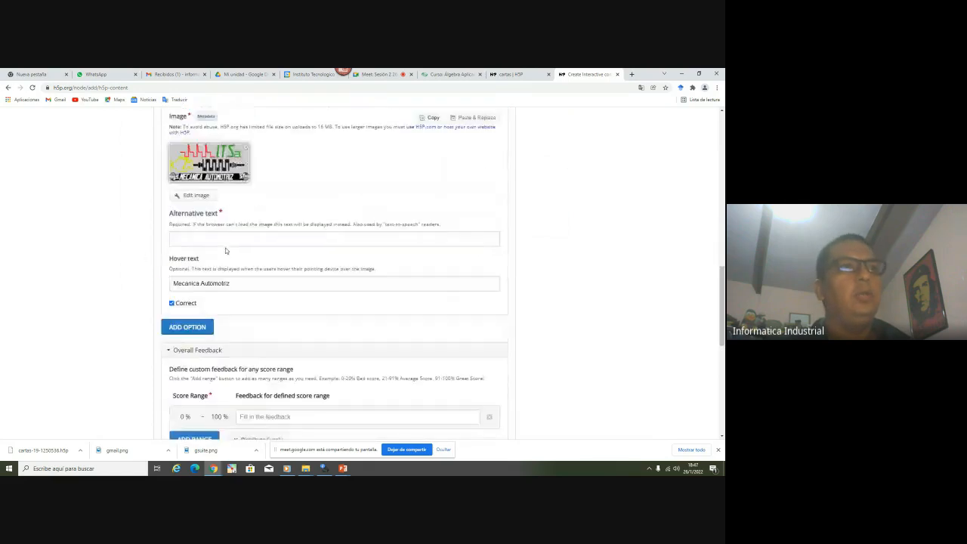
{"action": "scroll", "coordinate": [225, 250], "scroll_direction": "down", "scroll_amount": 7}
{"action": "scroll", "coordinate": [234, 242], "scroll_direction": "up", "scroll_amount": 7}
{"action": "scroll", "coordinate": [246, 223], "scroll_direction": "down", "scroll_amount": 3}
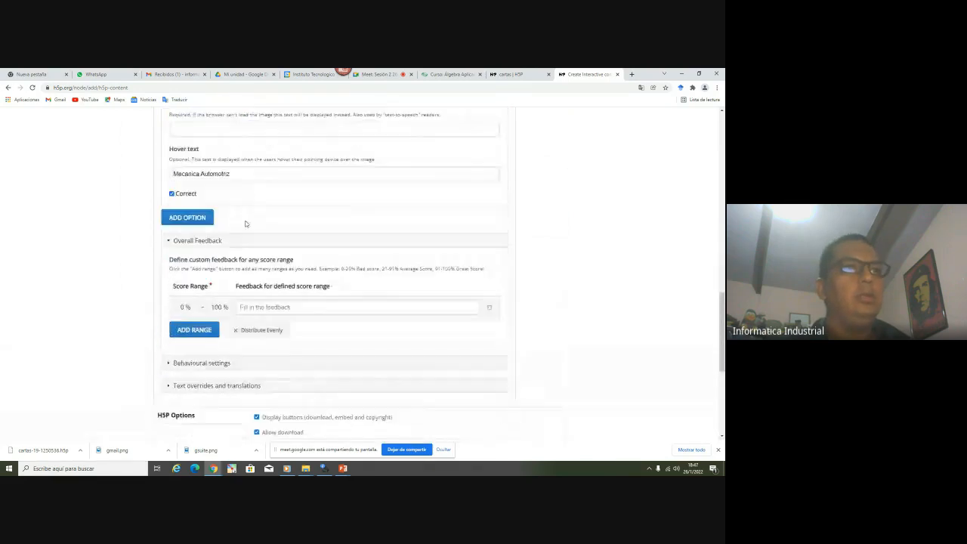
Add a third option with the Topografia y Geodesia logo and hover text 'Topografia y Geodesia'
{"action": "left_click", "coordinate": [199, 217]}
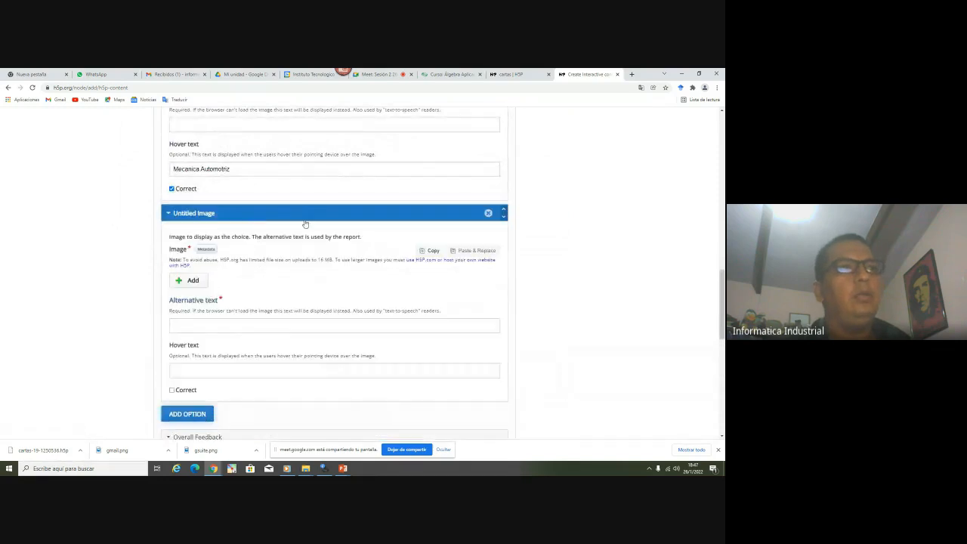
{"action": "left_click", "coordinate": [192, 281]}
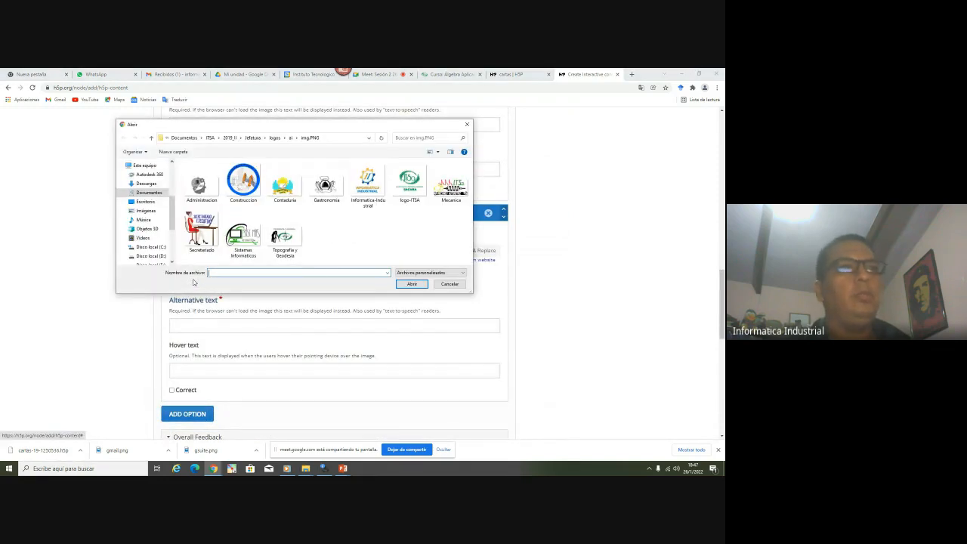
{"action": "double_click", "coordinate": [291, 240]}
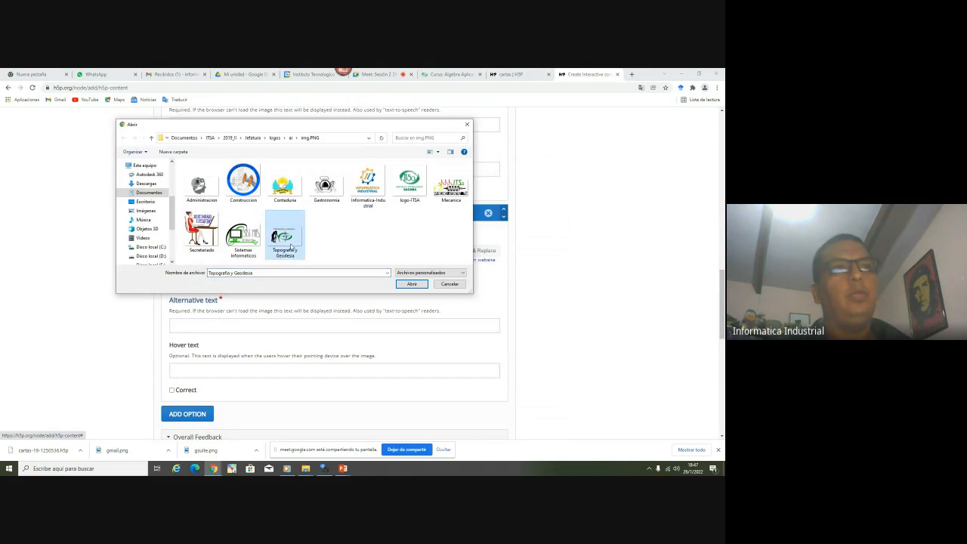
{"action": "scroll", "coordinate": [195, 342], "scroll_direction": "down", "scroll_amount": 3}
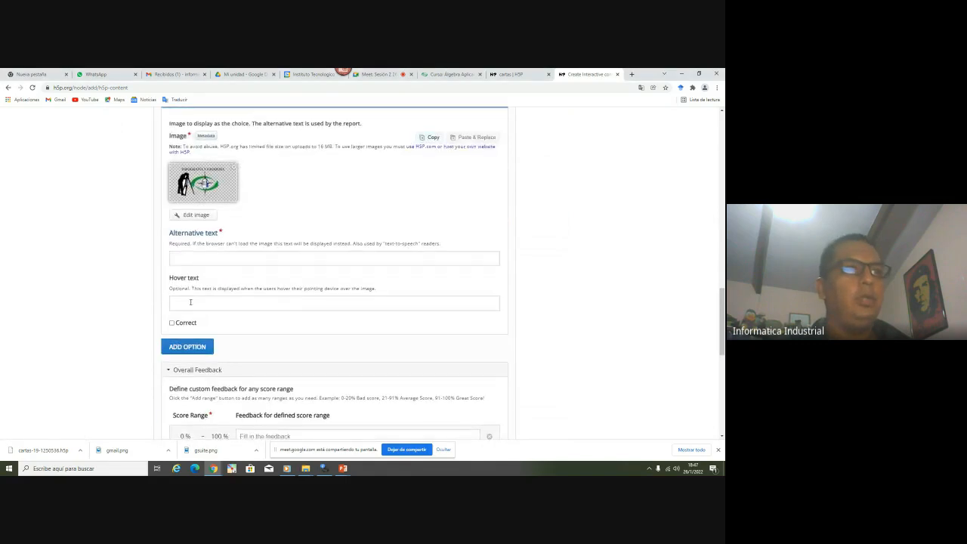
{"action": "left_click", "coordinate": [197, 302]}
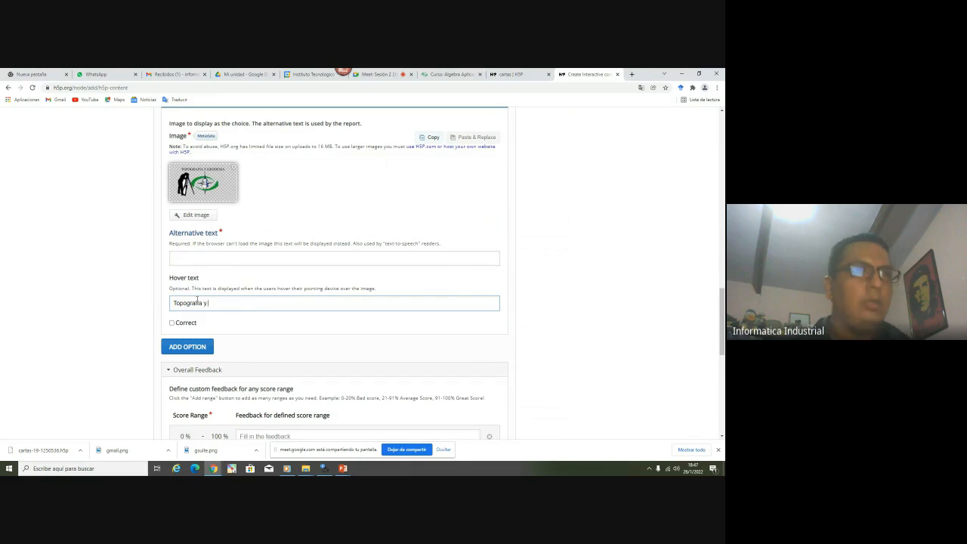
{"action": "type", "text": "Topografia y Geodesia"}
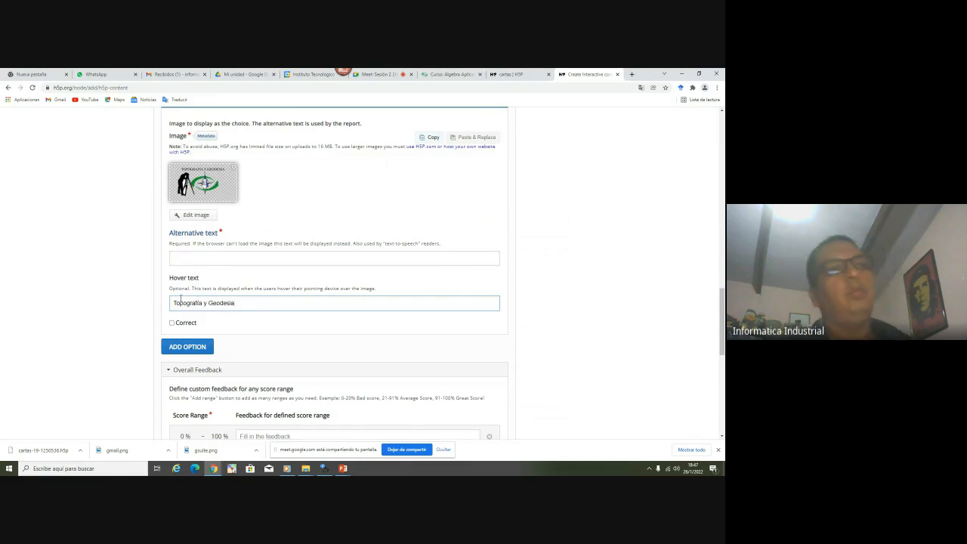
{"action": "scroll", "coordinate": [166, 294], "scroll_direction": "down", "scroll_amount": 5}
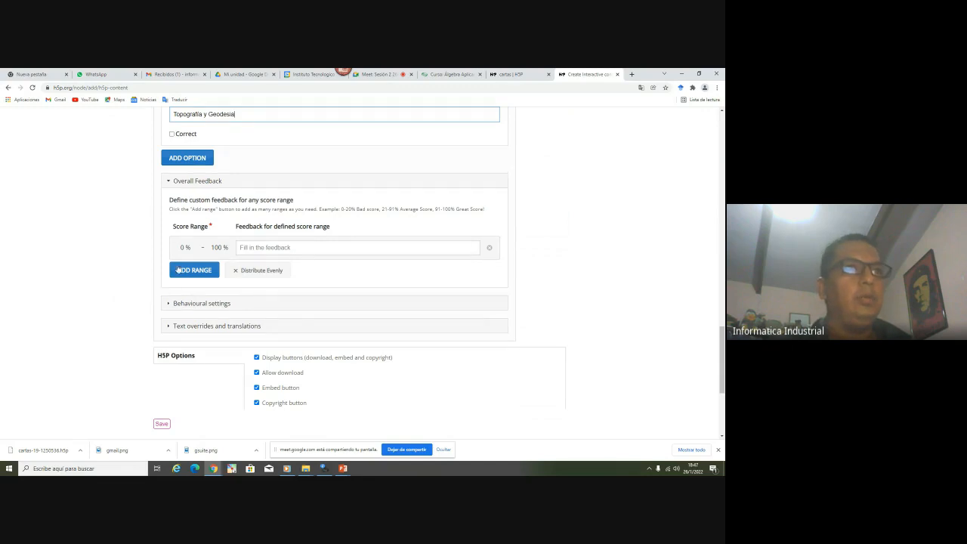
{"action": "left_click", "coordinate": [242, 247]}
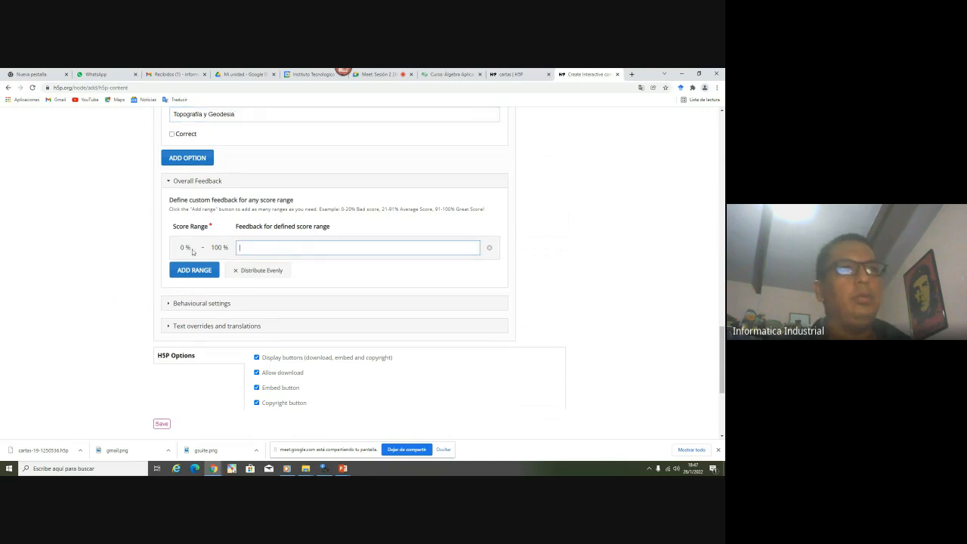
{"action": "scroll", "coordinate": [189, 310], "scroll_direction": "up", "scroll_amount": 10}
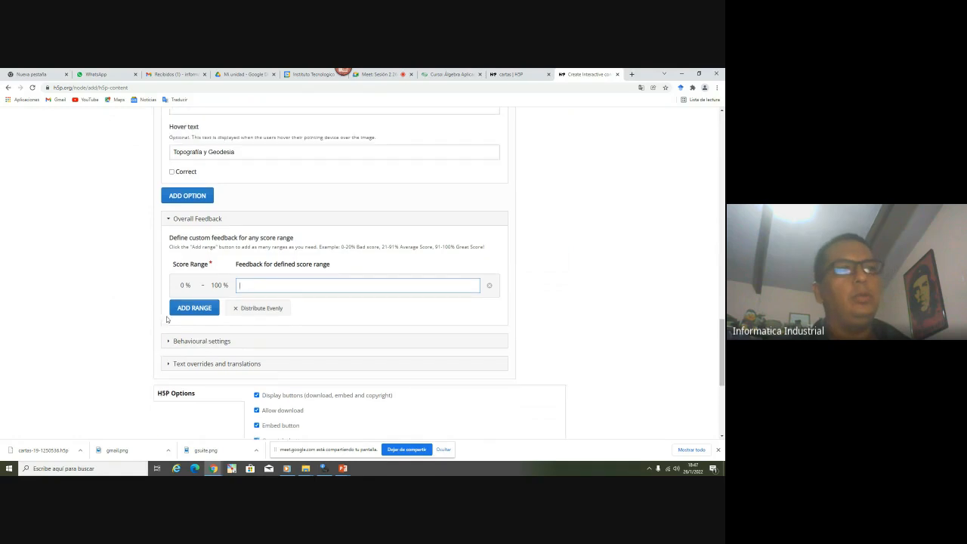
{"action": "scroll", "coordinate": [164, 317], "scroll_direction": "up", "scroll_amount": 3}
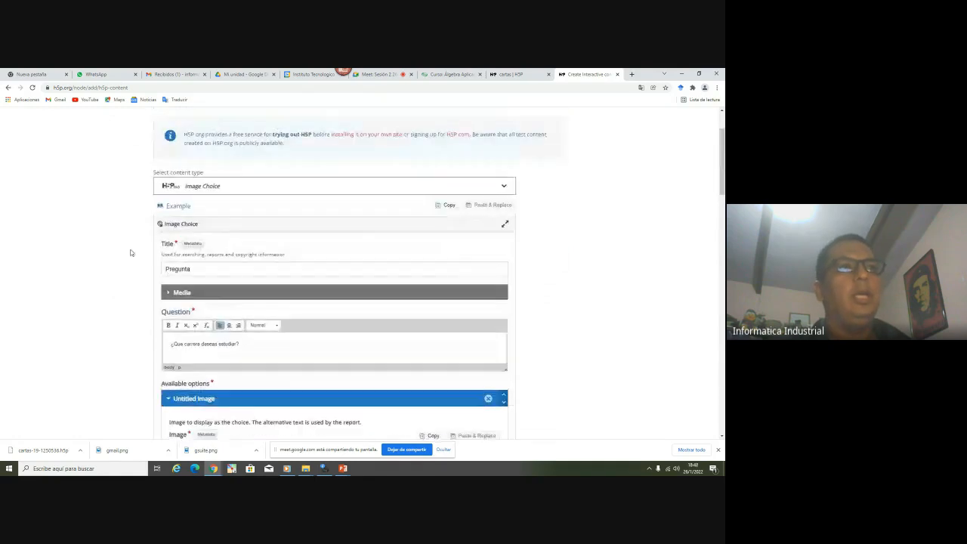
{"action": "scroll", "coordinate": [146, 285], "scroll_direction": "down", "scroll_amount": 3}
{"action": "scroll", "coordinate": [147, 288], "scroll_direction": "down", "scroll_amount": 20}
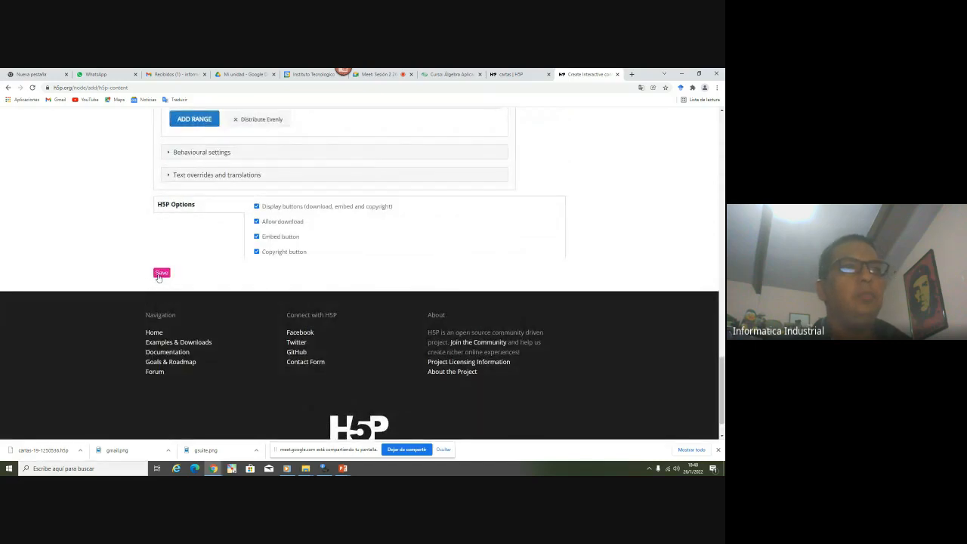
Save the Pregunta Image Choice and close the cartas tab to view it
{"action": "left_click", "coordinate": [160, 274]}
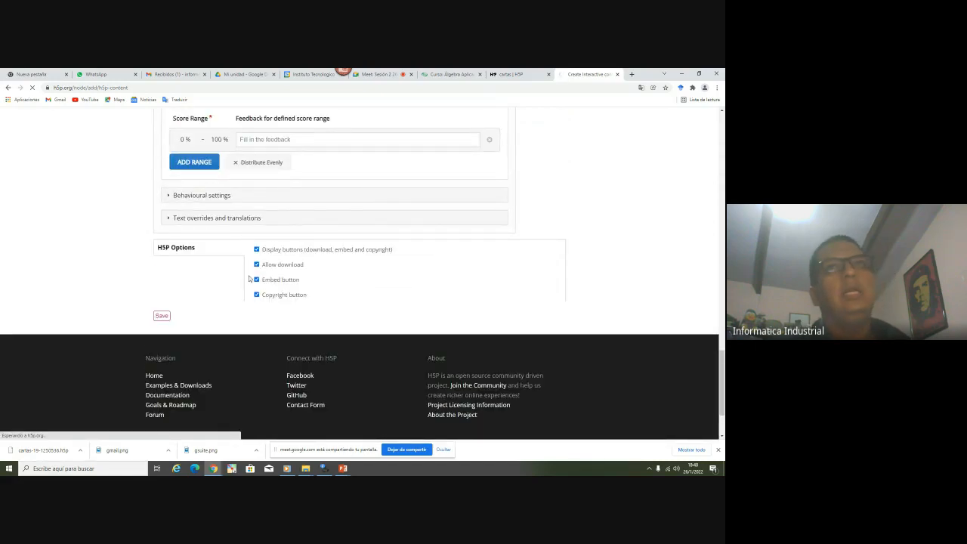
{"action": "scroll", "coordinate": [446, 139], "scroll_direction": "up", "scroll_amount": 3}
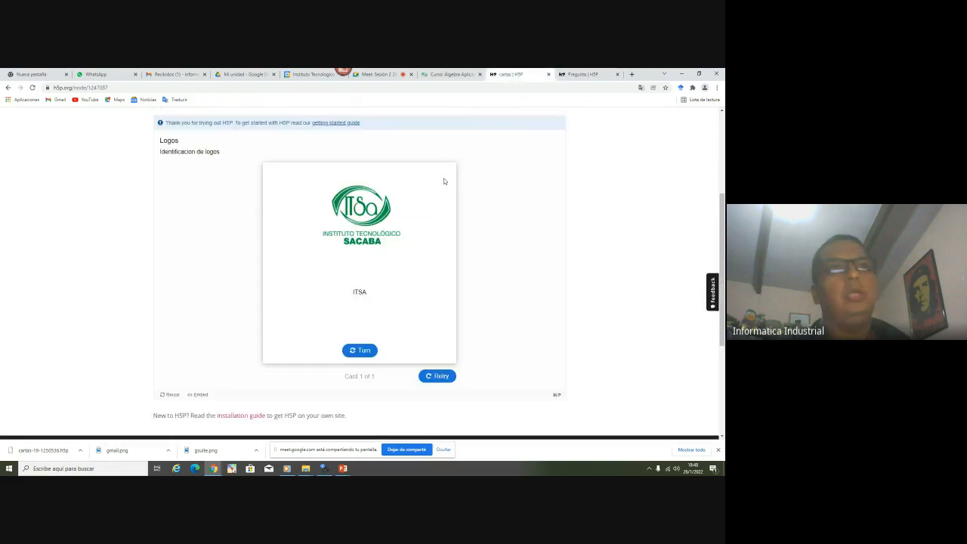
{"action": "left_click", "coordinate": [549, 74]}
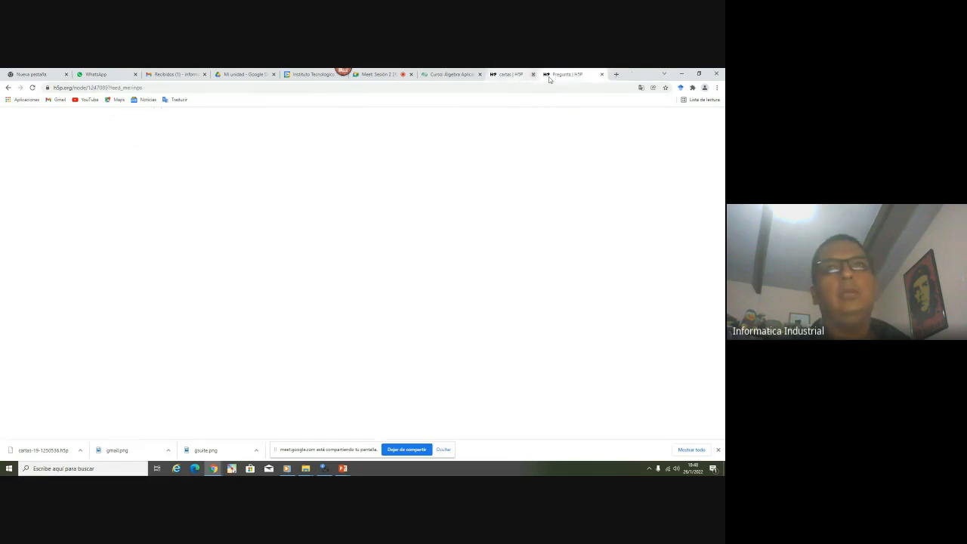
{"action": "scroll", "coordinate": [382, 207], "scroll_direction": "down", "scroll_amount": 1}
{"action": "scroll", "coordinate": [381, 207], "scroll_direction": "down", "scroll_amount": 2}
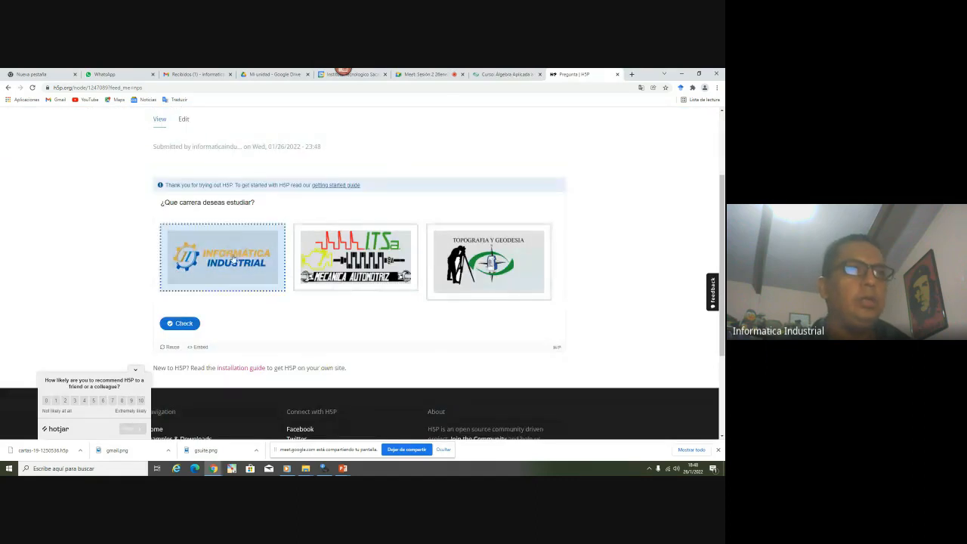
Test answers, then retry with Informatica Industrial and Mecanica Automotriz to score 2/2
{"action": "left_click", "coordinate": [233, 260]}
{"action": "left_click", "coordinate": [490, 262]}
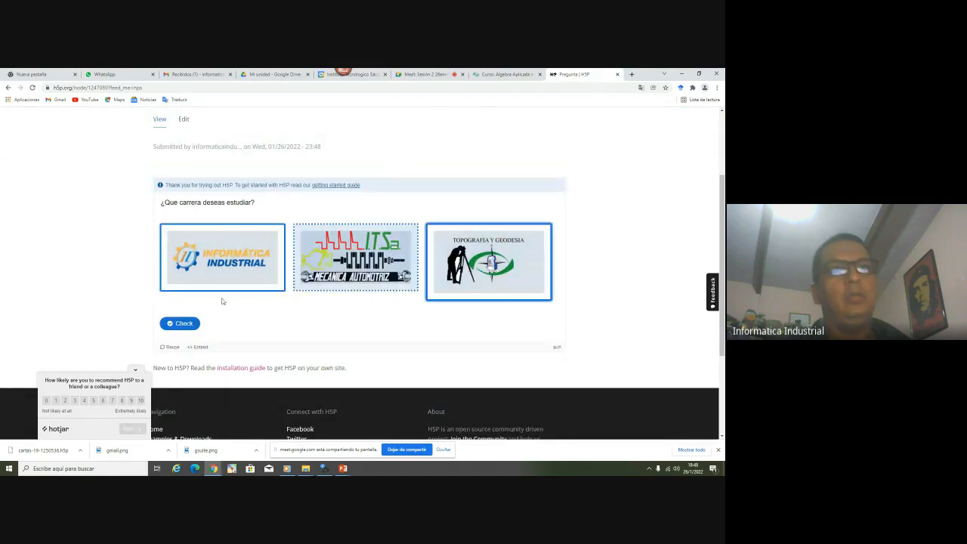
{"action": "left_click", "coordinate": [174, 325]}
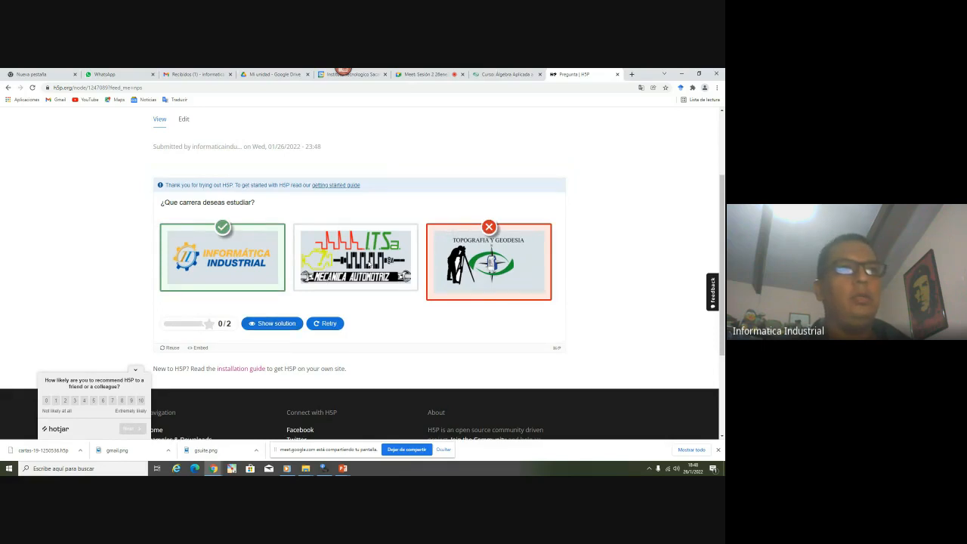
{"action": "left_click", "coordinate": [323, 323]}
{"action": "left_click", "coordinate": [252, 276]}
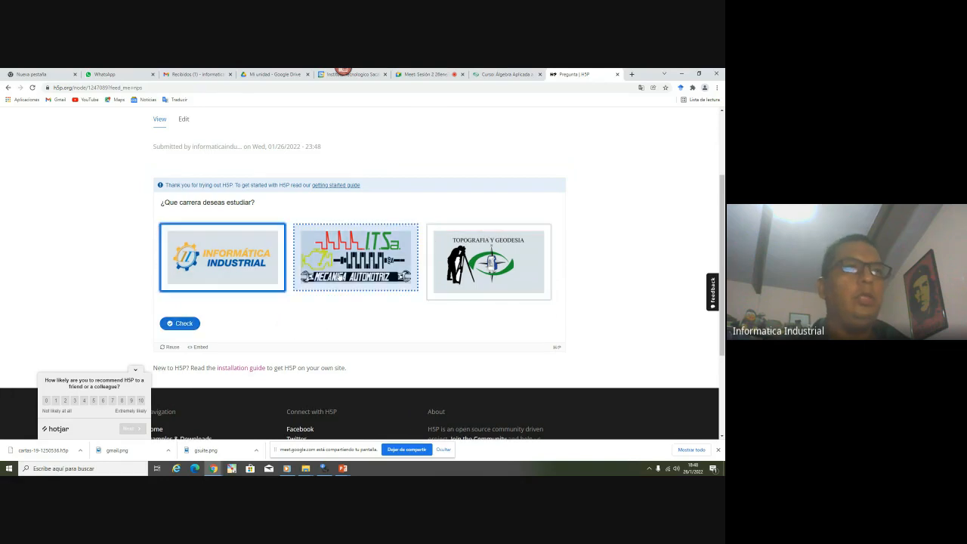
{"action": "left_click", "coordinate": [354, 260]}
{"action": "left_click", "coordinate": [180, 323]}
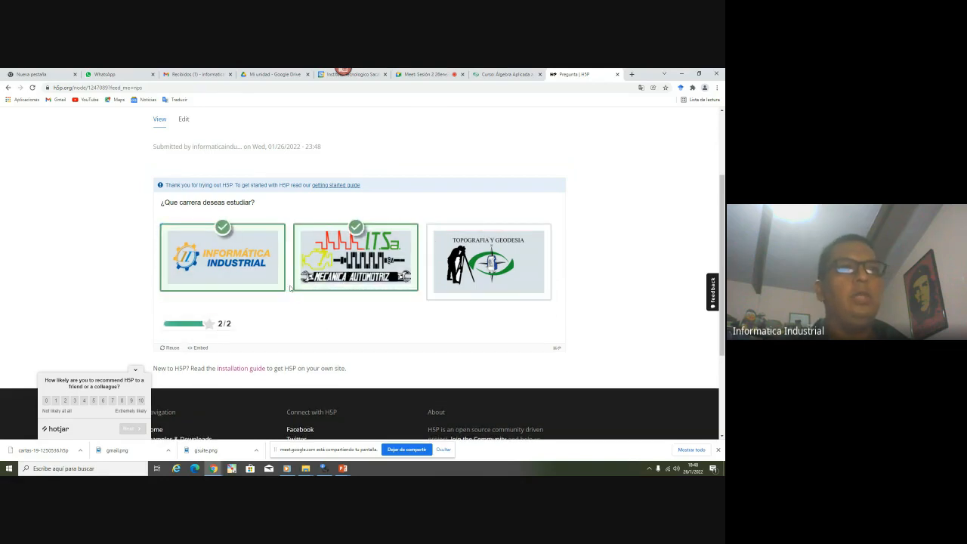
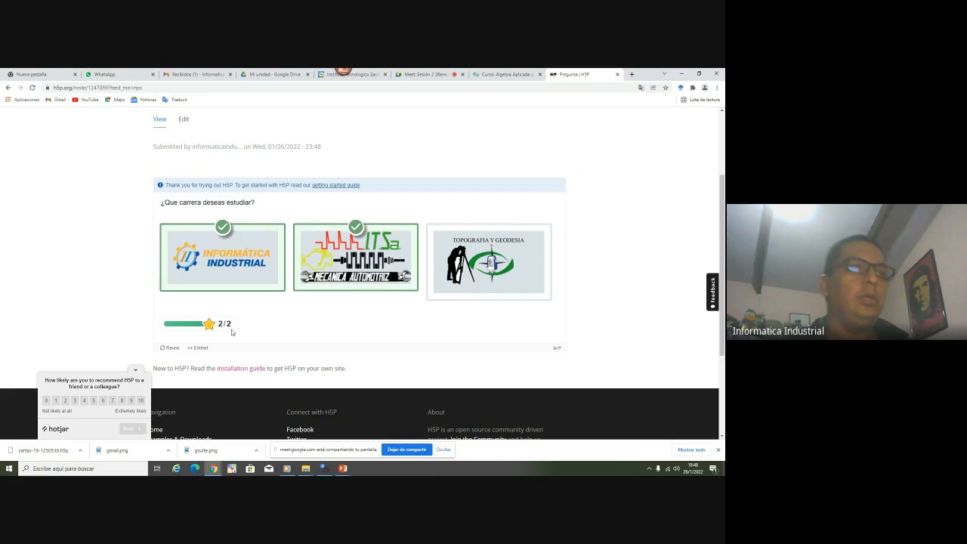
Download the career question from H5P.org as an .h5p file and show it in its folder
{"action": "left_click", "coordinate": [169, 348]}
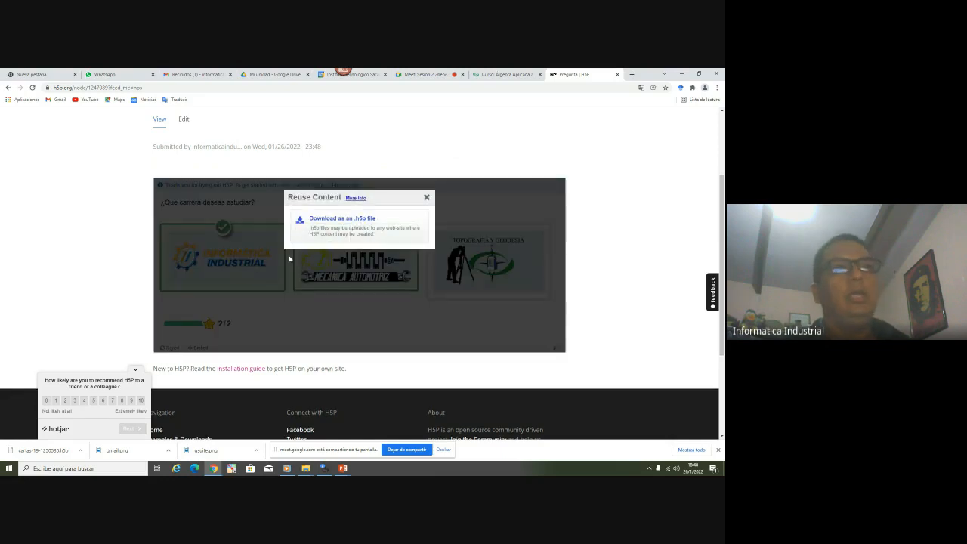
{"action": "left_click", "coordinate": [342, 219]}
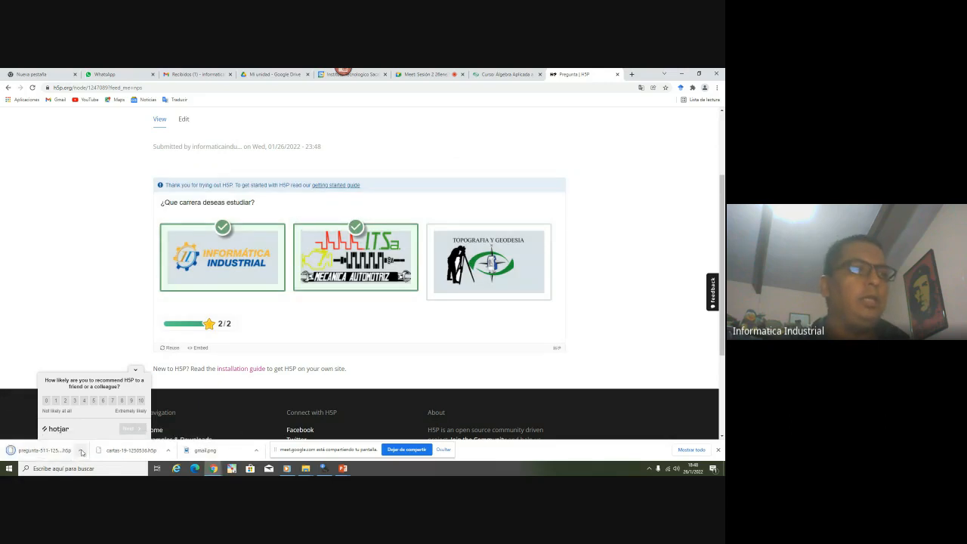
{"action": "left_click", "coordinate": [80, 451]}
{"action": "left_click", "coordinate": [110, 426]}
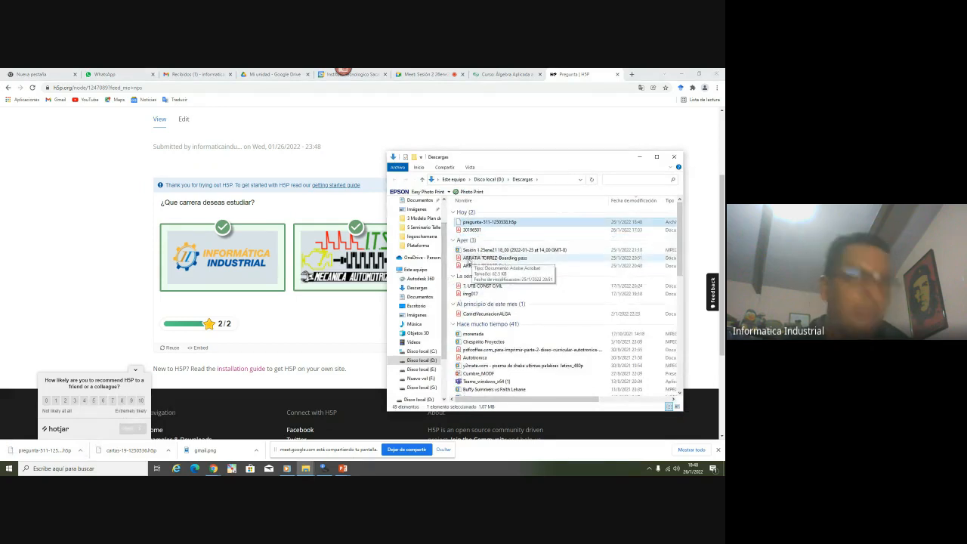
Paste pregunta-511-1250538.h5p into the Plataforma folder and return to the Álgebra course page
{"action": "key", "text": "alt+Tab"}
{"action": "key", "text": "alt+Tab"}
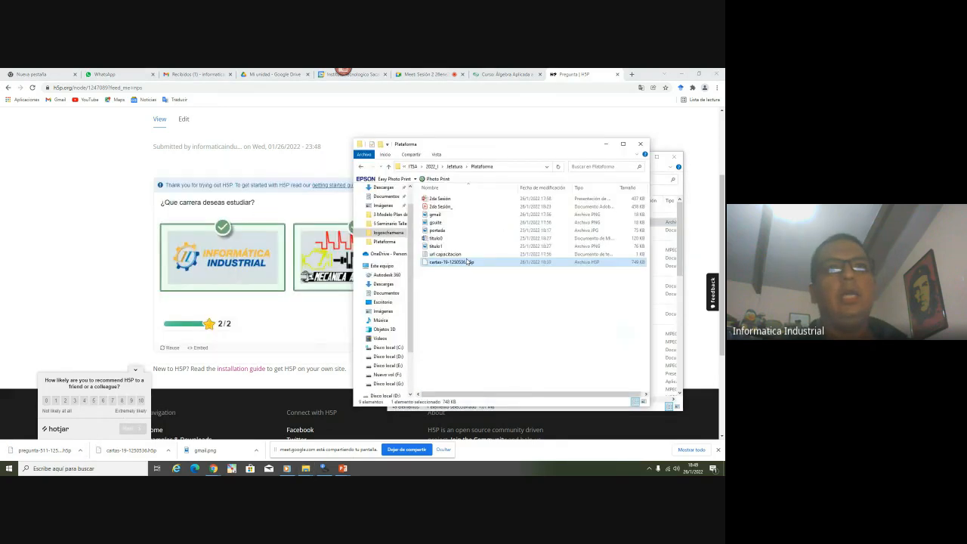
{"action": "right_click", "coordinate": [451, 307]}
{"action": "left_click", "coordinate": [469, 356]}
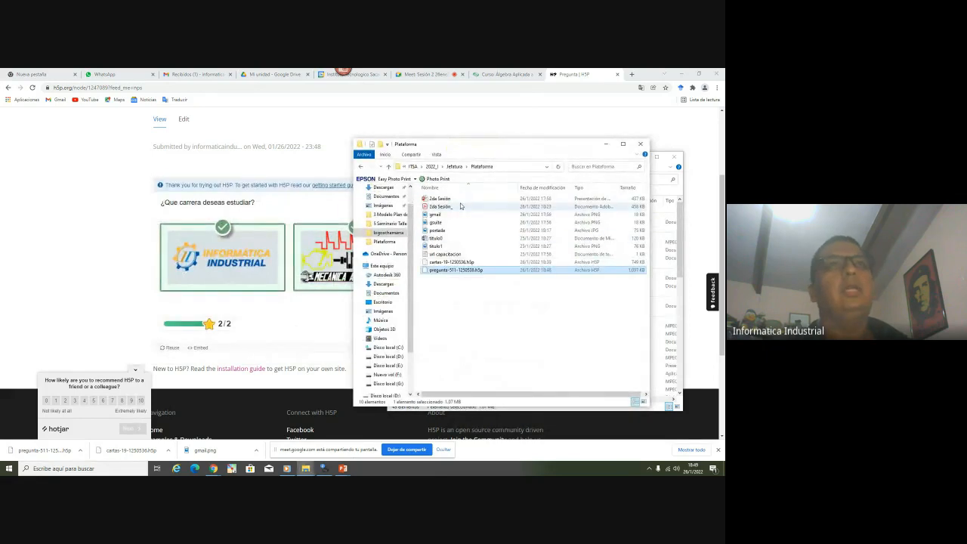
{"action": "left_click", "coordinate": [500, 75]}
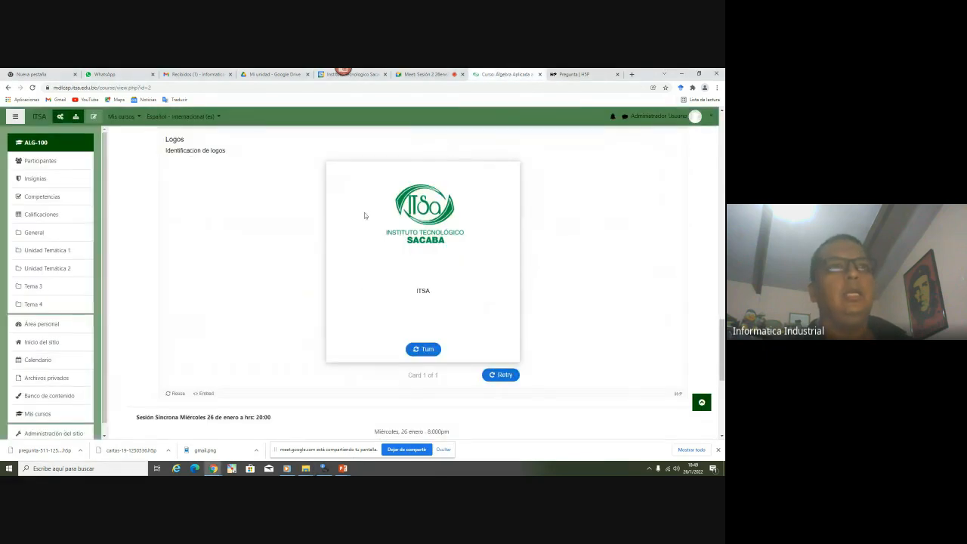
Turn on course editing and delete the Logos H5P activity
{"action": "left_click", "coordinate": [94, 117]}
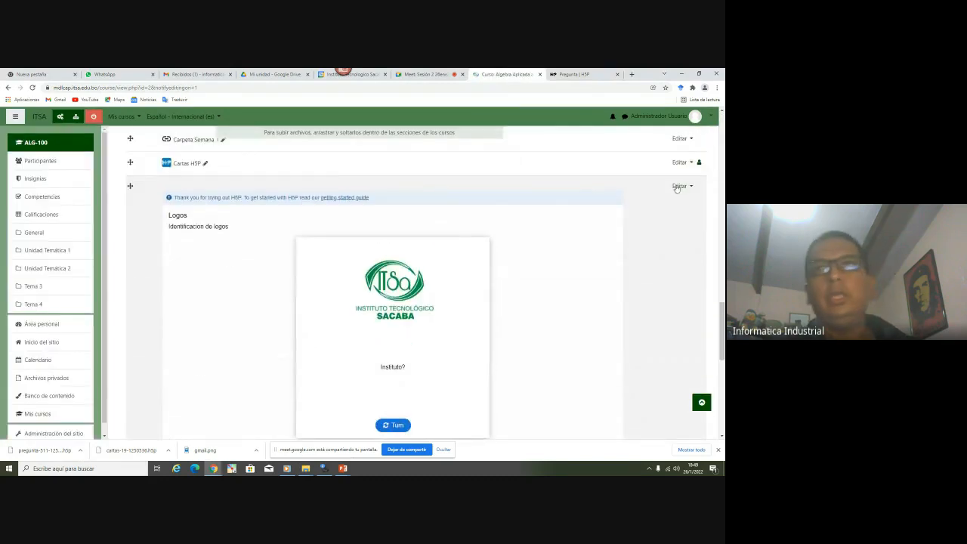
{"action": "left_click", "coordinate": [678, 187]}
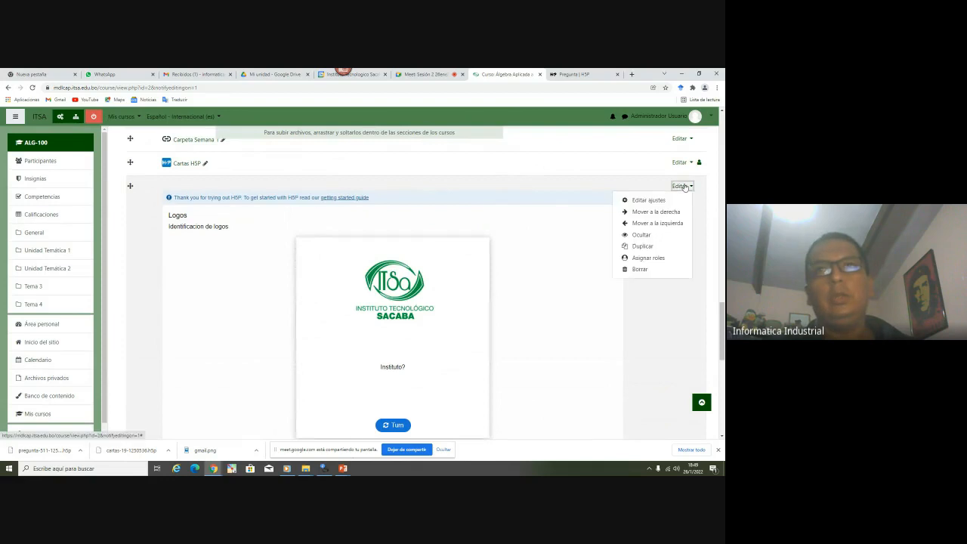
{"action": "left_click", "coordinate": [639, 269]}
{"action": "left_click", "coordinate": [541, 175]}
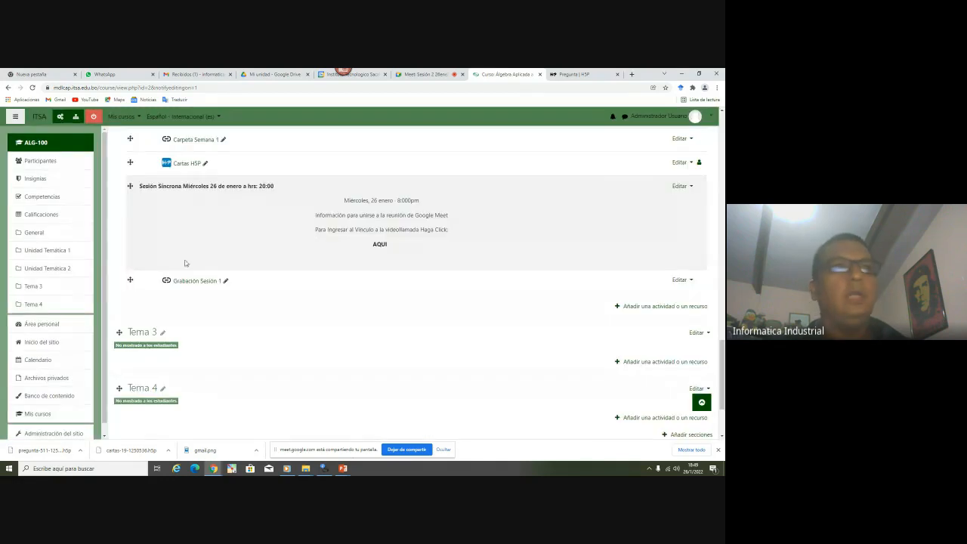
Open the activity chooser for Unidad Temática 2
{"action": "scroll", "coordinate": [187, 257], "scroll_direction": "up", "scroll_amount": 2}
{"action": "scroll", "coordinate": [226, 238], "scroll_direction": "down", "scroll_amount": 4}
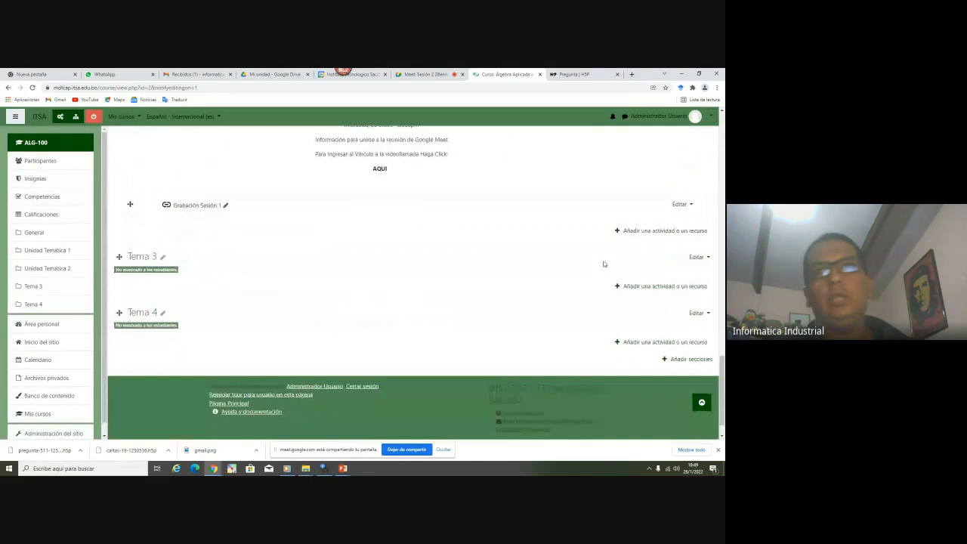
{"action": "left_click", "coordinate": [674, 232]}
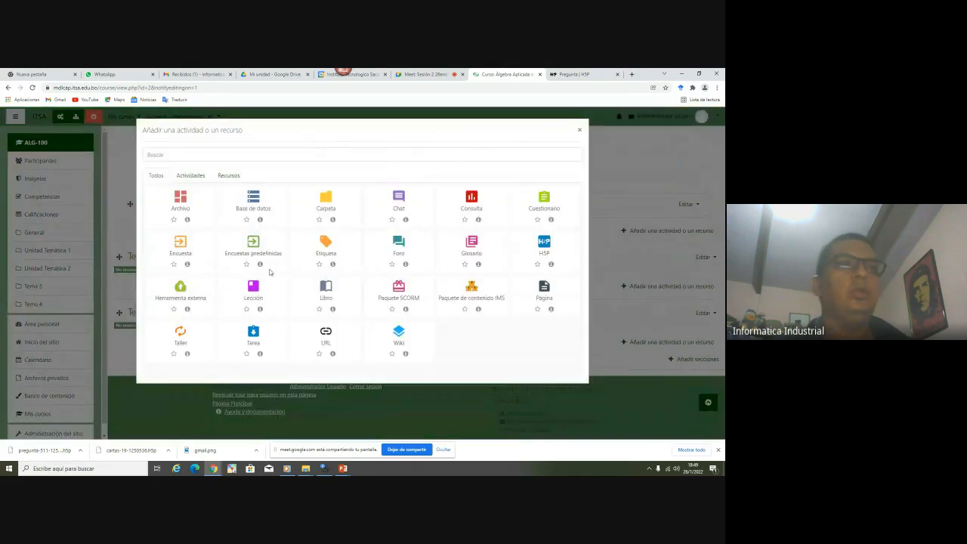
Create an H5P activity from pregunta-511-1250538.h5p named 'Selección de Carrera'
{"action": "left_click", "coordinate": [545, 245]}
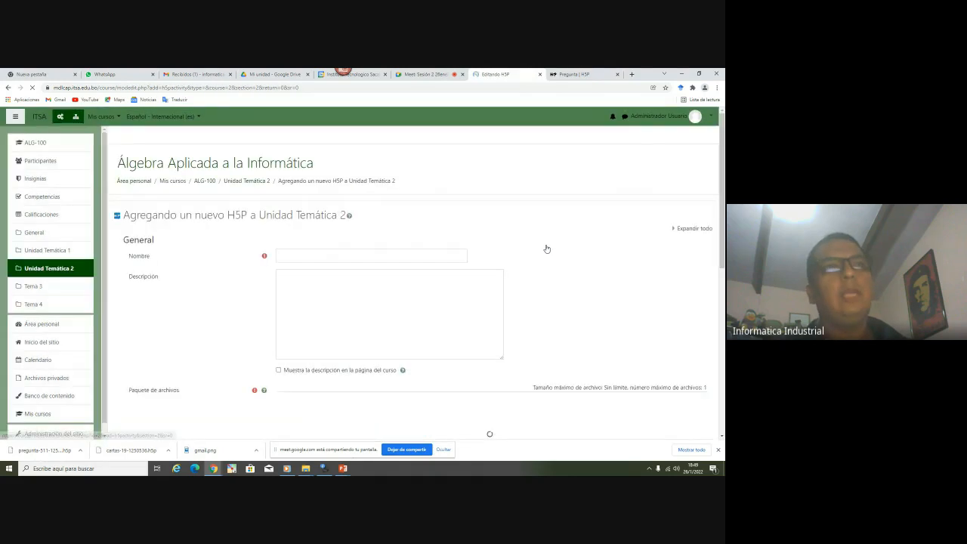
{"action": "scroll", "coordinate": [199, 299], "scroll_direction": "down", "scroll_amount": 3}
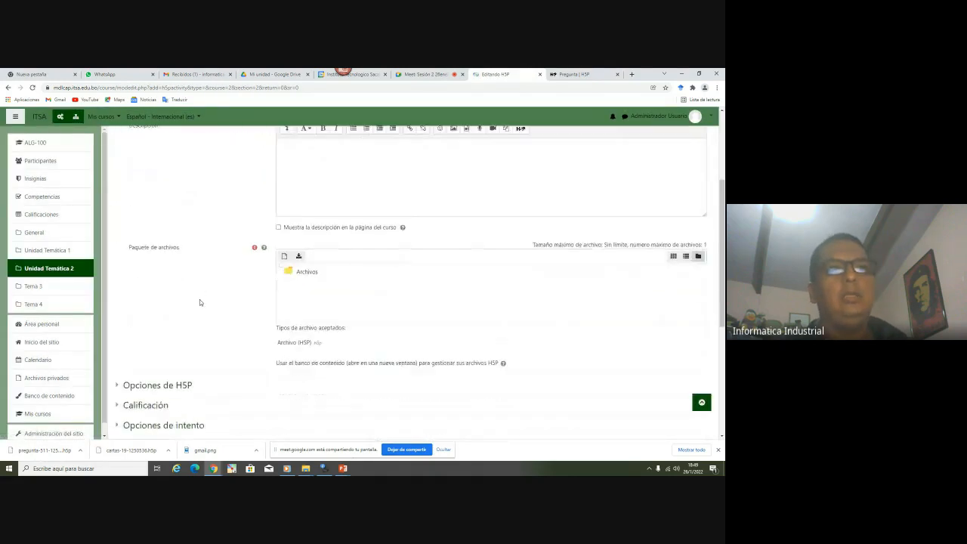
{"action": "key", "text": "alt+Tab"}
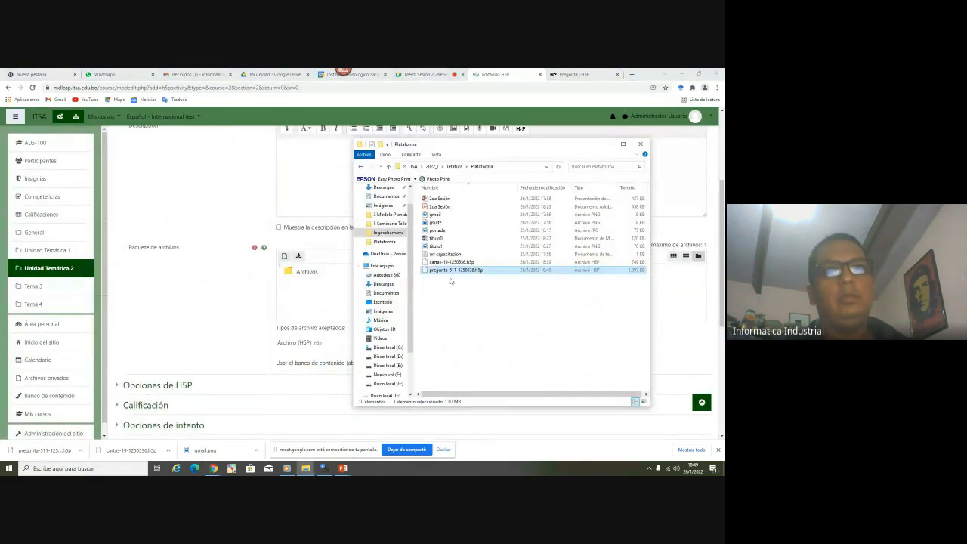
{"action": "left_click_drag", "start_coordinate": [438, 273], "coordinate": [329, 300]}
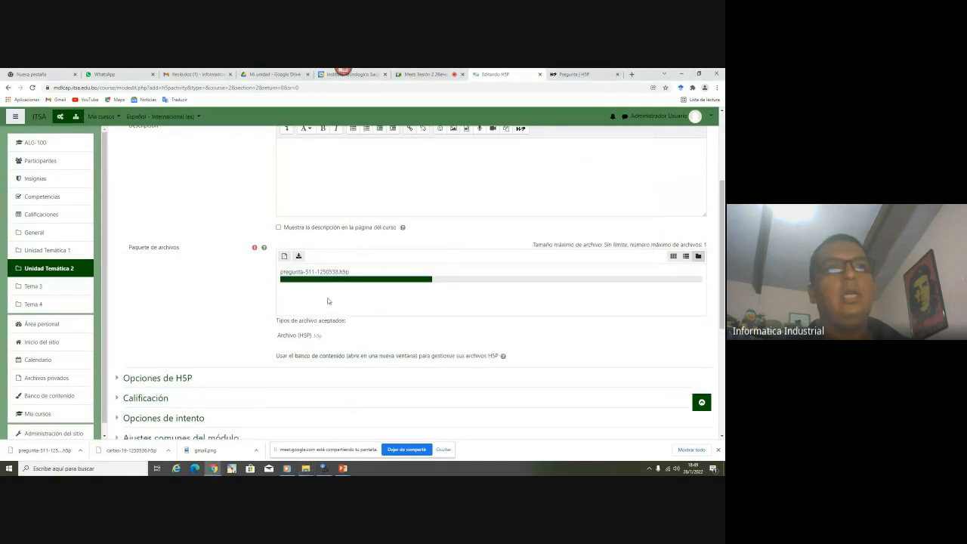
{"action": "scroll", "coordinate": [192, 322], "scroll_direction": "up", "scroll_amount": 2}
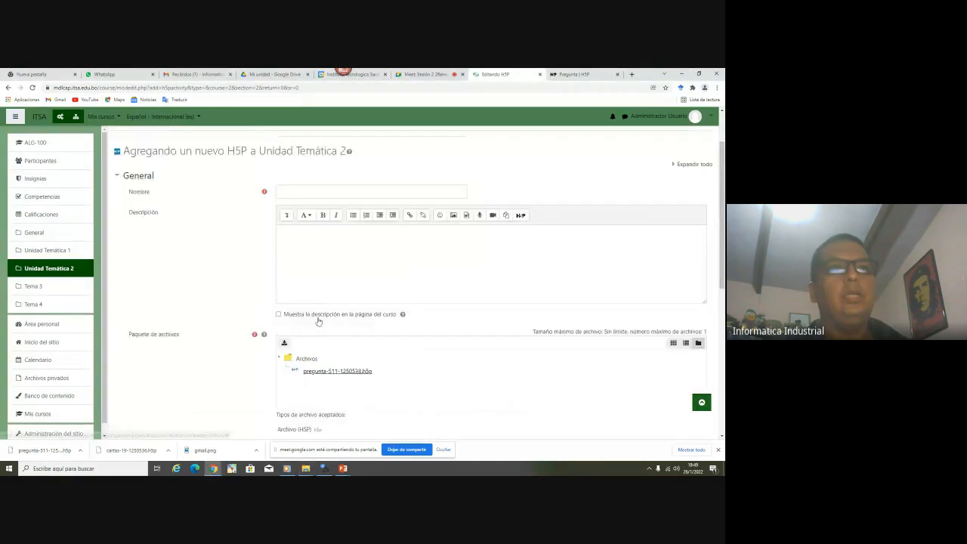
{"action": "left_click", "coordinate": [297, 218]}
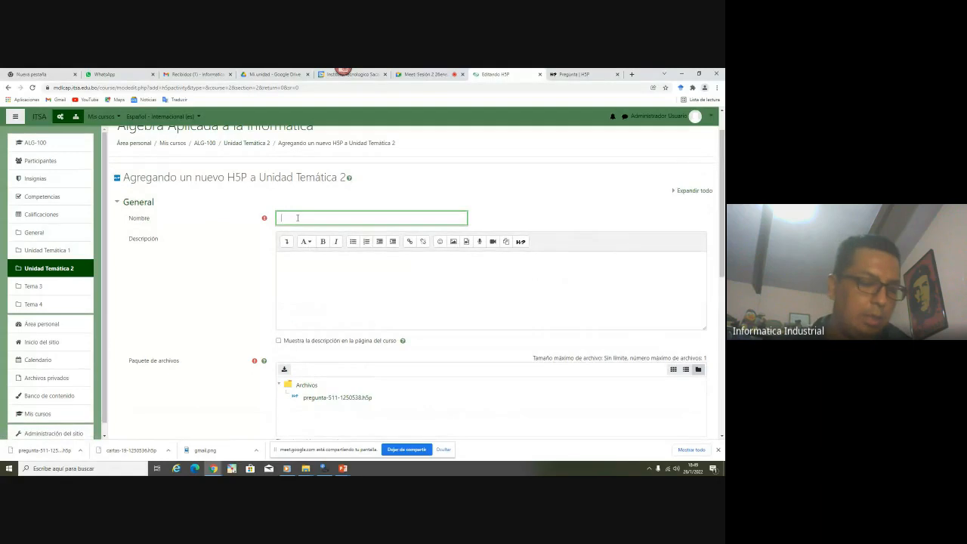
{"action": "type", "text": "Sele"}
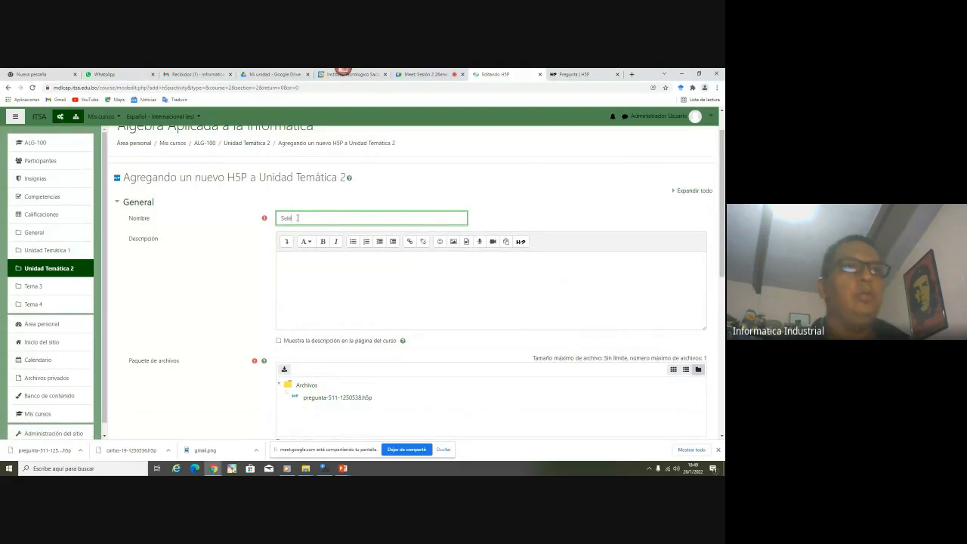
{"action": "type", "text": "cción de Carrera"}
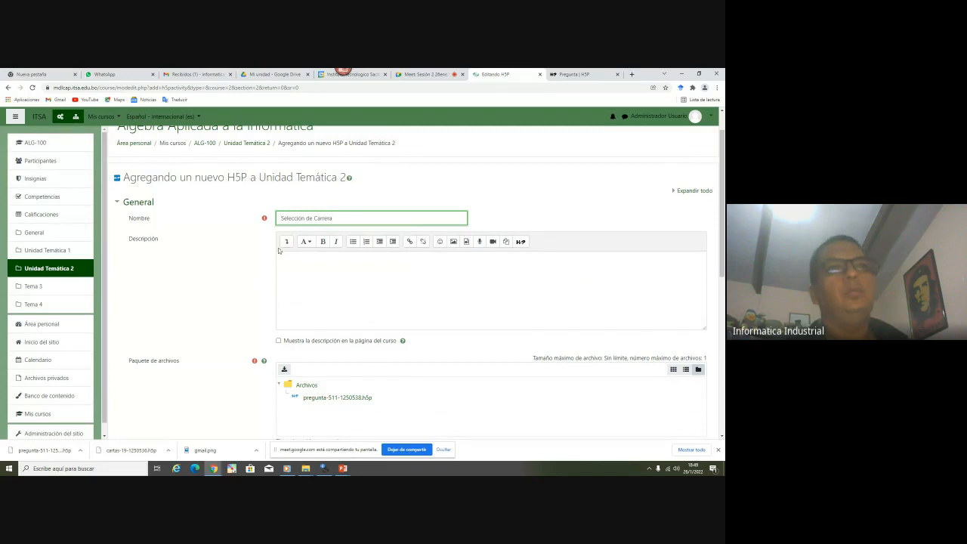
Set completion tracking to No indicar and save, returning to the course
{"action": "scroll", "coordinate": [295, 267], "scroll_direction": "down", "scroll_amount": 5}
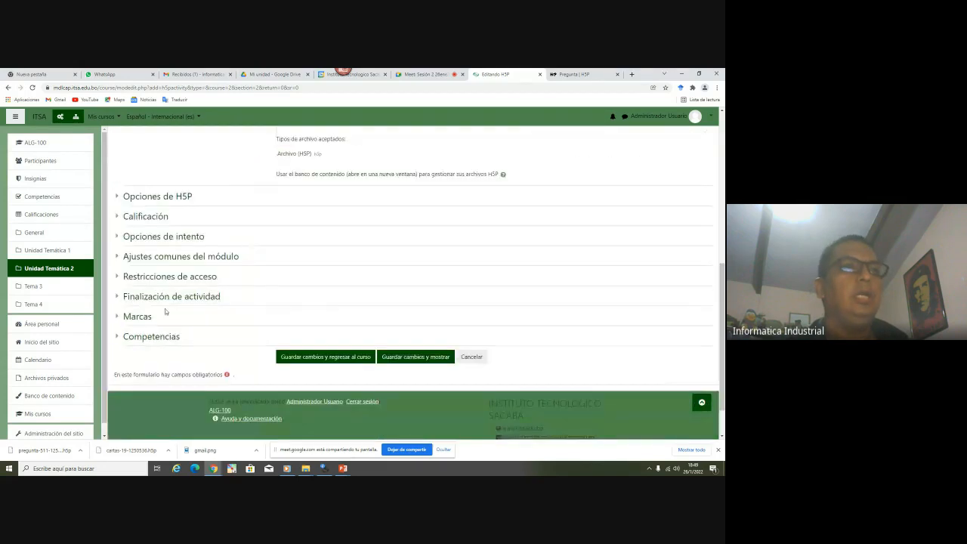
{"action": "left_click", "coordinate": [178, 296]}
{"action": "left_click", "coordinate": [309, 314]}
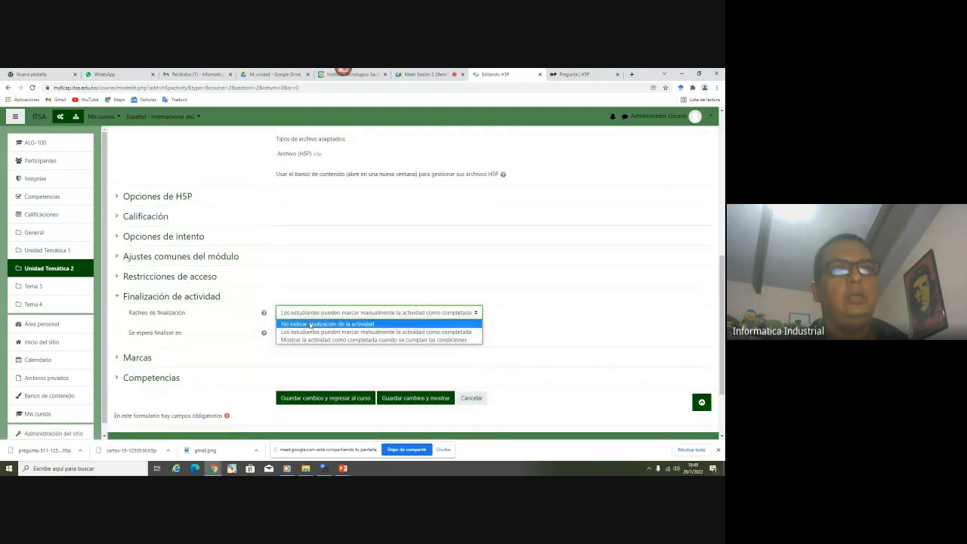
{"action": "left_click", "coordinate": [392, 325]}
{"action": "left_click", "coordinate": [550, 291]}
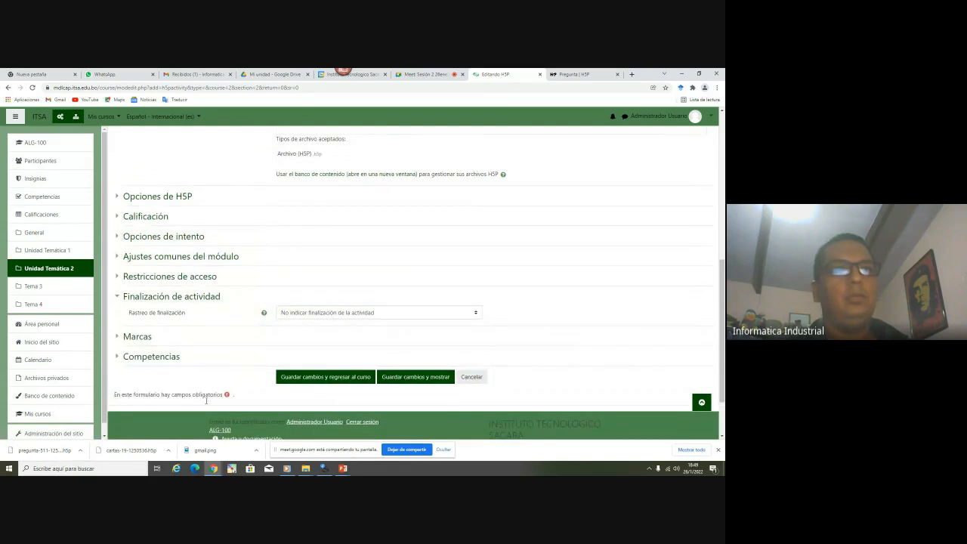
{"action": "left_click", "coordinate": [343, 381]}
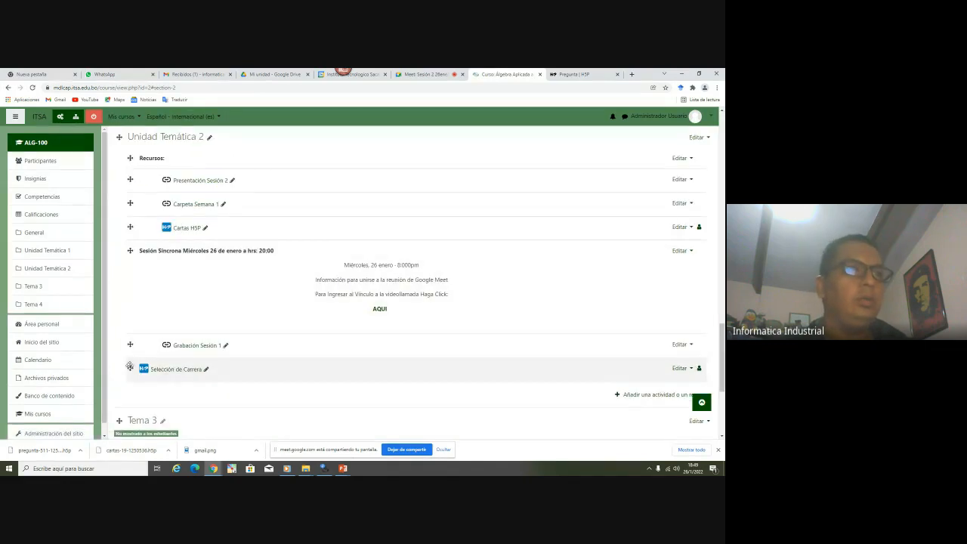
Move Selección de Carrera below Cartas H5P, indent it twice, and turn editing off
{"action": "left_click_drag", "start_coordinate": [130, 368], "coordinate": [132, 252]}
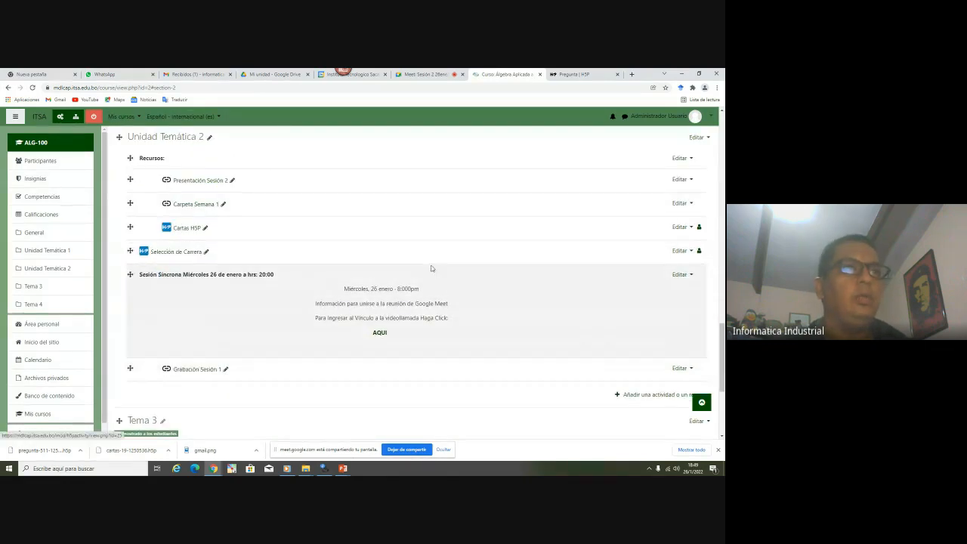
{"action": "left_click", "coordinate": [680, 250]}
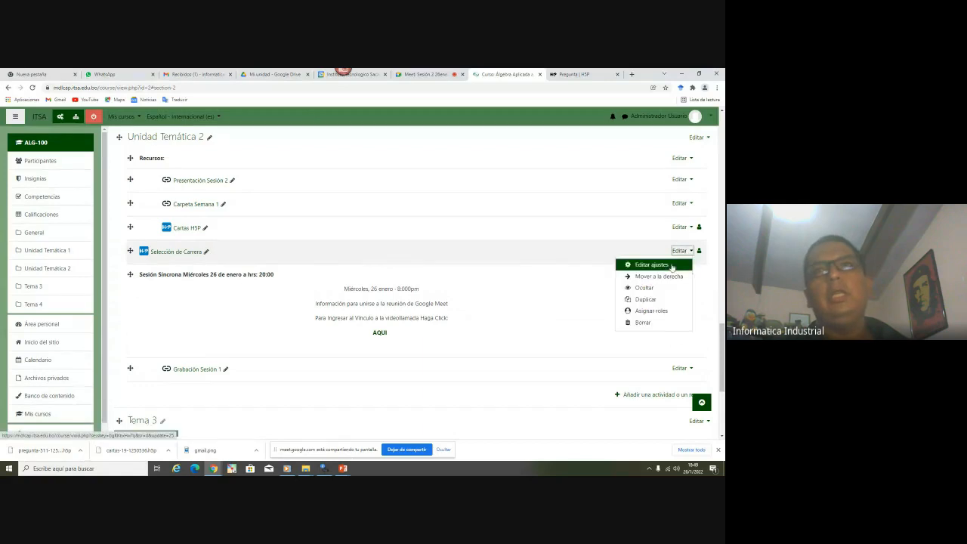
{"action": "left_click", "coordinate": [658, 276]}
{"action": "left_click", "coordinate": [687, 251]}
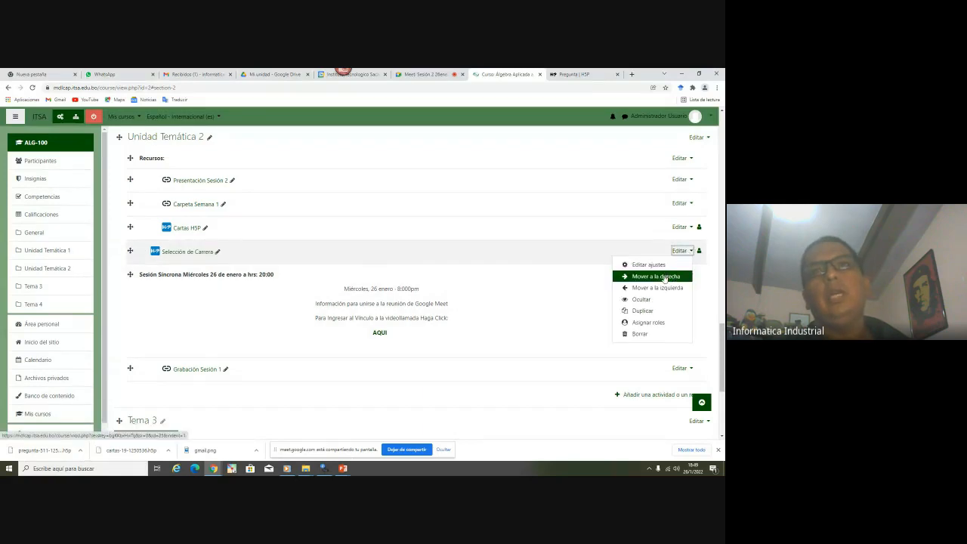
{"action": "left_click", "coordinate": [658, 276]}
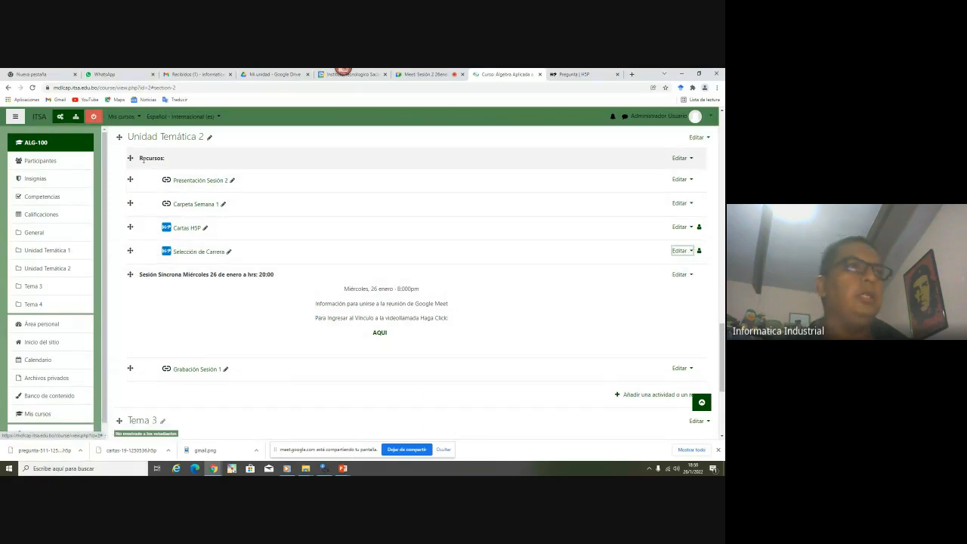
{"action": "triple_click", "coordinate": [147, 160]}
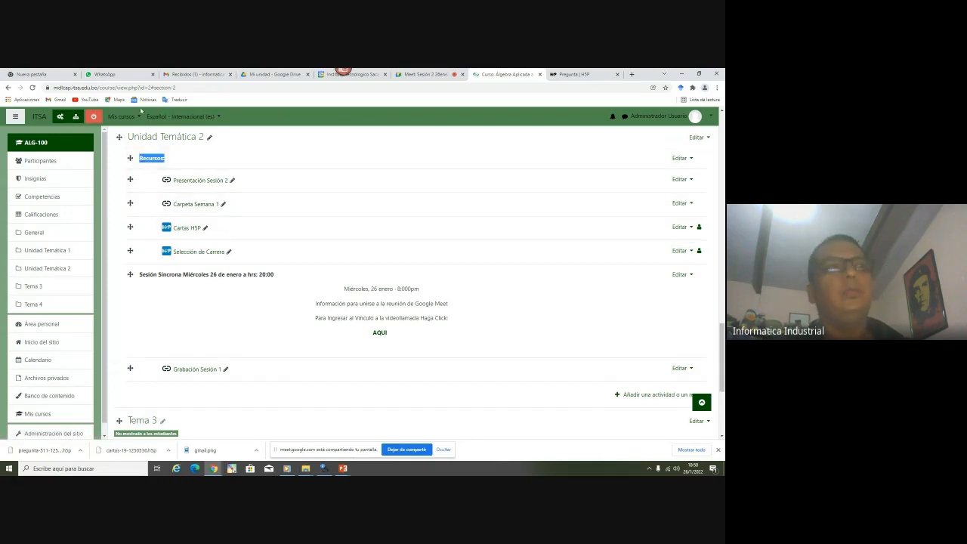
{"action": "left_click", "coordinate": [94, 117]}
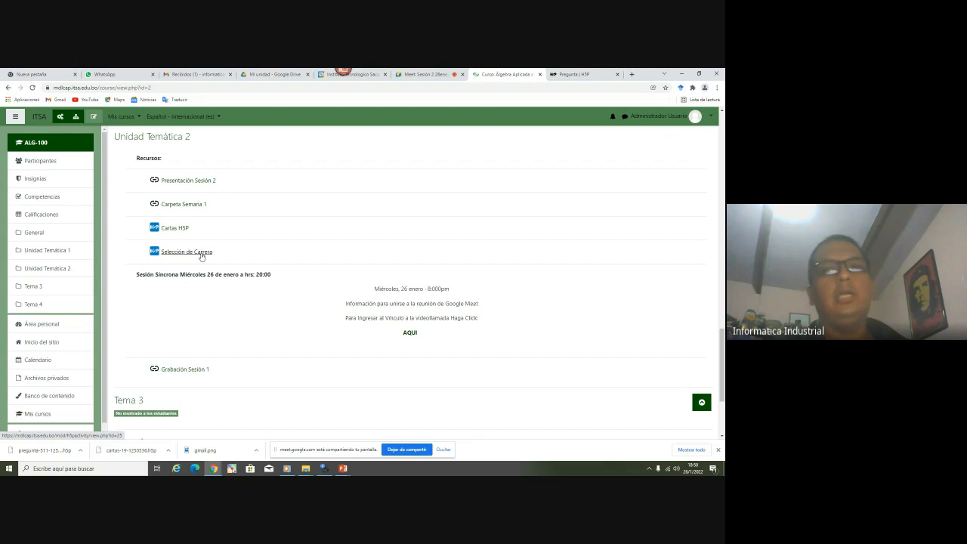
Open Selección de Carrera and check Topografía y Geodesia, which is marked wrong
{"action": "left_click", "coordinate": [200, 255]}
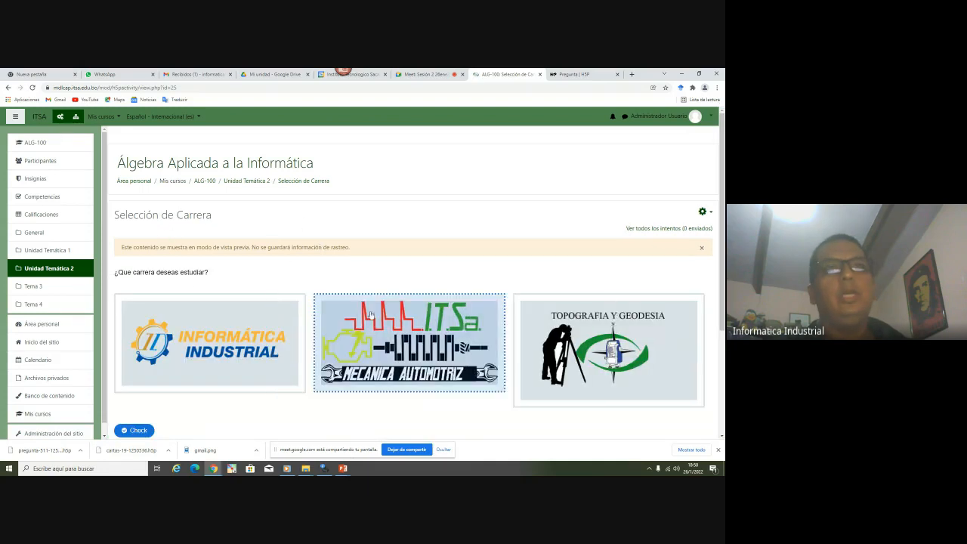
{"action": "scroll", "coordinate": [388, 151], "scroll_direction": "down", "scroll_amount": 1}
{"action": "scroll", "coordinate": [386, 151], "scroll_direction": "down", "scroll_amount": 1}
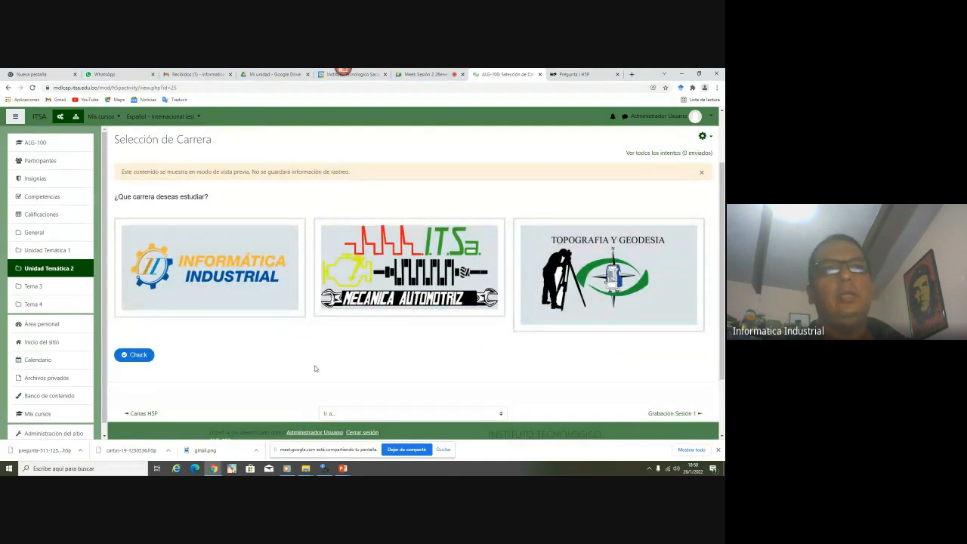
{"action": "scroll", "coordinate": [335, 346], "scroll_direction": "down", "scroll_amount": 1}
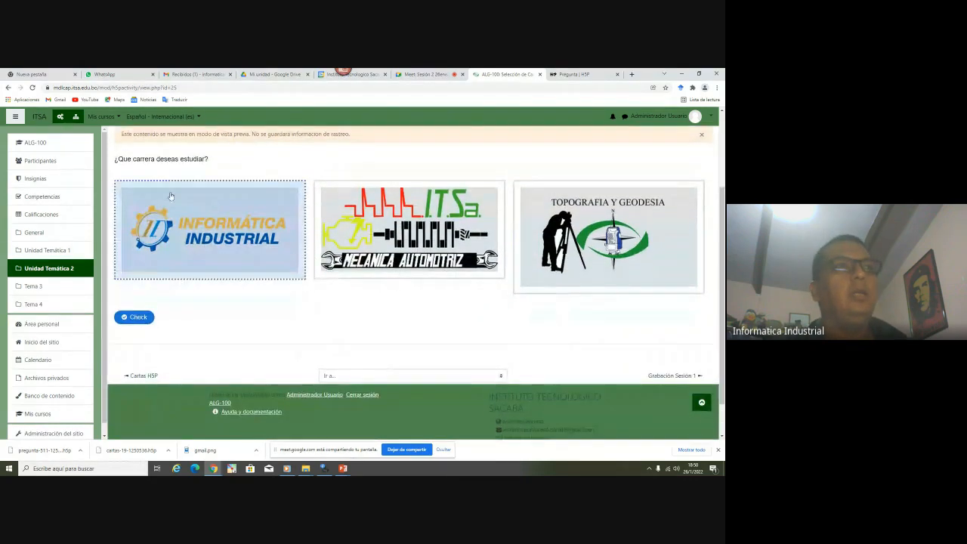
{"action": "triple_click", "coordinate": [168, 159]}
{"action": "left_click", "coordinate": [424, 198]}
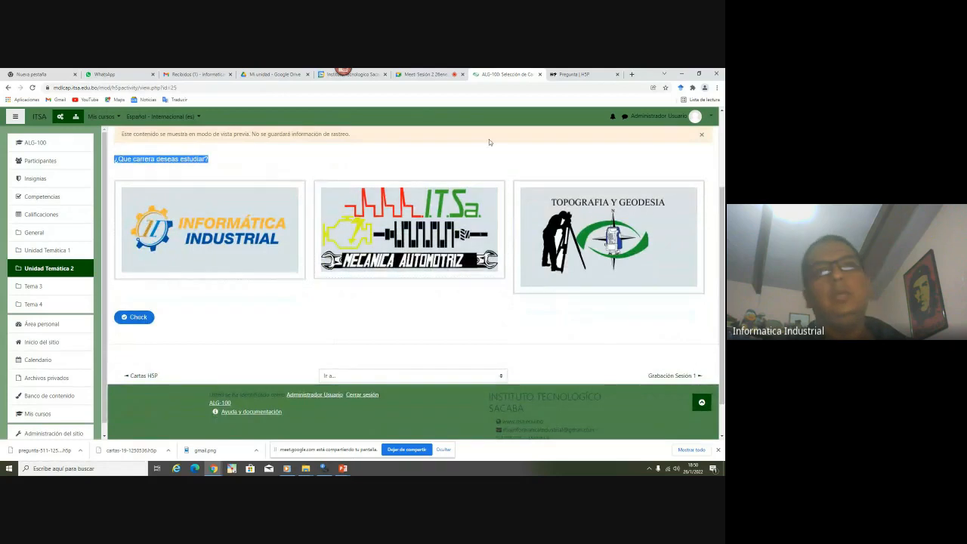
{"action": "left_click", "coordinate": [631, 238]}
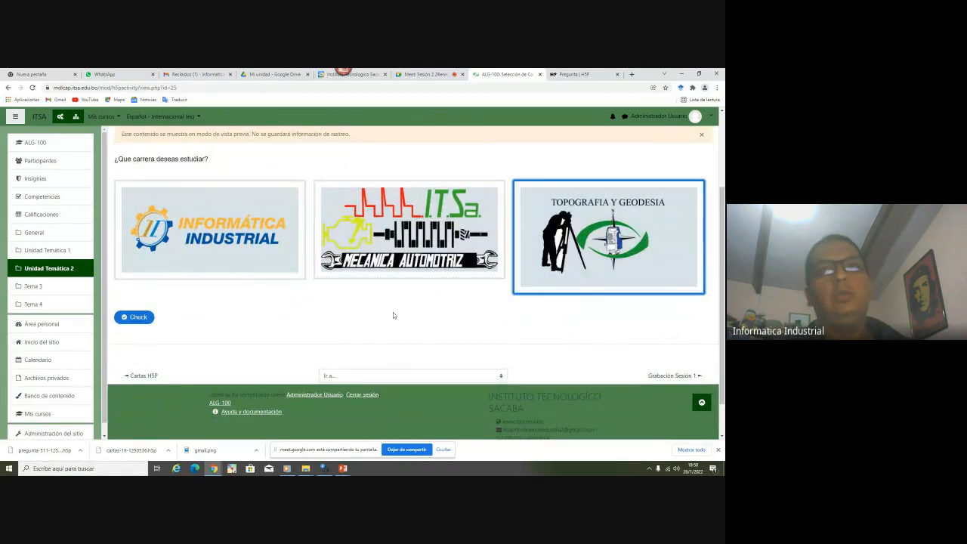
{"action": "left_click", "coordinate": [133, 317]}
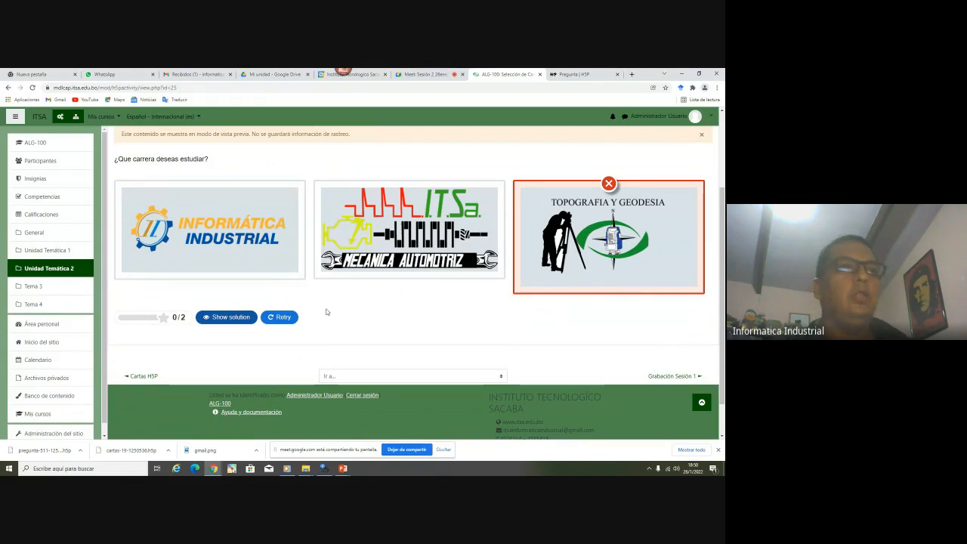
Retry with only Mecánica Automotriz selected, scoring 1/2
{"action": "left_click", "coordinate": [278, 318]}
{"action": "left_click", "coordinate": [236, 241]}
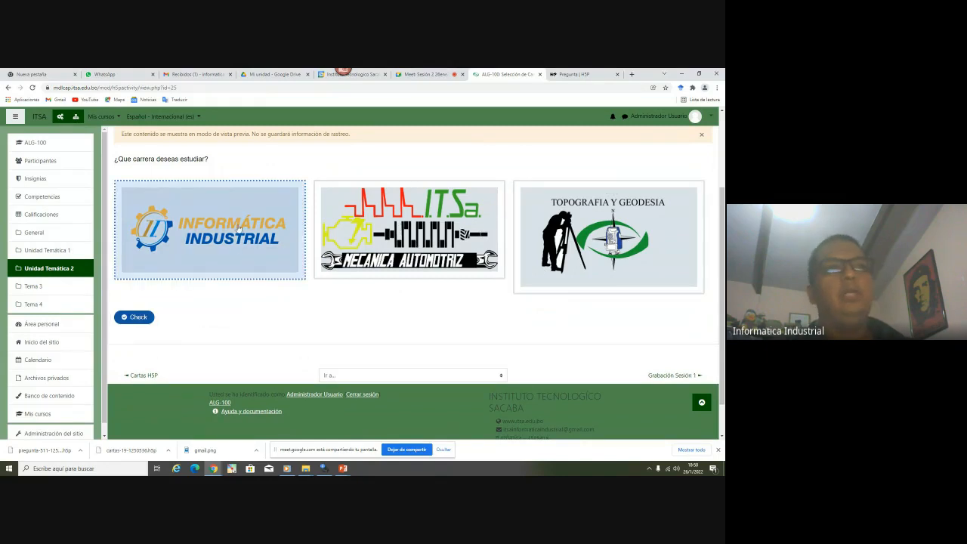
{"action": "left_click", "coordinate": [408, 231]}
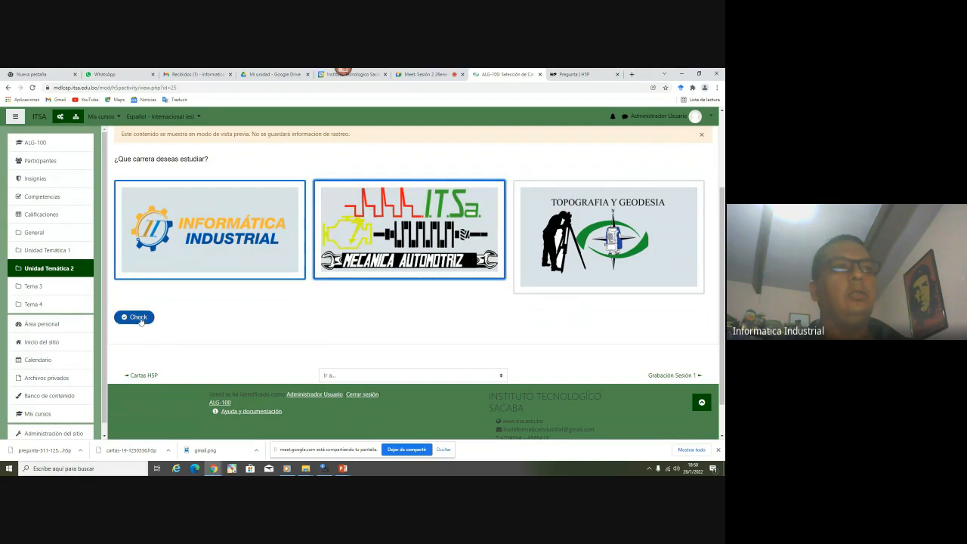
{"action": "left_click", "coordinate": [608, 237]}
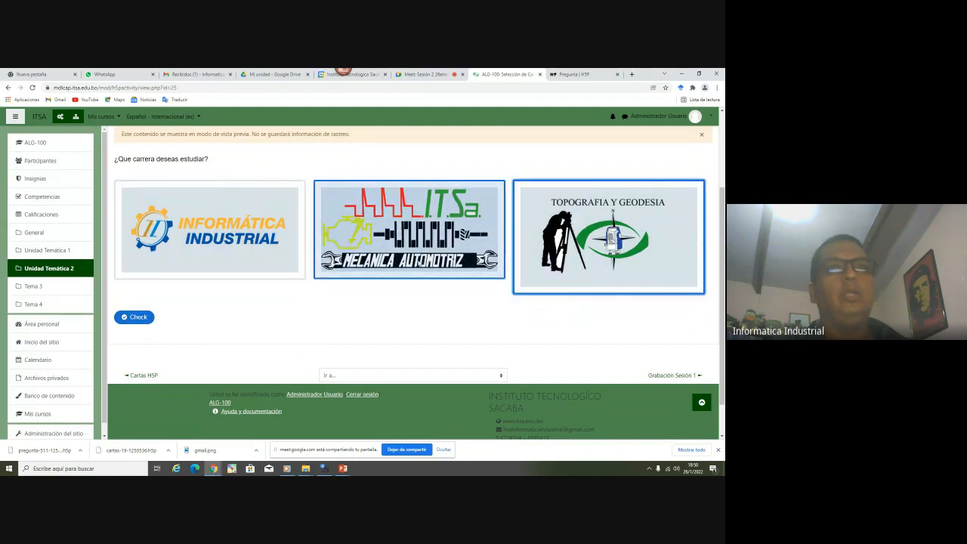
{"action": "left_click", "coordinate": [431, 259]}
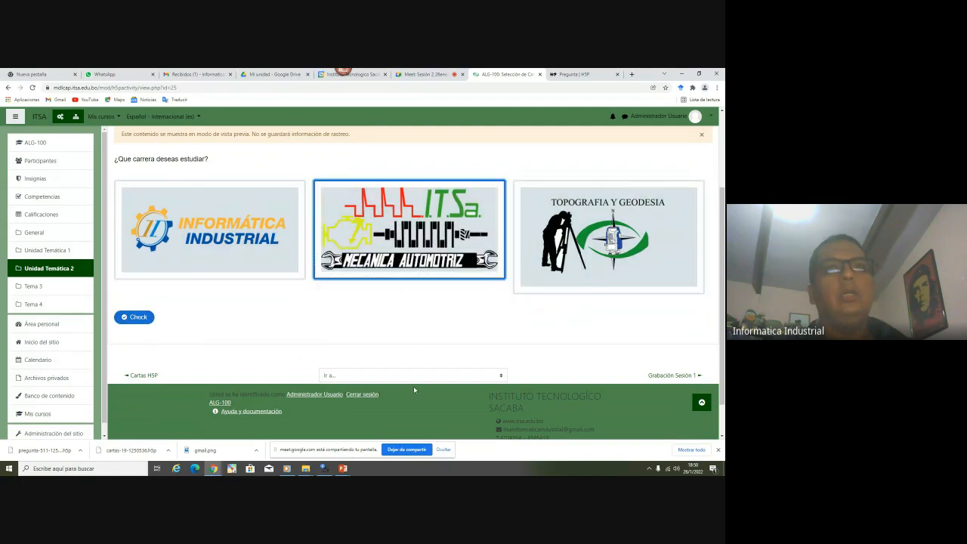
{"action": "left_click", "coordinate": [136, 316]}
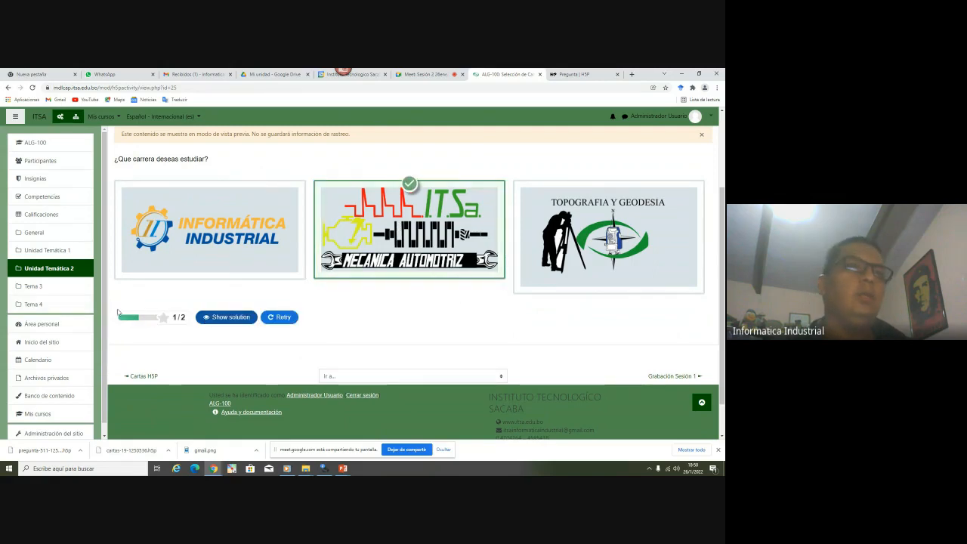
Retry with Informática Industrial and Mecánica Automotriz for 2/2, then return to Unidad Temática 2
{"action": "left_click", "coordinate": [281, 317]}
{"action": "left_click", "coordinate": [204, 222]}
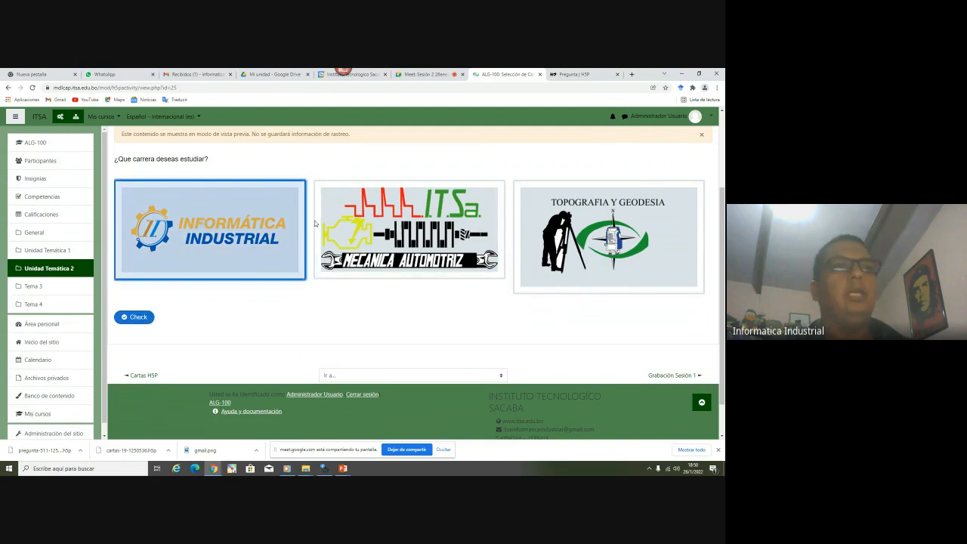
{"action": "left_click", "coordinate": [357, 224]}
{"action": "left_click", "coordinate": [138, 317]}
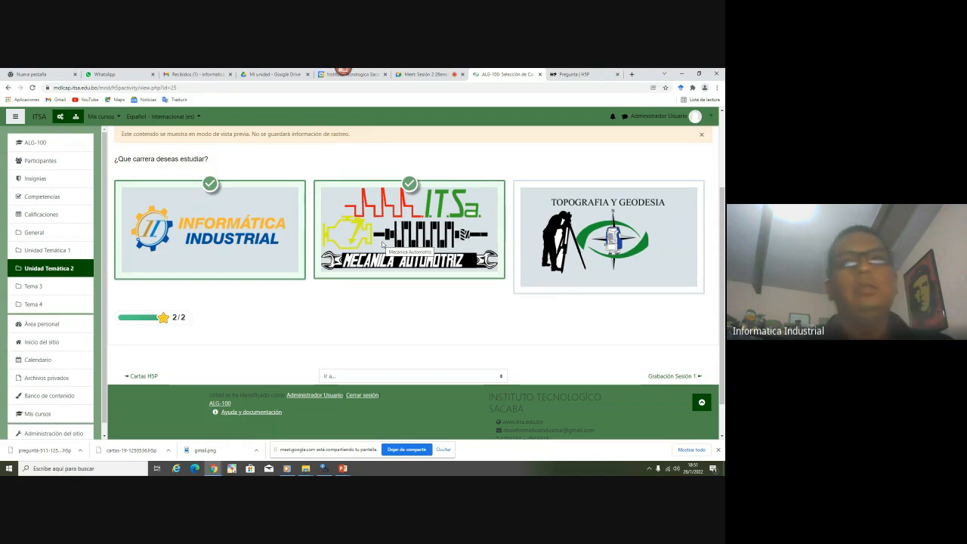
{"action": "scroll", "coordinate": [489, 292], "scroll_direction": "up", "scroll_amount": 1}
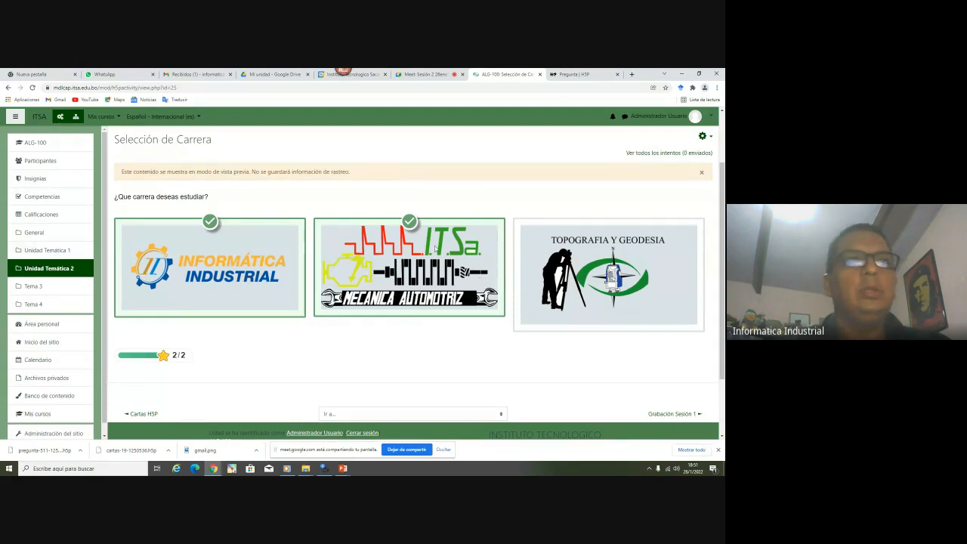
{"action": "left_click", "coordinate": [54, 274]}
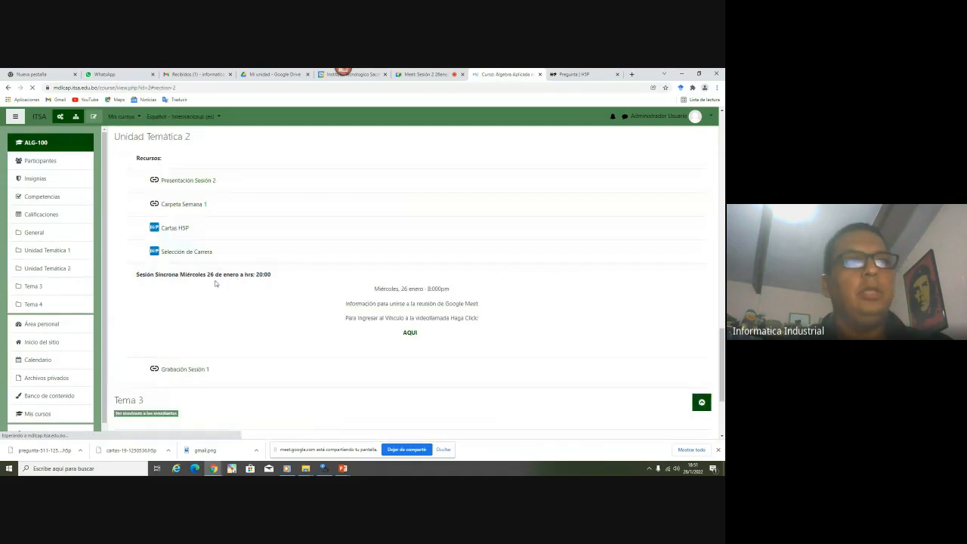
{"action": "left_click", "coordinate": [343, 469]}
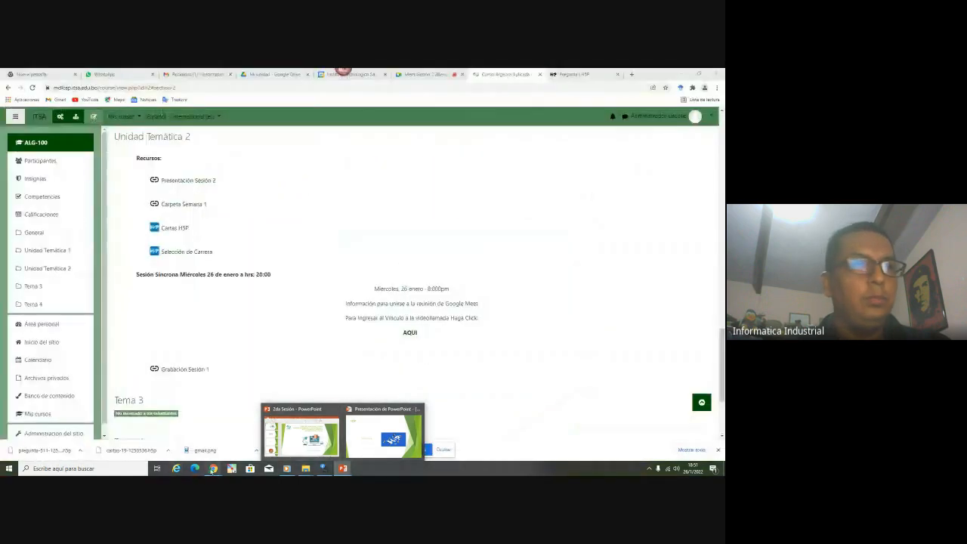
Go from the Pregunta H5P page to H5P.org's new interactive content page
{"action": "mouse_move", "coordinate": [213, 469]}
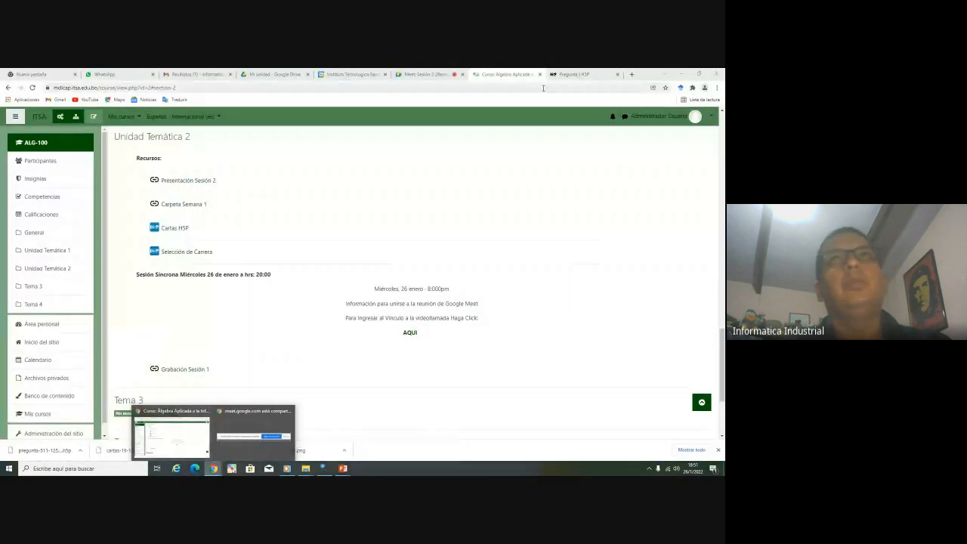
{"action": "left_click", "coordinate": [567, 75]}
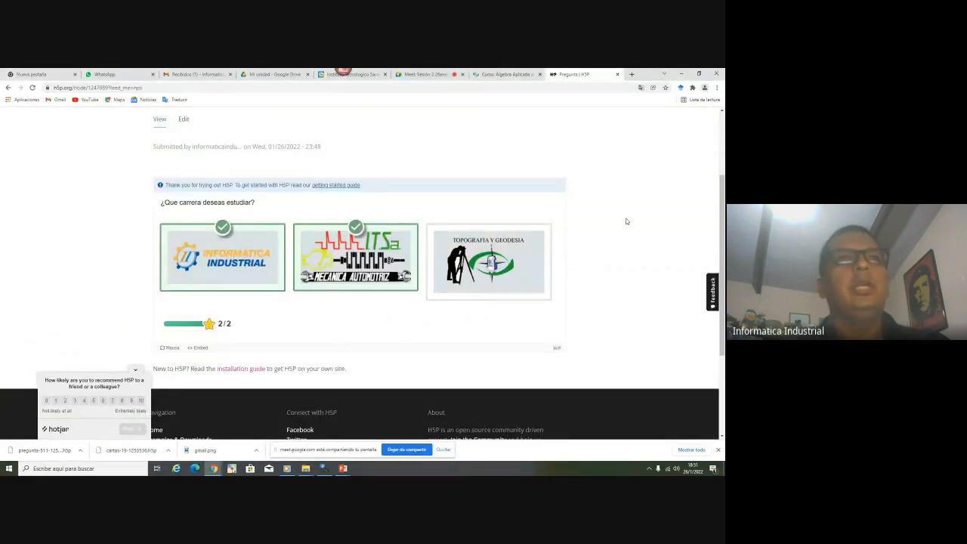
{"action": "left_click", "coordinate": [556, 349]}
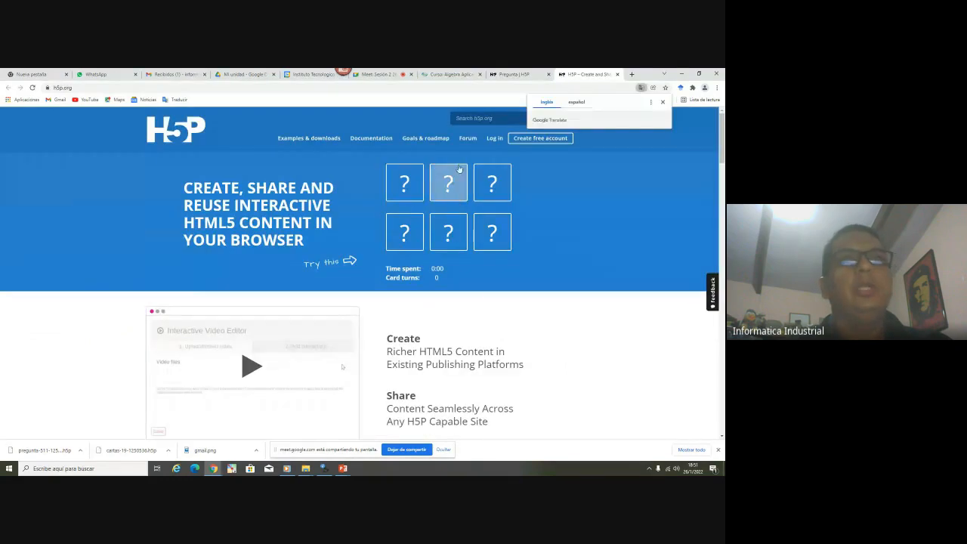
{"action": "left_click", "coordinate": [495, 139]}
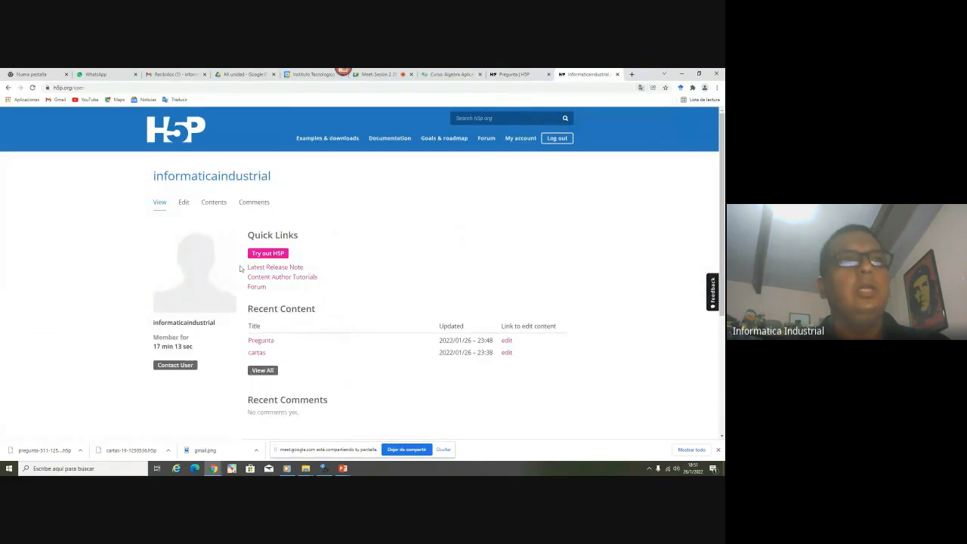
{"action": "left_click", "coordinate": [277, 255]}
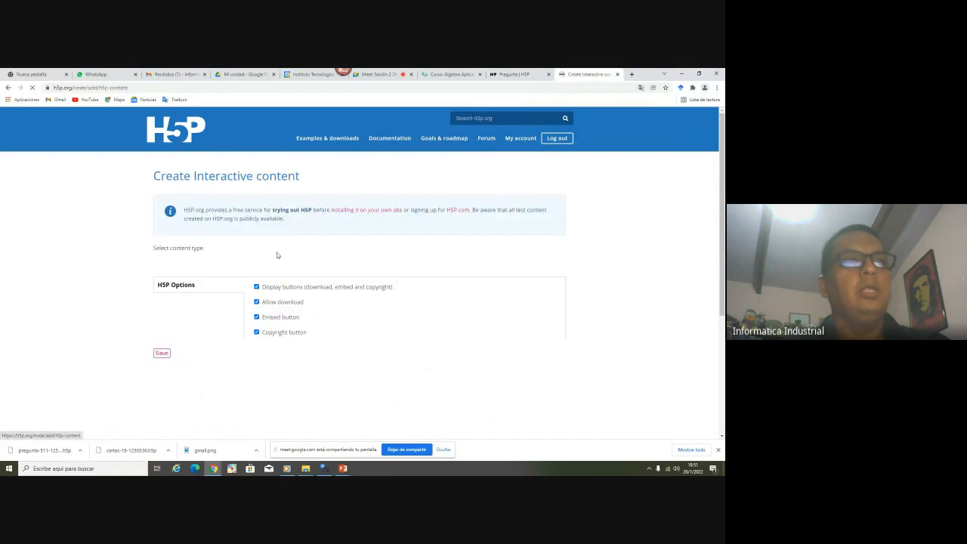
Browse the content types sorted newest first, alphabetically, then by recently used
{"action": "scroll", "coordinate": [63, 281], "scroll_direction": "down", "scroll_amount": 3}
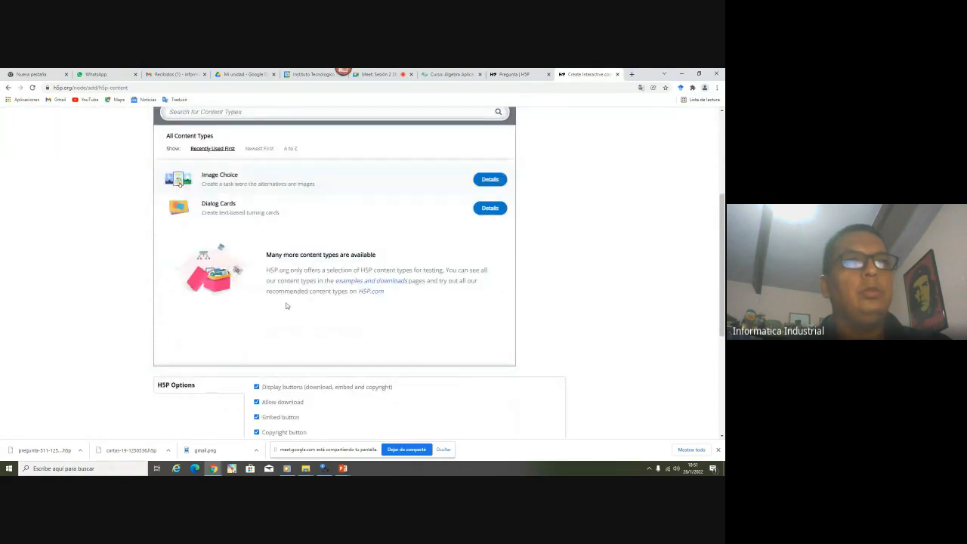
{"action": "scroll", "coordinate": [219, 285], "scroll_direction": "down", "scroll_amount": 5}
{"action": "scroll", "coordinate": [212, 286], "scroll_direction": "up", "scroll_amount": 4}
{"action": "scroll", "coordinate": [211, 286], "scroll_direction": "up", "scroll_amount": 1}
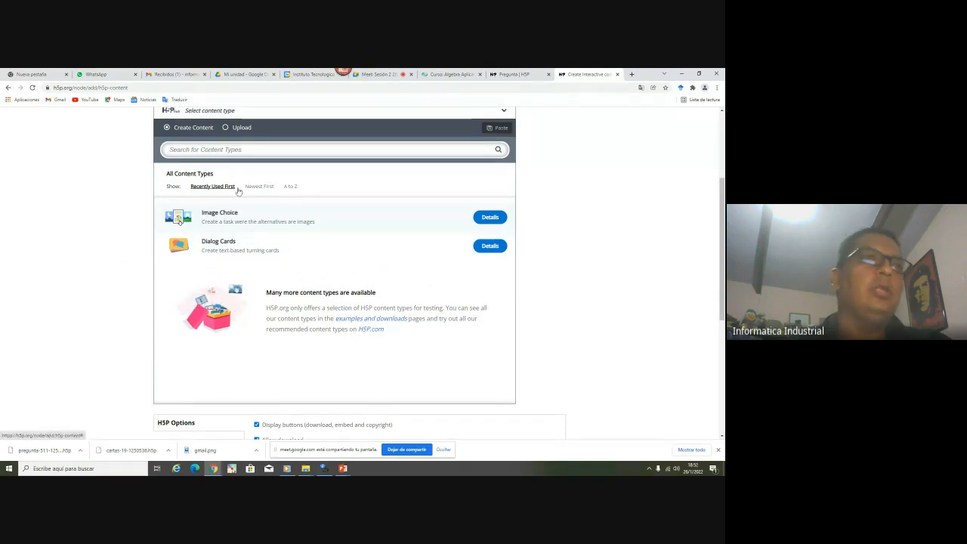
{"action": "left_click", "coordinate": [269, 189]}
{"action": "left_click", "coordinate": [290, 187]}
{"action": "left_click", "coordinate": [267, 190]}
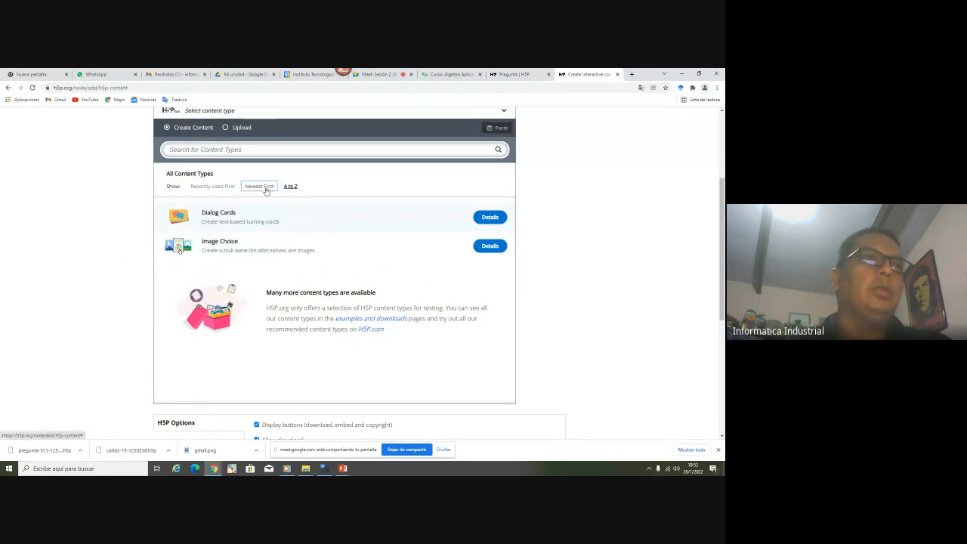
{"action": "left_click", "coordinate": [225, 190]}
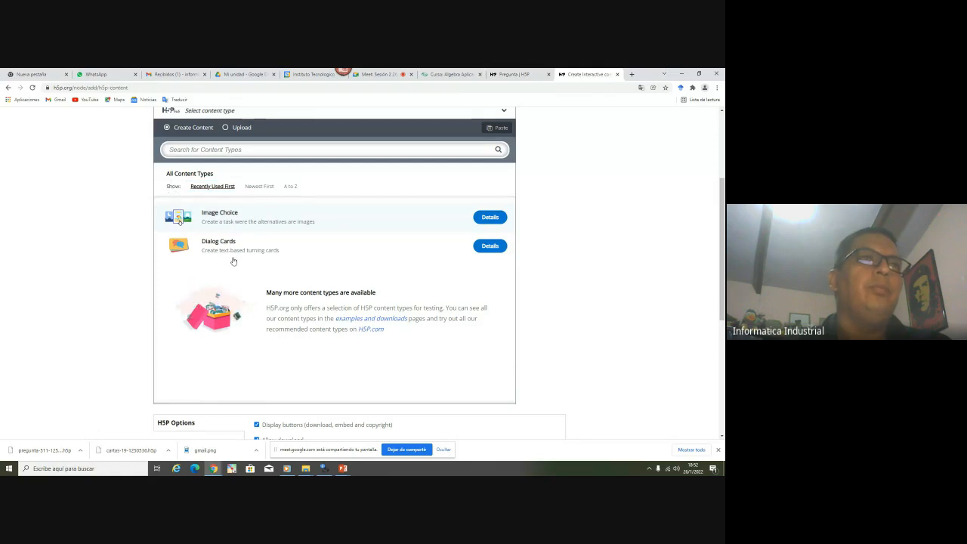
Review the finished career-choice image quiz, then return to the Moodle algebra course page
{"action": "scroll", "coordinate": [370, 352], "scroll_direction": "up", "scroll_amount": 1}
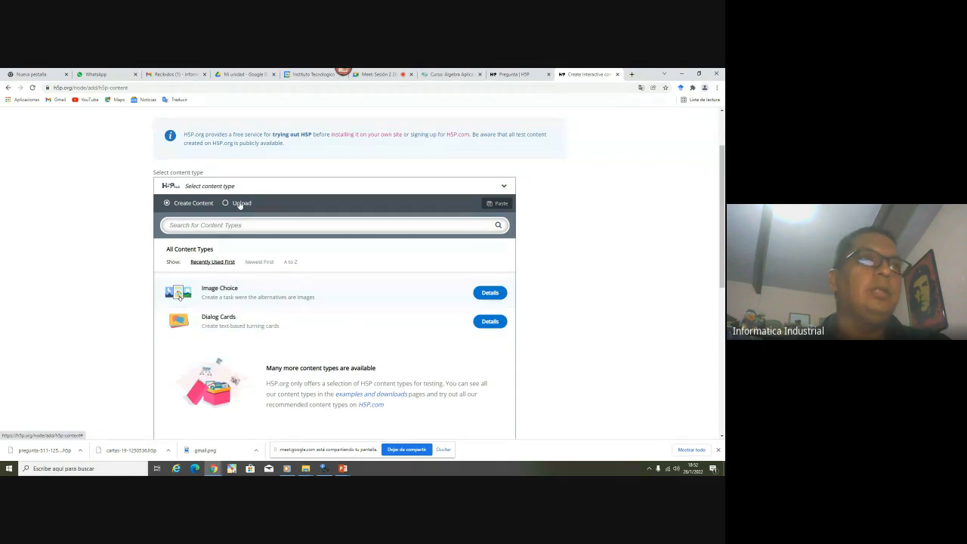
{"action": "scroll", "coordinate": [287, 259], "scroll_direction": "up", "scroll_amount": 1}
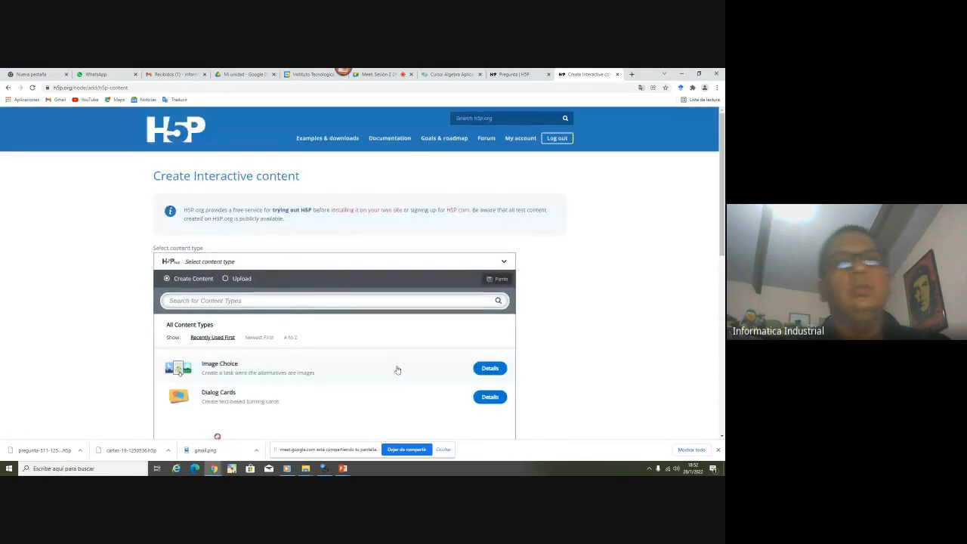
{"action": "scroll", "coordinate": [393, 372], "scroll_direction": "down", "scroll_amount": 1}
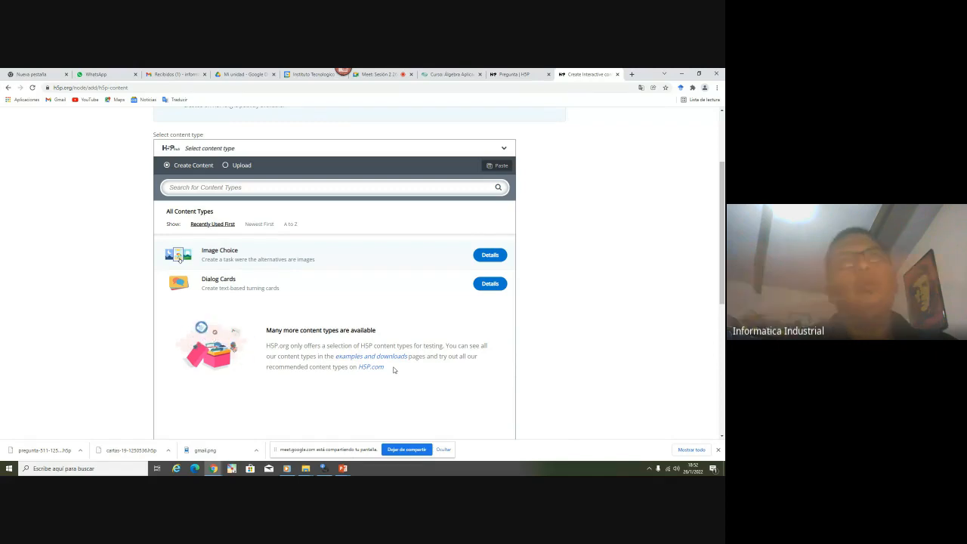
{"action": "left_click", "coordinate": [515, 74]}
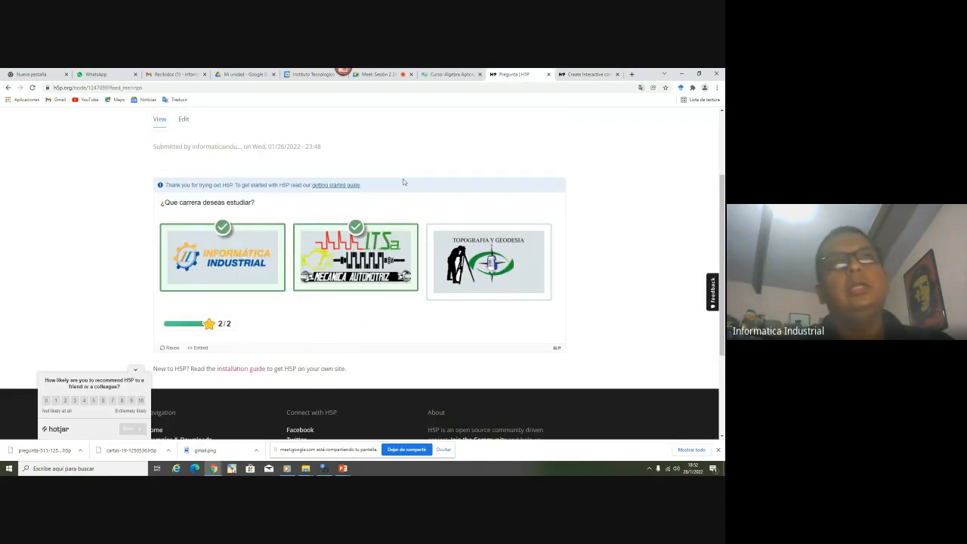
{"action": "left_click", "coordinate": [442, 75]}
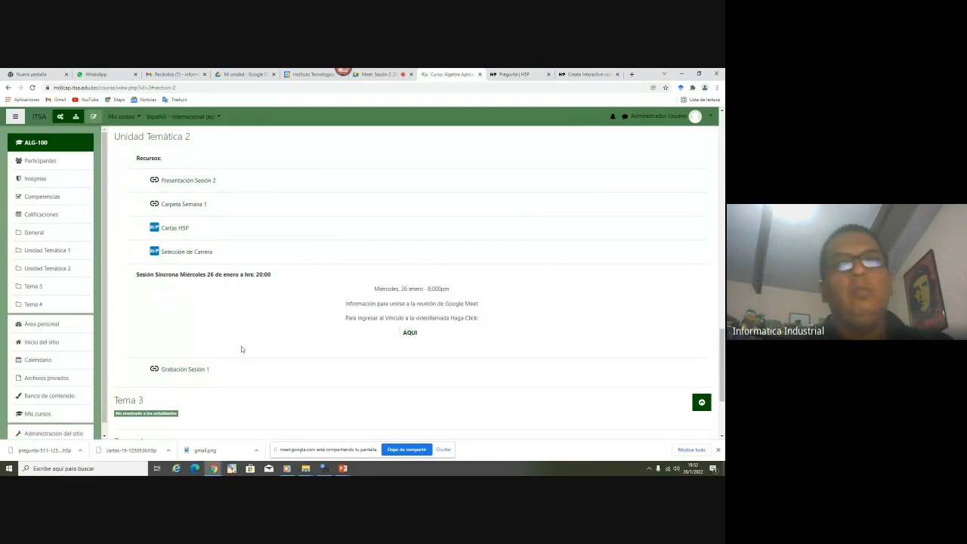
Turn on course editing, open and close the activity chooser, and bring up the PowerPoint slideshow
{"action": "left_click", "coordinate": [93, 117]}
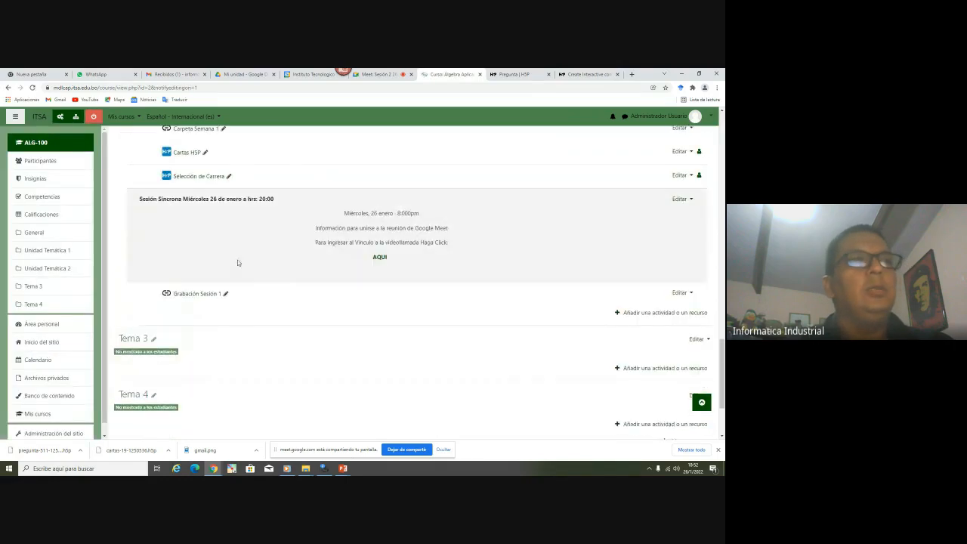
{"action": "left_click", "coordinate": [655, 320]}
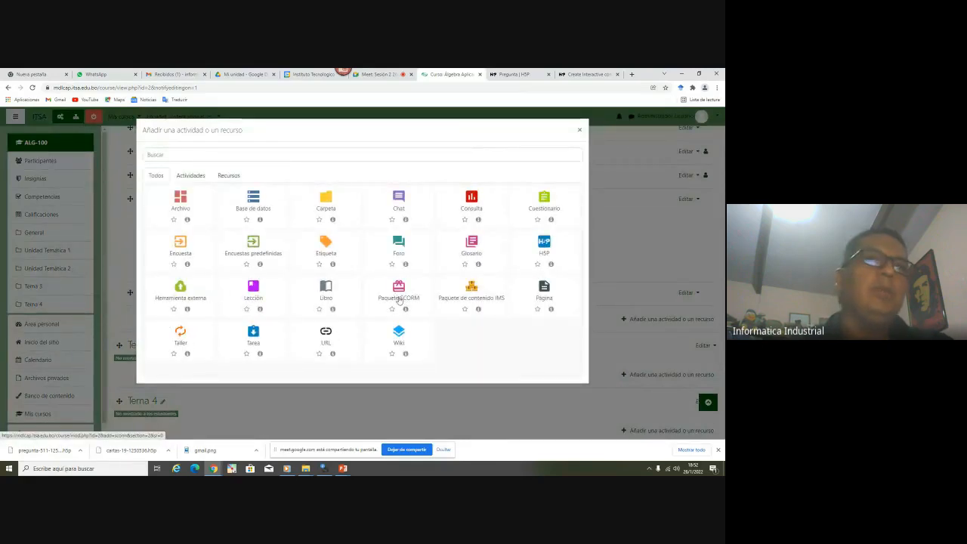
{"action": "left_click", "coordinate": [580, 133]}
{"action": "mouse_move", "coordinate": [343, 468]}
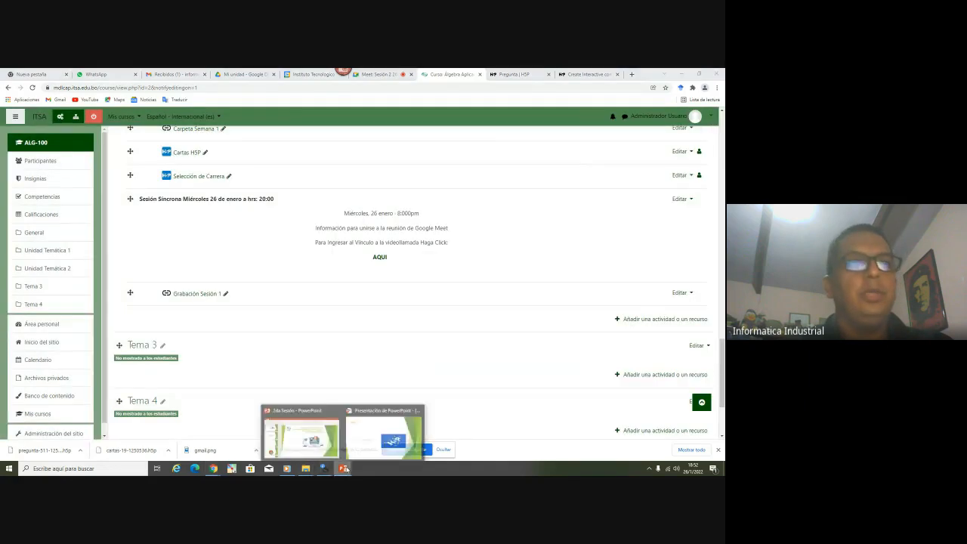
{"action": "left_click", "coordinate": [387, 429]}
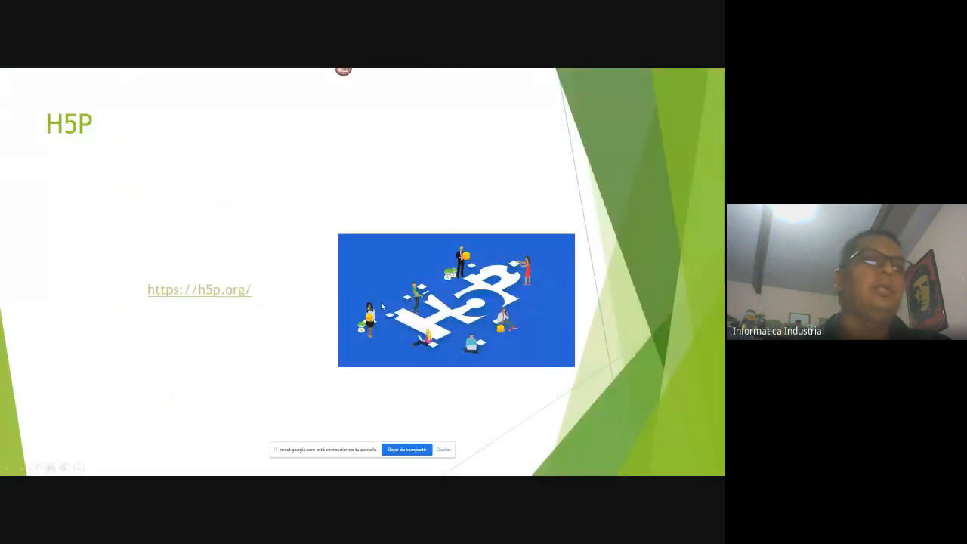
Go back to the SCORM slide and follow its hotpot.uvic.ca link
{"action": "key", "text": "Left"}
{"action": "key", "text": "Left"}
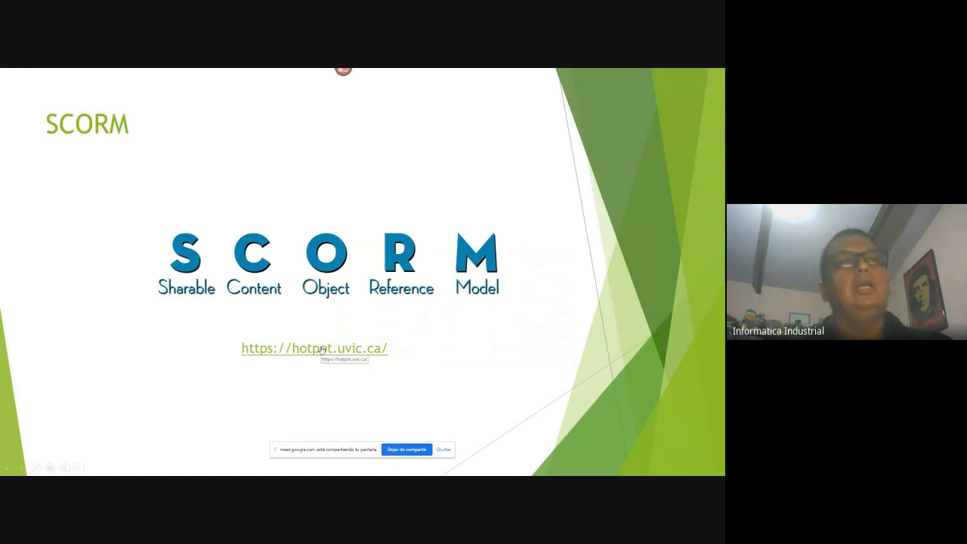
{"action": "left_click", "coordinate": [295, 350]}
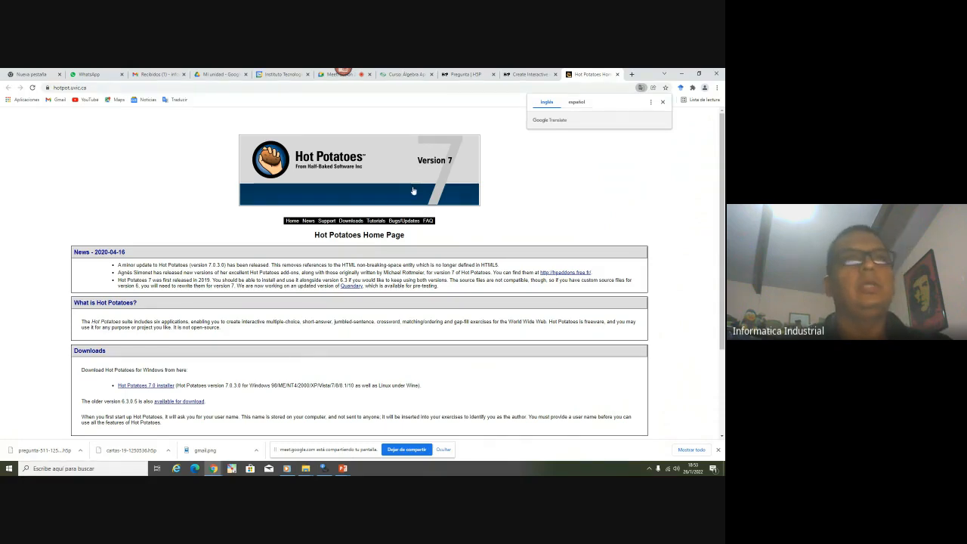
Download the Hot Potatoes 7.0 installer setup_hotpot_7030.exe and switch to Google Drive
{"action": "scroll", "coordinate": [327, 175], "scroll_direction": "down", "scroll_amount": 3}
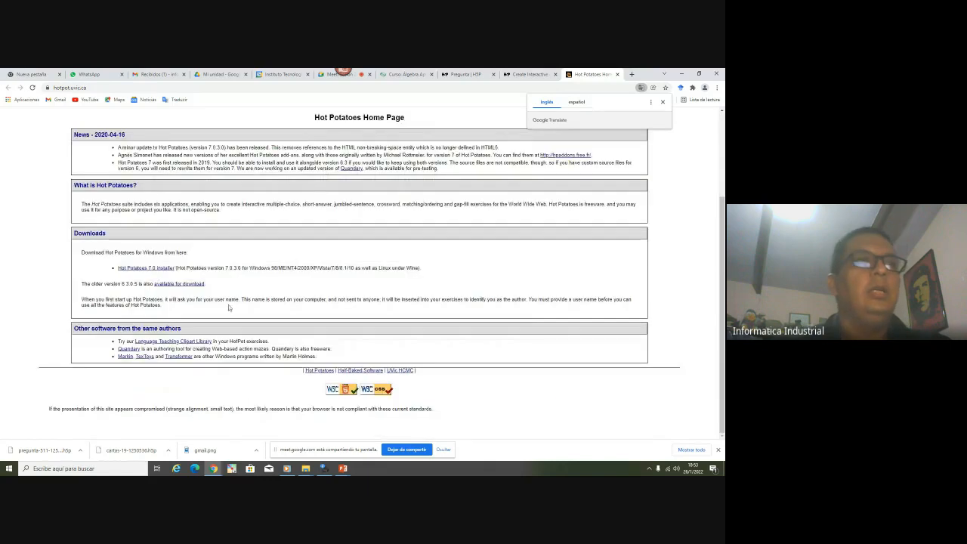
{"action": "scroll", "coordinate": [228, 305], "scroll_direction": "up", "scroll_amount": 1}
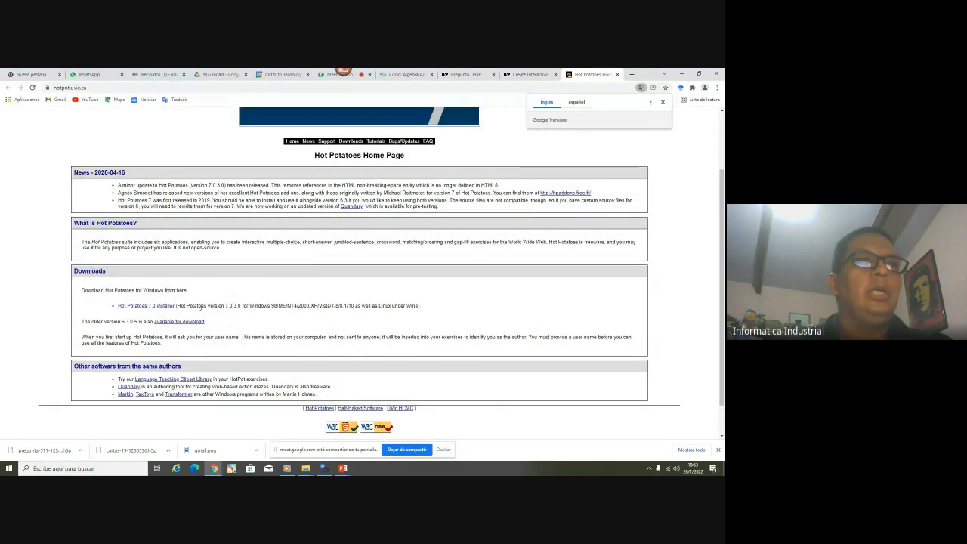
{"action": "left_click_drag", "start_coordinate": [355, 305], "coordinate": [201, 305]}
{"action": "left_click", "coordinate": [167, 293]}
{"action": "scroll", "coordinate": [335, 142], "scroll_direction": "up", "scroll_amount": 2}
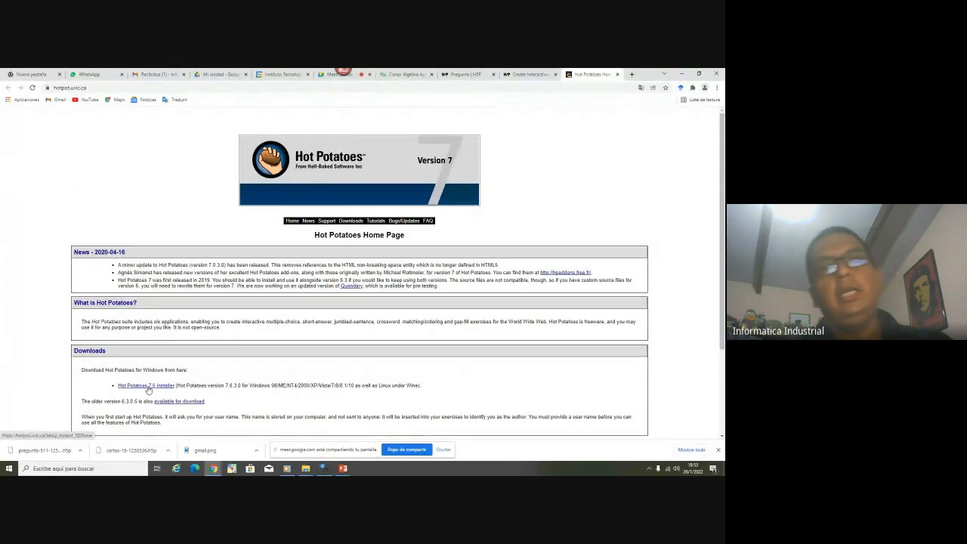
{"action": "left_click", "coordinate": [148, 386]}
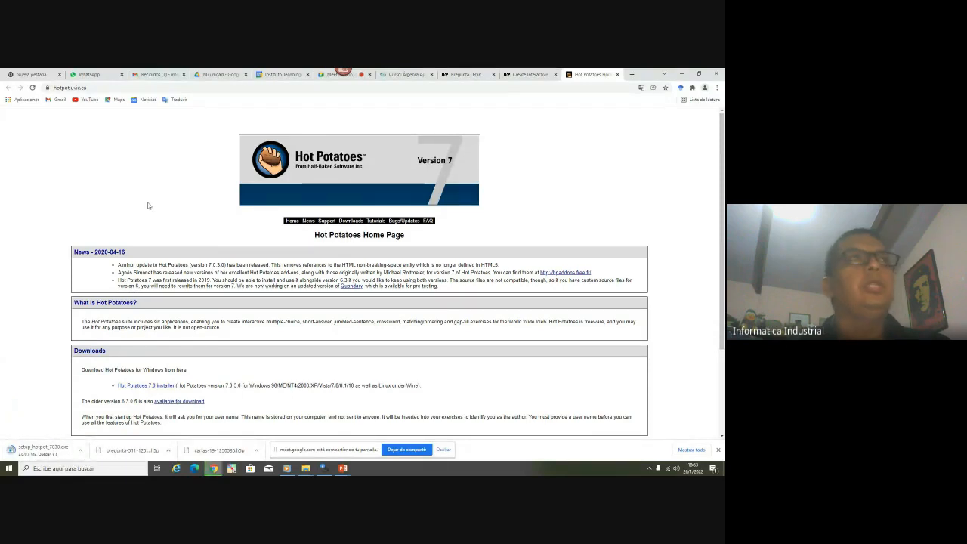
{"action": "left_click", "coordinate": [219, 75]}
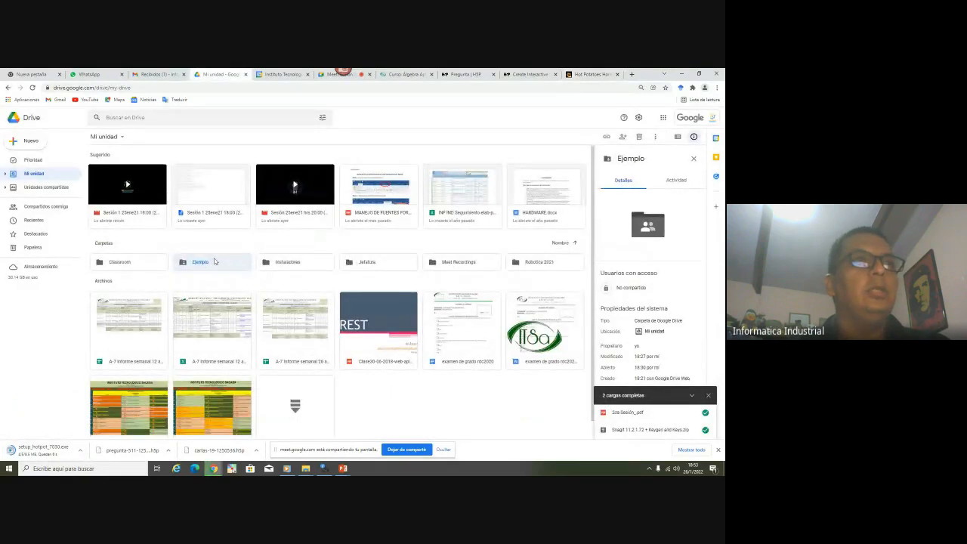
Open the Ejemplo folder in Drive and upload the cartas and pregunta .h5p files
{"action": "double_click", "coordinate": [214, 261]}
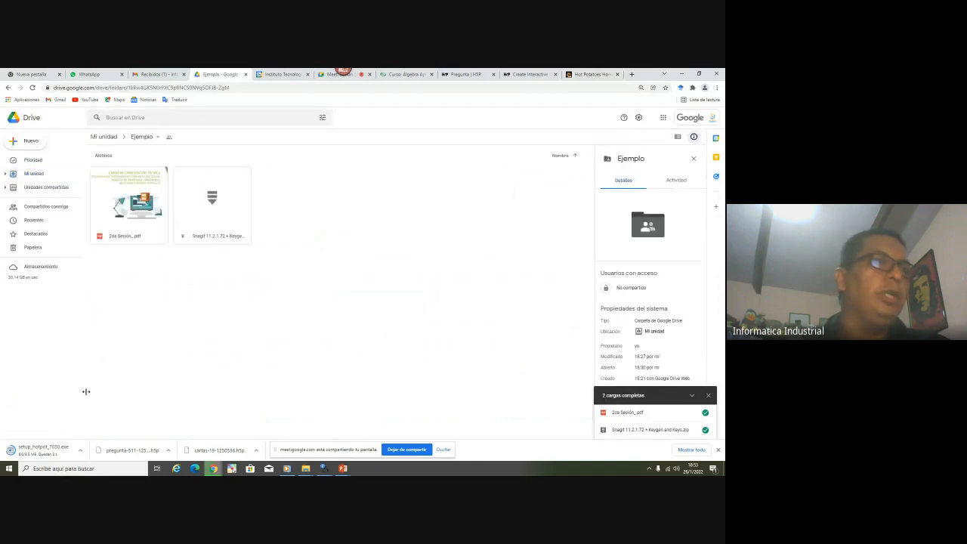
{"action": "mouse_move", "coordinate": [305, 467]}
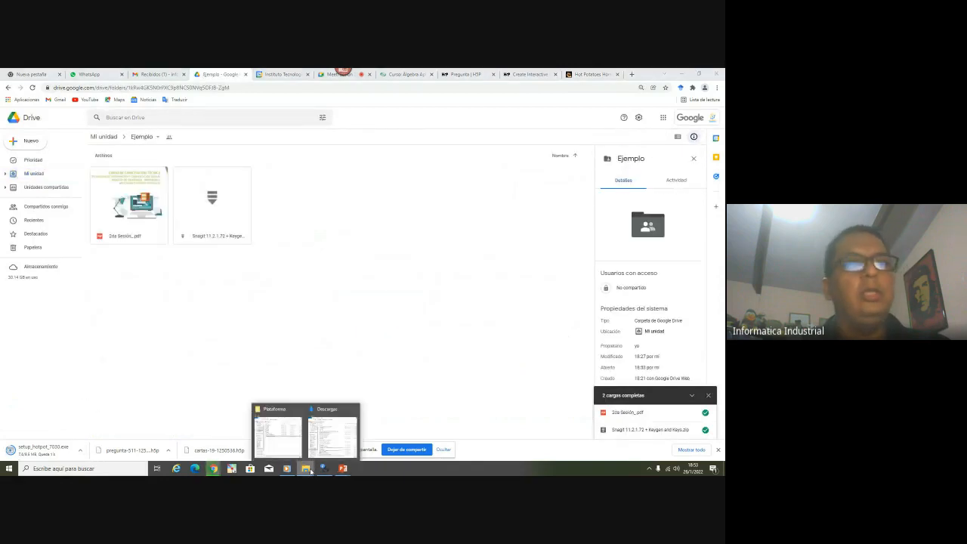
{"action": "left_click", "coordinate": [279, 432]}
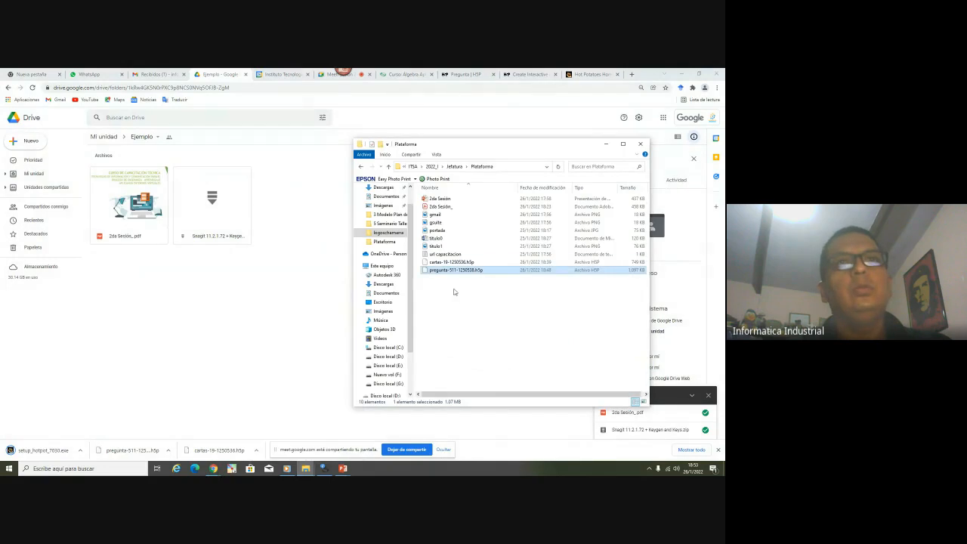
{"action": "left_click_drag", "start_coordinate": [460, 297], "coordinate": [209, 388]}
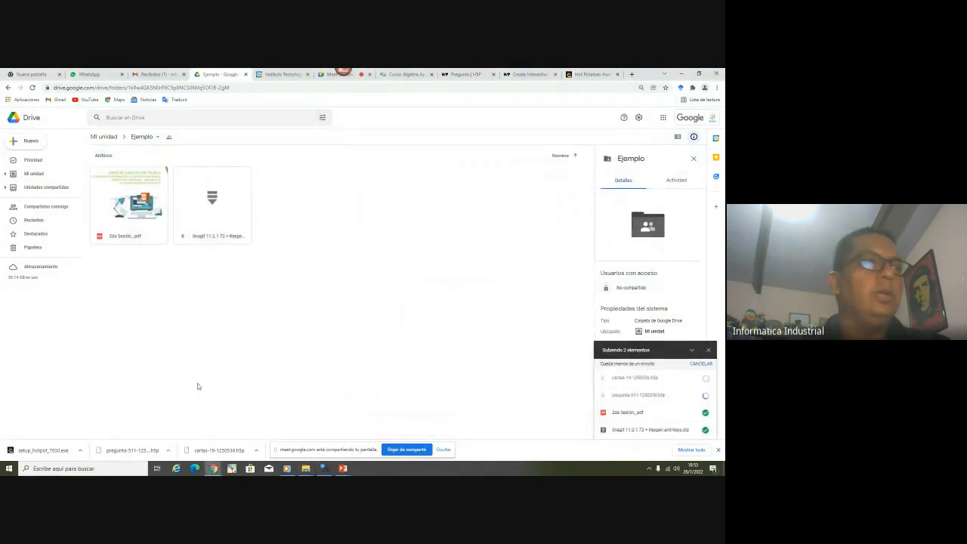
Upload setup_hotpot_7030.exe from the downloads folder into Ejemplo
{"action": "left_click", "coordinate": [79, 449]}
{"action": "left_click", "coordinate": [97, 423]}
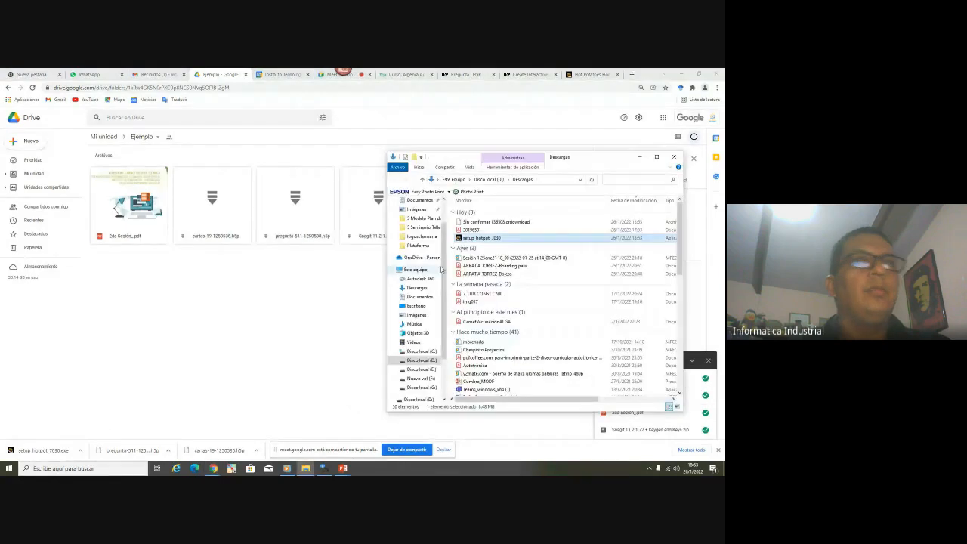
{"action": "left_click_drag", "start_coordinate": [467, 244], "coordinate": [262, 305]}
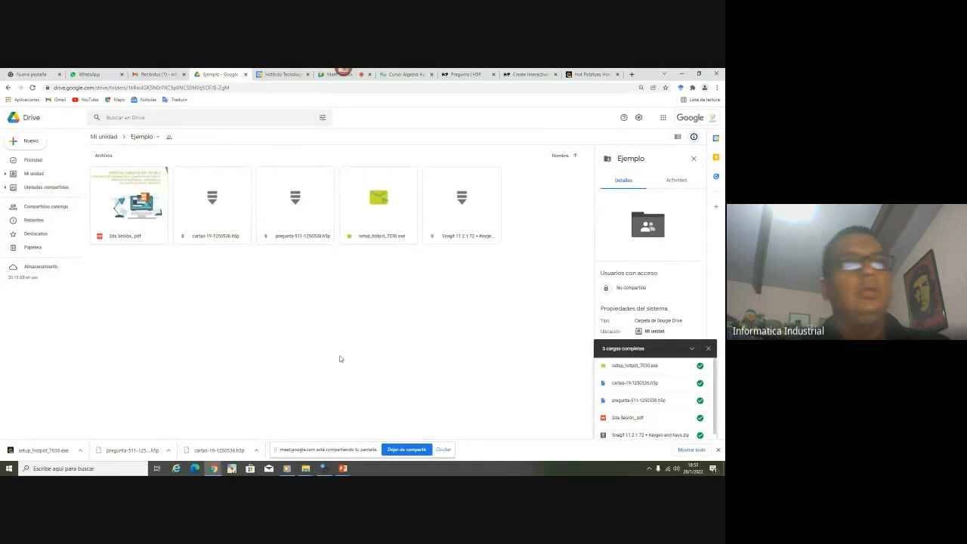
Check the five files in Ejemplo, then switch back to the Hot Potatoes site tab
{"action": "left_click", "coordinate": [344, 469]}
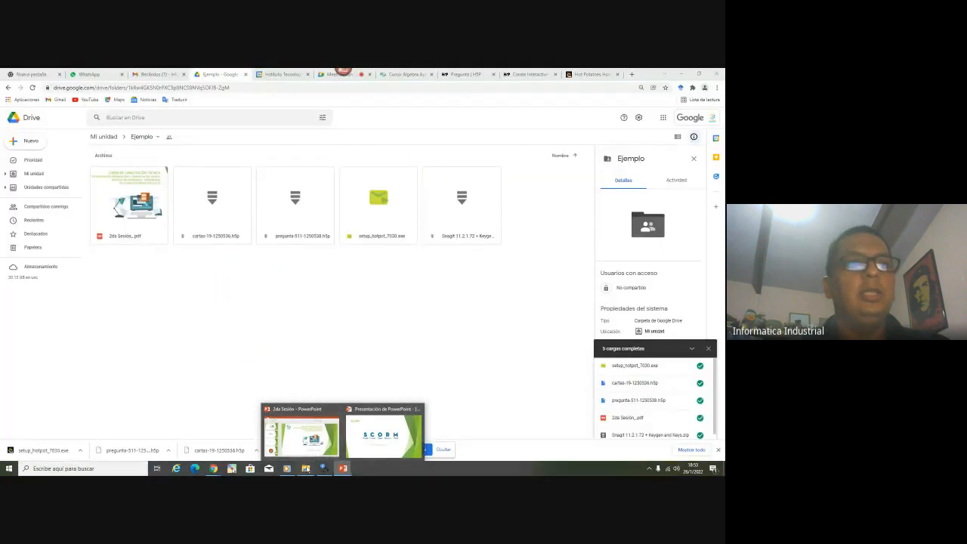
{"action": "mouse_move", "coordinate": [306, 468]}
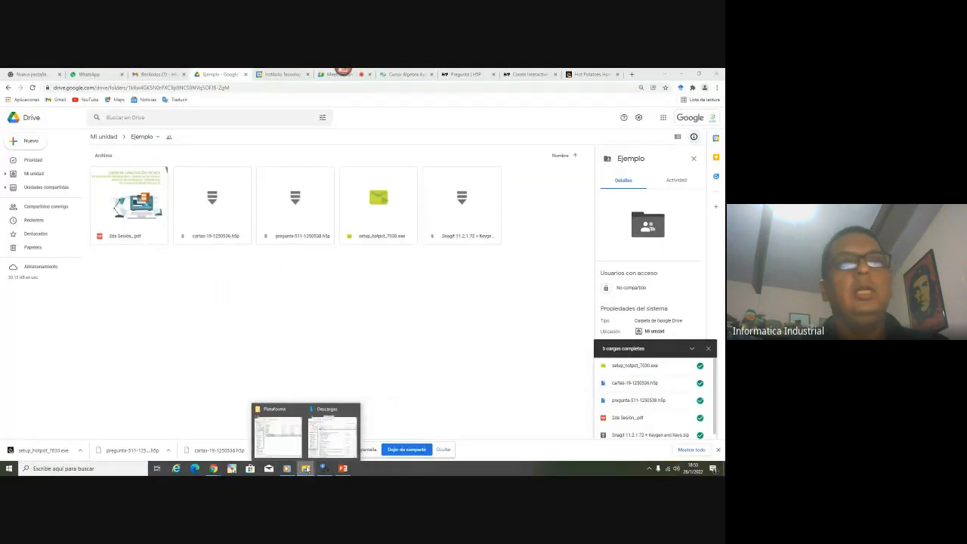
{"action": "mouse_move", "coordinate": [327, 445]}
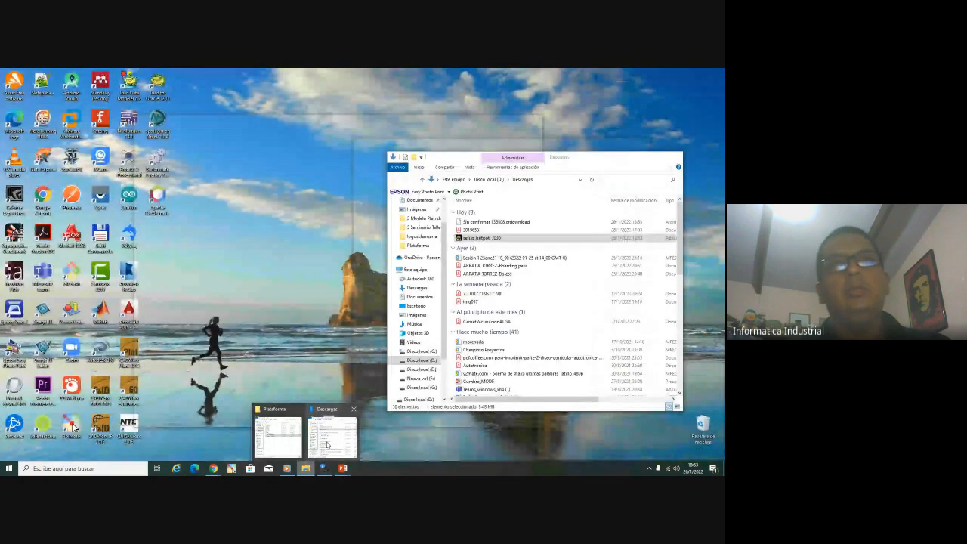
{"action": "left_click", "coordinate": [296, 443]}
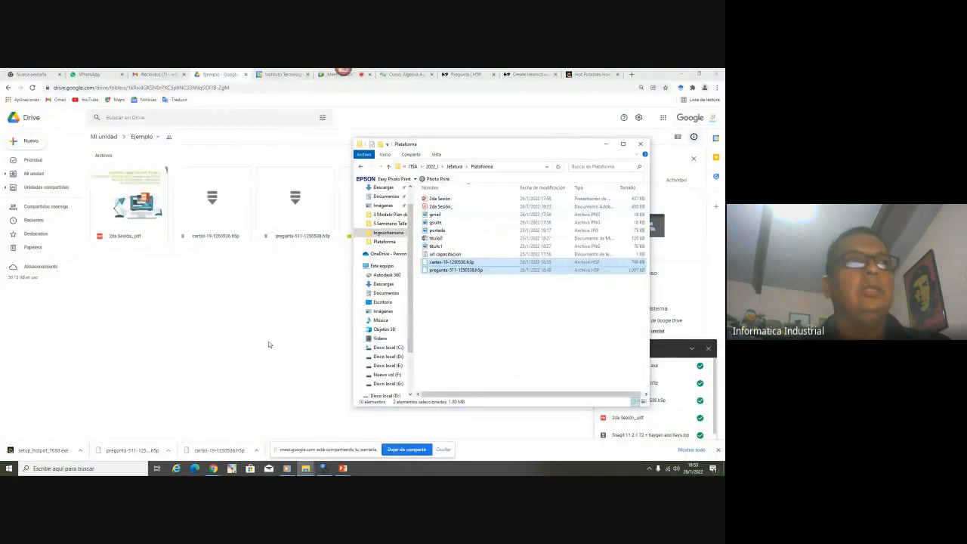
{"action": "left_click", "coordinate": [237, 352]}
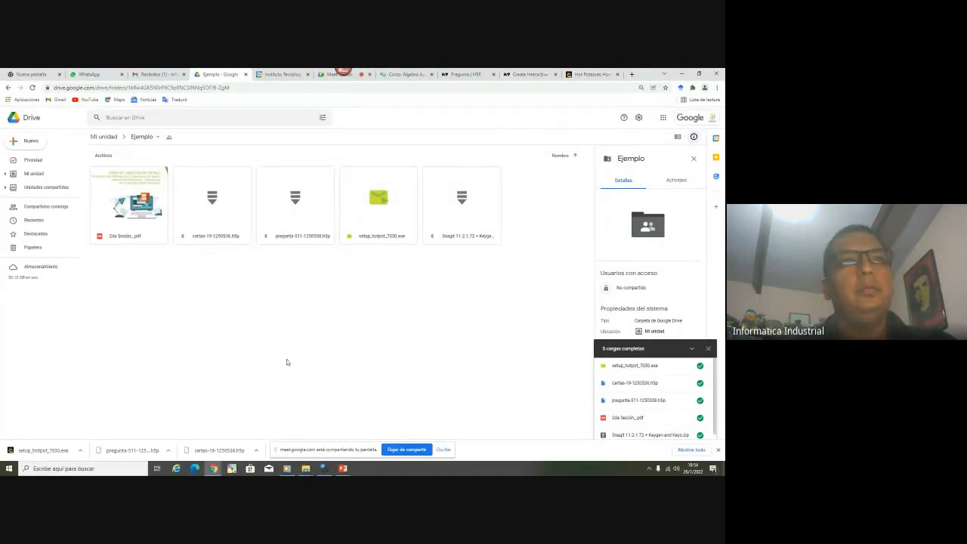
{"action": "mouse_move", "coordinate": [308, 469]}
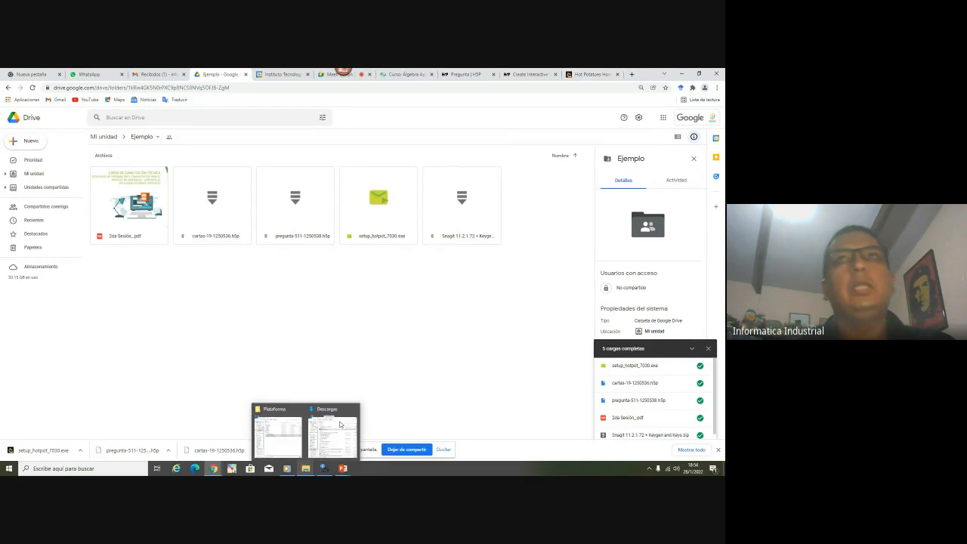
{"action": "left_click", "coordinate": [592, 74]}
Close the Hot Potatoes and H5P pages, logging out of H5P.org, and peek at the taskbar windows
{"action": "left_click", "coordinate": [617, 74]}
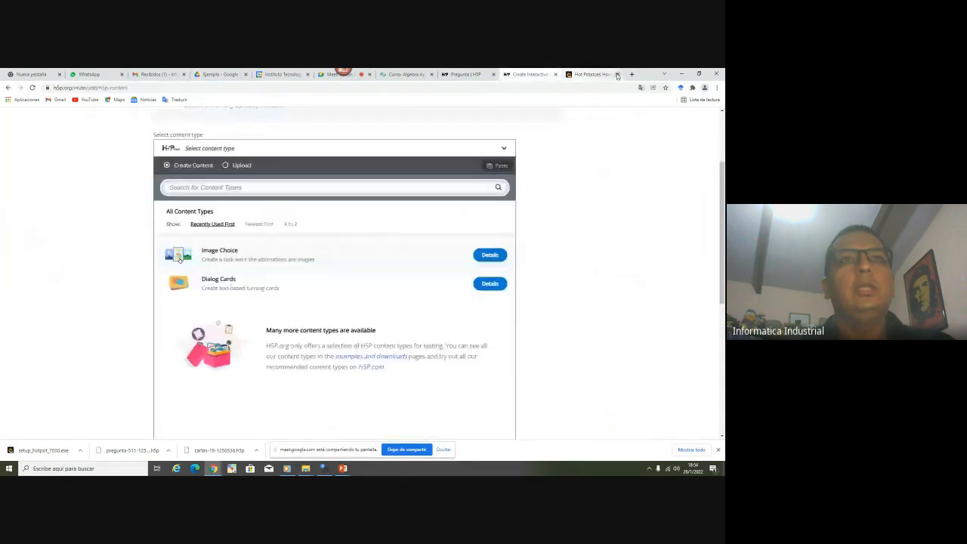
{"action": "left_click", "coordinate": [617, 75]}
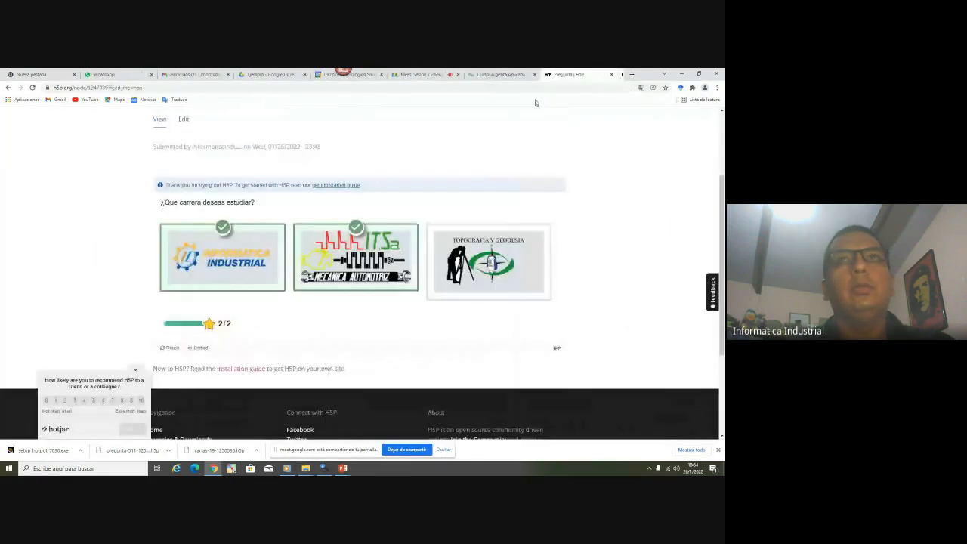
{"action": "scroll", "coordinate": [559, 140], "scroll_direction": "up", "scroll_amount": 3}
{"action": "left_click", "coordinate": [559, 140]}
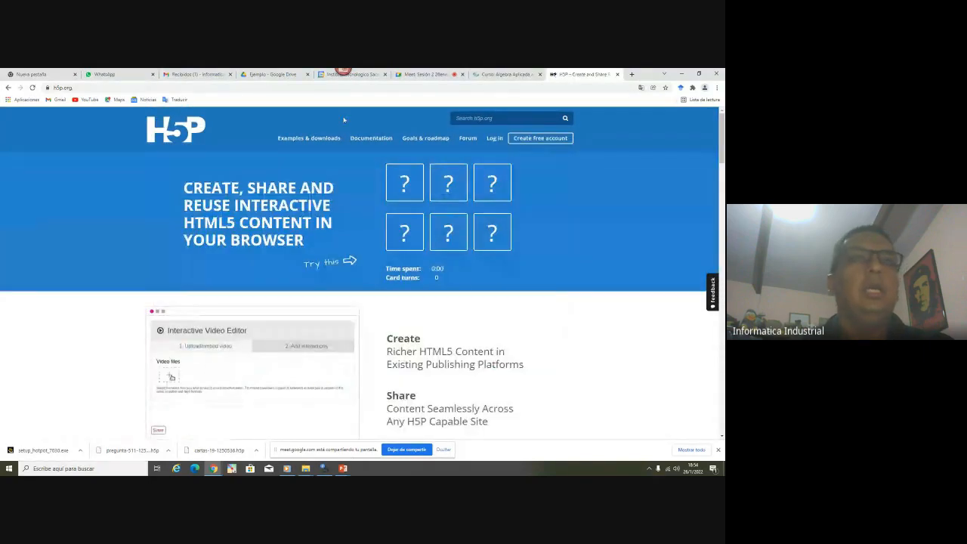
{"action": "left_click", "coordinate": [617, 75]}
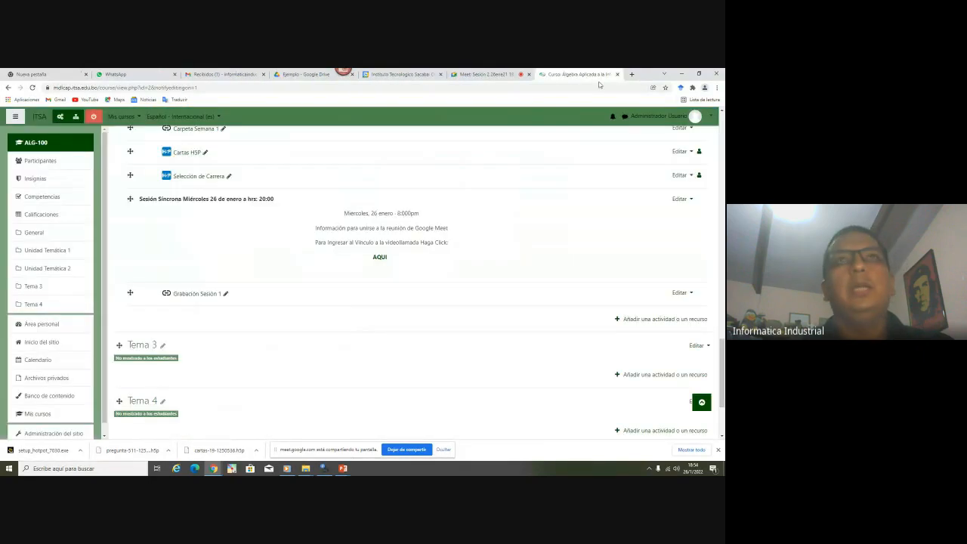
{"action": "left_click", "coordinate": [342, 468]}
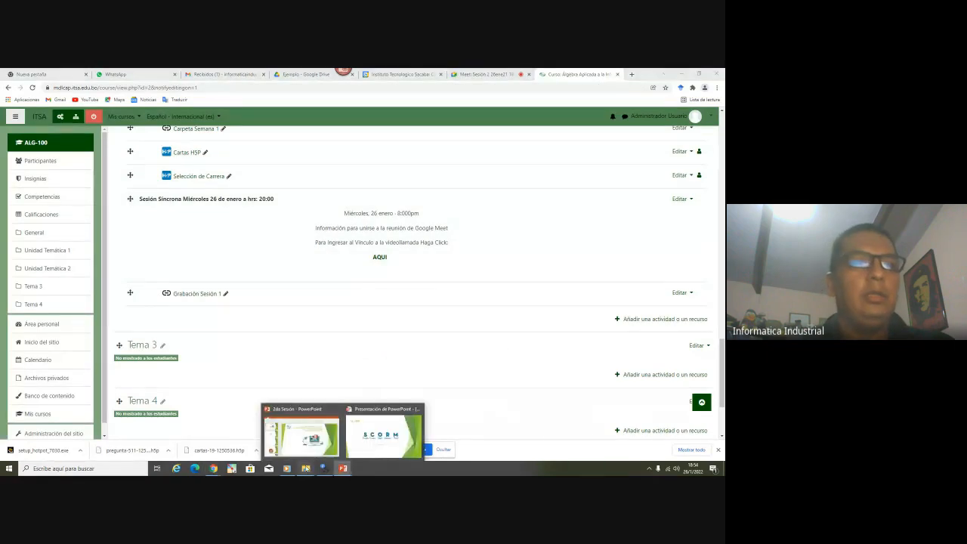
Run setup_hotpot_7030 from Descargas, allow it past the security warning, and keep Español as language
{"action": "mouse_move", "coordinate": [305, 468]}
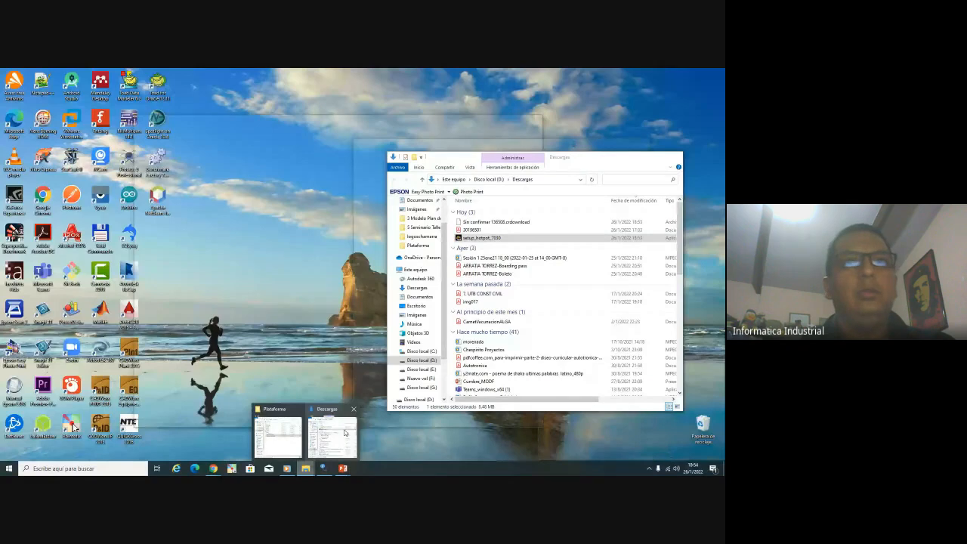
{"action": "left_click", "coordinate": [345, 433]}
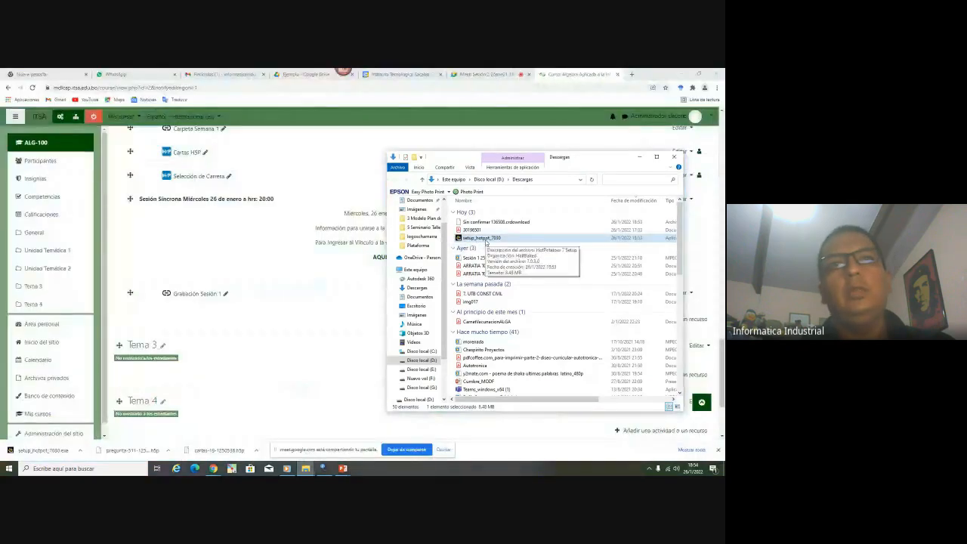
{"action": "double_click", "coordinate": [483, 238]}
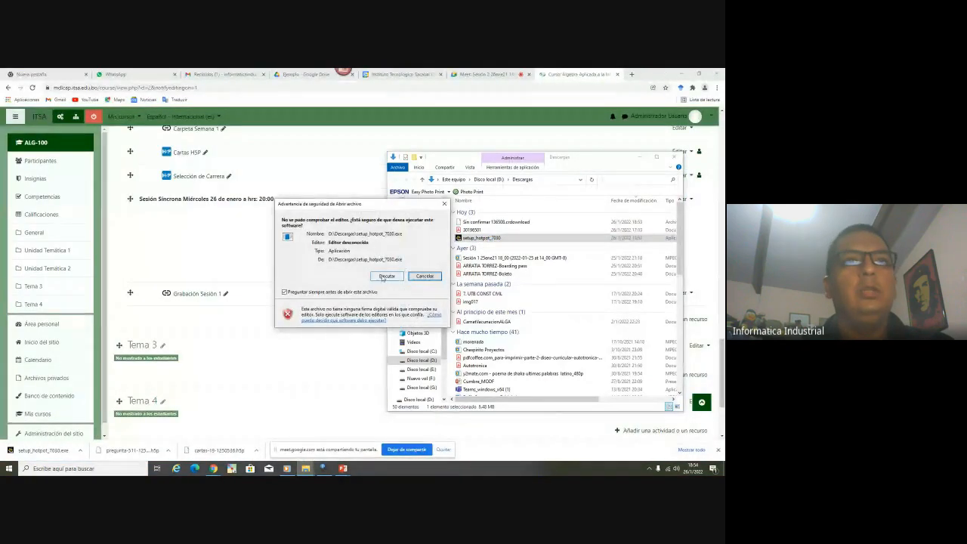
{"action": "left_click", "coordinate": [385, 276]}
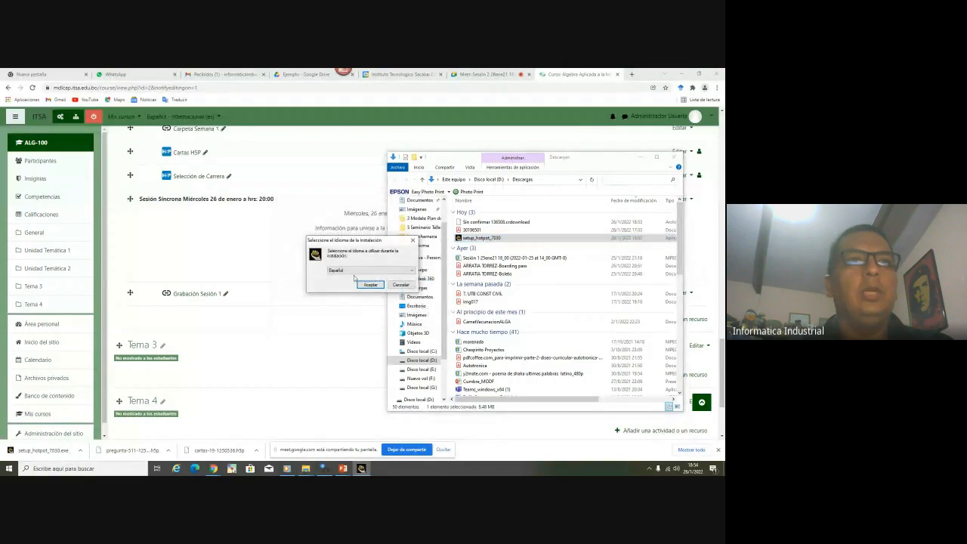
{"action": "left_click", "coordinate": [352, 270]}
{"action": "left_click", "coordinate": [353, 272]}
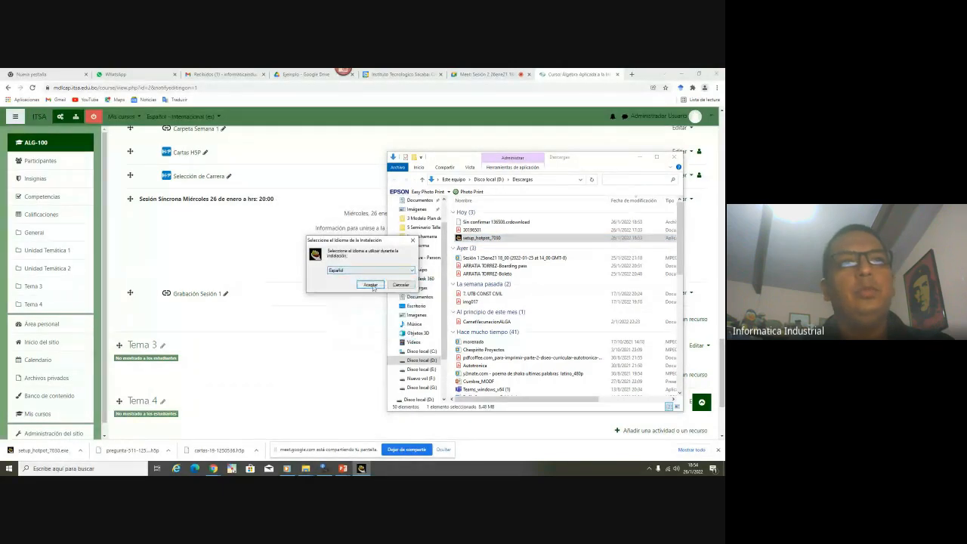
Accept the licence and install HotPotatoes 7 with default folders and desktop and quick-launch icons
{"action": "left_click", "coordinate": [370, 286]}
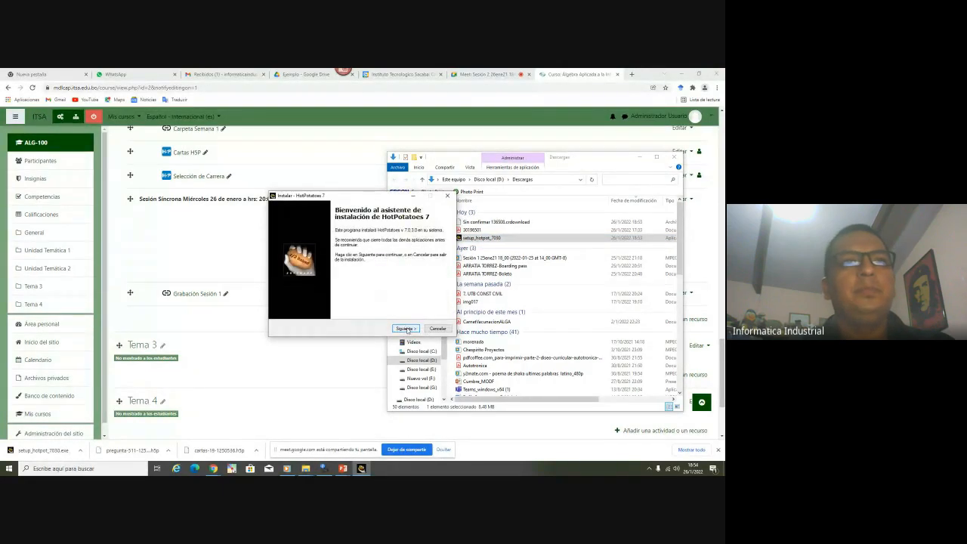
{"action": "left_click", "coordinate": [406, 329]}
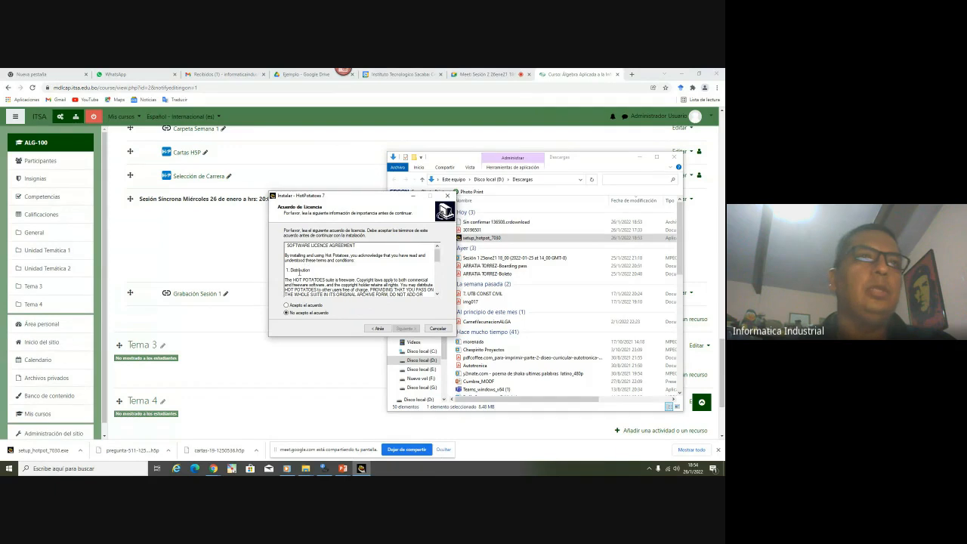
{"action": "left_click", "coordinate": [305, 305]}
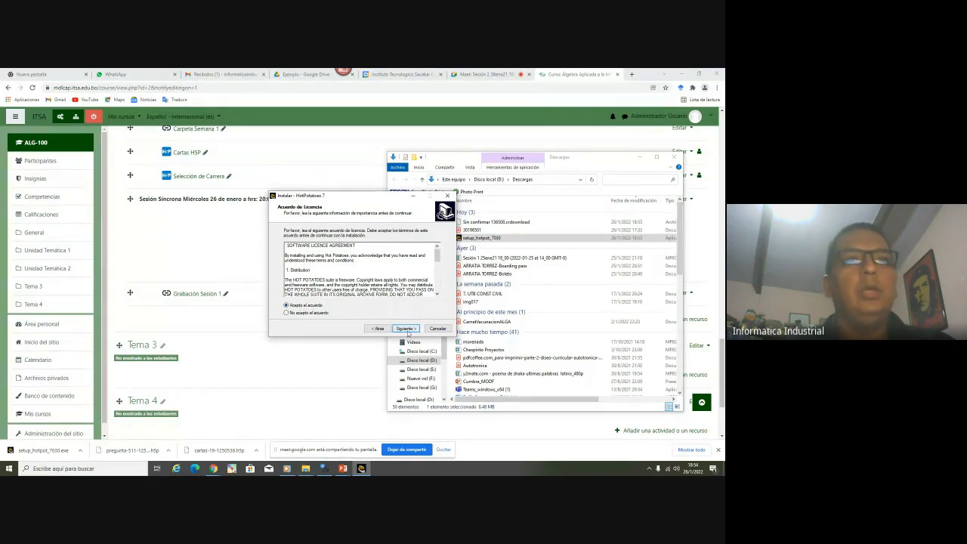
{"action": "left_click", "coordinate": [407, 329]}
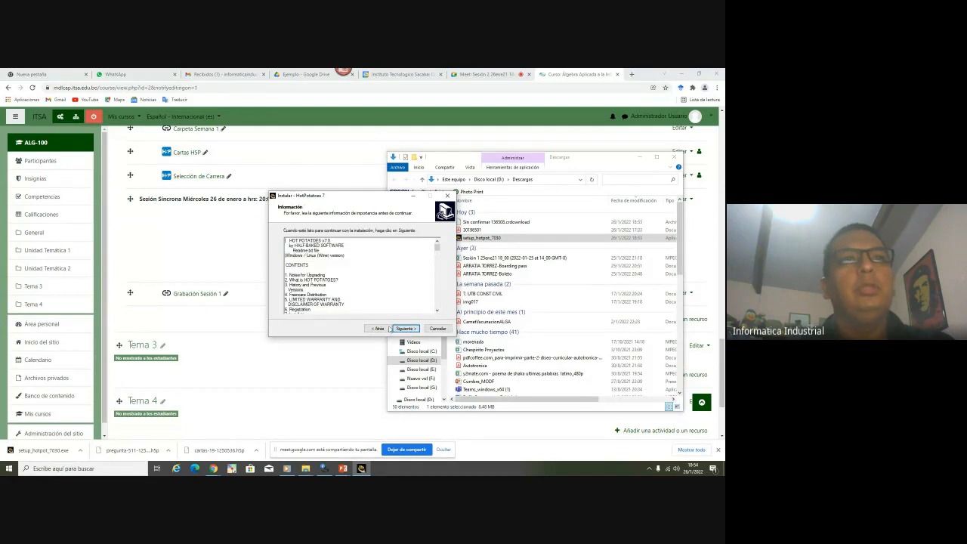
{"action": "left_click", "coordinate": [406, 329]}
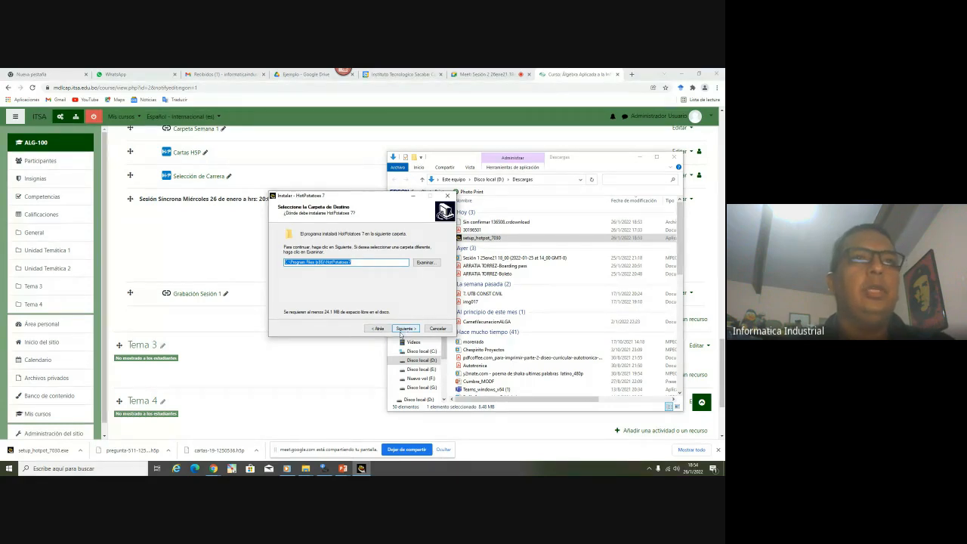
{"action": "left_click", "coordinate": [404, 329]}
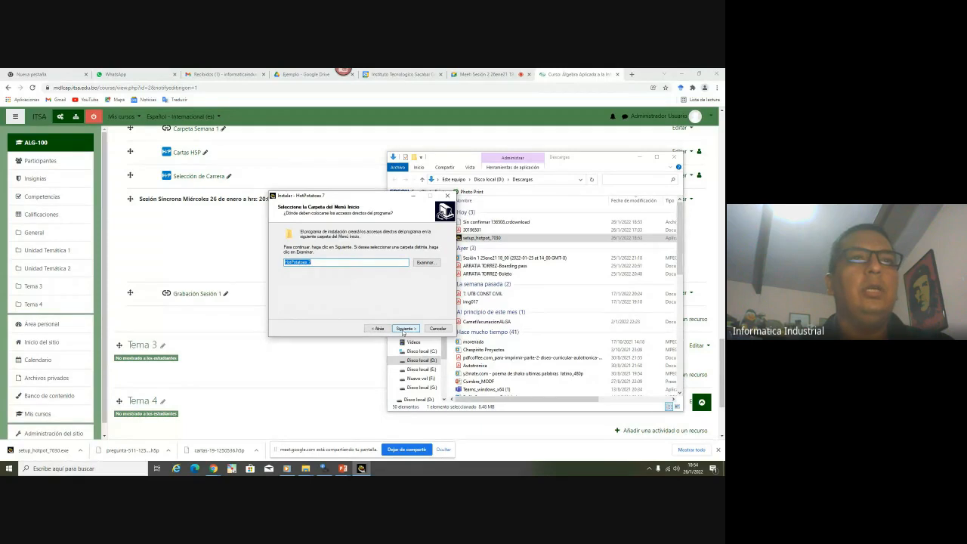
{"action": "left_click", "coordinate": [404, 329]}
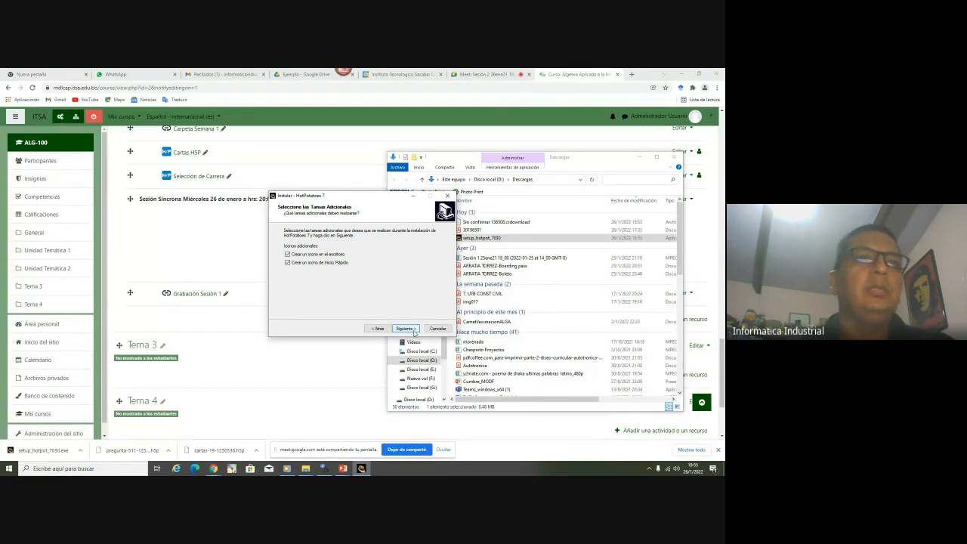
{"action": "left_click", "coordinate": [404, 329]}
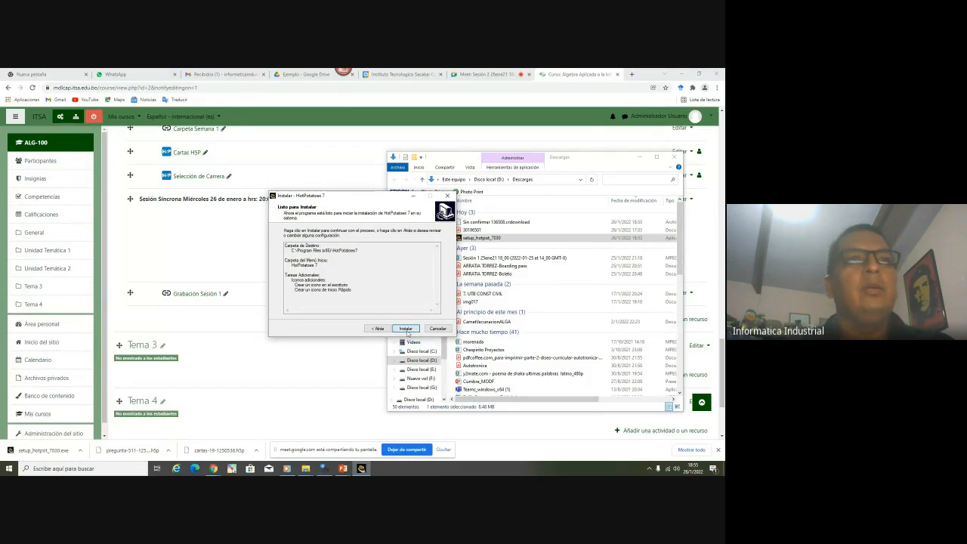
{"action": "left_click", "coordinate": [405, 329]}
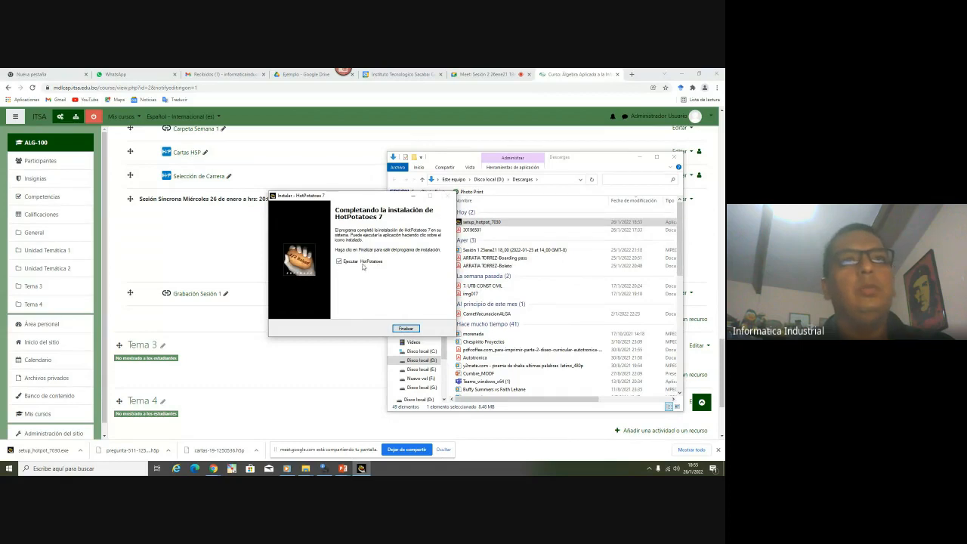
Finish the installer, move the browser aside, exit the full-screen slideshow and minimize PowerPoint
{"action": "left_click", "coordinate": [406, 328]}
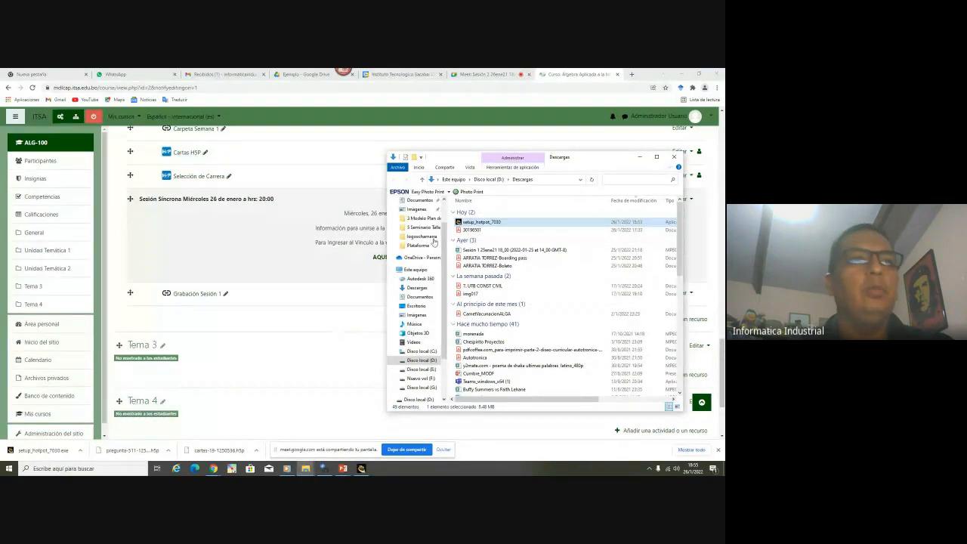
{"action": "left_click", "coordinate": [682, 74]}
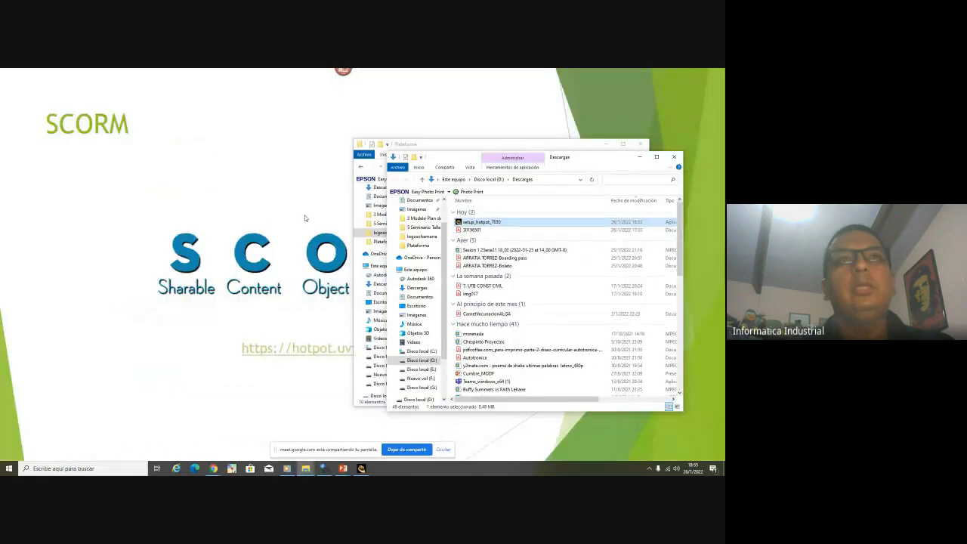
{"action": "left_click", "coordinate": [269, 235]}
{"action": "key", "text": "Escape"}
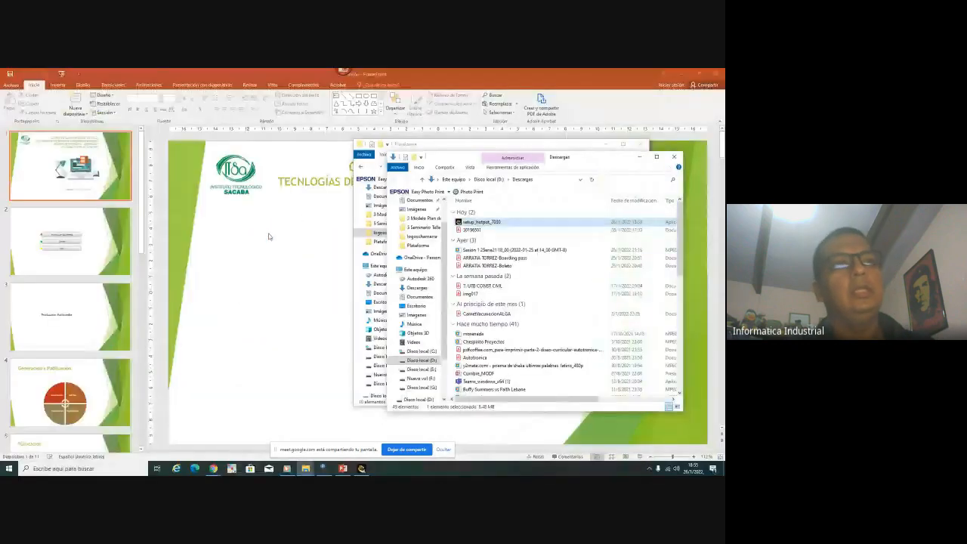
{"action": "left_click", "coordinate": [680, 73]}
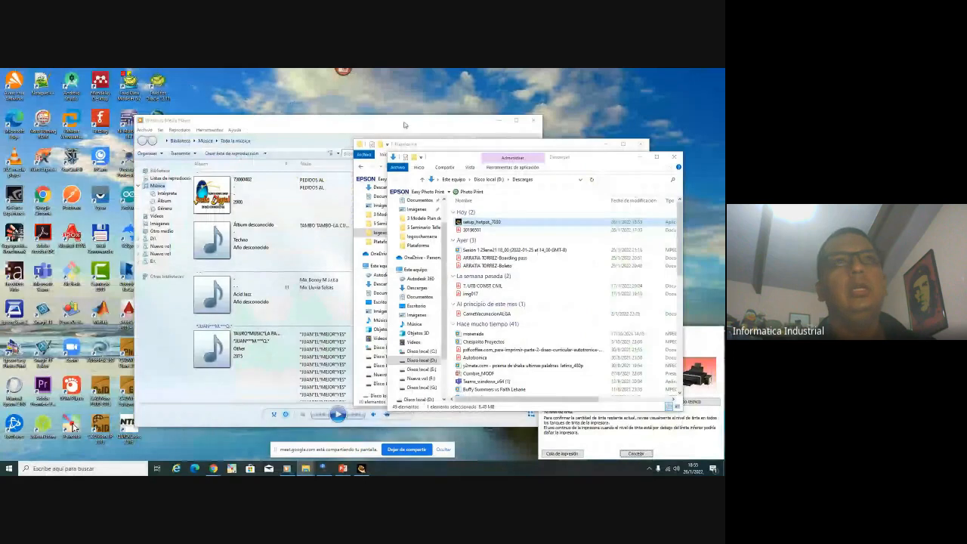
Close Media Player and launch HotPotatoes from its desktop shortcut
{"action": "left_click", "coordinate": [536, 120]}
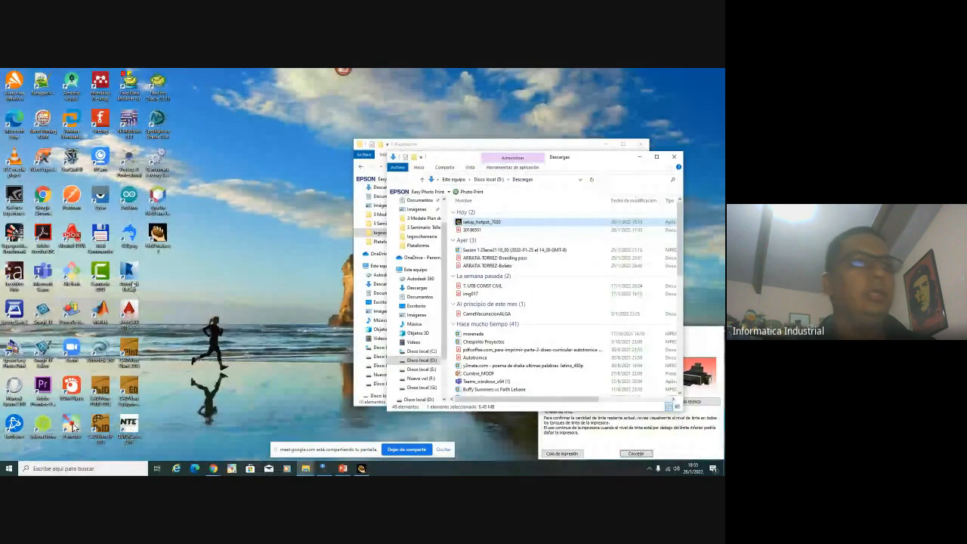
{"action": "left_click", "coordinate": [158, 238]}
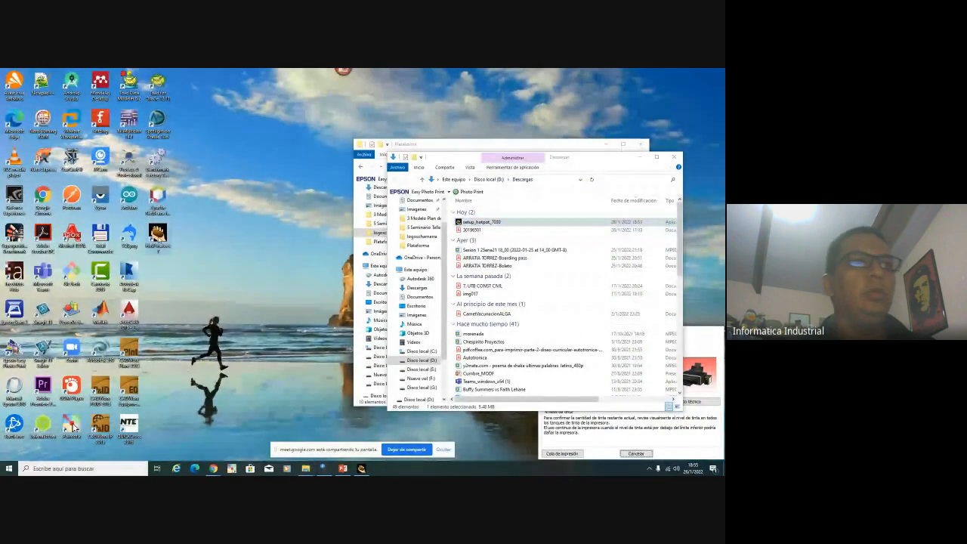
{"action": "double_click", "coordinate": [158, 236]}
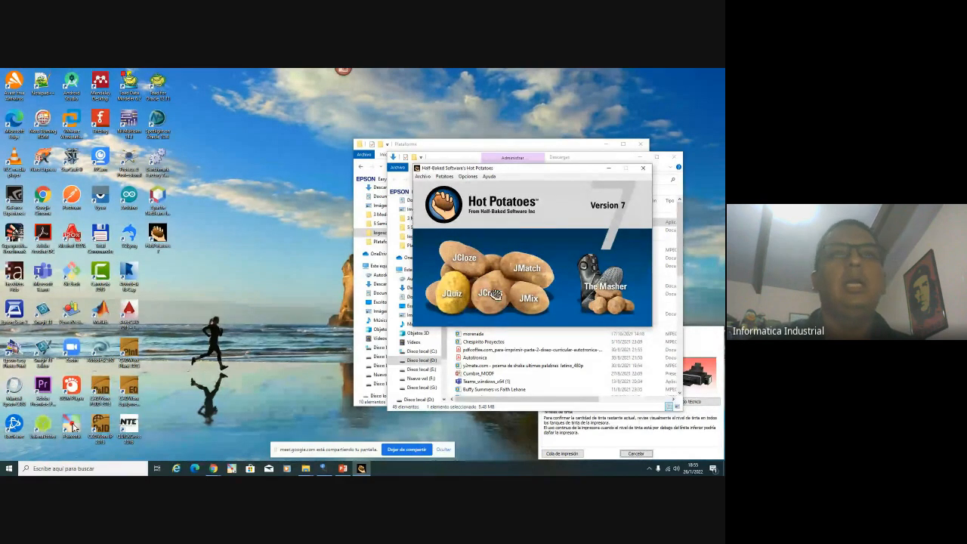
Start a new JQuiz exercise titled 'Preguntas de Prueba'
{"action": "left_click", "coordinate": [455, 301]}
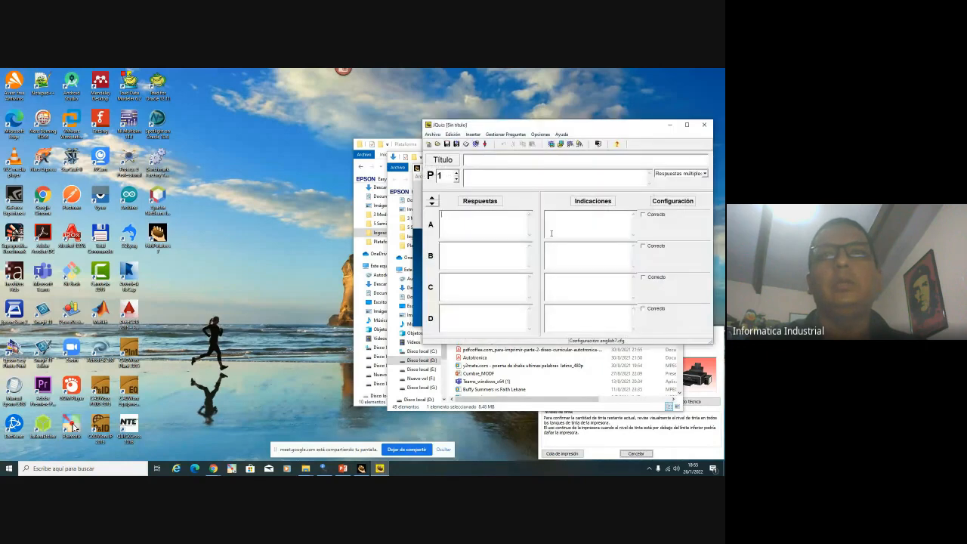
{"action": "left_click_drag", "start_coordinate": [526, 125], "coordinate": [446, 140]}
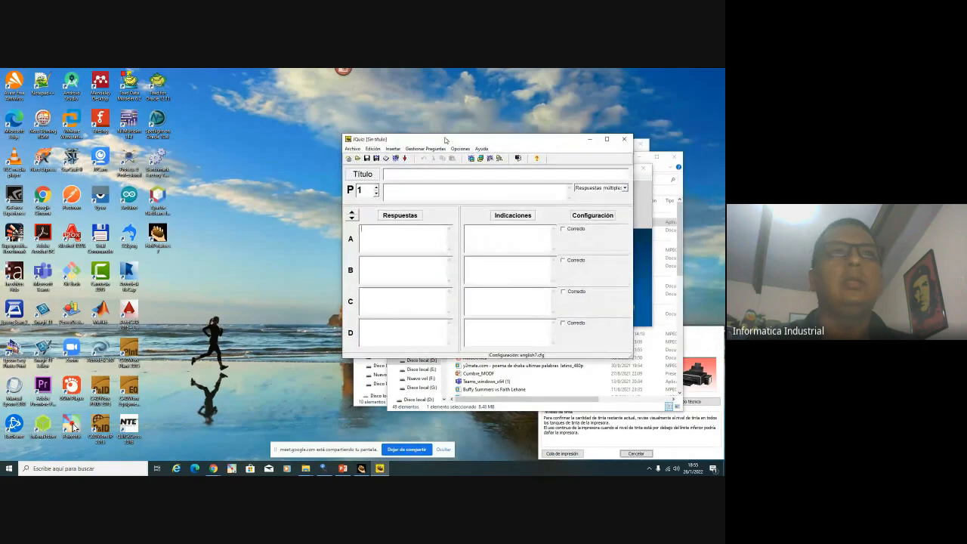
{"action": "type", "text": "P"}
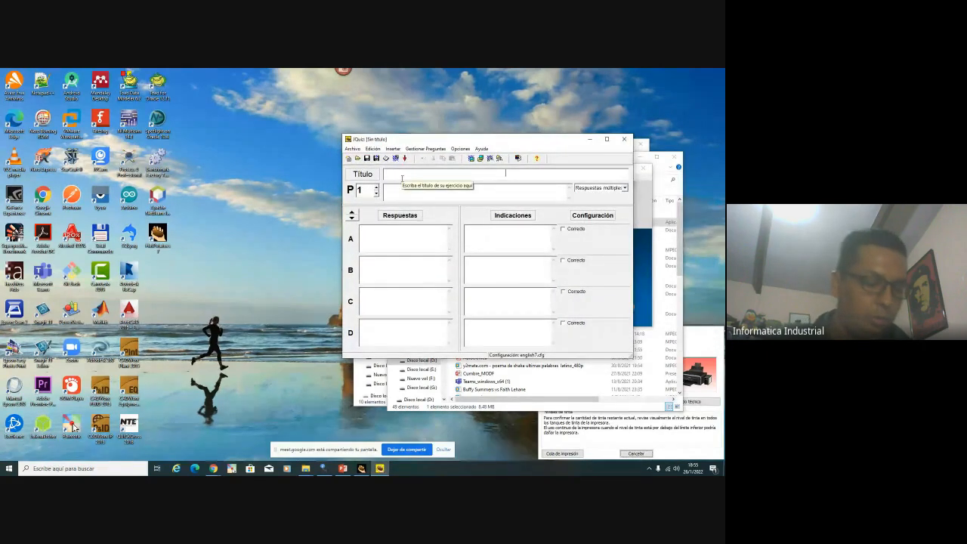
{"action": "type", "text": "r"}
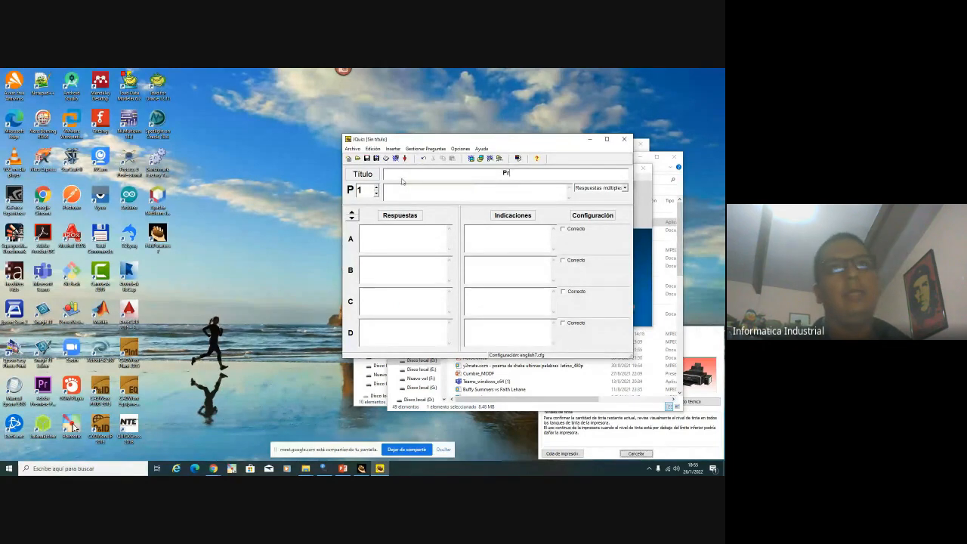
{"action": "type", "text": "eguntas de Pr"}
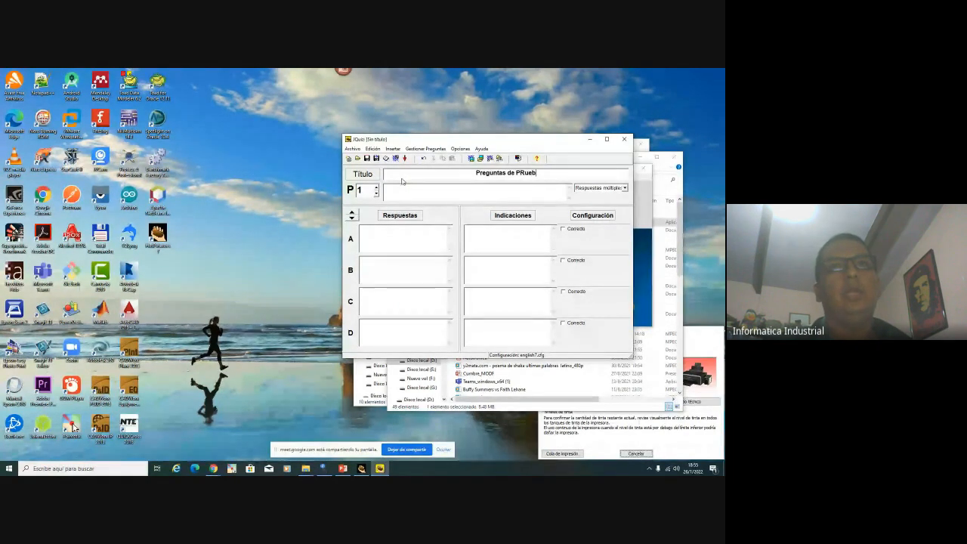
{"action": "type", "text": "ueba"}
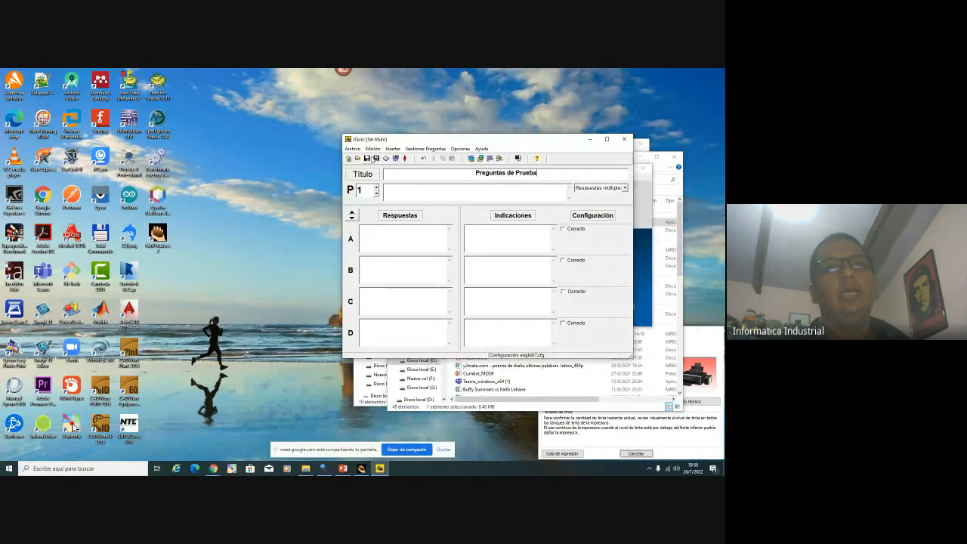
Write question 1 as 'Los tipos de números son' and begin answer A 'Reales'
{"action": "left_click", "coordinate": [434, 194]}
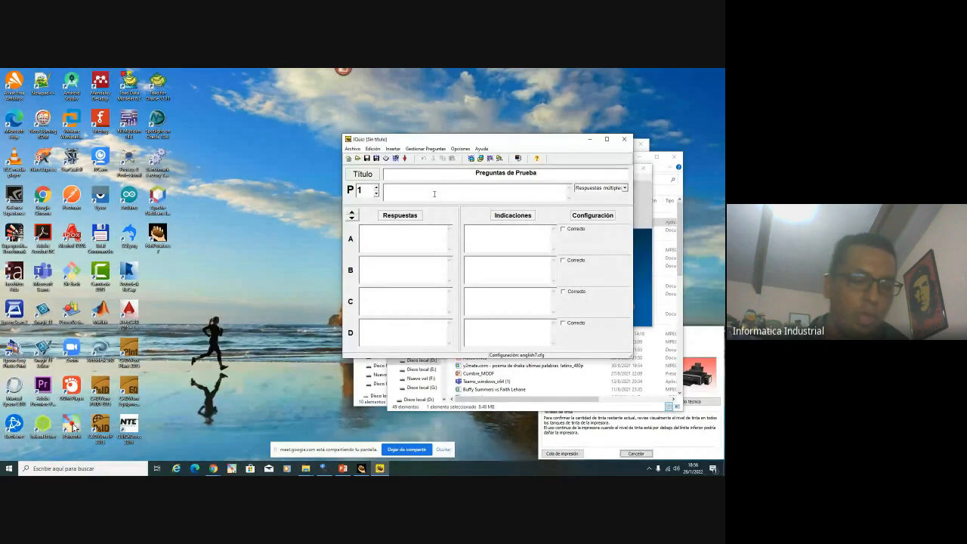
{"action": "type", "text": "¿Cu"}
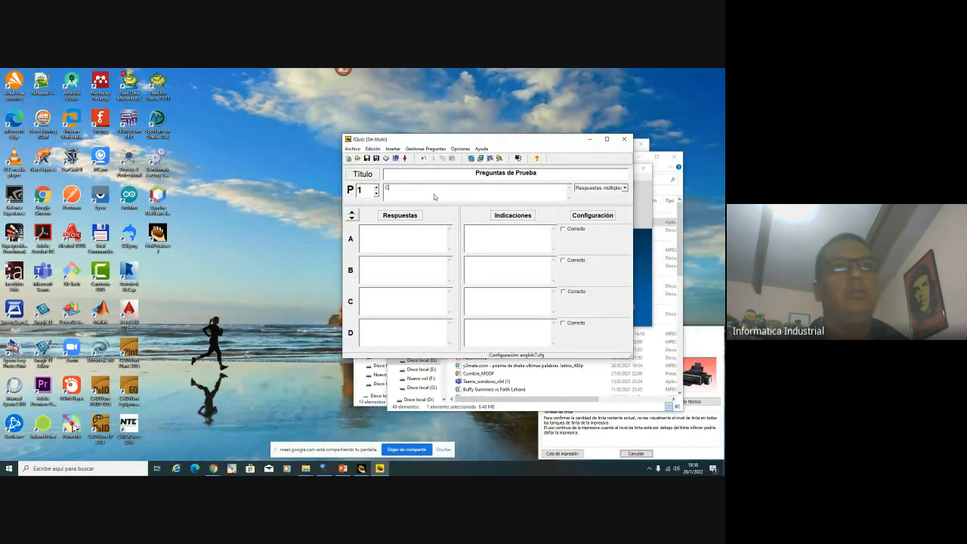
{"action": "type", "text": "ál es"}
{"action": "key", "text": "BackSpace"}
{"action": "key", "text": "BackSpace"}
{"action": "key", "text": "BackSpace"}
{"action": "key", "text": "BackSpace"}
{"action": "key", "text": "BackSpace"}
{"action": "key", "text": "BackSpace"}
{"action": "key", "text": "BackSpace"}
{"action": "key", "text": "BackSpace"}
{"action": "key", "text": "BackSpace"}
{"action": "key", "text": "BackSpace"}
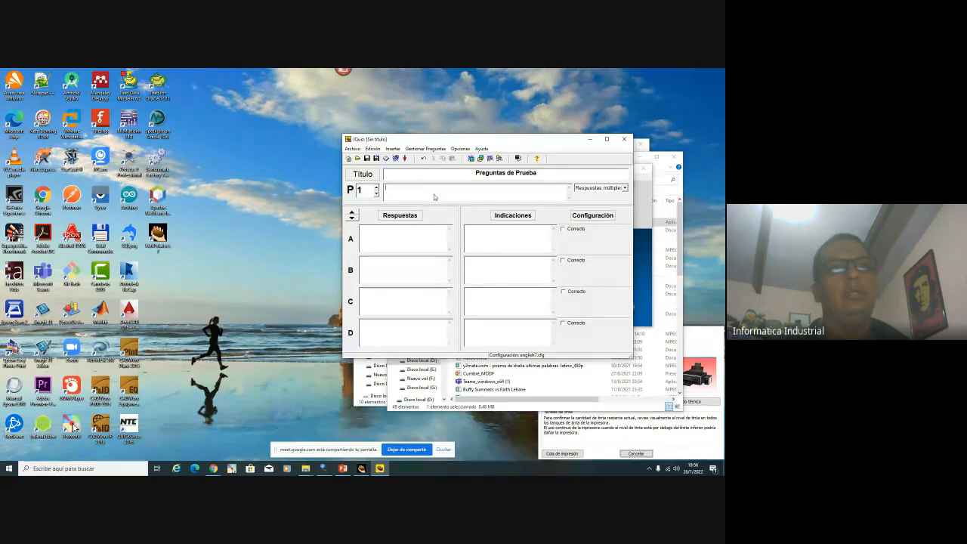
{"action": "type", "text": "Los tipos de núm"}
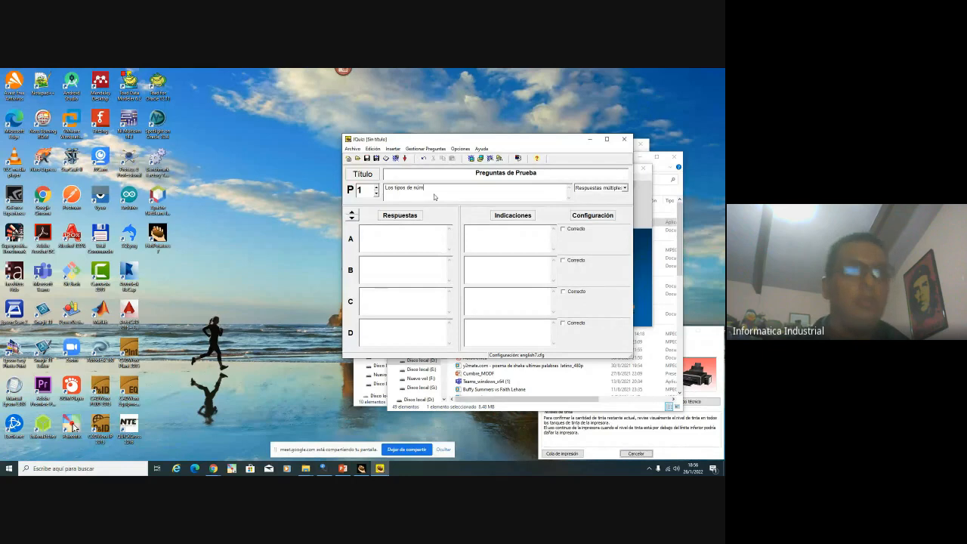
{"action": "type", "text": "eros son"}
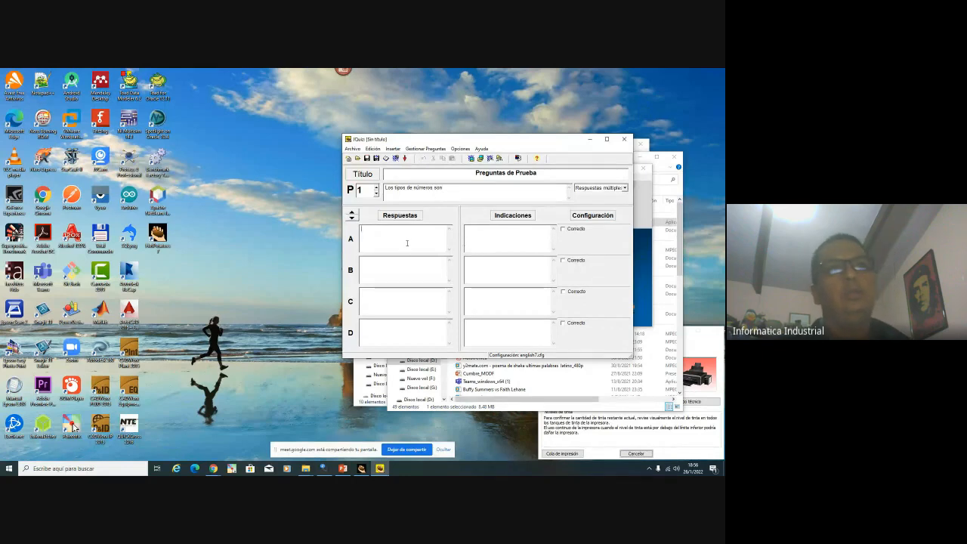
{"action": "type", "text": "Reales"}
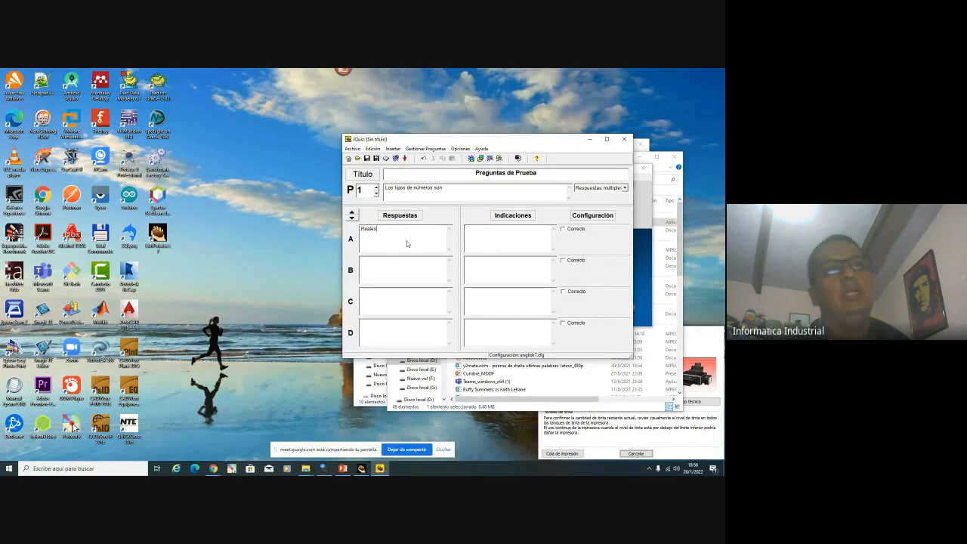
Add answer 'Enteros', prefix the question with 'Algunos de', and enter 'Palindroma'
{"action": "left_click", "coordinate": [388, 270]}
{"action": "type", "text": "En"}
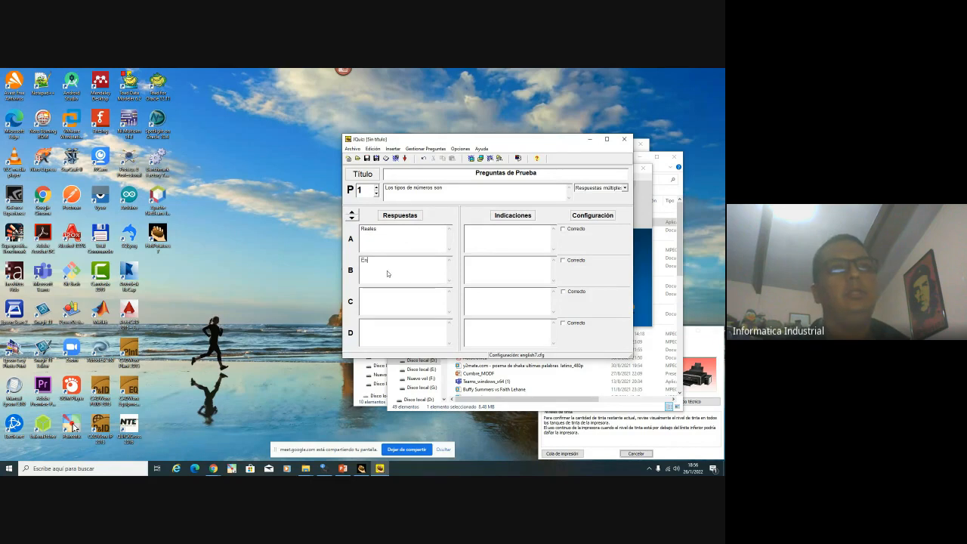
{"action": "type", "text": "teros"}
{"action": "left_click", "coordinate": [386, 188]}
{"action": "type", "text": "Algunos de"}
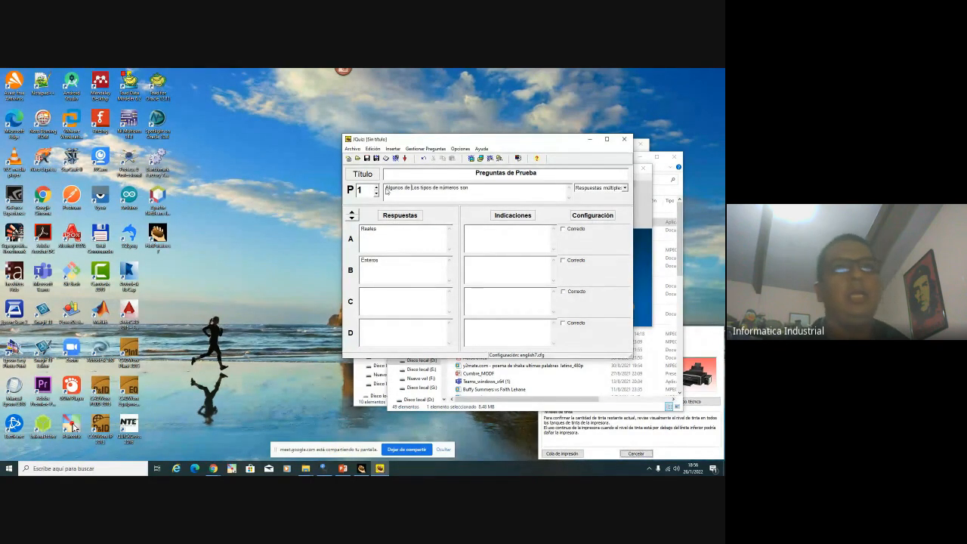
{"action": "key", "text": "Delete"}
{"action": "type", "text": "l"}
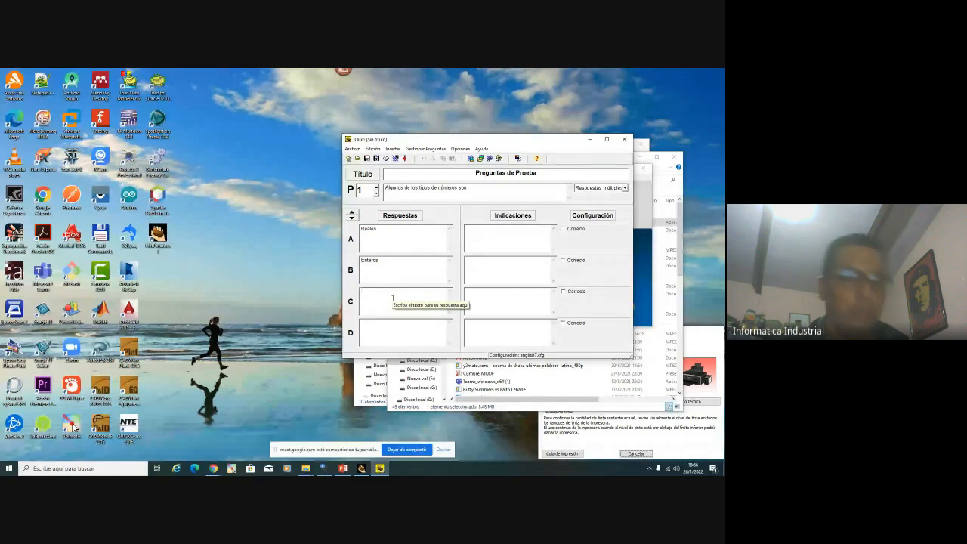
{"action": "type", "text": "Falindroma"}
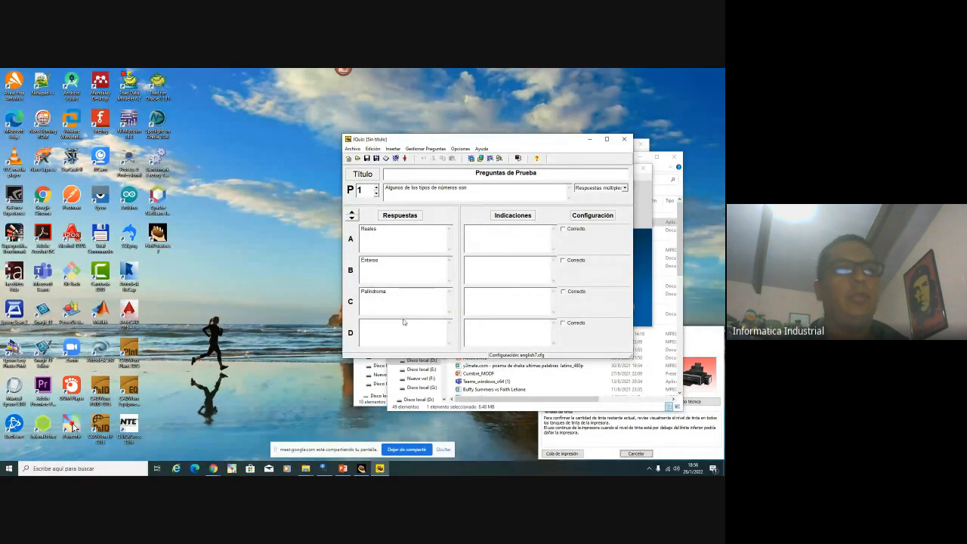
Add 'Ninguna' as answer D and mark Reales and Enteros as correct
{"action": "left_click", "coordinate": [404, 322]}
{"action": "type", "text": "Ninguna"}
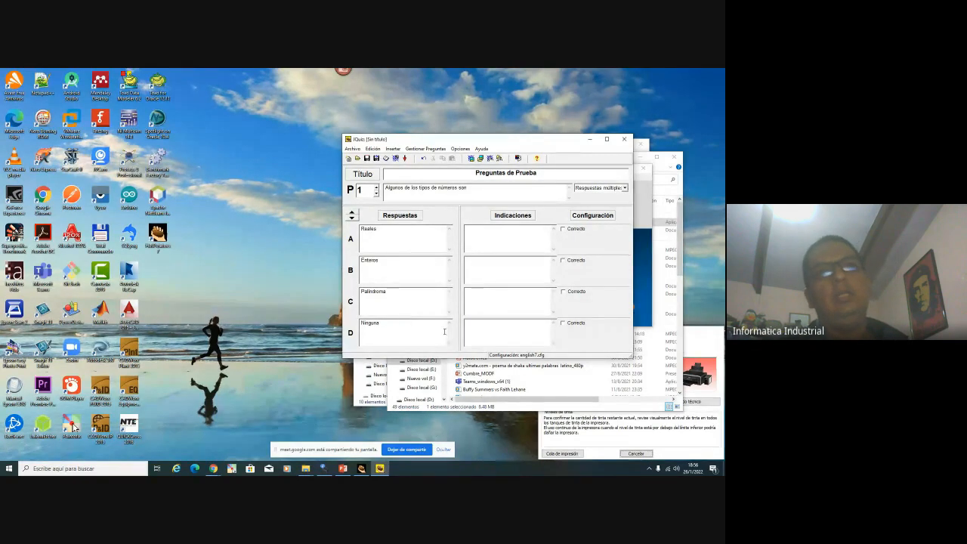
{"action": "left_click", "coordinate": [568, 228]}
{"action": "left_click", "coordinate": [565, 259]}
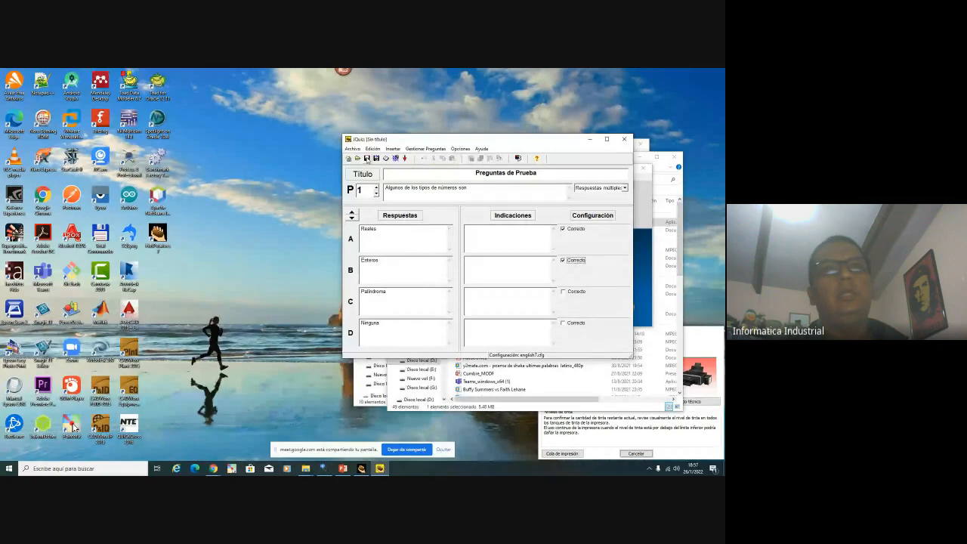
Start saving the quiz and create a new hotpotatoes folder inside Plataforma
{"action": "left_click", "coordinate": [367, 160]}
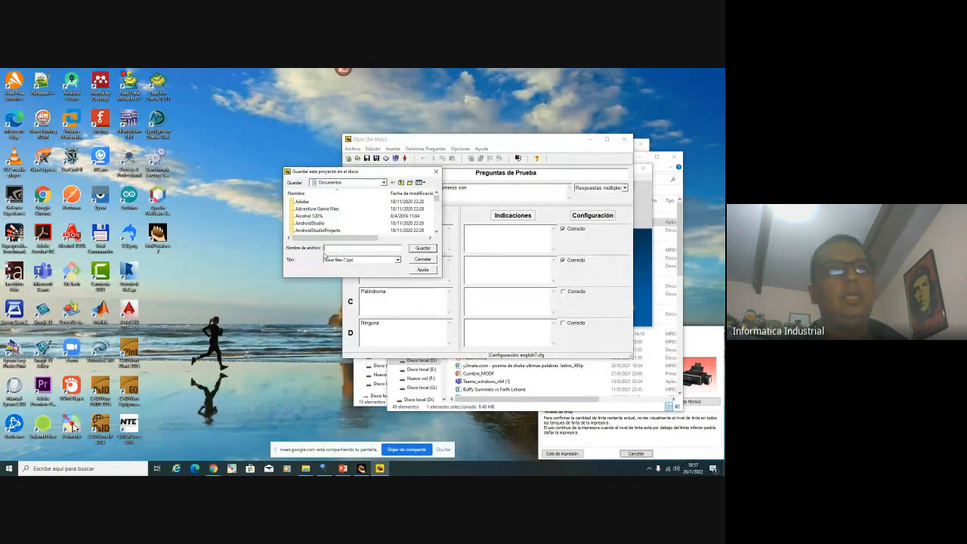
{"action": "left_click", "coordinate": [305, 468]}
{"action": "left_click", "coordinate": [279, 440]}
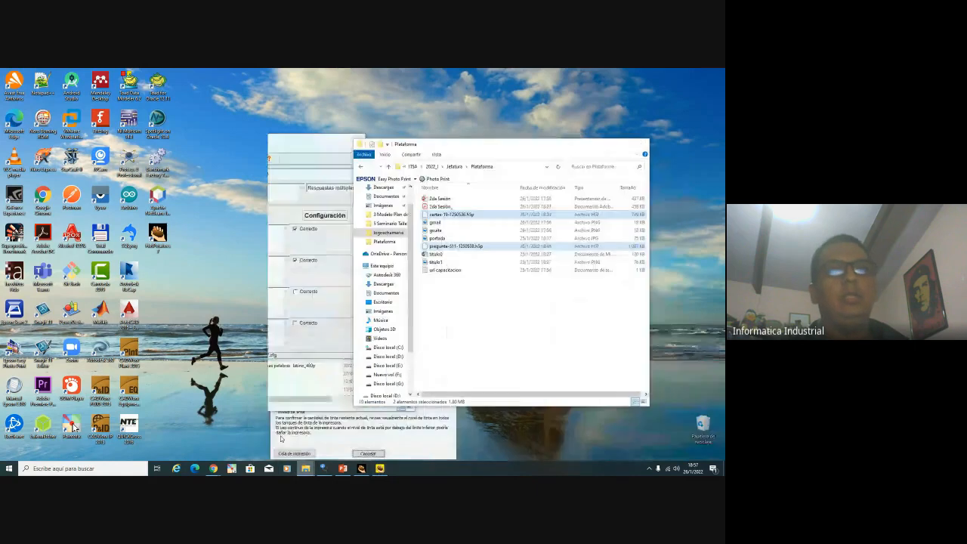
{"action": "right_click", "coordinate": [441, 330]}
{"action": "mouse_move", "coordinate": [506, 439]}
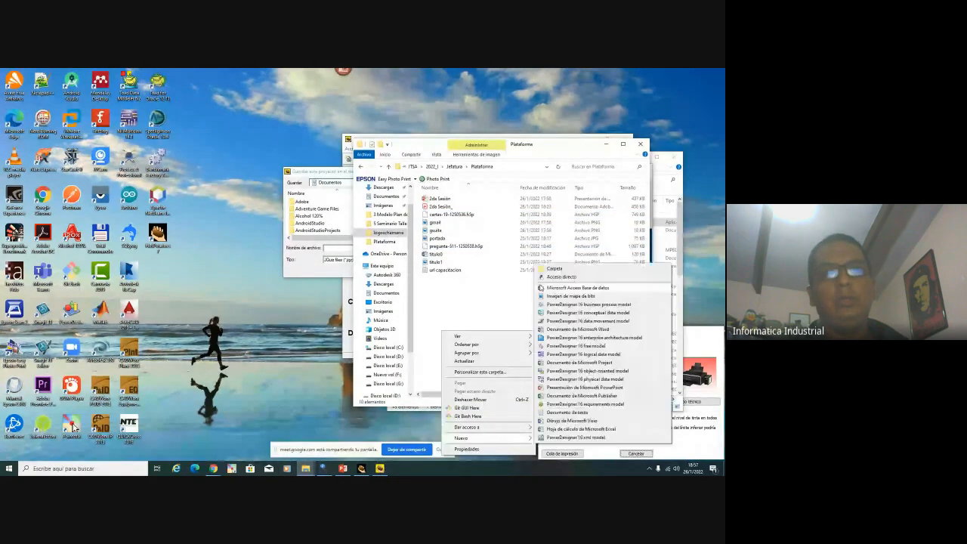
{"action": "left_click", "coordinate": [550, 275]}
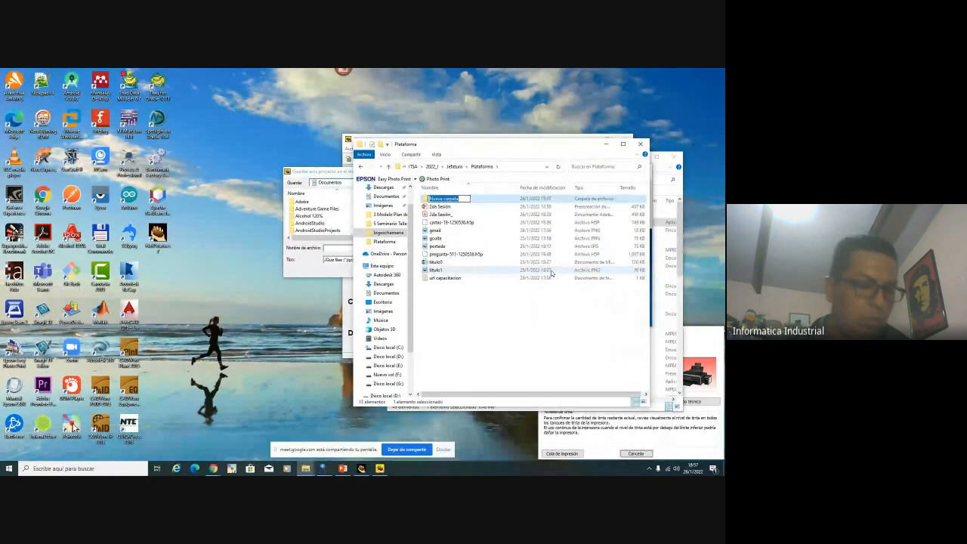
{"action": "type", "text": "hotpota"}
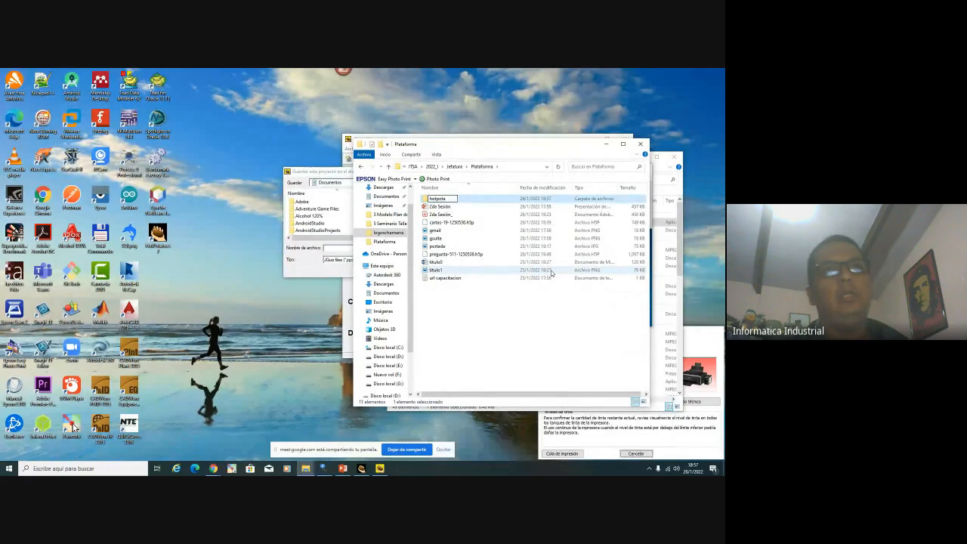
{"action": "type", "text": "toes"}
{"action": "key", "text": "Return"}
{"action": "key", "text": "Return"}
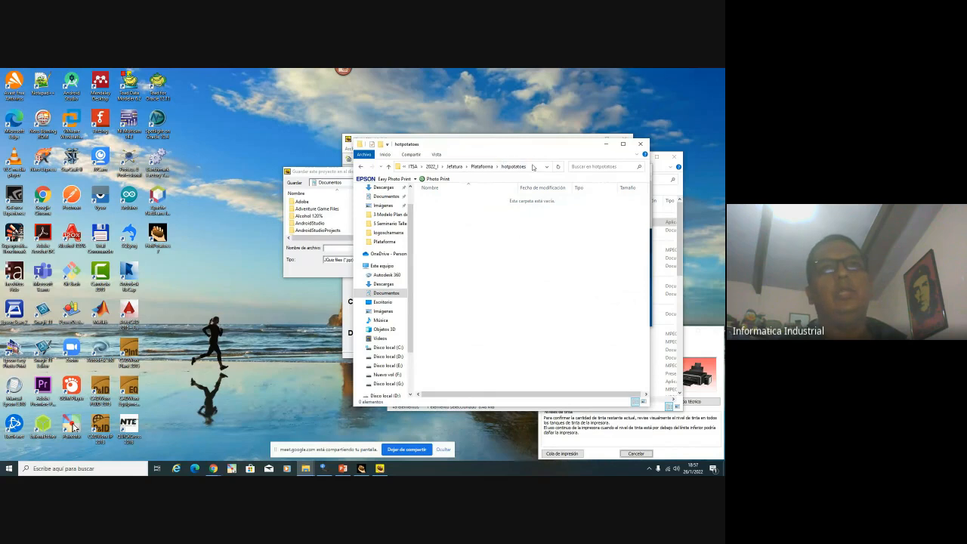
Save the quiz as quiz1.jqz in the hotpotatoes folder using its copied path
{"action": "left_click", "coordinate": [522, 166]}
{"action": "key", "text": "ctrl+c"}
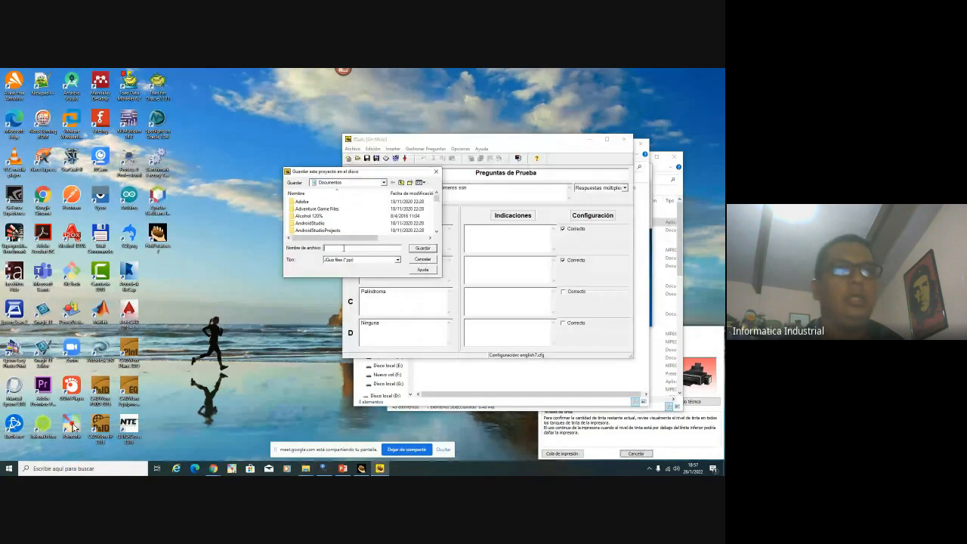
{"action": "left_click", "coordinate": [343, 248]}
{"action": "key", "text": "ctrl+v"}
{"action": "key", "text": "Return"}
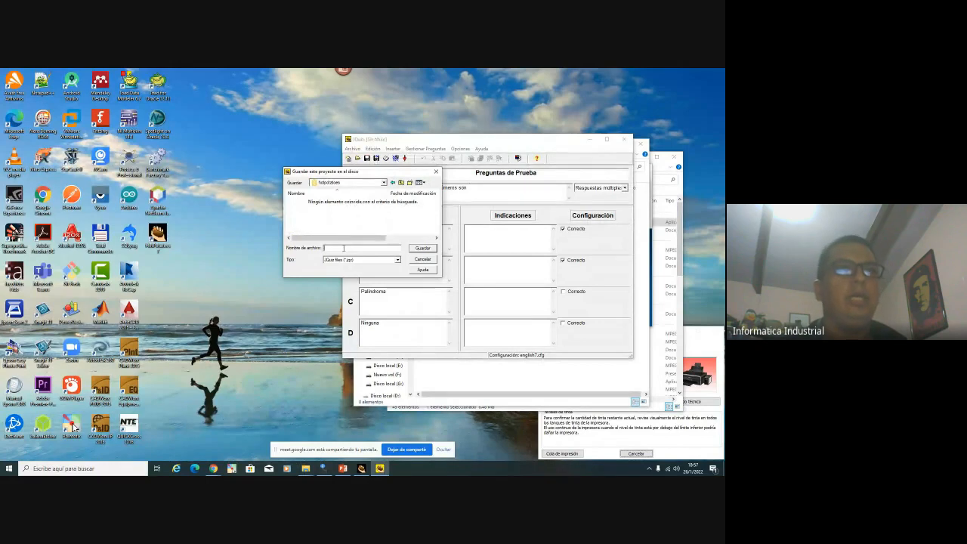
{"action": "type", "text": "quiz1"}
{"action": "left_click", "coordinate": [421, 248]}
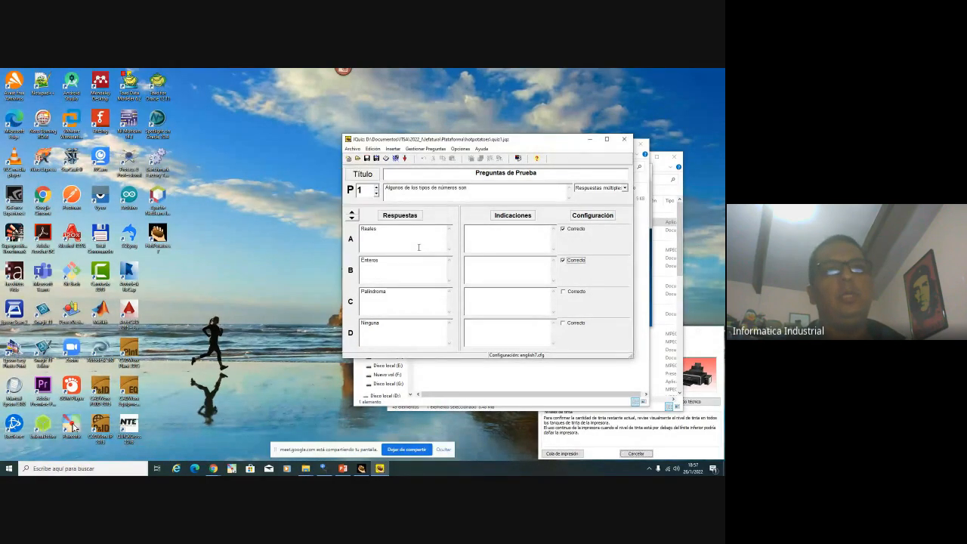
Export the quiz as SCORM 1.2 package paquete.zip and review its contents before closing the viewer
{"action": "left_click", "coordinate": [354, 149]}
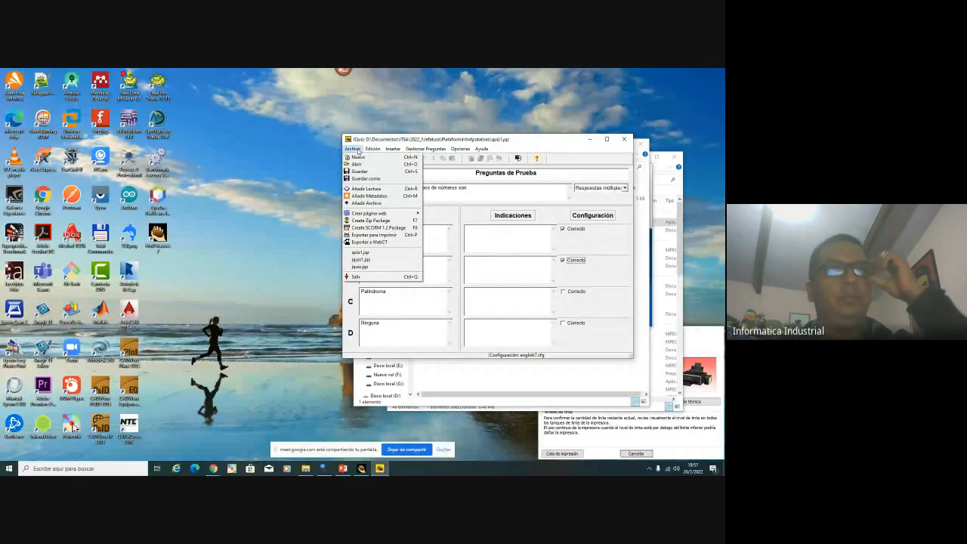
{"action": "mouse_move", "coordinate": [373, 148]}
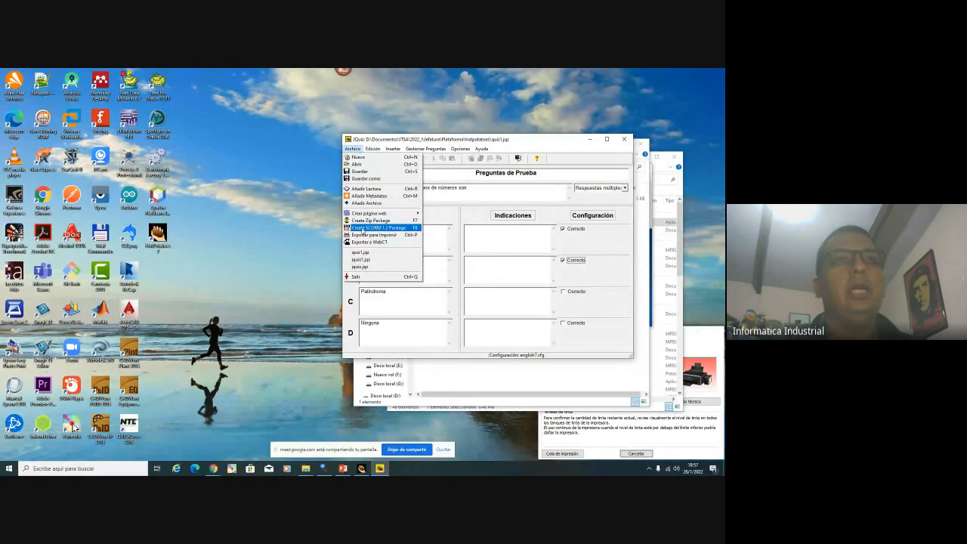
{"action": "left_click", "coordinate": [366, 229]}
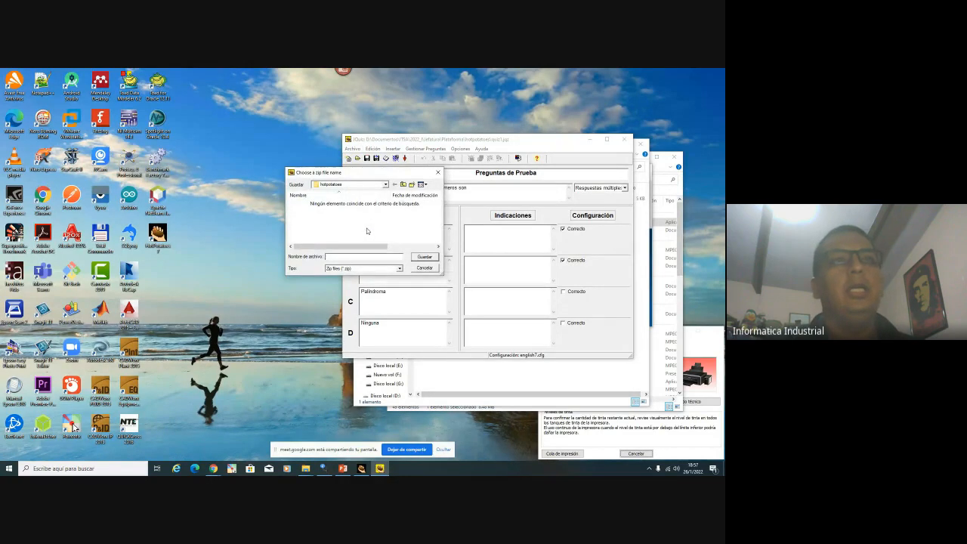
{"action": "type", "text": "paq"}
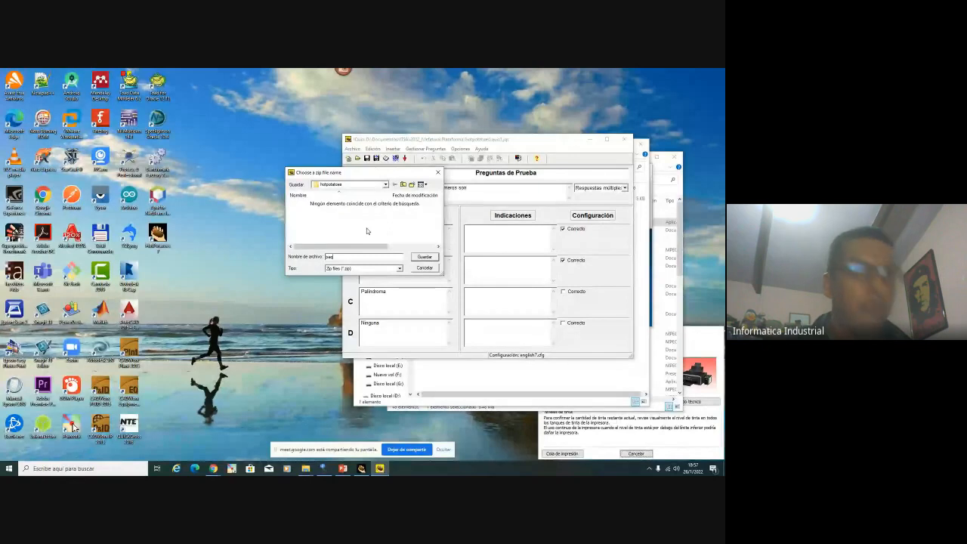
{"action": "type", "text": "uete"}
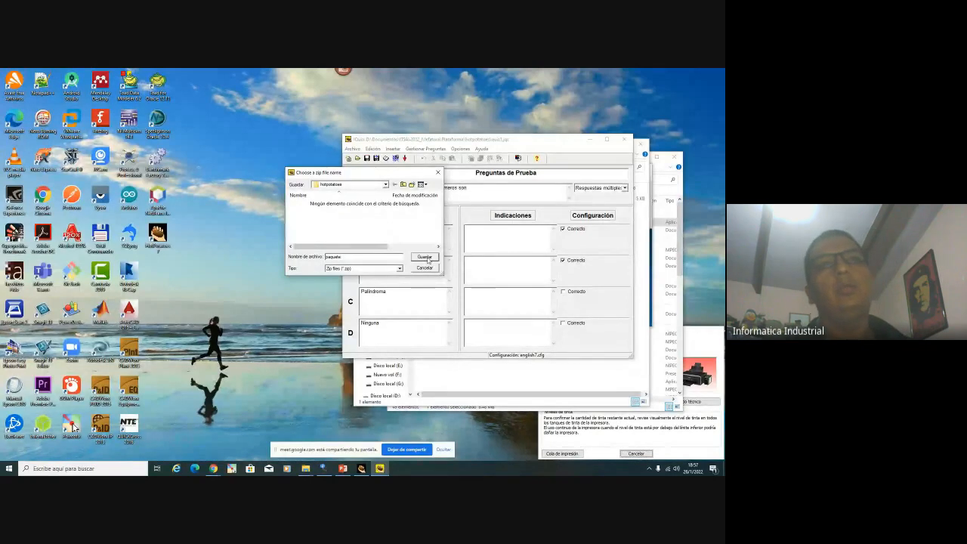
{"action": "left_click", "coordinate": [426, 258]}
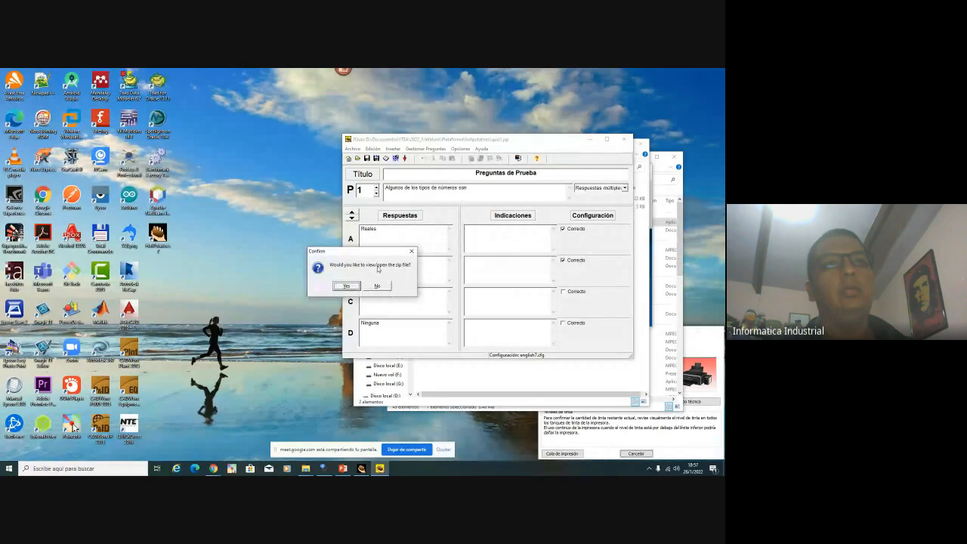
{"action": "left_click", "coordinate": [346, 285]}
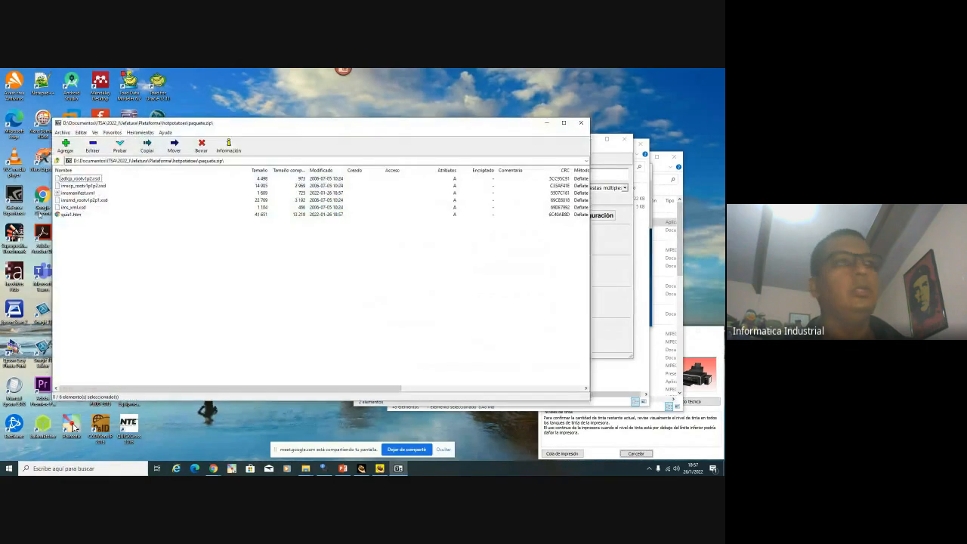
{"action": "left_click", "coordinate": [581, 122]}
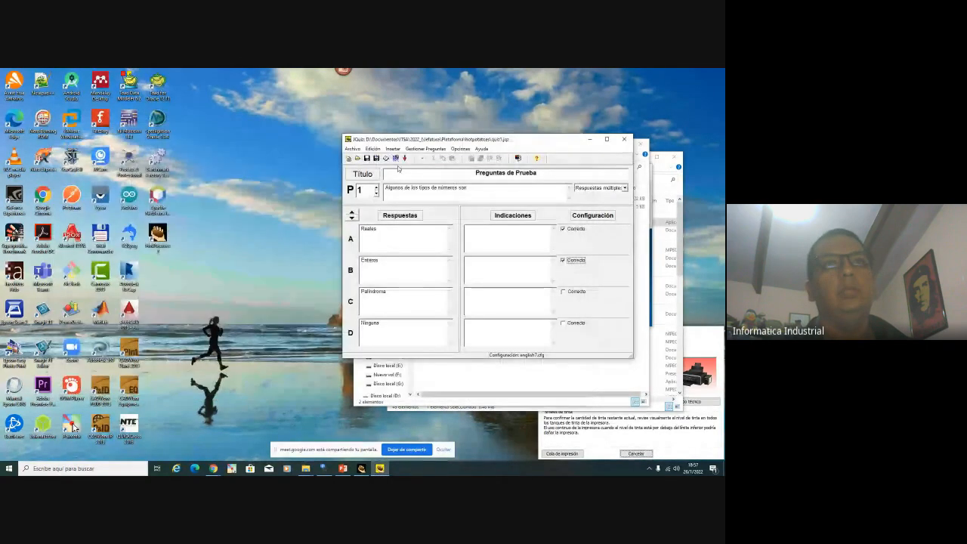
{"action": "left_click", "coordinate": [352, 148]}
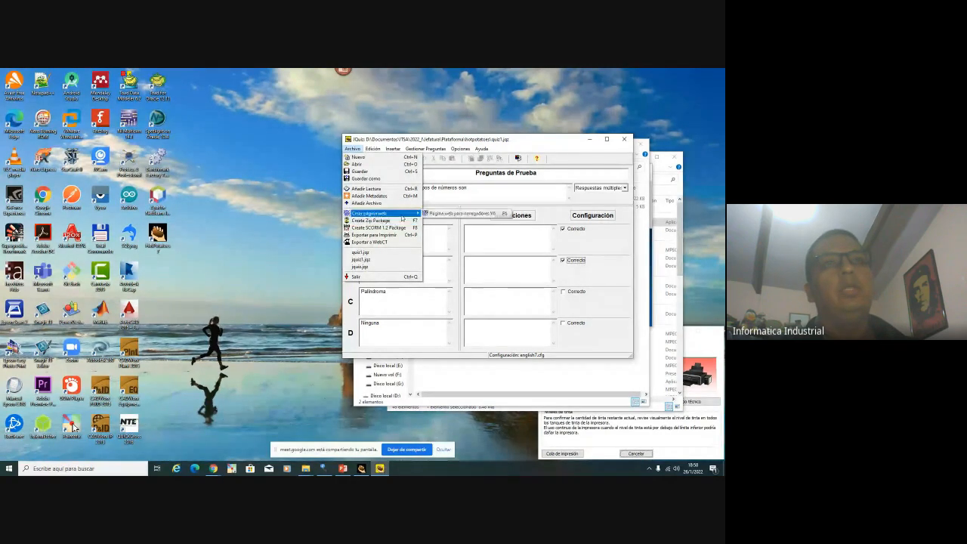
Locate paquete.zip in the hotpotatoes folder, check its path, then return to the Moodle course
{"action": "left_click", "coordinate": [427, 372]}
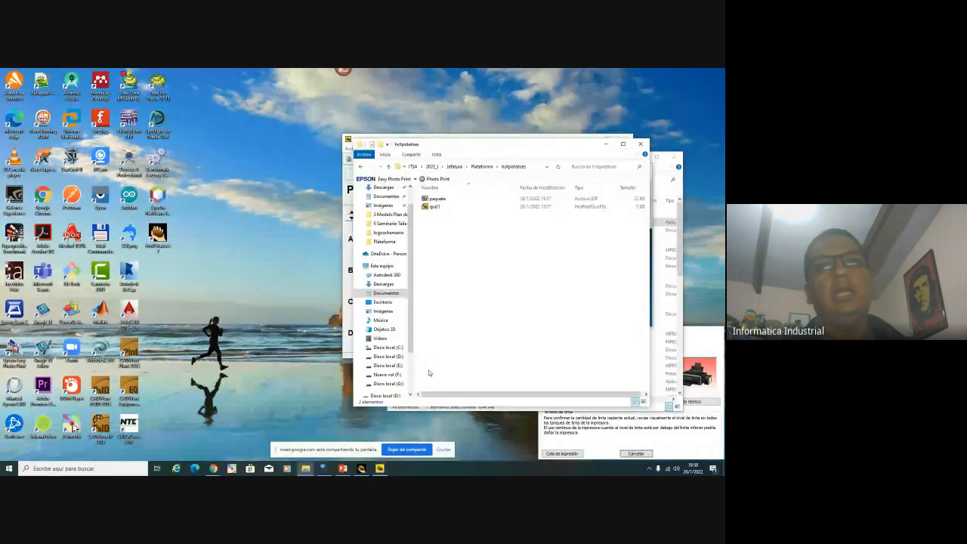
{"action": "left_click", "coordinate": [446, 198]}
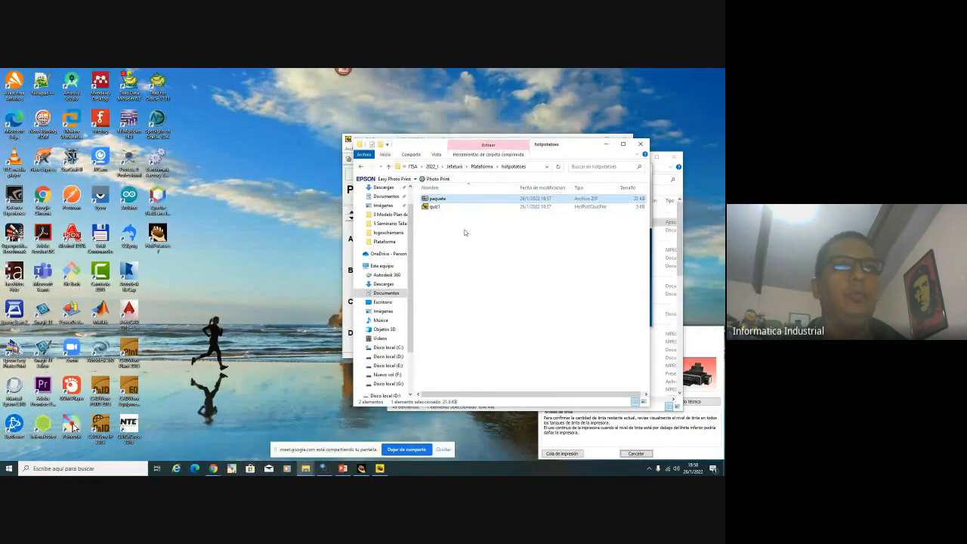
{"action": "left_click", "coordinate": [531, 167]}
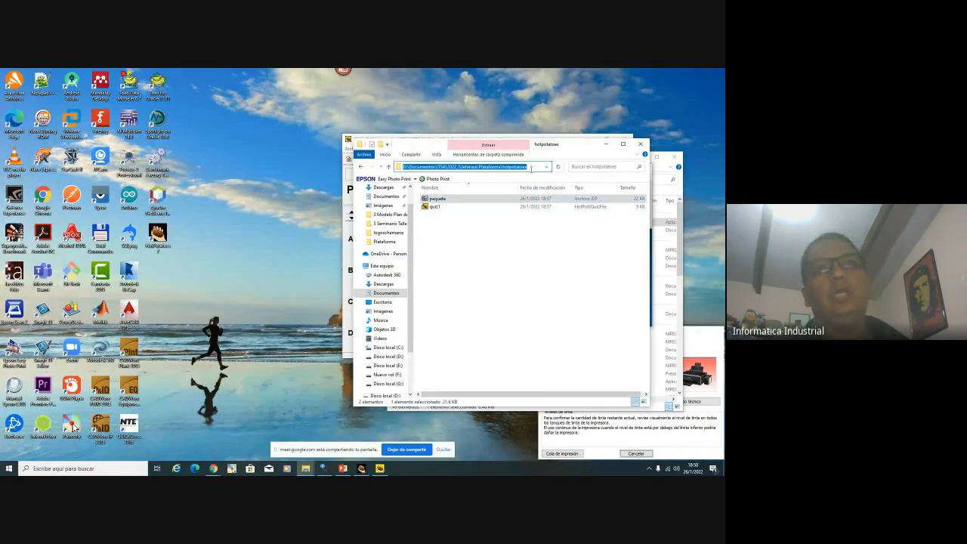
{"action": "left_click", "coordinate": [214, 469]}
{"action": "left_click", "coordinate": [173, 432]}
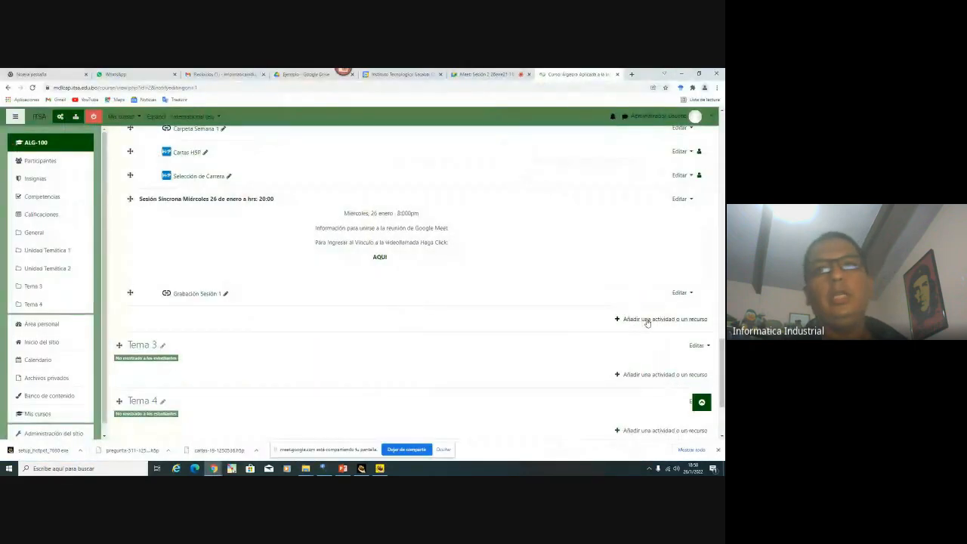
Add a new Paquete SCORM activity to Unidad Temática 2
{"action": "left_click", "coordinate": [645, 319]}
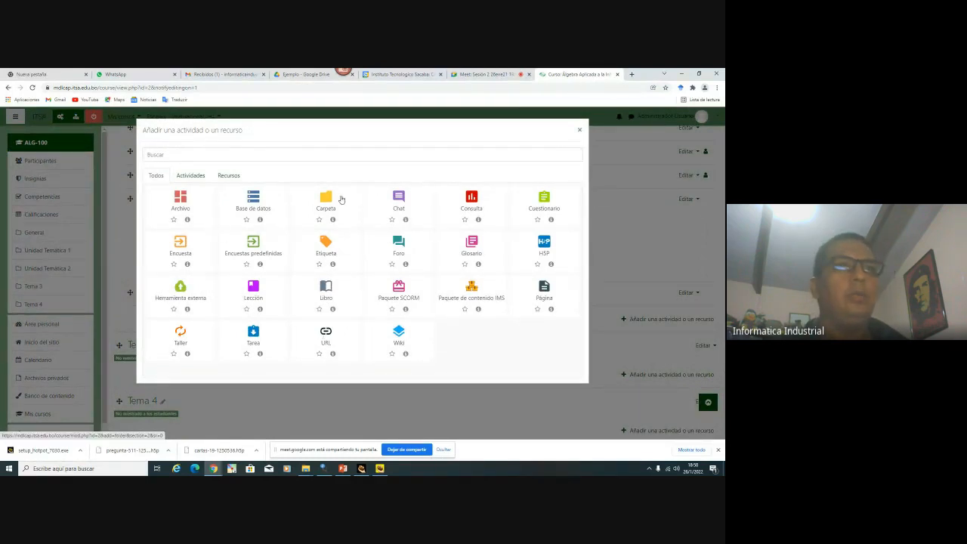
{"action": "left_click", "coordinate": [400, 294]}
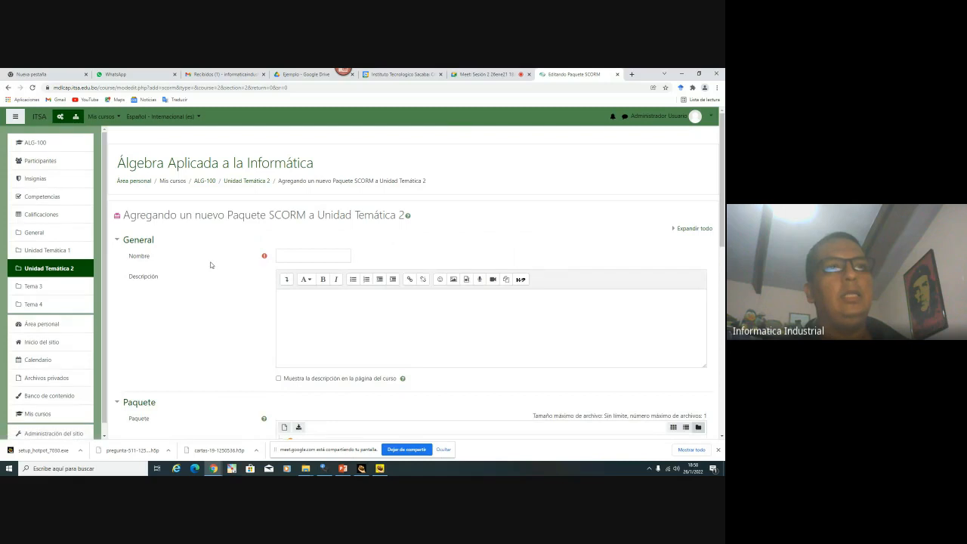
{"action": "scroll", "coordinate": [211, 265], "scroll_direction": "down", "scroll_amount": 5}
{"action": "scroll", "coordinate": [234, 292], "scroll_direction": "up", "scroll_amount": 5}
{"action": "scroll", "coordinate": [234, 290], "scroll_direction": "down", "scroll_amount": 3}
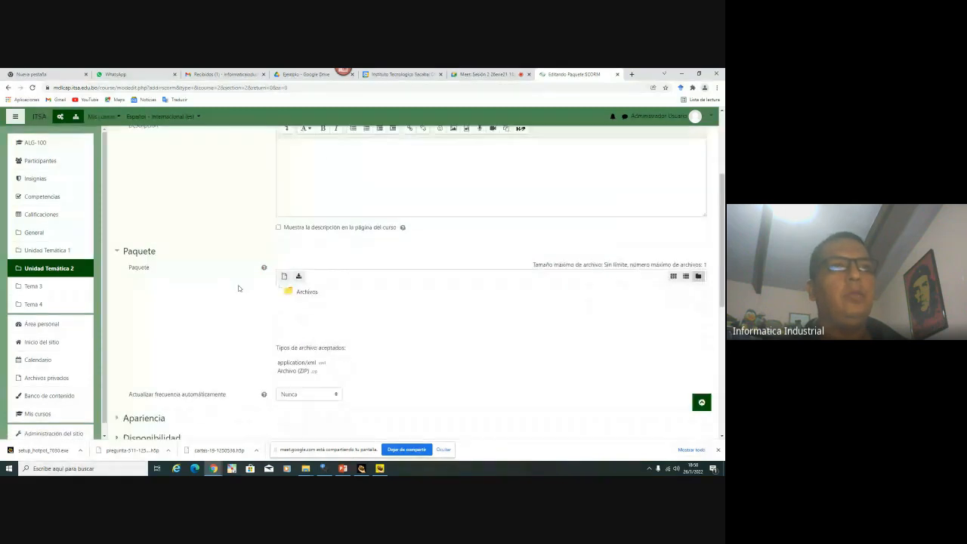
Drag paquete.zip from the hotpotatoes folder into the Paquete file area
{"action": "key", "text": "alt+Tab"}
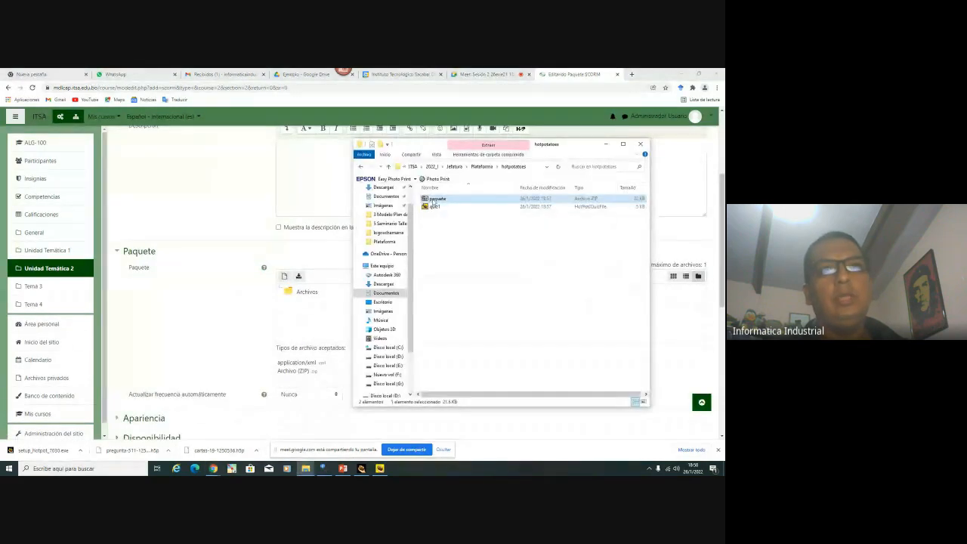
{"action": "left_click", "coordinate": [435, 206]}
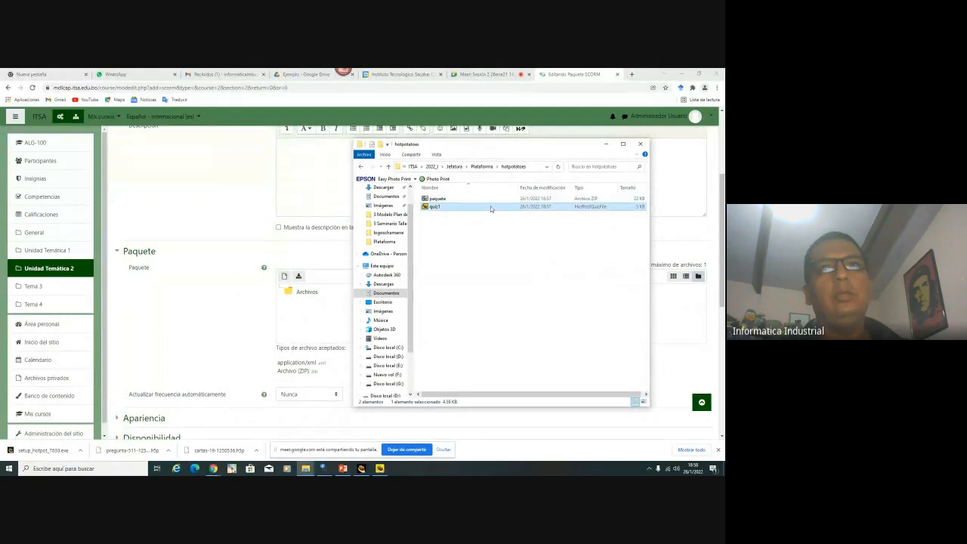
{"action": "left_click", "coordinate": [467, 199]}
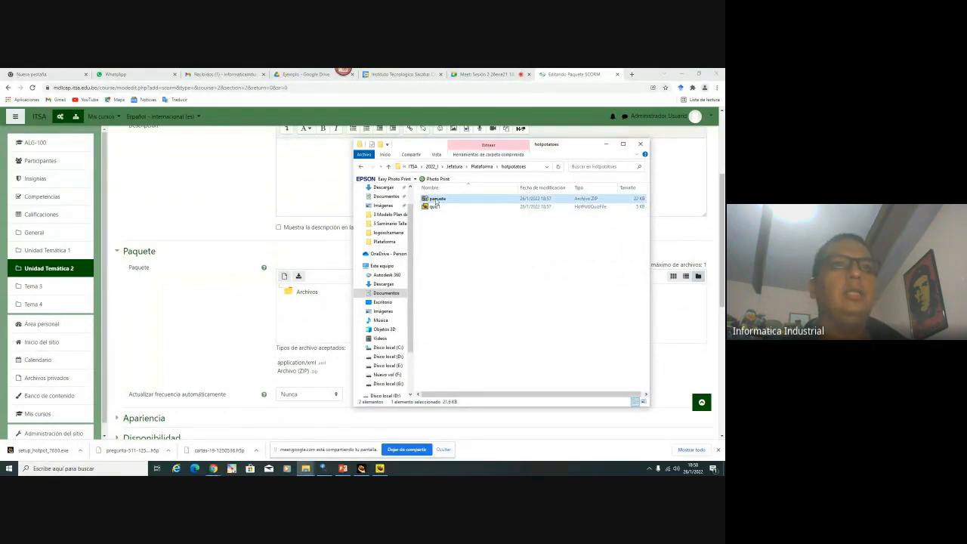
{"action": "left_click_drag", "start_coordinate": [435, 204], "coordinate": [308, 316]}
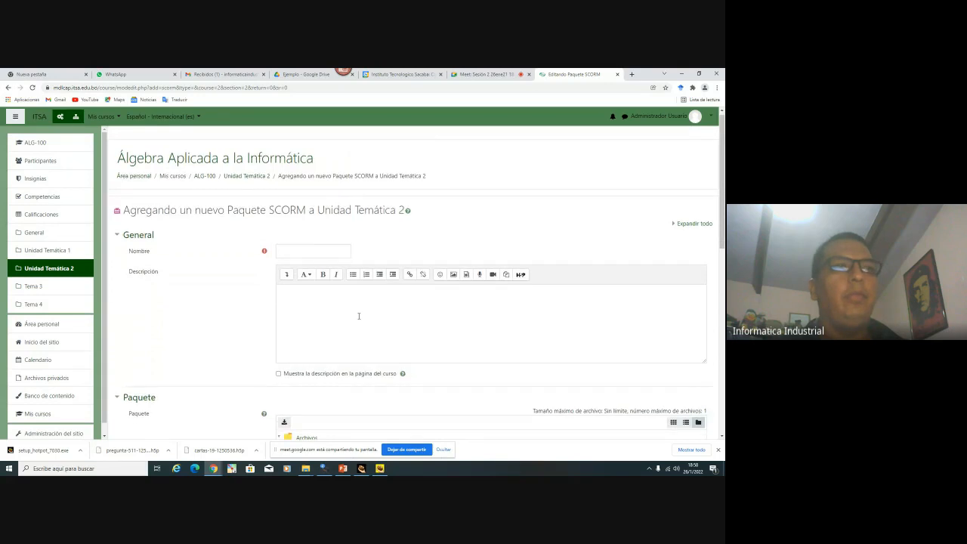
Enter 'SCORM1' as the SCORM package name
{"action": "scroll", "coordinate": [358, 315], "scroll_direction": "down", "scroll_amount": 1}
{"action": "left_click", "coordinate": [299, 218]}
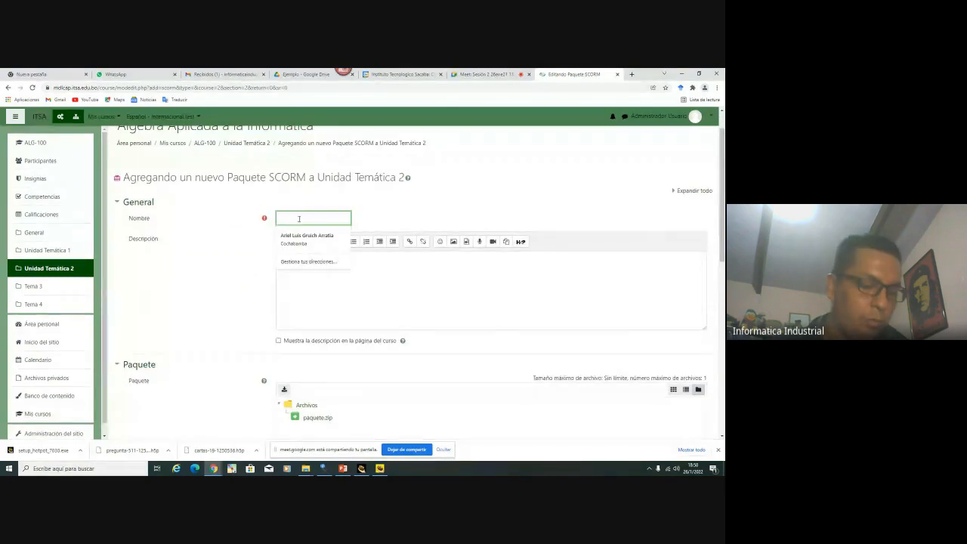
{"action": "type", "text": "SCORM1"}
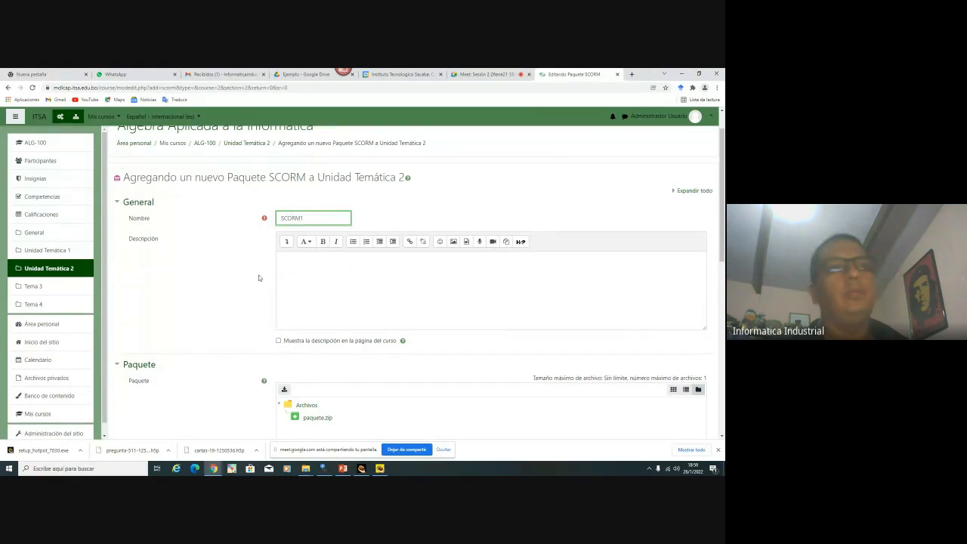
{"action": "scroll", "coordinate": [258, 278], "scroll_direction": "down", "scroll_amount": 5}
Set completion tracking to 'No indicar finalización' and save the activity to the course
{"action": "left_click", "coordinate": [144, 267]}
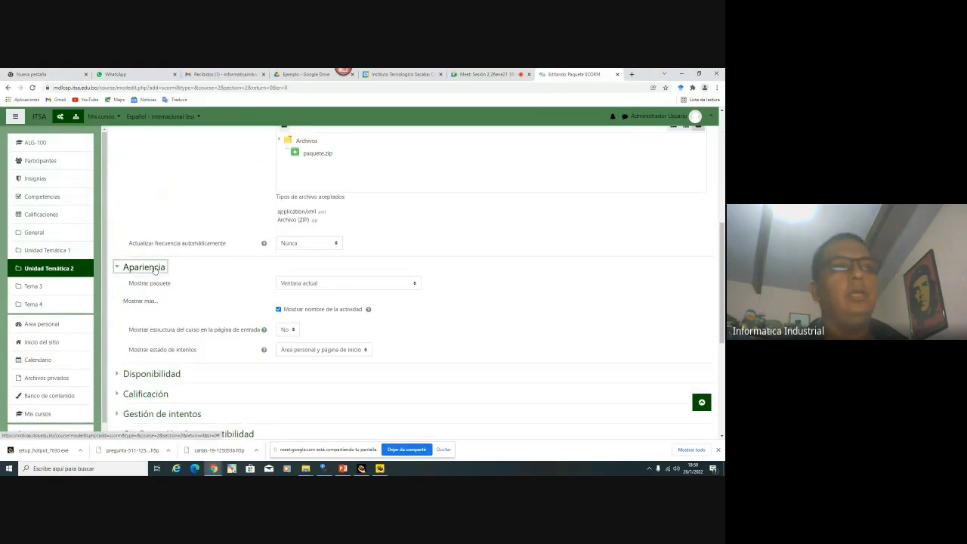
{"action": "scroll", "coordinate": [154, 269], "scroll_direction": "down", "scroll_amount": 4}
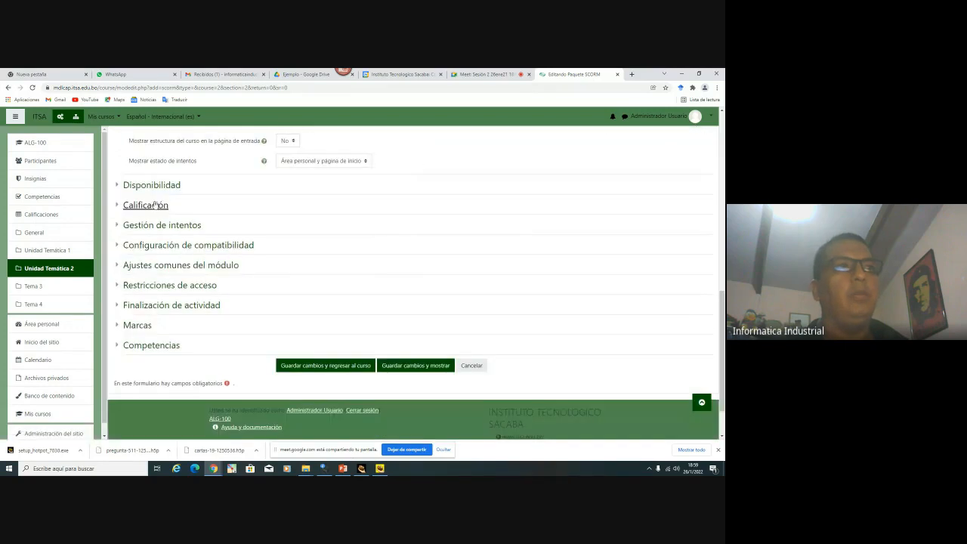
{"action": "left_click", "coordinate": [151, 185]}
{"action": "scroll", "coordinate": [162, 195], "scroll_direction": "down", "scroll_amount": 3}
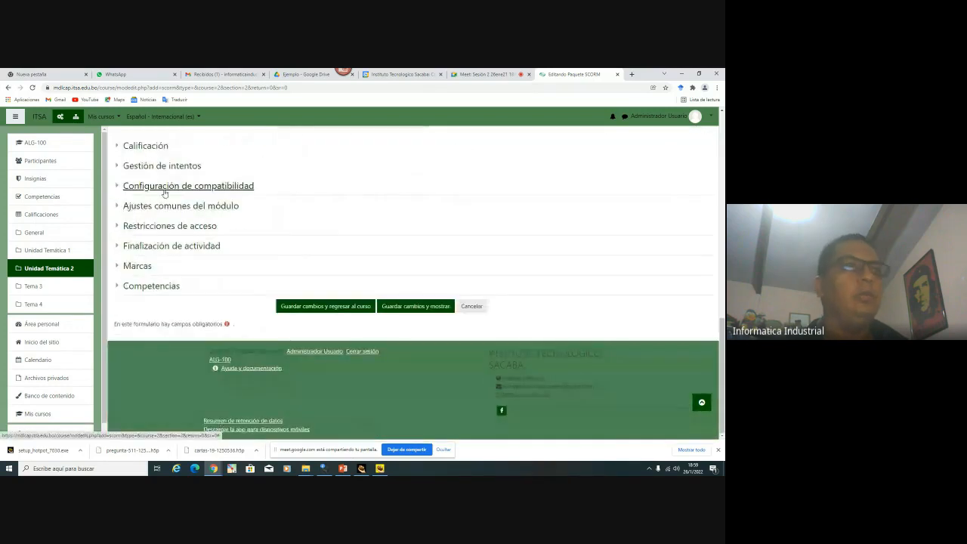
{"action": "left_click", "coordinate": [173, 246]}
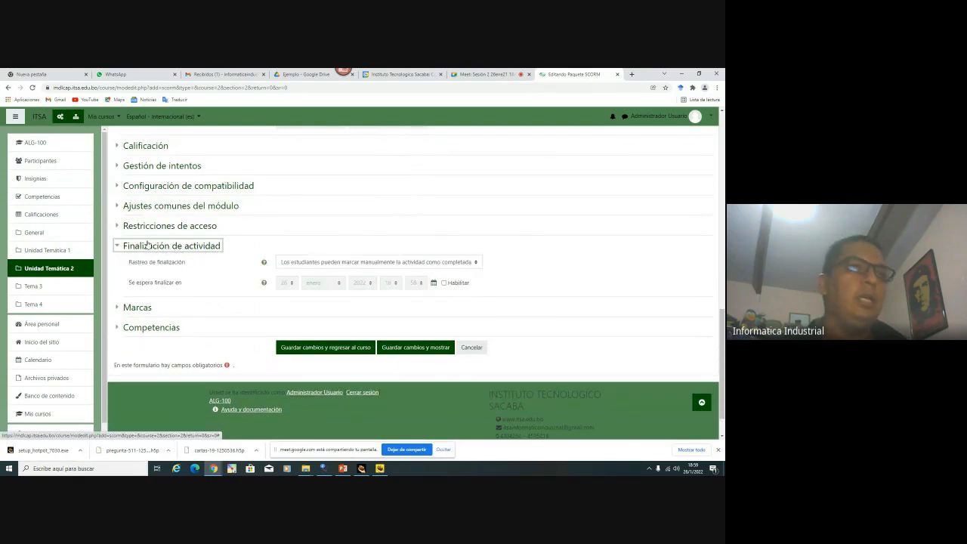
{"action": "left_click", "coordinate": [294, 262]}
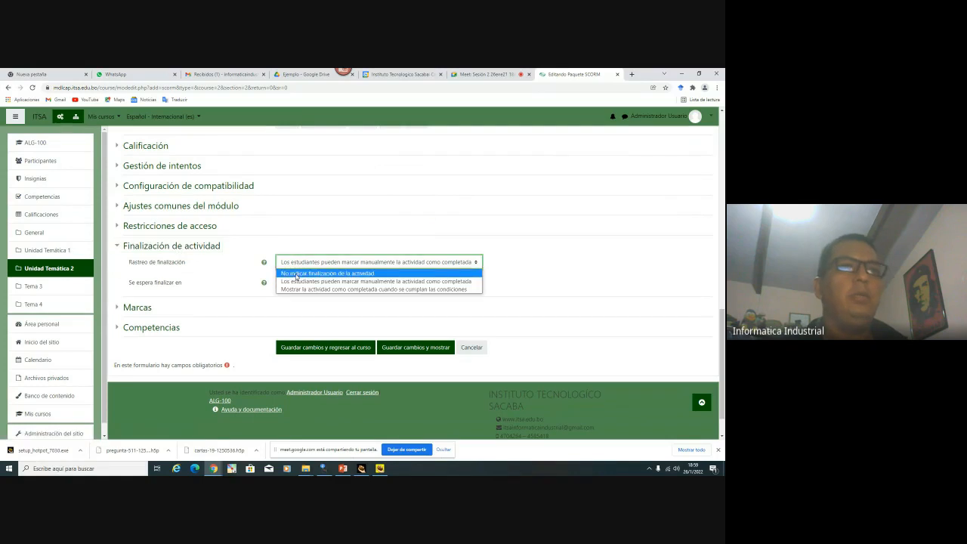
{"action": "left_click", "coordinate": [297, 273]}
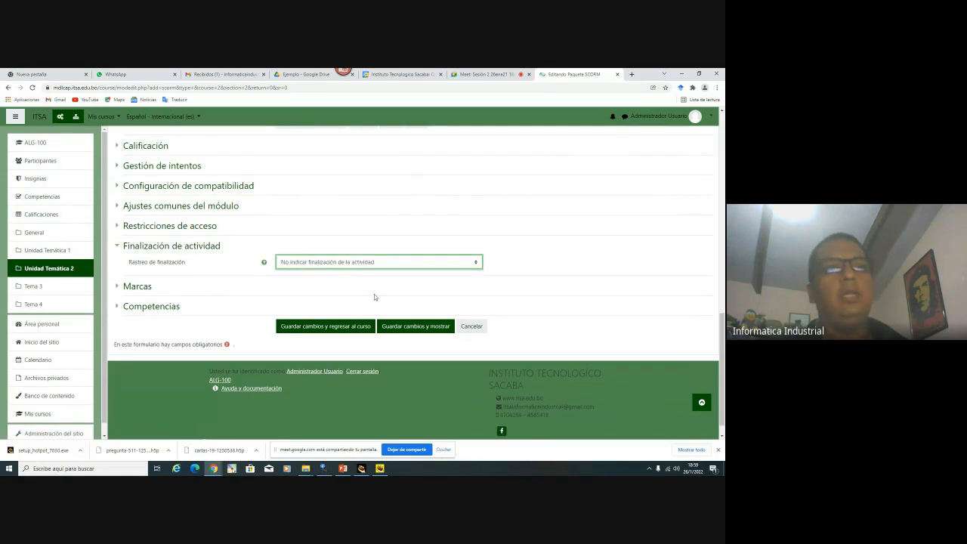
{"action": "left_click", "coordinate": [330, 325]}
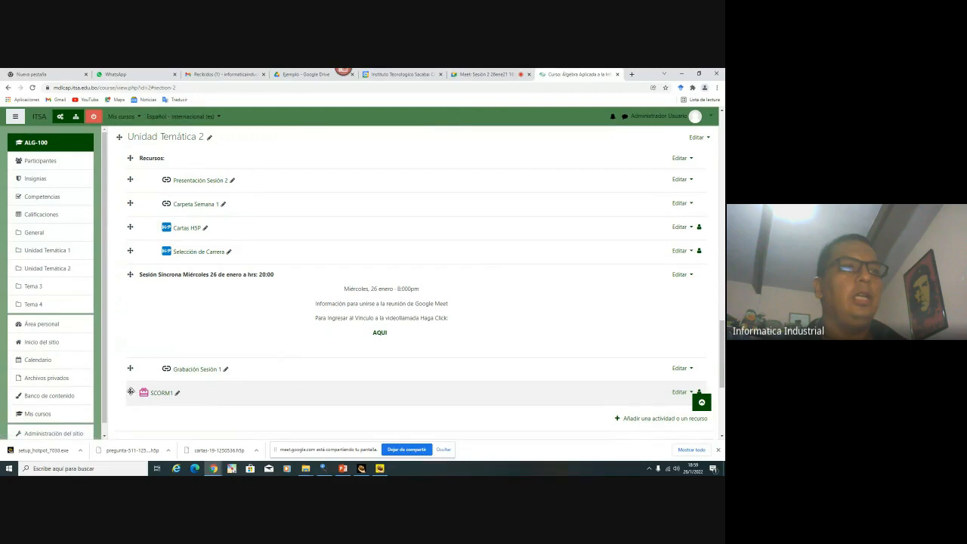
Drag SCORM1 below Selección de Carrera, then indent it right and move it back left
{"action": "left_click_drag", "start_coordinate": [130, 392], "coordinate": [152, 277]}
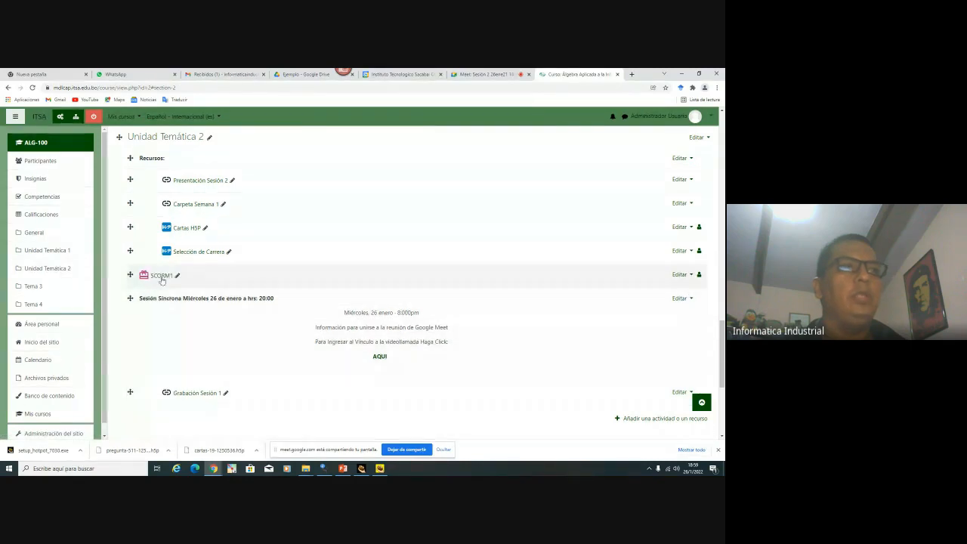
{"action": "left_click", "coordinate": [682, 274]}
{"action": "left_click", "coordinate": [664, 301]}
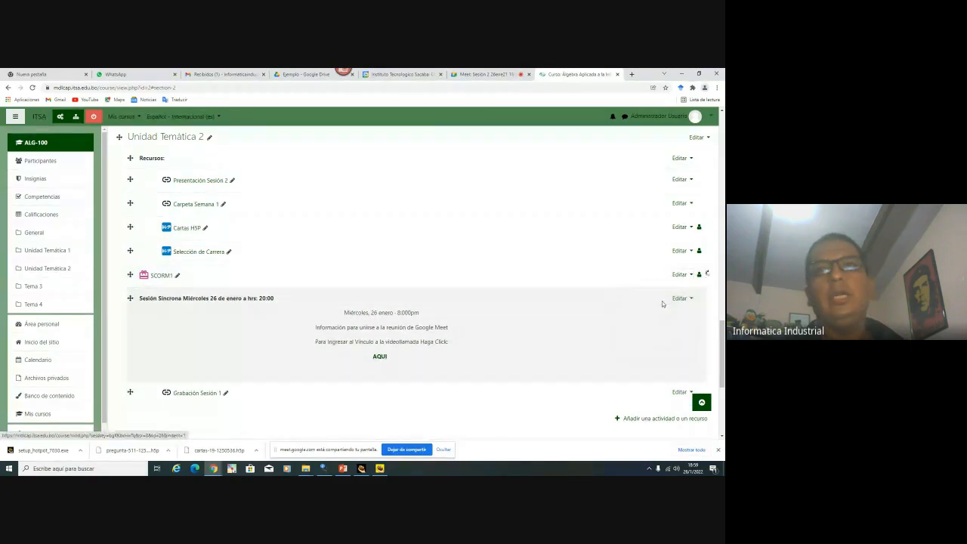
{"action": "left_click", "coordinate": [682, 274]}
{"action": "left_click", "coordinate": [665, 300]}
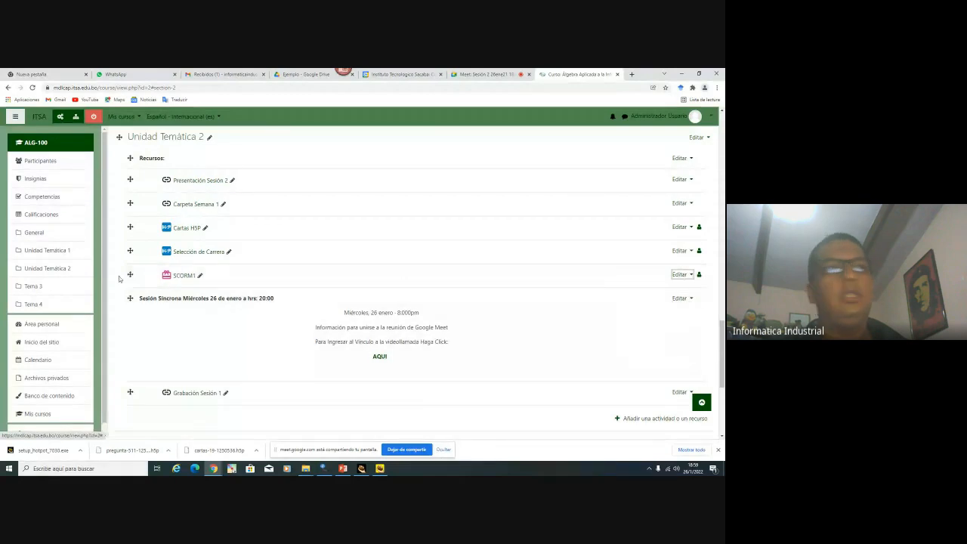
Turn off editing and review SCORM1's attempts allowed and grading method
{"action": "left_click", "coordinate": [93, 116]}
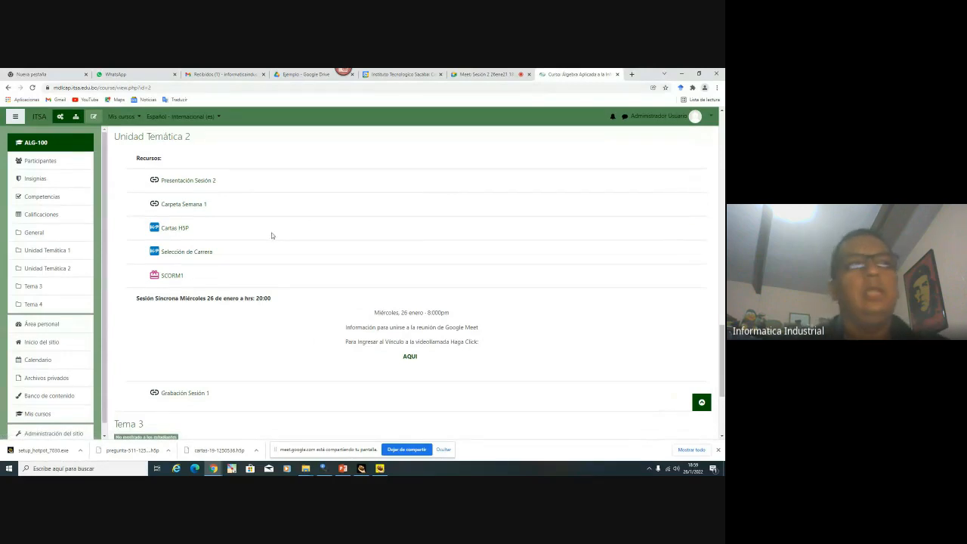
{"action": "left_click", "coordinate": [172, 276]}
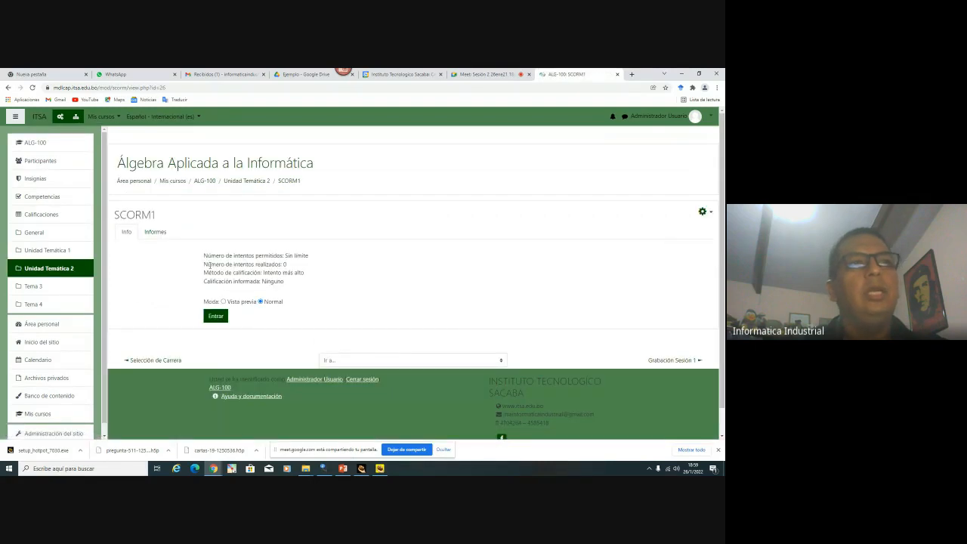
{"action": "left_click_drag", "start_coordinate": [202, 255], "coordinate": [319, 287]}
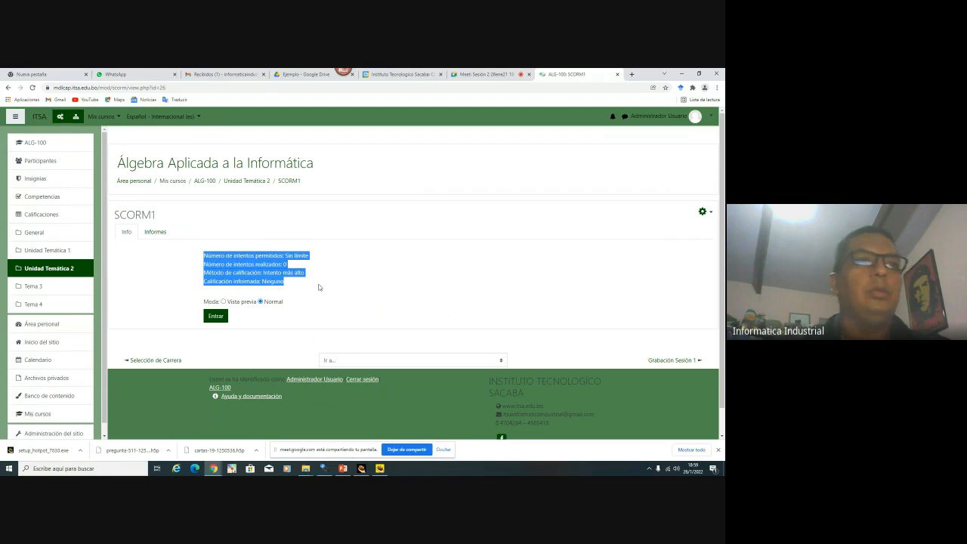
{"action": "left_click", "coordinate": [263, 301]}
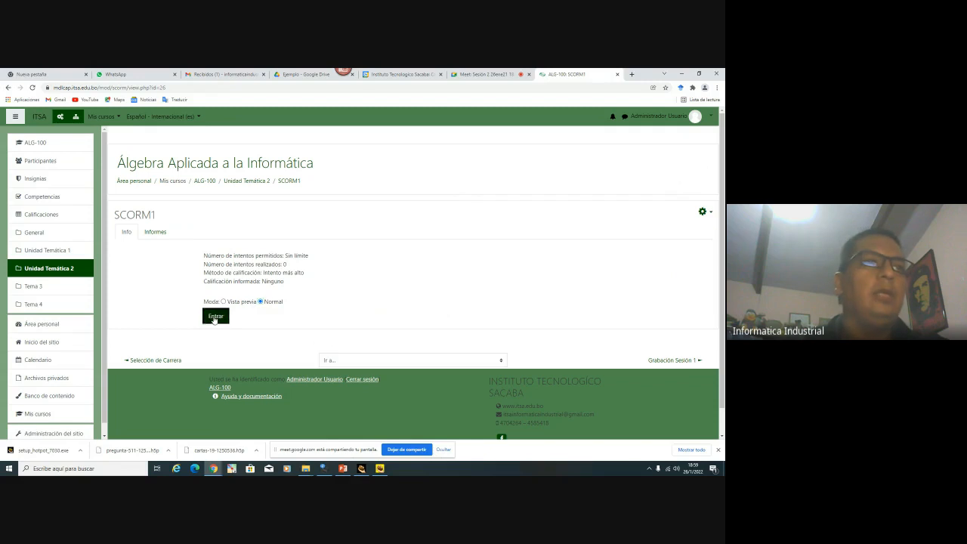
Launch SCORM1 in normal mode and answer the quiz correctly with Enteros
{"action": "left_click", "coordinate": [215, 315]}
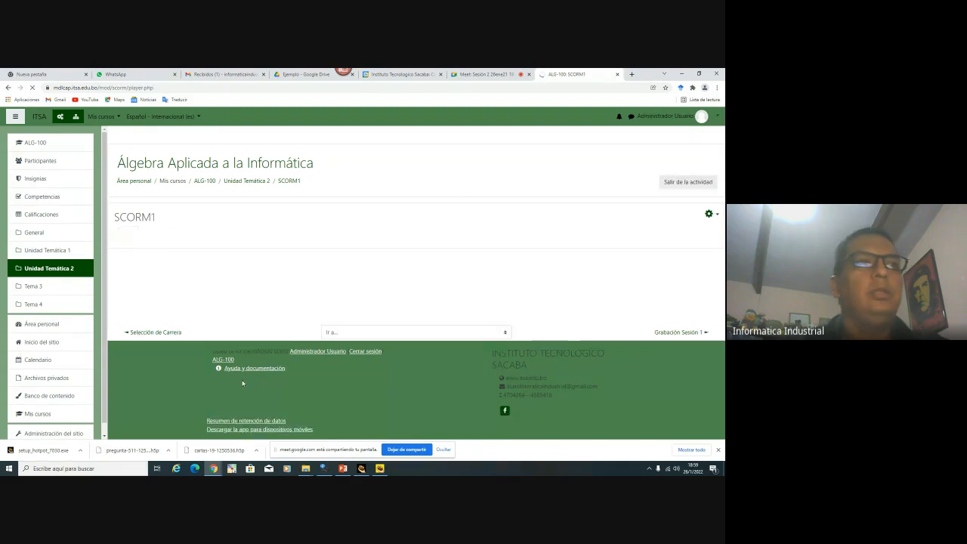
{"action": "scroll", "coordinate": [507, 265], "scroll_direction": "down", "scroll_amount": 2}
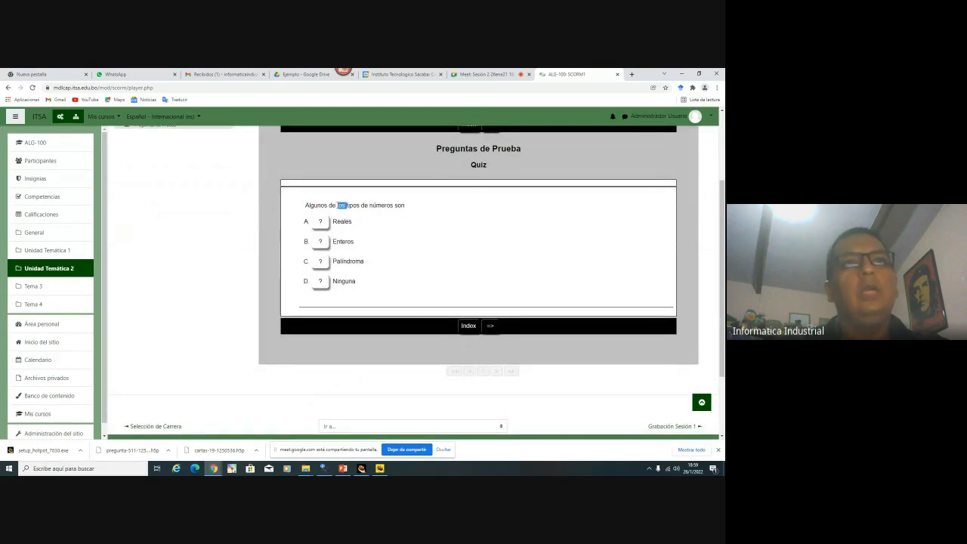
{"action": "triple_click", "coordinate": [341, 205]}
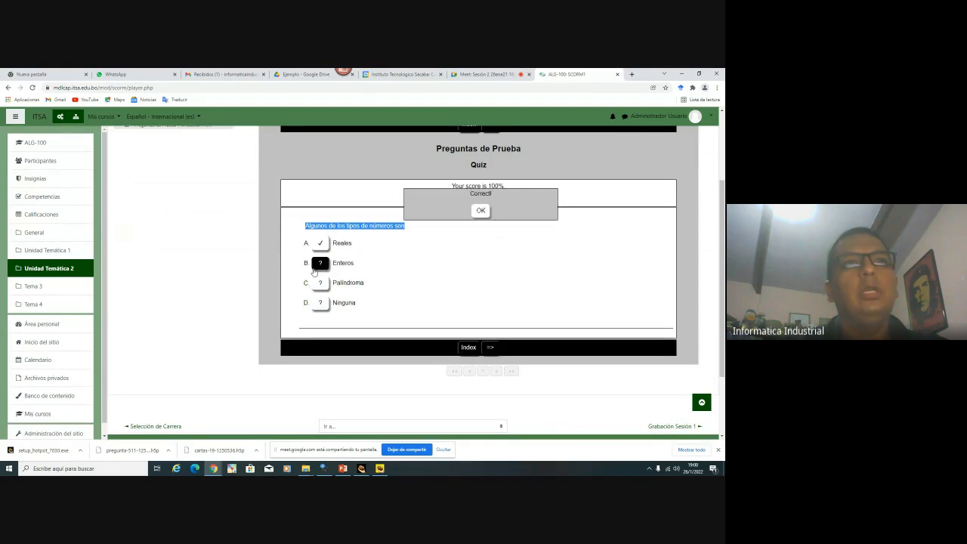
{"action": "left_click", "coordinate": [480, 210]}
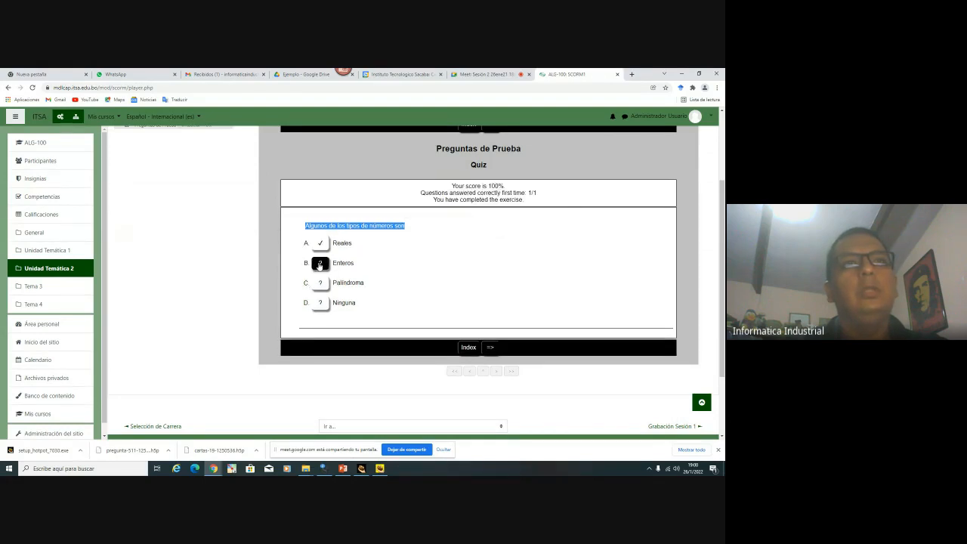
{"action": "left_click", "coordinate": [319, 263]}
{"action": "left_click", "coordinate": [319, 263]}
{"action": "left_click", "coordinate": [480, 210]}
Return to the quiz index, toggle the table of contents, and exit to the course
{"action": "left_click", "coordinate": [468, 347]}
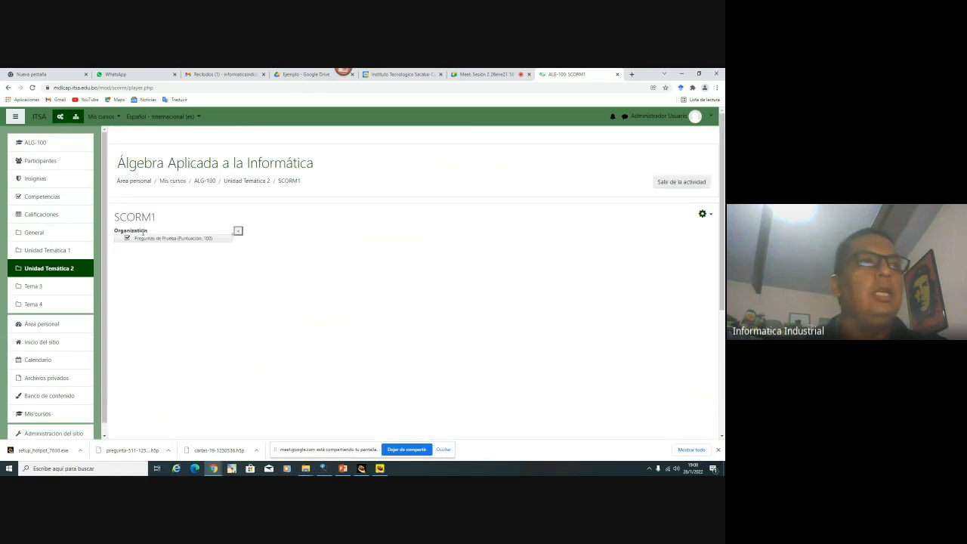
{"action": "left_click", "coordinate": [238, 230]}
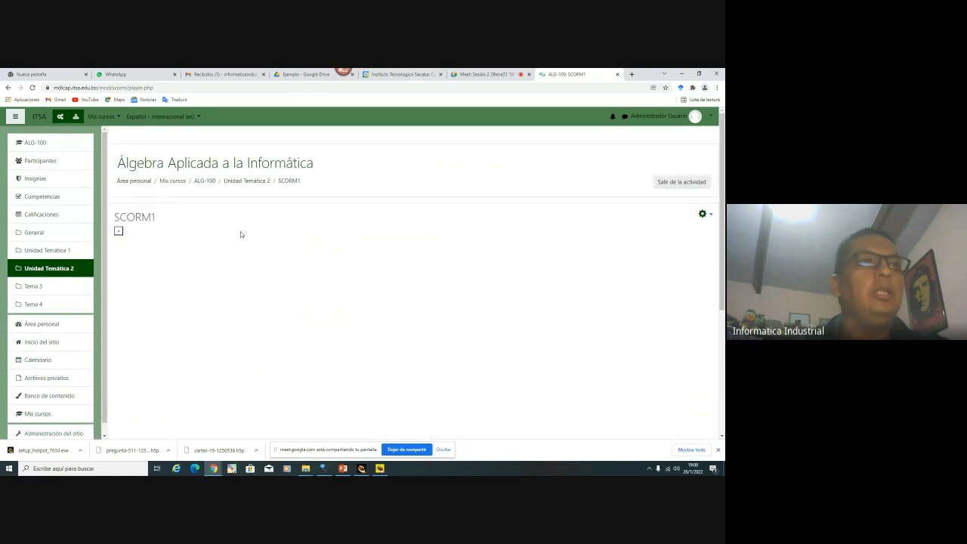
{"action": "left_click", "coordinate": [119, 231]}
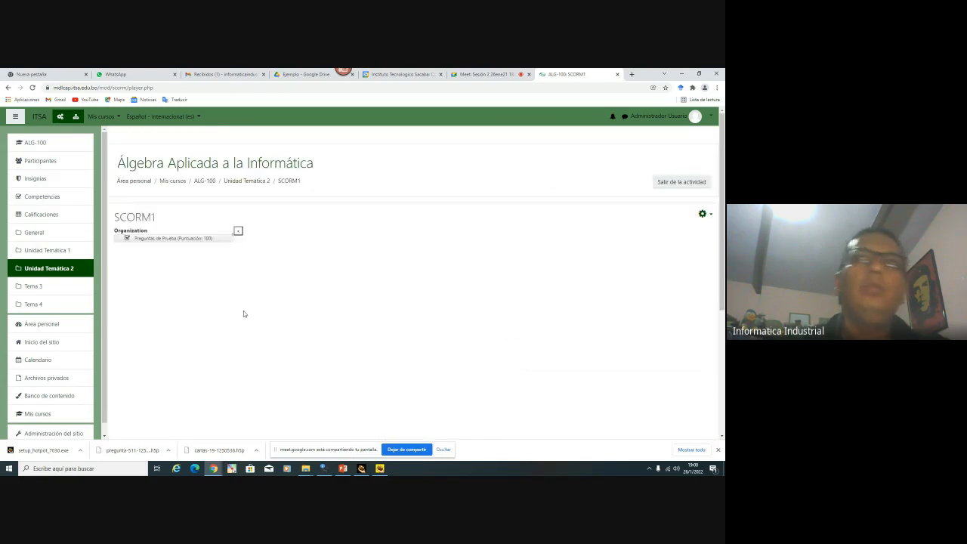
{"action": "left_click", "coordinate": [680, 182]}
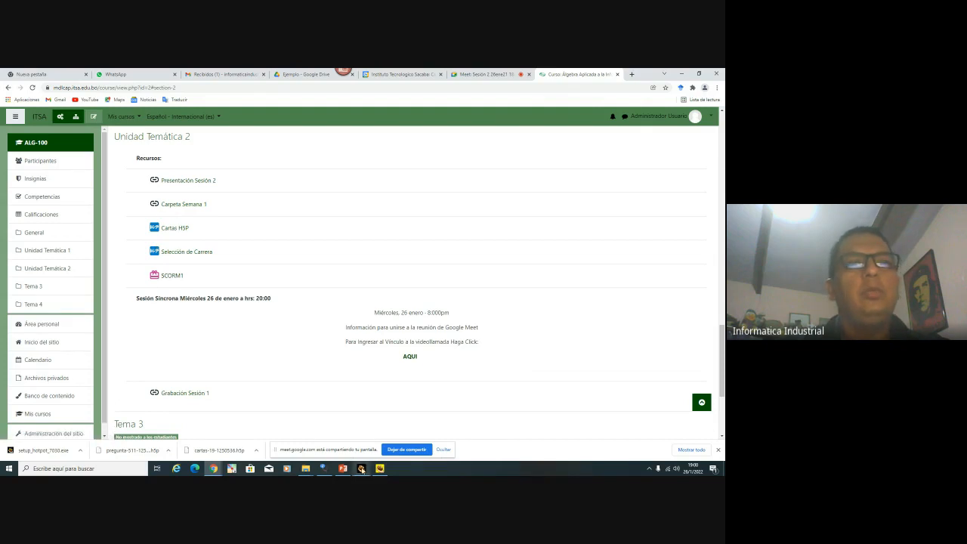
Bring the JQuiz editor forward and look through its Insert and File menus
{"action": "mouse_move", "coordinate": [377, 469]}
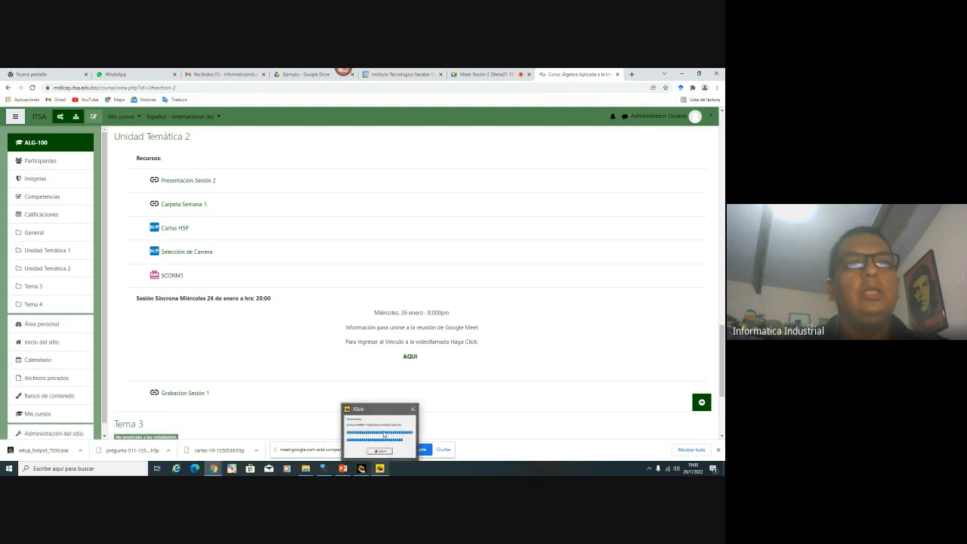
{"action": "left_click", "coordinate": [383, 435]}
{"action": "left_click", "coordinate": [361, 468]}
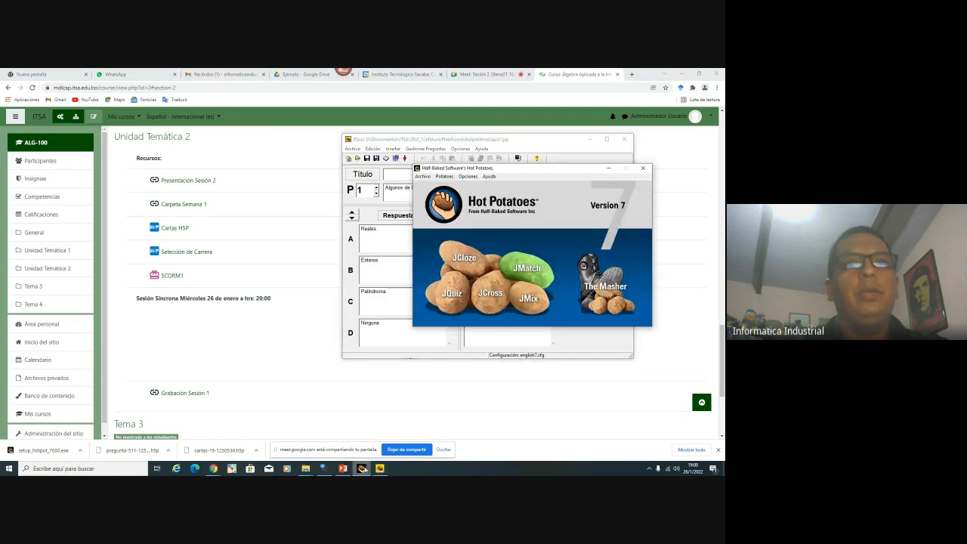
{"action": "left_click", "coordinate": [608, 168]}
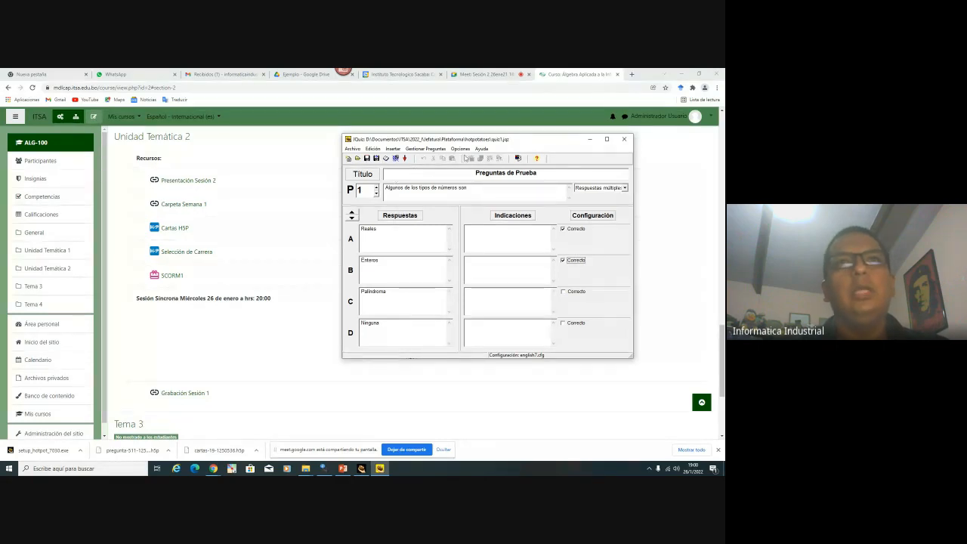
{"action": "left_click", "coordinate": [393, 149]}
{"action": "mouse_move", "coordinate": [424, 151]}
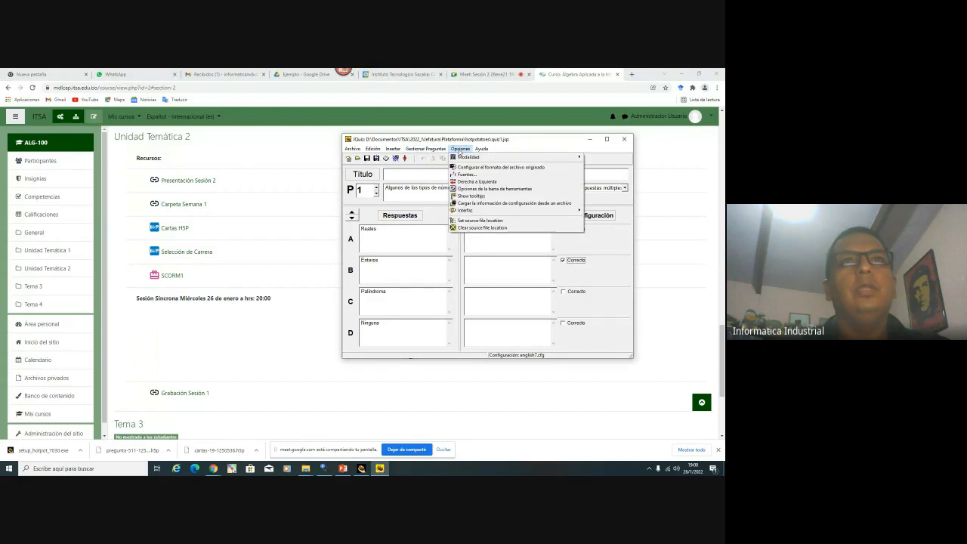
{"action": "mouse_move", "coordinate": [389, 151]}
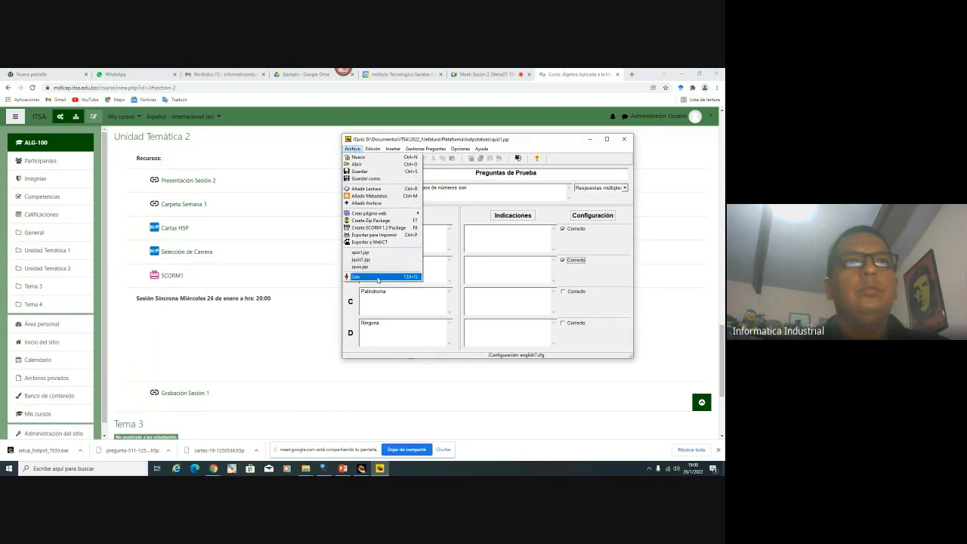
{"action": "left_click", "coordinate": [475, 172]}
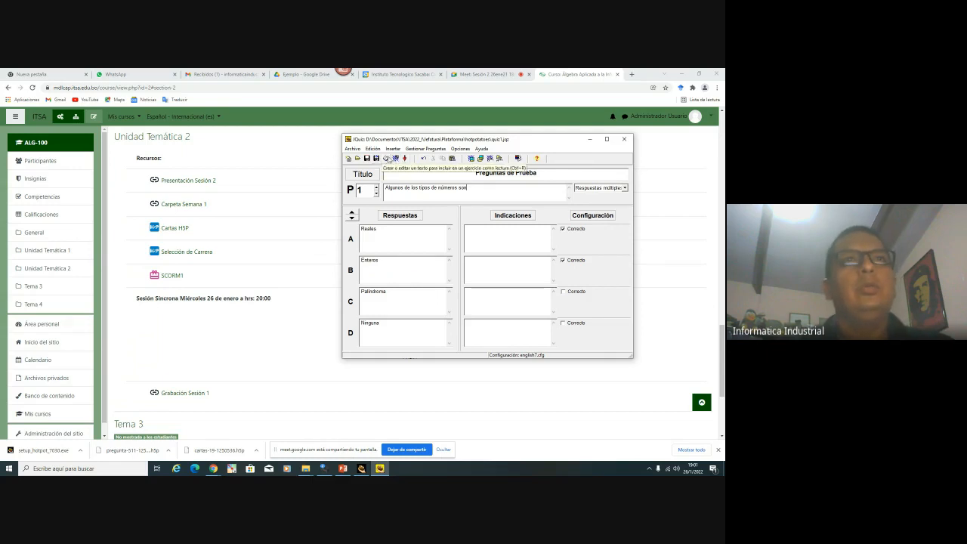
Open SCORM1 in a new tab, delete all its attempts, and start a fresh attempt
{"action": "left_click", "coordinate": [220, 276]}
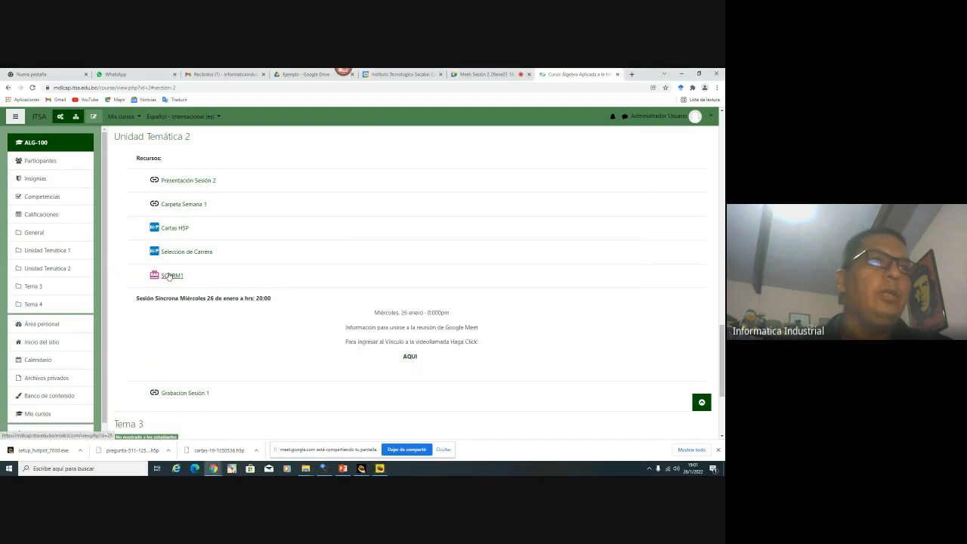
{"action": "right_click", "coordinate": [170, 276]}
{"action": "left_click", "coordinate": [213, 281]}
{"action": "left_click", "coordinate": [577, 74]}
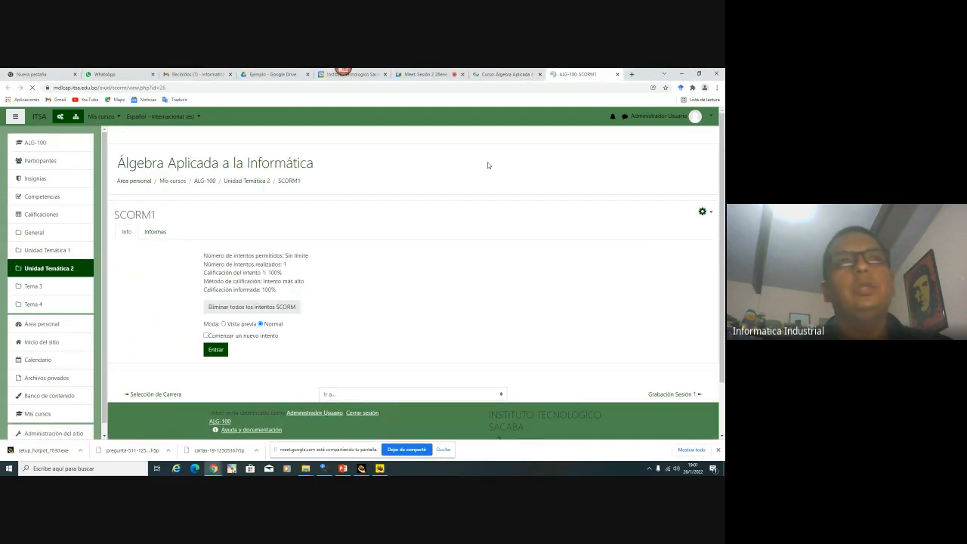
{"action": "left_click", "coordinate": [273, 309]}
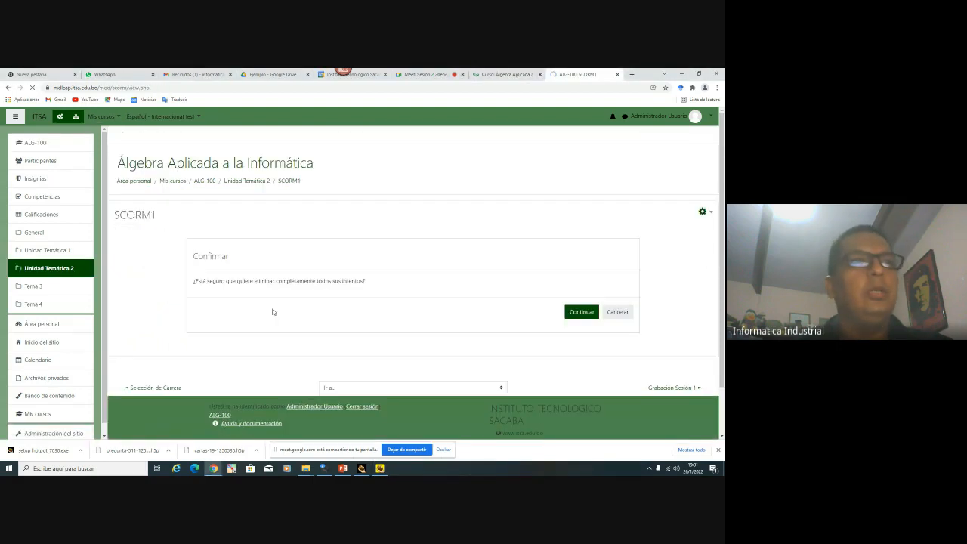
{"action": "key", "text": "Return"}
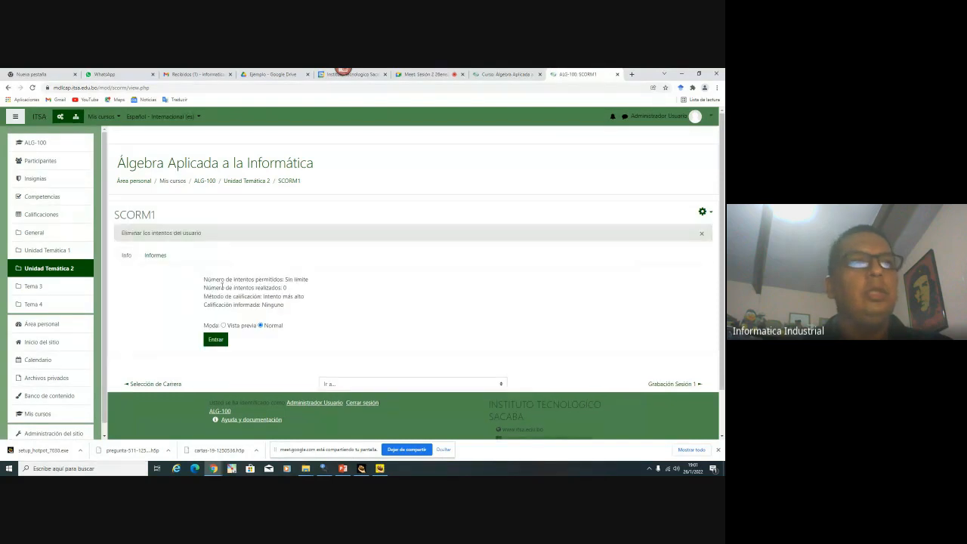
{"action": "left_click", "coordinate": [216, 340]}
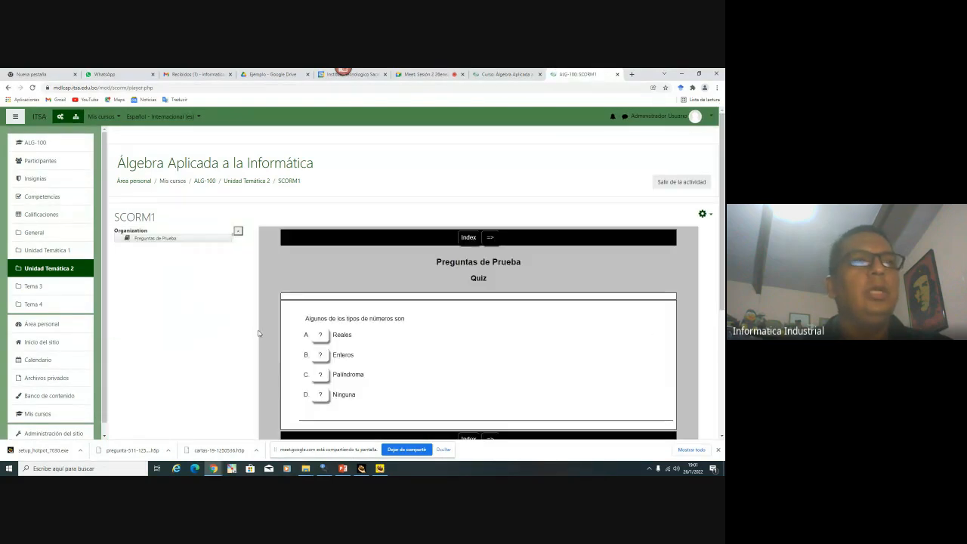
Answer Palíndroma, then Enteros, for a 66% score and return to Unidad Temática 2
{"action": "left_click", "coordinate": [321, 378]}
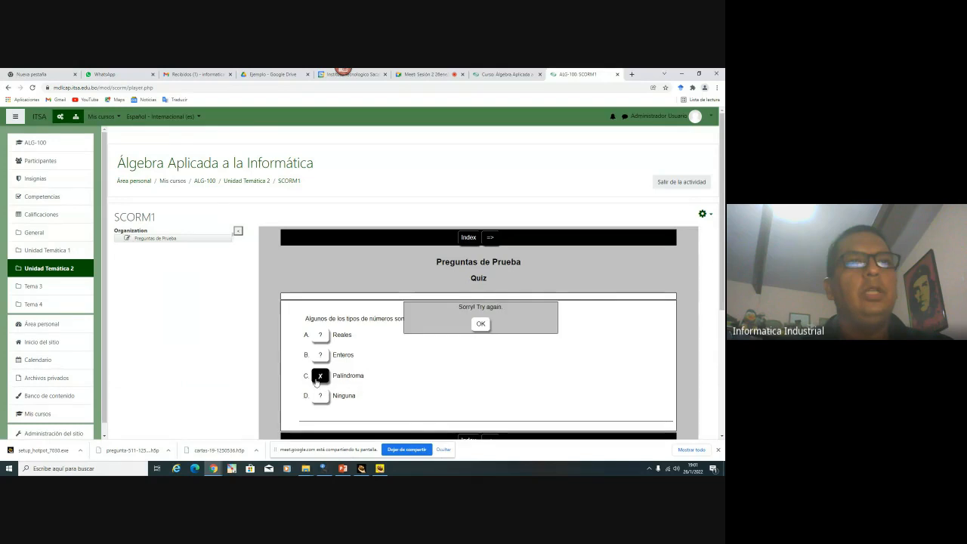
{"action": "left_click", "coordinate": [480, 325]}
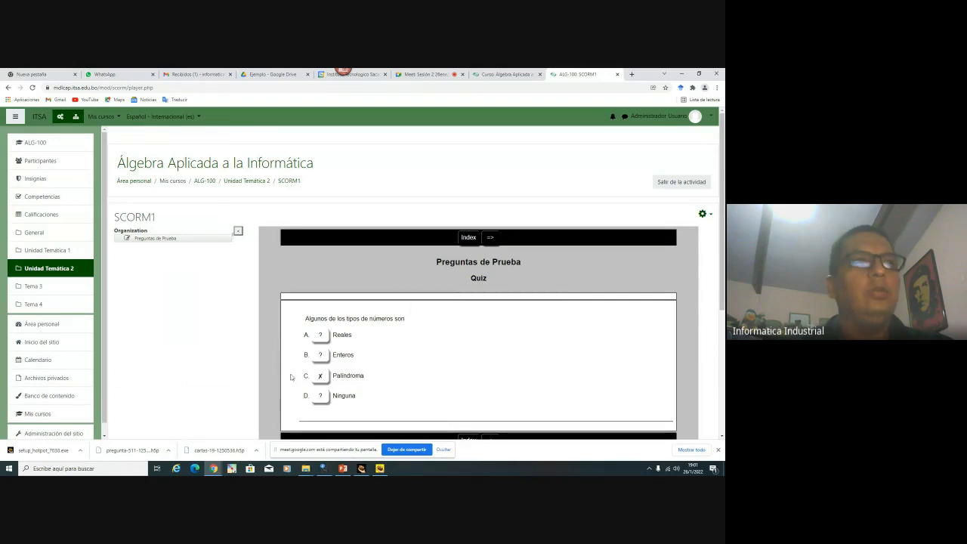
{"action": "left_click", "coordinate": [316, 361]}
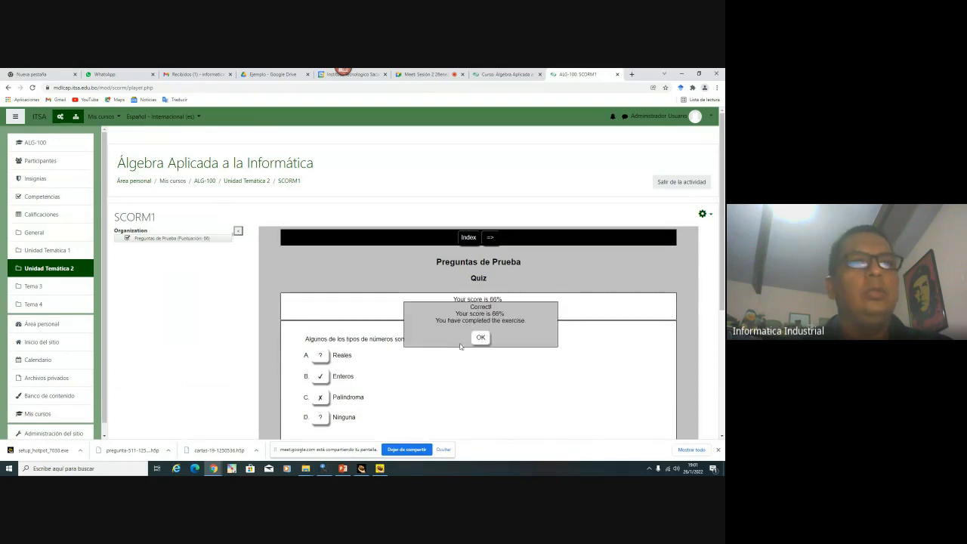
{"action": "left_click", "coordinate": [479, 339]}
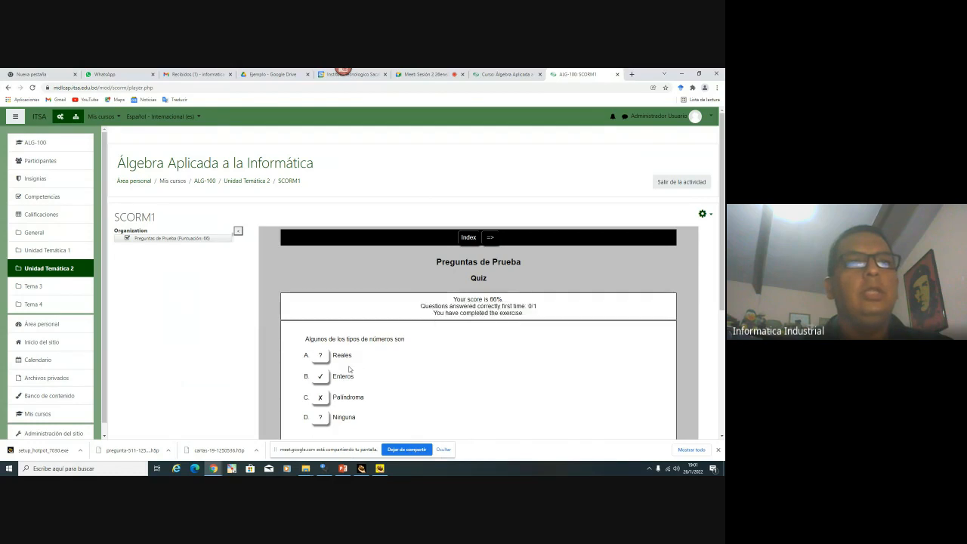
{"action": "scroll", "coordinate": [349, 368], "scroll_direction": "down", "scroll_amount": 1}
{"action": "scroll", "coordinate": [349, 368], "scroll_direction": "down", "scroll_amount": 2}
{"action": "scroll", "coordinate": [487, 274], "scroll_direction": "up", "scroll_amount": 3}
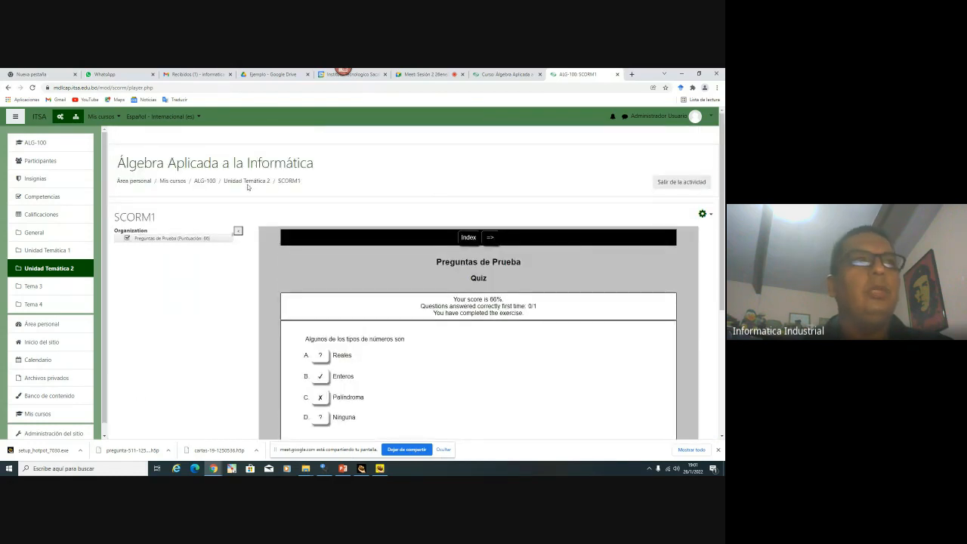
{"action": "left_click", "coordinate": [247, 181]}
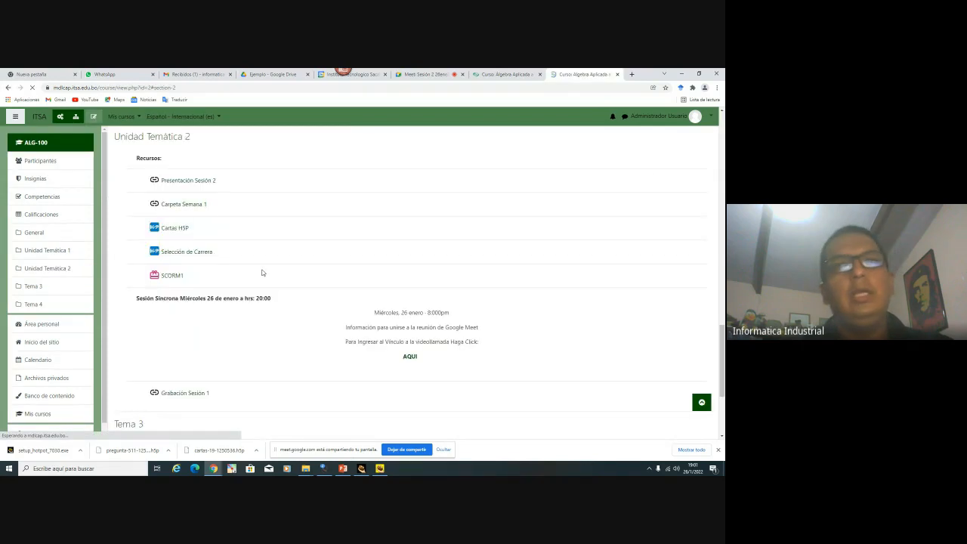
Glance at the PowerPoint presentation, then return to Moodle and close an extra course tab
{"action": "scroll", "coordinate": [209, 319], "scroll_direction": "up", "scroll_amount": 1}
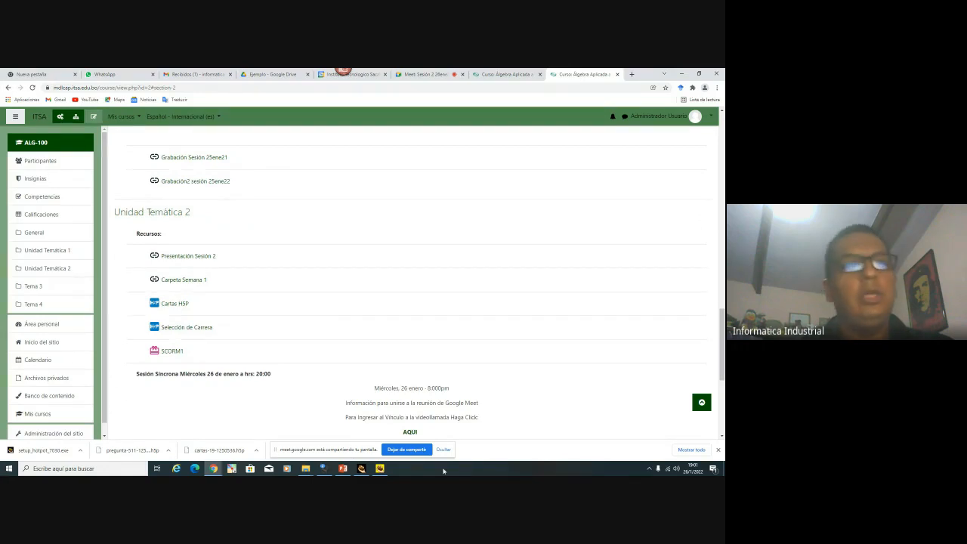
{"action": "mouse_move", "coordinate": [343, 468]}
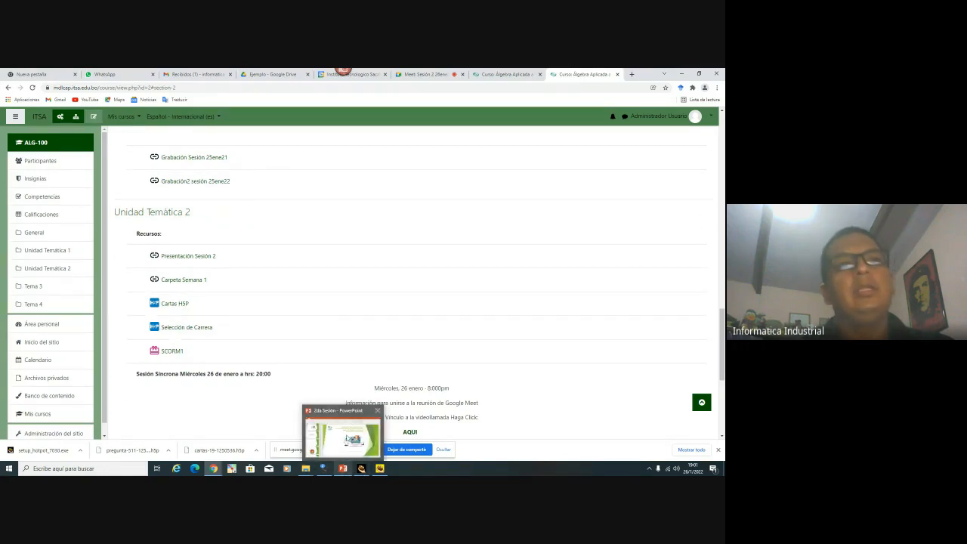
{"action": "left_click", "coordinate": [348, 439]}
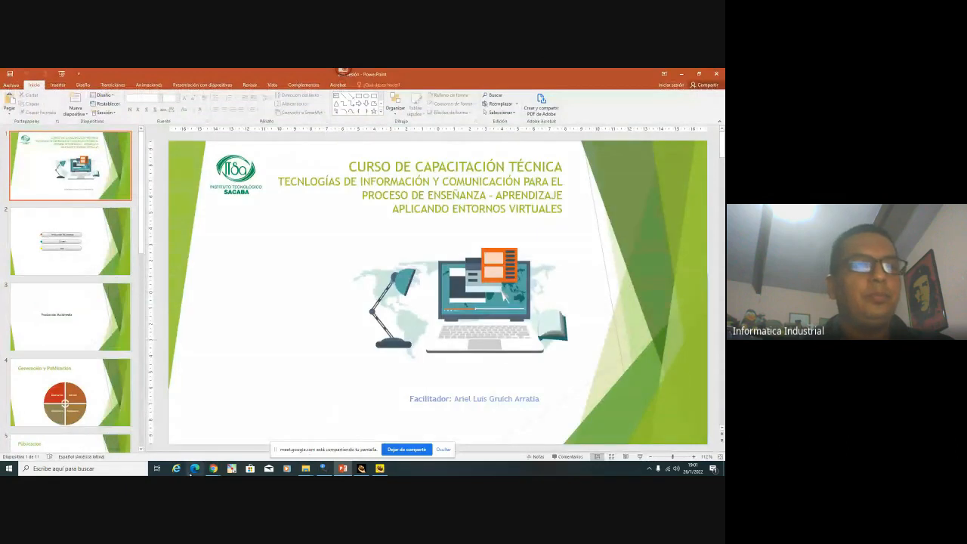
{"action": "mouse_move", "coordinate": [213, 469]}
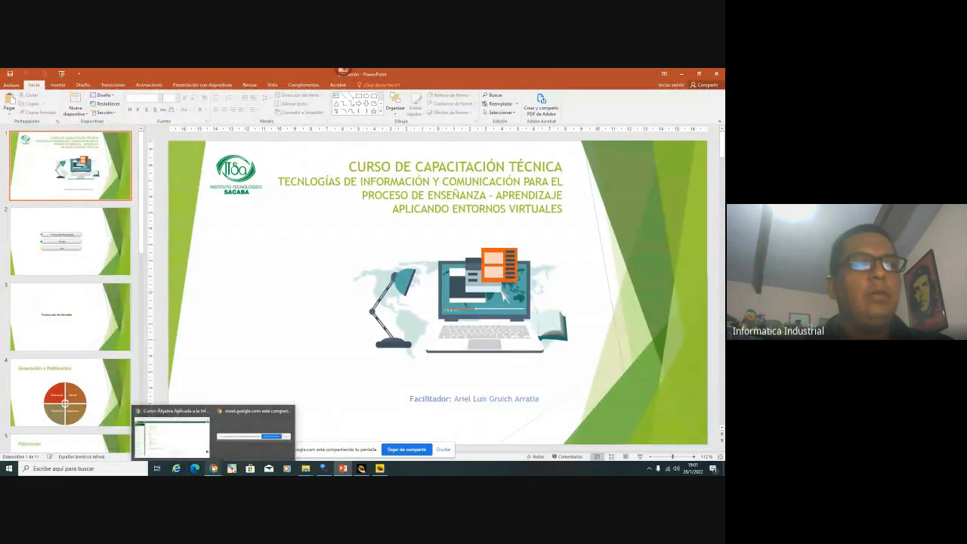
{"action": "left_click", "coordinate": [188, 413]}
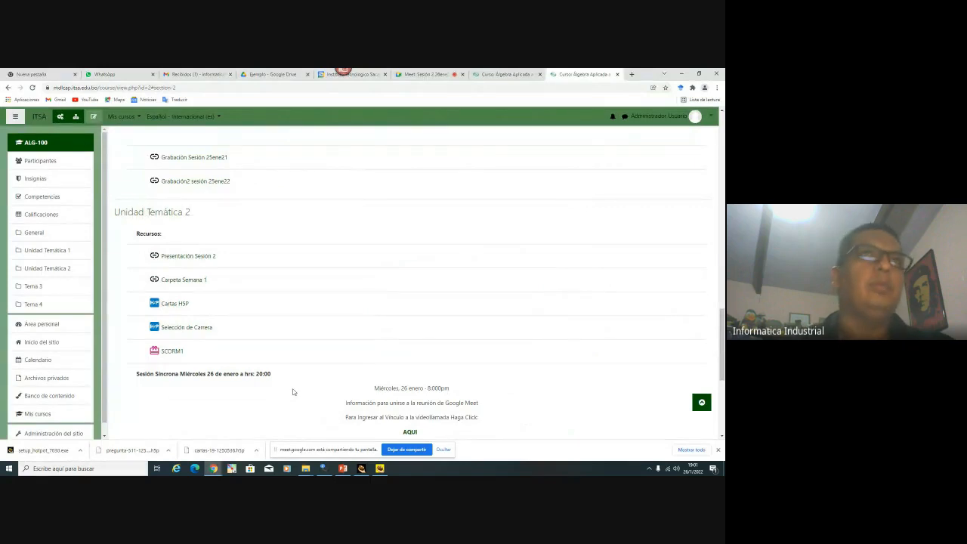
{"action": "left_click", "coordinate": [506, 76]}
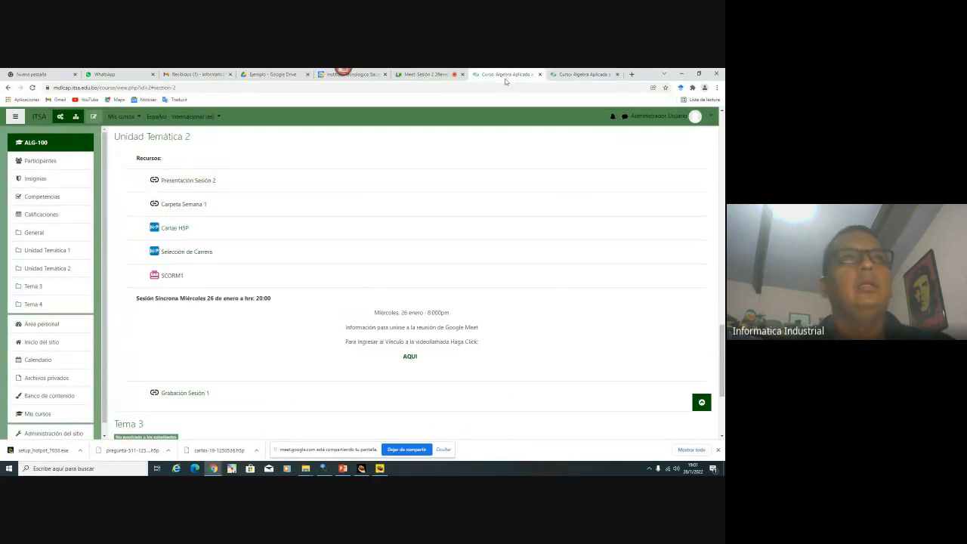
{"action": "left_click", "coordinate": [540, 74]}
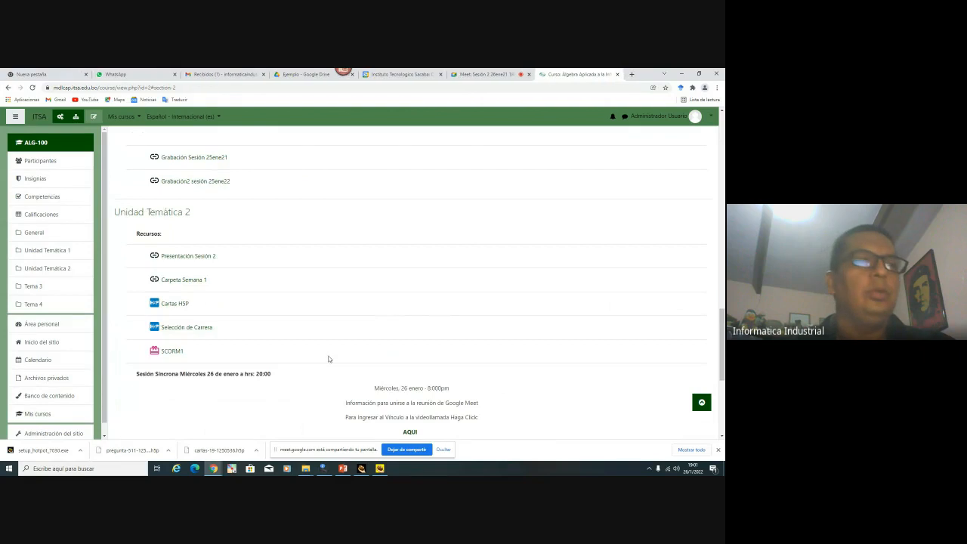
Show slide 10 about H5P in the training presentation, then return to Moodle
{"action": "left_click", "coordinate": [341, 468]}
{"action": "scroll", "coordinate": [67, 341], "scroll_direction": "down", "scroll_amount": 5}
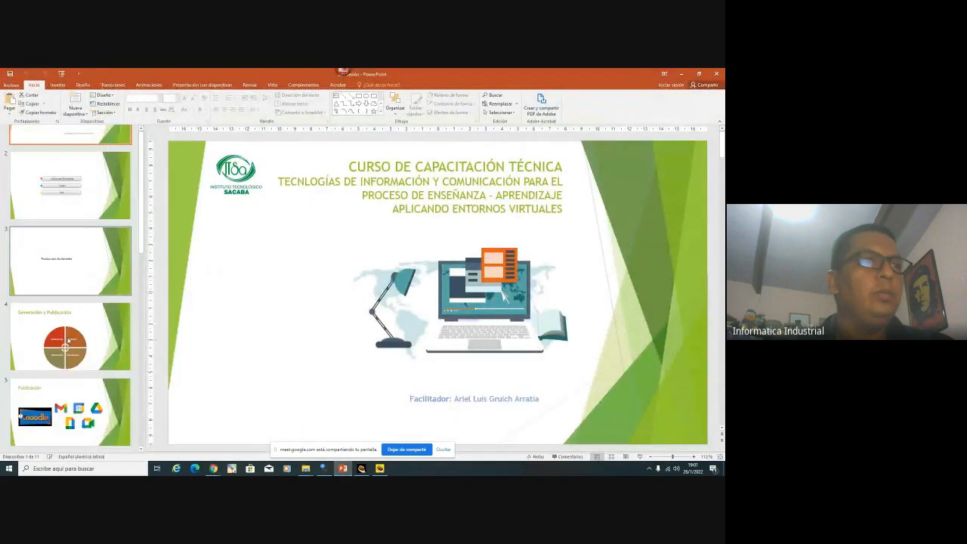
{"action": "scroll", "coordinate": [67, 341], "scroll_direction": "down", "scroll_amount": 5}
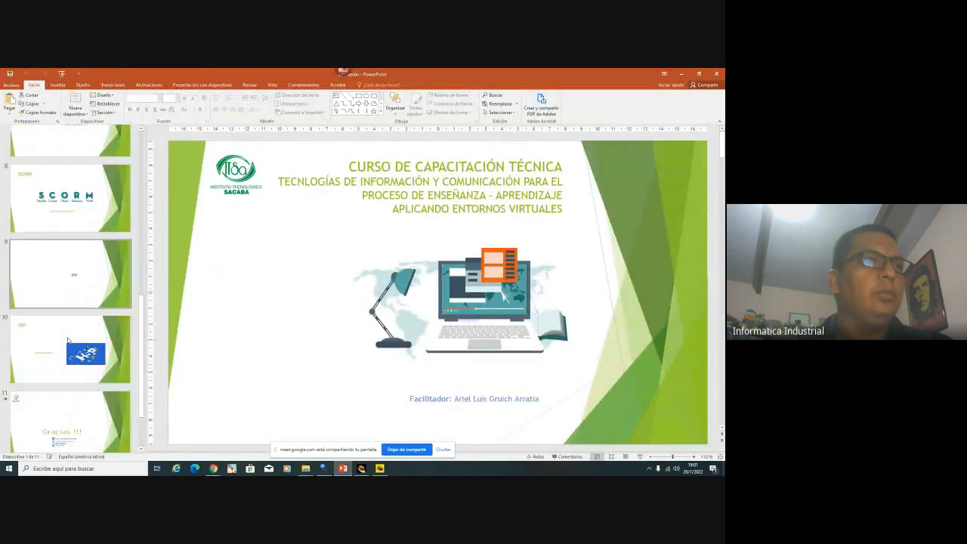
{"action": "scroll", "coordinate": [68, 340], "scroll_direction": "down", "scroll_amount": 2}
{"action": "left_click", "coordinate": [67, 336]}
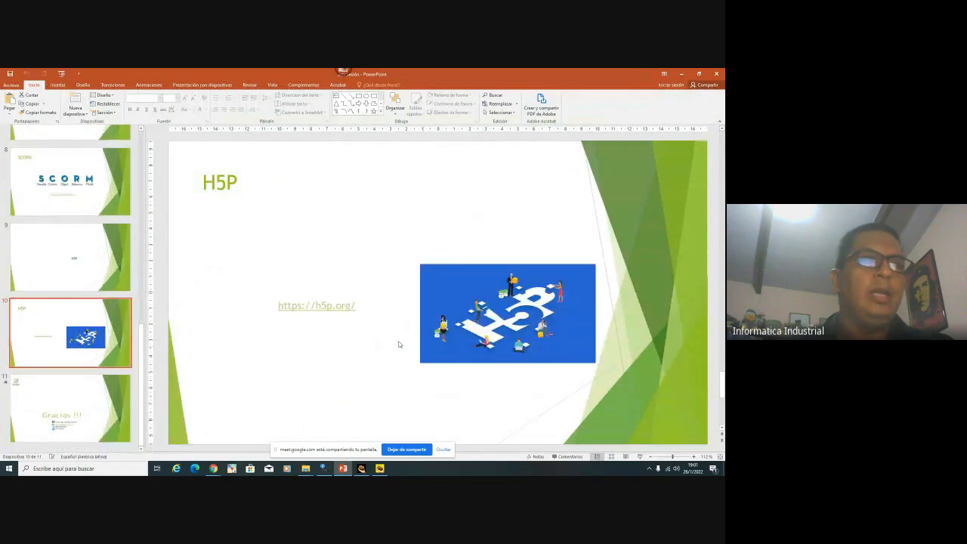
{"action": "mouse_move", "coordinate": [213, 468]}
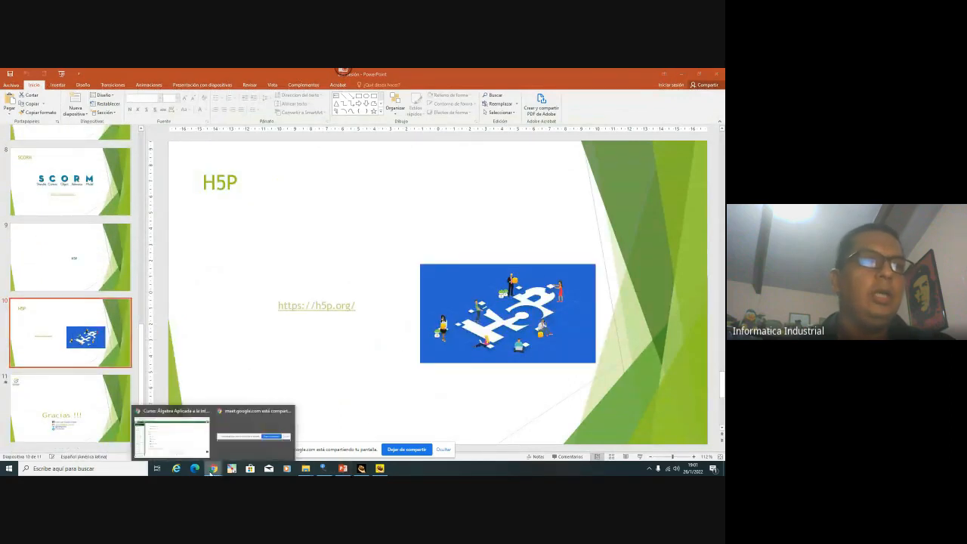
{"action": "left_click", "coordinate": [173, 429]}
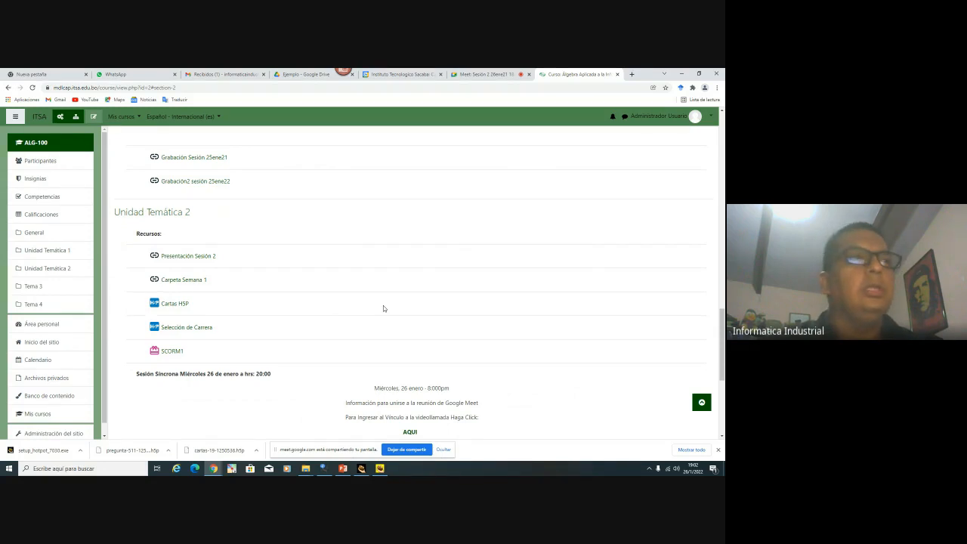
Dismiss Chrome's downloads bar, review the course sections, and bring up File Explorer
{"action": "left_click", "coordinate": [718, 451]}
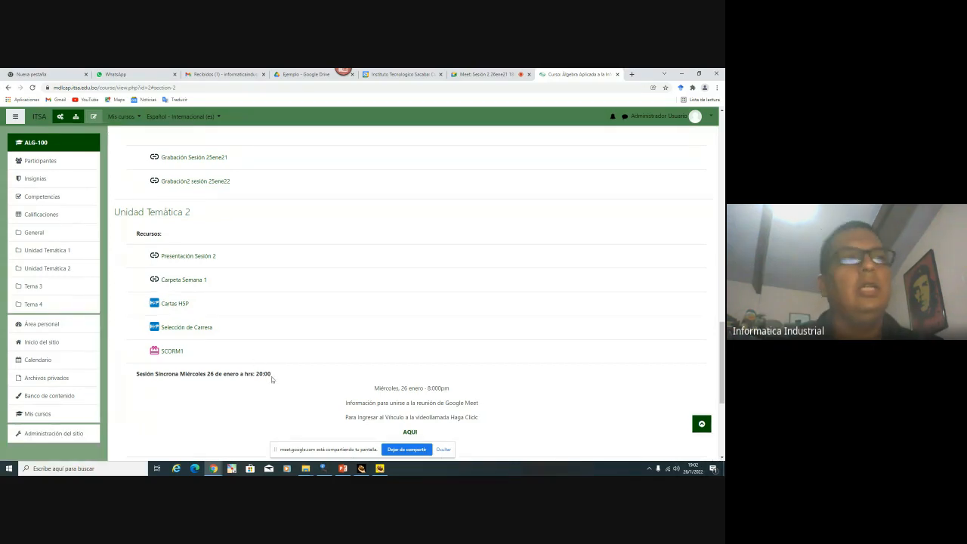
{"action": "scroll", "coordinate": [271, 376], "scroll_direction": "up", "scroll_amount": 3}
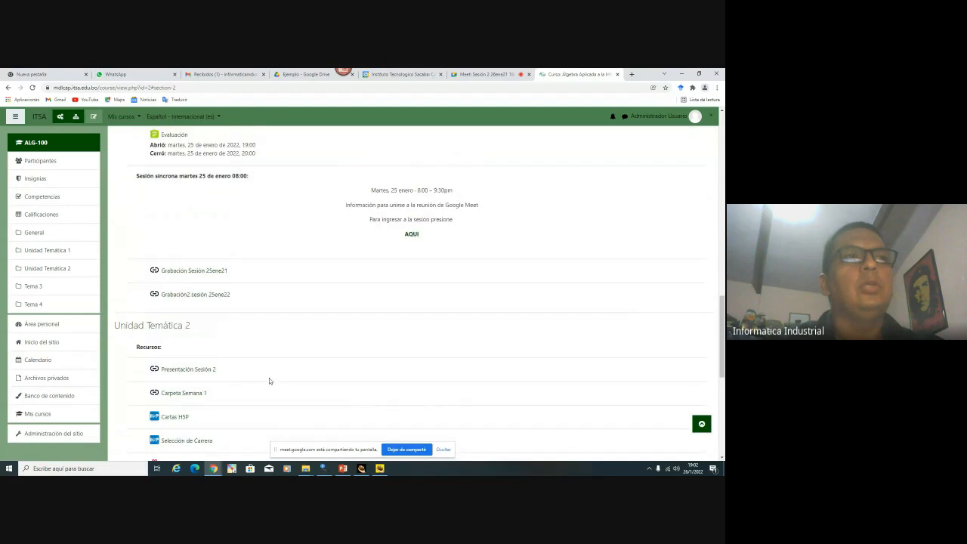
{"action": "scroll", "coordinate": [269, 380], "scroll_direction": "up", "scroll_amount": 6}
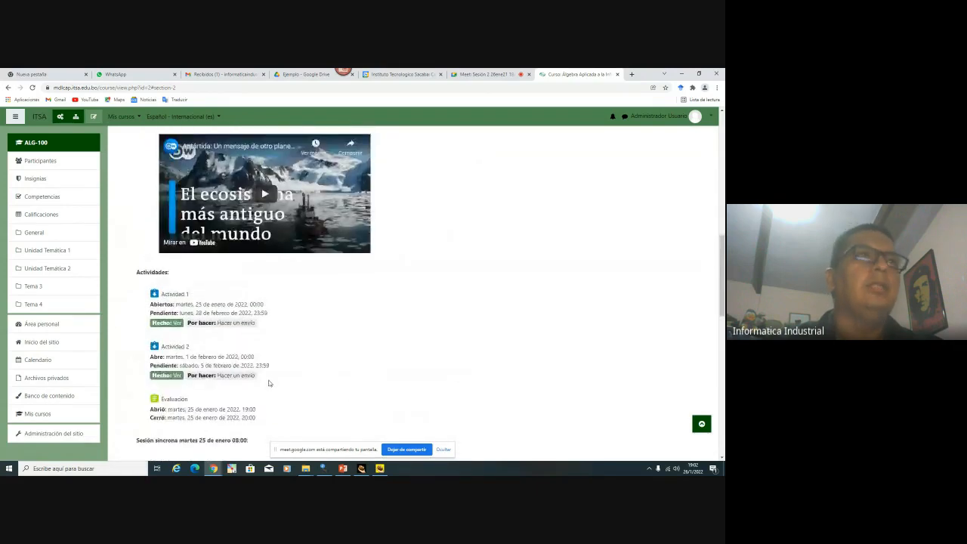
{"action": "scroll", "coordinate": [269, 383], "scroll_direction": "up", "scroll_amount": 6}
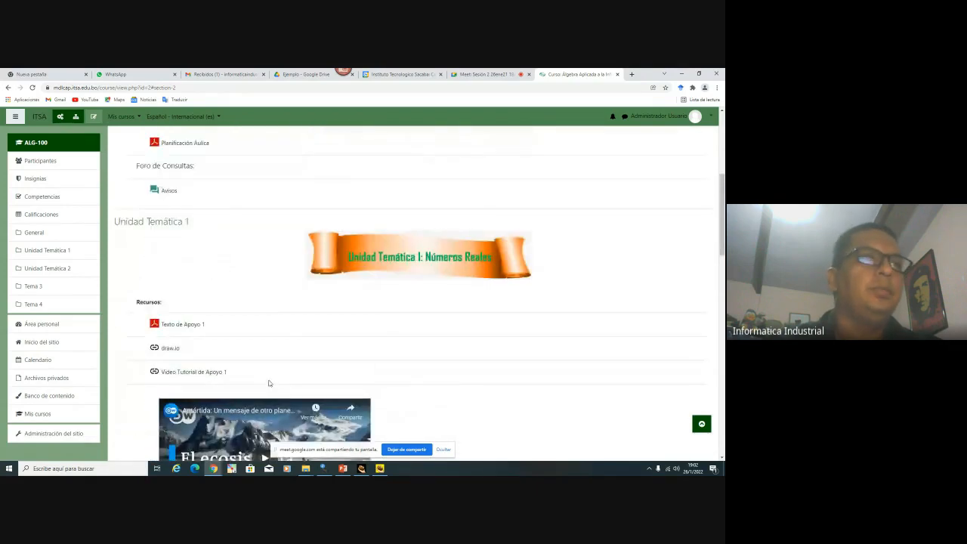
{"action": "scroll", "coordinate": [269, 383], "scroll_direction": "down", "scroll_amount": 20}
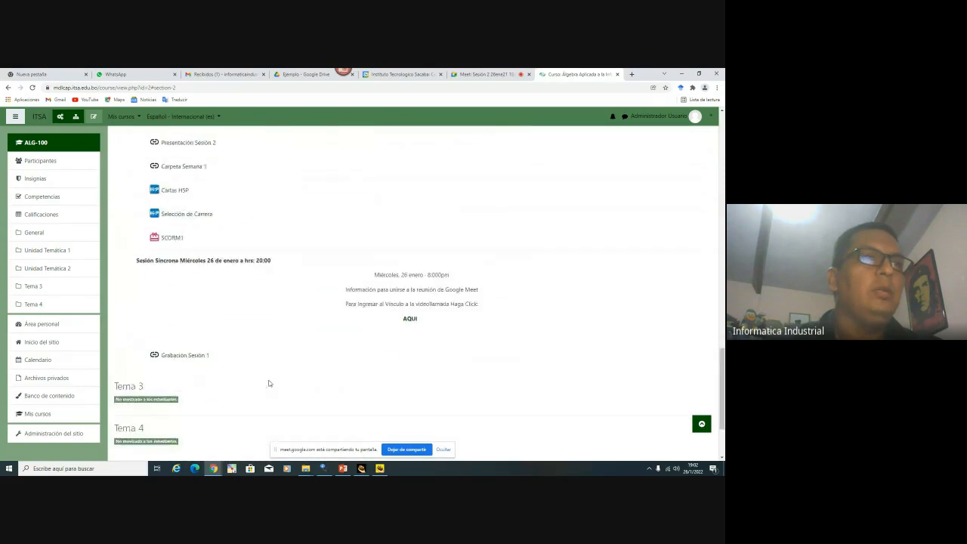
{"action": "scroll", "coordinate": [268, 383], "scroll_direction": "up", "scroll_amount": 5}
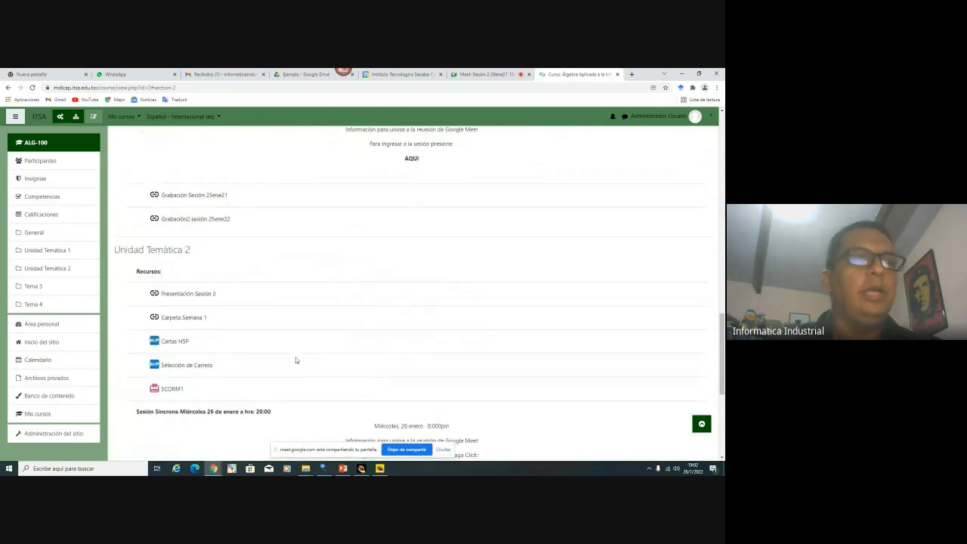
{"action": "left_click", "coordinate": [309, 469]}
{"action": "mouse_move", "coordinate": [283, 452]}
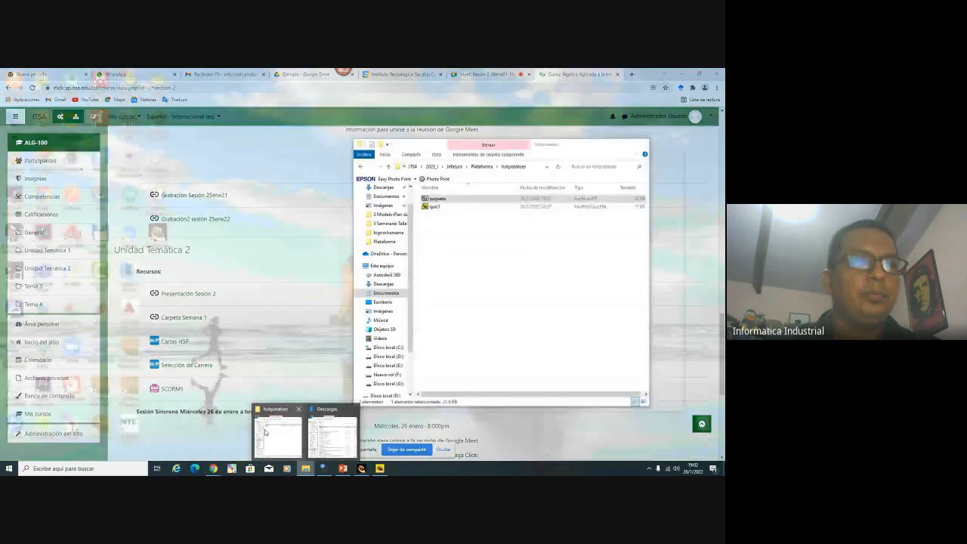
Navigate File Explorer to Documentos > ITSA > 2020_I > Jefatura > Cursos
{"action": "left_click", "coordinate": [330, 435]}
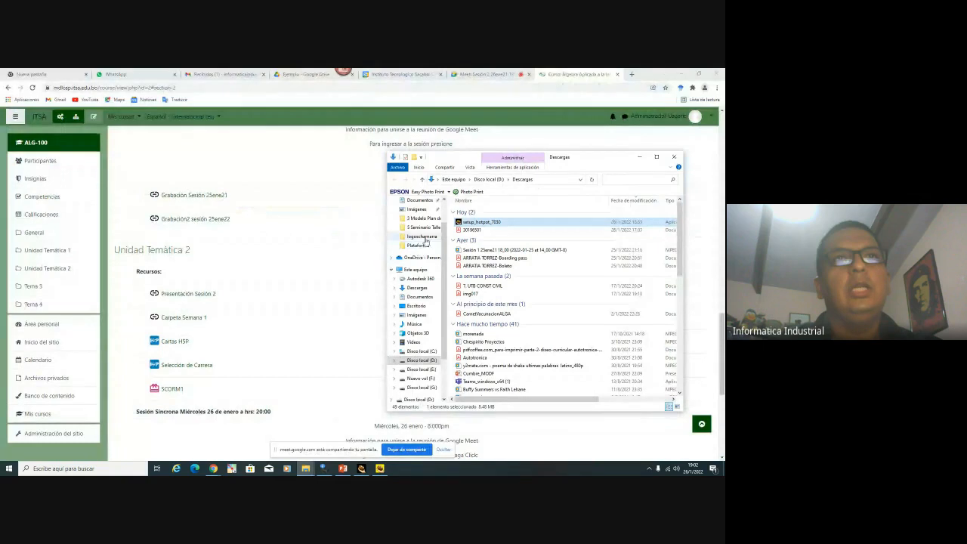
{"action": "left_click", "coordinate": [422, 237]}
{"action": "left_click", "coordinate": [448, 180]}
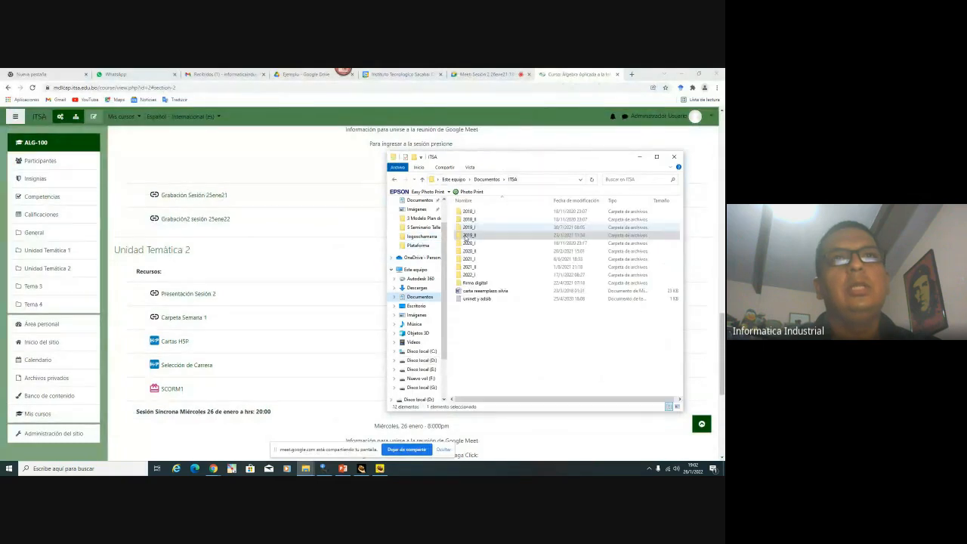
{"action": "double_click", "coordinate": [474, 220]}
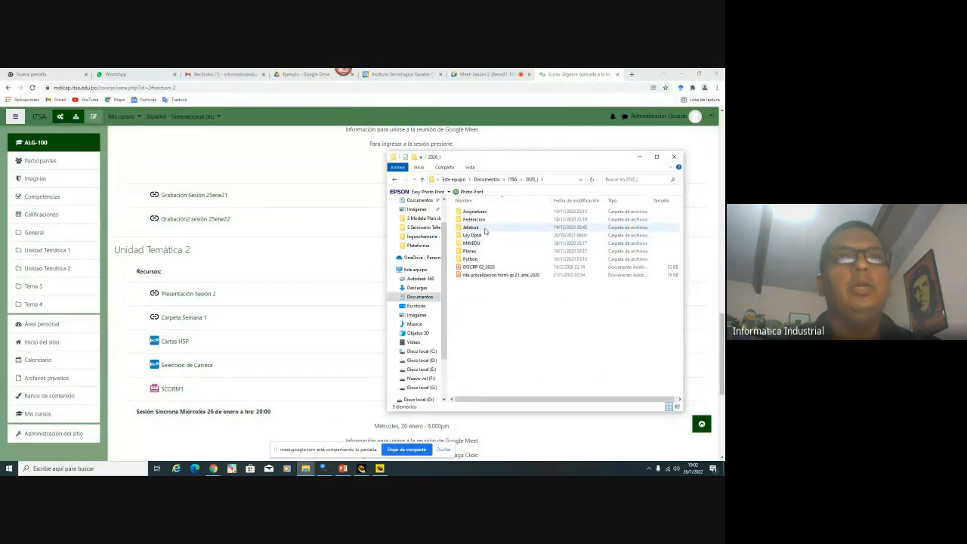
{"action": "double_click", "coordinate": [484, 232]}
{"action": "left_click", "coordinate": [484, 235]}
{"action": "double_click", "coordinate": [484, 234]}
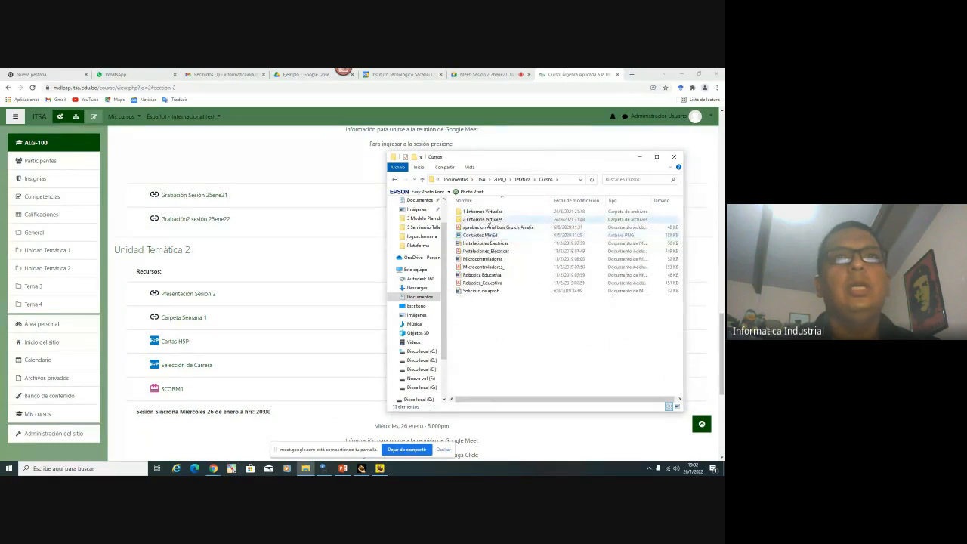
Go into 1 Entornos Virtuales > 3 Moodle y Chamilo > Actividad and open the 3 GUIA_ACTIVIDAD 6 PDF
{"action": "left_click", "coordinate": [491, 212]}
{"action": "double_click", "coordinate": [491, 212]}
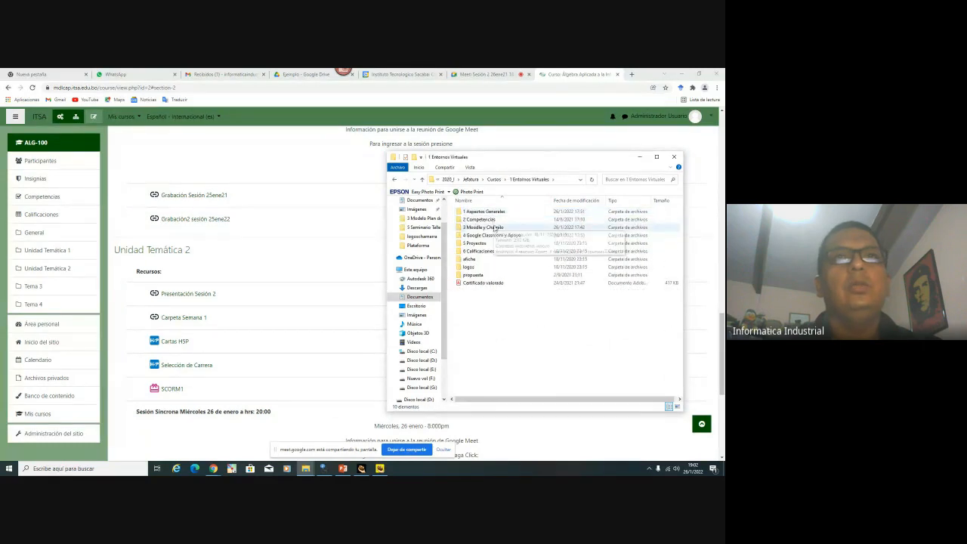
{"action": "double_click", "coordinate": [491, 218]}
{"action": "double_click", "coordinate": [492, 213]}
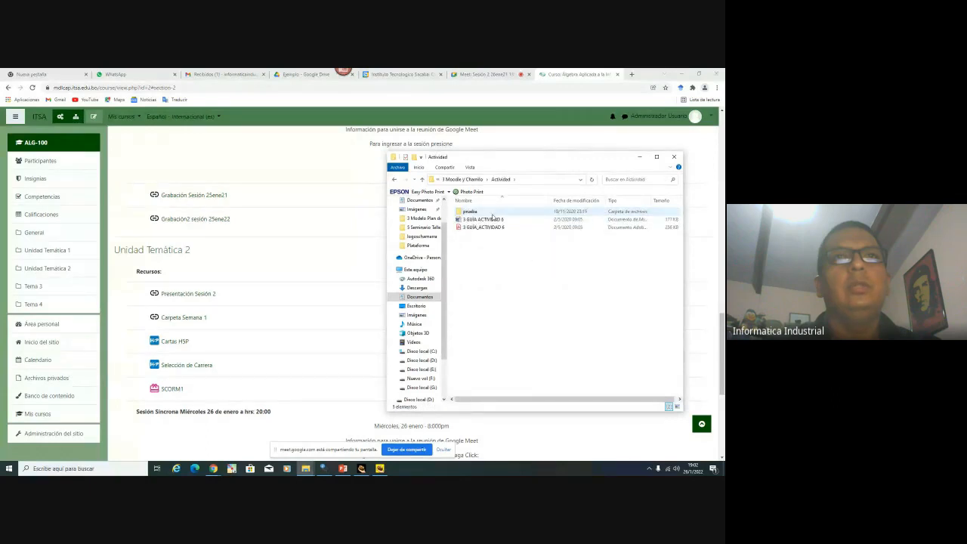
{"action": "left_click", "coordinate": [494, 227]}
{"action": "key", "text": "Return"}
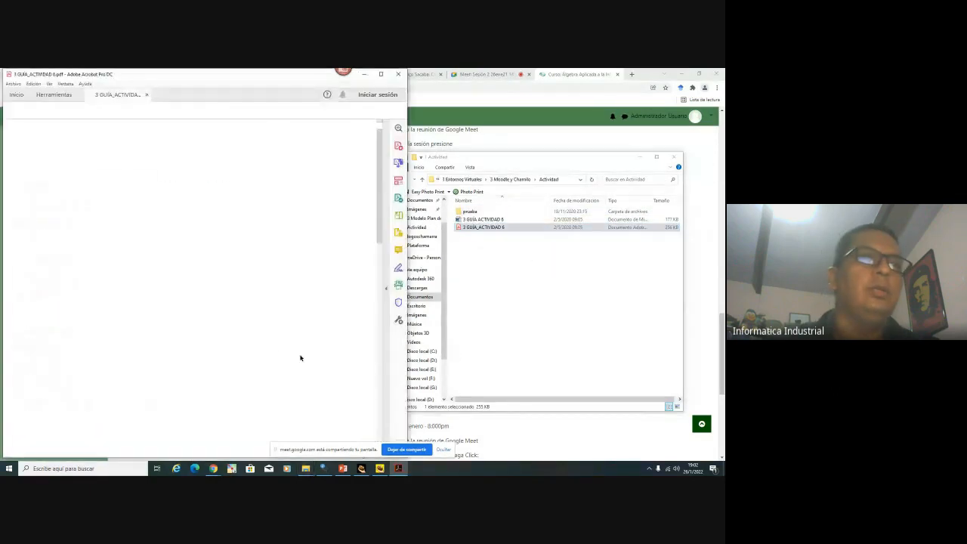
{"action": "scroll", "coordinate": [262, 340], "scroll_direction": "down", "scroll_amount": 9}
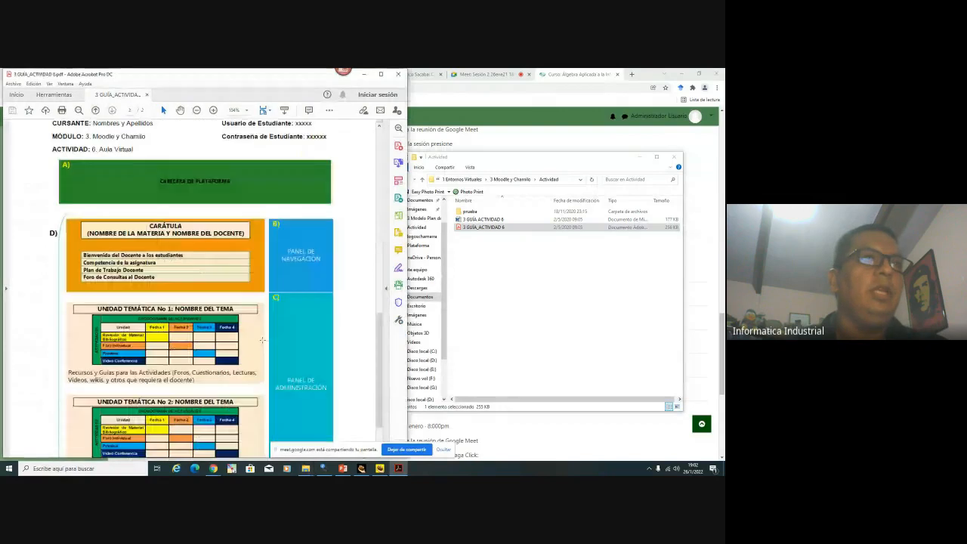
{"action": "scroll", "coordinate": [263, 339], "scroll_direction": "up", "scroll_amount": 1}
{"action": "scroll", "coordinate": [263, 339], "scroll_direction": "down", "scroll_amount": 1}
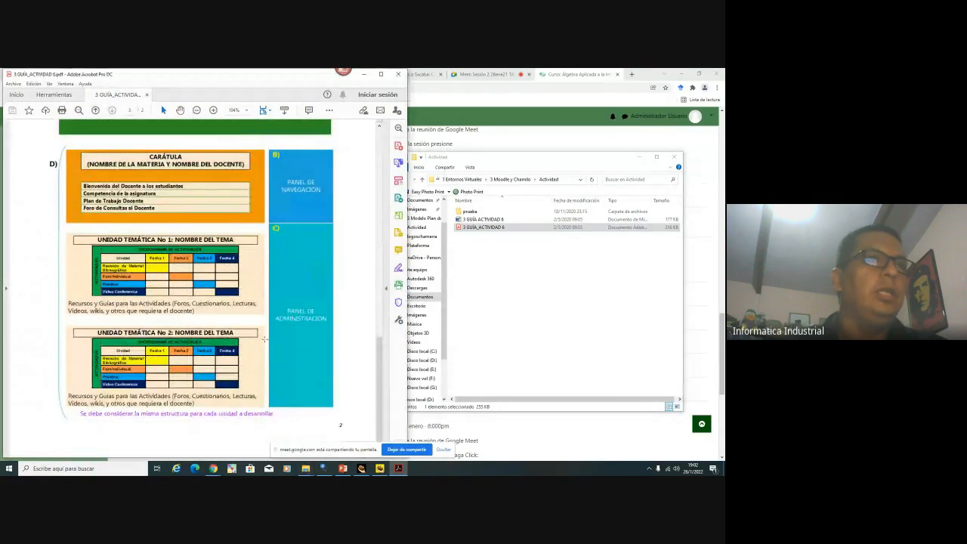
{"action": "scroll", "coordinate": [265, 341], "scroll_direction": "up", "scroll_amount": 1}
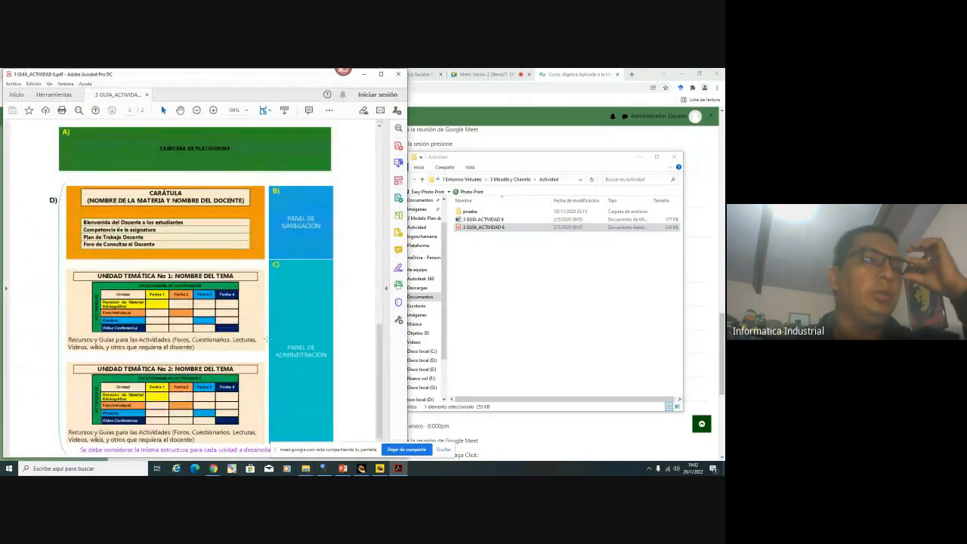
{"action": "scroll", "coordinate": [265, 339], "scroll_direction": "up", "scroll_amount": 3}
{"action": "scroll", "coordinate": [266, 338], "scroll_direction": "up", "scroll_amount": 1}
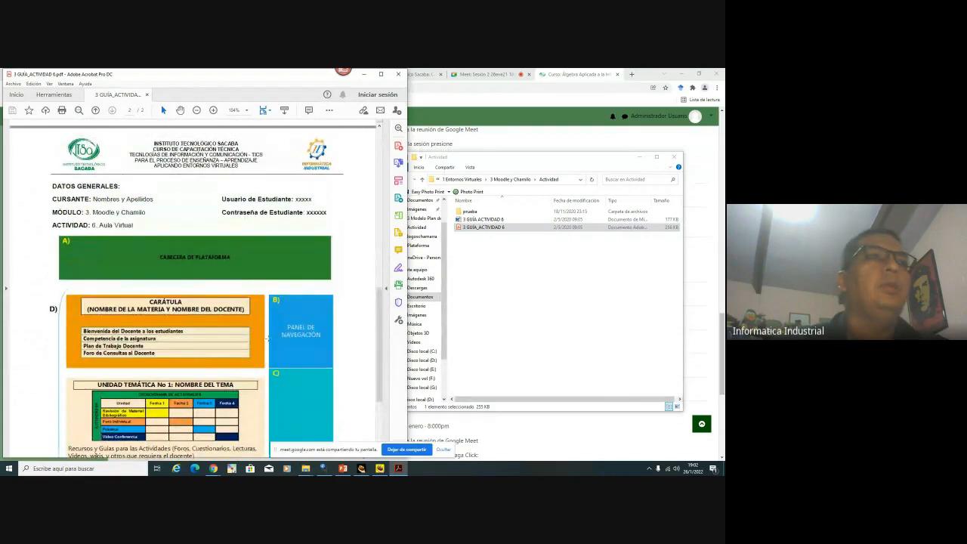
{"action": "scroll", "coordinate": [267, 337], "scroll_direction": "down", "scroll_amount": 3}
{"action": "scroll", "coordinate": [268, 337], "scroll_direction": "down", "scroll_amount": 1}
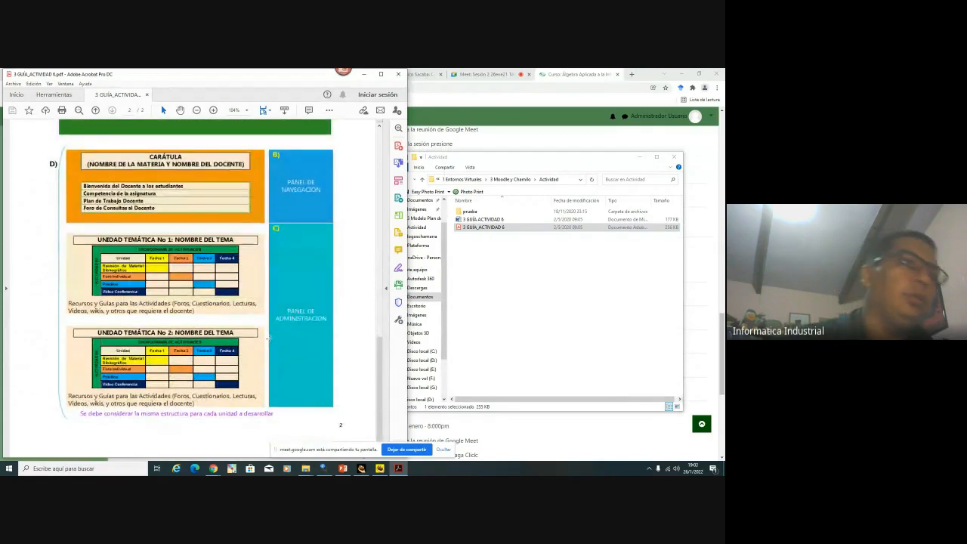
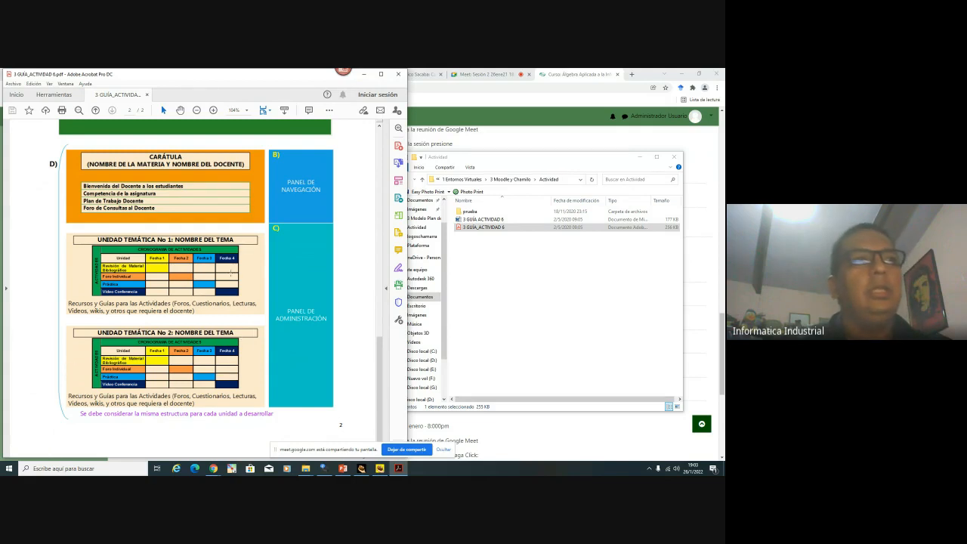
Close the activity guide PDF and look over the course page
{"action": "left_click", "coordinate": [399, 77]}
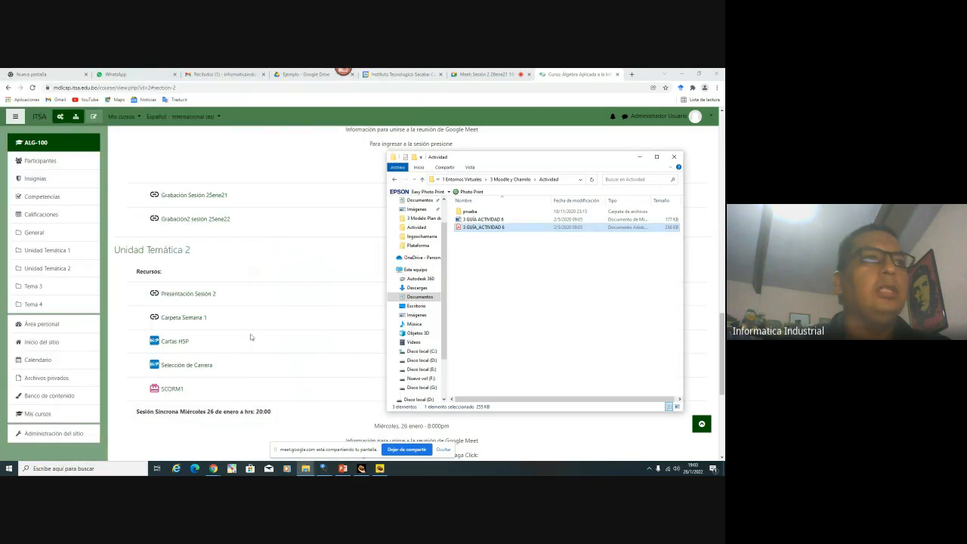
{"action": "scroll", "coordinate": [252, 337], "scroll_direction": "up", "scroll_amount": 10}
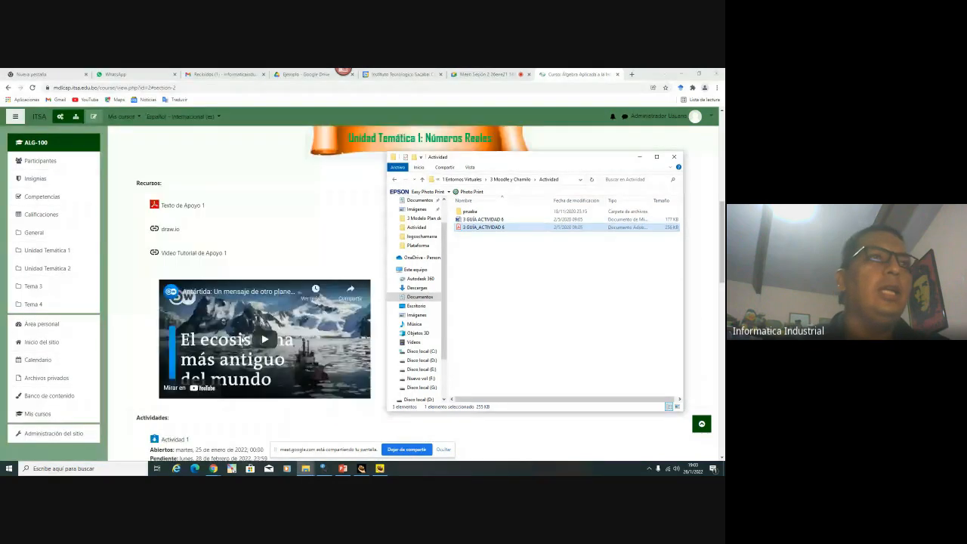
{"action": "scroll", "coordinate": [242, 340], "scroll_direction": "up", "scroll_amount": 5}
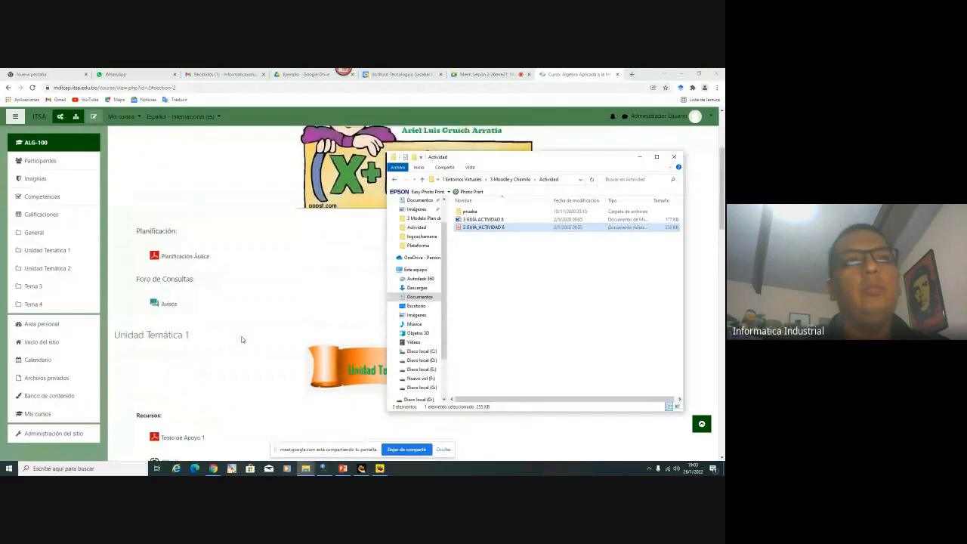
{"action": "scroll", "coordinate": [242, 338], "scroll_direction": "down", "scroll_amount": 10}
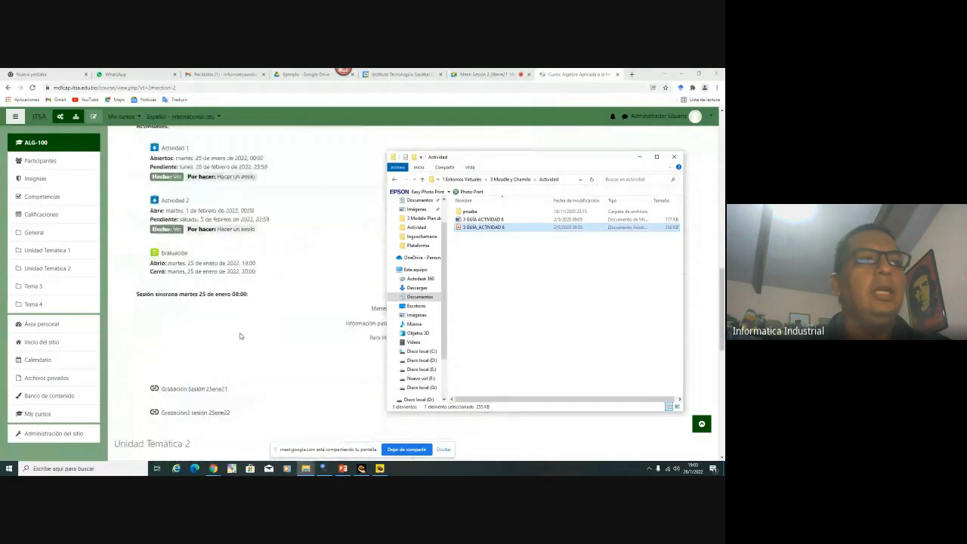
{"action": "scroll", "coordinate": [240, 336], "scroll_direction": "down", "scroll_amount": 10}
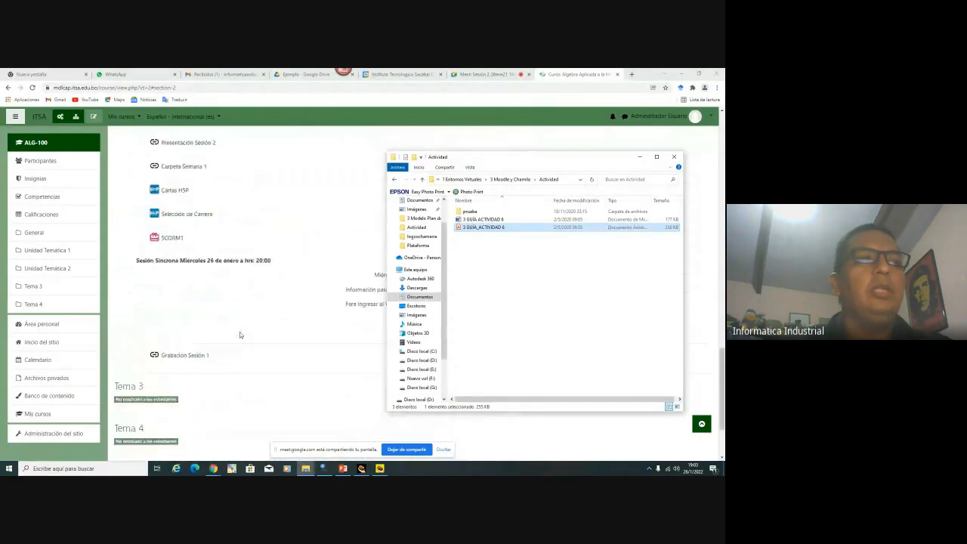
{"action": "scroll", "coordinate": [240, 335], "scroll_direction": "up", "scroll_amount": 1}
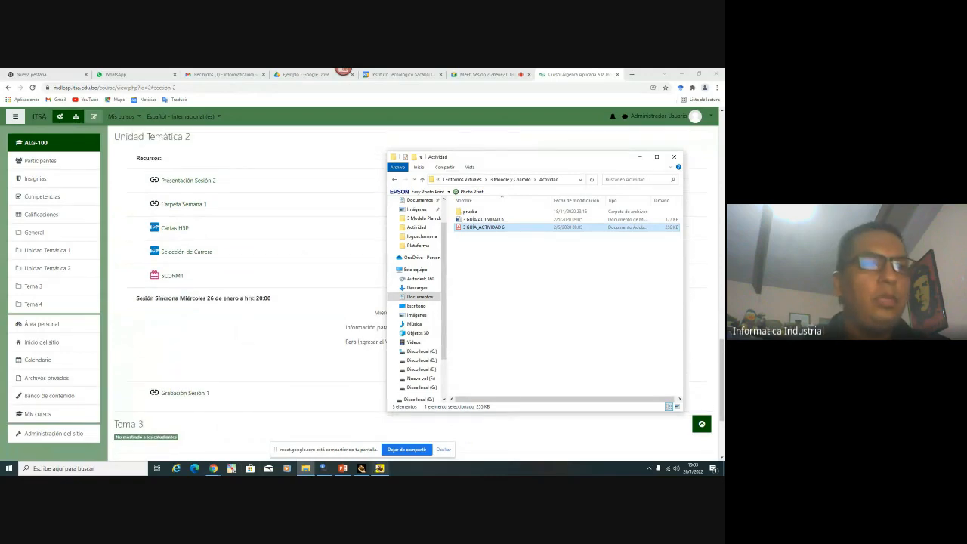
Close the JQuiz quiz window and the Hot Potatoes main window
{"action": "left_click", "coordinate": [379, 468]}
{"action": "left_click", "coordinate": [624, 139]}
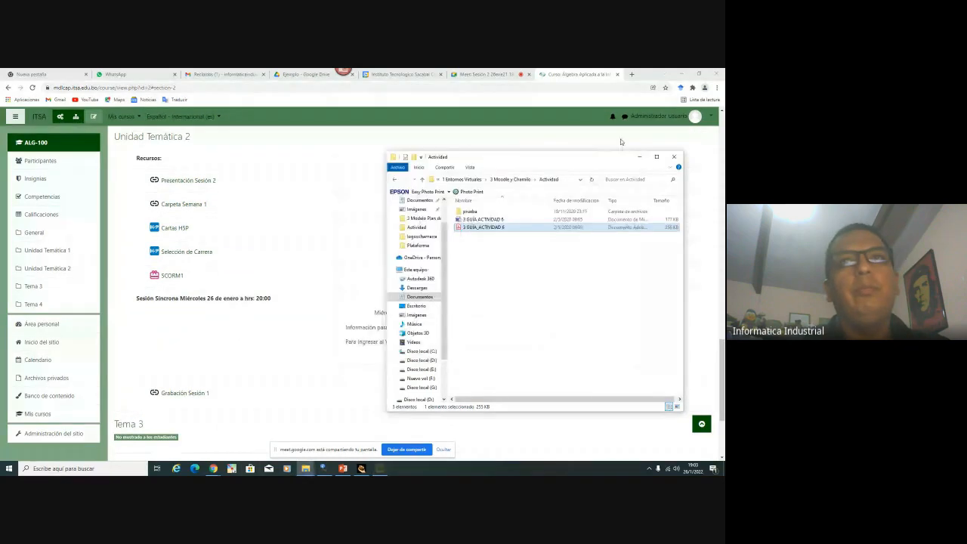
{"action": "left_click", "coordinate": [362, 468]}
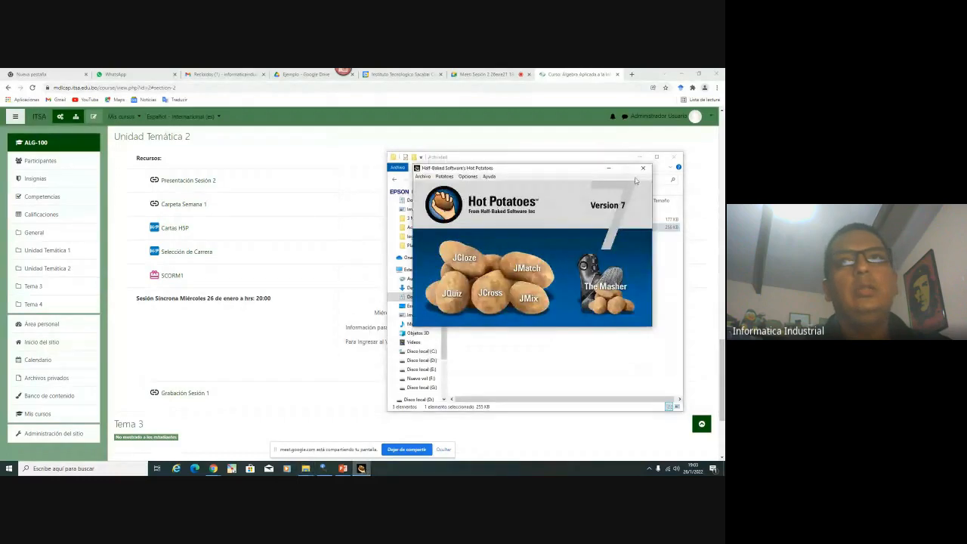
{"action": "left_click", "coordinate": [643, 168]}
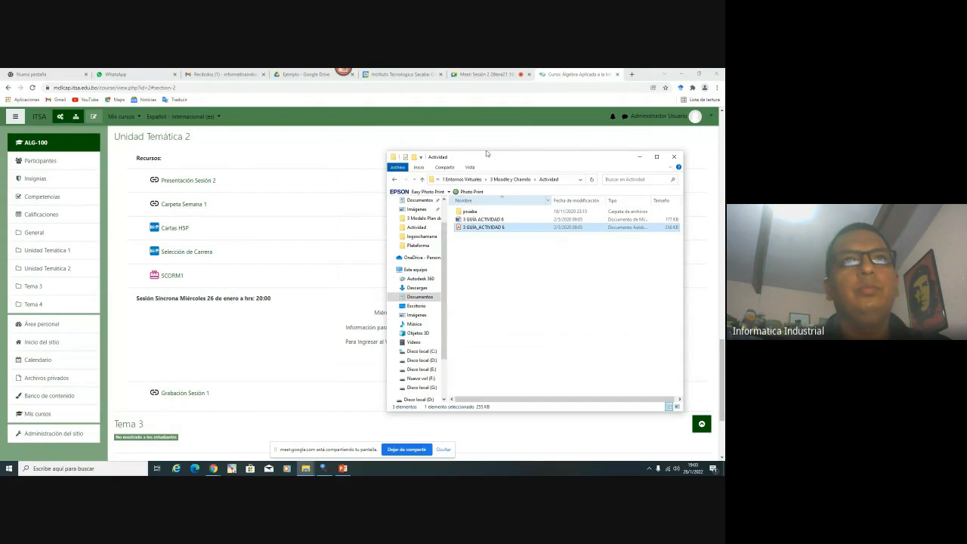
Minimize the Actividad folder window, admit the Meet guest, and return to the course tab
{"action": "left_click_drag", "start_coordinate": [486, 154], "coordinate": [230, 148]}
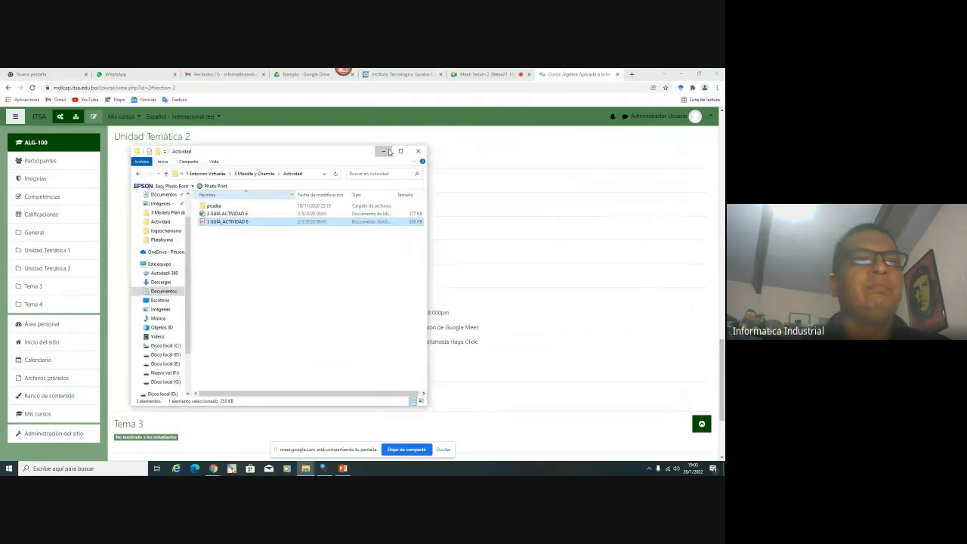
{"action": "left_click", "coordinate": [387, 152]}
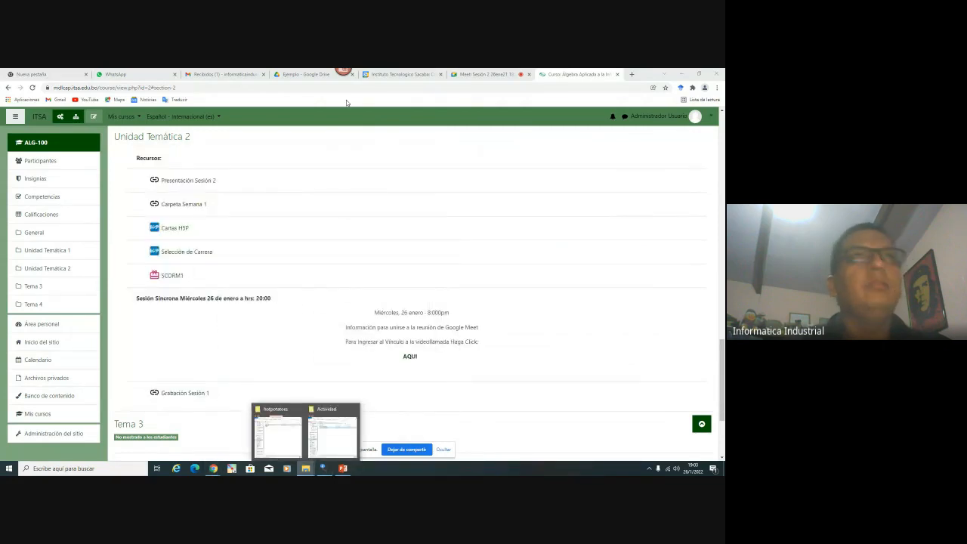
{"action": "left_click", "coordinate": [464, 74]}
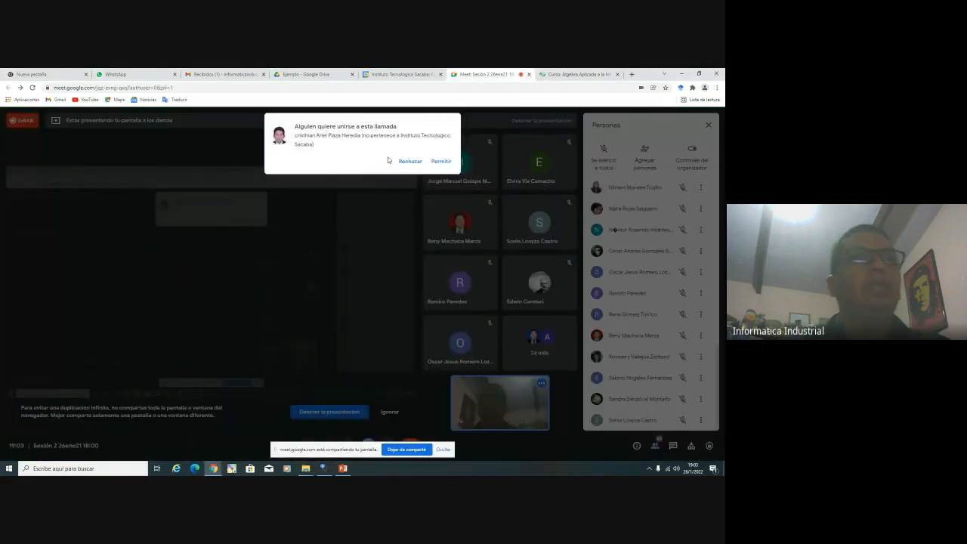
{"action": "left_click", "coordinate": [442, 161]}
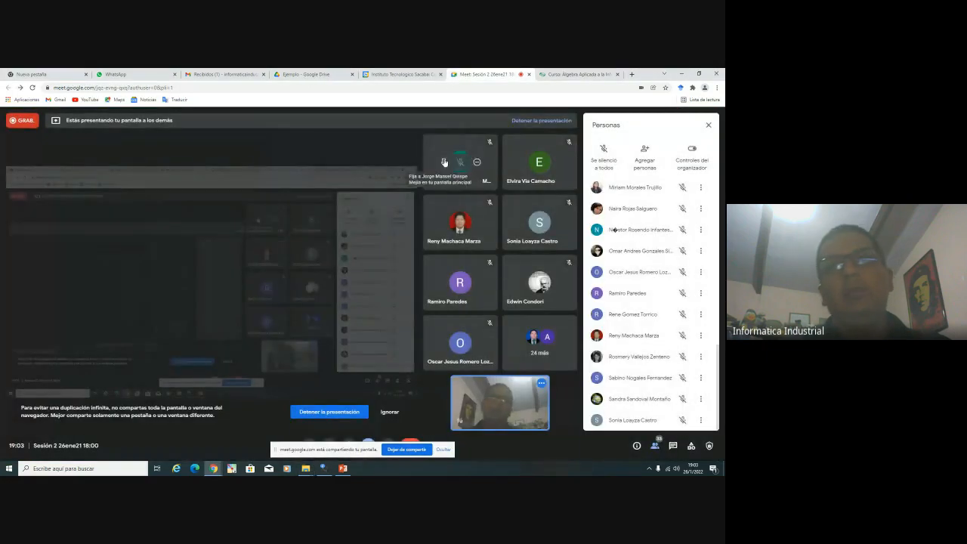
{"action": "left_click", "coordinate": [562, 74]}
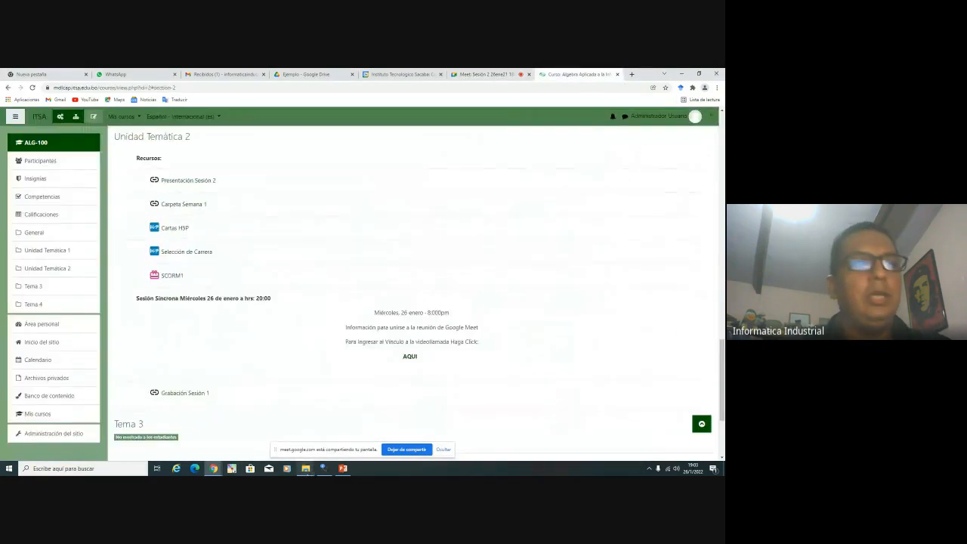
Bring the hotpotatoes folder window forward and go up to the Plataforma folder
{"action": "mouse_move", "coordinate": [306, 469]}
{"action": "mouse_move", "coordinate": [327, 444]}
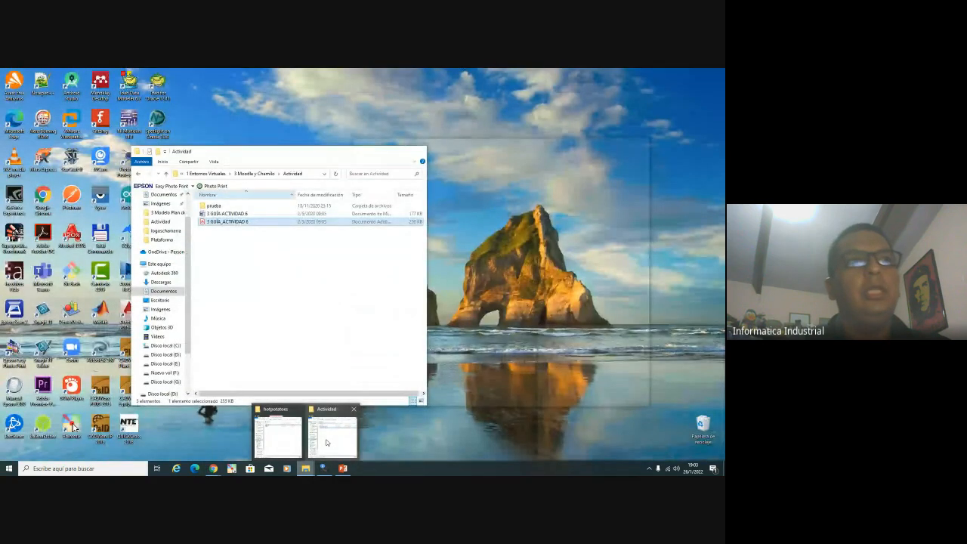
{"action": "mouse_move", "coordinate": [288, 442]}
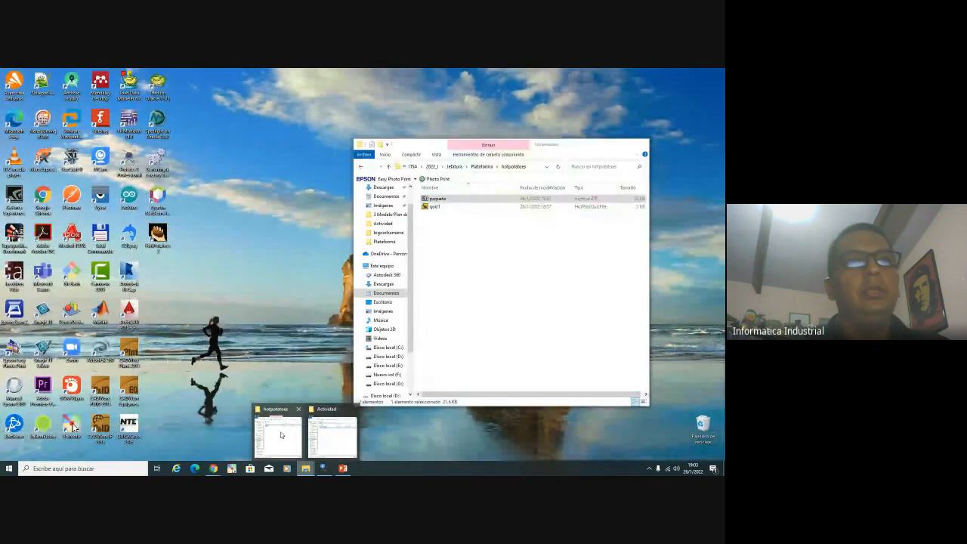
{"action": "left_click", "coordinate": [286, 440]}
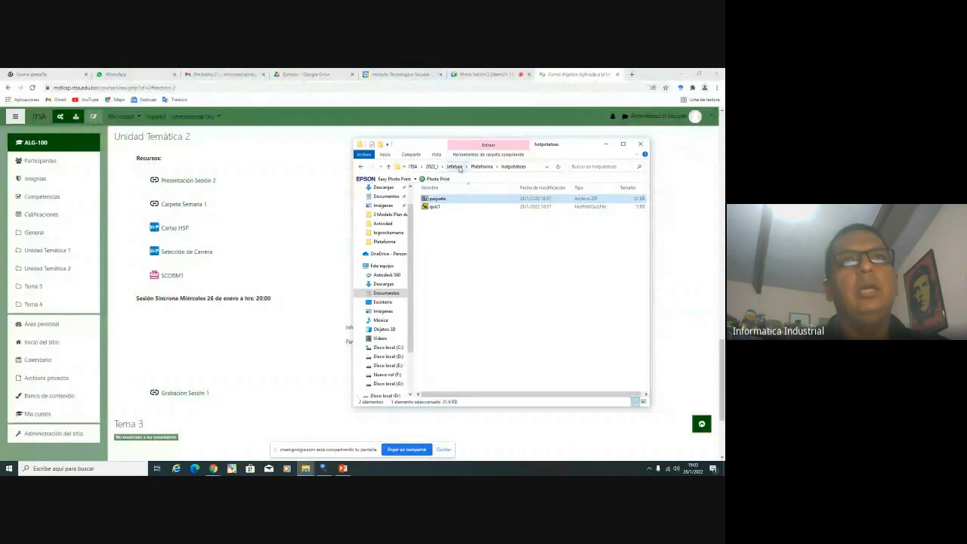
{"action": "left_click", "coordinate": [488, 168]}
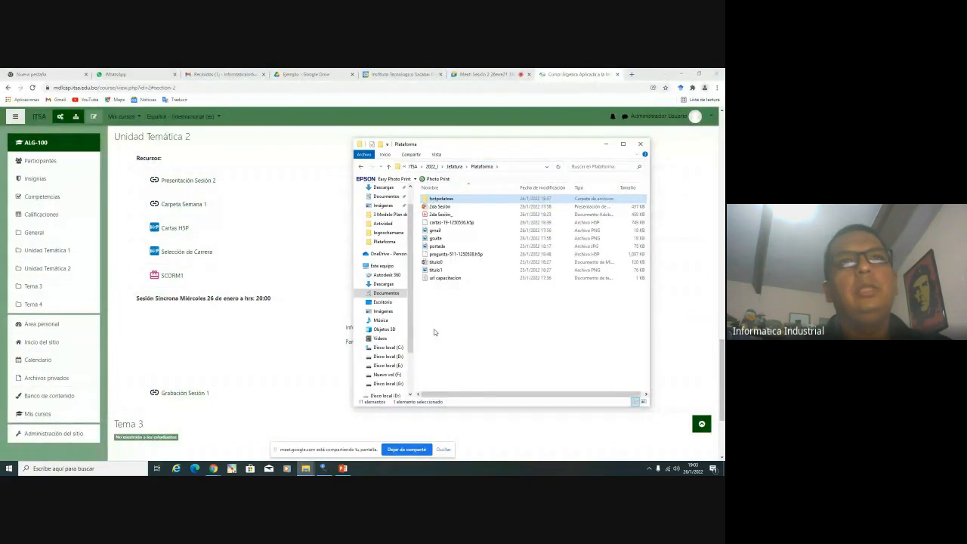
Review the Moodle course page and its Unidad Temática I: Números Reales banner
{"action": "left_click", "coordinate": [224, 306]}
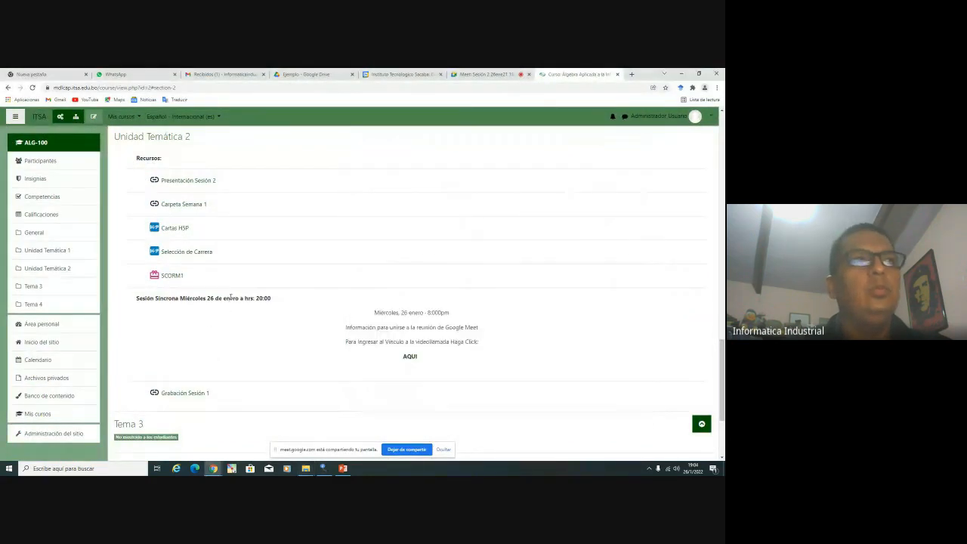
{"action": "scroll", "coordinate": [234, 318], "scroll_direction": "up", "scroll_amount": 5}
{"action": "scroll", "coordinate": [240, 319], "scroll_direction": "up", "scroll_amount": 8}
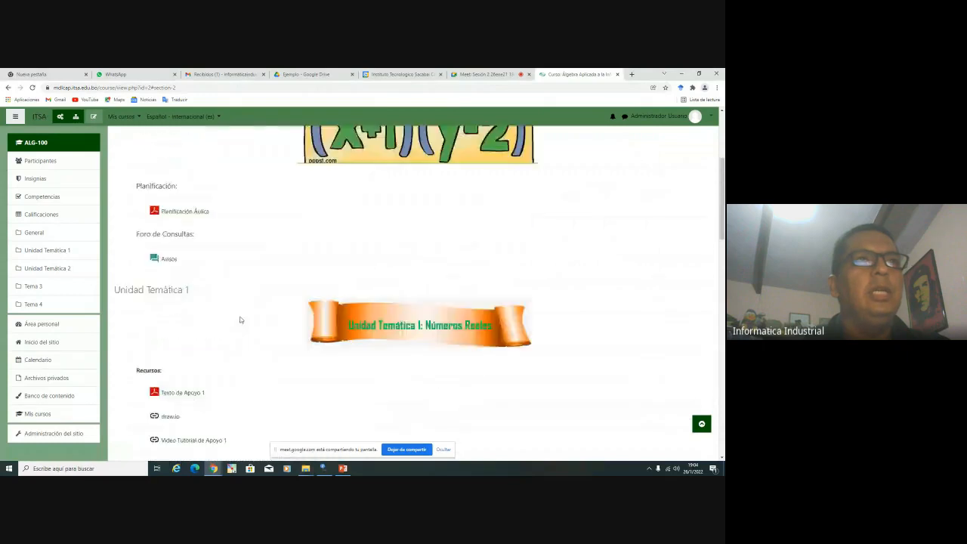
{"action": "scroll", "coordinate": [246, 247], "scroll_direction": "down", "scroll_amount": 3}
{"action": "scroll", "coordinate": [245, 247], "scroll_direction": "up", "scroll_amount": 1}
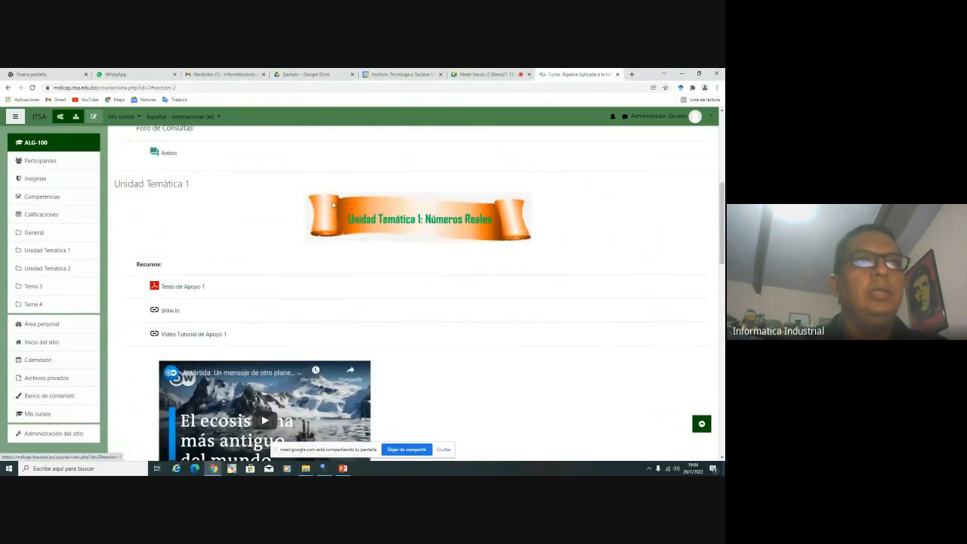
{"action": "left_click_drag", "start_coordinate": [587, 220], "coordinate": [318, 236]}
{"action": "left_click", "coordinate": [256, 220]}
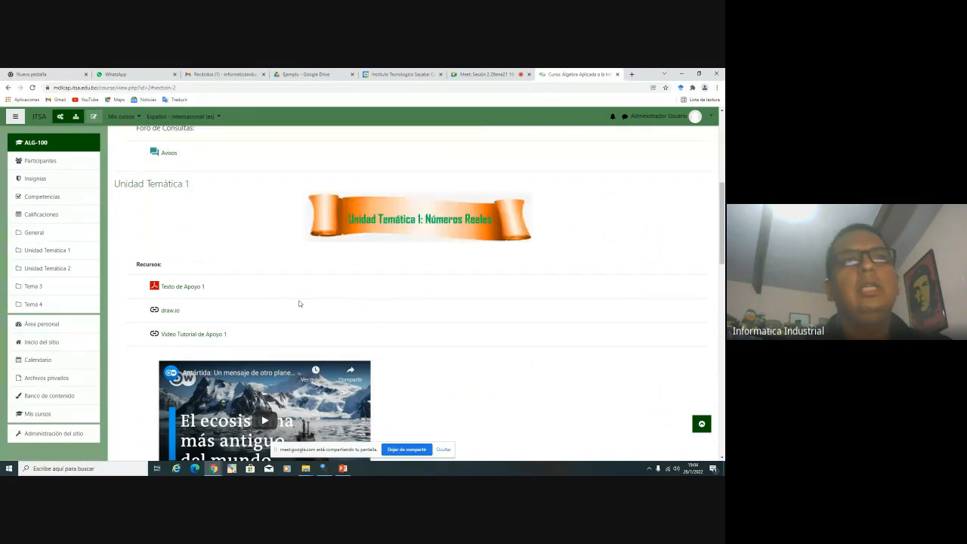
{"action": "scroll", "coordinate": [297, 295], "scroll_direction": "down", "scroll_amount": 7}
{"action": "scroll", "coordinate": [293, 296], "scroll_direction": "down", "scroll_amount": 4}
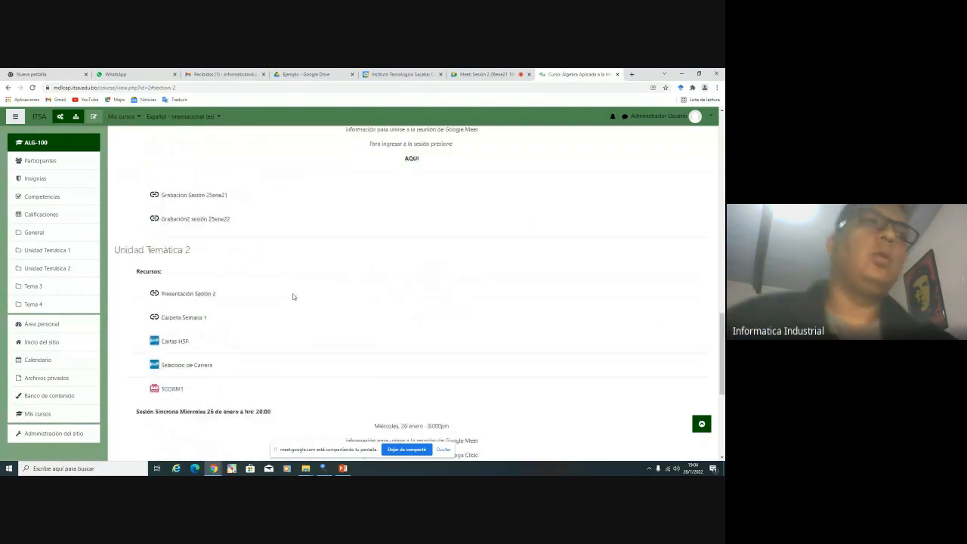
{"action": "scroll", "coordinate": [294, 296], "scroll_direction": "down", "scroll_amount": 3}
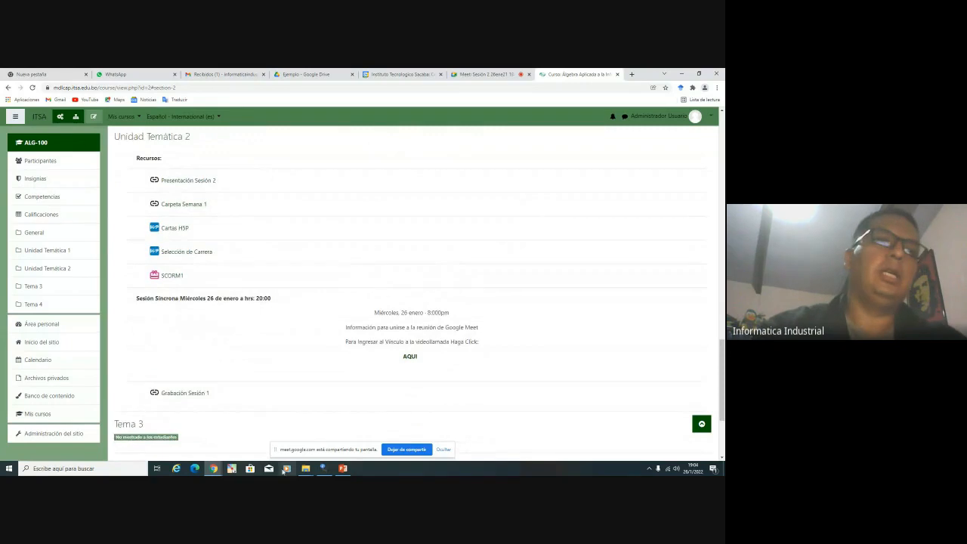
Bring the Plataforma folder window forward and select the titulo0 file
{"action": "left_click", "coordinate": [306, 469]}
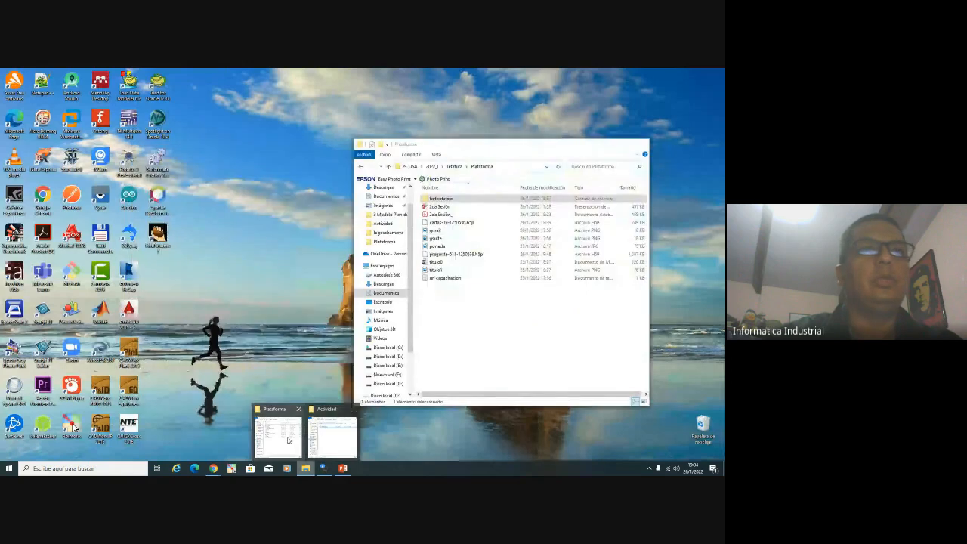
{"action": "left_click", "coordinate": [288, 440]}
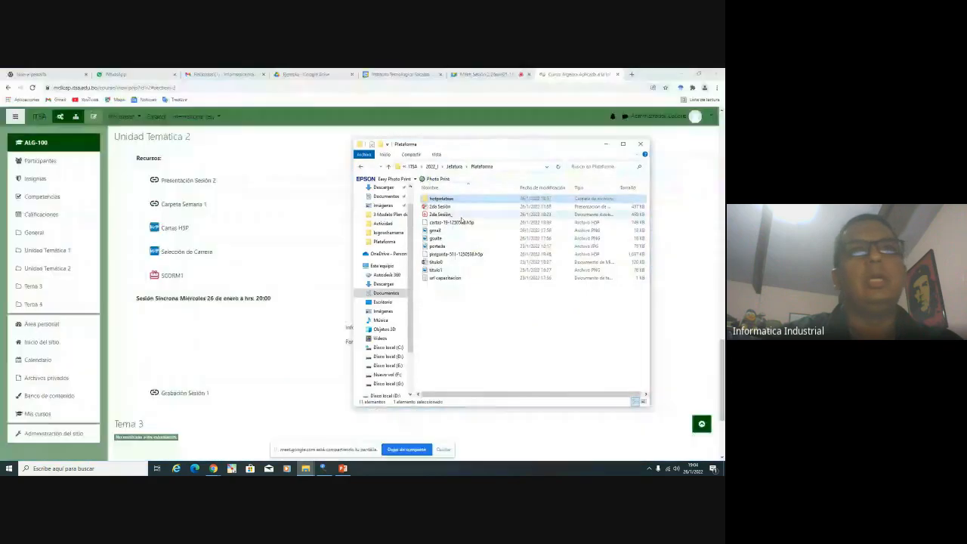
{"action": "left_click", "coordinate": [432, 262]}
Open titulo0 in Word, retitle the banner 'Unidad Temática 2: Números Enteros', and Snagit-capture the banner
{"action": "double_click", "coordinate": [430, 263]}
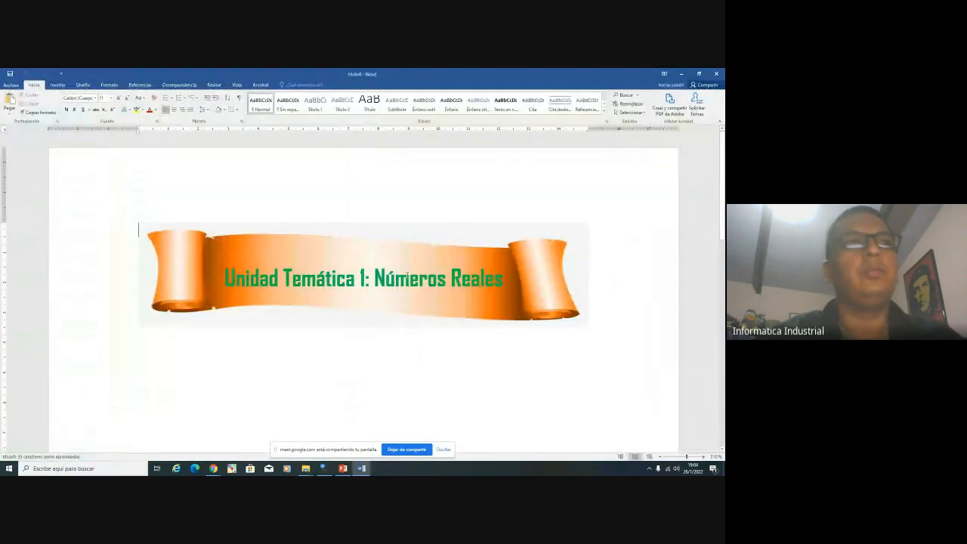
{"action": "scroll", "coordinate": [443, 250], "scroll_direction": "down", "scroll_amount": 3}
{"action": "scroll", "coordinate": [423, 250], "scroll_direction": "up", "scroll_amount": 2}
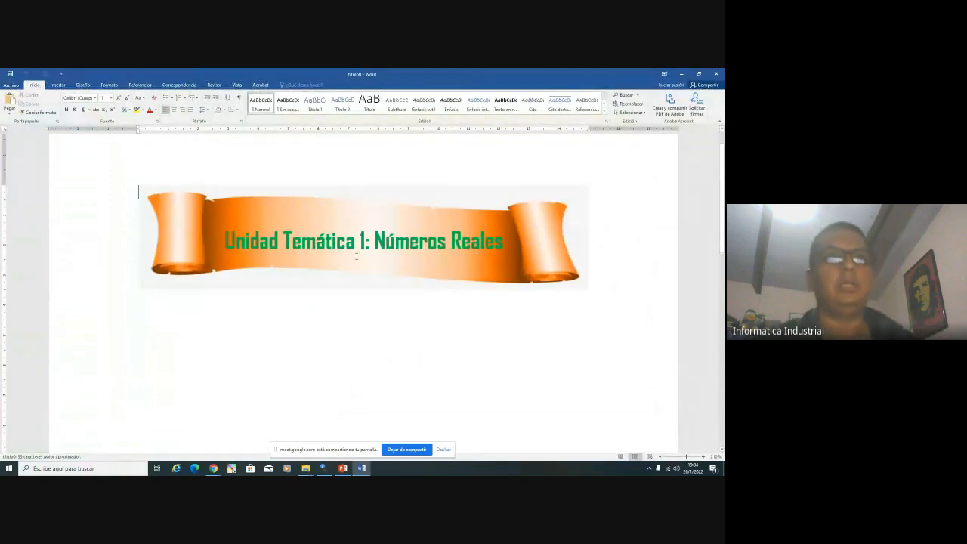
{"action": "left_click", "coordinate": [385, 252]}
{"action": "key", "text": "BackSpace"}
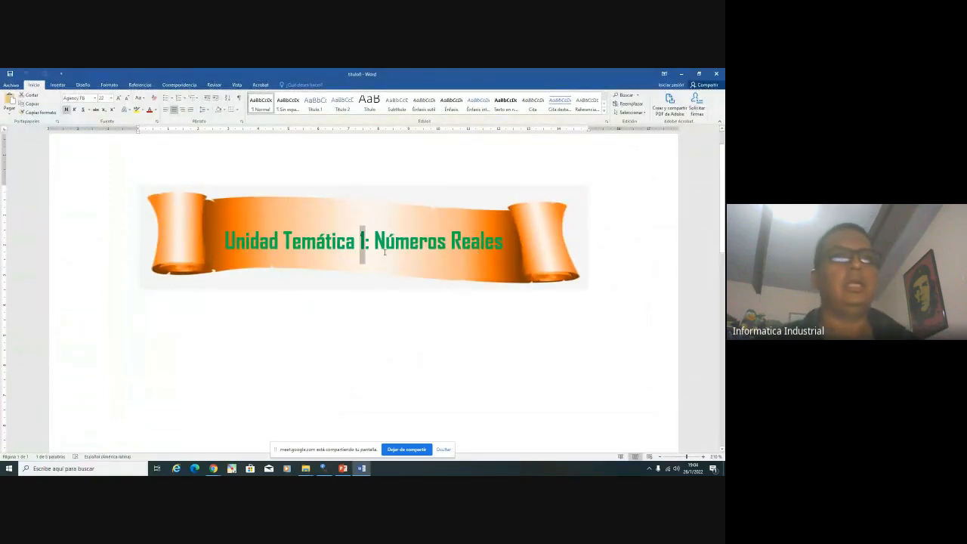
{"action": "type", "text": "2"}
{"action": "key", "text": "shift+Left"}
{"action": "key", "text": "shift+Left"}
{"action": "key", "text": "shift+Left"}
{"action": "key", "text": "shift+Left"}
{"action": "key", "text": "shift+Left"}
{"action": "key", "text": "shift+Left"}
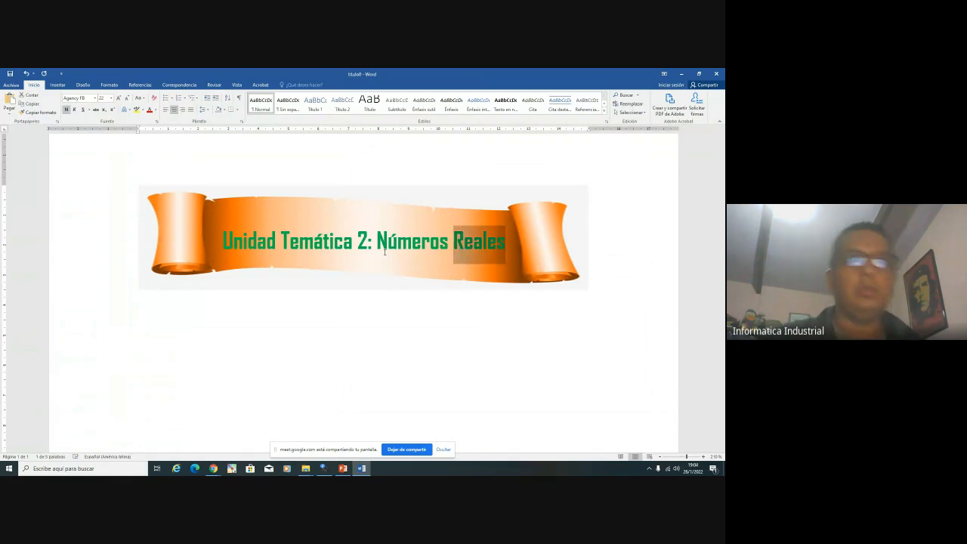
{"action": "type", "text": "Enteros"}
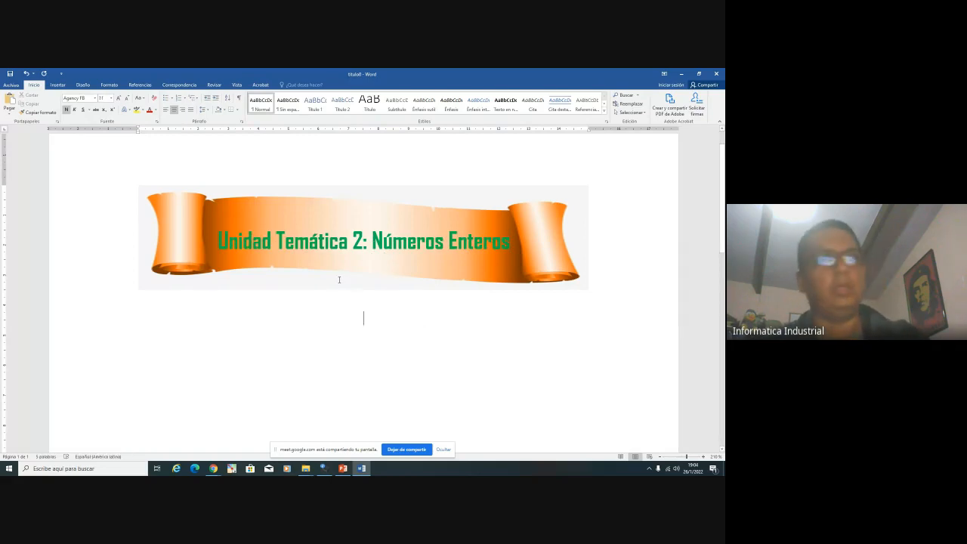
{"action": "key", "text": "Print"}
{"action": "left_click_drag", "start_coordinate": [143, 191], "coordinate": [583, 285]}
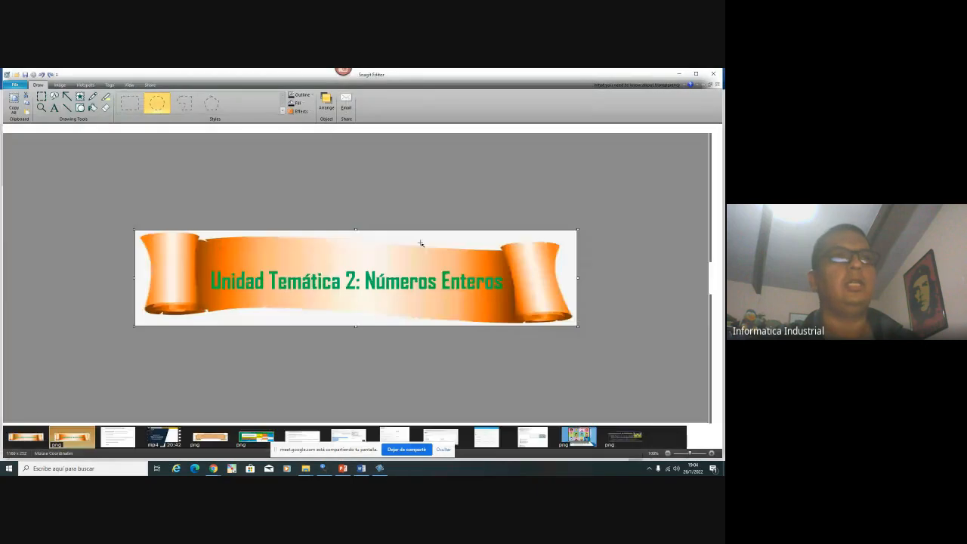
Save the Snagit banner capture as titulo2 (PNG) in the Plataforma folder
{"action": "left_click", "coordinate": [14, 85]}
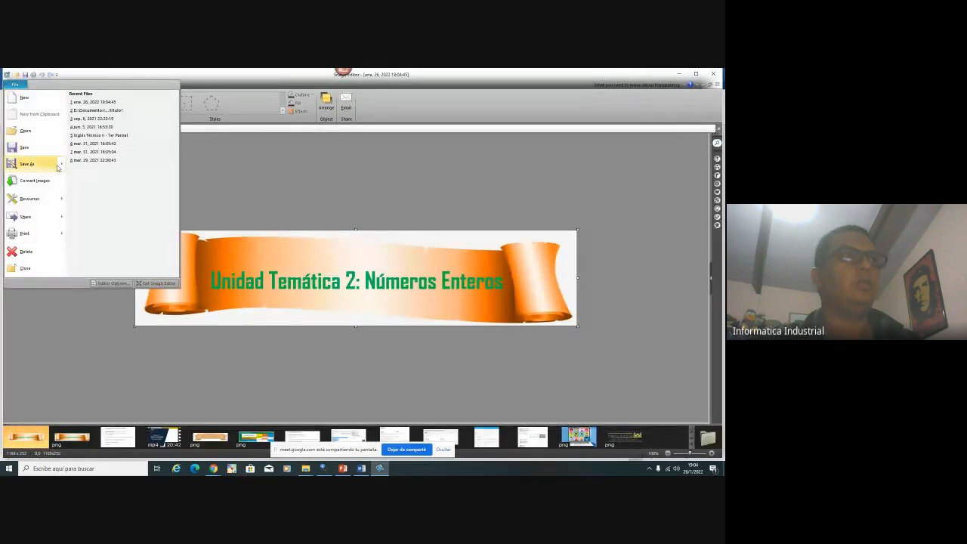
{"action": "mouse_move", "coordinate": [62, 168]}
{"action": "left_click", "coordinate": [113, 126]}
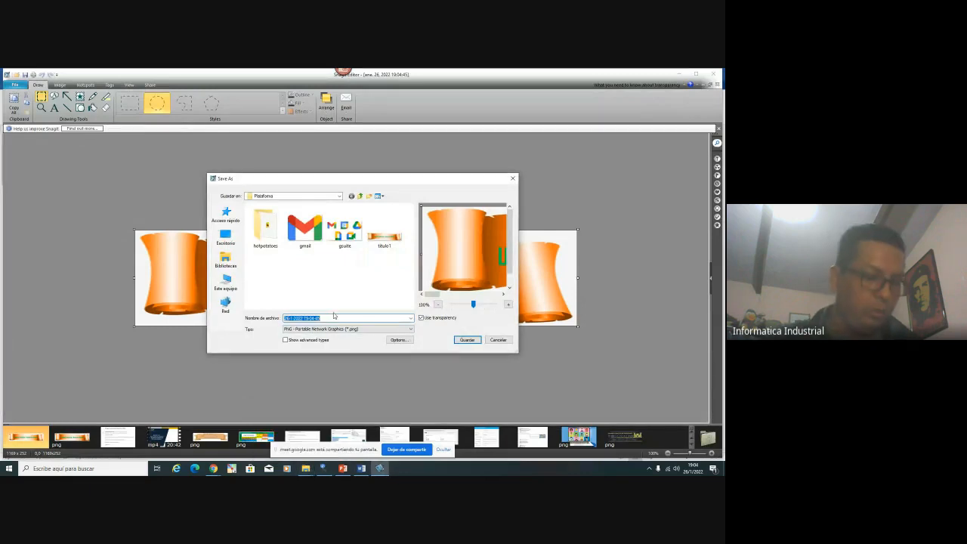
{"action": "type", "text": "titulo2"}
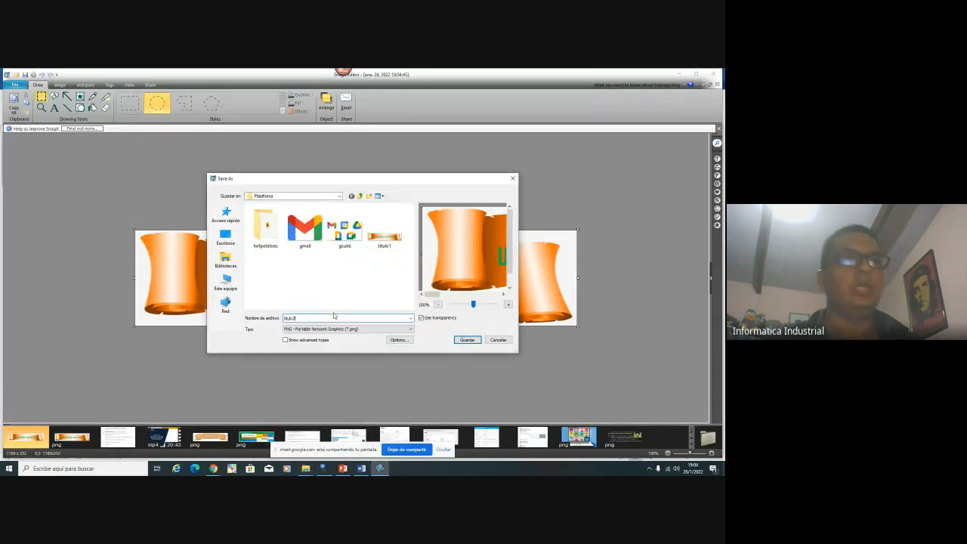
{"action": "key", "text": "Return"}
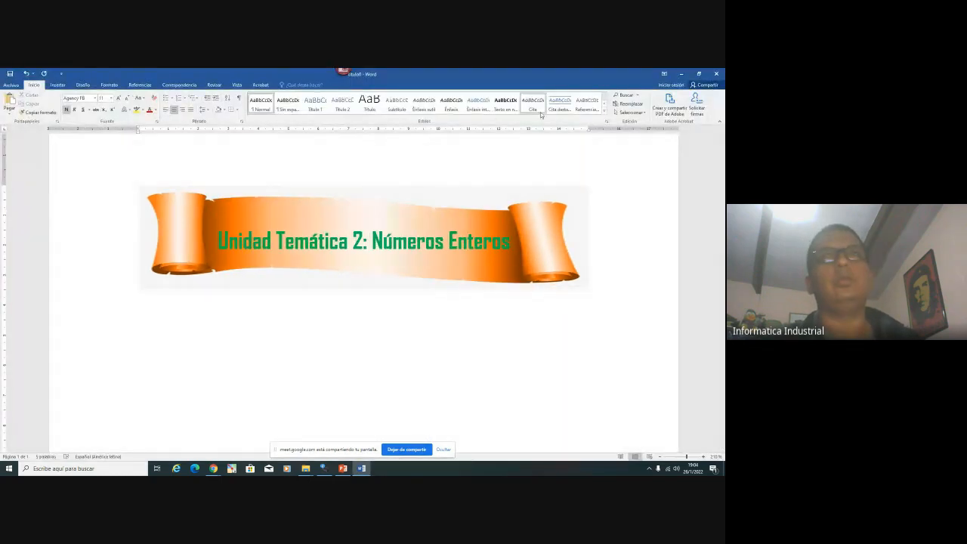
Minimize Word and turn on editing mode for the Moodle course
{"action": "left_click", "coordinate": [679, 77]}
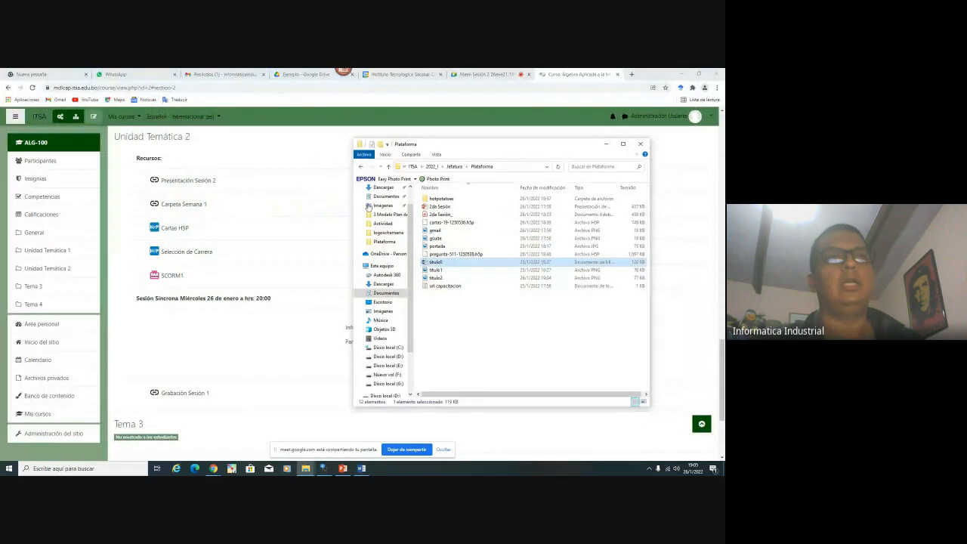
{"action": "left_click", "coordinate": [93, 116]}
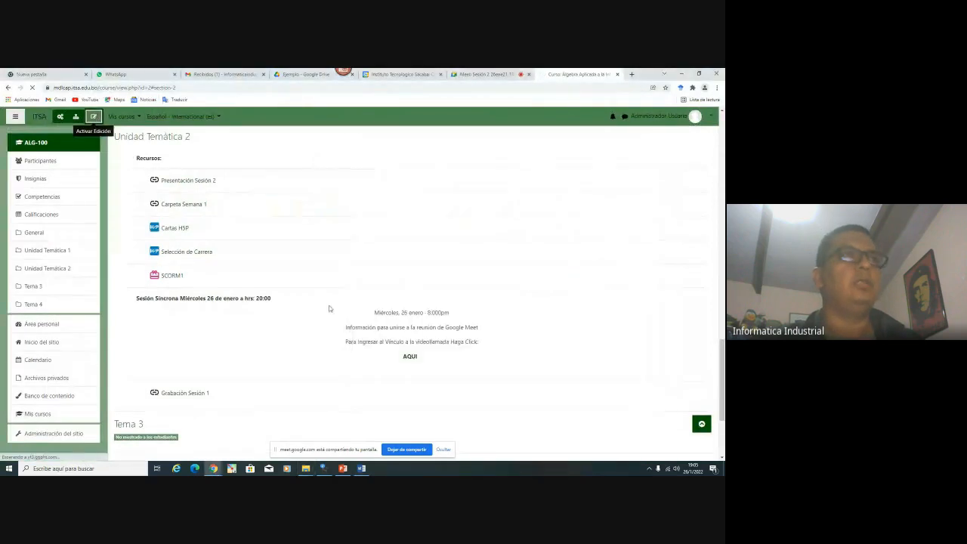
{"action": "scroll", "coordinate": [412, 290], "scroll_direction": "up", "scroll_amount": 5}
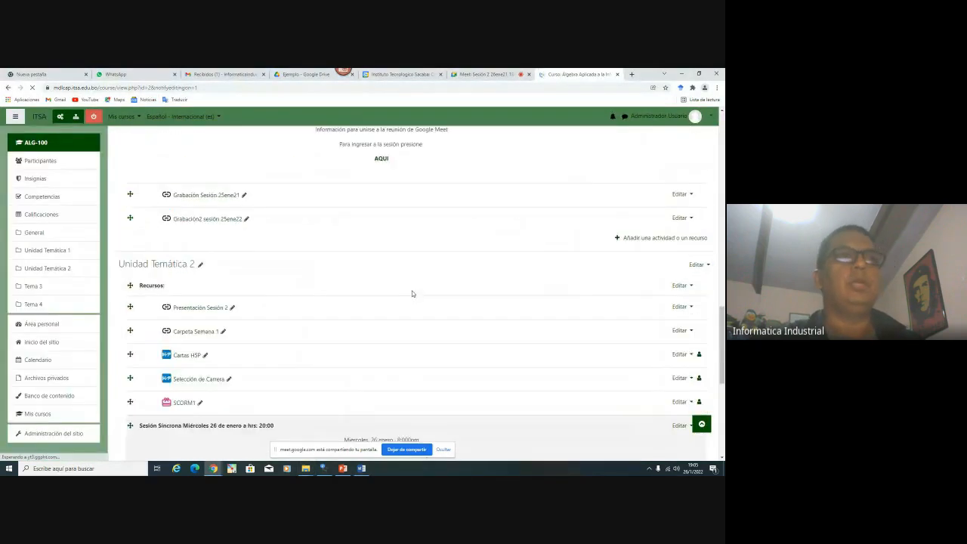
{"action": "scroll", "coordinate": [415, 296], "scroll_direction": "up", "scroll_amount": 5}
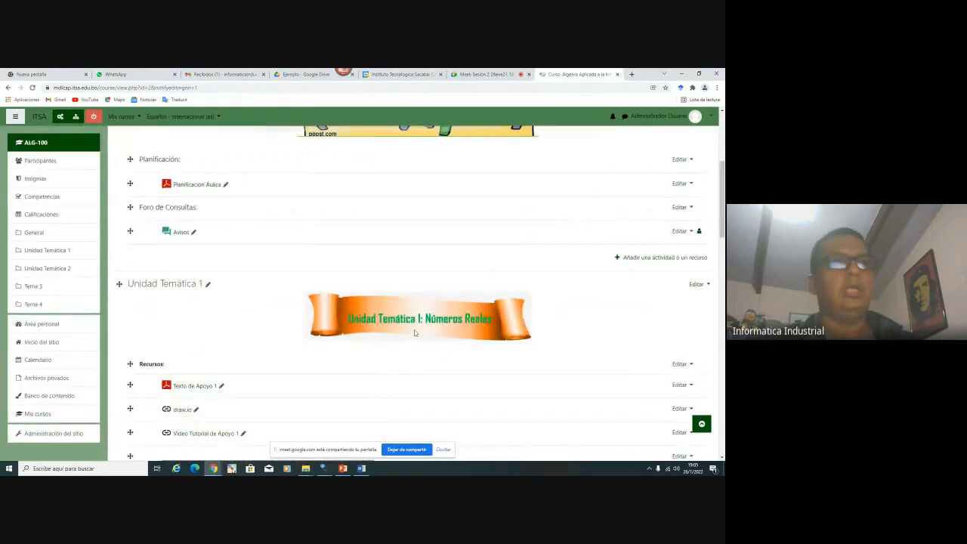
Open the Unidad Temática 1 Editar tema page in a new tab
{"action": "left_click", "coordinate": [696, 284]}
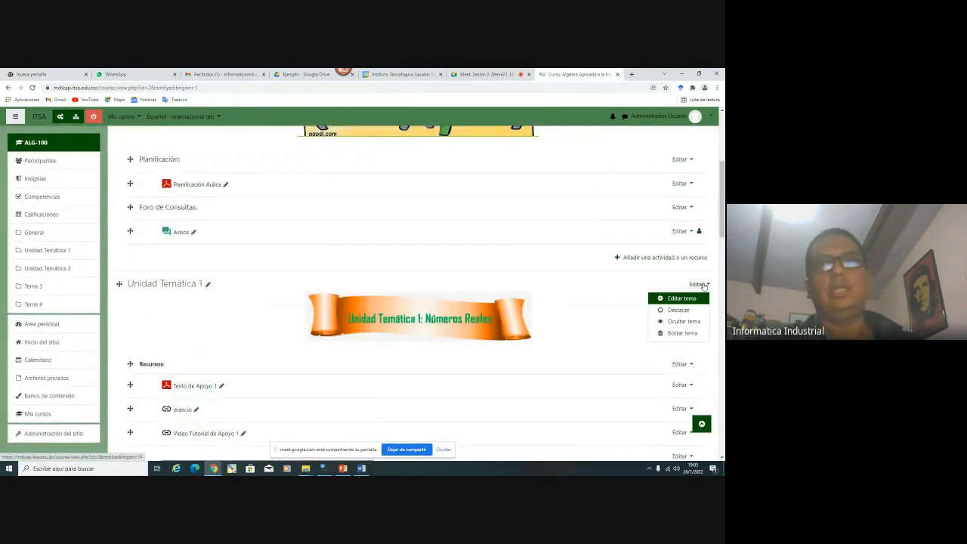
{"action": "right_click", "coordinate": [668, 299]}
{"action": "left_click", "coordinate": [668, 302]}
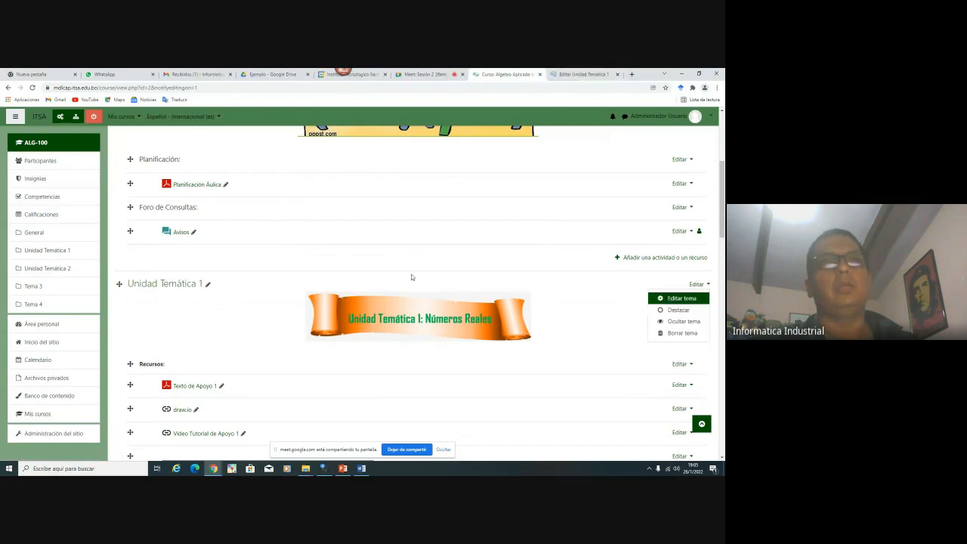
{"action": "scroll", "coordinate": [314, 200], "scroll_direction": "down", "scroll_amount": 2}
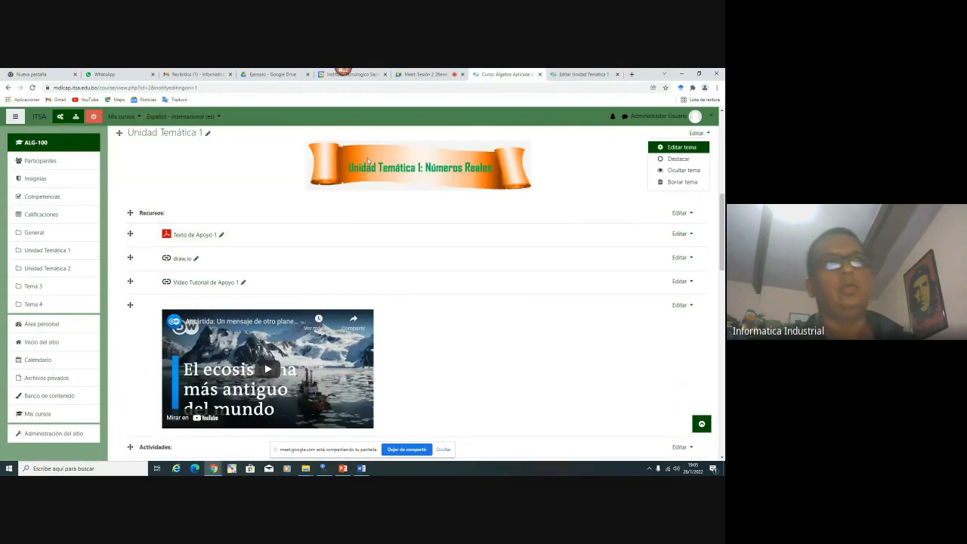
{"action": "scroll", "coordinate": [368, 160], "scroll_direction": "down", "scroll_amount": 6}
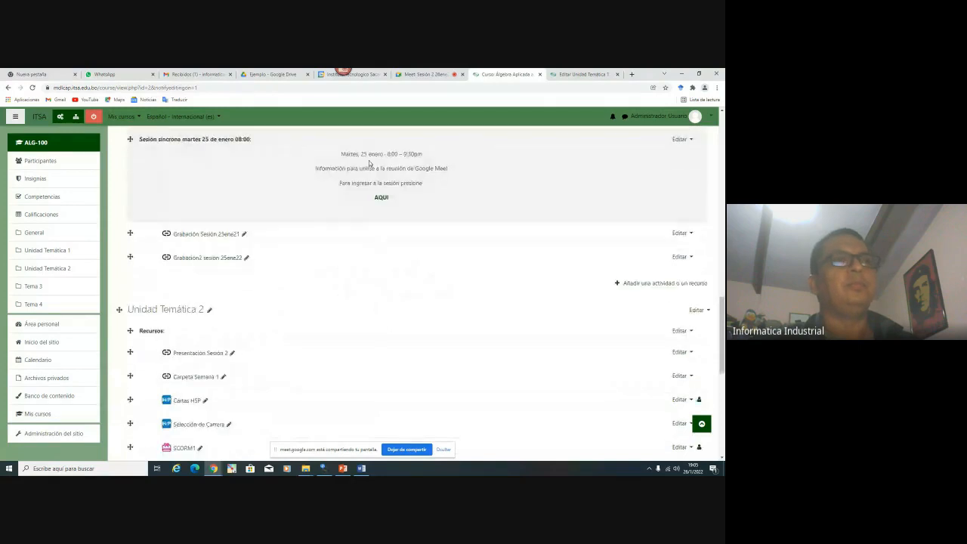
{"action": "scroll", "coordinate": [369, 160], "scroll_direction": "down", "scroll_amount": 2}
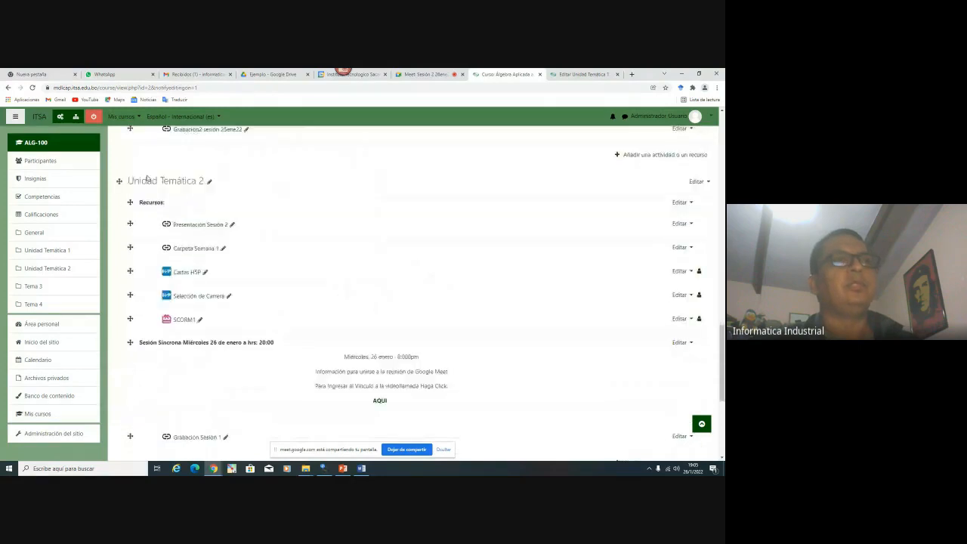
Open the Unidad Temática 2 edit page, then switch to the Unidad Temática 1 tab
{"action": "left_click", "coordinate": [689, 182]}
{"action": "scroll", "coordinate": [690, 182], "scroll_direction": "up", "scroll_amount": 1}
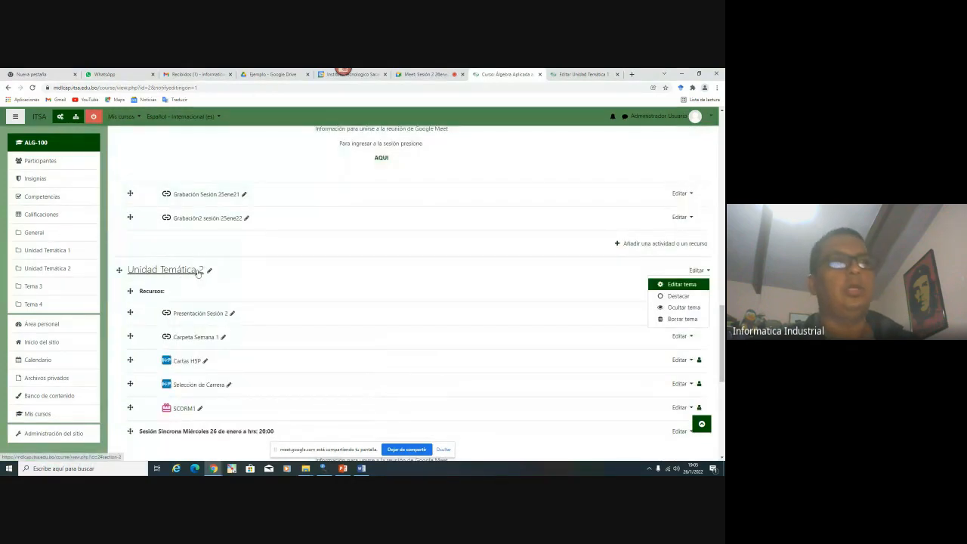
{"action": "left_click", "coordinate": [682, 284]}
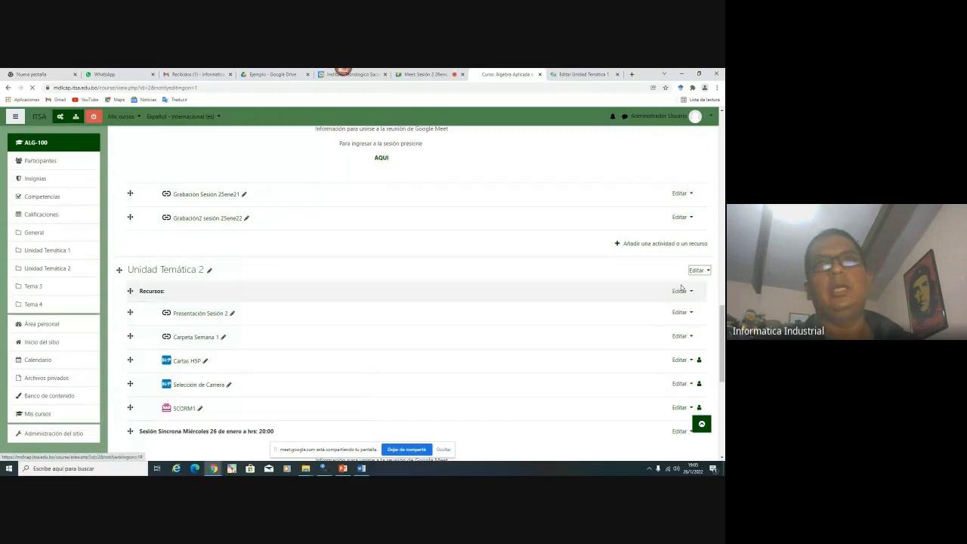
{"action": "left_click", "coordinate": [573, 76]}
{"action": "scroll", "coordinate": [429, 241], "scroll_direction": "down", "scroll_amount": 3}
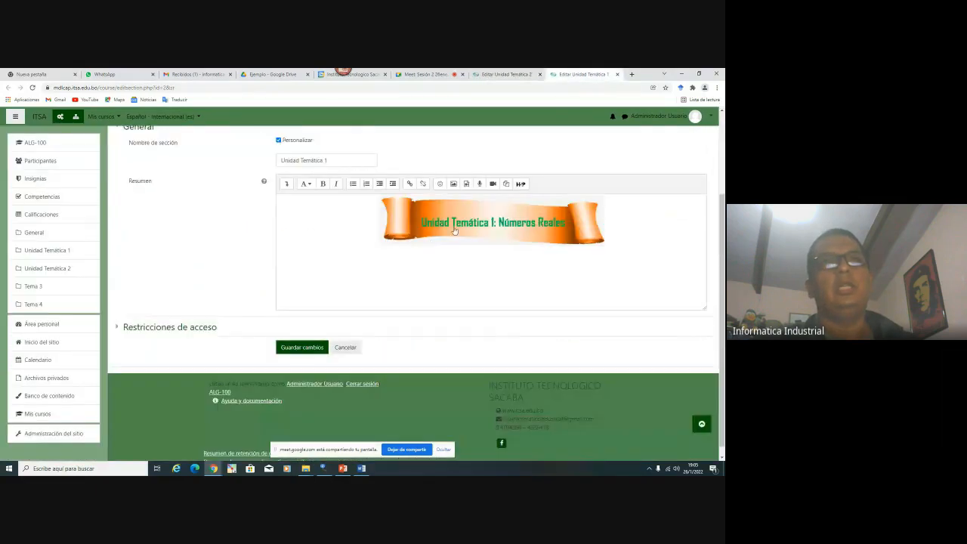
View the Unidad Temática 1 banner's image properties, then expand the Unidad Temática 2 summary toolbar
{"action": "right_click", "coordinate": [454, 230]}
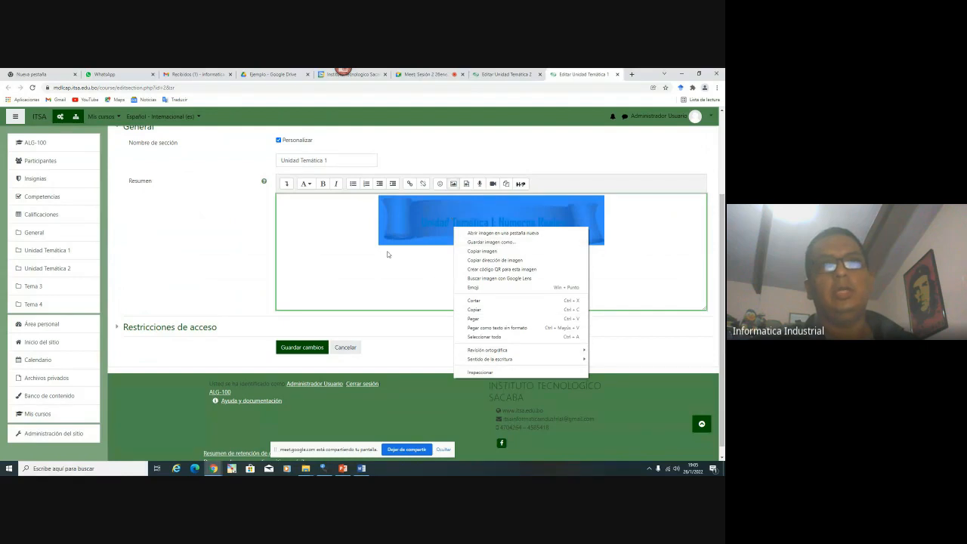
{"action": "left_click", "coordinate": [612, 217]}
{"action": "right_click", "coordinate": [481, 225]}
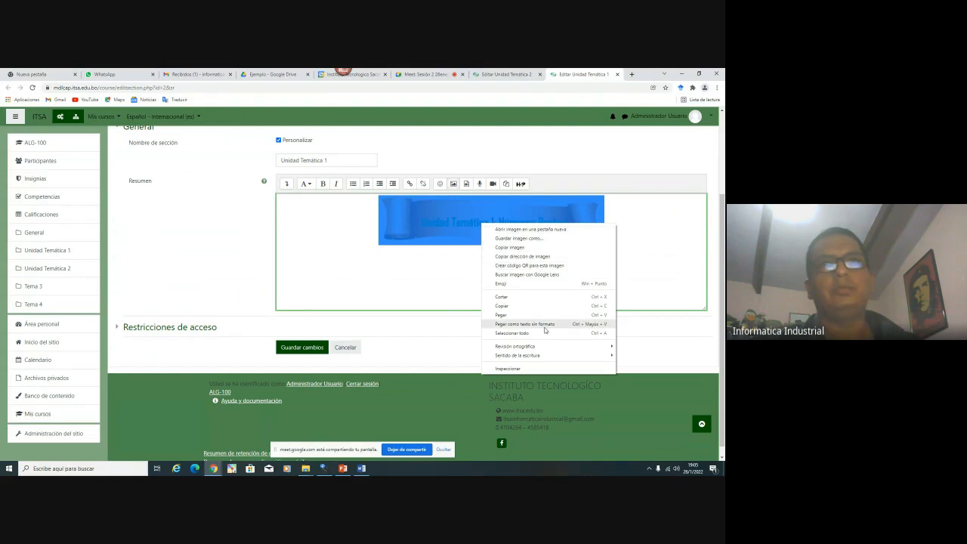
{"action": "left_click", "coordinate": [460, 231]}
{"action": "right_click", "coordinate": [460, 231]}
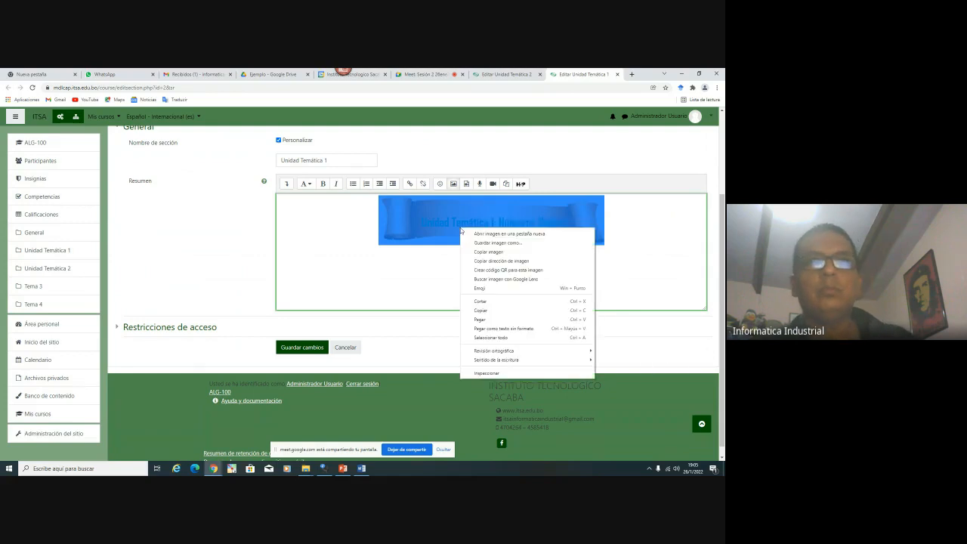
{"action": "left_click", "coordinate": [454, 183]}
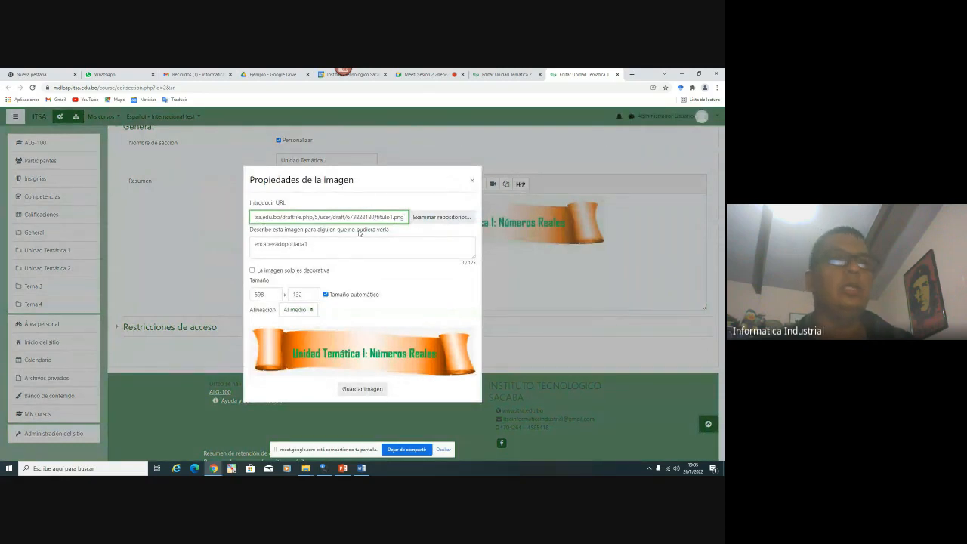
{"action": "key", "text": "ctrl+shift+Tab"}
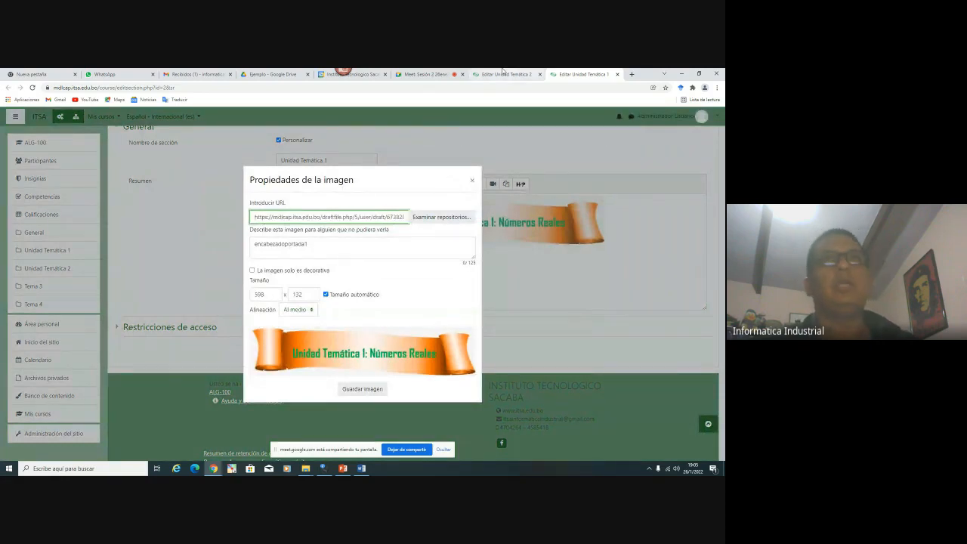
{"action": "left_click", "coordinate": [286, 299]}
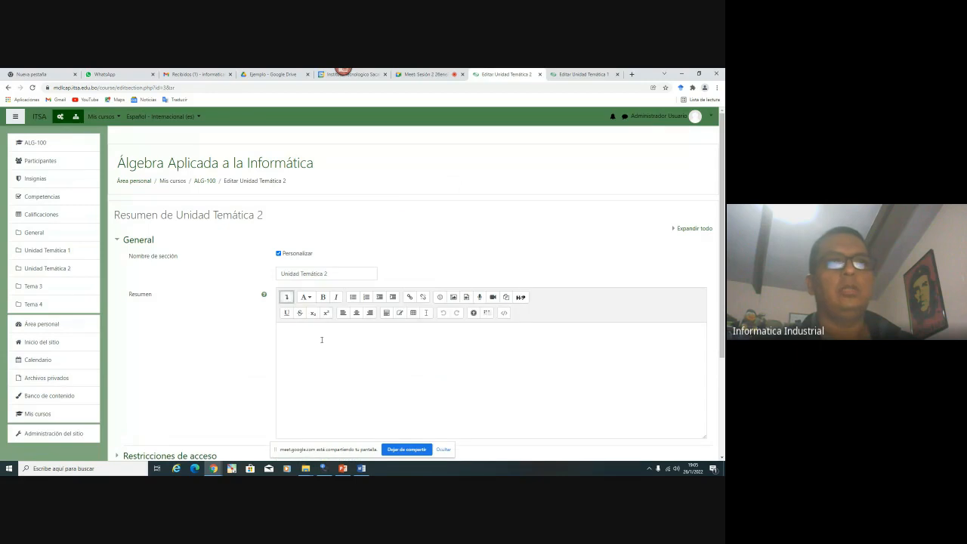
Start inserting an image into the summary, choosing to upload a file from the computer
{"action": "left_click", "coordinate": [457, 297]}
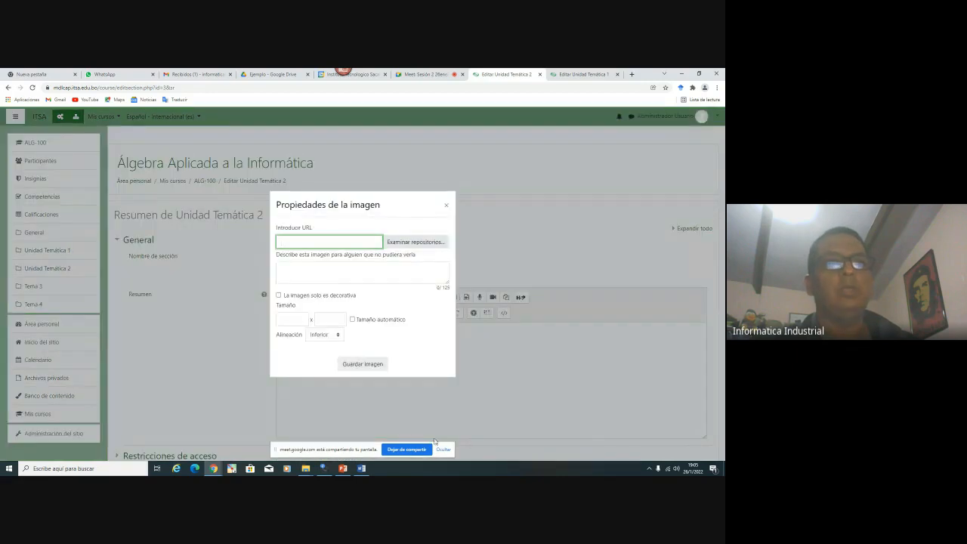
{"action": "left_click", "coordinate": [419, 243]}
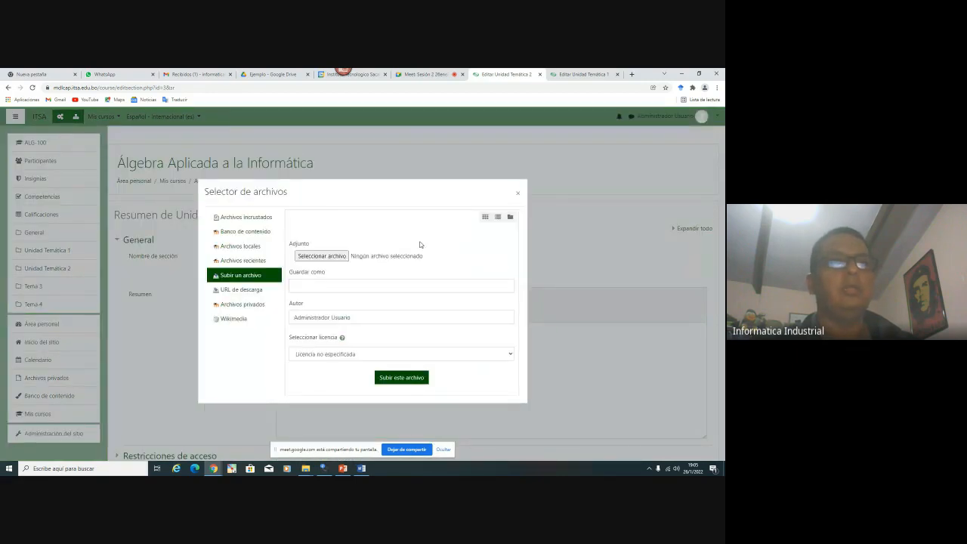
{"action": "left_click", "coordinate": [321, 256]}
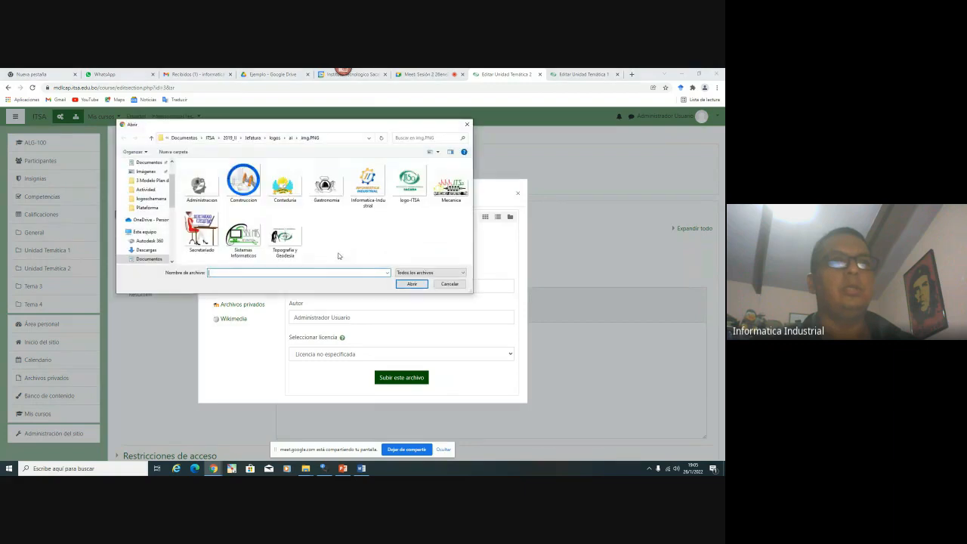
Paste the Plataforma folder path into the file dialog and upload titulo2.png
{"action": "mouse_move", "coordinate": [305, 468]}
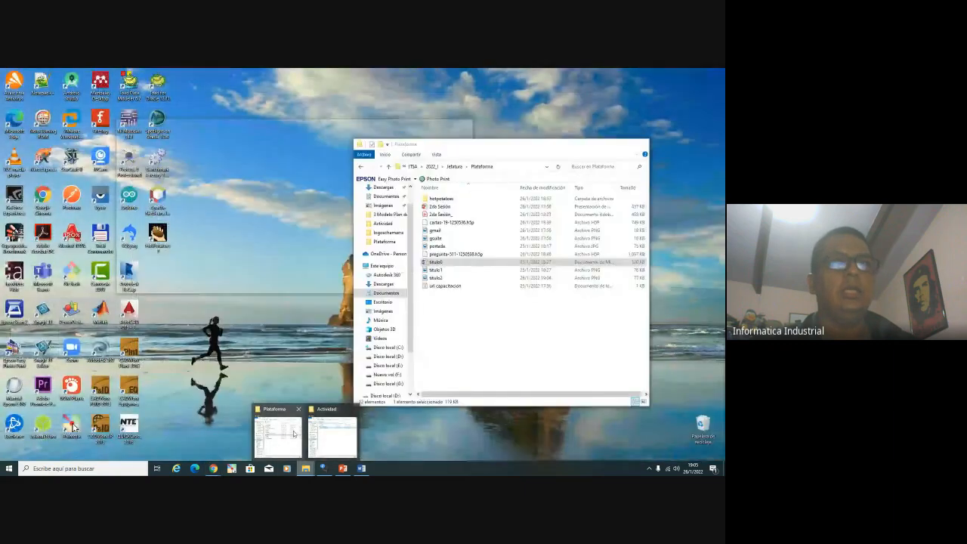
{"action": "left_click", "coordinate": [294, 433]}
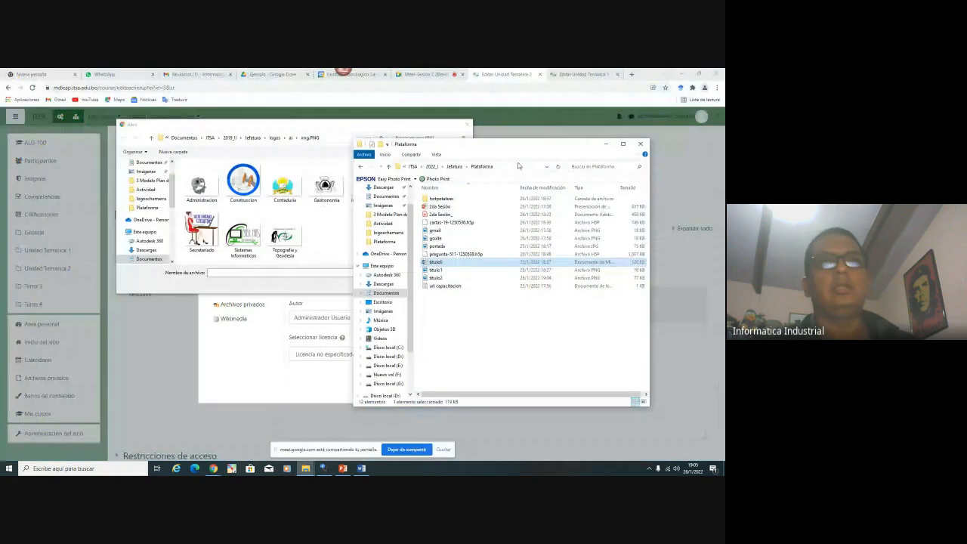
{"action": "left_click", "coordinate": [506, 166]}
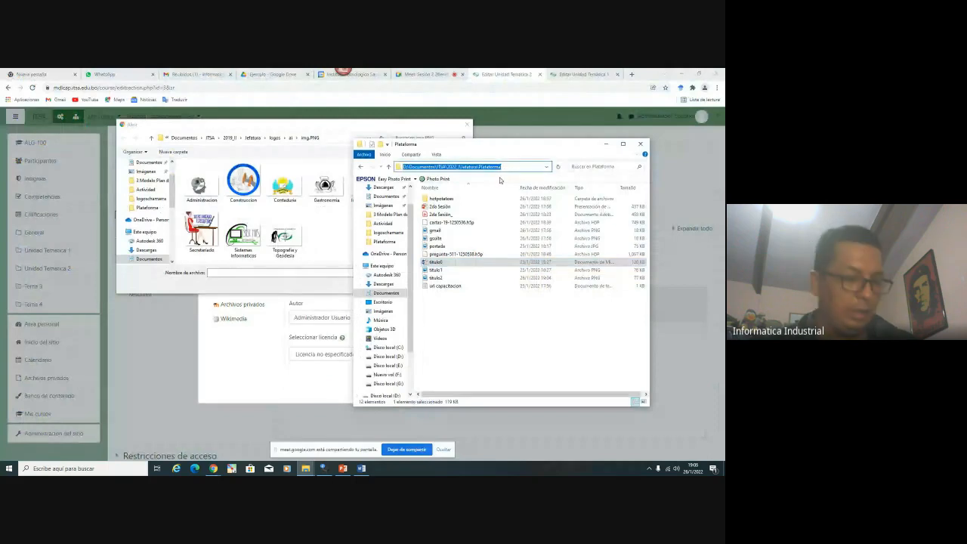
{"action": "left_click", "coordinate": [264, 272]}
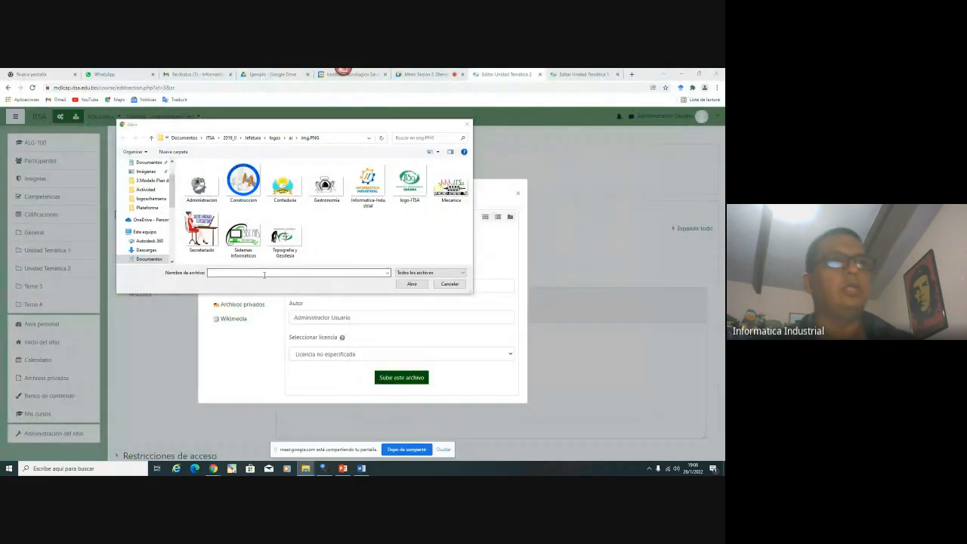
{"action": "type", "text": "D:\\Documentos\\ITSA\\2022_1\\Jefatura\\Plataforma"}
{"action": "key", "text": "Return"}
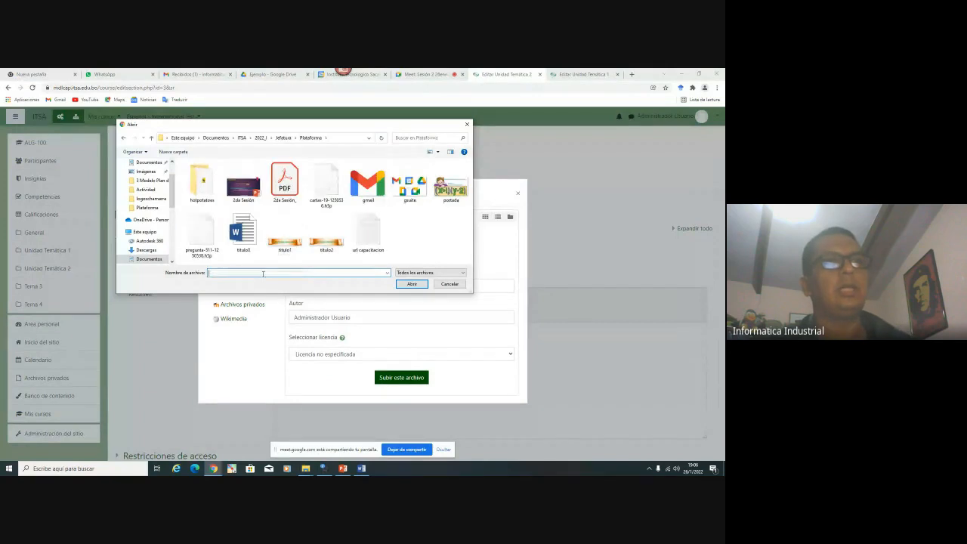
{"action": "double_click", "coordinate": [326, 232]}
{"action": "left_click", "coordinate": [309, 286]}
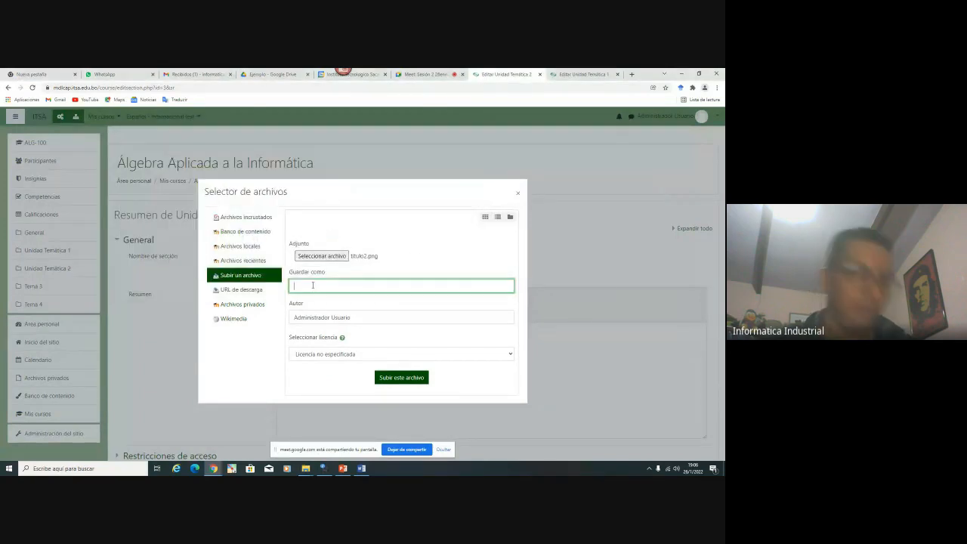
{"action": "type", "text": "titulo2"}
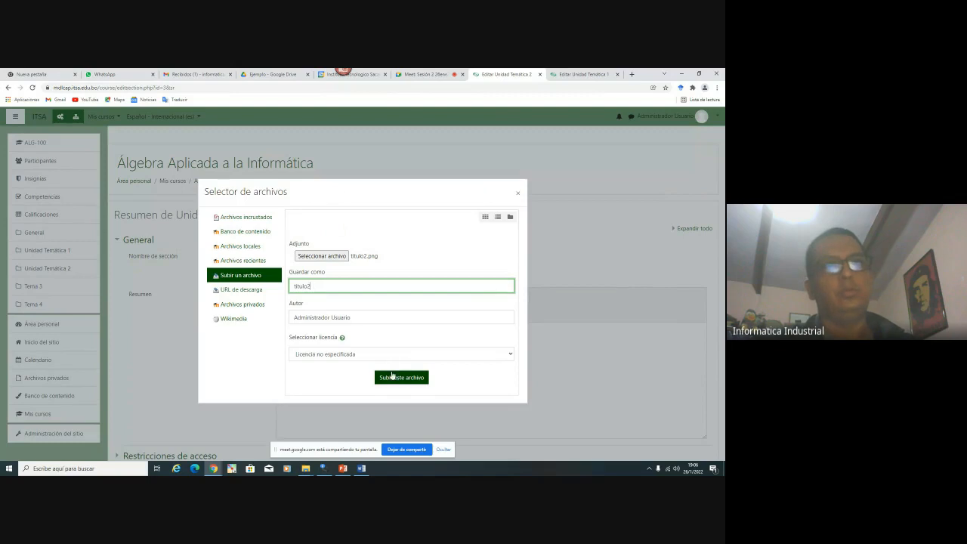
{"action": "left_click", "coordinate": [392, 375]}
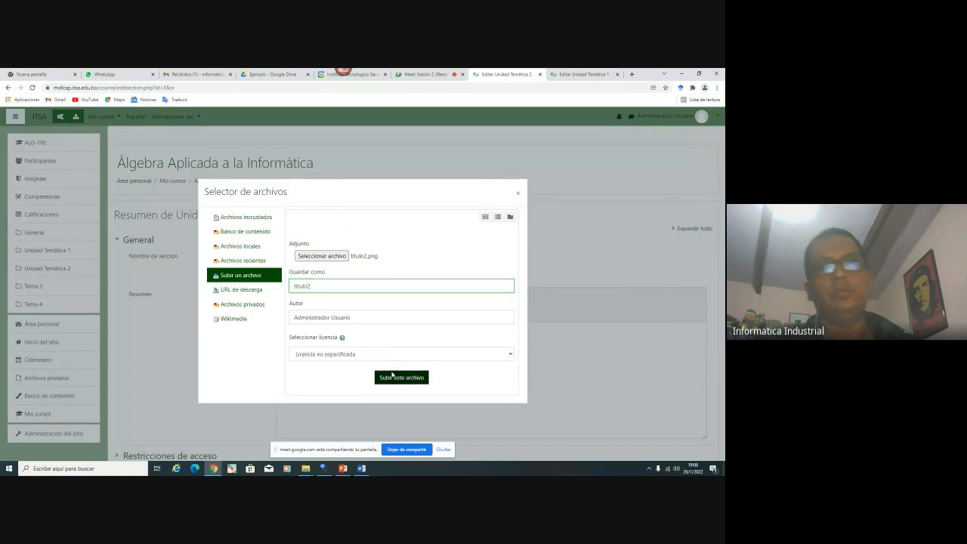
Insert the banner with description titulo2, width 598 (height 129), and middle alignment
{"action": "left_click", "coordinate": [182, 242]}
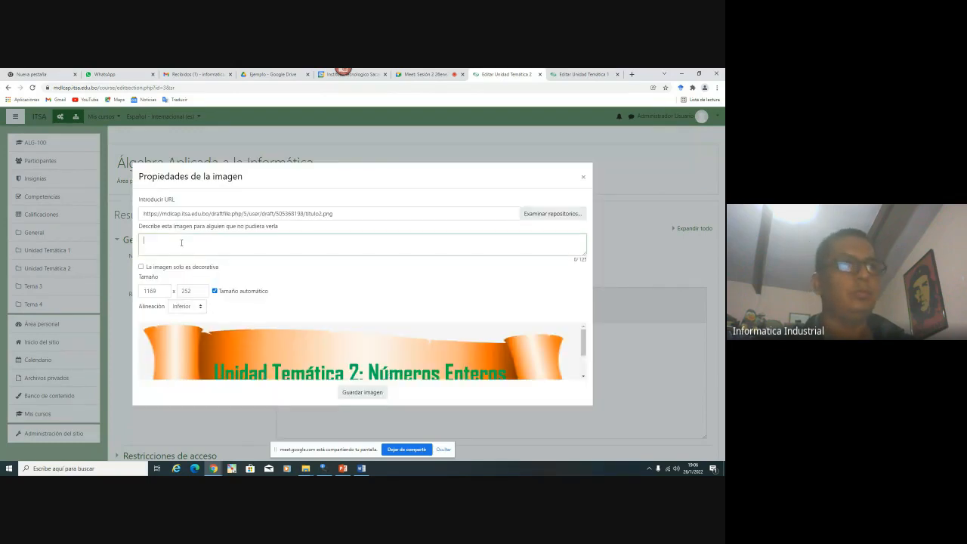
{"action": "type", "text": "titulo2"}
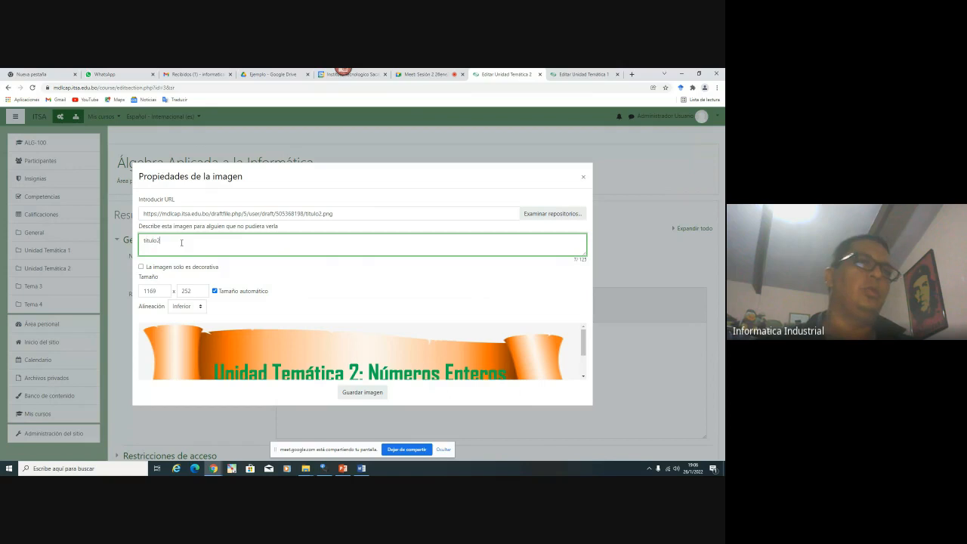
{"action": "left_click", "coordinate": [582, 74]}
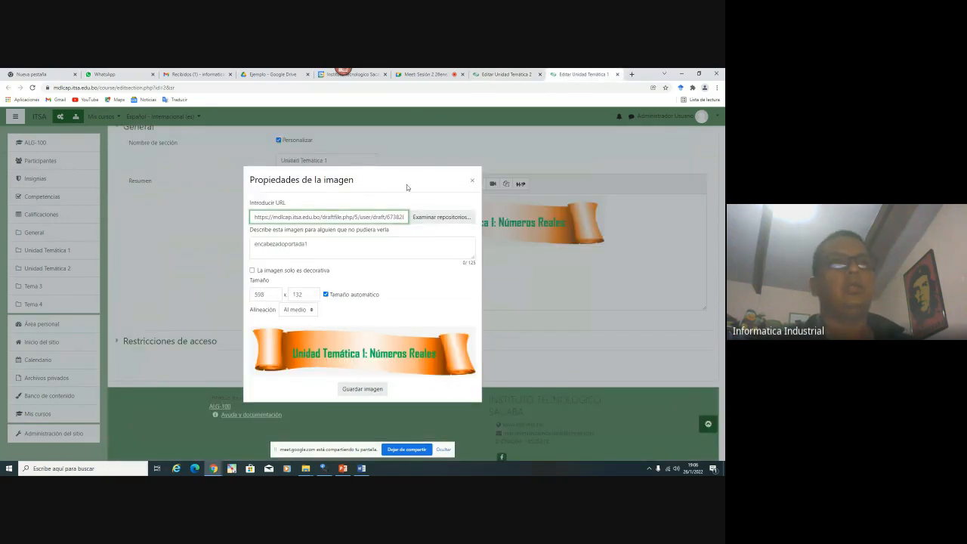
{"action": "left_click", "coordinate": [474, 73]}
{"action": "key", "text": "Tab"}
{"action": "key", "text": "Tab"}
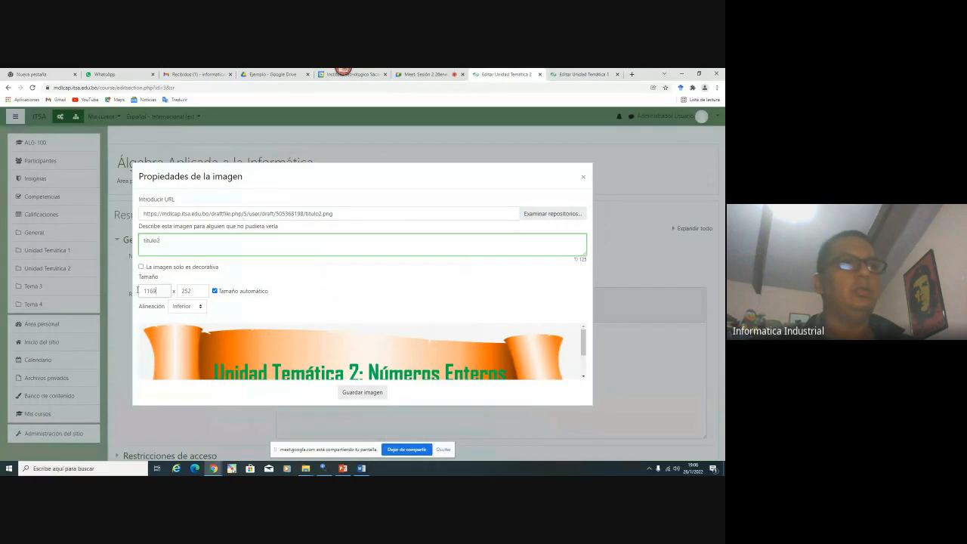
{"action": "type", "text": "598"}
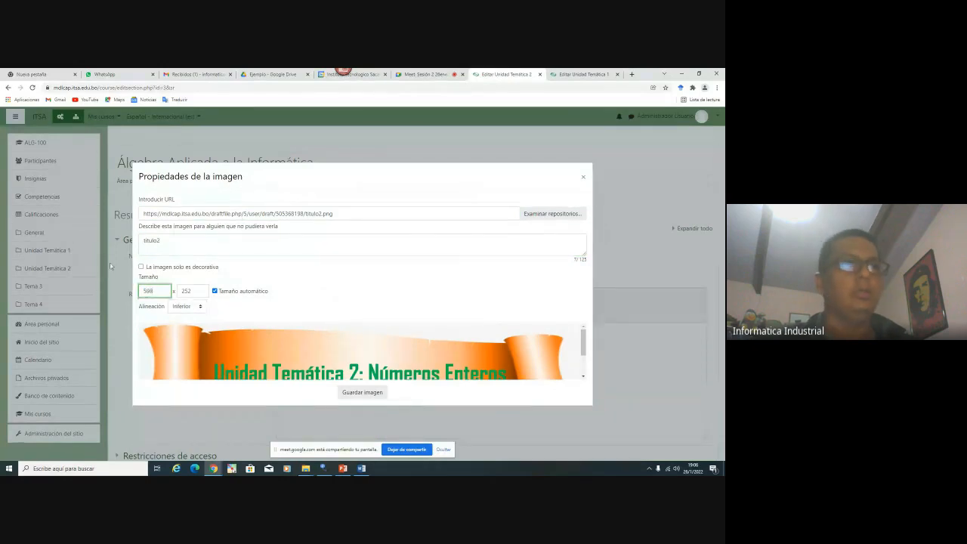
{"action": "left_click", "coordinate": [194, 289]}
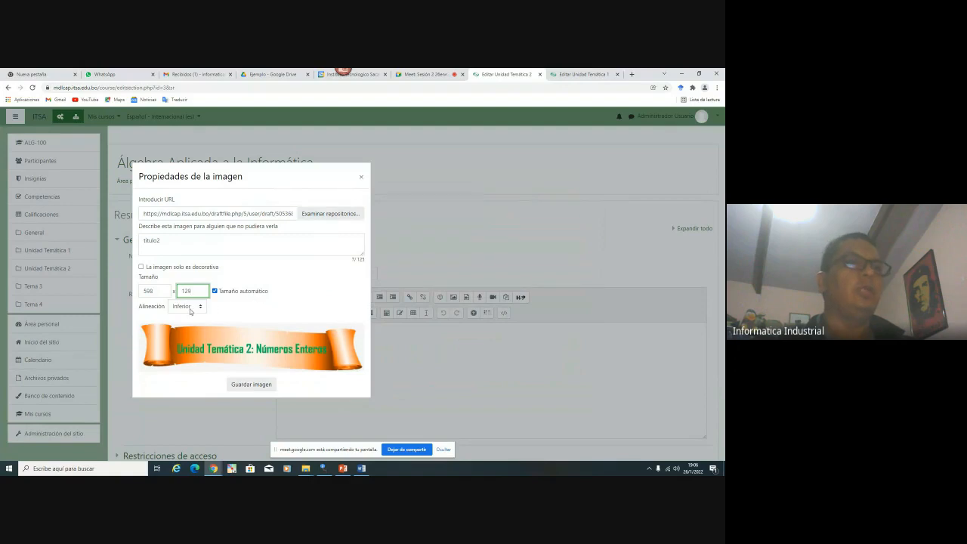
{"action": "left_click", "coordinate": [189, 310]}
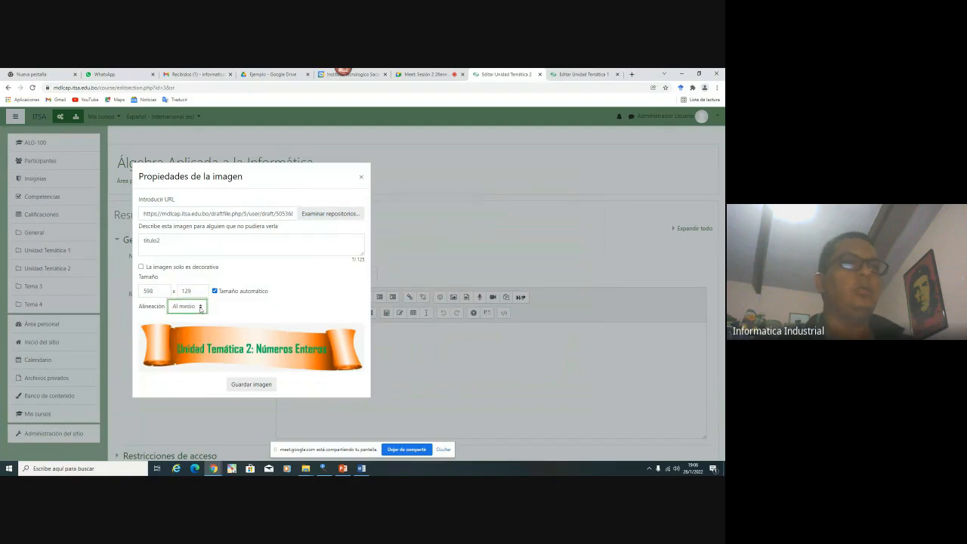
{"action": "left_click", "coordinate": [252, 384]}
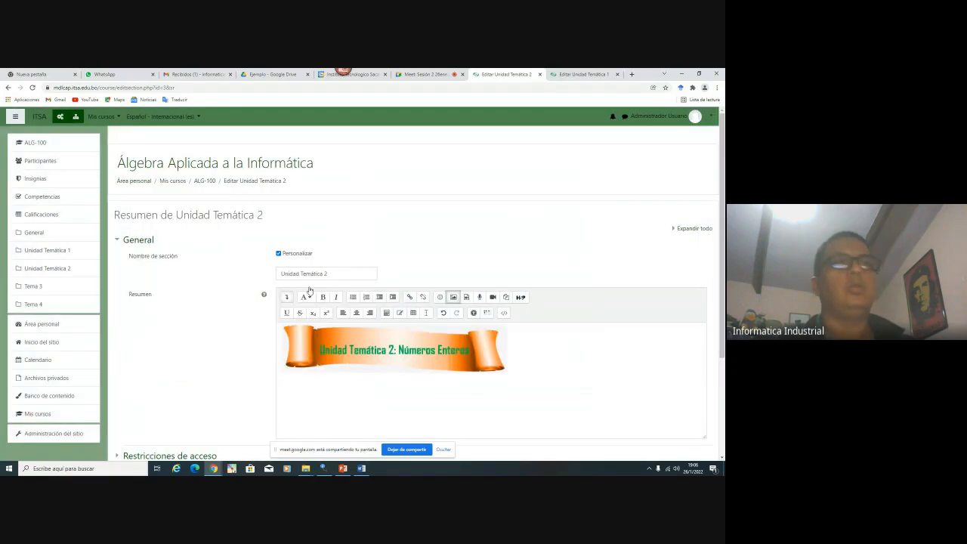
Close the Unidad Temática 1 editing tab and centre the banner in the summary
{"action": "left_click", "coordinate": [581, 74]}
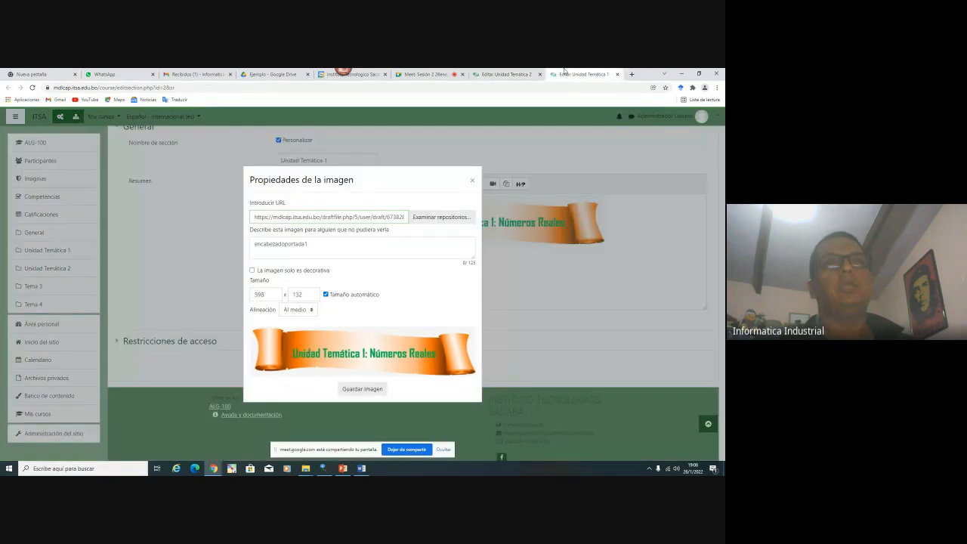
{"action": "left_click", "coordinate": [470, 182]}
{"action": "left_click", "coordinate": [346, 347]}
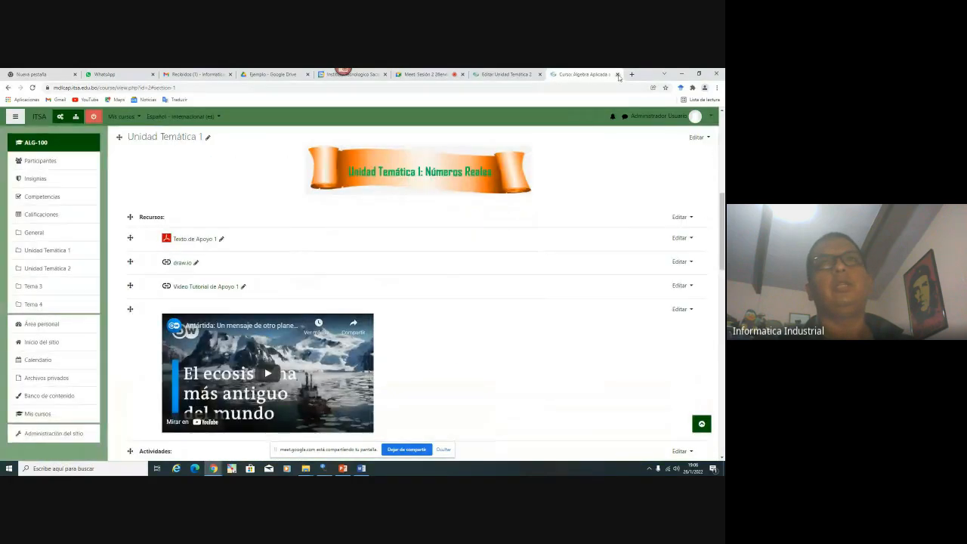
{"action": "left_click", "coordinate": [617, 74]}
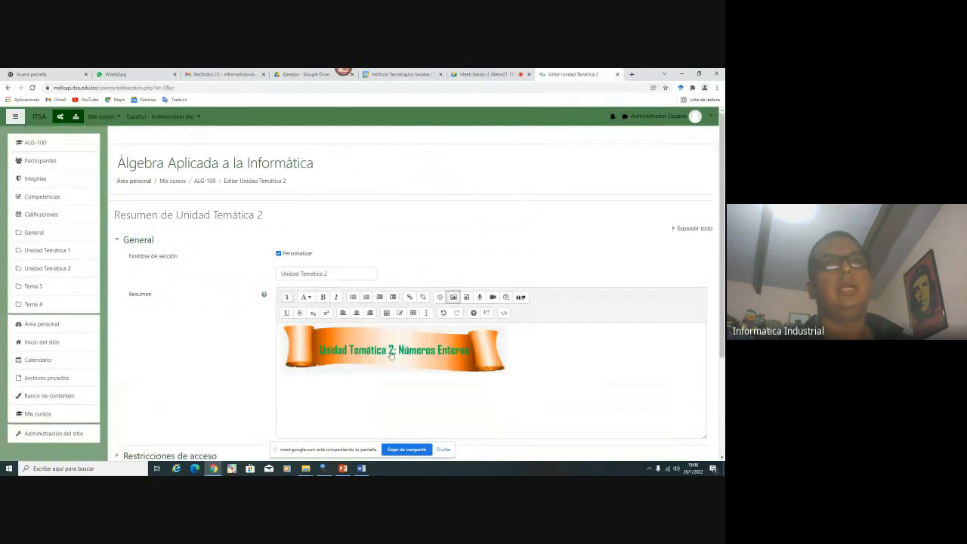
{"action": "left_click_drag", "start_coordinate": [386, 362], "coordinate": [339, 364]}
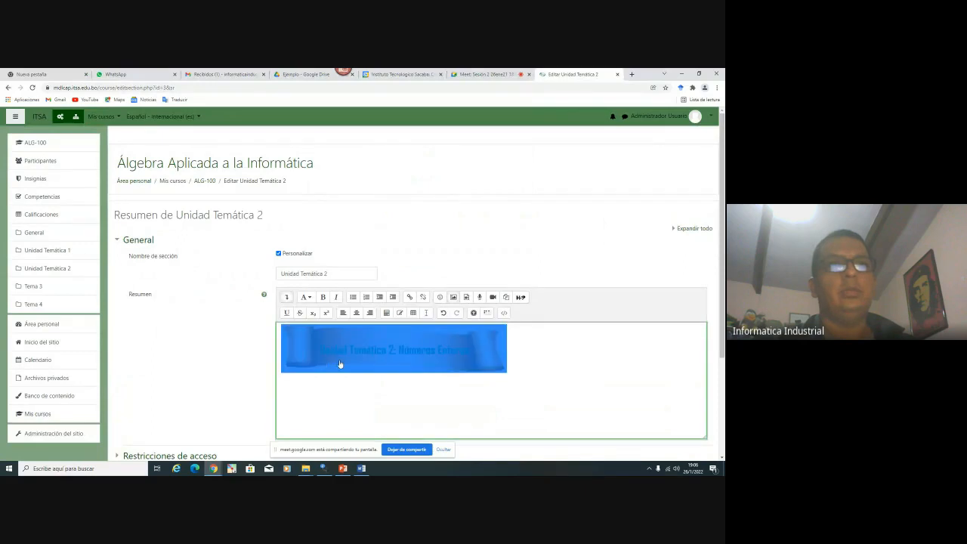
{"action": "left_click", "coordinate": [358, 313]}
Save the Unidad Temática 2 section and check the Números Enteros banner on the course page
{"action": "left_click", "coordinate": [608, 372]}
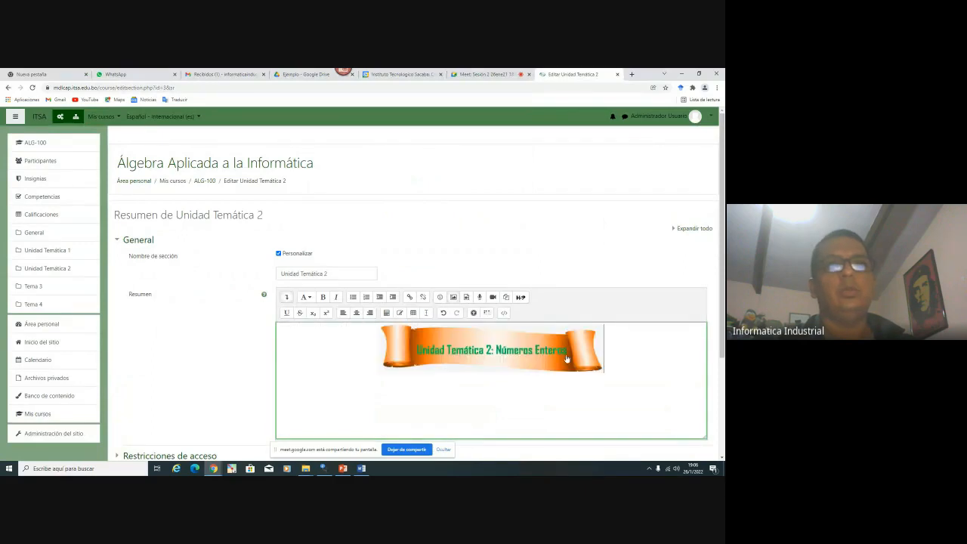
{"action": "scroll", "coordinate": [556, 359], "scroll_direction": "down", "scroll_amount": 3}
{"action": "left_click", "coordinate": [311, 340]}
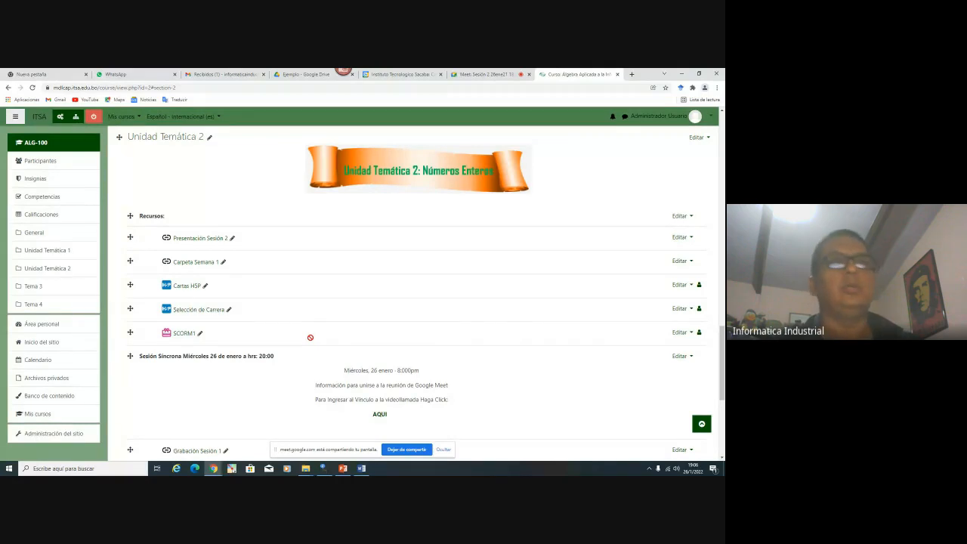
{"action": "scroll", "coordinate": [310, 338], "scroll_direction": "up", "scroll_amount": 10}
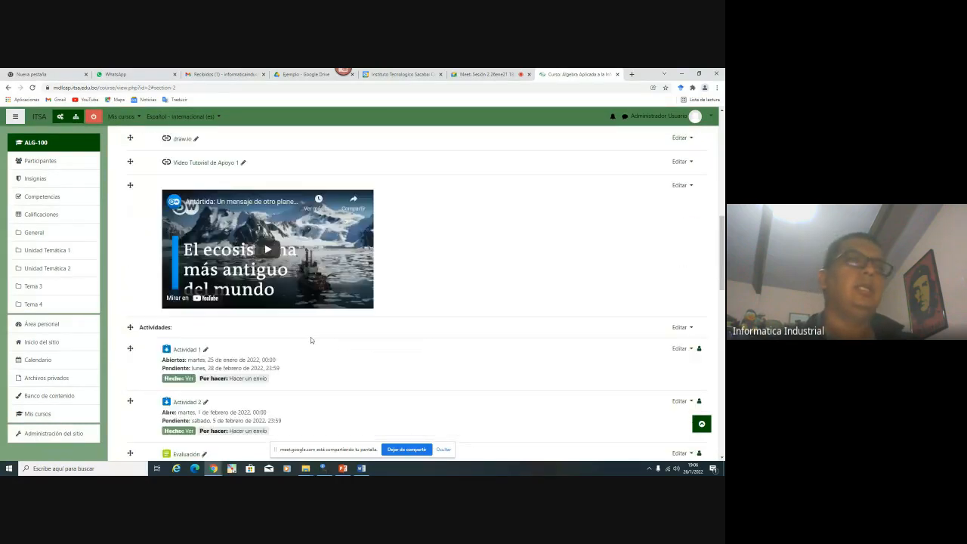
{"action": "scroll", "coordinate": [311, 339], "scroll_direction": "up", "scroll_amount": 2}
{"action": "scroll", "coordinate": [321, 309], "scroll_direction": "down", "scroll_amount": 2}
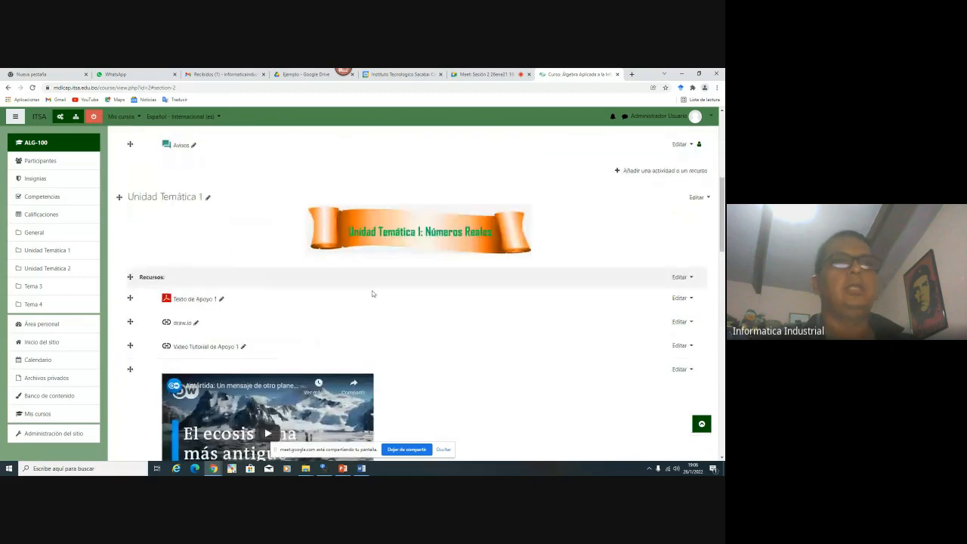
{"action": "scroll", "coordinate": [393, 272], "scroll_direction": "down", "scroll_amount": 6}
{"action": "scroll", "coordinate": [408, 257], "scroll_direction": "down", "scroll_amount": 3}
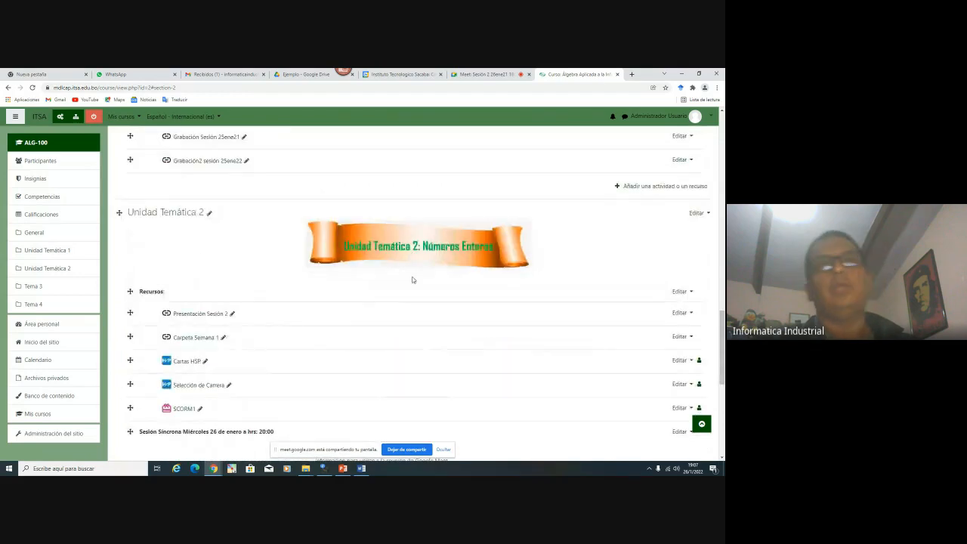
{"action": "scroll", "coordinate": [413, 280], "scroll_direction": "down", "scroll_amount": 2}
{"action": "scroll", "coordinate": [413, 279], "scroll_direction": "up", "scroll_amount": 2}
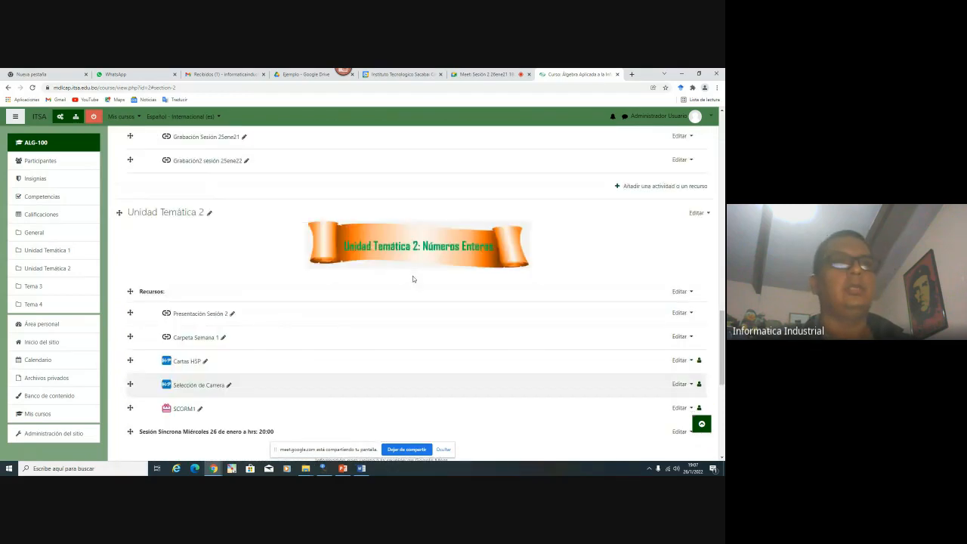
{"action": "key", "text": "super"}
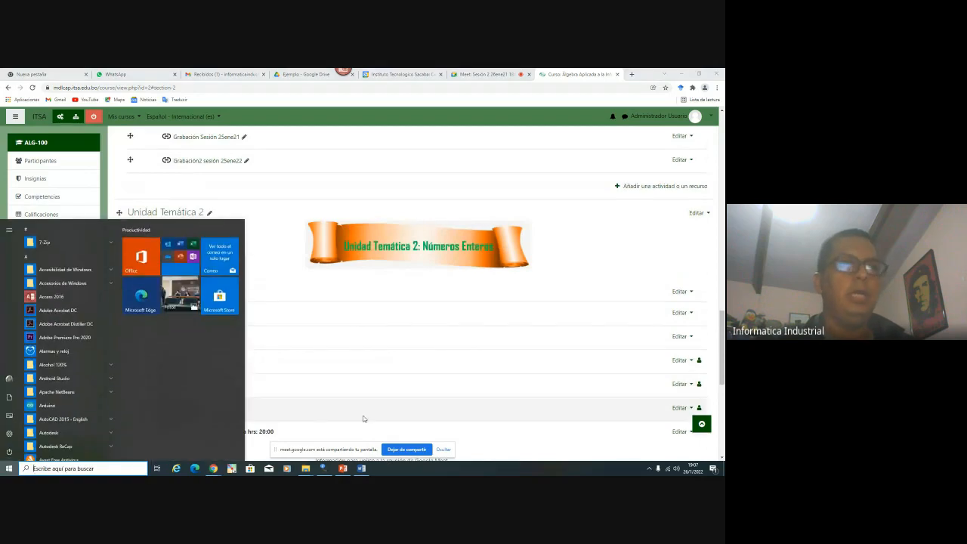
Insert a 4×4 table on a new line below the Word banner
{"action": "left_click", "coordinate": [361, 468]}
{"action": "scroll", "coordinate": [340, 279], "scroll_direction": "down", "scroll_amount": 2}
{"action": "scroll", "coordinate": [385, 317], "scroll_direction": "up", "scroll_amount": 2}
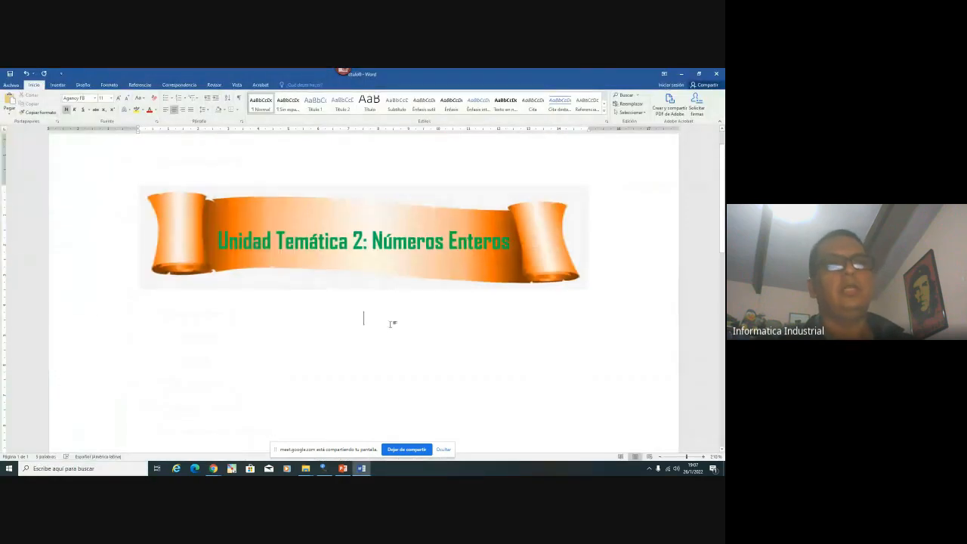
{"action": "key", "text": "Return"}
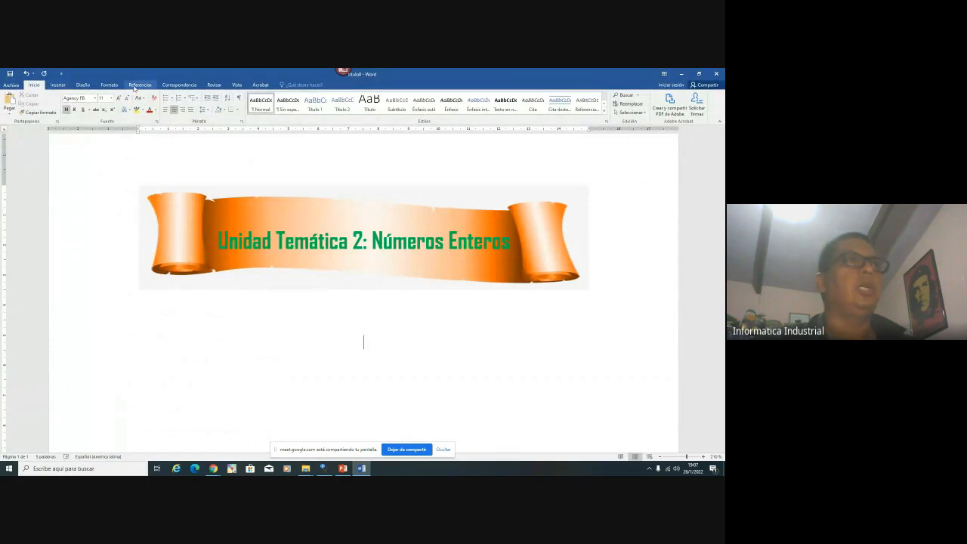
{"action": "left_click", "coordinate": [58, 85]}
{"action": "left_click", "coordinate": [70, 106]}
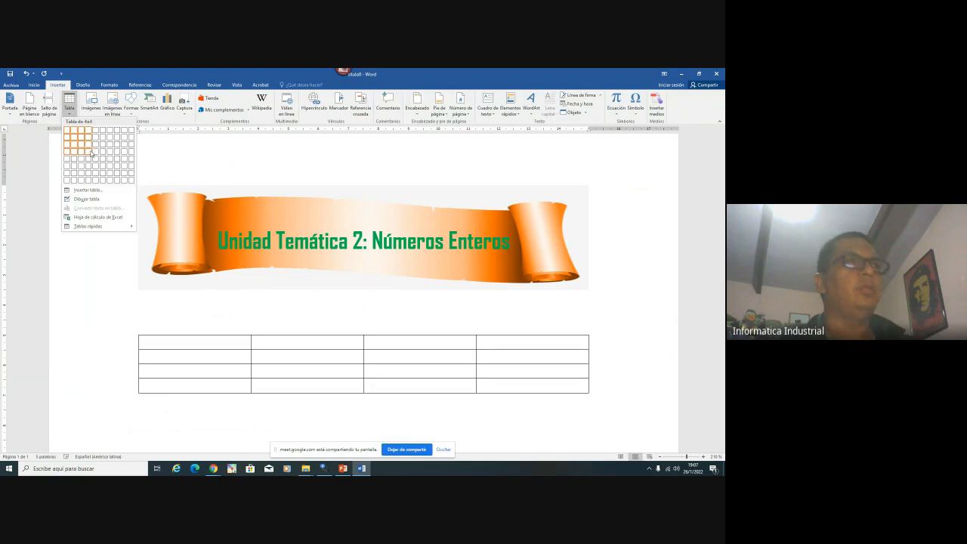
{"action": "left_click", "coordinate": [92, 153]}
Type 'Unidad Temática I' in the first cell and select the whole table
{"action": "scroll", "coordinate": [218, 252], "scroll_direction": "down", "scroll_amount": 3}
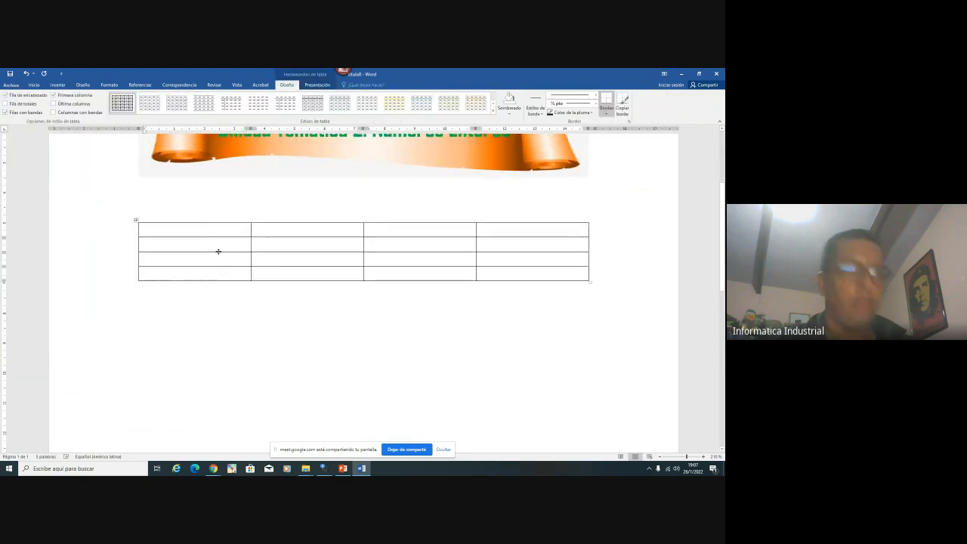
{"action": "type", "text": "Unidad"}
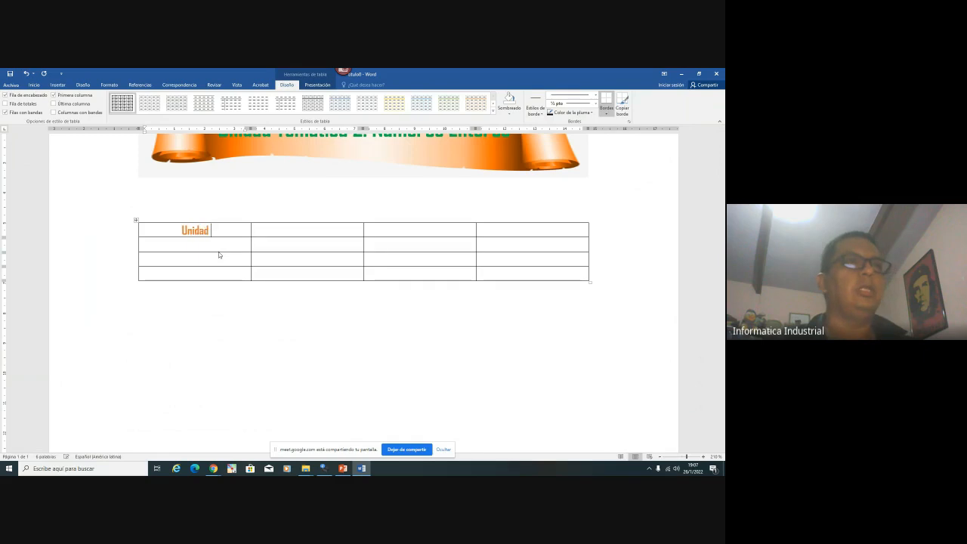
{"action": "type", "text": " Temática"}
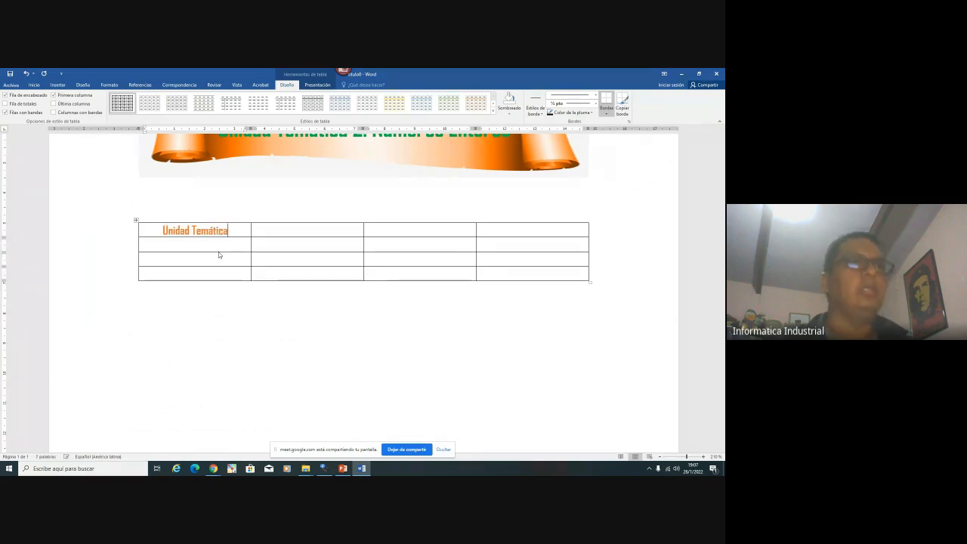
{"action": "type", "text": " I"}
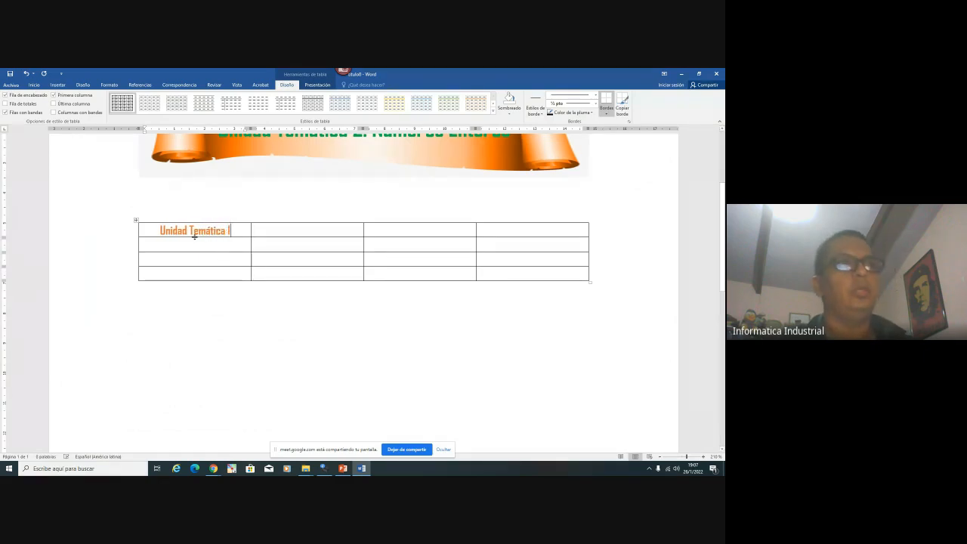
{"action": "left_click_drag", "start_coordinate": [188, 231], "coordinate": [597, 287]}
Turn the Unidad Temática I heading text black
{"action": "left_click", "coordinate": [34, 85]}
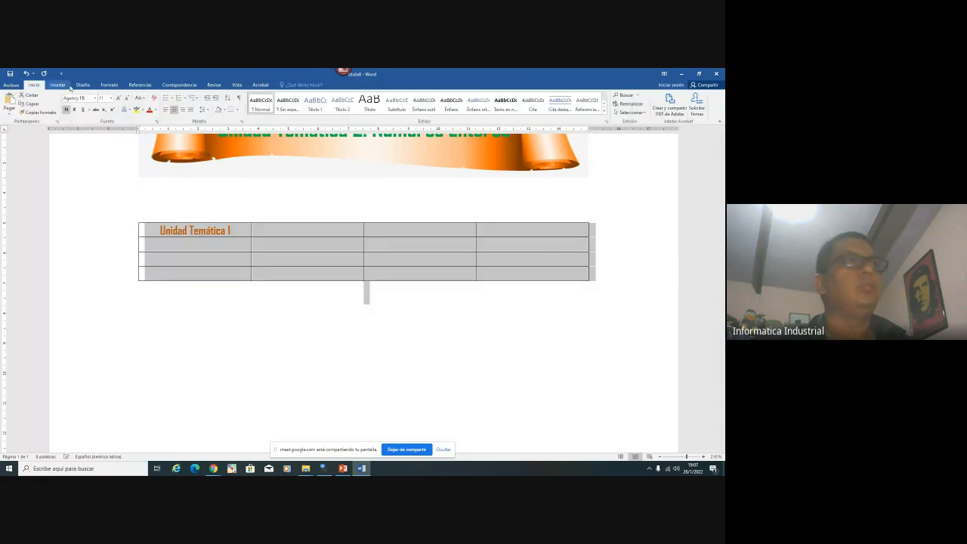
{"action": "left_click", "coordinate": [155, 112]}
{"action": "left_click", "coordinate": [159, 128]}
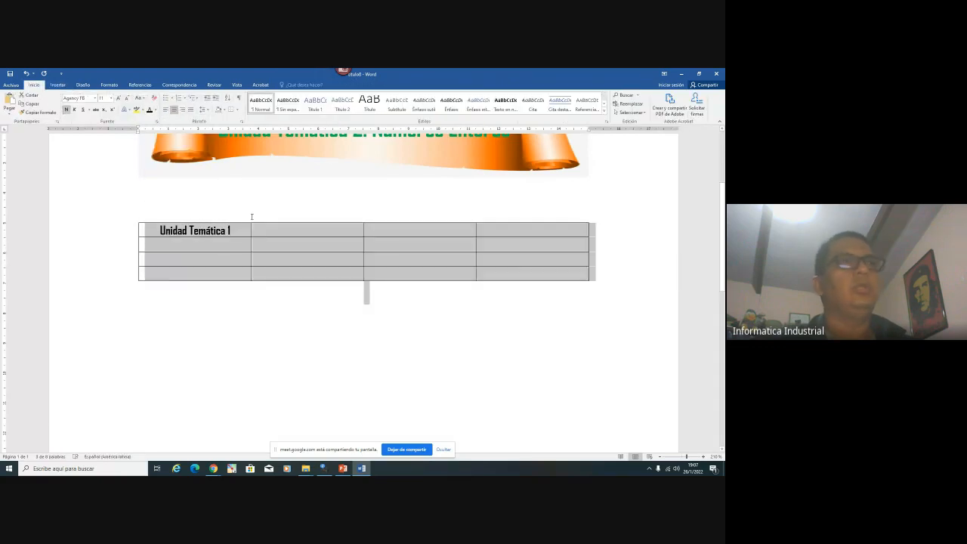
{"action": "left_click", "coordinate": [227, 252]}
Centre the table's cell contents vertically via Propiedades de tabla > Celda > Centro
{"action": "right_click", "coordinate": [135, 222]}
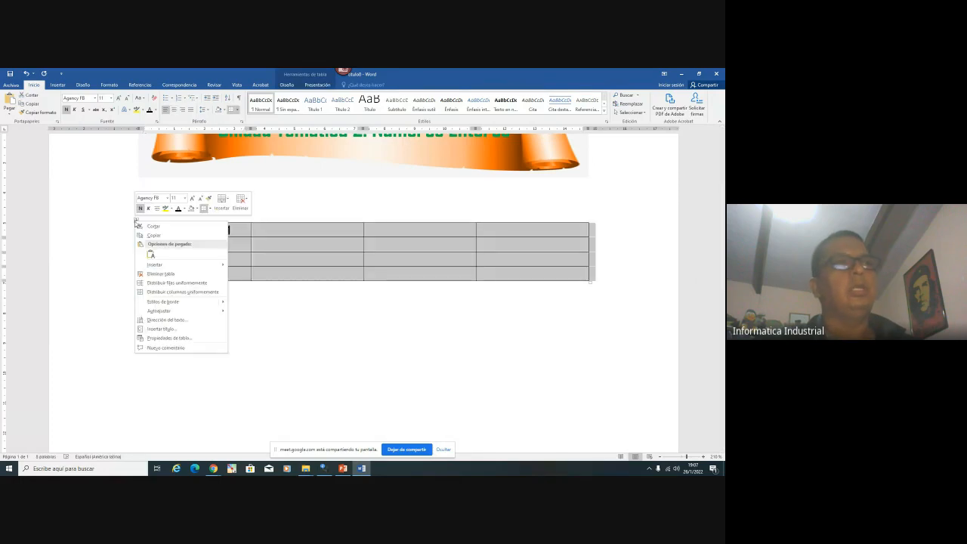
{"action": "left_click", "coordinate": [161, 339]}
{"action": "left_click", "coordinate": [356, 194]}
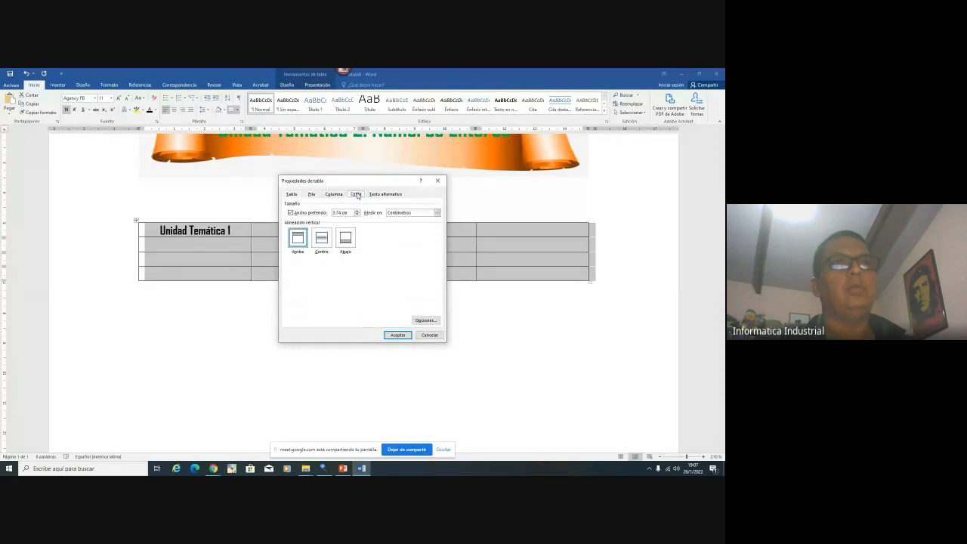
{"action": "double_click", "coordinate": [324, 240]}
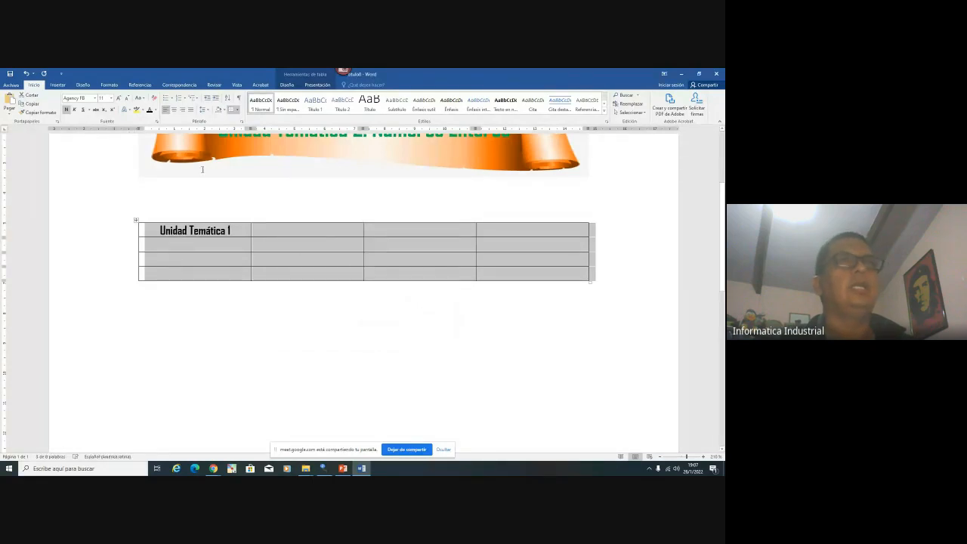
Review the Column, Row, Table and Alt Text tabs of Propiedades de tabla, then close it
{"action": "right_click", "coordinate": [137, 220]}
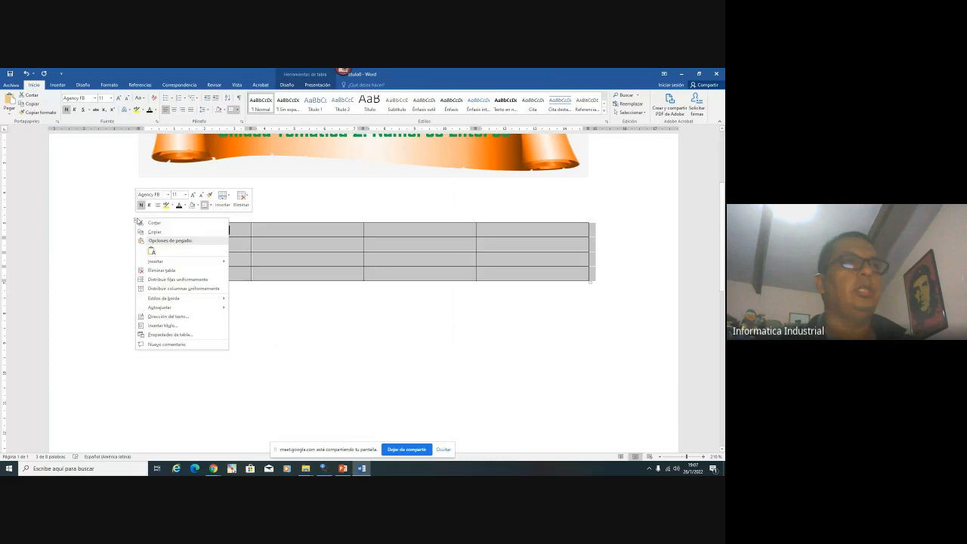
{"action": "left_click", "coordinate": [173, 335]}
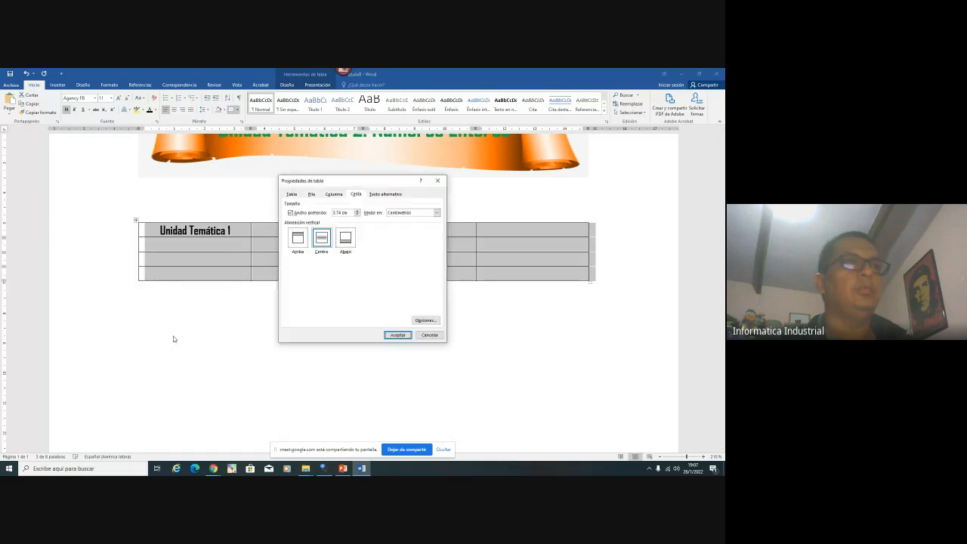
{"action": "left_click", "coordinate": [333, 194]}
{"action": "left_click", "coordinate": [311, 194]}
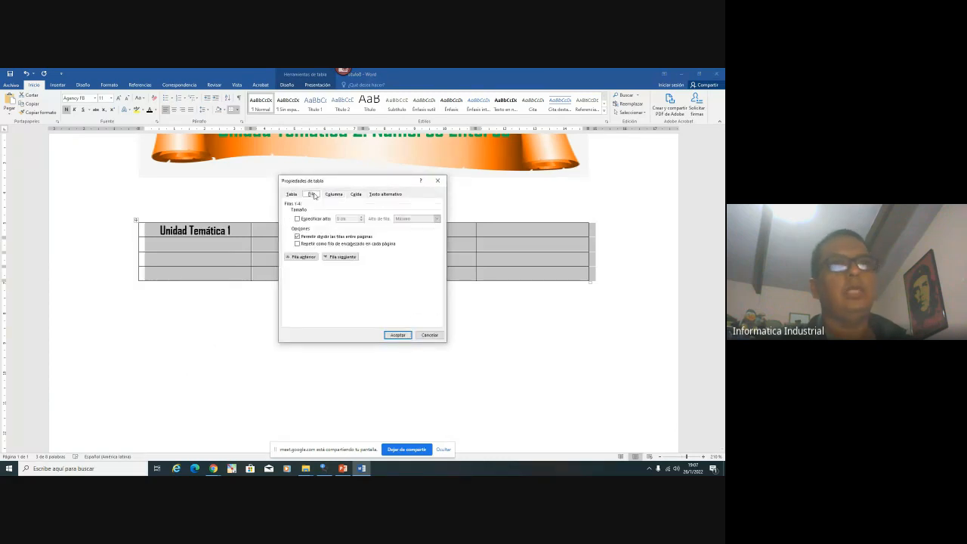
{"action": "left_click", "coordinate": [291, 194]}
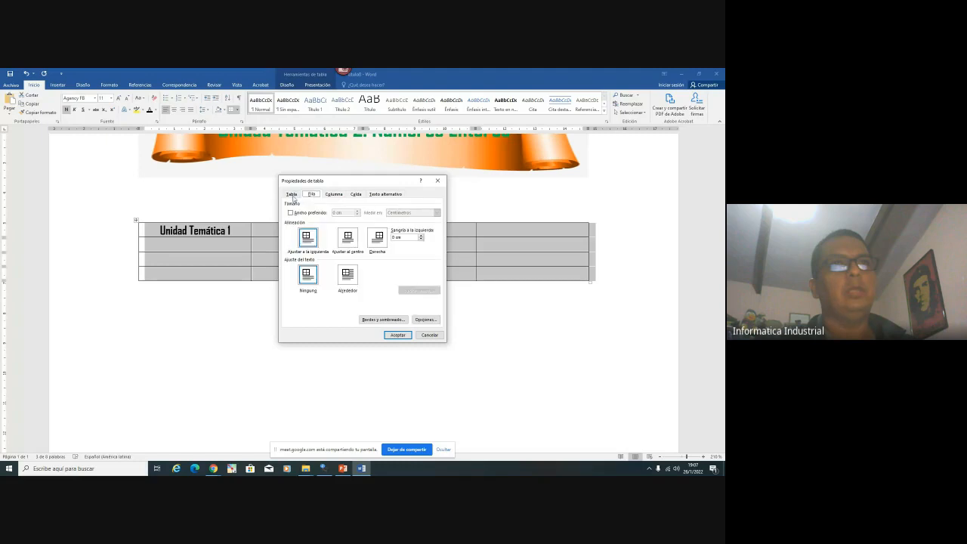
{"action": "left_click", "coordinate": [389, 194]}
{"action": "left_click", "coordinate": [437, 180]}
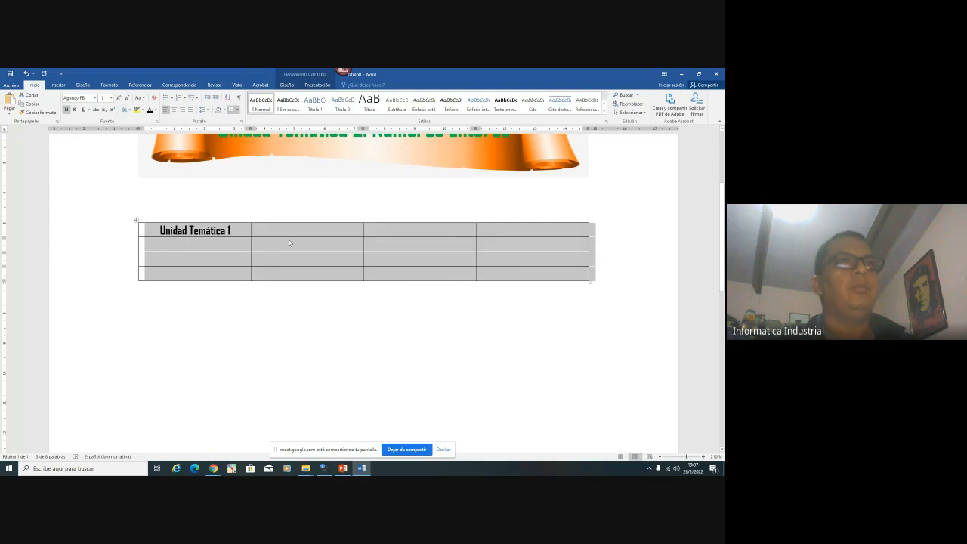
{"action": "left_click", "coordinate": [228, 242]}
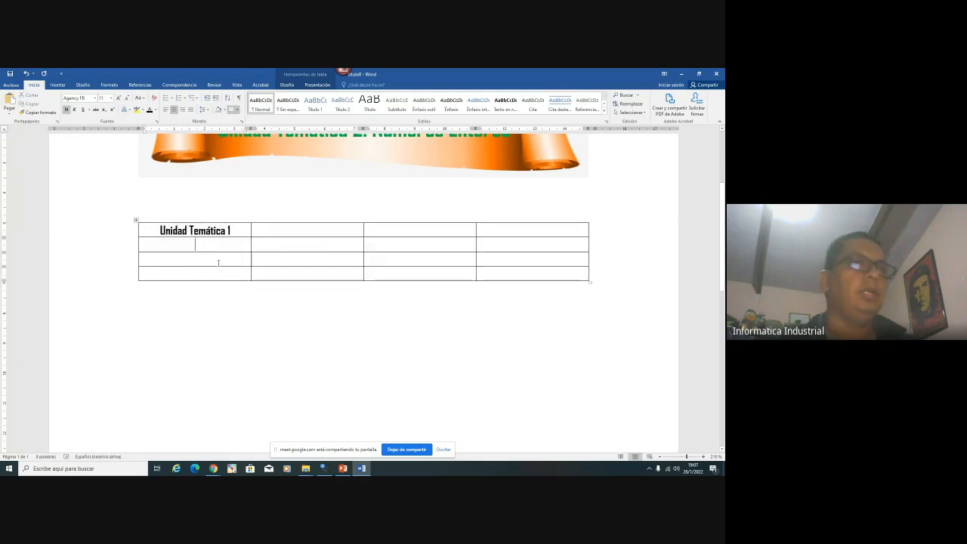
Enter Revisión de Recursos, Sesión Síncrona and Tarea 1: Ejercicios in first-column rows 2–4
{"action": "type", "text": "Re"}
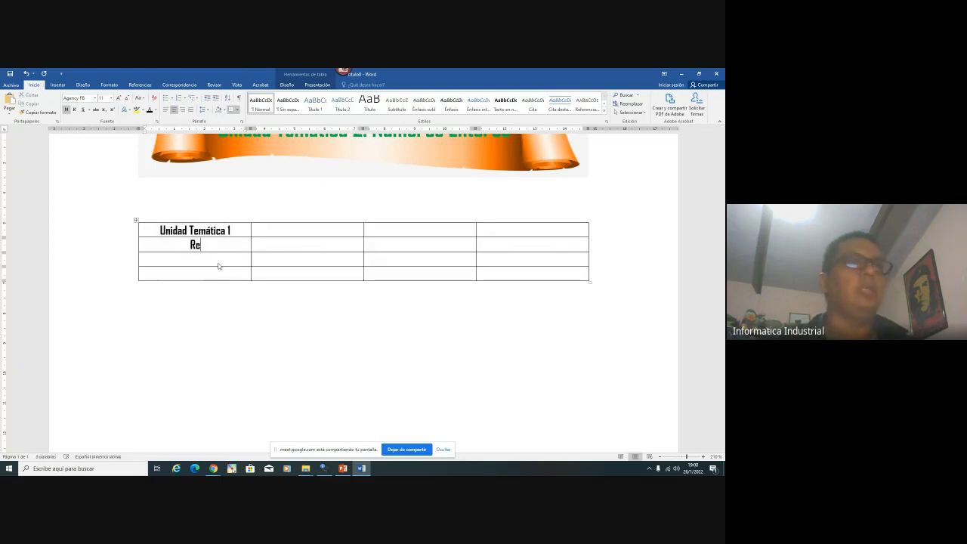
{"action": "type", "text": "cursos de A"}
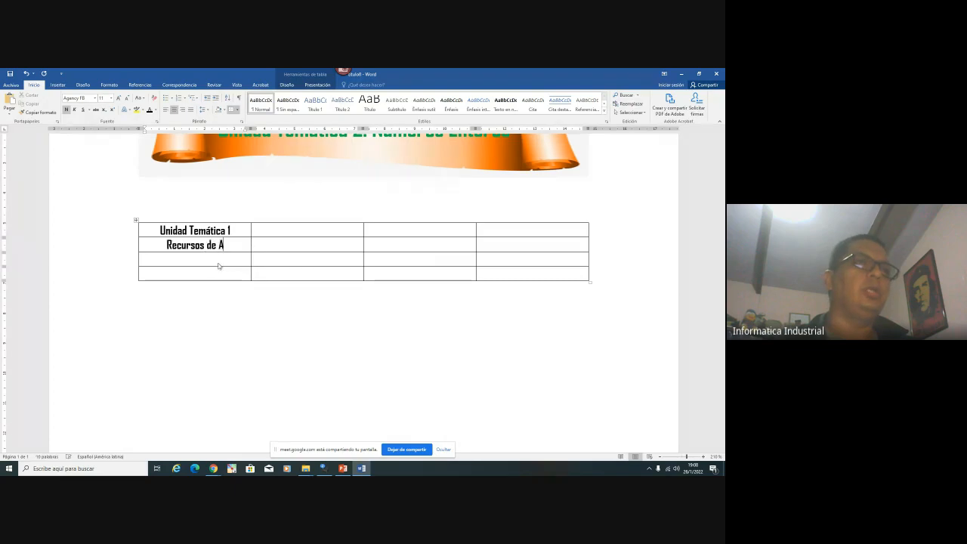
{"action": "key", "text": "BackSpace"}
{"action": "key", "text": "BackSpace"}
{"action": "key", "text": "BackSpace"}
{"action": "key", "text": "BackSpace"}
{"action": "key", "text": "BackSpace"}
{"action": "left_click", "coordinate": [219, 262]}
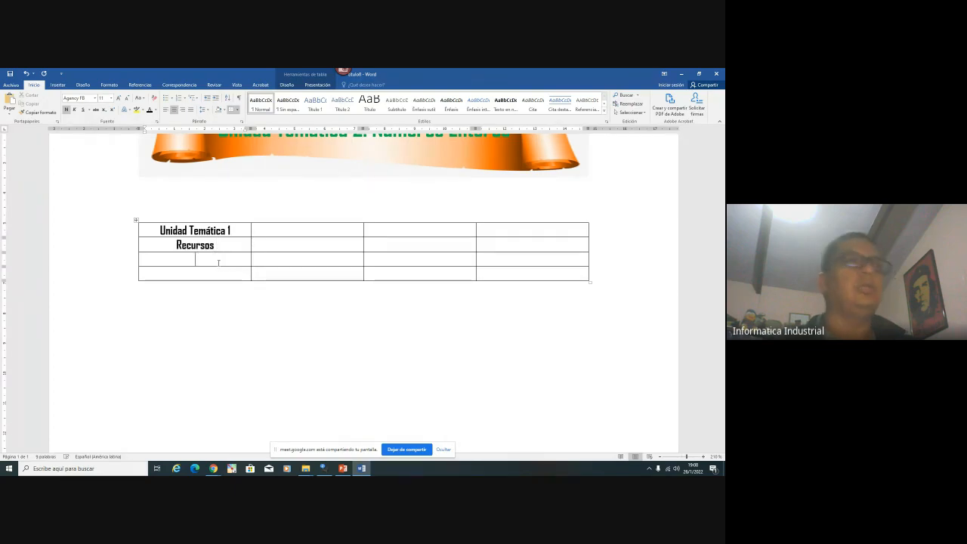
{"action": "type", "text": "Revisió"}
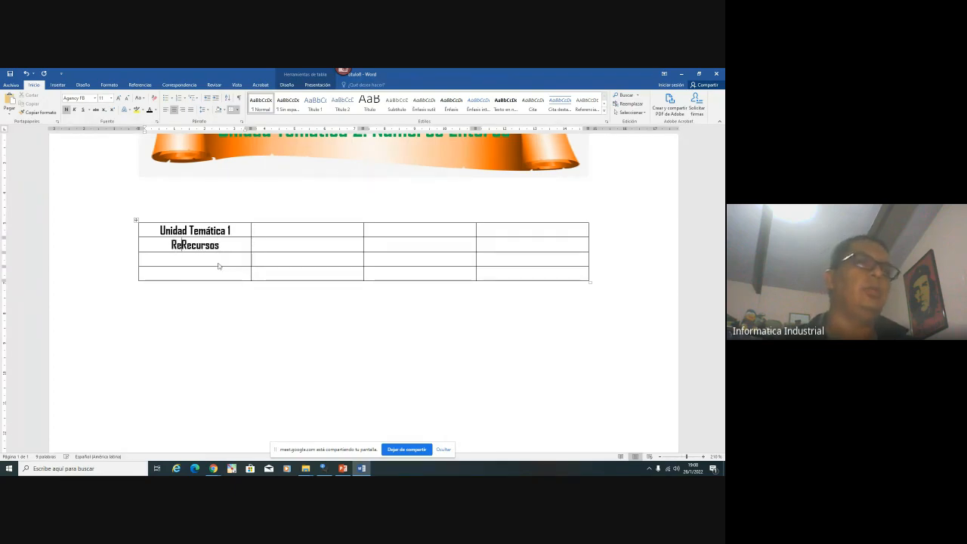
{"action": "type", "text": "n de "}
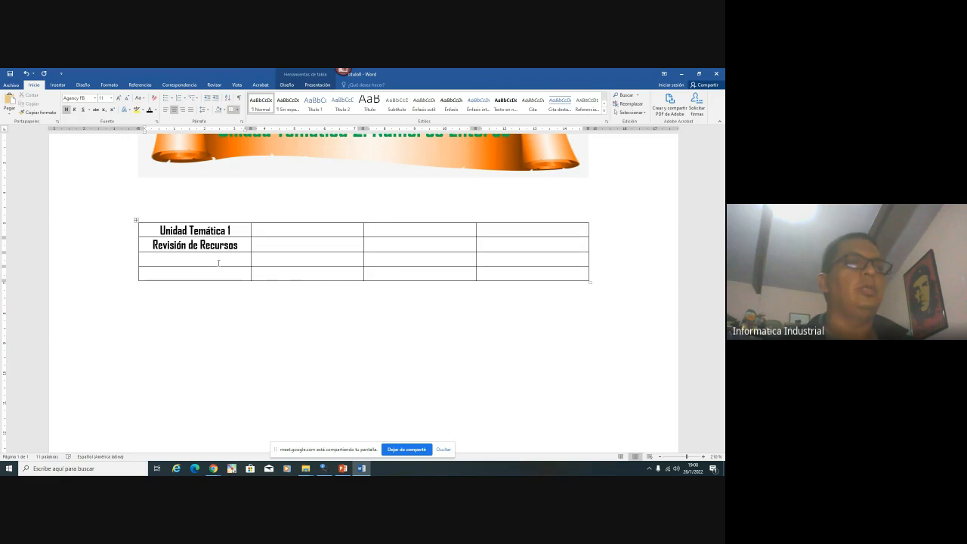
{"action": "type", "text": "Sesi"}
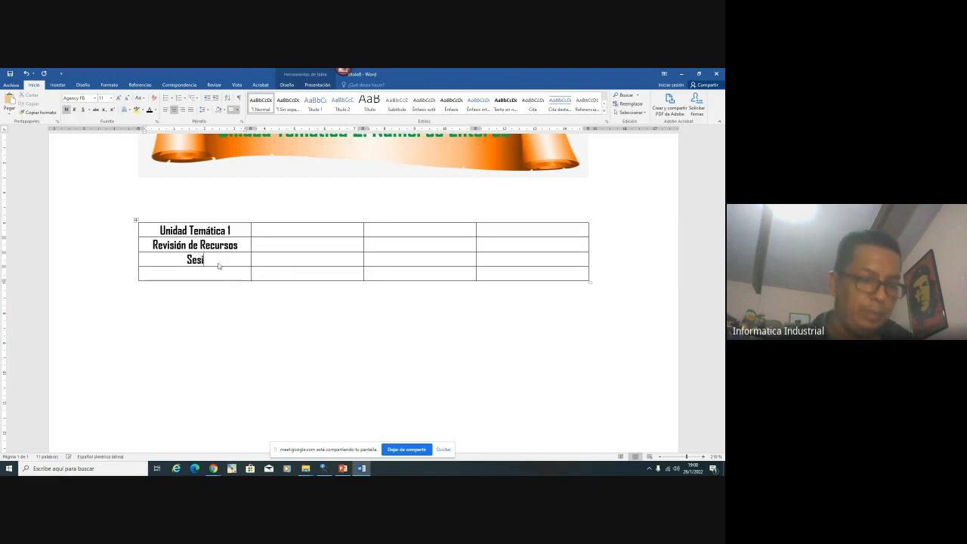
{"action": "type", "text": "ón Síncrona"}
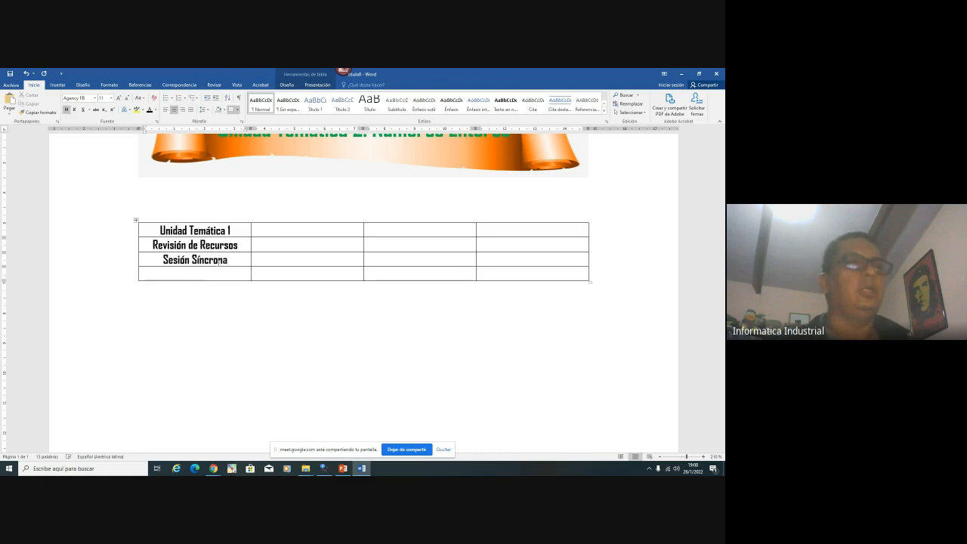
{"action": "key", "text": "BackSpace"}
{"action": "type", "text": "T"}
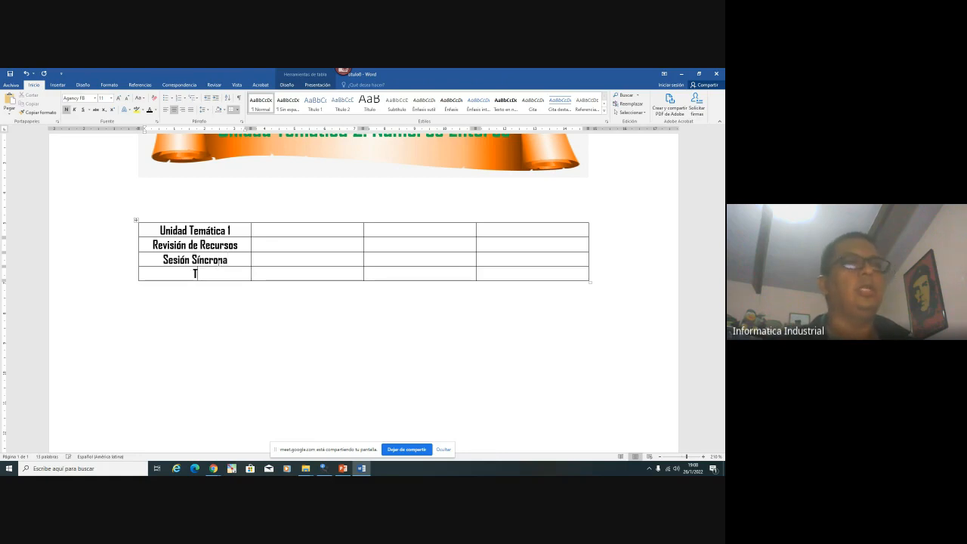
{"action": "type", "text": "area 1:"}
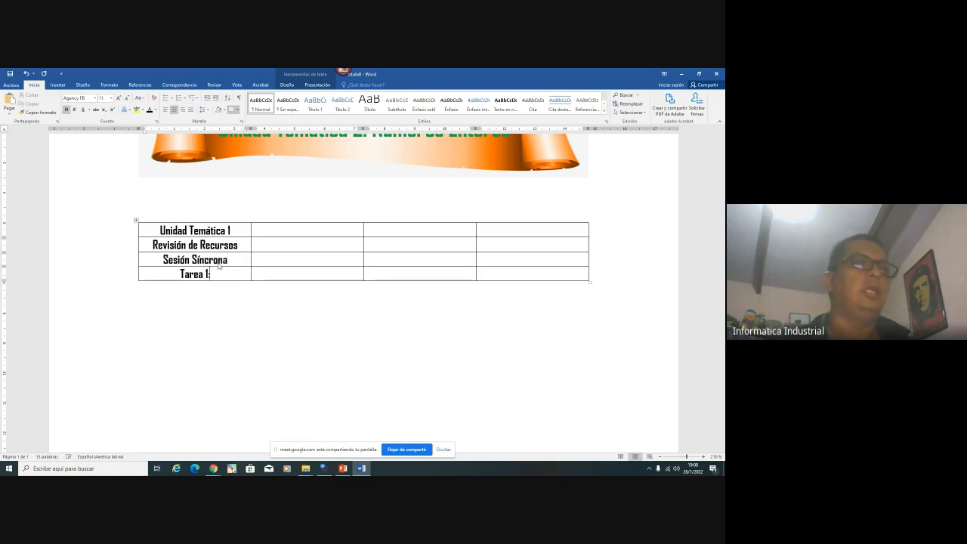
{"action": "type", "text": " Ejercicios"}
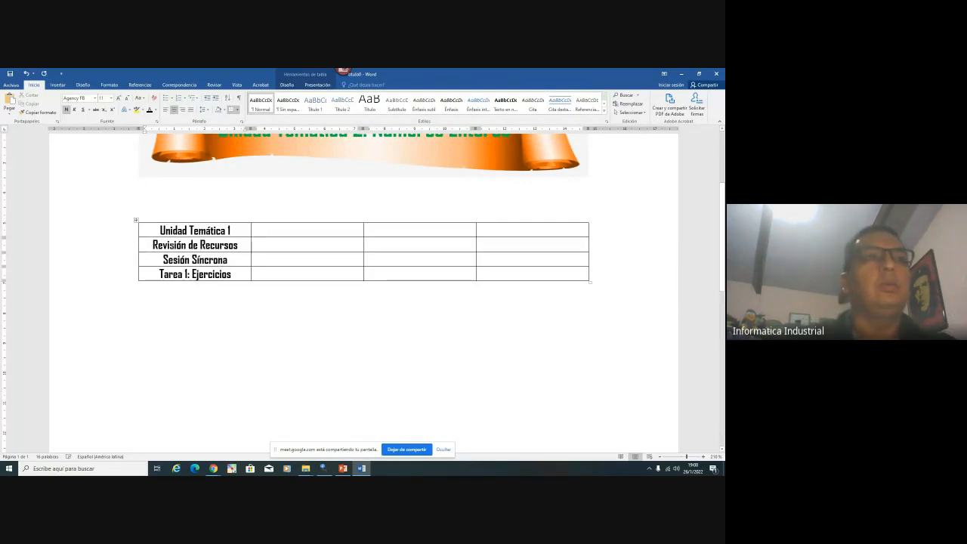
Enter 24ene22 al 26 ene22 in the first row's second cell, checking the calendar
{"action": "left_click_drag", "start_coordinate": [202, 243], "coordinate": [208, 273]}
{"action": "left_click", "coordinate": [281, 230]}
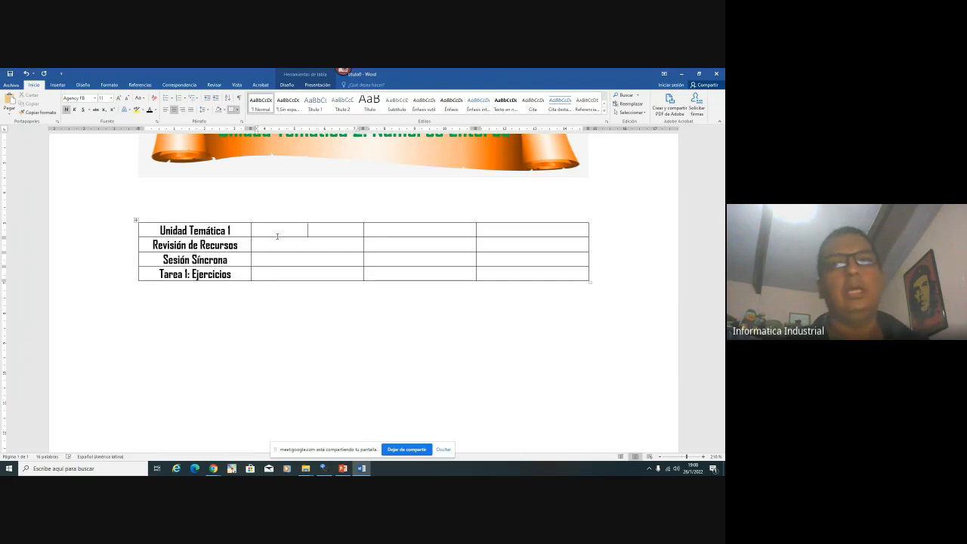
{"action": "type", "text": "24"}
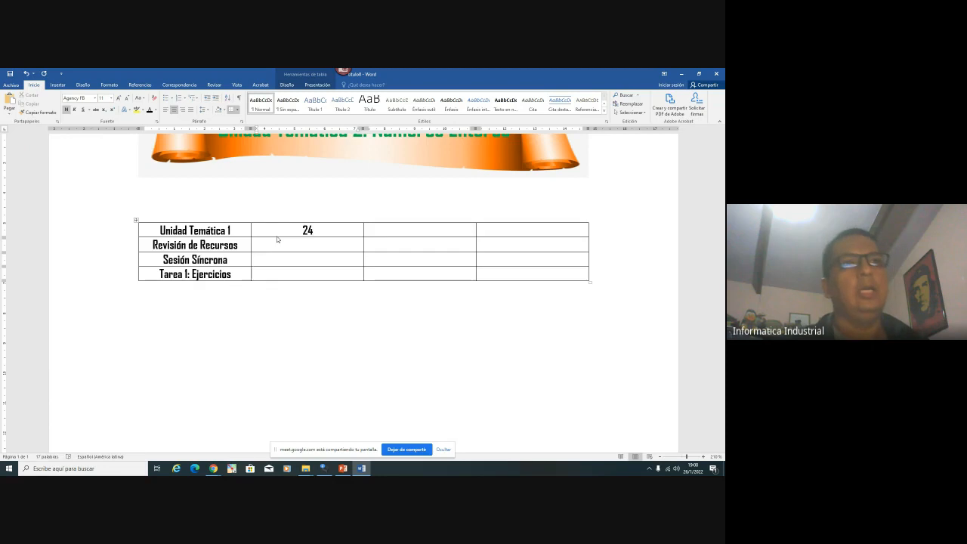
{"action": "type", "text": "ene22"}
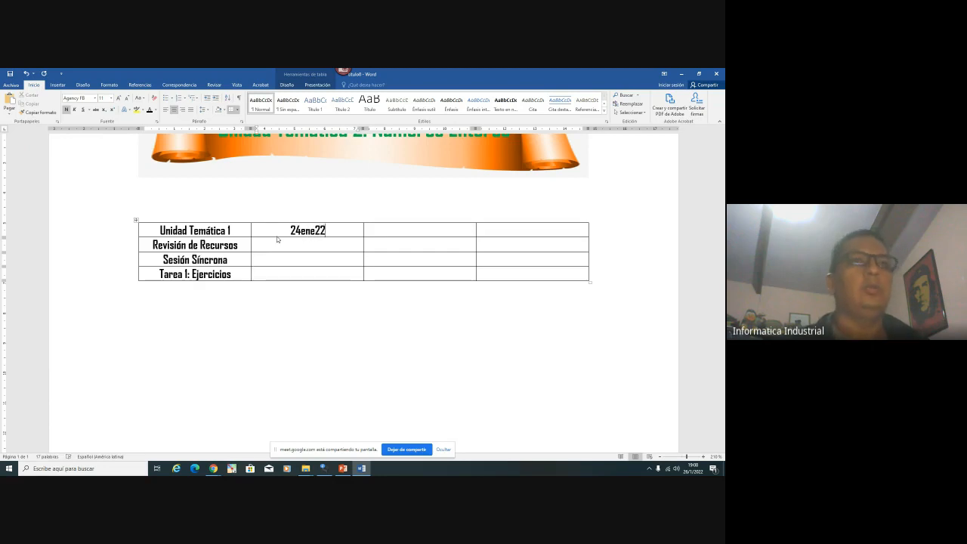
{"action": "type", "text": " al "}
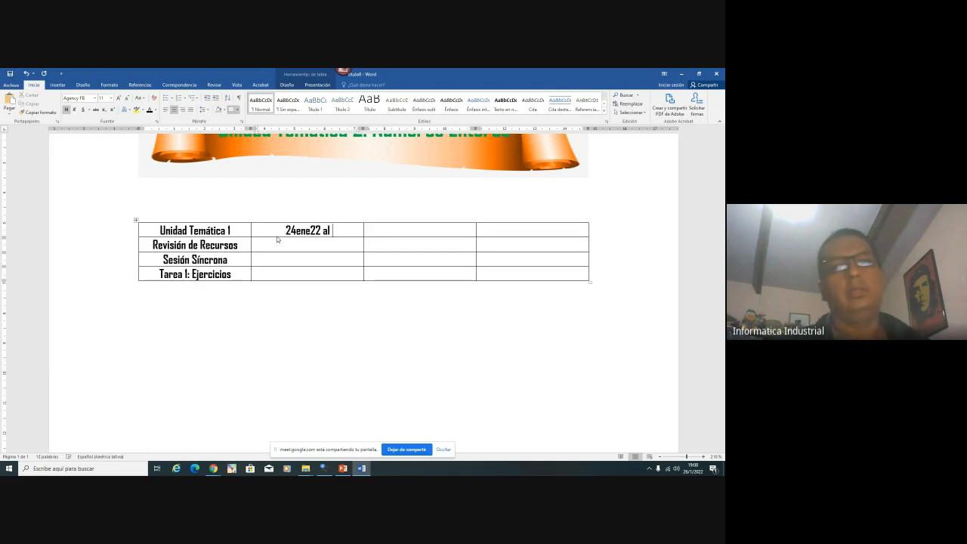
{"action": "type", "text": "26"}
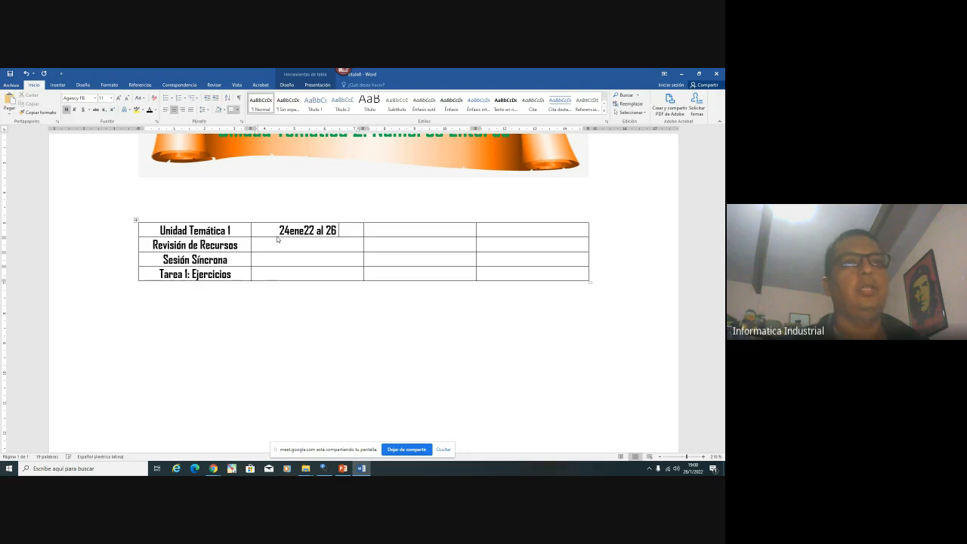
{"action": "type", "text": " ene"}
{"action": "type", "text": "22"}
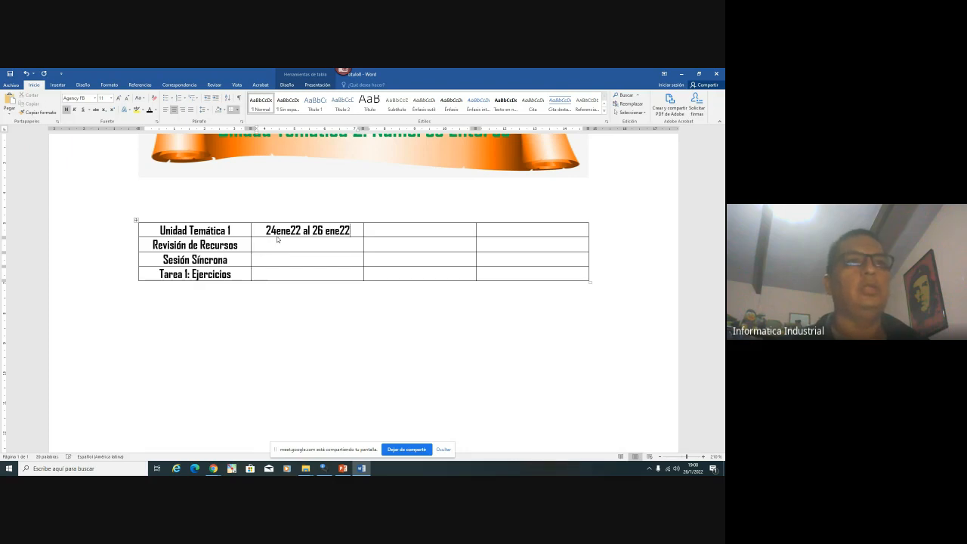
{"action": "left_click", "coordinate": [687, 470]}
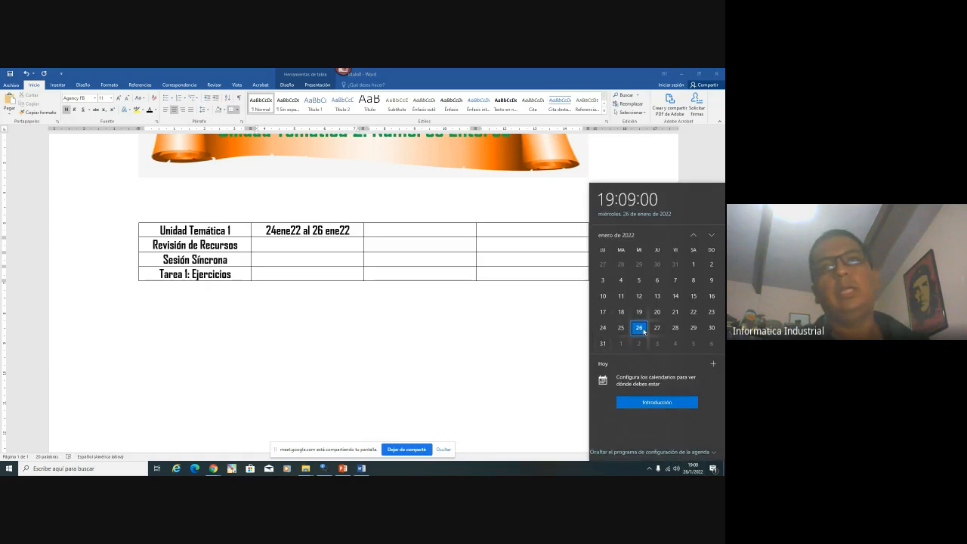
{"action": "left_click", "coordinate": [398, 229]}
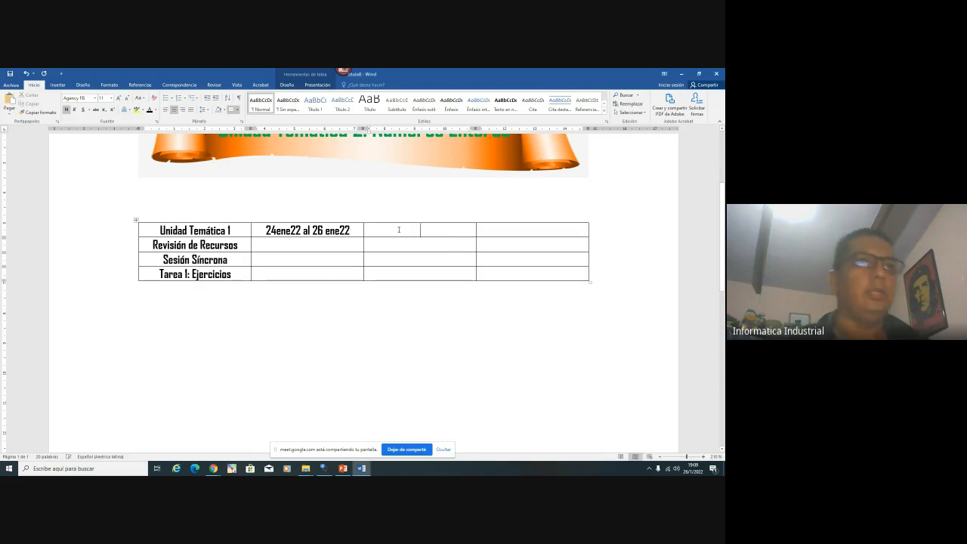
Enter 27ene22 and 28ene22 al 30ene22 in the remaining first-row cells
{"action": "type", "text": "27"}
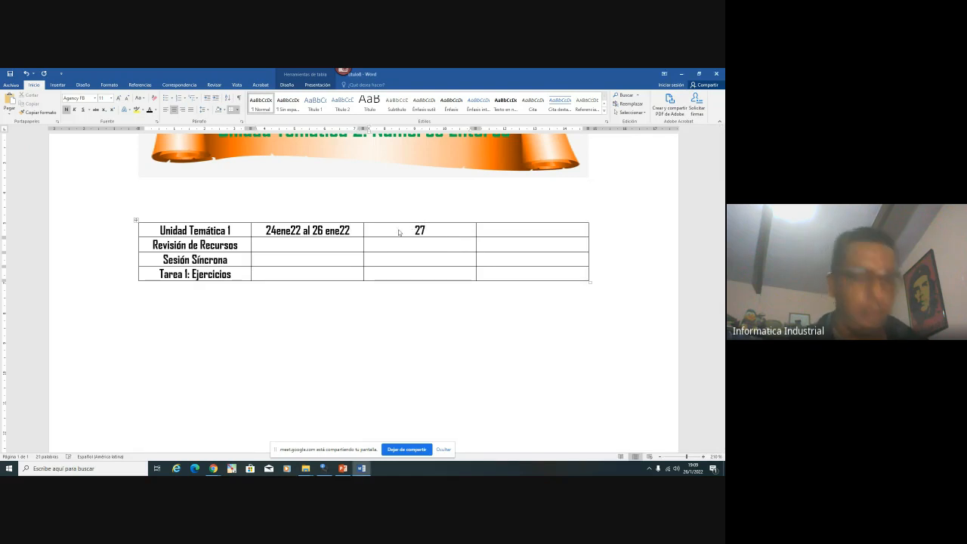
{"action": "type", "text": "e"}
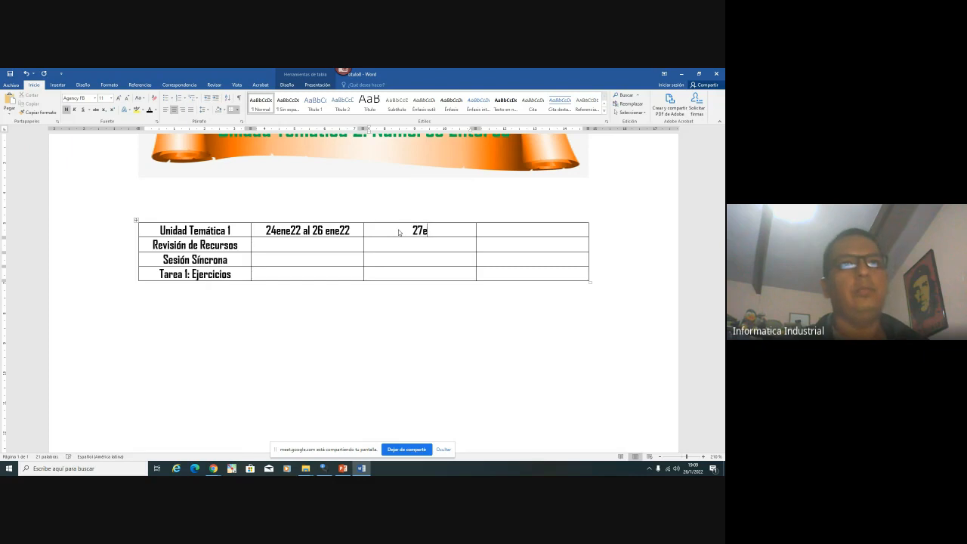
{"action": "type", "text": "ne22"}
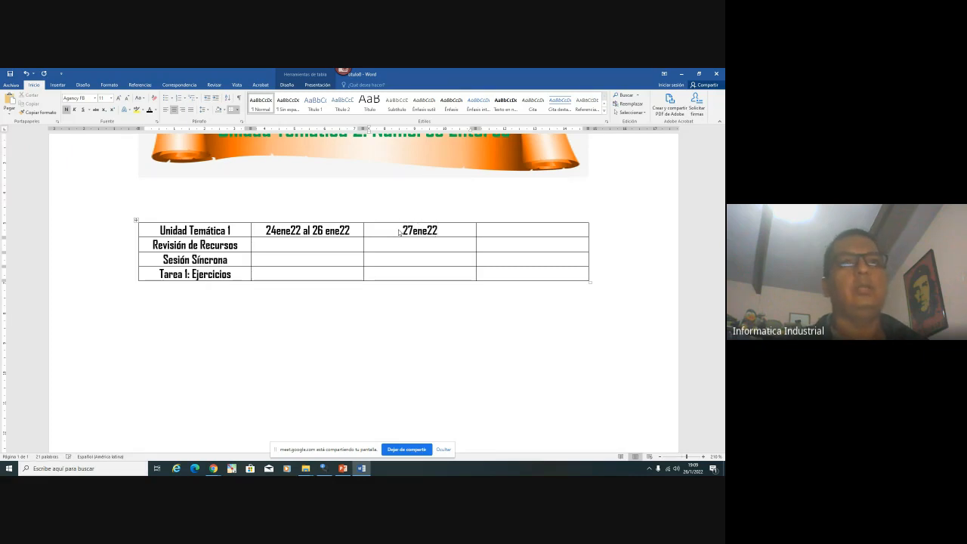
{"action": "key", "text": "Tab"}
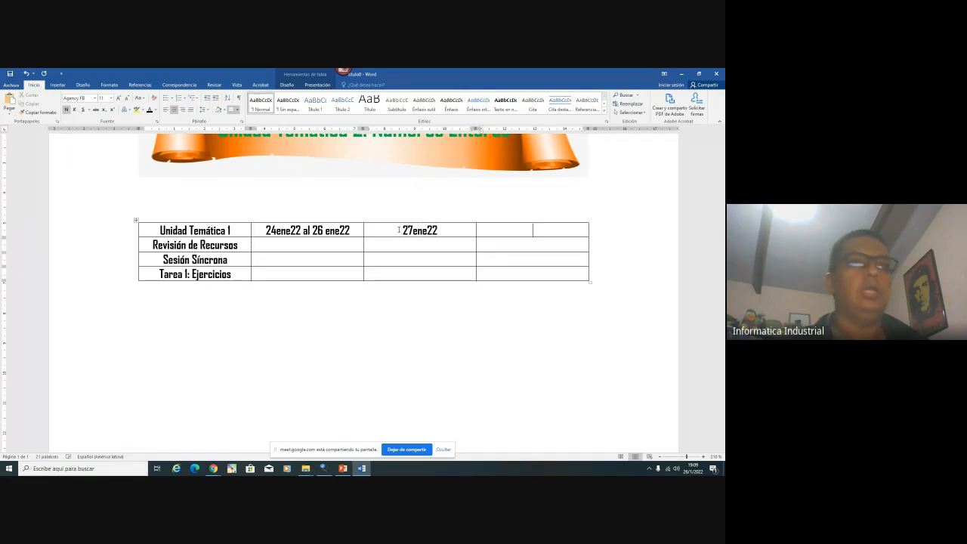
{"action": "type", "text": "2/"}
{"action": "key", "text": "BackSpace"}
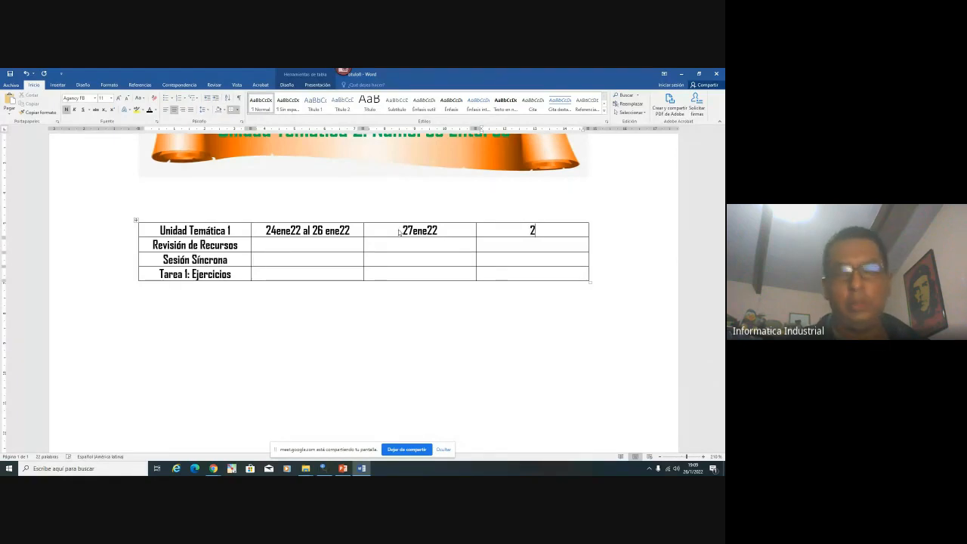
{"action": "type", "text": "8ene"}
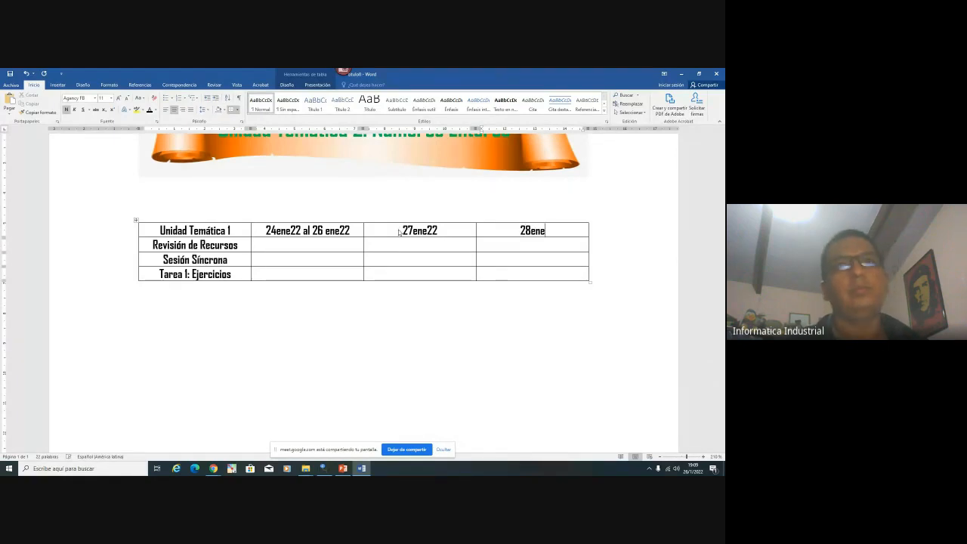
{"action": "type", "text": "22"}
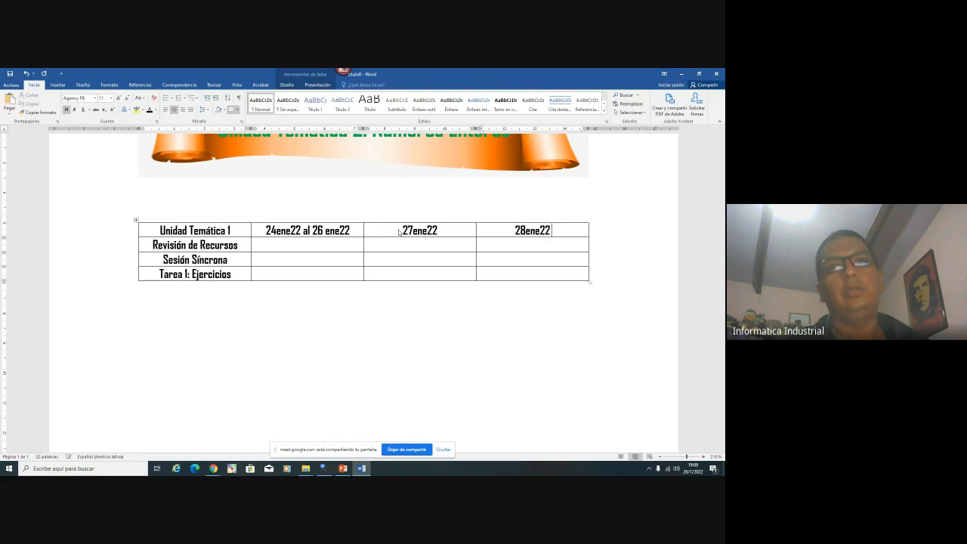
{"action": "type", "text": " al"}
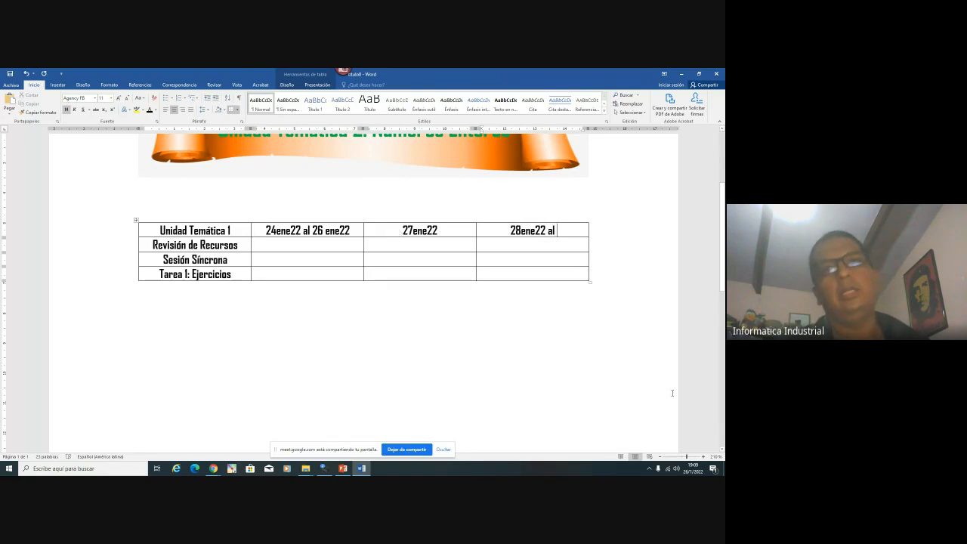
{"action": "type", "text": " 30"}
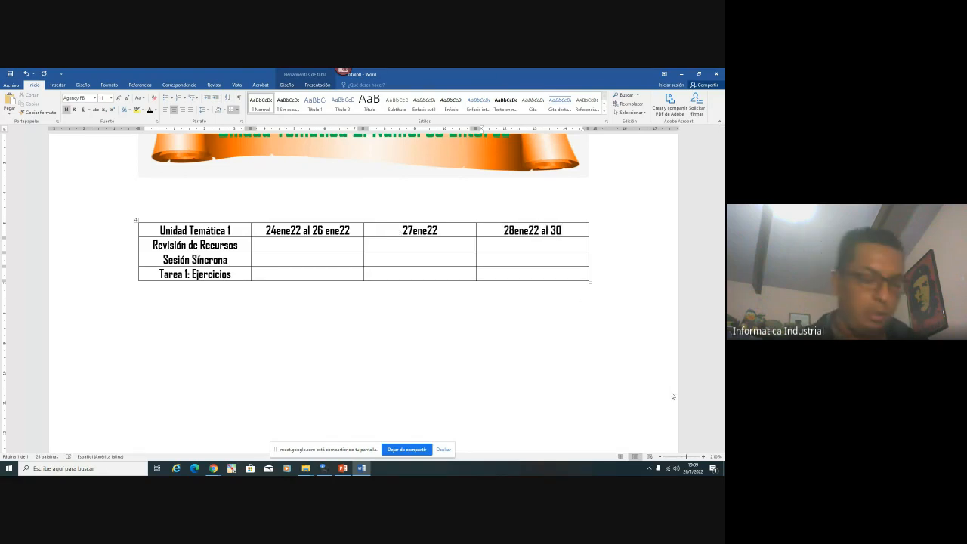
{"action": "type", "text": "ene22"}
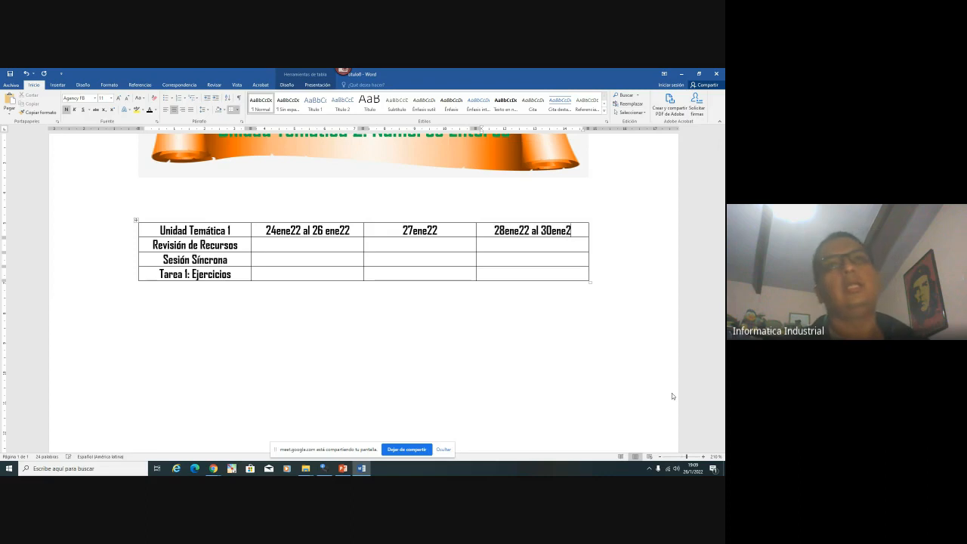
{"action": "scroll", "coordinate": [662, 406], "scroll_direction": "up", "scroll_amount": 2}
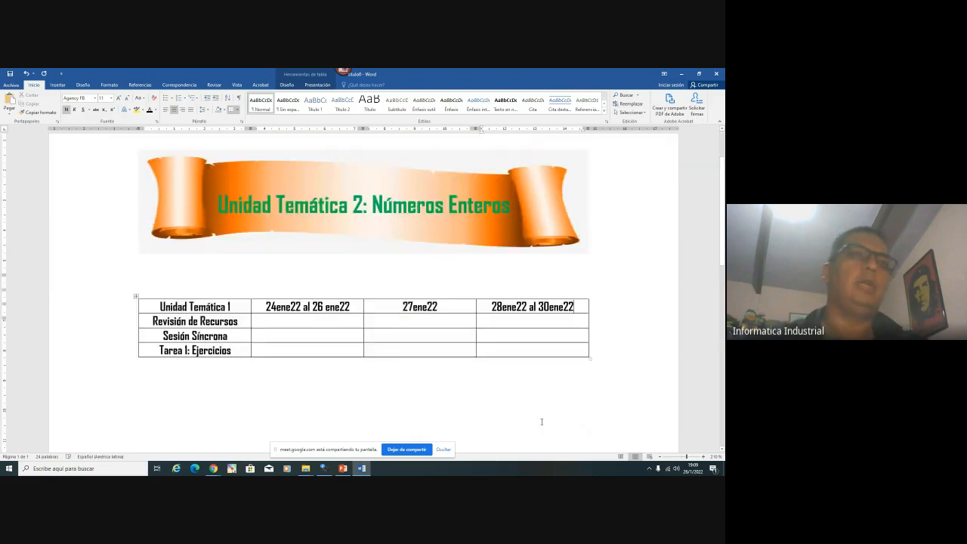
{"action": "scroll", "coordinate": [539, 419], "scroll_direction": "down", "scroll_amount": 4}
{"action": "scroll", "coordinate": [536, 414], "scroll_direction": "up", "scroll_amount": 3}
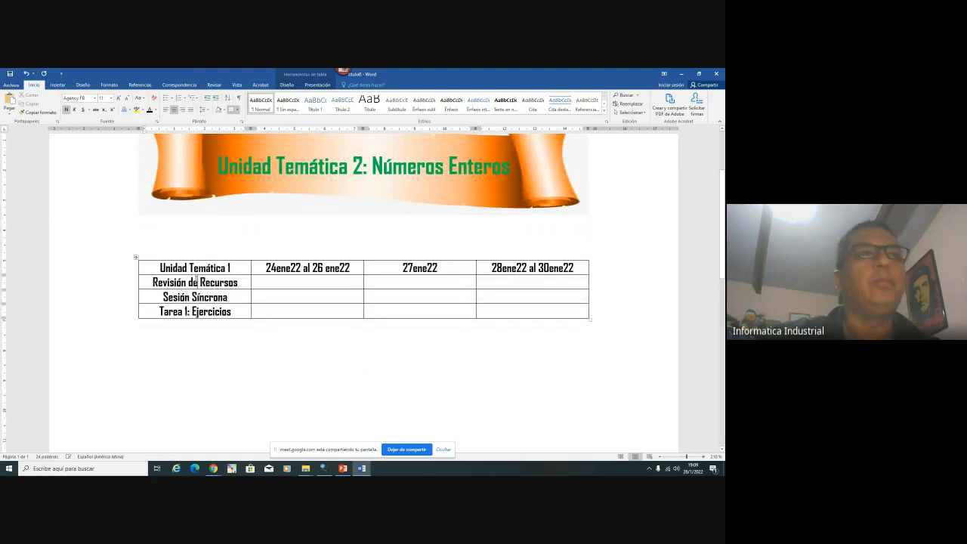
Shade the Revisión de Recursos and 24ene22 cells green, and the 27ene22 and Sesión Síncrona cells yellow
{"action": "left_click_drag", "start_coordinate": [198, 282], "coordinate": [318, 283]}
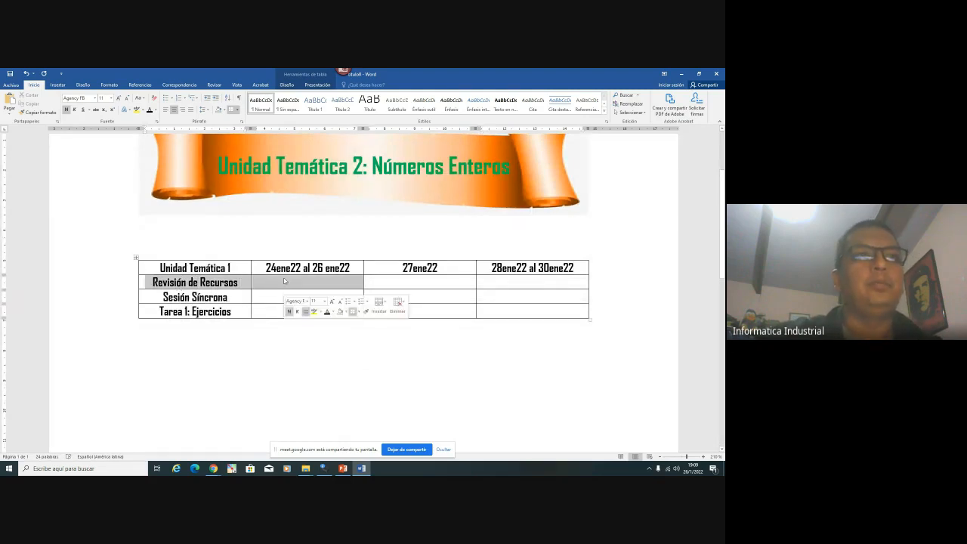
{"action": "left_click", "coordinate": [227, 111]}
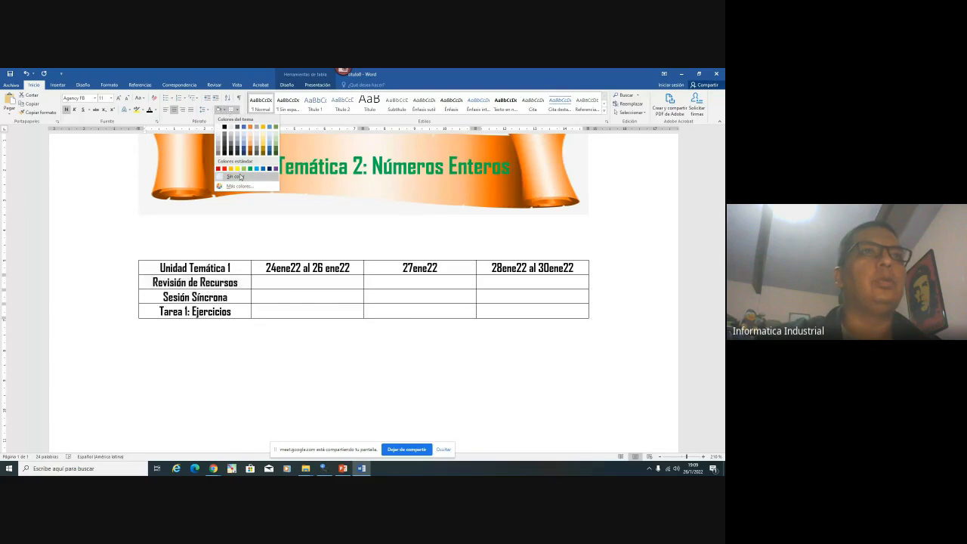
{"action": "left_click", "coordinate": [249, 172]}
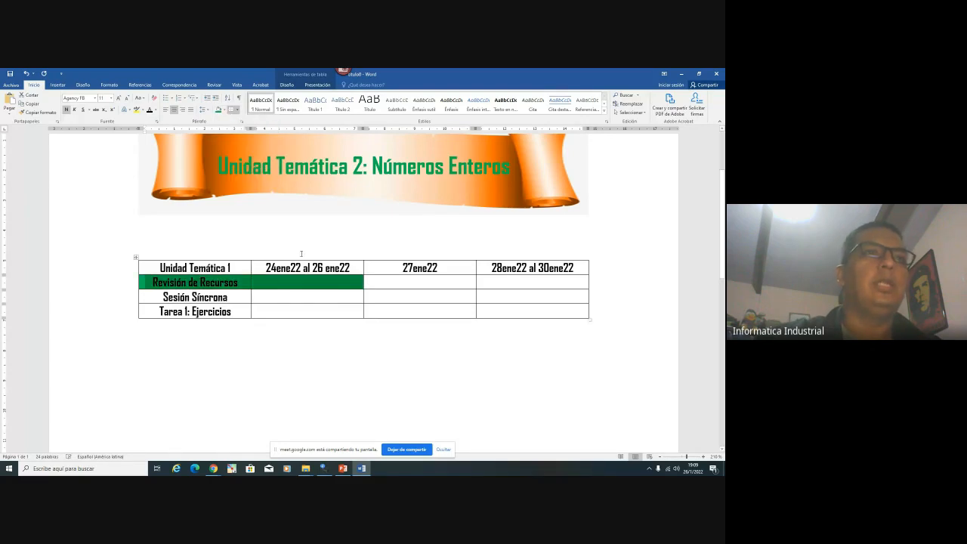
{"action": "left_click", "coordinate": [285, 267]}
{"action": "left_click", "coordinate": [219, 110]}
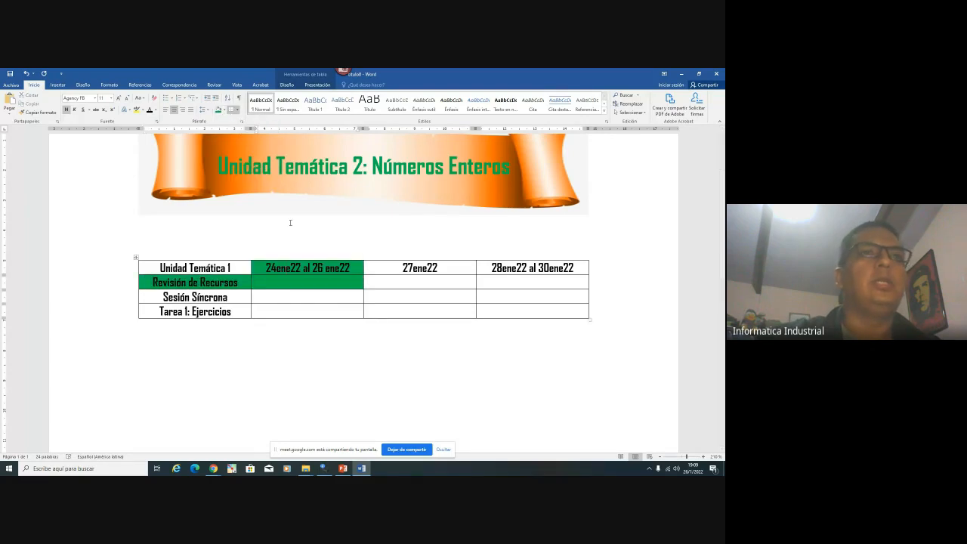
{"action": "left_click", "coordinate": [225, 111]}
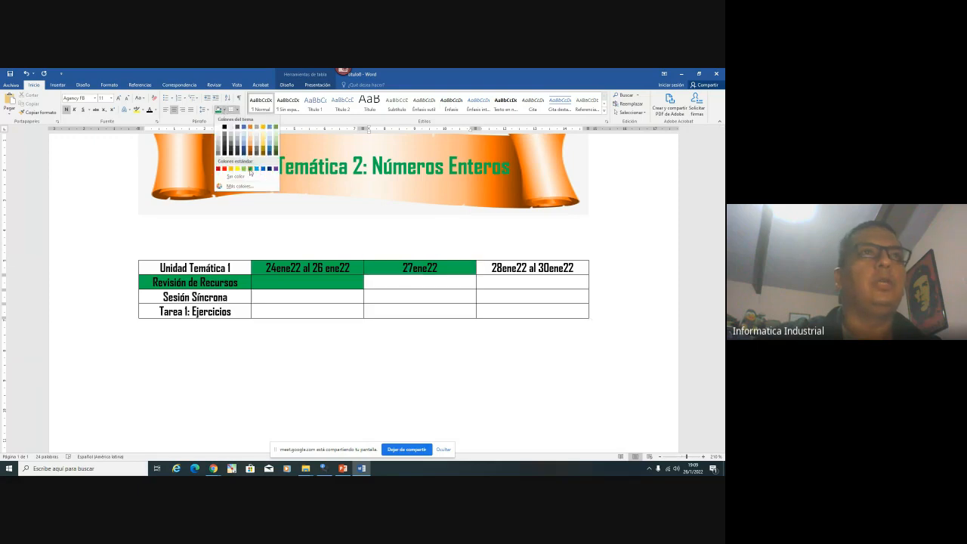
{"action": "left_click", "coordinate": [236, 168]}
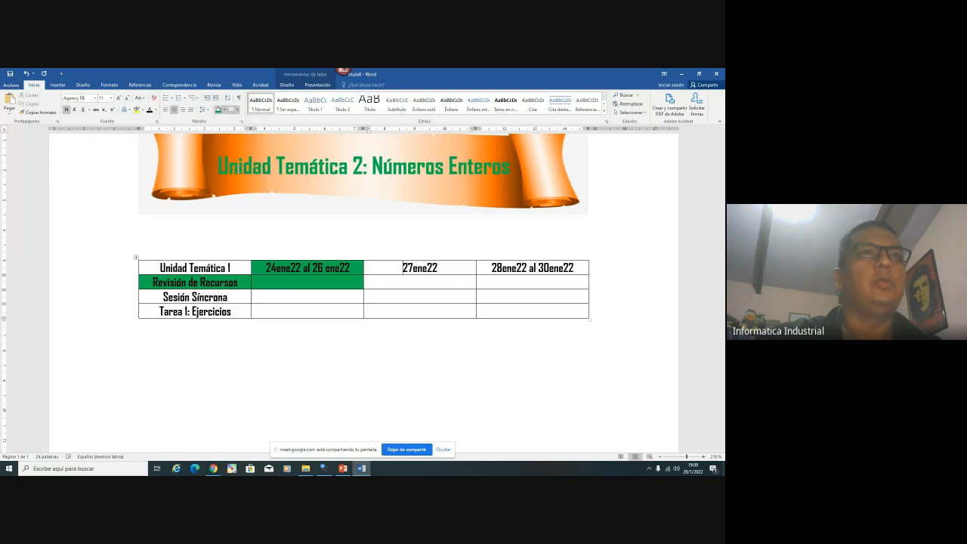
{"action": "left_click", "coordinate": [376, 297]}
{"action": "left_click", "coordinate": [219, 110]}
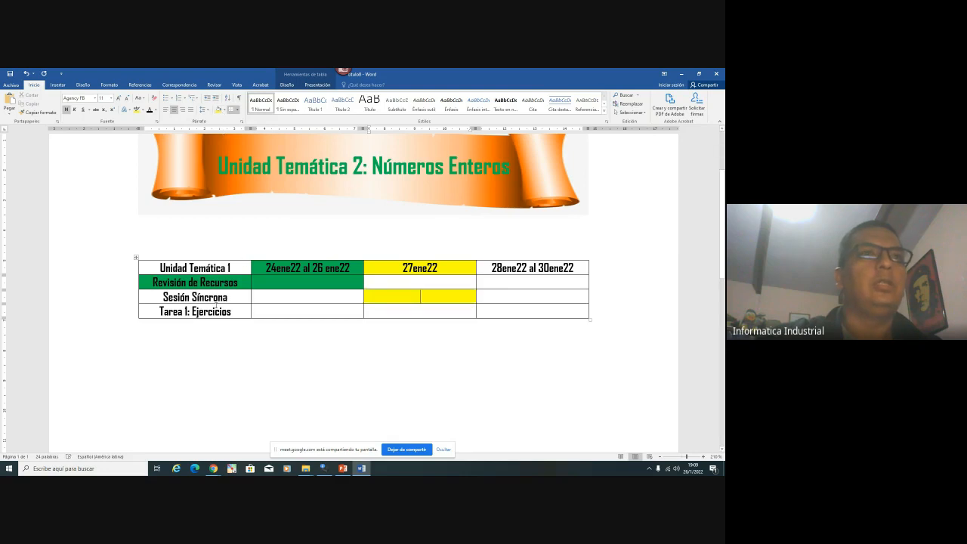
{"action": "left_click", "coordinate": [218, 109]}
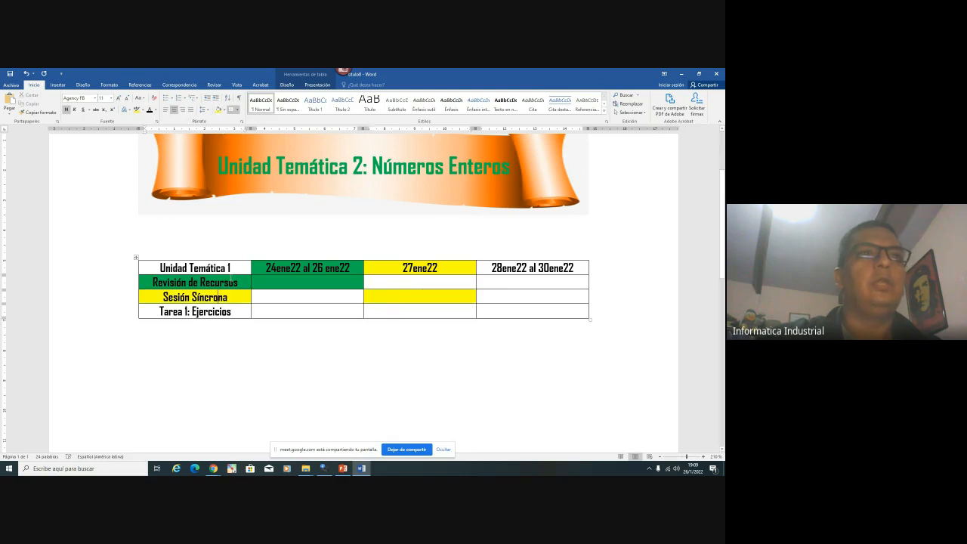
Shade Tarea 1: Ejercicios, 28ene22 al 30ene22 and their intersecting cell blue
{"action": "left_click", "coordinate": [230, 311]}
{"action": "left_click", "coordinate": [224, 109]}
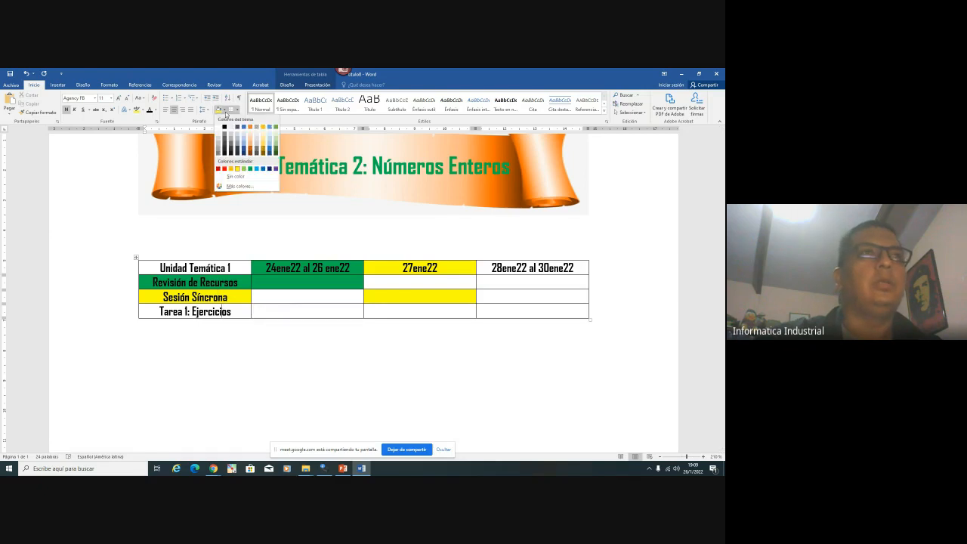
{"action": "left_click", "coordinate": [257, 170]}
{"action": "left_click", "coordinate": [523, 271]}
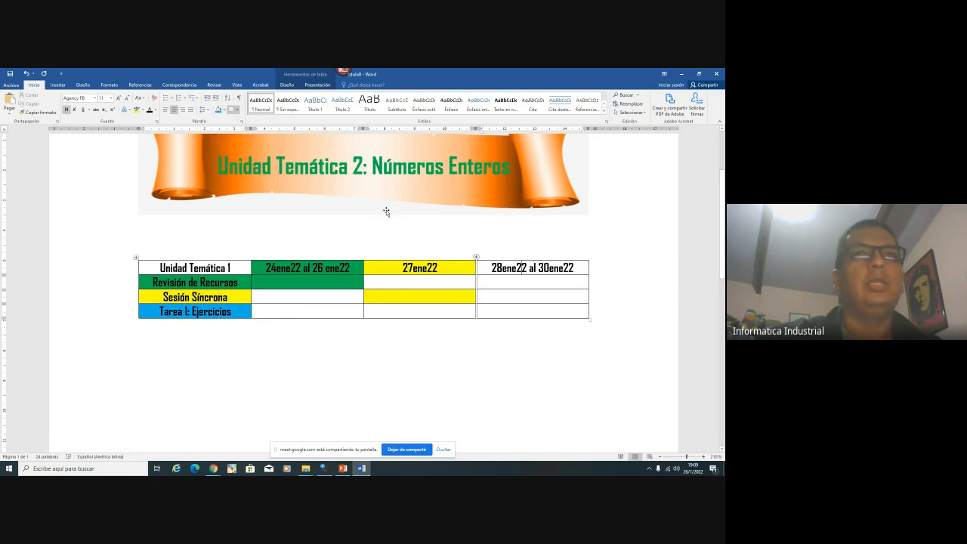
{"action": "left_click", "coordinate": [218, 110]}
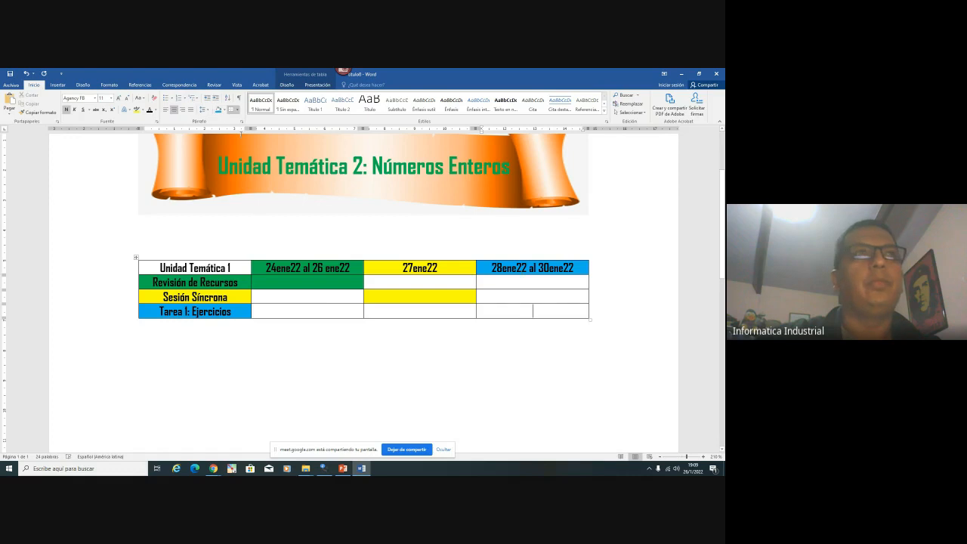
{"action": "left_click", "coordinate": [218, 110]}
{"action": "left_click", "coordinate": [453, 355]}
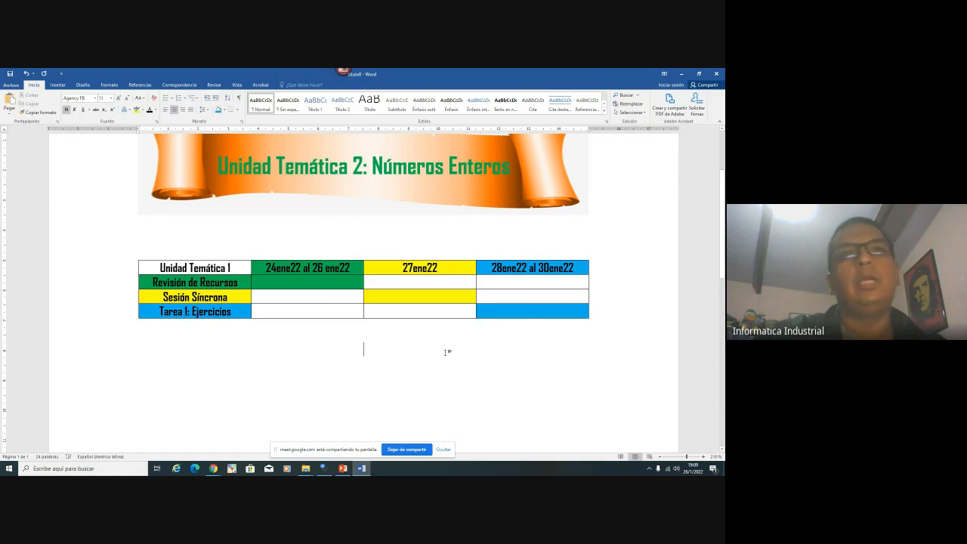
Try blue shading on the Tarea 1 cells under 24ene22 and 27ene22, then undo it
{"action": "left_click_drag", "start_coordinate": [275, 314], "coordinate": [423, 311]}
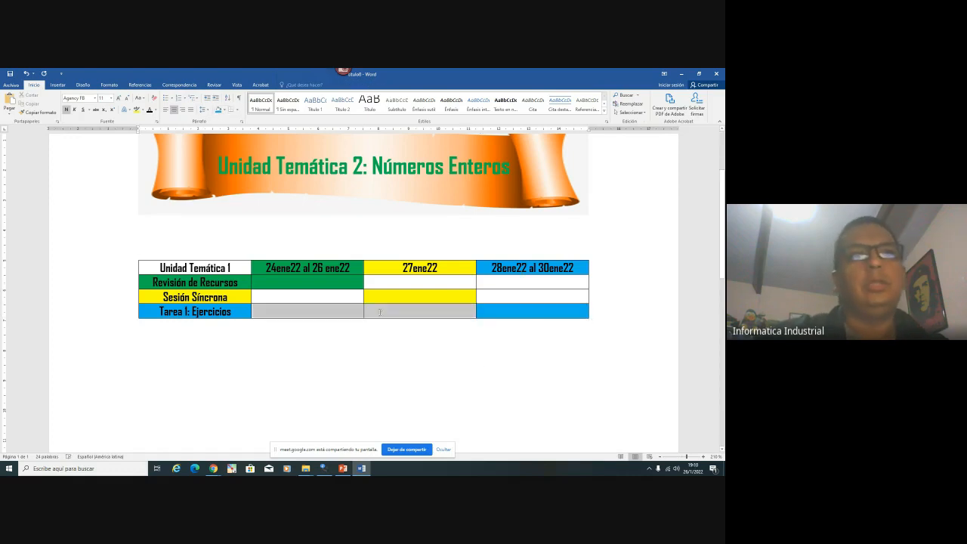
{"action": "left_click", "coordinate": [218, 109]}
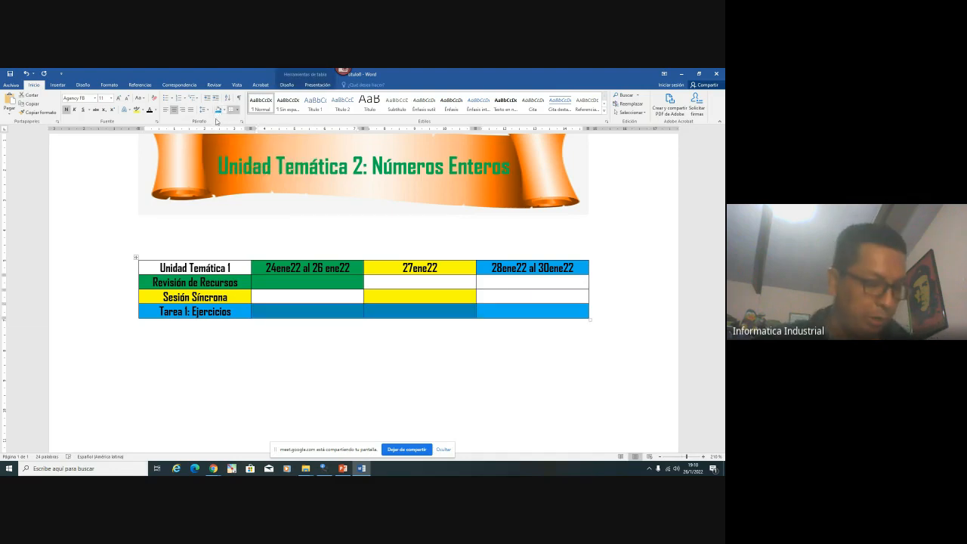
{"action": "key", "text": "ctrl+z"}
{"action": "left_click", "coordinate": [397, 352]}
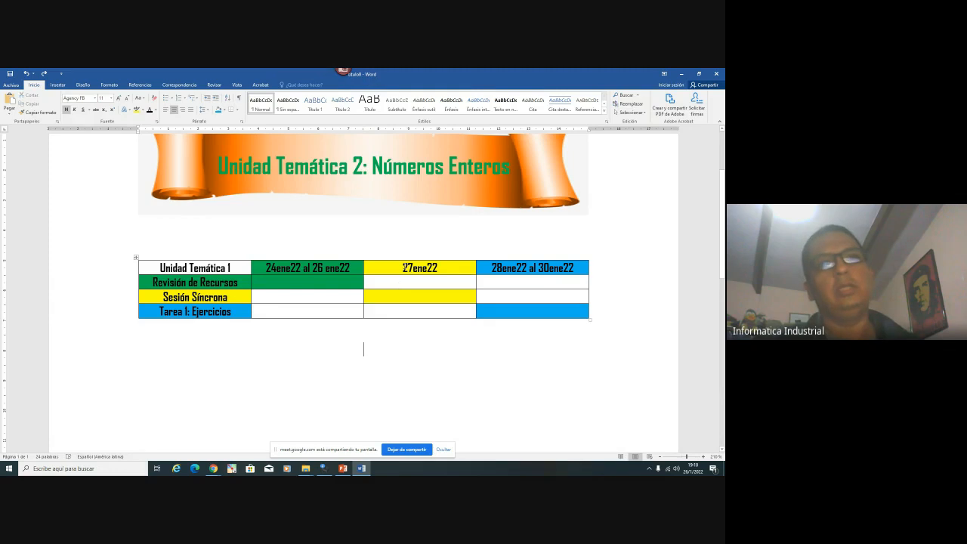
{"action": "left_click_drag", "start_coordinate": [404, 267], "coordinate": [419, 311]}
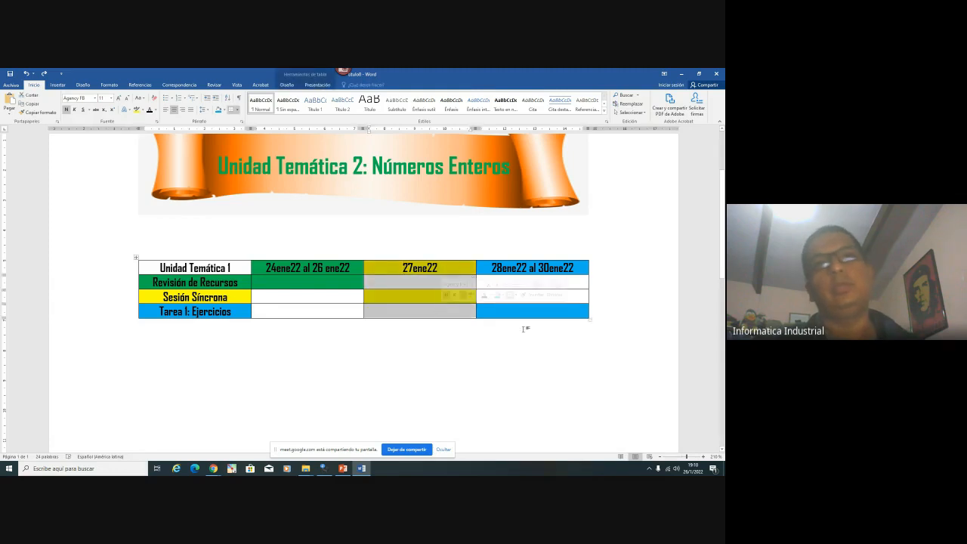
{"action": "left_click", "coordinate": [362, 345]}
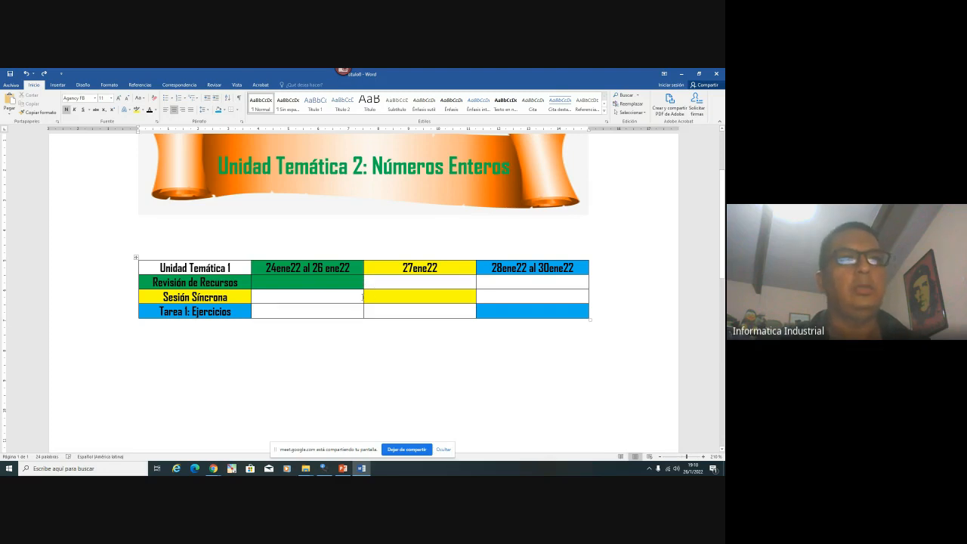
Narrow the green, yellow and blue date columns by dragging their borders left
{"action": "left_click_drag", "start_coordinate": [362, 297], "coordinate": [308, 298]}
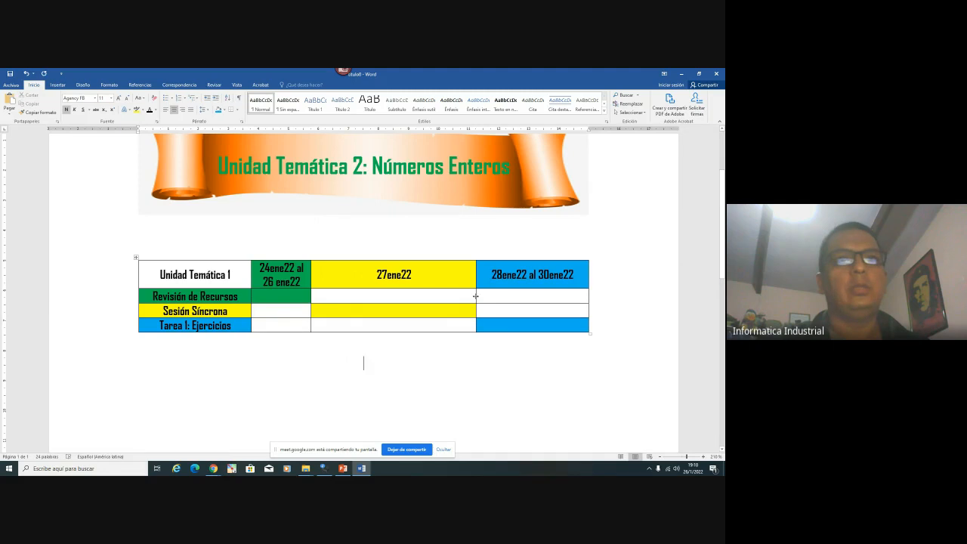
{"action": "left_click_drag", "start_coordinate": [475, 296], "coordinate": [371, 295]}
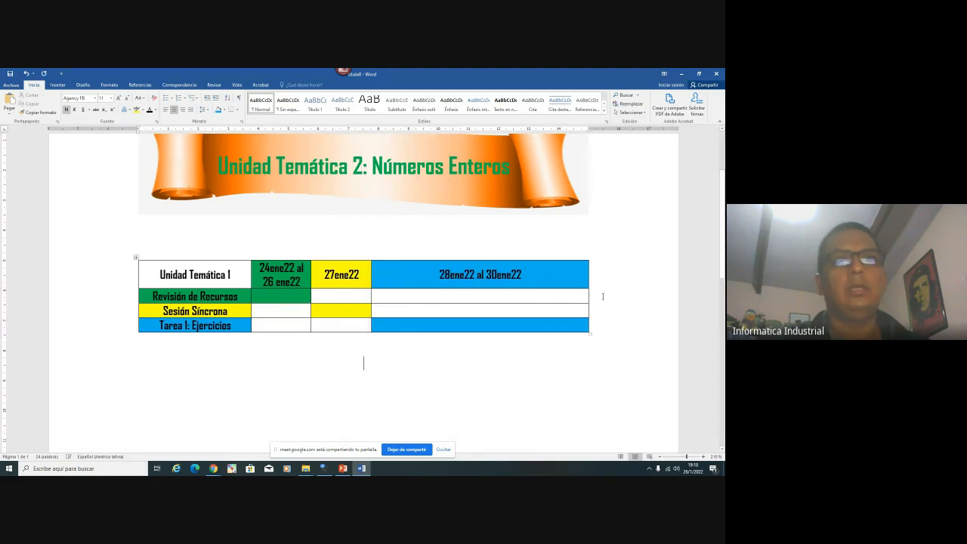
{"action": "left_click_drag", "start_coordinate": [586, 295], "coordinate": [425, 296]}
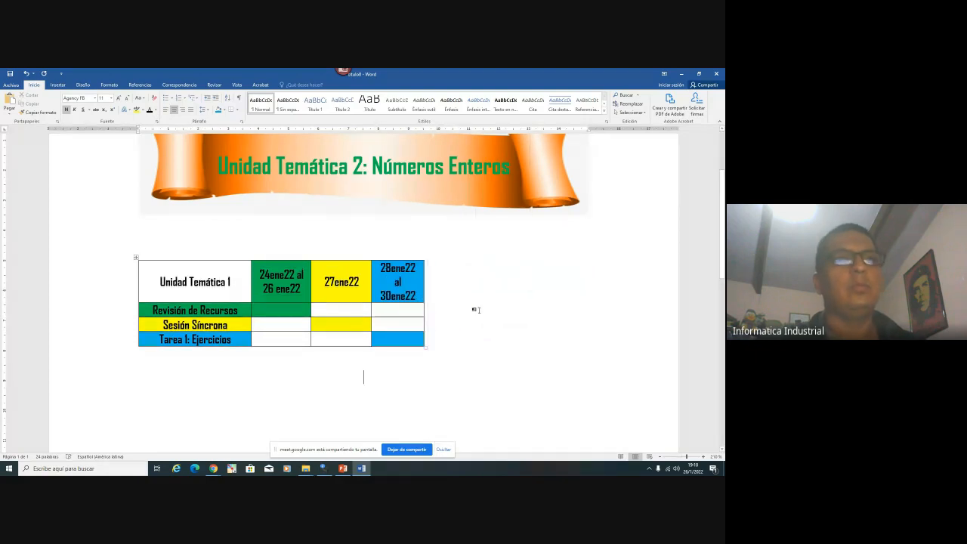
{"action": "scroll", "coordinate": [269, 304], "scroll_direction": "down", "scroll_amount": 4}
{"action": "scroll", "coordinate": [280, 304], "scroll_direction": "up", "scroll_amount": 3}
{"action": "scroll", "coordinate": [279, 304], "scroll_direction": "up", "scroll_amount": 1}
Shade the Unidad Temática 1 header cell grey
{"action": "left_click", "coordinate": [185, 282]}
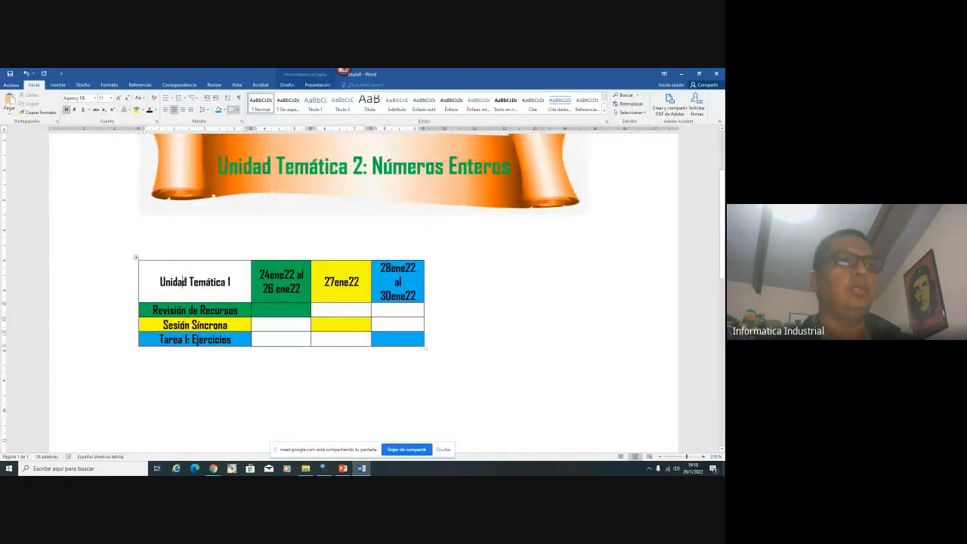
{"action": "left_click", "coordinate": [225, 111]}
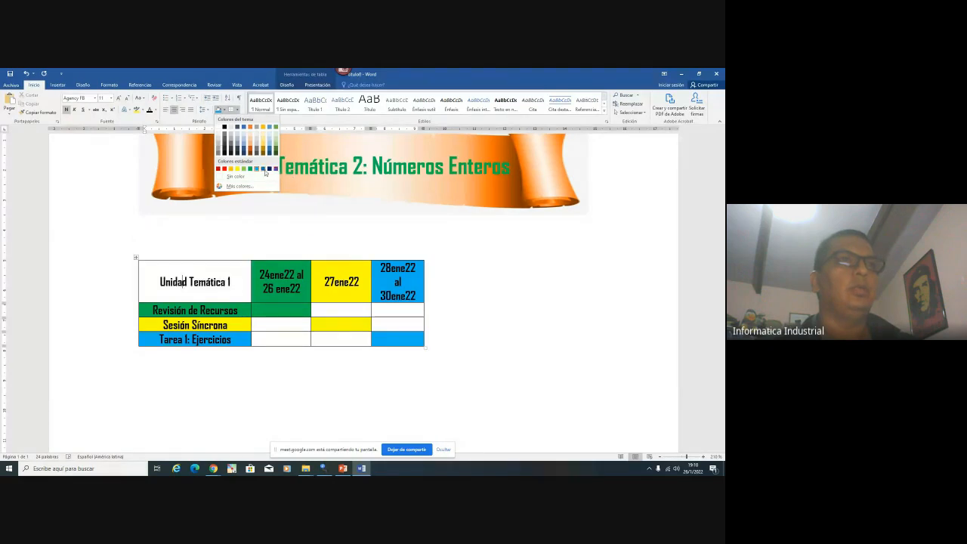
{"action": "left_click", "coordinate": [219, 143]}
{"action": "scroll", "coordinate": [295, 341], "scroll_direction": "down", "scroll_amount": 2}
{"action": "left_click", "coordinate": [258, 336]}
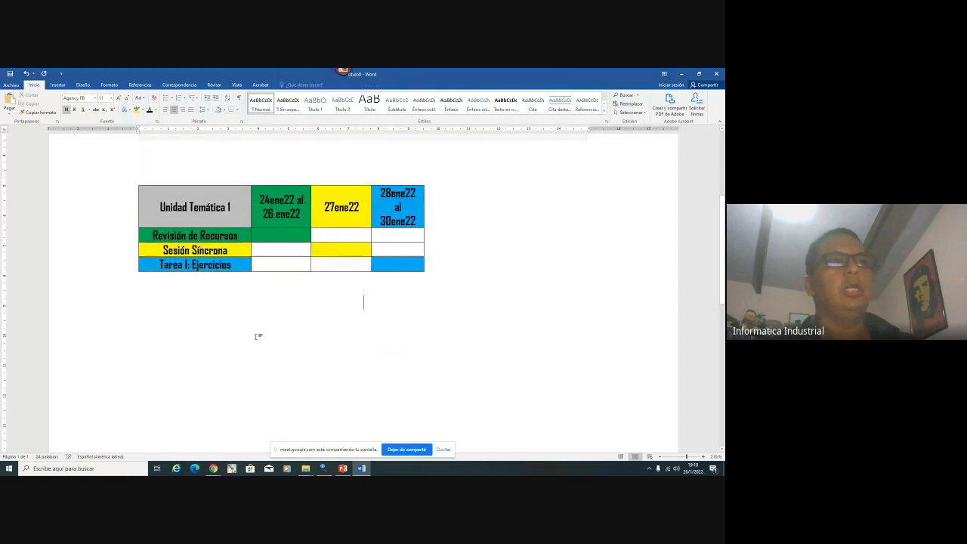
{"action": "scroll", "coordinate": [239, 330], "scroll_direction": "up", "scroll_amount": 1}
Centre the whole table on the page
{"action": "left_click", "coordinate": [136, 220]}
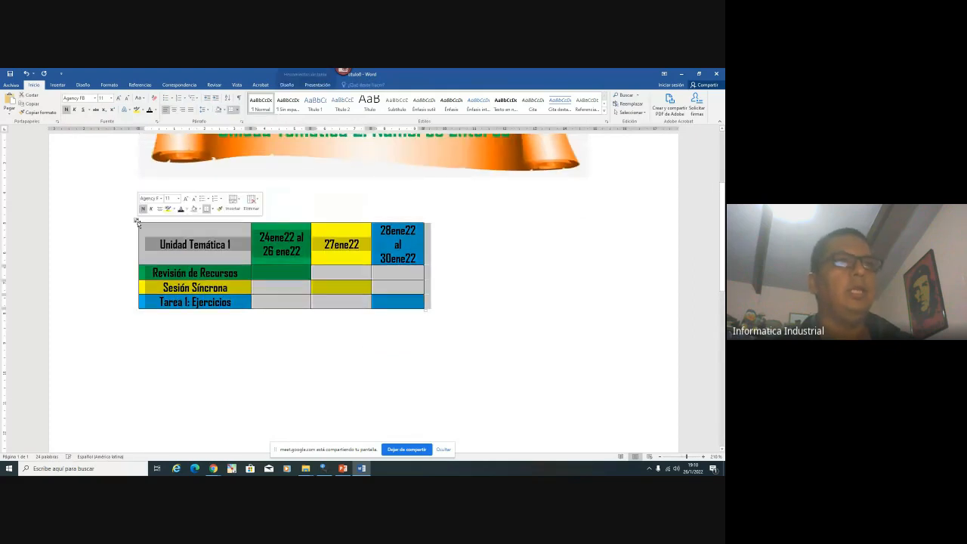
{"action": "left_click", "coordinate": [175, 109]}
{"action": "left_click", "coordinate": [350, 361]}
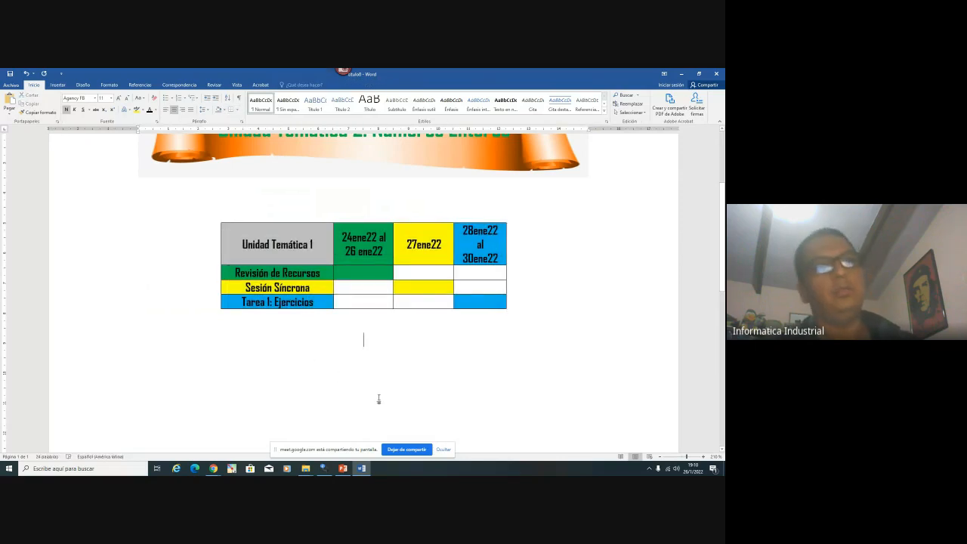
{"action": "scroll", "coordinate": [444, 379], "scroll_direction": "up", "scroll_amount": 8}
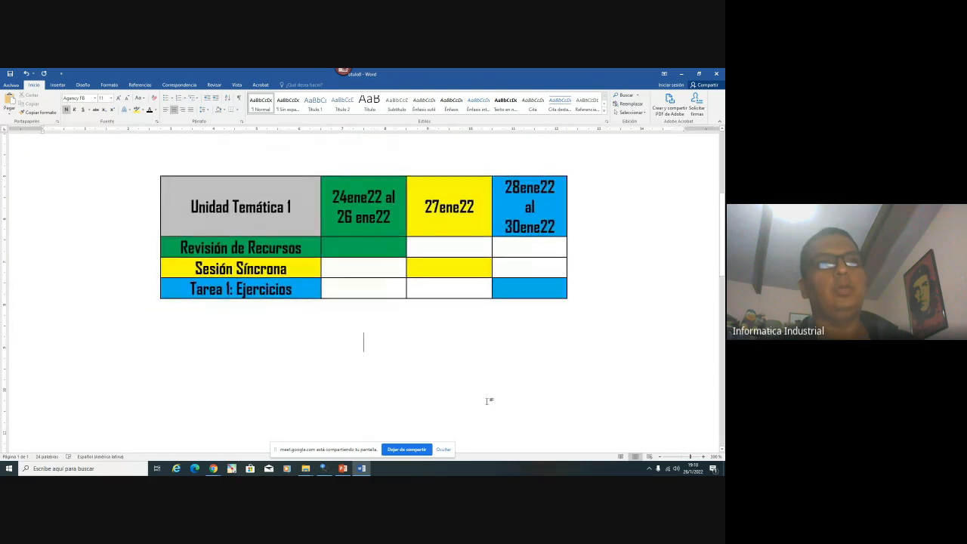
{"action": "scroll", "coordinate": [487, 401], "scroll_direction": "up", "scroll_amount": 3}
{"action": "scroll", "coordinate": [483, 400], "scroll_direction": "down", "scroll_amount": 1}
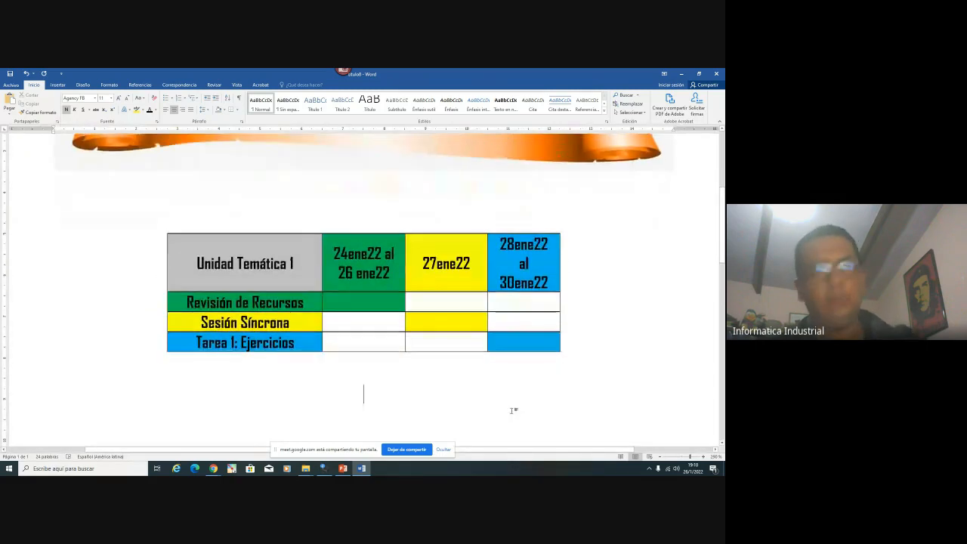
Capture the colour-coded table in Snagit, save it as the PNG gant1 and close the editor
{"action": "key", "text": "Print"}
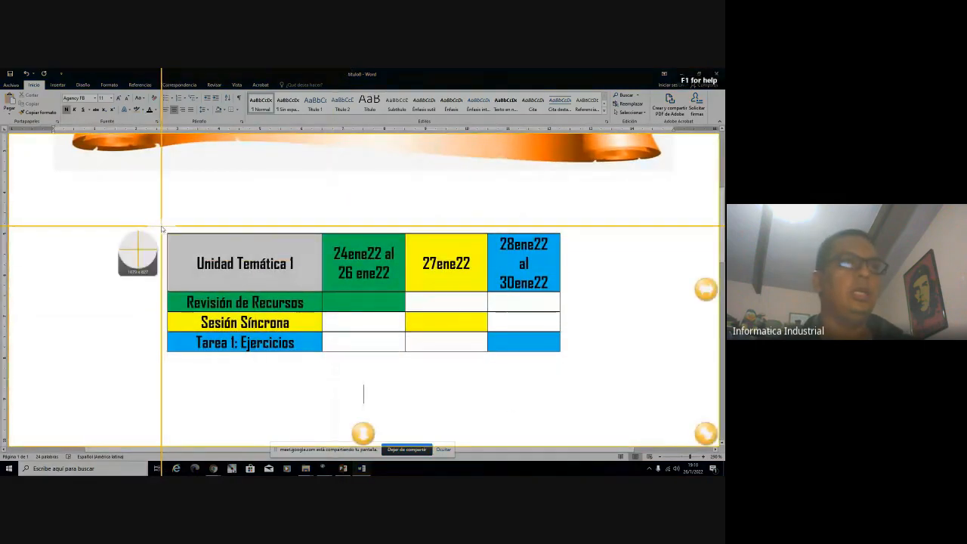
{"action": "left_click_drag", "start_coordinate": [152, 220], "coordinate": [565, 356]}
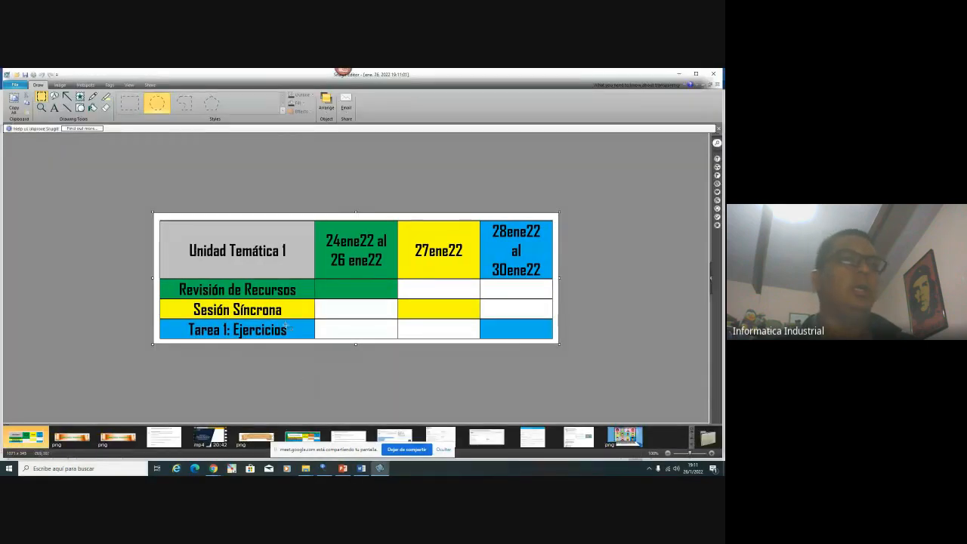
{"action": "left_click", "coordinate": [14, 84]}
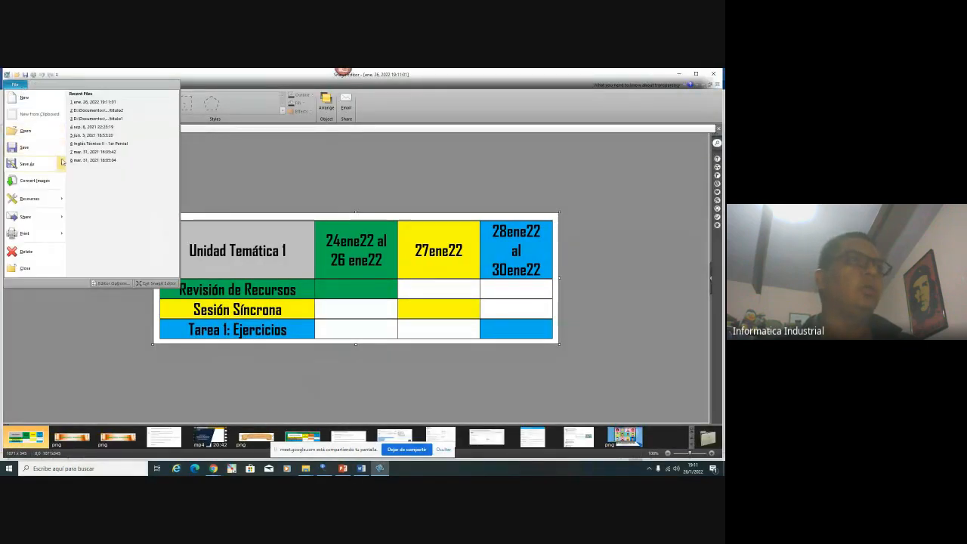
{"action": "left_click", "coordinate": [143, 158]}
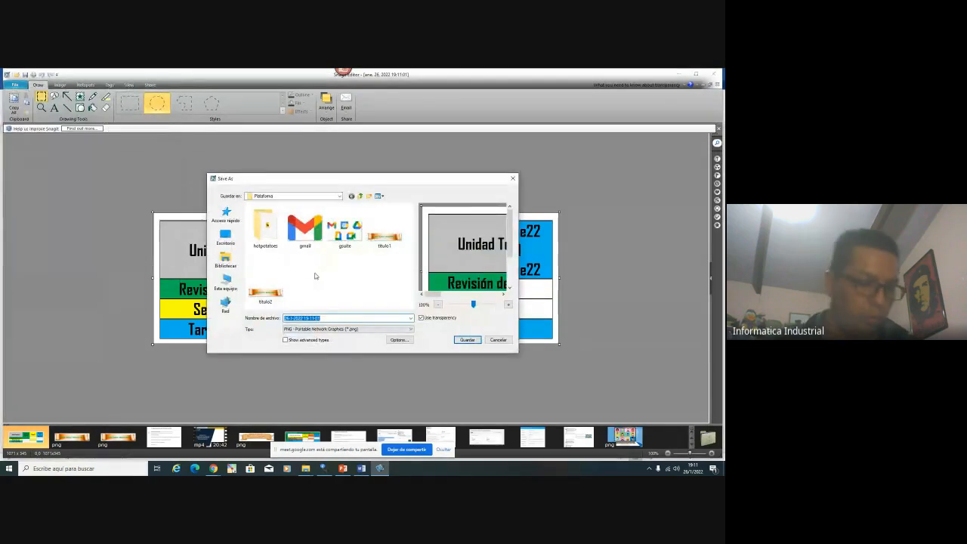
{"action": "type", "text": "gia"}
{"action": "key", "text": "BackSpace"}
{"action": "key", "text": "BackSpace"}
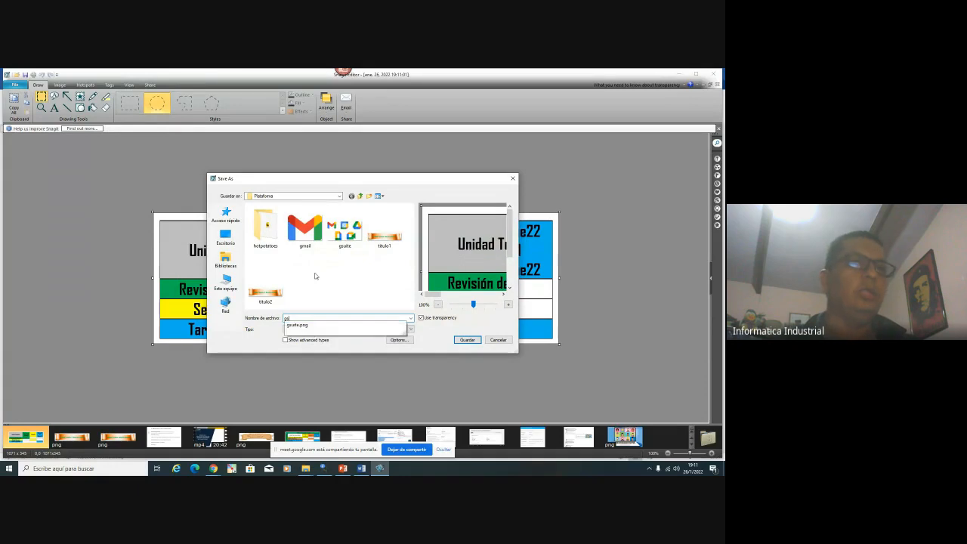
{"action": "type", "text": "ant1"}
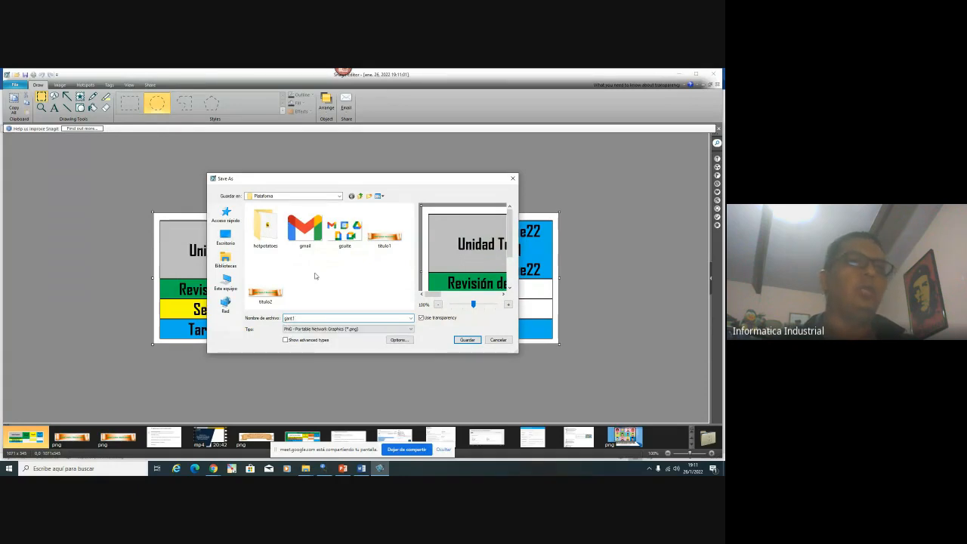
{"action": "key", "text": "Return"}
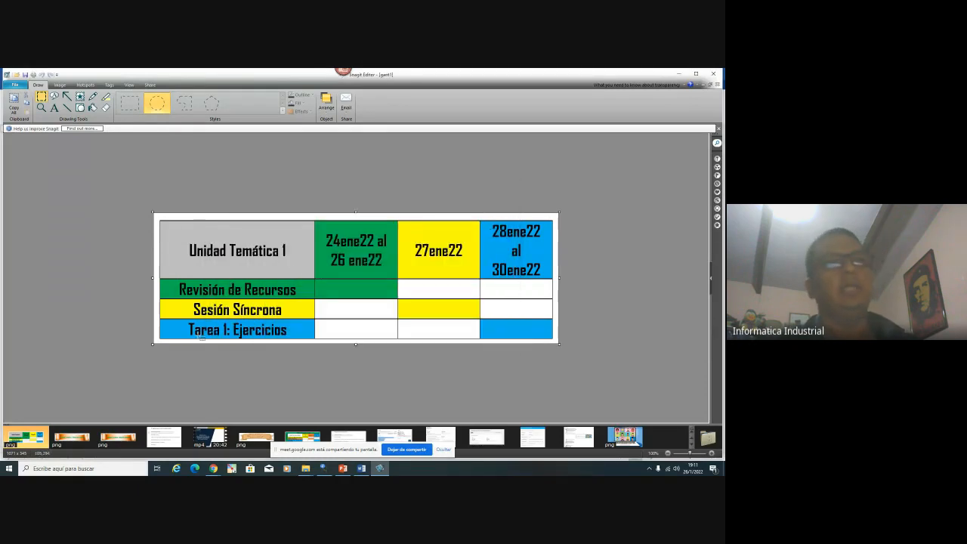
{"action": "left_click", "coordinate": [713, 73]}
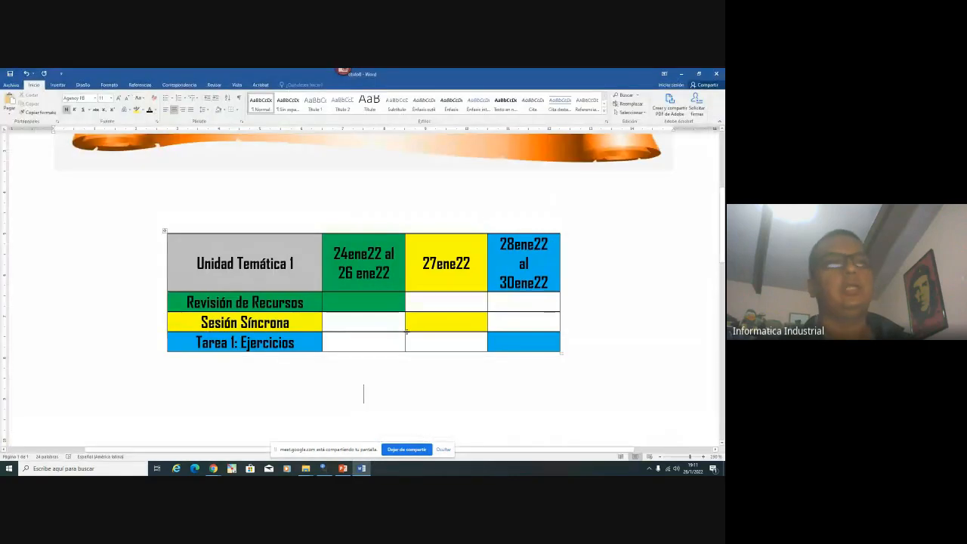
Back in Chrome, open Editar tema for Unidad Temática 1 and focus its Resumen editor
{"action": "mouse_move", "coordinate": [204, 469]}
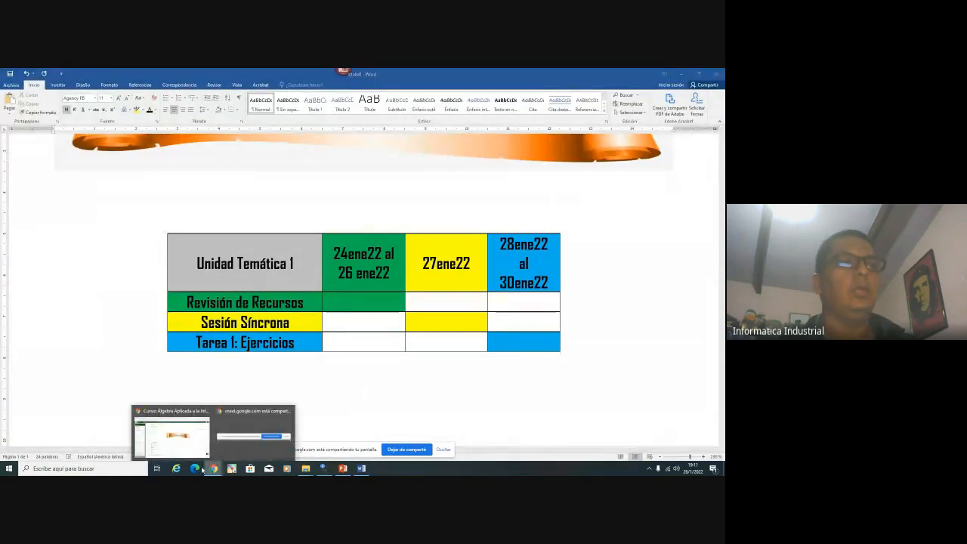
{"action": "left_click", "coordinate": [172, 434]}
{"action": "scroll", "coordinate": [414, 348], "scroll_direction": "up", "scroll_amount": 10}
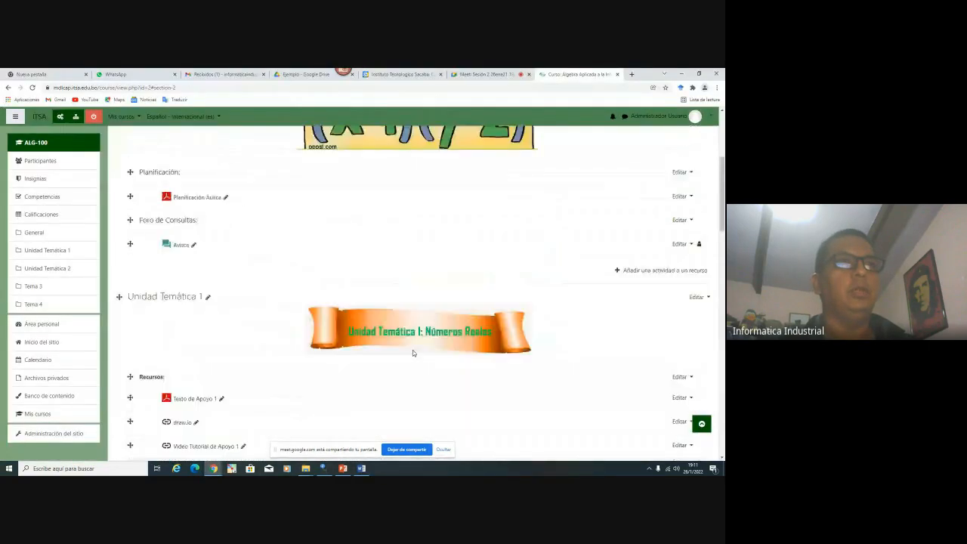
{"action": "scroll", "coordinate": [412, 351], "scroll_direction": "down", "scroll_amount": 4}
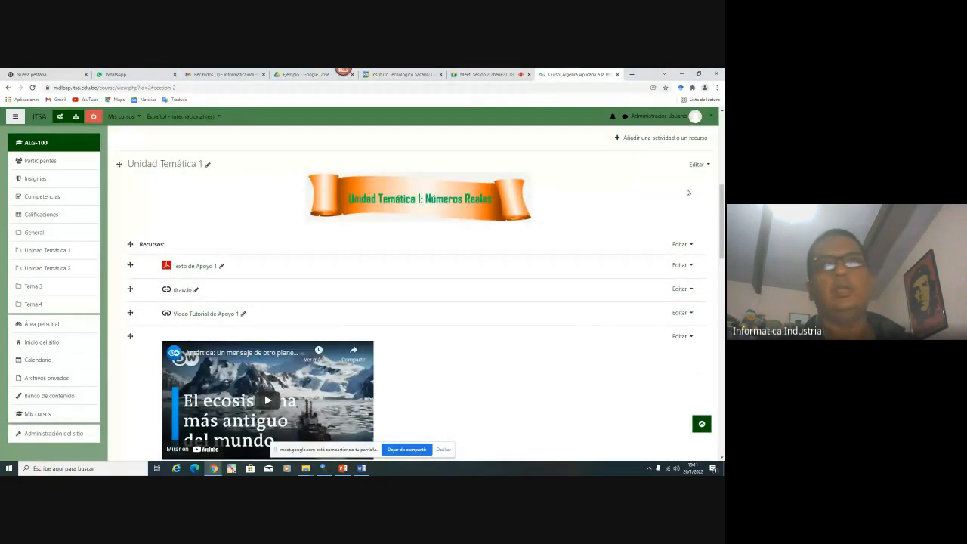
{"action": "left_click", "coordinate": [695, 164]}
{"action": "left_click", "coordinate": [680, 177]}
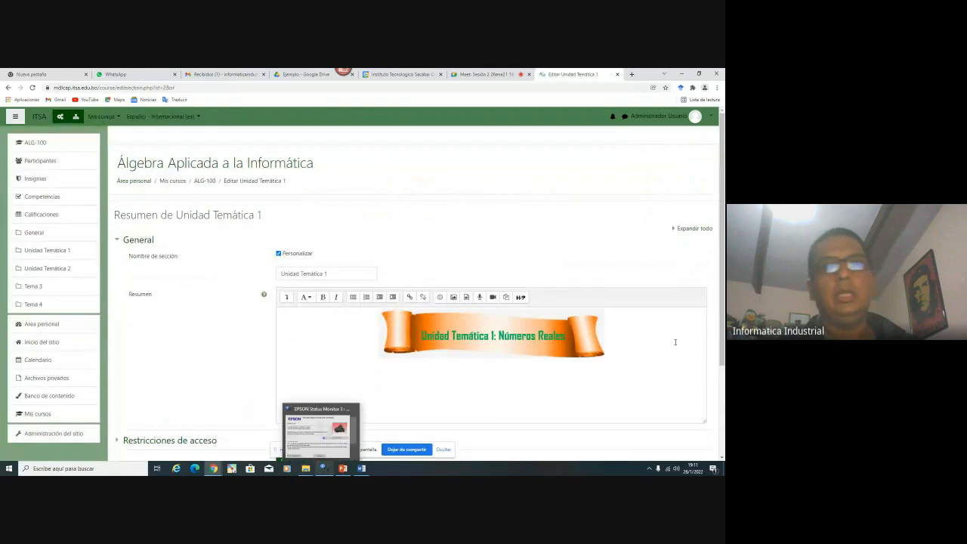
{"action": "left_click", "coordinate": [669, 342]}
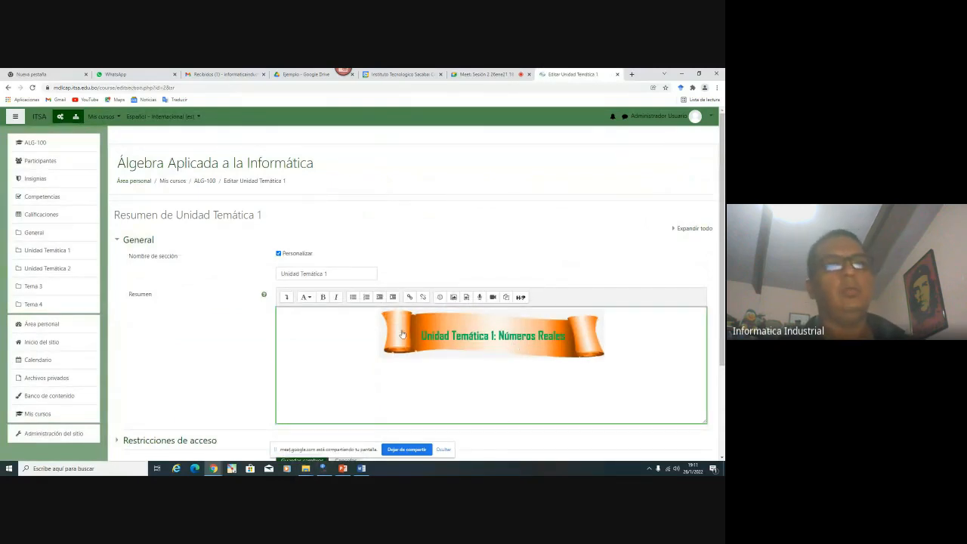
Upload gant1.png through Examinar repositorios > Subir un archivo as the summary image
{"action": "left_click", "coordinate": [452, 297]}
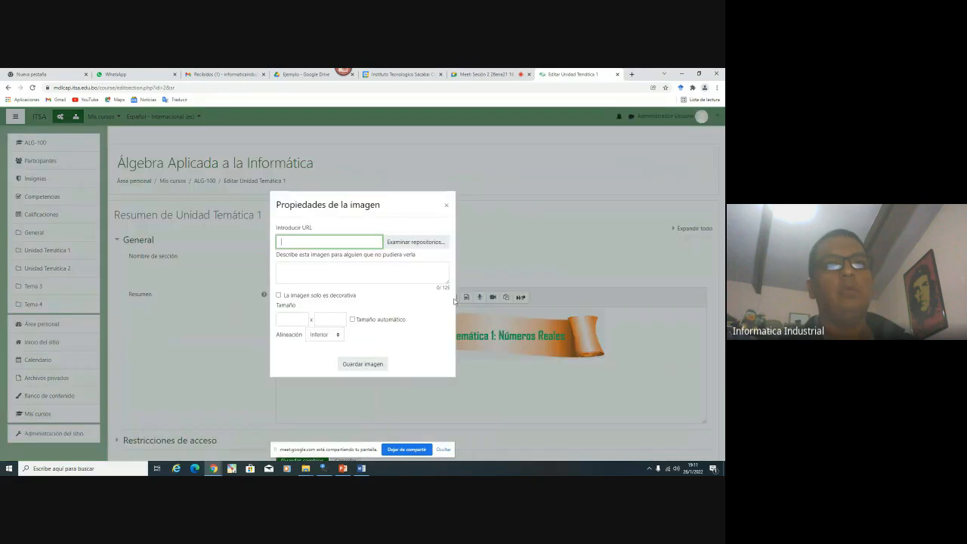
{"action": "left_click", "coordinate": [409, 242]}
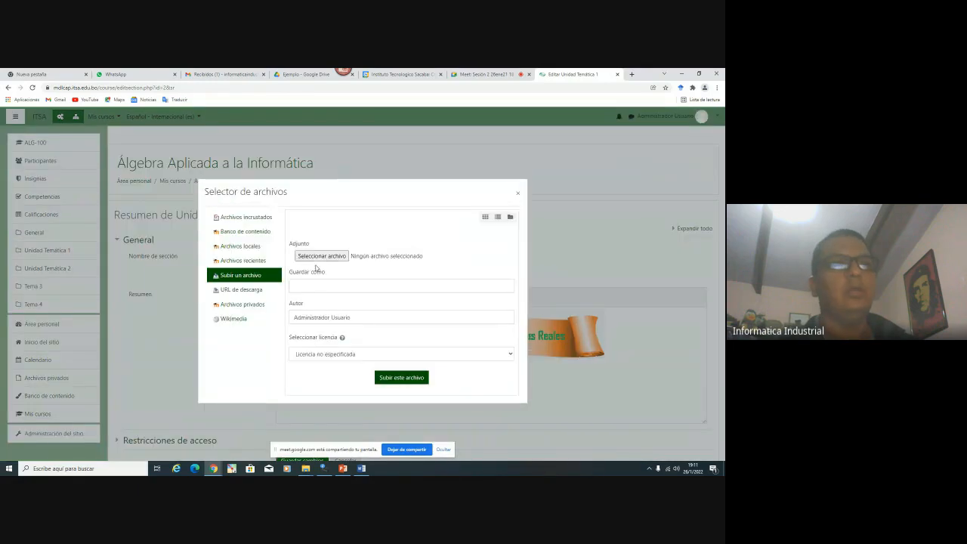
{"action": "key", "text": "Escape"}
{"action": "left_click", "coordinate": [415, 242]}
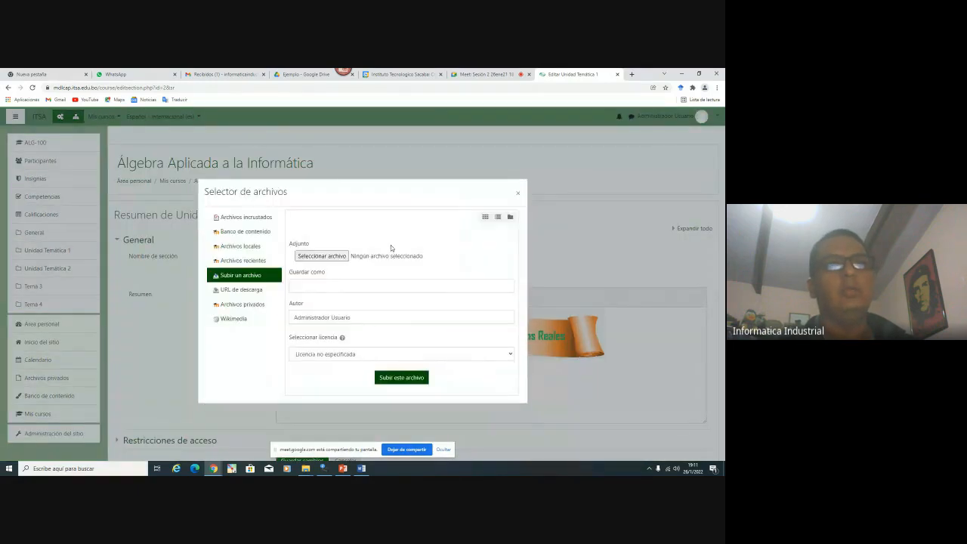
{"action": "left_click", "coordinate": [325, 255]}
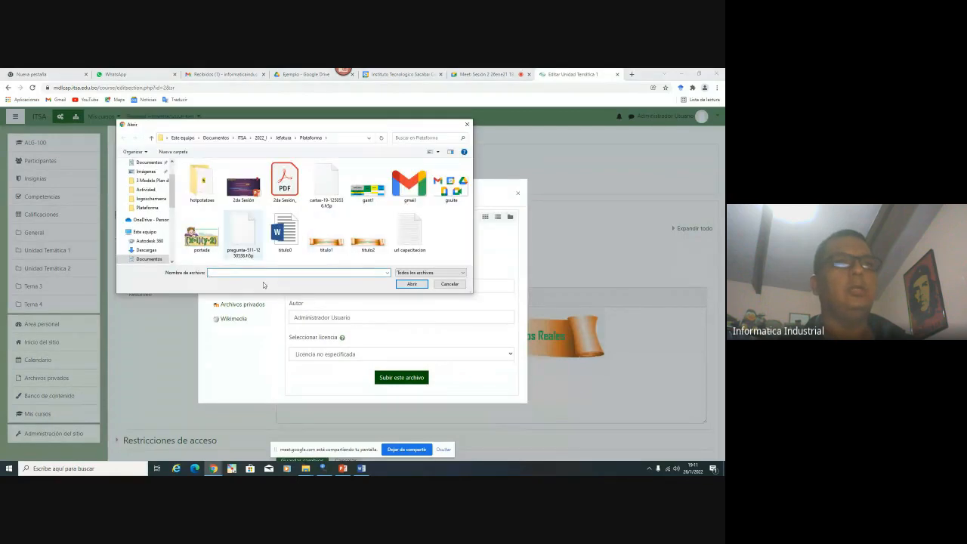
{"action": "double_click", "coordinate": [368, 191]}
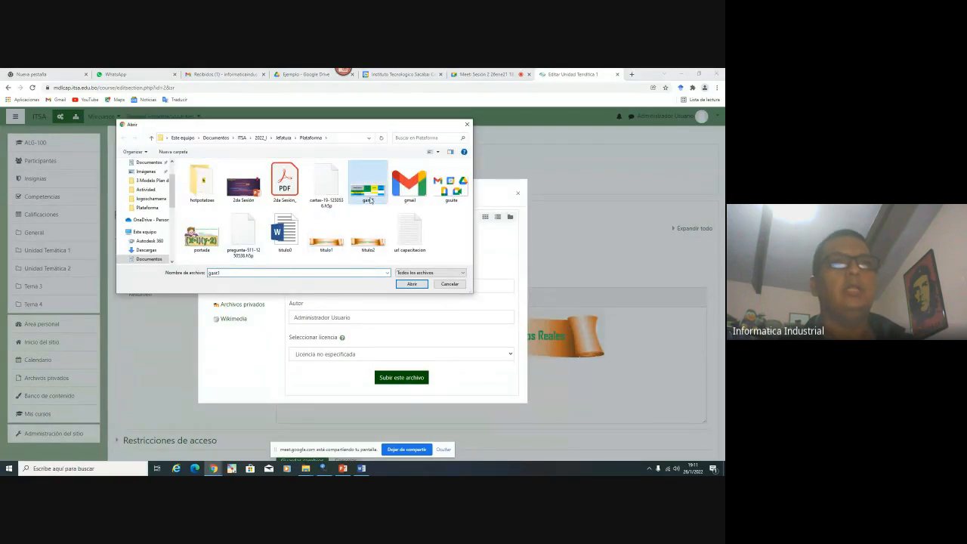
{"action": "left_click", "coordinate": [358, 285]}
{"action": "type", "text": "gant1"}
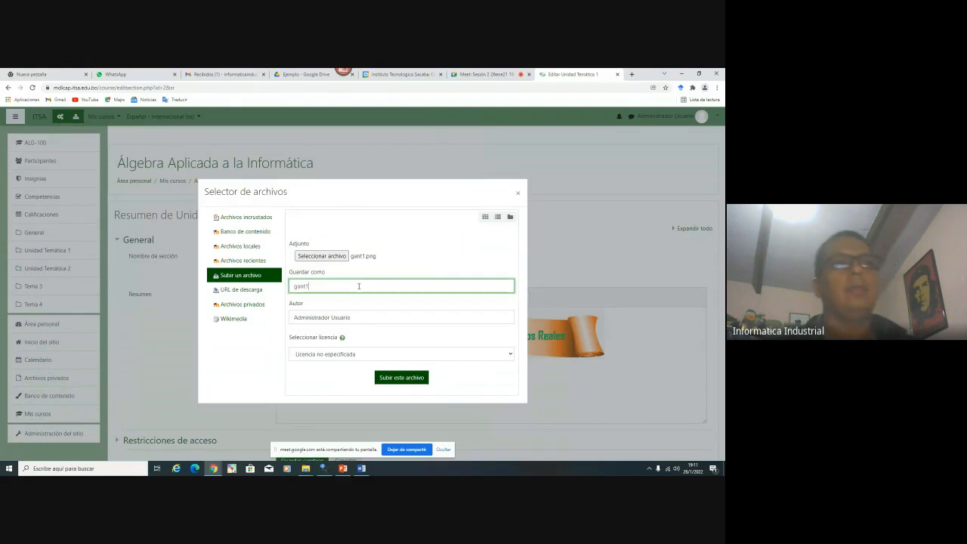
{"action": "left_click", "coordinate": [399, 379]}
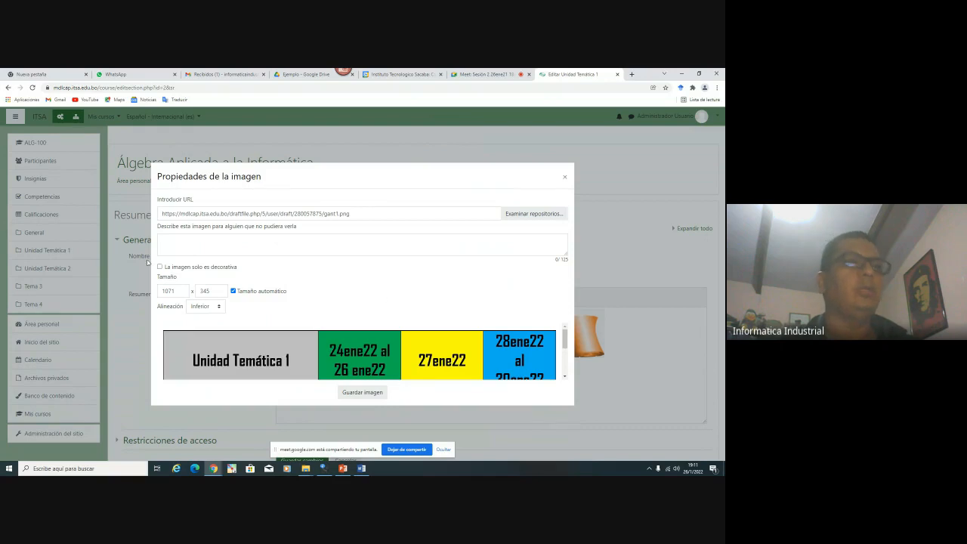
Give the image the description gant1 and a width of 650
{"action": "double_click", "coordinate": [182, 293]}
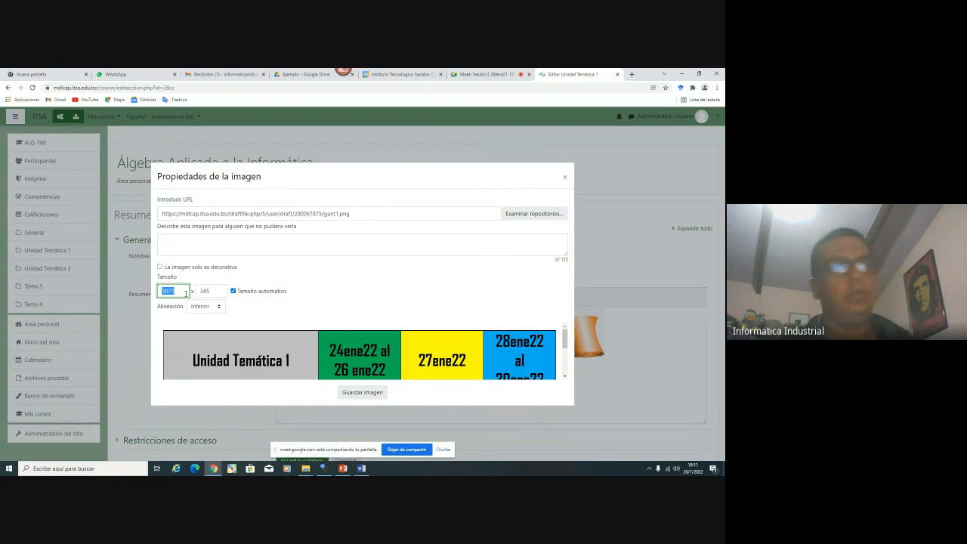
{"action": "type", "text": "600"}
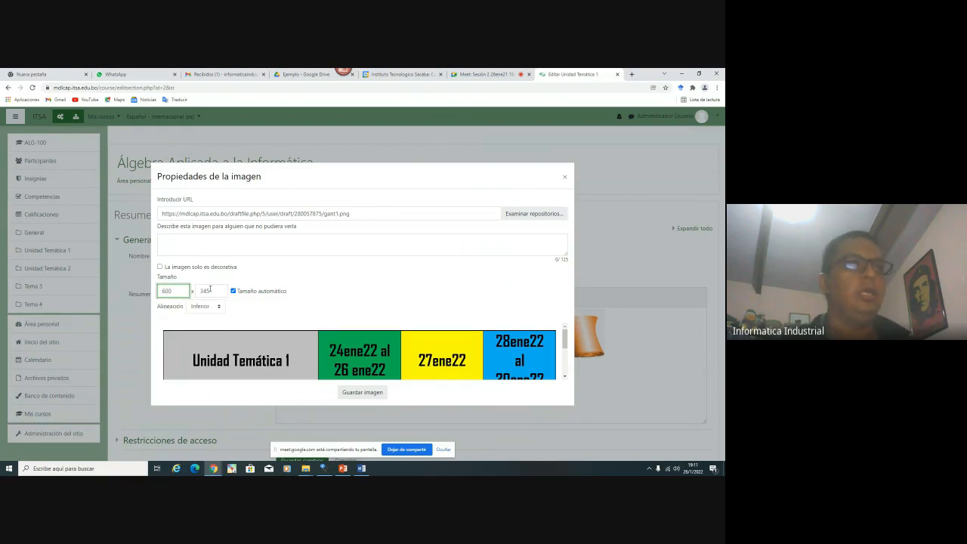
{"action": "left_click", "coordinate": [209, 290]}
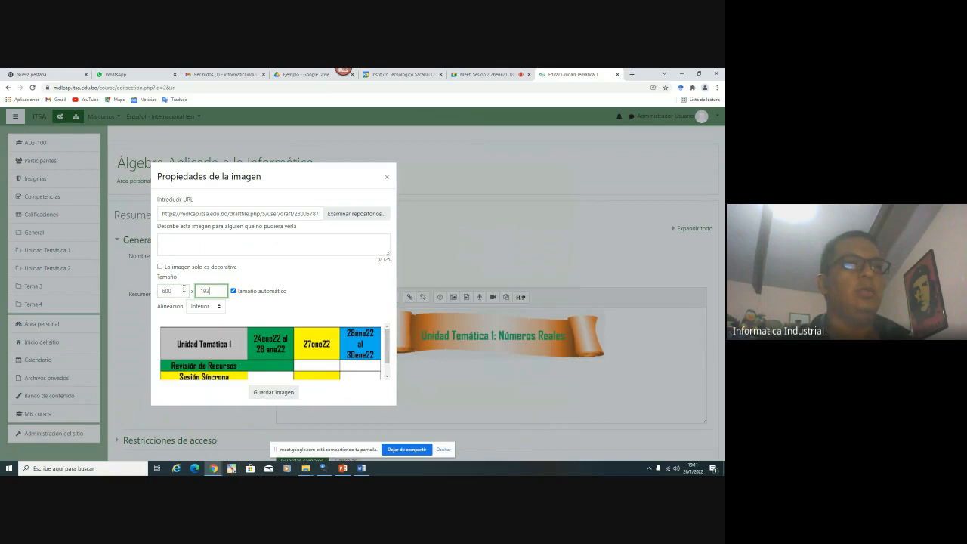
{"action": "left_click", "coordinate": [252, 243]}
{"action": "type", "text": "gant1"}
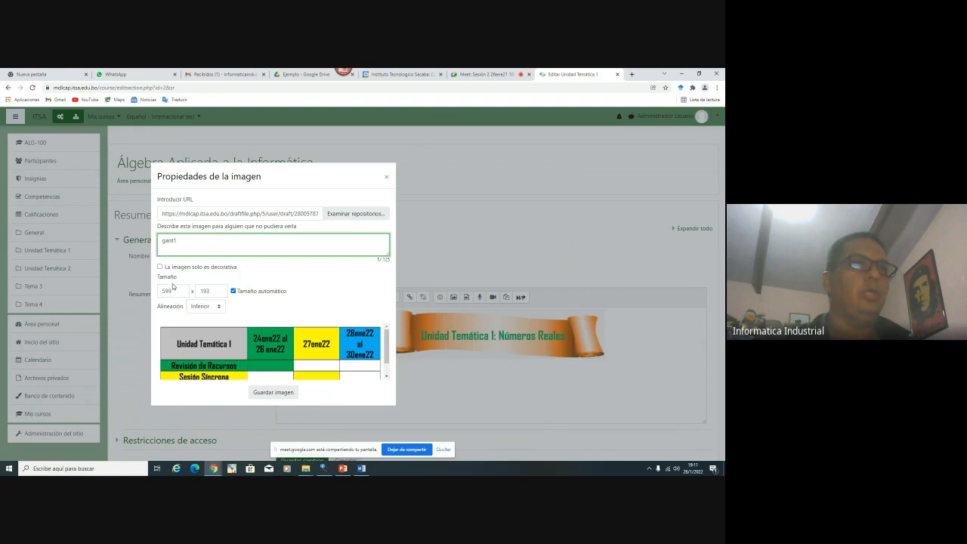
{"action": "double_click", "coordinate": [173, 288]}
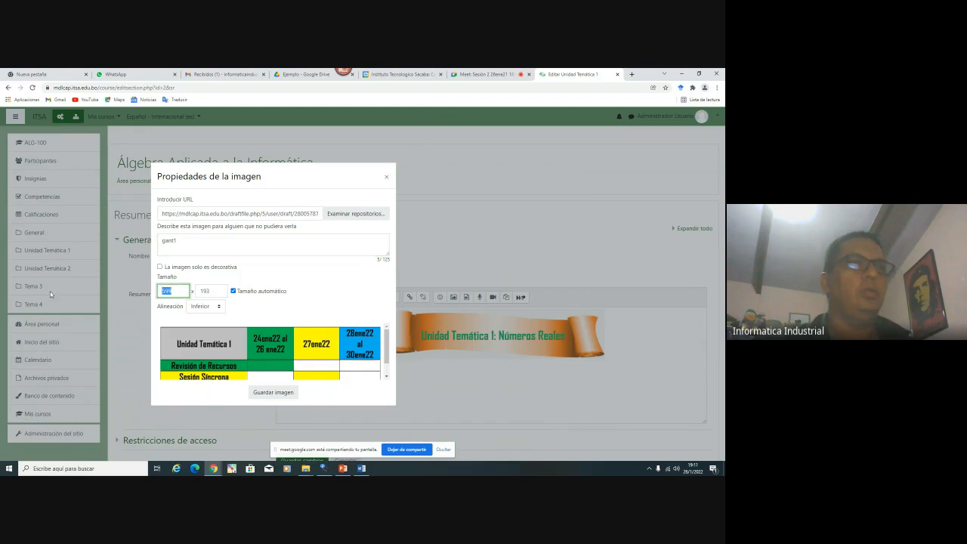
{"action": "type", "text": "7"}
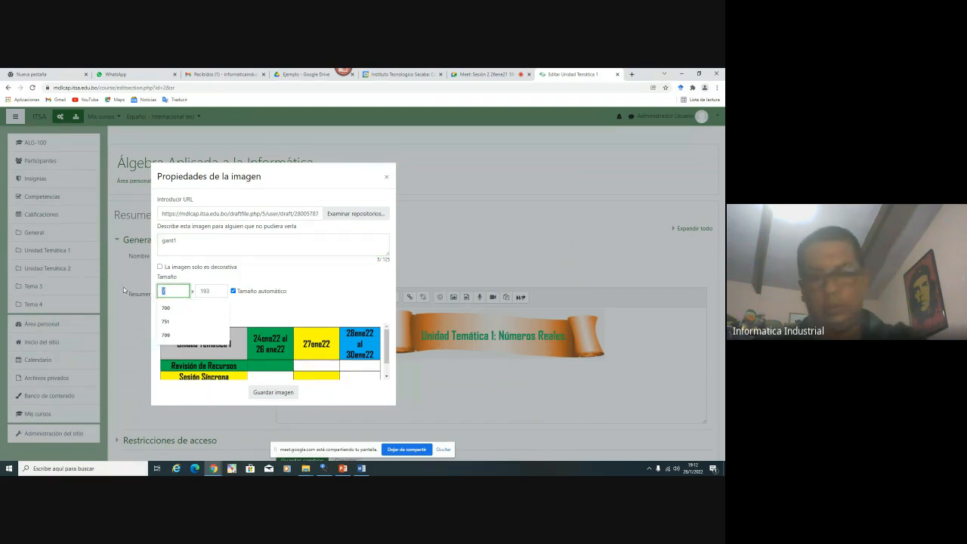
{"action": "type", "text": "50"}
{"action": "left_click", "coordinate": [211, 290]}
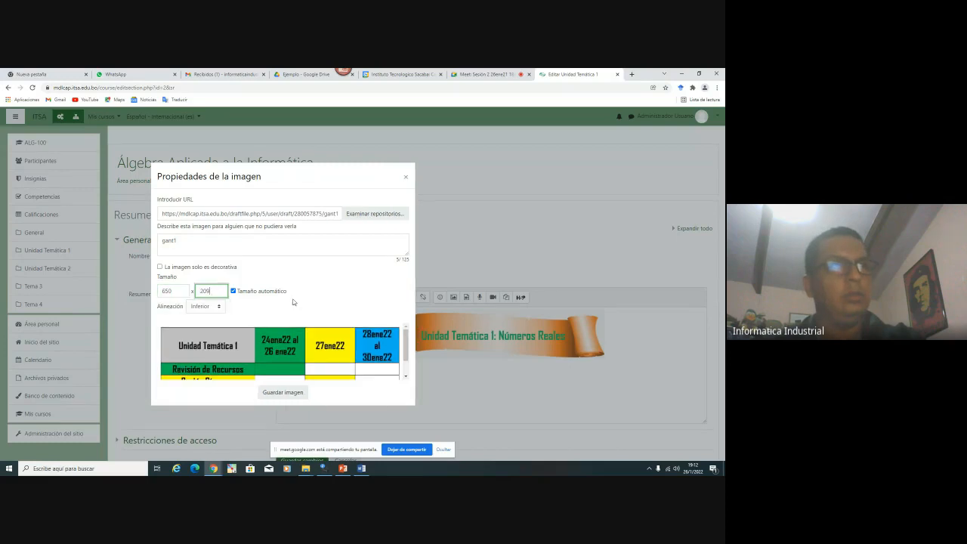
{"action": "scroll", "coordinate": [347, 342], "scroll_direction": "down", "scroll_amount": 2}
Insert the resized gant1 image into the Unidad Temática 1 summary
{"action": "left_click", "coordinate": [282, 392]}
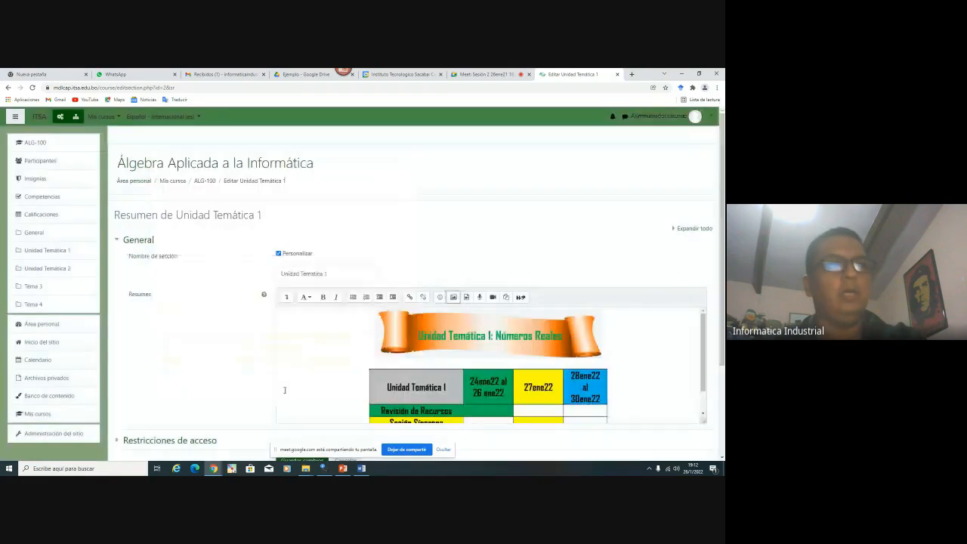
{"action": "scroll", "coordinate": [482, 368], "scroll_direction": "down", "scroll_amount": 1}
{"action": "left_click", "coordinate": [416, 378]}
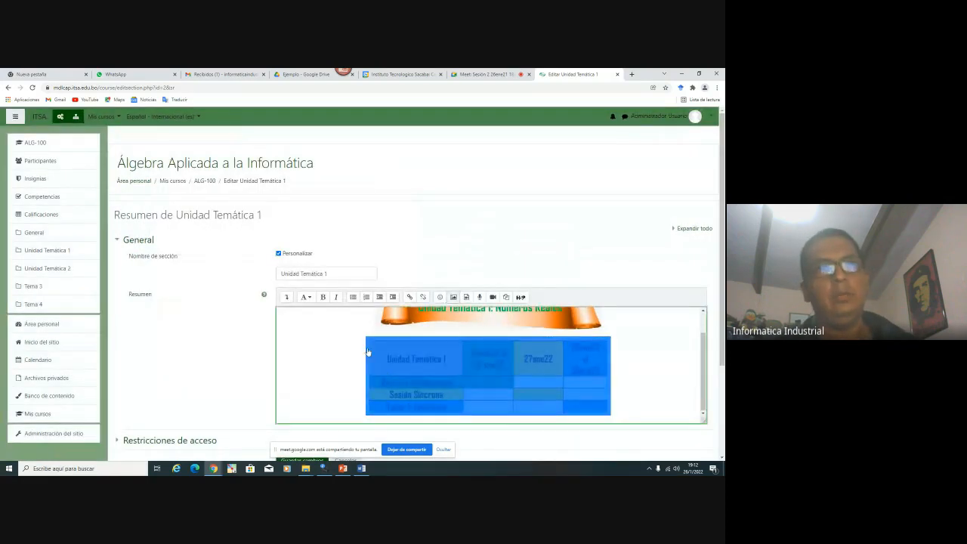
{"action": "scroll", "coordinate": [279, 305], "scroll_direction": "down", "scroll_amount": 3}
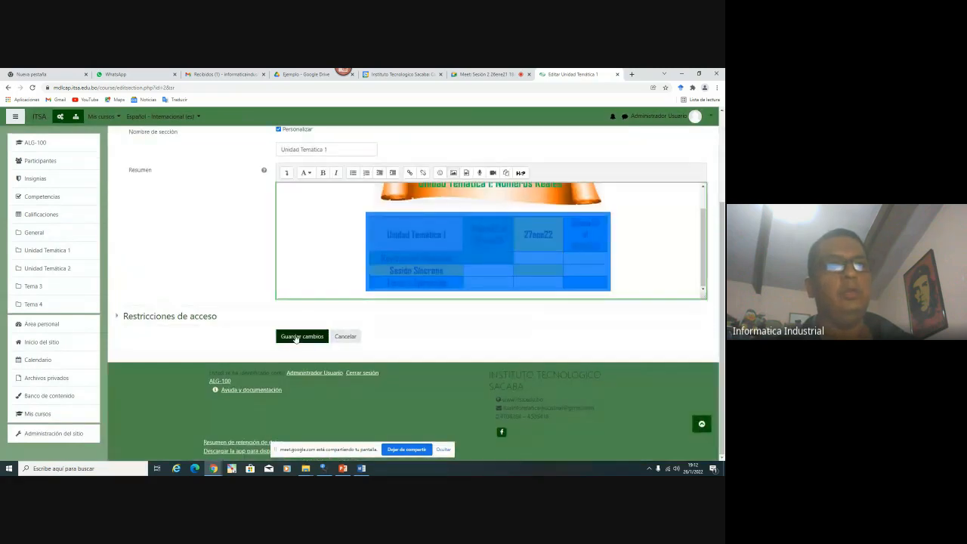
Save the section changes and scroll the course page to check Unidad Temática 1 and 2
{"action": "left_click", "coordinate": [297, 337]}
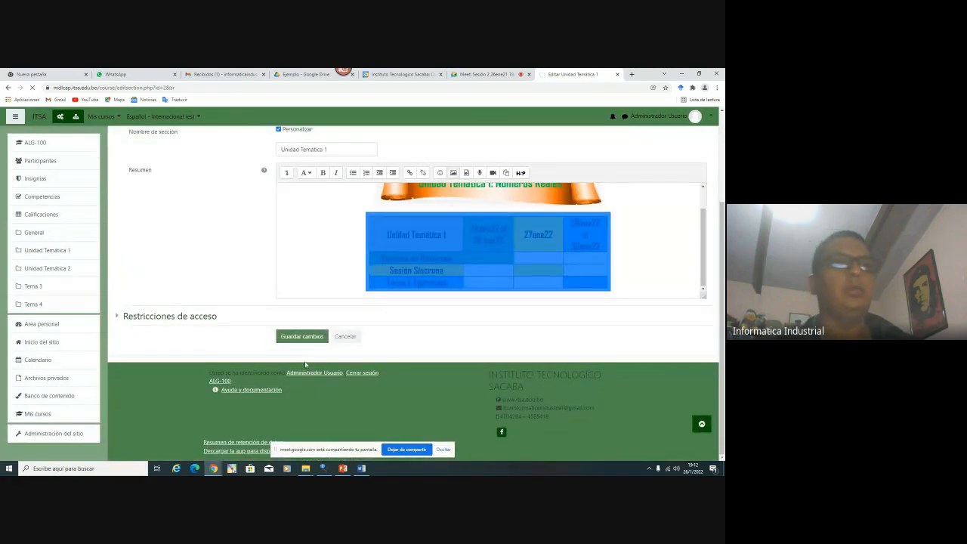
{"action": "scroll", "coordinate": [342, 271], "scroll_direction": "up", "scroll_amount": 5}
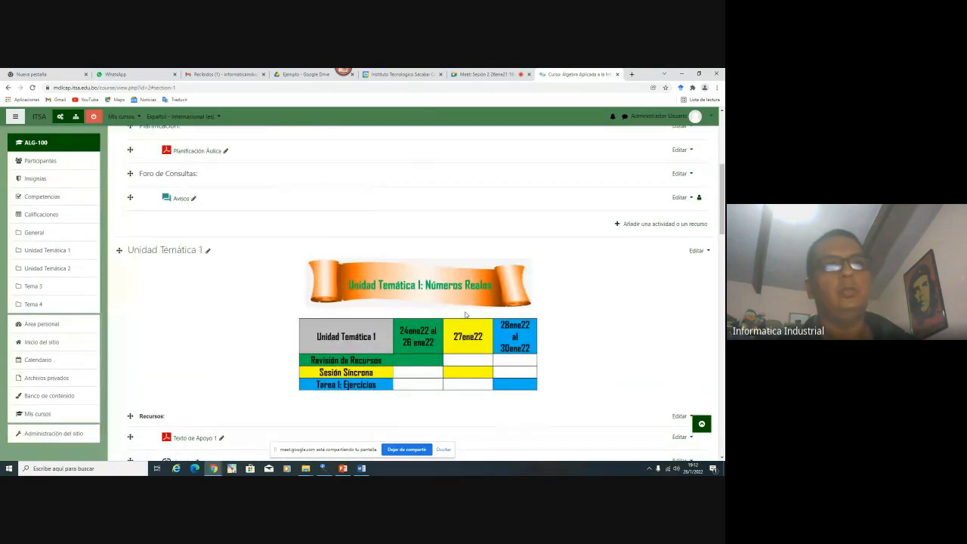
{"action": "scroll", "coordinate": [406, 340], "scroll_direction": "down", "scroll_amount": 15}
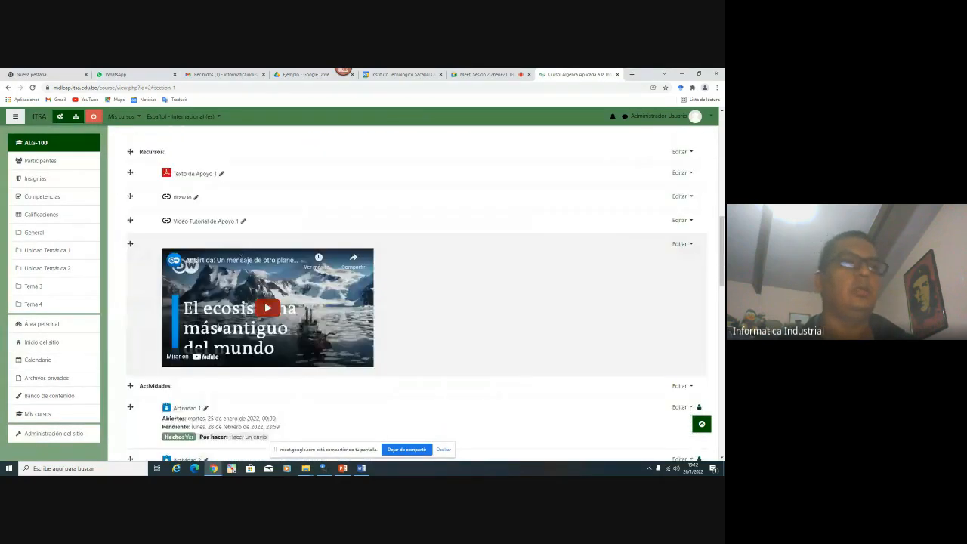
{"action": "scroll", "coordinate": [253, 301], "scroll_direction": "down", "scroll_amount": 6}
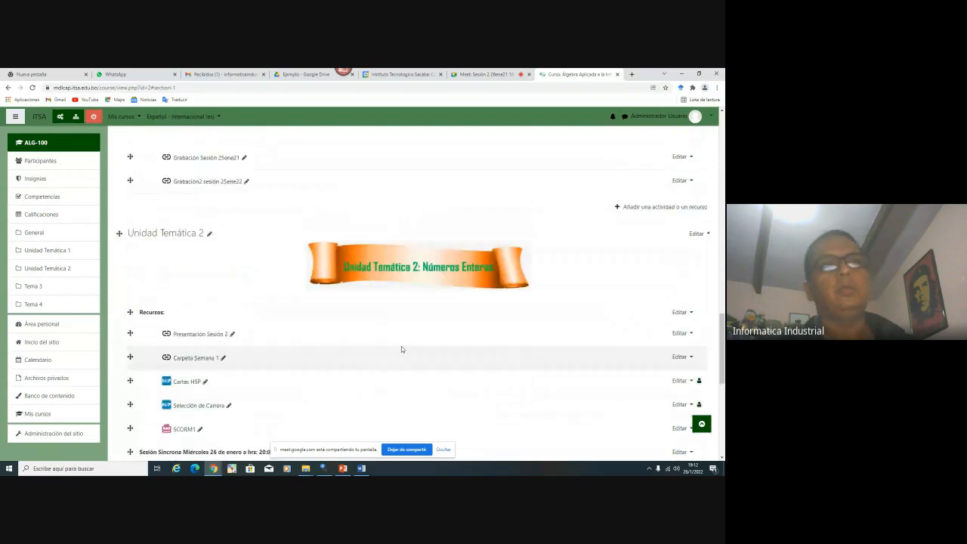
{"action": "scroll", "coordinate": [302, 356], "scroll_direction": "down", "scroll_amount": 4}
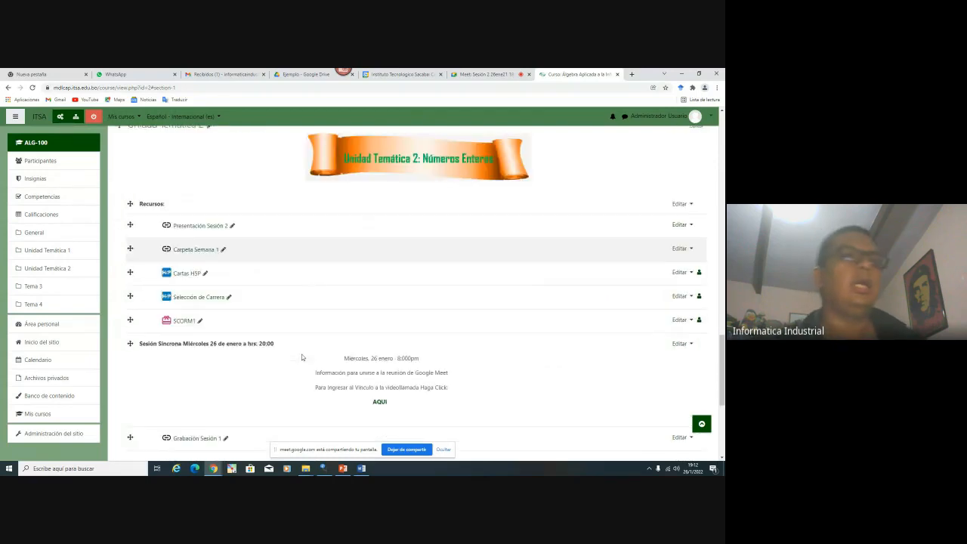
{"action": "left_click", "coordinate": [361, 469]}
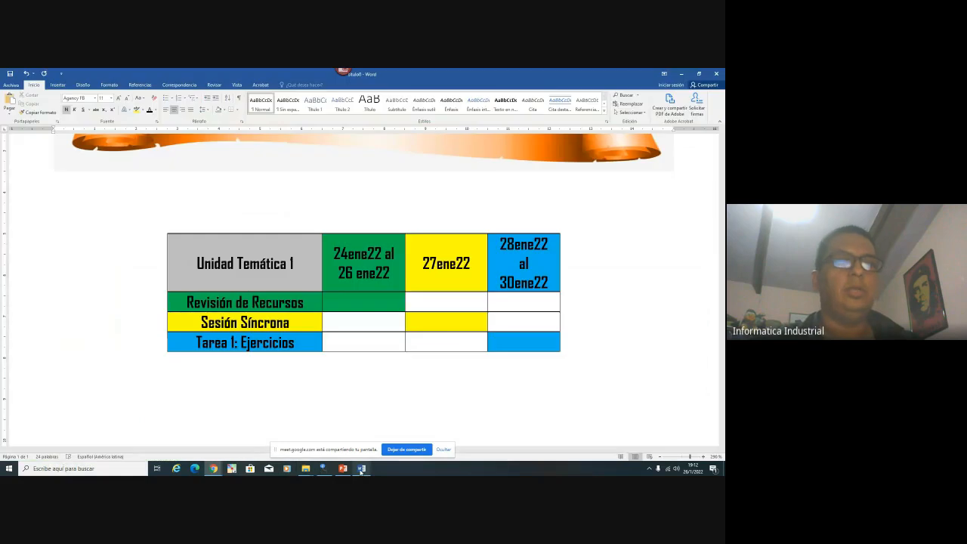
Duplicate the schedule table by pasting a copy of it below the original
{"action": "left_click", "coordinate": [165, 231]}
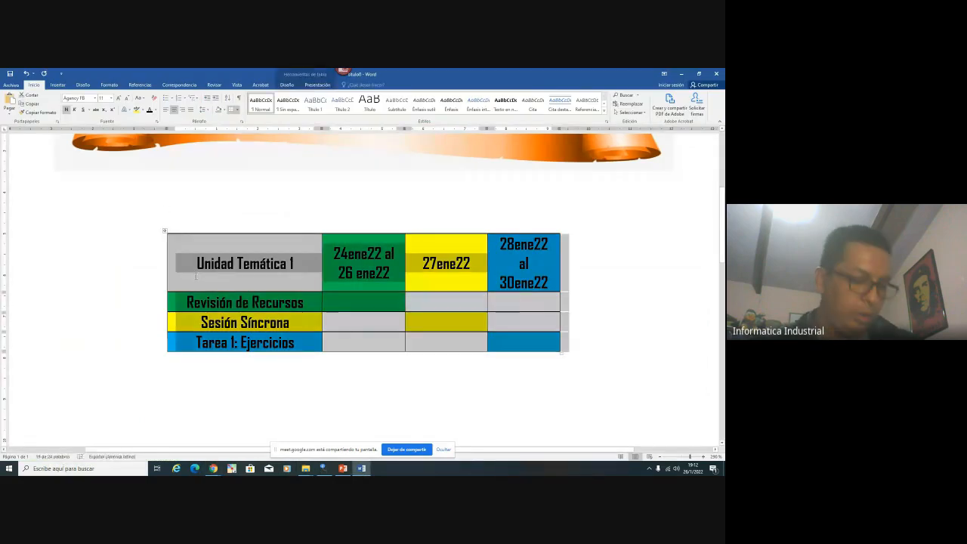
{"action": "key", "text": "ctrl+c"}
{"action": "left_click", "coordinate": [568, 372]}
{"action": "key", "text": "Return"}
{"action": "key", "text": "ctrl+v"}
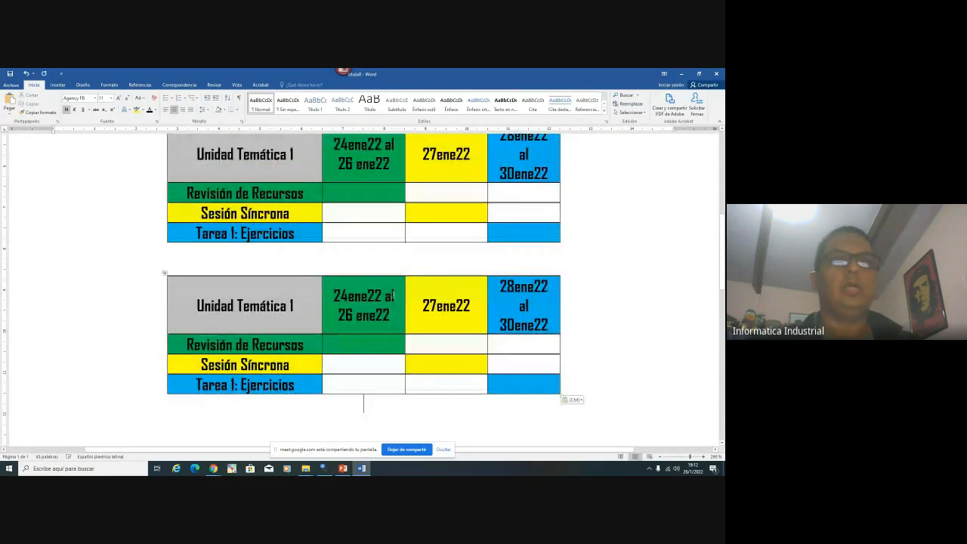
Insert a new date column right of 28ene22 and a new row above Tarea 1
{"action": "right_click", "coordinate": [505, 317]}
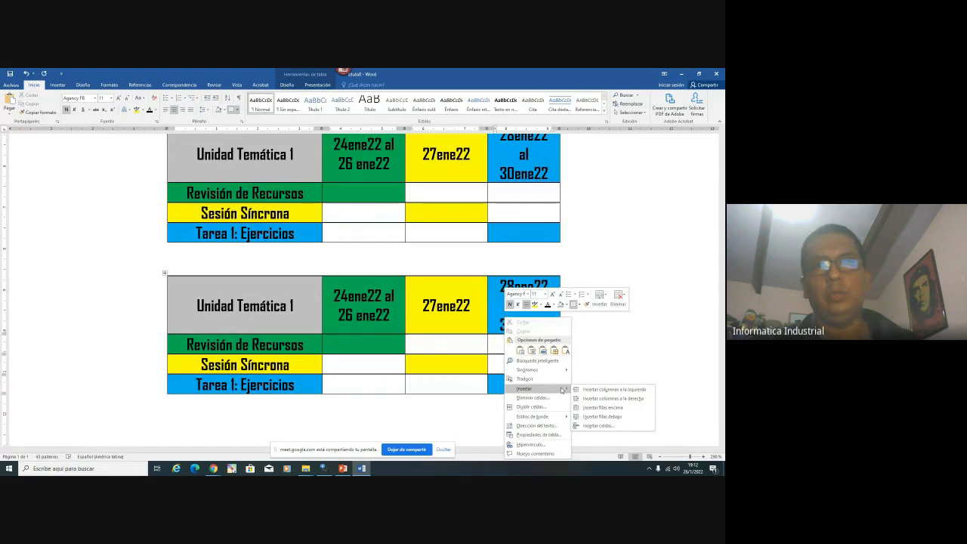
{"action": "left_click", "coordinate": [626, 398]}
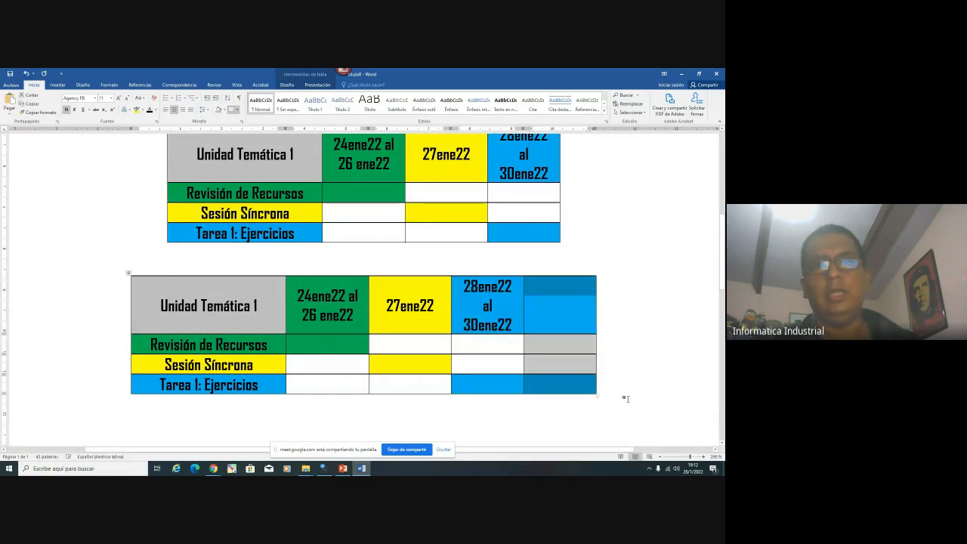
{"action": "right_click", "coordinate": [257, 382]}
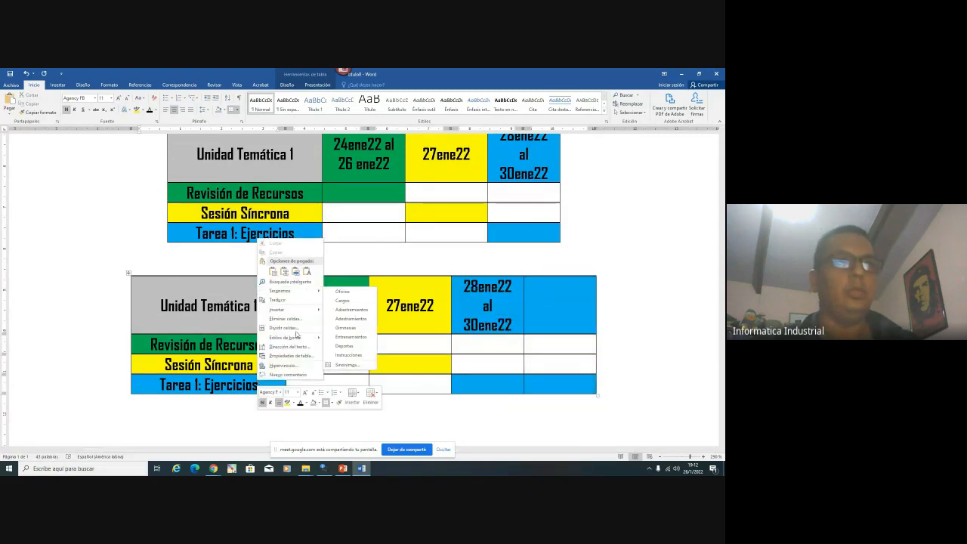
{"action": "mouse_move", "coordinate": [311, 312]}
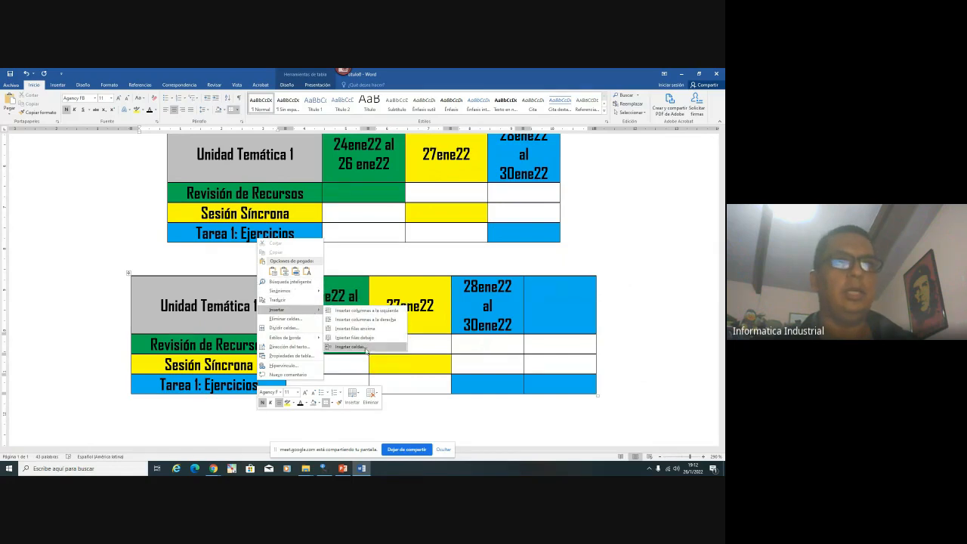
{"action": "left_click", "coordinate": [372, 330]}
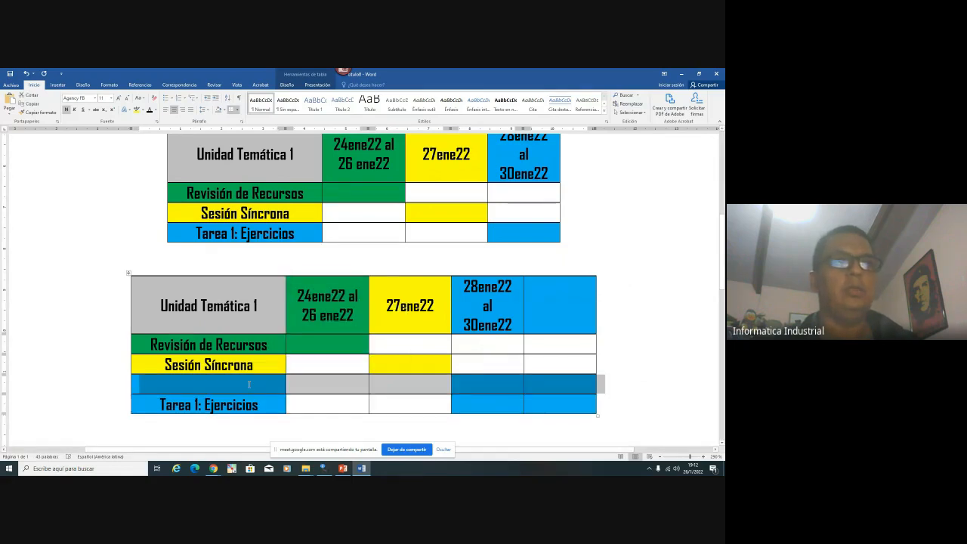
{"action": "left_click", "coordinate": [298, 368]}
Add an empty row below the Tarea 1: Ejercicios row
{"action": "scroll", "coordinate": [161, 300], "scroll_direction": "down", "scroll_amount": 3}
{"action": "left_click_drag", "start_coordinate": [161, 300], "coordinate": [239, 300]}
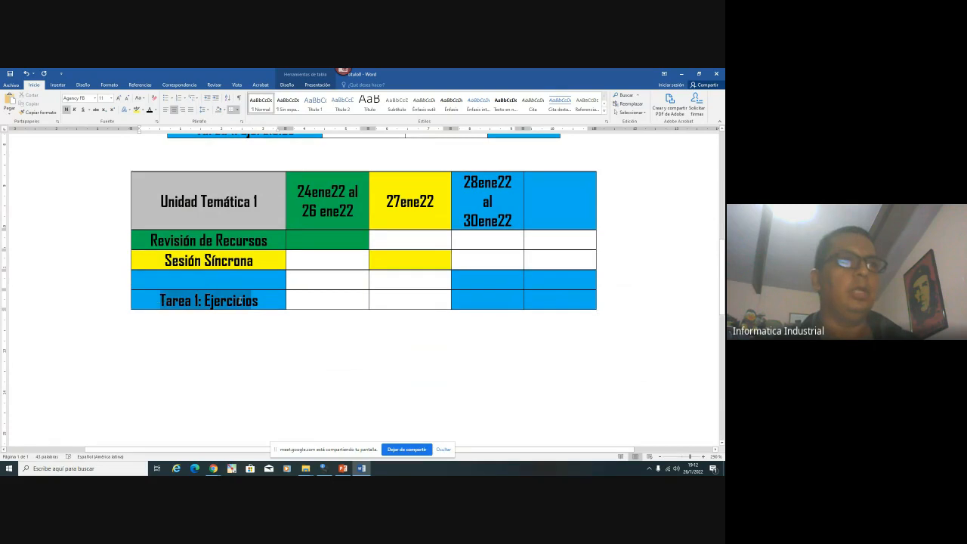
{"action": "right_click", "coordinate": [240, 302]}
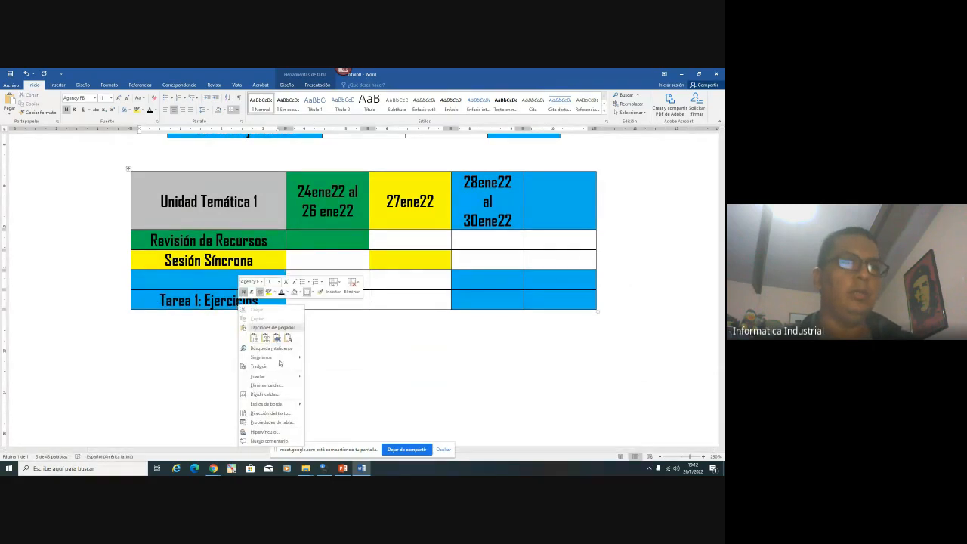
{"action": "mouse_move", "coordinate": [288, 379]}
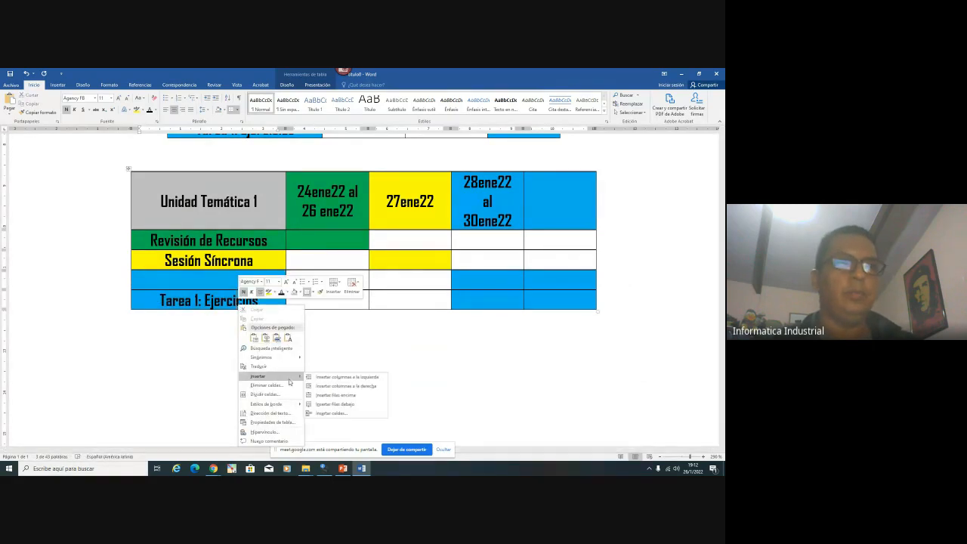
{"action": "left_click", "coordinate": [356, 404]}
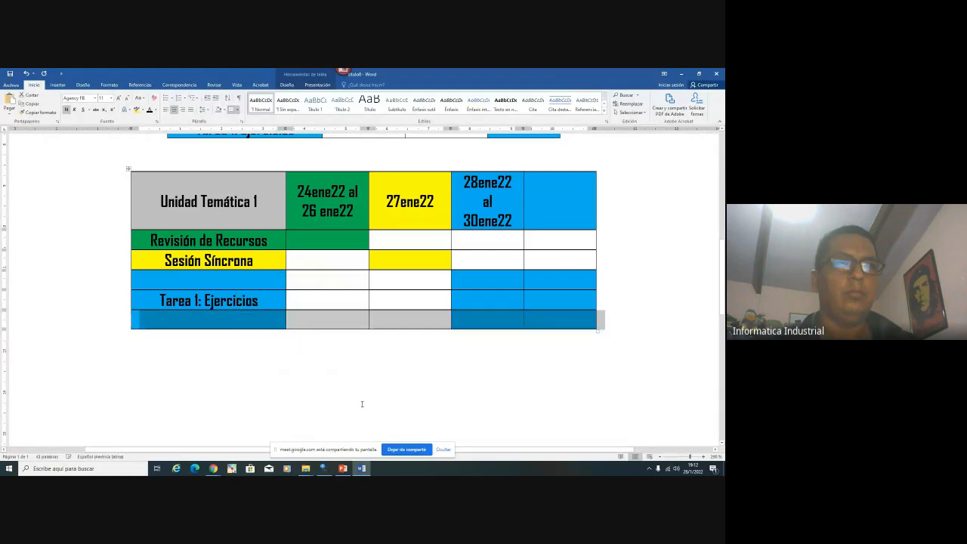
Add another column to the right of the last column, making the table six columns wide
{"action": "right_click", "coordinate": [566, 225]}
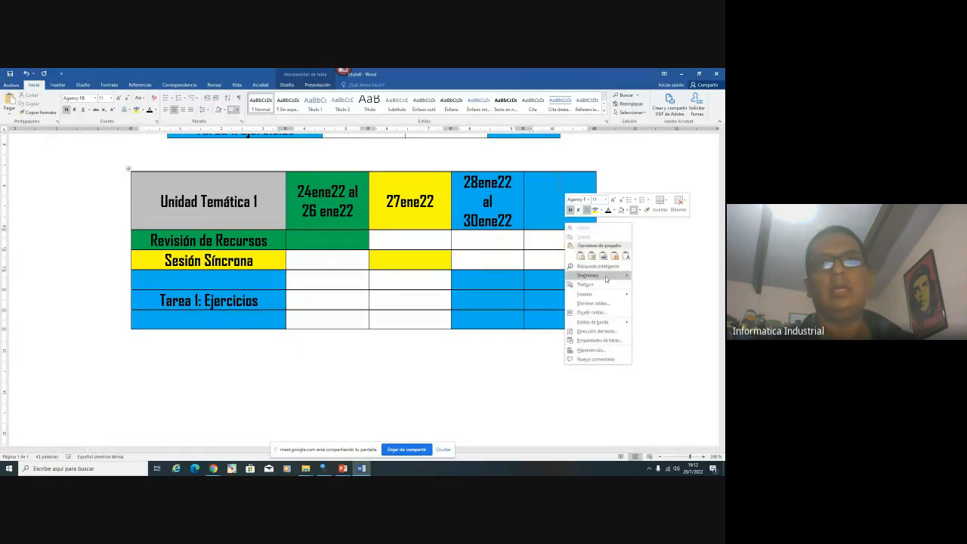
{"action": "mouse_move", "coordinate": [615, 294]}
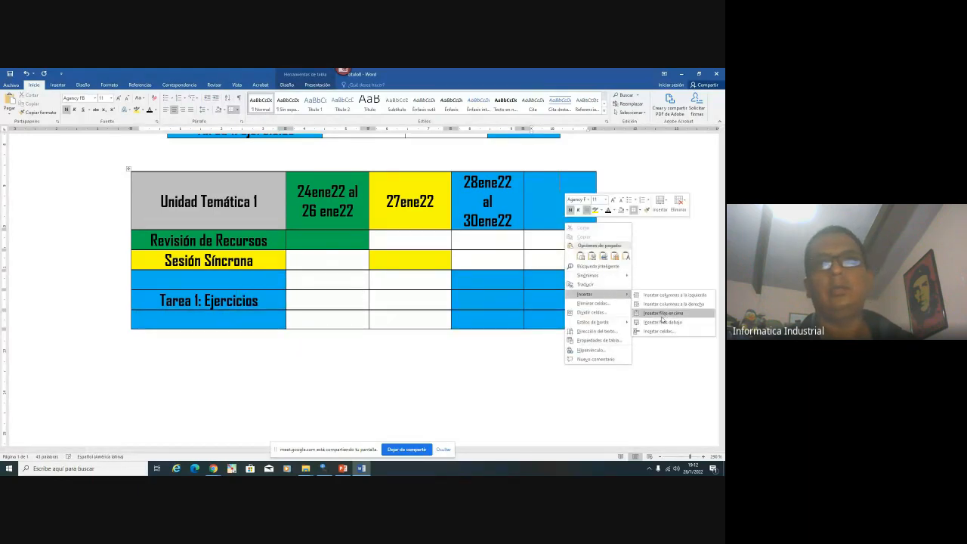
{"action": "left_click", "coordinate": [673, 303]}
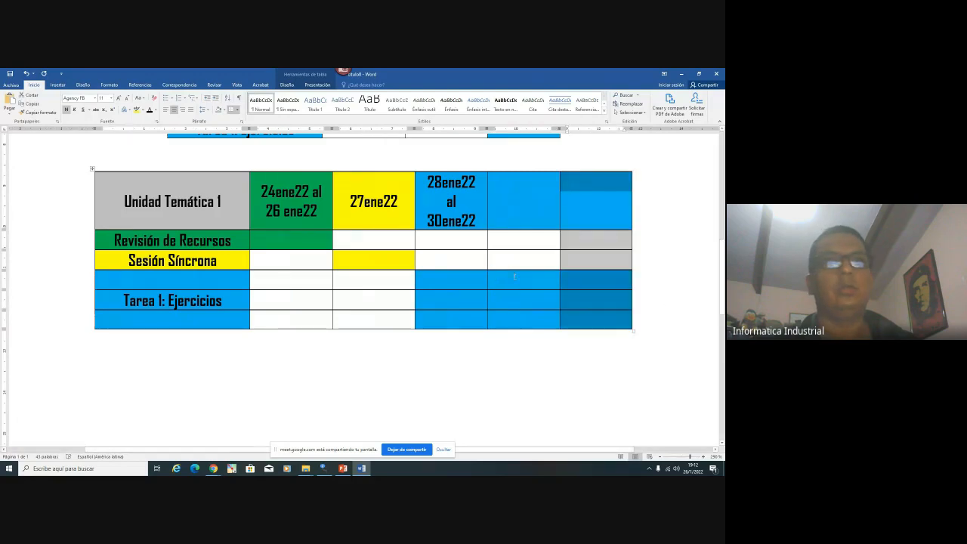
{"action": "left_click_drag", "start_coordinate": [538, 195], "coordinate": [675, 320]}
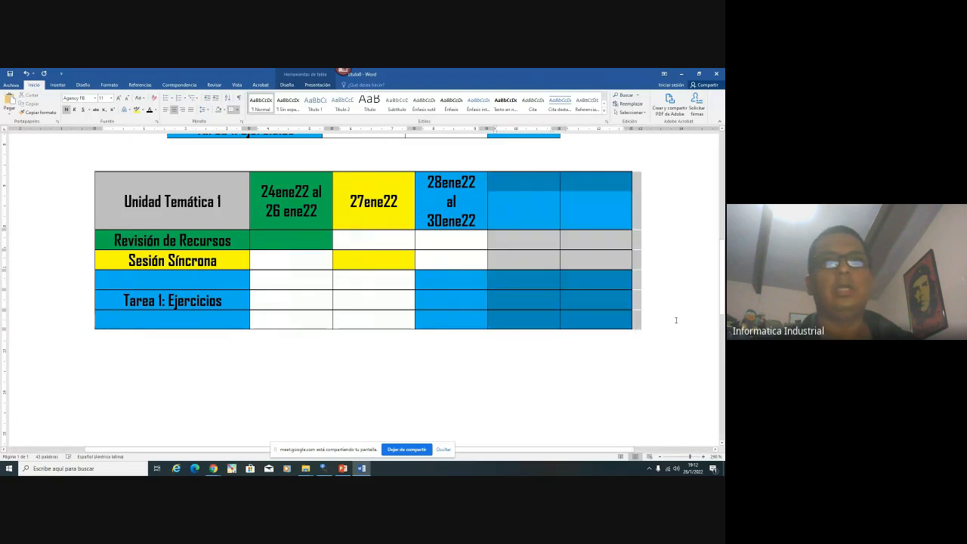
Remove the shading from the last two columns and the bottom two rows
{"action": "left_click", "coordinate": [226, 110]}
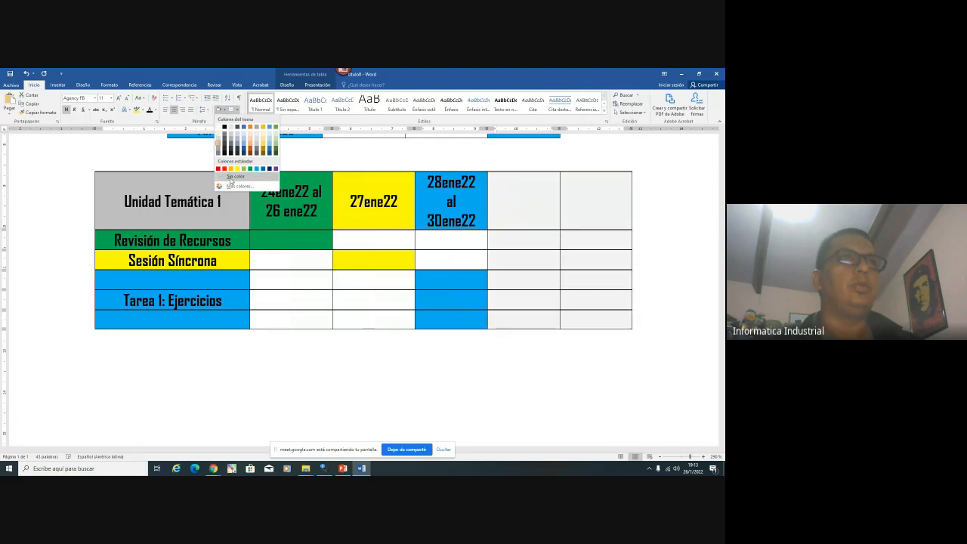
{"action": "left_click", "coordinate": [219, 133]}
{"action": "left_click", "coordinate": [491, 282]}
{"action": "left_click_drag", "start_coordinate": [482, 299], "coordinate": [97, 312]}
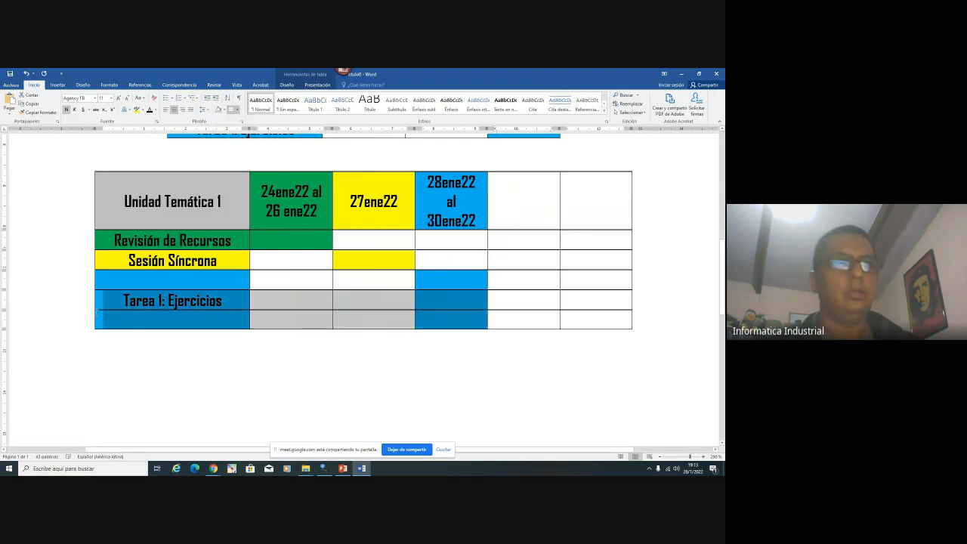
{"action": "left_click", "coordinate": [218, 109]}
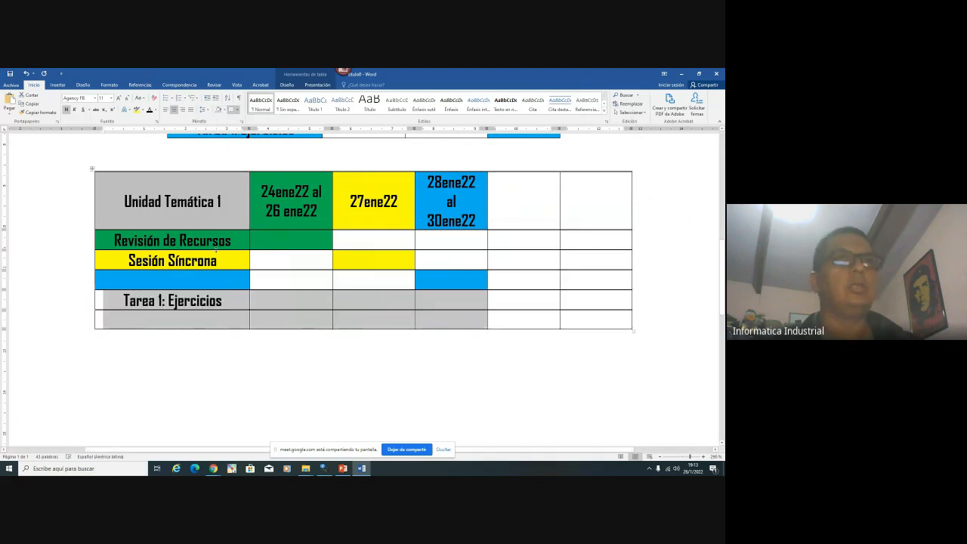
Move the Tarea 1: Ejercicios label into the blue row's empty first cell
{"action": "left_click", "coordinate": [160, 300]}
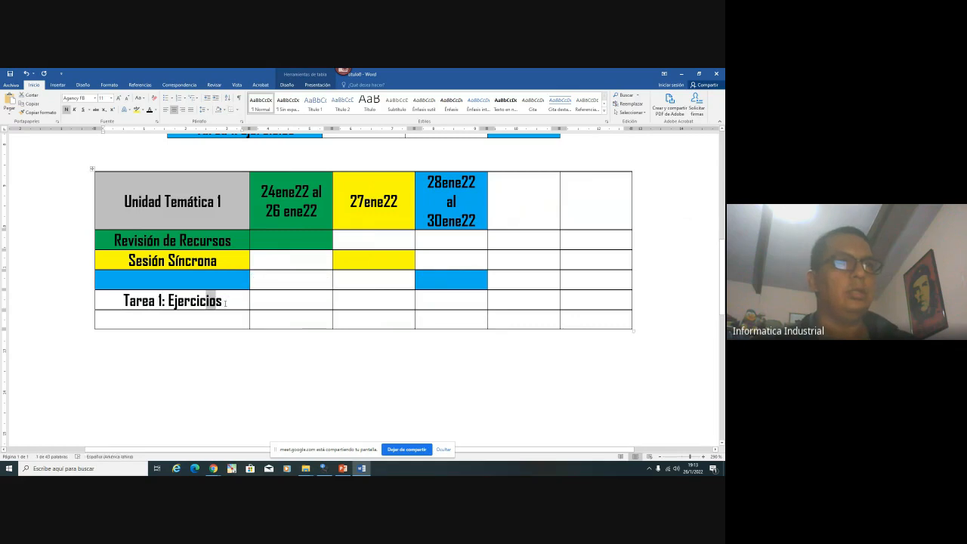
{"action": "left_click_drag", "start_coordinate": [218, 300], "coordinate": [130, 303]}
{"action": "key", "text": "ctrl+c"}
{"action": "key", "text": "Delete"}
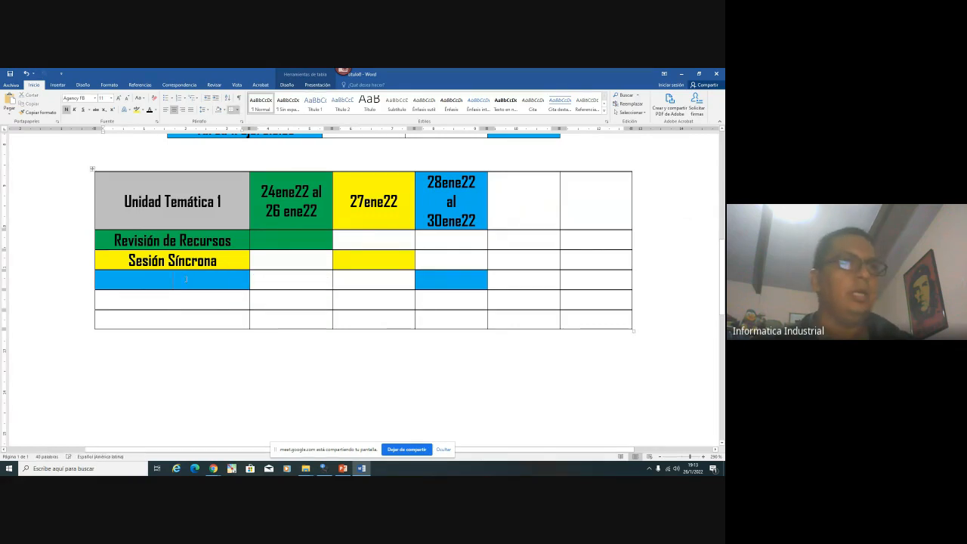
{"action": "left_click", "coordinate": [186, 281]}
{"action": "key", "text": "ctrl+v"}
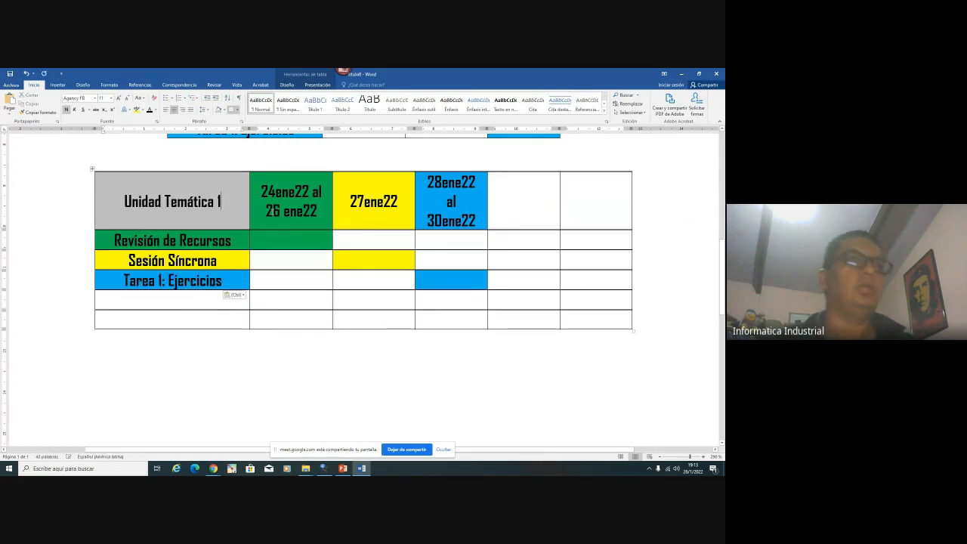
Retitle the copied table Unidad Temática 2 and check the calendar for the next dates
{"action": "double_click", "coordinate": [219, 201]}
{"action": "type", "text": "2"}
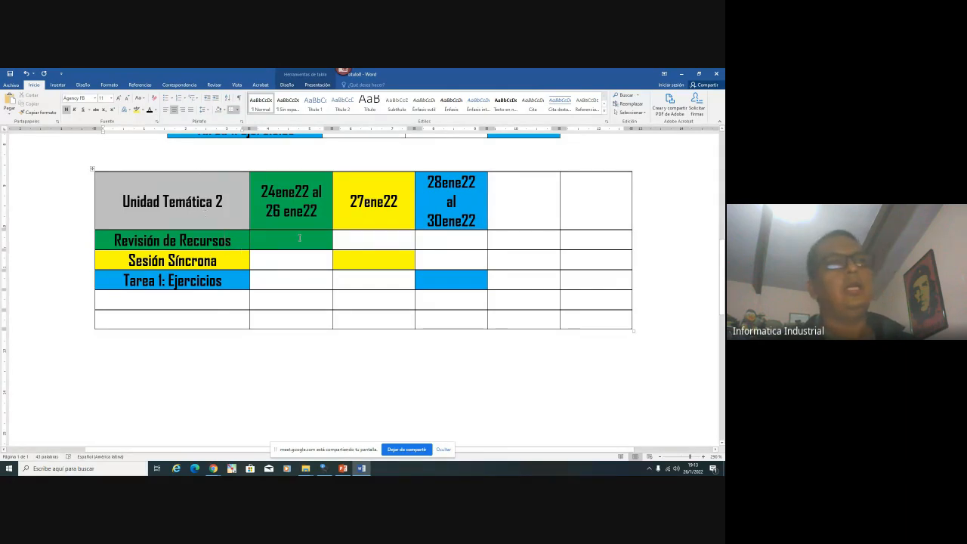
{"action": "left_click", "coordinate": [693, 468]}
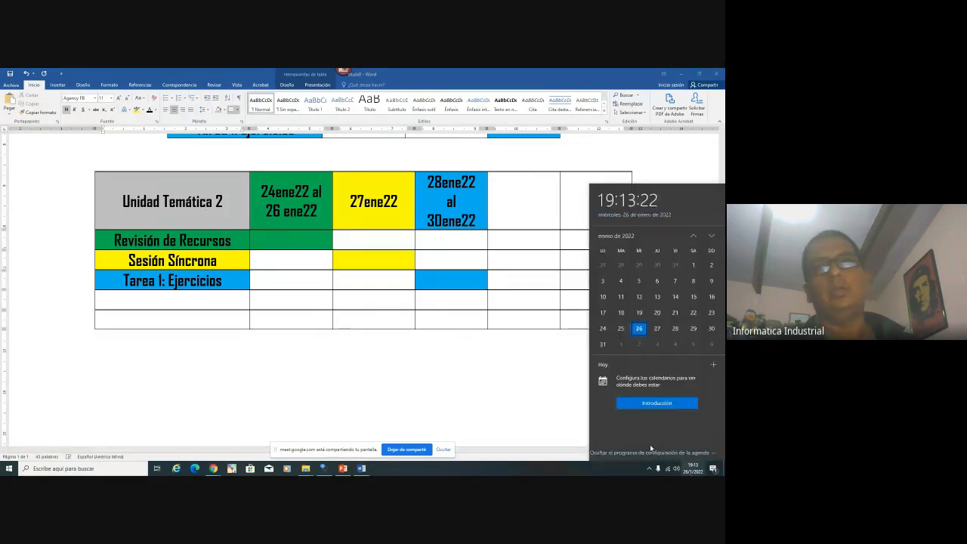
Change the green cell's dates to 31ene22 al 01feb22, split across lines
{"action": "double_click", "coordinate": [269, 190]}
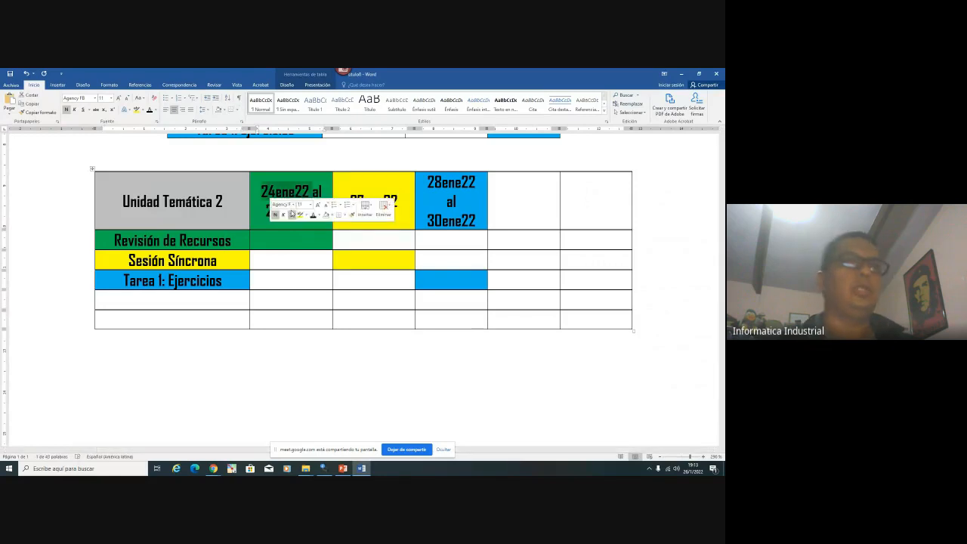
{"action": "left_click", "coordinate": [291, 211]}
{"action": "key", "text": "Delete"}
{"action": "type", "text": "31"}
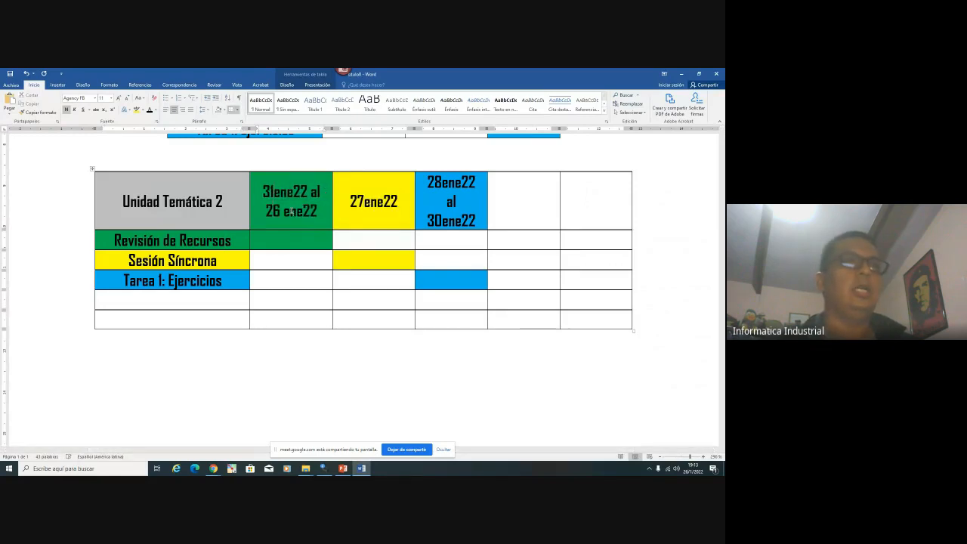
{"action": "key", "text": "BackSpace"}
{"action": "key", "text": "BackSpace"}
{"action": "key", "text": "BackSpace"}
{"action": "type", "text": "01"}
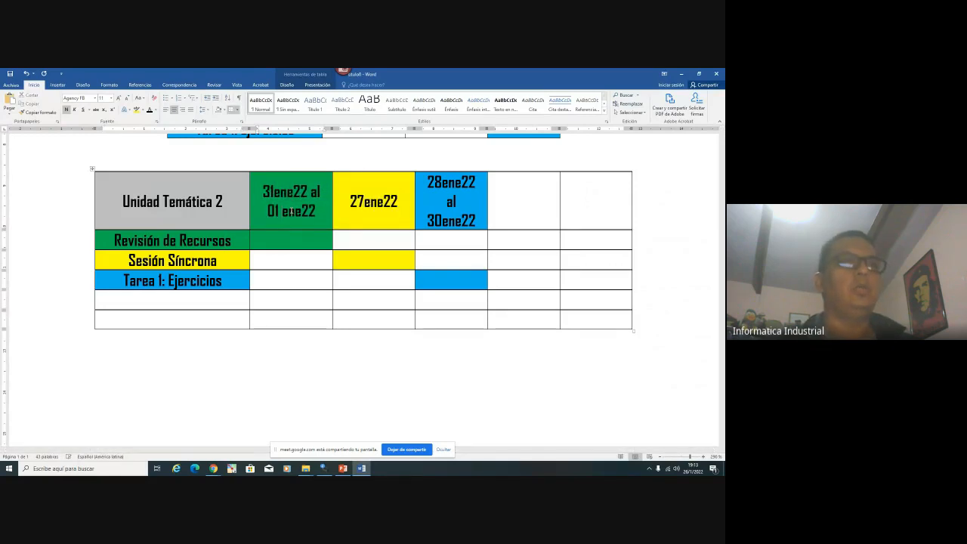
{"action": "key", "text": "Delete"}
{"action": "key", "text": "Delete"}
{"action": "key", "text": "Delete"}
{"action": "type", "text": "feb"}
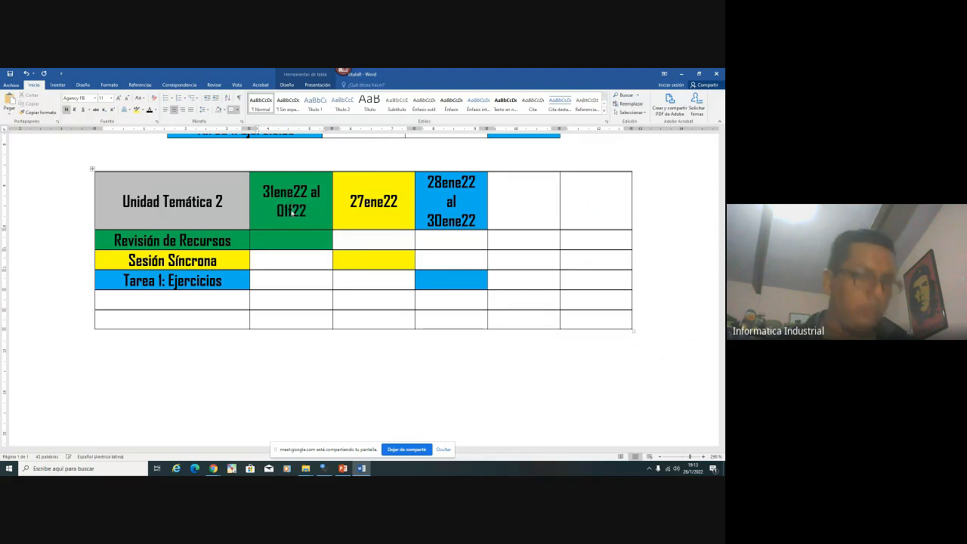
{"action": "key", "text": "Return"}
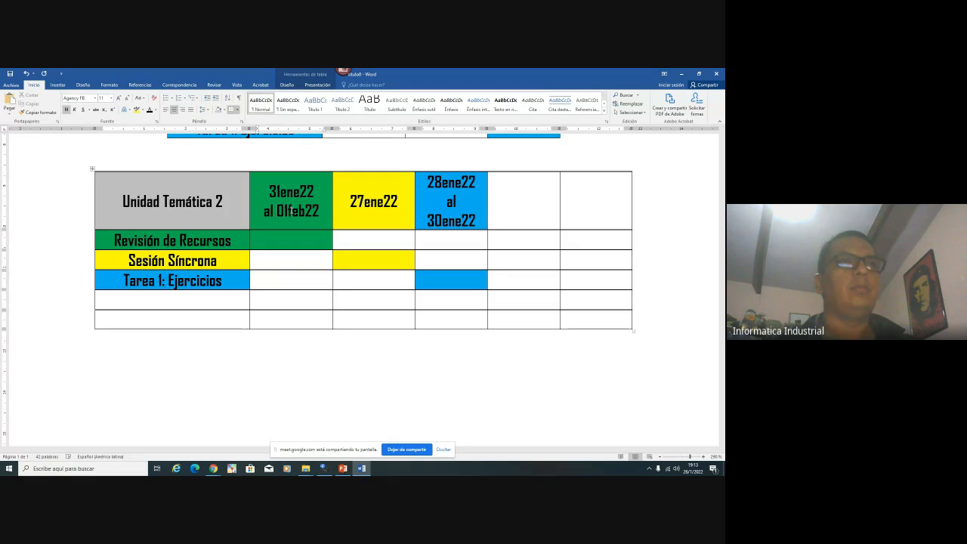
{"action": "key", "text": "Return"}
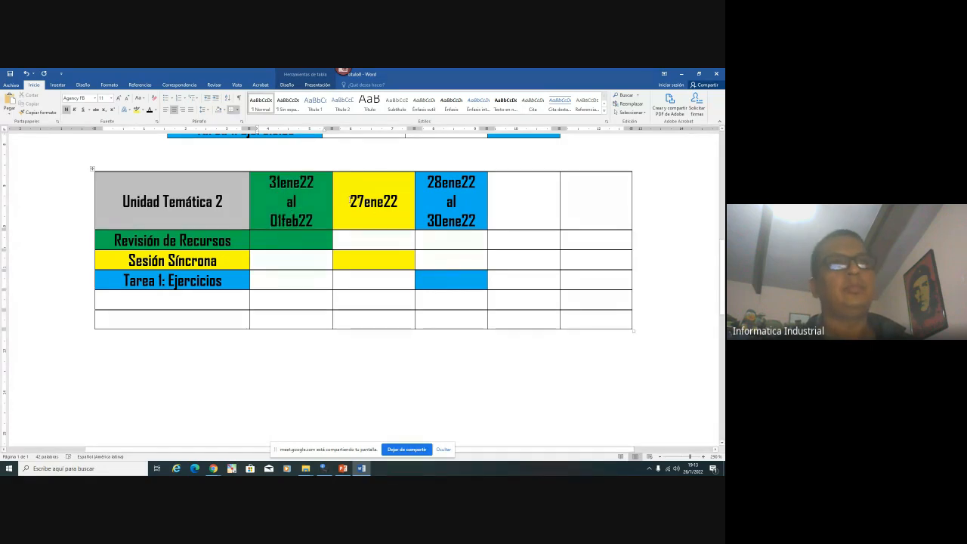
Change the yellow cell's date from 27ene22 to 02feb22
{"action": "double_click", "coordinate": [349, 201]}
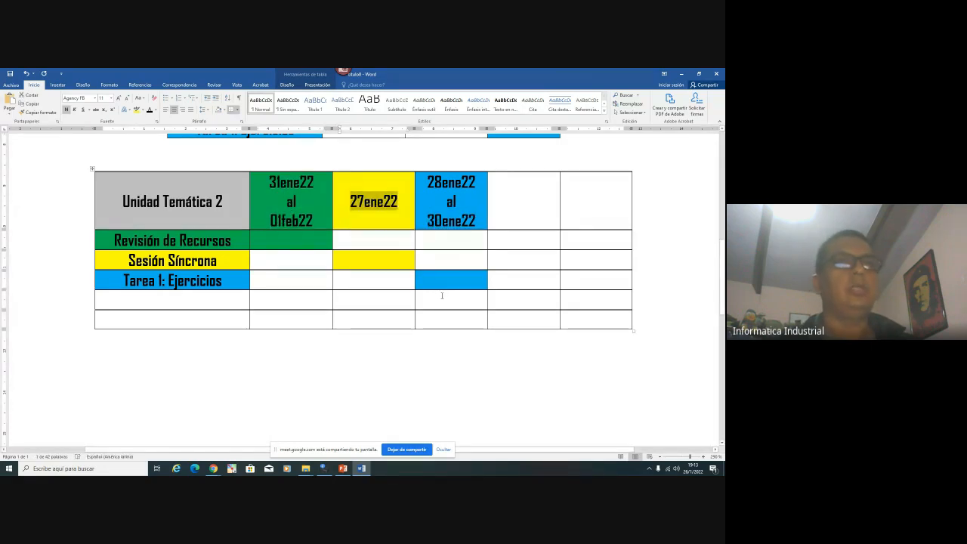
{"action": "key", "text": "Left"}
{"action": "key", "text": "Delete"}
{"action": "key", "text": "Delete"}
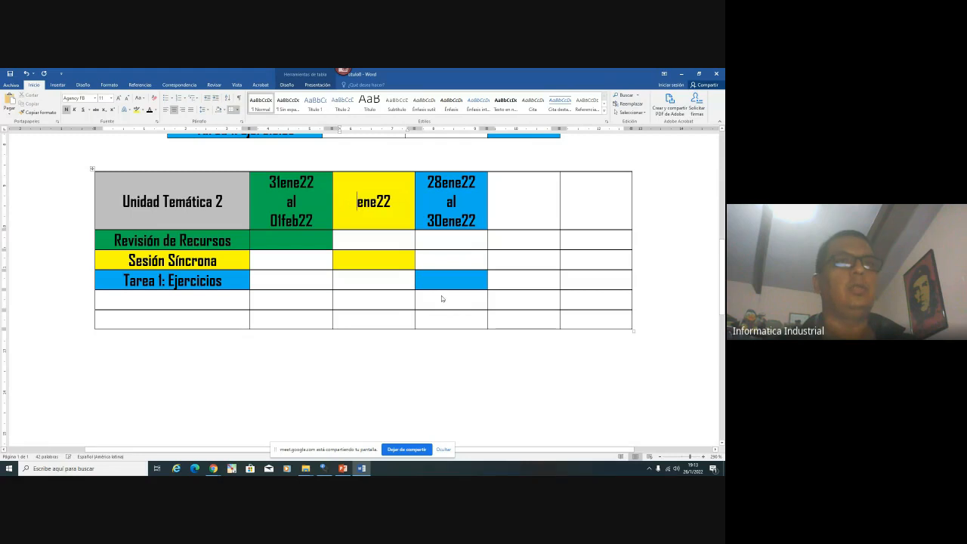
{"action": "type", "text": "02feb"}
{"action": "key", "text": "Delete"}
{"action": "key", "text": "Delete"}
{"action": "key", "text": "Delete"}
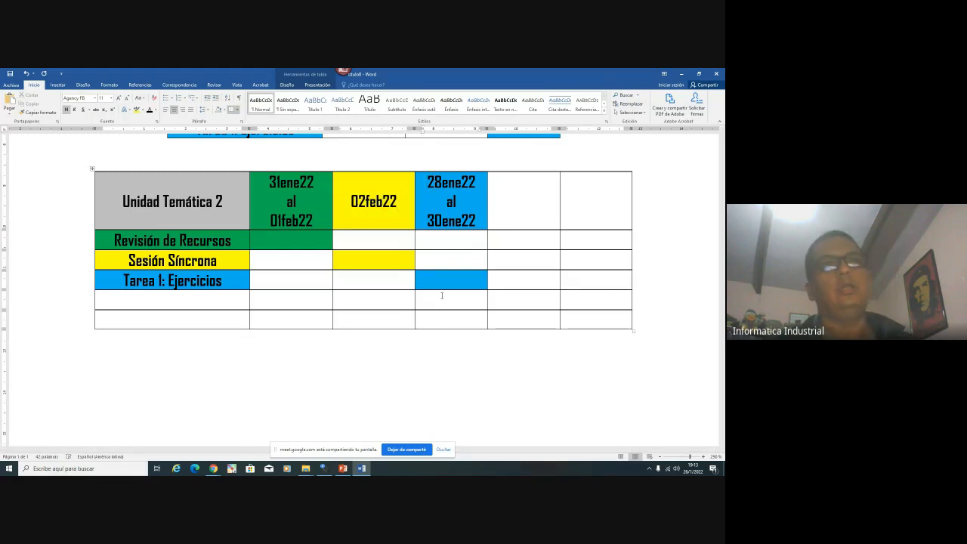
Change the blue cell's dates to 03feb22 al 04feb22 and recheck the calendar
{"action": "key", "text": "Delete"}
{"action": "key", "text": "Delete"}
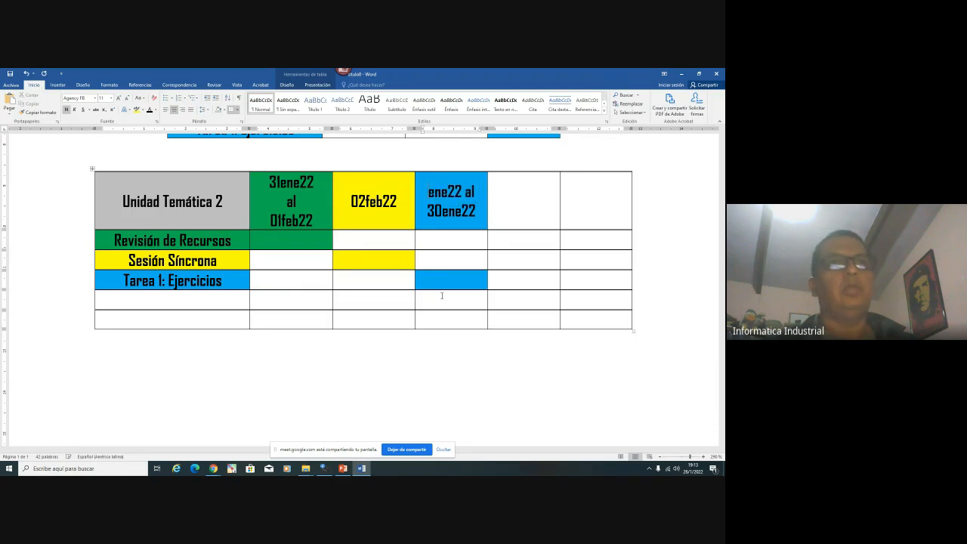
{"action": "type", "text": "03"}
{"action": "key", "text": "Delete"}
{"action": "key", "text": "Delete"}
{"action": "key", "text": "Delete"}
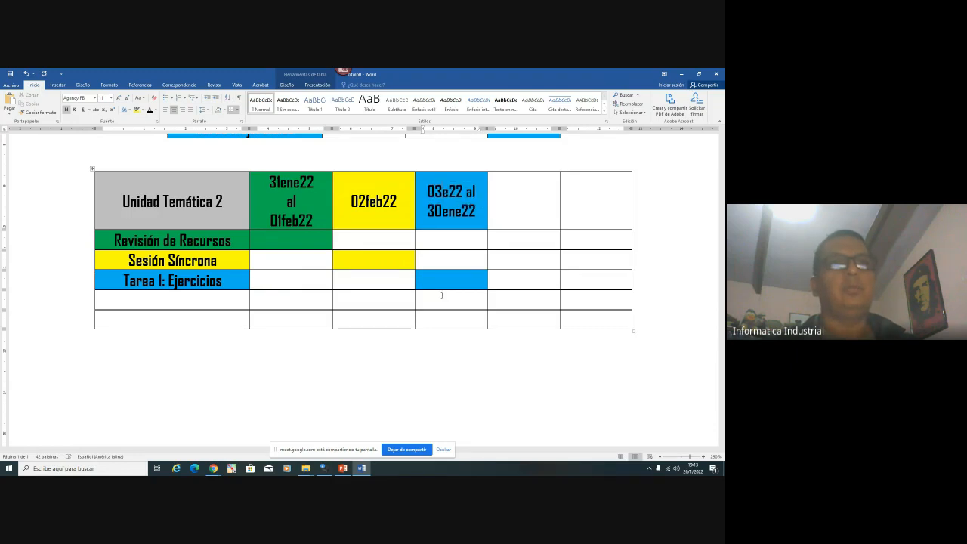
{"action": "type", "text": "feb"}
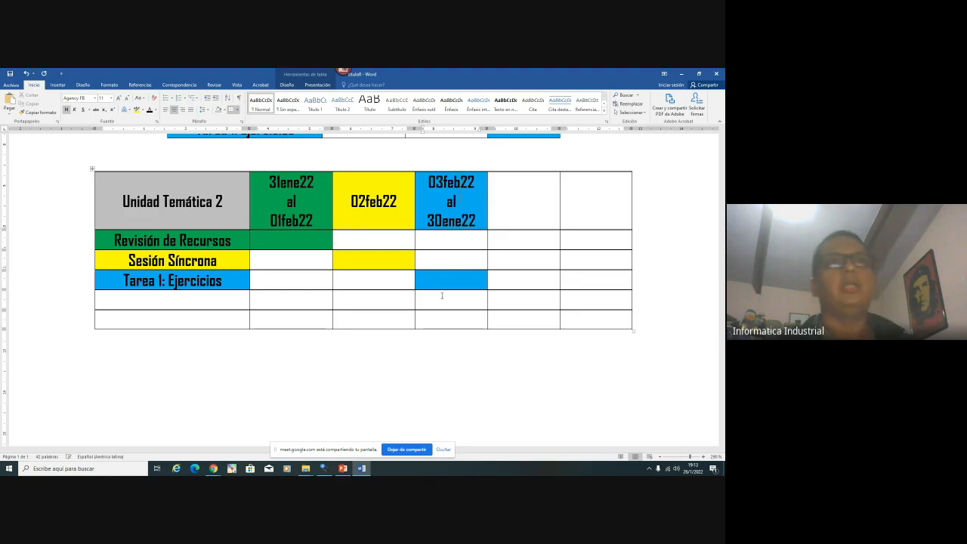
{"action": "key", "text": "Delete"}
{"action": "key", "text": "Delete"}
{"action": "type", "text": "04"}
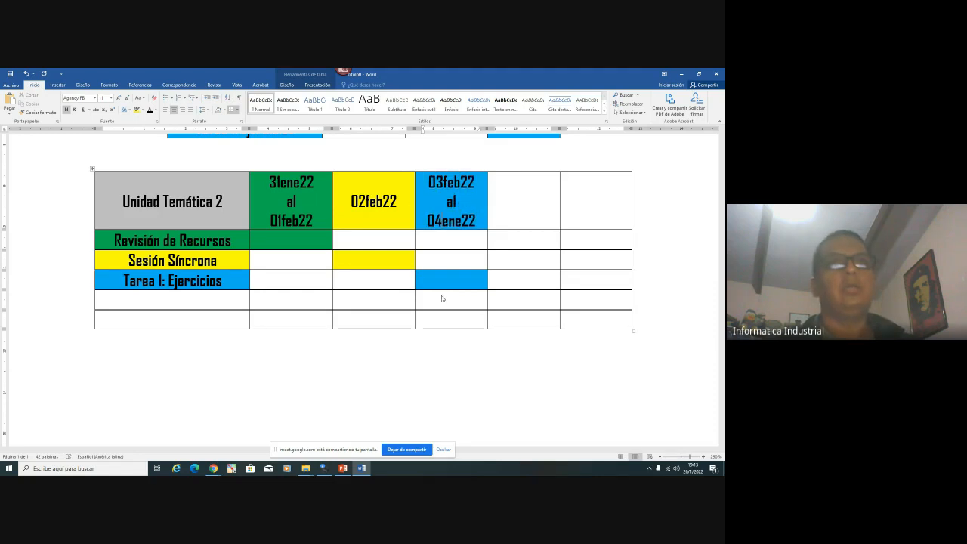
{"action": "key", "text": "Delete"}
{"action": "key", "text": "Delete"}
{"action": "key", "text": "Delete"}
{"action": "type", "text": "feb"}
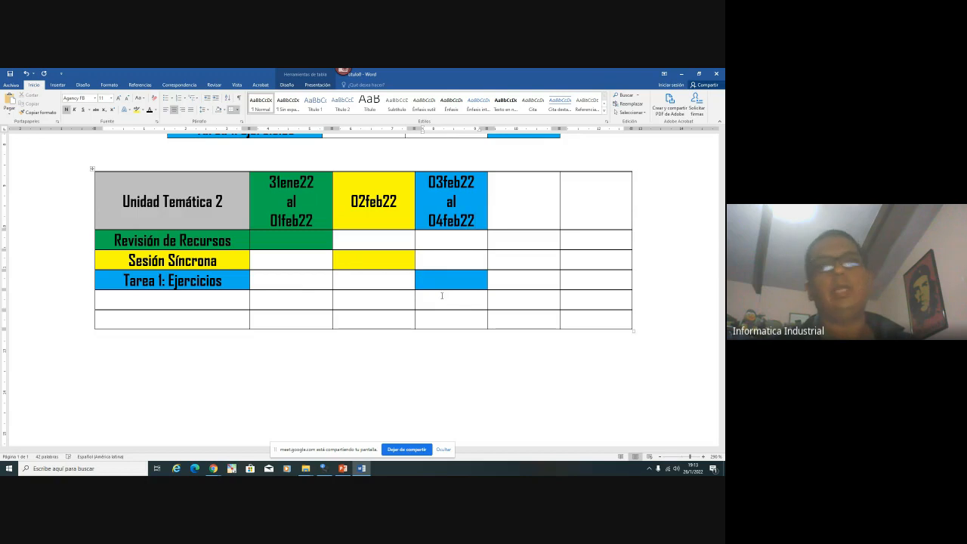
{"action": "left_click", "coordinate": [693, 468]}
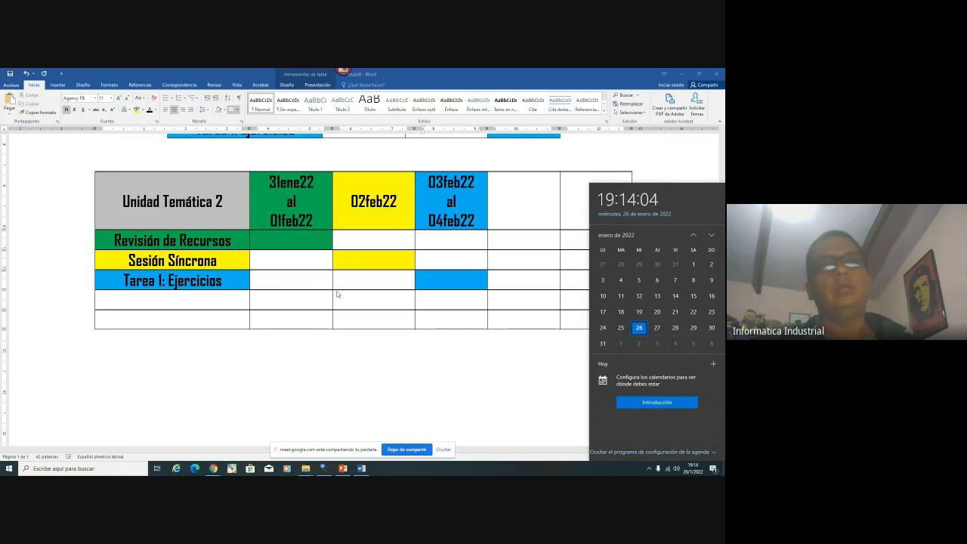
Enter 07feb22 in the fifth header and 08feb22 al 09feb22 on two lines in the sixth
{"action": "left_click", "coordinate": [513, 200]}
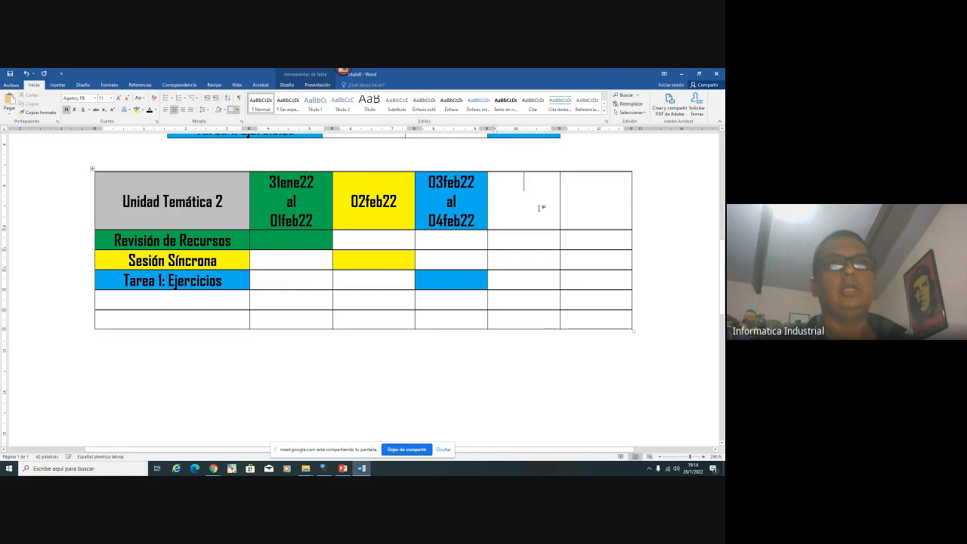
{"action": "type", "text": "07"}
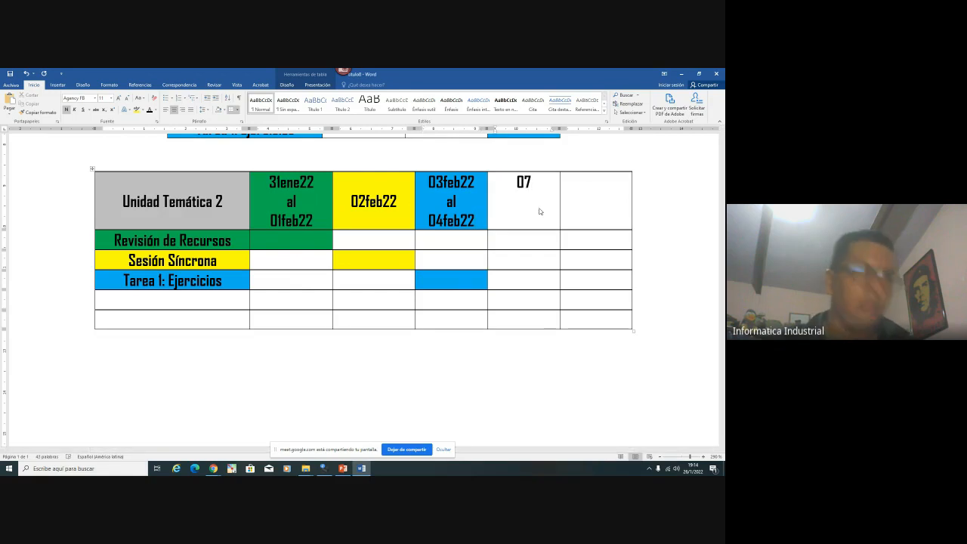
{"action": "type", "text": "feb22"}
{"action": "key", "text": "Tab"}
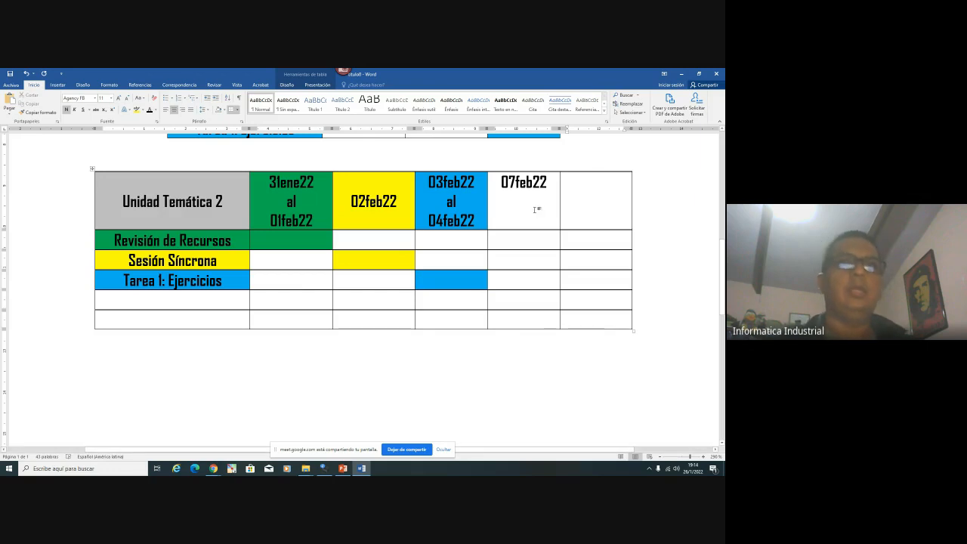
{"action": "type", "text": "08"}
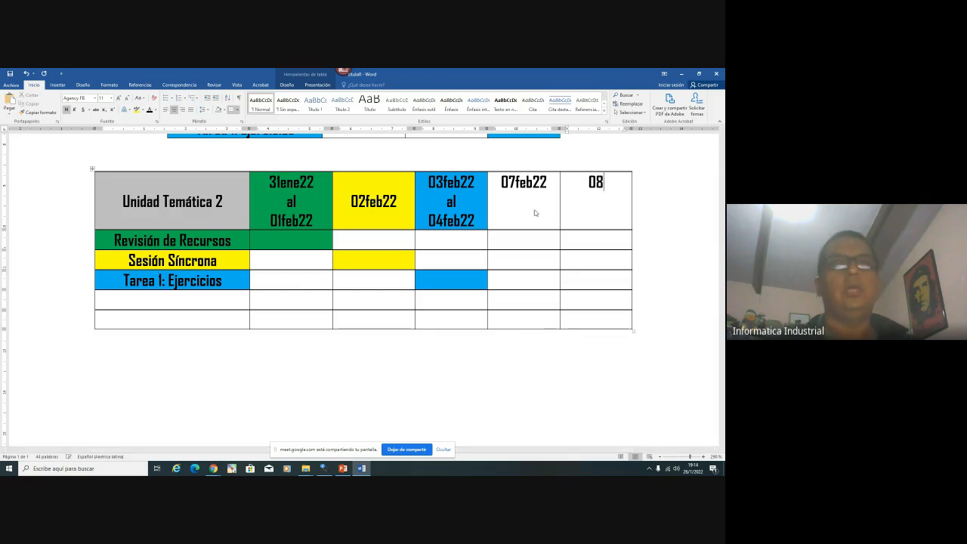
{"action": "type", "text": "feb22"}
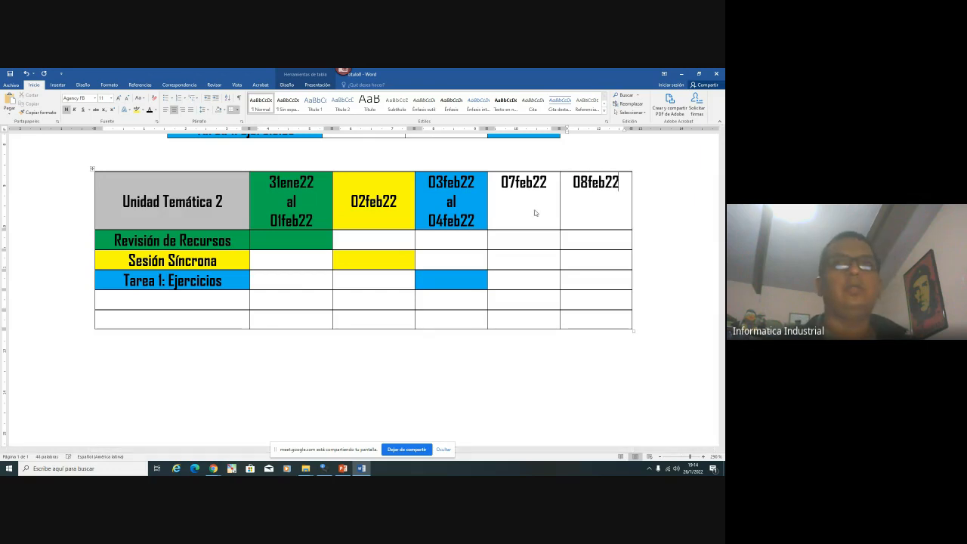
{"action": "key", "text": "Return"}
{"action": "type", "text": "al"}
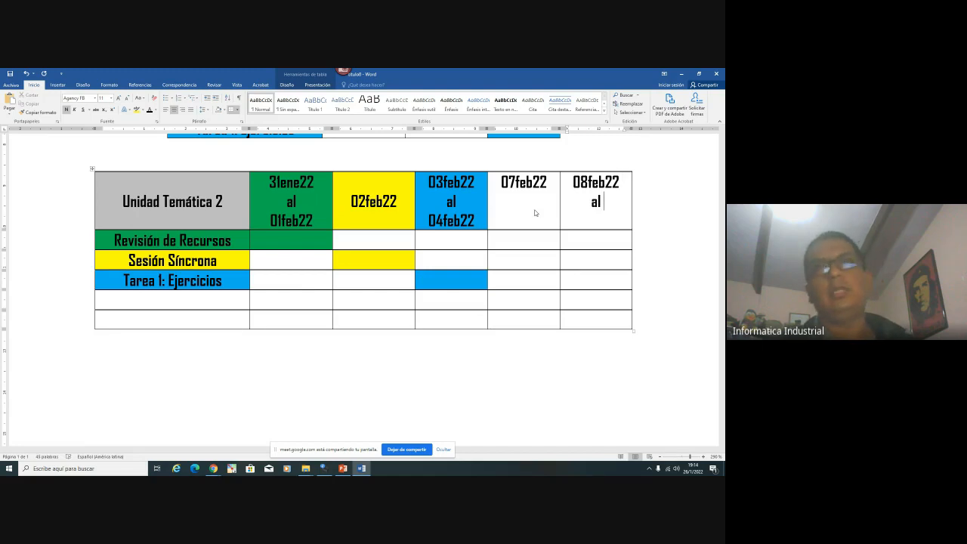
{"action": "type", "text": " 09"}
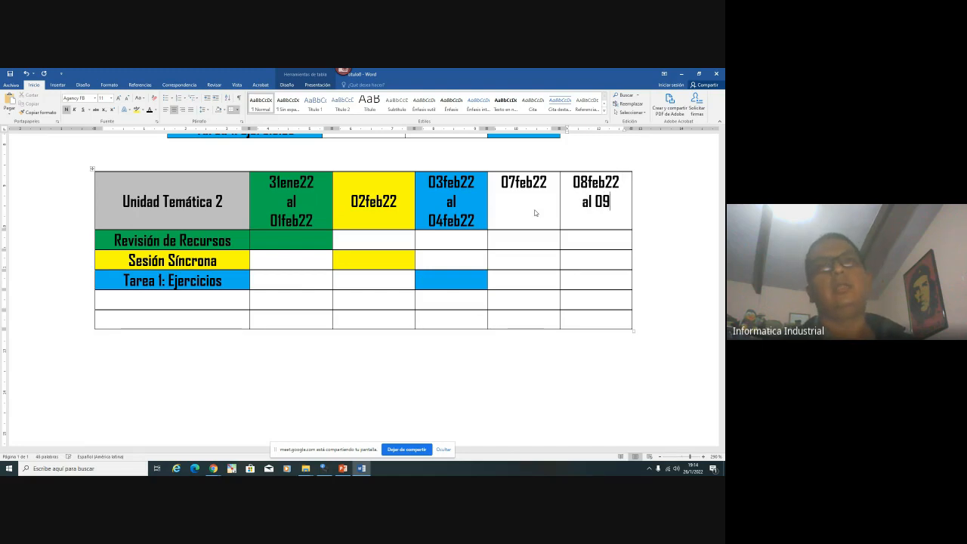
{"action": "type", "text": "feb22"}
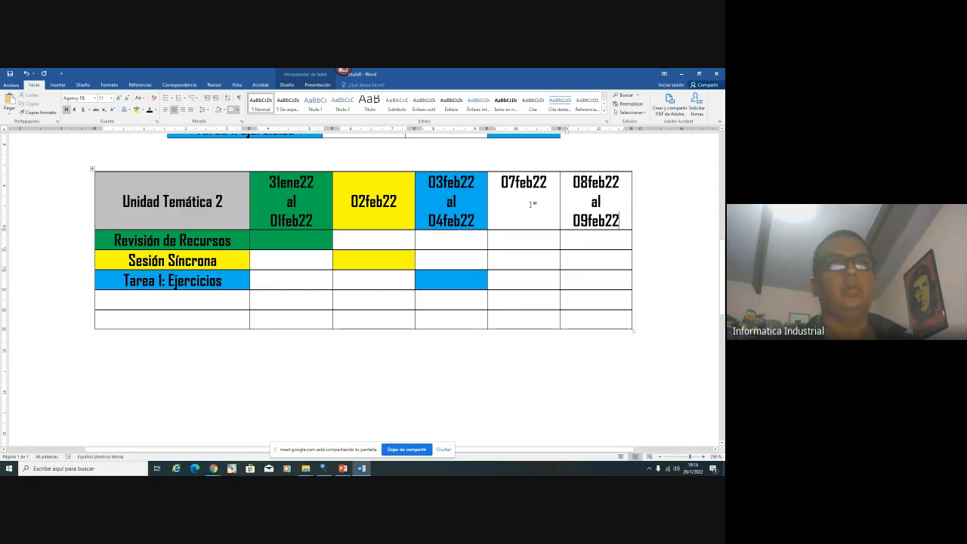
Set the whole table's cell vertical alignment to Centro in Table Properties
{"action": "right_click", "coordinate": [92, 169]}
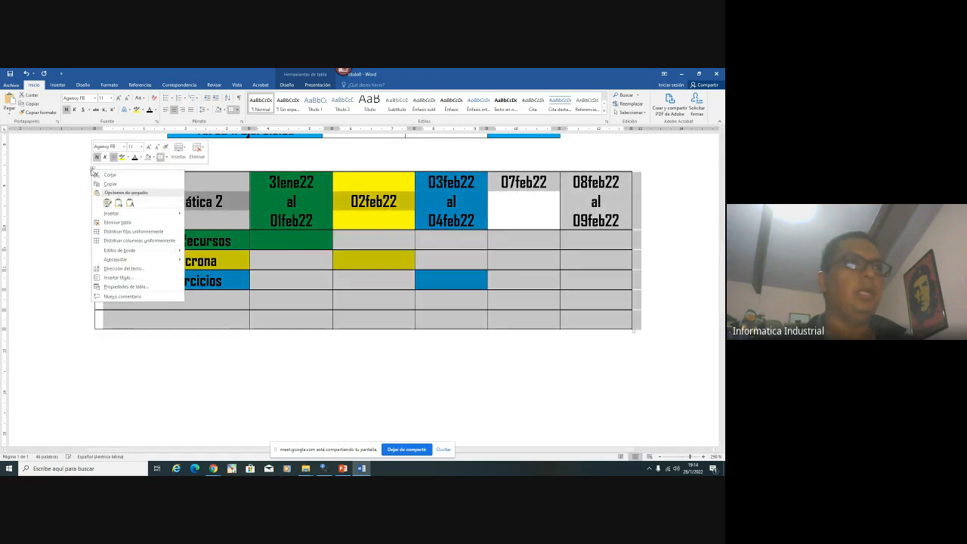
{"action": "left_click", "coordinate": [117, 286]}
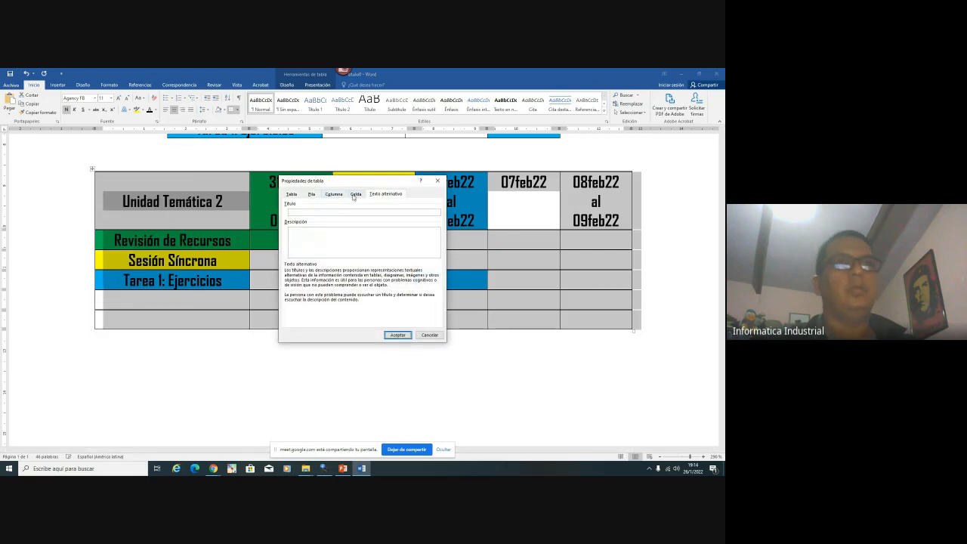
{"action": "left_click", "coordinate": [355, 194]}
{"action": "left_click", "coordinate": [321, 238]}
{"action": "key", "text": "Return"}
{"action": "left_click", "coordinate": [327, 273]}
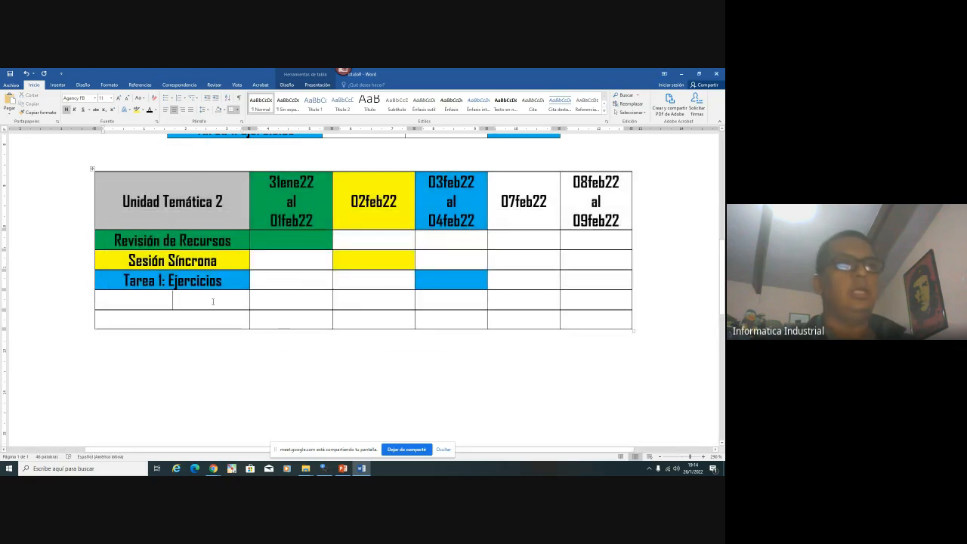
Place the caret at the end of the yellow row's Sesión Síncrona label
{"action": "left_click", "coordinate": [228, 264]}
{"action": "scroll", "coordinate": [233, 264], "scroll_direction": "up", "scroll_amount": 2}
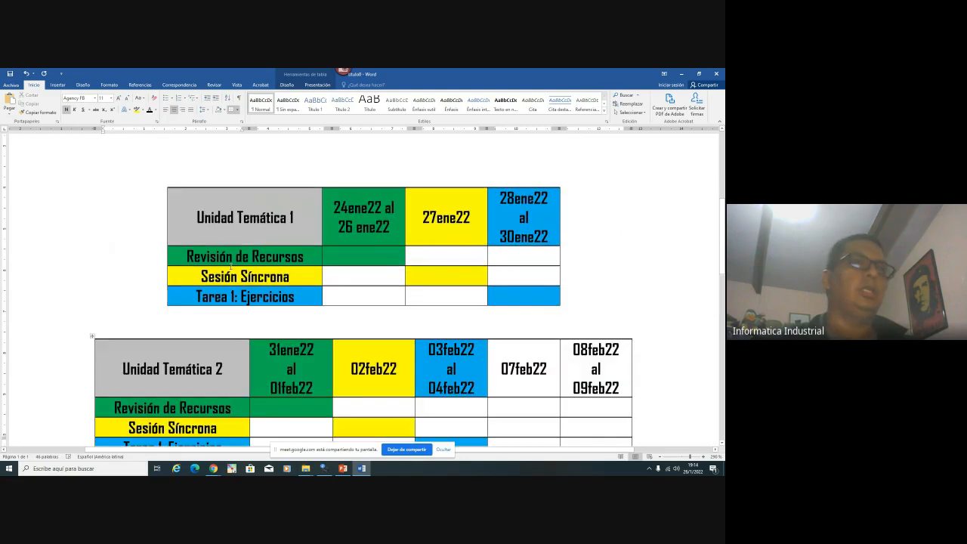
{"action": "scroll", "coordinate": [233, 263], "scroll_direction": "down", "scroll_amount": 4}
{"action": "scroll", "coordinate": [234, 264], "scroll_direction": "up", "scroll_amount": 3}
{"action": "scroll", "coordinate": [288, 195], "scroll_direction": "down", "scroll_amount": 1}
{"action": "scroll", "coordinate": [275, 251], "scroll_direction": "down", "scroll_amount": 6}
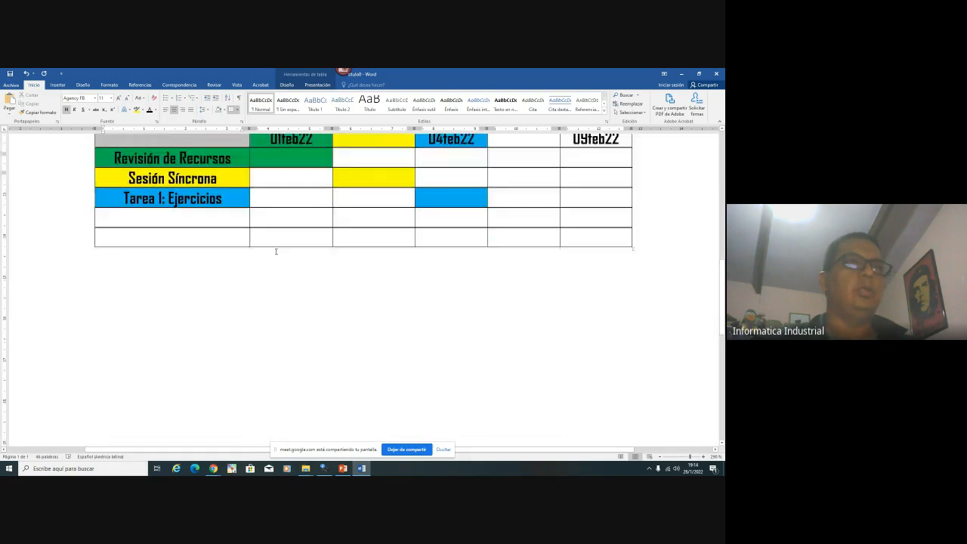
{"action": "scroll", "coordinate": [275, 252], "scroll_direction": "up", "scroll_amount": 5}
Make the label Sesión Síncrona 2 and fill the empty rows with Sesión Síncrona 3 and Tarea 2: Resumen
{"action": "type", "text": "2"}
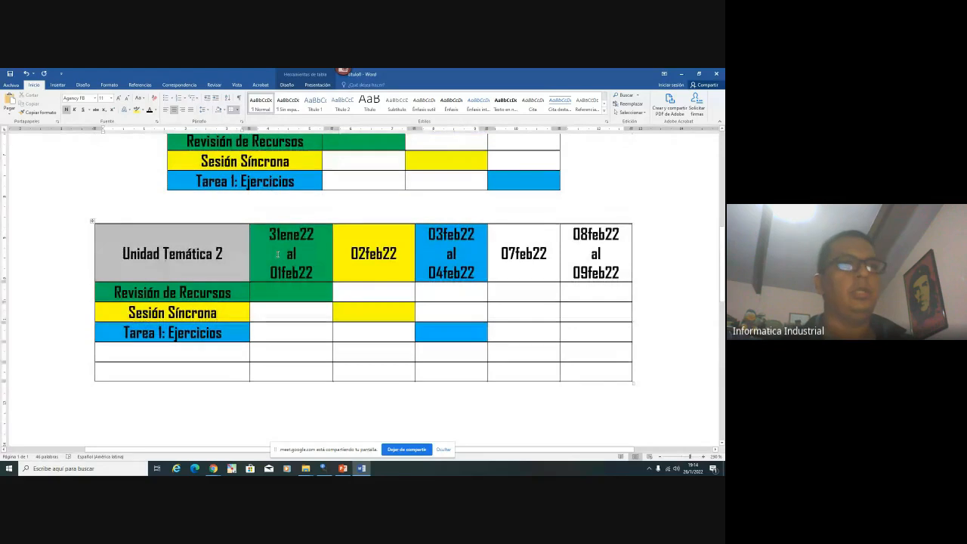
{"action": "key", "text": "Down"}
{"action": "key", "text": "Down"}
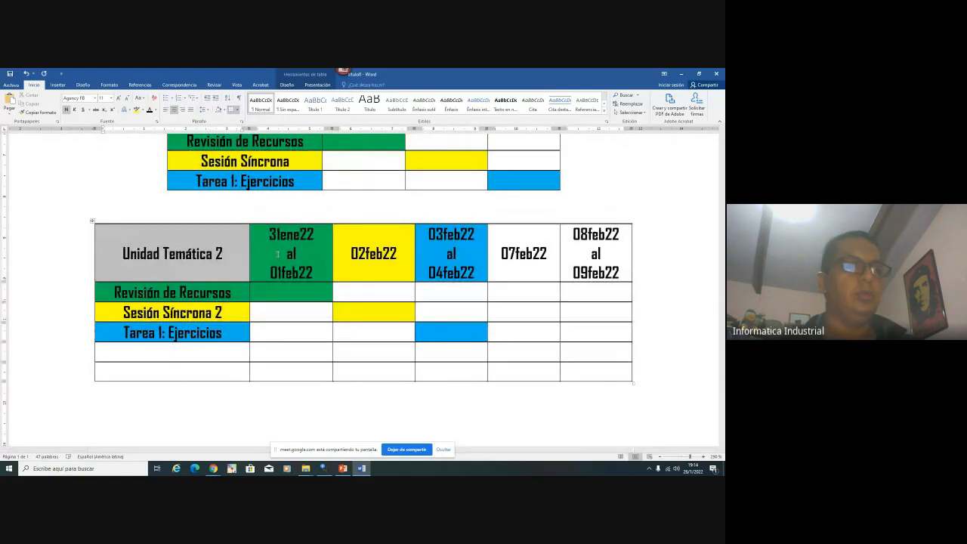
{"action": "type", "text": "Sesi"}
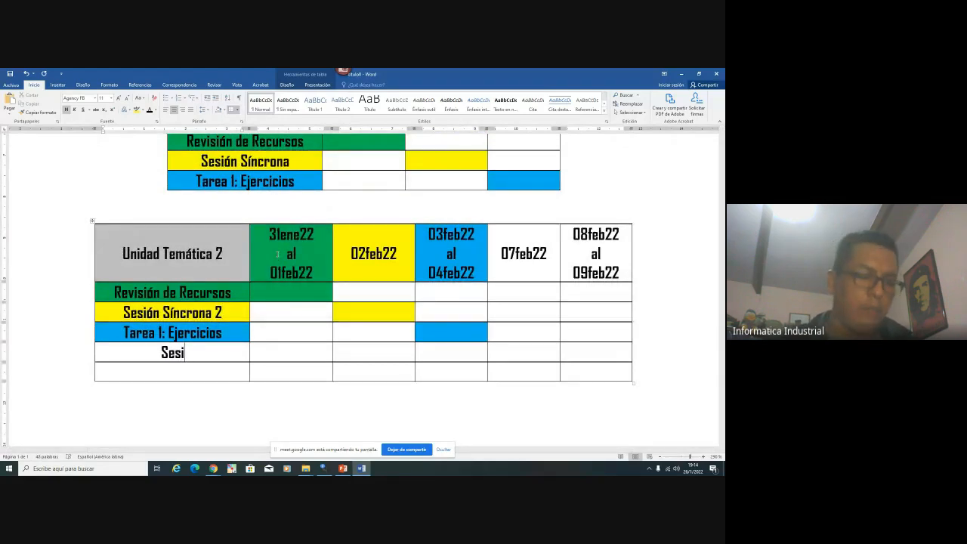
{"action": "type", "text": "ón S"}
{"action": "type", "text": "ínc"}
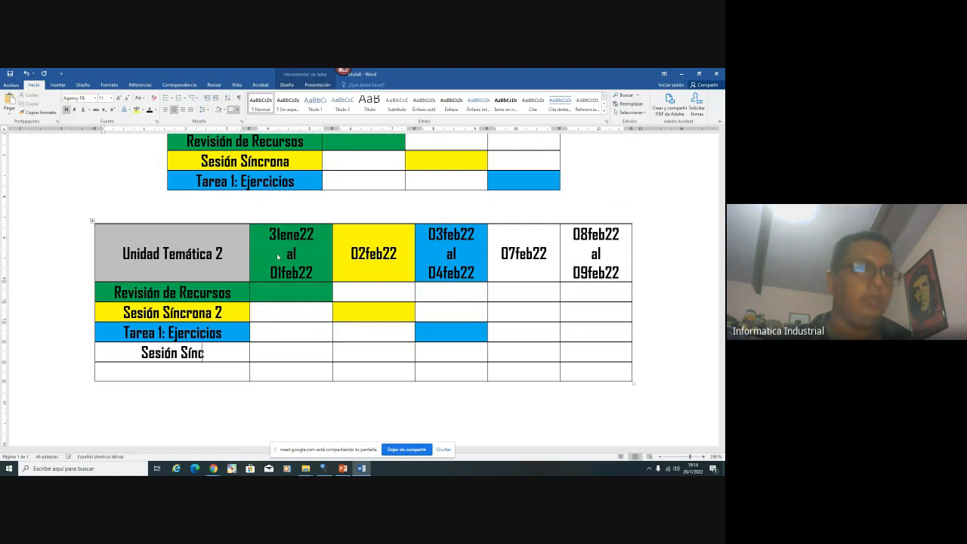
{"action": "type", "text": "rona 3Tarea 2"}
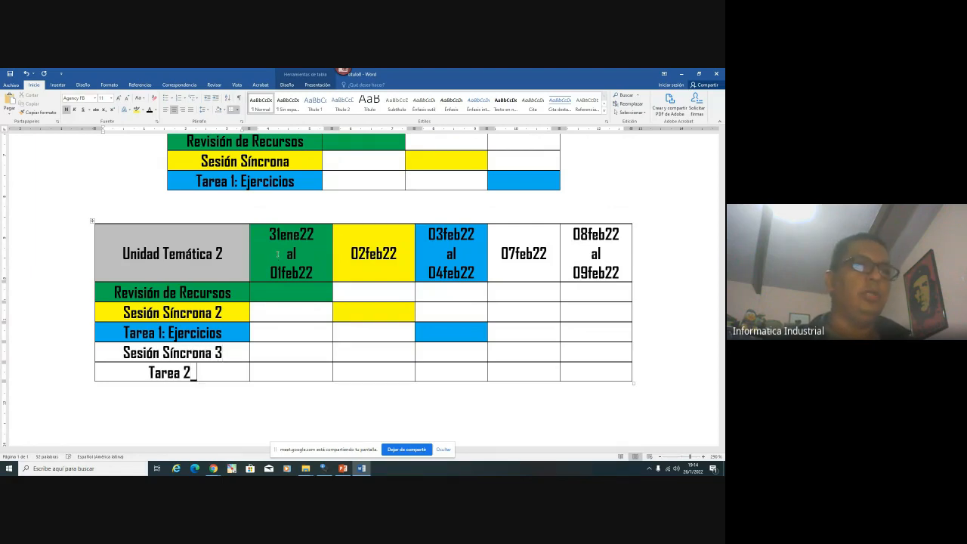
{"action": "type", "text": ": Resumen"}
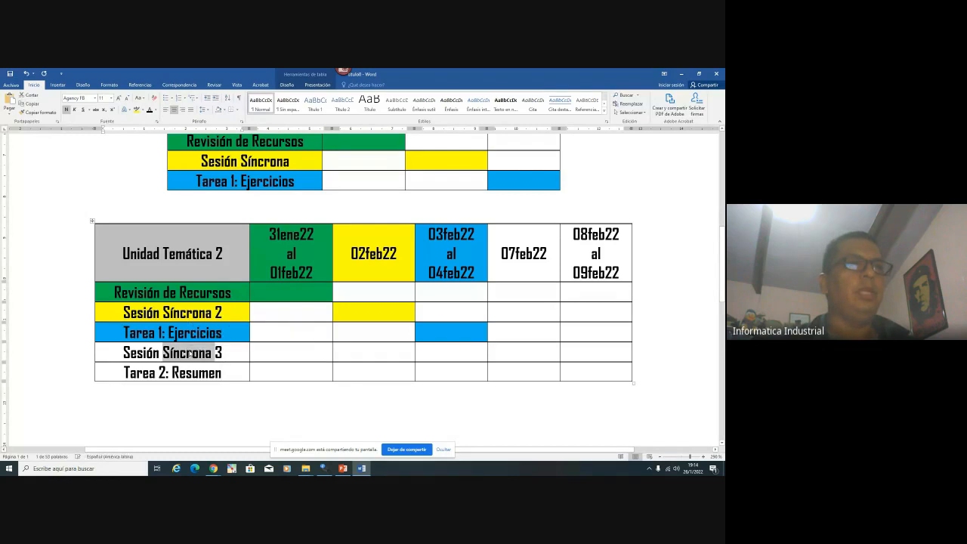
Fill the Sesión Síncrona 3 cell, its 07feb22 cell and the 07feb22 header with the orange theme colour
{"action": "triple_click", "coordinate": [188, 352]}
{"action": "left_click", "coordinate": [193, 341]}
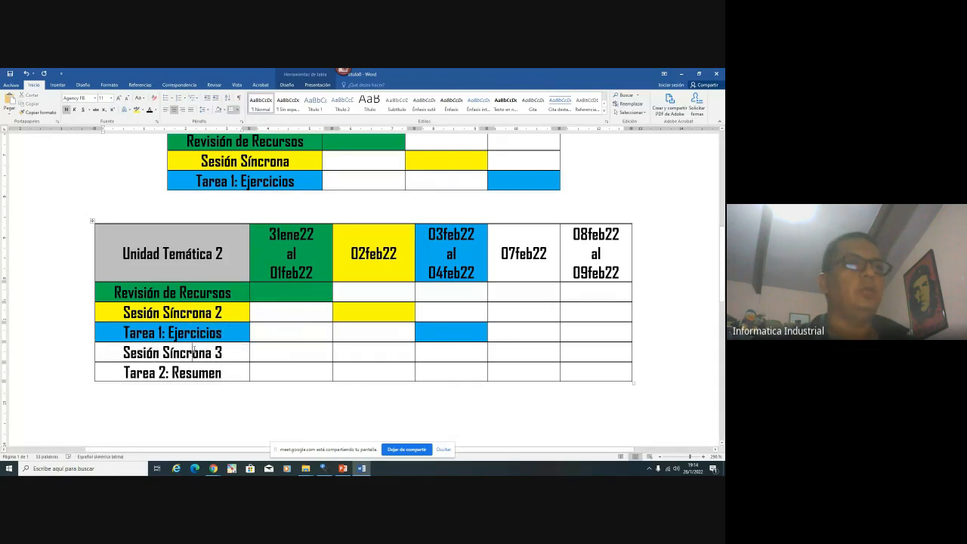
{"action": "left_click", "coordinate": [226, 111]}
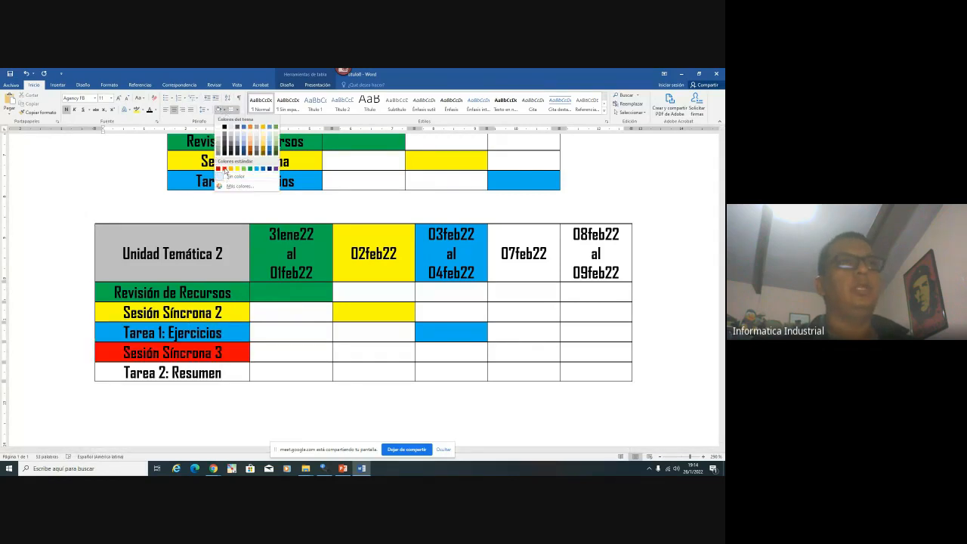
{"action": "left_click", "coordinate": [250, 132]}
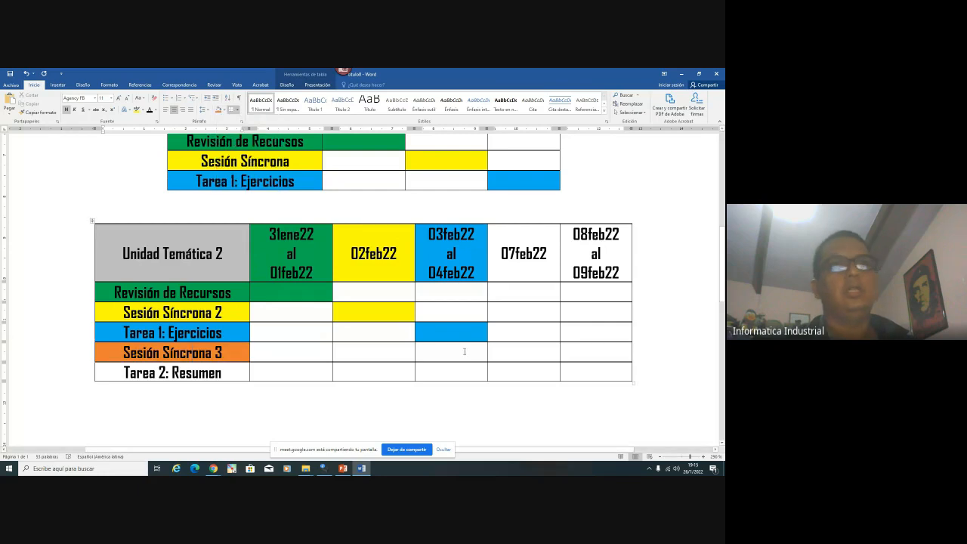
{"action": "left_click", "coordinate": [224, 111]}
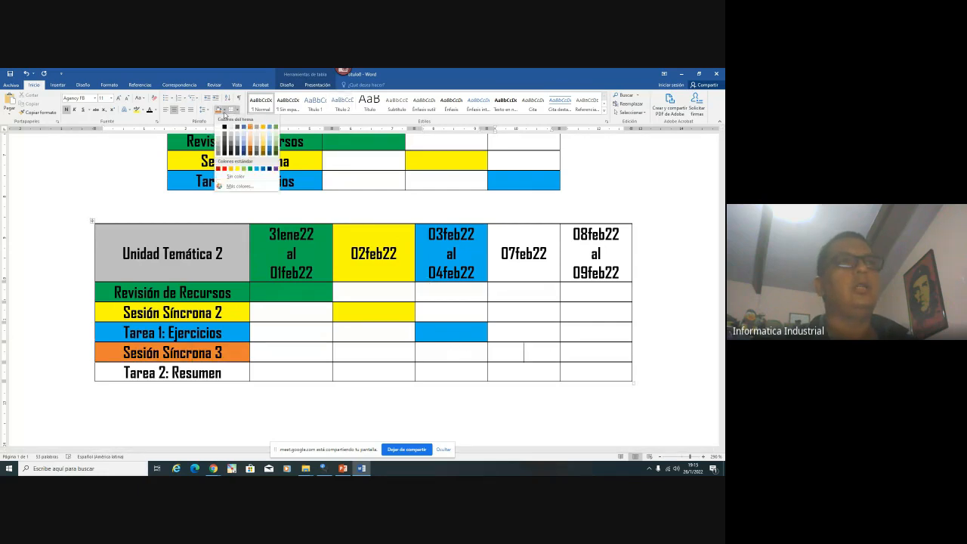
{"action": "left_click", "coordinate": [219, 112]}
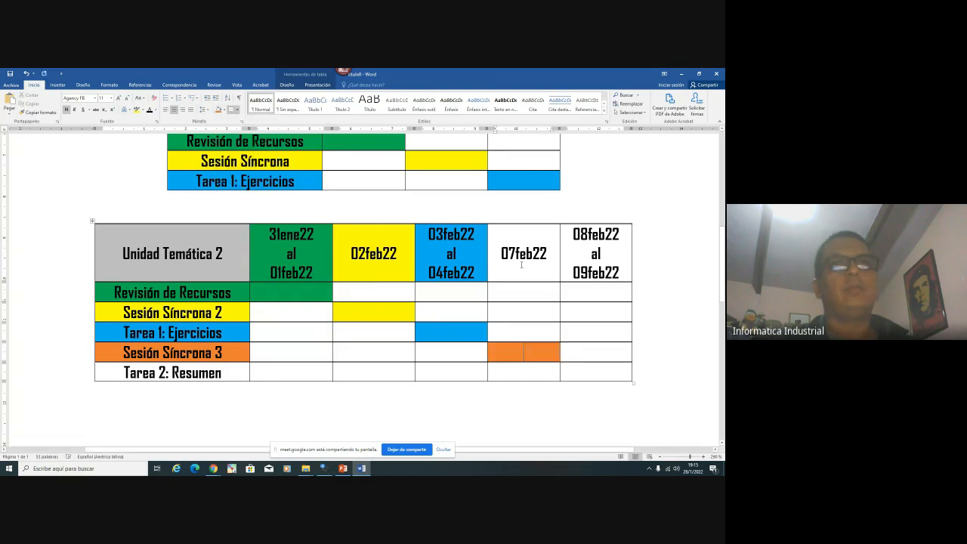
{"action": "left_click", "coordinate": [218, 112]}
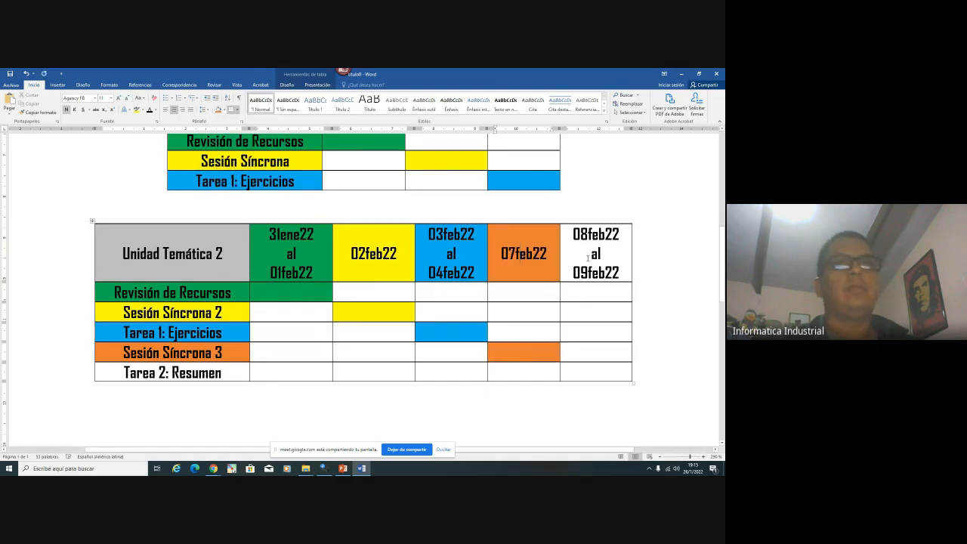
{"action": "left_click", "coordinate": [224, 112]}
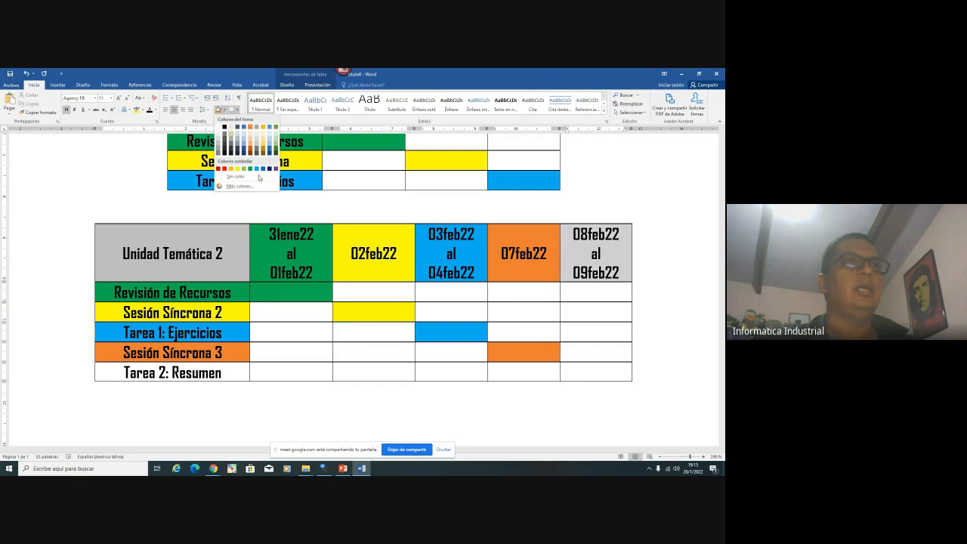
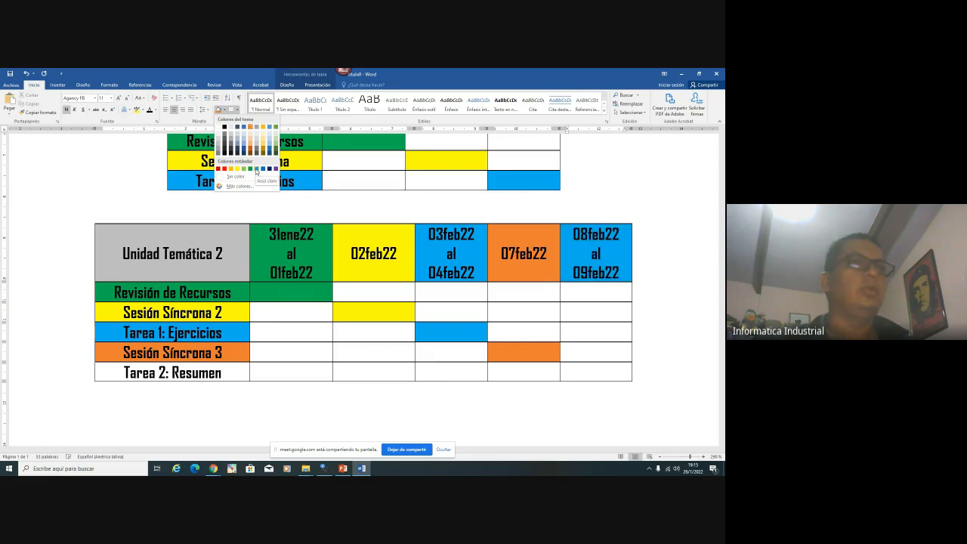
Shade the 08feb22 header, the Tarea 2: Resumen label and its last cell dark blue
{"action": "left_click", "coordinate": [256, 169]}
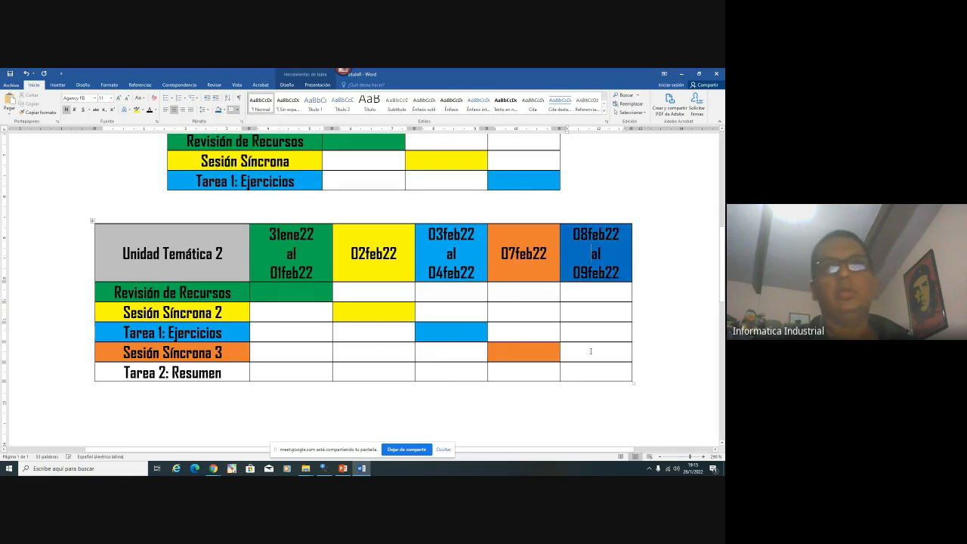
{"action": "left_click", "coordinate": [219, 109]}
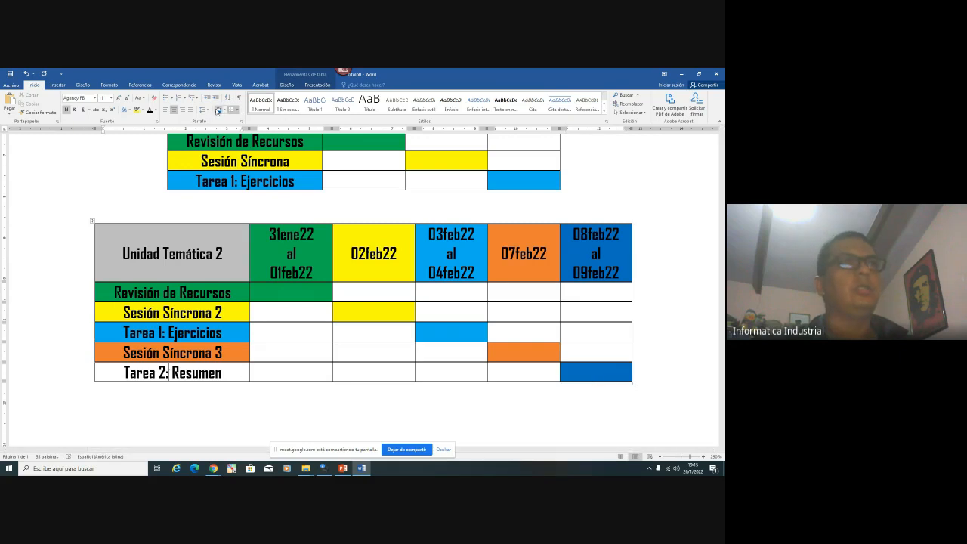
{"action": "left_click", "coordinate": [218, 109]}
{"action": "left_click", "coordinate": [232, 435]}
Scroll to check the finished table and start a Snagit screen capture
{"action": "scroll", "coordinate": [319, 413], "scroll_direction": "down", "scroll_amount": 3}
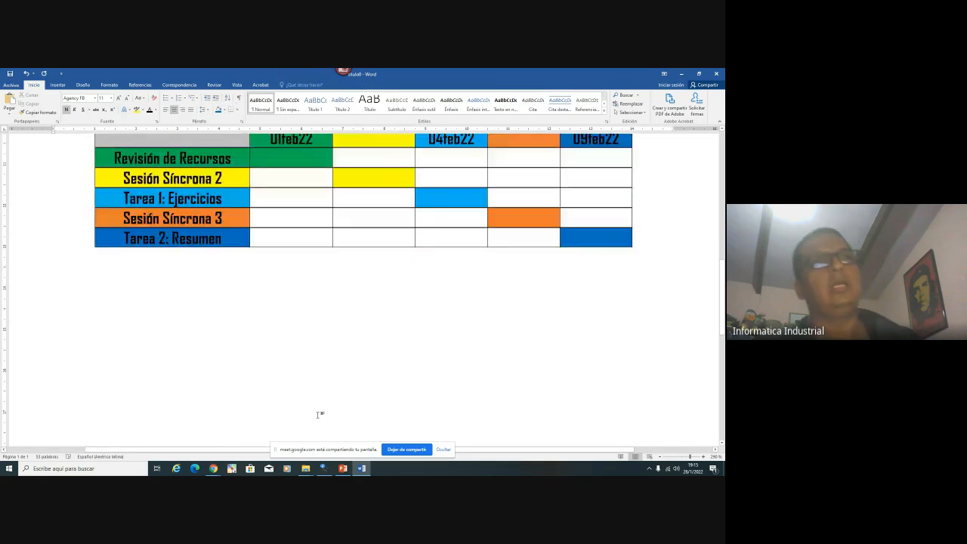
{"action": "scroll", "coordinate": [319, 414], "scroll_direction": "up", "scroll_amount": 3}
{"action": "scroll", "coordinate": [320, 414], "scroll_direction": "down", "scroll_amount": 2}
{"action": "scroll", "coordinate": [319, 414], "scroll_direction": "up", "scroll_amount": 2}
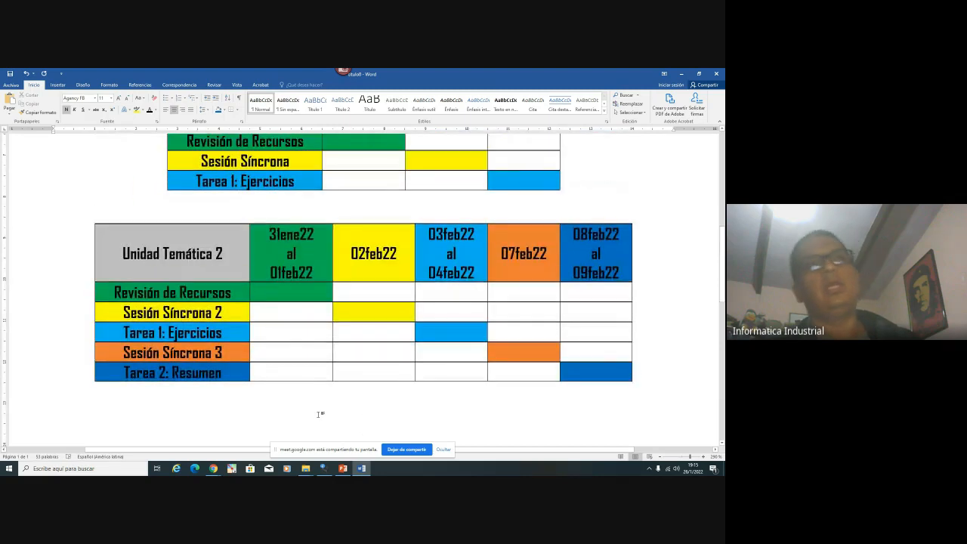
{"action": "scroll", "coordinate": [319, 414], "scroll_direction": "down", "scroll_amount": 1}
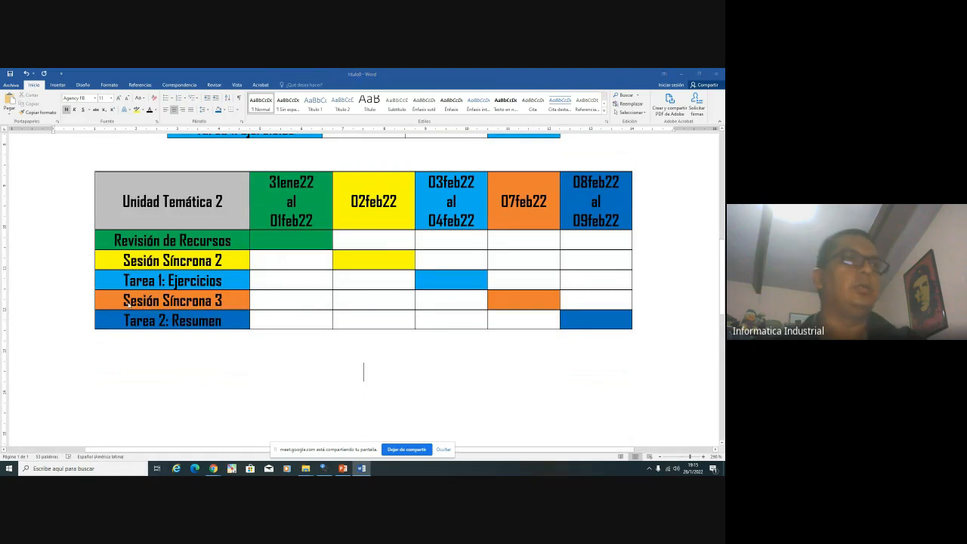
{"action": "key", "text": "Print"}
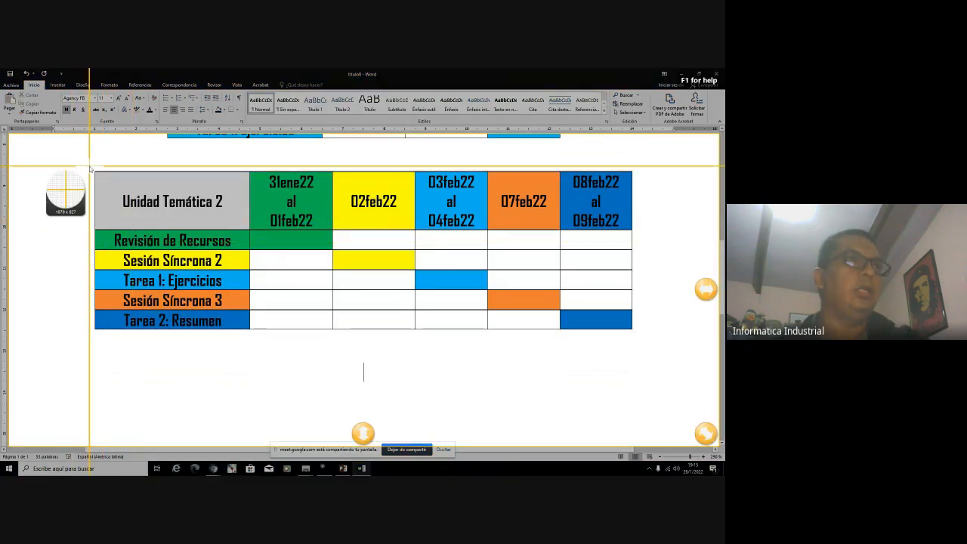
Capture the Unidad Temática 2 table and save it as the standard-format image gant2
{"action": "left_click_drag", "start_coordinate": [89, 165], "coordinate": [639, 331]}
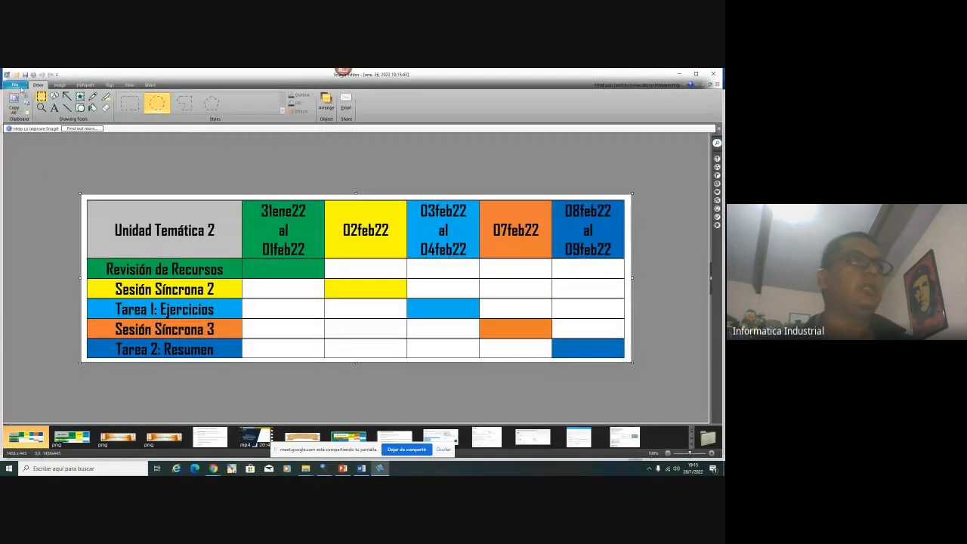
{"action": "left_click", "coordinate": [14, 84]}
{"action": "mouse_move", "coordinate": [64, 166]}
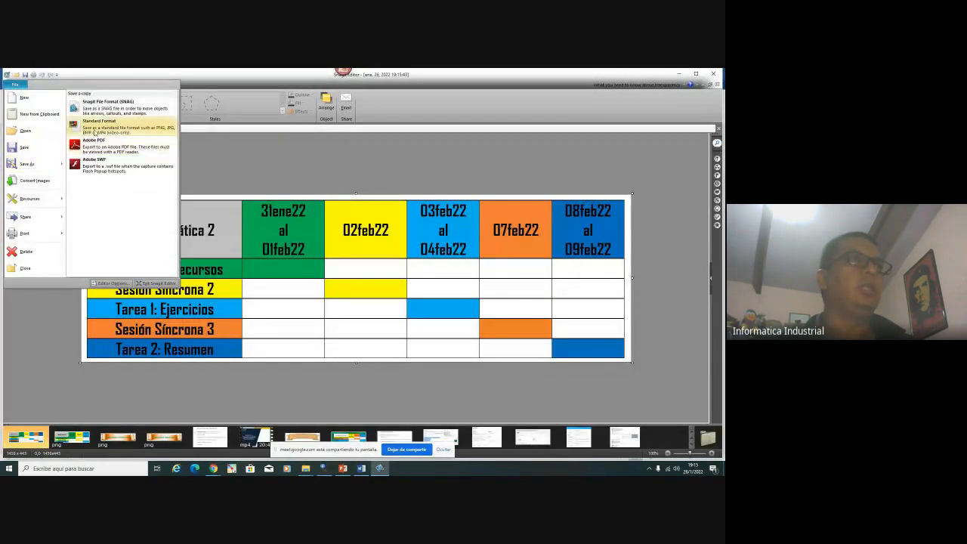
{"action": "left_click", "coordinate": [95, 128]}
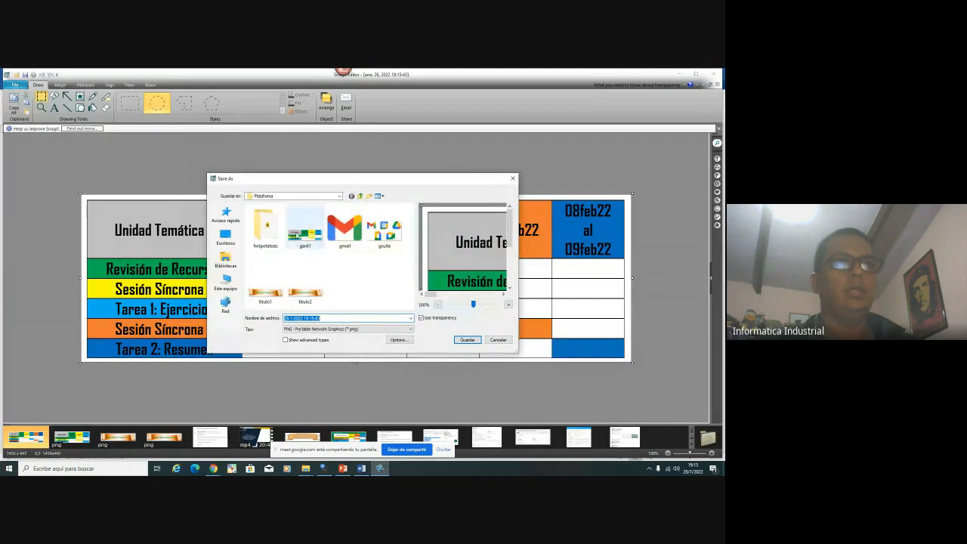
{"action": "left_click", "coordinate": [304, 228]}
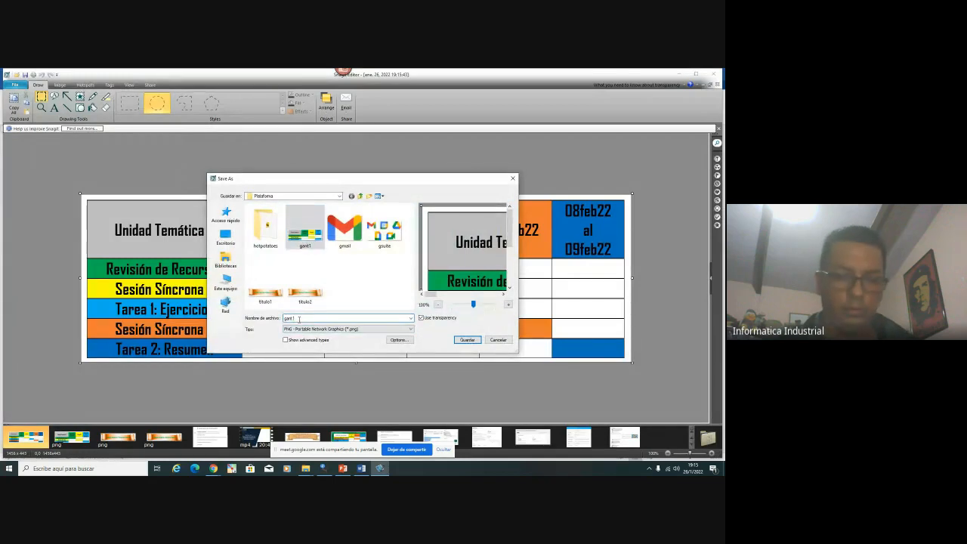
{"action": "key", "text": "Return"}
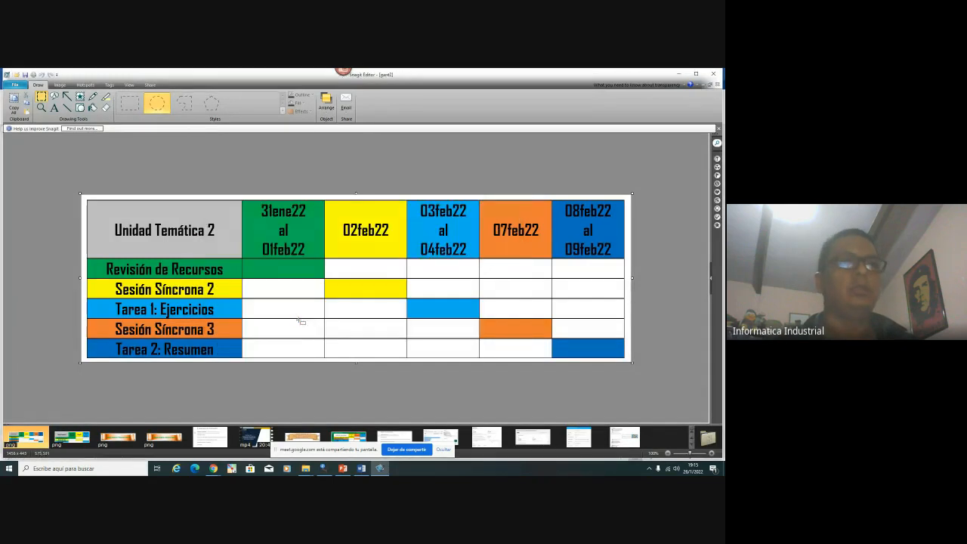
Close the Snagit editor and the Word document, saving its changes
{"action": "left_click", "coordinate": [714, 74]}
{"action": "left_click", "coordinate": [716, 74]}
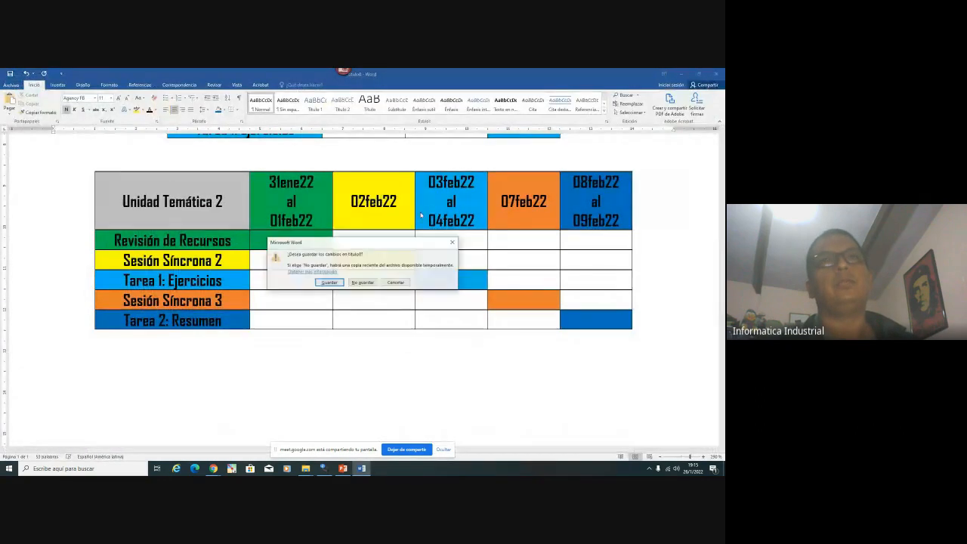
{"action": "left_click", "coordinate": [330, 281]}
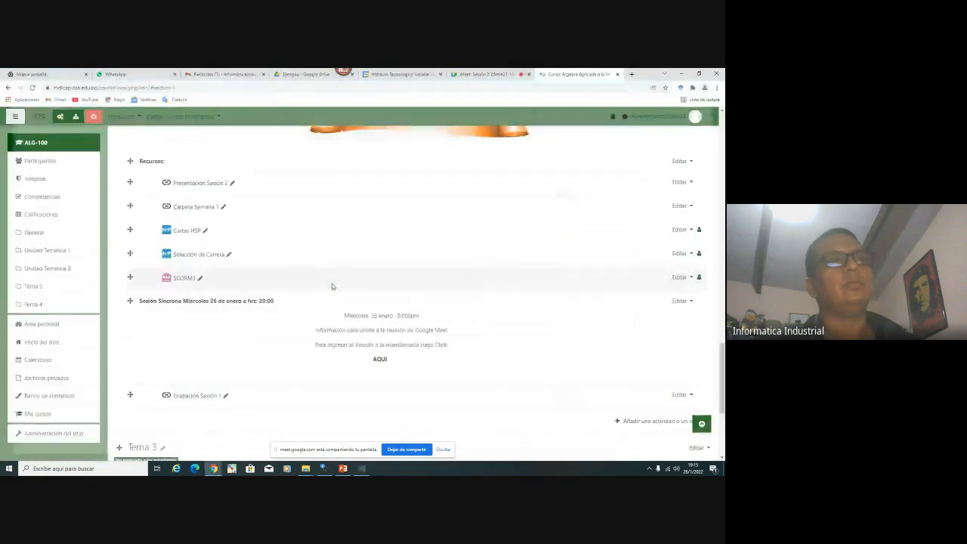
On the ALG-100 course page, dismiss the activity list and open Unidad Temática 2's Editar menu
{"action": "scroll", "coordinate": [263, 341], "scroll_direction": "down", "scroll_amount": 3}
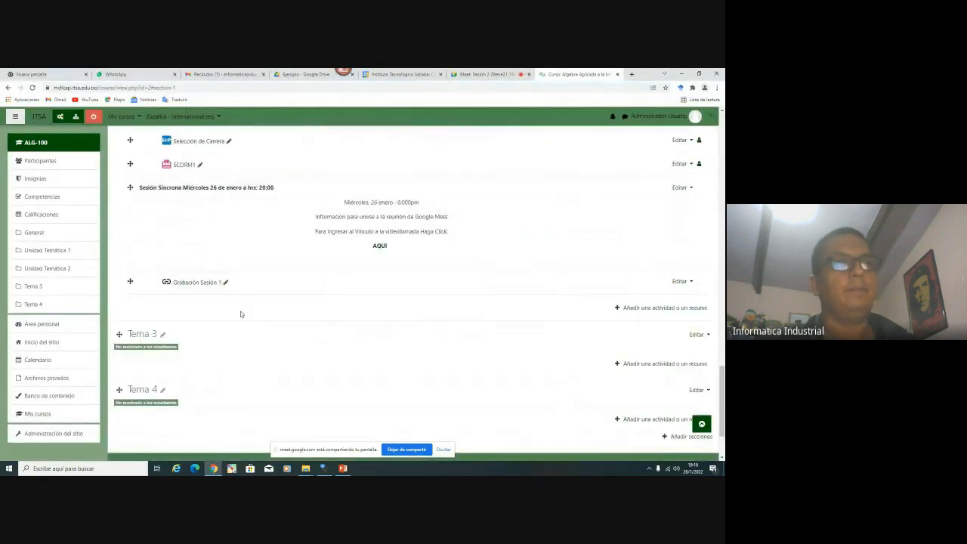
{"action": "left_click", "coordinate": [651, 309]}
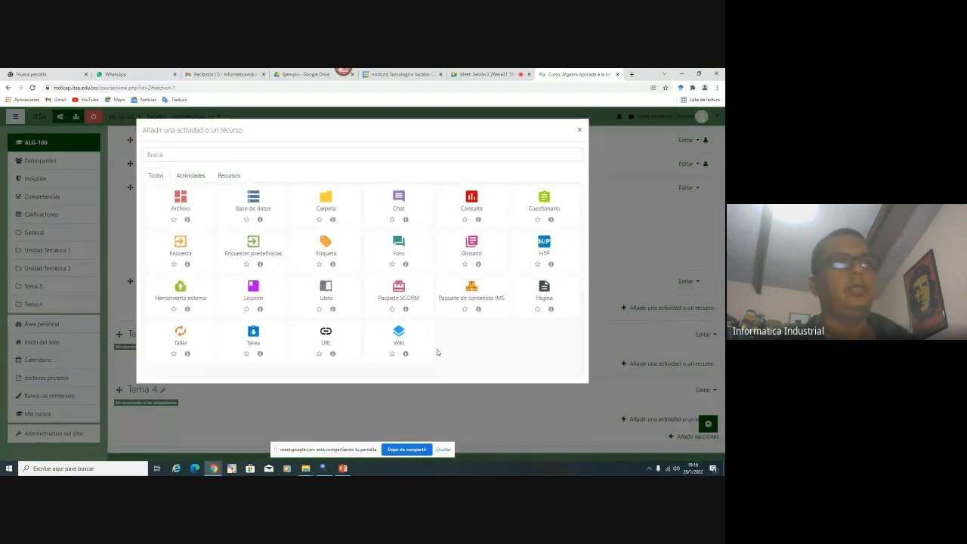
{"action": "left_click", "coordinate": [579, 130]}
{"action": "scroll", "coordinate": [592, 228], "scroll_direction": "up", "scroll_amount": 5}
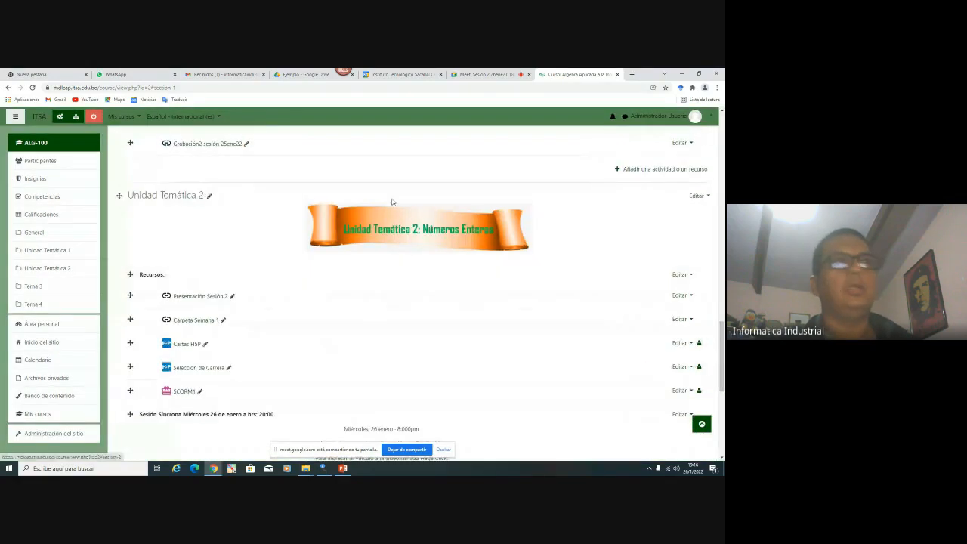
{"action": "left_click", "coordinate": [697, 195]}
Open Editar tema for Unidad Temática 2 and place the cursor in the Resumen summary
{"action": "left_click", "coordinate": [673, 211]}
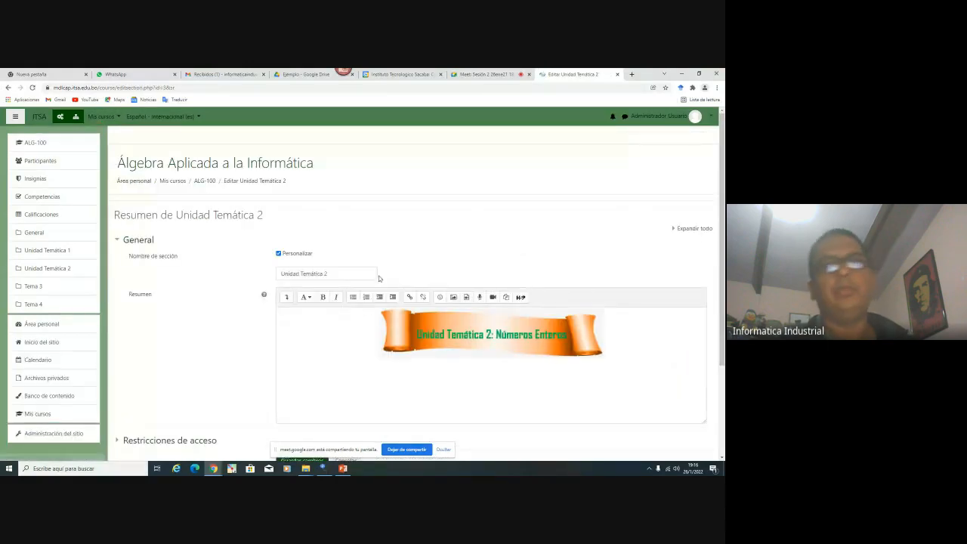
{"action": "scroll", "coordinate": [566, 314], "scroll_direction": "down", "scroll_amount": 1}
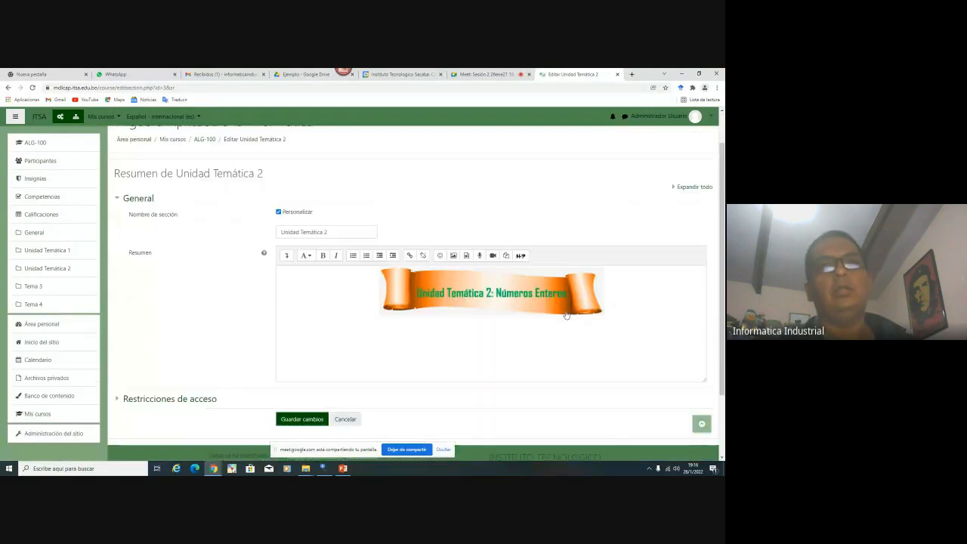
{"action": "left_click", "coordinate": [596, 344]}
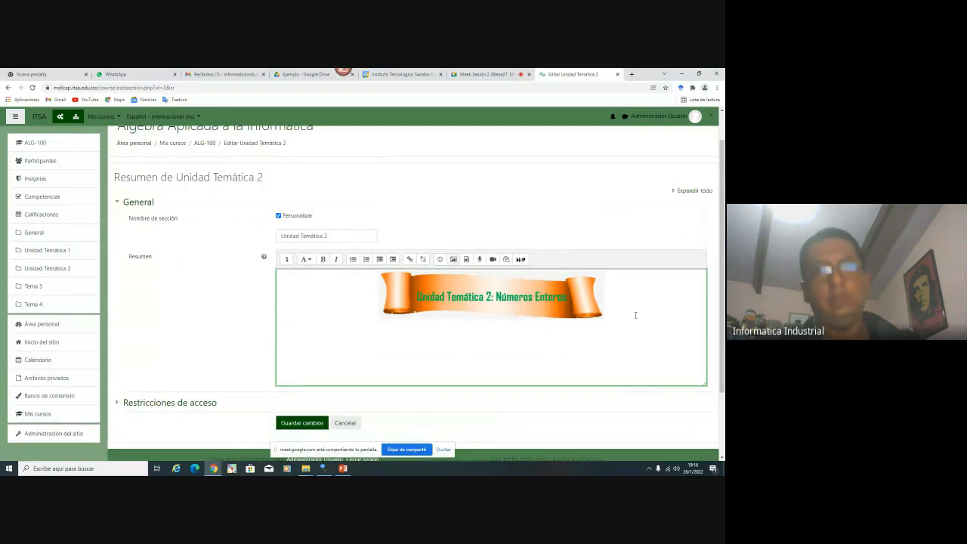
Check the Plataforma folder path in File Explorer, then expand the summary editor's toolbar
{"action": "left_click", "coordinate": [306, 468]}
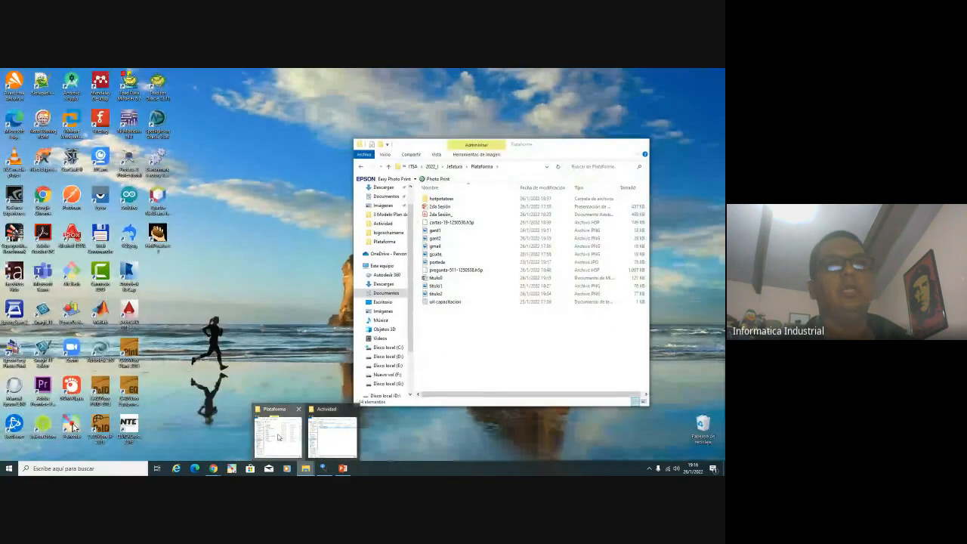
{"action": "left_click", "coordinate": [278, 437]}
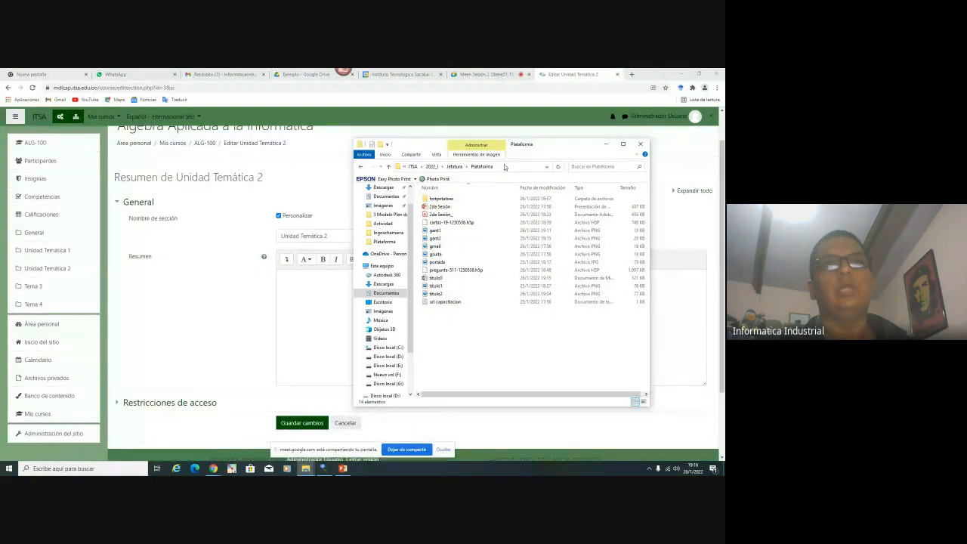
{"action": "left_click", "coordinate": [505, 166]}
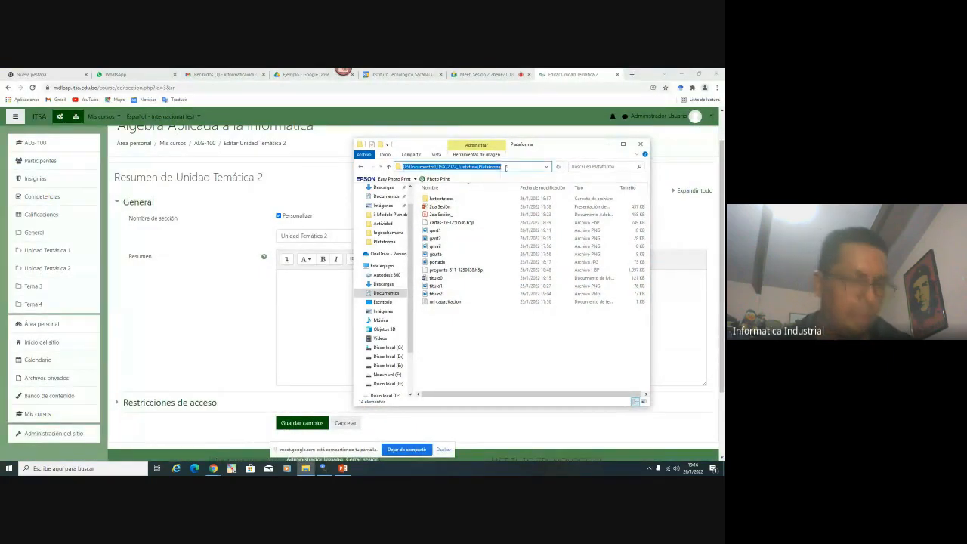
{"action": "left_click", "coordinate": [606, 144]}
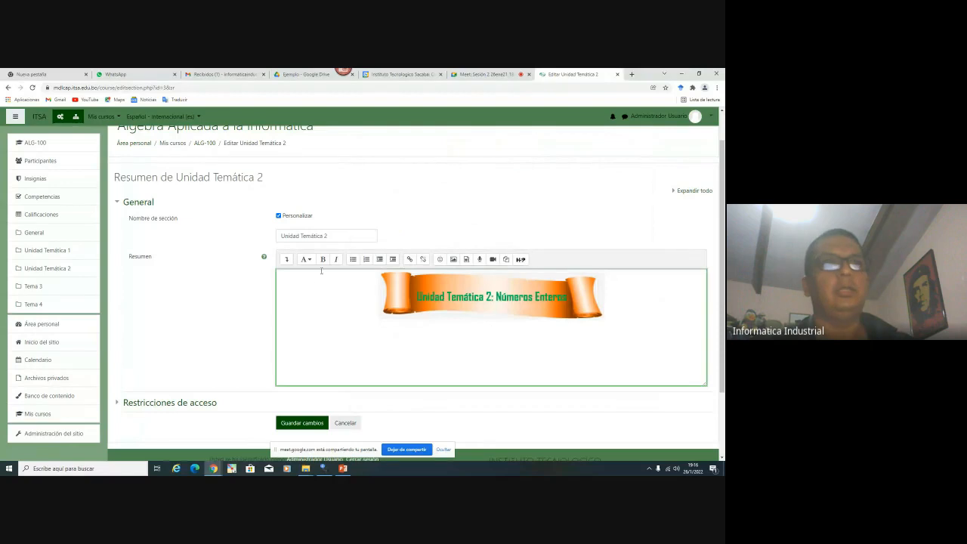
{"action": "left_click", "coordinate": [287, 259]}
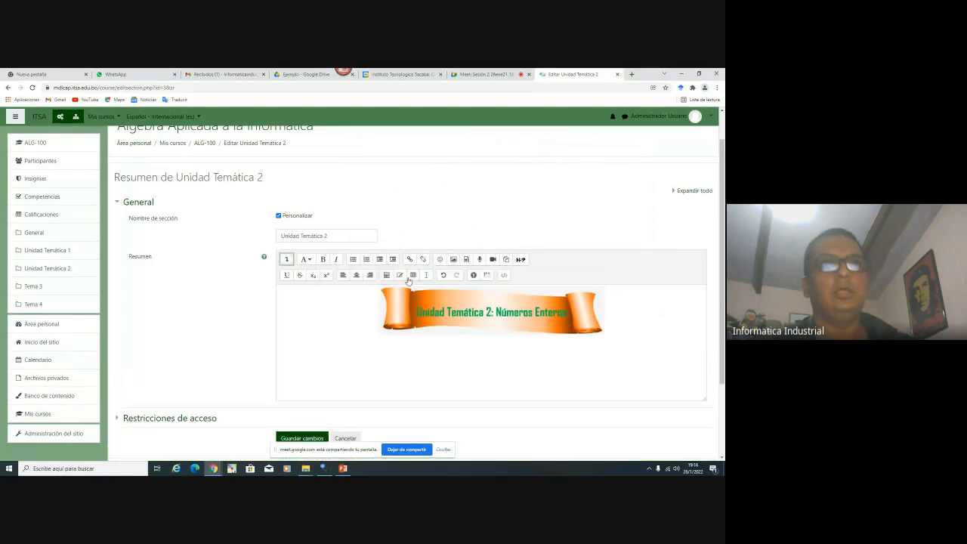
Upload the gant2 image from the computer through the image file picker, naming it gant
{"action": "left_click", "coordinate": [453, 259]}
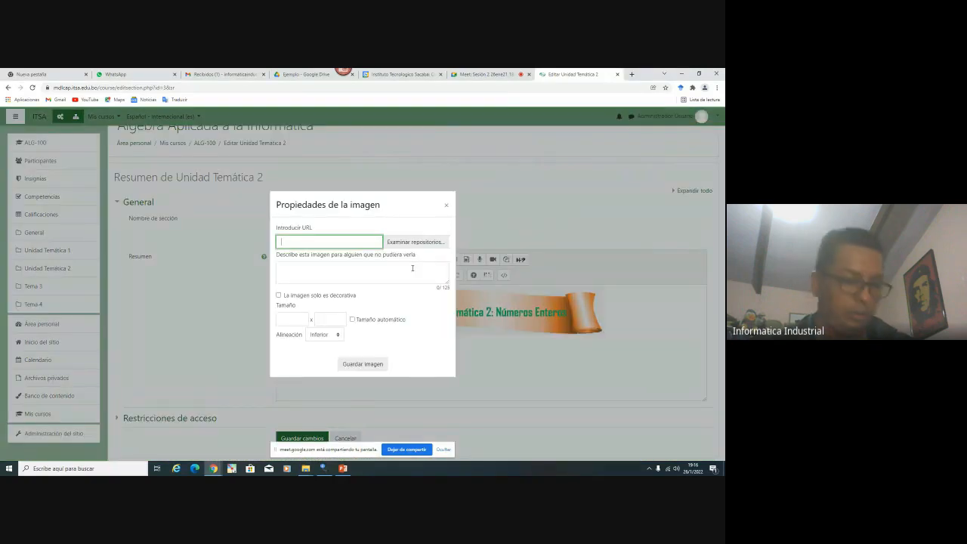
{"action": "left_click", "coordinate": [417, 243]}
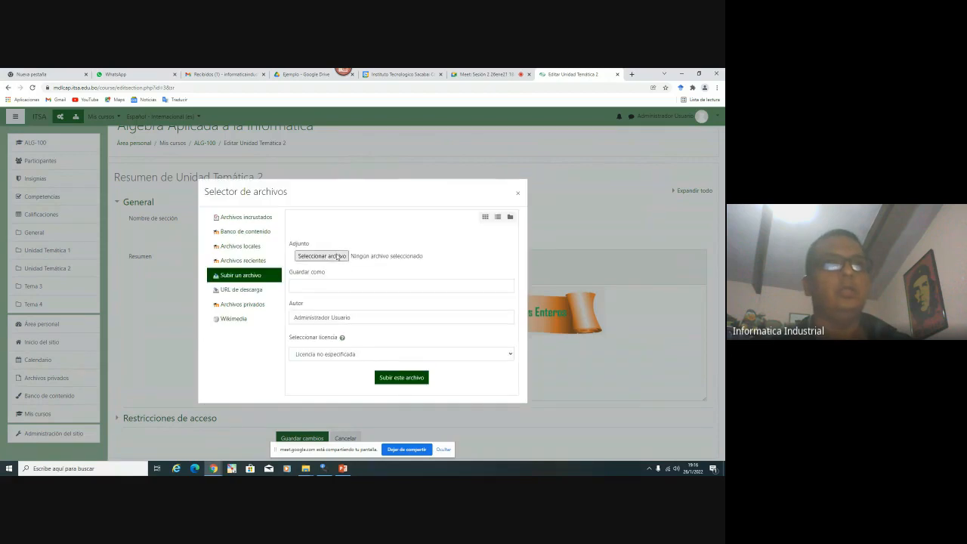
{"action": "left_click", "coordinate": [337, 256]}
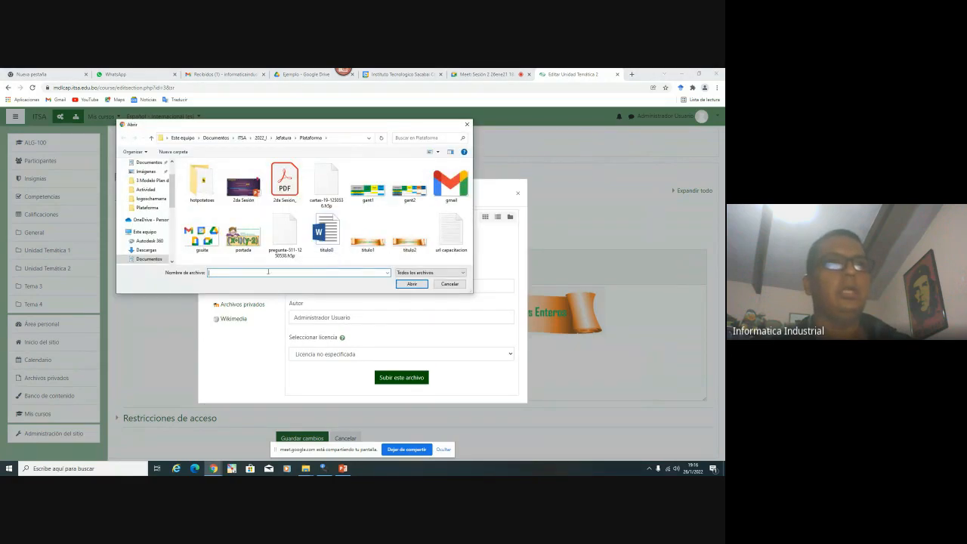
{"action": "double_click", "coordinate": [408, 187]}
{"action": "left_click", "coordinate": [315, 284]}
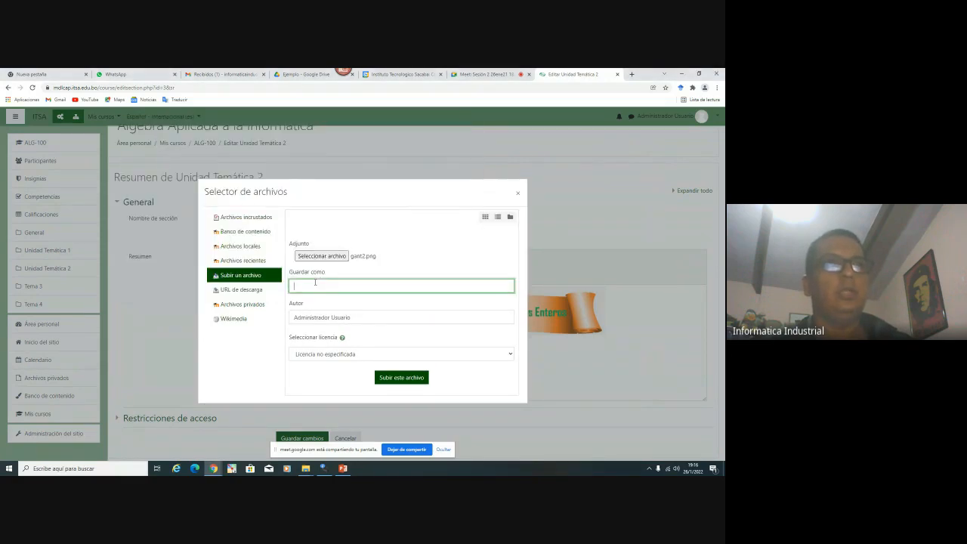
{"action": "type", "text": "gant2"}
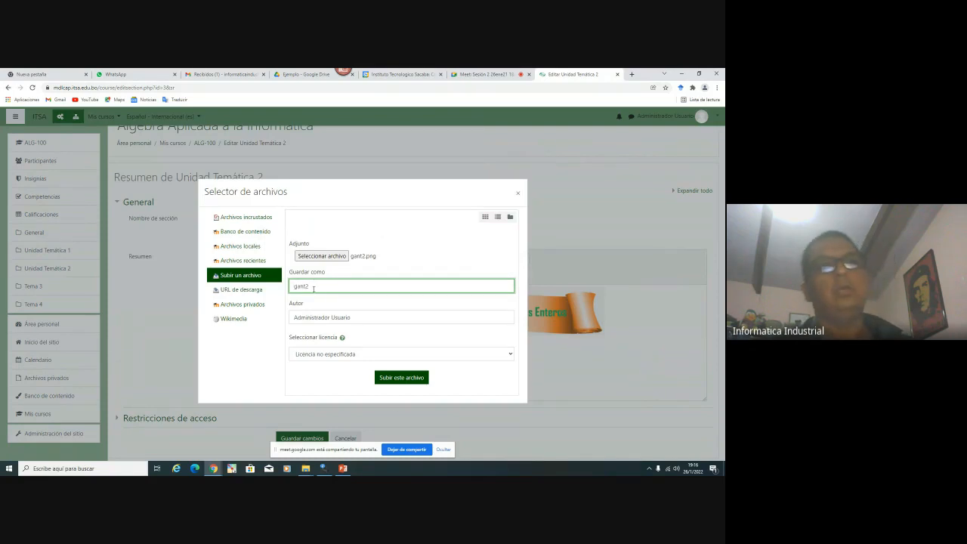
{"action": "left_click", "coordinate": [400, 378]}
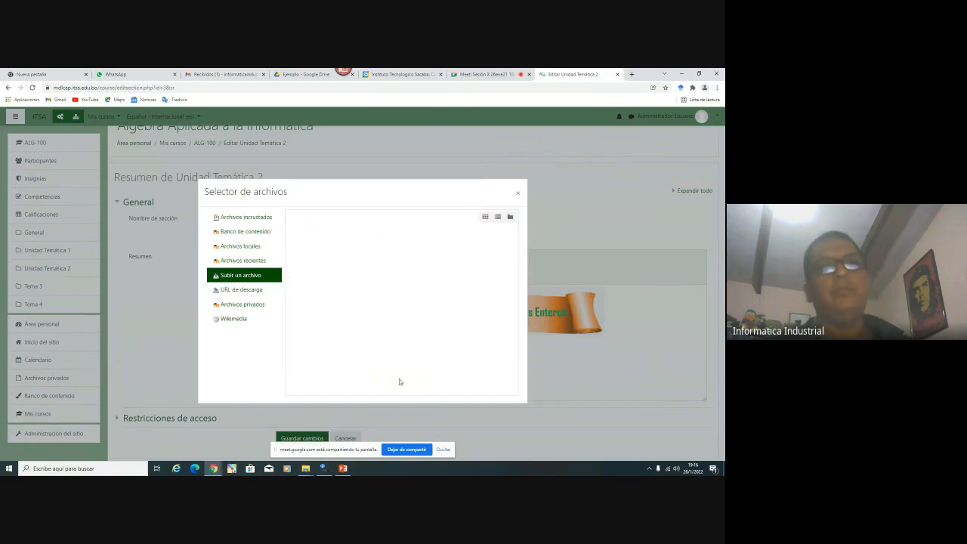
Describe the image as gant, set width 800, align it Al medio, and save
{"action": "left_click", "coordinate": [173, 243]}
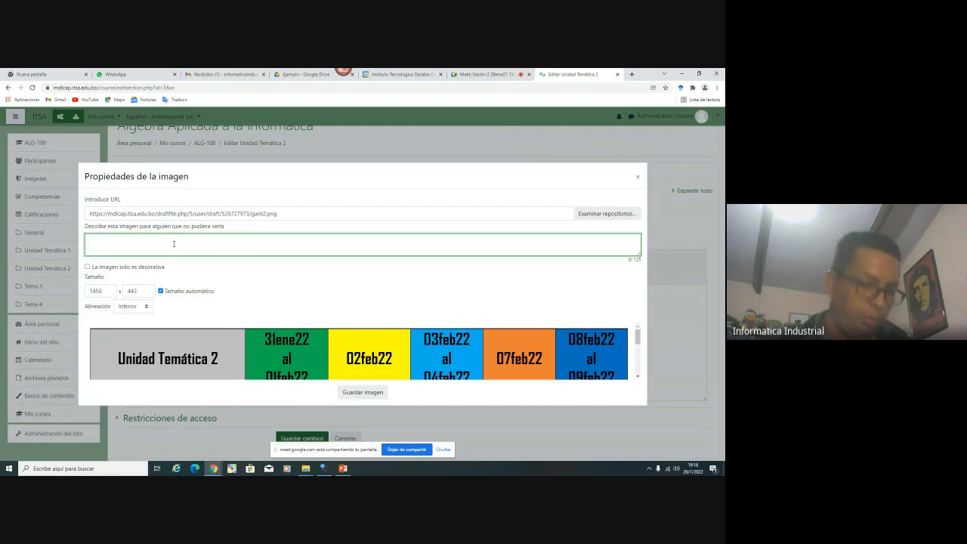
{"action": "type", "text": "gant2"}
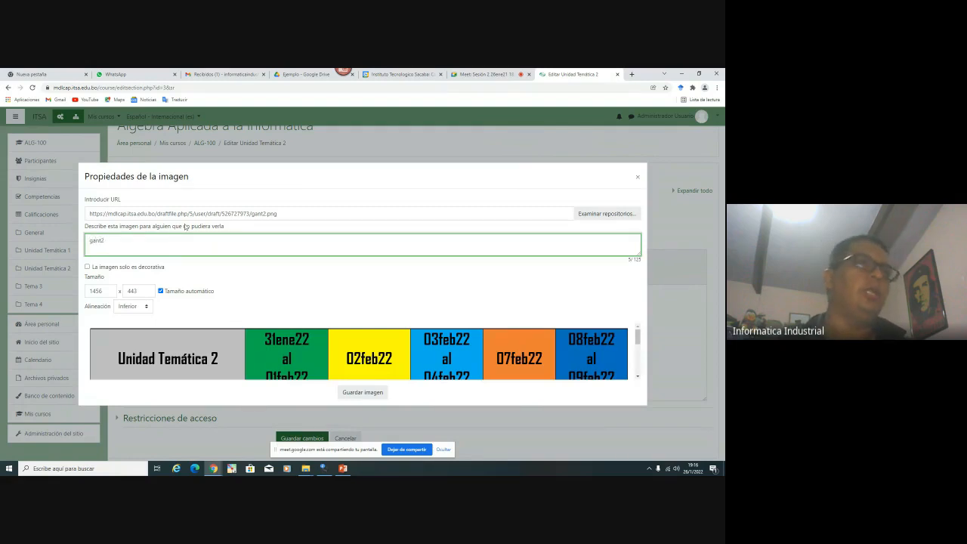
{"action": "double_click", "coordinate": [99, 290]}
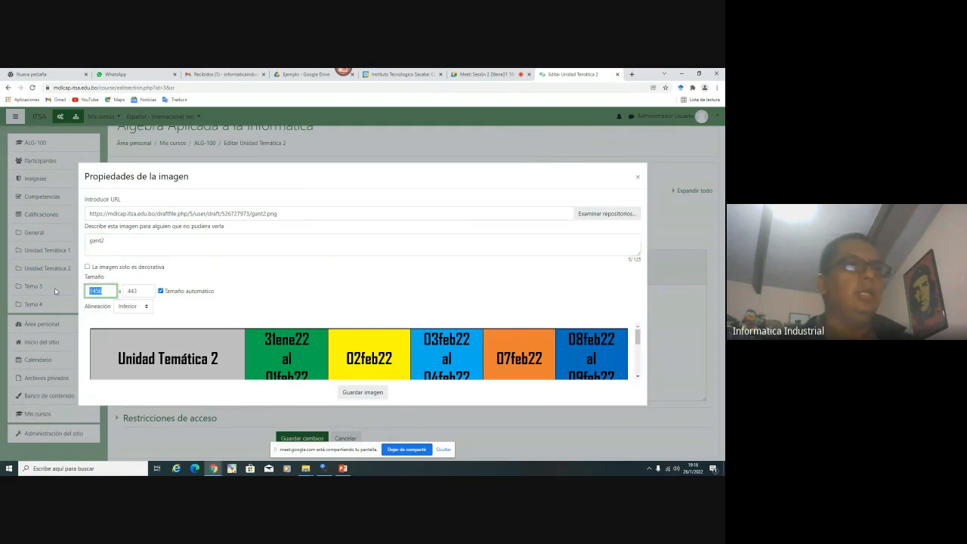
{"action": "type", "text": "800"}
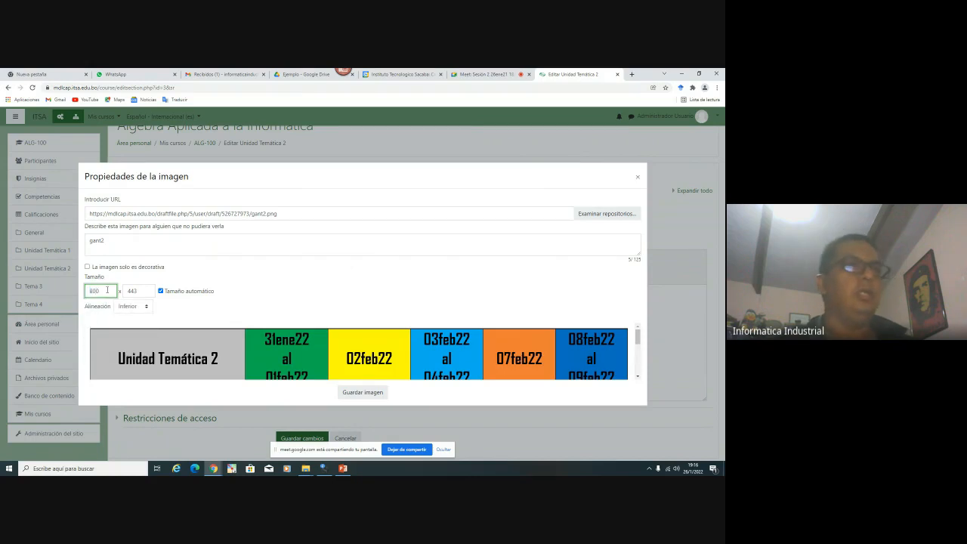
{"action": "left_click", "coordinate": [147, 290]}
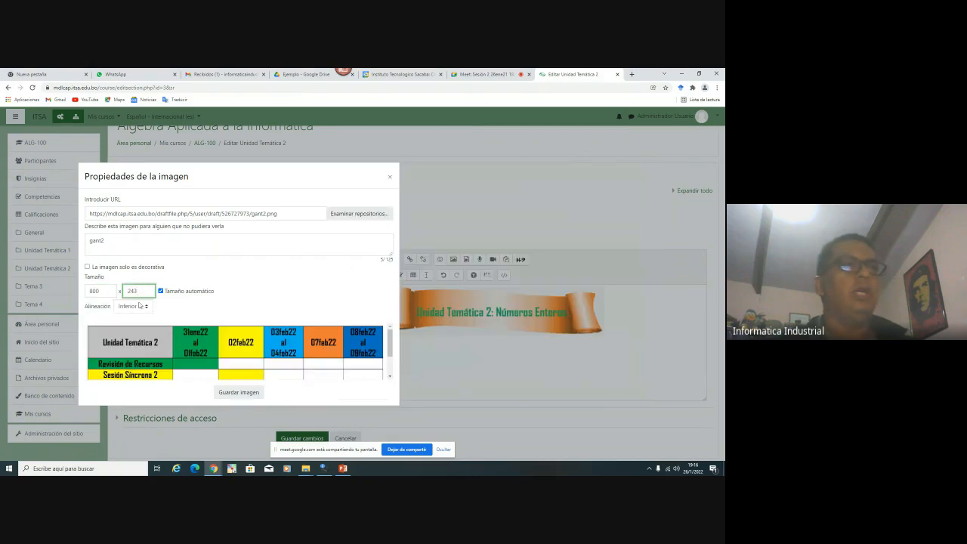
{"action": "double_click", "coordinate": [105, 292]}
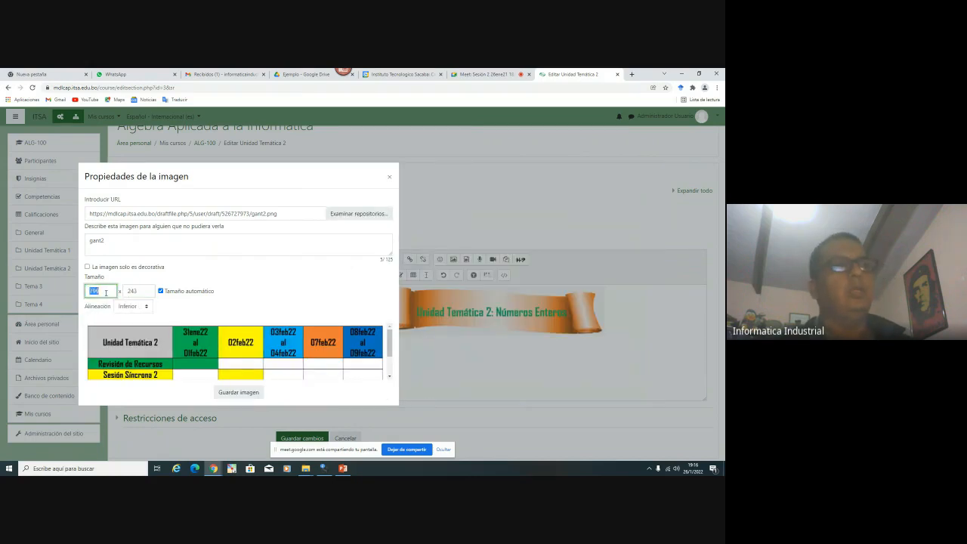
{"action": "left_click", "coordinate": [139, 291]}
{"action": "left_click", "coordinate": [112, 292]}
{"action": "left_click", "coordinate": [136, 292]}
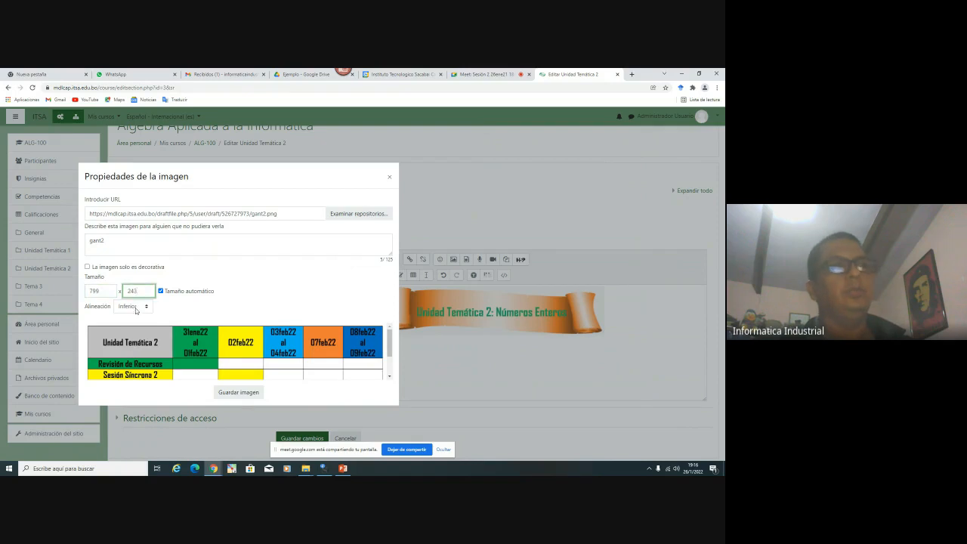
{"action": "left_click", "coordinate": [136, 308]}
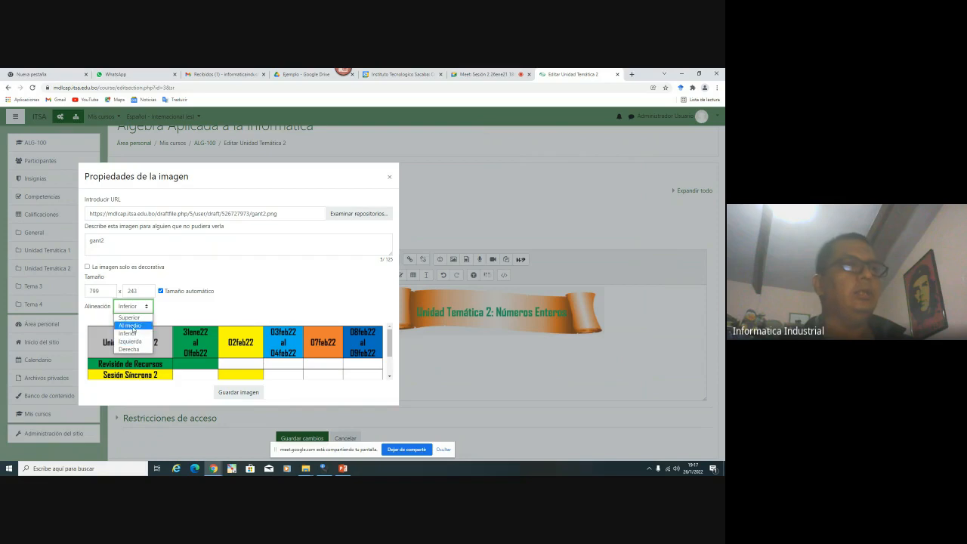
{"action": "left_click", "coordinate": [136, 326]}
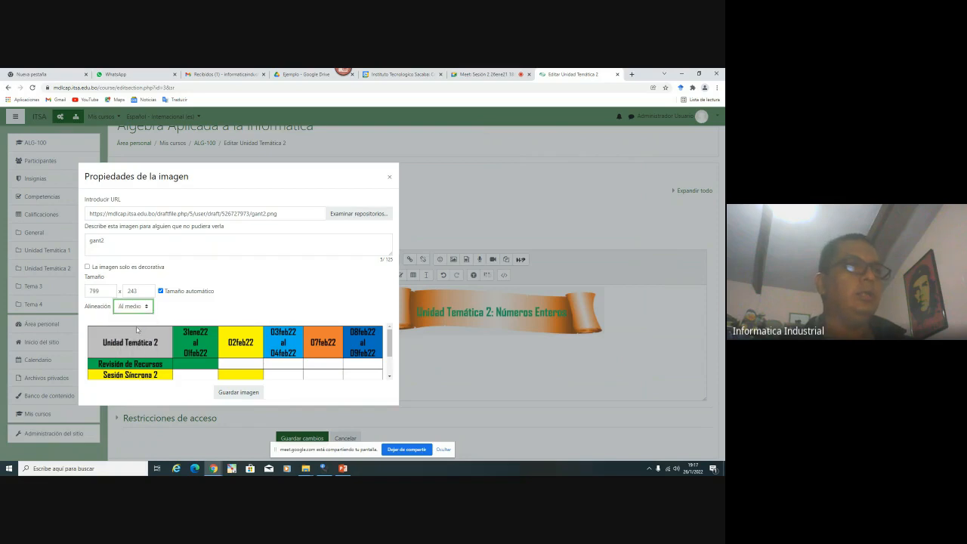
{"action": "left_click", "coordinate": [242, 392]}
Save the Unidad Temática 2 summary and check its schedule table on the course page
{"action": "left_click_drag", "start_coordinate": [668, 374], "coordinate": [371, 292]}
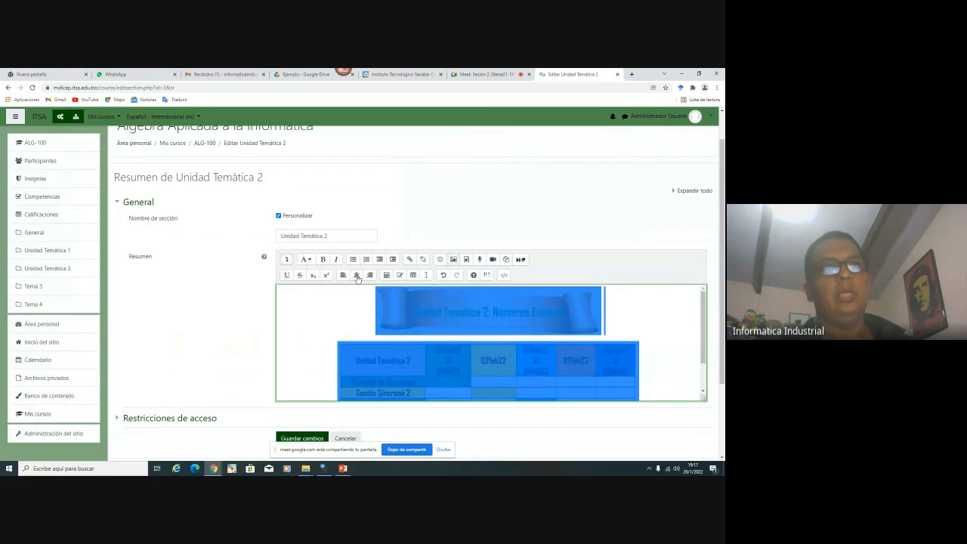
{"action": "left_click", "coordinate": [657, 347]}
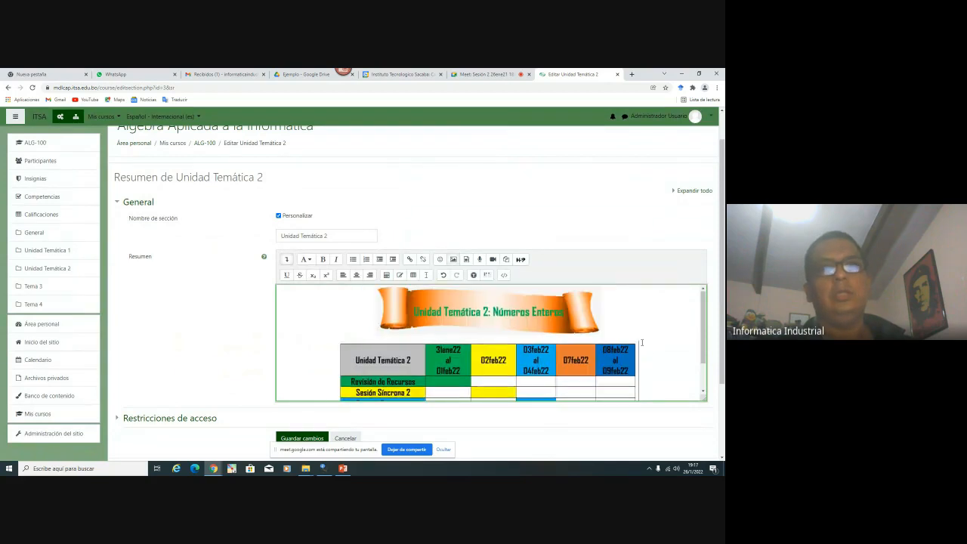
{"action": "scroll", "coordinate": [657, 346], "scroll_direction": "down", "scroll_amount": 1}
{"action": "left_click", "coordinate": [302, 438]}
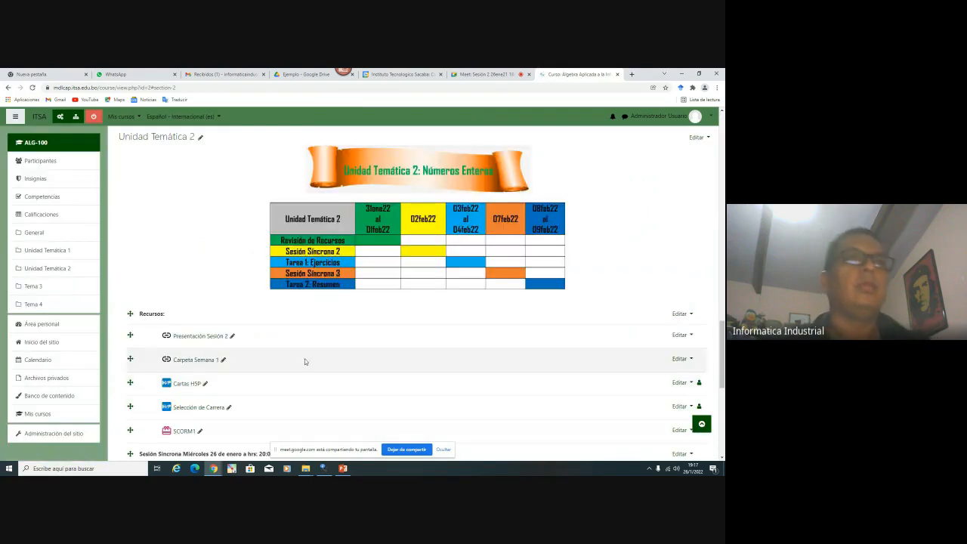
{"action": "scroll", "coordinate": [305, 361], "scroll_direction": "down", "scroll_amount": 5}
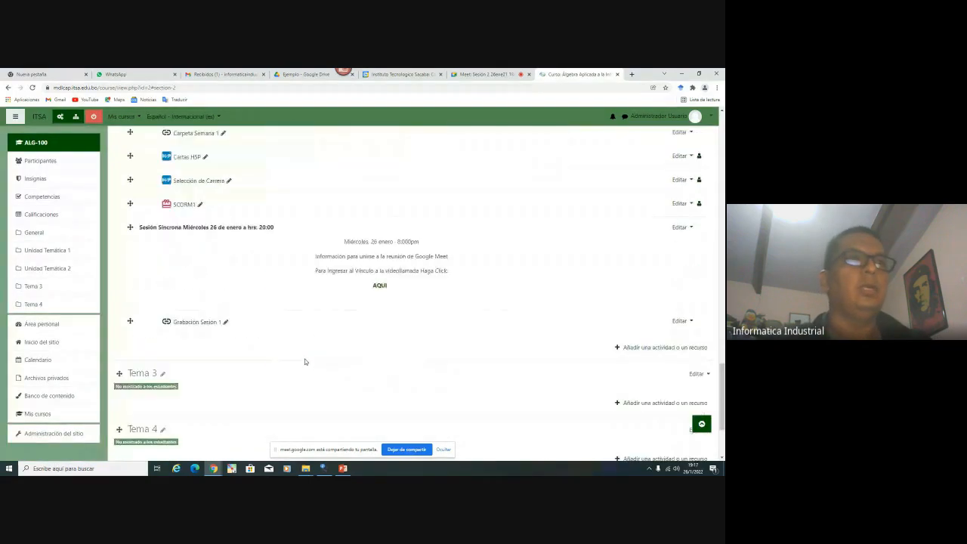
{"action": "scroll", "coordinate": [305, 361], "scroll_direction": "up", "scroll_amount": 3}
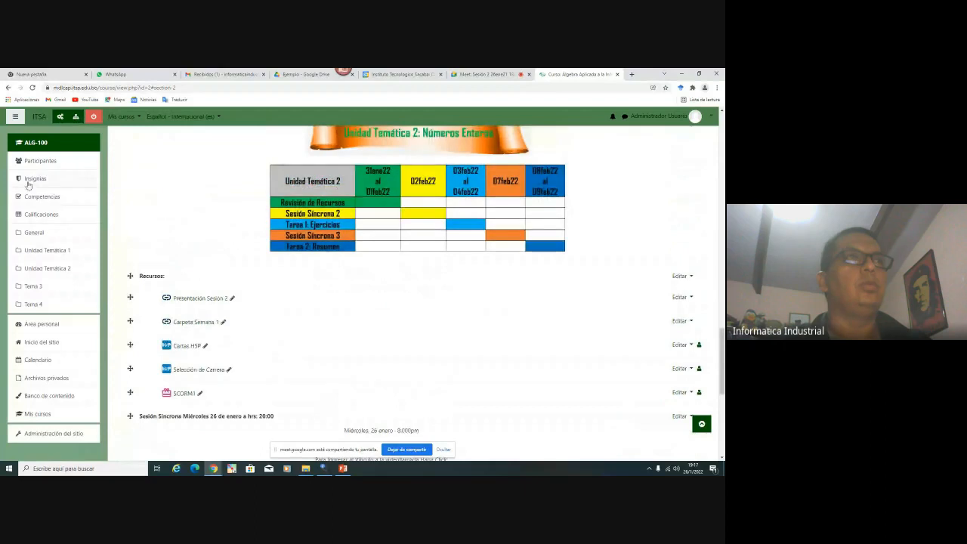
Turn off editing mode on the course page
{"action": "left_click", "coordinate": [93, 115]}
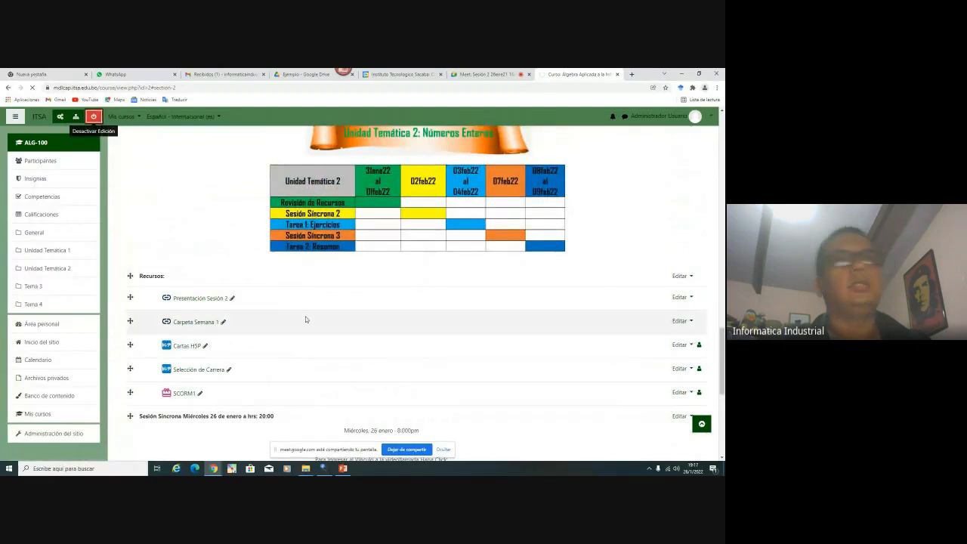
{"action": "scroll", "coordinate": [306, 319], "scroll_direction": "up", "scroll_amount": 7}
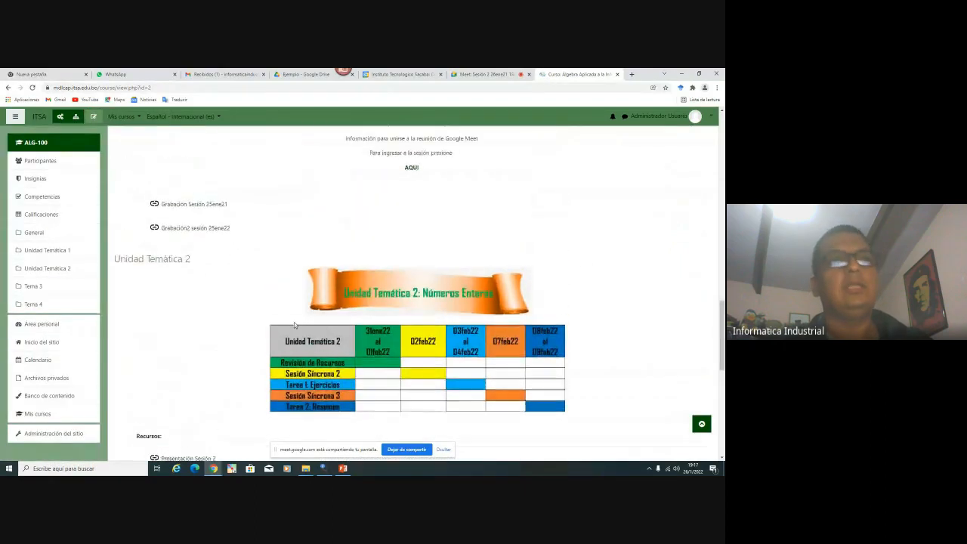
{"action": "scroll", "coordinate": [294, 325], "scroll_direction": "up", "scroll_amount": 6}
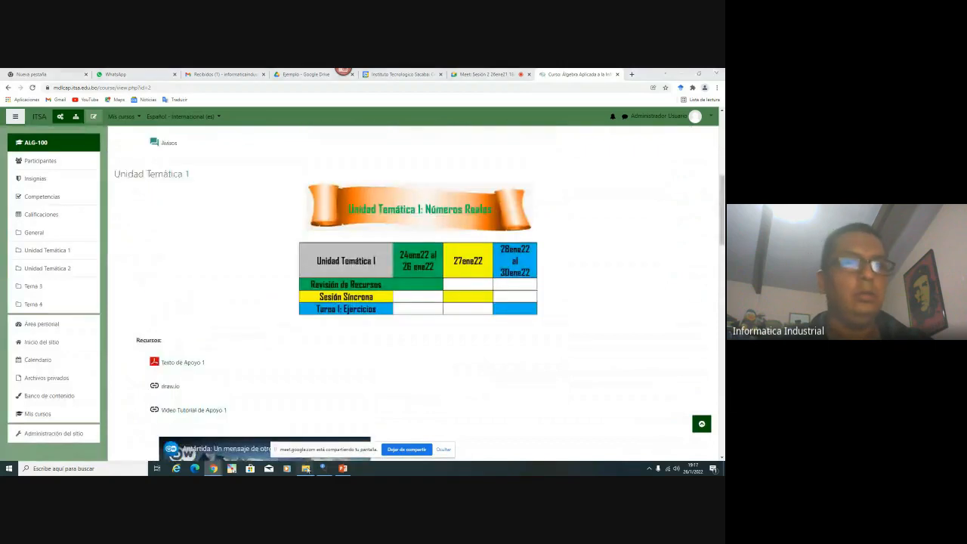
{"action": "mouse_move", "coordinate": [305, 469]}
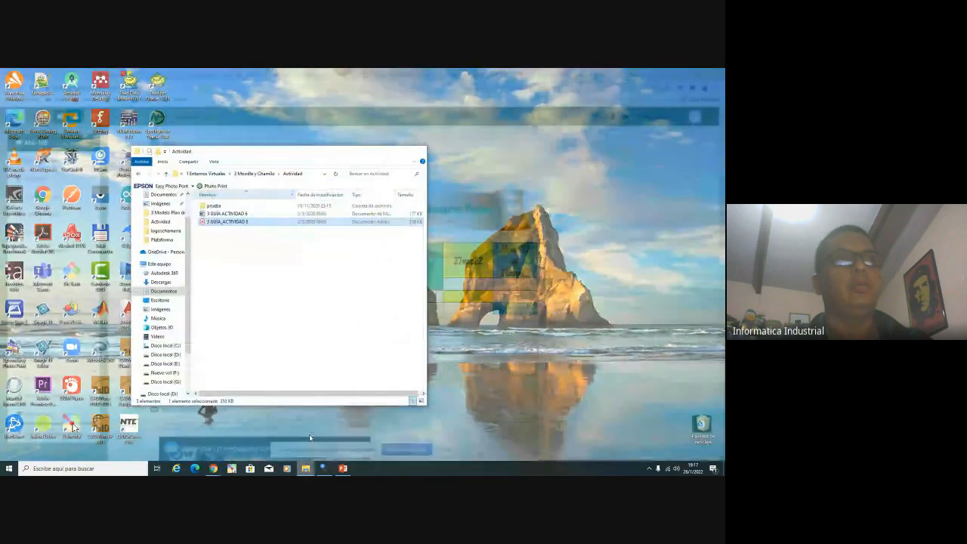
Open the 3 GUÍA_ACTIVIDAD 8 PDF, review page 2's course layout, then minimize Acrobat
{"action": "left_click", "coordinate": [310, 437]}
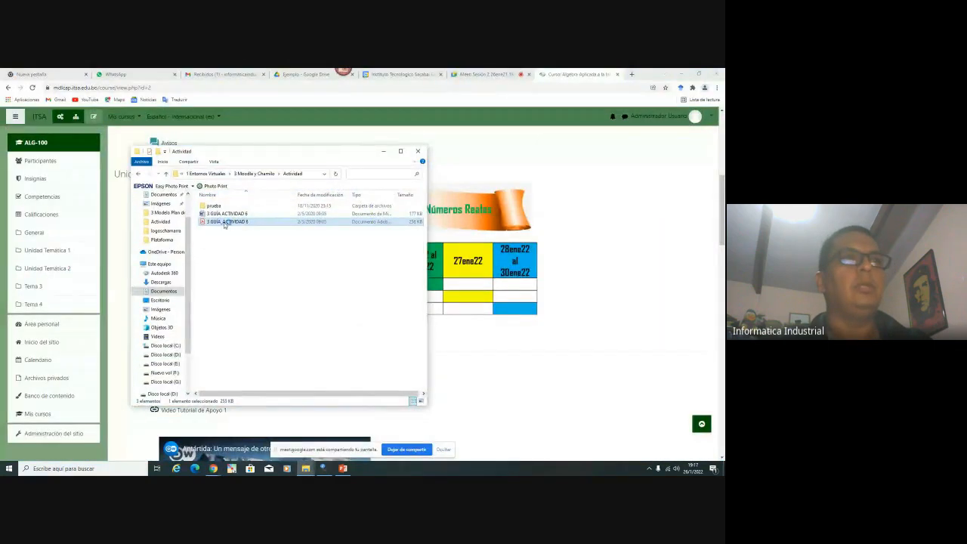
{"action": "double_click", "coordinate": [224, 222]}
{"action": "scroll", "coordinate": [171, 268], "scroll_direction": "down", "scroll_amount": 15}
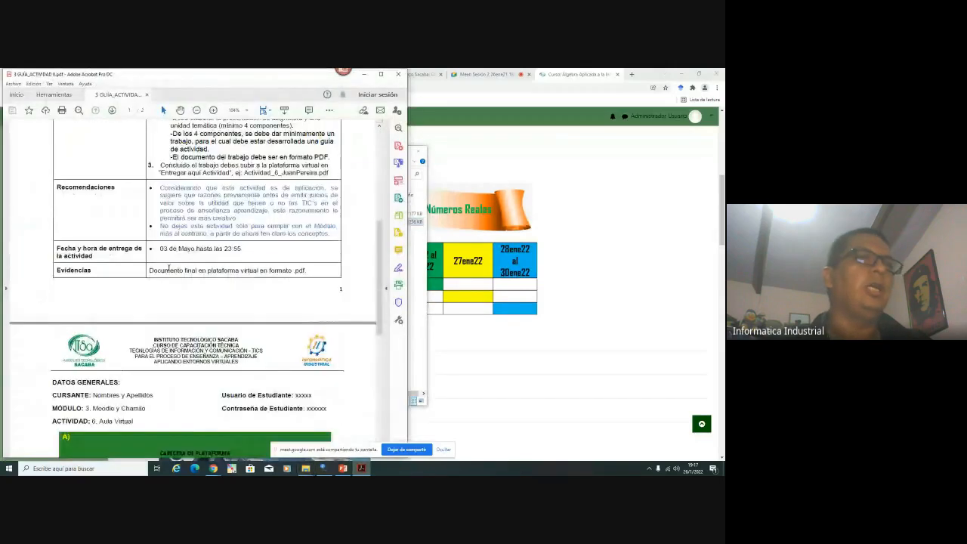
{"action": "scroll", "coordinate": [171, 268], "scroll_direction": "down", "scroll_amount": 1}
{"action": "scroll", "coordinate": [175, 256], "scroll_direction": "down", "scroll_amount": 4}
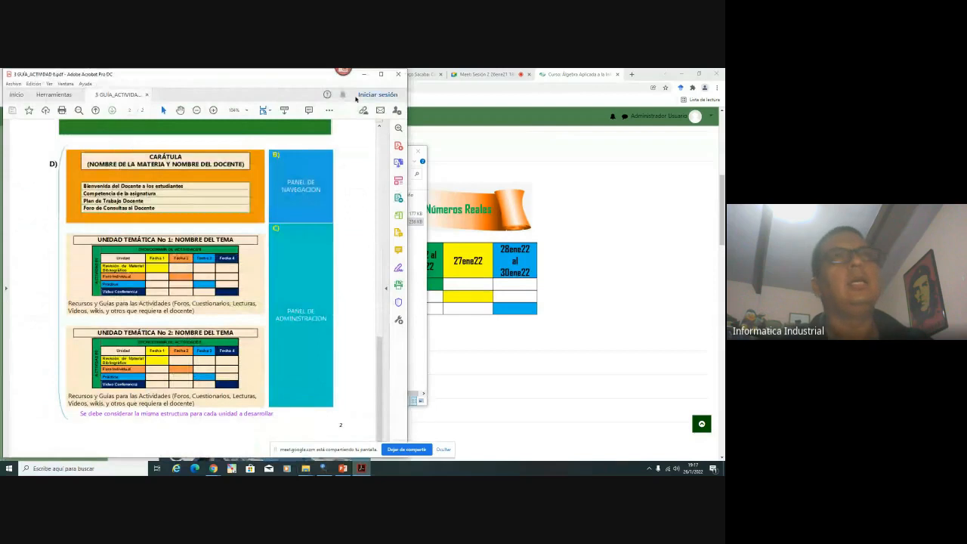
{"action": "left_click", "coordinate": [363, 74]}
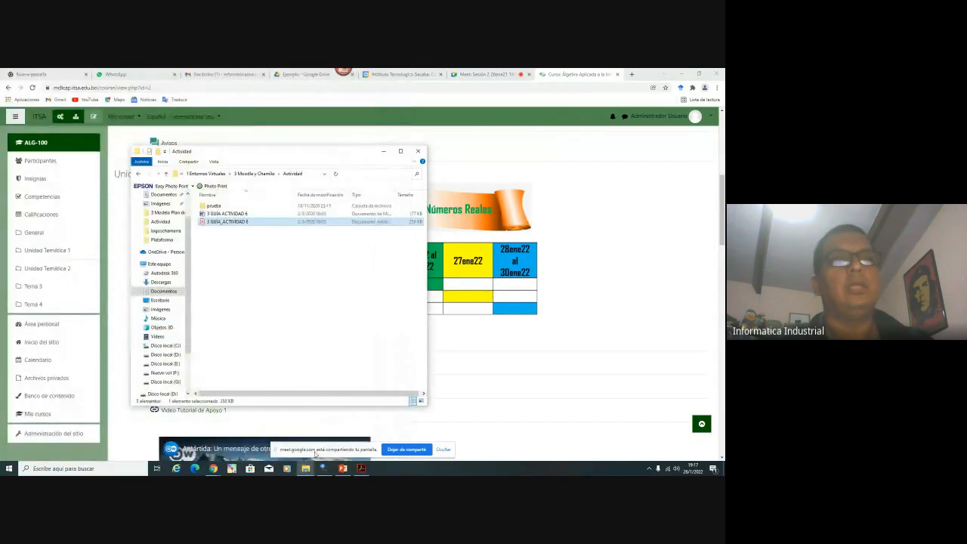
Scroll the course page, highlighting the banner and the Unidad Temática 1 schedule table
{"action": "left_click", "coordinate": [561, 330]}
{"action": "scroll", "coordinate": [281, 327], "scroll_direction": "down", "scroll_amount": 3}
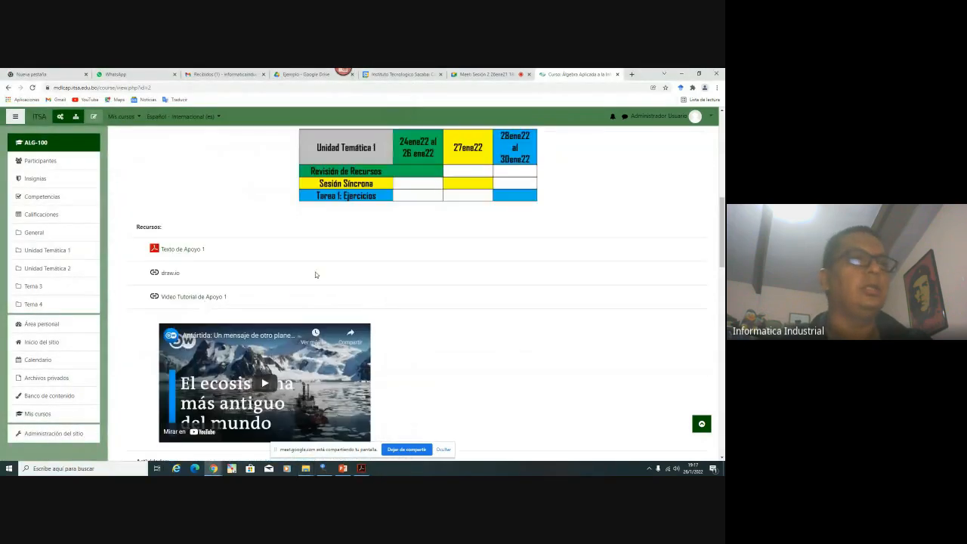
{"action": "scroll", "coordinate": [315, 275], "scroll_direction": "down", "scroll_amount": 1}
{"action": "scroll", "coordinate": [231, 280], "scroll_direction": "up", "scroll_amount": 3}
{"action": "scroll", "coordinate": [166, 237], "scroll_direction": "down", "scroll_amount": 4}
{"action": "scroll", "coordinate": [337, 268], "scroll_direction": "up", "scroll_amount": 7}
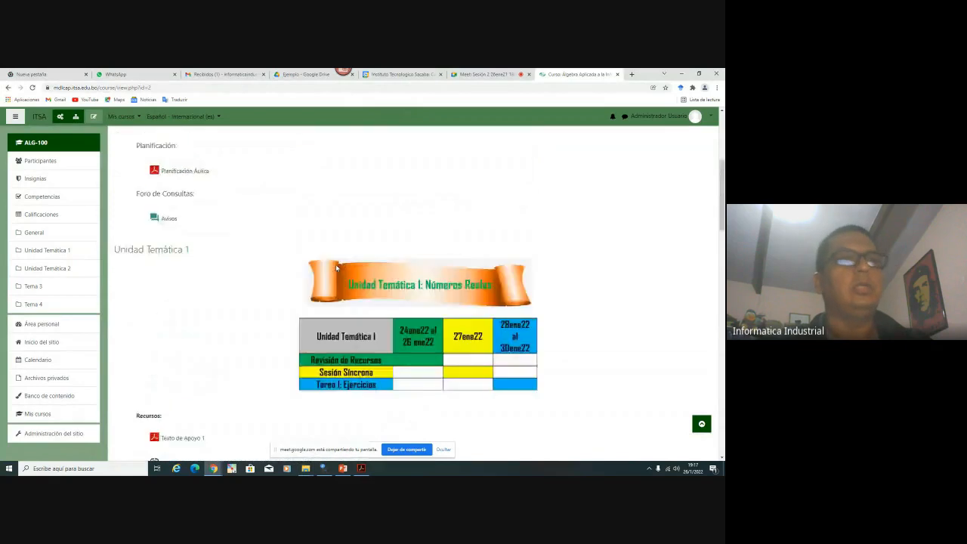
{"action": "scroll", "coordinate": [337, 268], "scroll_direction": "up", "scroll_amount": 3}
{"action": "scroll", "coordinate": [337, 268], "scroll_direction": "down", "scroll_amount": 6}
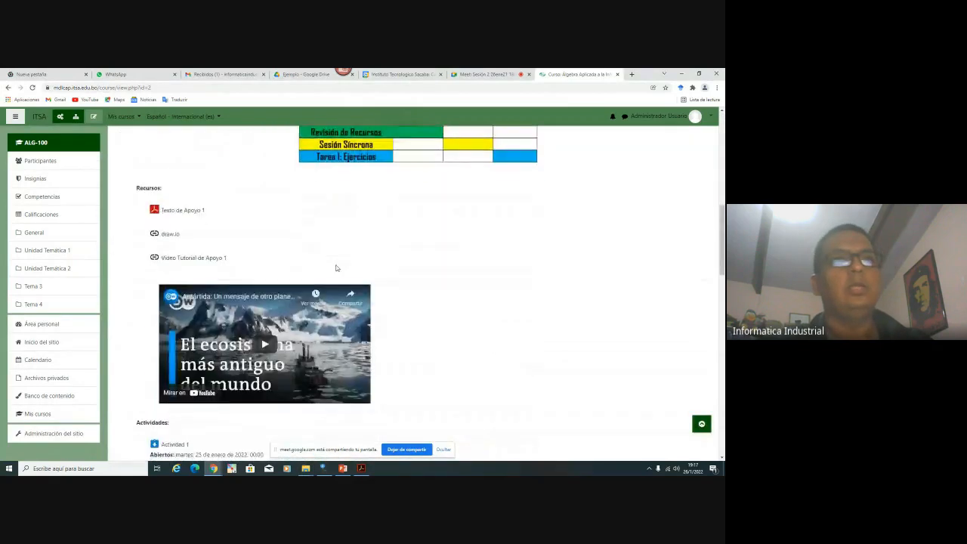
{"action": "scroll", "coordinate": [363, 216], "scroll_direction": "up", "scroll_amount": 5}
{"action": "scroll", "coordinate": [290, 237], "scroll_direction": "down", "scroll_amount": 2}
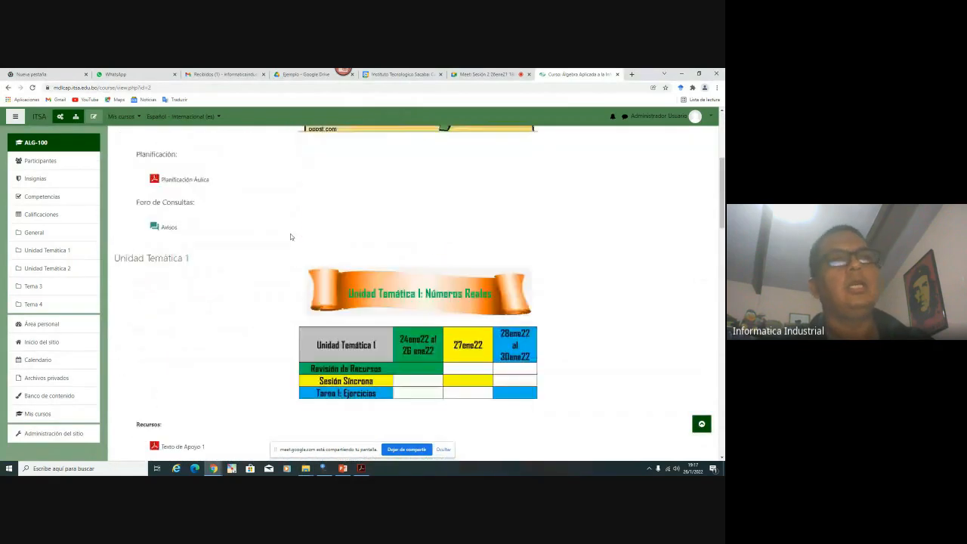
{"action": "scroll", "coordinate": [219, 263], "scroll_direction": "up", "scroll_amount": 3}
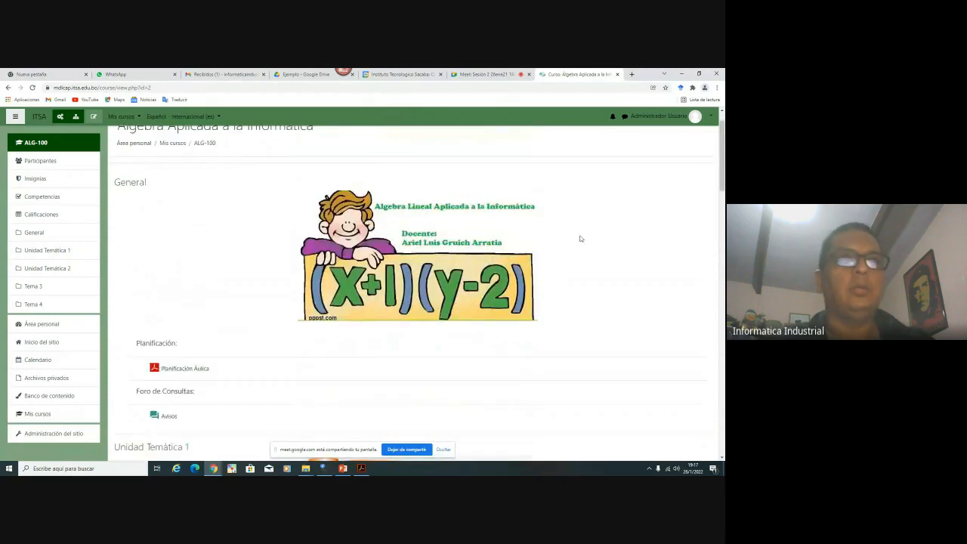
{"action": "left_click_drag", "start_coordinate": [580, 238], "coordinate": [130, 224]}
{"action": "scroll", "coordinate": [238, 243], "scroll_direction": "down", "scroll_amount": 2}
{"action": "left_click", "coordinate": [266, 223]}
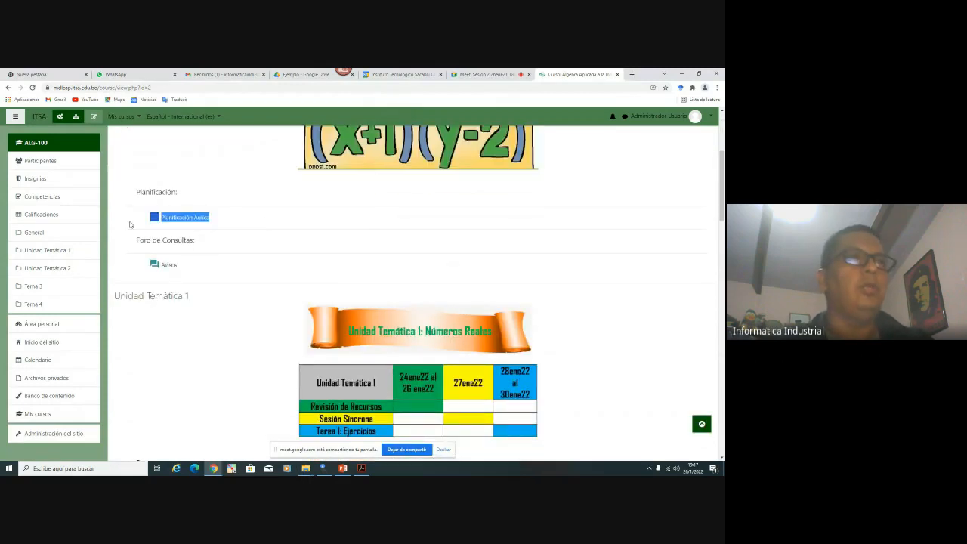
{"action": "left_click", "coordinate": [271, 216]}
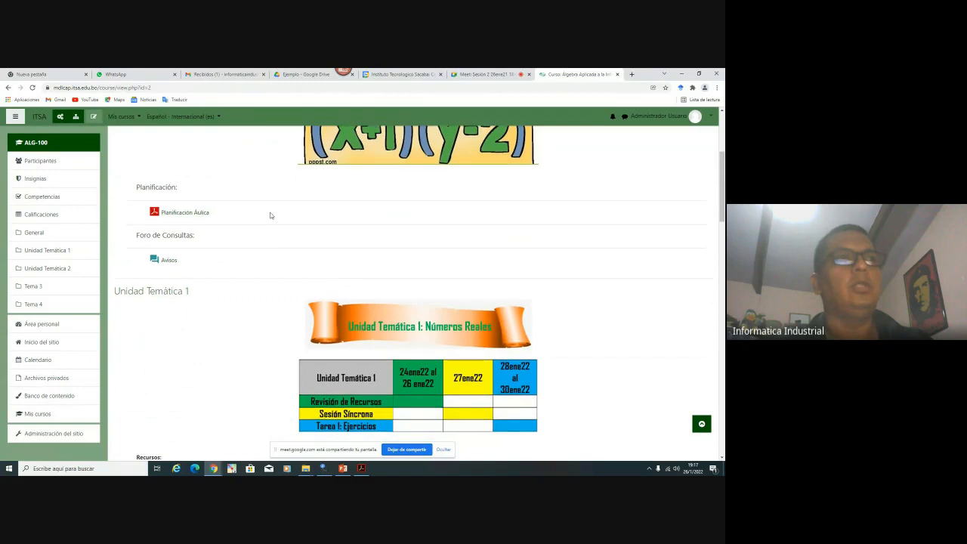
{"action": "scroll", "coordinate": [270, 215], "scroll_direction": "down", "scroll_amount": 1}
{"action": "left_click_drag", "start_coordinate": [222, 226], "coordinate": [134, 229]}
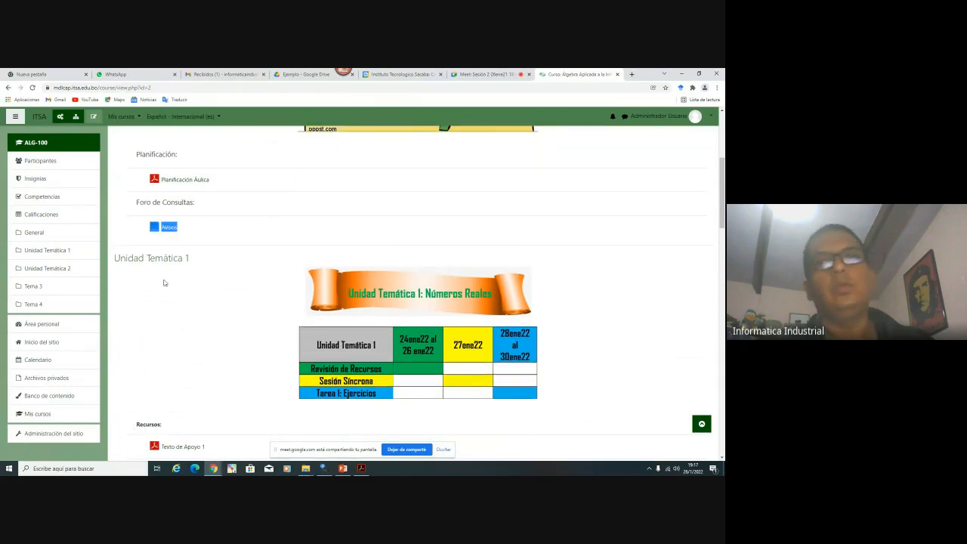
{"action": "scroll", "coordinate": [181, 274], "scroll_direction": "down", "scroll_amount": 3}
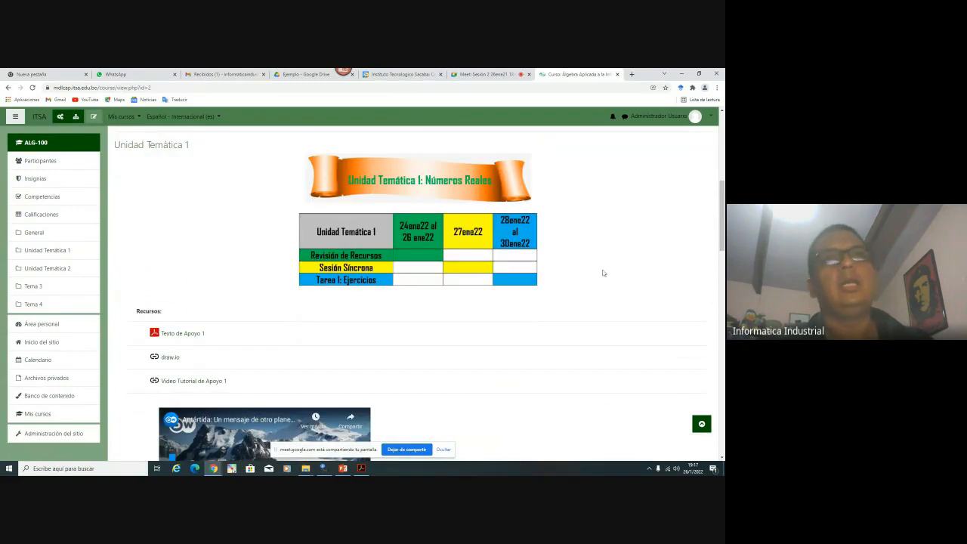
{"action": "left_click_drag", "start_coordinate": [603, 273], "coordinate": [257, 196]}
{"action": "left_click", "coordinate": [270, 196]}
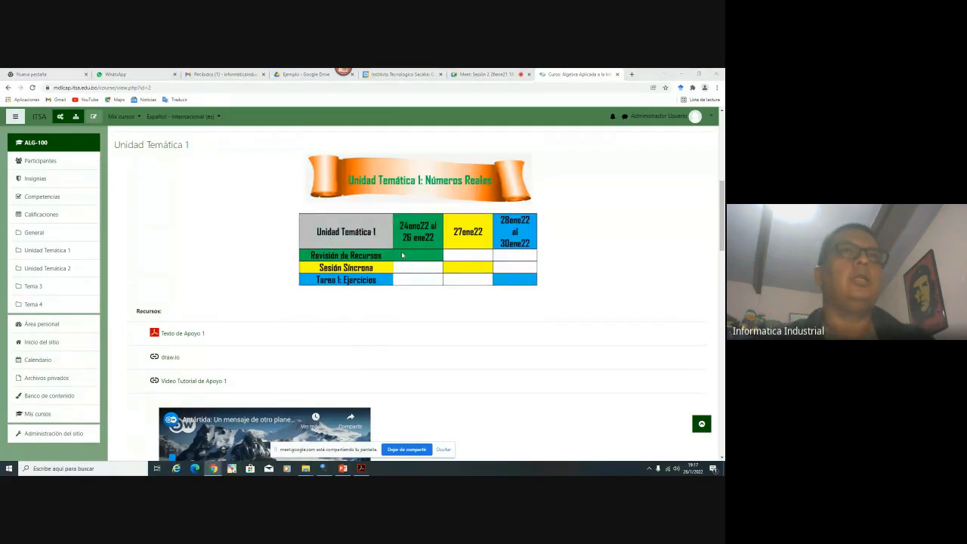
Glance at the Meet call, scroll past the Unidad Temática 2 table, then show the Ejemplo Drive folder
{"action": "left_click", "coordinate": [469, 75]}
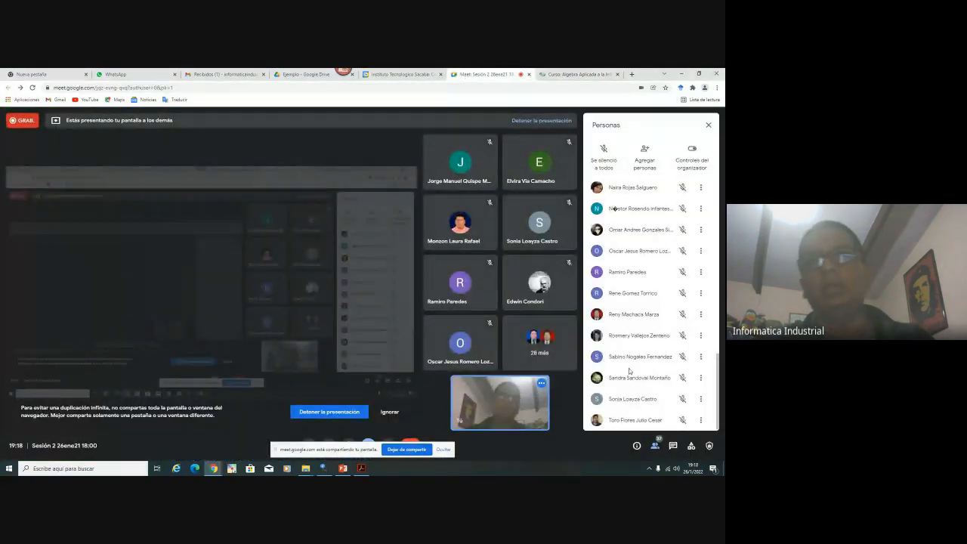
{"action": "left_click", "coordinate": [577, 74]}
{"action": "scroll", "coordinate": [367, 293], "scroll_direction": "down", "scroll_amount": 5}
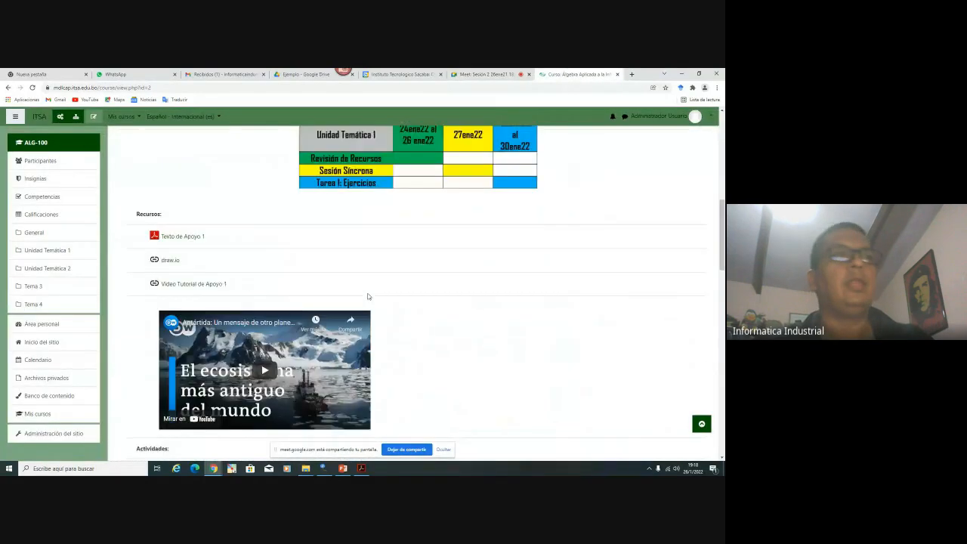
{"action": "scroll", "coordinate": [367, 293], "scroll_direction": "down", "scroll_amount": 3}
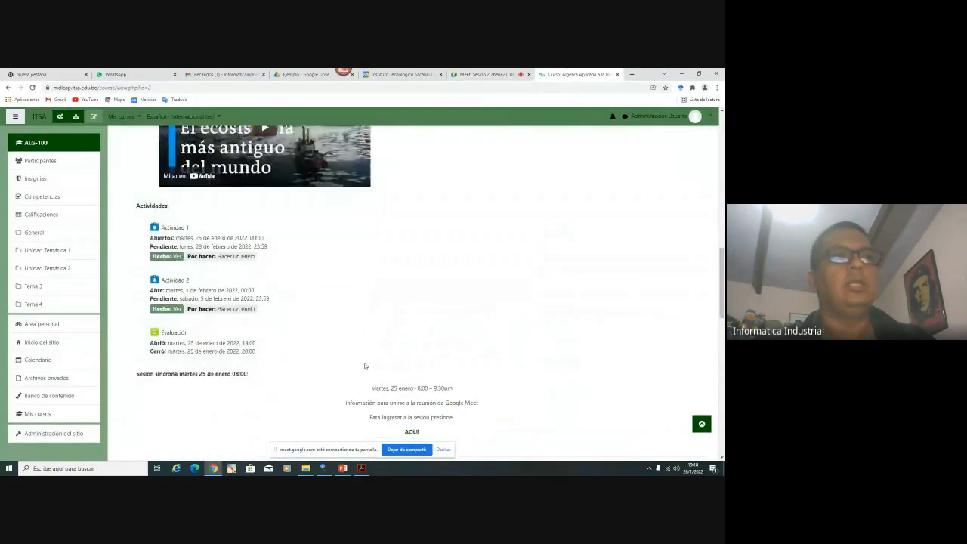
{"action": "scroll", "coordinate": [312, 322], "scroll_direction": "down", "scroll_amount": 1}
{"action": "scroll", "coordinate": [312, 322], "scroll_direction": "down", "scroll_amount": 2}
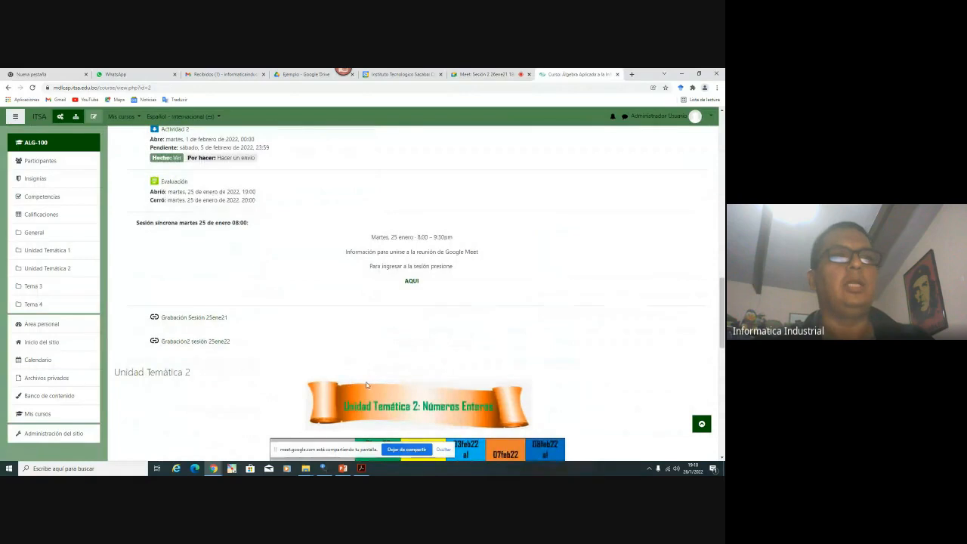
{"action": "scroll", "coordinate": [366, 385], "scroll_direction": "down", "scroll_amount": 3}
{"action": "scroll", "coordinate": [254, 311], "scroll_direction": "up", "scroll_amount": 1}
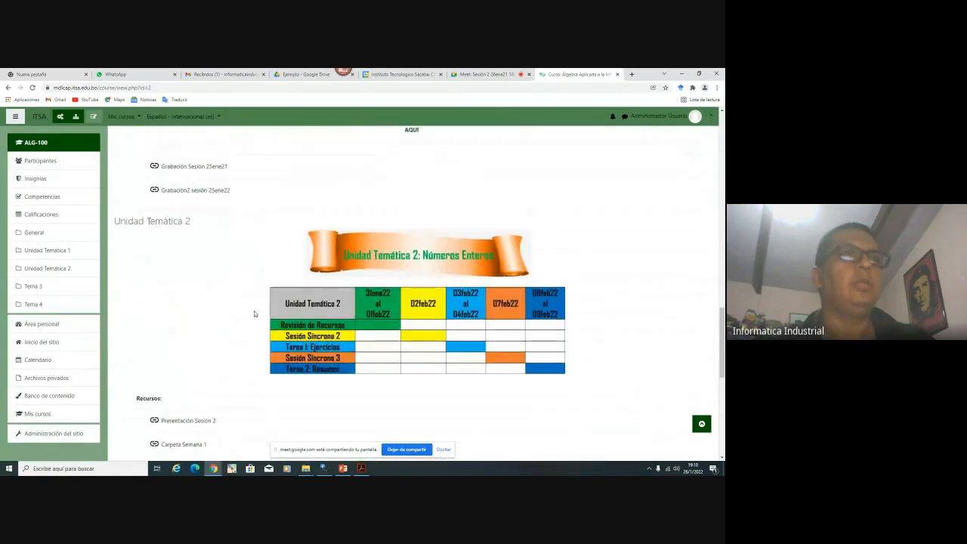
{"action": "scroll", "coordinate": [253, 311], "scroll_direction": "down", "scroll_amount": 1}
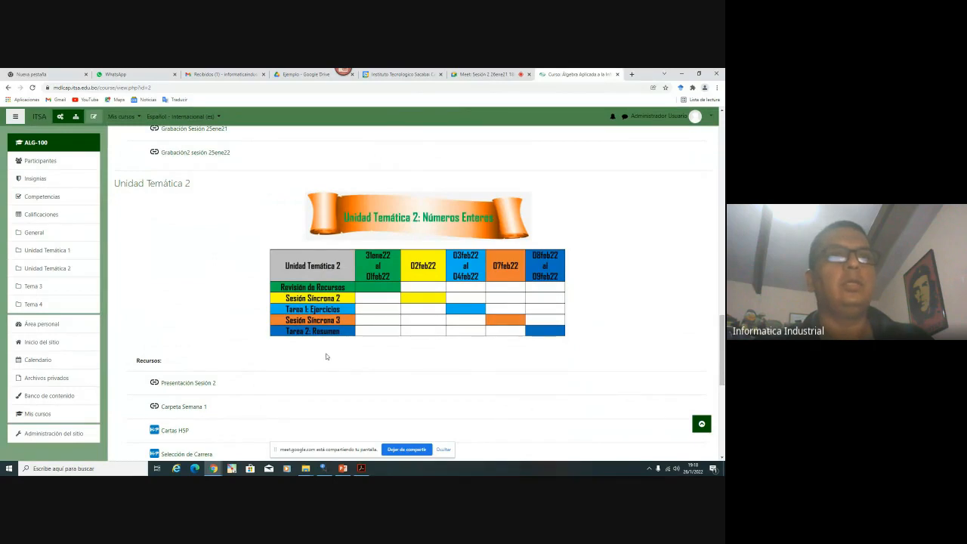
{"action": "scroll", "coordinate": [325, 355], "scroll_direction": "down", "scroll_amount": 3}
{"action": "scroll", "coordinate": [325, 352], "scroll_direction": "down", "scroll_amount": 2}
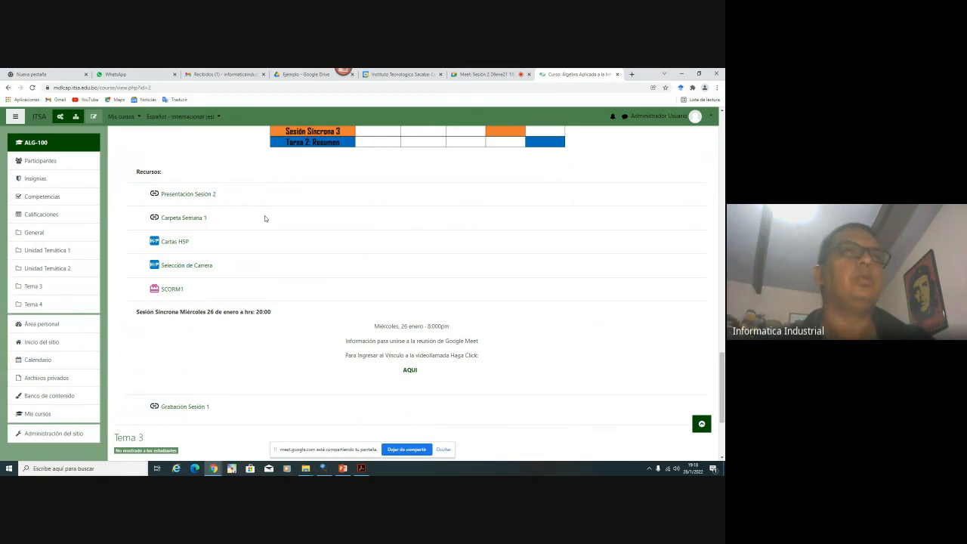
{"action": "left_click", "coordinate": [308, 75]}
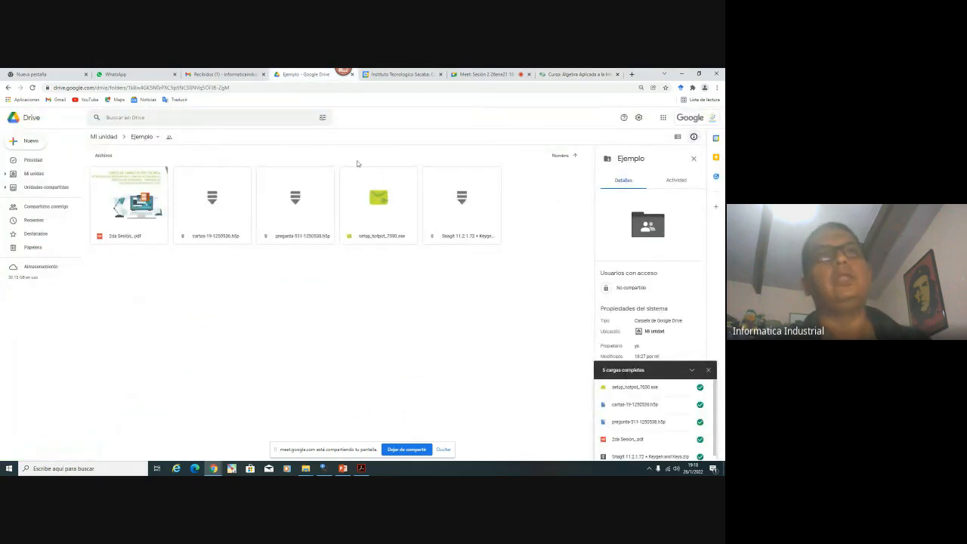
Open Presentación Sesión 2 and Carpeta Semana 1 from the course page in new tabs
{"action": "left_click", "coordinate": [576, 74]}
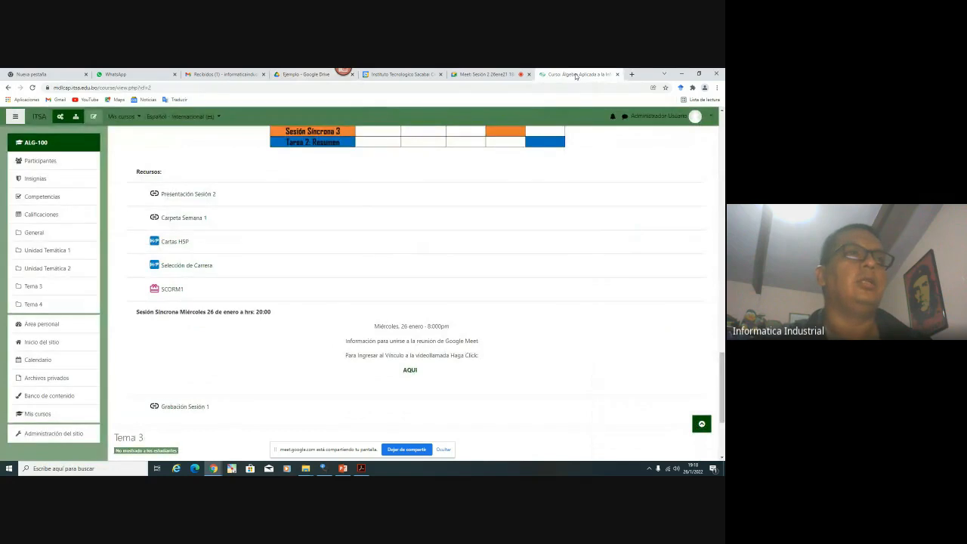
{"action": "right_click", "coordinate": [207, 194]}
{"action": "left_click", "coordinate": [226, 200]}
{"action": "right_click", "coordinate": [185, 220]}
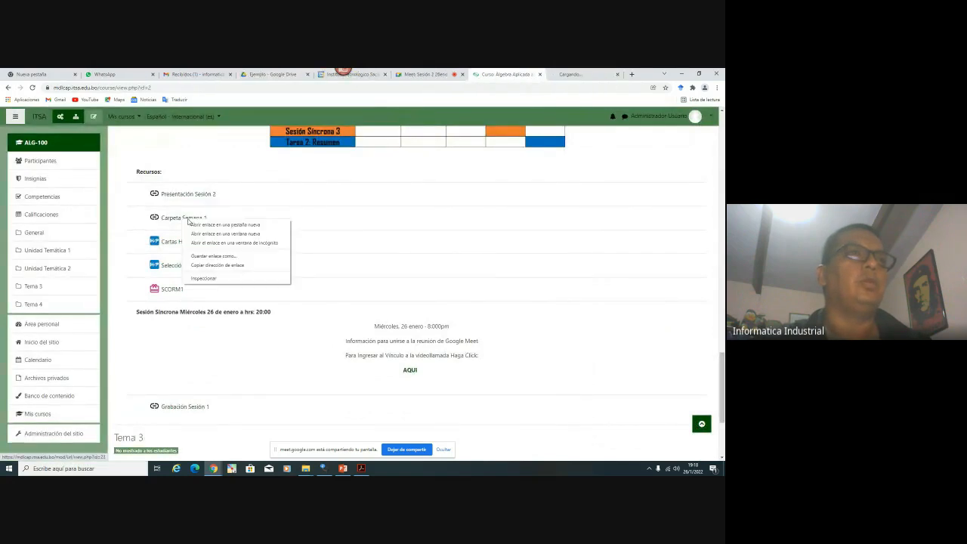
{"action": "left_click", "coordinate": [219, 226]}
Preview the 2da Sesión PDF, then close it and the extra Ejemplo folder tab
{"action": "left_click", "coordinate": [498, 78]}
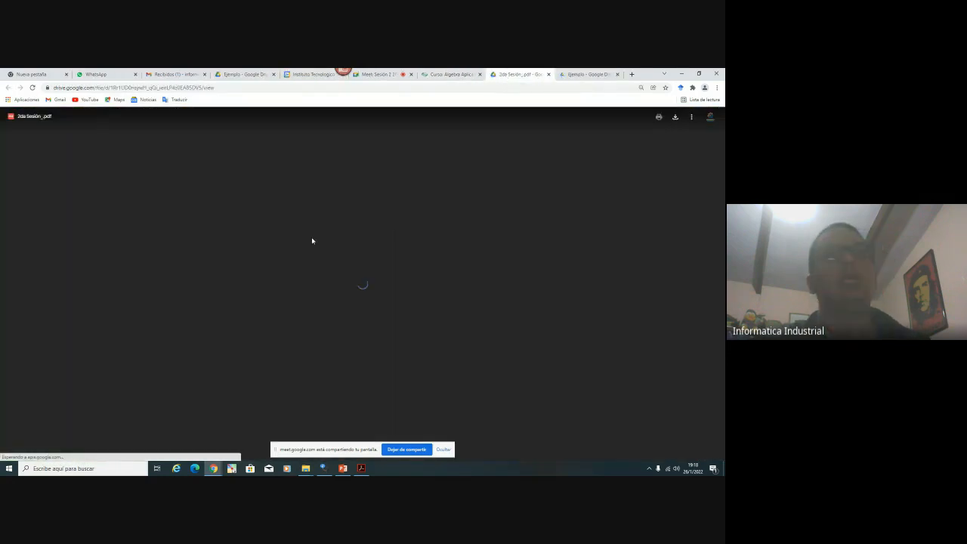
{"action": "scroll", "coordinate": [363, 294], "scroll_direction": "down", "scroll_amount": 15}
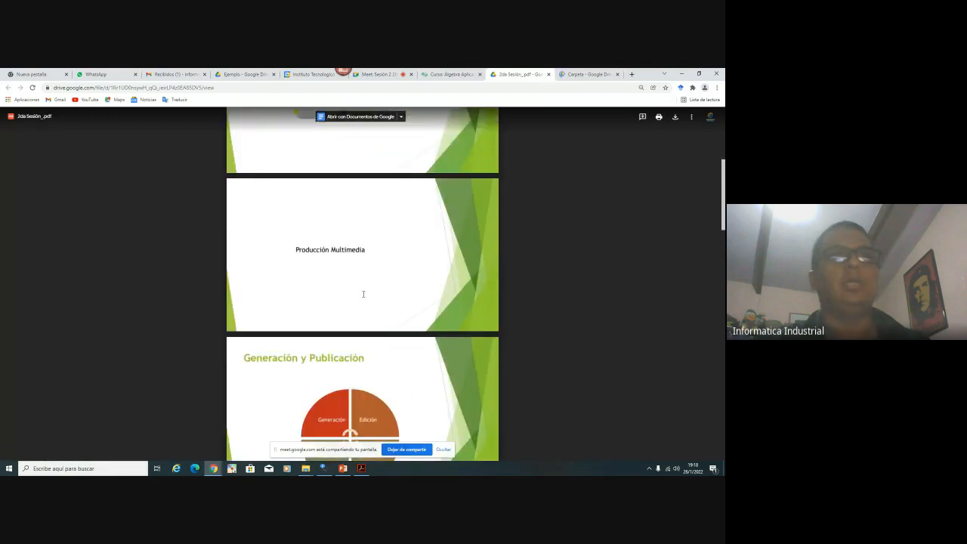
{"action": "scroll", "coordinate": [363, 294], "scroll_direction": "down", "scroll_amount": 5}
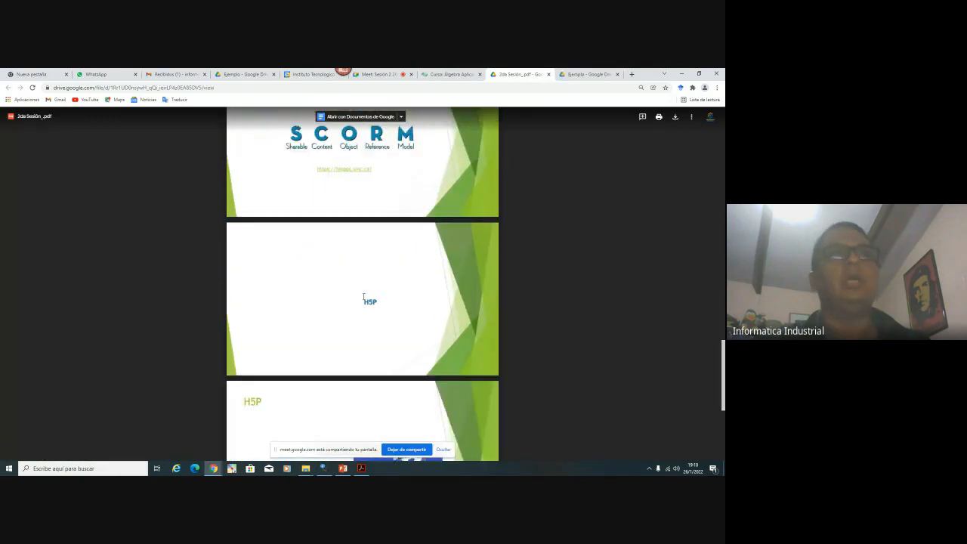
{"action": "left_click", "coordinate": [449, 74]}
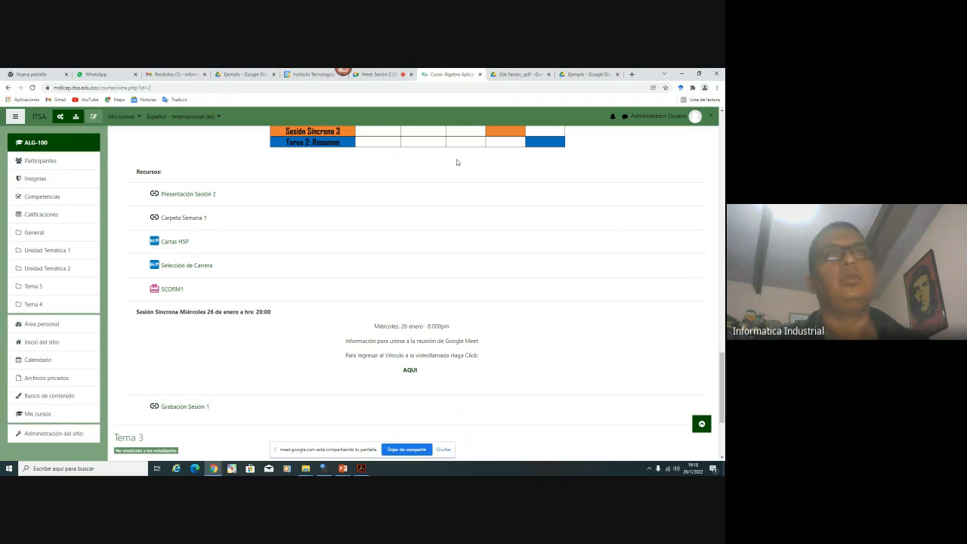
{"action": "left_click", "coordinate": [524, 74]}
{"action": "left_click", "coordinate": [548, 74]}
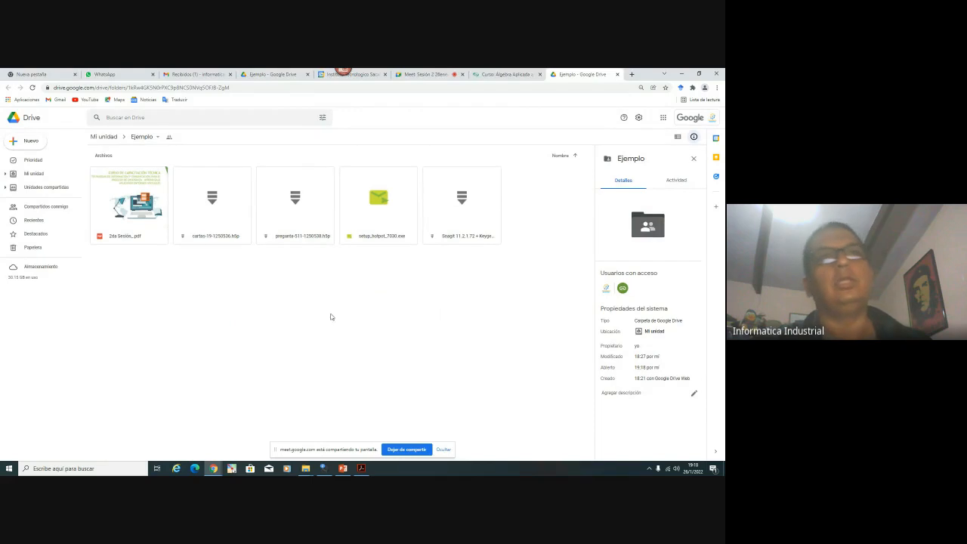
{"action": "left_click", "coordinate": [617, 74]}
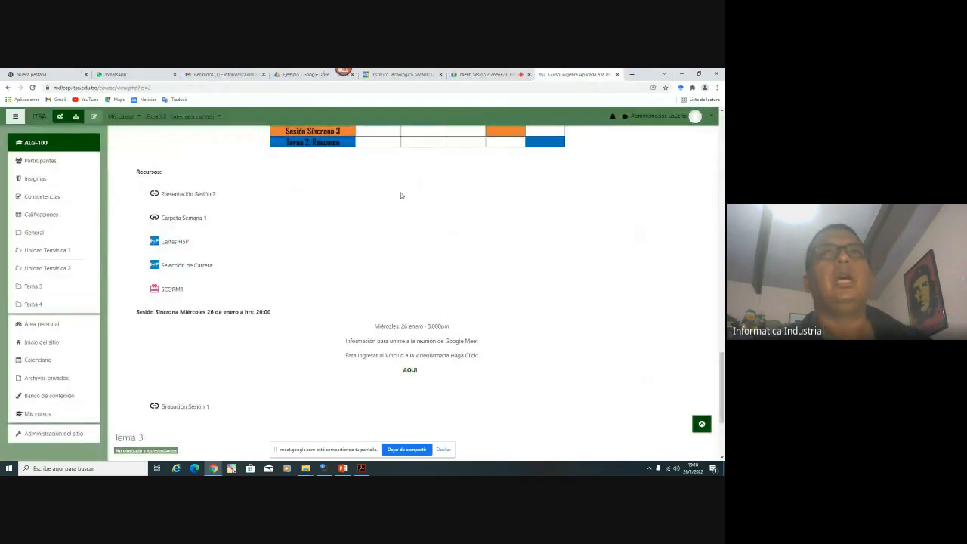
Show the Meet chat's shared links, then return to the ALG-100 course's Recursos list
{"action": "left_click", "coordinate": [468, 75]}
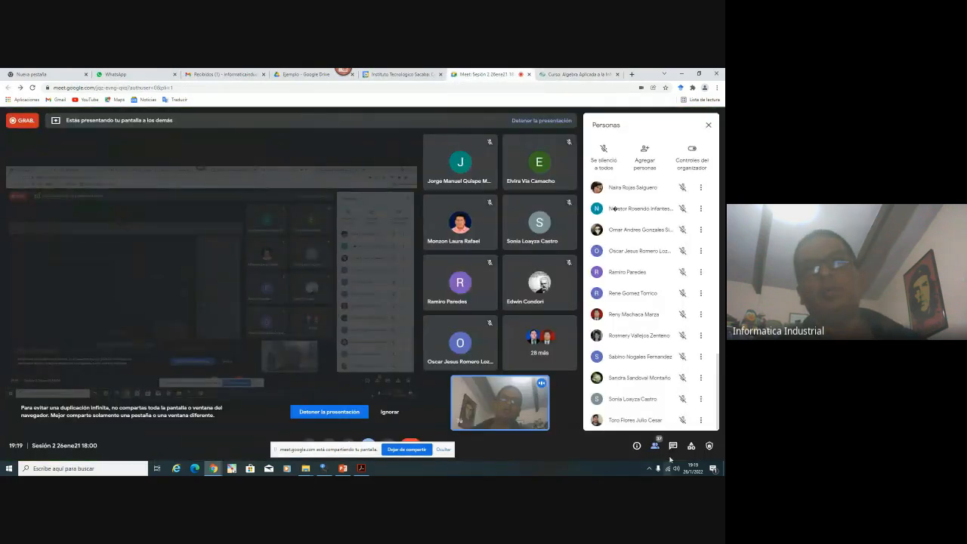
{"action": "left_click", "coordinate": [673, 447]}
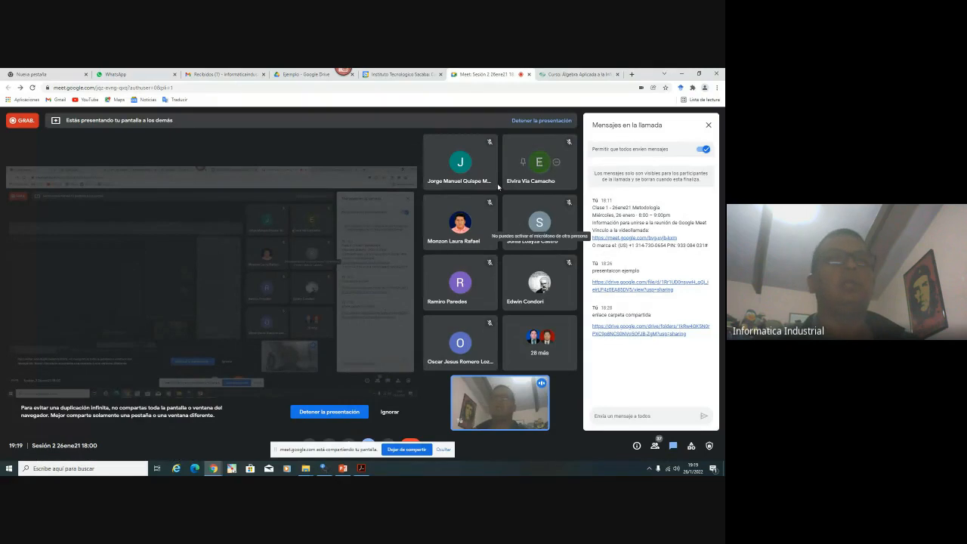
{"action": "left_click", "coordinate": [577, 74]}
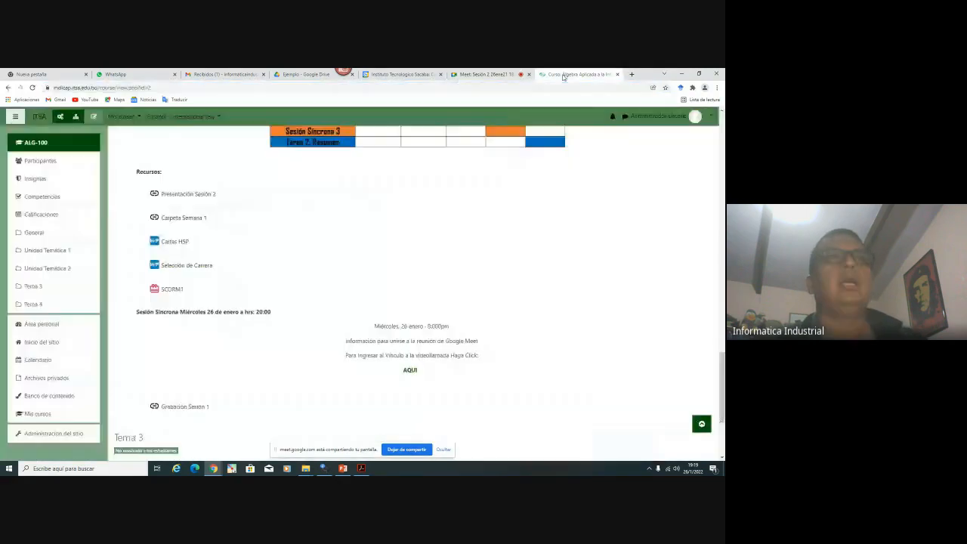
{"action": "scroll", "coordinate": [227, 276], "scroll_direction": "down", "scroll_amount": 1}
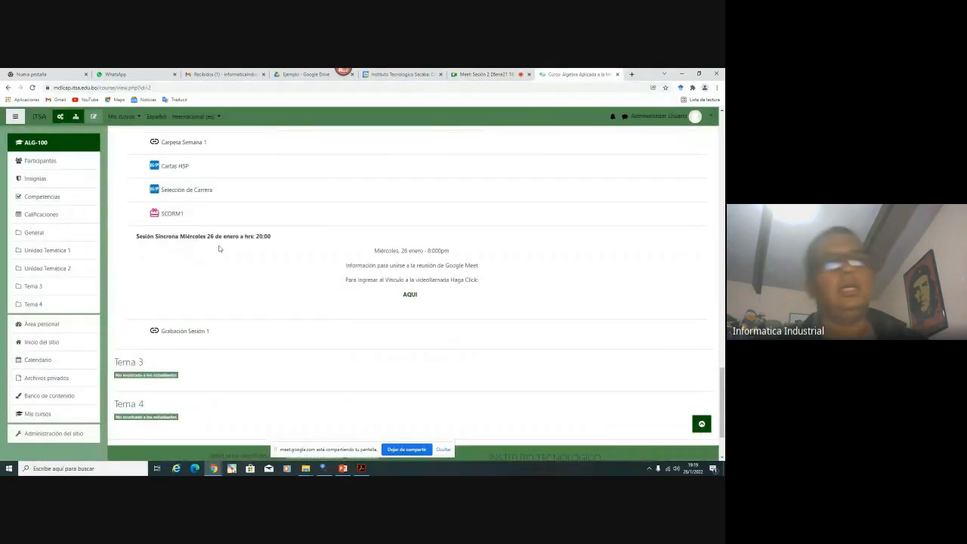
{"action": "scroll", "coordinate": [283, 277], "scroll_direction": "up", "scroll_amount": 3}
{"action": "scroll", "coordinate": [281, 277], "scroll_direction": "down", "scroll_amount": 3}
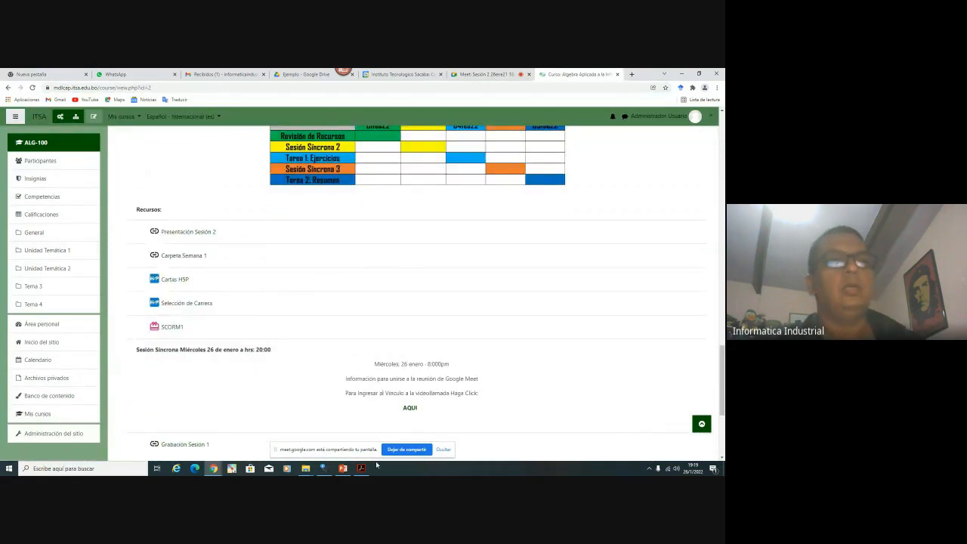
Run the PowerPoint slide show, stepping through the SCORM, H5P and Gracias slides to end on H5P
{"action": "left_click", "coordinate": [342, 468]}
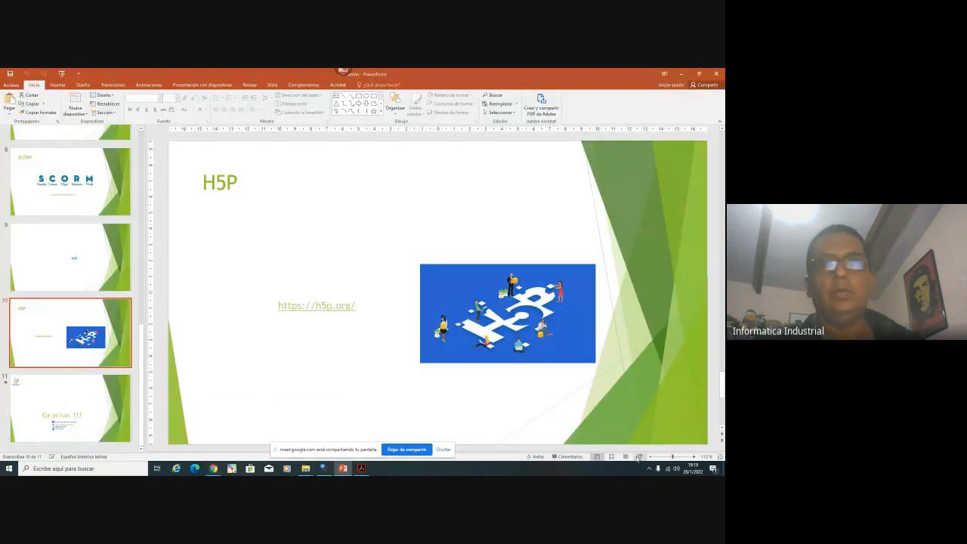
{"action": "left_click", "coordinate": [639, 457]}
{"action": "left_click", "coordinate": [315, 339]}
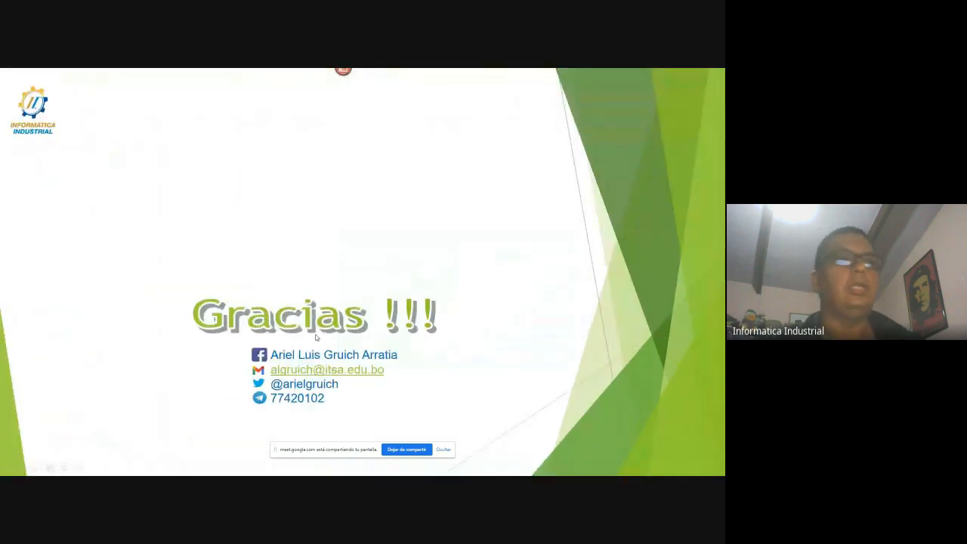
{"action": "key", "text": "Left"}
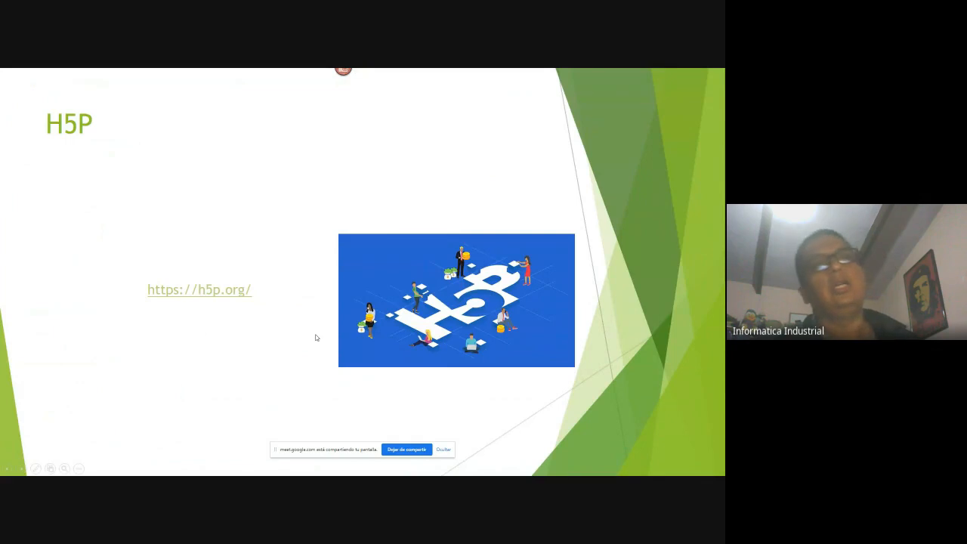
{"action": "key", "text": "Left"}
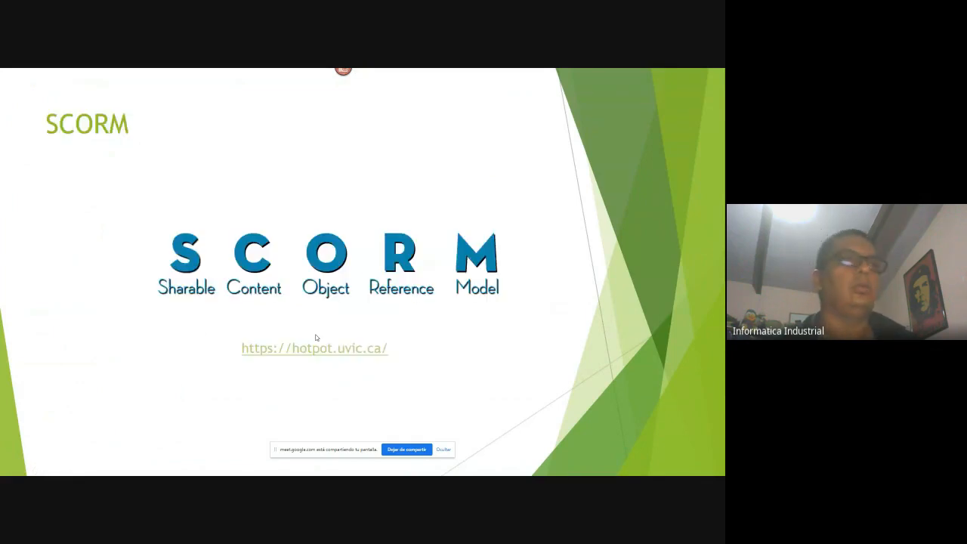
{"action": "left_click", "coordinate": [316, 338]}
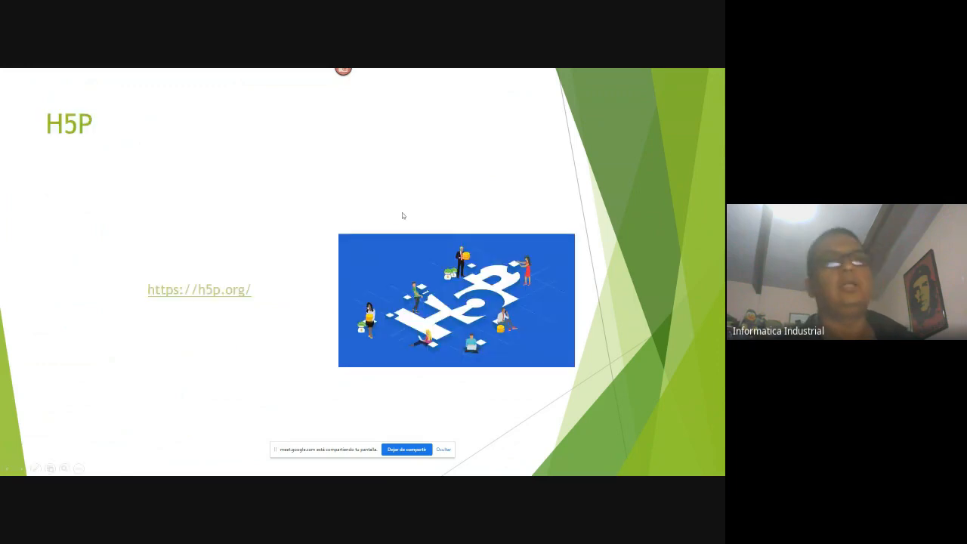
Switch back to the Álgebra Aplicada course page in Chrome with Alt+Tab
{"action": "key", "text": "alt+Tab"}
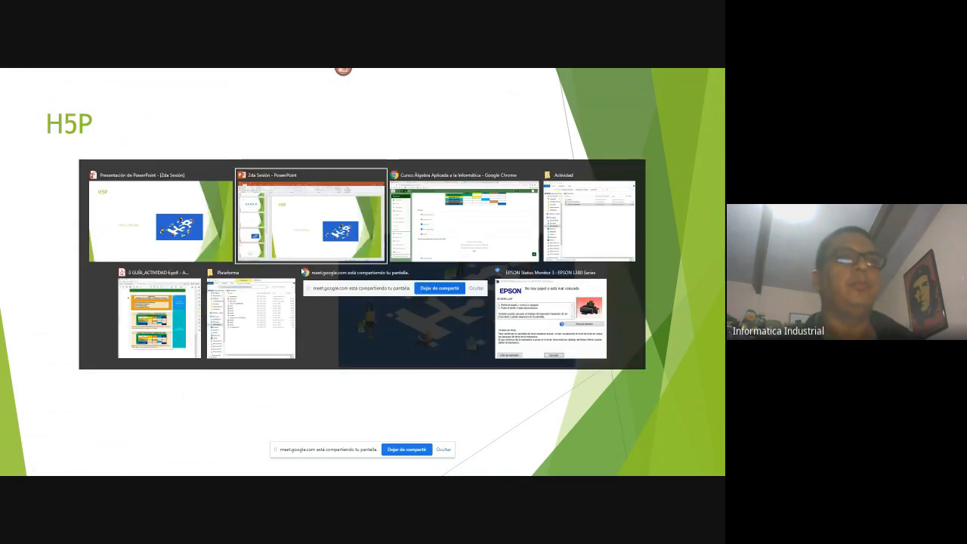
{"action": "key", "text": "alt+Tab"}
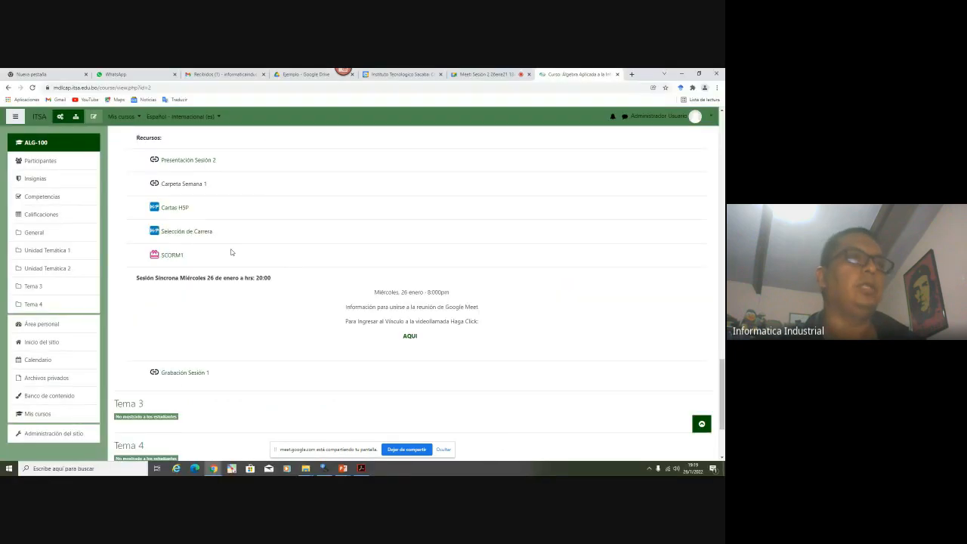
{"action": "scroll", "coordinate": [231, 252], "scroll_direction": "down", "scroll_amount": 1}
Open Cartas H5P and Selección de Carrera each in a new browser tab
{"action": "right_click", "coordinate": [177, 166]}
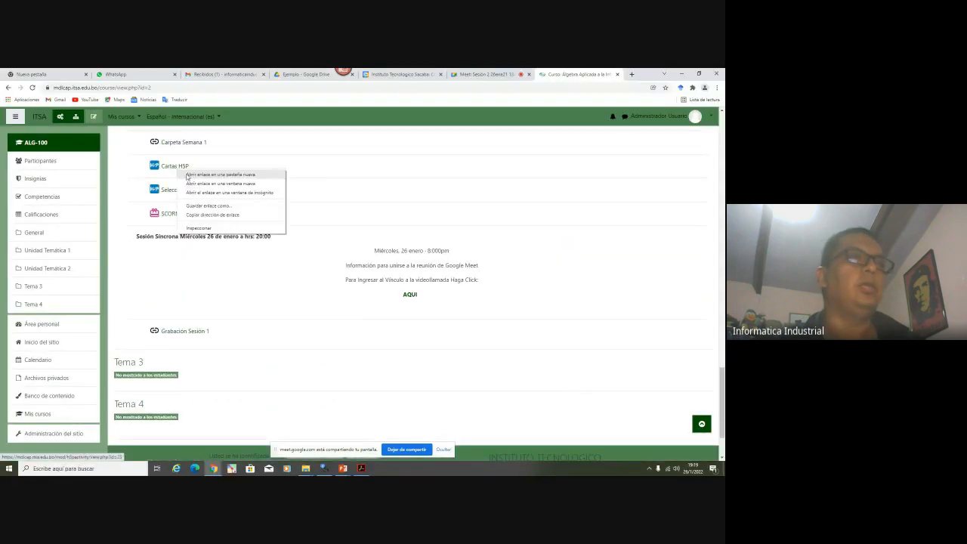
{"action": "left_click", "coordinate": [215, 172]}
{"action": "right_click", "coordinate": [189, 189]}
{"action": "left_click", "coordinate": [219, 194]}
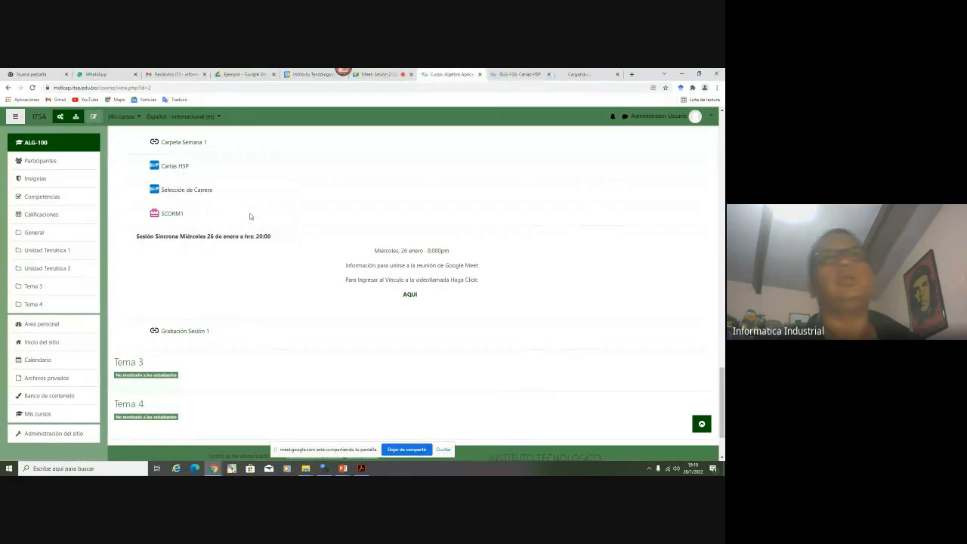
On Cartas H5P, flip the logo flashcard to reveal 'ITSA', flip it back, then retry
{"action": "left_click", "coordinate": [513, 75]}
{"action": "scroll", "coordinate": [252, 269], "scroll_direction": "down", "scroll_amount": 3}
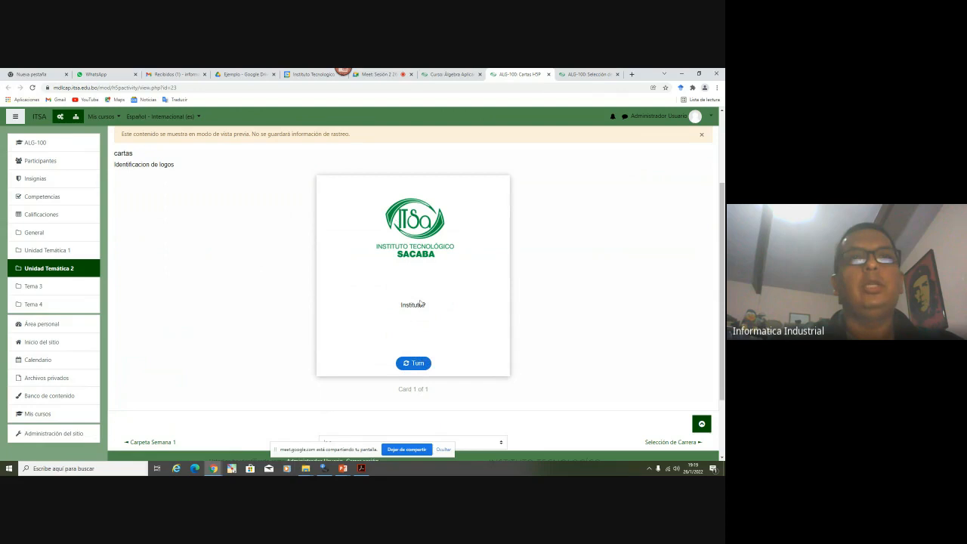
{"action": "left_click", "coordinate": [413, 363]}
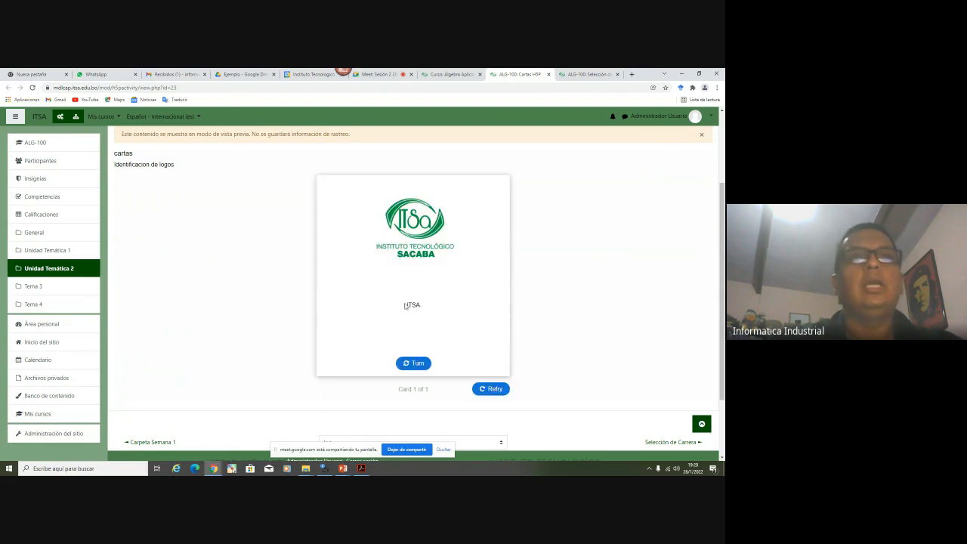
{"action": "left_click", "coordinate": [413, 364]}
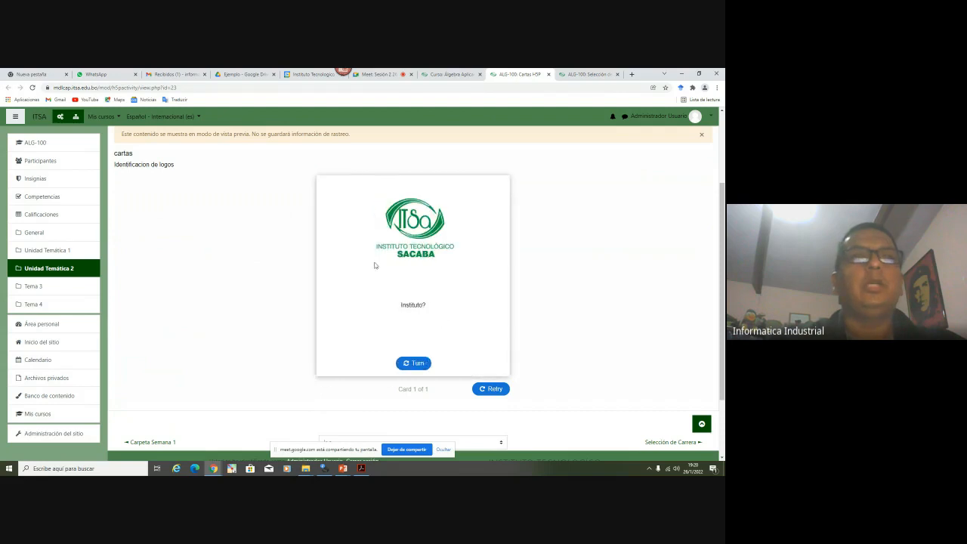
{"action": "left_click", "coordinate": [496, 391]}
{"action": "scroll", "coordinate": [386, 302], "scroll_direction": "down", "scroll_amount": 1}
{"action": "scroll", "coordinate": [386, 303], "scroll_direction": "up", "scroll_amount": 2}
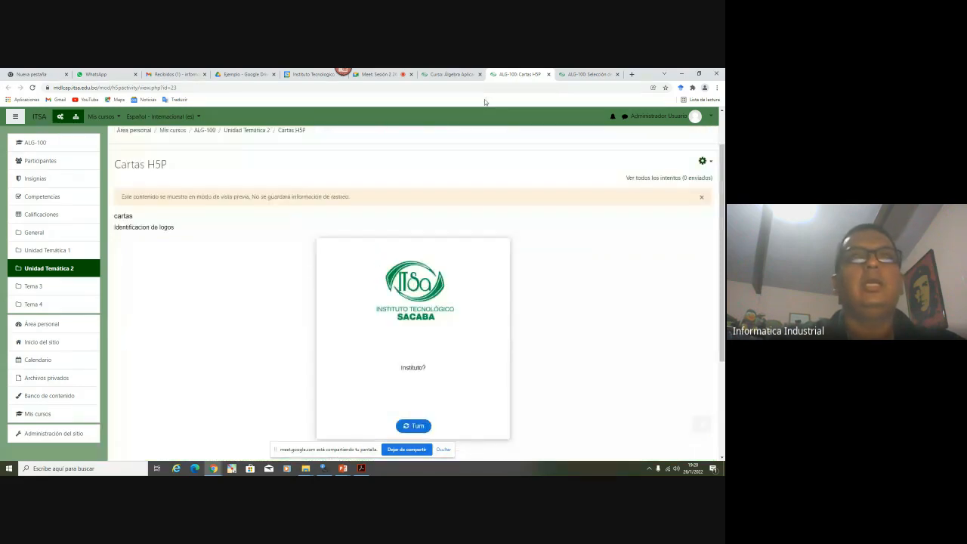
Close the Cartas tab and try Topografía y Geodesia, then Mecánica Automotriz alone, retrying each
{"action": "left_click", "coordinate": [549, 75]}
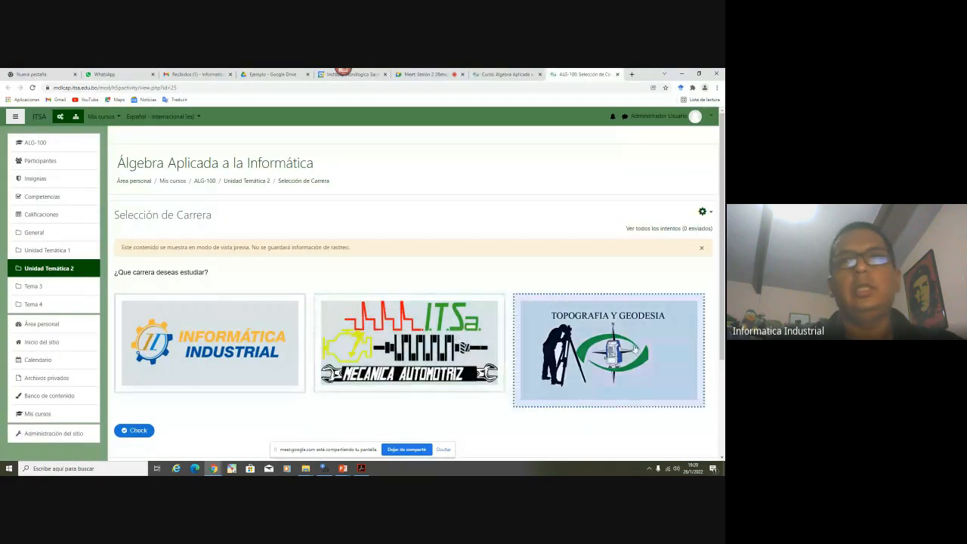
{"action": "scroll", "coordinate": [382, 333], "scroll_direction": "down", "scroll_amount": 2}
{"action": "scroll", "coordinate": [382, 333], "scroll_direction": "down", "scroll_amount": 1}
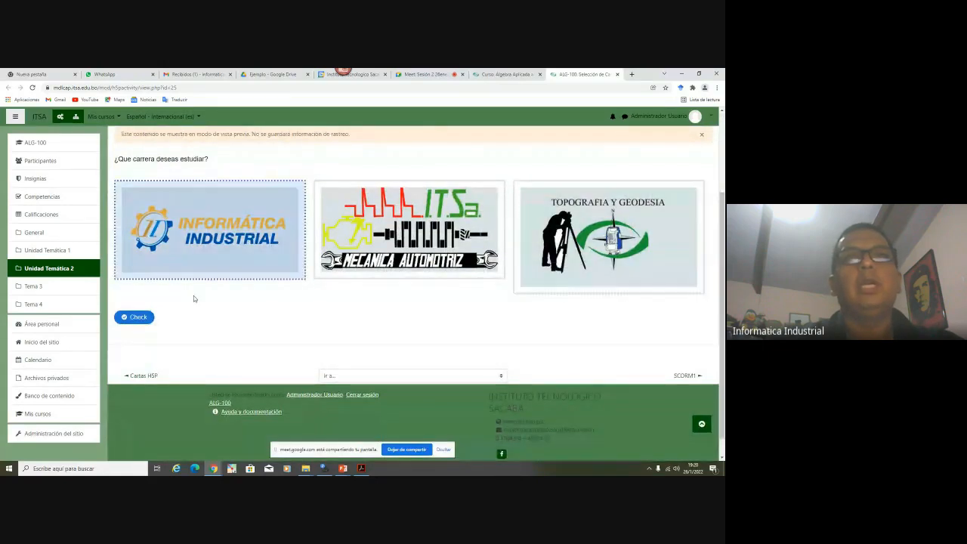
{"action": "left_click", "coordinate": [544, 280]}
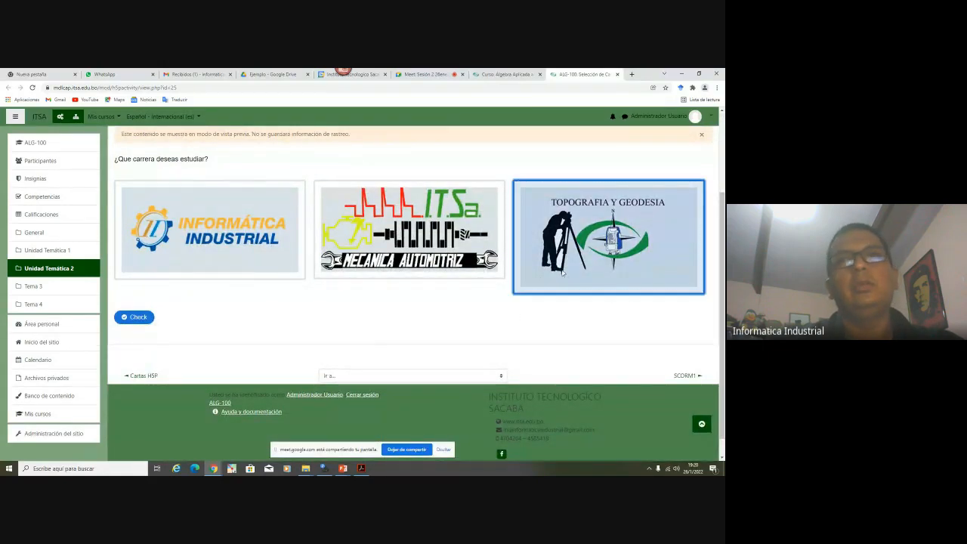
{"action": "left_click", "coordinate": [136, 317]}
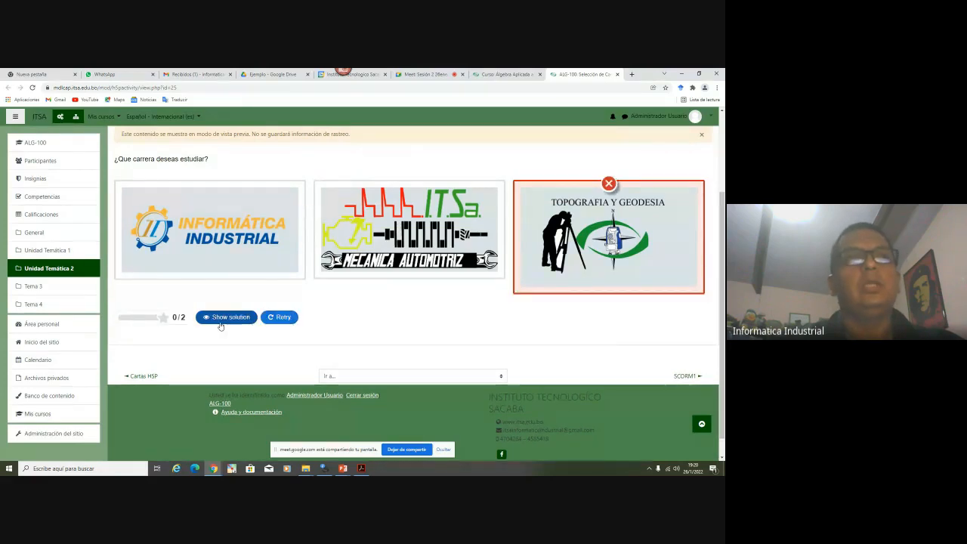
{"action": "left_click", "coordinate": [279, 318]}
{"action": "left_click", "coordinate": [393, 242]}
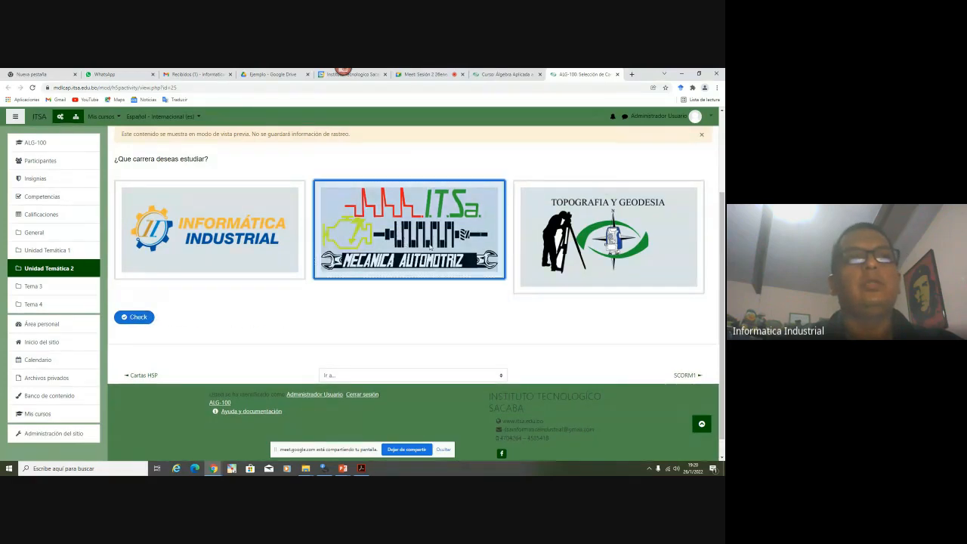
{"action": "left_click", "coordinate": [136, 317]}
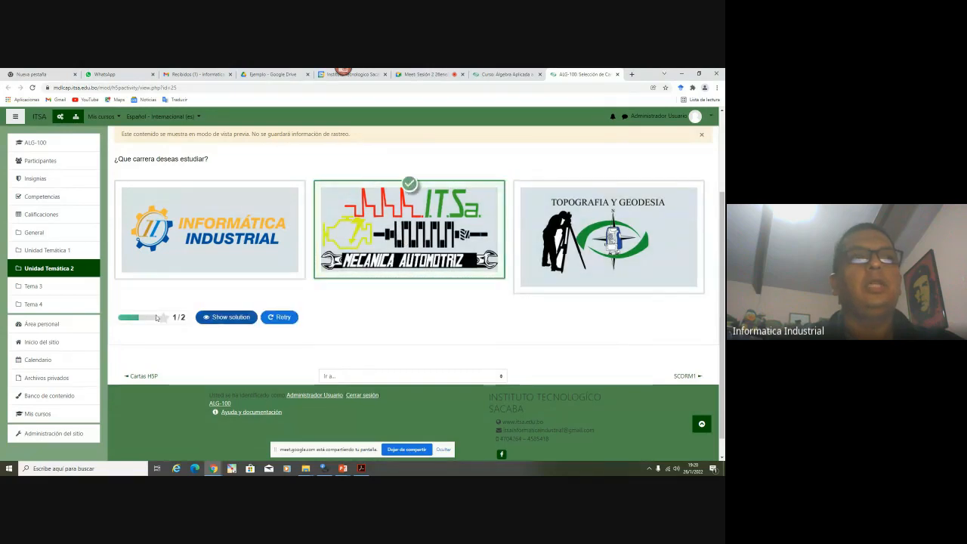
{"action": "left_click", "coordinate": [279, 317]}
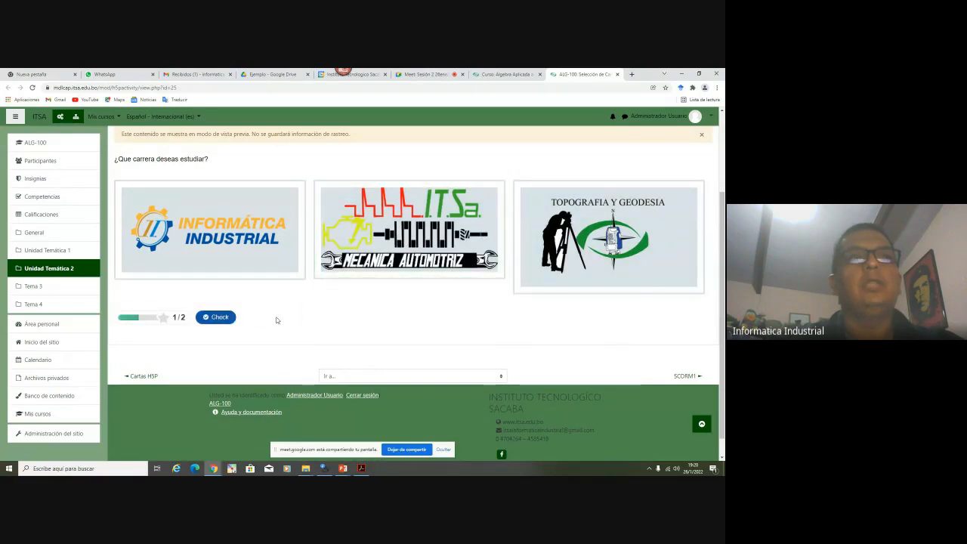
Select Informática Industrial and Mecánica Automotriz for a 2/2 score, then close the tab
{"action": "left_click", "coordinate": [219, 234]}
{"action": "left_click", "coordinate": [353, 240]}
{"action": "left_click", "coordinate": [136, 317]}
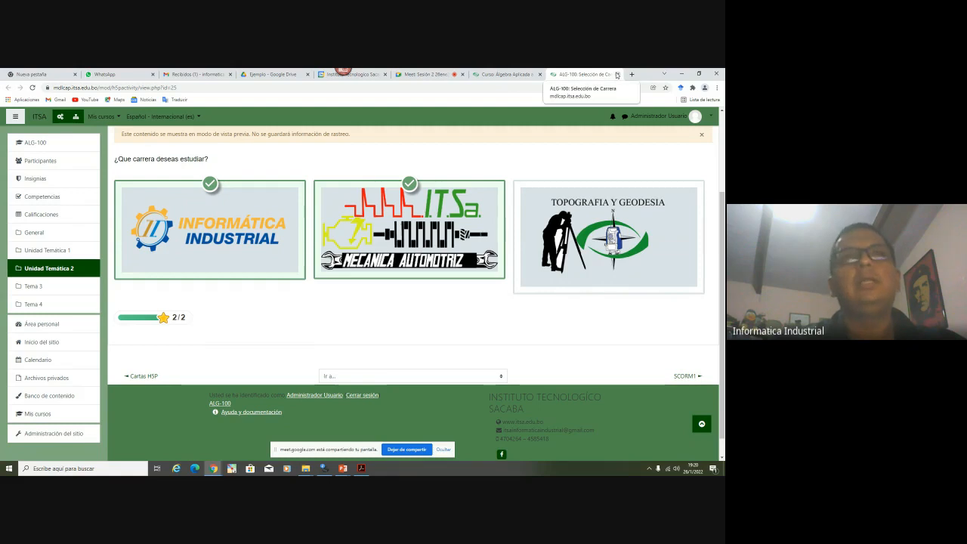
{"action": "left_click", "coordinate": [617, 74]}
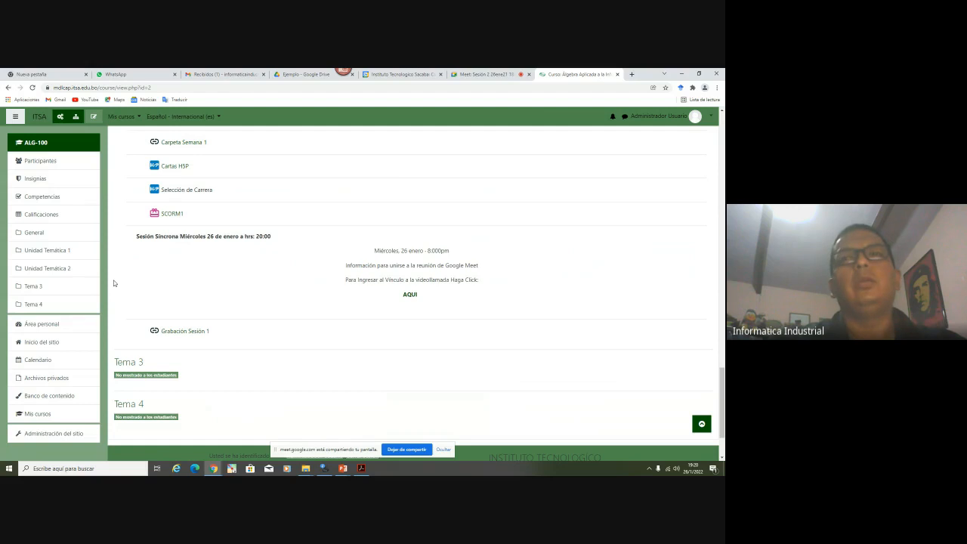
Open SCORM1 in a new tab and switch to it
{"action": "right_click", "coordinate": [166, 213]}
{"action": "left_click", "coordinate": [189, 220]}
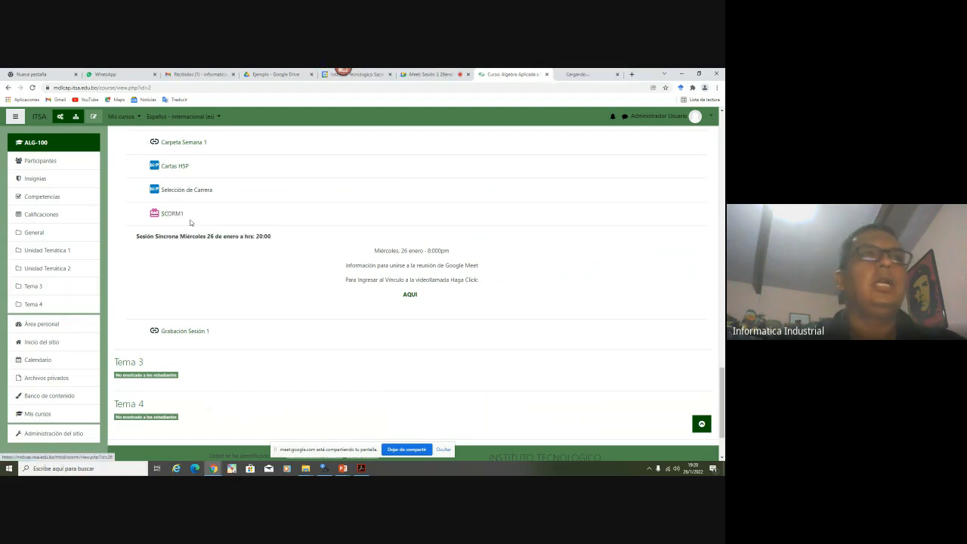
{"action": "left_click", "coordinate": [577, 74]}
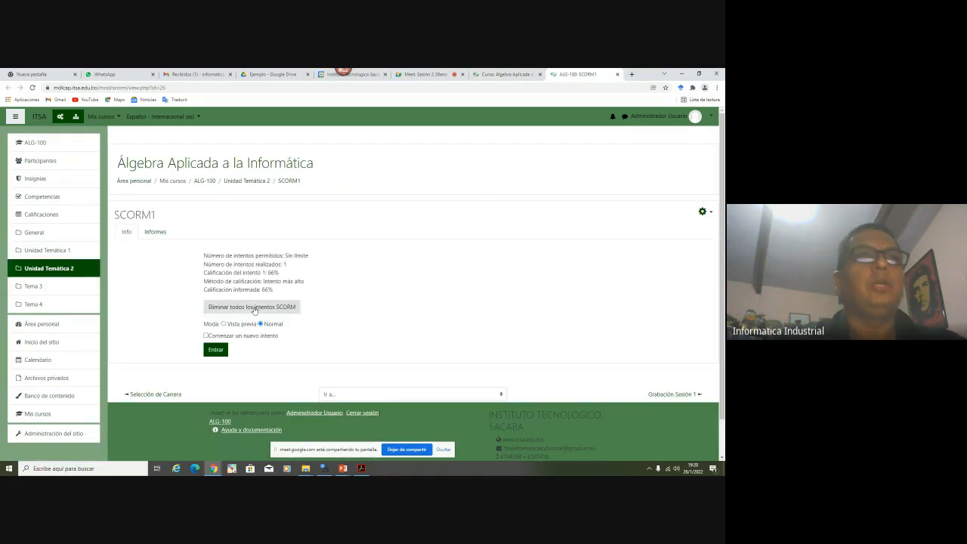
Launch the SCORM1 quiz, answer Enteros for a 100% score, and close the tab
{"action": "left_click", "coordinate": [219, 352]}
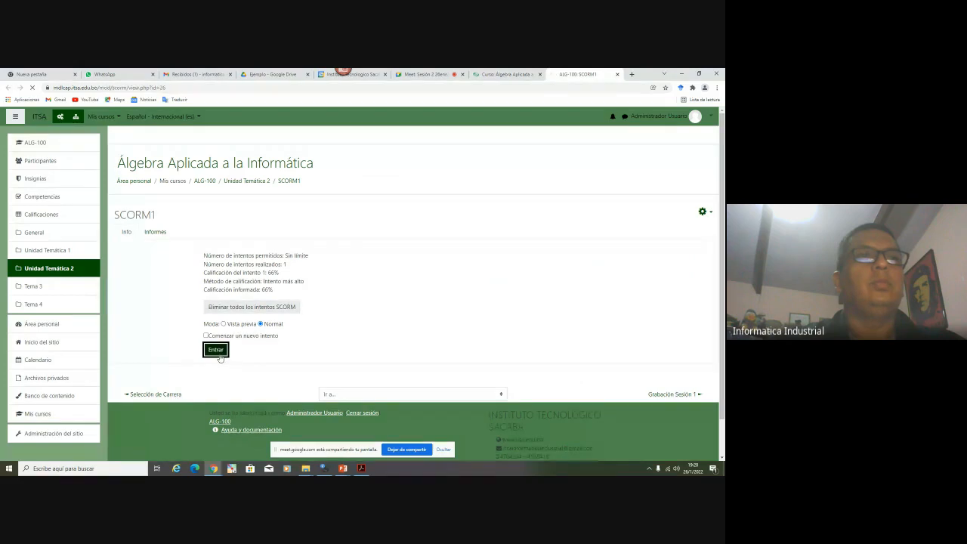
{"action": "scroll", "coordinate": [337, 220], "scroll_direction": "down", "scroll_amount": 2}
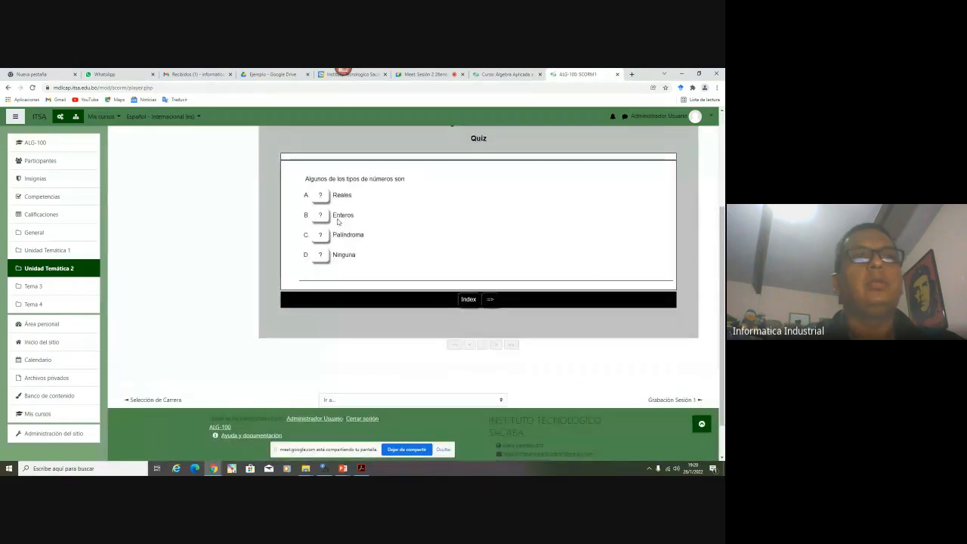
{"action": "left_click", "coordinate": [336, 220]}
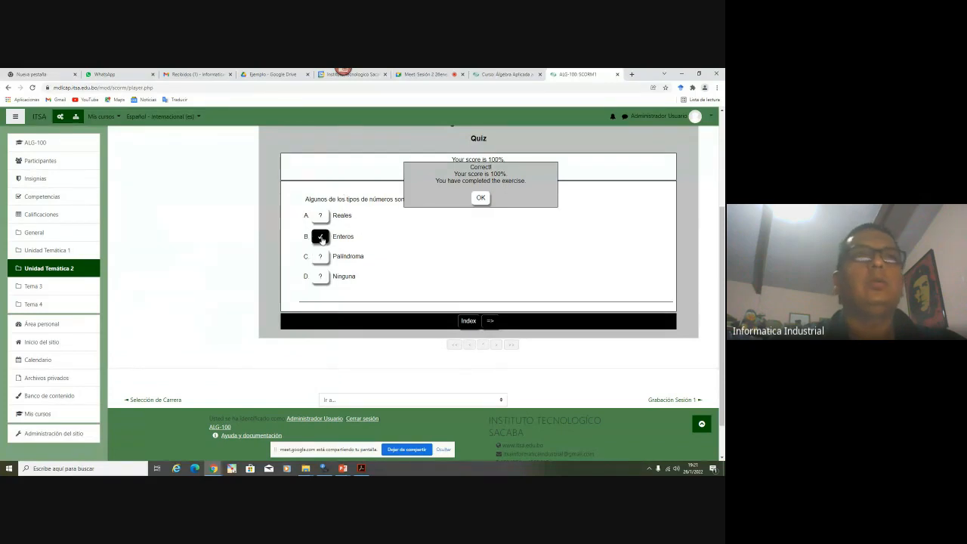
{"action": "left_click", "coordinate": [480, 199]}
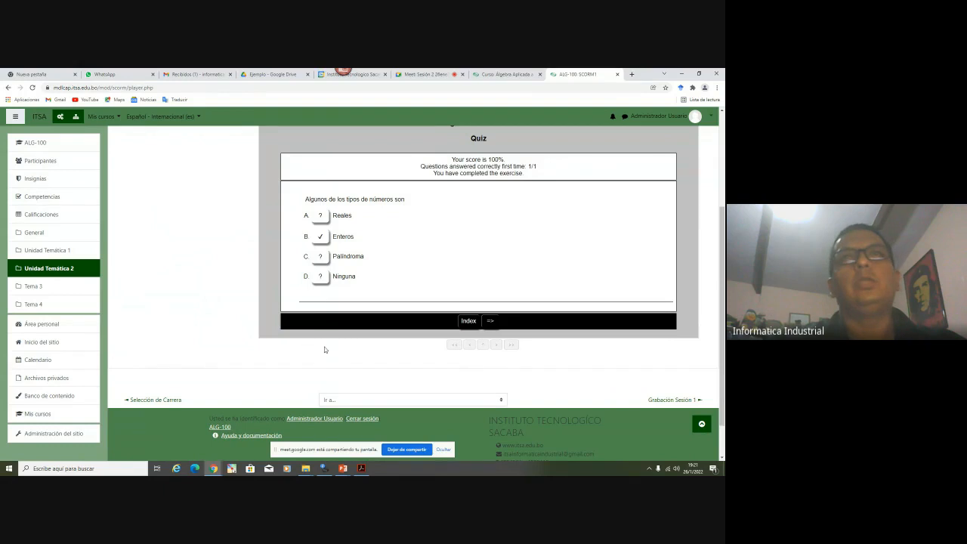
{"action": "scroll", "coordinate": [326, 350], "scroll_direction": "up", "scroll_amount": 2}
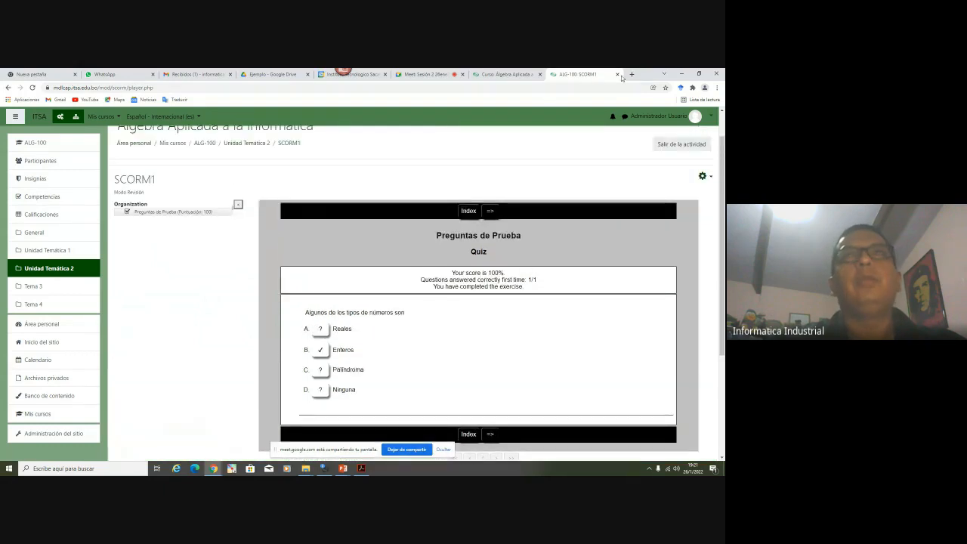
{"action": "scroll", "coordinate": [494, 312], "scroll_direction": "down", "scroll_amount": 1}
{"action": "scroll", "coordinate": [495, 312], "scroll_direction": "down", "scroll_amount": 1}
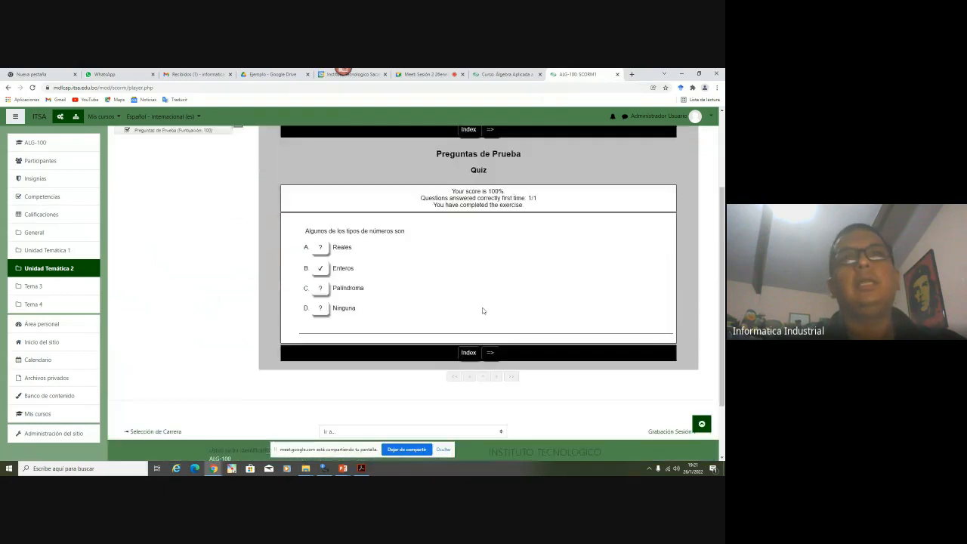
{"action": "scroll", "coordinate": [481, 309], "scroll_direction": "up", "scroll_amount": 2}
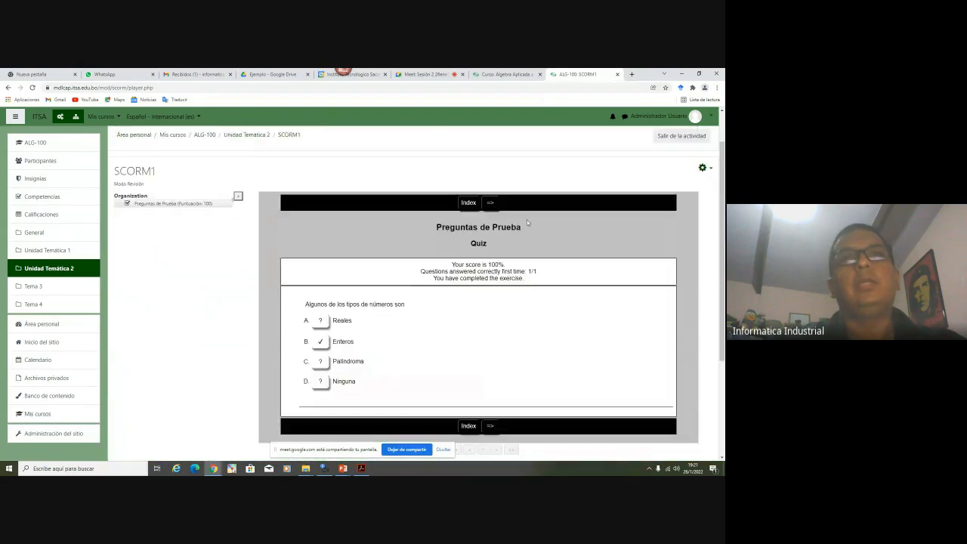
{"action": "left_click", "coordinate": [618, 74]}
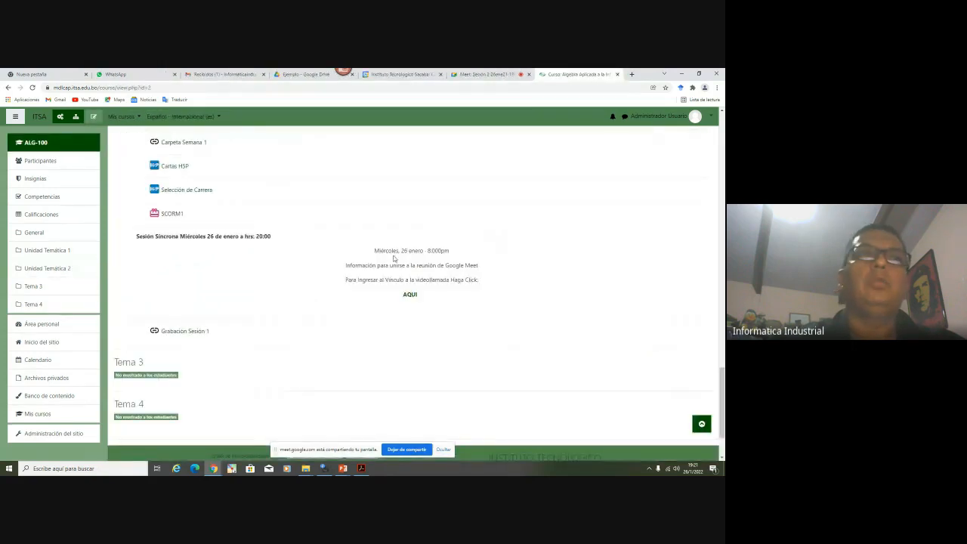
Scroll the ALG-100 page to view the Unidad Temática 2 Números Enteros banner and coloured schedule table
{"action": "scroll", "coordinate": [393, 259], "scroll_direction": "up", "scroll_amount": 2}
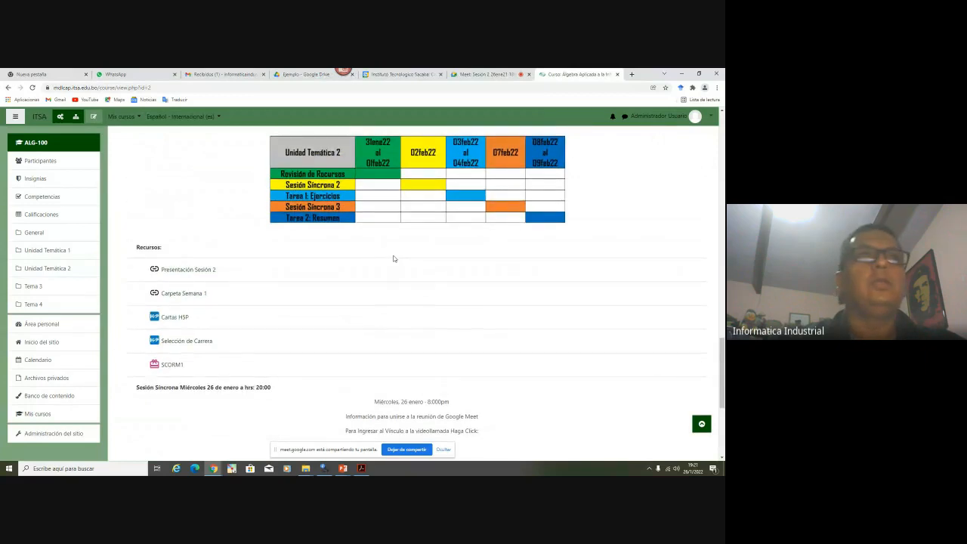
{"action": "scroll", "coordinate": [393, 258], "scroll_direction": "down", "scroll_amount": 1}
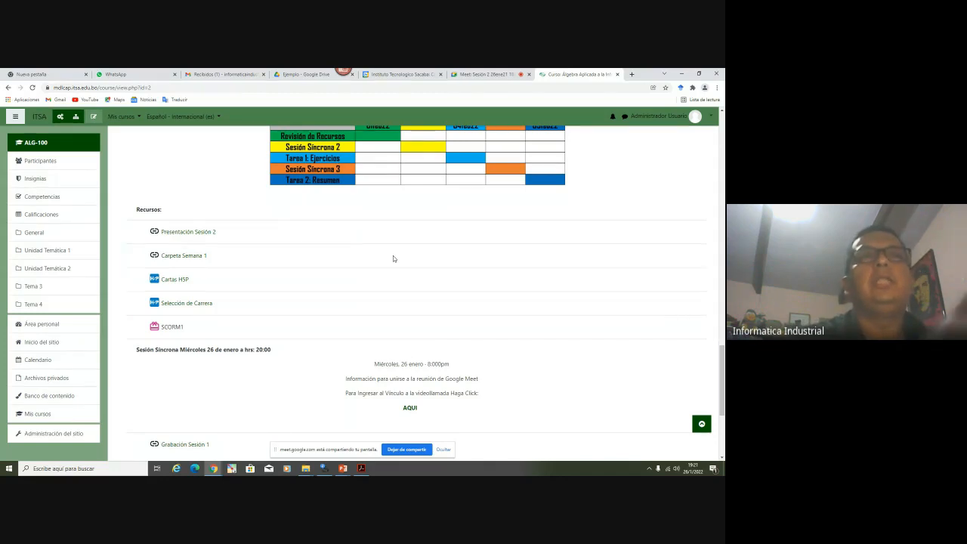
{"action": "scroll", "coordinate": [393, 255], "scroll_direction": "up", "scroll_amount": 3}
{"action": "scroll", "coordinate": [391, 261], "scroll_direction": "up", "scroll_amount": 2}
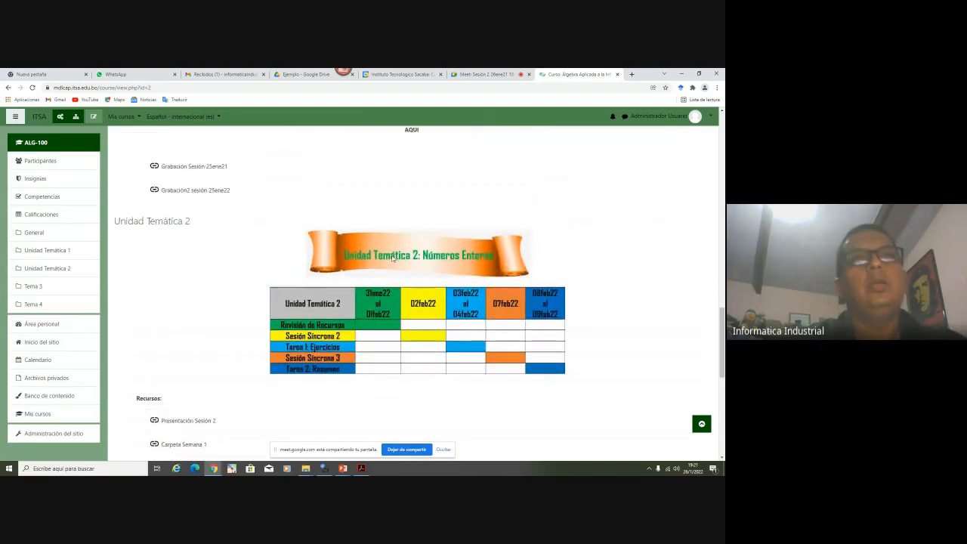
{"action": "scroll", "coordinate": [388, 280], "scroll_direction": "down", "scroll_amount": 1}
{"action": "scroll", "coordinate": [388, 282], "scroll_direction": "down", "scroll_amount": 1}
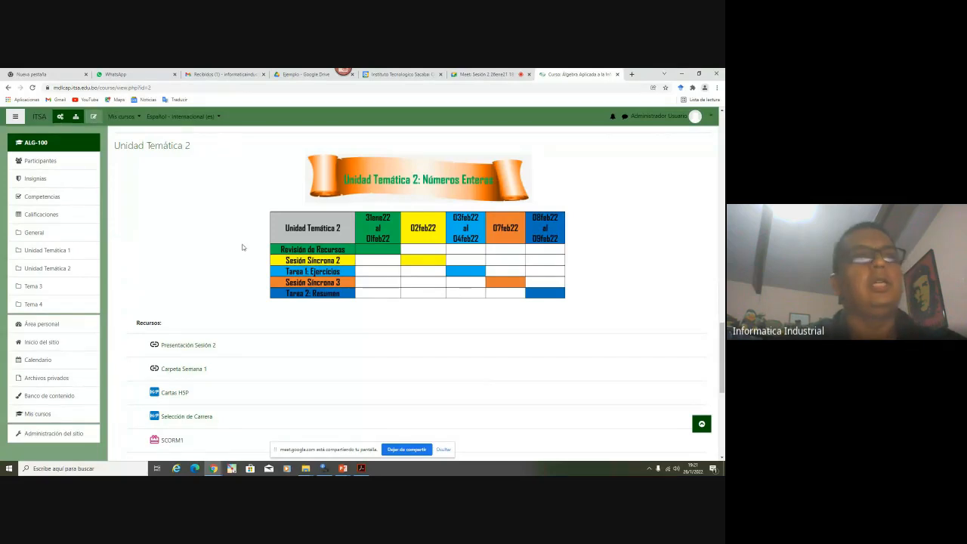
{"action": "scroll", "coordinate": [242, 247], "scroll_direction": "down", "scroll_amount": 2}
{"action": "scroll", "coordinate": [243, 247], "scroll_direction": "down", "scroll_amount": 2}
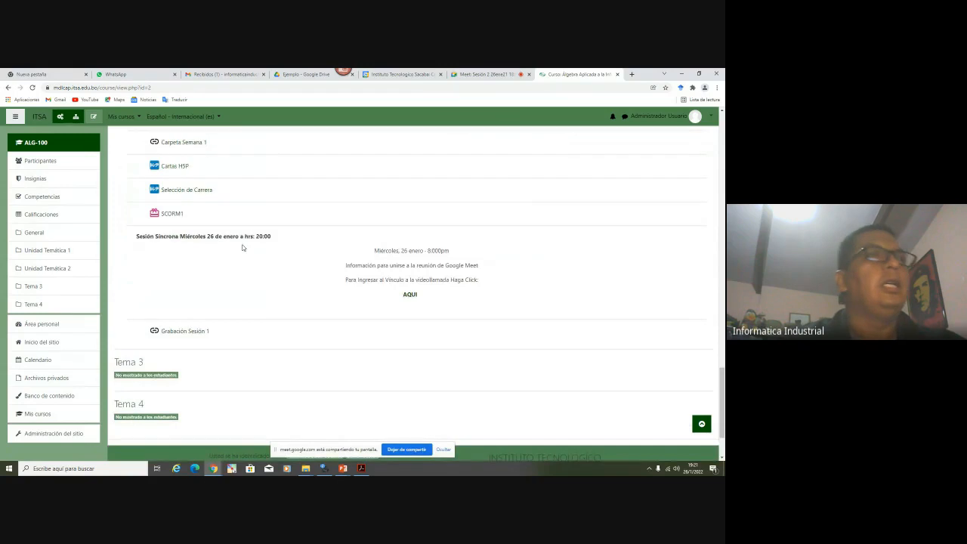
{"action": "scroll", "coordinate": [242, 247], "scroll_direction": "up", "scroll_amount": 1}
{"action": "scroll", "coordinate": [243, 247], "scroll_direction": "up", "scroll_amount": 3}
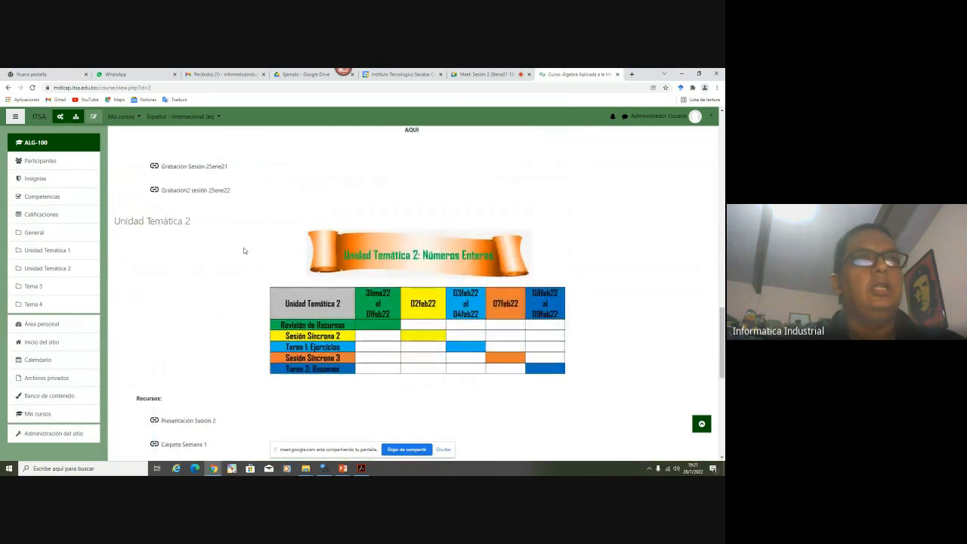
{"action": "scroll", "coordinate": [244, 250], "scroll_direction": "down", "scroll_amount": 1}
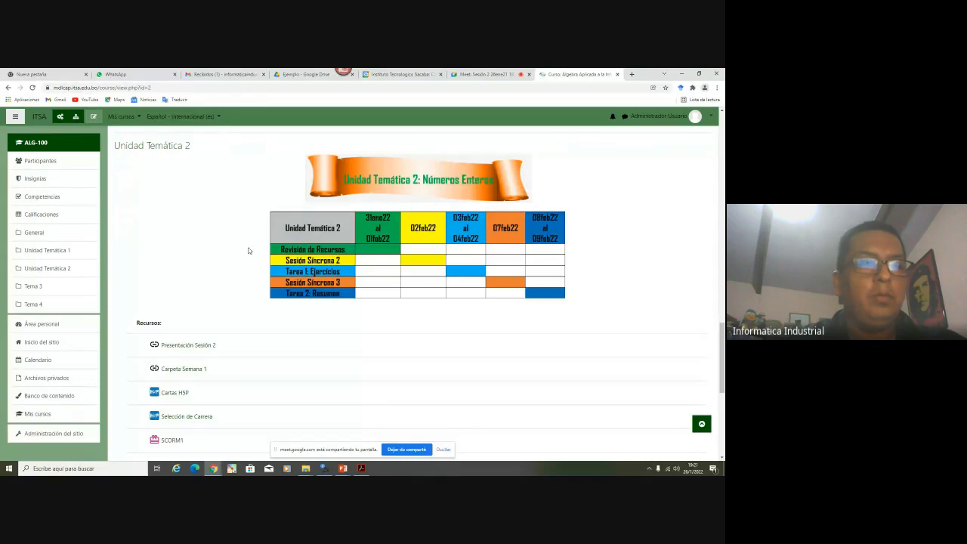
{"action": "left_click", "coordinate": [484, 74]}
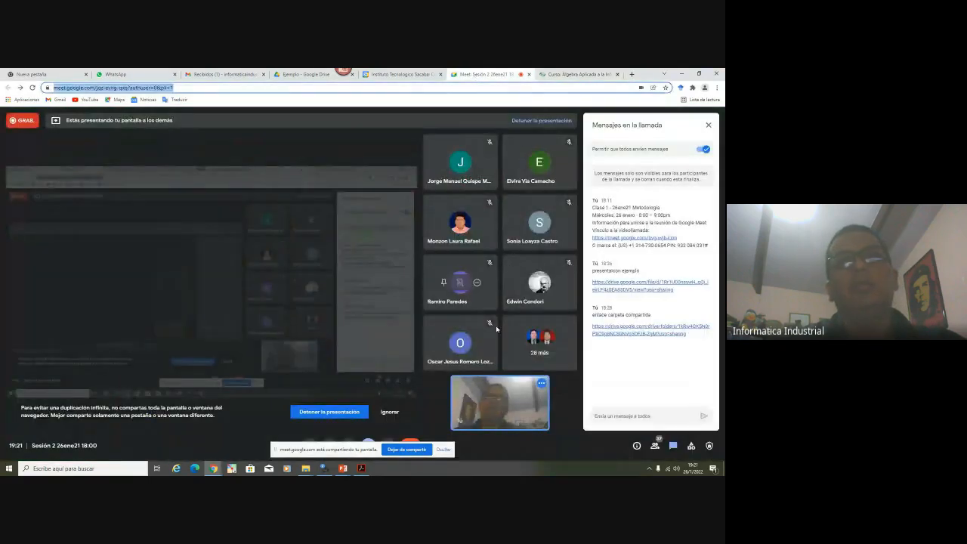
{"action": "left_click", "coordinate": [655, 447]}
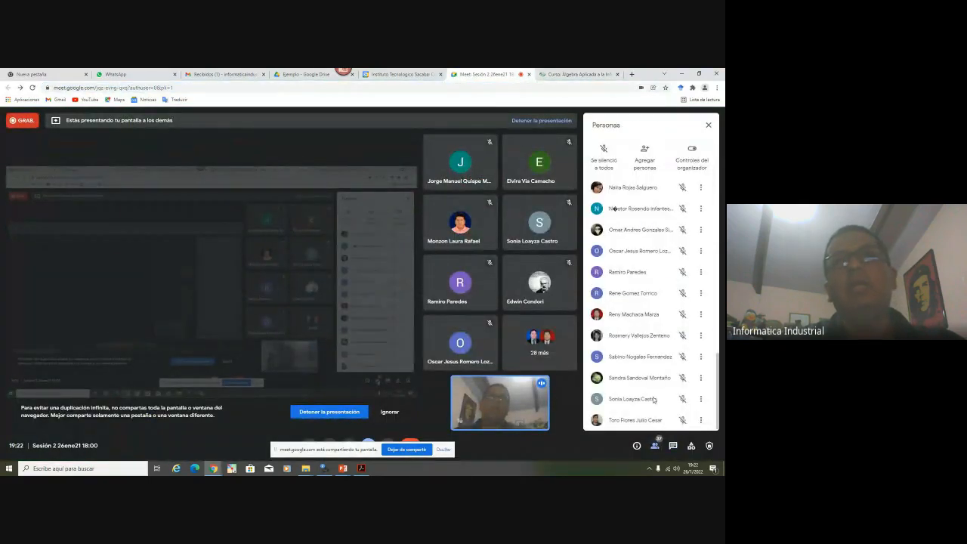
{"action": "scroll", "coordinate": [629, 406], "scroll_direction": "down", "scroll_amount": 3}
{"action": "scroll", "coordinate": [627, 393], "scroll_direction": "up", "scroll_amount": 10}
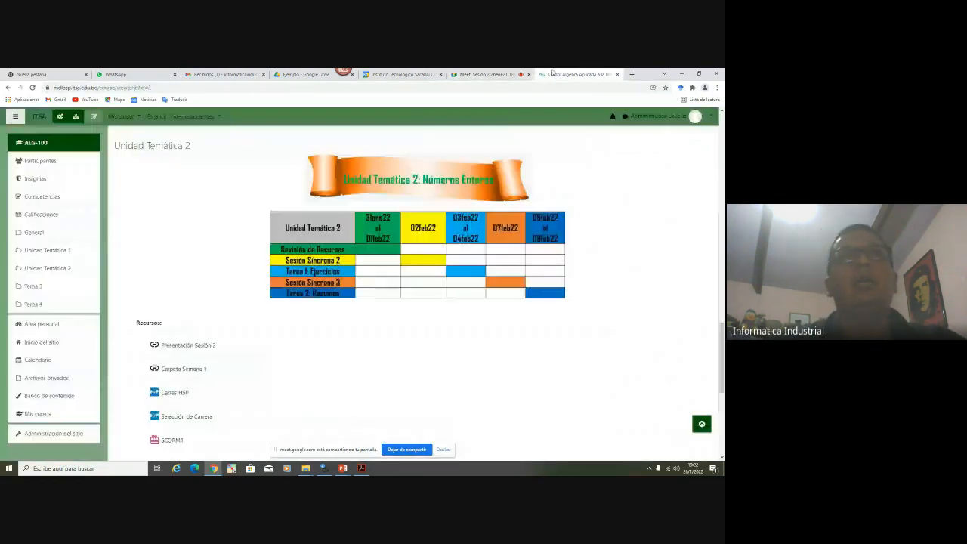
{"action": "left_click", "coordinate": [578, 74]}
{"action": "scroll", "coordinate": [234, 376], "scroll_direction": "down", "scroll_amount": 2}
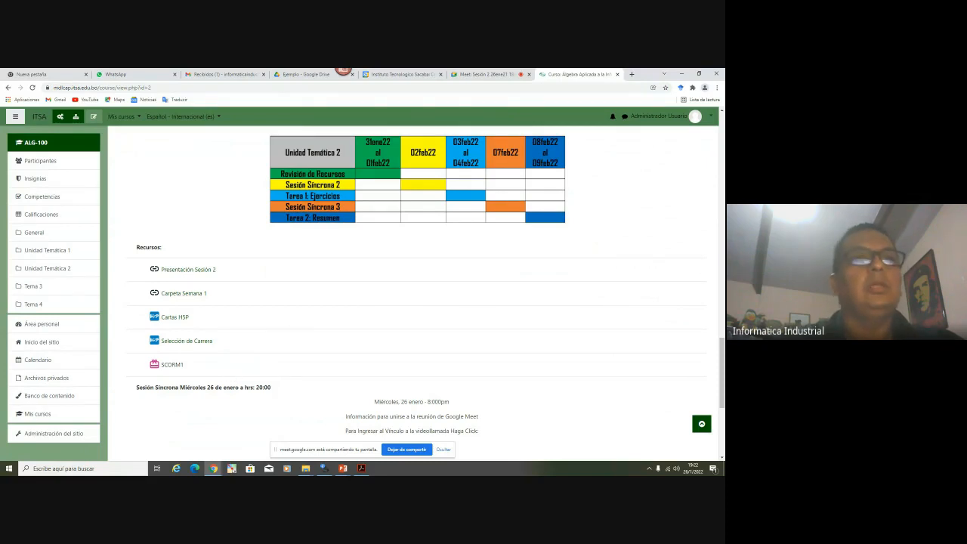
{"action": "left_click", "coordinate": [362, 468]}
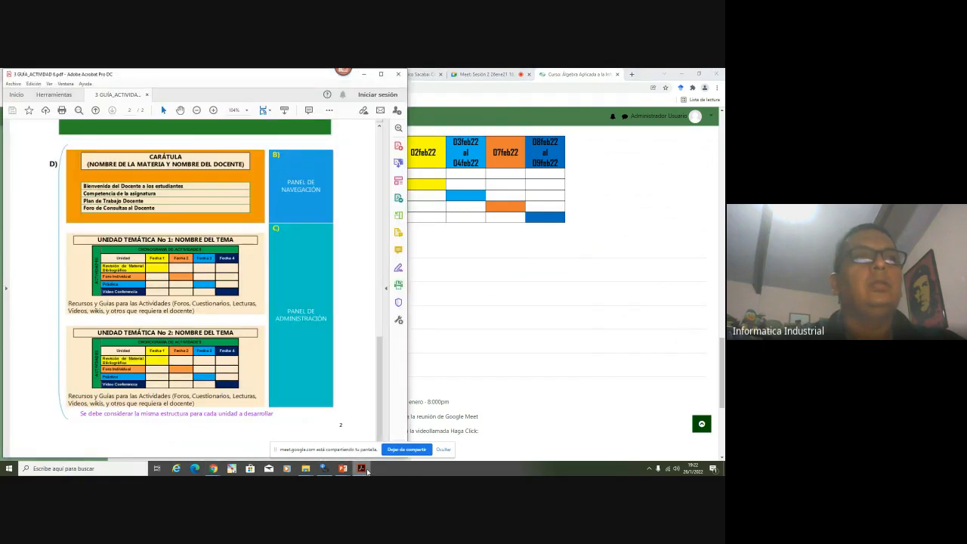
{"action": "scroll", "coordinate": [286, 270], "scroll_direction": "up", "scroll_amount": 10}
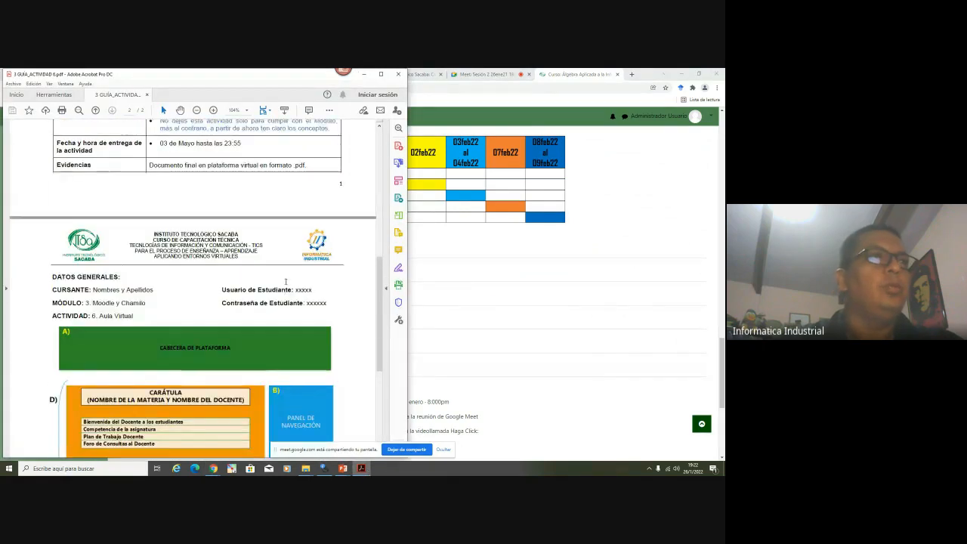
{"action": "scroll", "coordinate": [227, 271], "scroll_direction": "up", "scroll_amount": 5}
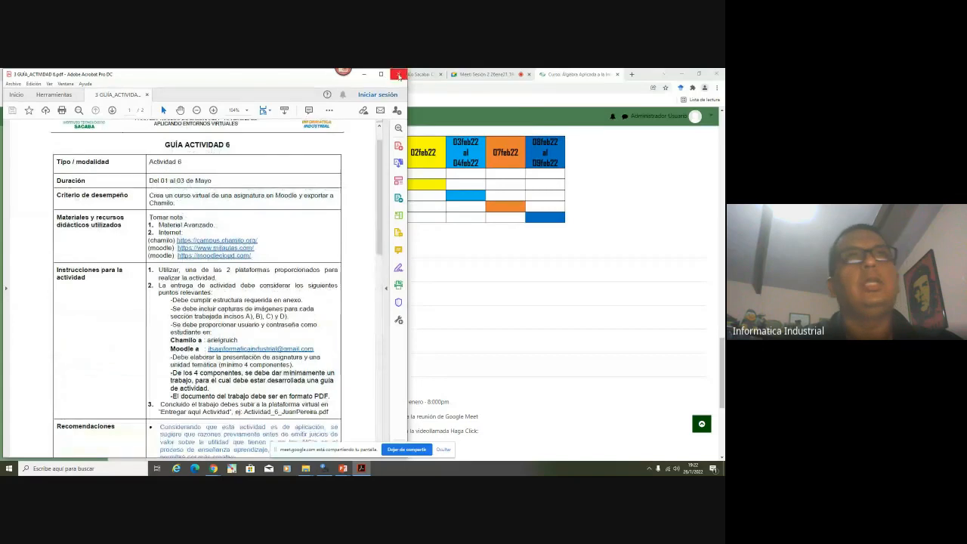
{"action": "left_click", "coordinate": [398, 74]}
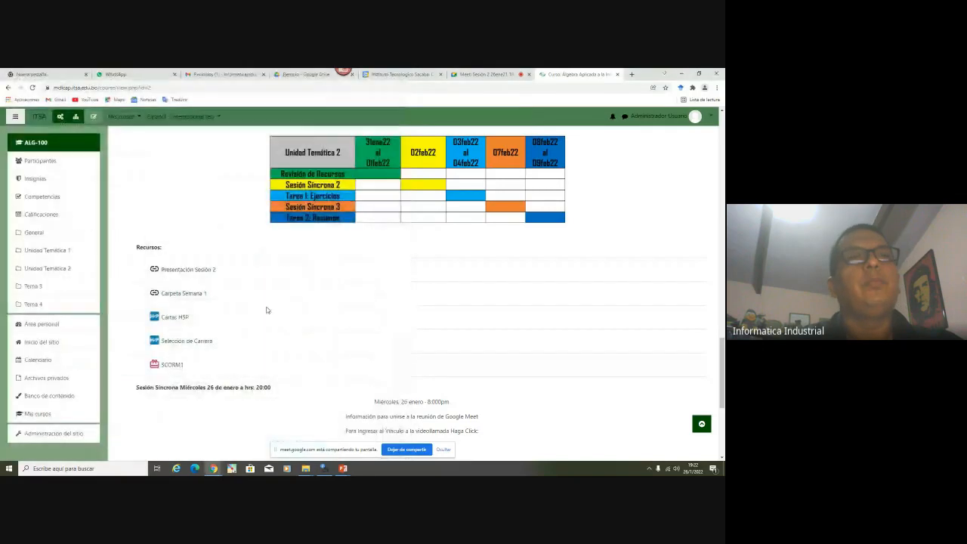
{"action": "left_click", "coordinate": [343, 469]}
{"action": "scroll", "coordinate": [518, 295], "scroll_direction": "up", "scroll_amount": 5}
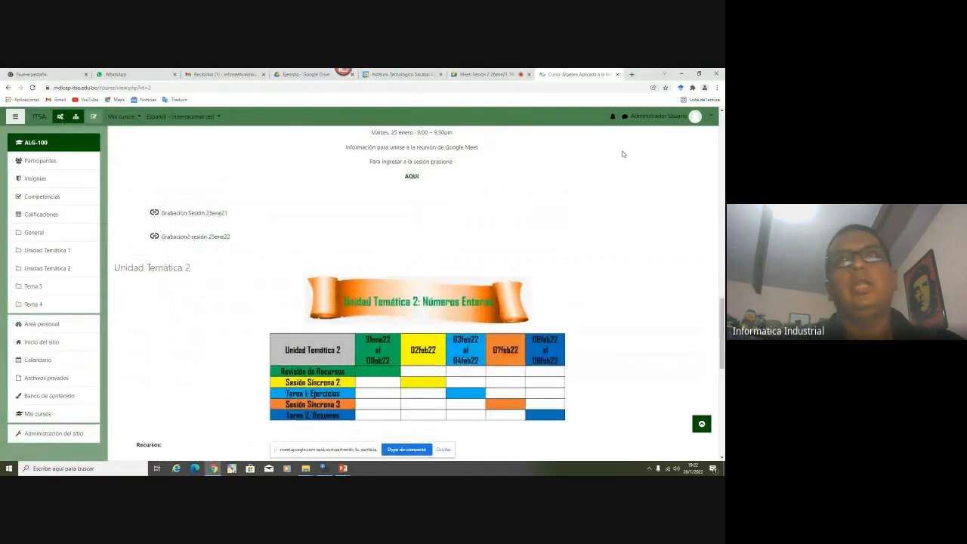
Open the admin's Perfil page in a new tab from the account menu
{"action": "left_click", "coordinate": [705, 118]}
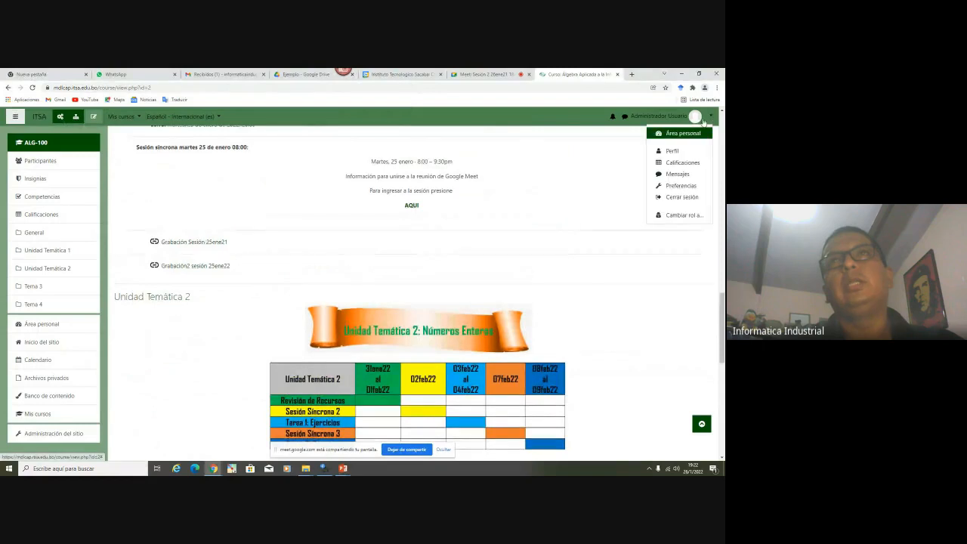
{"action": "right_click", "coordinate": [666, 150]}
{"action": "left_click", "coordinate": [661, 157]}
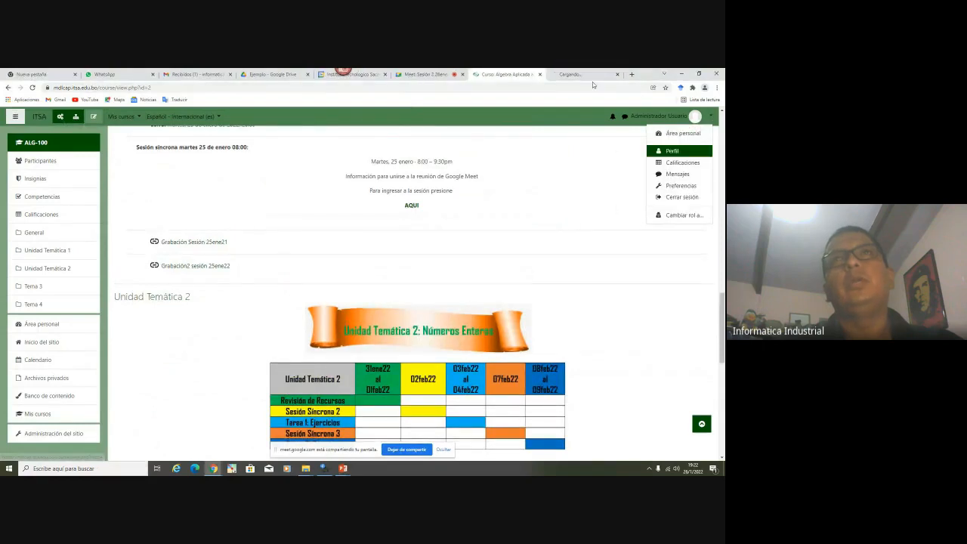
{"action": "left_click", "coordinate": [582, 76]}
{"action": "left_click", "coordinate": [195, 75]}
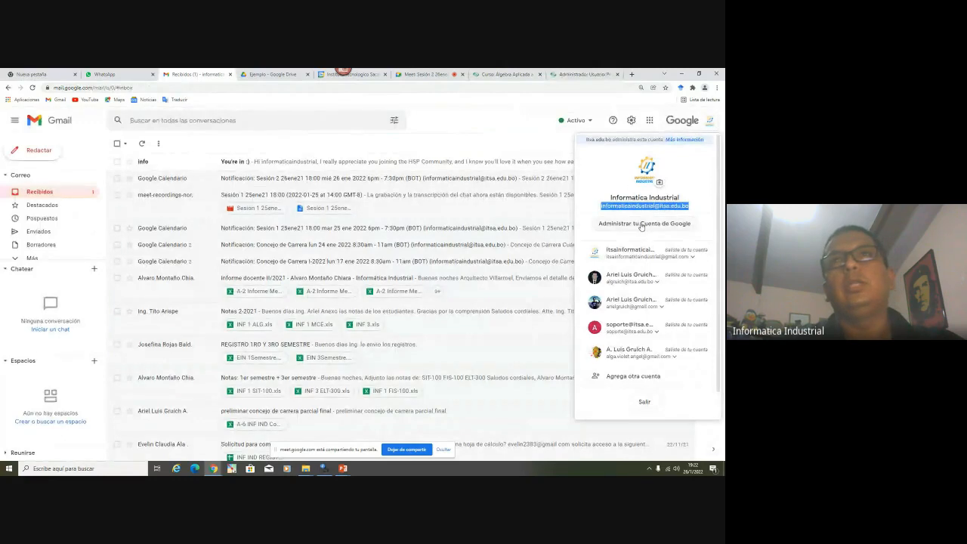
{"action": "left_click", "coordinate": [568, 74]}
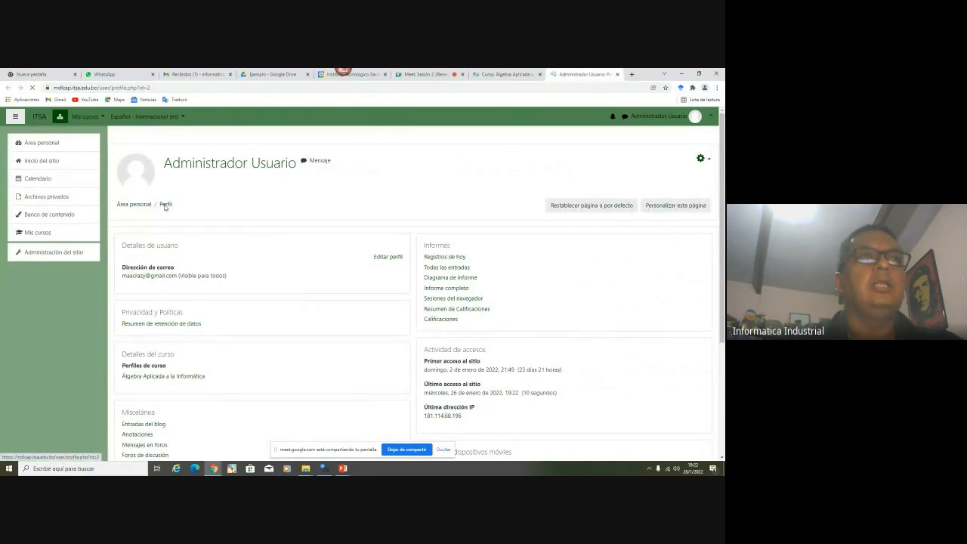
Open Editar perfil, scroll to Imagen del usuario, and show the open folder windows
{"action": "left_click", "coordinate": [393, 259]}
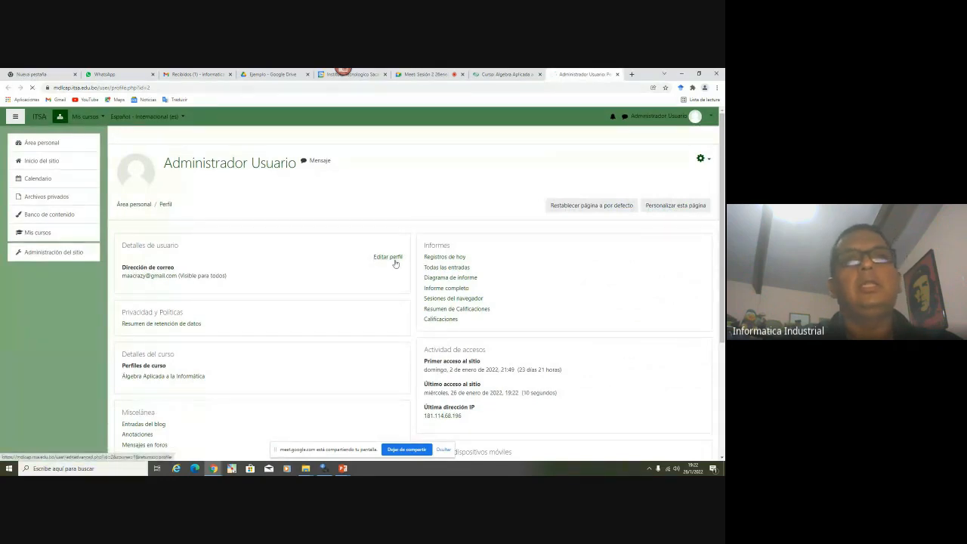
{"action": "scroll", "coordinate": [322, 300], "scroll_direction": "down", "scroll_amount": 5}
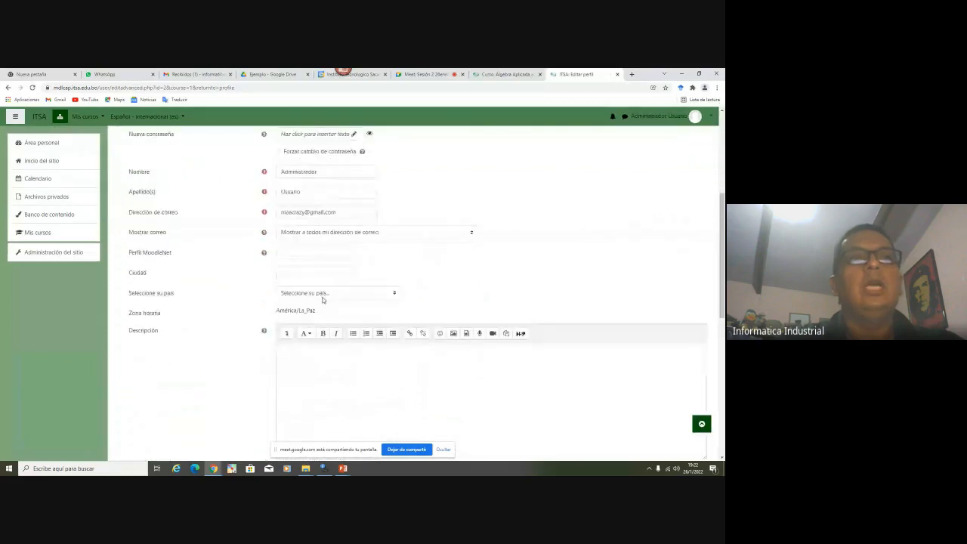
{"action": "scroll", "coordinate": [322, 300], "scroll_direction": "down", "scroll_amount": 4}
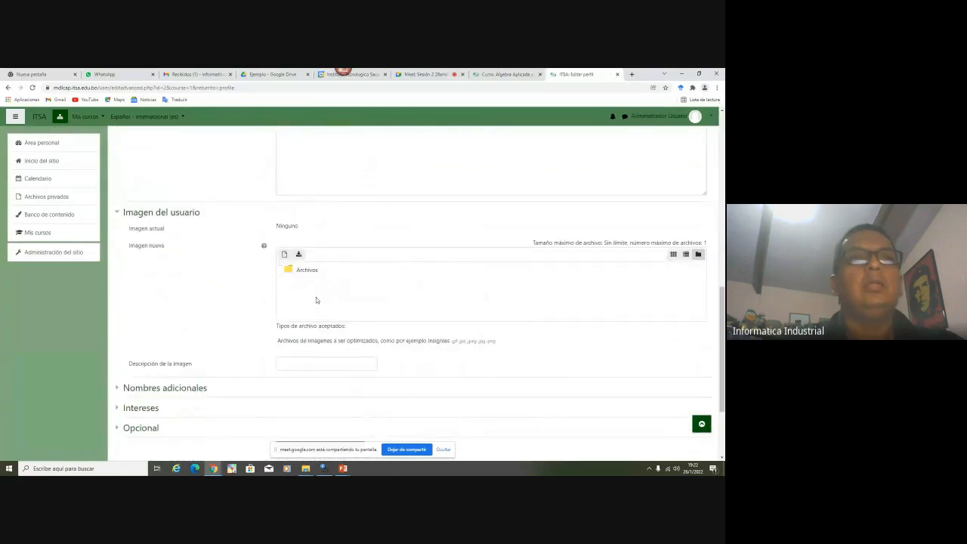
{"action": "left_click", "coordinate": [305, 468]}
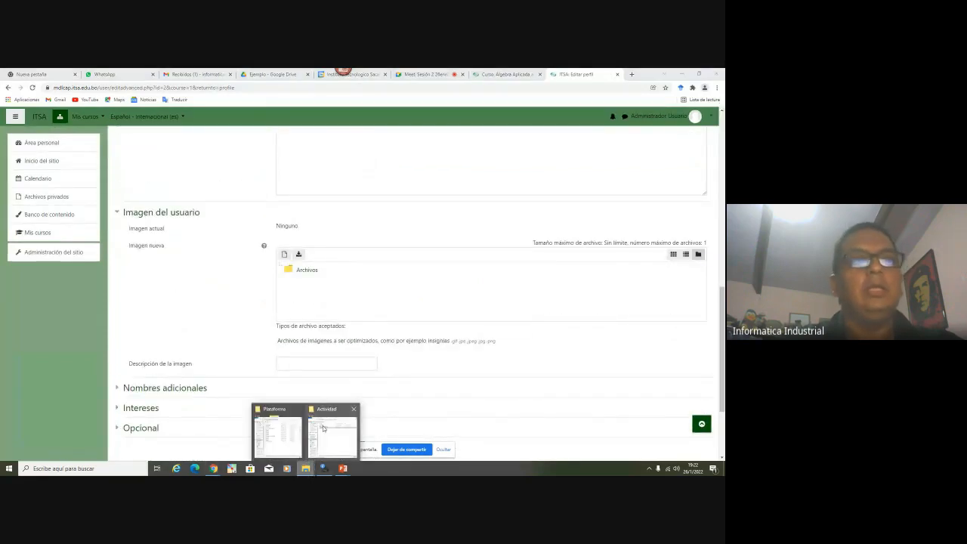
{"action": "mouse_move", "coordinate": [273, 432]}
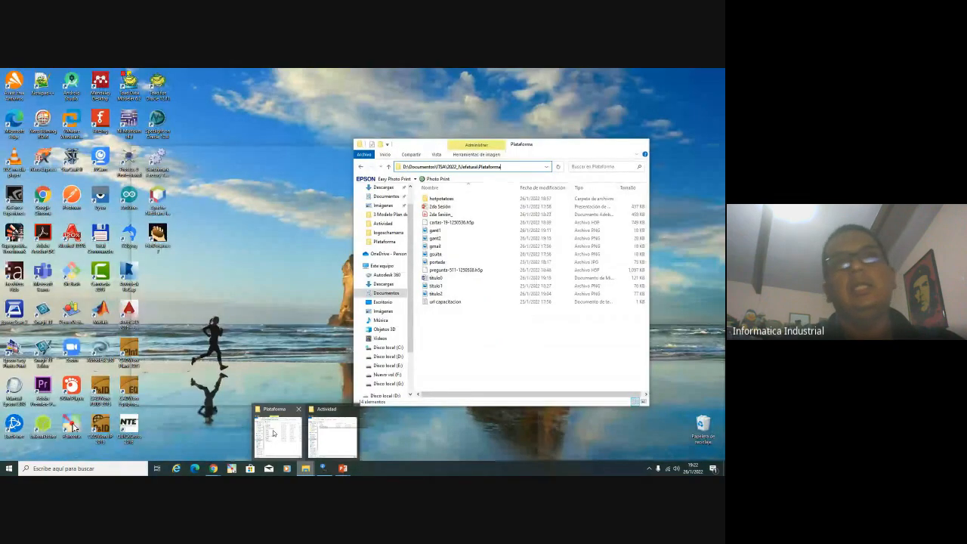
Bring the Explorer folder window forward and go up to the ITSA folder
{"action": "left_click", "coordinate": [273, 433]}
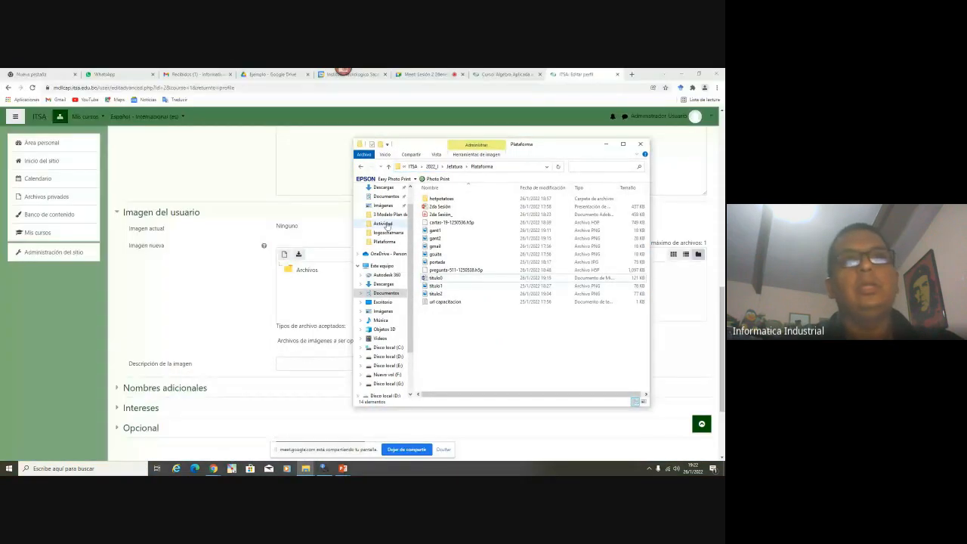
{"action": "left_click", "coordinate": [307, 468]}
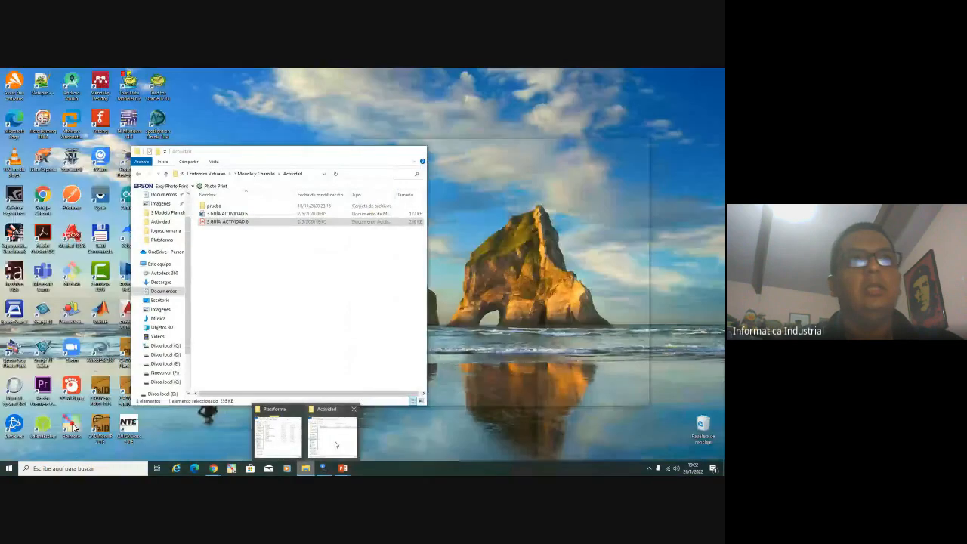
{"action": "left_click", "coordinate": [332, 437]}
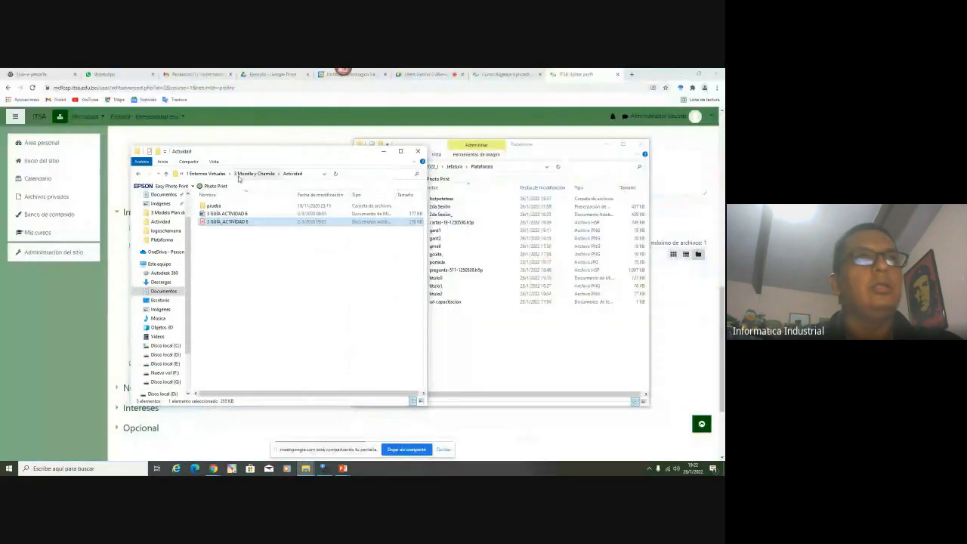
{"action": "left_click", "coordinate": [203, 175]}
{"action": "left_click", "coordinate": [199, 176]}
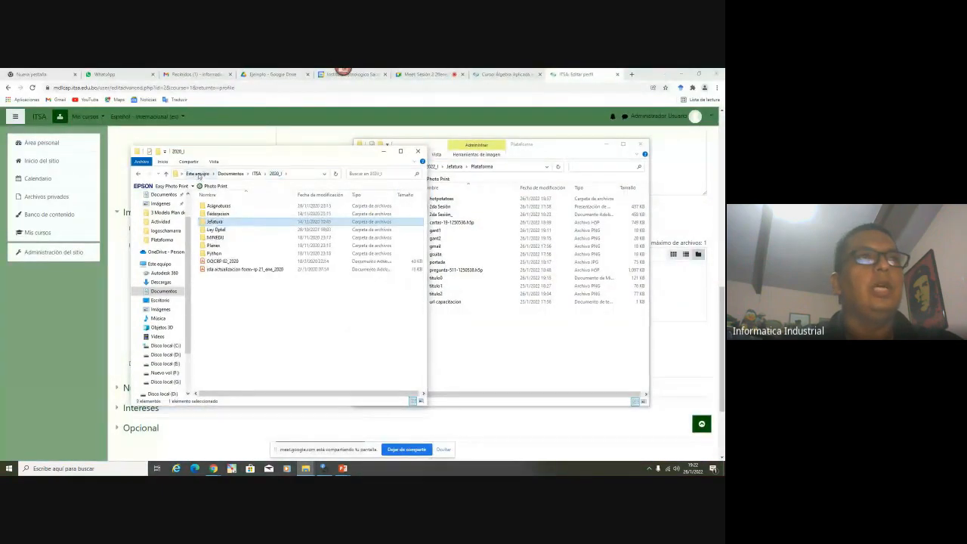
{"action": "left_click", "coordinate": [607, 144]}
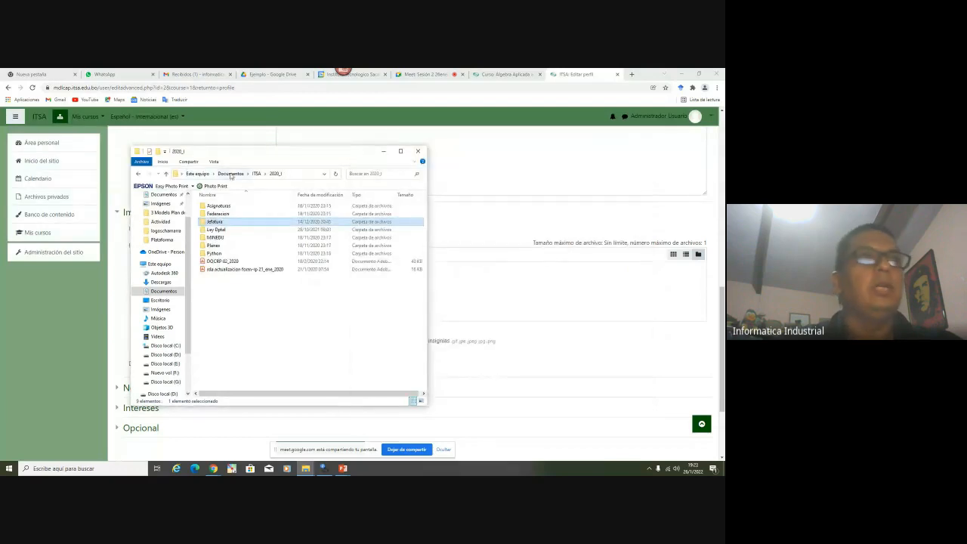
{"action": "left_click", "coordinate": [256, 174]}
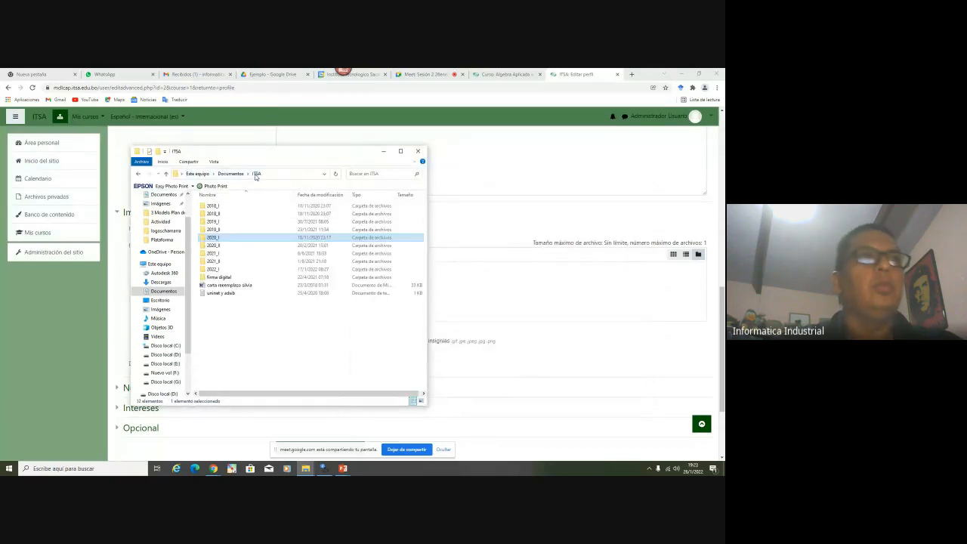
Open 2019_II > Jefatura > logos > ps > logosPNG and drag contaduria.png into Moodle's upload box
{"action": "double_click", "coordinate": [222, 231]}
{"action": "double_click", "coordinate": [221, 237]}
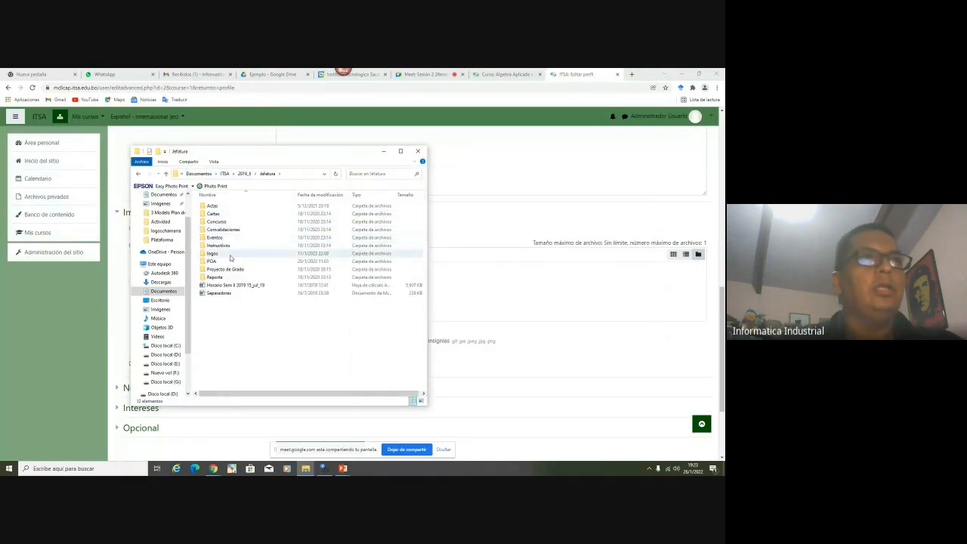
{"action": "double_click", "coordinate": [229, 254]}
{"action": "double_click", "coordinate": [229, 222]}
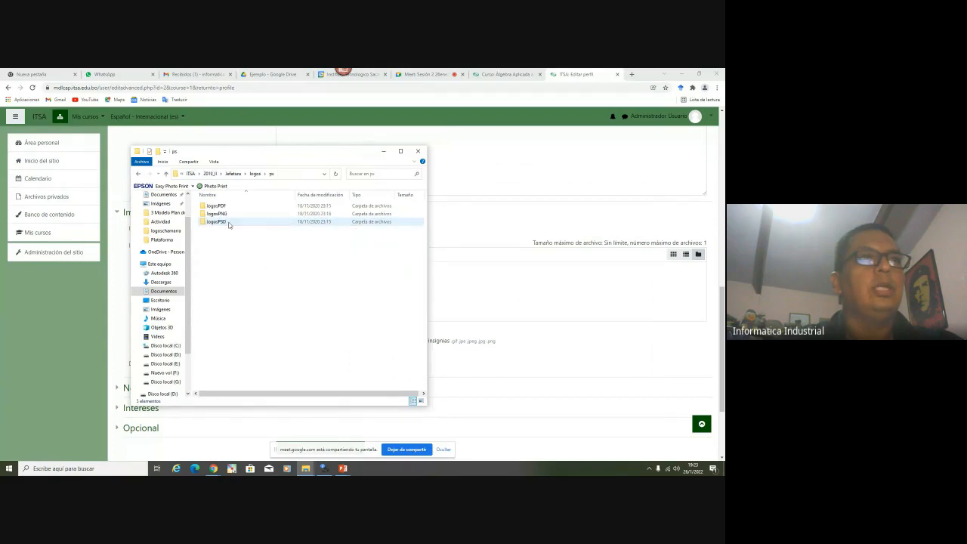
{"action": "double_click", "coordinate": [230, 215]}
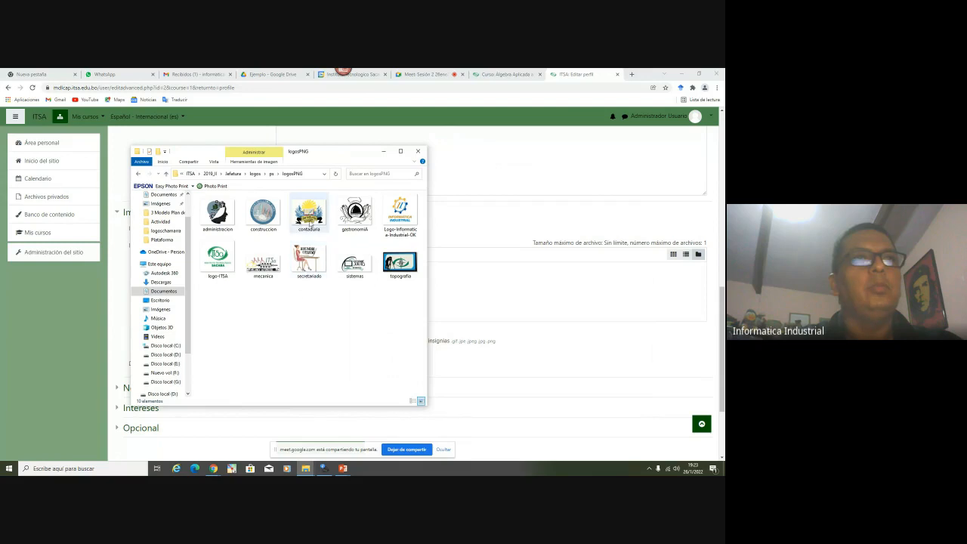
{"action": "left_click_drag", "start_coordinate": [309, 216], "coordinate": [533, 302]}
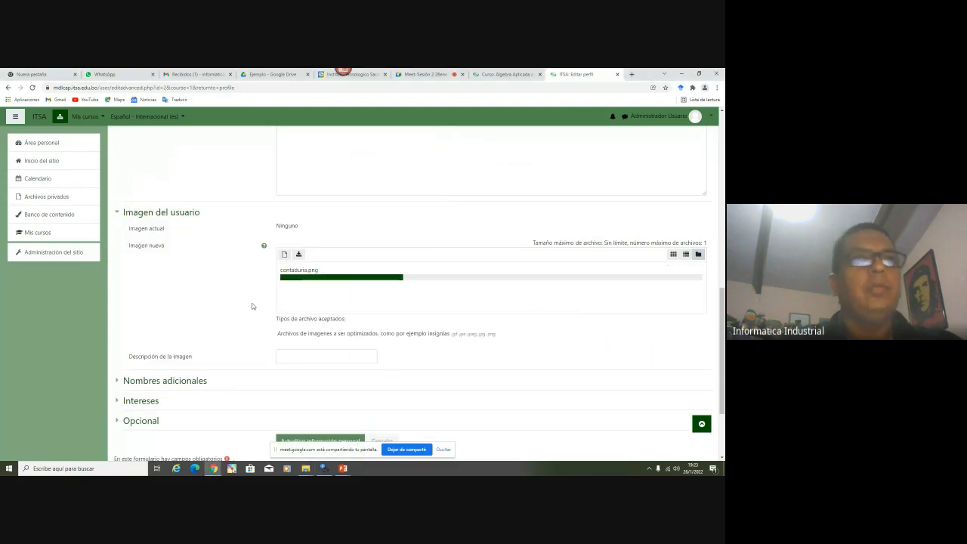
Dismiss the file-size error and drag logo-ITSA.png into the Imagen nueva box
{"action": "scroll", "coordinate": [240, 303], "scroll_direction": "up", "scroll_amount": 1}
{"action": "scroll", "coordinate": [240, 303], "scroll_direction": "up", "scroll_amount": 3}
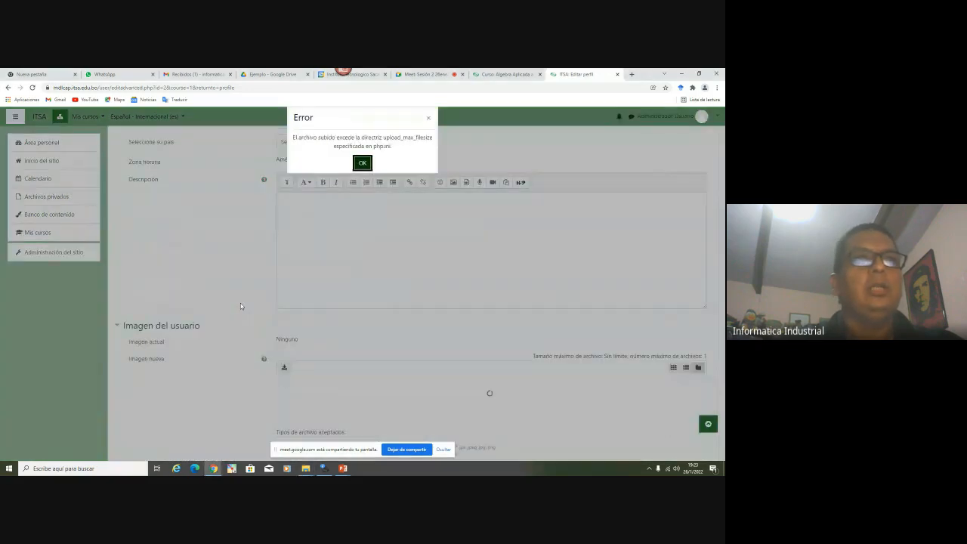
{"action": "left_click", "coordinate": [362, 163]}
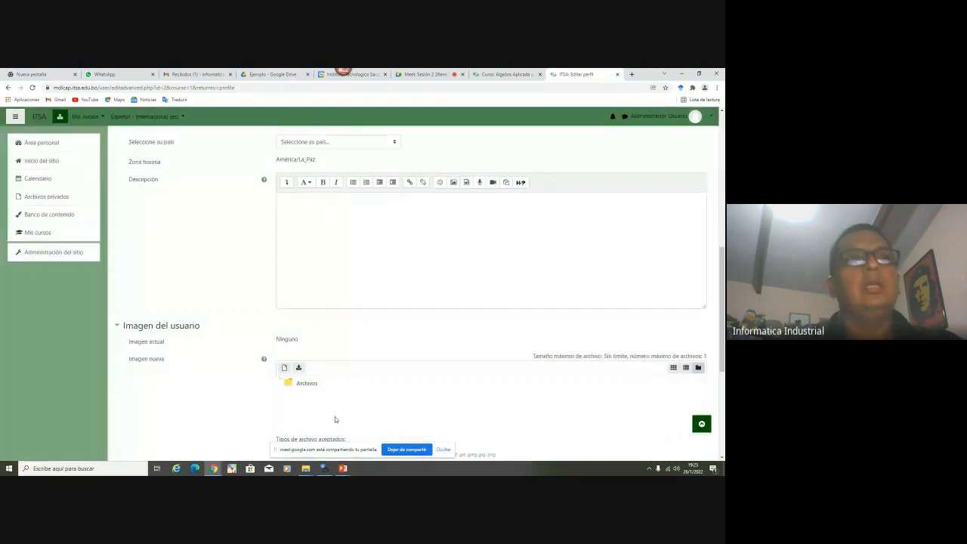
{"action": "mouse_move", "coordinate": [305, 468]}
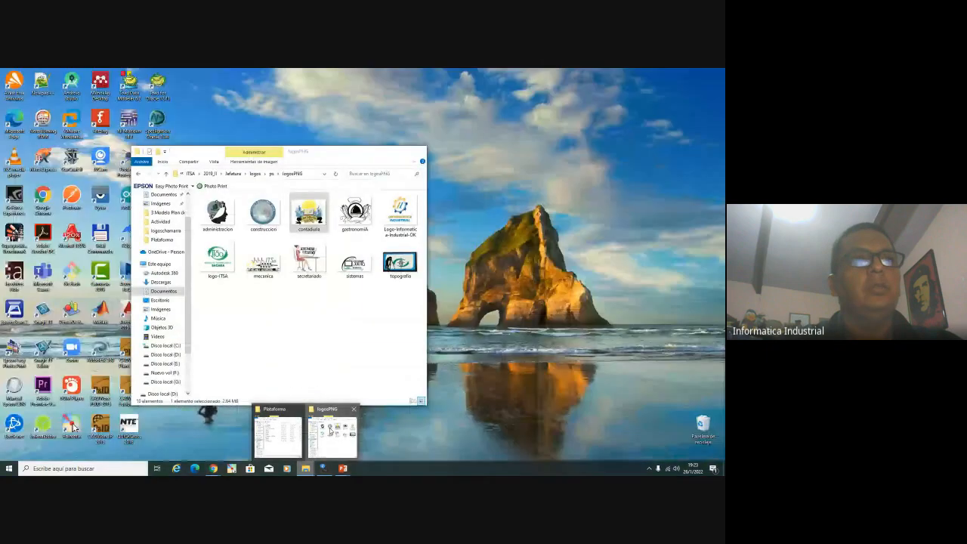
{"action": "left_click", "coordinate": [329, 429]}
{"action": "left_click_drag", "start_coordinate": [217, 257], "coordinate": [546, 400]}
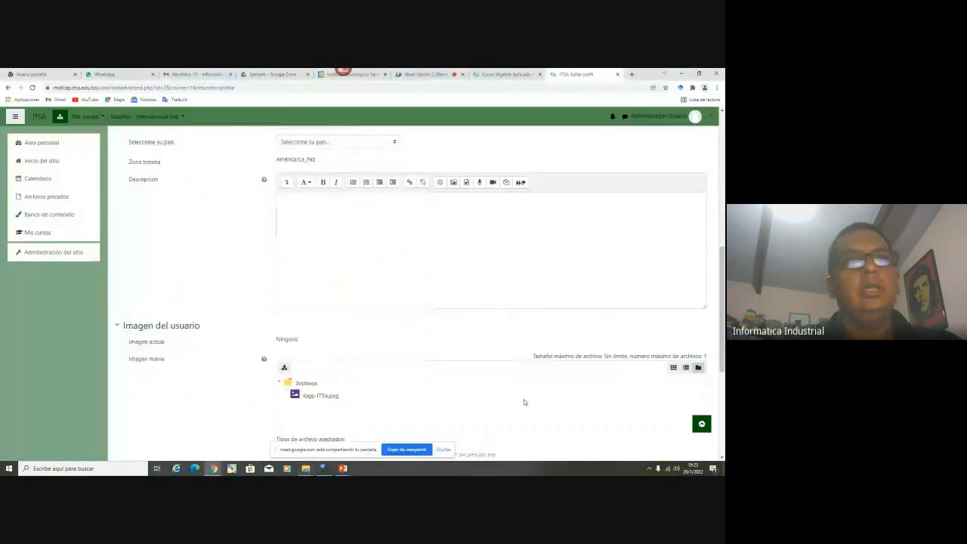
Expand the Opcional, Intereses and Nombres adicionales sections, then save with Actualizar información personal
{"action": "scroll", "coordinate": [268, 404], "scroll_direction": "up", "scroll_amount": 1}
{"action": "scroll", "coordinate": [268, 404], "scroll_direction": "up", "scroll_amount": 5}
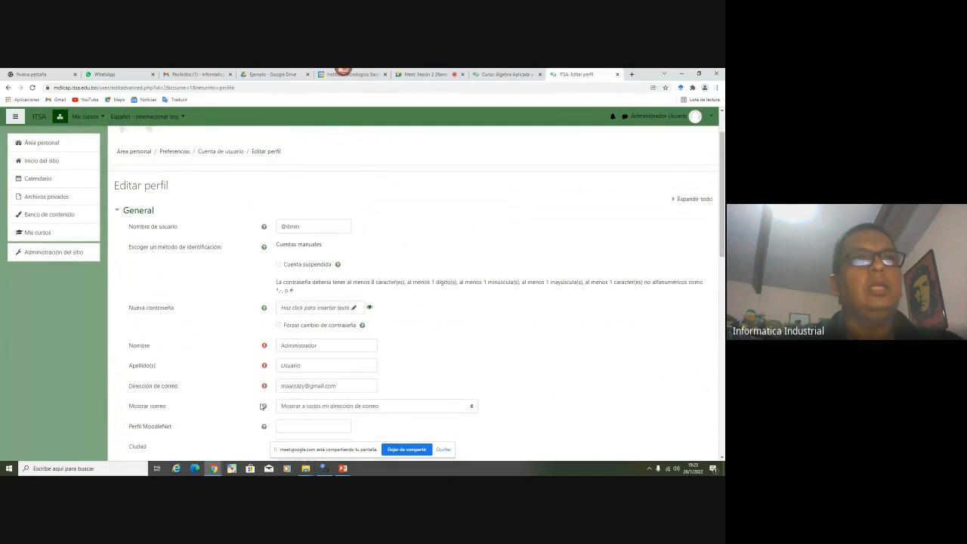
{"action": "scroll", "coordinate": [261, 405], "scroll_direction": "down", "scroll_amount": 10}
{"action": "scroll", "coordinate": [261, 406], "scroll_direction": "down", "scroll_amount": 1}
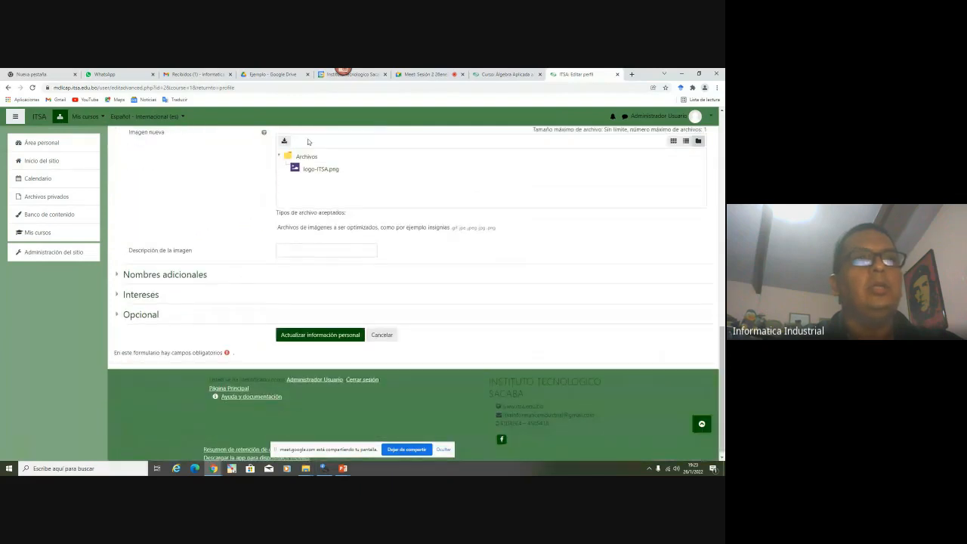
{"action": "left_click", "coordinate": [146, 321]}
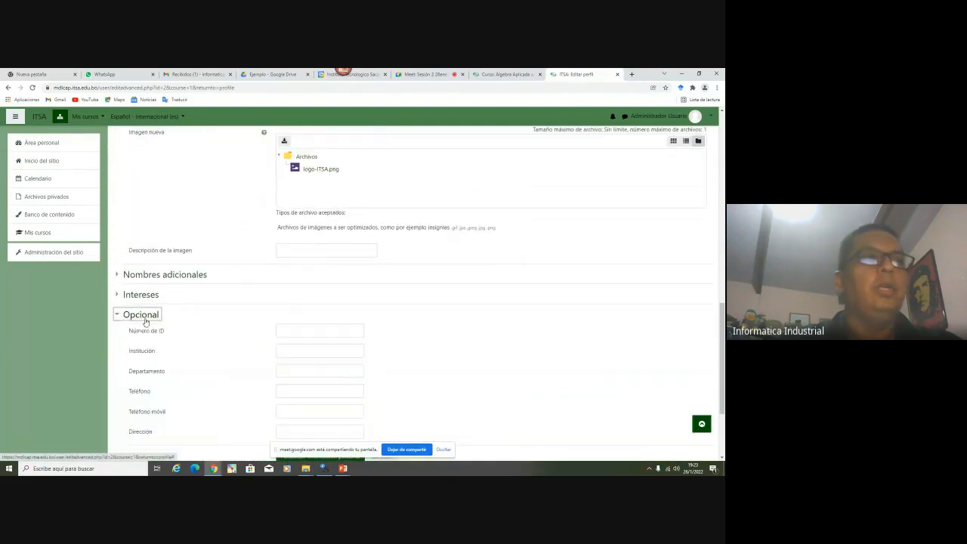
{"action": "scroll", "coordinate": [208, 340], "scroll_direction": "down", "scroll_amount": 3}
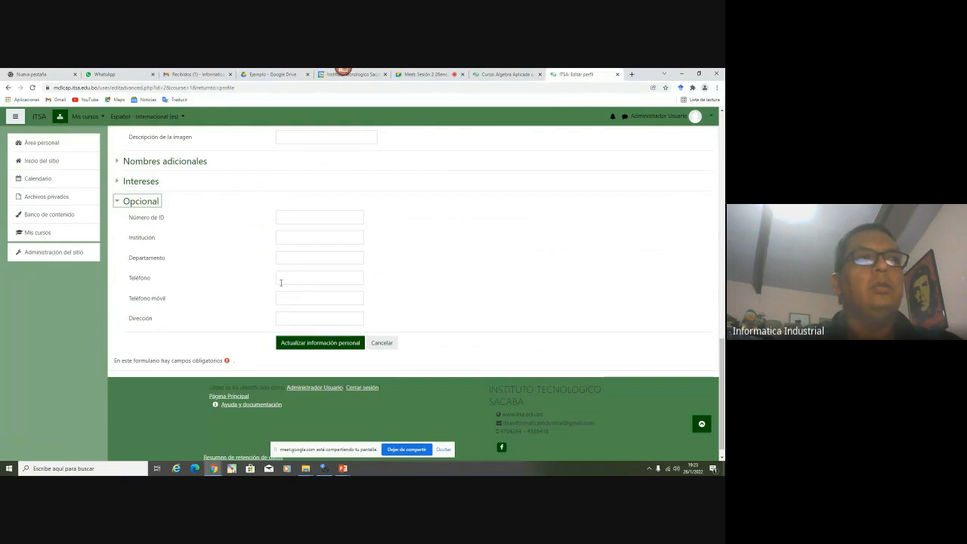
{"action": "left_click", "coordinate": [310, 278]}
{"action": "left_click", "coordinate": [226, 312]}
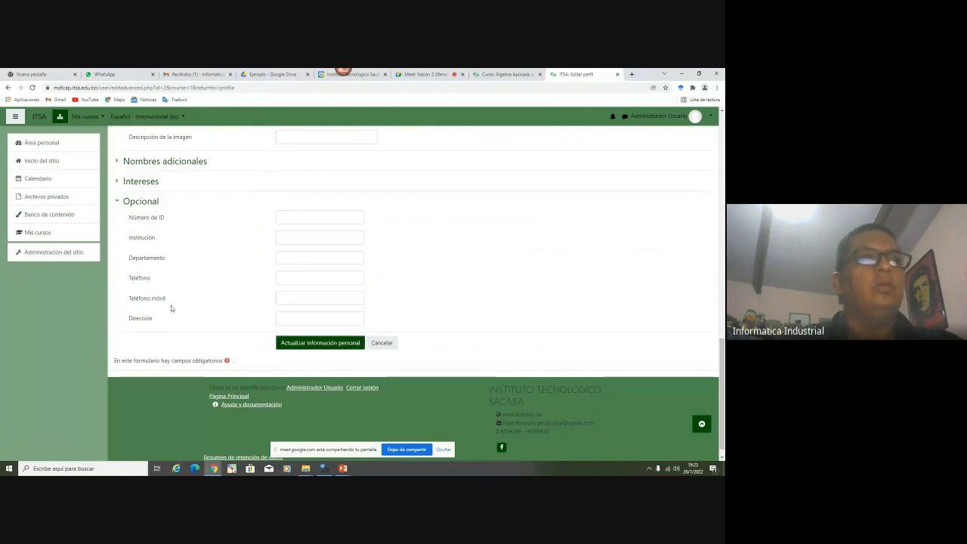
{"action": "left_click", "coordinate": [143, 182]}
{"action": "left_click", "coordinate": [153, 163]}
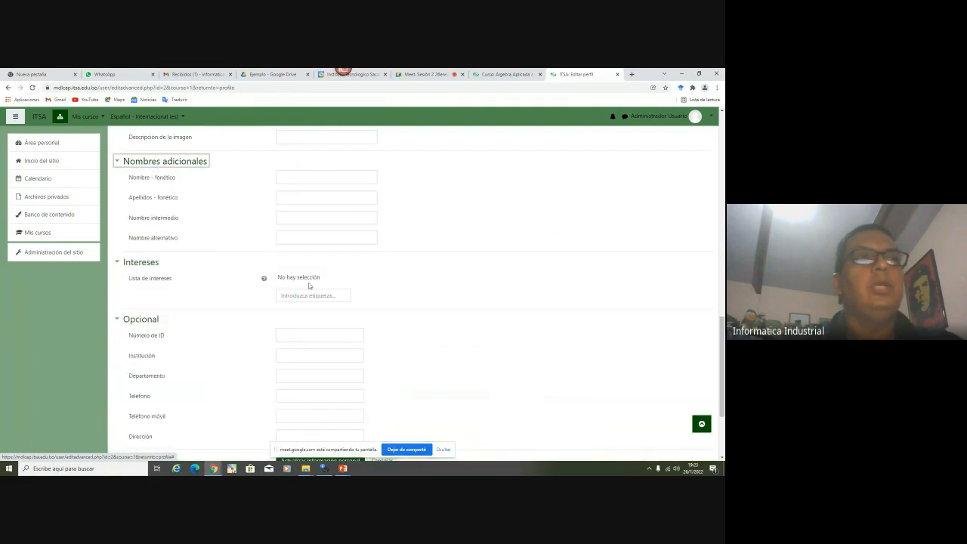
{"action": "scroll", "coordinate": [308, 285], "scroll_direction": "down", "scroll_amount": 3}
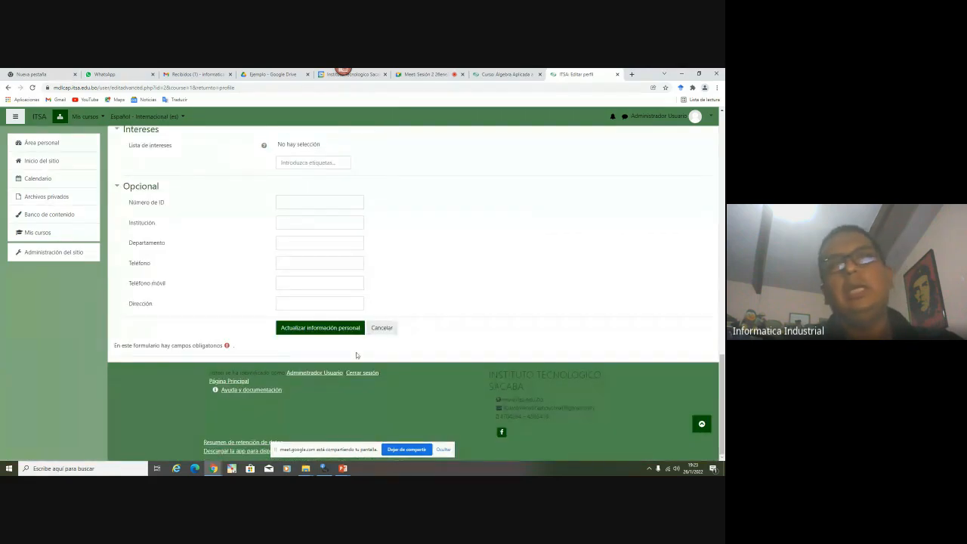
{"action": "left_click", "coordinate": [325, 330]}
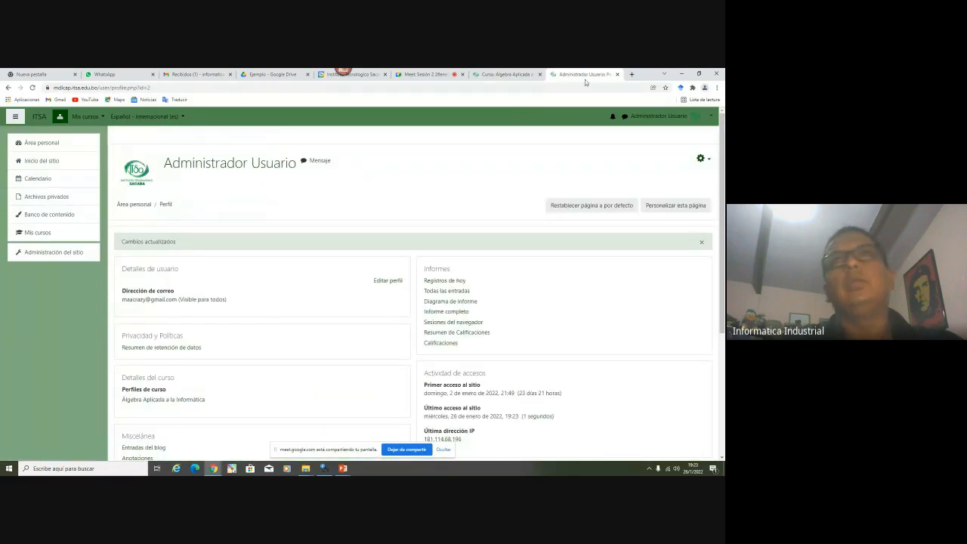
Close the profile tab, reload the course page, open the user menu, and browse the Unidad Temática tables
{"action": "left_click", "coordinate": [617, 77]}
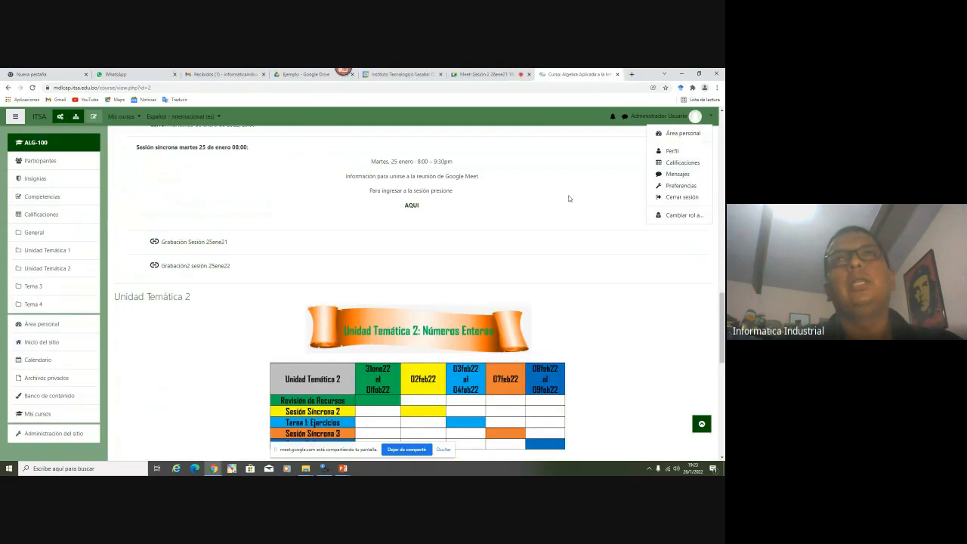
{"action": "left_click", "coordinate": [33, 89]}
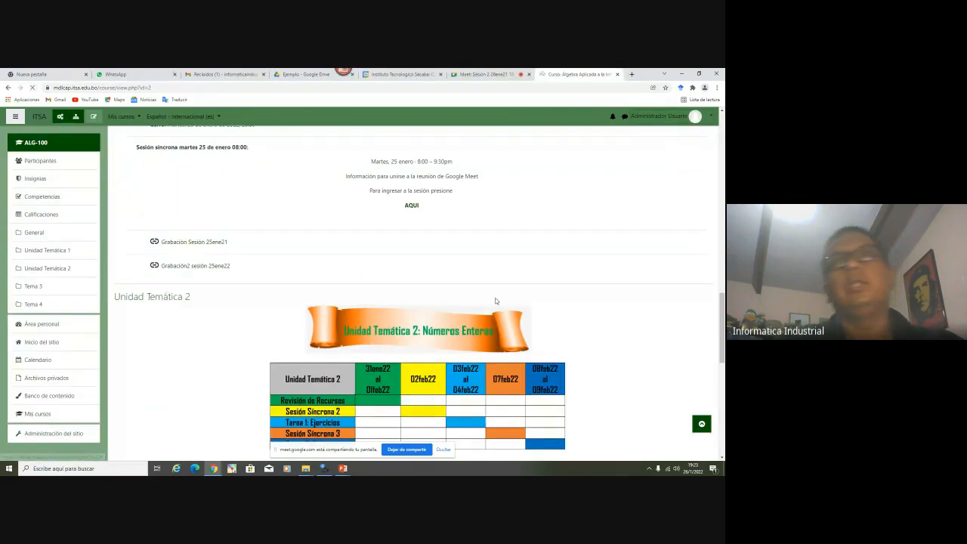
{"action": "left_click", "coordinate": [695, 118]}
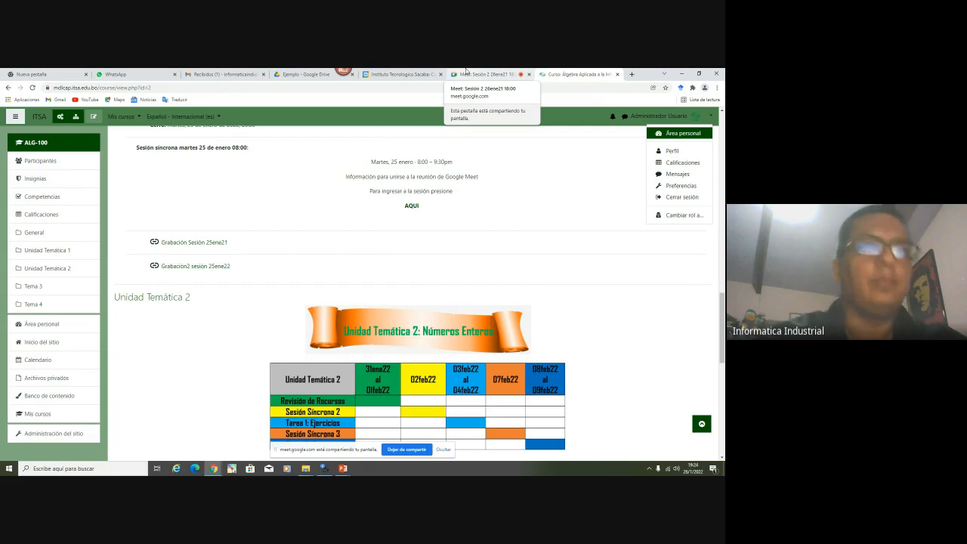
{"action": "scroll", "coordinate": [460, 245], "scroll_direction": "up", "scroll_amount": 10}
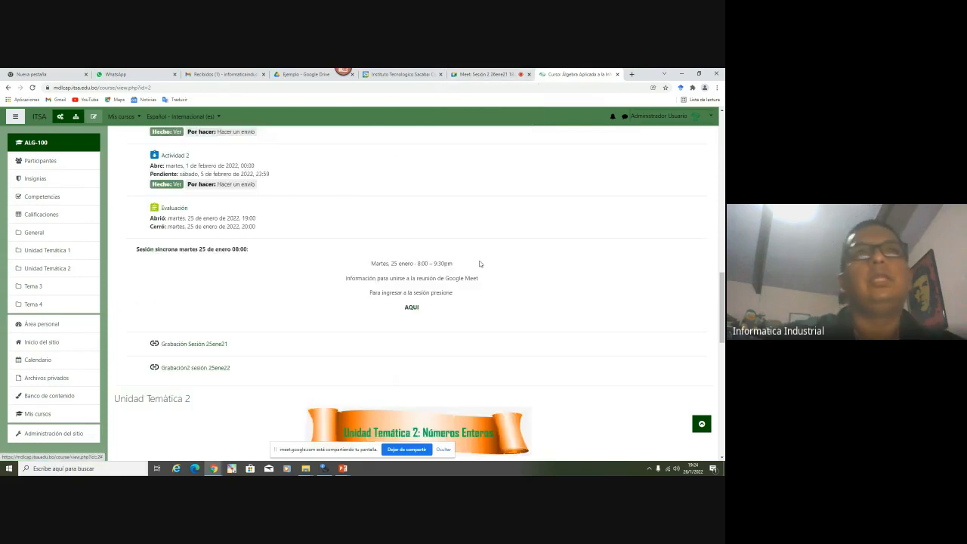
{"action": "scroll", "coordinate": [479, 264], "scroll_direction": "up", "scroll_amount": 5}
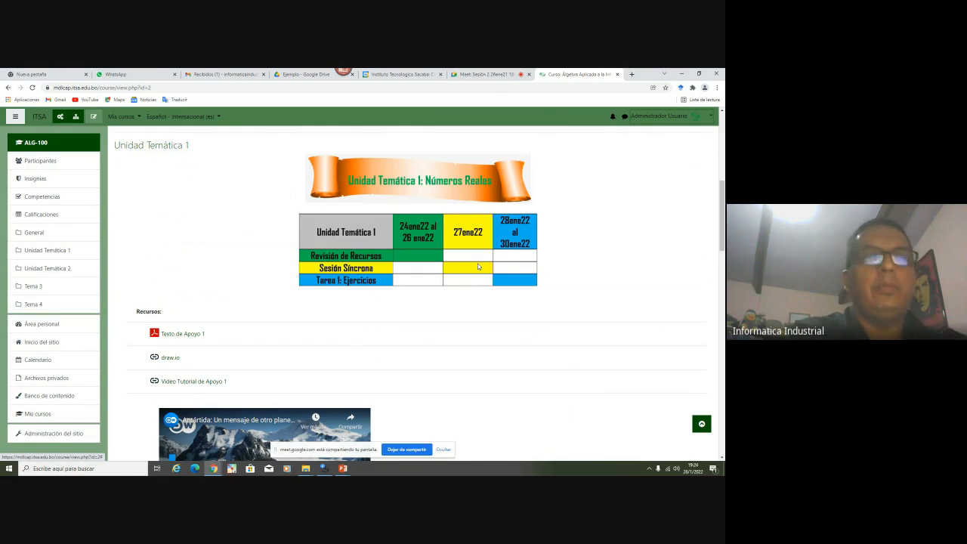
{"action": "scroll", "coordinate": [478, 266], "scroll_direction": "up", "scroll_amount": 1}
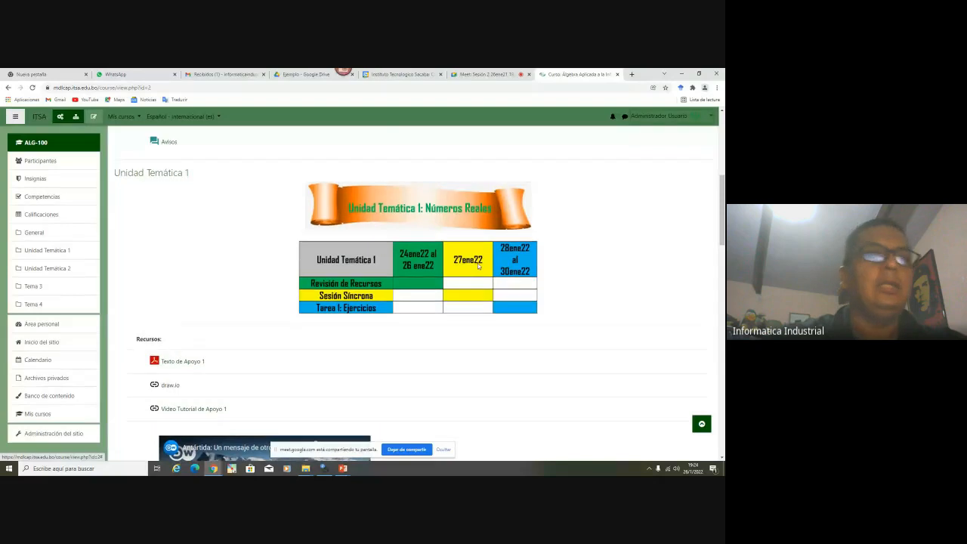
{"action": "scroll", "coordinate": [477, 266], "scroll_direction": "down", "scroll_amount": 4}
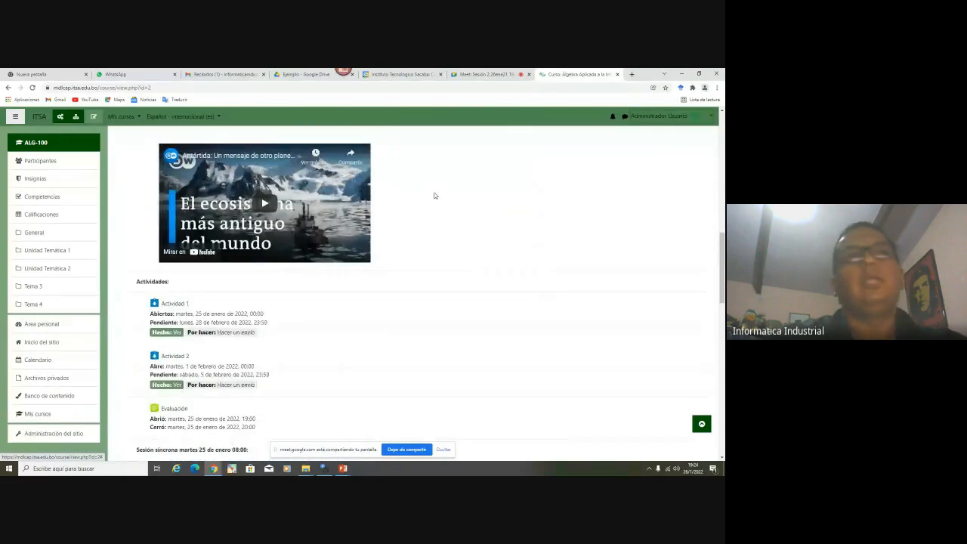
Bring the PowerPoint H5P slideshow window to the front
{"action": "mouse_move", "coordinate": [343, 468]}
{"action": "left_click", "coordinate": [373, 440]}
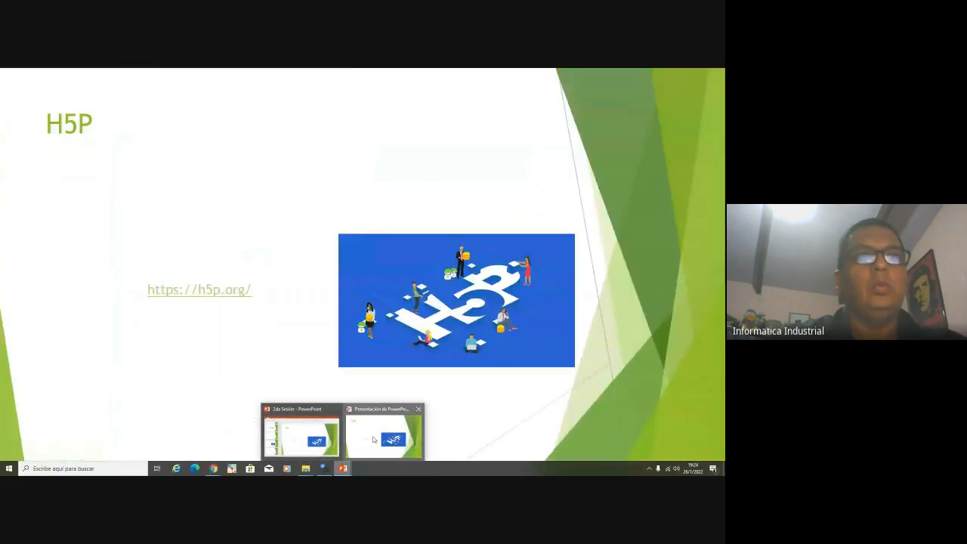
{"action": "left_click", "coordinate": [373, 439]}
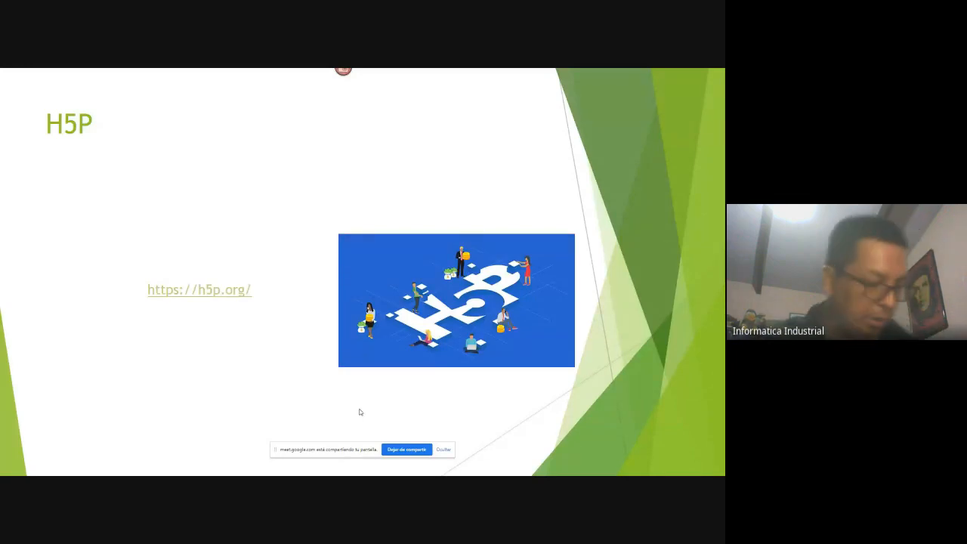
Switch to the Google Meet call, lower the participant's raised hand, and return to the slideshow
{"action": "key", "text": "alt+Tab"}
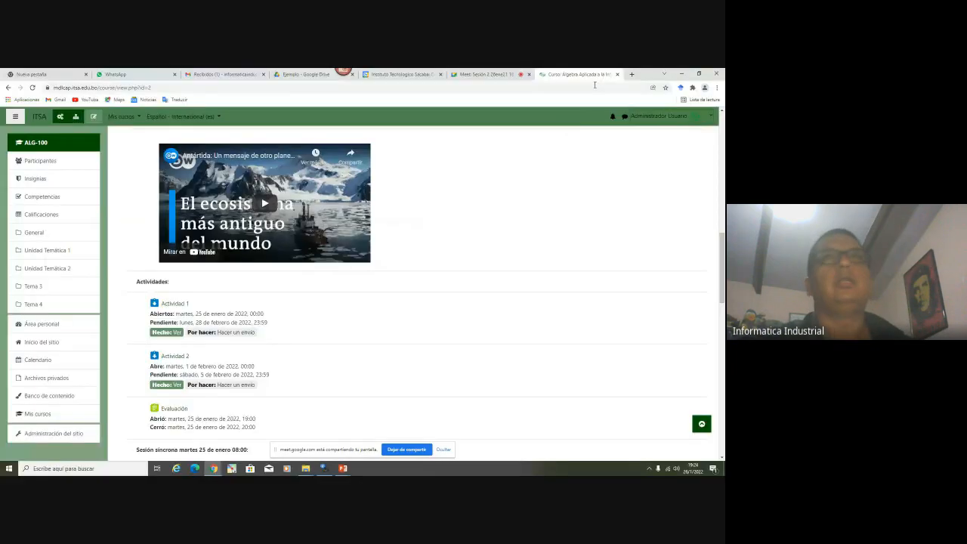
{"action": "left_click", "coordinate": [479, 75]}
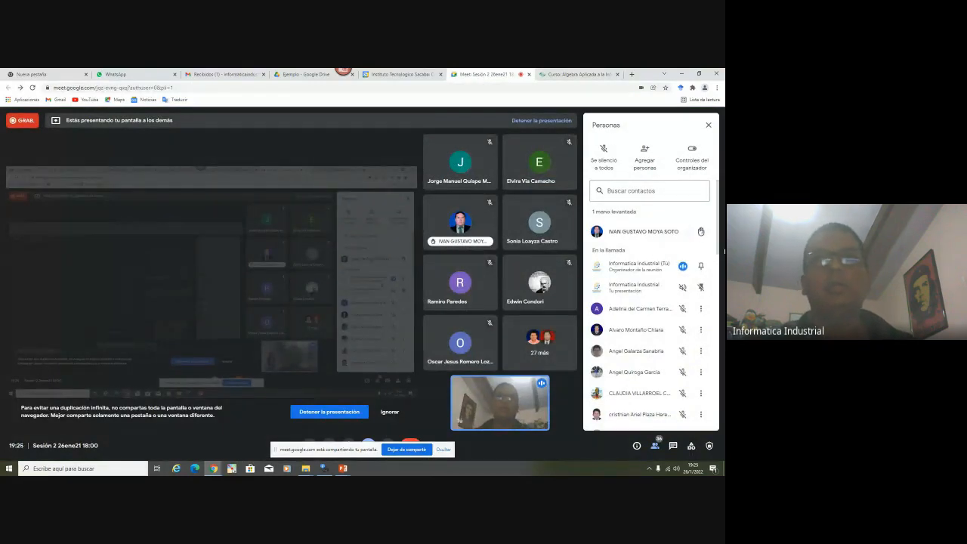
{"action": "left_click", "coordinate": [700, 231]}
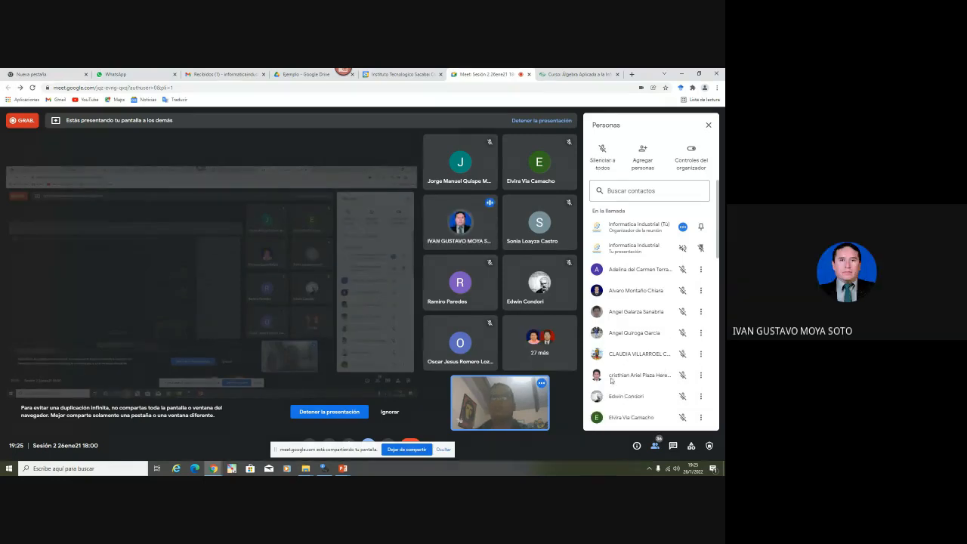
{"action": "key", "text": "alt+Tab"}
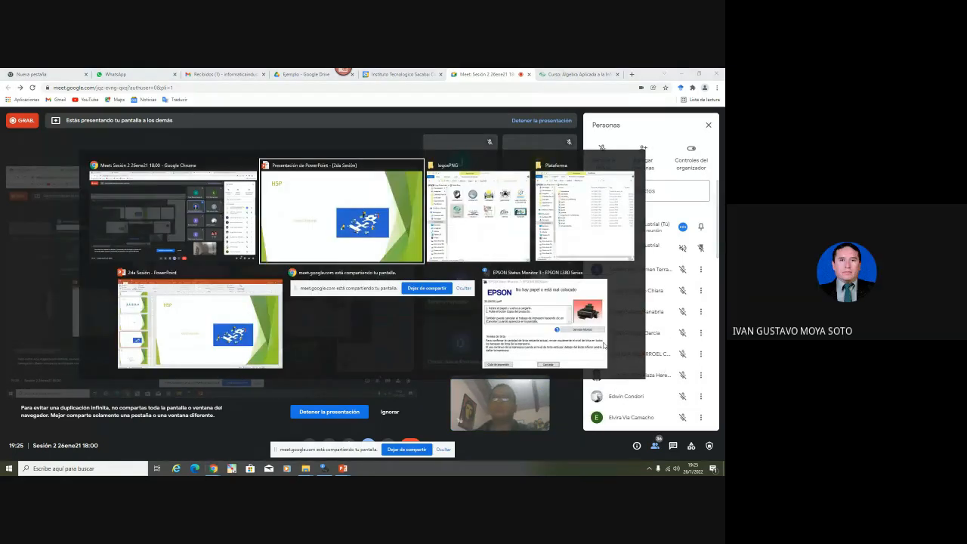
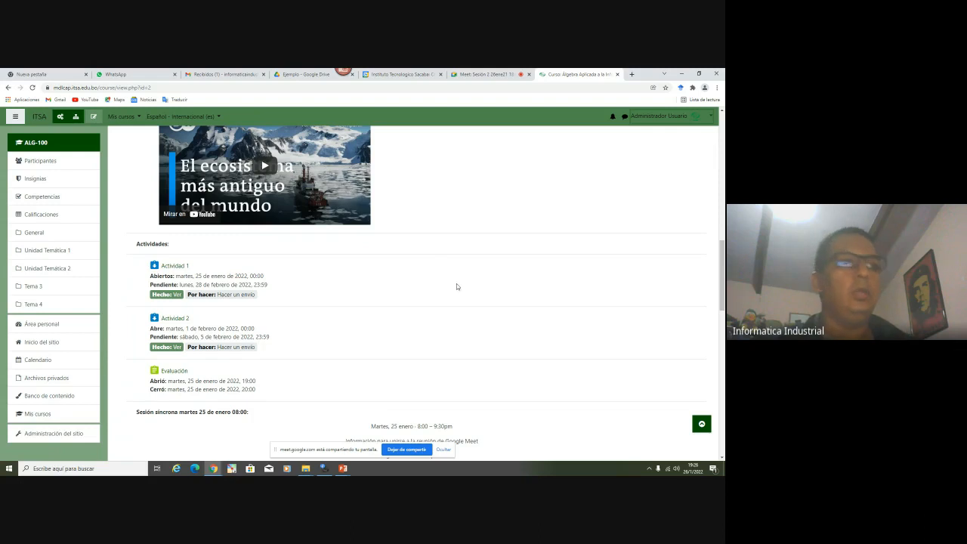
Turn on editing for ALG-100 and open the activity chooser under Unidad Temática 1
{"action": "scroll", "coordinate": [462, 278], "scroll_direction": "down", "scroll_amount": 3}
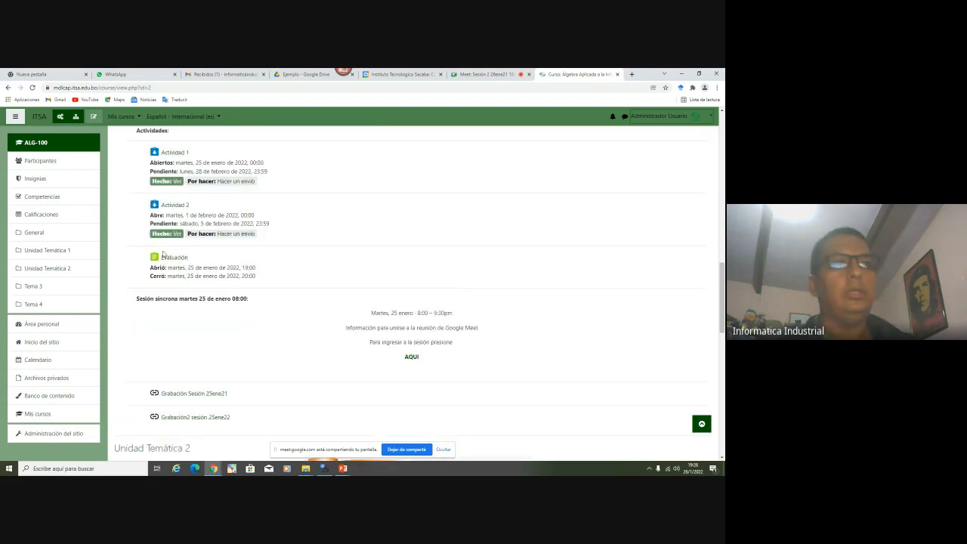
{"action": "scroll", "coordinate": [234, 276], "scroll_direction": "down", "scroll_amount": 2}
{"action": "scroll", "coordinate": [522, 287], "scroll_direction": "up", "scroll_amount": 4}
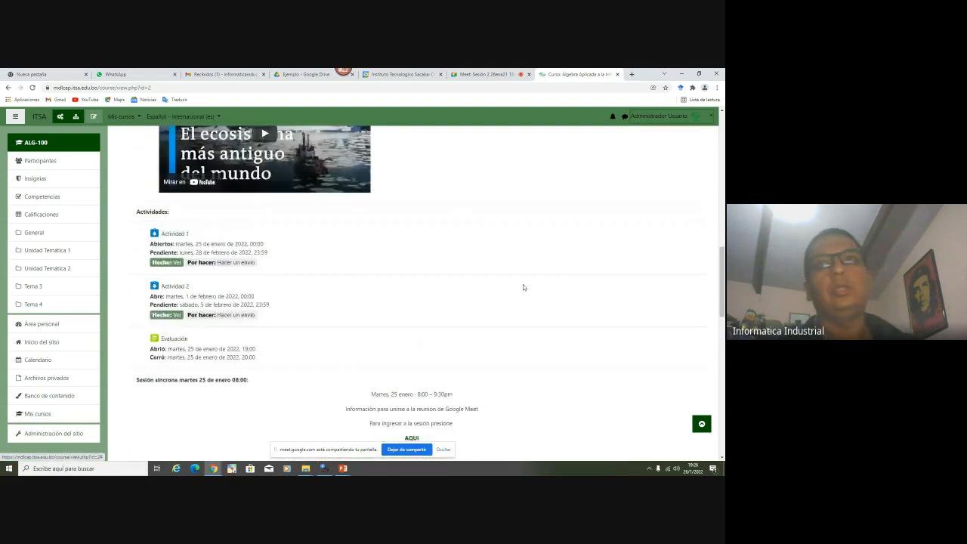
{"action": "scroll", "coordinate": [522, 287], "scroll_direction": "up", "scroll_amount": 15}
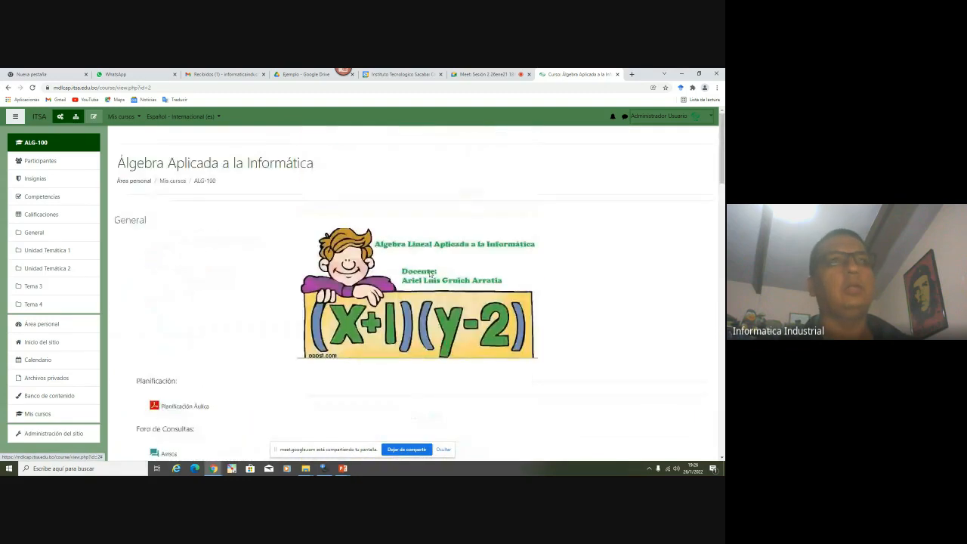
{"action": "left_click", "coordinate": [93, 116]}
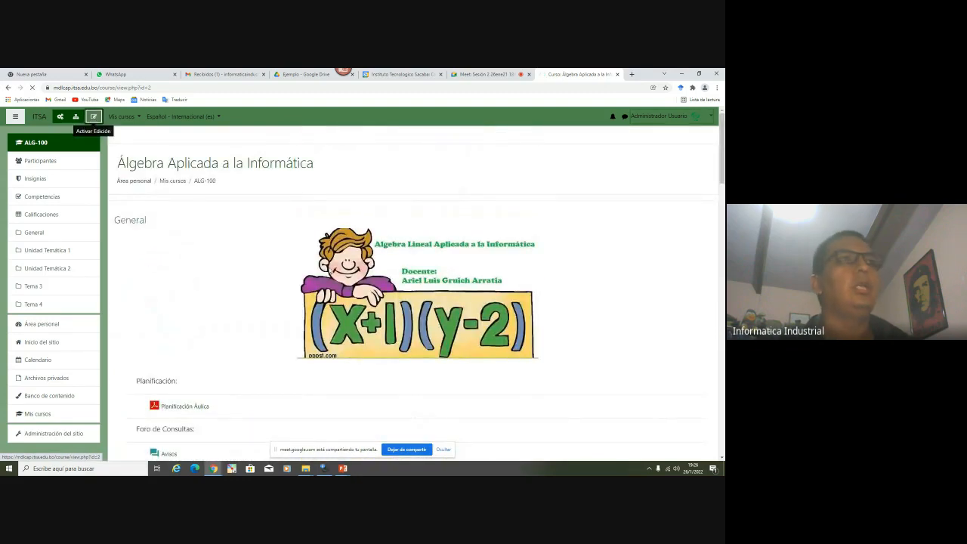
{"action": "scroll", "coordinate": [446, 255], "scroll_direction": "down", "scroll_amount": 5}
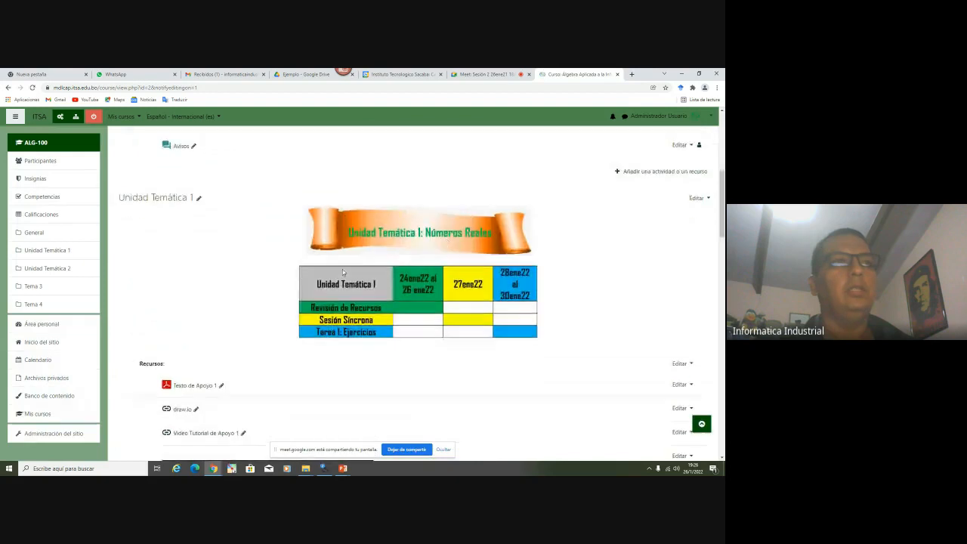
{"action": "scroll", "coordinate": [342, 271], "scroll_direction": "down", "scroll_amount": 15}
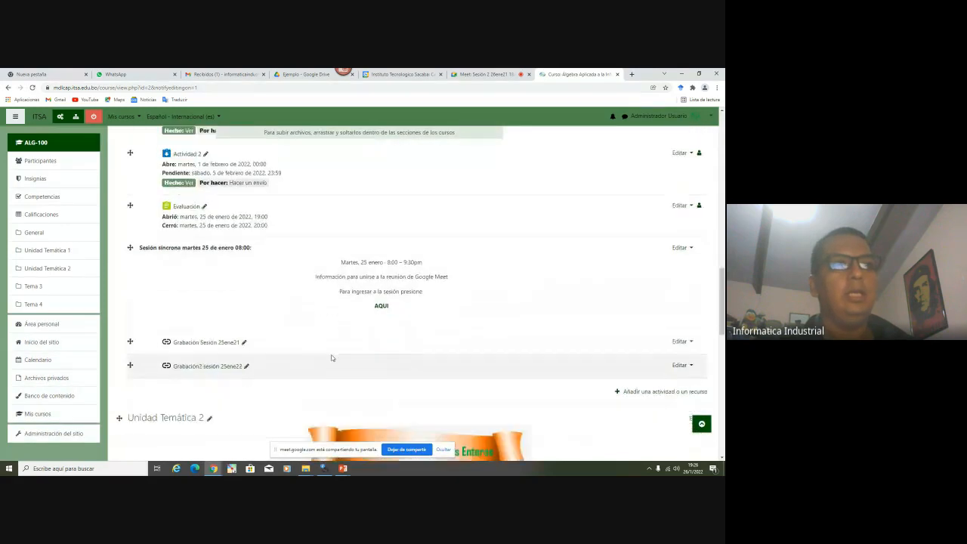
{"action": "scroll", "coordinate": [331, 357], "scroll_direction": "down", "scroll_amount": 2}
{"action": "left_click", "coordinate": [664, 310]}
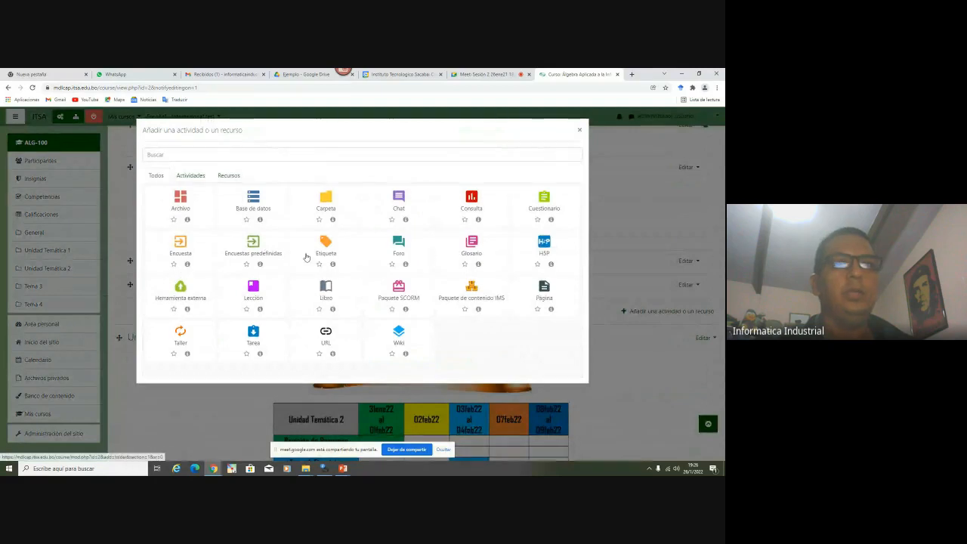
Create a new Cuestionario named 'Evaluación 2'
{"action": "left_click", "coordinate": [548, 213]}
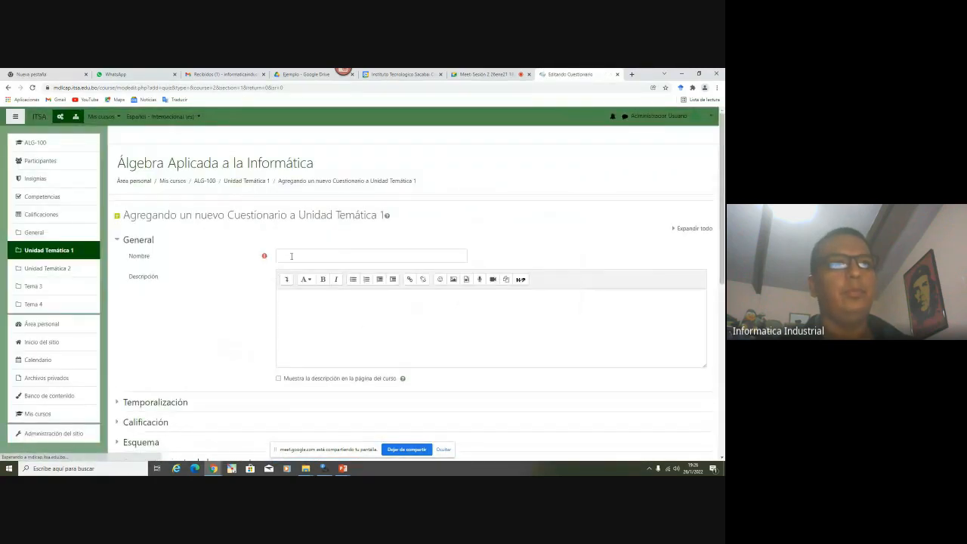
{"action": "left_click", "coordinate": [291, 256]}
{"action": "type", "text": "Ev"}
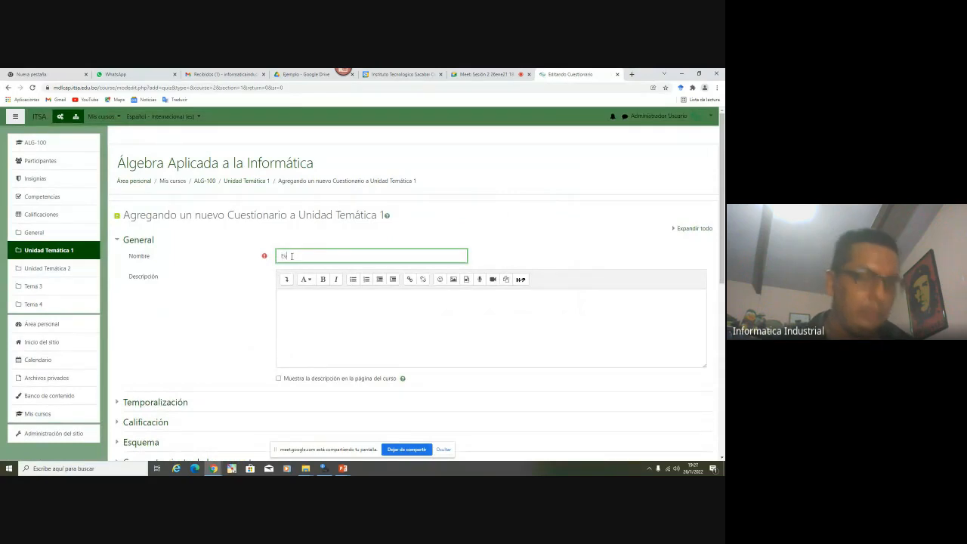
{"action": "type", "text": "aluación 2"}
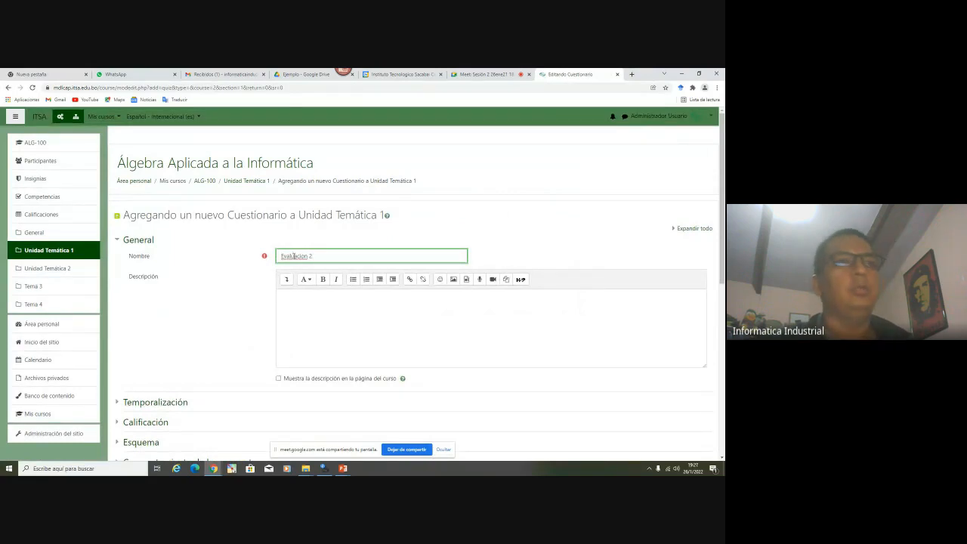
{"action": "scroll", "coordinate": [294, 257], "scroll_direction": "down", "scroll_amount": 5}
{"action": "scroll", "coordinate": [236, 340], "scroll_direction": "up", "scroll_amount": 3}
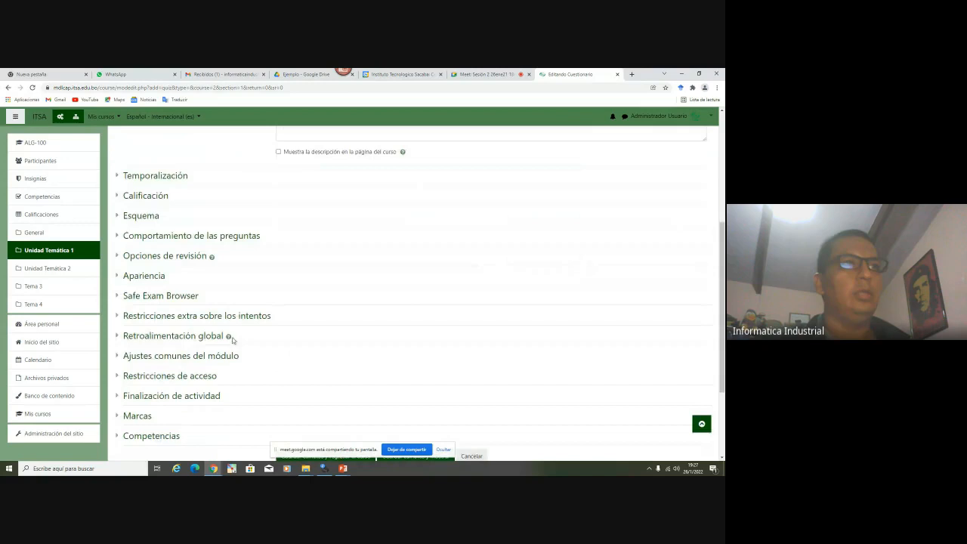
Limit the quiz to 1 attempt and set completion tracking to 'No indicar finalización'
{"action": "left_click", "coordinate": [145, 196]}
{"action": "left_click", "coordinate": [156, 178]}
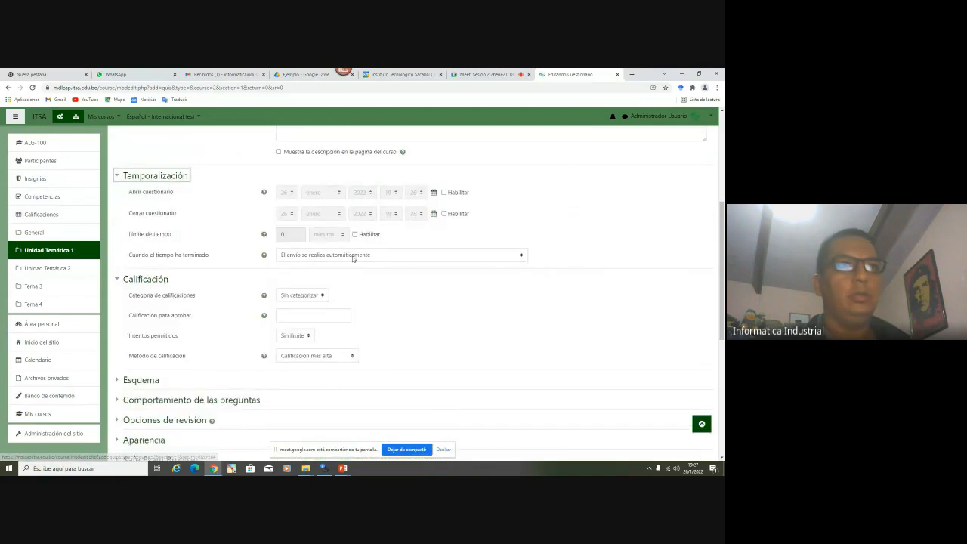
{"action": "left_click", "coordinate": [294, 335]}
{"action": "left_click", "coordinate": [290, 354]}
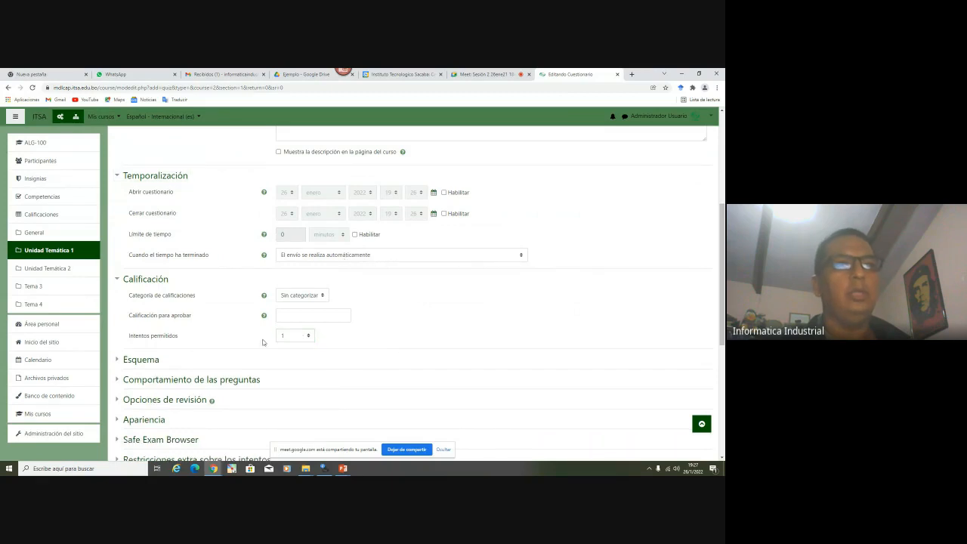
{"action": "scroll", "coordinate": [393, 347], "scroll_direction": "down", "scroll_amount": 3}
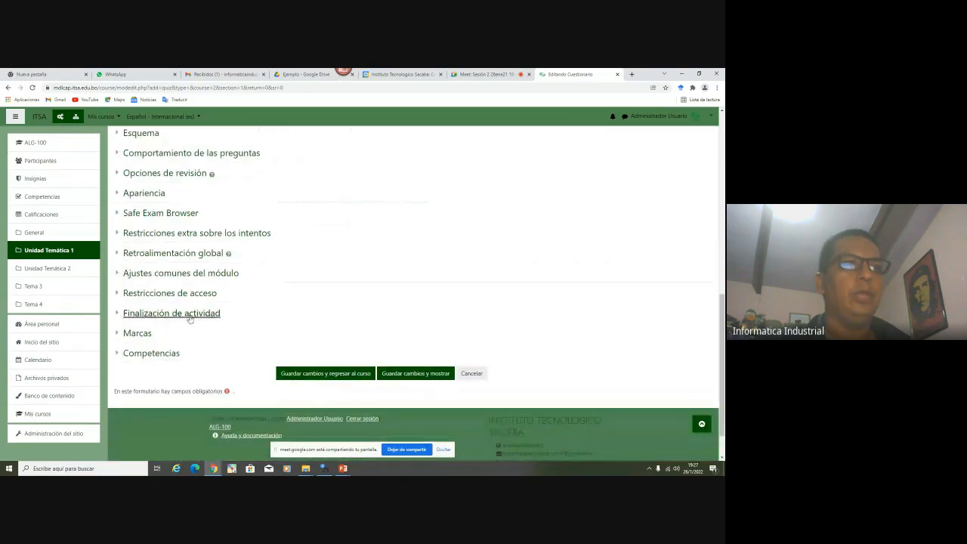
{"action": "left_click", "coordinate": [189, 316]}
{"action": "left_click", "coordinate": [318, 330]}
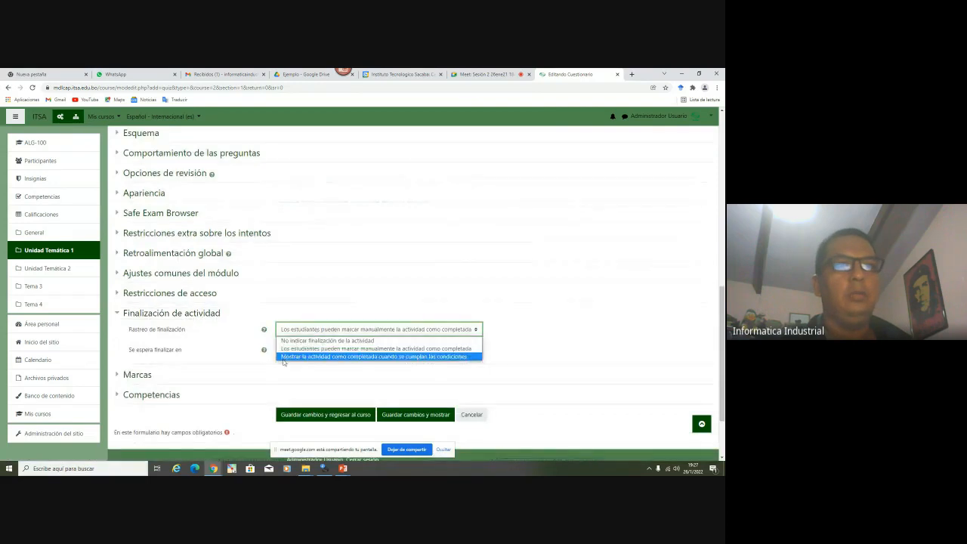
{"action": "left_click", "coordinate": [296, 341]}
{"action": "scroll", "coordinate": [217, 344], "scroll_direction": "up", "scroll_amount": 1}
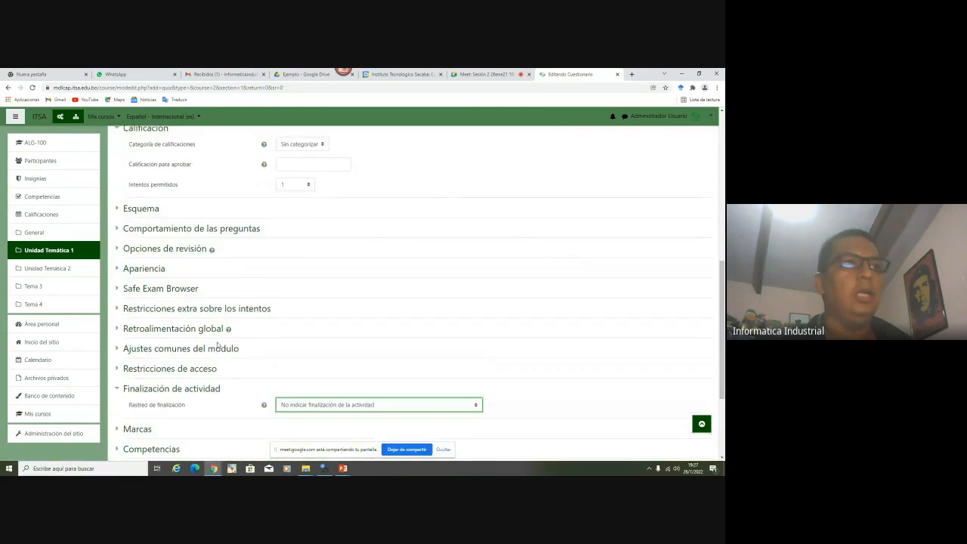
{"action": "scroll", "coordinate": [222, 340], "scroll_direction": "up", "scroll_amount": 3}
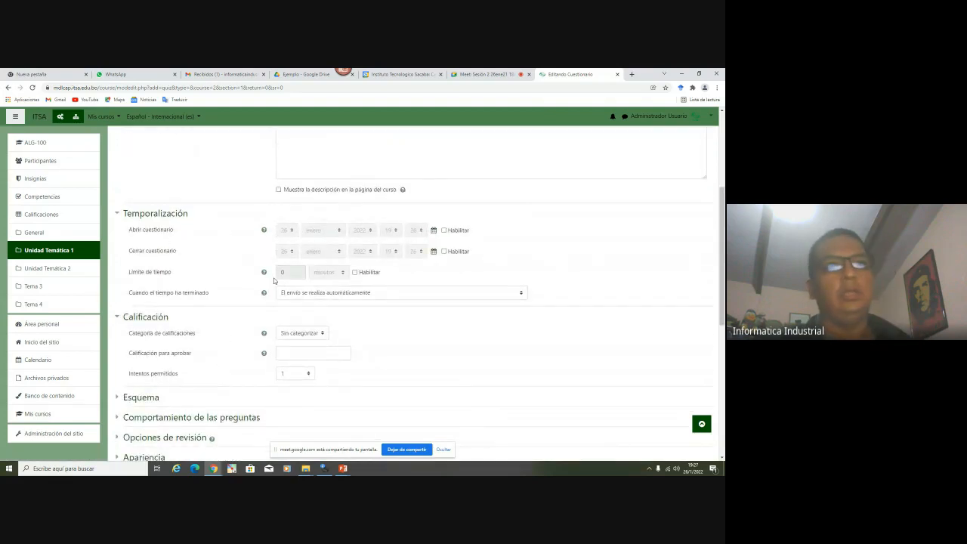
Enable the quiz's opening and closing dates, with the closing hour set to 22
{"action": "left_click", "coordinate": [444, 231]}
{"action": "left_click", "coordinate": [444, 251]}
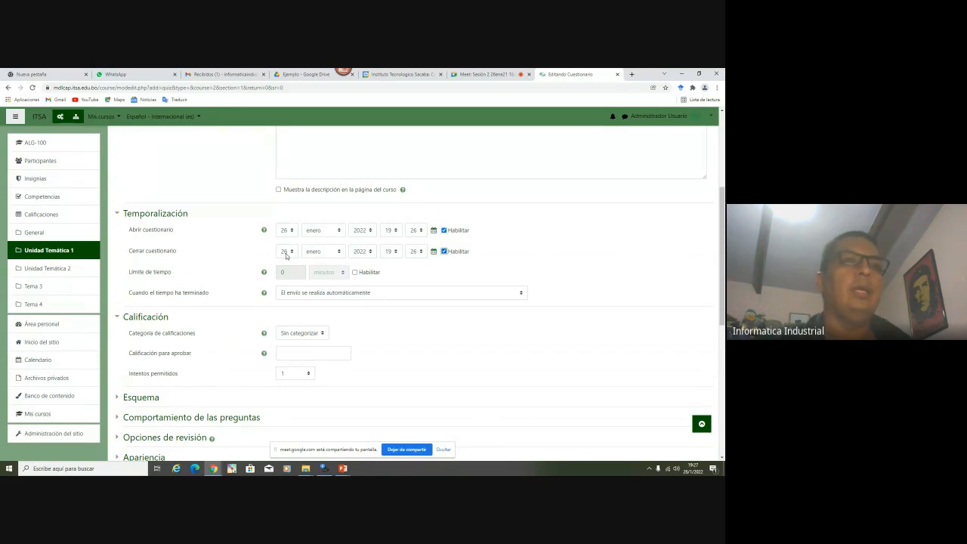
{"action": "left_click", "coordinate": [396, 252]}
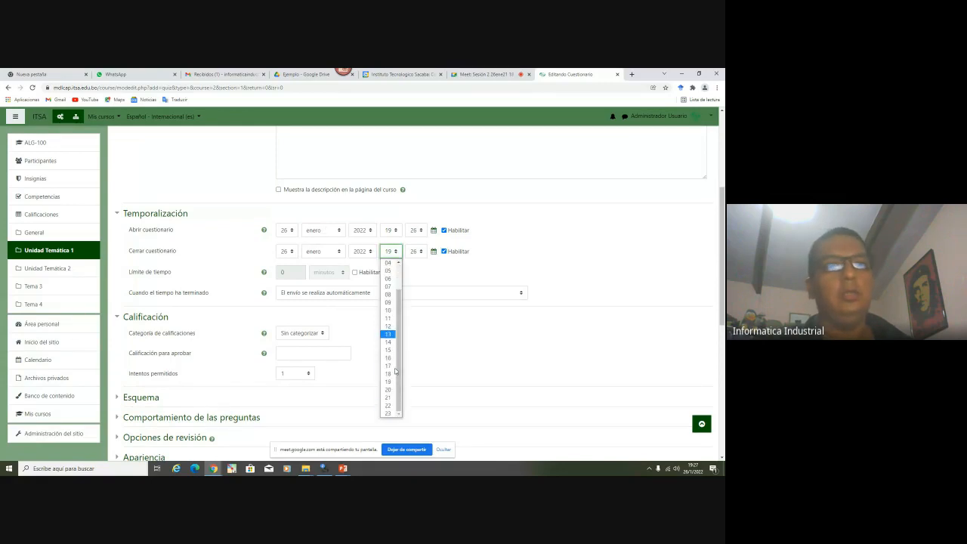
{"action": "left_click", "coordinate": [388, 405]}
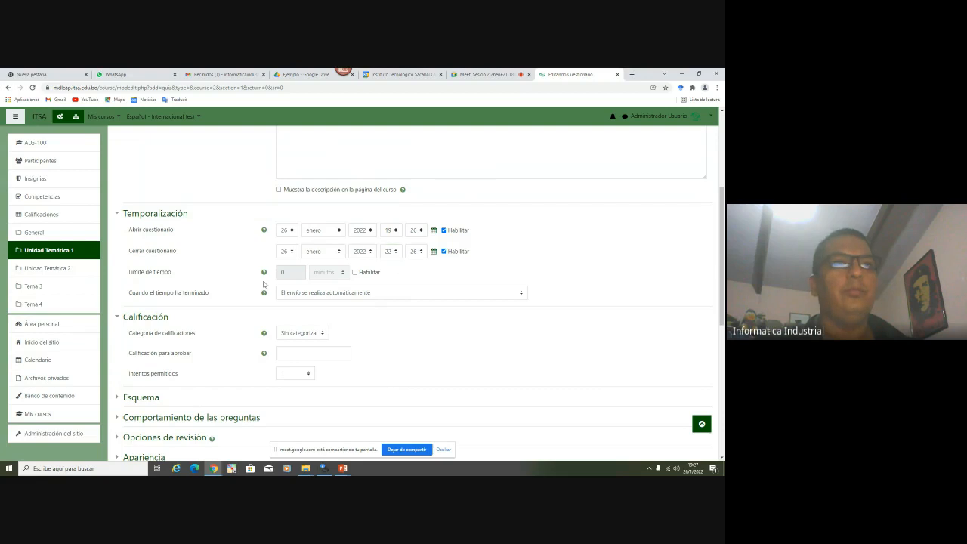
Set a 30-minute time limit with automatic submission, then save and return to the course
{"action": "left_click", "coordinate": [355, 273]}
{"action": "left_click", "coordinate": [292, 272]}
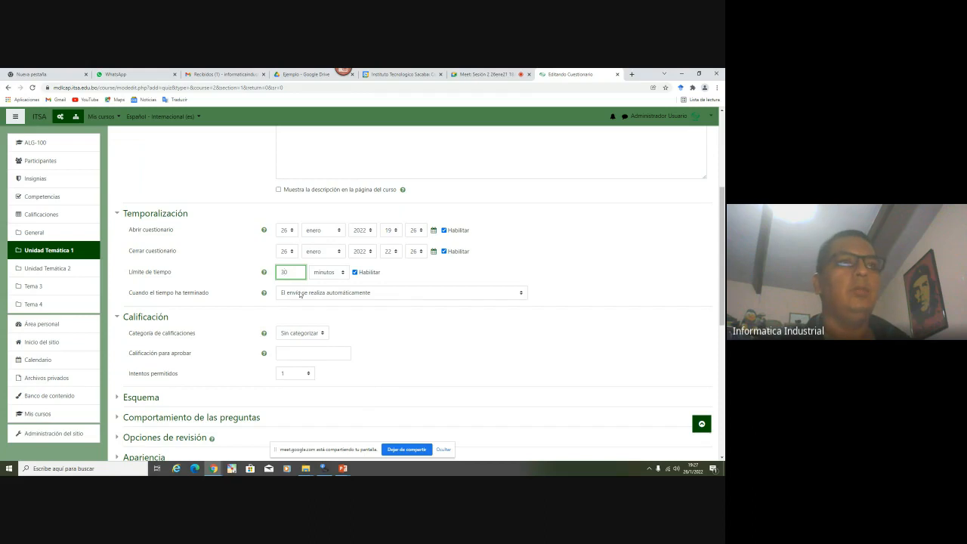
{"action": "left_click", "coordinate": [299, 295]}
{"action": "left_click", "coordinate": [292, 304]}
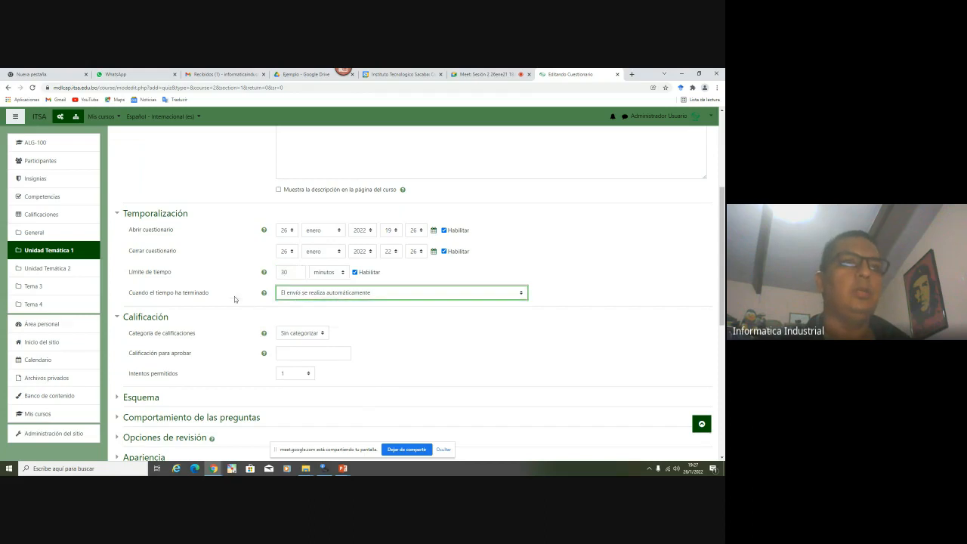
{"action": "scroll", "coordinate": [234, 301], "scroll_direction": "down", "scroll_amount": 10}
{"action": "left_click", "coordinate": [333, 330]}
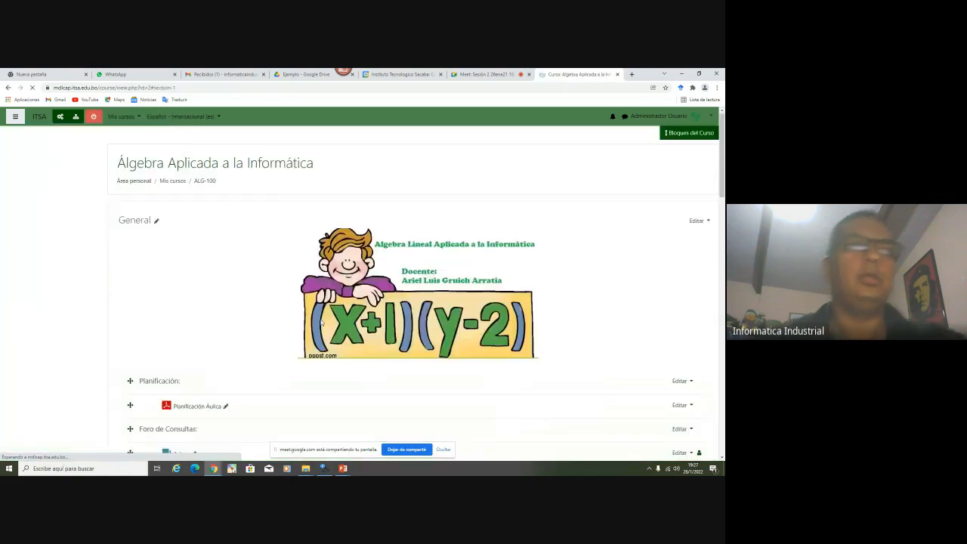
Move Evaluación 2 below Evaluación, indent it twice to match, and turn editing off
{"action": "scroll", "coordinate": [320, 321], "scroll_direction": "down", "scroll_amount": 7}
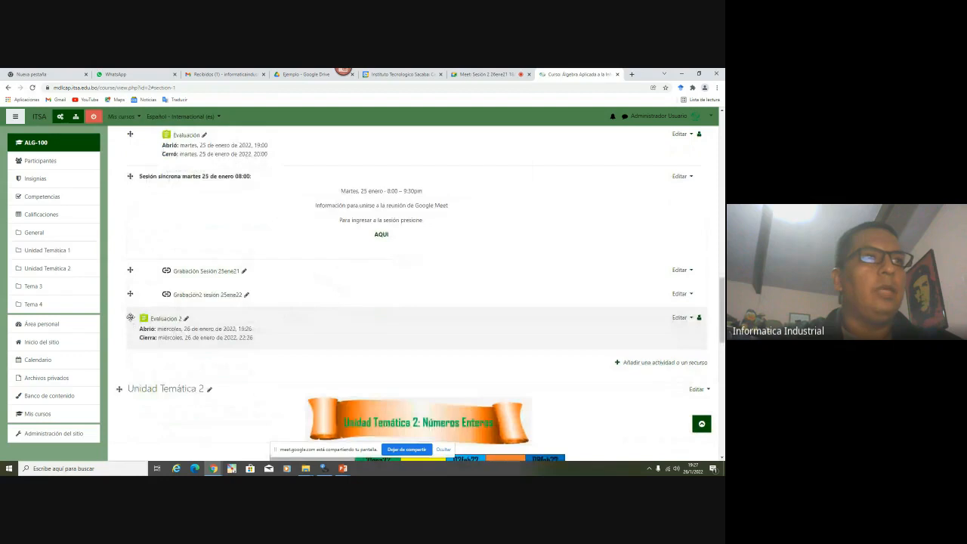
{"action": "left_click_drag", "start_coordinate": [130, 318], "coordinate": [130, 179]}
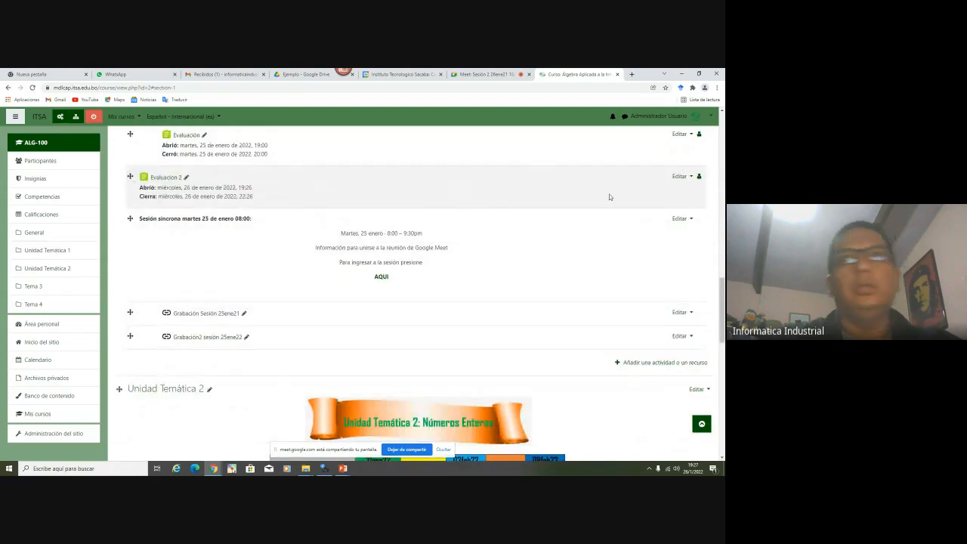
{"action": "left_click", "coordinate": [680, 177]}
{"action": "left_click", "coordinate": [654, 202]}
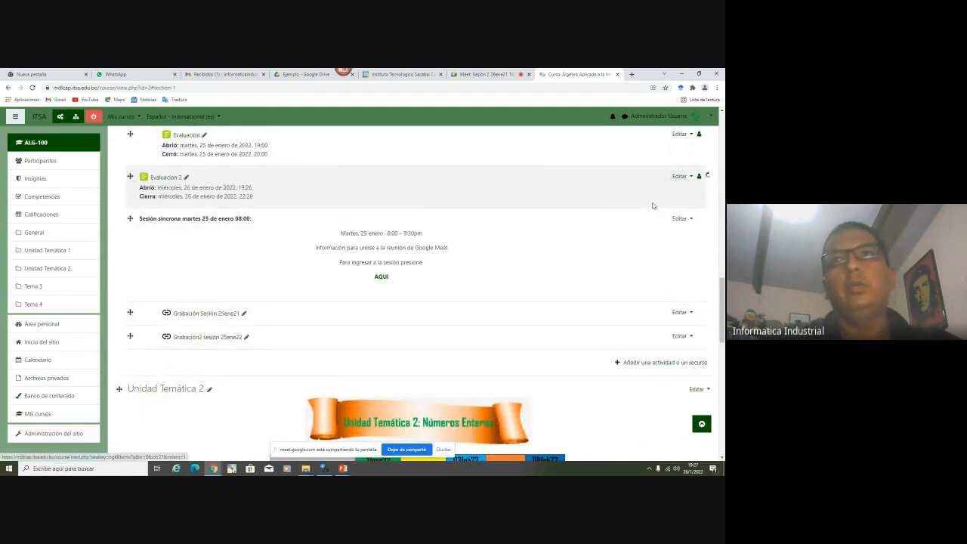
{"action": "left_click", "coordinate": [680, 177]}
{"action": "left_click", "coordinate": [654, 201]}
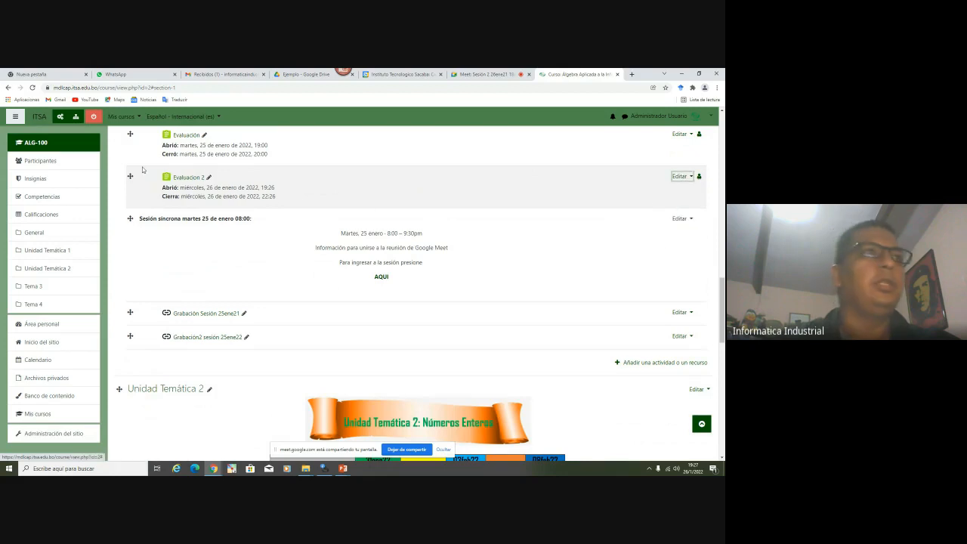
{"action": "left_click", "coordinate": [95, 120]}
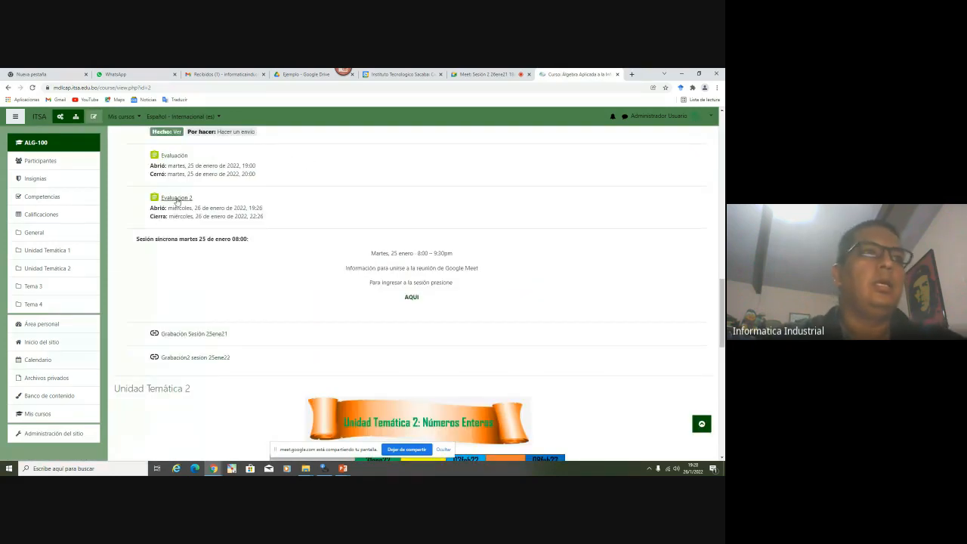
Open Evaluación 2's question editor and choose to add a new question
{"action": "left_click", "coordinate": [176, 198]}
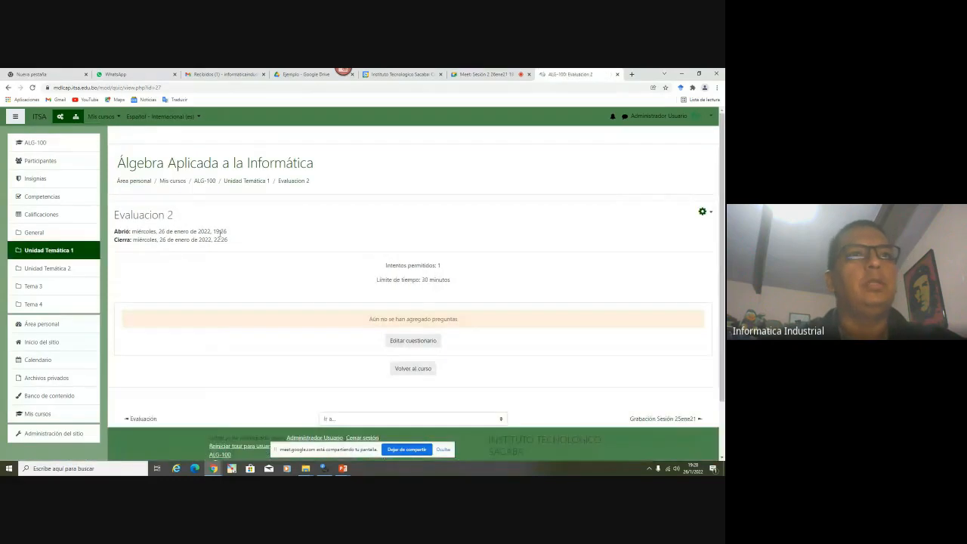
{"action": "left_click", "coordinate": [425, 344]}
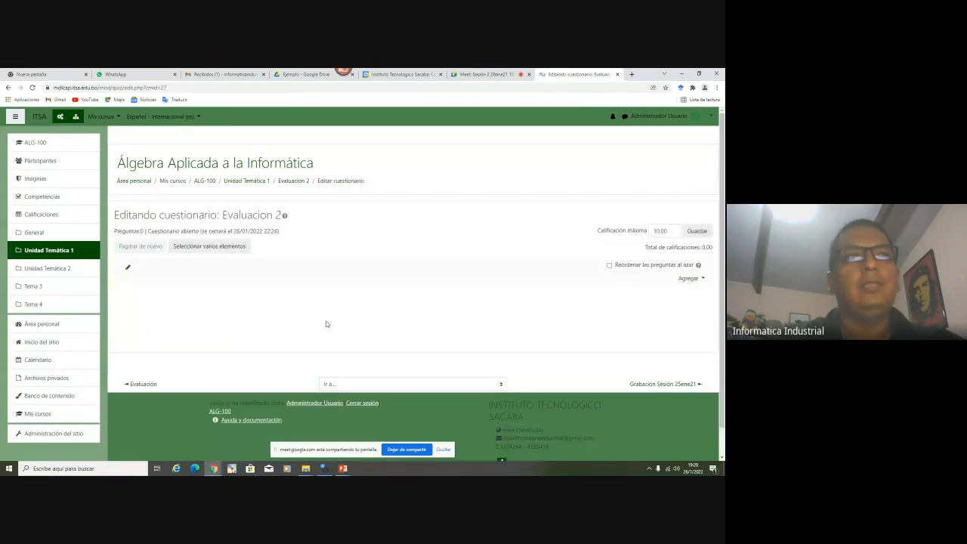
{"action": "left_click", "coordinate": [691, 279]}
{"action": "left_click", "coordinate": [653, 294]}
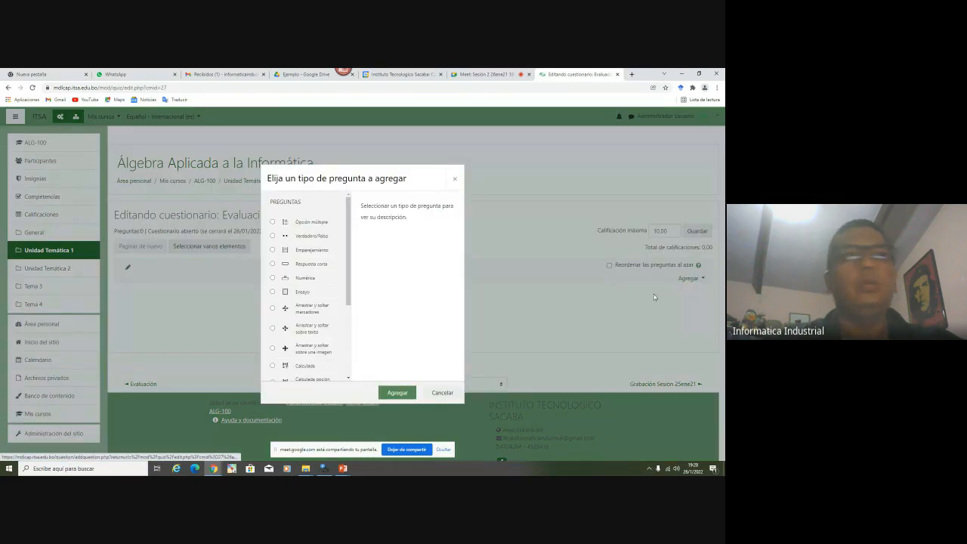
Browse the question types, viewing Numérica and selecting Calculada
{"action": "scroll", "coordinate": [299, 301], "scroll_direction": "down", "scroll_amount": 5}
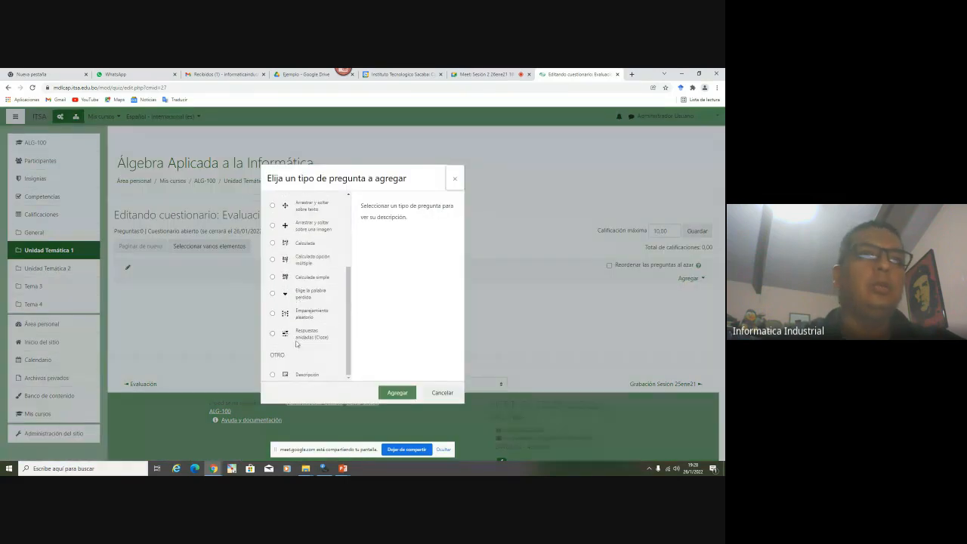
{"action": "scroll", "coordinate": [306, 348], "scroll_direction": "up", "scroll_amount": 2}
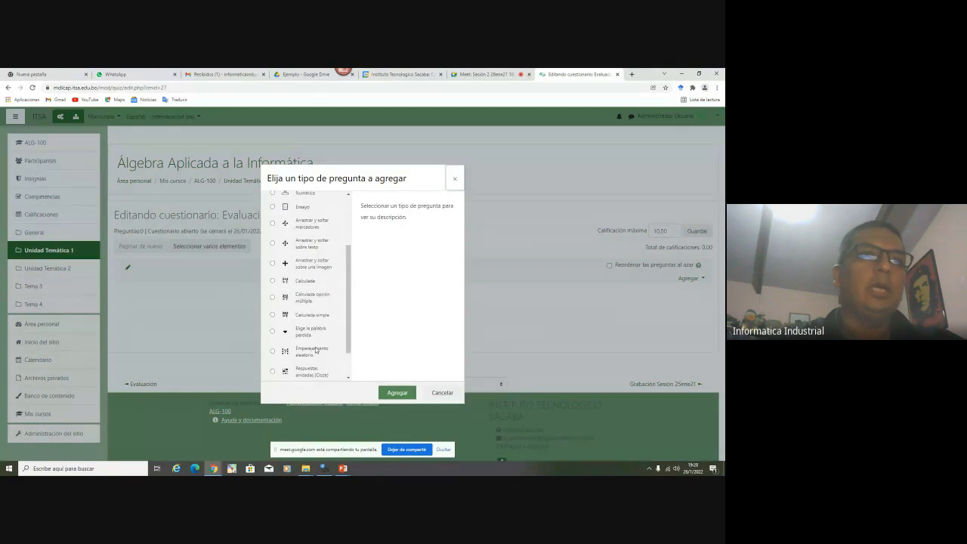
{"action": "scroll", "coordinate": [316, 350], "scroll_direction": "up", "scroll_amount": 3}
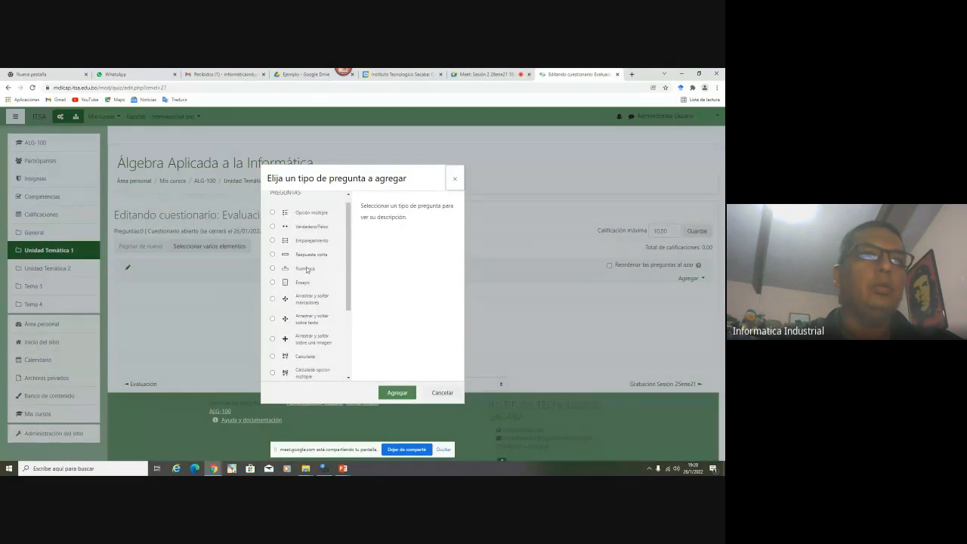
{"action": "left_click", "coordinate": [306, 270]}
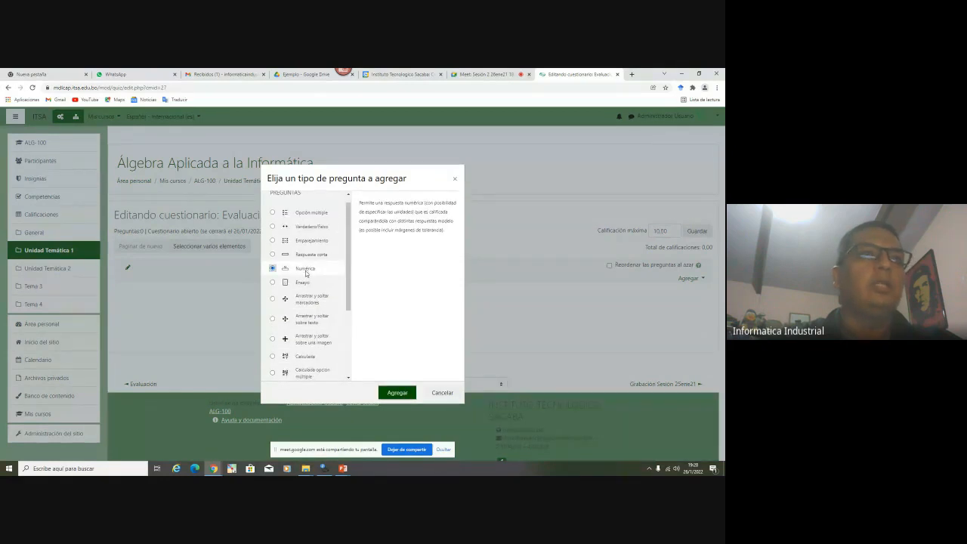
{"action": "left_click", "coordinate": [303, 358]}
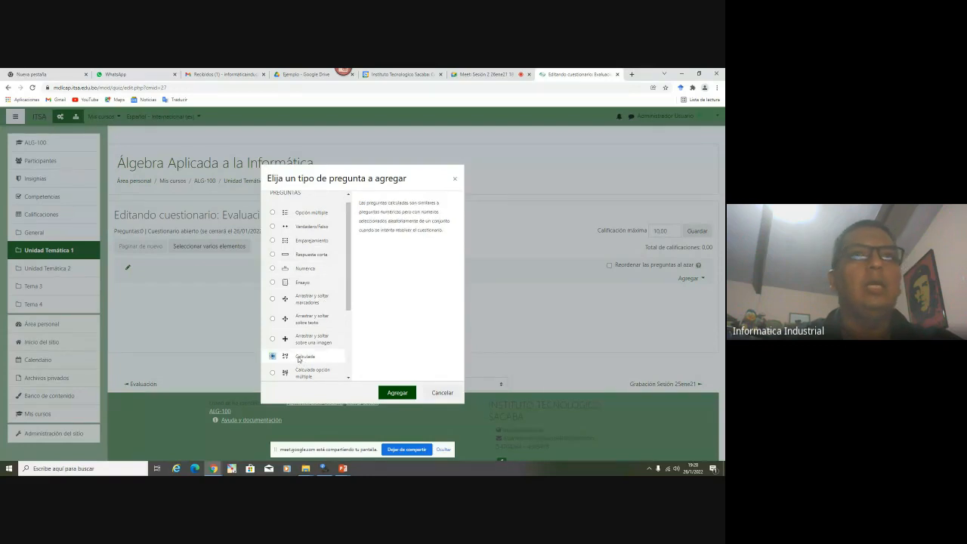
{"action": "scroll", "coordinate": [299, 356], "scroll_direction": "down", "scroll_amount": 3}
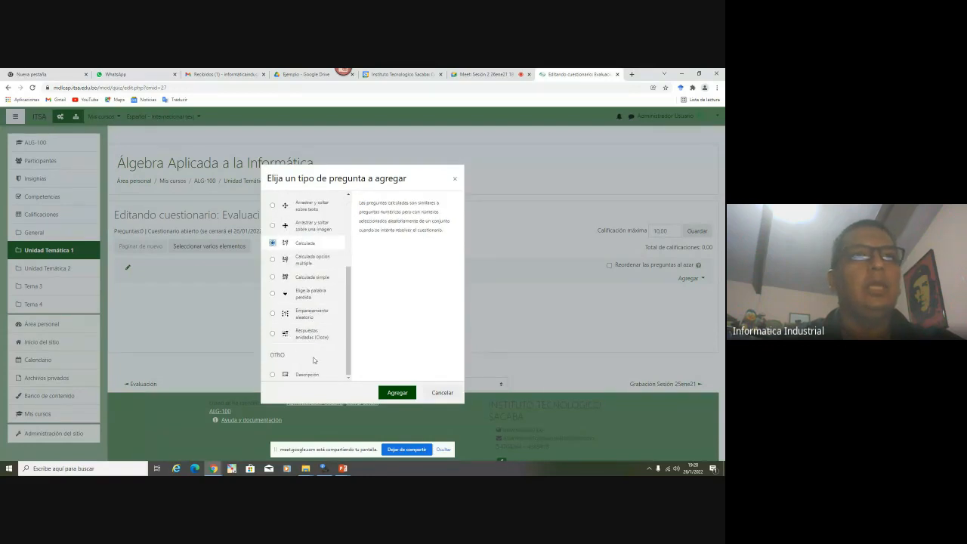
{"action": "scroll", "coordinate": [314, 360], "scroll_direction": "up", "scroll_amount": 2}
{"action": "scroll", "coordinate": [314, 361], "scroll_direction": "up", "scroll_amount": 2}
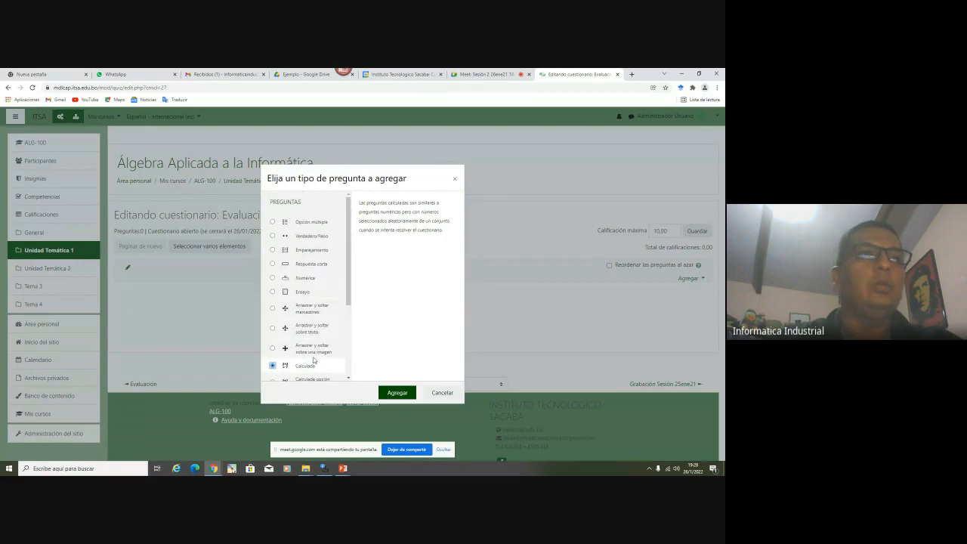
Review Opción múltiple, Calculada simple and Calculada opción múltiple, then add a Calculada question
{"action": "left_click", "coordinate": [306, 222]}
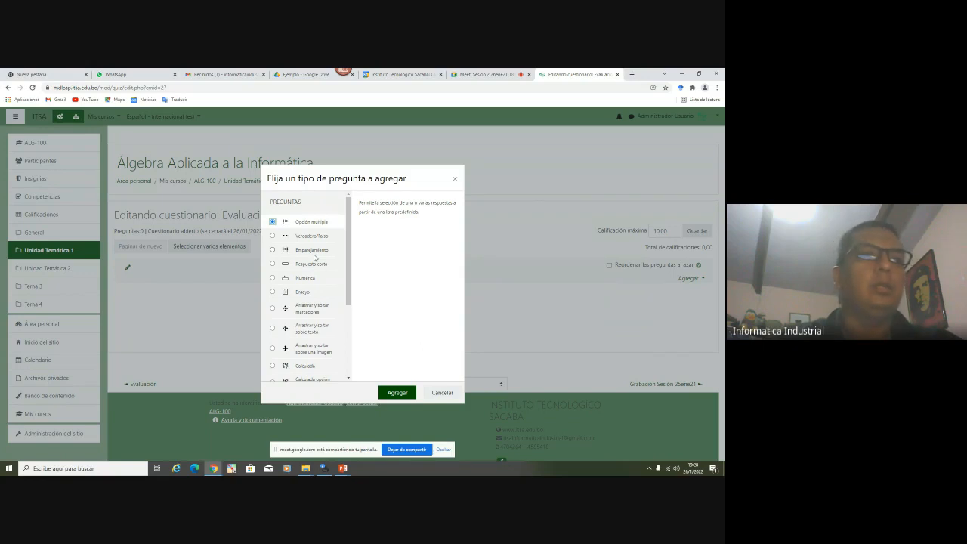
{"action": "scroll", "coordinate": [314, 257], "scroll_direction": "down", "scroll_amount": 3}
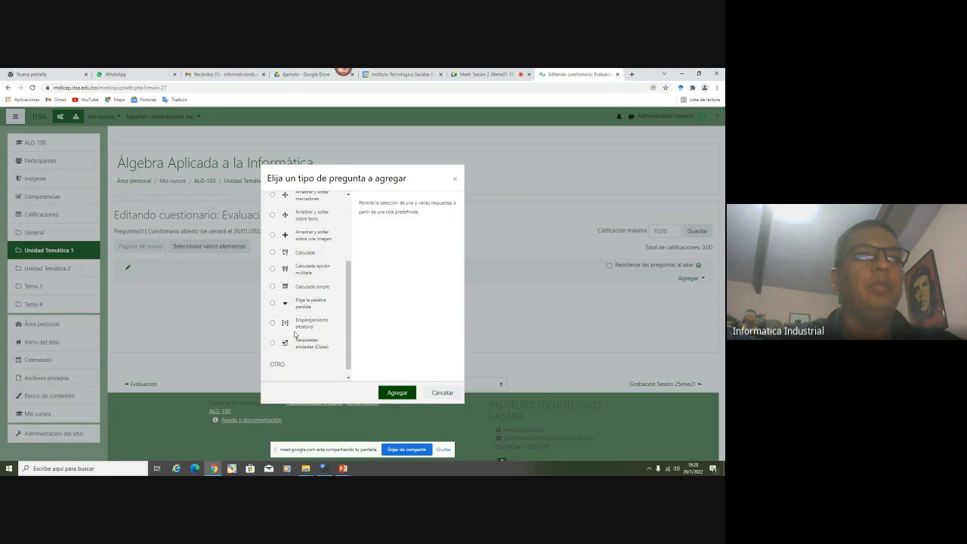
{"action": "left_click", "coordinate": [317, 289]}
{"action": "left_click", "coordinate": [309, 270]}
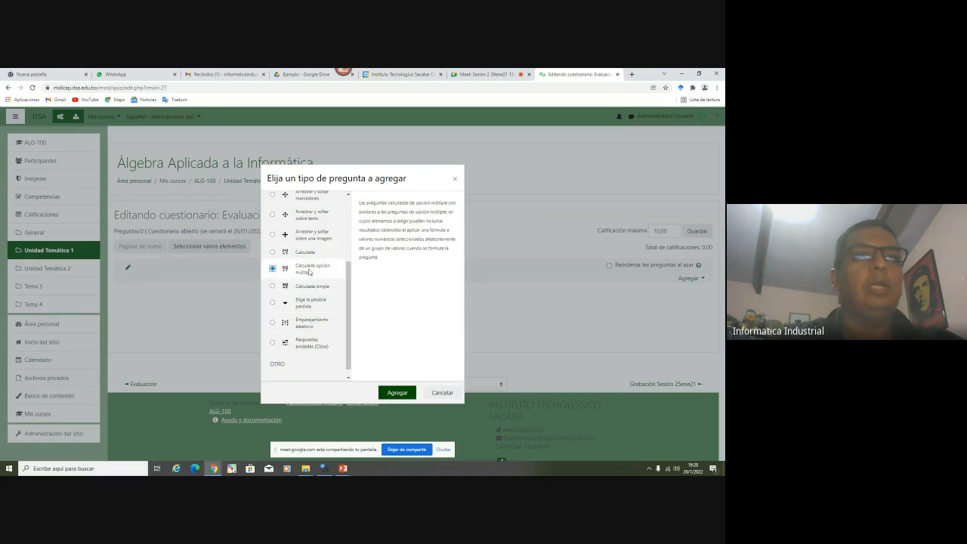
{"action": "left_click", "coordinate": [303, 255]}
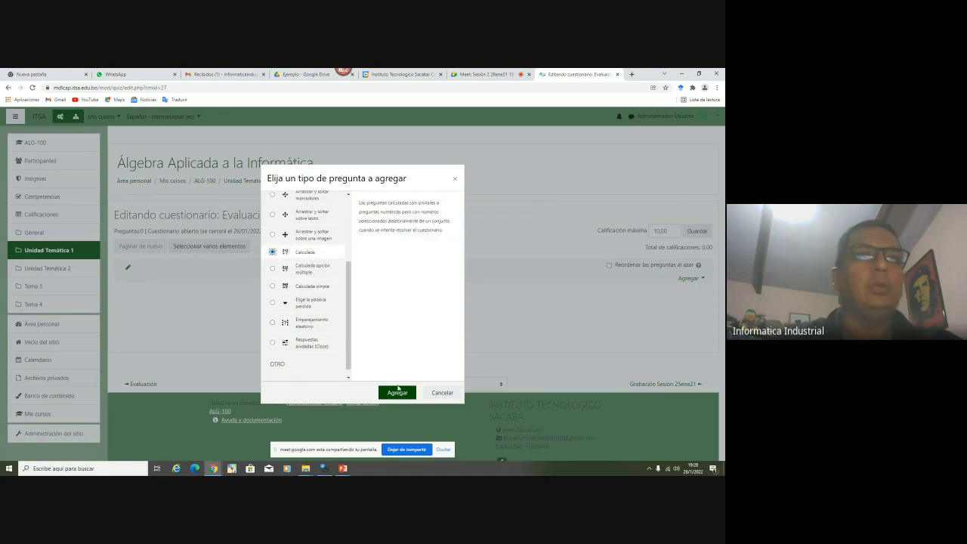
{"action": "left_click", "coordinate": [396, 389]}
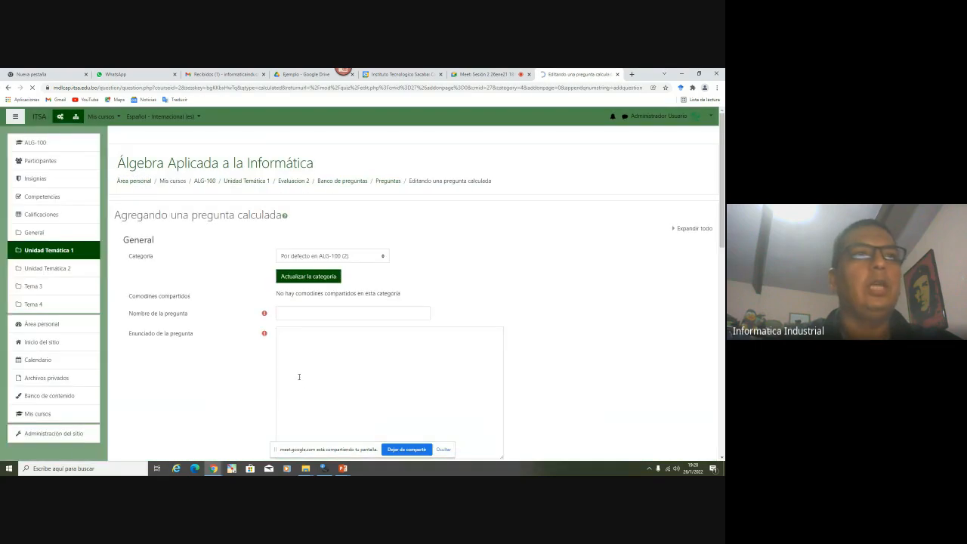
Expand the question-text editor's full toolbar and open the Insert image dialog
{"action": "left_click", "coordinate": [319, 355]}
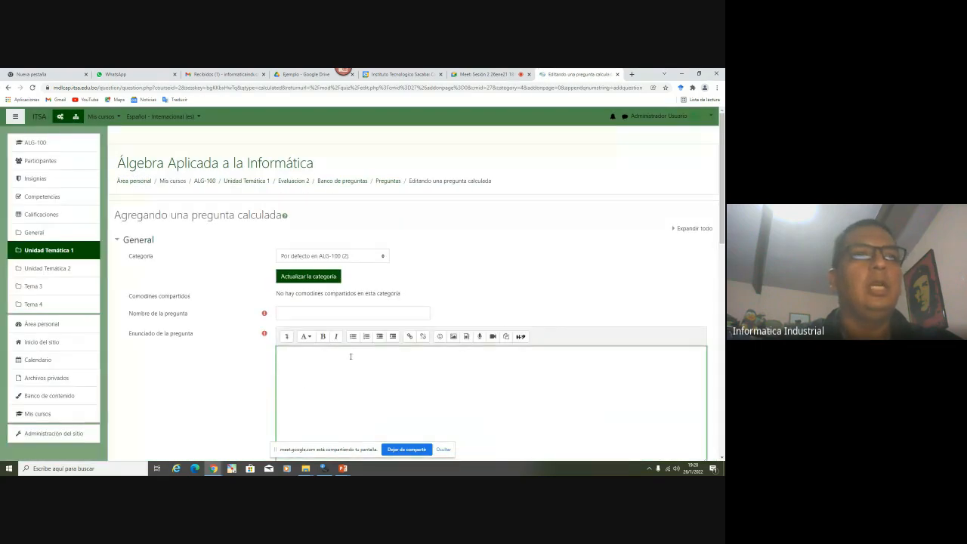
{"action": "scroll", "coordinate": [355, 340], "scroll_direction": "down", "scroll_amount": 4}
{"action": "scroll", "coordinate": [362, 324], "scroll_direction": "down", "scroll_amount": 5}
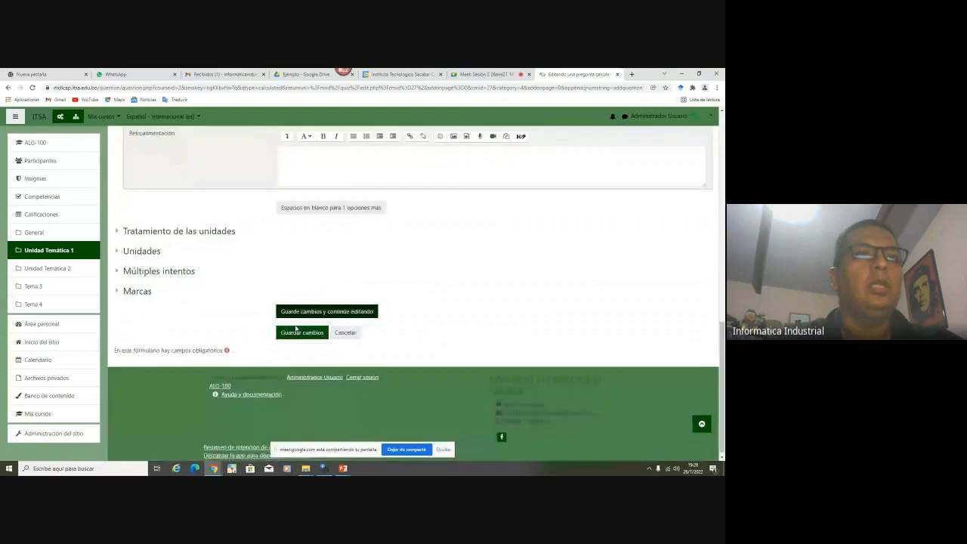
{"action": "scroll", "coordinate": [317, 333], "scroll_direction": "up", "scroll_amount": 7}
{"action": "scroll", "coordinate": [318, 335], "scroll_direction": "up", "scroll_amount": 2}
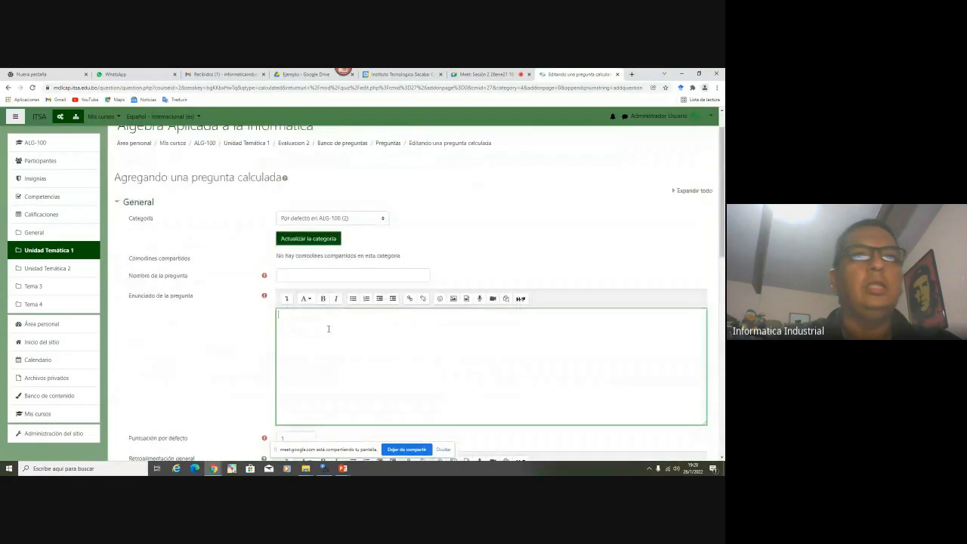
{"action": "left_click", "coordinate": [286, 299]}
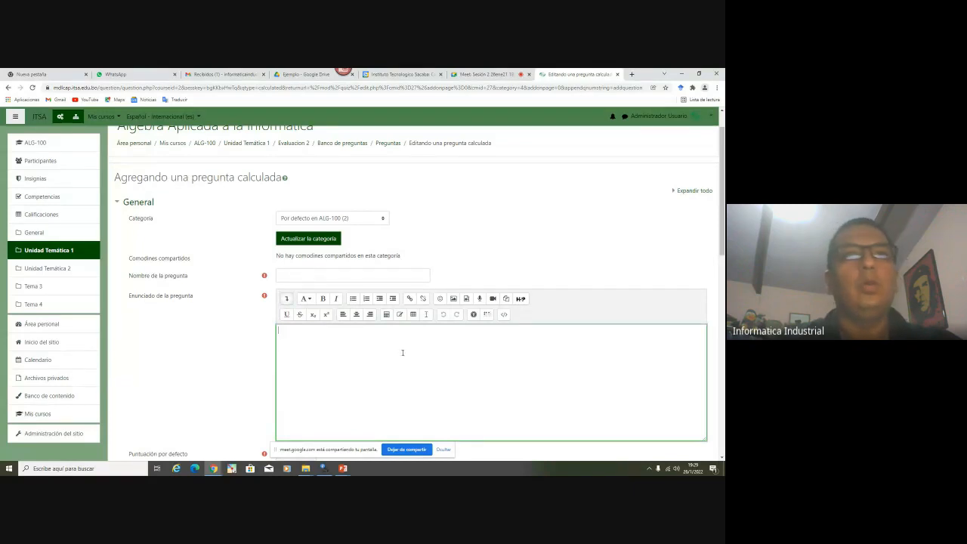
{"action": "left_click", "coordinate": [452, 299]}
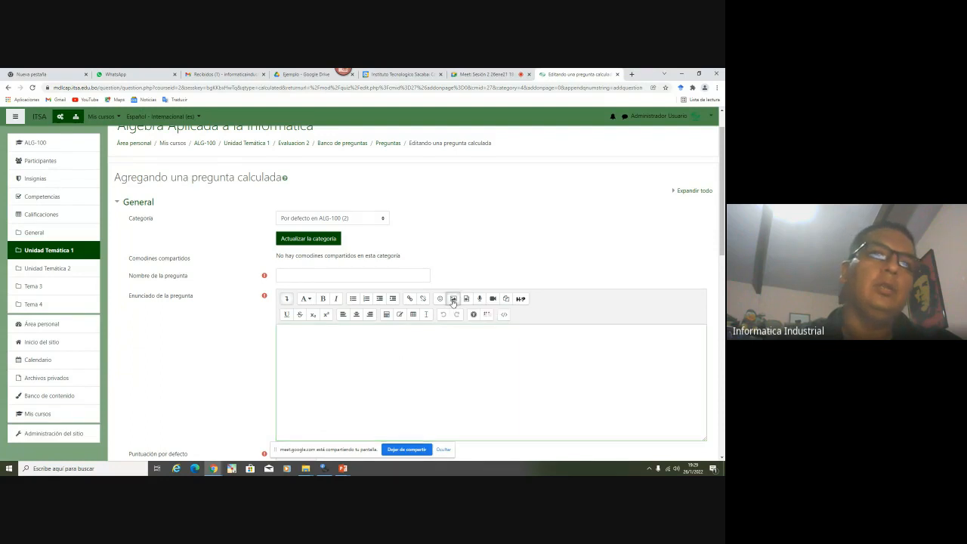
Pick gsuite.png from the computer, then close the file picker and image properties without inserting
{"action": "left_click", "coordinate": [387, 242]}
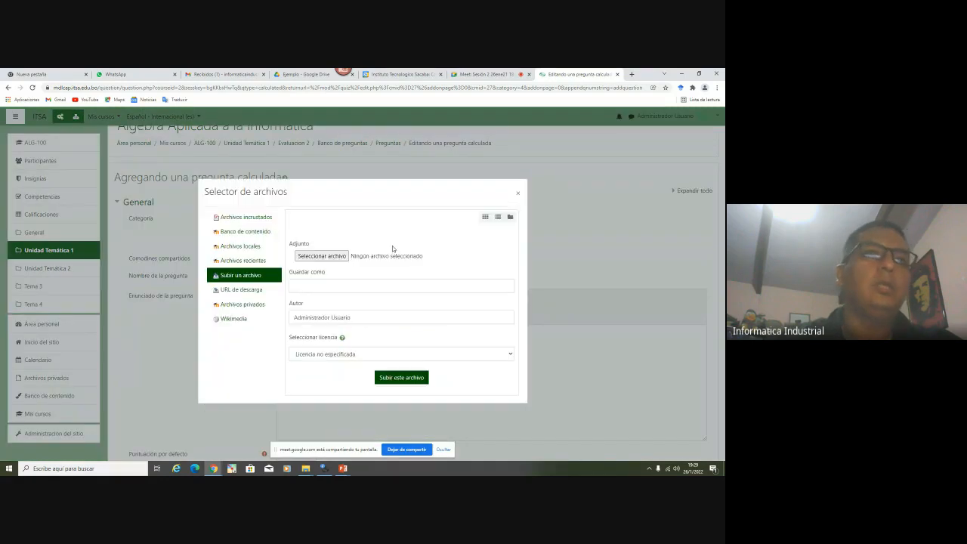
{"action": "left_click", "coordinate": [323, 256]}
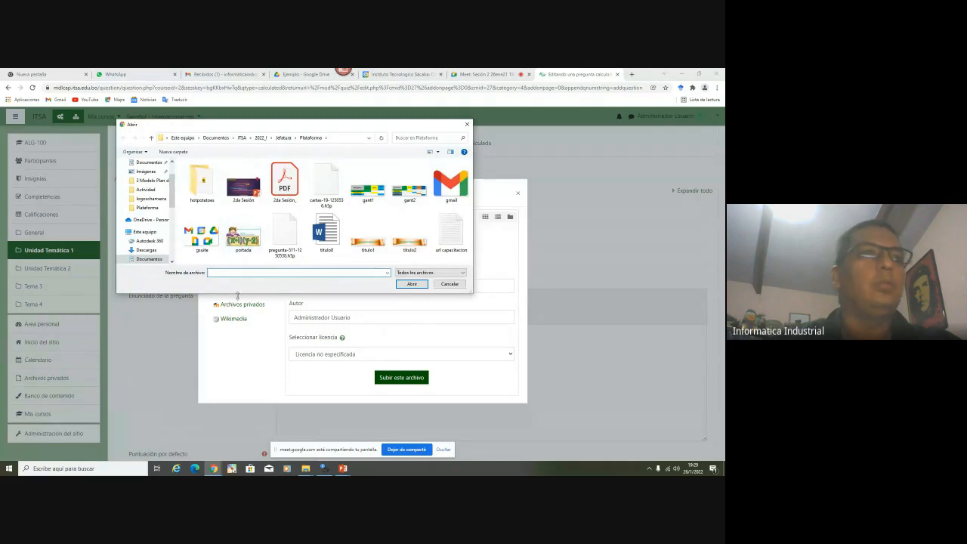
{"action": "double_click", "coordinate": [201, 235]}
{"action": "left_click", "coordinate": [330, 284]}
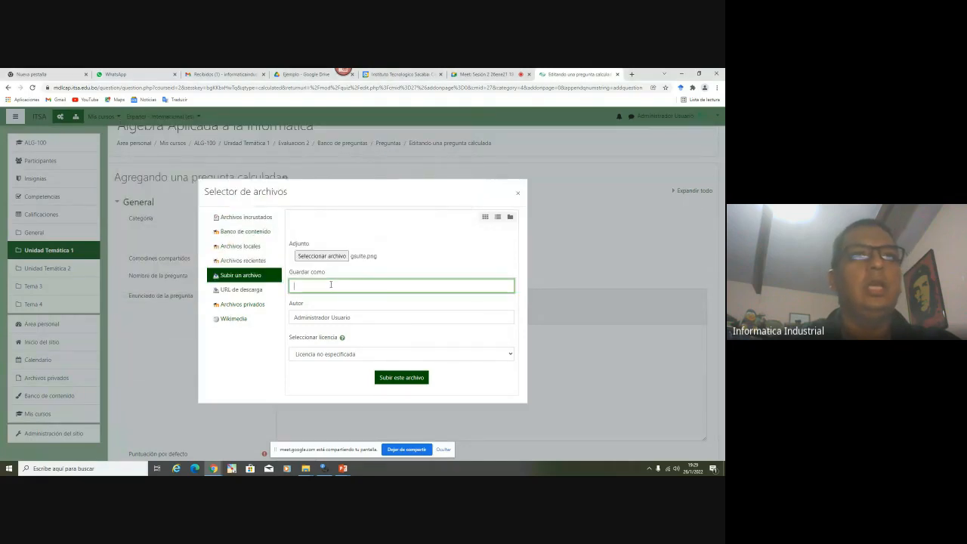
{"action": "left_click", "coordinate": [517, 193]}
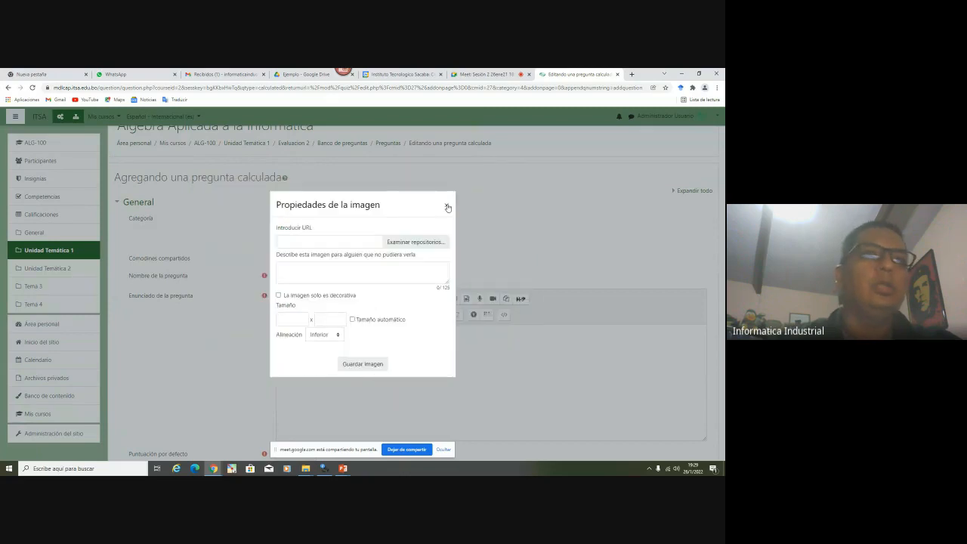
{"action": "left_click", "coordinate": [446, 204]}
{"action": "scroll", "coordinate": [302, 348], "scroll_direction": "down", "scroll_amount": 15}
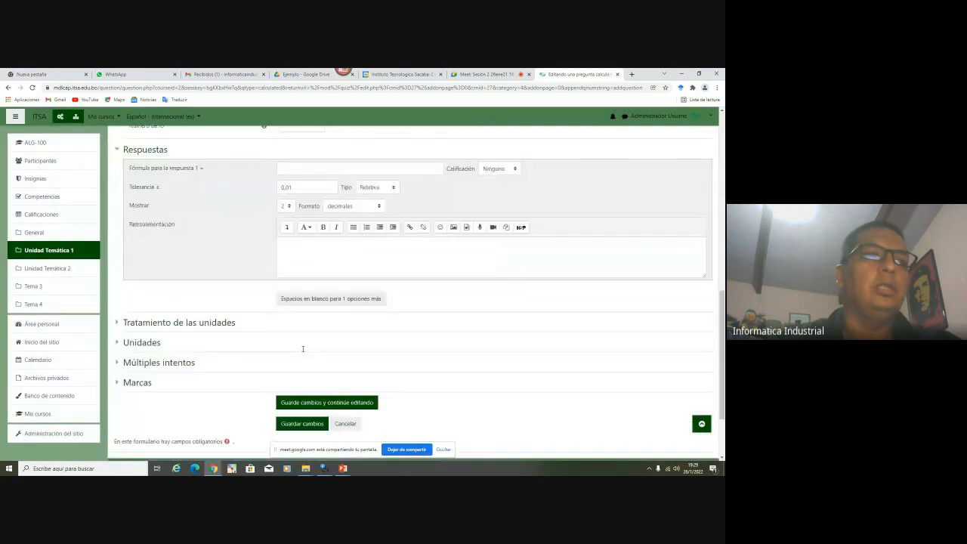
Cancel the calculated question, returning to the empty Evaluacion 2 quiz editor
{"action": "left_click", "coordinate": [343, 328]}
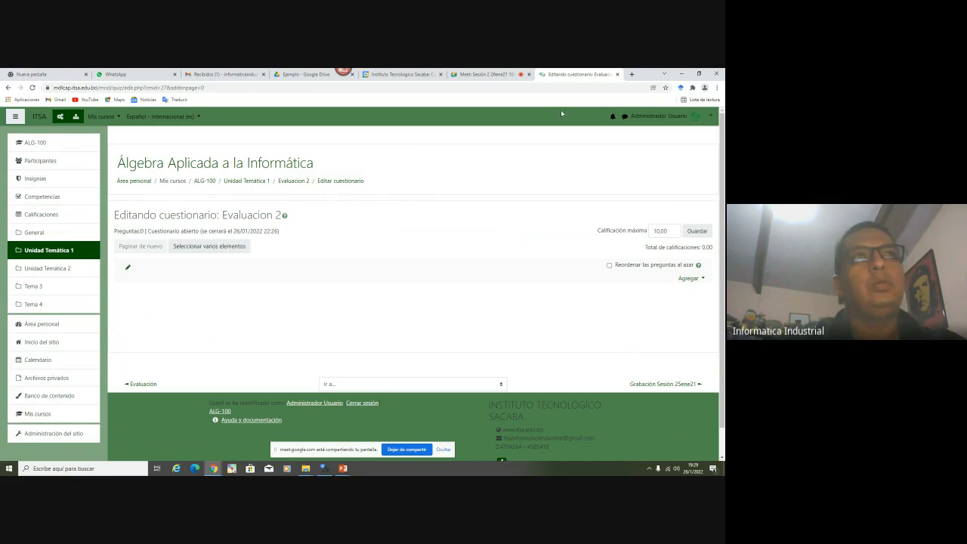
{"action": "mouse_move", "coordinate": [340, 75]}
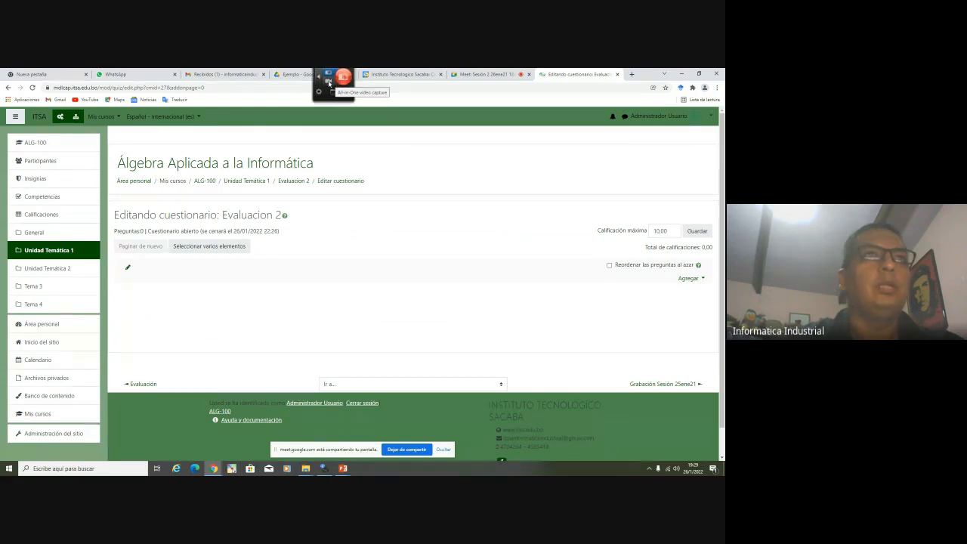
Open the Ejemplo folder link from the Meet chat, select the Snagit file, and close the duplicate tab
{"action": "left_click", "coordinate": [288, 76]}
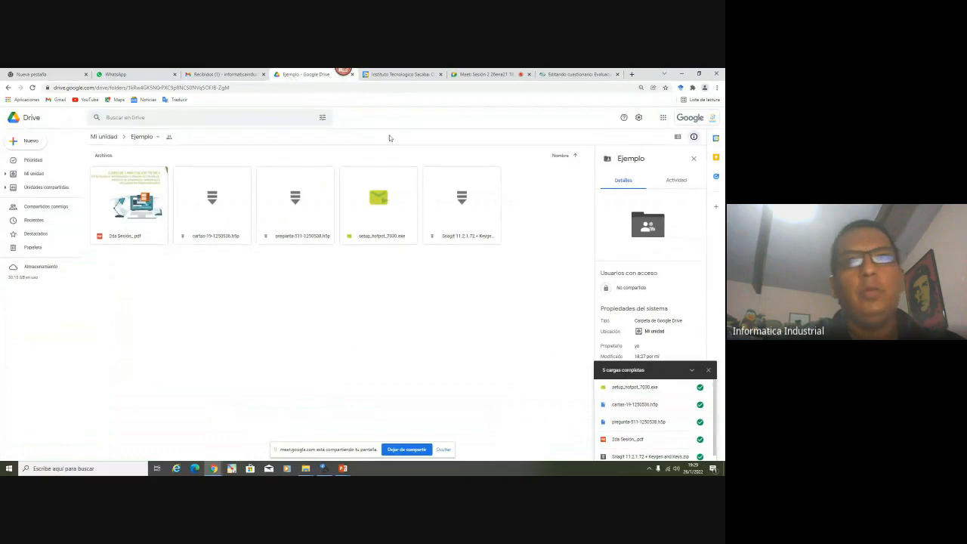
{"action": "left_click", "coordinate": [482, 75]}
{"action": "left_click", "coordinate": [673, 446]}
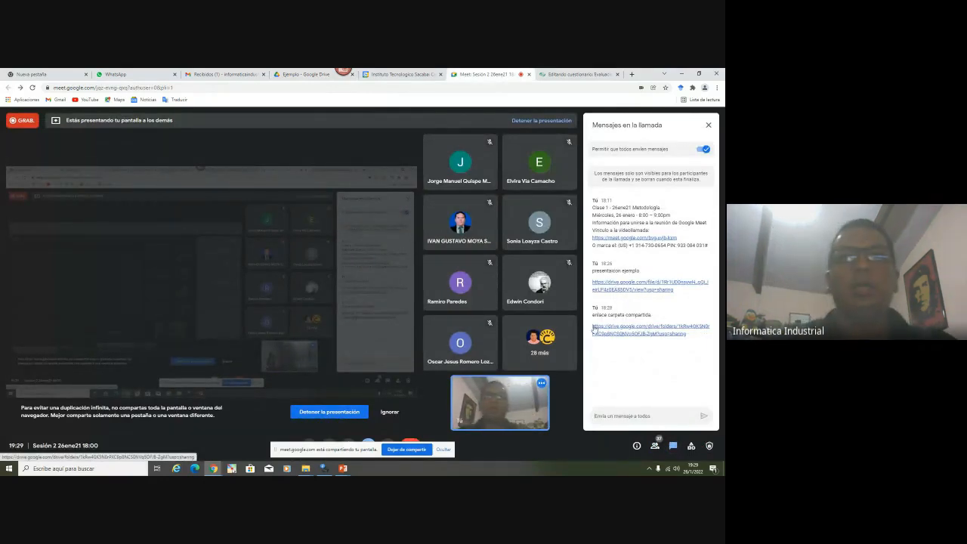
{"action": "left_click", "coordinate": [622, 331]}
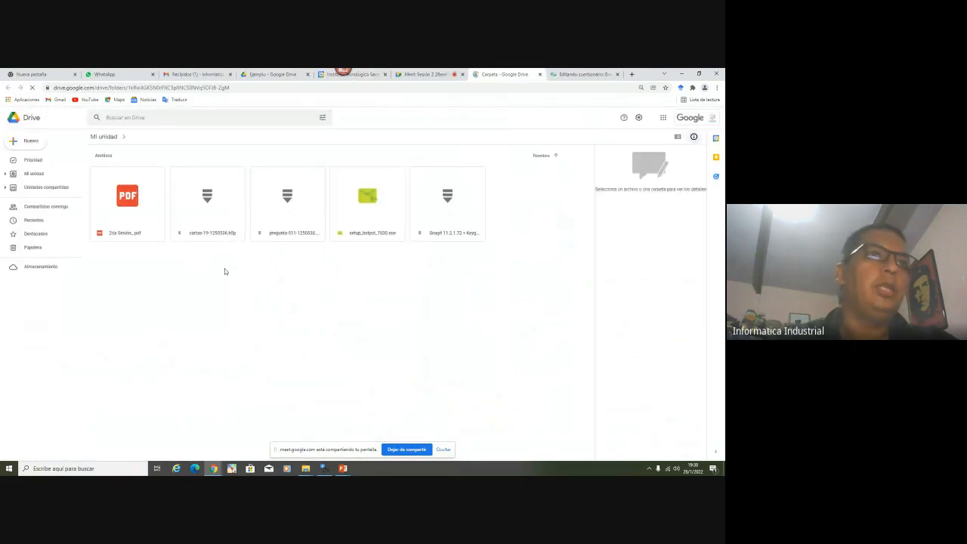
{"action": "left_click", "coordinate": [462, 242]}
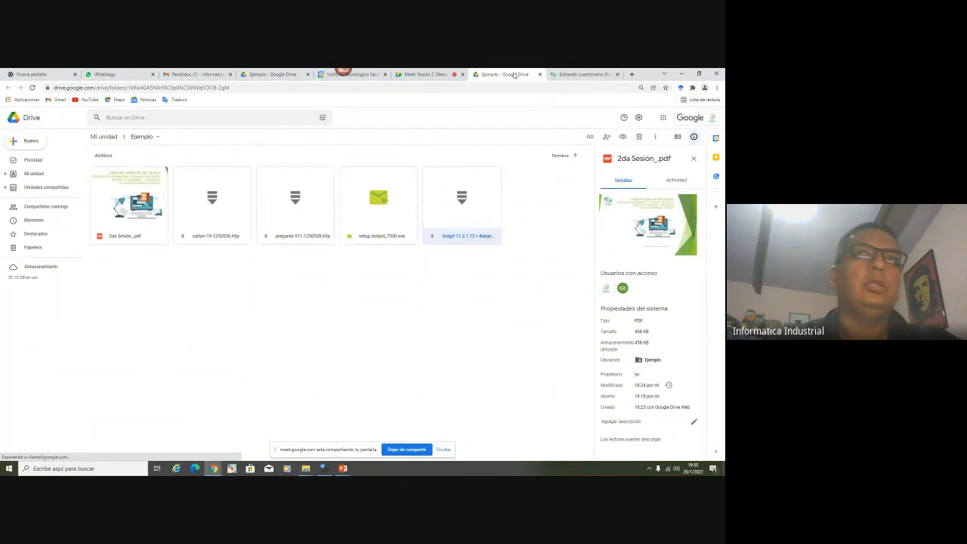
{"action": "left_click", "coordinate": [540, 74]}
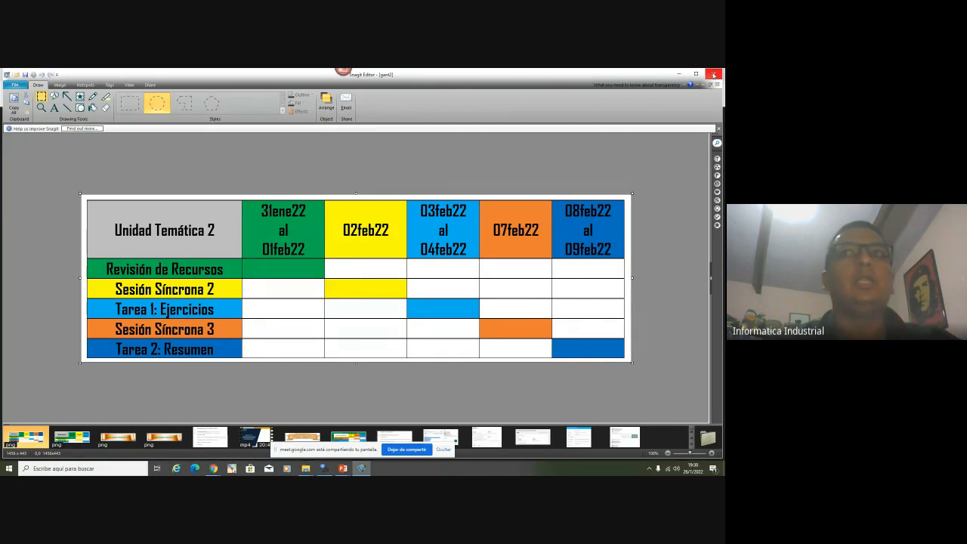
Close the schedule image, check the Meet participant list, and return to the H5P slide
{"action": "left_click", "coordinate": [714, 74]}
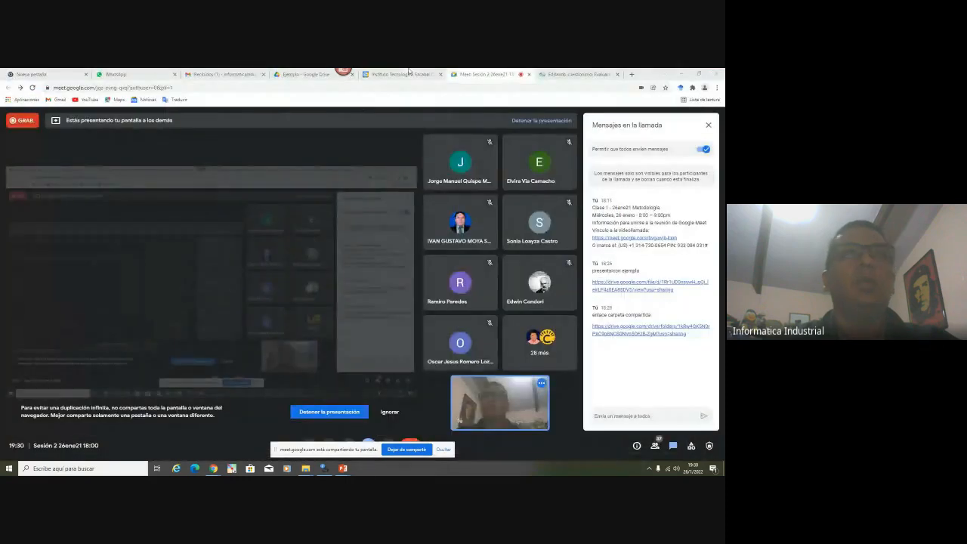
{"action": "left_click", "coordinate": [400, 74]}
{"action": "left_click", "coordinate": [304, 74]}
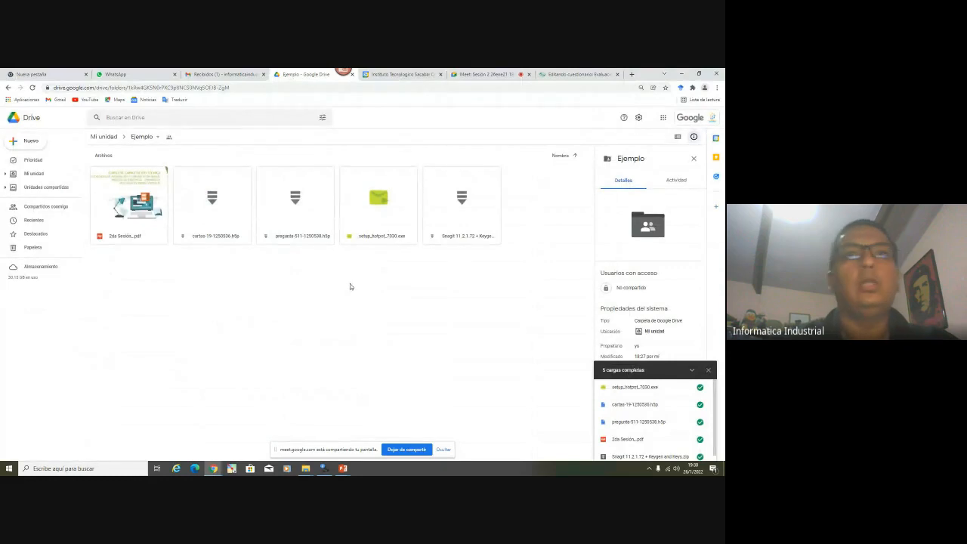
{"action": "left_click", "coordinate": [489, 74]}
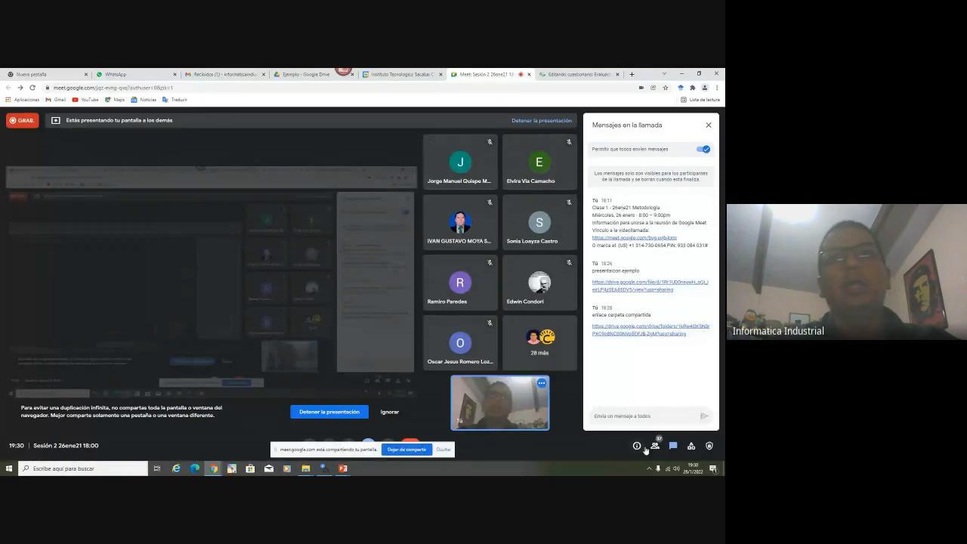
{"action": "left_click", "coordinate": [655, 447]}
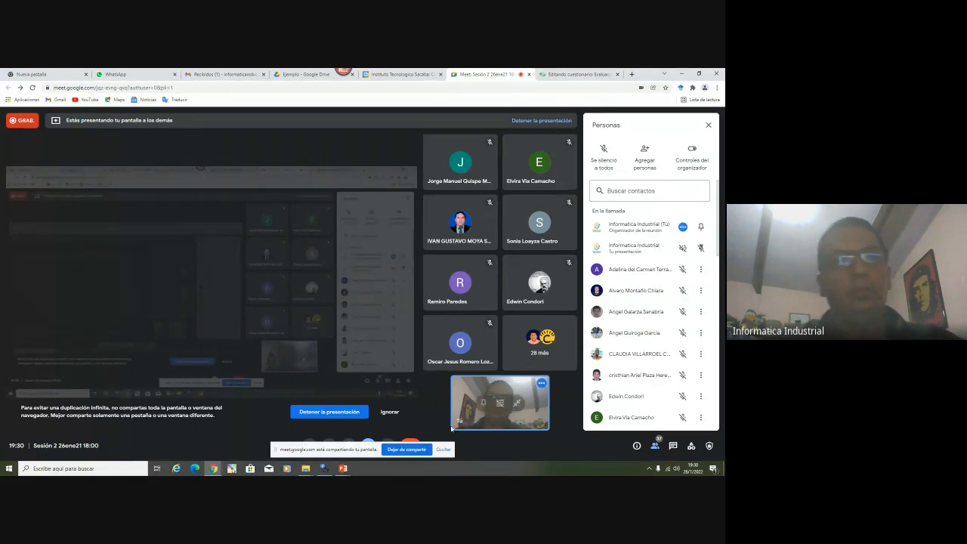
{"action": "mouse_move", "coordinate": [343, 469]}
{"action": "left_click", "coordinate": [378, 425]}
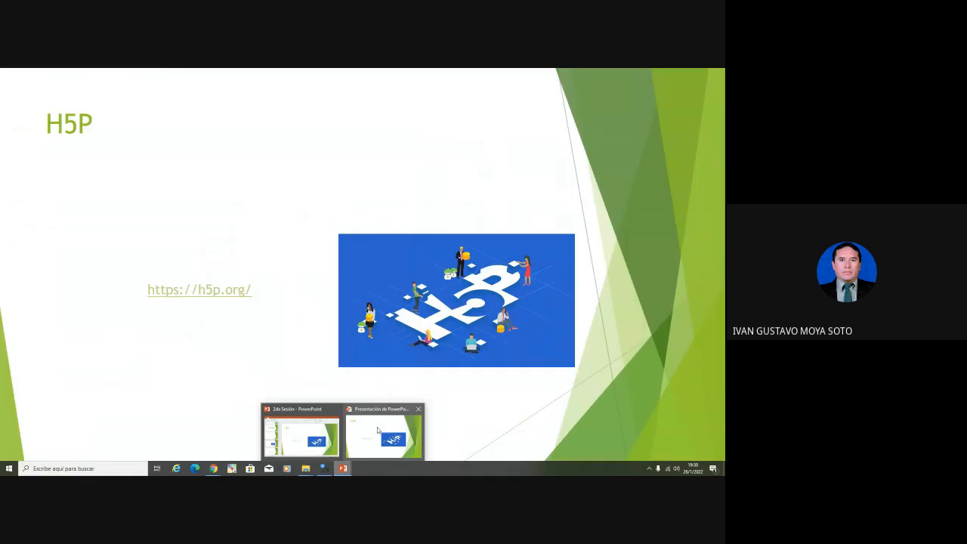
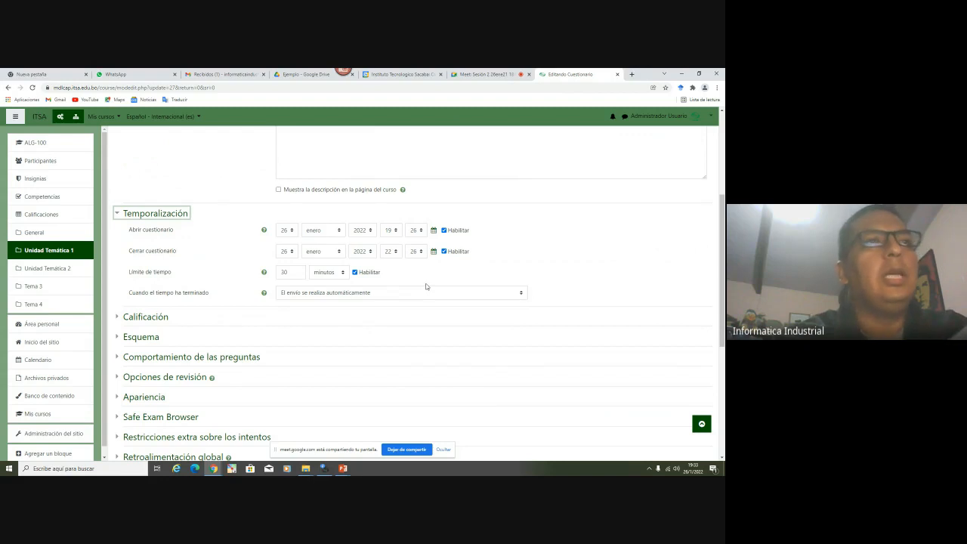
Change the quiz time limit from 30 to 60 minutes, check the closing hour, and expand Calificación
{"action": "double_click", "coordinate": [285, 273]}
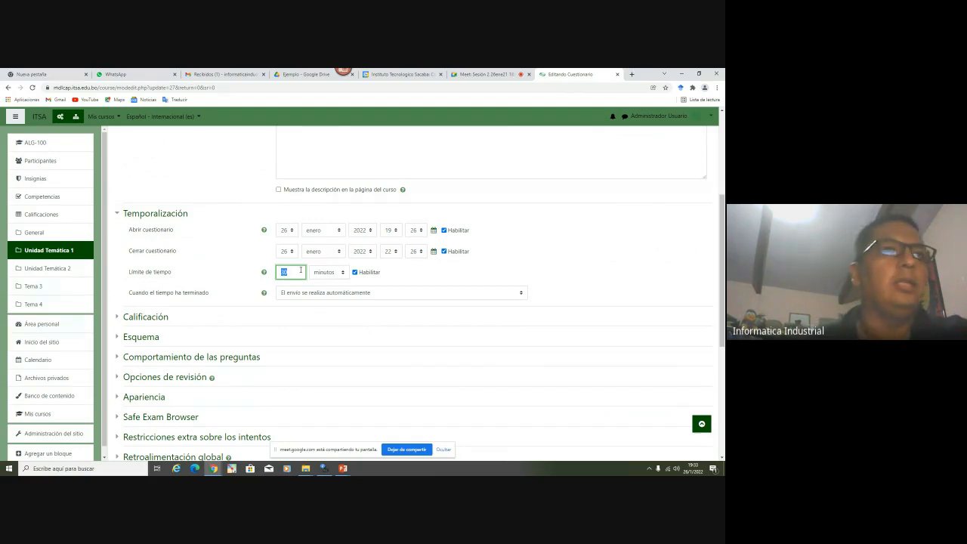
{"action": "type", "text": "60"}
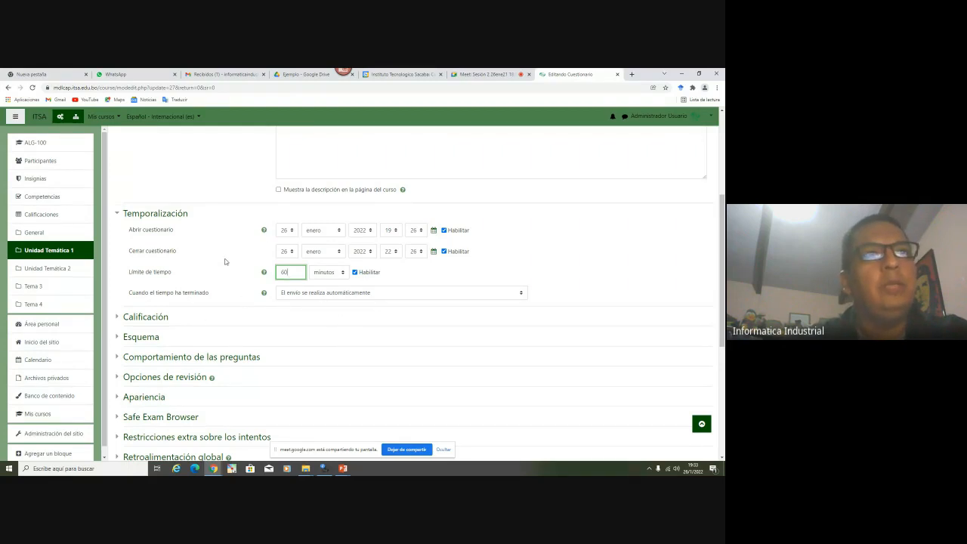
{"action": "left_click", "coordinate": [409, 274]}
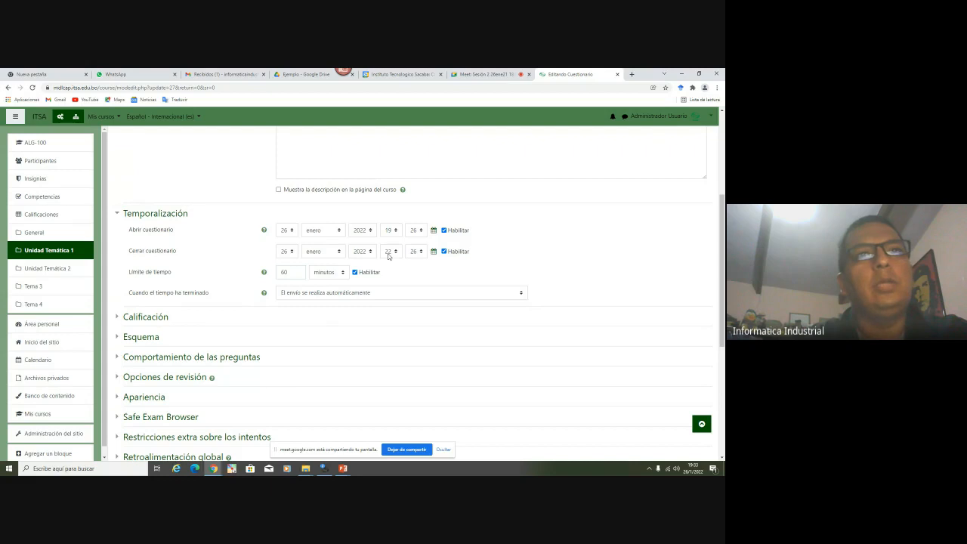
{"action": "left_click", "coordinate": [389, 252]}
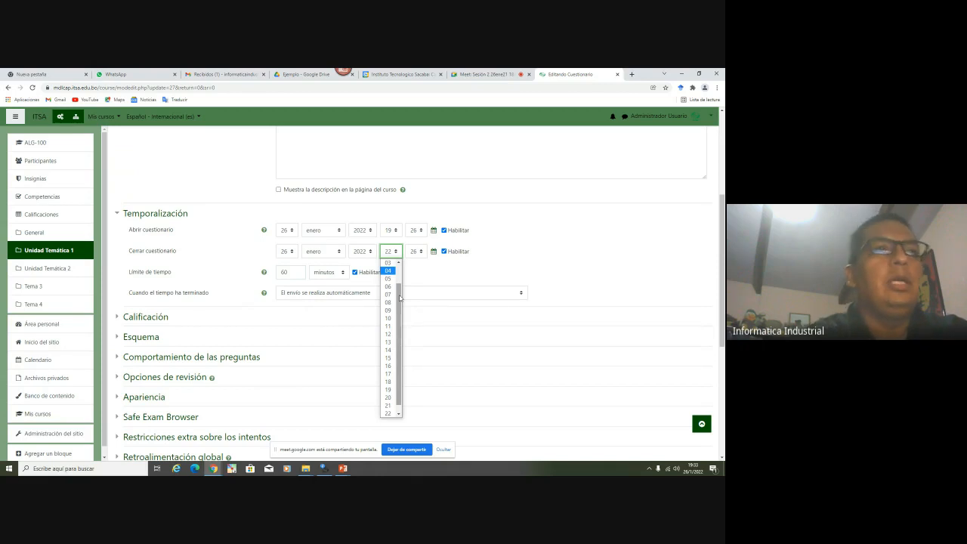
{"action": "left_click", "coordinate": [147, 315]}
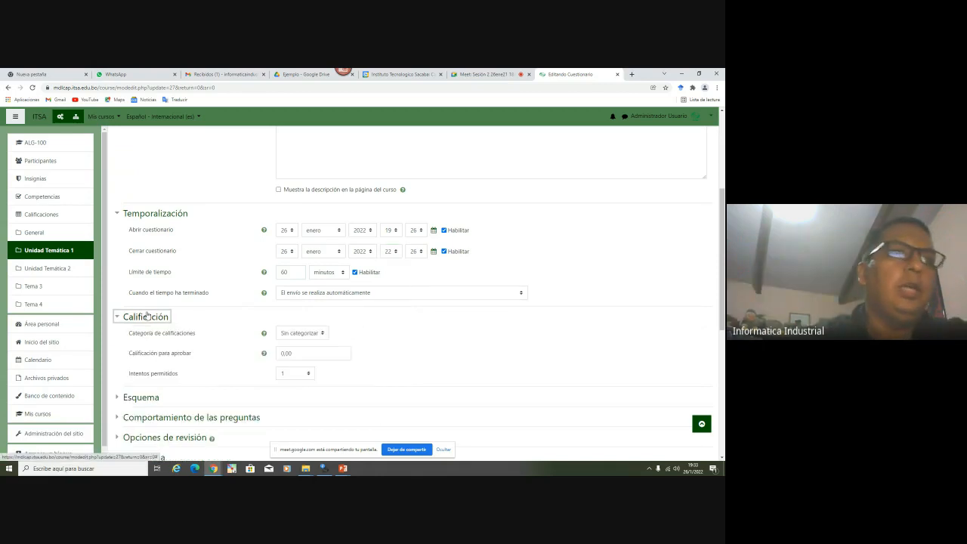
Set the quiz's allowed attempts to 2
{"action": "left_click", "coordinate": [306, 373]}
{"action": "left_click", "coordinate": [307, 373]}
{"action": "left_click", "coordinate": [362, 382]}
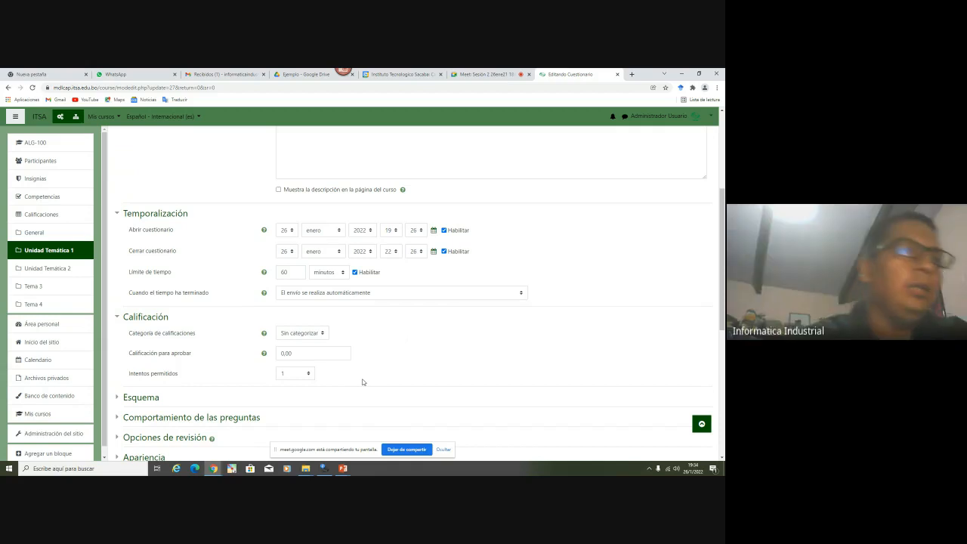
{"action": "scroll", "coordinate": [368, 367], "scroll_direction": "down", "scroll_amount": 1}
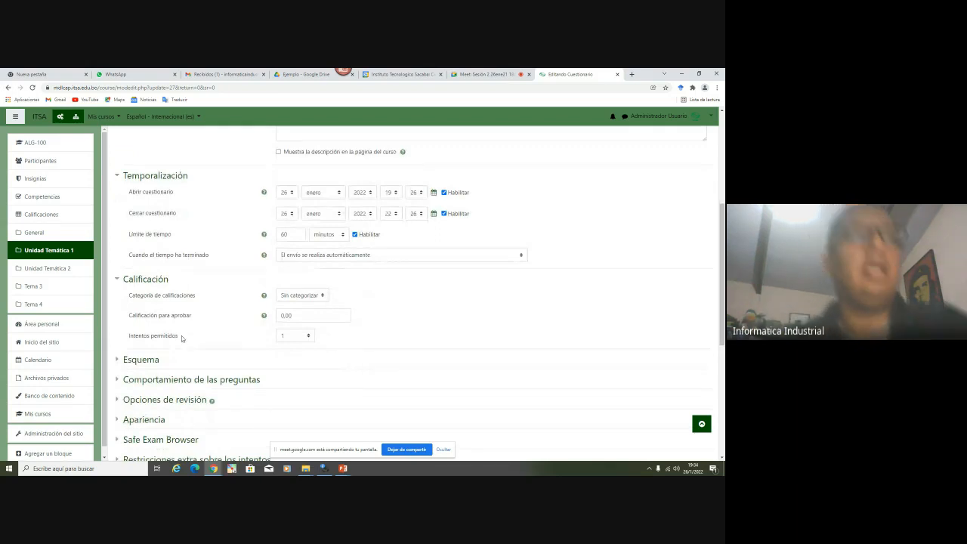
{"action": "left_click", "coordinate": [299, 335]}
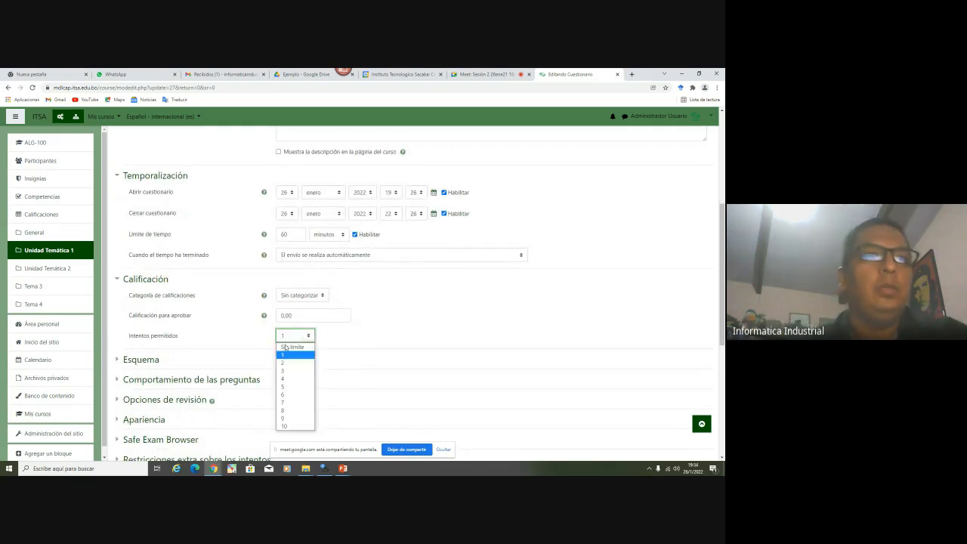
{"action": "left_click", "coordinate": [287, 362]}
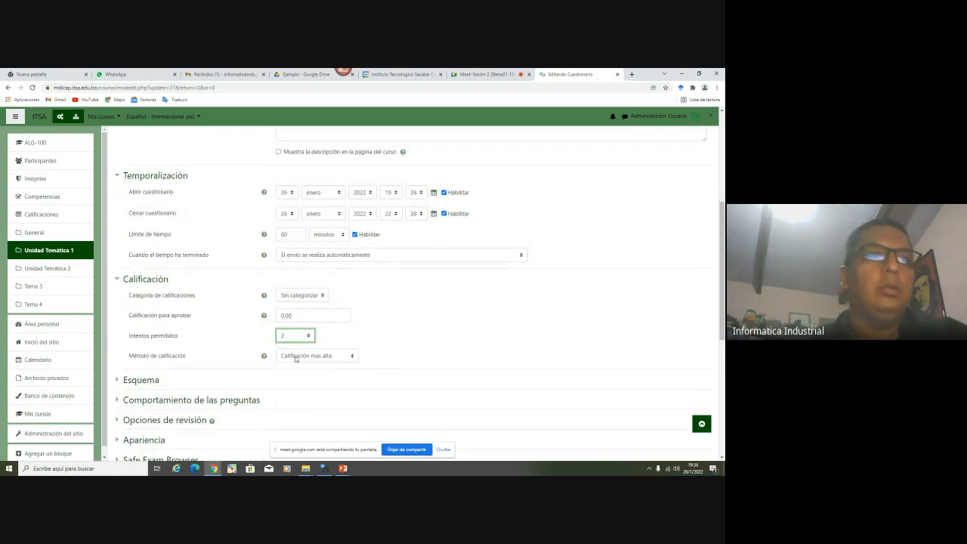
Set the grading method to Último intento, then return to the Google Meet call
{"action": "left_click", "coordinate": [349, 343]}
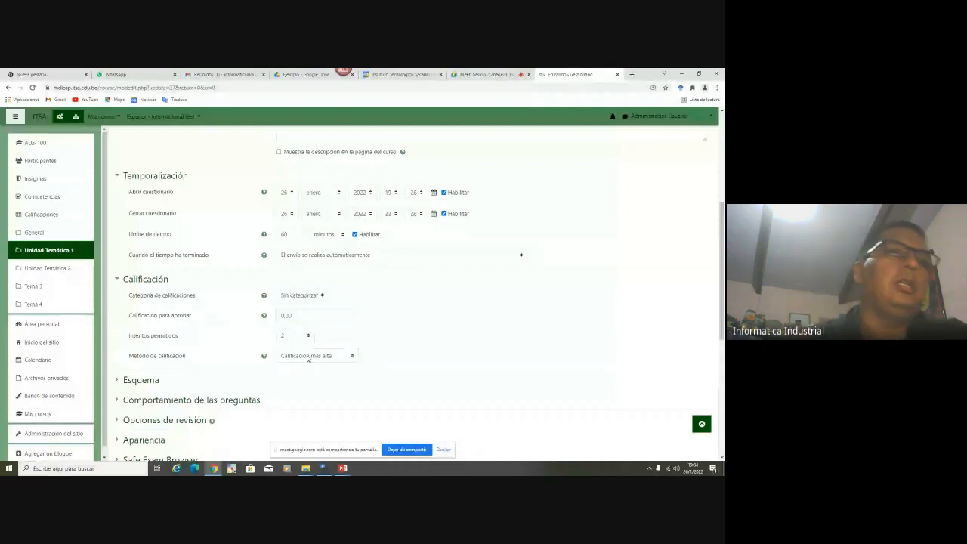
{"action": "left_click", "coordinate": [307, 357]}
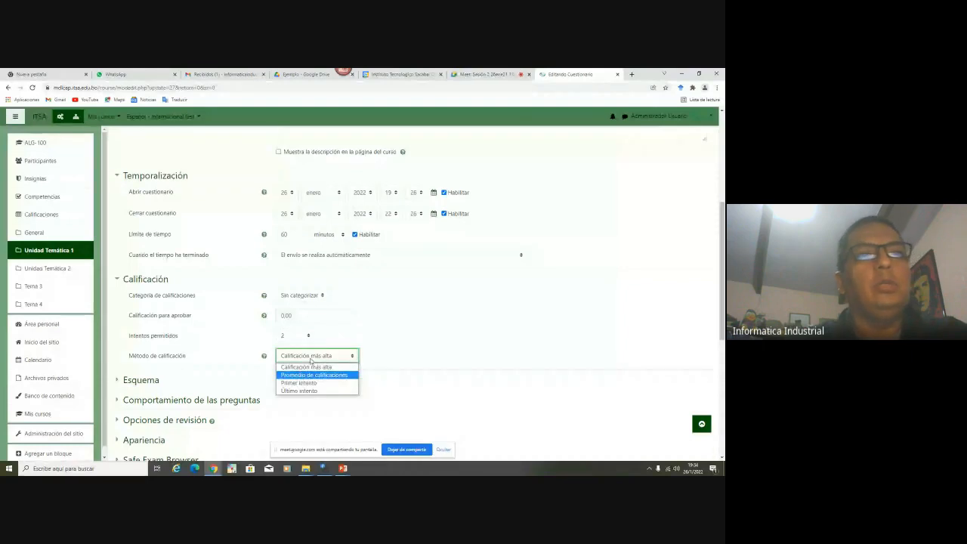
{"action": "left_click", "coordinate": [300, 390]}
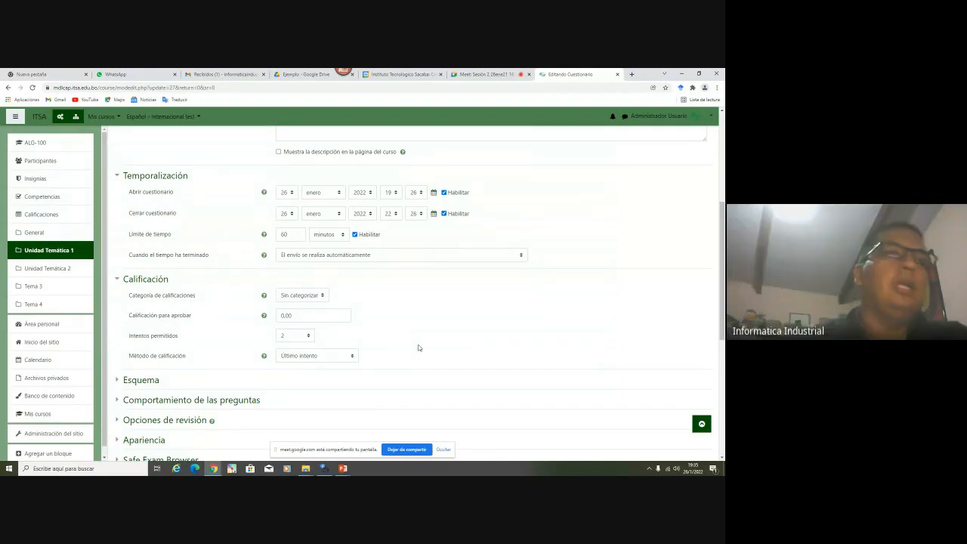
{"action": "left_click", "coordinate": [477, 76]}
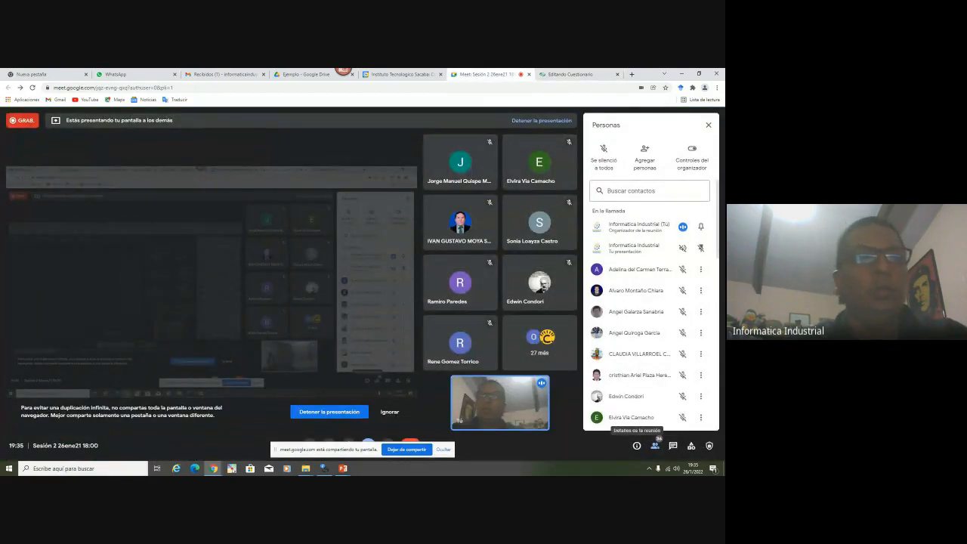
Show the Gracias slideshow, then admit the waiting participant in Meet
{"action": "mouse_move", "coordinate": [343, 468]}
{"action": "left_click", "coordinate": [363, 451]}
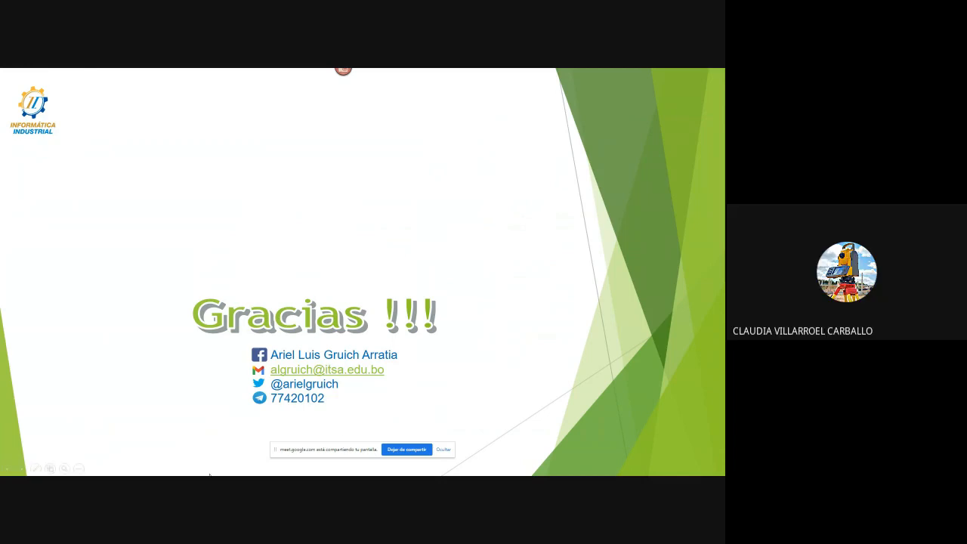
{"action": "key", "text": "alt+Tab"}
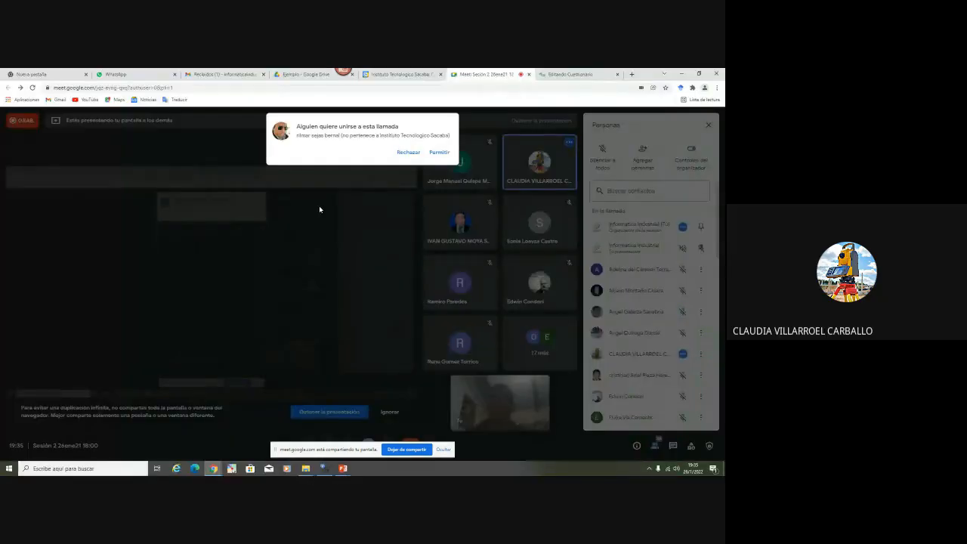
{"action": "left_click", "coordinate": [439, 152]}
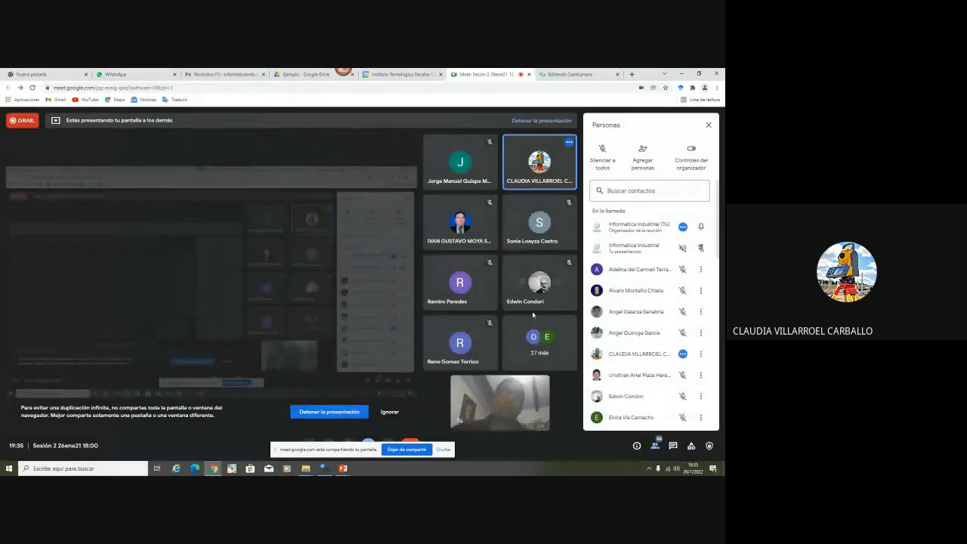
Bring the thank-you slideshow back up, then return to the Editando Cuestionario page
{"action": "mouse_move", "coordinate": [343, 468]}
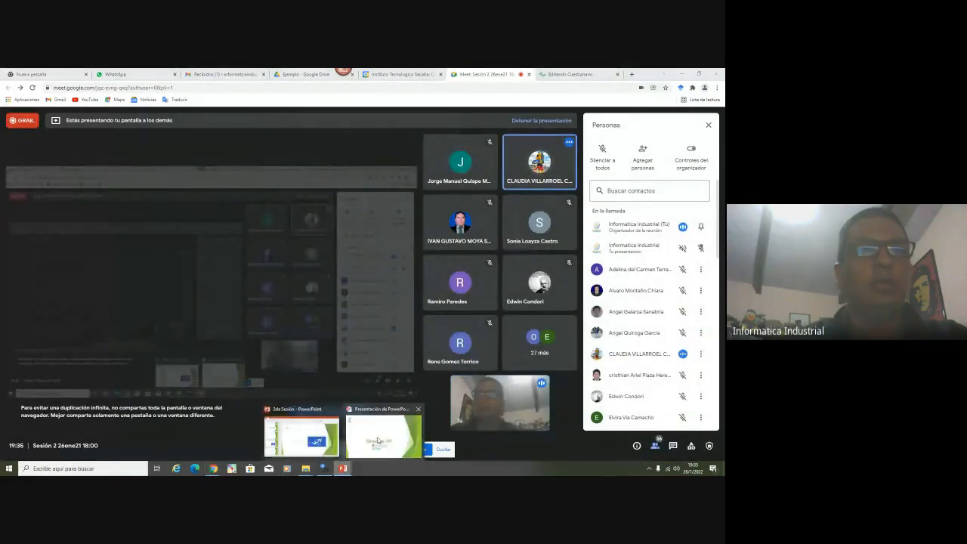
{"action": "left_click", "coordinate": [376, 412]}
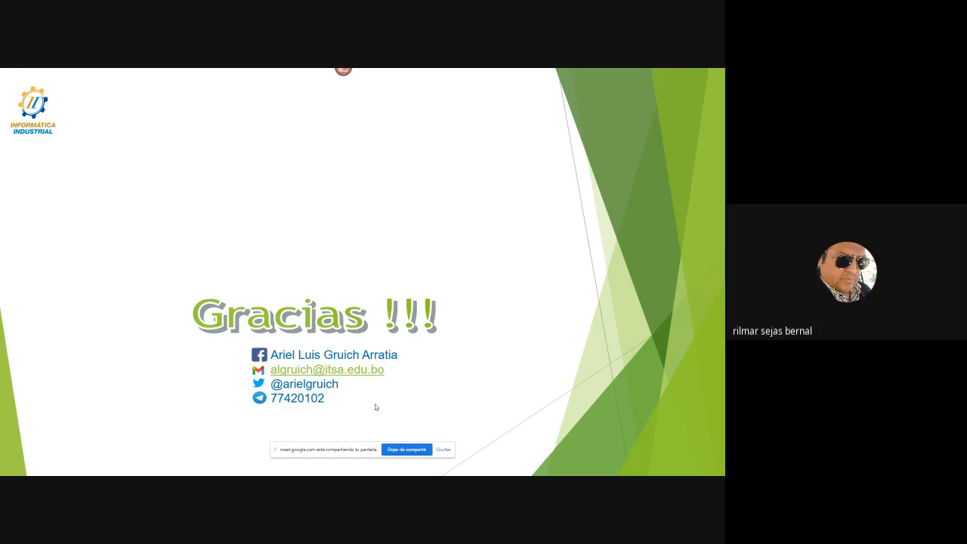
{"action": "key", "text": "alt+Tab"}
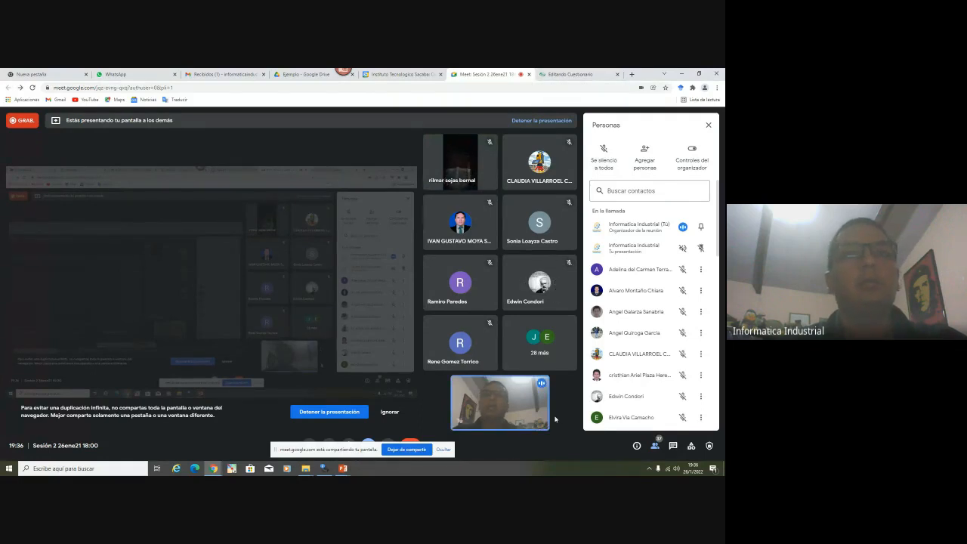
{"action": "left_click", "coordinate": [580, 74]}
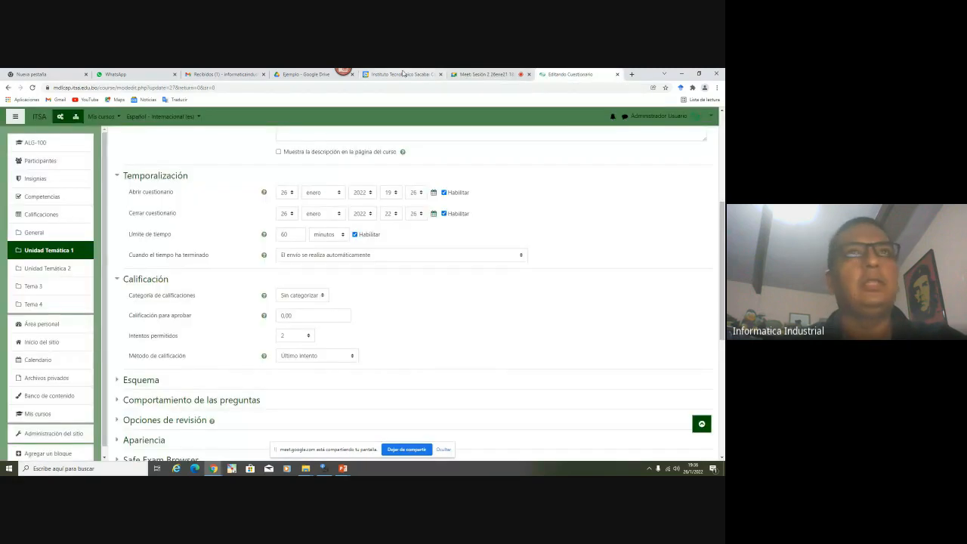
Admit the second waiting participant, then cancel the quiz settings form without saving
{"action": "left_click", "coordinate": [472, 74]}
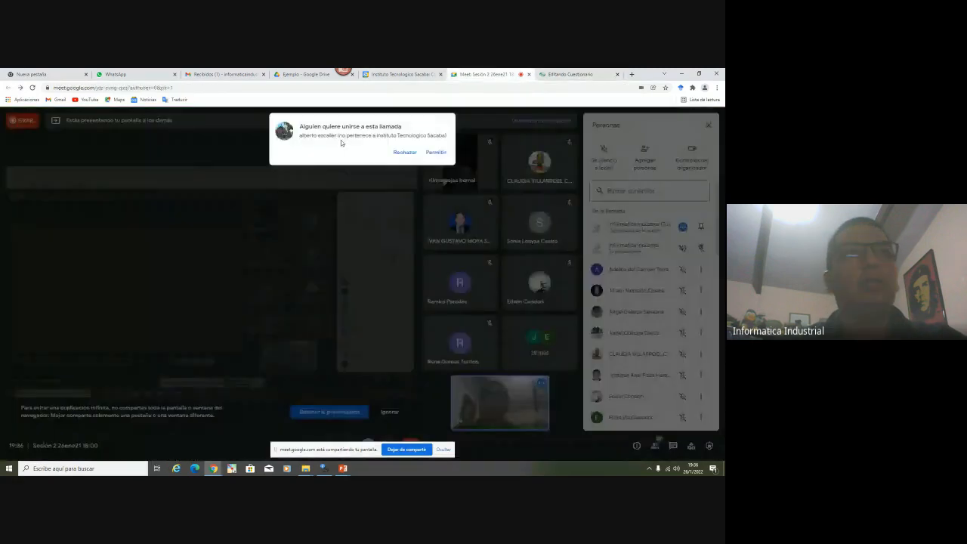
{"action": "left_click", "coordinate": [436, 152]}
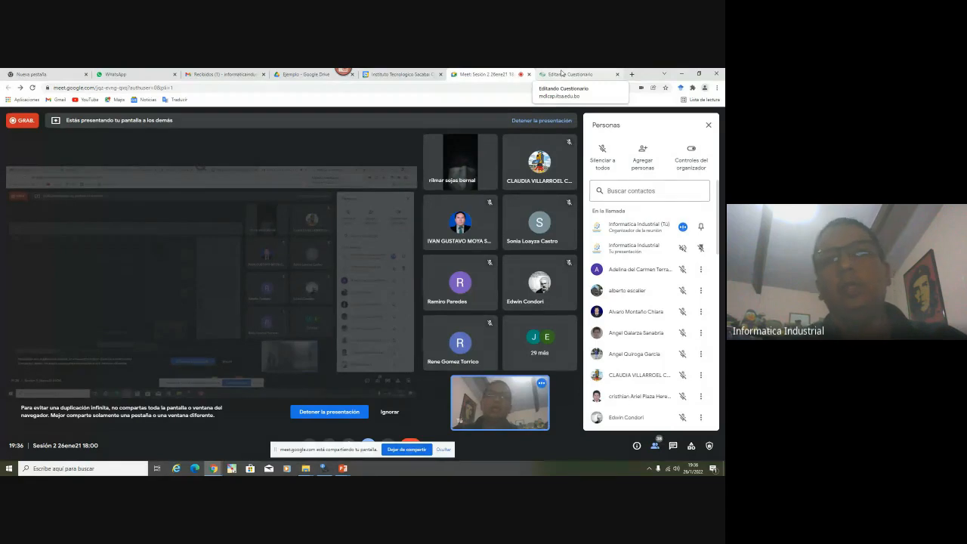
{"action": "left_click", "coordinate": [561, 74]}
{"action": "scroll", "coordinate": [353, 351], "scroll_direction": "down", "scroll_amount": 5}
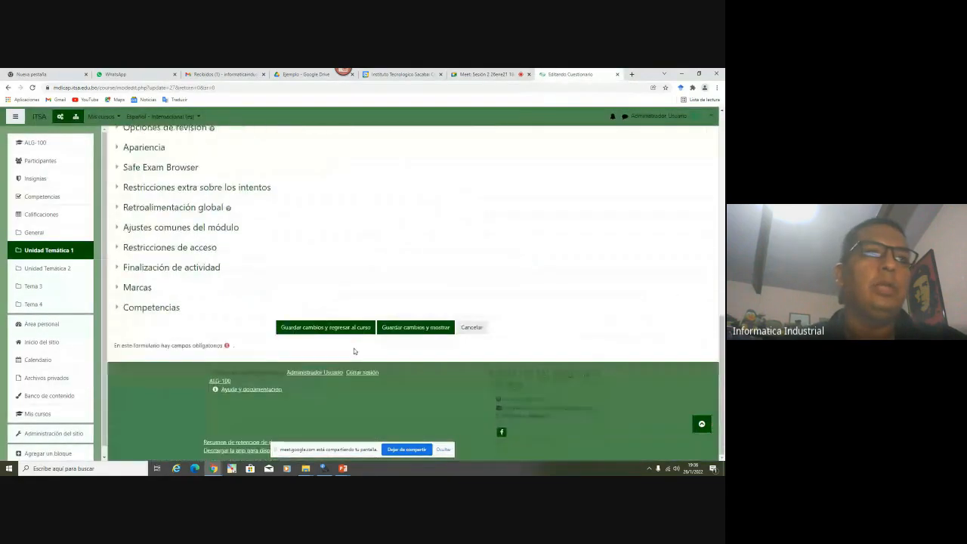
{"action": "scroll", "coordinate": [354, 352], "scroll_direction": "up", "scroll_amount": 1}
{"action": "left_click", "coordinate": [478, 364]}
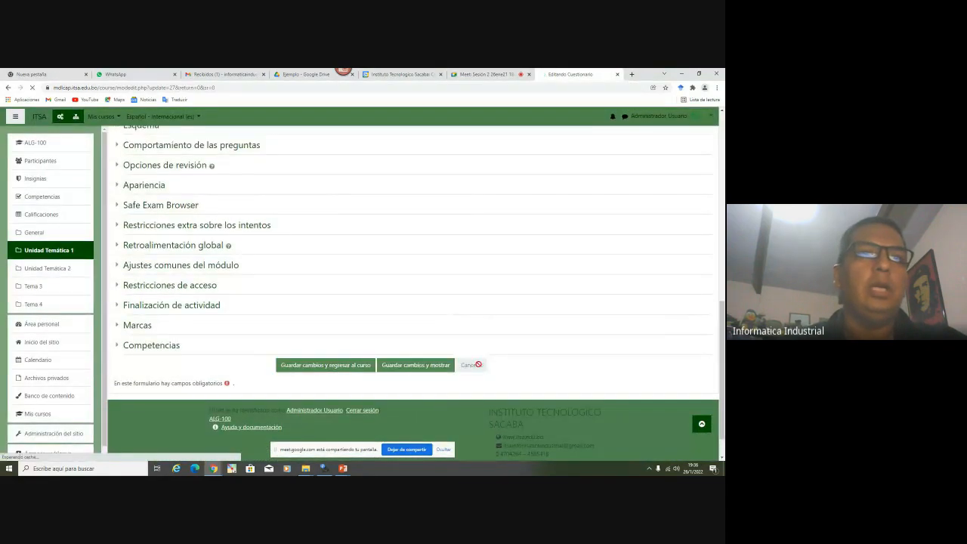
Scroll to the Actividades list and open the Evaluación 2 quiz
{"action": "scroll", "coordinate": [376, 291], "scroll_direction": "down", "scroll_amount": 2}
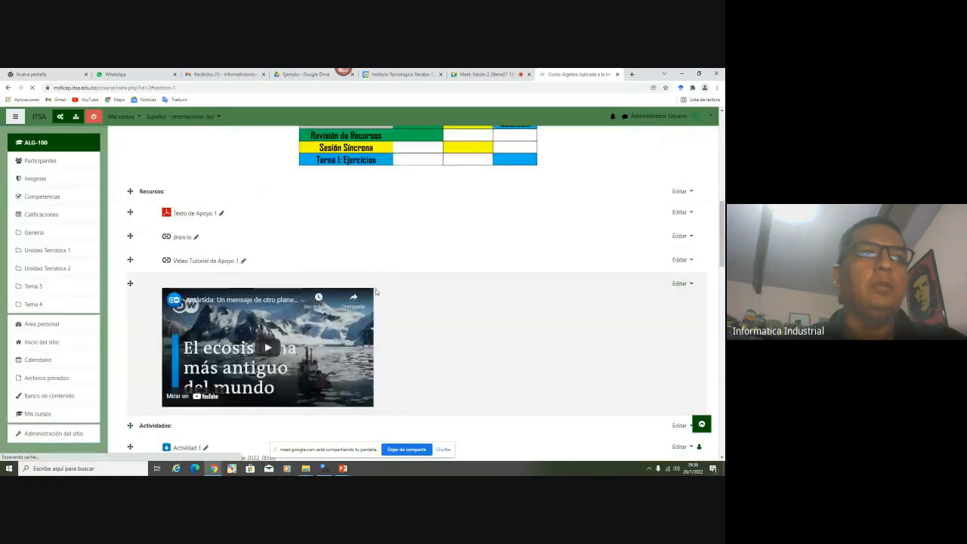
{"action": "scroll", "coordinate": [375, 292], "scroll_direction": "down", "scroll_amount": 10}
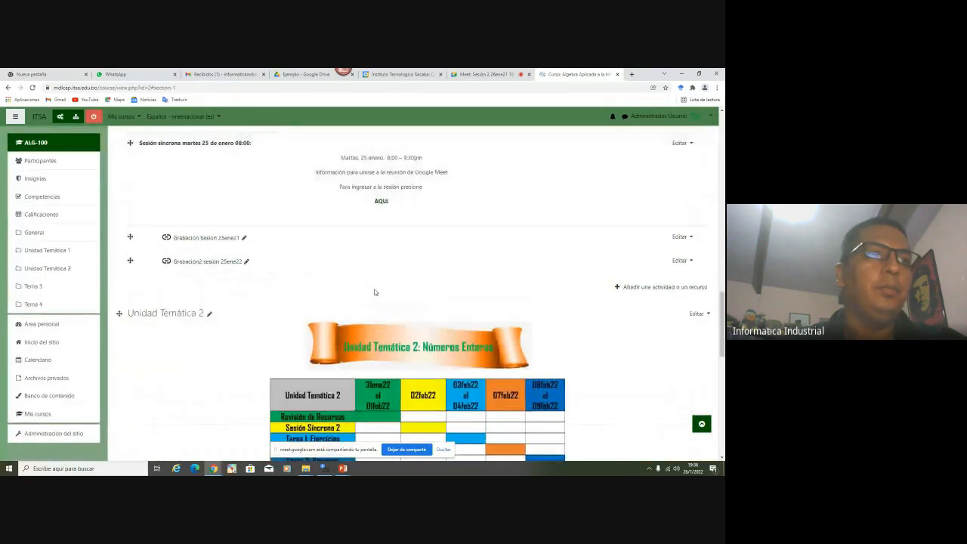
{"action": "scroll", "coordinate": [373, 291], "scroll_direction": "up", "scroll_amount": 5}
{"action": "scroll", "coordinate": [373, 291], "scroll_direction": "down", "scroll_amount": 2}
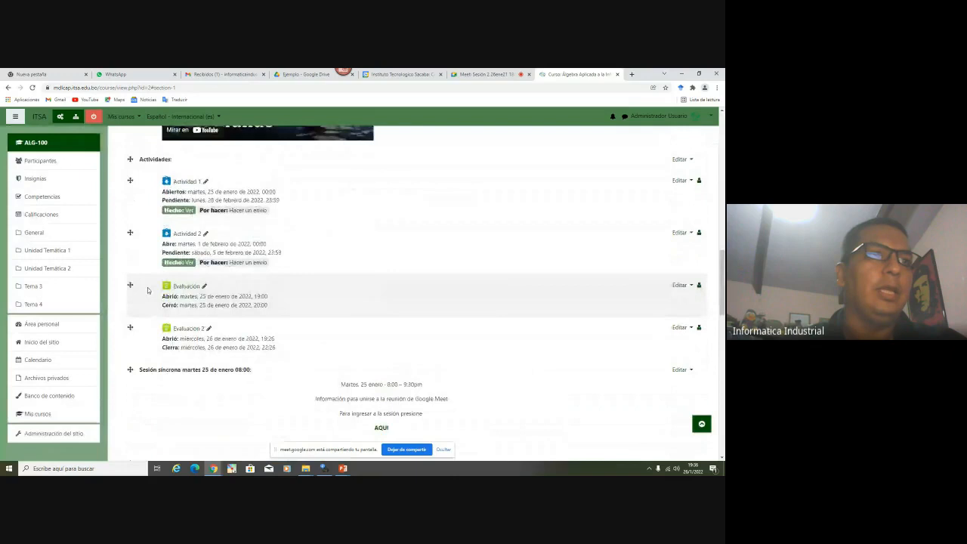
{"action": "left_click", "coordinate": [192, 331]}
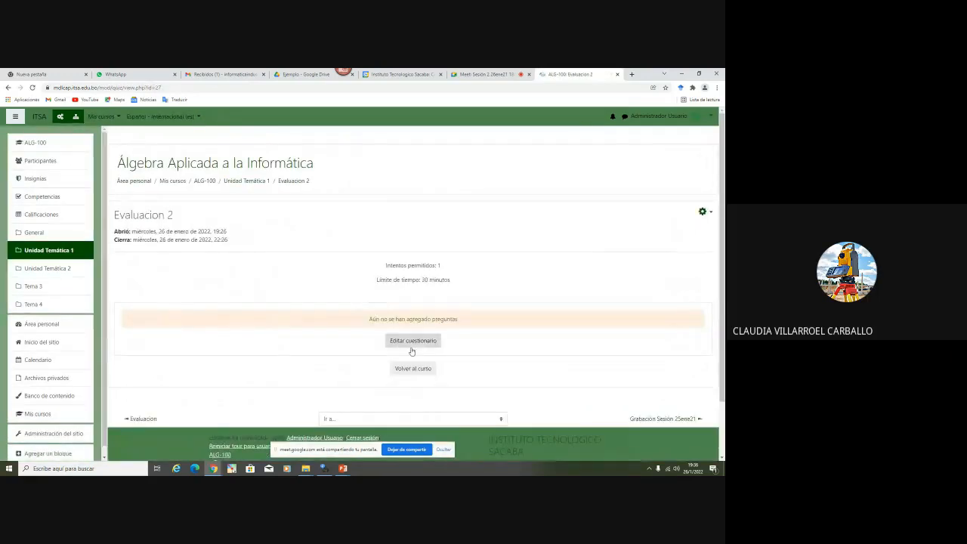
Open Editar cuestionario, browse the new-question types, view Descripción, and cancel without adding anything
{"action": "left_click", "coordinate": [412, 341]}
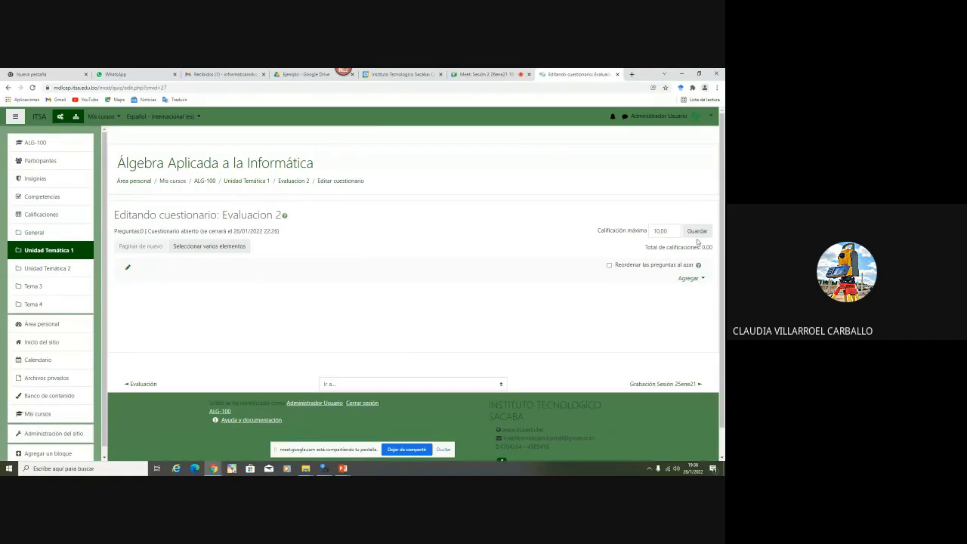
{"action": "left_click", "coordinate": [689, 277]}
{"action": "left_click", "coordinate": [682, 292]}
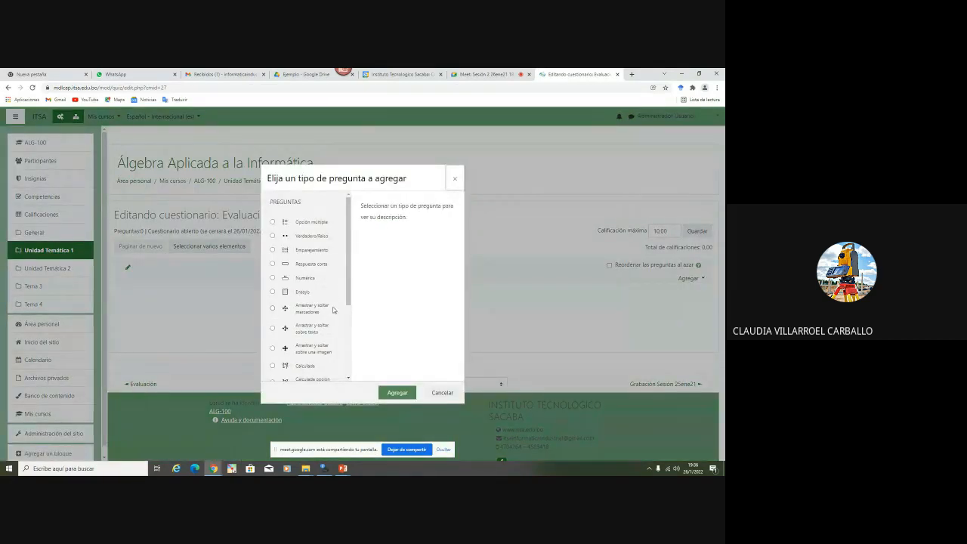
{"action": "scroll", "coordinate": [333, 309], "scroll_direction": "down", "scroll_amount": 1}
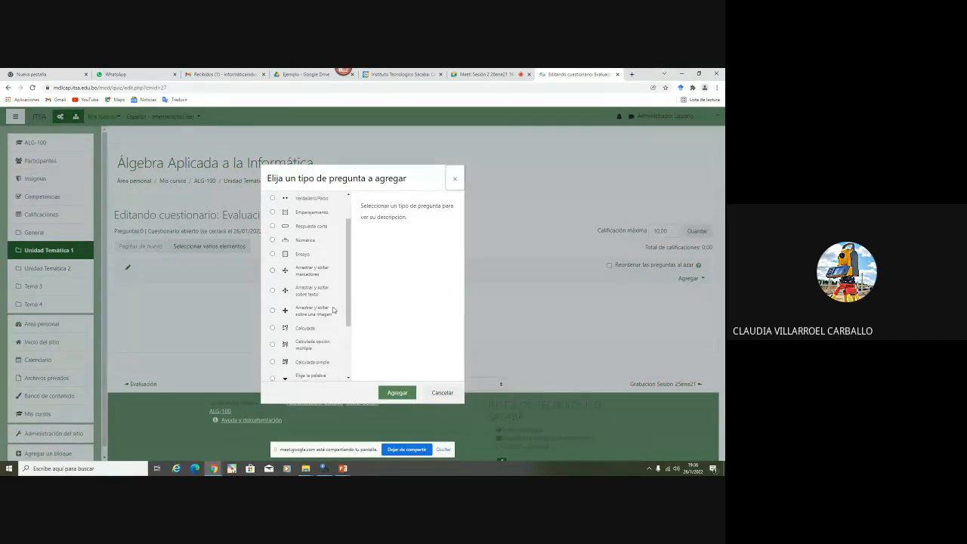
{"action": "scroll", "coordinate": [333, 310], "scroll_direction": "down", "scroll_amount": 1}
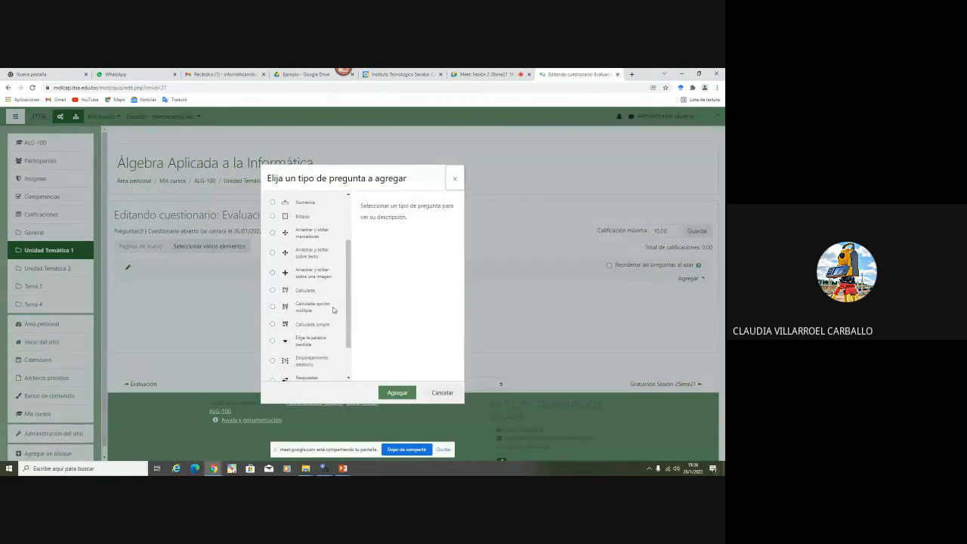
{"action": "scroll", "coordinate": [333, 309], "scroll_direction": "down", "scroll_amount": 1}
{"action": "scroll", "coordinate": [333, 310], "scroll_direction": "down", "scroll_amount": 1}
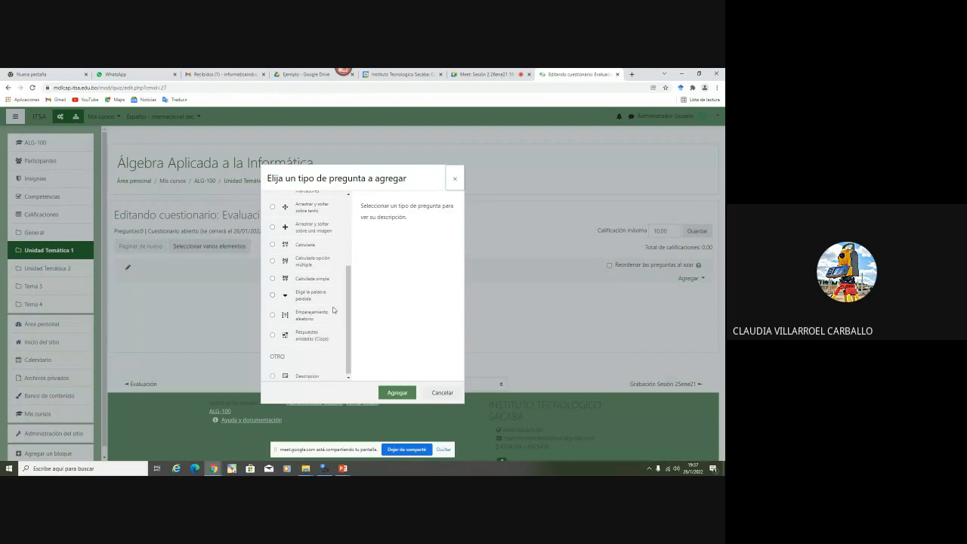
{"action": "left_click", "coordinate": [301, 375]}
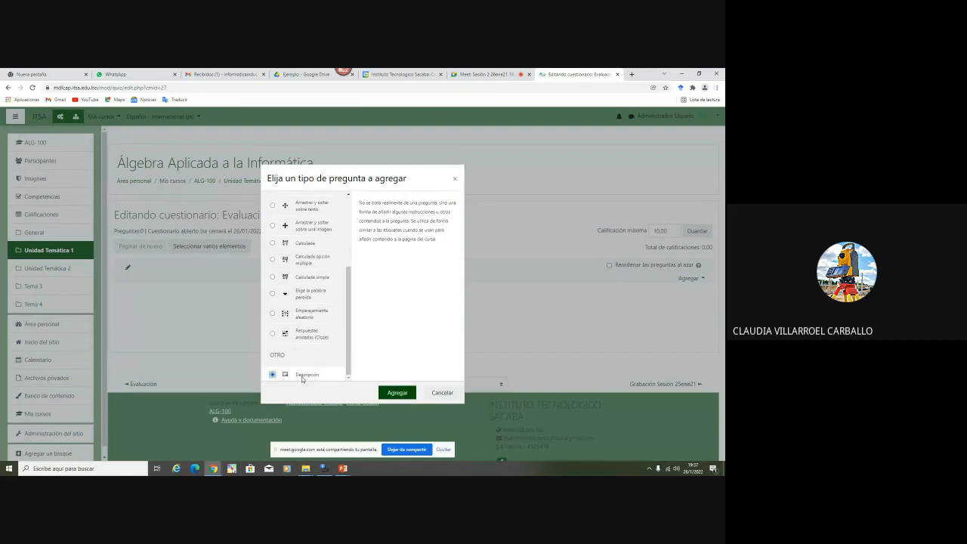
{"action": "scroll", "coordinate": [315, 353], "scroll_direction": "up", "scroll_amount": 3}
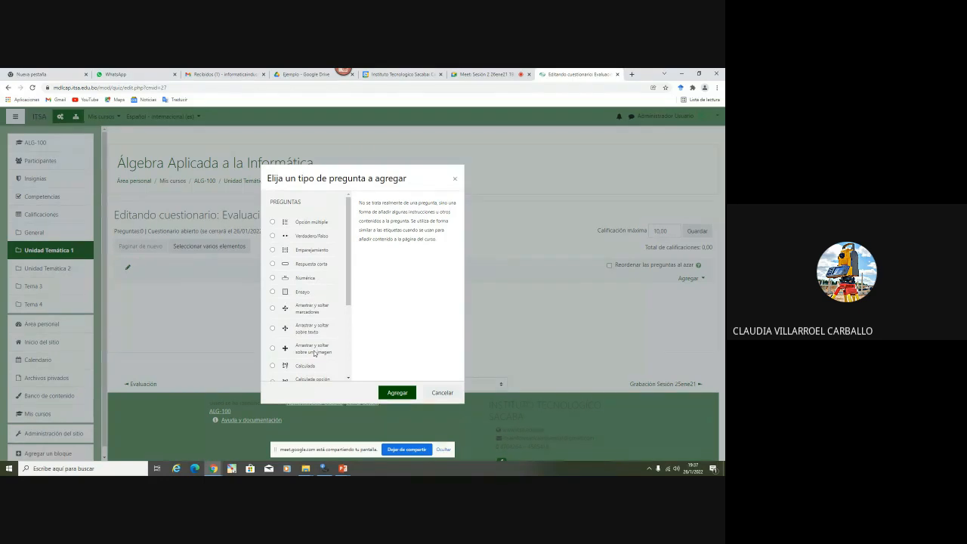
{"action": "left_click", "coordinate": [441, 392]}
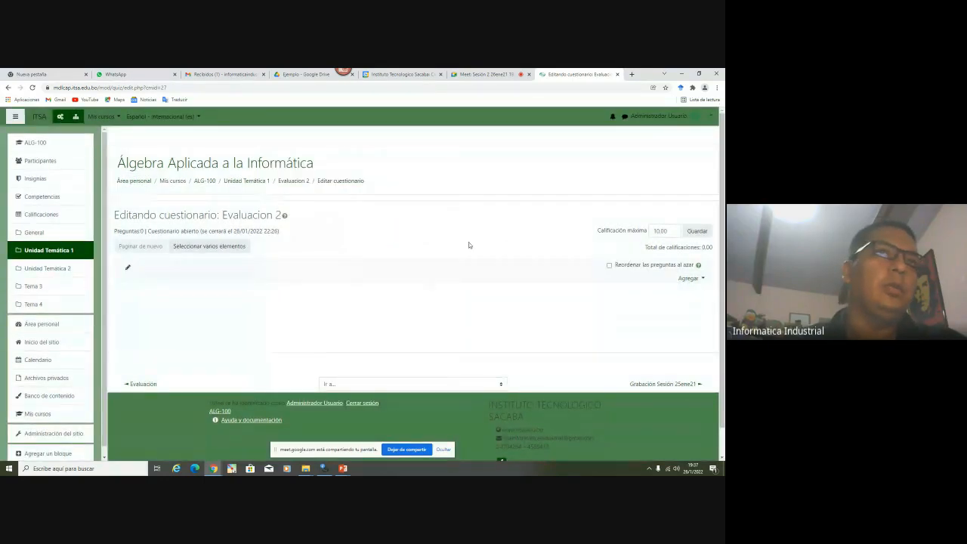
Go back to Unidad Temática 1 and review its activities, now including Evaluación 2
{"action": "left_click", "coordinate": [255, 182]}
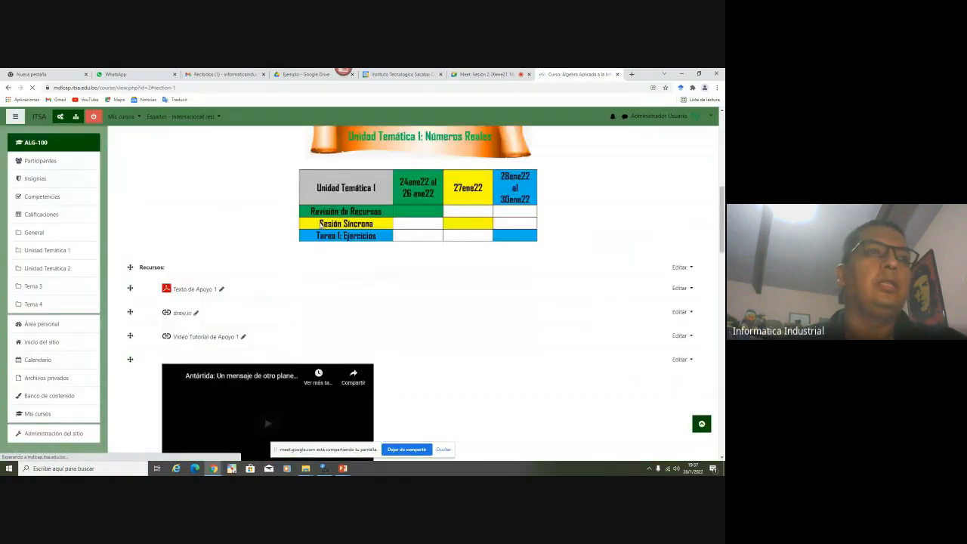
{"action": "scroll", "coordinate": [320, 225], "scroll_direction": "down", "scroll_amount": 4}
{"action": "scroll", "coordinate": [321, 225], "scroll_direction": "down", "scroll_amount": 3}
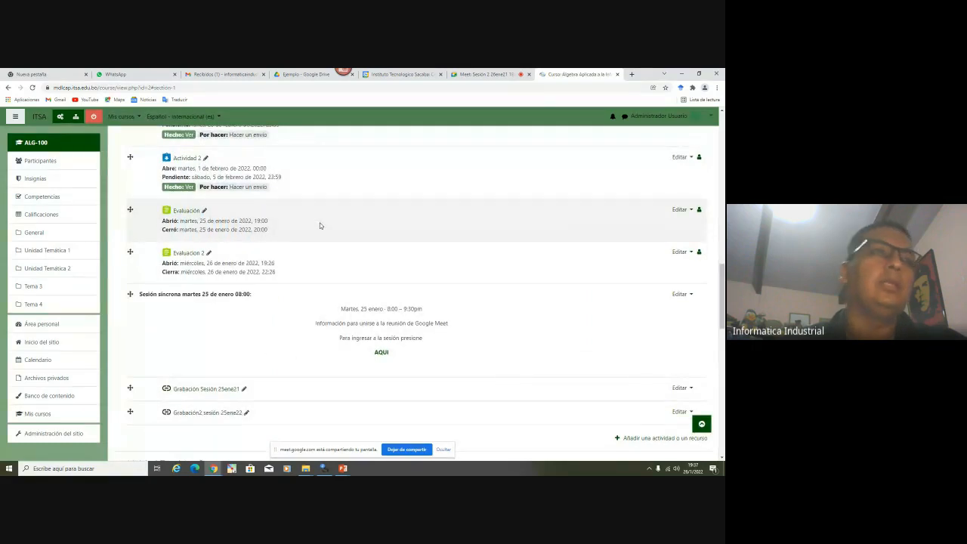
{"action": "scroll", "coordinate": [319, 225], "scroll_direction": "up", "scroll_amount": 3}
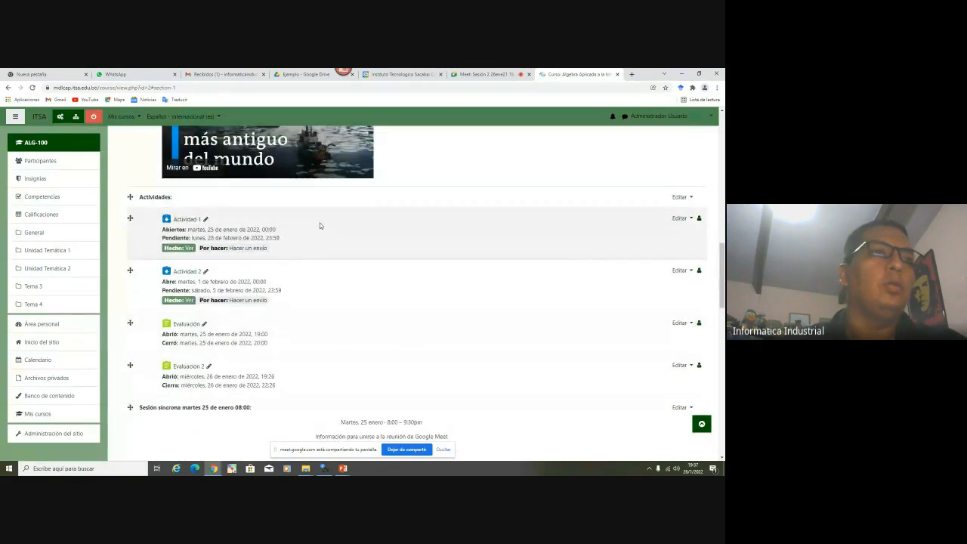
{"action": "scroll", "coordinate": [319, 225], "scroll_direction": "down", "scroll_amount": 2}
{"action": "scroll", "coordinate": [319, 224], "scroll_direction": "down", "scroll_amount": 2}
{"action": "scroll", "coordinate": [319, 223], "scroll_direction": "up", "scroll_amount": 5}
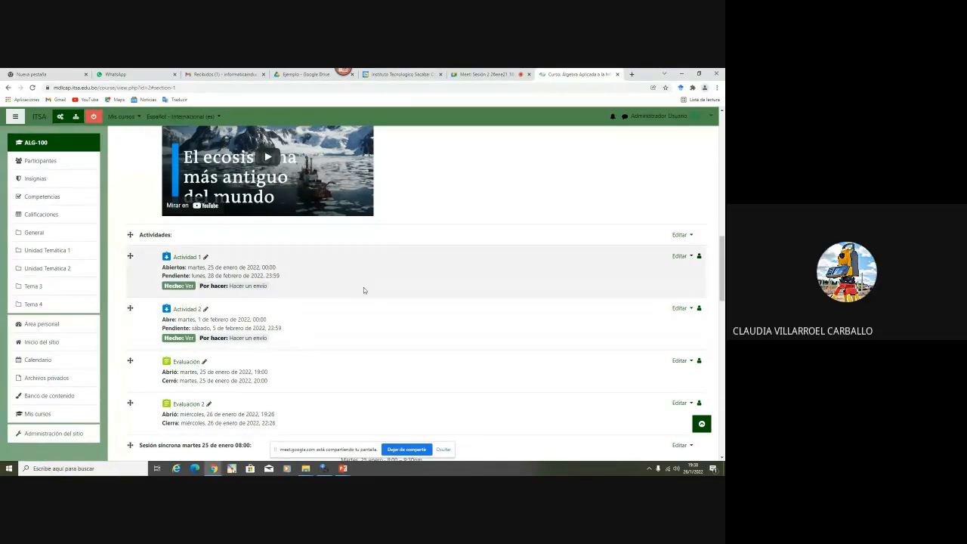
Return to the Google Meet call and look over the participant view
{"action": "left_click", "coordinate": [476, 74]}
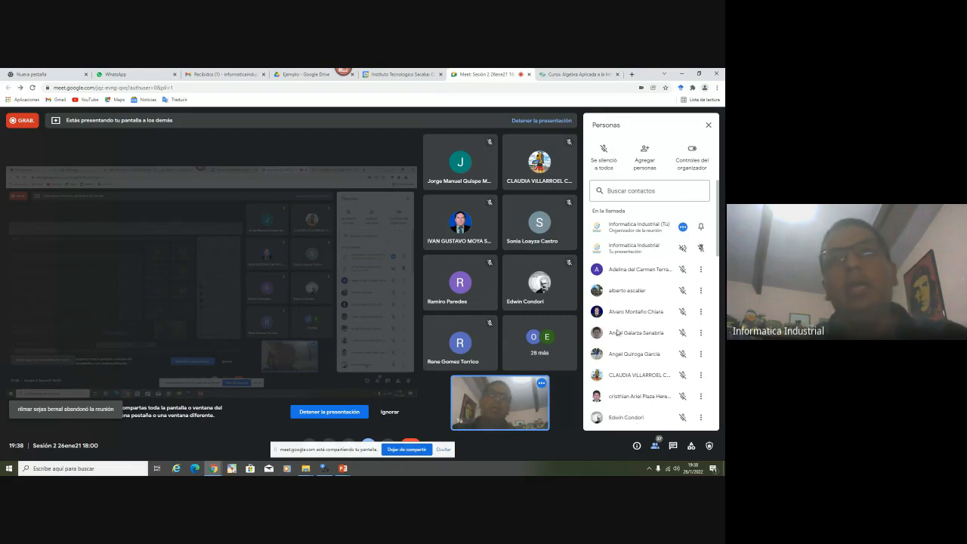
{"action": "scroll", "coordinate": [633, 337], "scroll_direction": "down", "scroll_amount": 3}
{"action": "scroll", "coordinate": [633, 337], "scroll_direction": "up", "scroll_amount": 3}
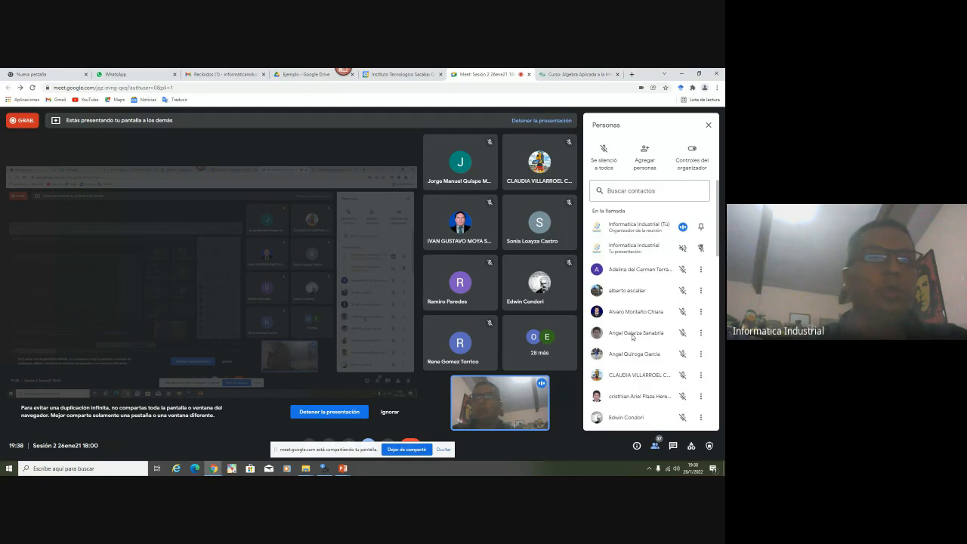
Present the Gracias !!! slide full screen, briefly checking Meet before returning to it
{"action": "mouse_move", "coordinate": [343, 468]}
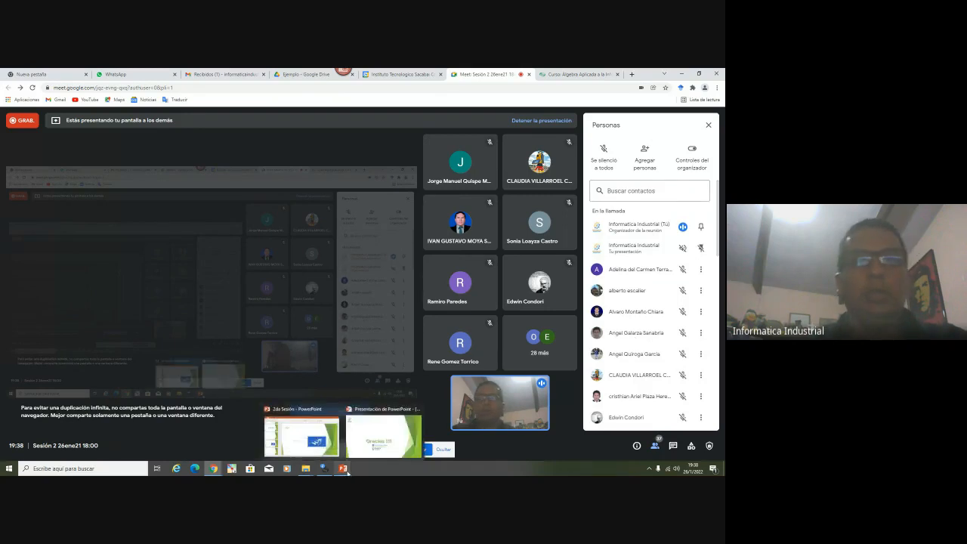
{"action": "left_click", "coordinate": [367, 444]}
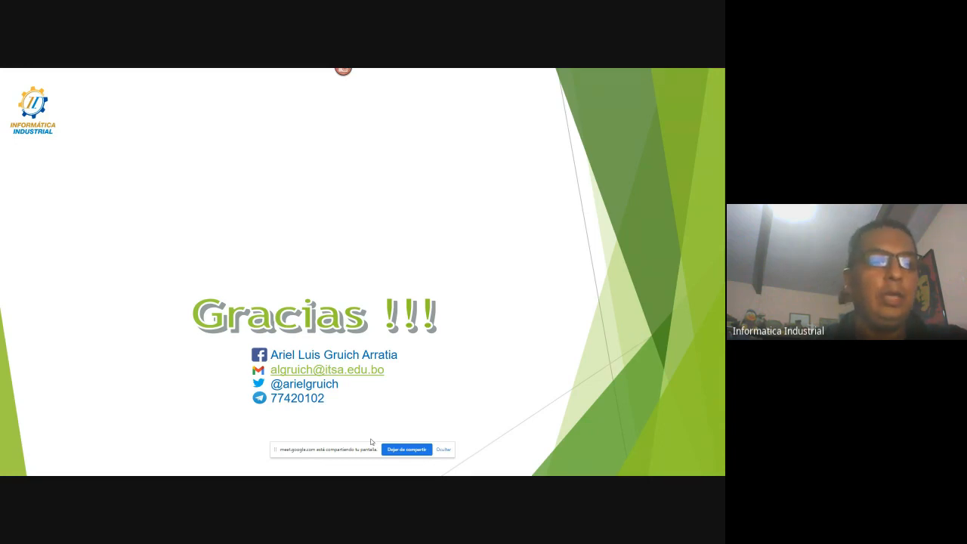
{"action": "key", "text": "alt+Tab"}
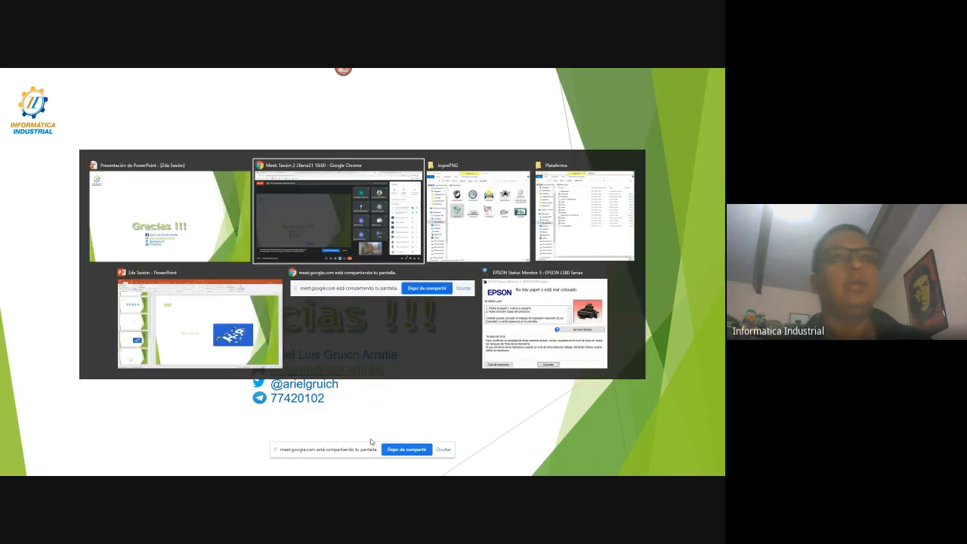
{"action": "scroll", "coordinate": [689, 362], "scroll_direction": "down", "scroll_amount": 10}
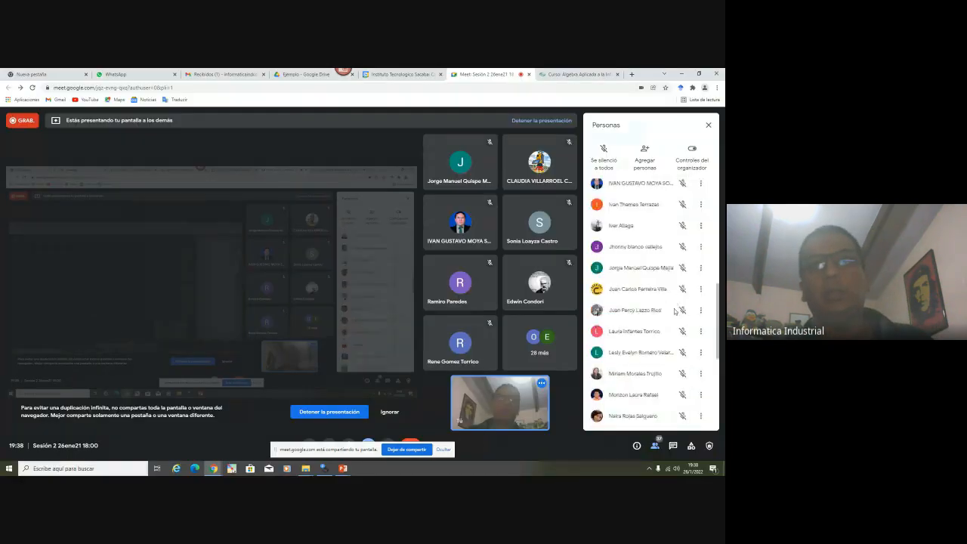
{"action": "scroll", "coordinate": [657, 380], "scroll_direction": "up", "scroll_amount": 10}
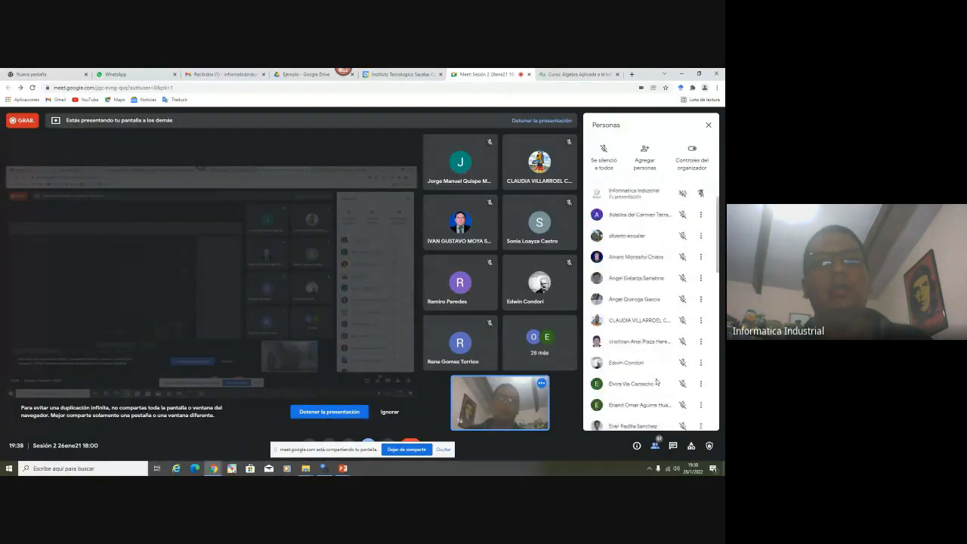
{"action": "key", "text": "alt+Tab"}
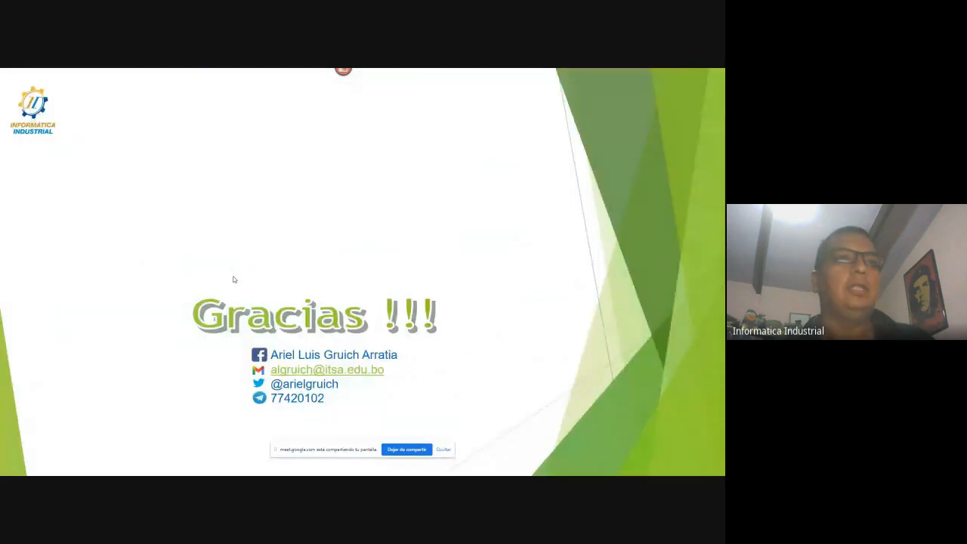